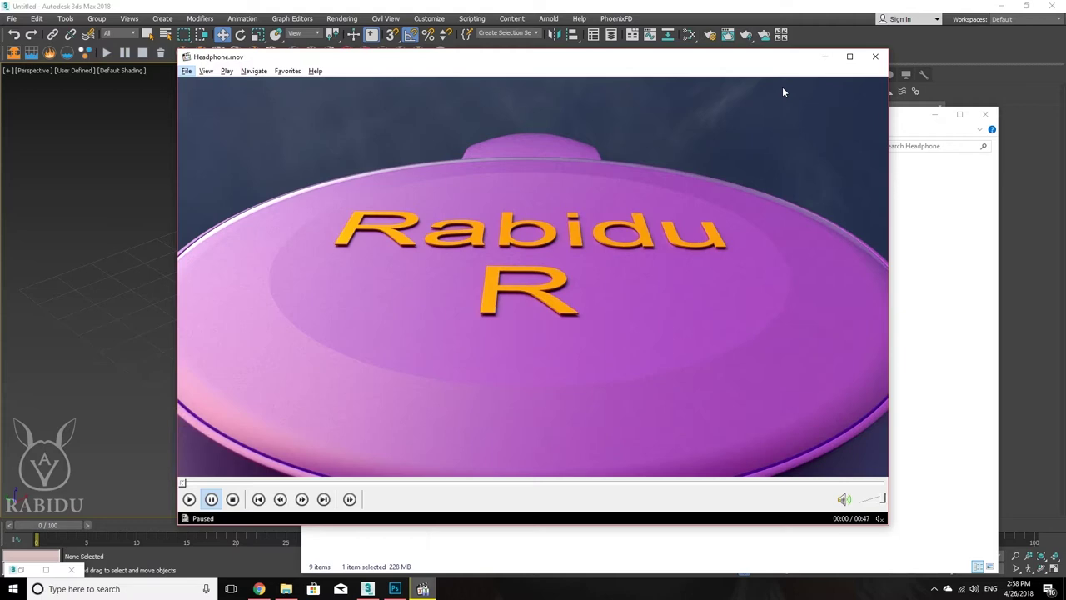
Step: Preview Headphone.mov, pausing on the ear cushion, headband and headband gap shots, then minimize the player
left_click(644, 263)
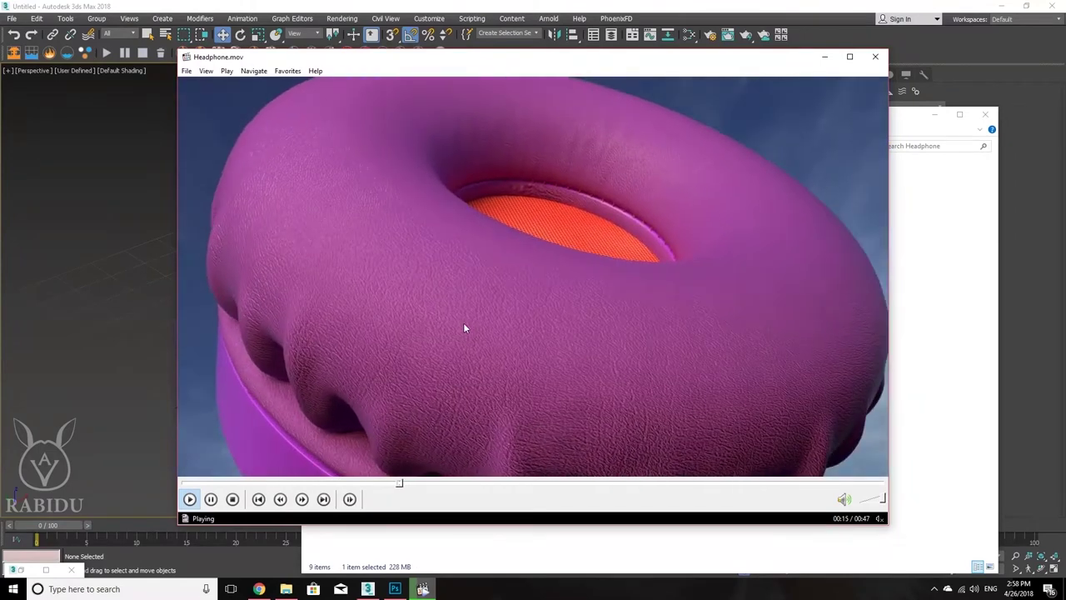
left_click(465, 328)
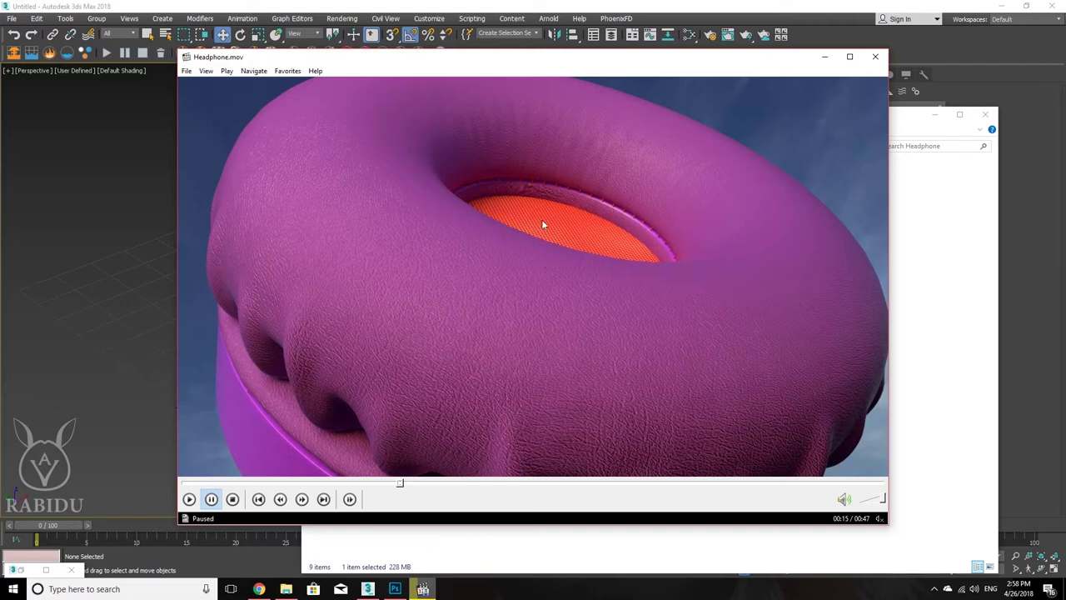
left_click(339, 318)
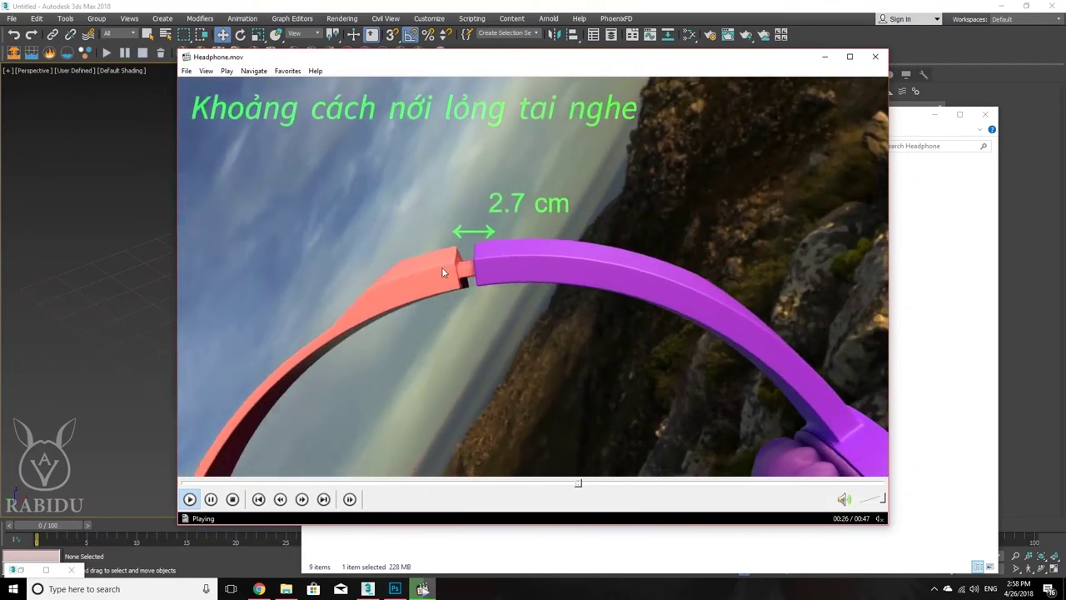
left_click(572, 285)
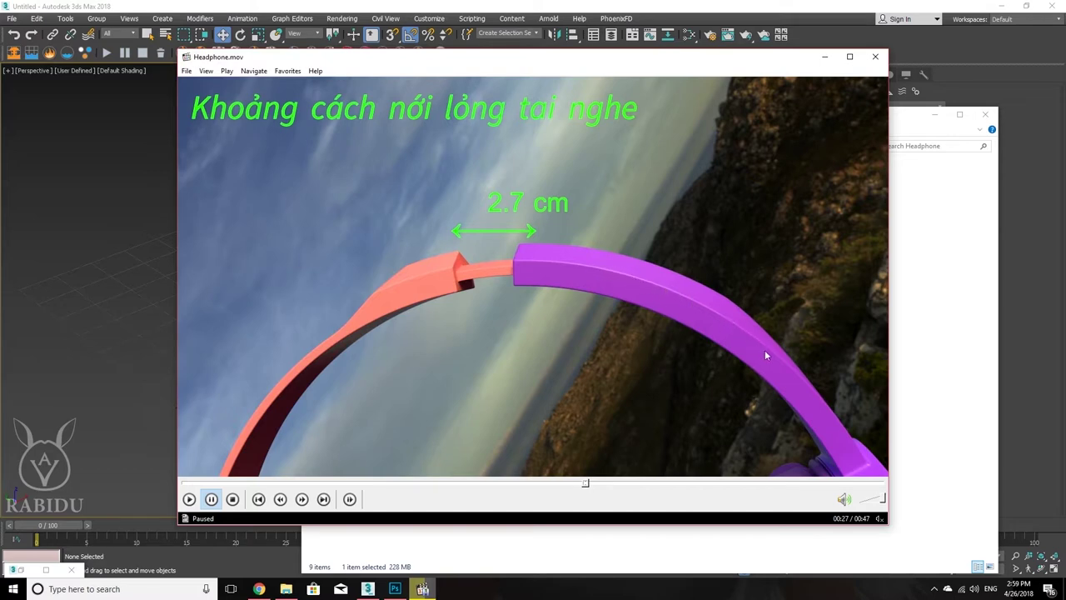
left_click(631, 285)
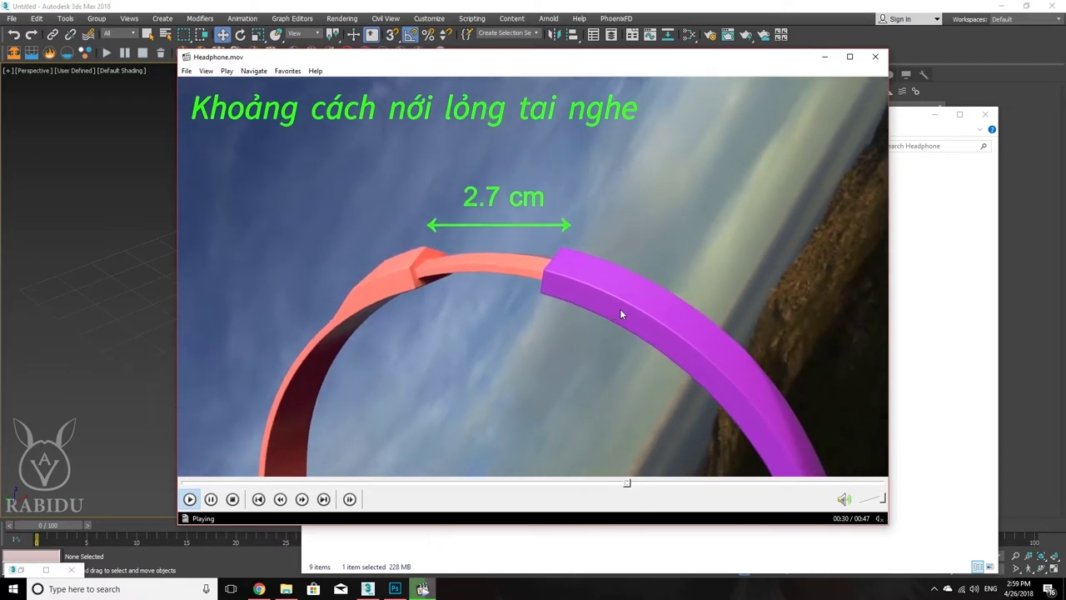
left_click(620, 314)
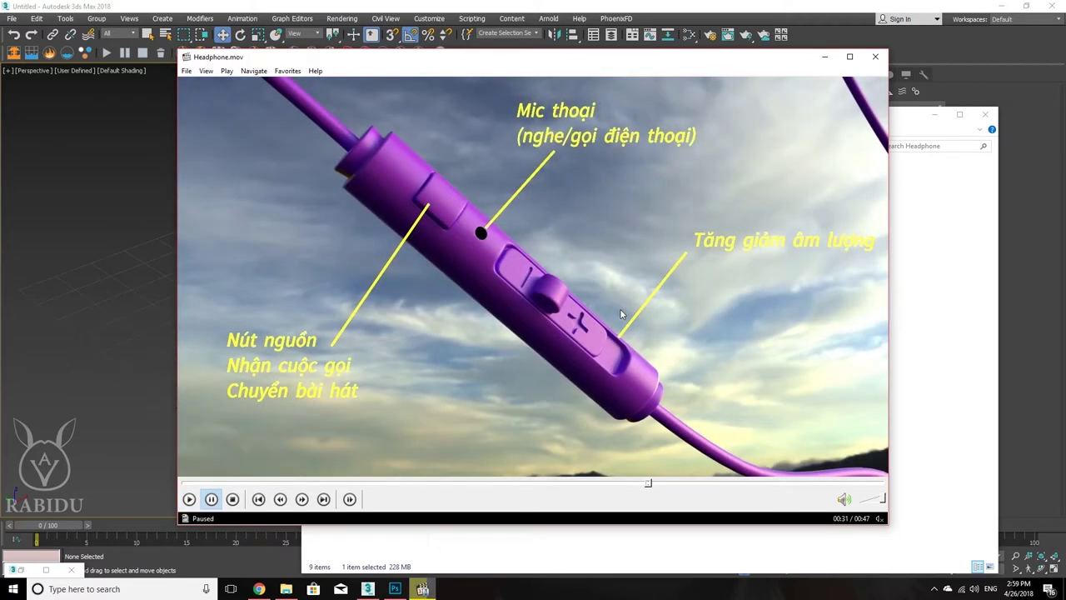
left_click(822, 60)
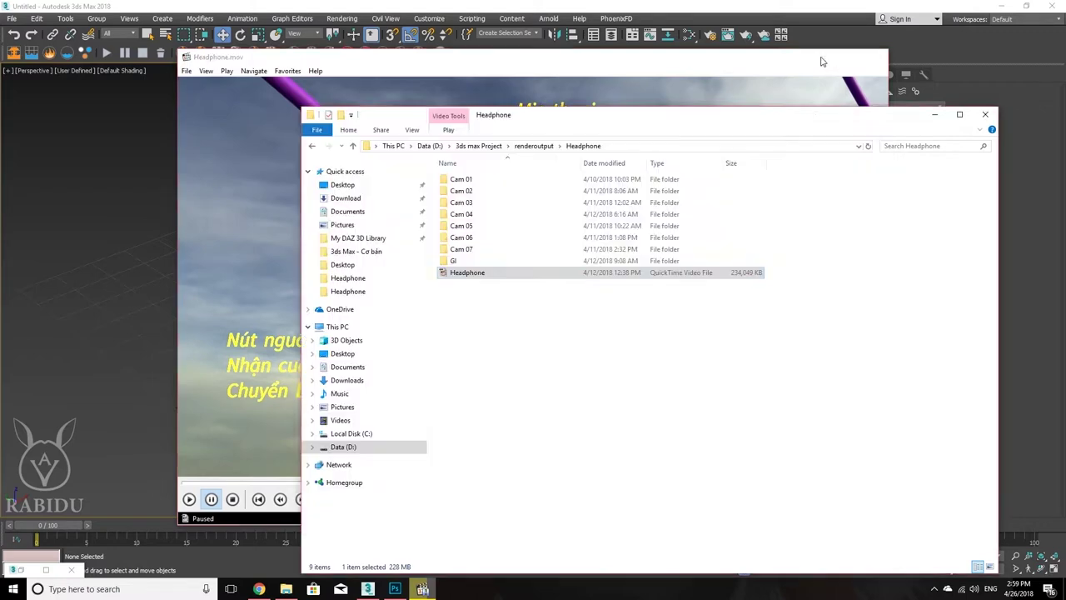
Step: Reveal the empty 3ds Max scene and view Render Setup's renderer list, with V-Ray Adv 3.60.03 active
left_click(934, 116)
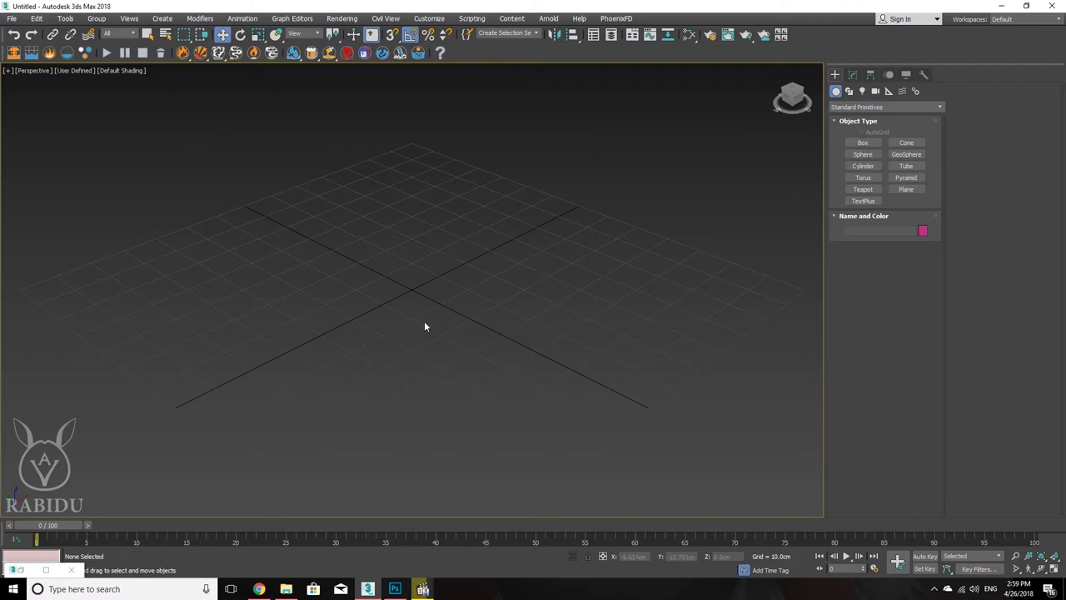
left_click(712, 37)
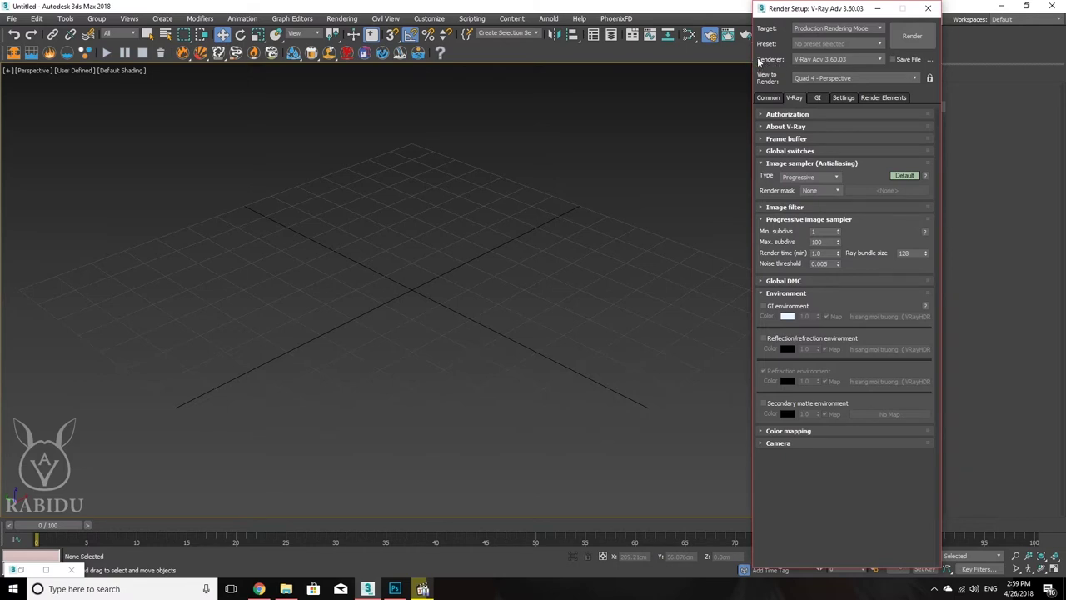
left_click(874, 62)
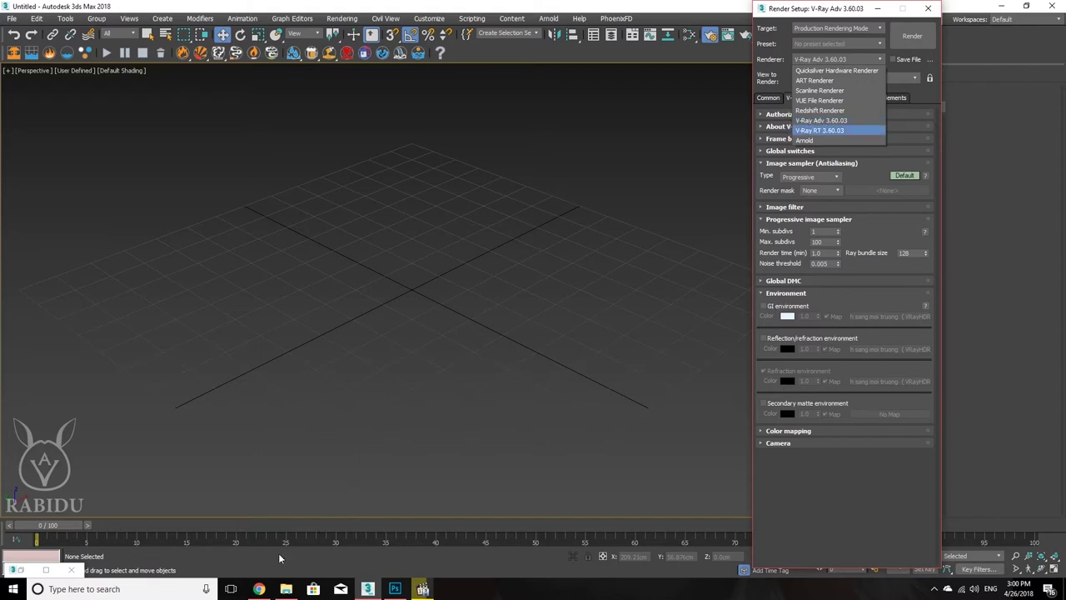
mouse_move(259, 590)
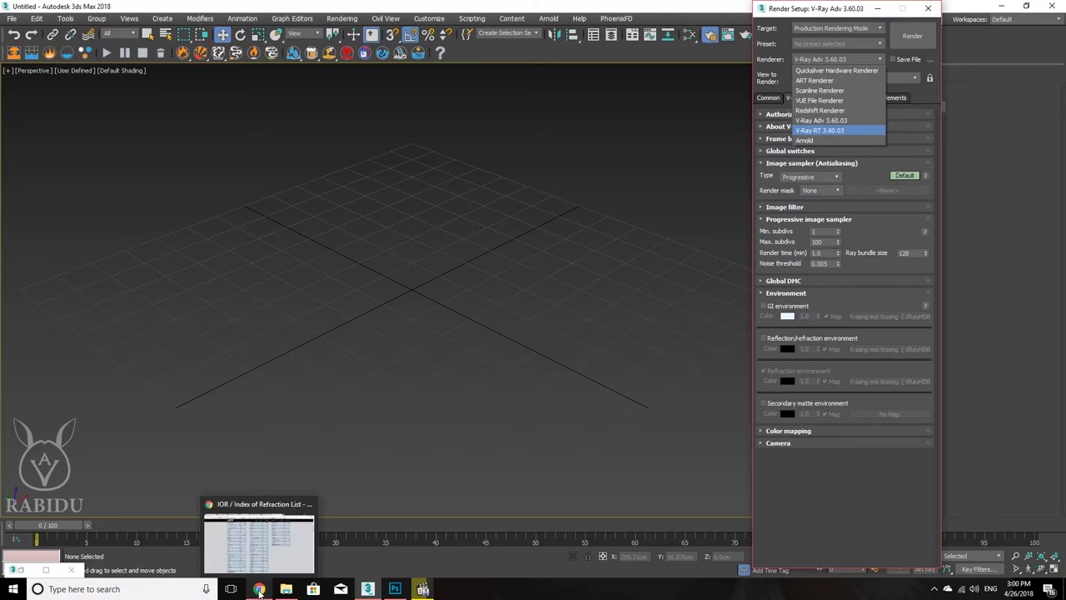
Step: Bring Chrome forward, close the Facebook tab and view the V-Ray for 3ds Max page
left_click(260, 590)
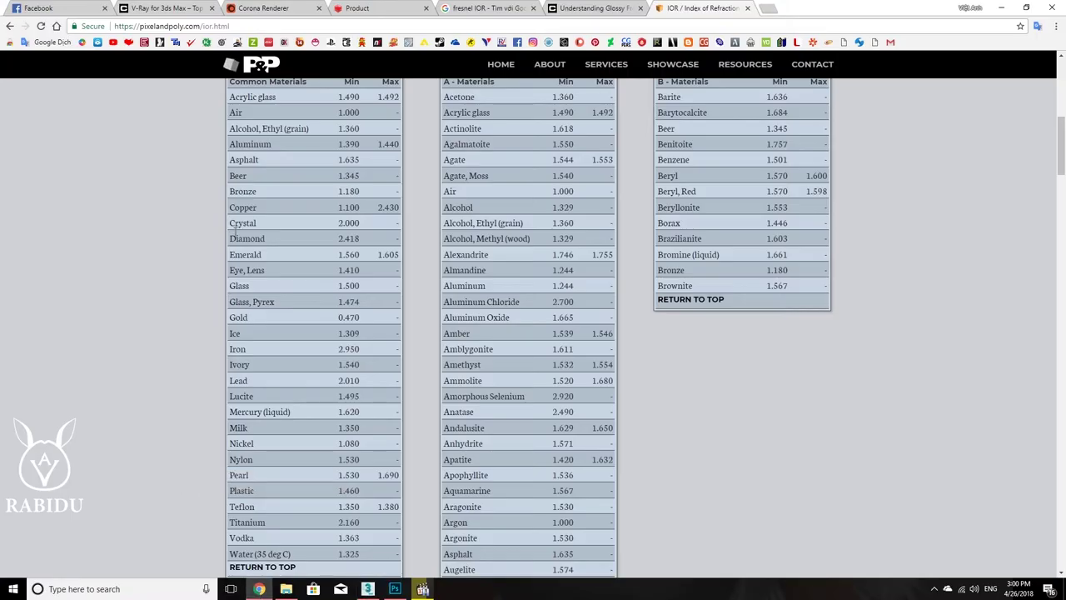
left_click(106, 8)
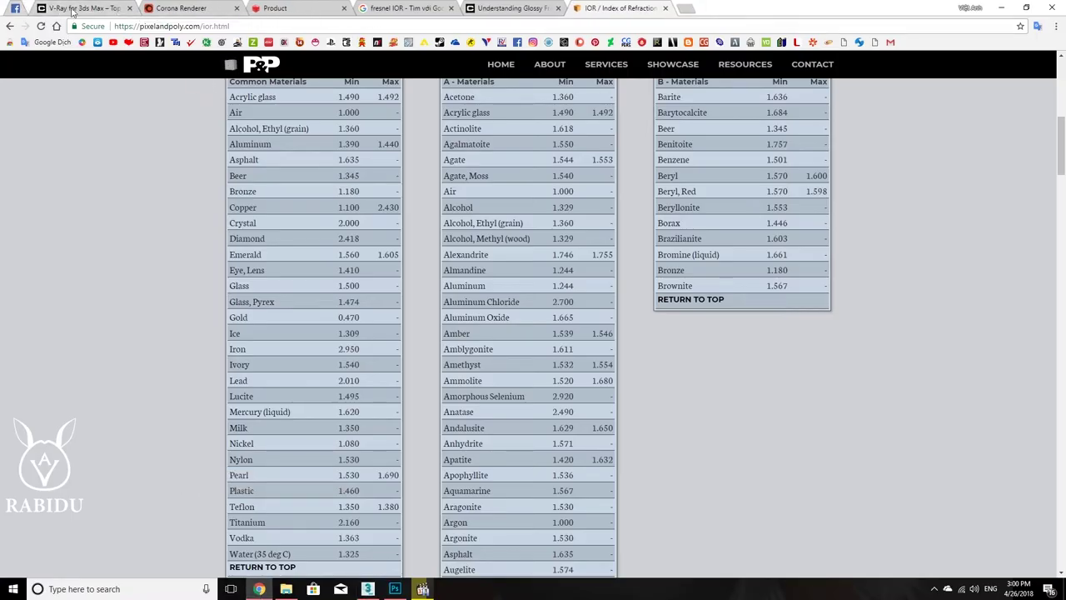
left_click(67, 12)
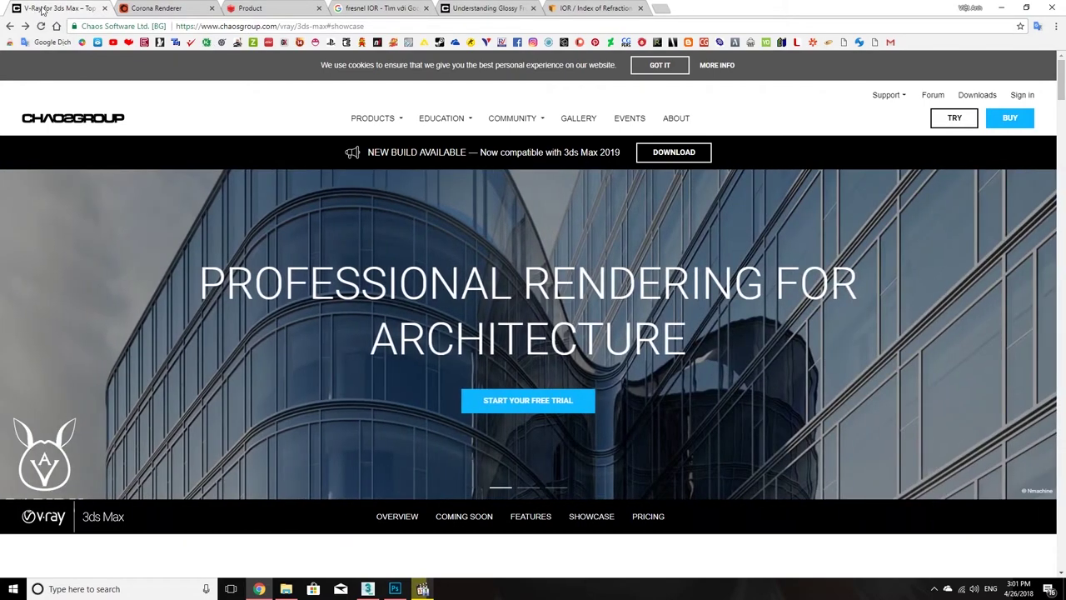
Step: Compare the Corona Renderer, Redshift and V-Ray pages, then return to 3ds Max's Render Setup
left_click(163, 10)
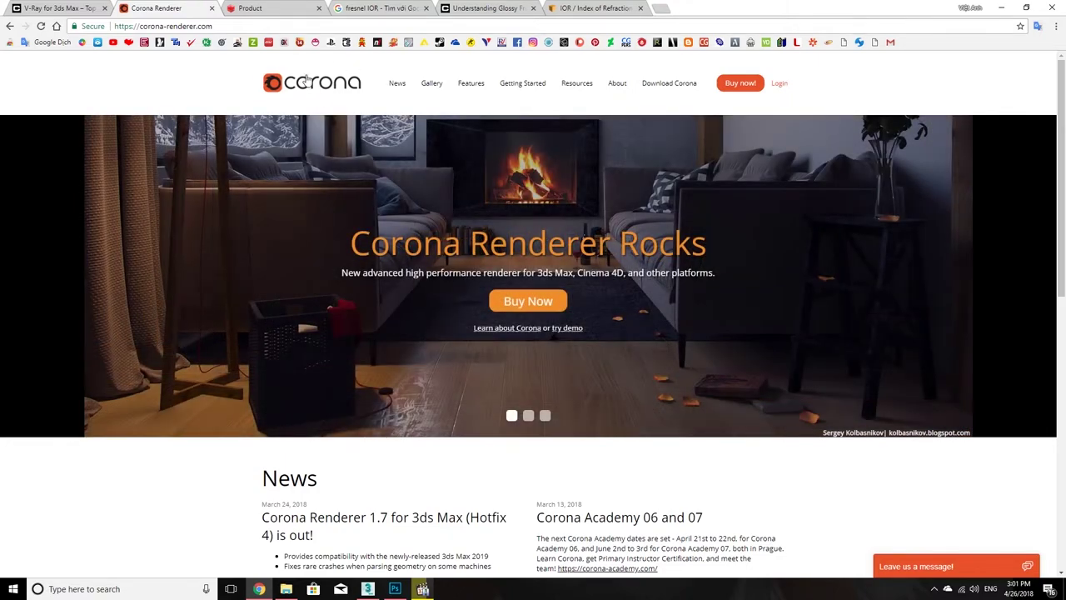
left_click(281, 9)
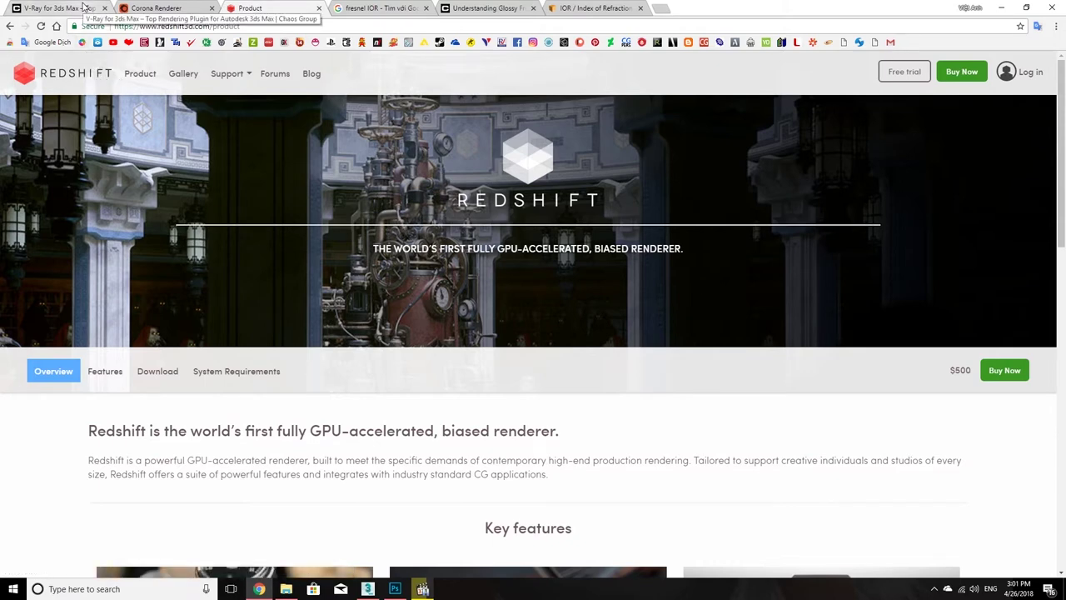
left_click(57, 8)
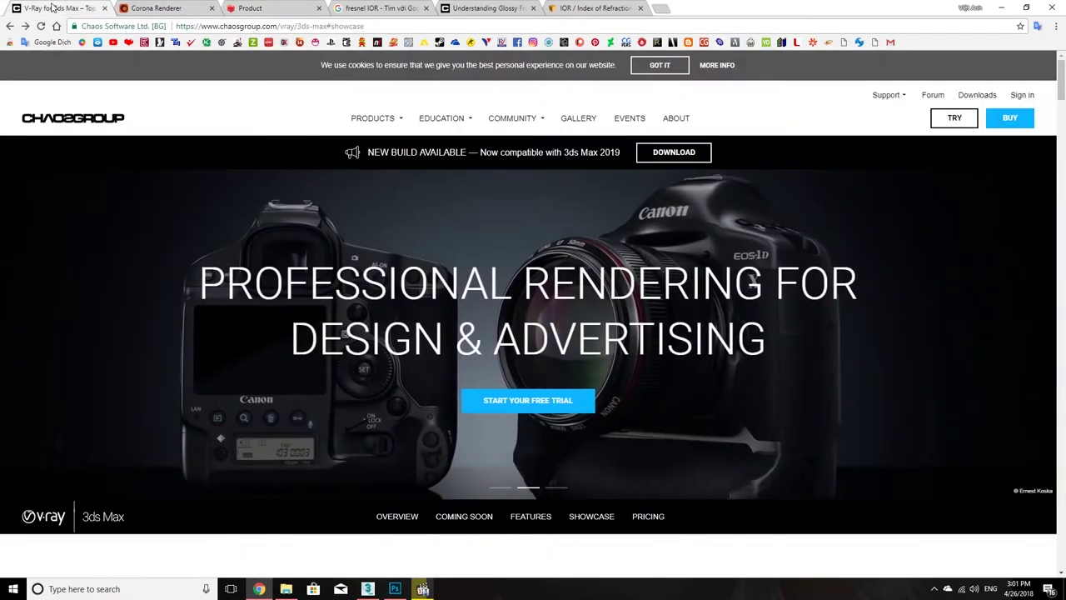
left_click(171, 9)
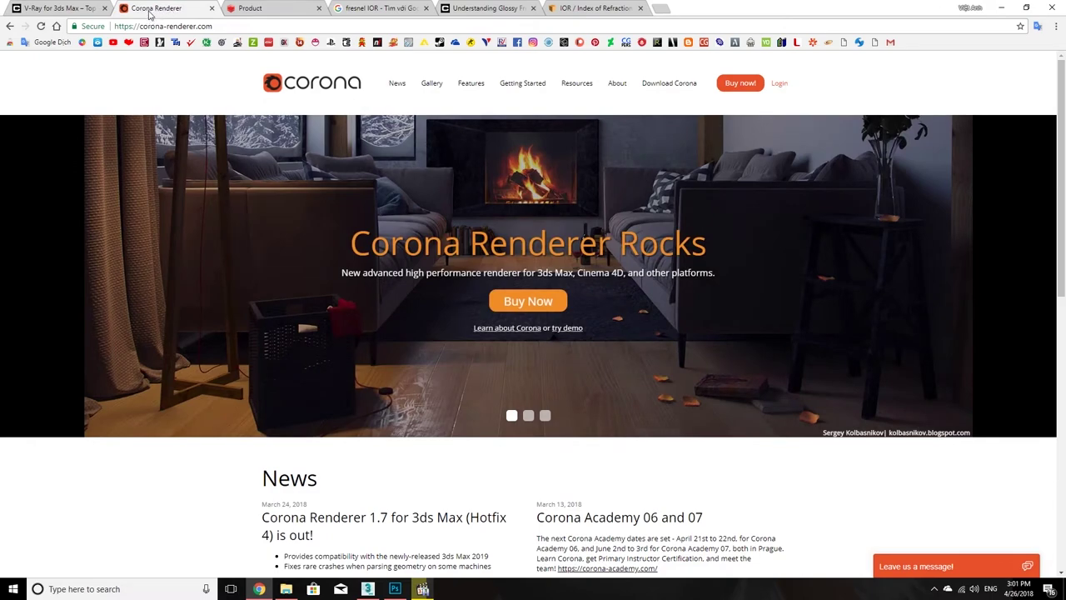
left_click(67, 10)
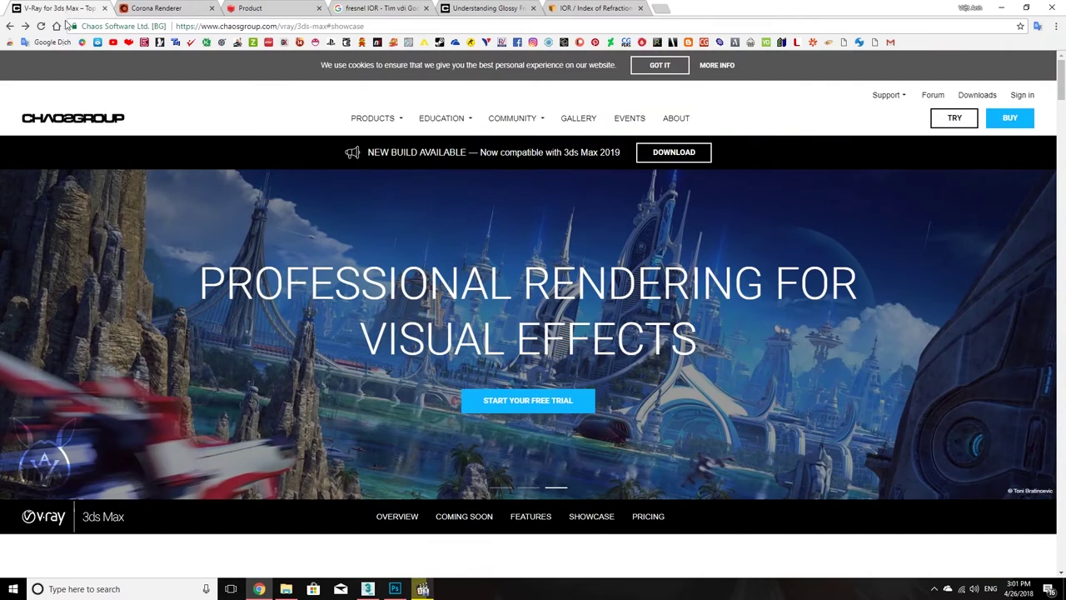
left_click(275, 10)
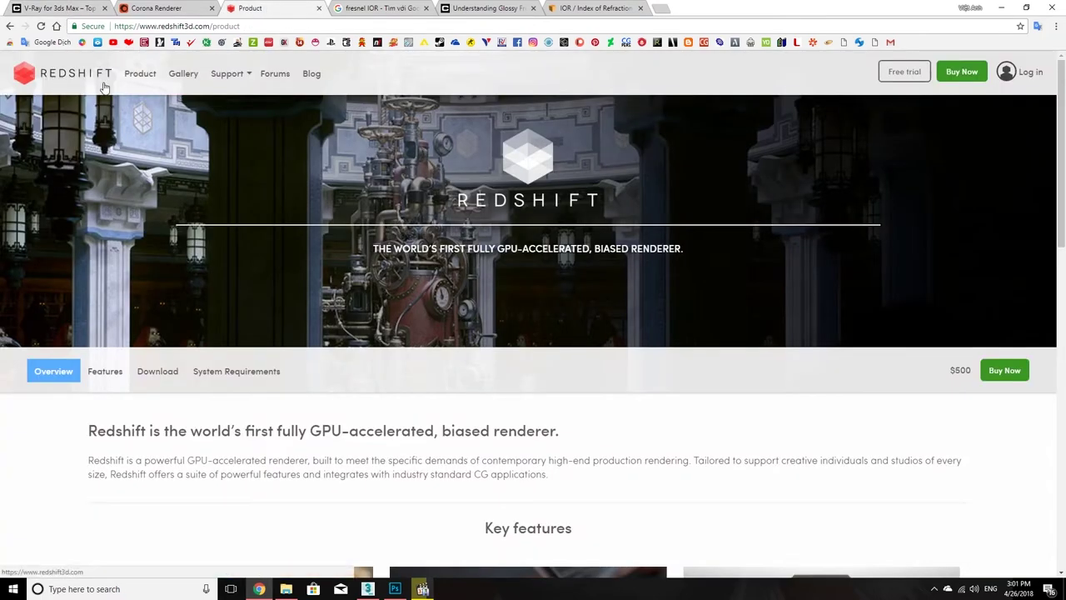
left_click(367, 589)
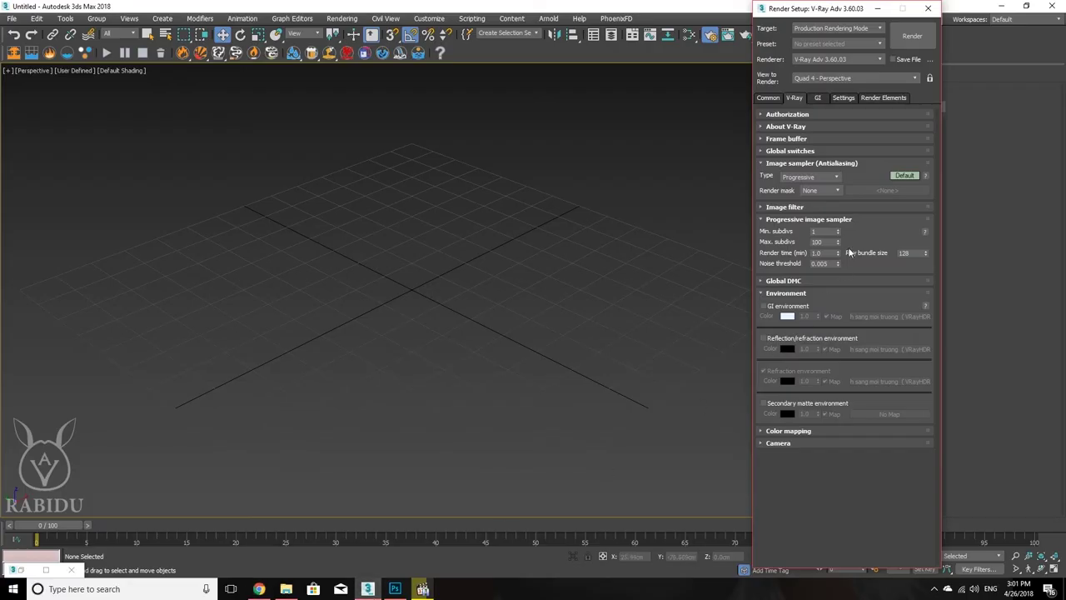
Step: Locate Redshift Renderer in the Renderer list, then go back to the Redshift product page
left_click(837, 59)
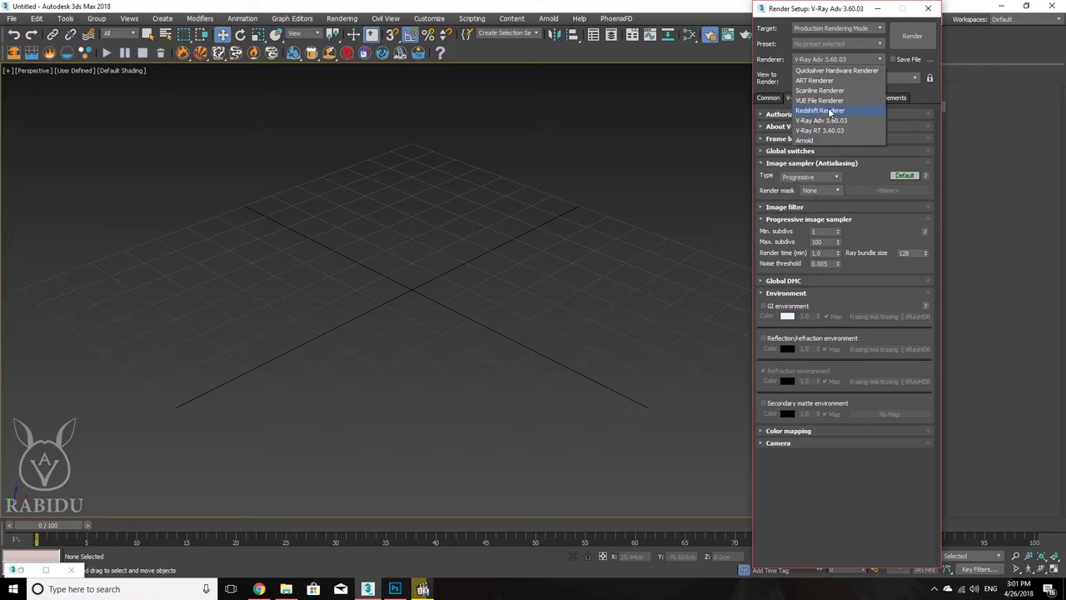
left_click(259, 589)
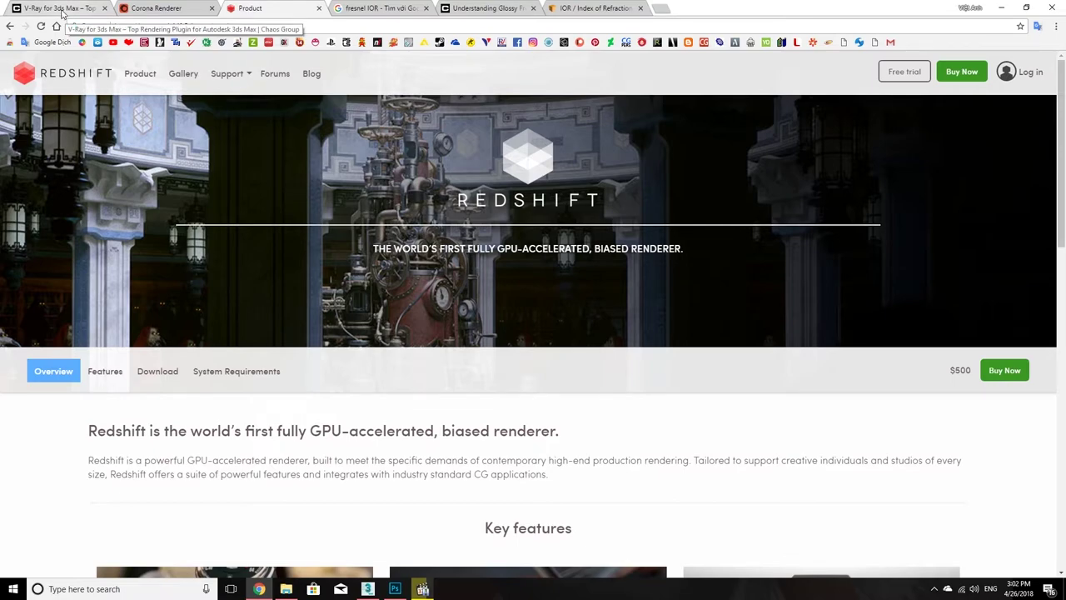
left_click(62, 10)
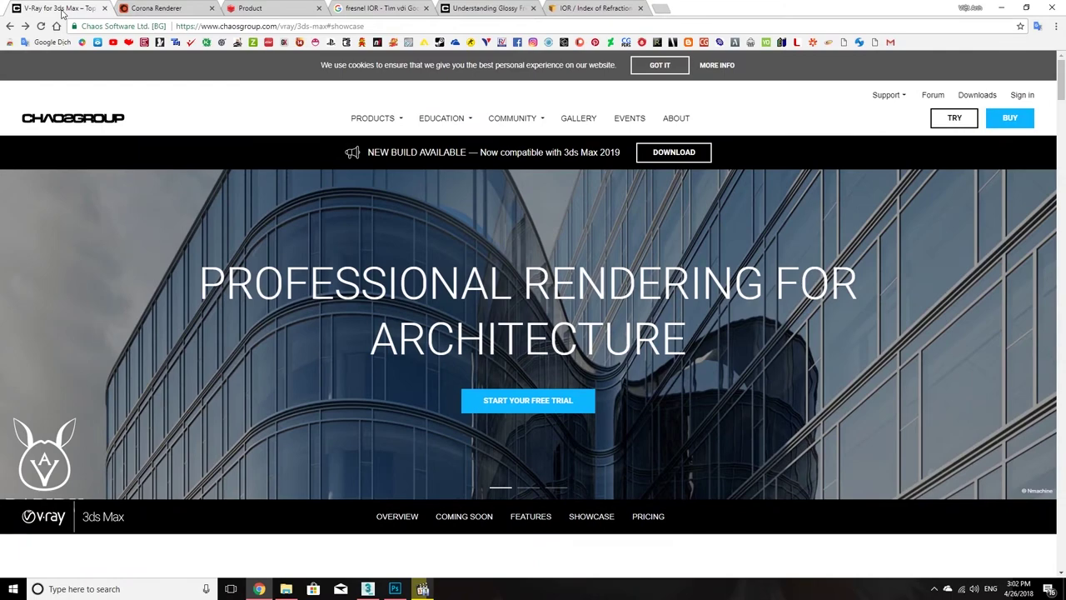
left_click(150, 10)
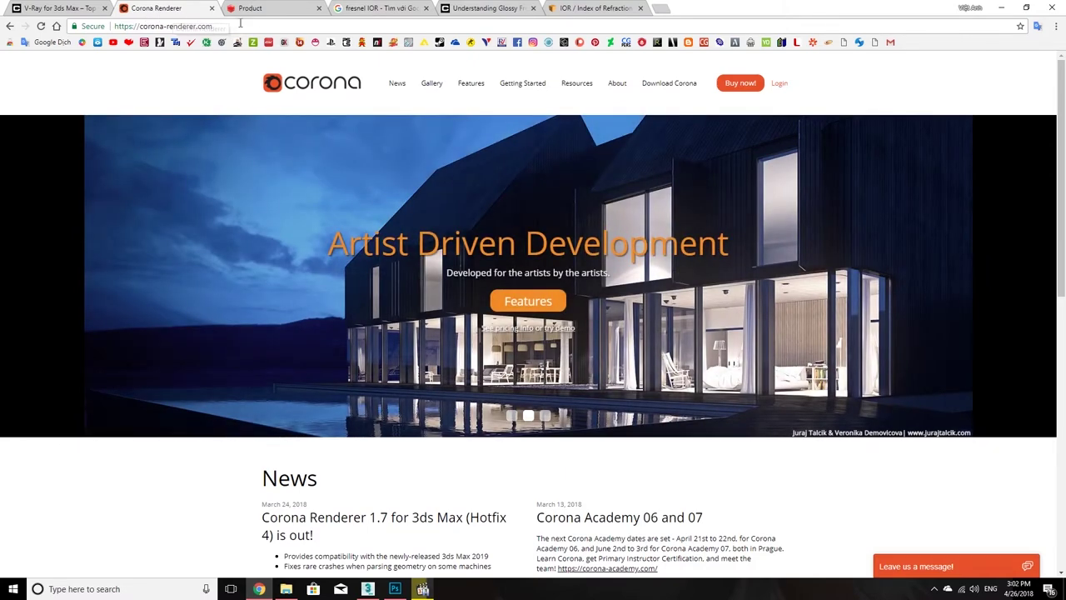
left_click(259, 14)
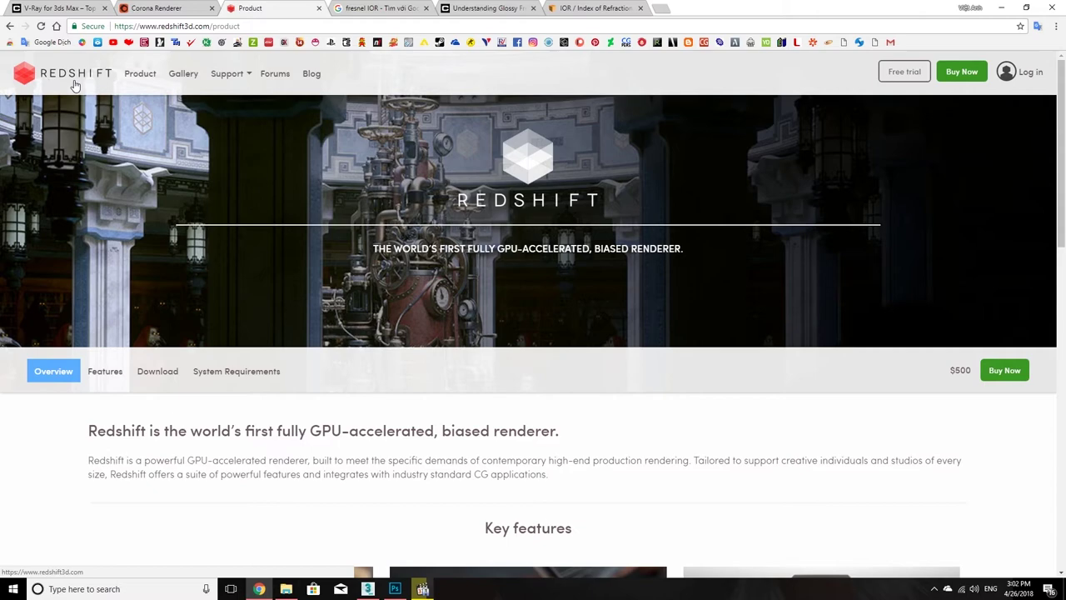
left_click(93, 8)
left_click(169, 14)
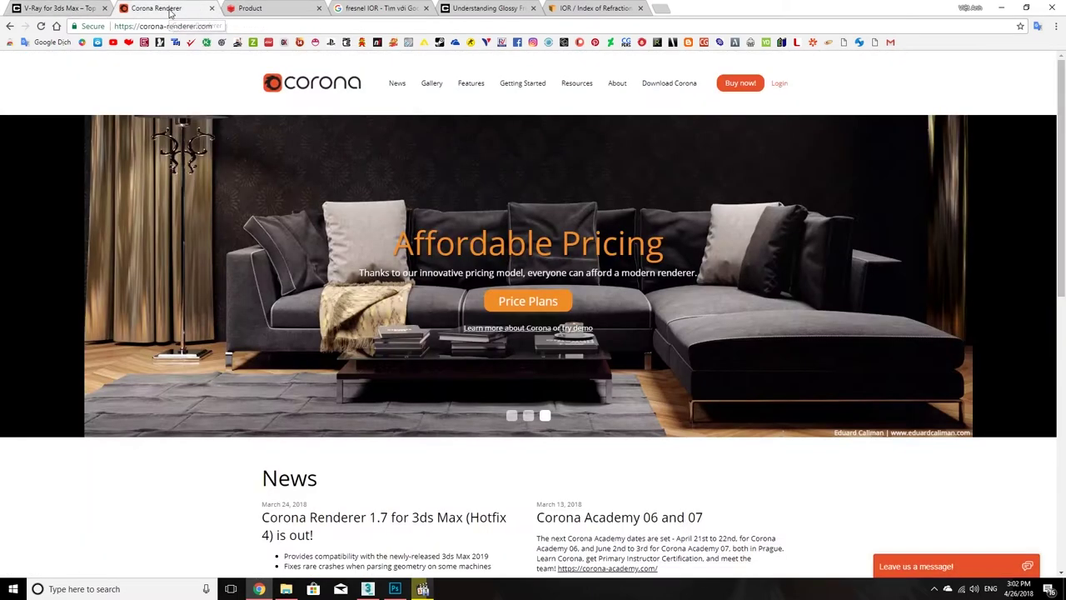
left_click(266, 10)
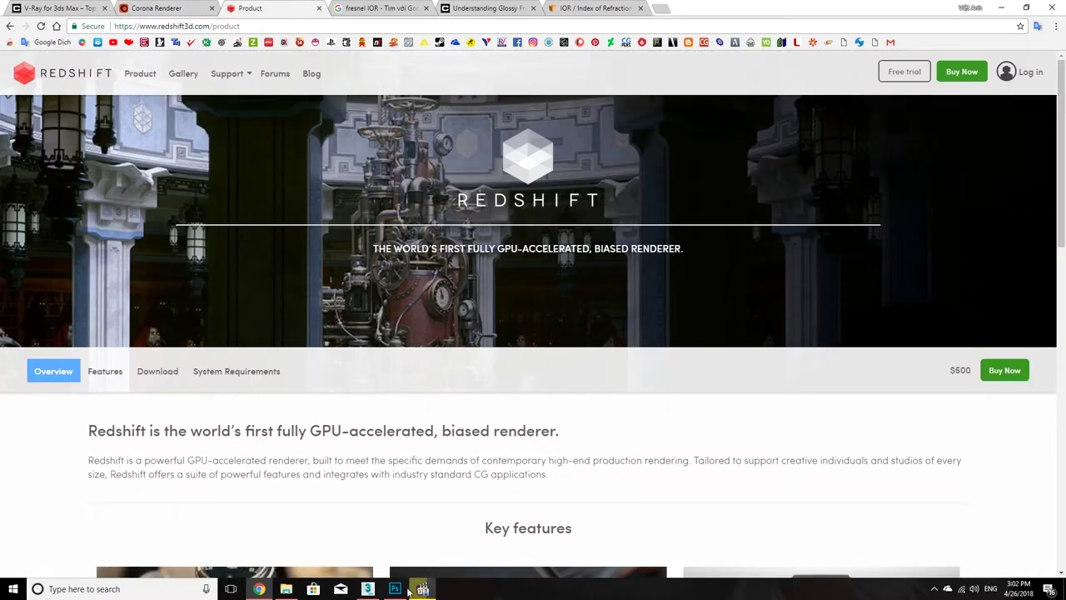
left_click(368, 589)
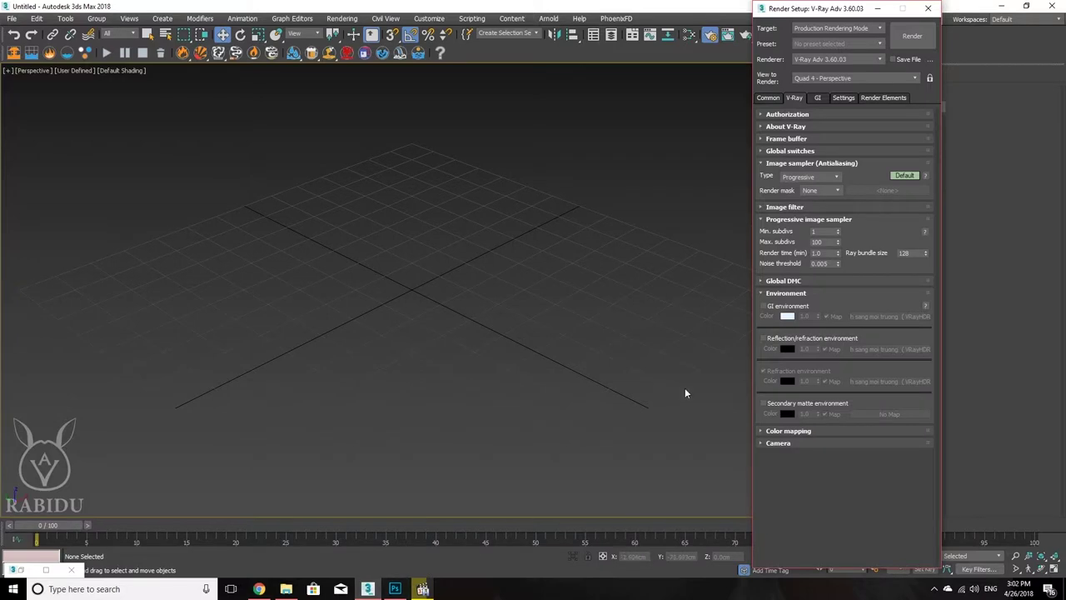
Step: List the installed renderers in Render Setup, then return to the V-Ray page in Chrome
left_click(843, 60)
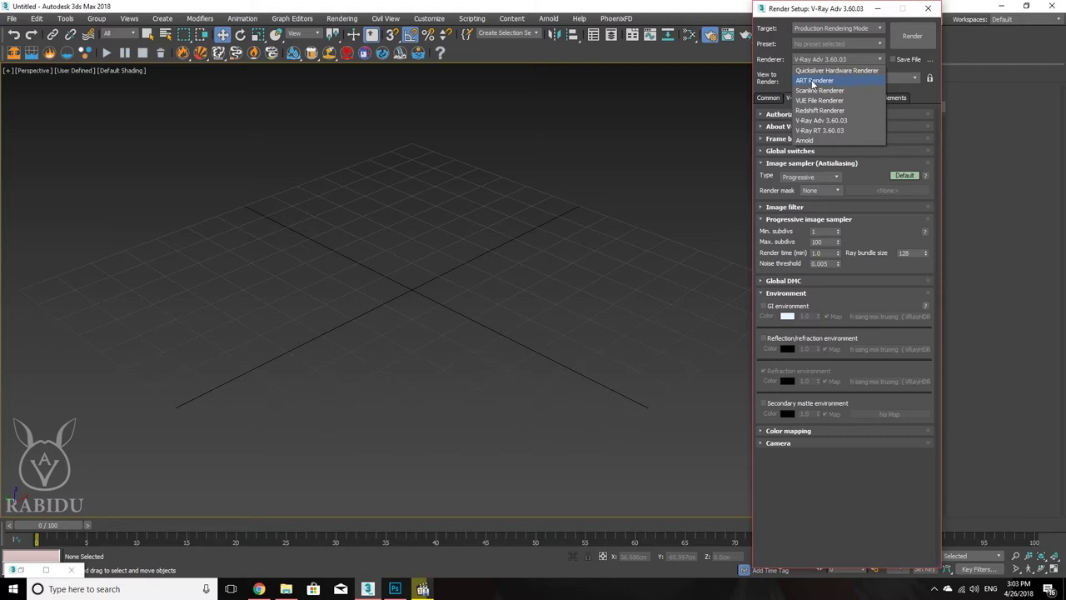
left_click(259, 590)
Step: Close the Corona Renderer and Redshift tabs, leaving the V-Ray for 3ds Max page showing
left_click(55, 7)
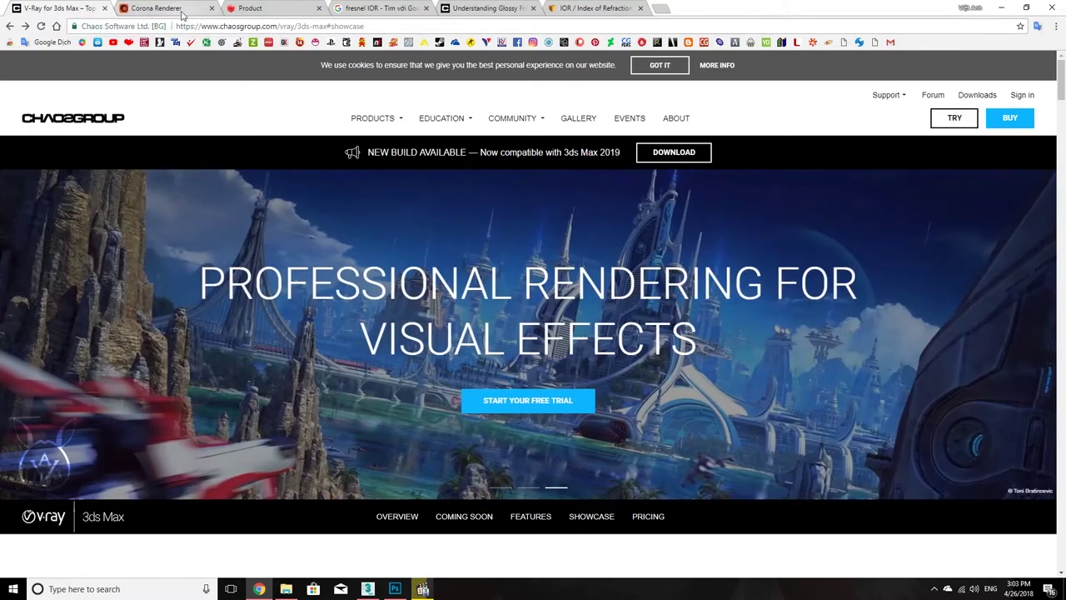
left_click(183, 10)
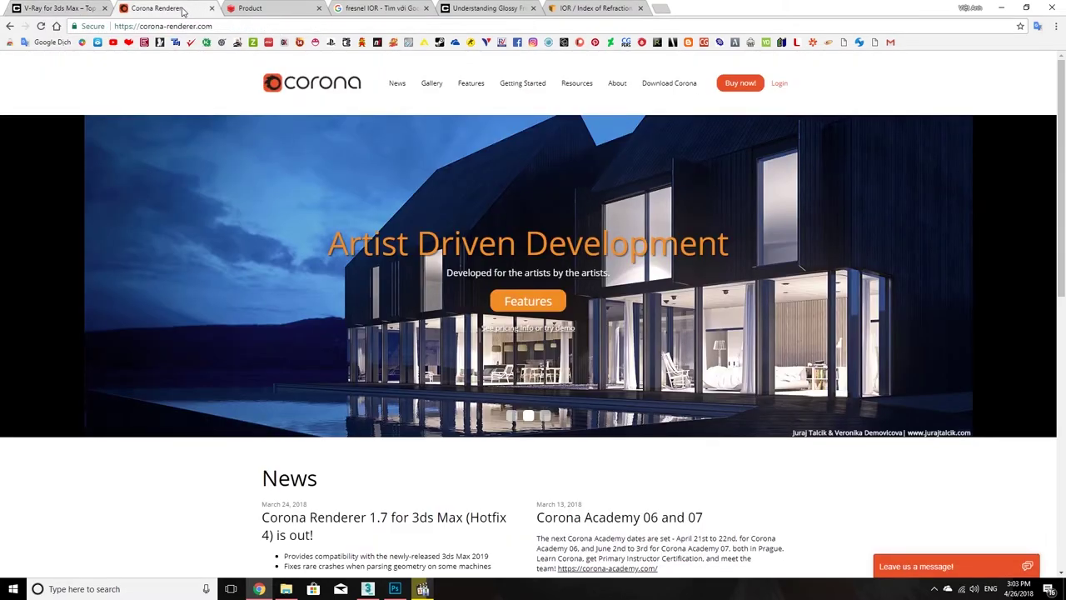
middle_click(184, 10)
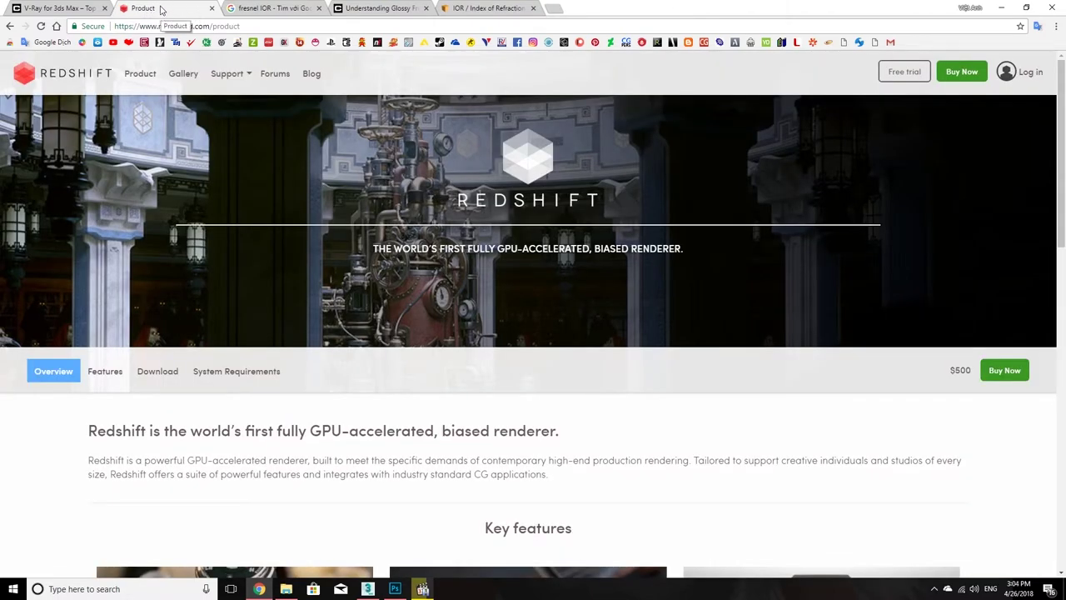
middle_click(163, 10)
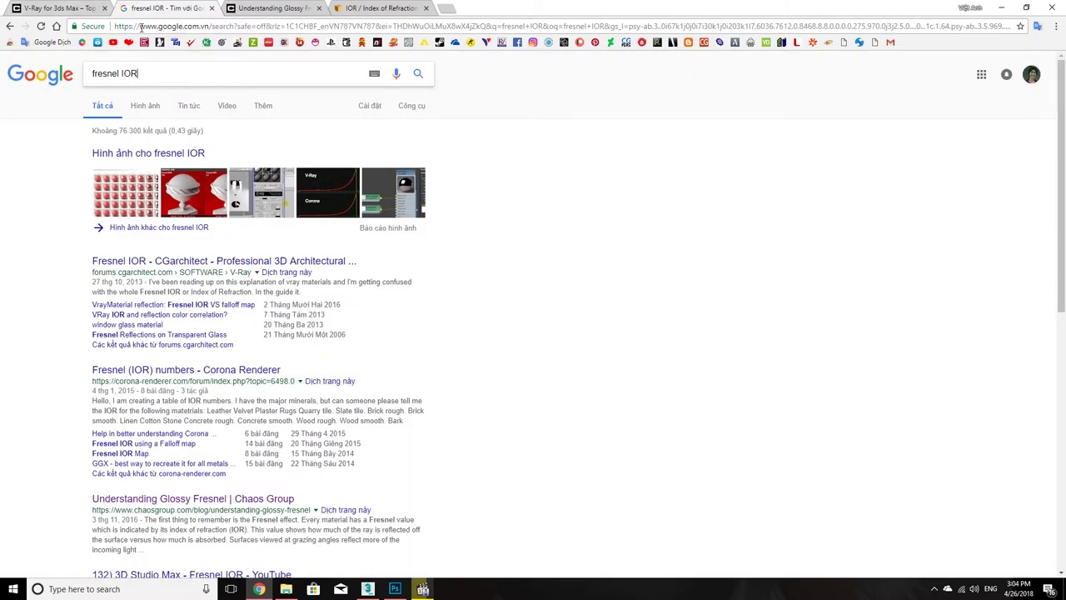
left_click(56, 10)
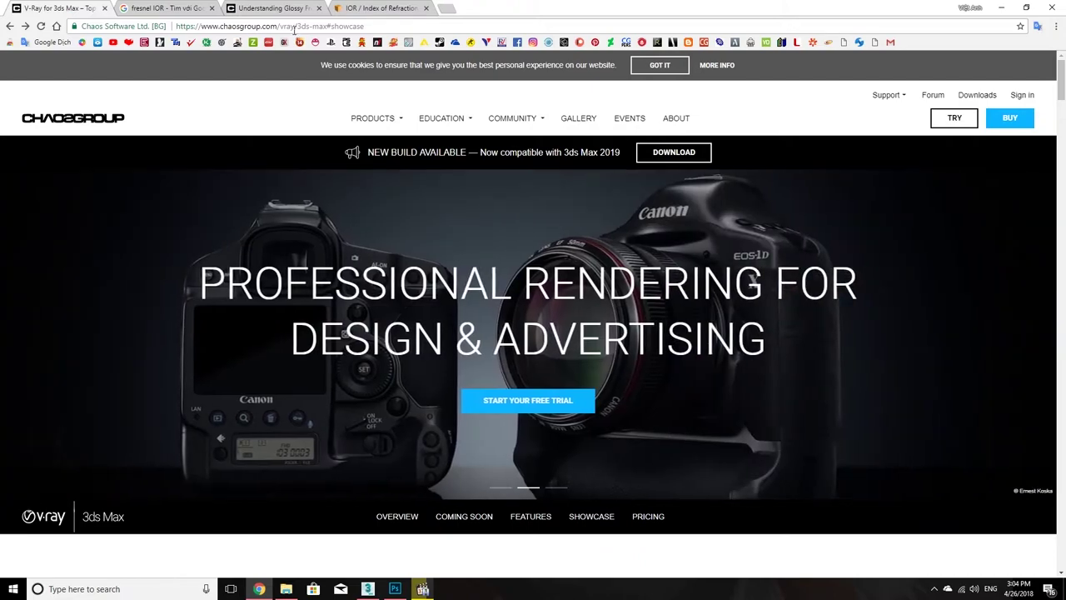
Step: Scroll through the V-Ray for 3ds Max page to review its content
mouse_move(423, 116)
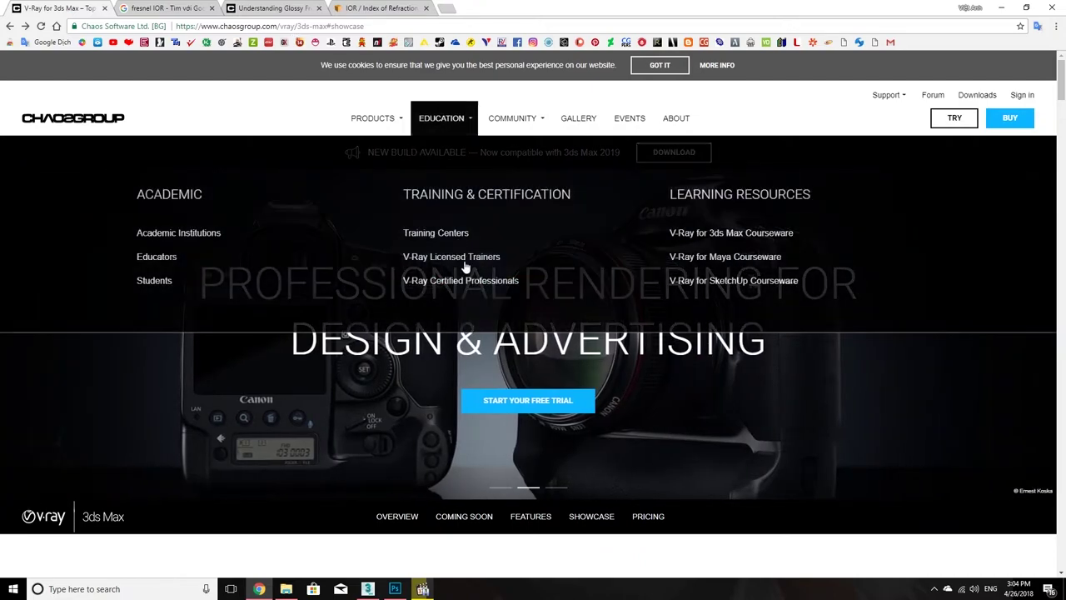
scroll(449, 428, "down", 2)
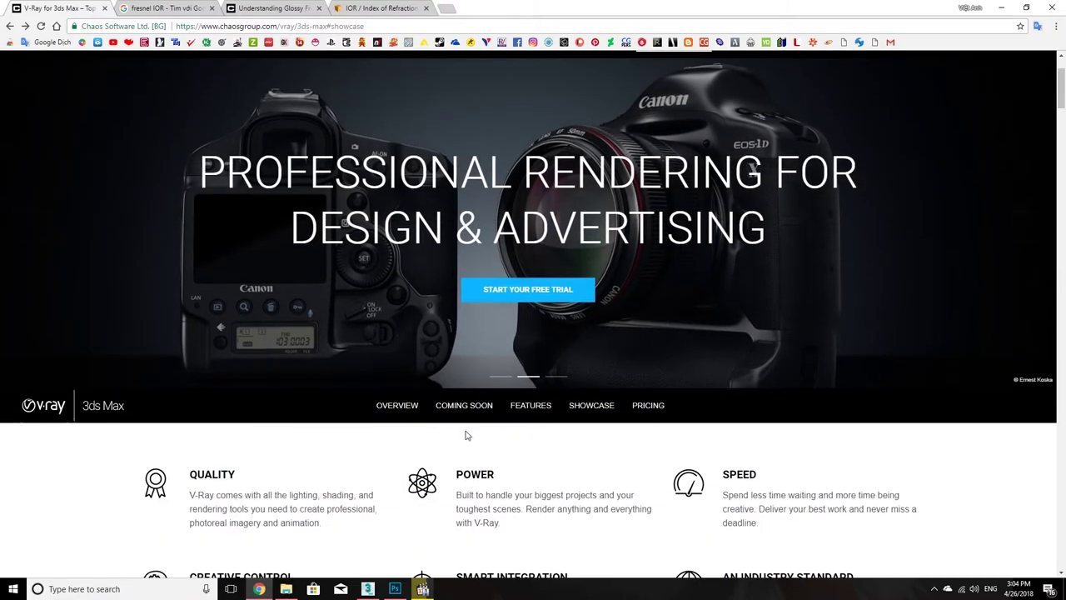
scroll(466, 435, "up", 2)
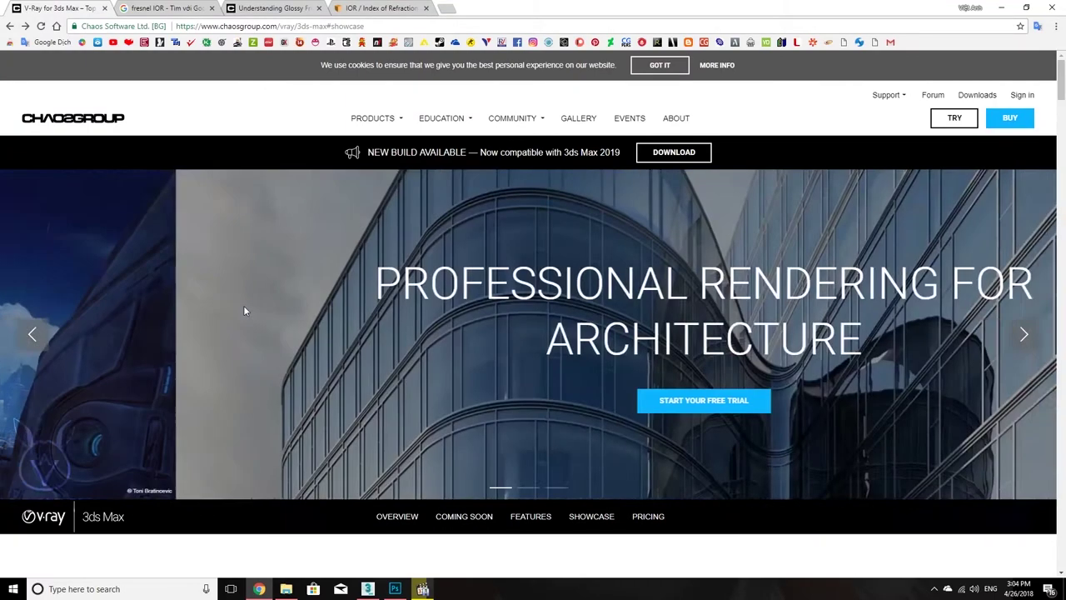
scroll(377, 308, "down", 1)
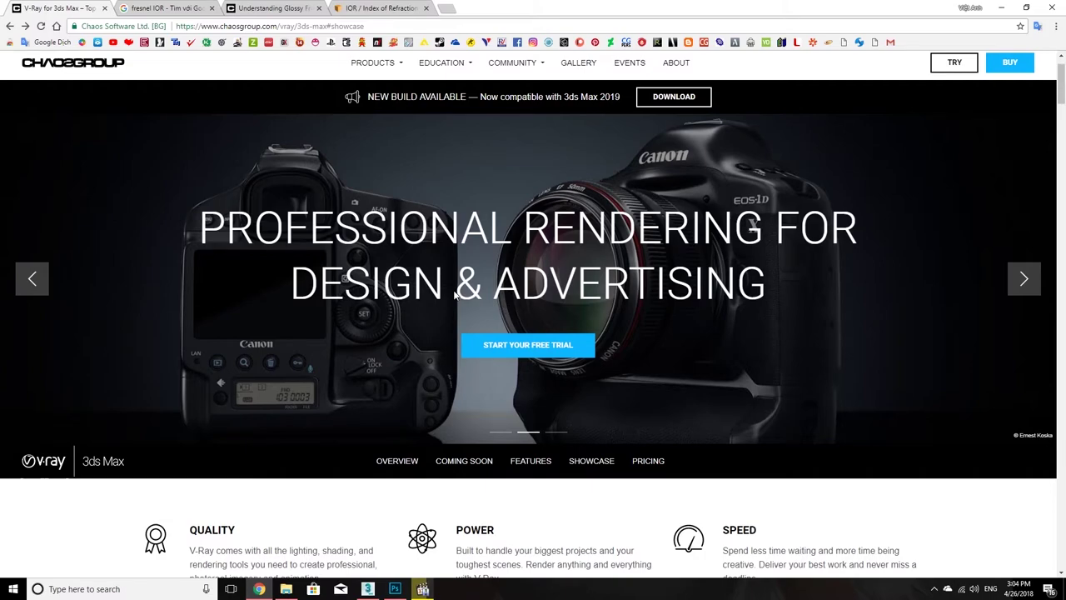
scroll(454, 296, "down", 5)
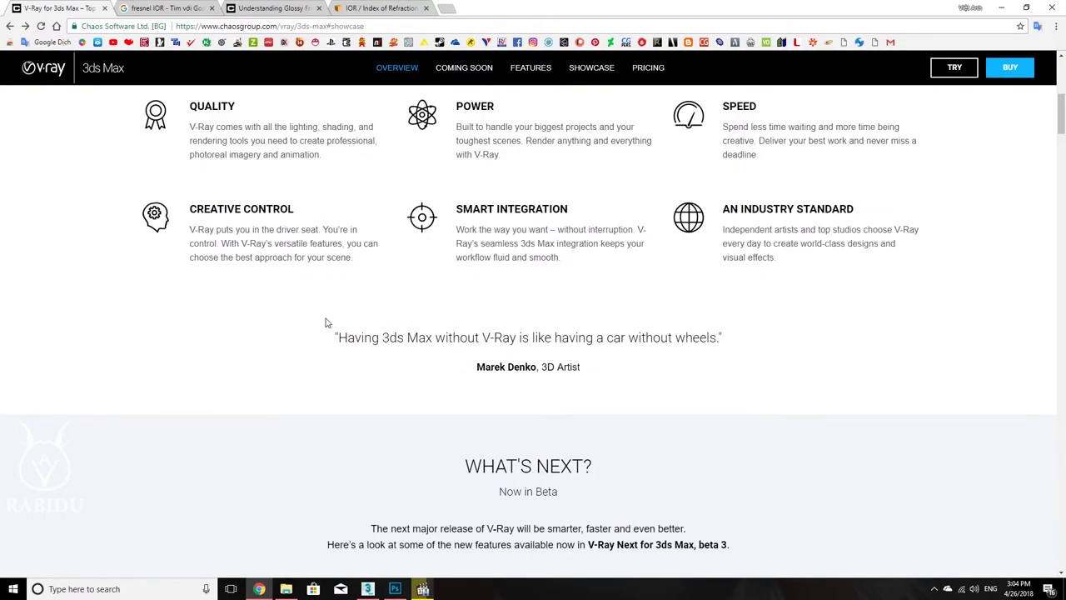
scroll(326, 323, "up", 5)
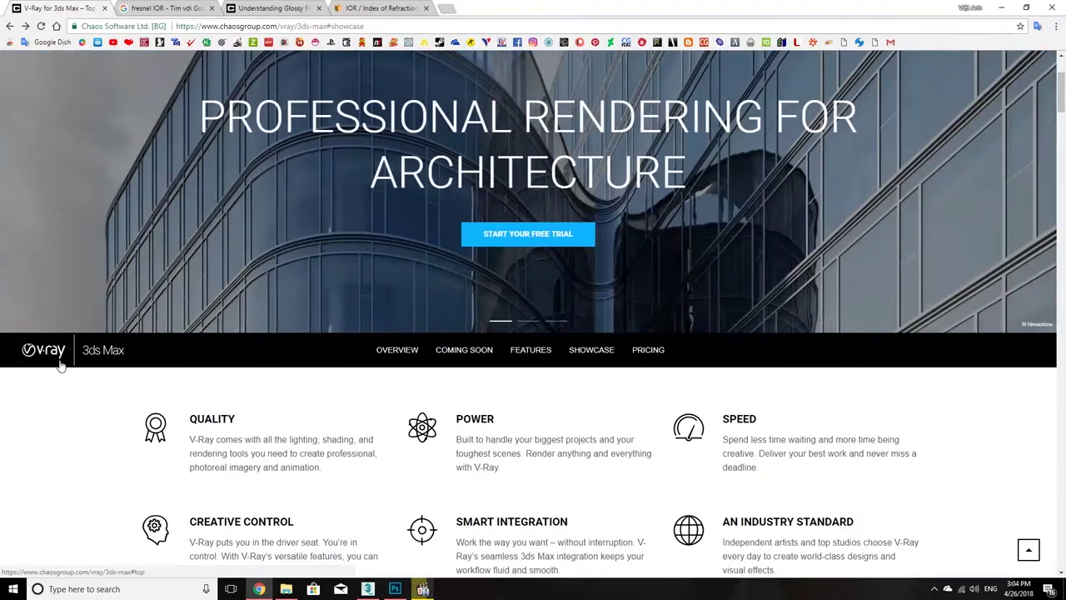
scroll(262, 341, "down", 6)
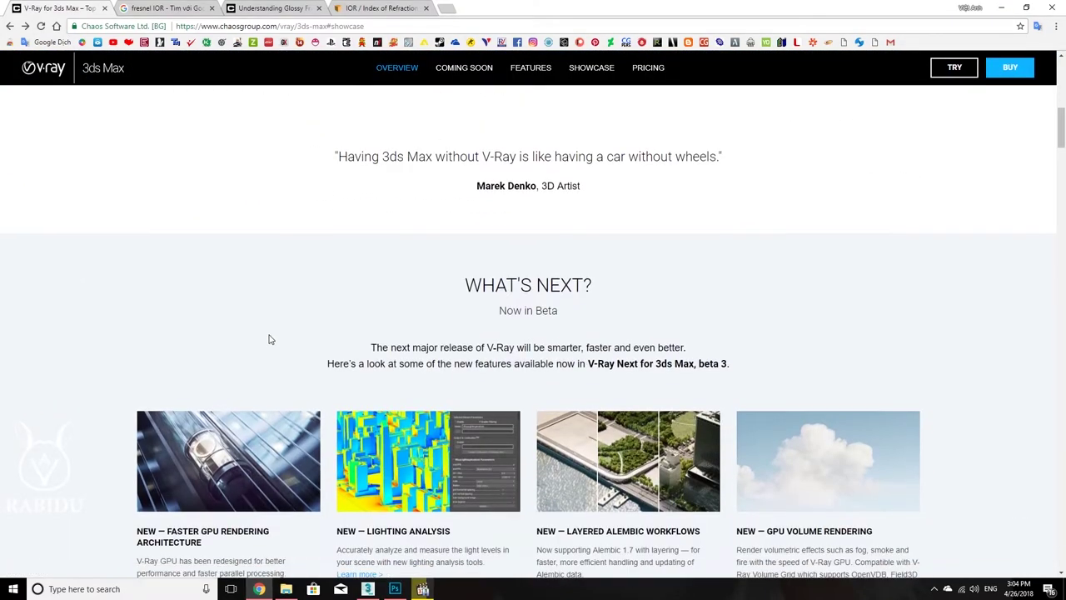
scroll(44, 324, "down", 5)
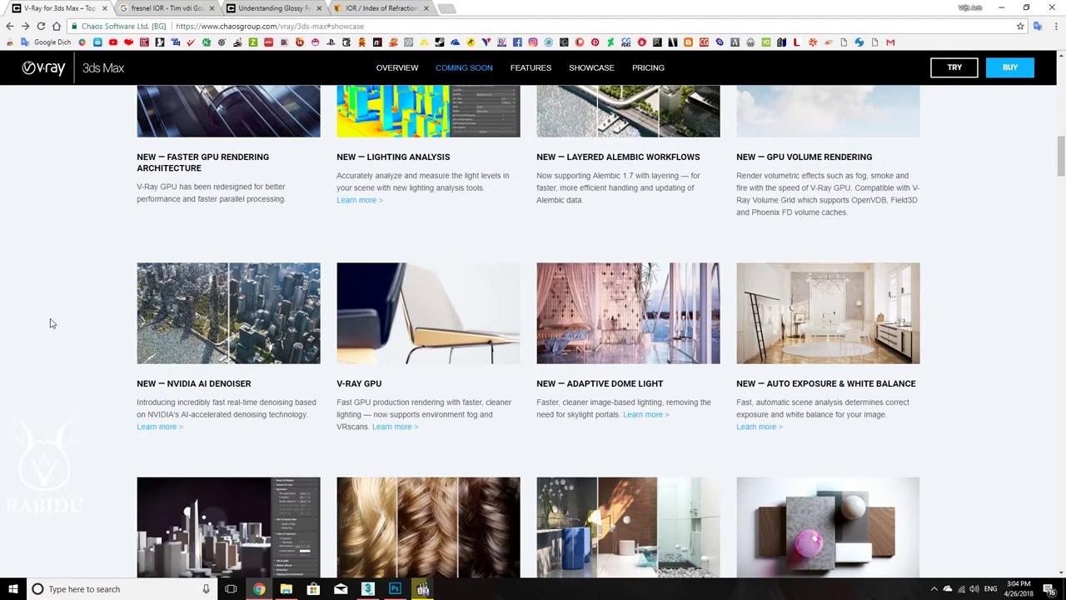
scroll(50, 323, "down", 5)
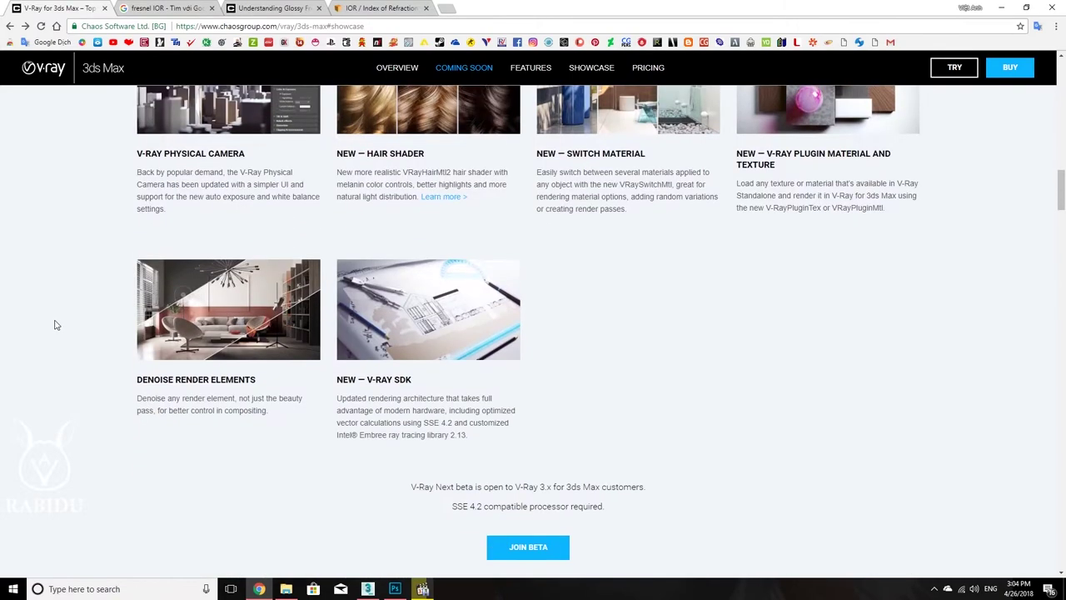
scroll(55, 324, "down", 1)
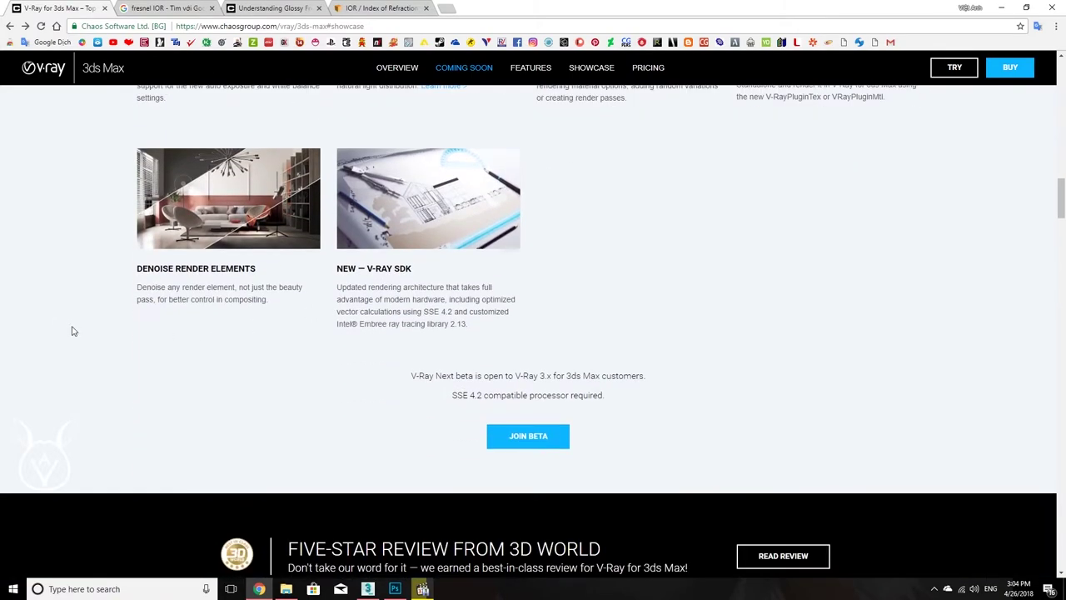
scroll(72, 331, "down", 2)
scroll(73, 332, "down", 2)
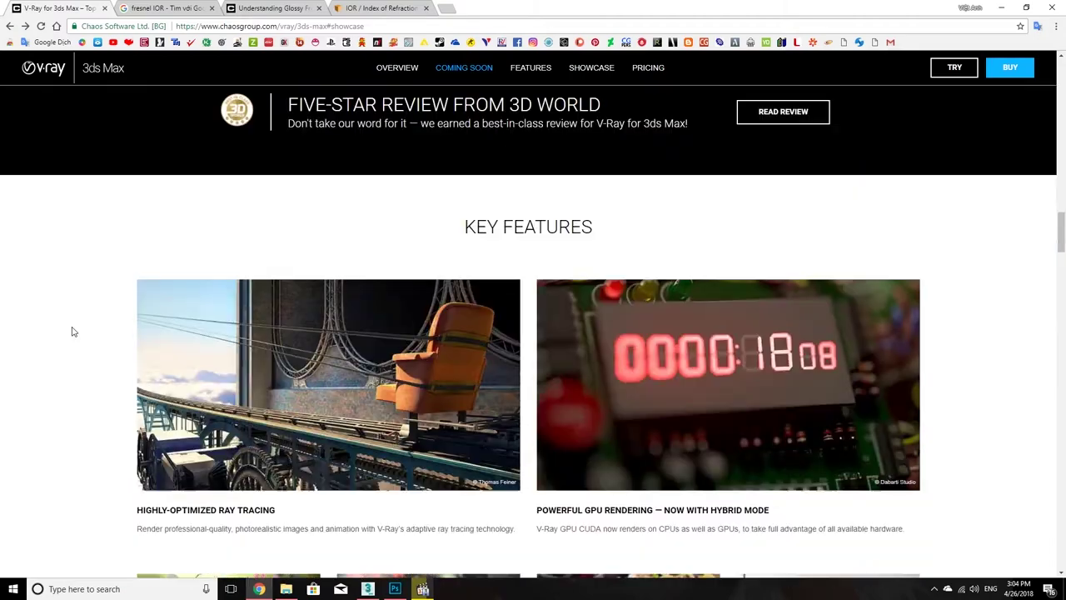
scroll(71, 345, "up", 15)
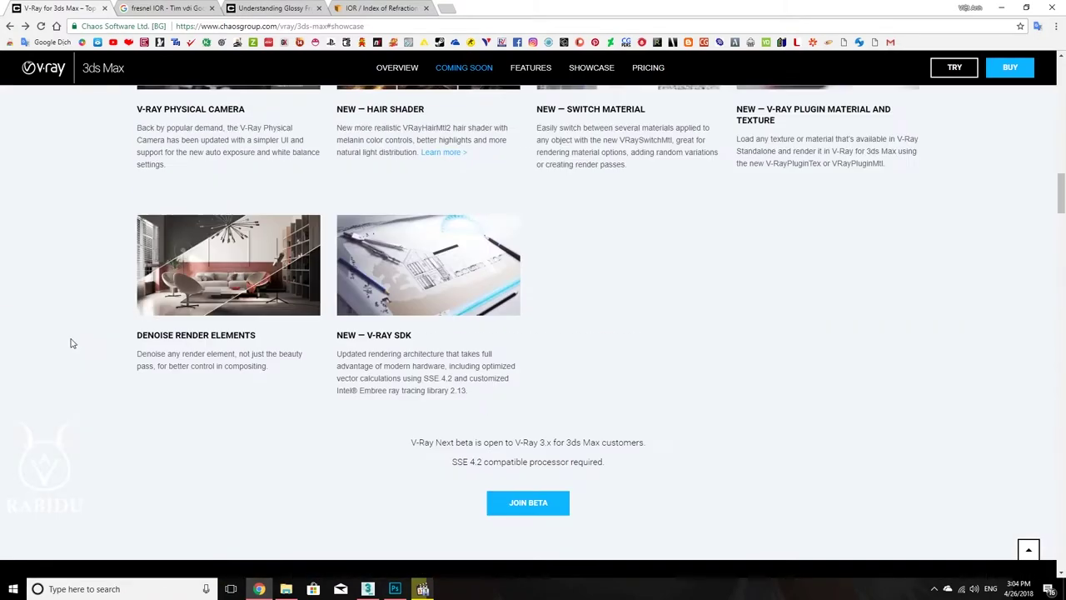
scroll(71, 343, "up", 10)
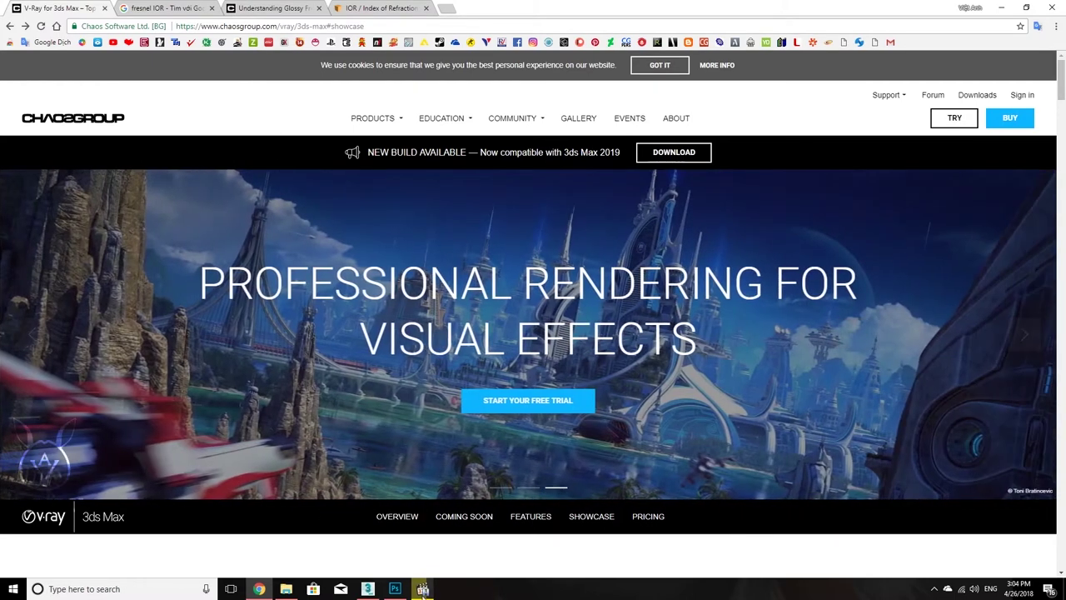
Step: Bring 3ds Max forward and minimize Render Setup so the Standard Primitives list shows
mouse_move(368, 589)
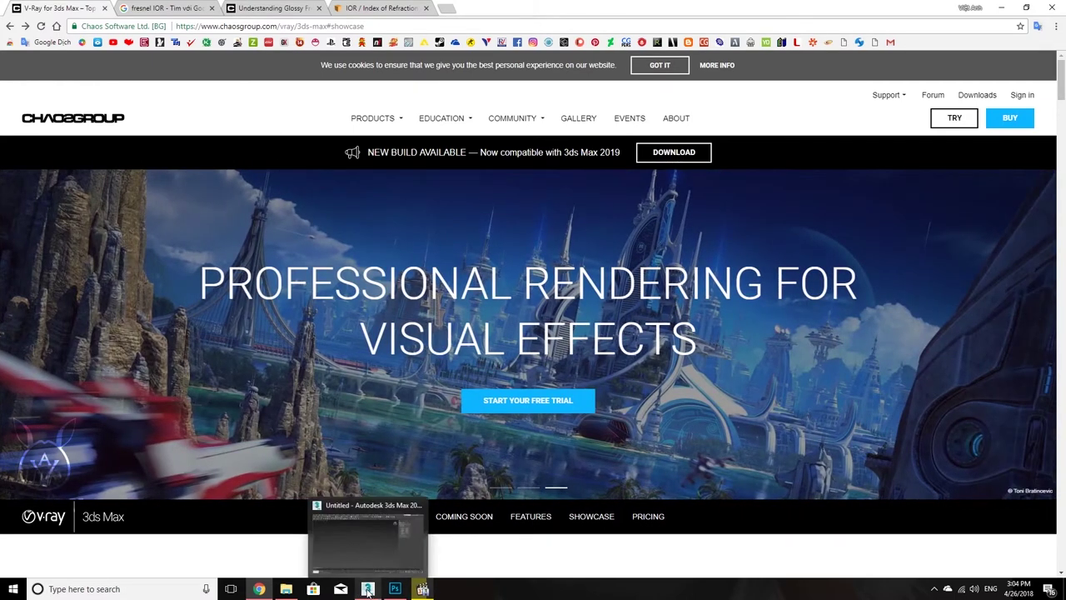
left_click(367, 550)
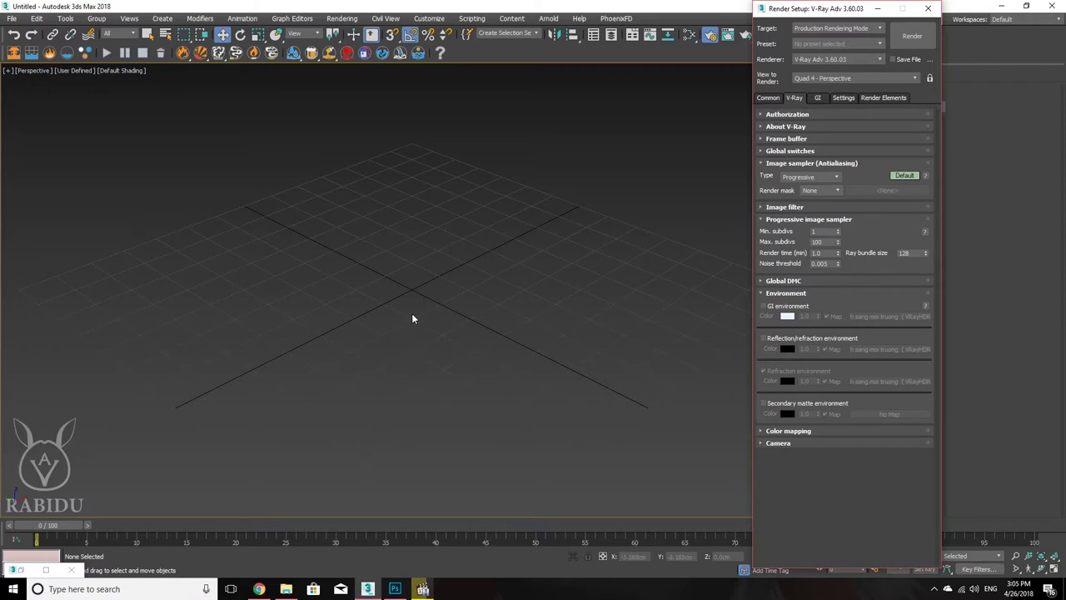
left_click(423, 589)
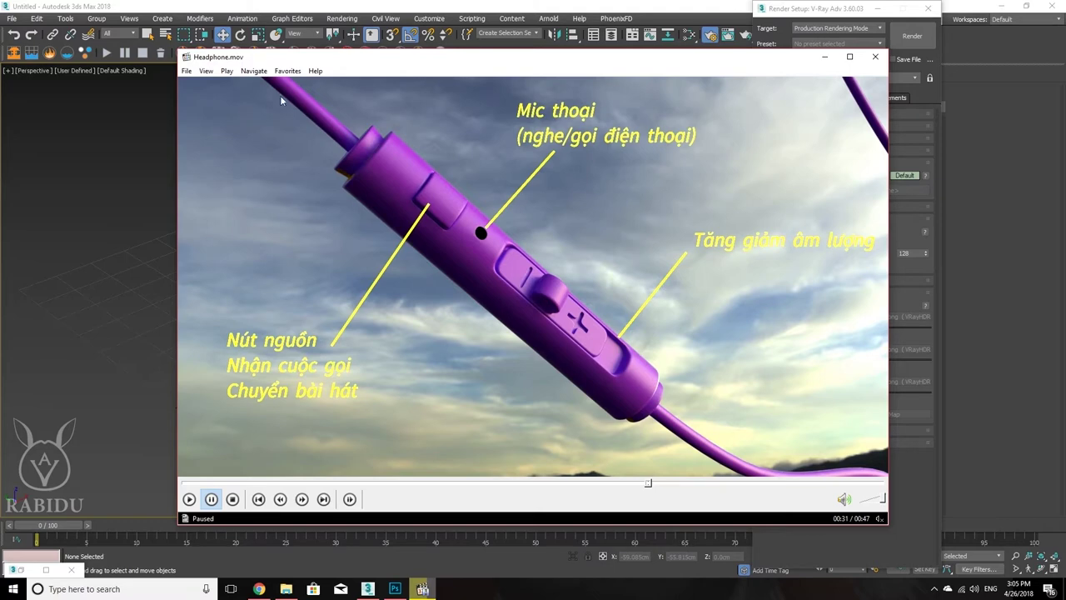
left_click(804, 40)
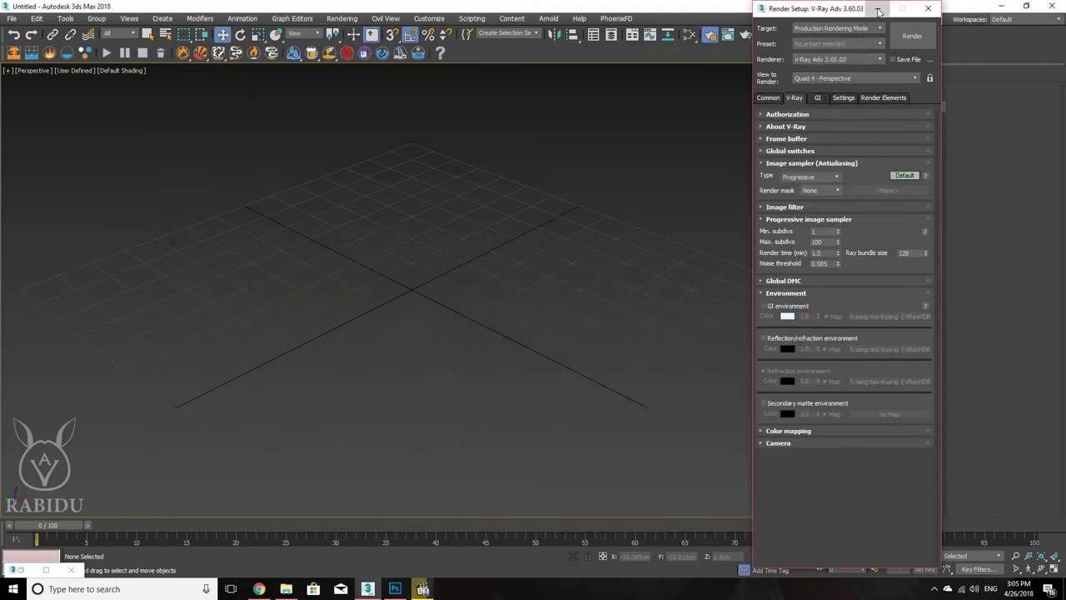
left_click(879, 11)
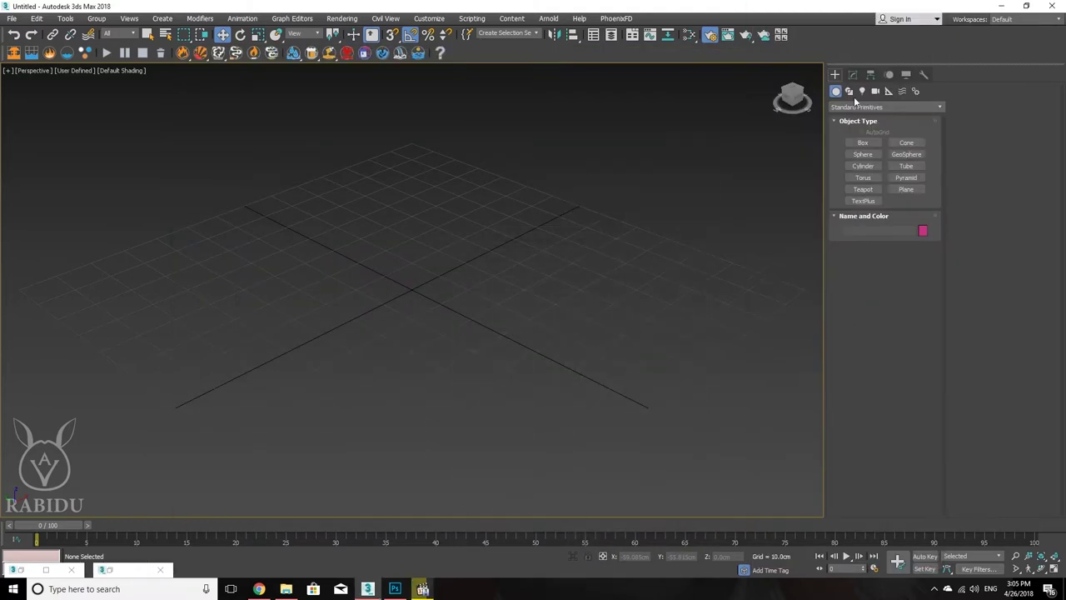
left_click(863, 143)
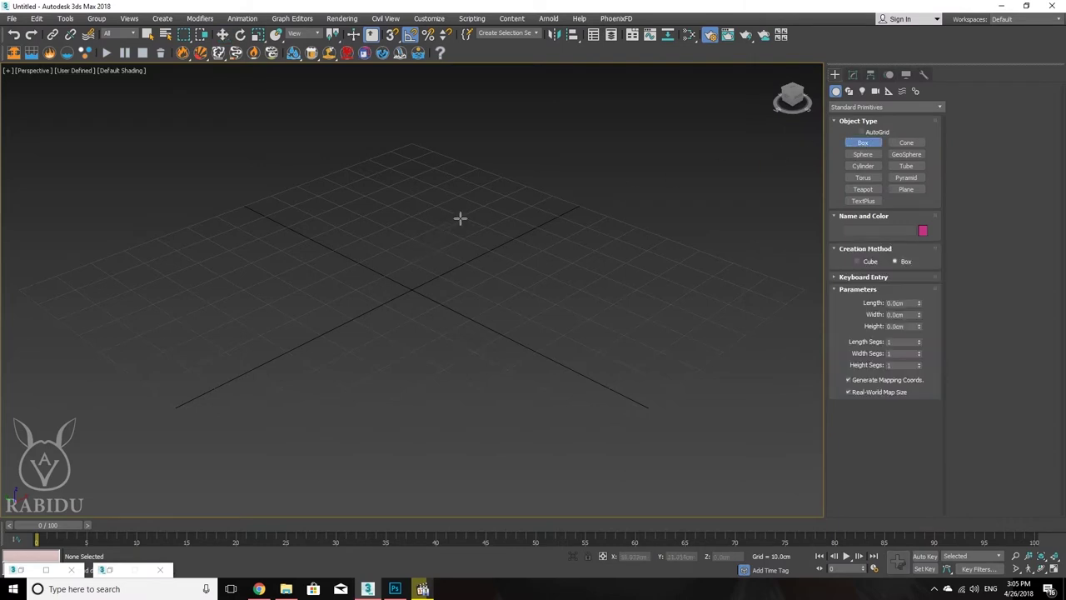
left_click_drag(566, 162, 208, 462)
scroll(283, 246, "down", 4)
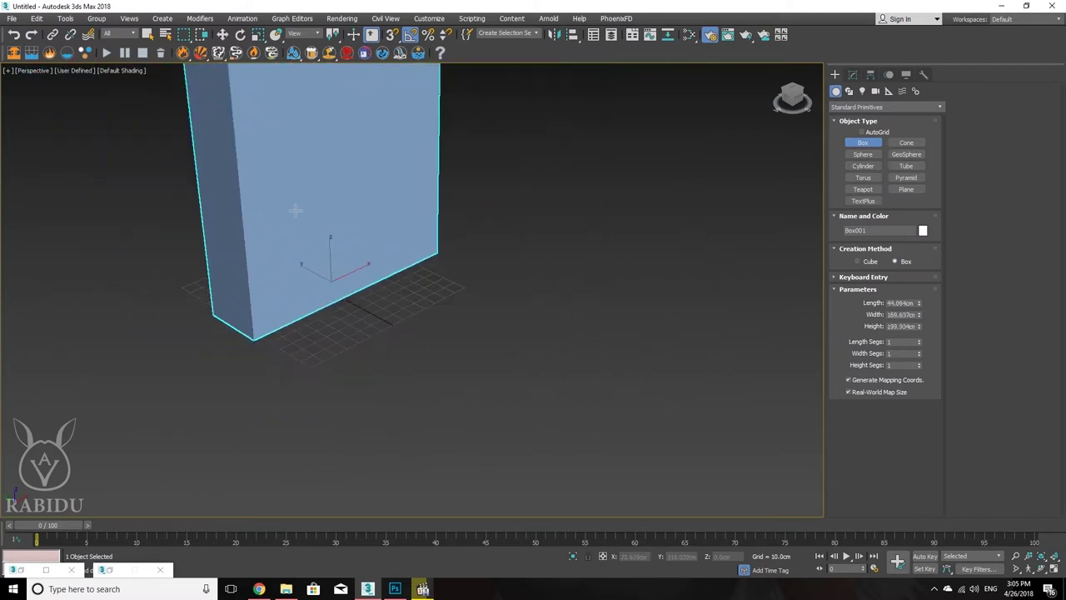
left_click(291, 285)
middle_click_drag(398, 192, 425, 246)
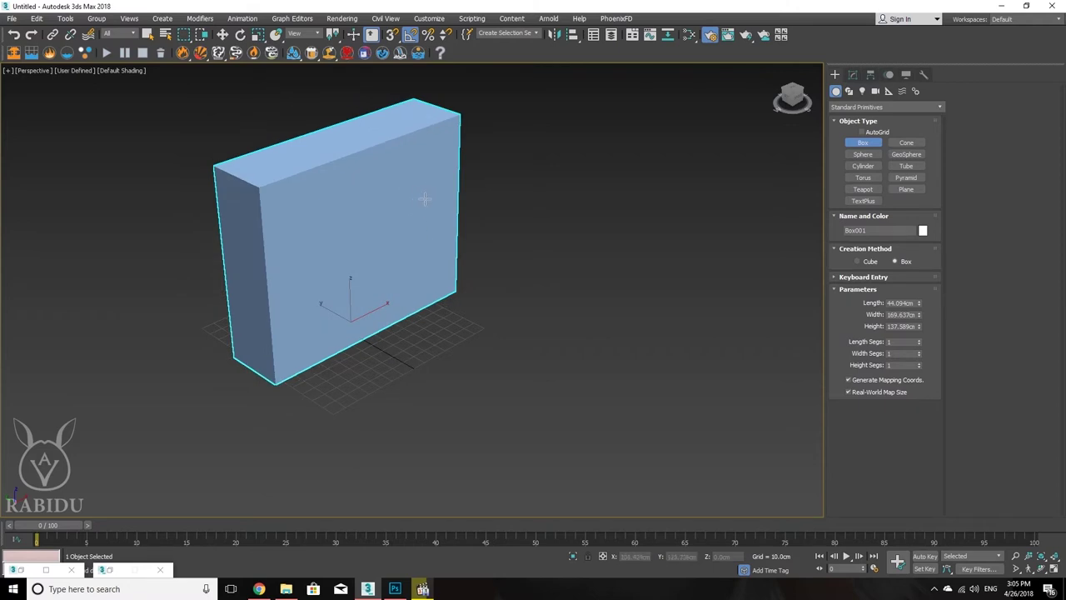
key("w")
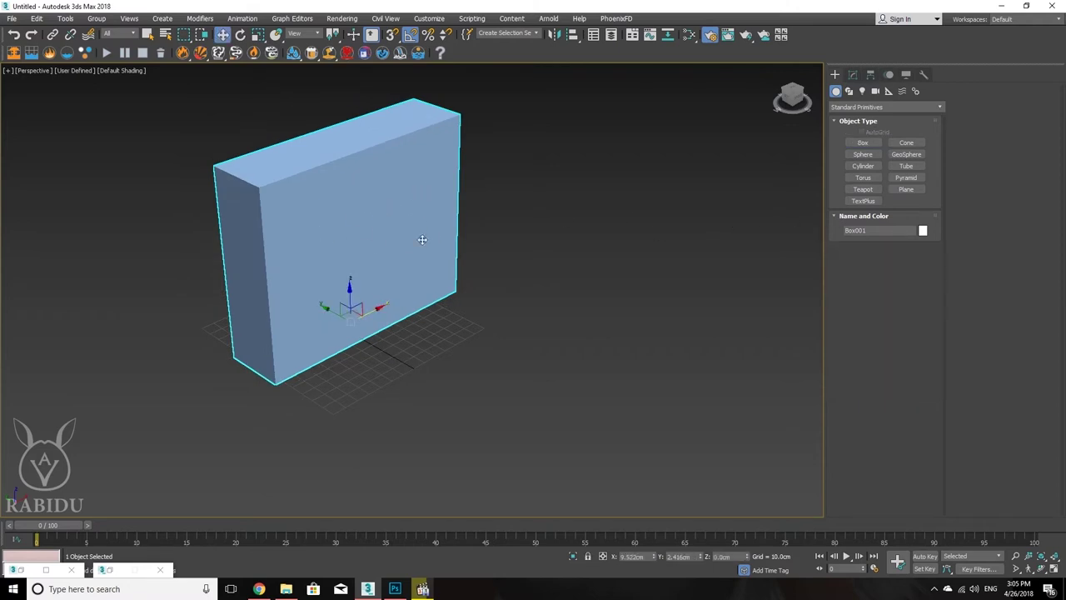
middle_click_drag(297, 213, 317, 257)
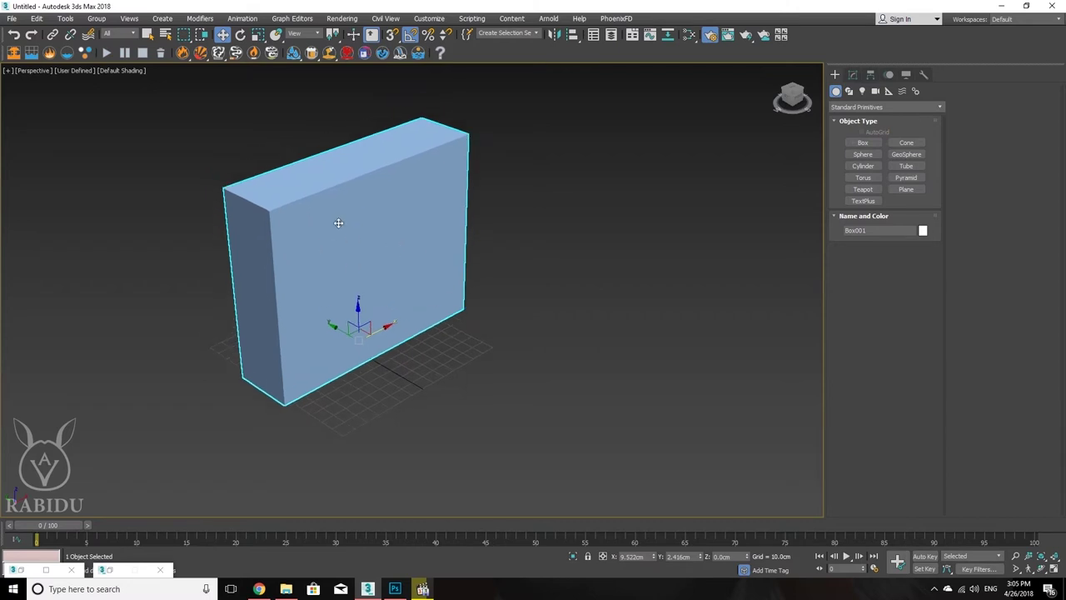
left_click(863, 142)
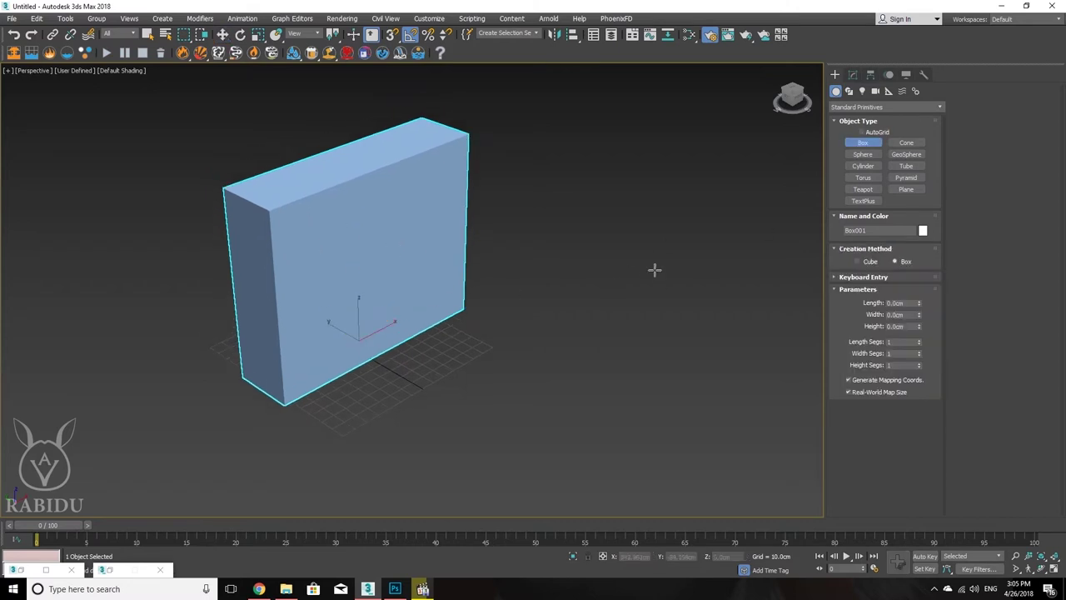
left_click_drag(650, 285, 624, 404)
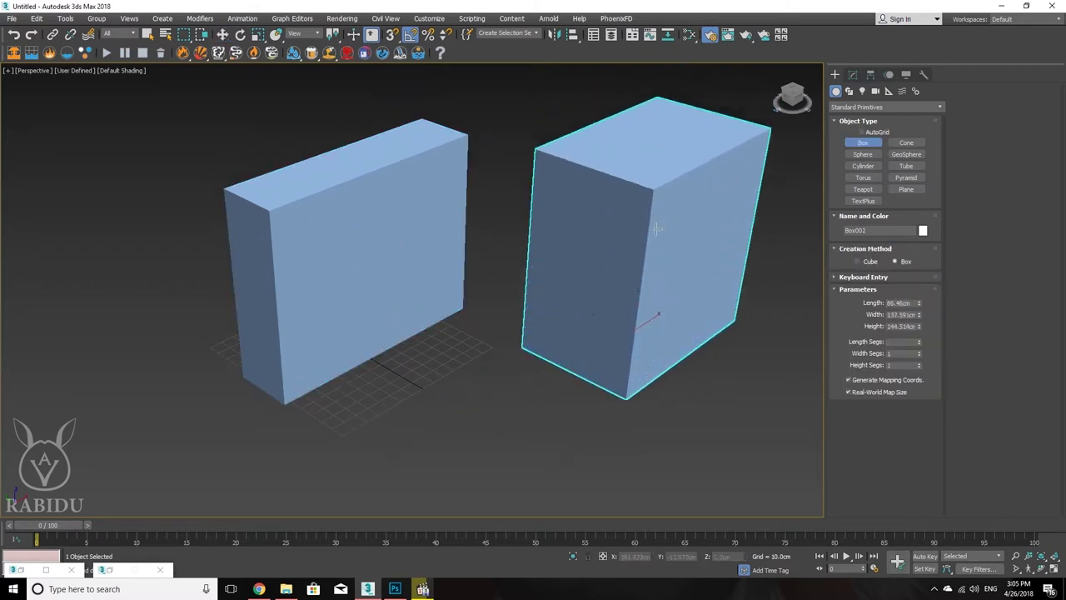
right_click(653, 247)
key("w")
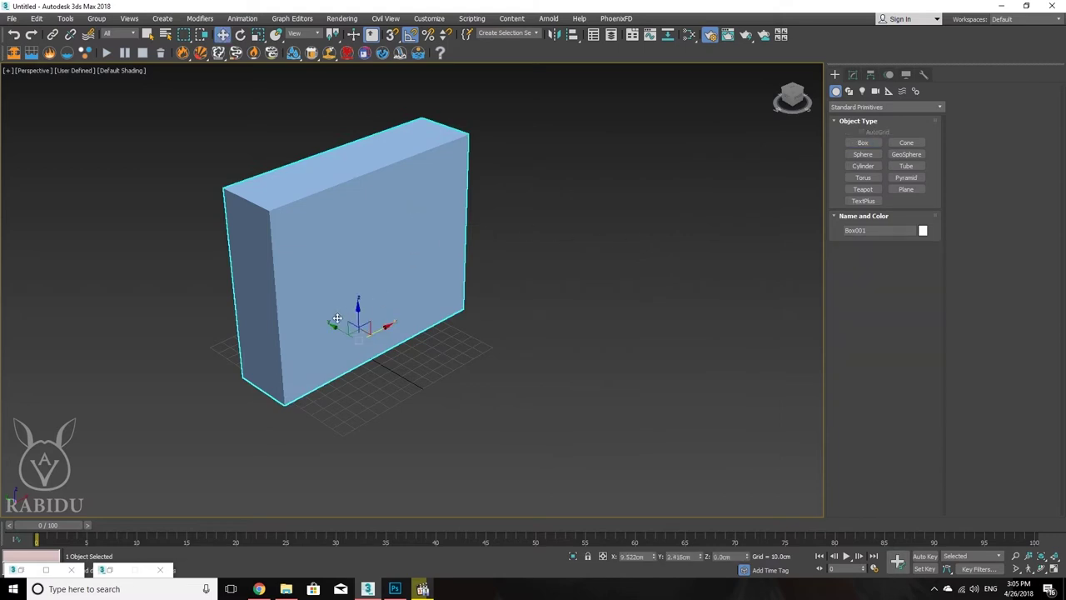
left_click(421, 259)
middle_click_drag(422, 259, 388, 258, "alt")
scroll(366, 256, "up", 2)
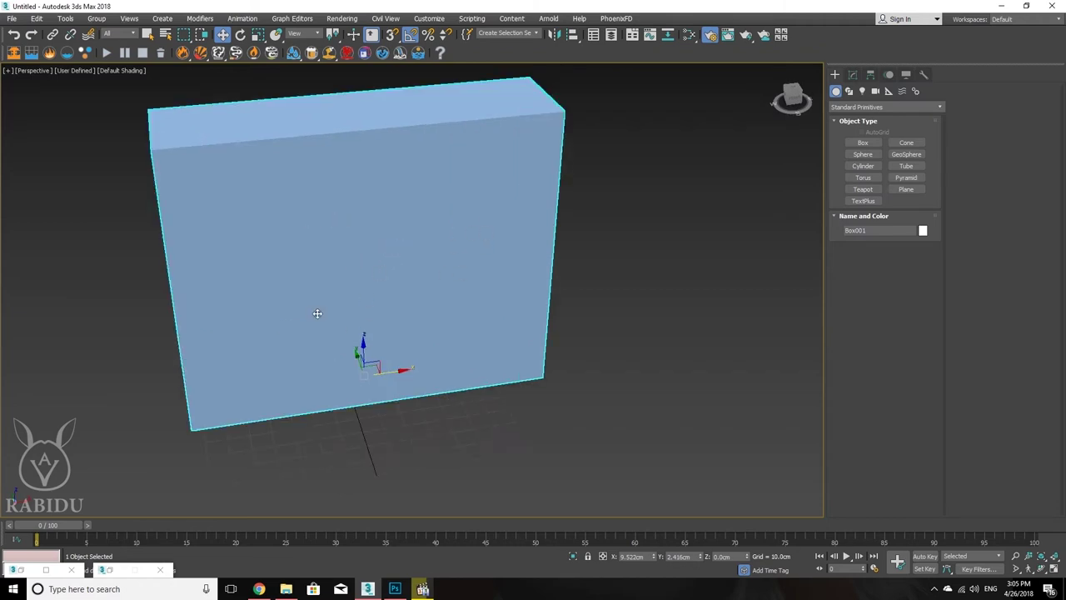
middle_click_drag(366, 317, 417, 316, "alt")
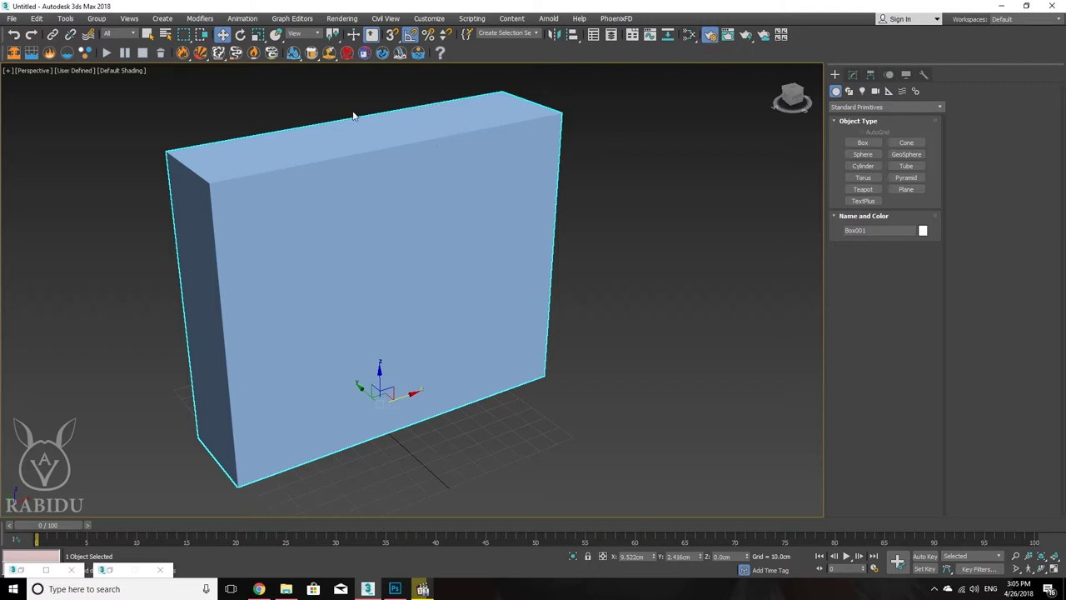
Step: Open the Slate Material Editor, move it up-left, and collapse the V-Ray and General groups
left_click(691, 36)
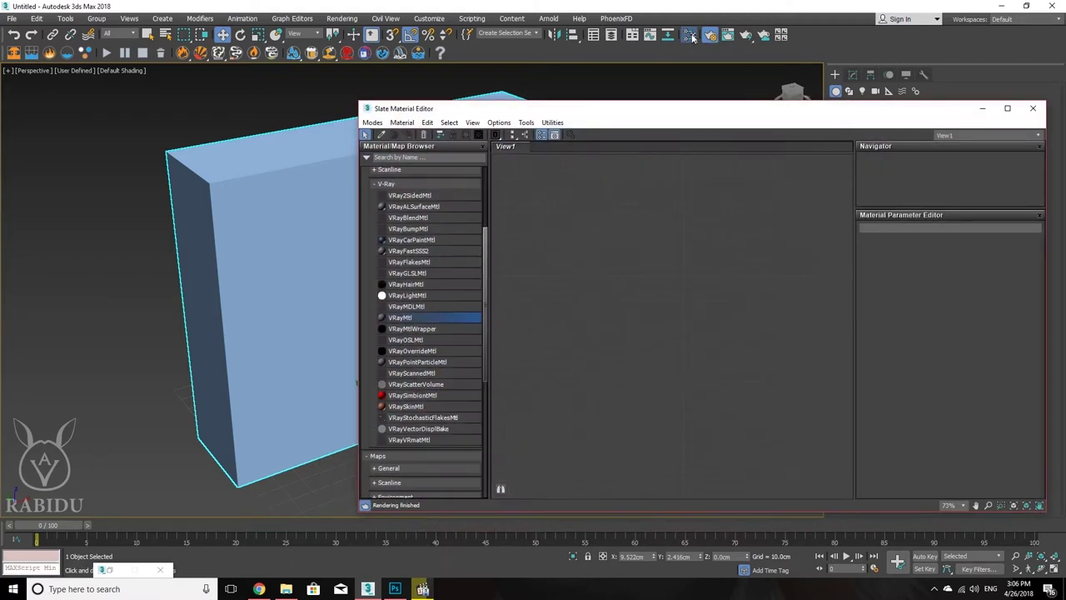
left_click_drag(701, 116, 498, 75)
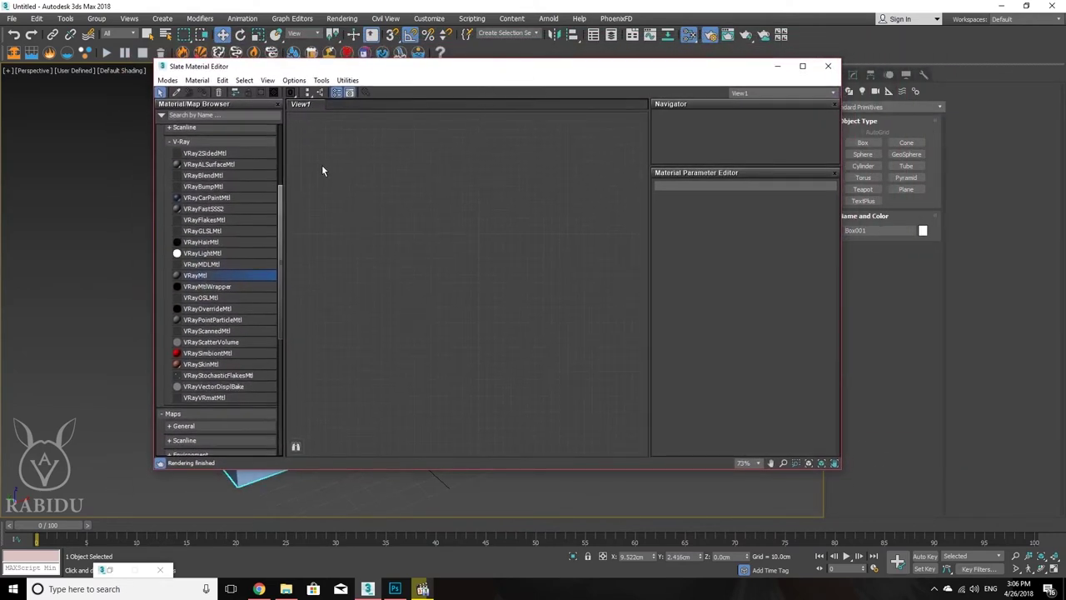
left_click(168, 143)
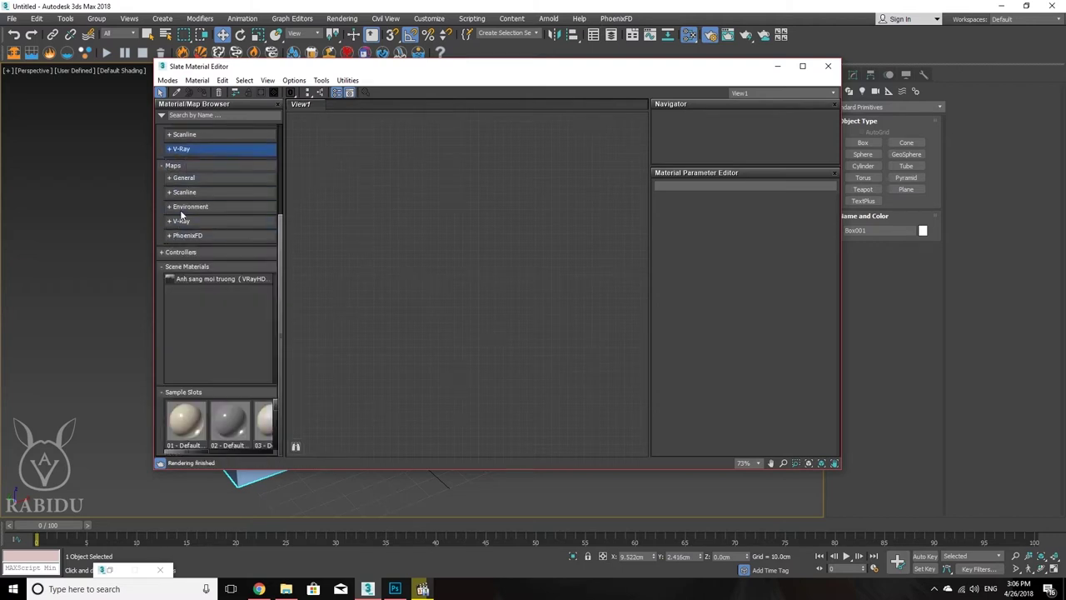
scroll(255, 203, "up", 3)
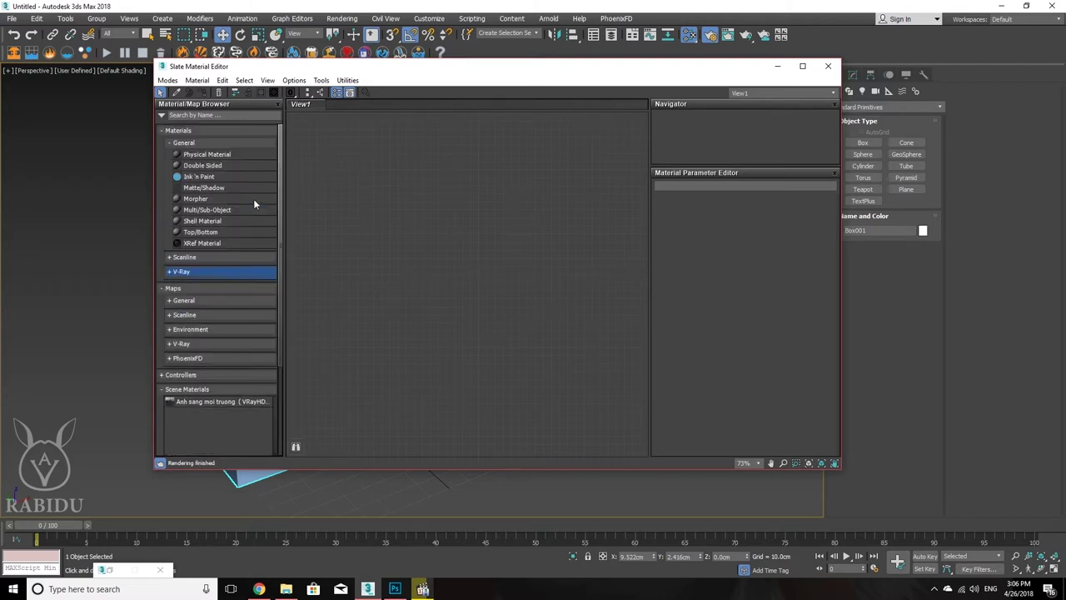
left_click(170, 143)
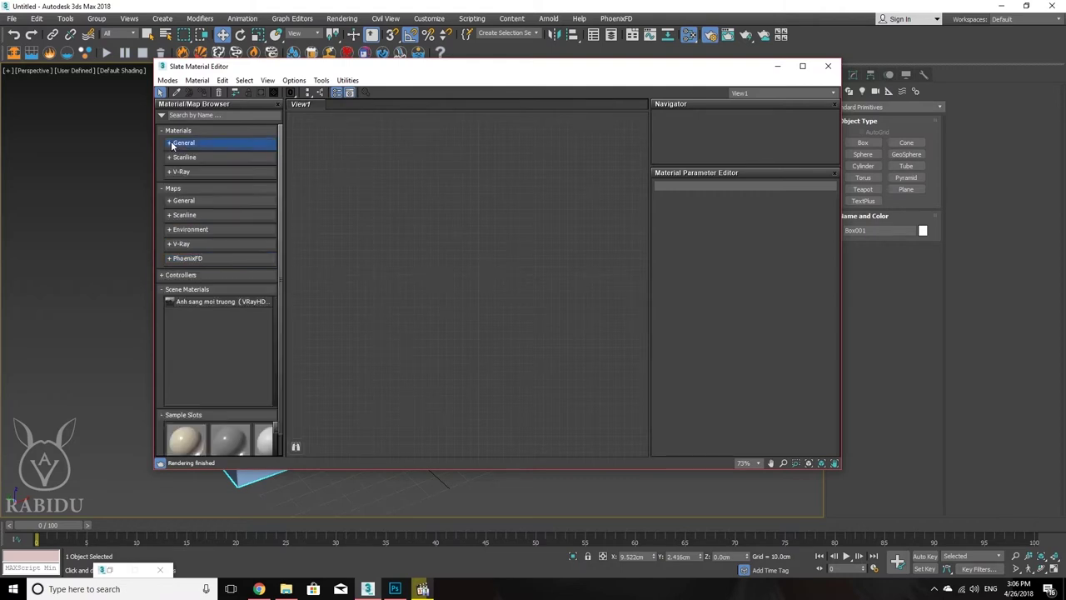
left_click(169, 80)
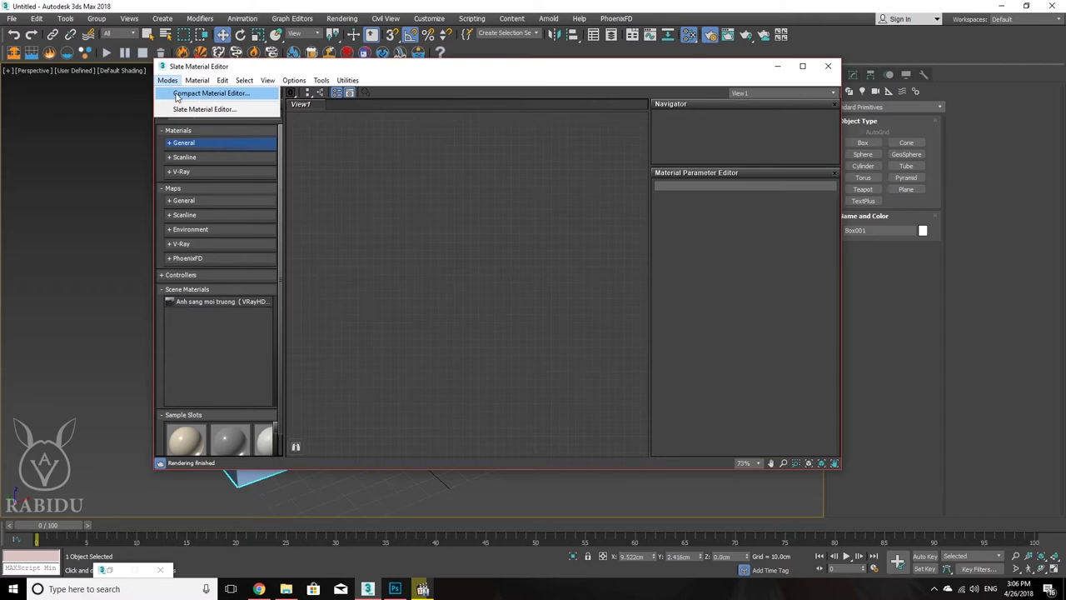
left_click(175, 97)
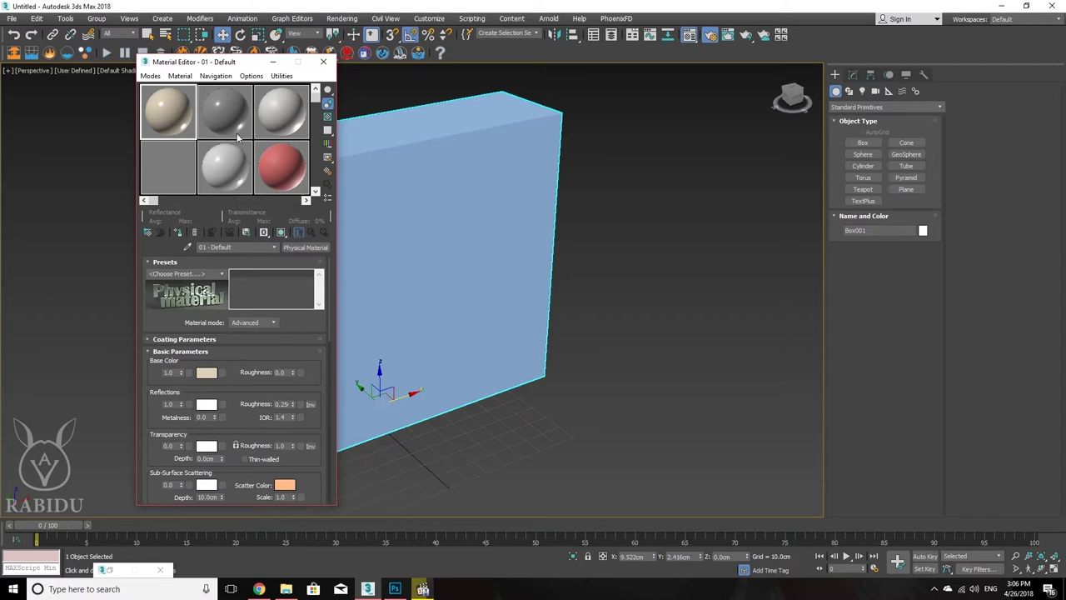
scroll(208, 317, "down", 3)
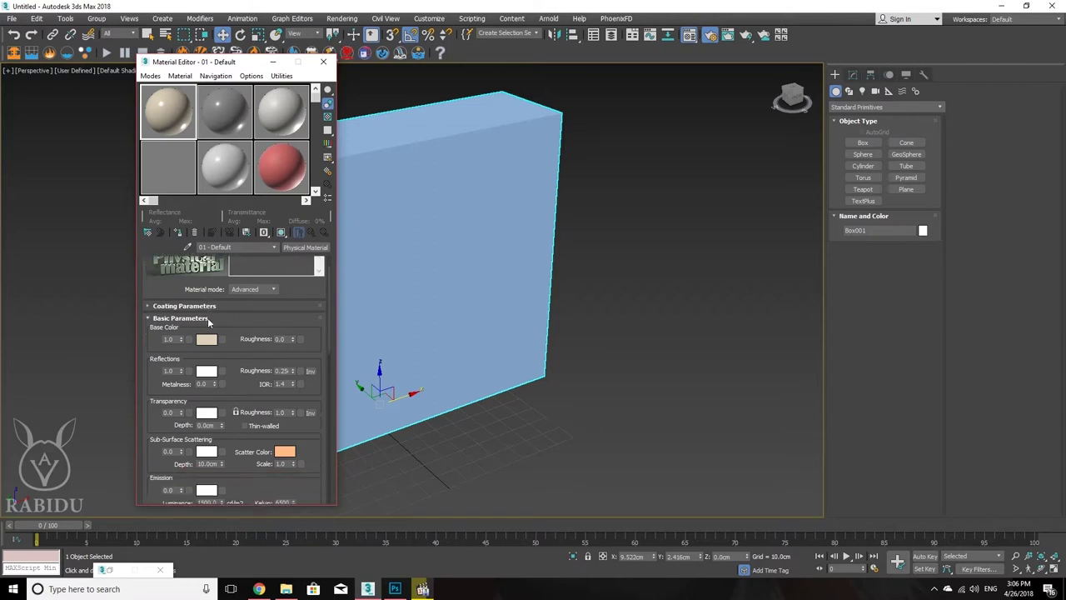
mouse_move(209, 319)
scroll(172, 288, "up", 3)
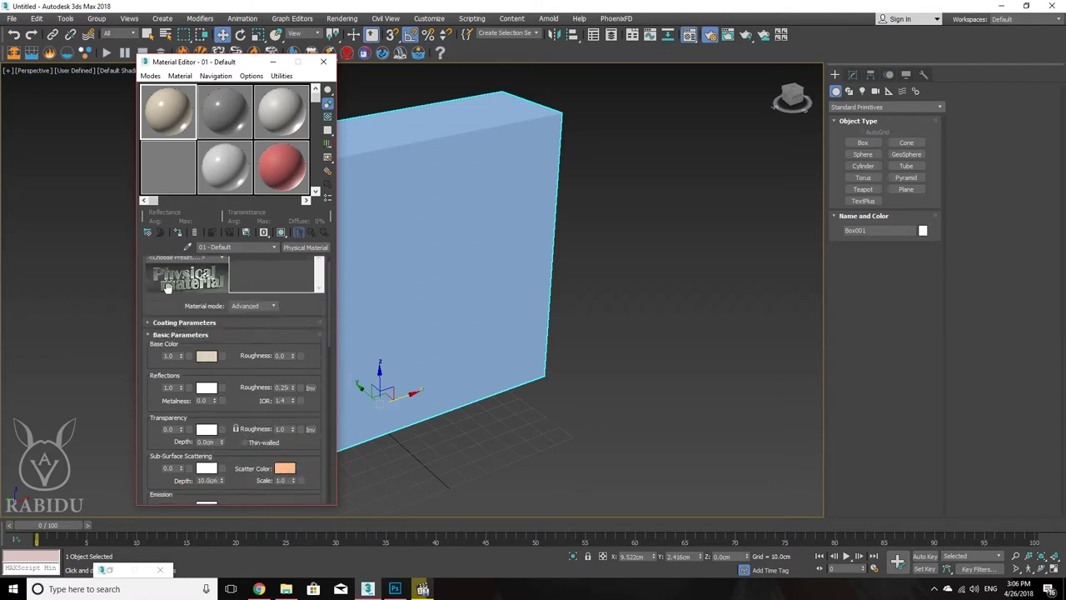
left_click(149, 76)
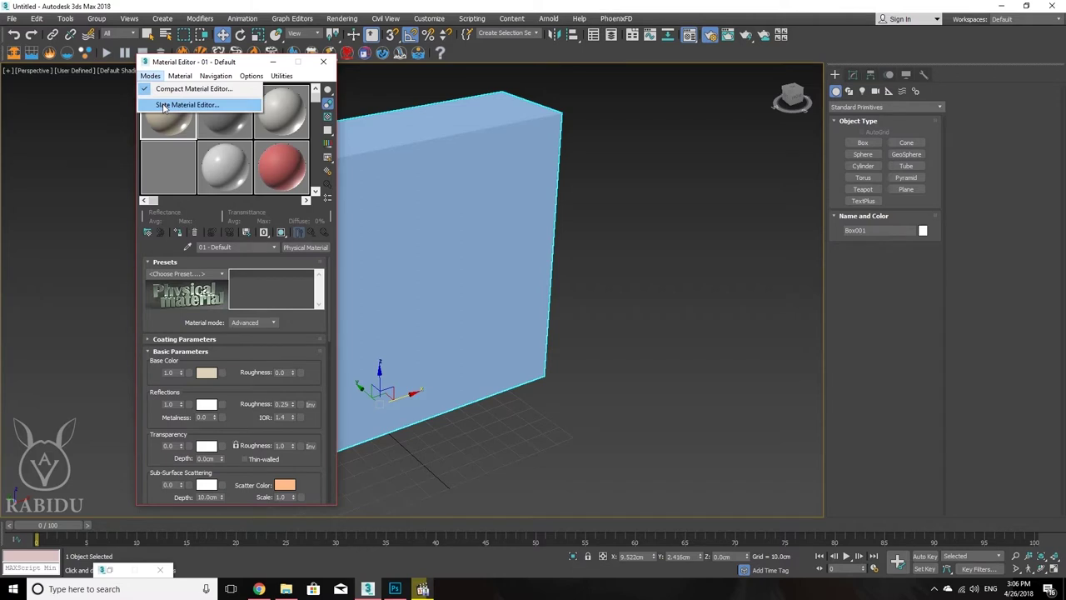
left_click(164, 106)
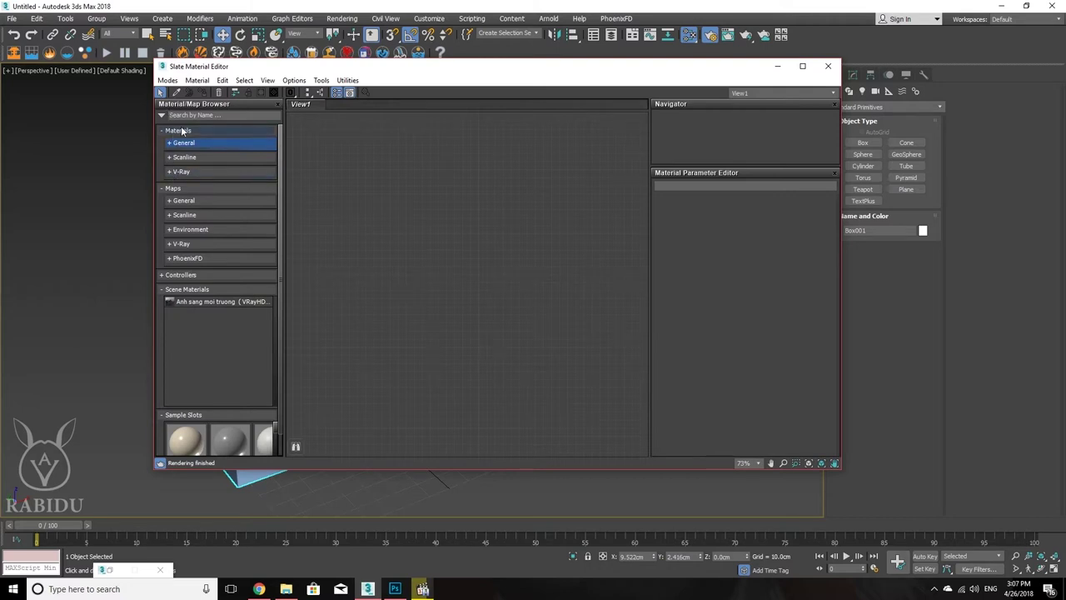
left_click(171, 174)
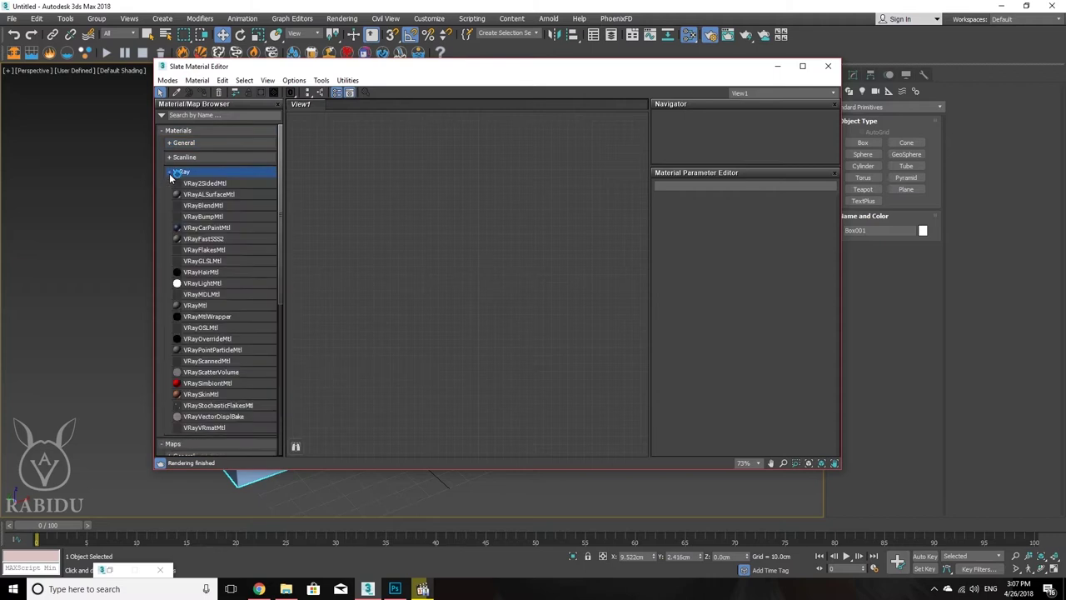
left_click(175, 173)
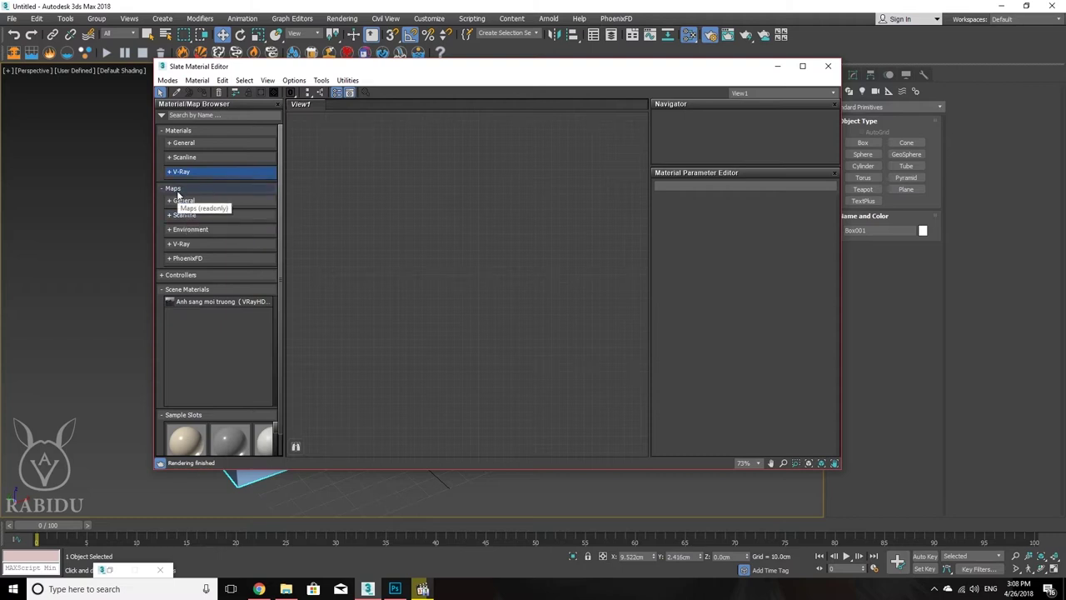
left_click(11, 591)
type("n")
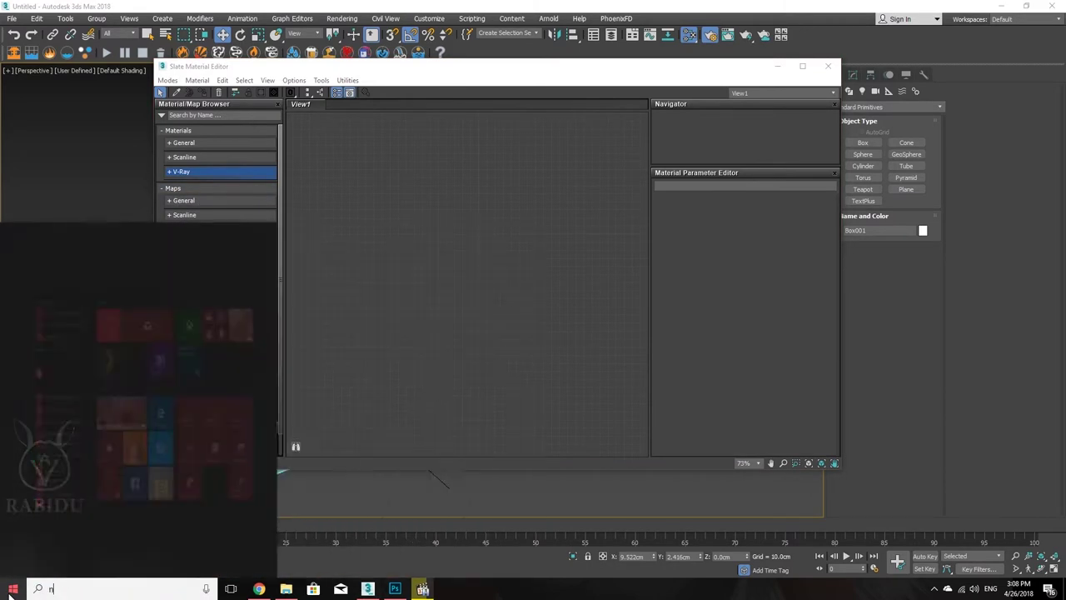
type("oi")
key("Return")
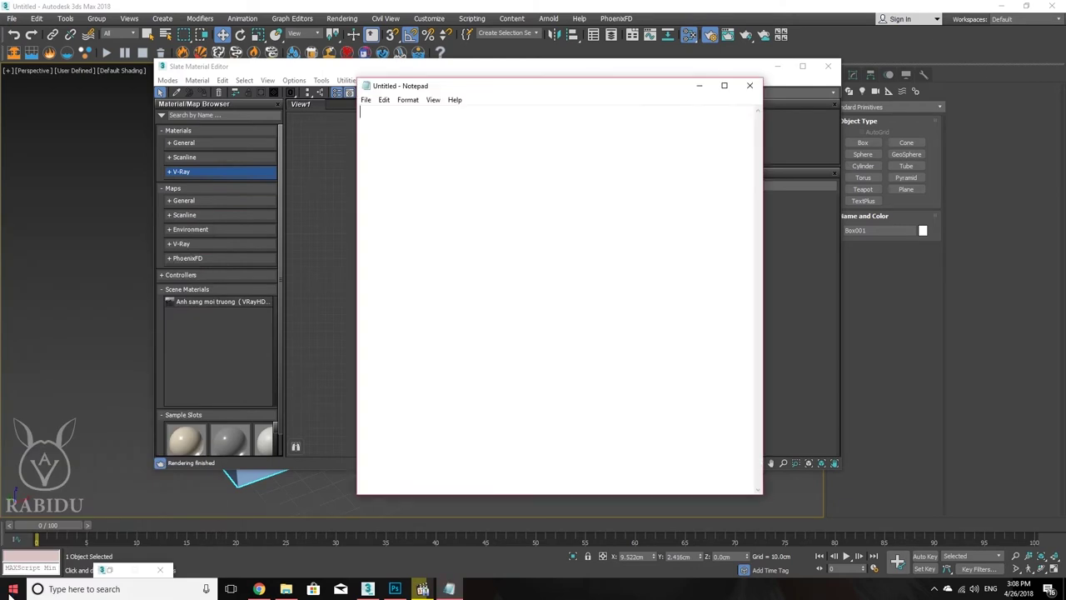
type("texture")
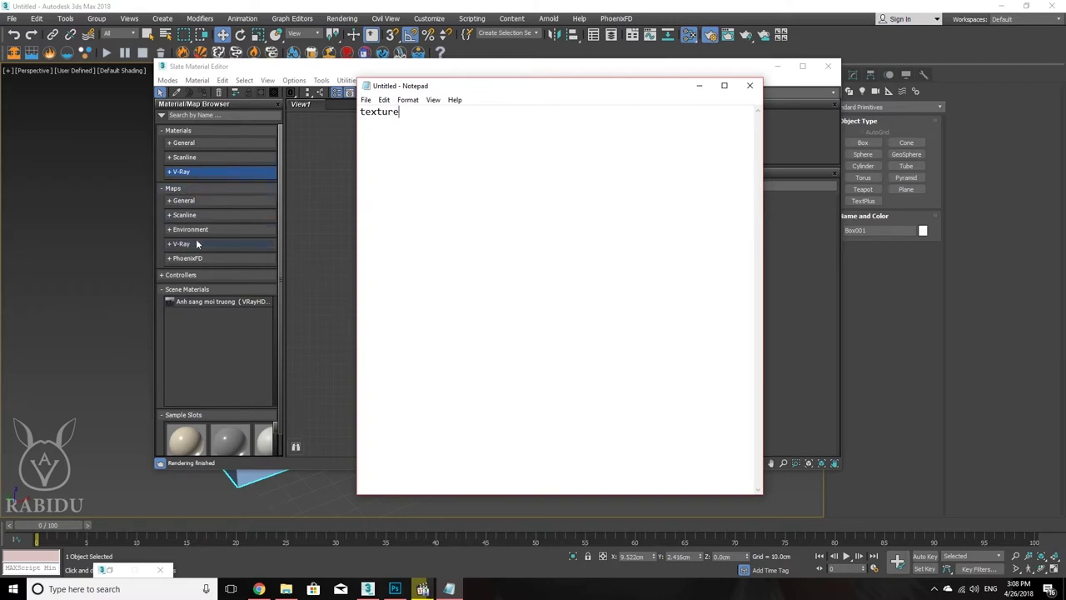
left_click(749, 89)
left_click(553, 294)
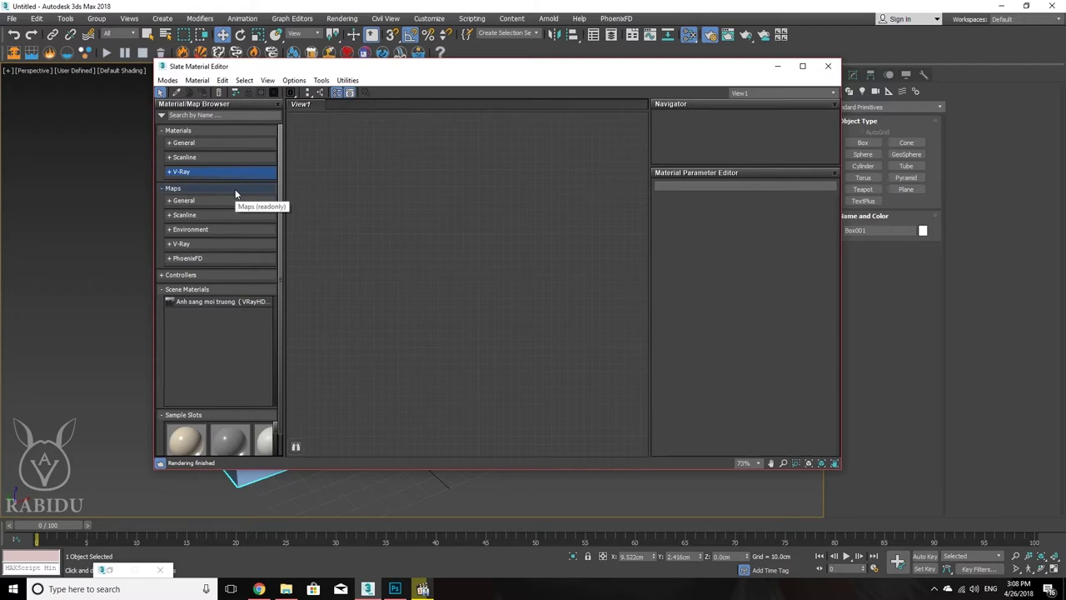
Step: View Opacity.psd in Photoshop, minimize it, and expand the V-Ray materials group in Slate
left_click(395, 589)
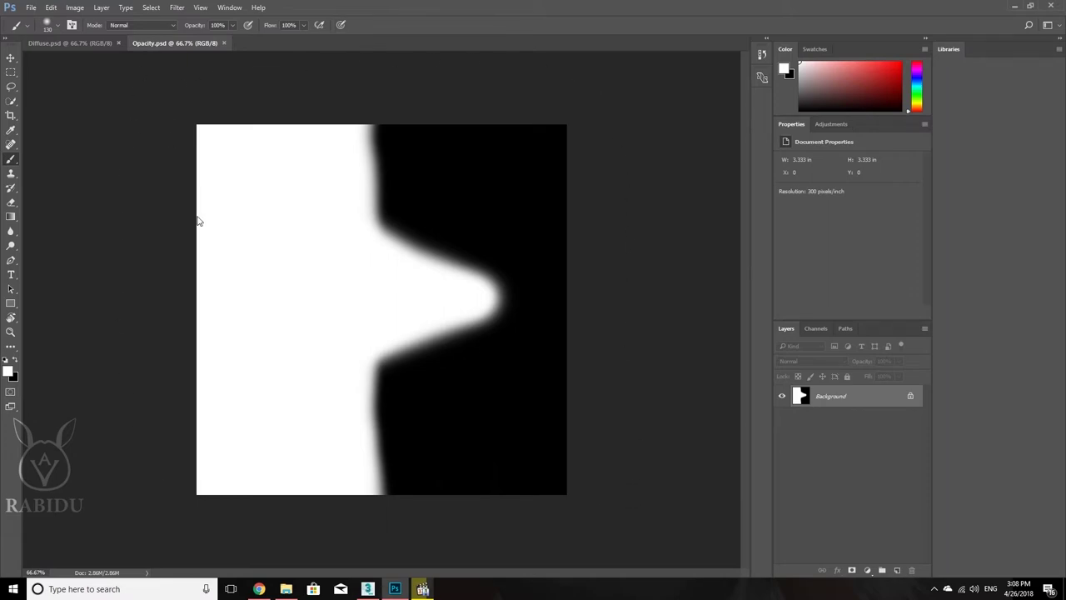
left_click(1018, 10)
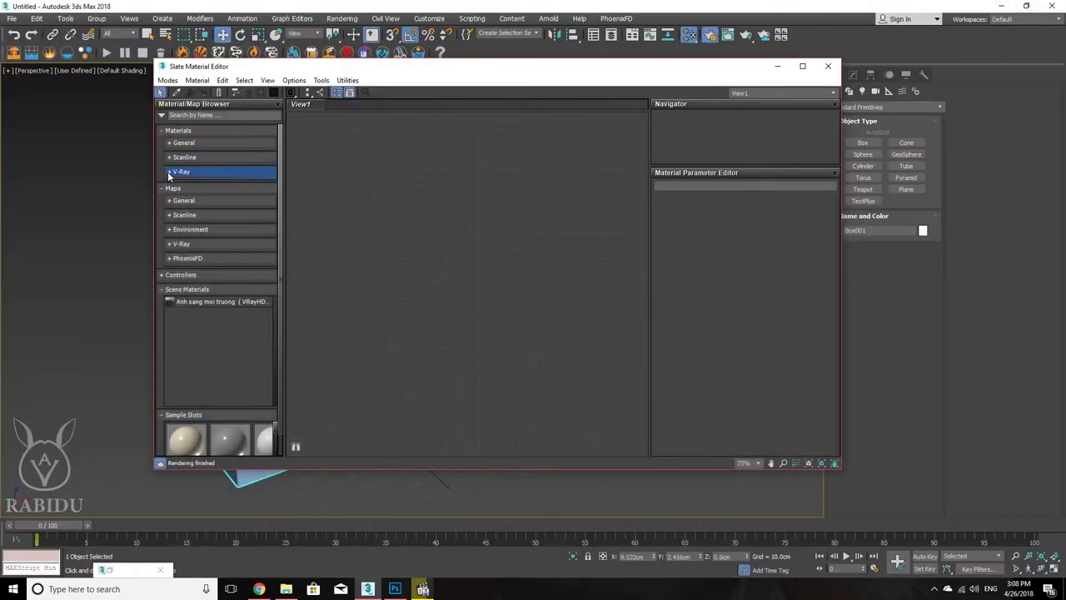
left_click(168, 171)
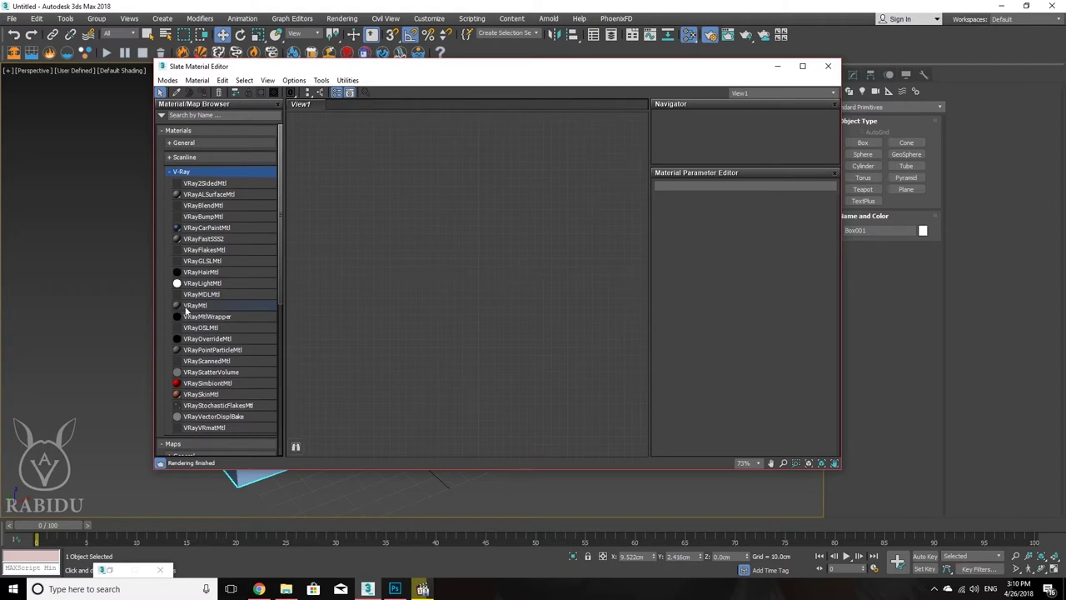
Step: Add a VRayMtl node as Material #32 and show its basic parameters (IOR 1.6, max depth 5)
left_click_drag(198, 310, 461, 207)
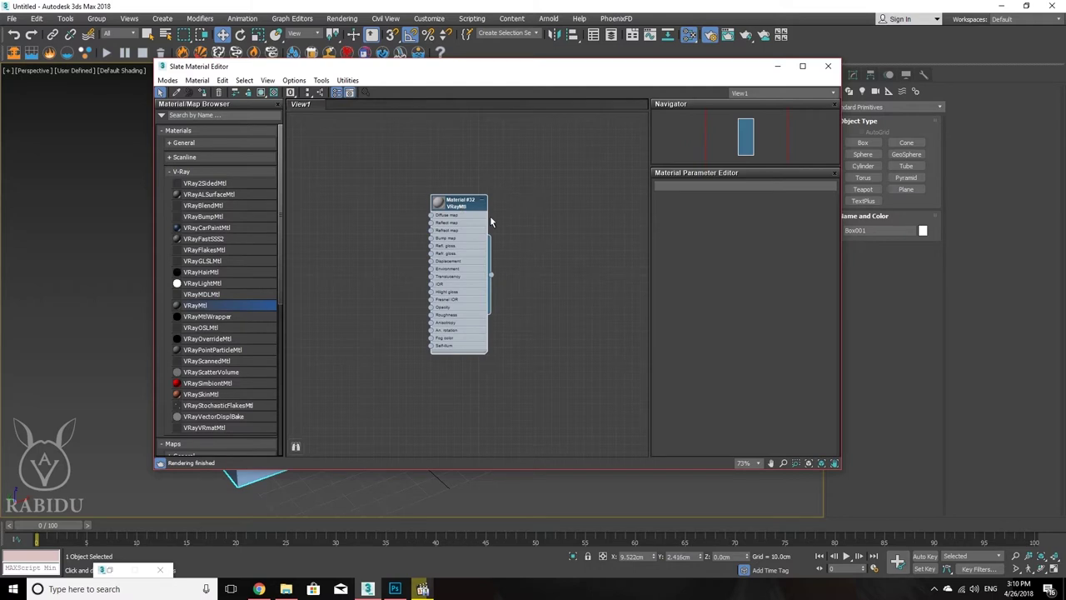
scroll(471, 238, "up", 3)
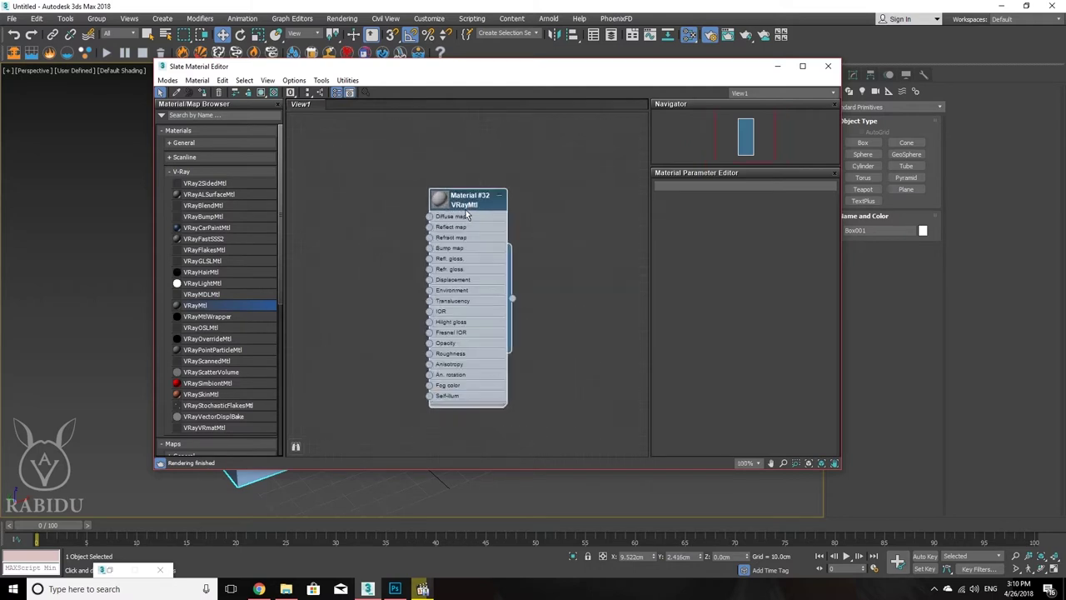
scroll(467, 215, "up", 5)
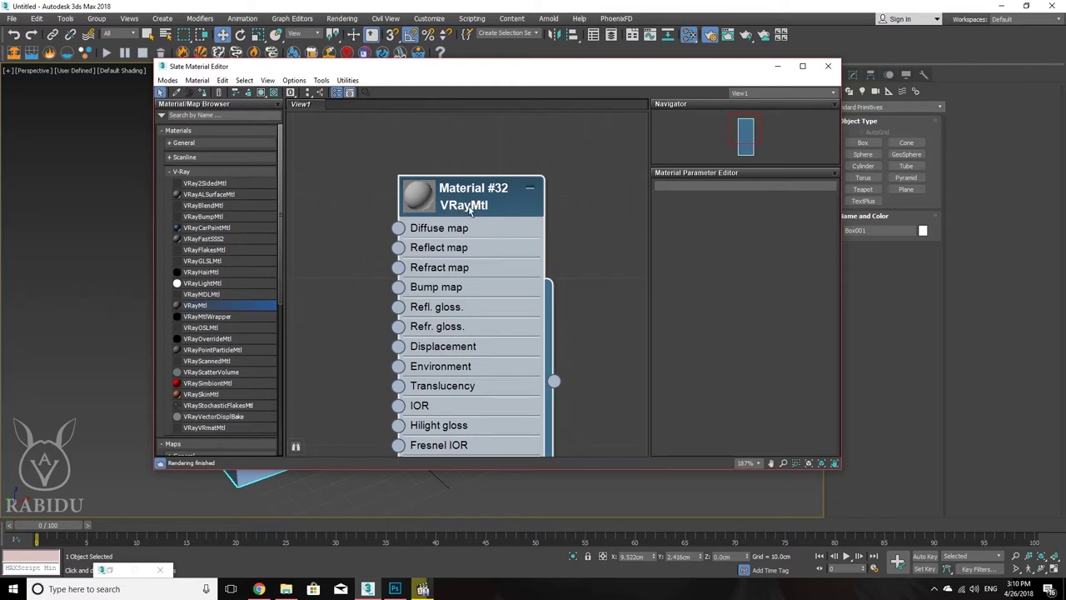
scroll(471, 210, "down", 4)
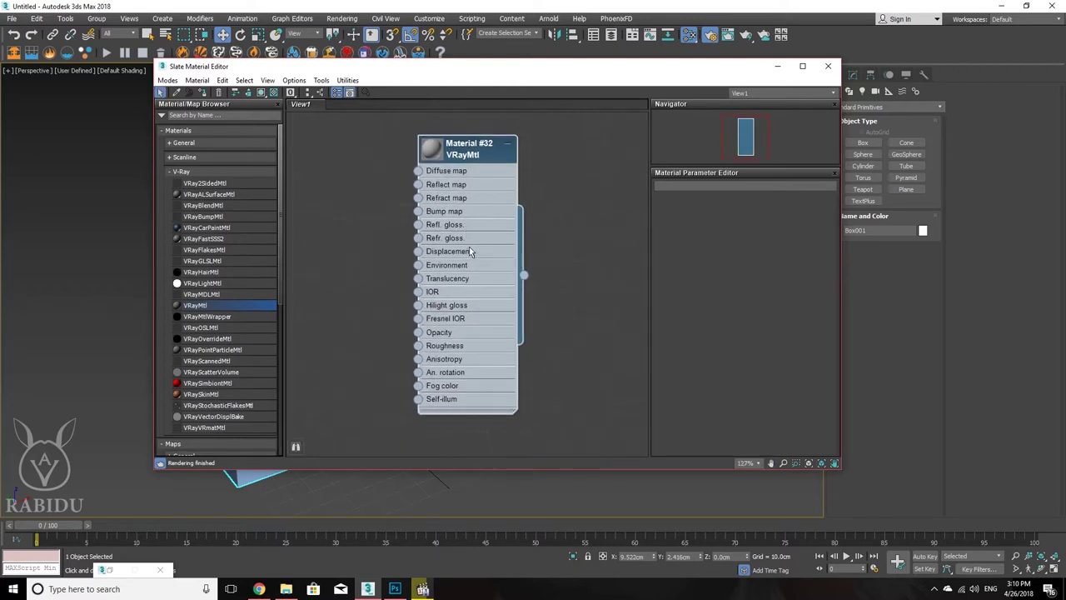
double_click(472, 257)
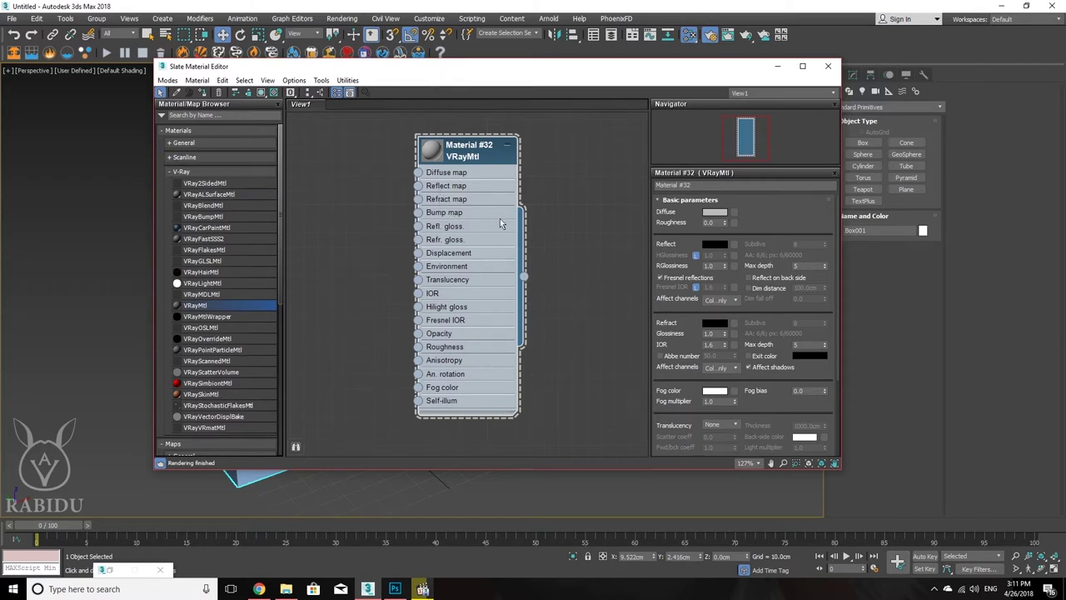
Step: Move the Slate editor aside and wire VRayMtl Material #32 onto the box, turning it grey
left_click_drag(516, 75, 739, 93)
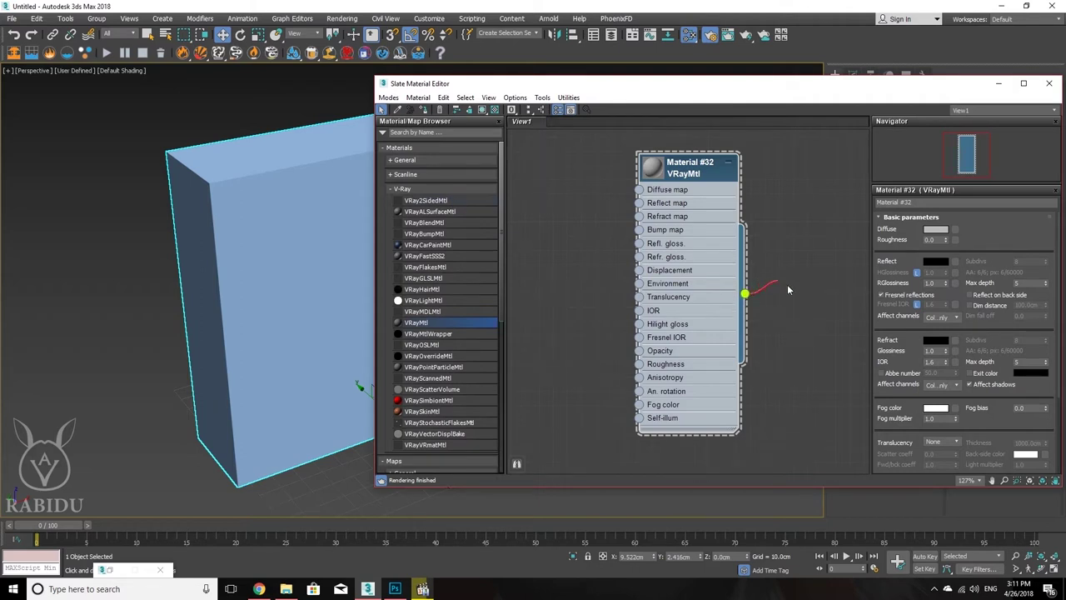
left_click_drag(788, 290, 193, 279)
left_click_drag(744, 294, 322, 332)
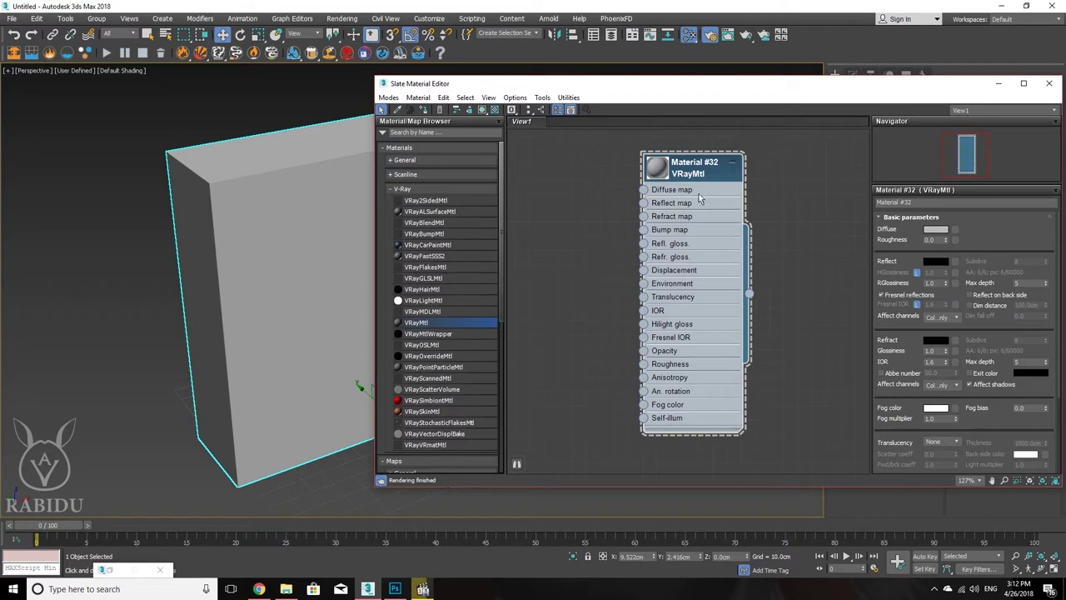
Step: Set Material #32's Diffuse colour to a saturated deep blue
left_click(935, 229)
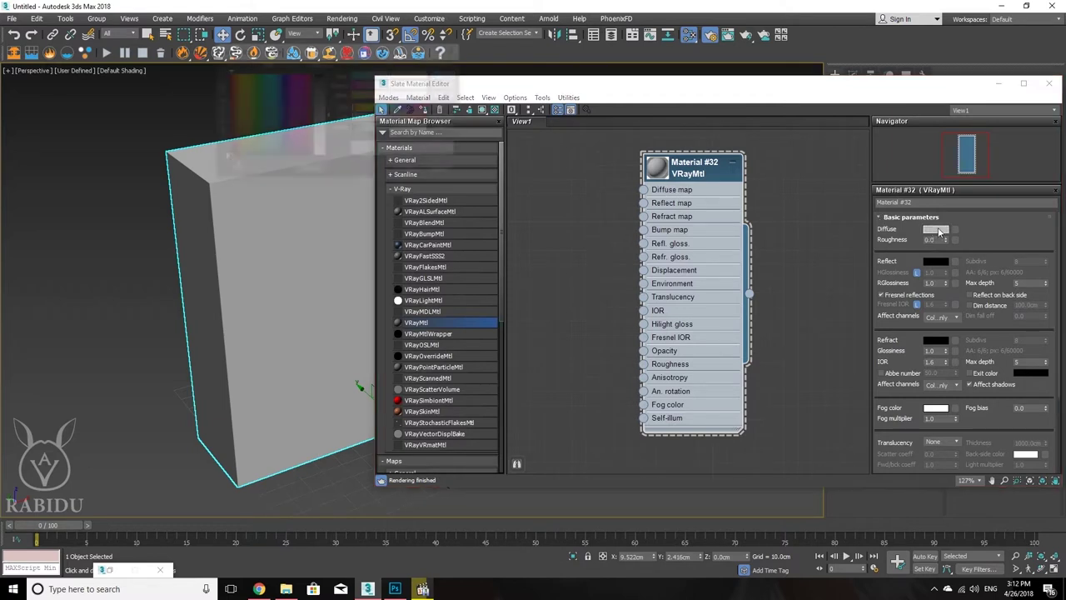
left_click_drag(287, 91, 287, 79)
left_click_drag(327, 117, 327, 74)
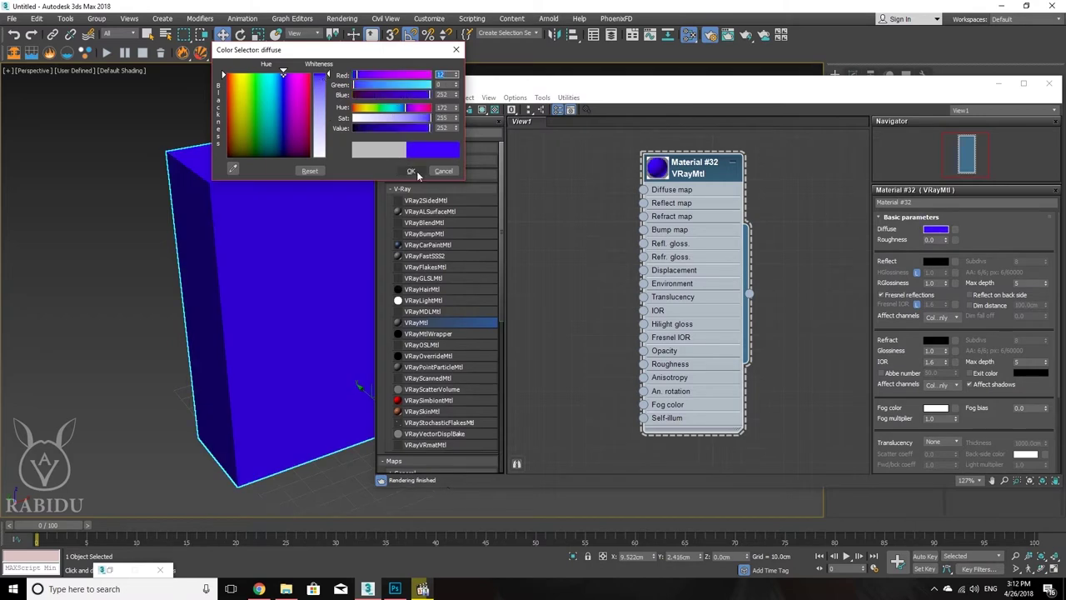
left_click(410, 171)
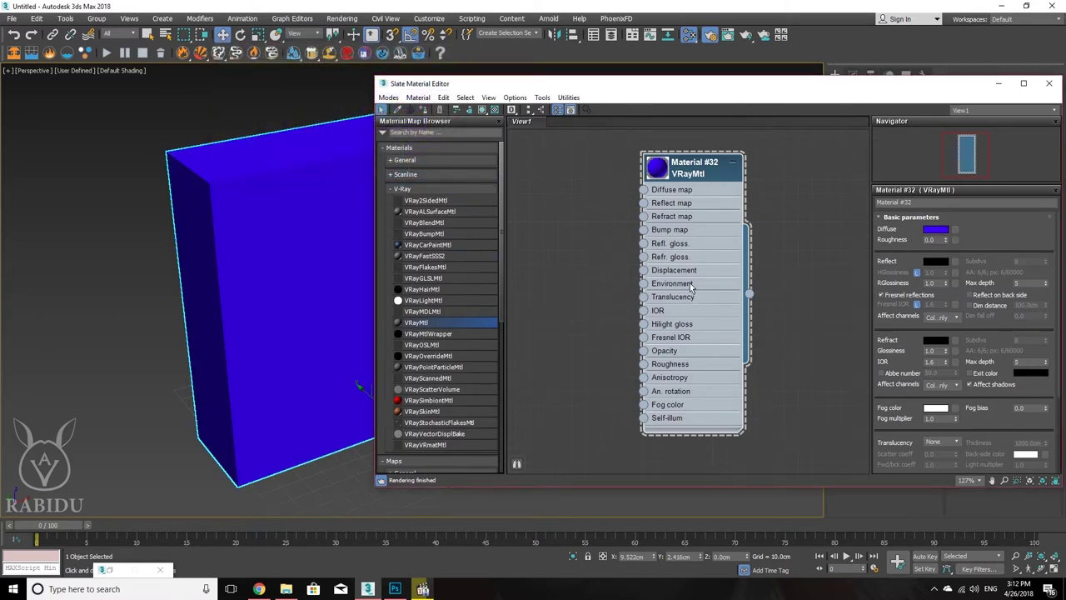
Step: Clone Material #32 as Material #33, make its diffuse magenta and apply it to the box
left_click_drag(681, 285, 537, 288, "shift")
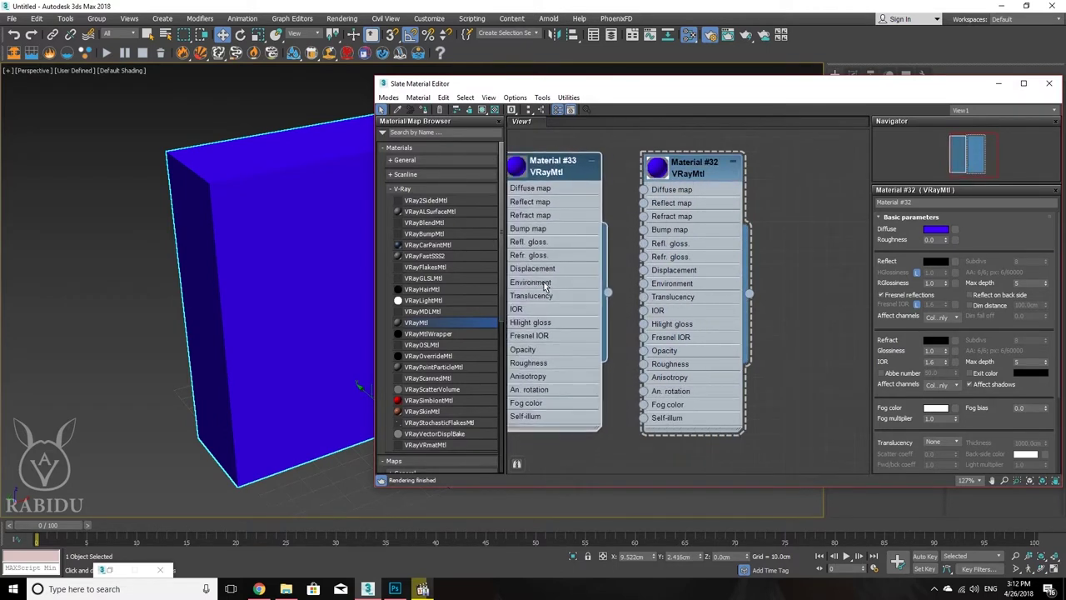
left_click(940, 229)
left_click(411, 170)
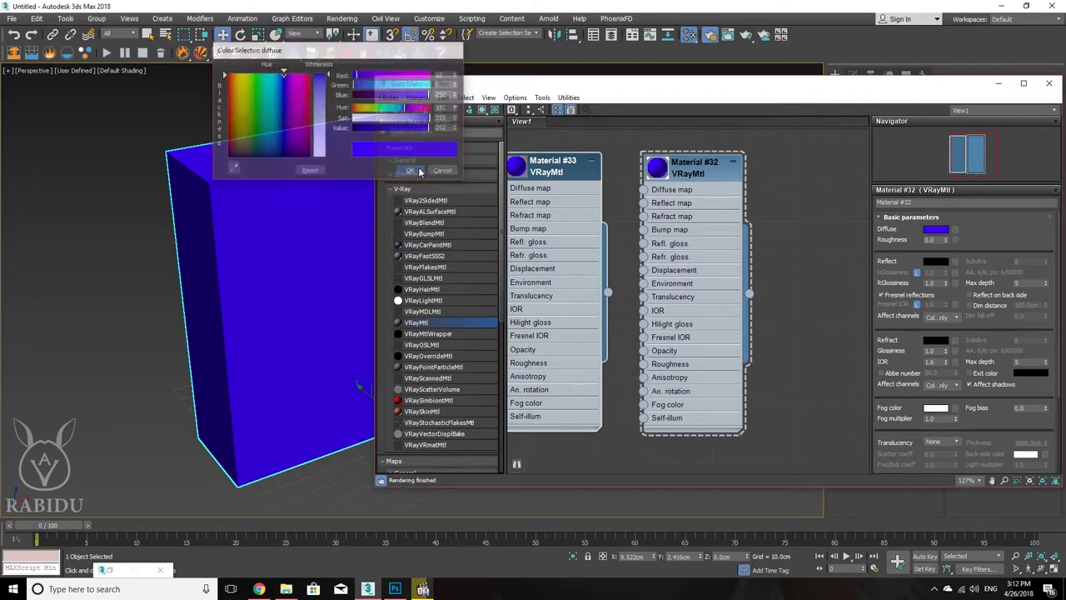
left_click(536, 248)
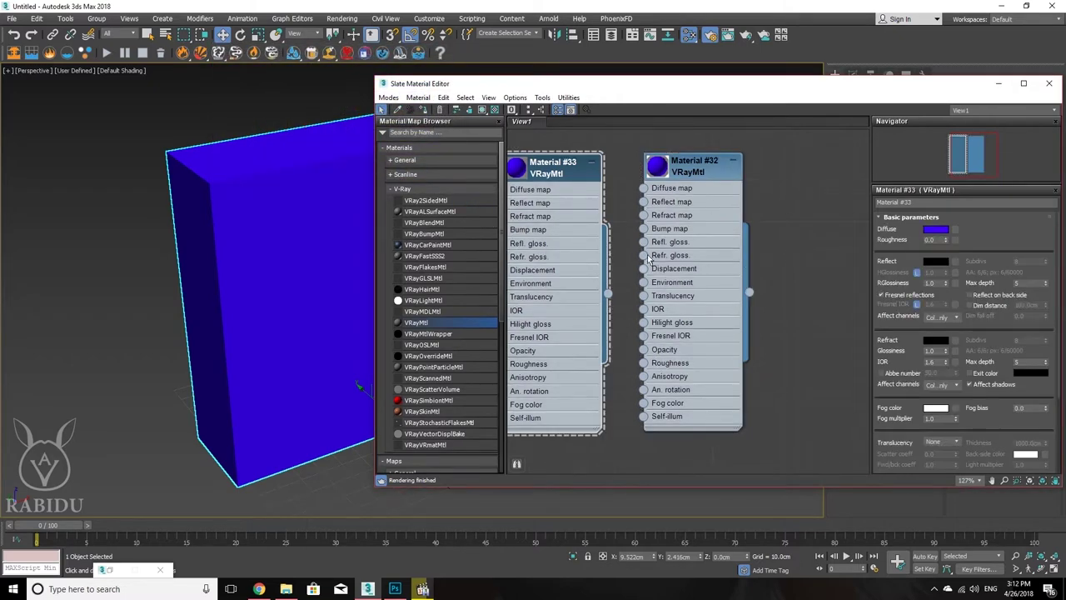
middle_click_drag(542, 270, 623, 265)
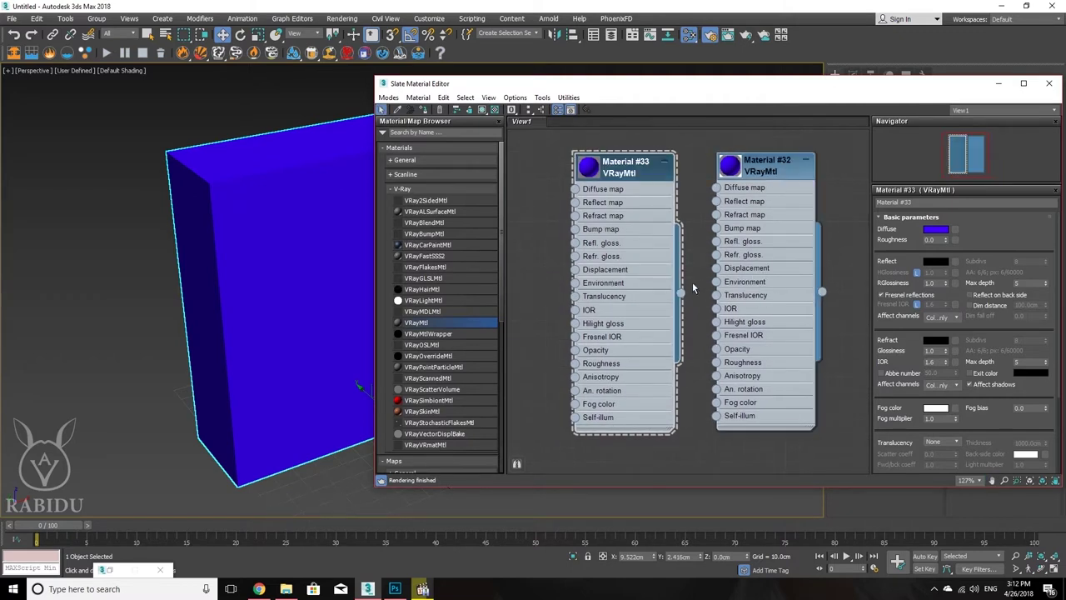
left_click(935, 229)
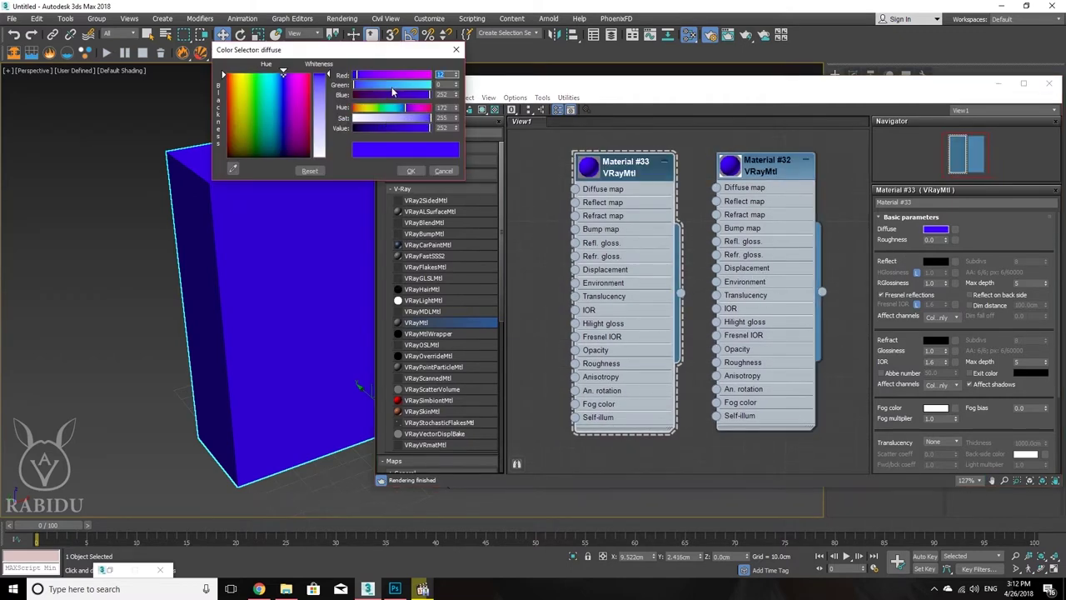
left_click_drag(401, 77, 430, 77)
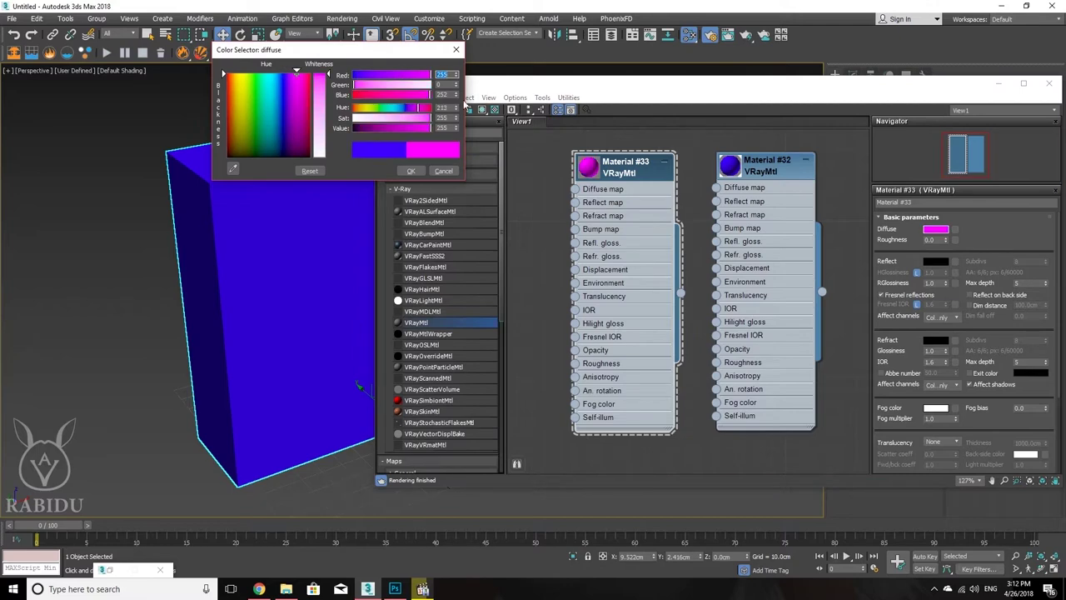
left_click(411, 171)
mouse_move(630, 243)
left_mouse_down()
mouse_move(647, 244)
mouse_move(603, 246)
mouse_move(616, 243)
left_mouse_up()
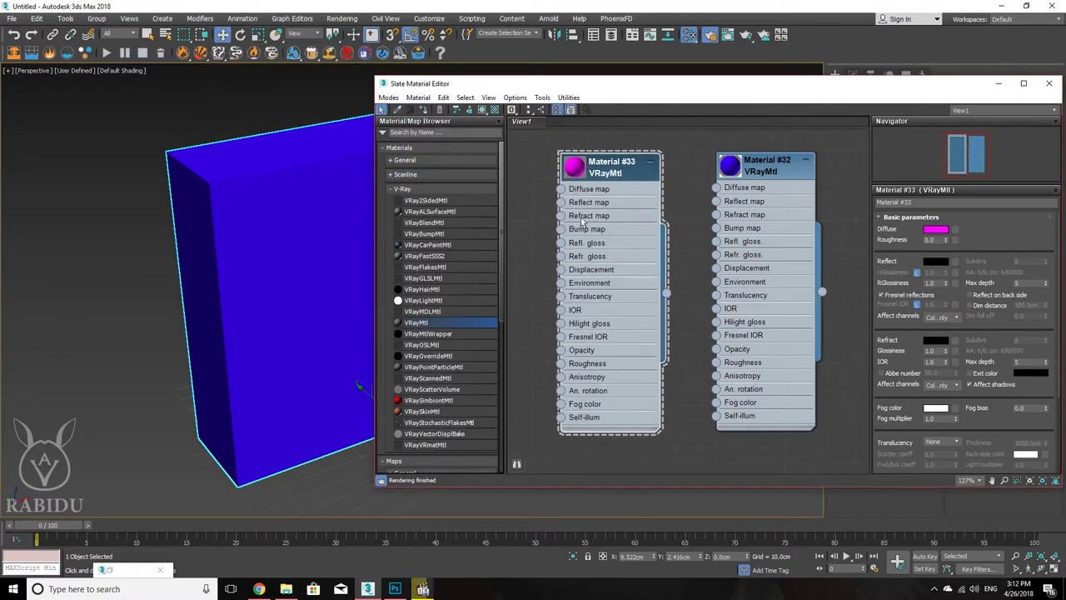
left_click(423, 112)
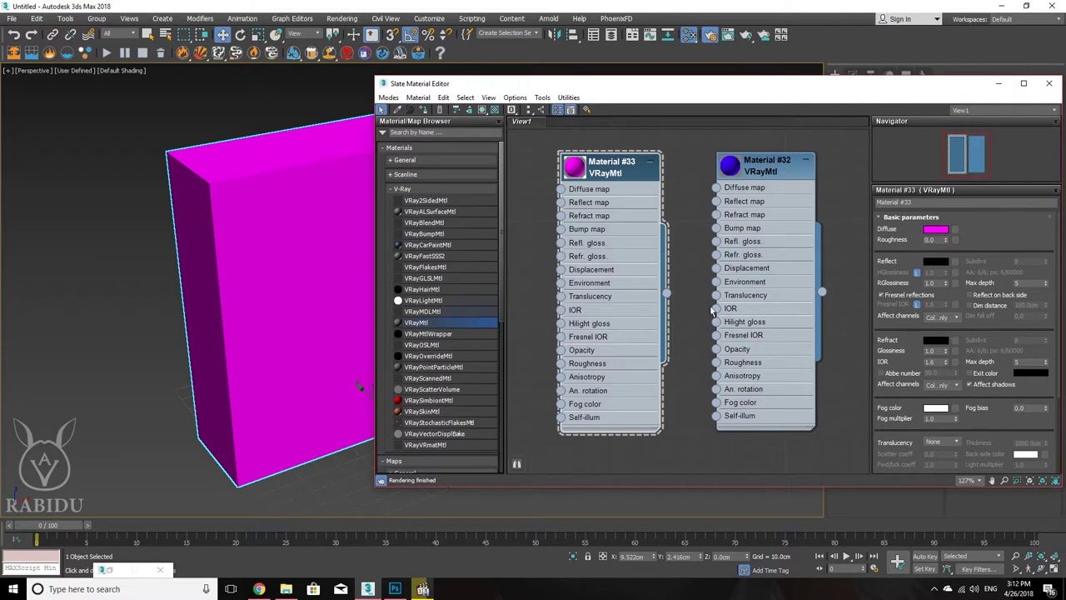
Step: Delete the Material #33 node, keeping Material #32, and minimize the Slate editor
left_click(772, 264)
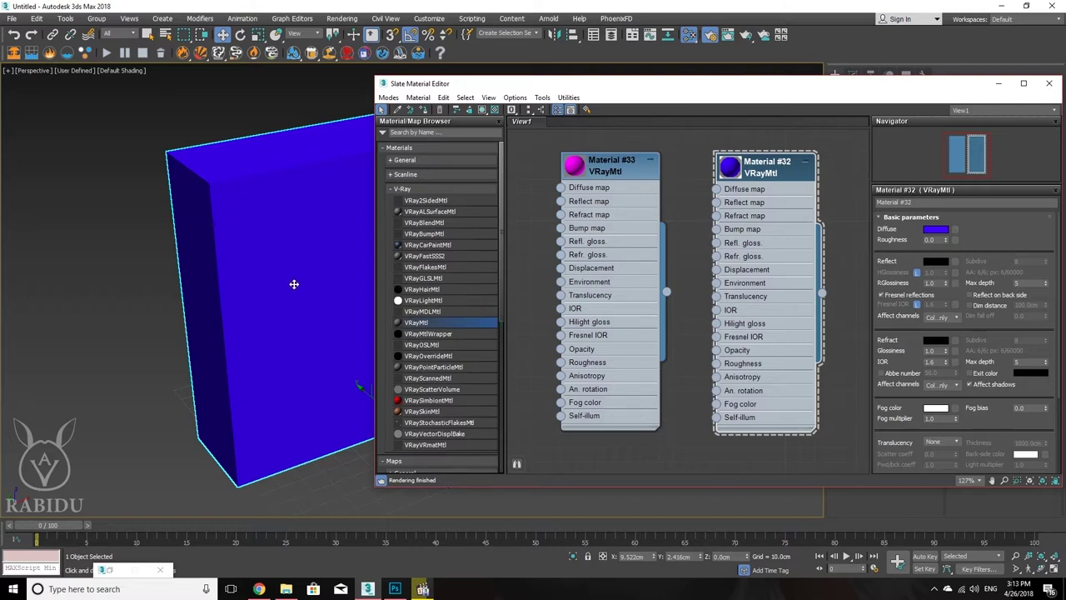
left_click(603, 256)
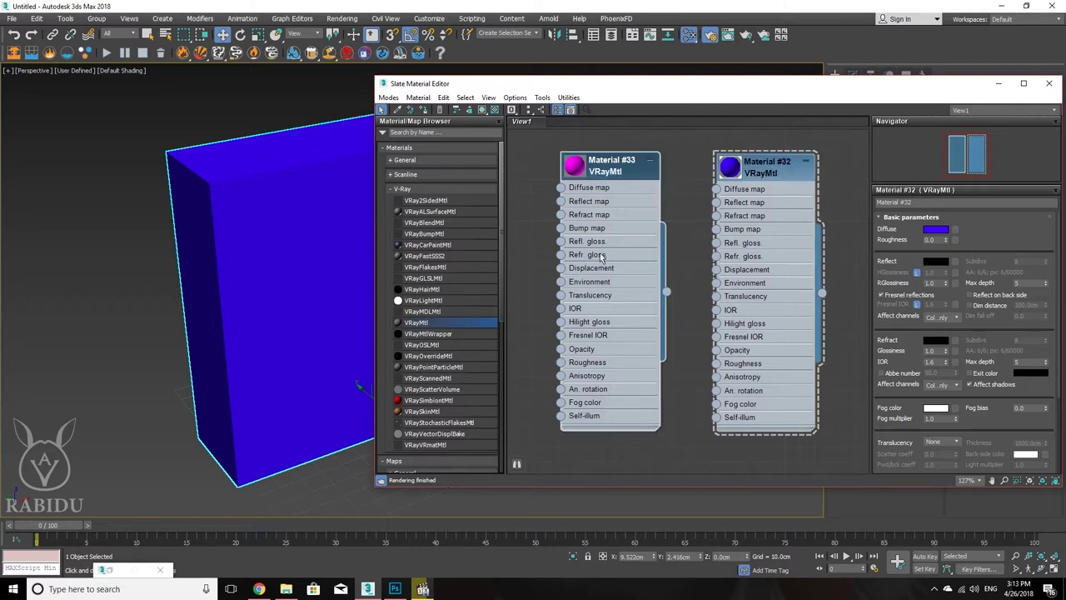
key("Delete")
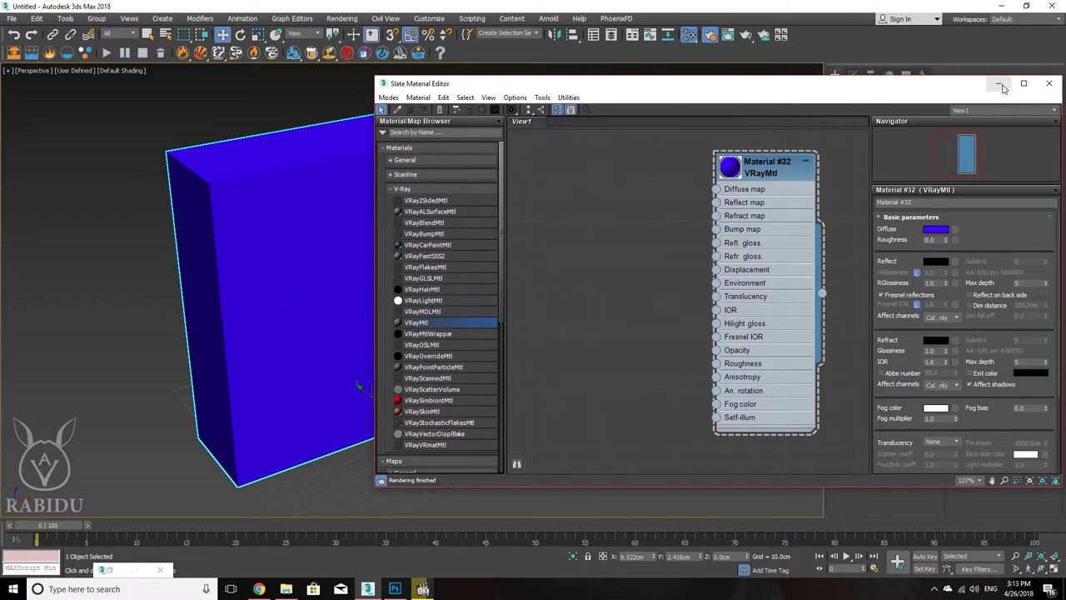
middle_click_drag(848, 229, 752, 221)
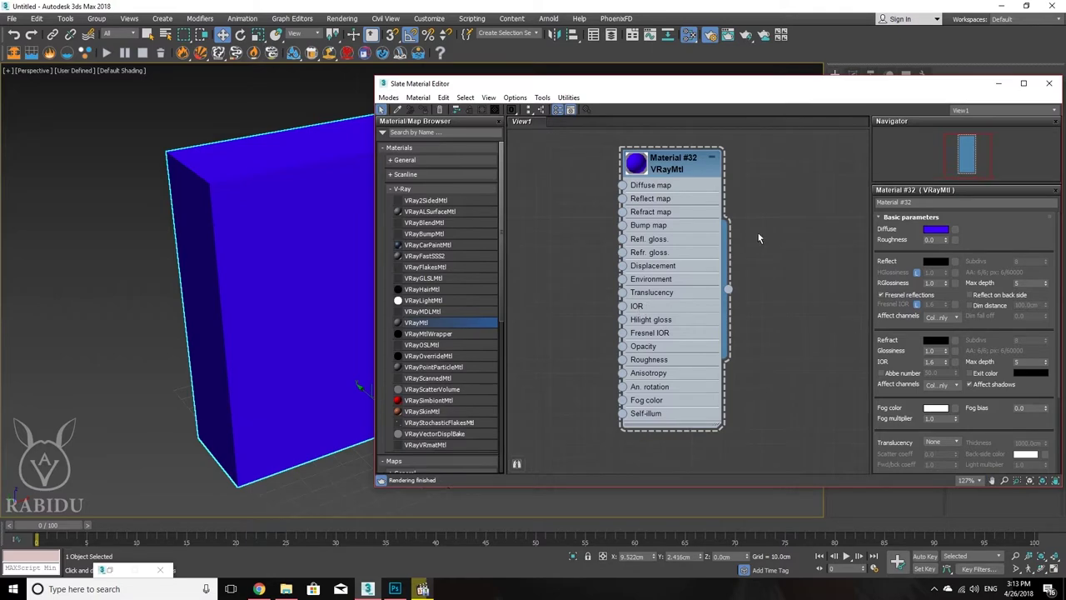
left_click(998, 83)
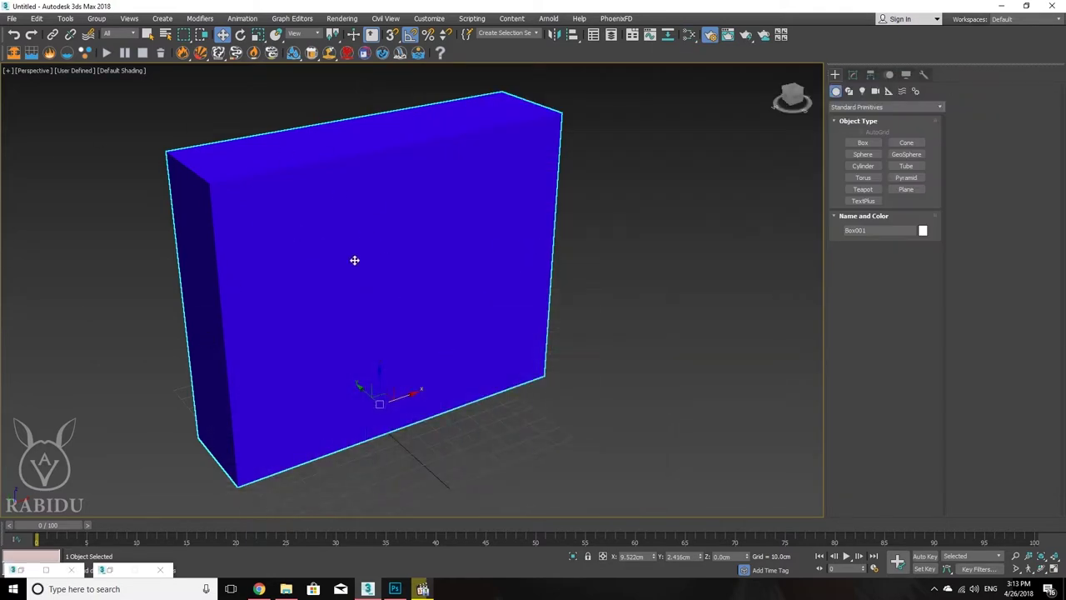
Step: Centre the box in the viewport and do a test render, then close it
scroll(354, 260, "down", 2)
middle_click_drag(354, 260, 386, 274)
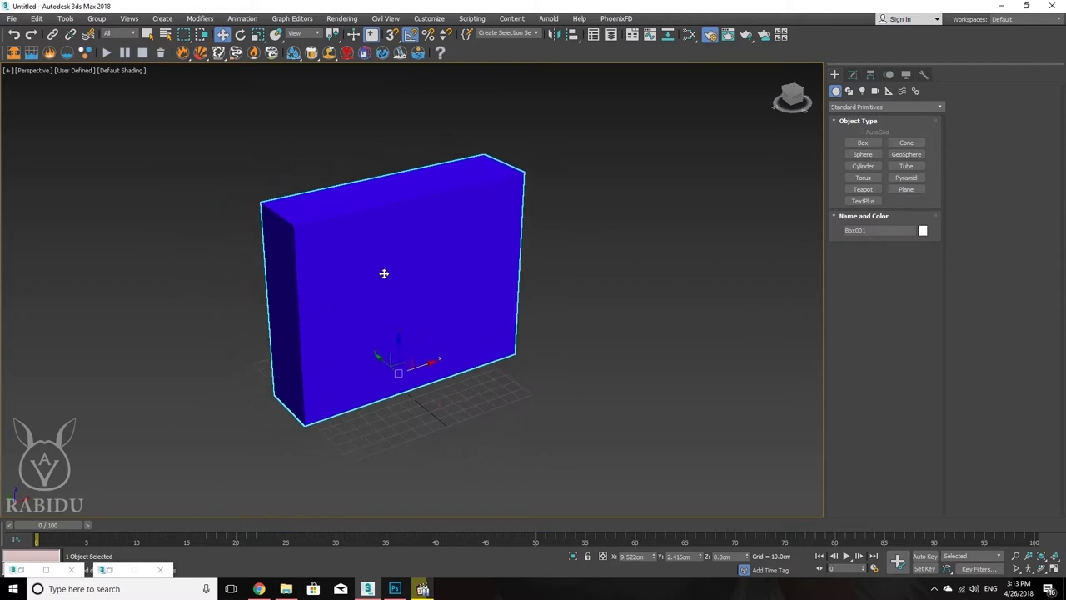
left_click(746, 35)
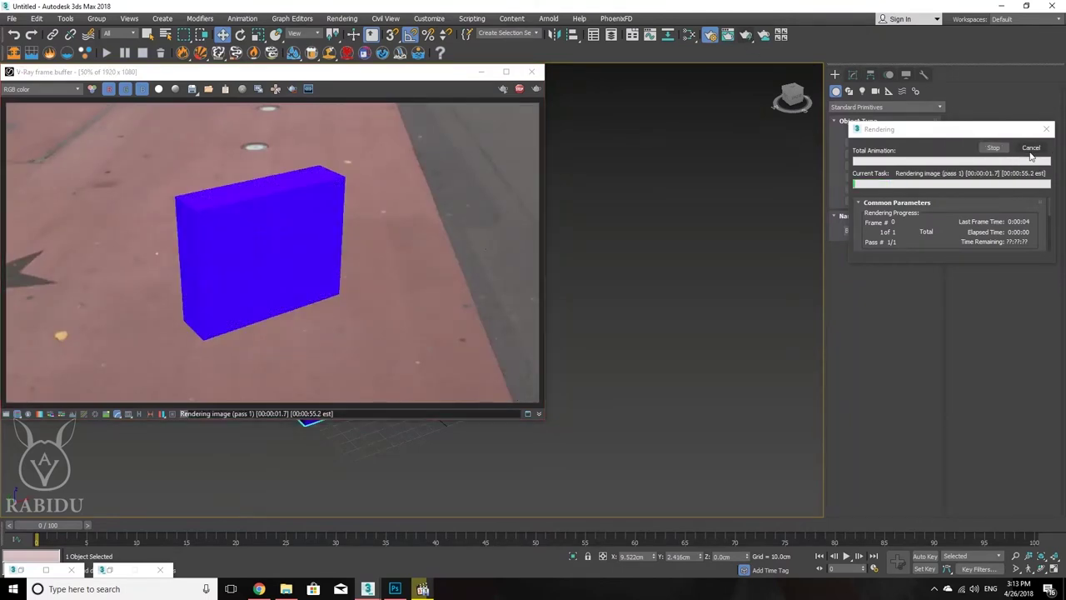
left_click(532, 71)
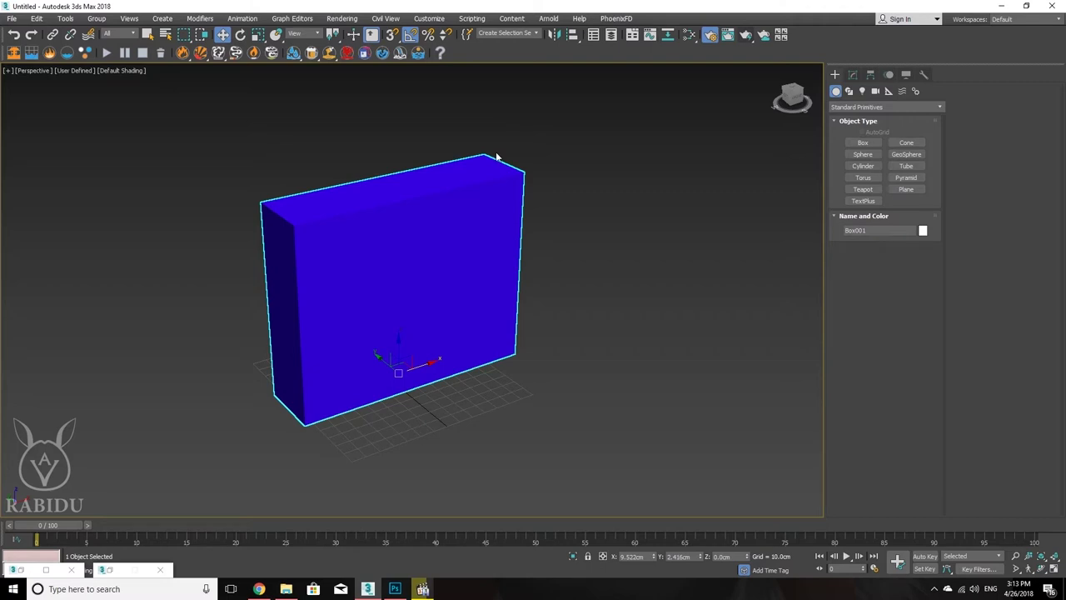
Step: Clear the VRayHDRI environment map in Environment and Effects, then render again with Shift+Q
left_click(342, 18)
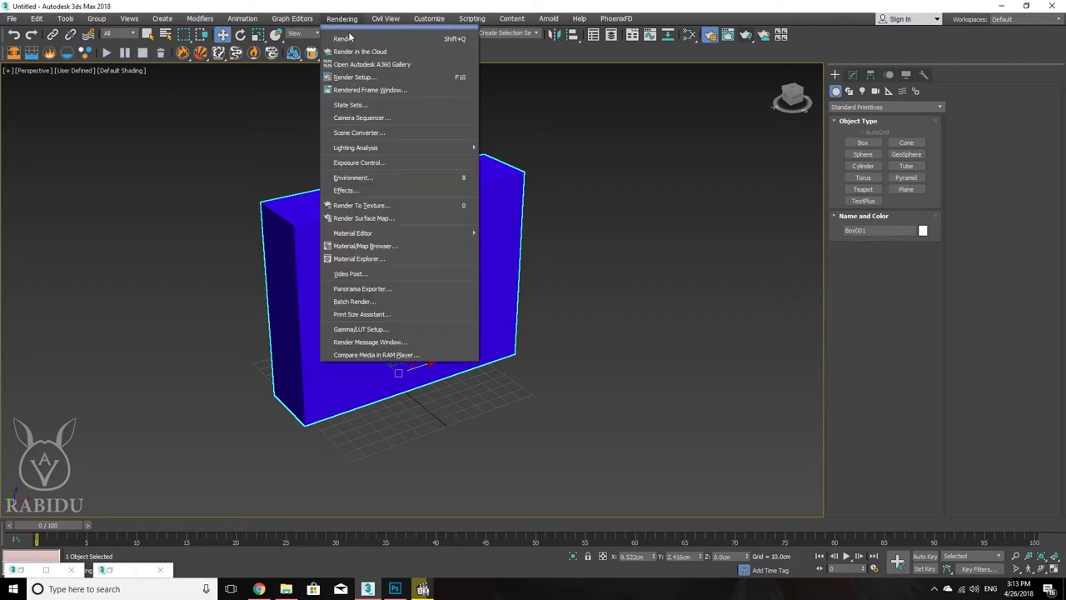
left_click(393, 177)
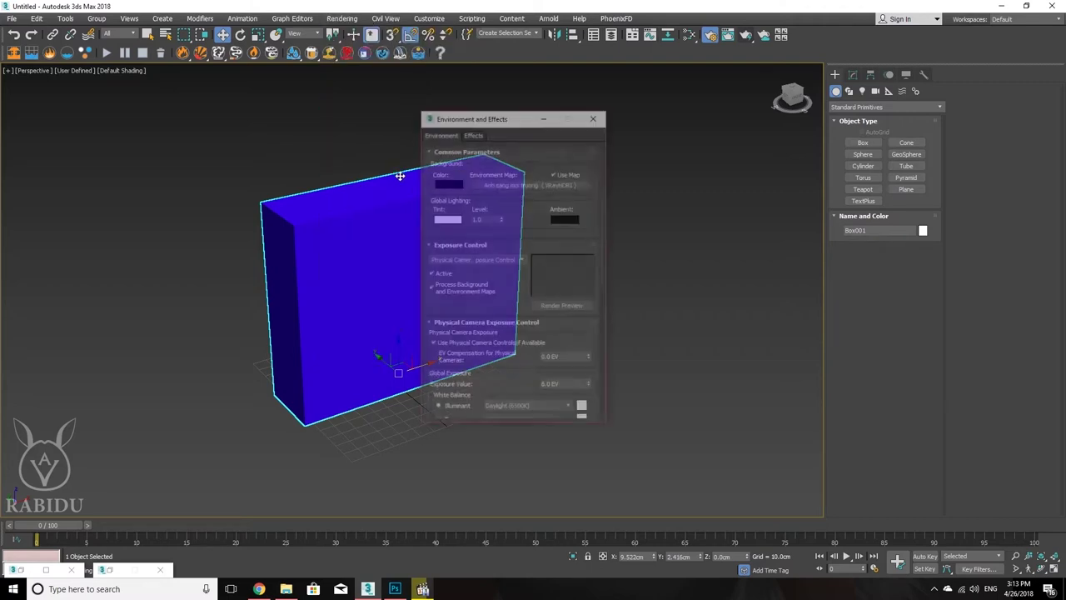
right_click(560, 183)
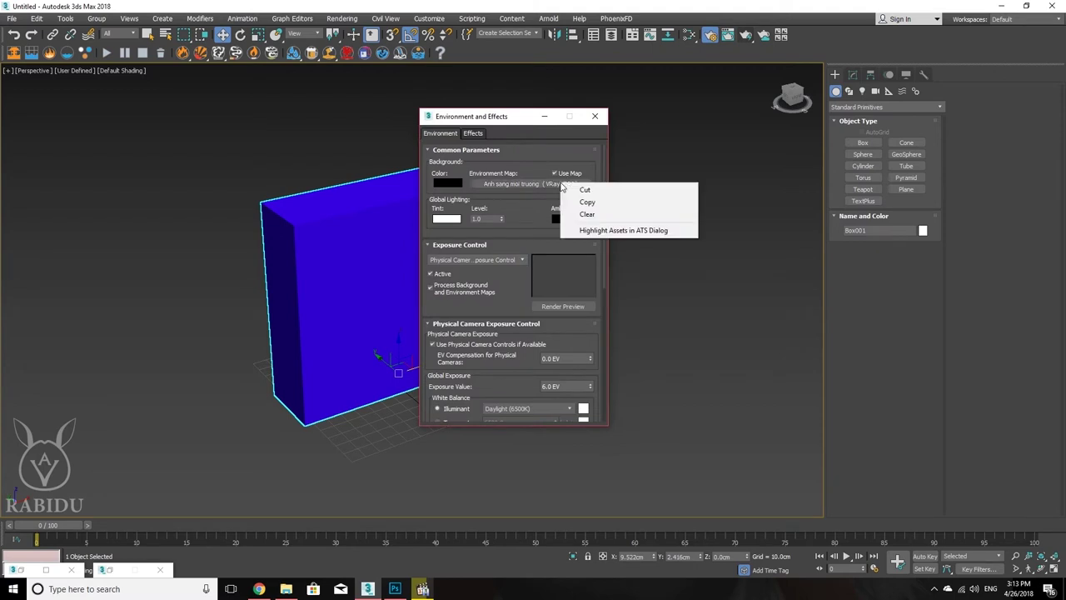
left_click(601, 212)
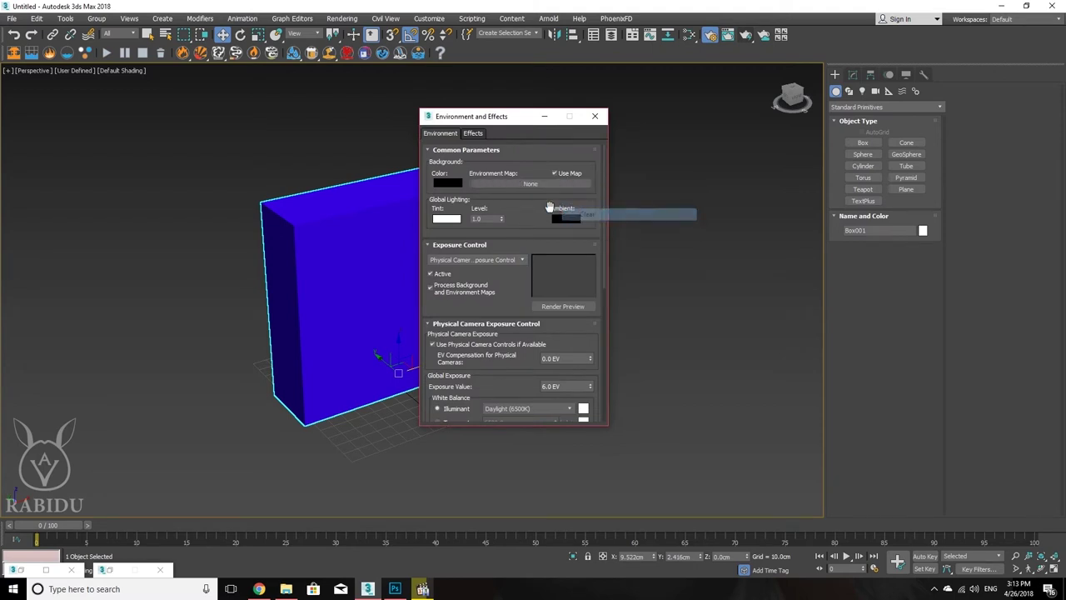
left_click(596, 121)
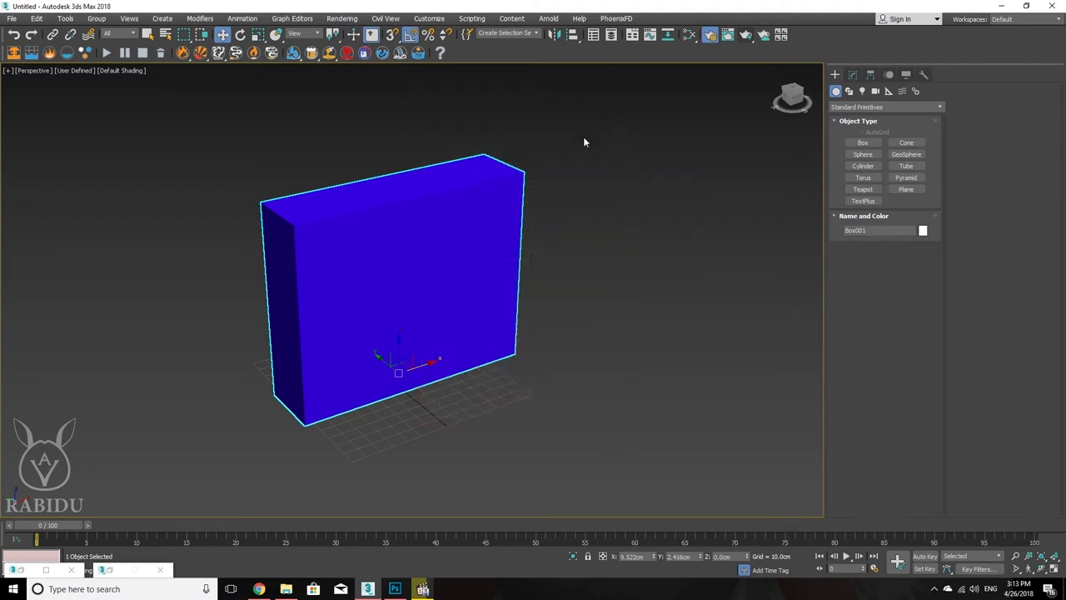
key("shift+q")
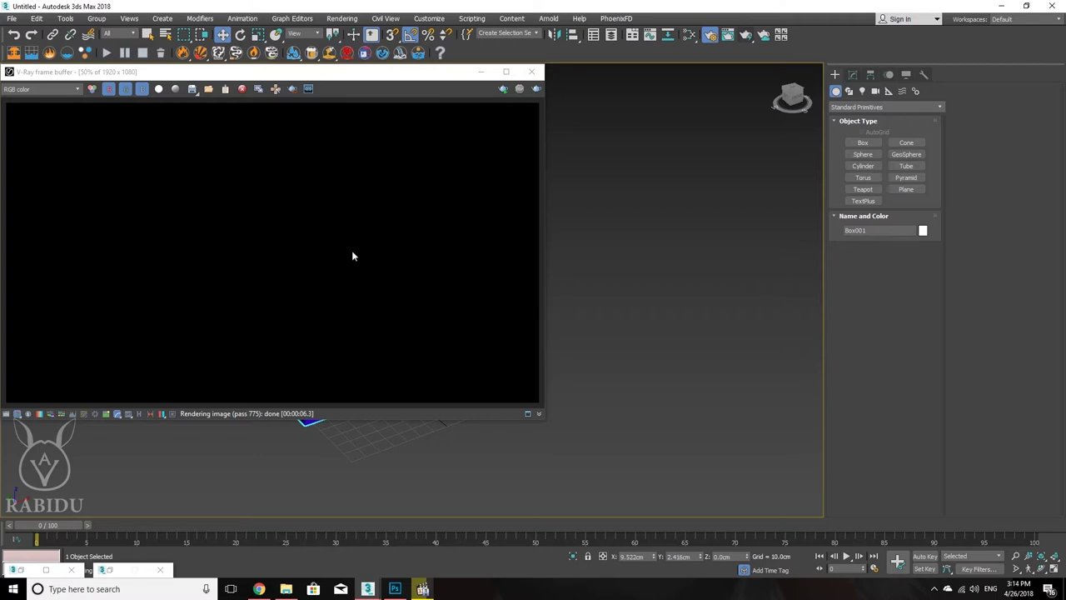
Step: Close the black render, zoom out and pan so the blue box sits left of centre
left_click(531, 73)
scroll(545, 266, "down", 4)
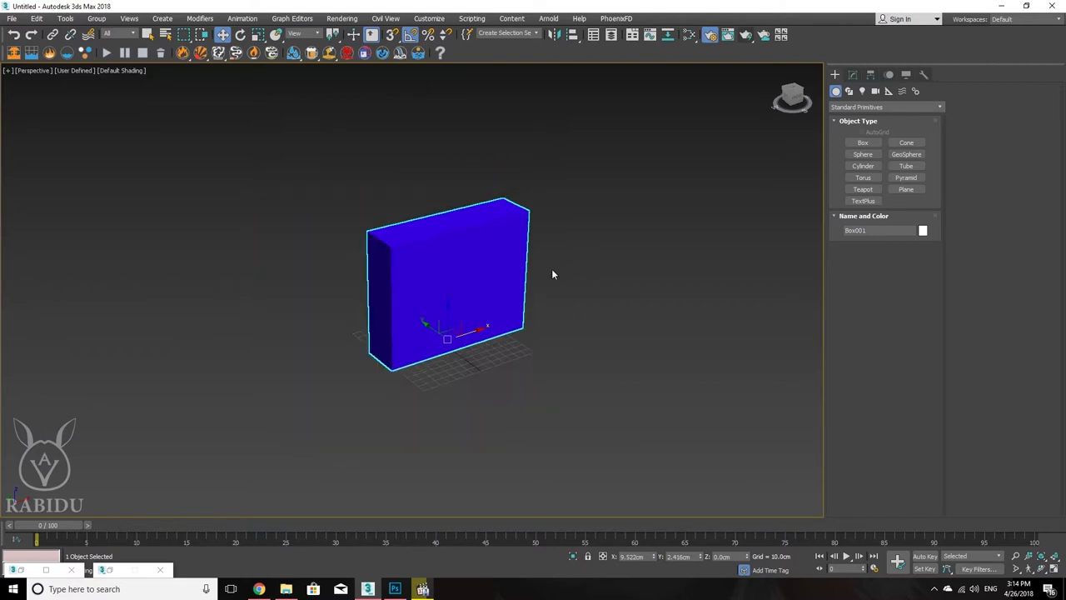
middle_click_drag(551, 269, 500, 305)
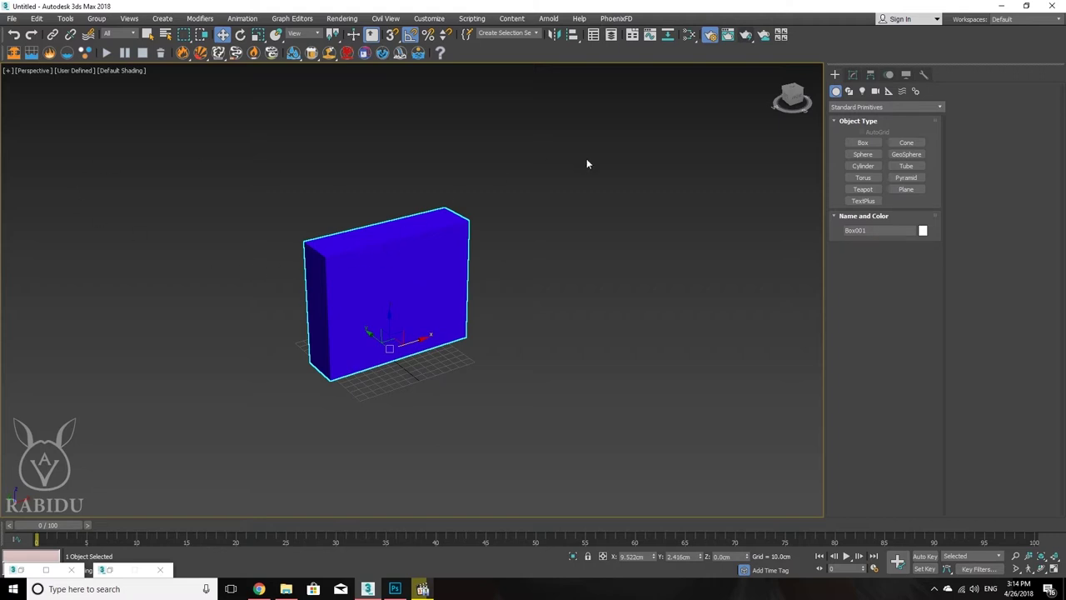
Step: Show the Lights category, check the Photometric types, then return to the VRay light types
left_click(863, 93)
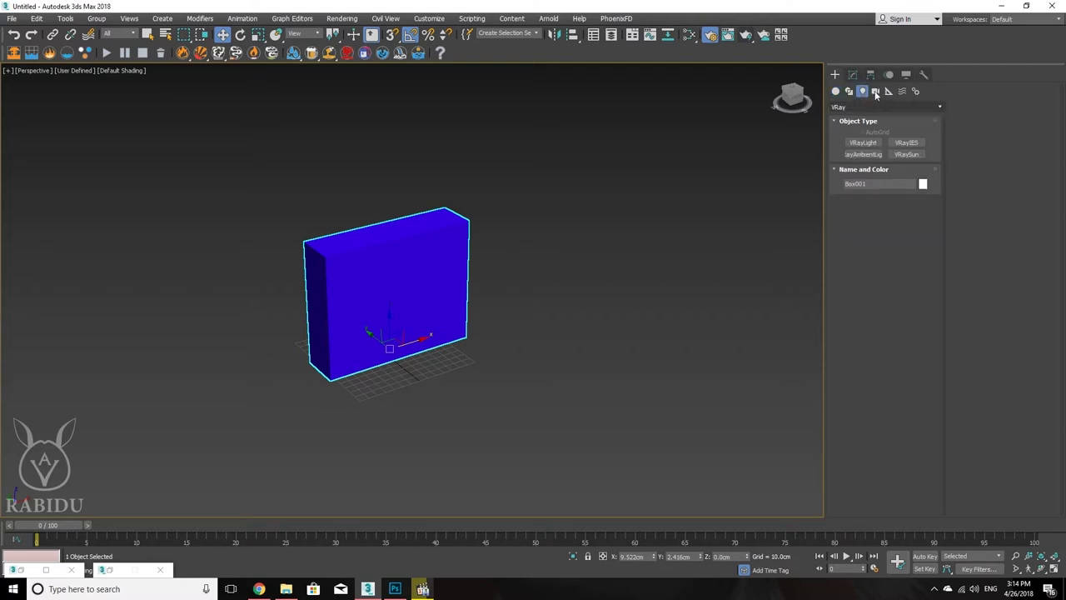
left_click(867, 106)
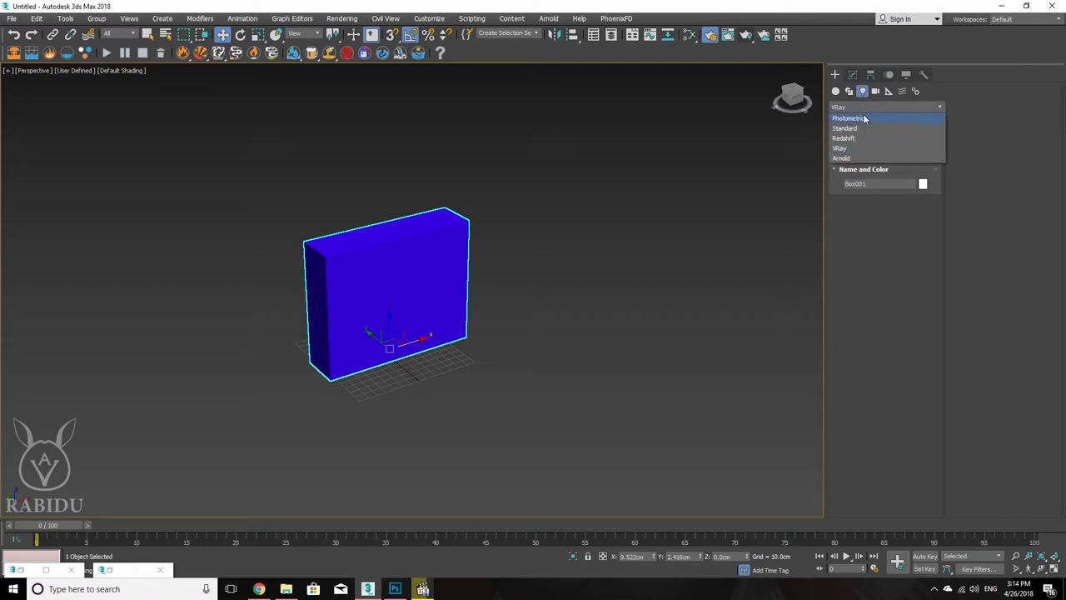
left_click(851, 119)
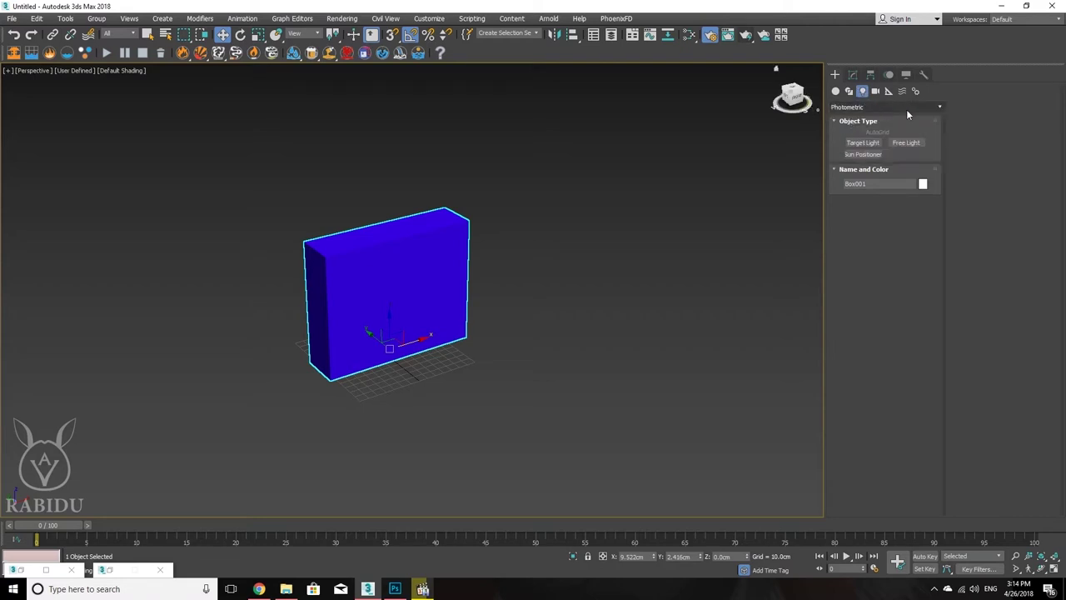
left_click(881, 111)
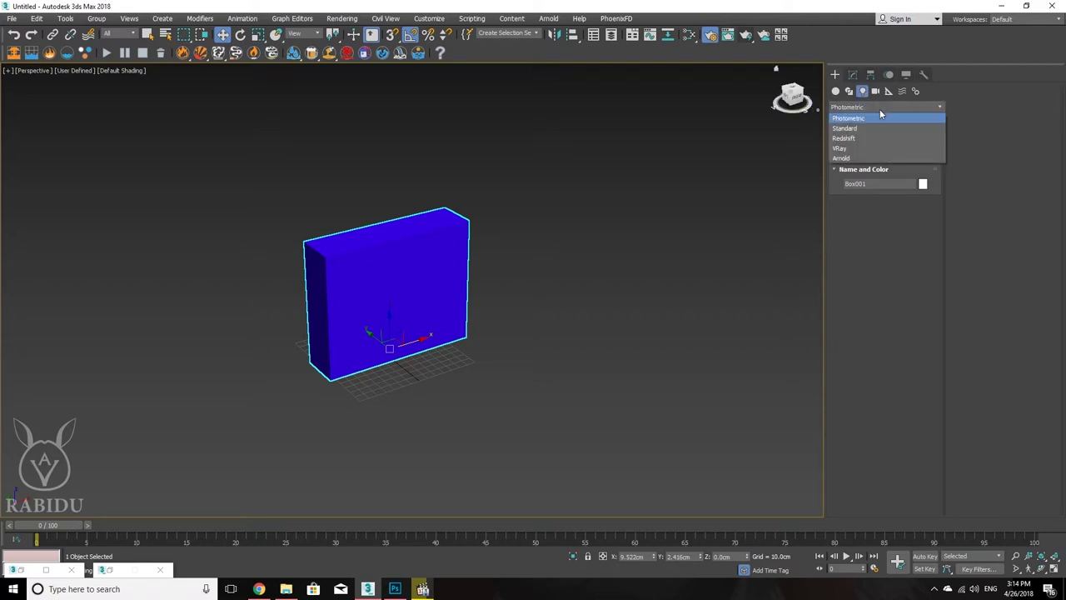
left_click(854, 149)
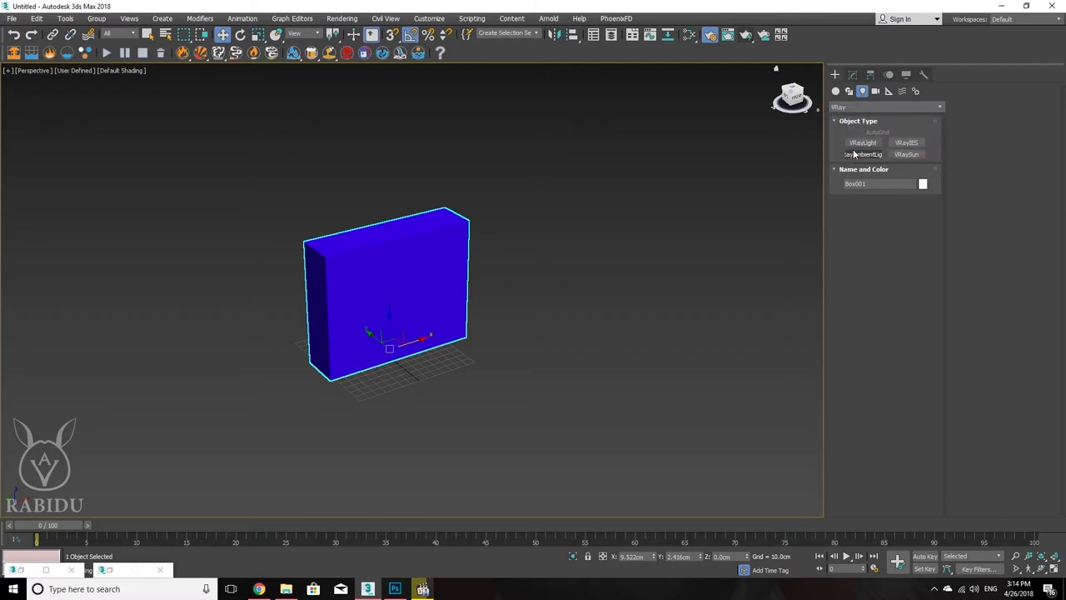
left_click(892, 106)
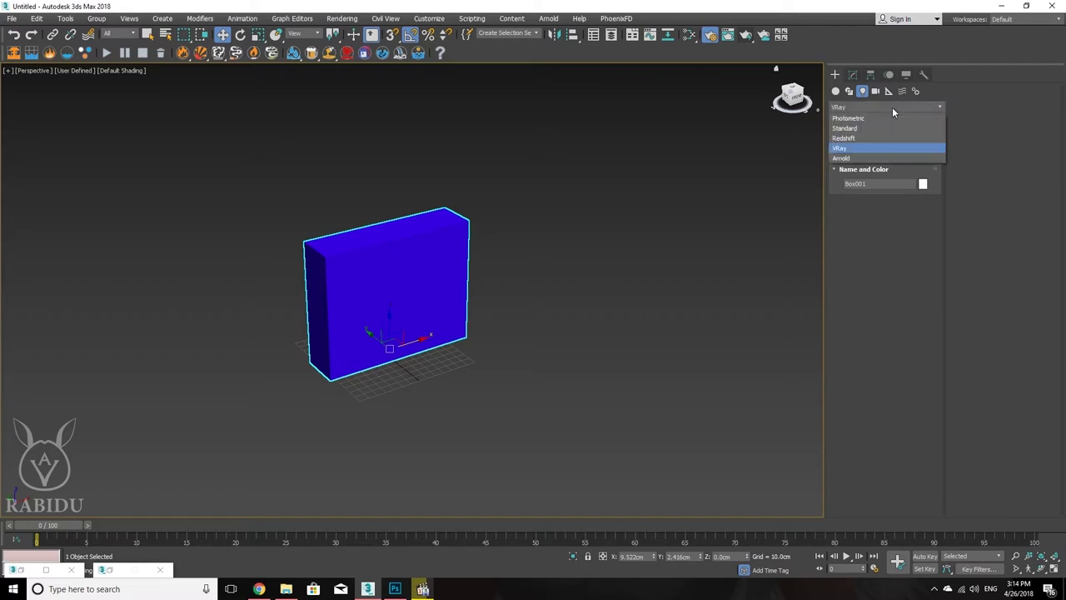
left_click(857, 149)
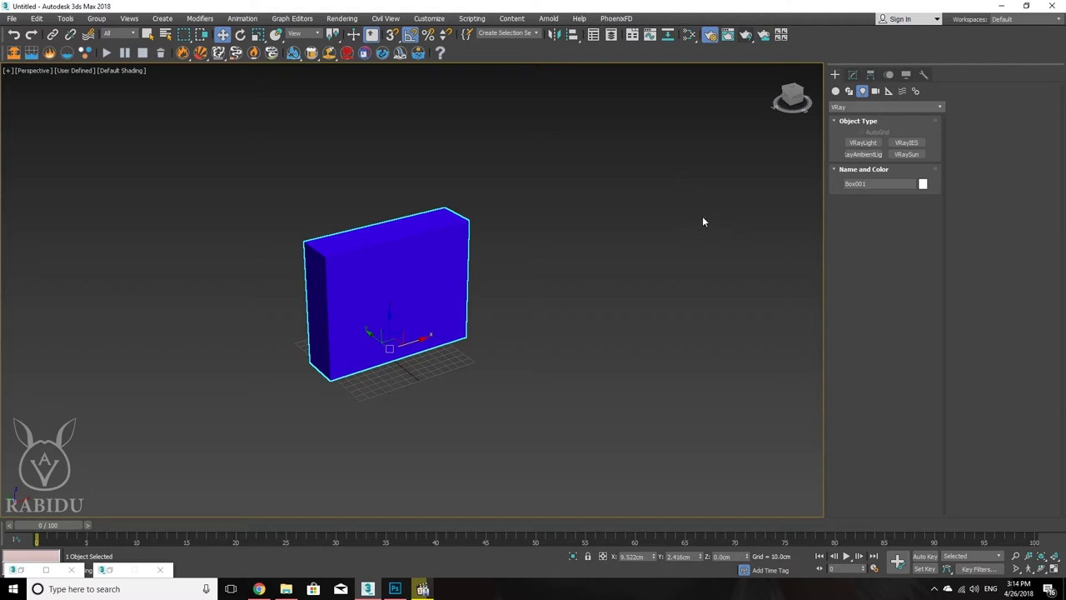
Step: Draw a VRayLight plane light beside the box and rotate it upright to face the box
left_click(863, 143)
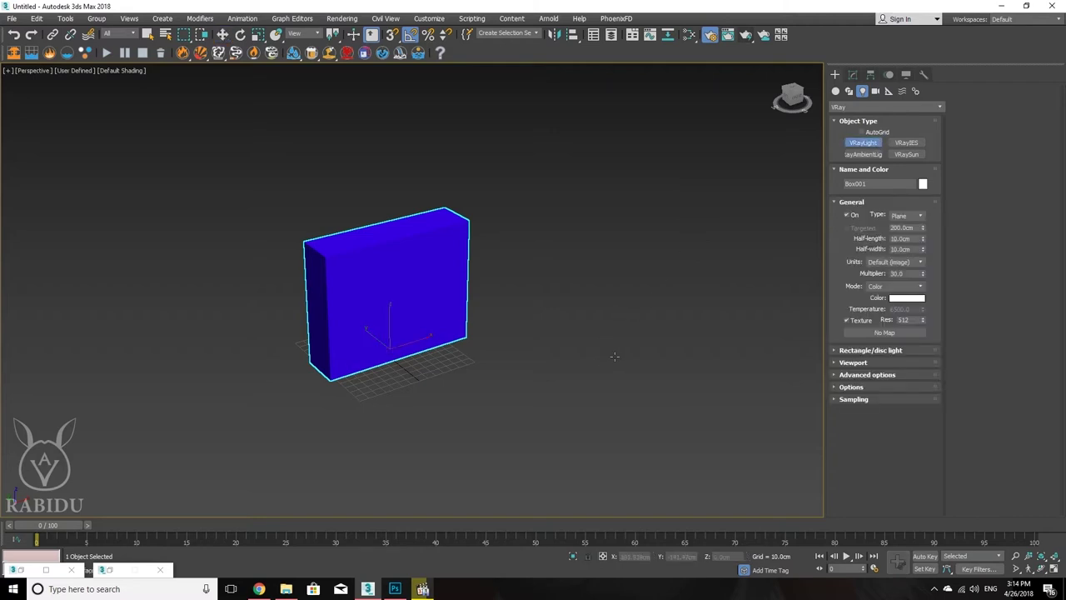
left_click_drag(615, 356, 570, 493)
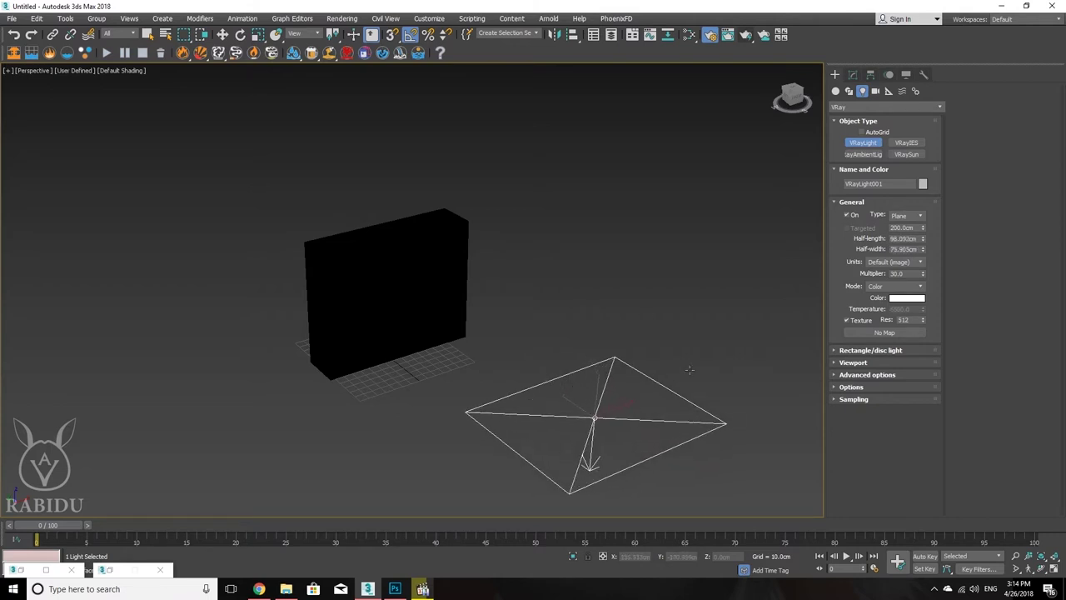
key("e")
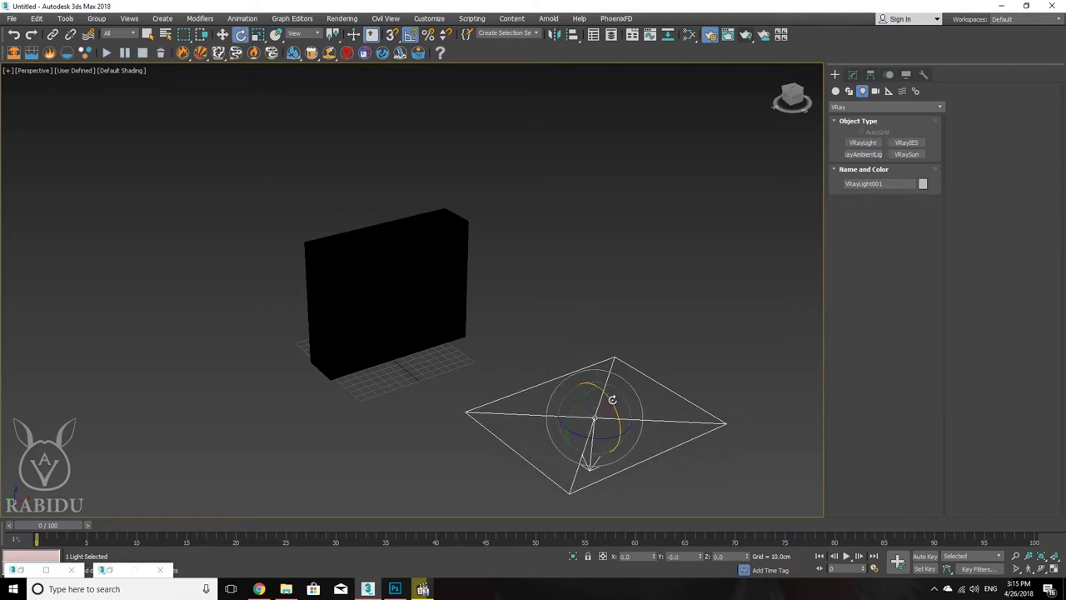
left_click_drag(610, 400, 638, 447)
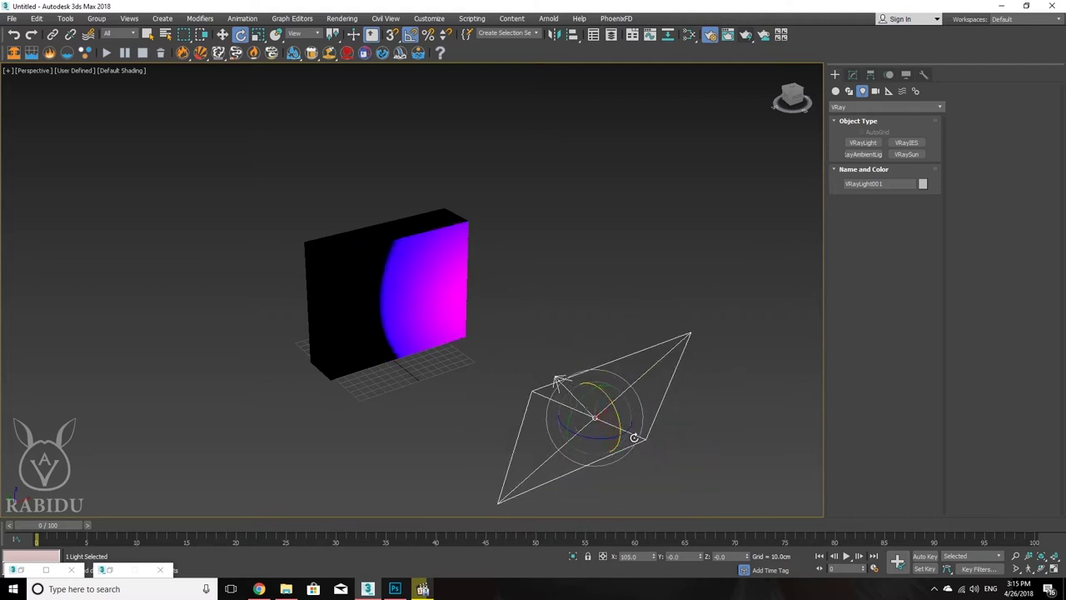
key("ctrl+z")
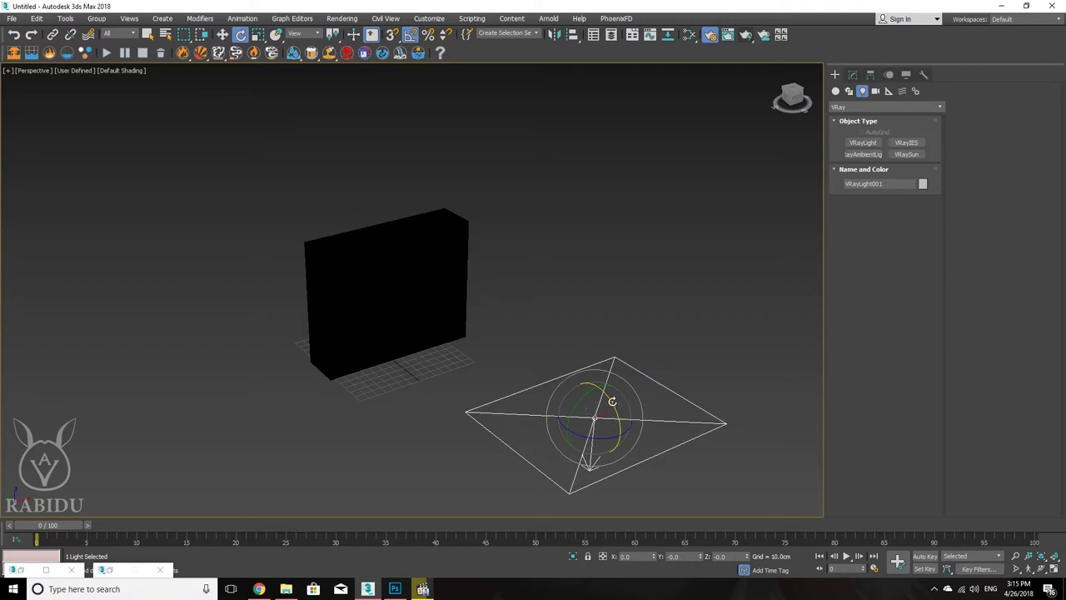
left_click_drag(615, 403, 622, 448)
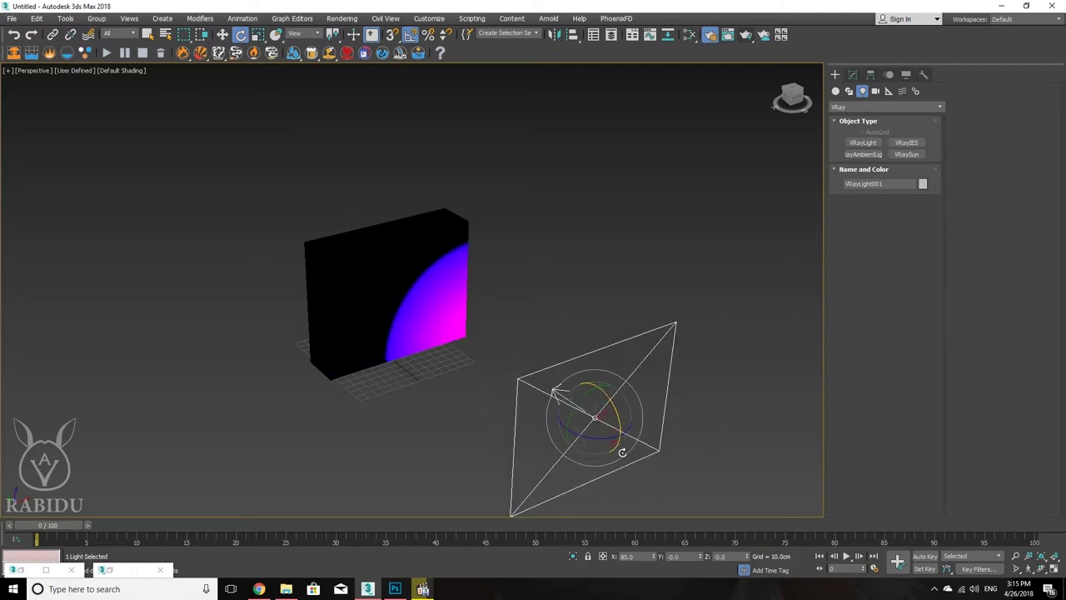
Step: Raise the plane light about 77 cm and slide it left toward the box
key("w")
left_click_drag(587, 388, 594, 354)
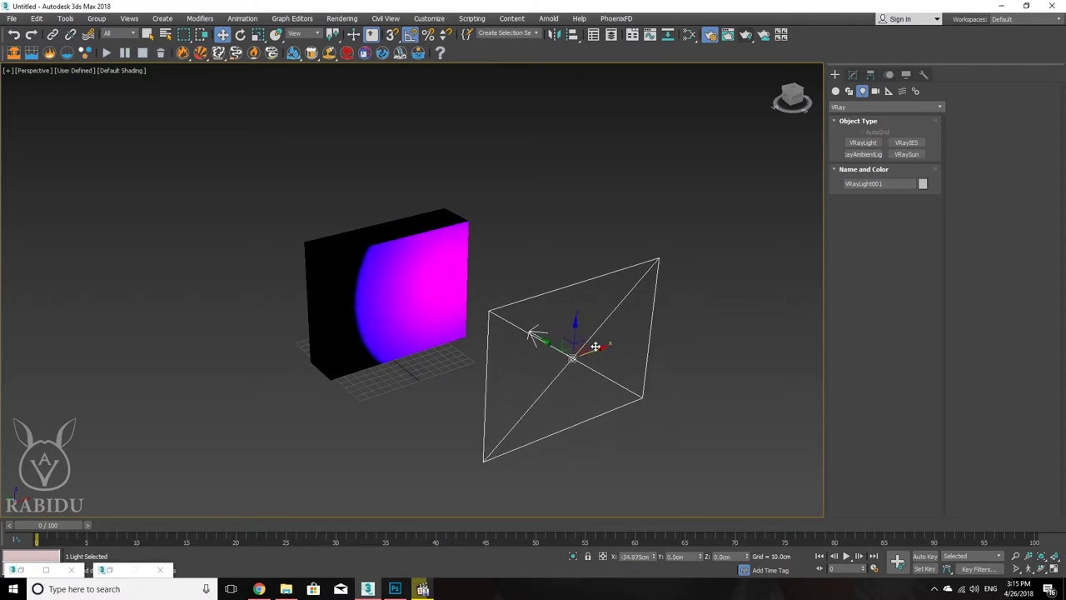
middle_click_drag(502, 266, 483, 243)
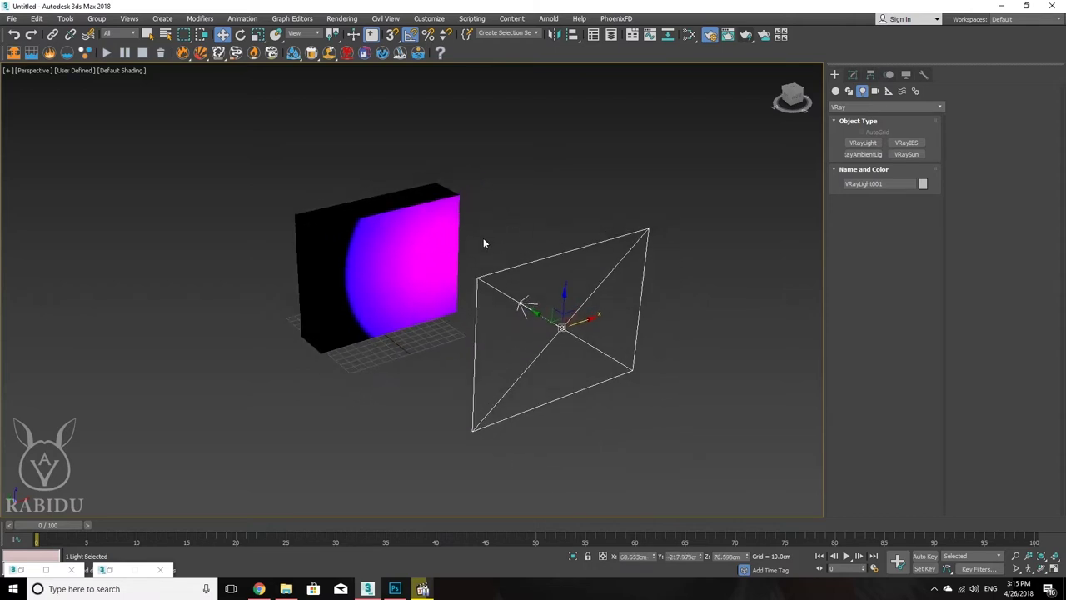
Step: Stop the V-Ray render, start interactive rendering in a shrunken frame buffer at 100%
key("shift+q")
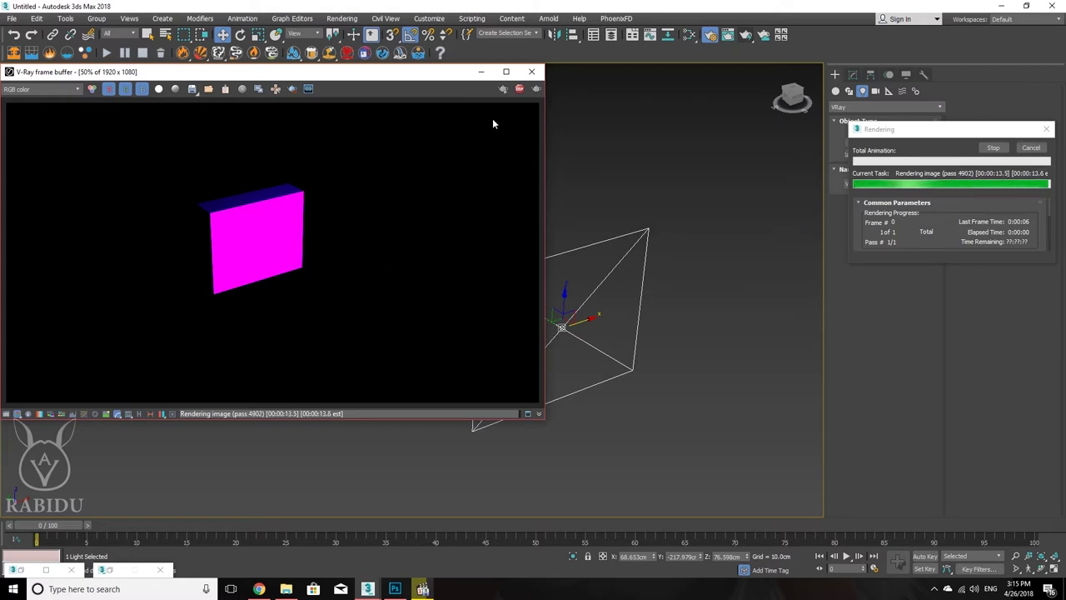
left_click(519, 89)
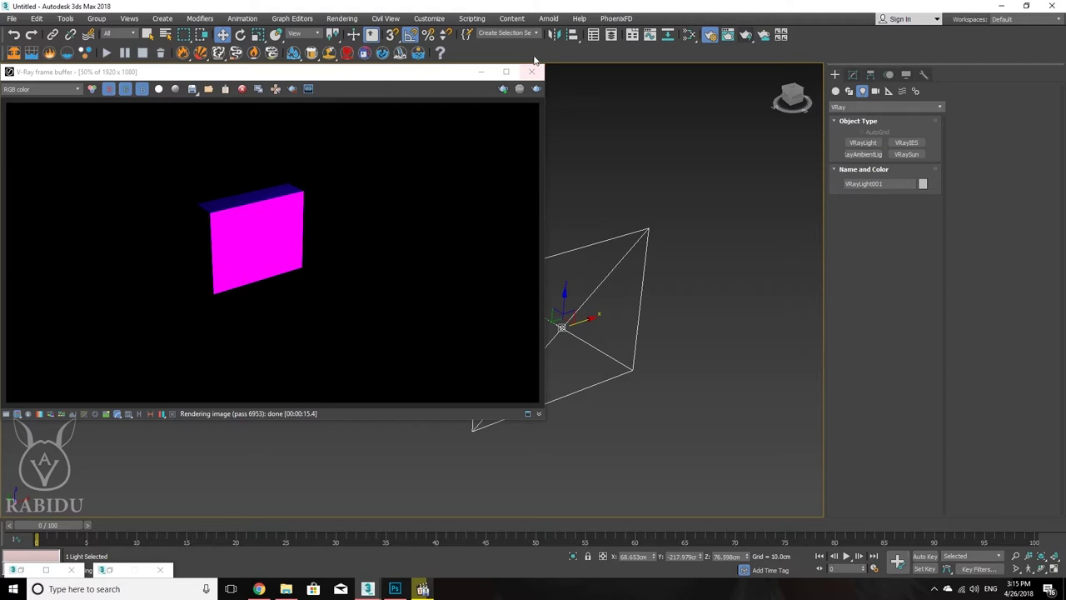
left_click(502, 90)
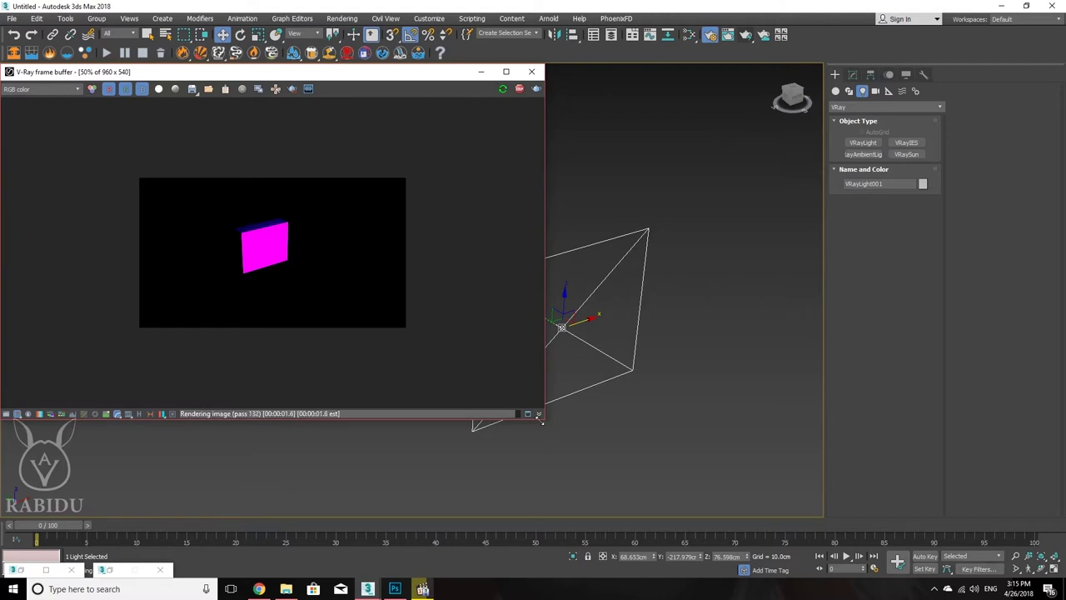
left_click_drag(543, 419, 284, 278)
double_click(184, 213)
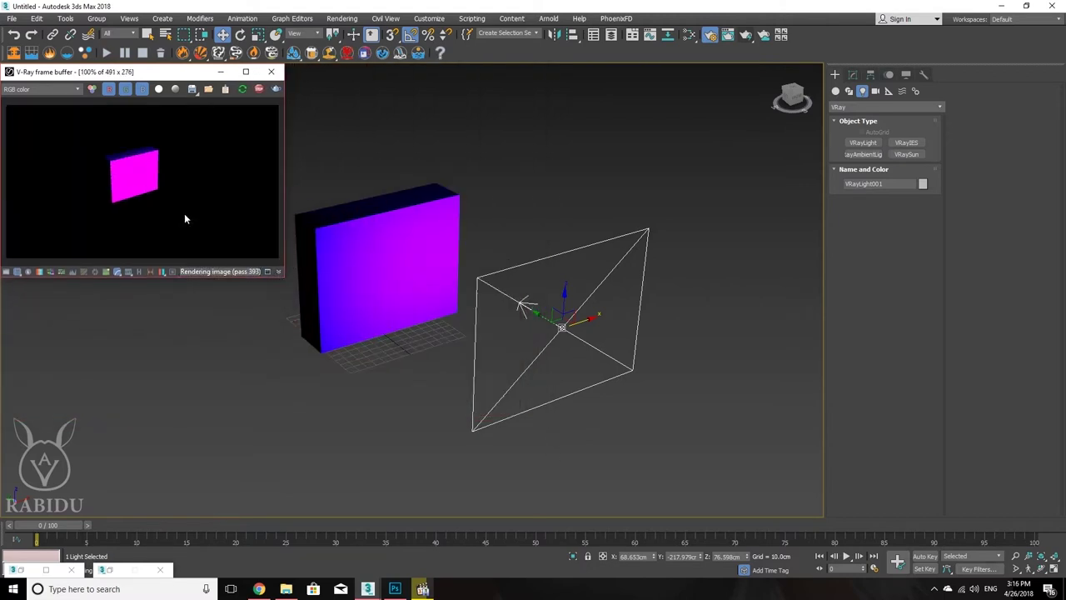
Step: Orbit around the scene and move the plane light in front of the box
middle_click_drag(493, 319, 505, 317, "alt")
middle_click_drag(535, 353, 619, 329, "alt")
left_click_drag(619, 329, 564, 280)
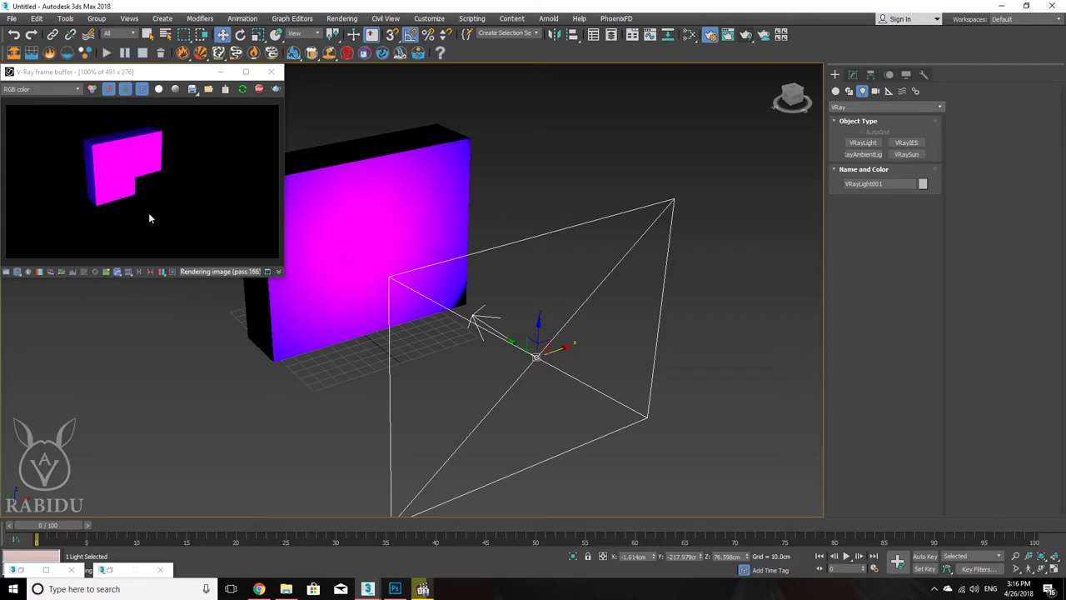
Step: Tick Invisible in VRayLight001's Options rollout so the light itself doesn't render
left_click(852, 75)
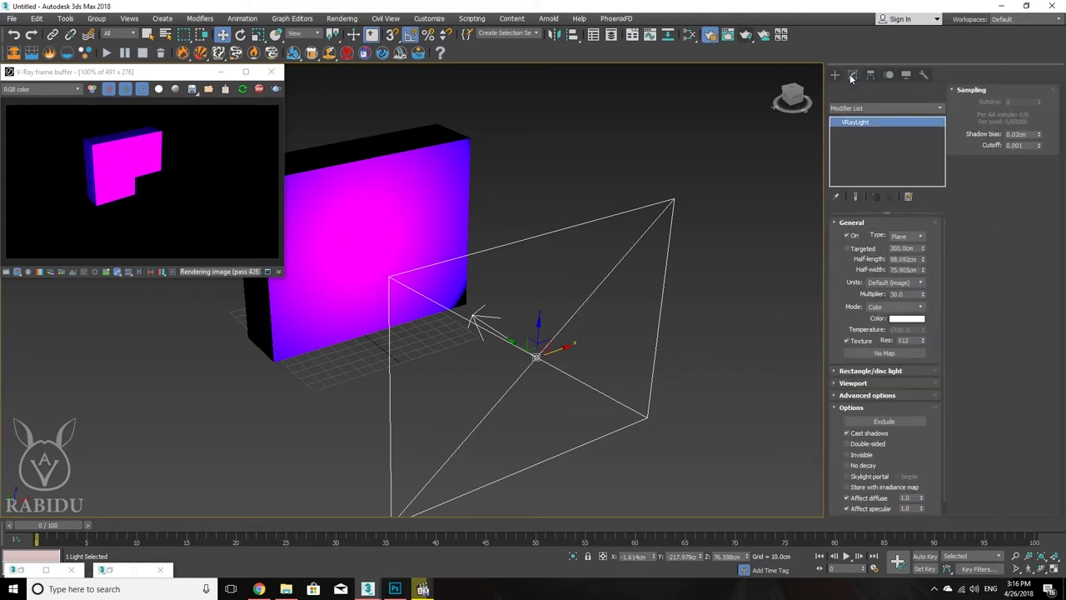
left_click(847, 455)
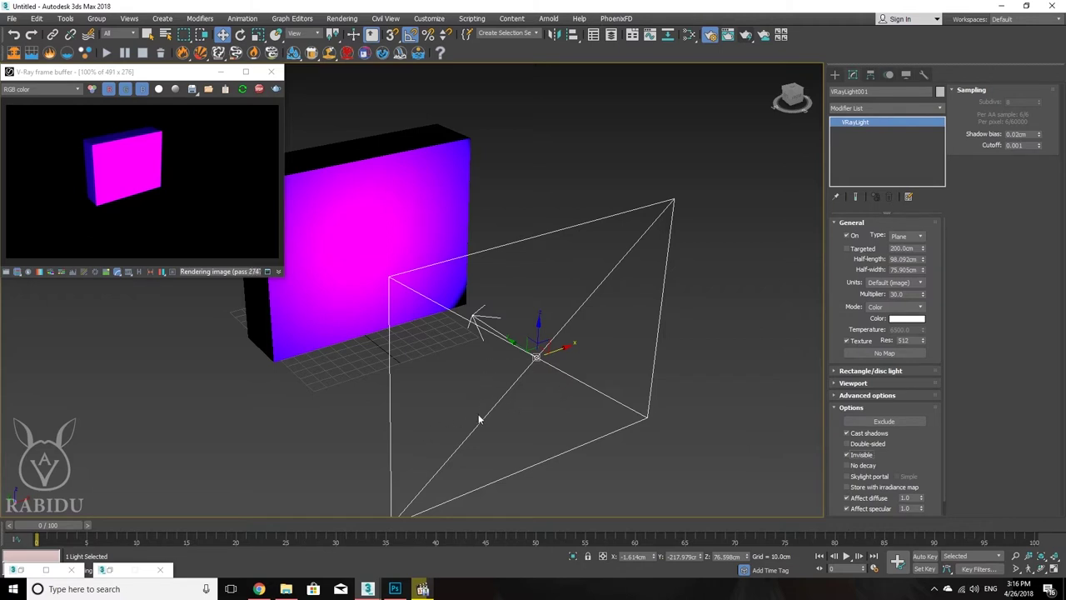
Step: Cycle VRayLight001's Type through Dome, Sphere and Disc, ending on Mesh with its rollout expanded
left_click(920, 239)
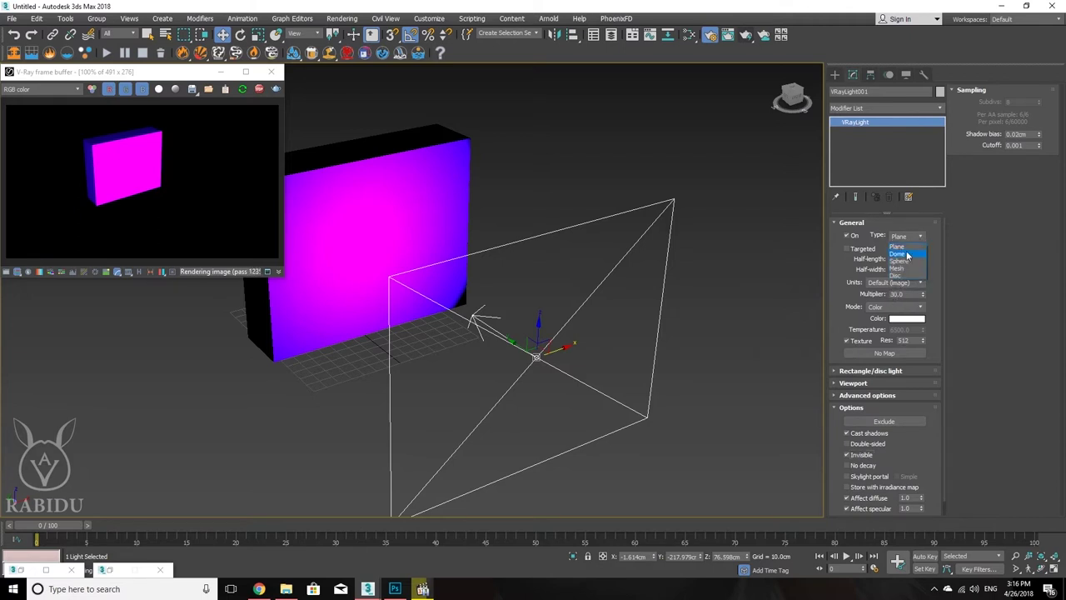
left_click(904, 254)
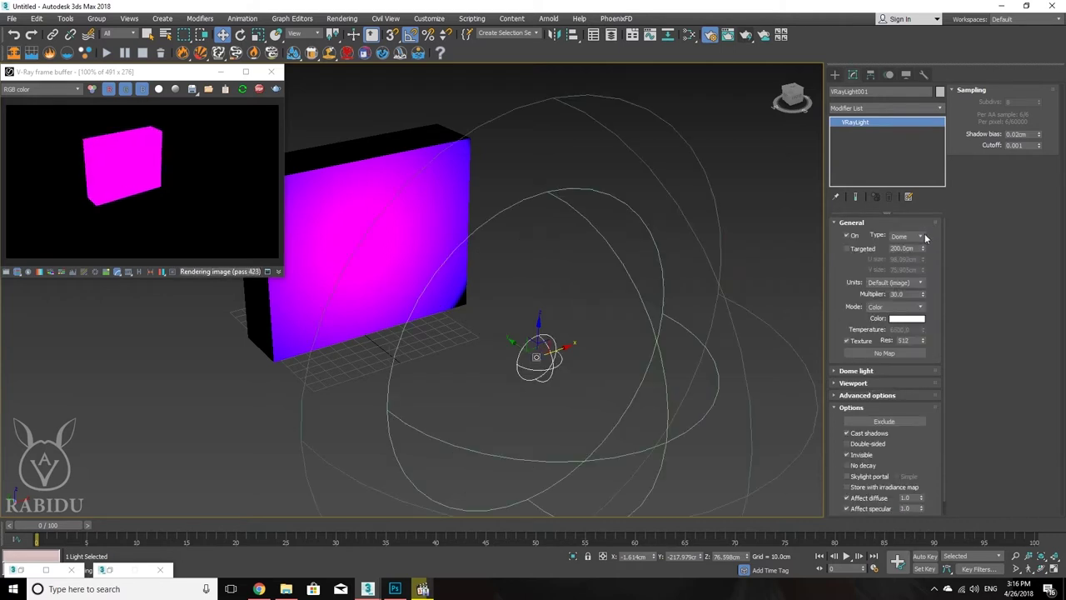
left_click(920, 239)
left_click(908, 261)
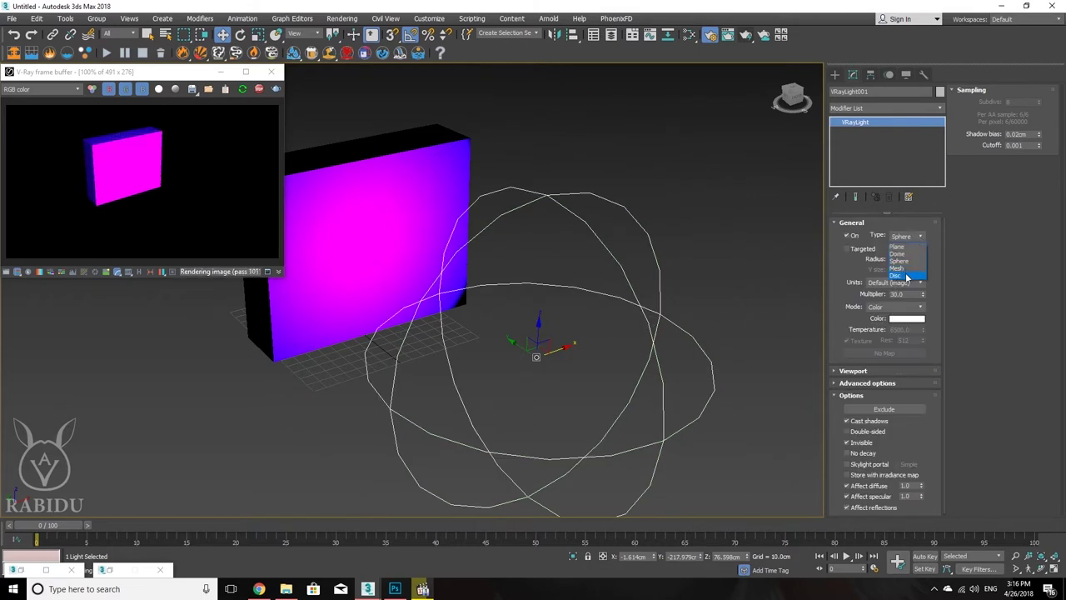
left_click(907, 276)
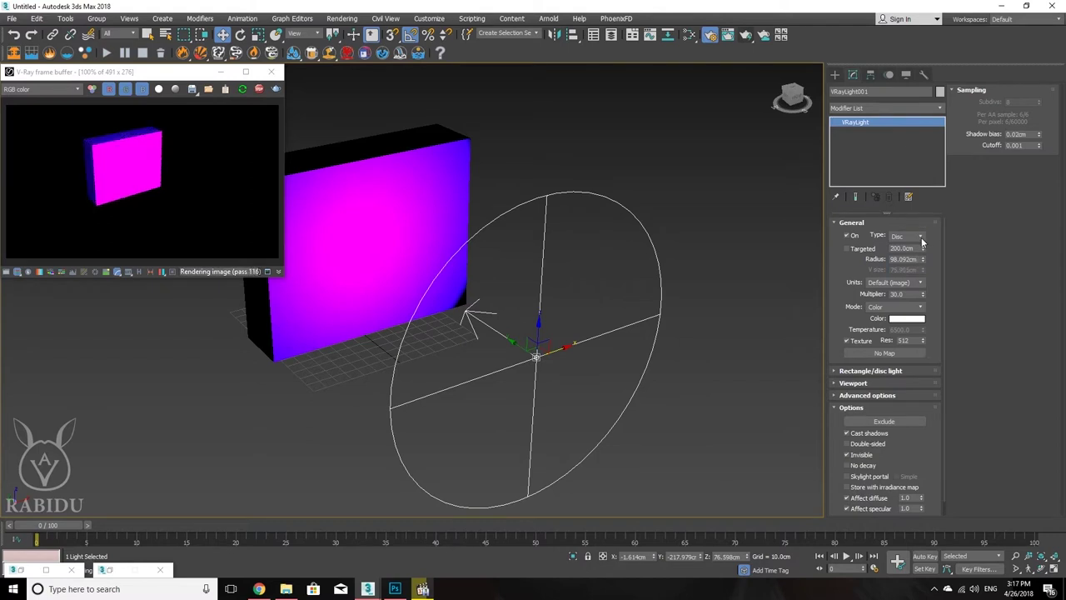
left_click(921, 237)
left_click(903, 269)
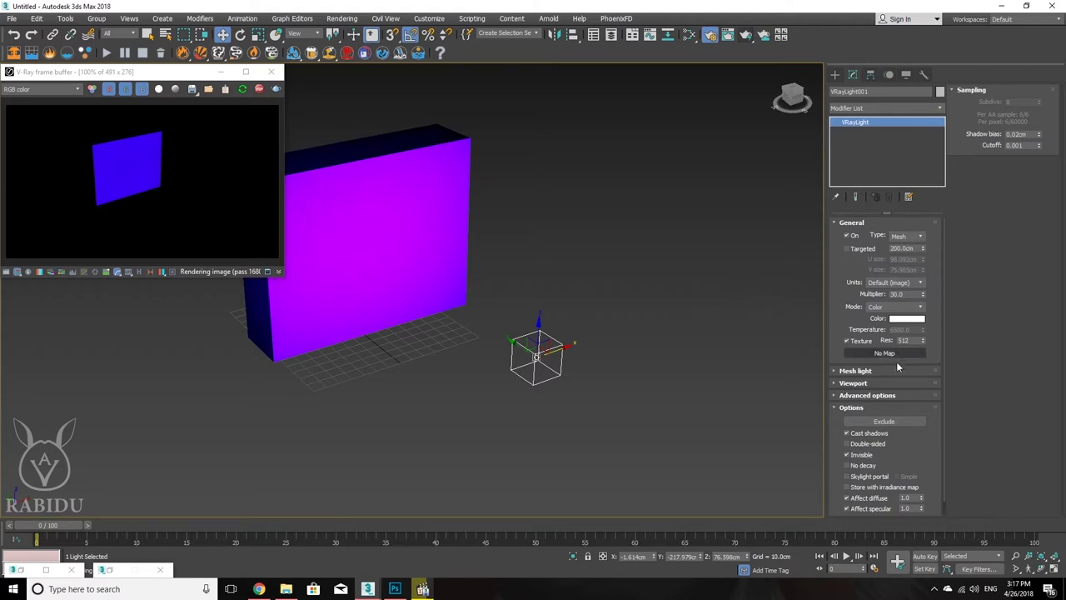
left_click(834, 371)
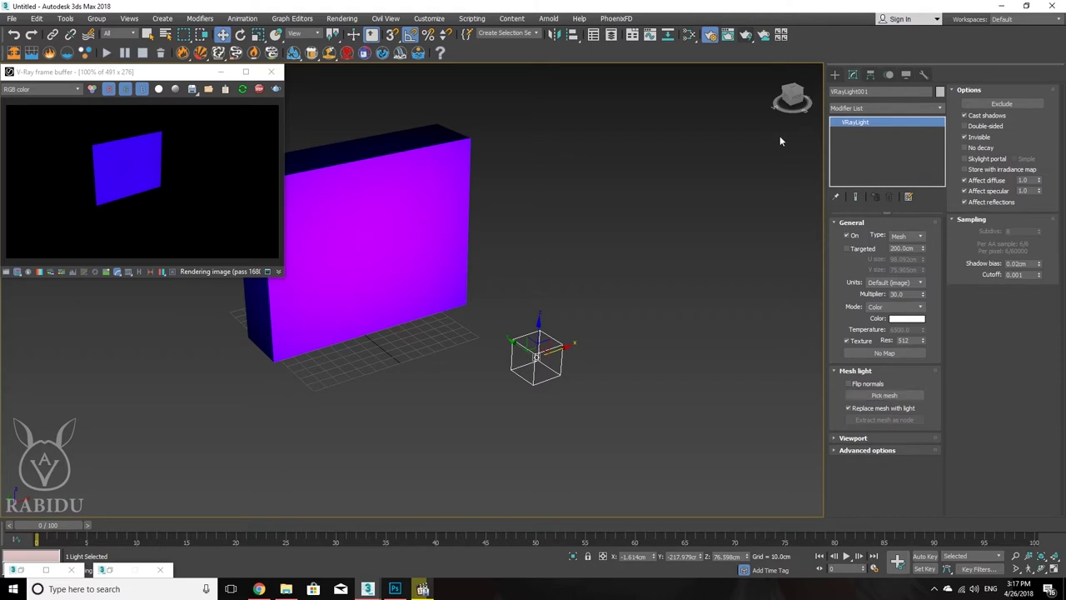
left_click(835, 74)
Step: Create a teapot beside the light with Handle, Lid and Spout enabled
left_click(835, 91)
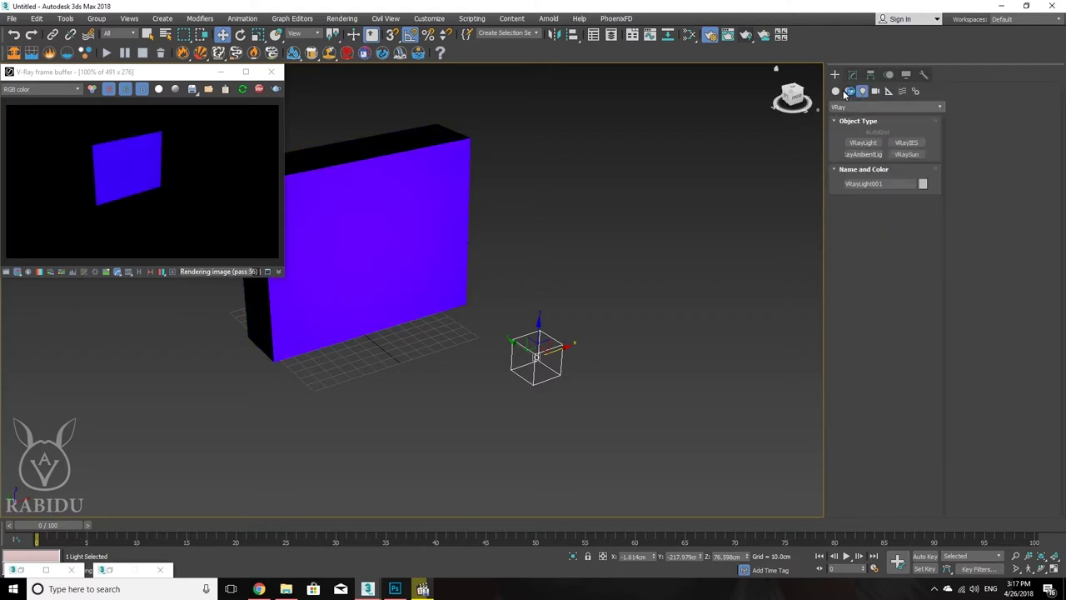
left_click(864, 189)
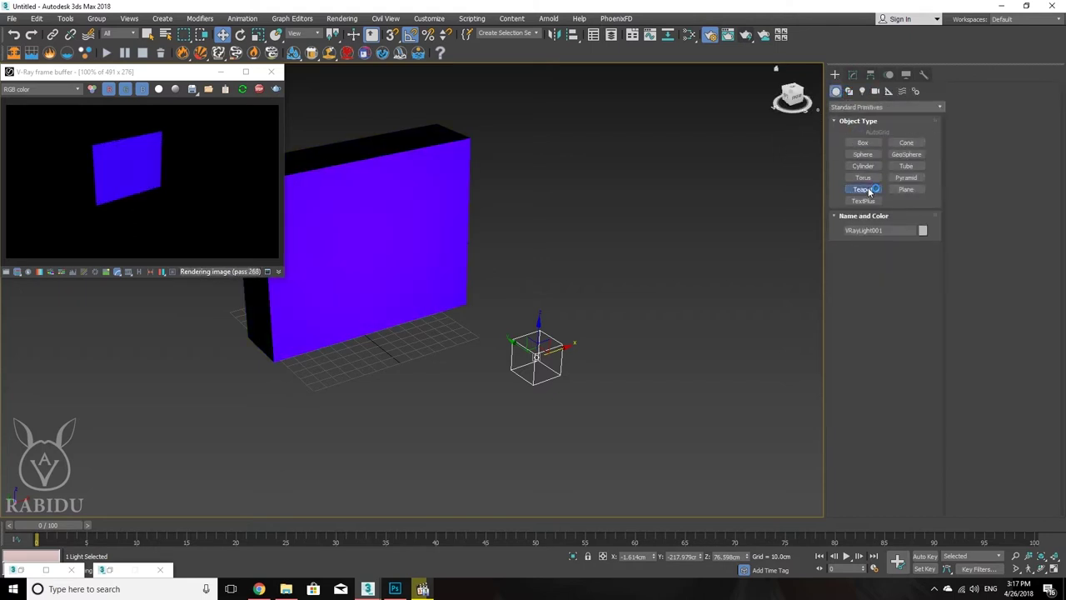
left_click_drag(650, 365, 641, 354)
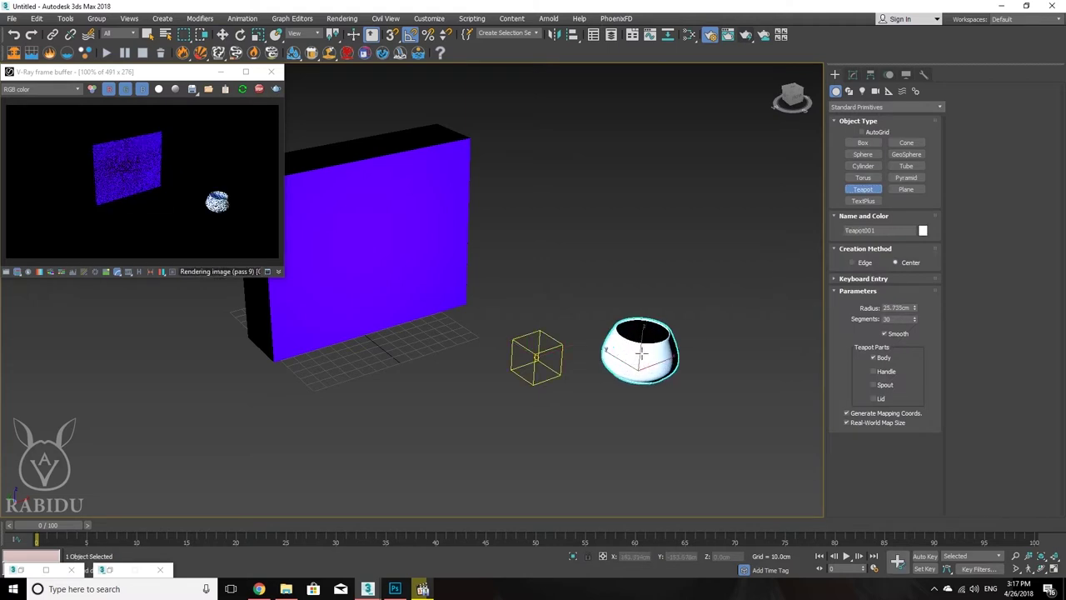
left_click(873, 372)
left_click(875, 399)
left_click(873, 385)
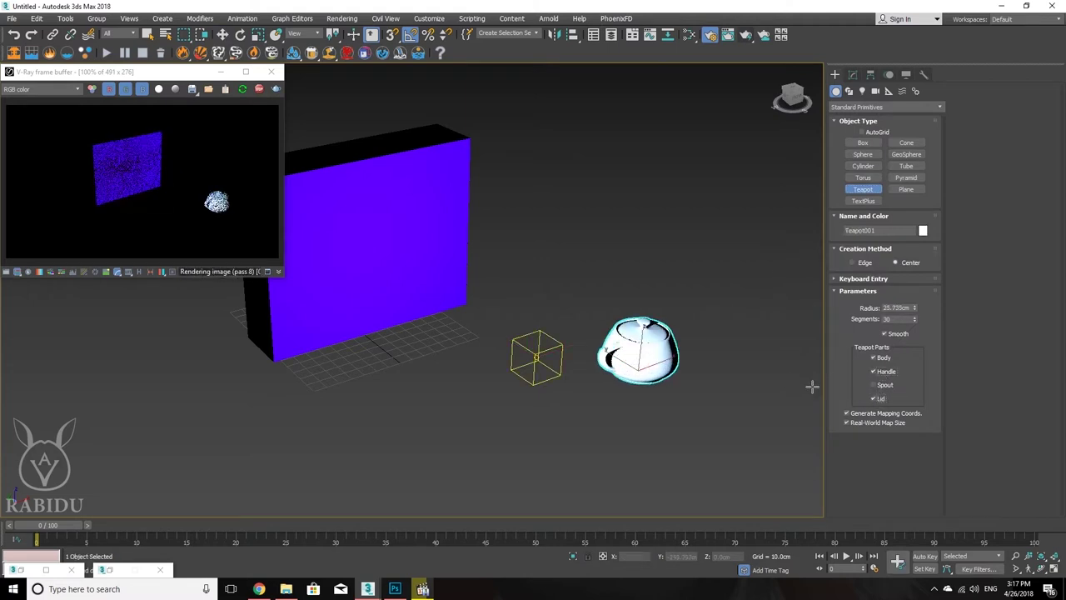
right_click(548, 350)
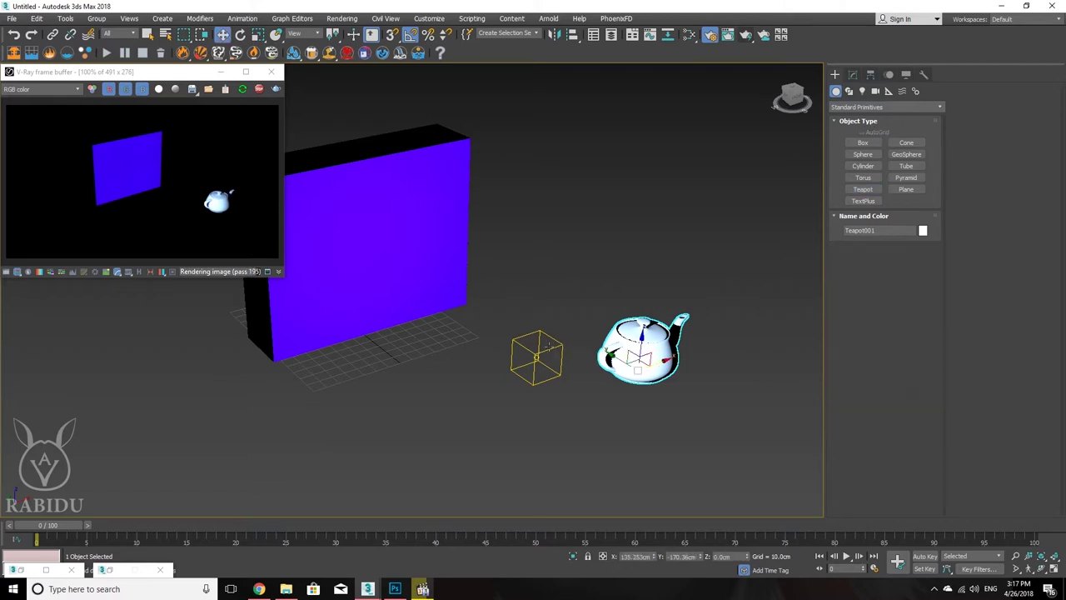
Step: Select VRayLight001 and pick the teapot as its mesh-light geometry
left_click(546, 350)
left_click(852, 74)
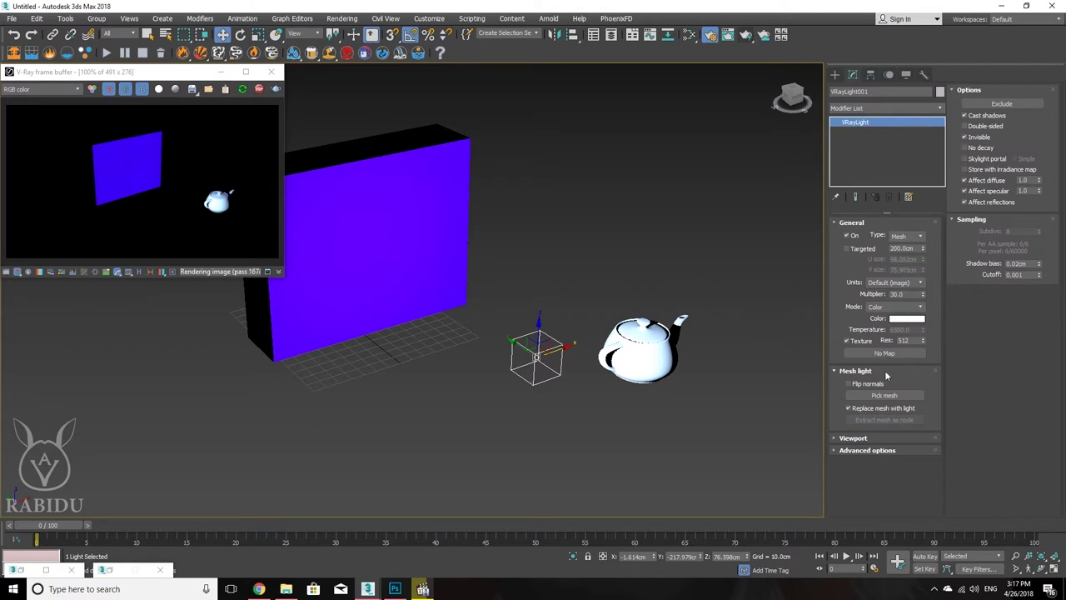
left_click(867, 397)
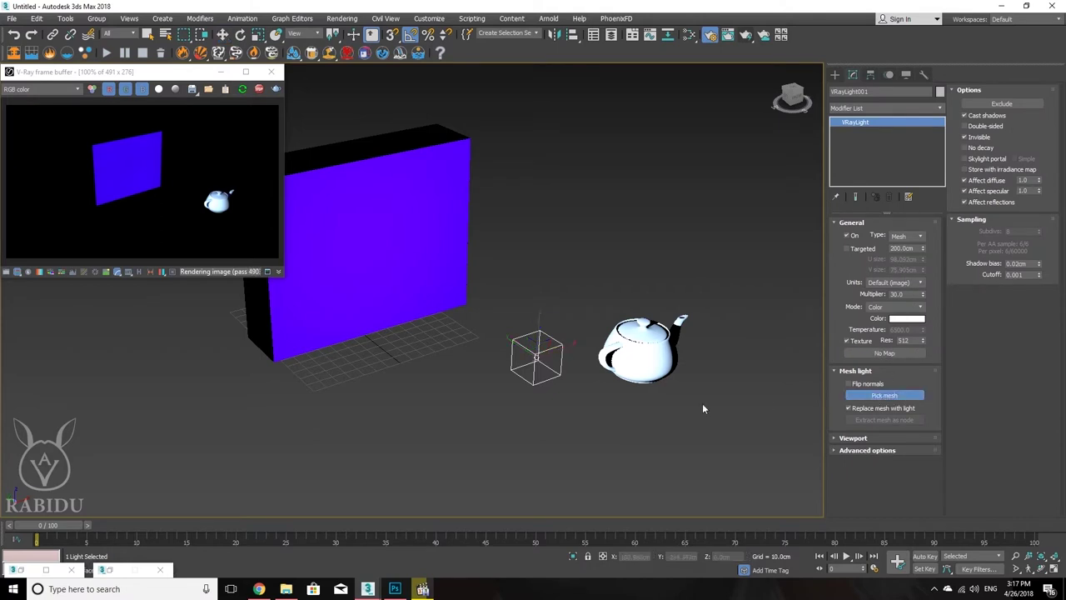
left_click(666, 369)
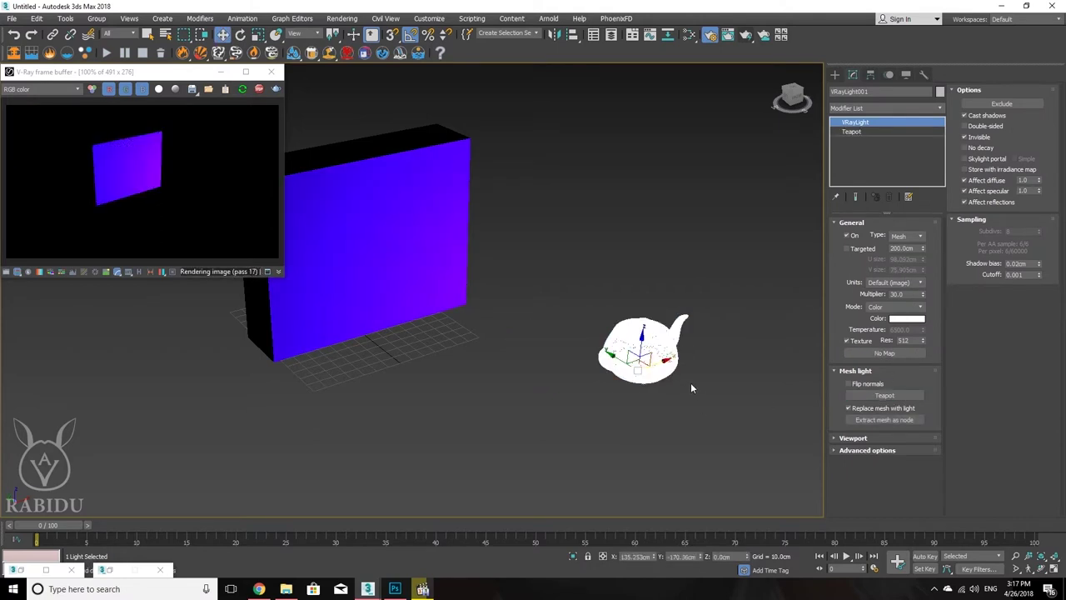
Step: Drag the teapot mesh light toward the box and up off the ground
left_click_drag(659, 360, 540, 305)
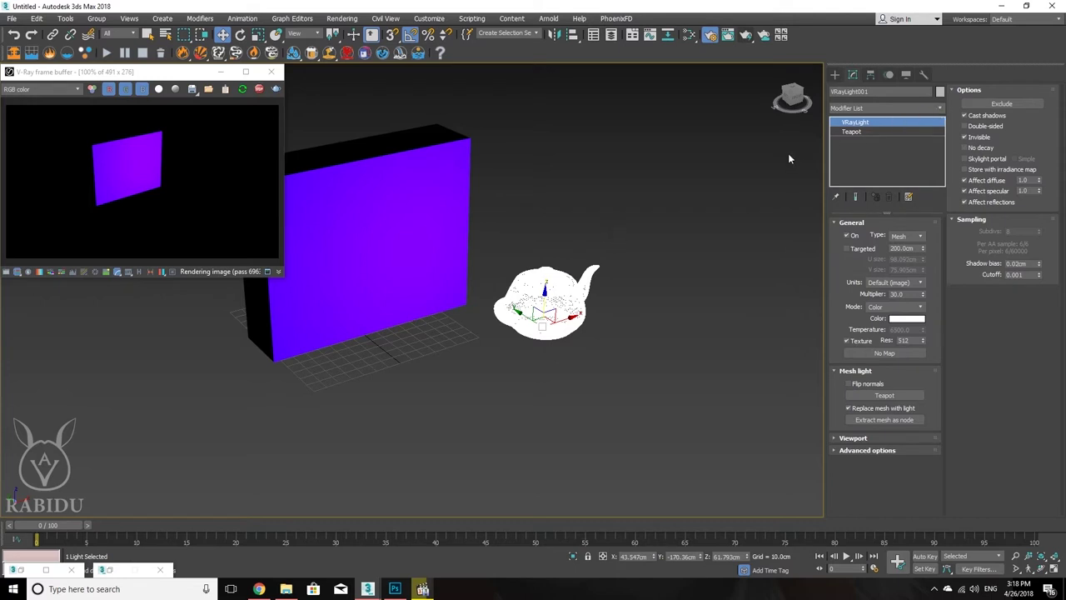
Step: Undo the teapot moves, lift the teapot light about 68 cm beside the box, and reframe the view
key("ctrl+z")
key("ctrl+z")
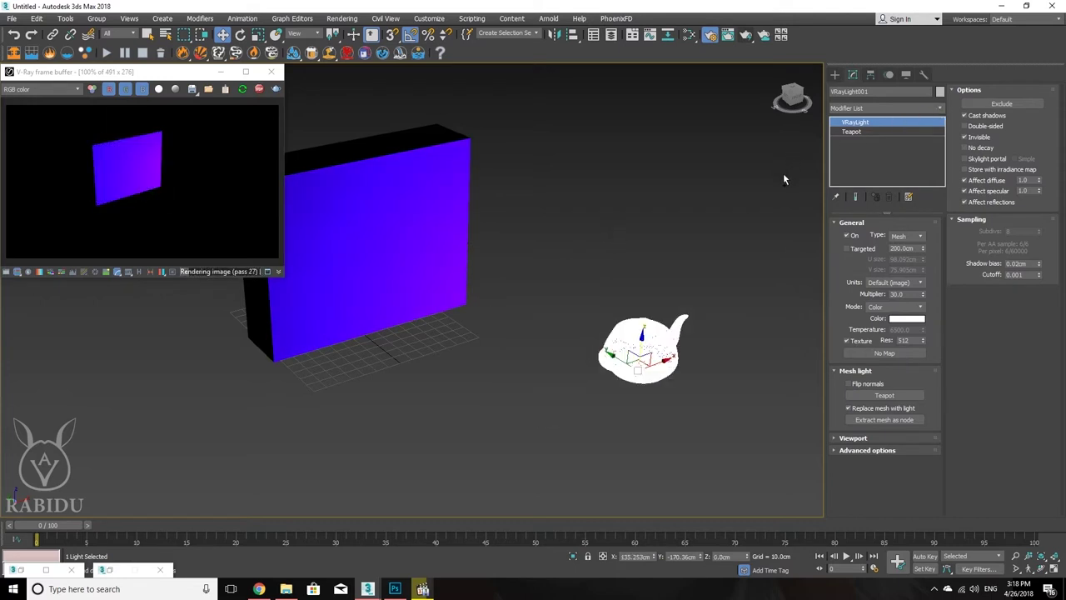
left_click_drag(643, 335, 531, 328)
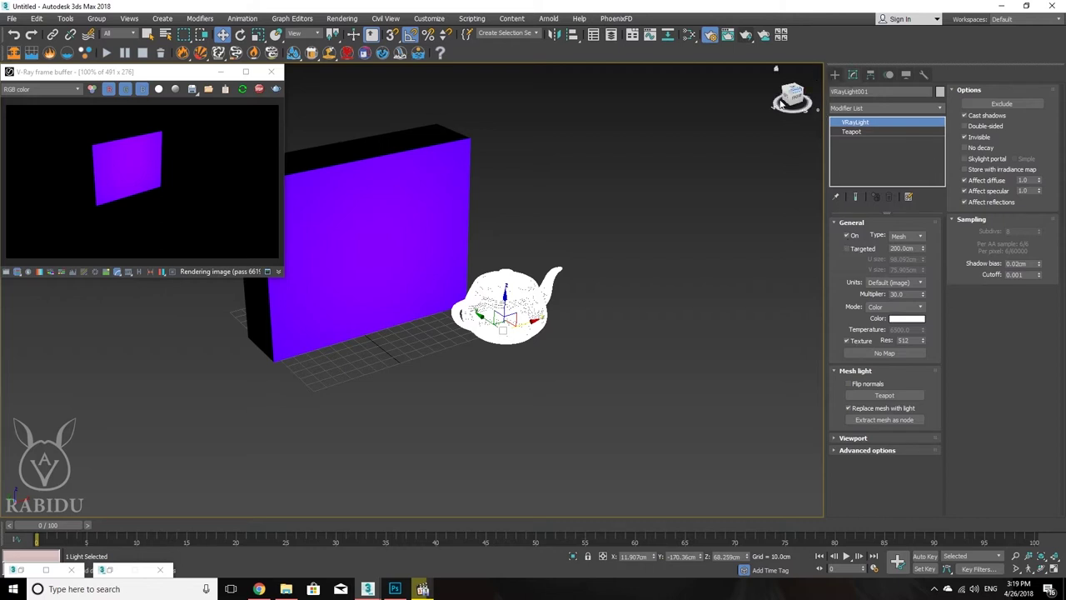
middle_click_drag(433, 267, 439, 271)
scroll(439, 272, "up", 5)
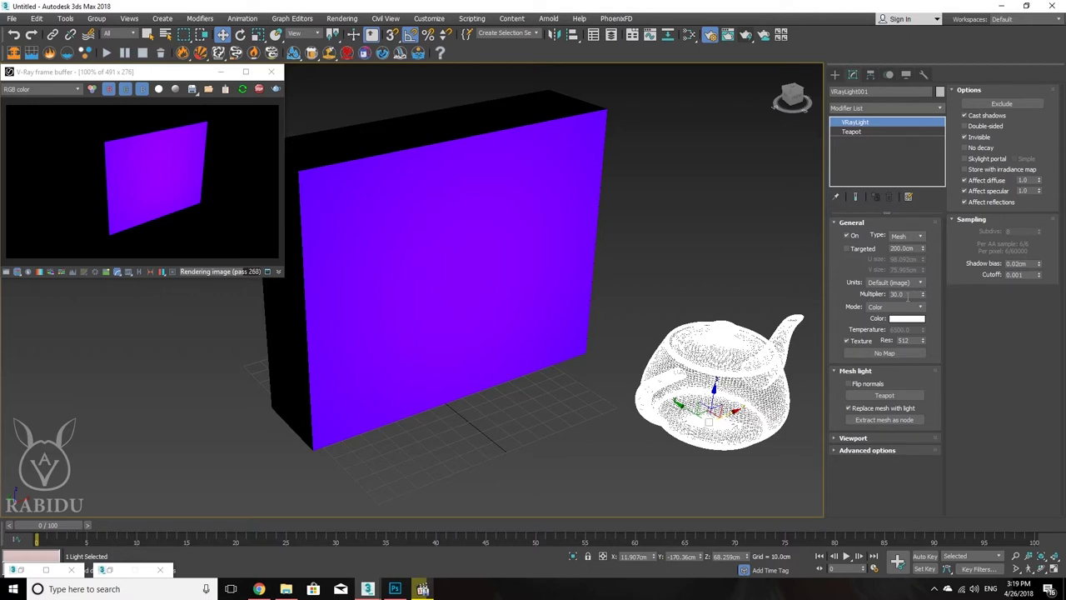
Step: Set the teapot mesh light multiplier to 100, then to 1000
double_click(908, 295)
type("100")
key("Return")
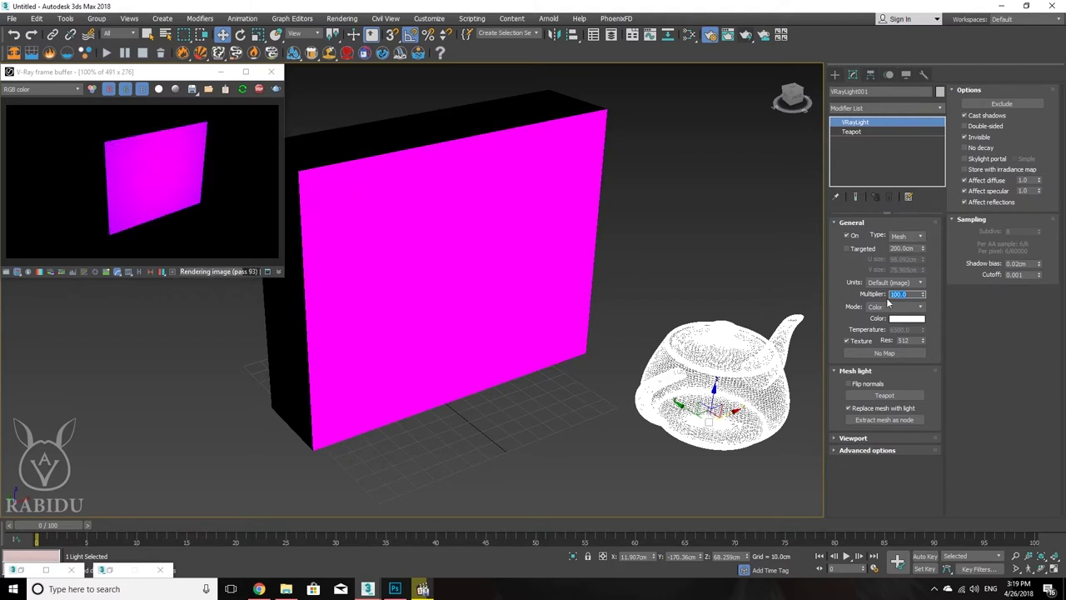
type("10")
key("Return")
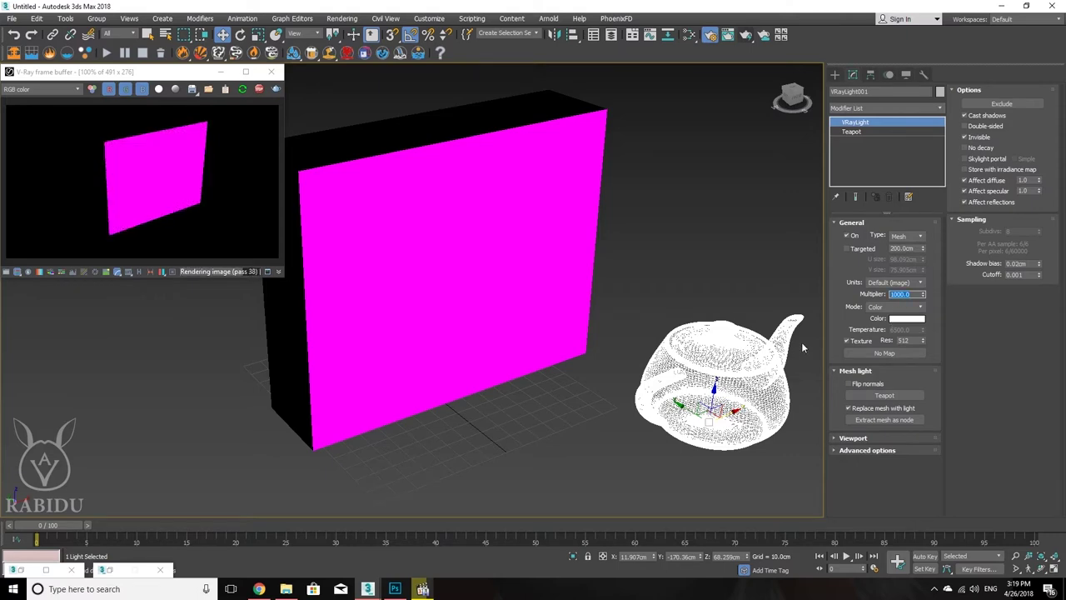
Step: Push the multiplier up to 8252 and toggle Flip normals on and back off
middle_click_drag(742, 385, 659, 400, "alt")
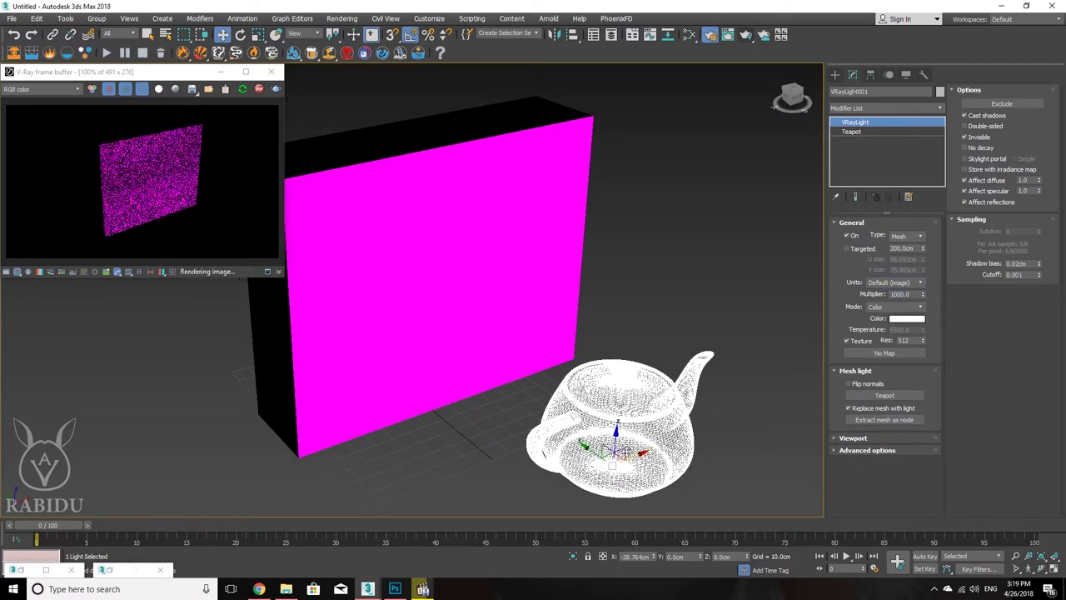
left_click_drag(615, 450, 622, 446)
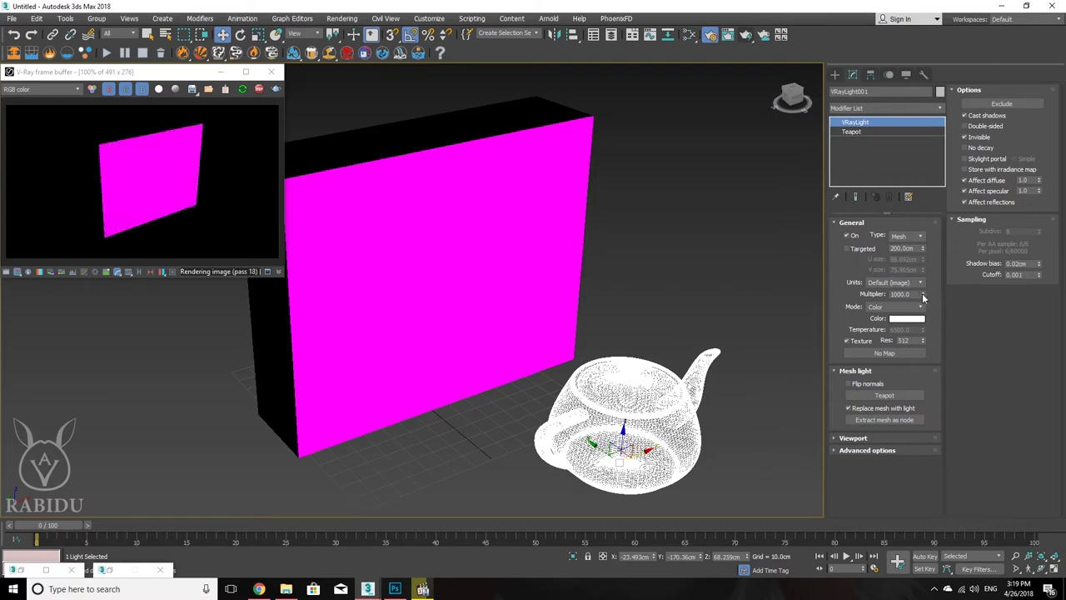
left_click_drag(923, 297, 968, 6)
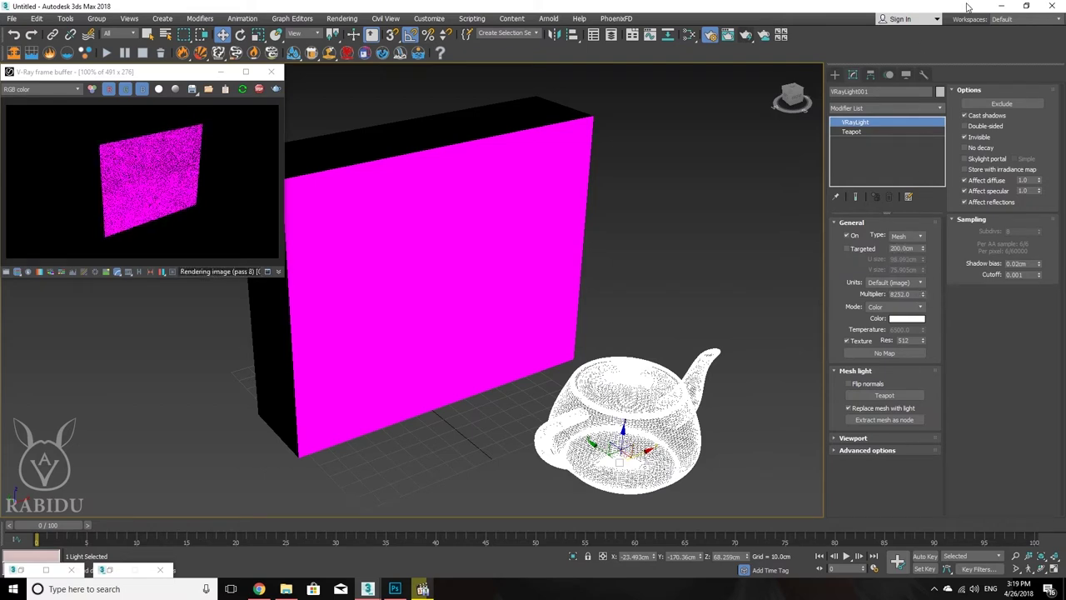
middle_click_drag(659, 330, 691, 316, "alt")
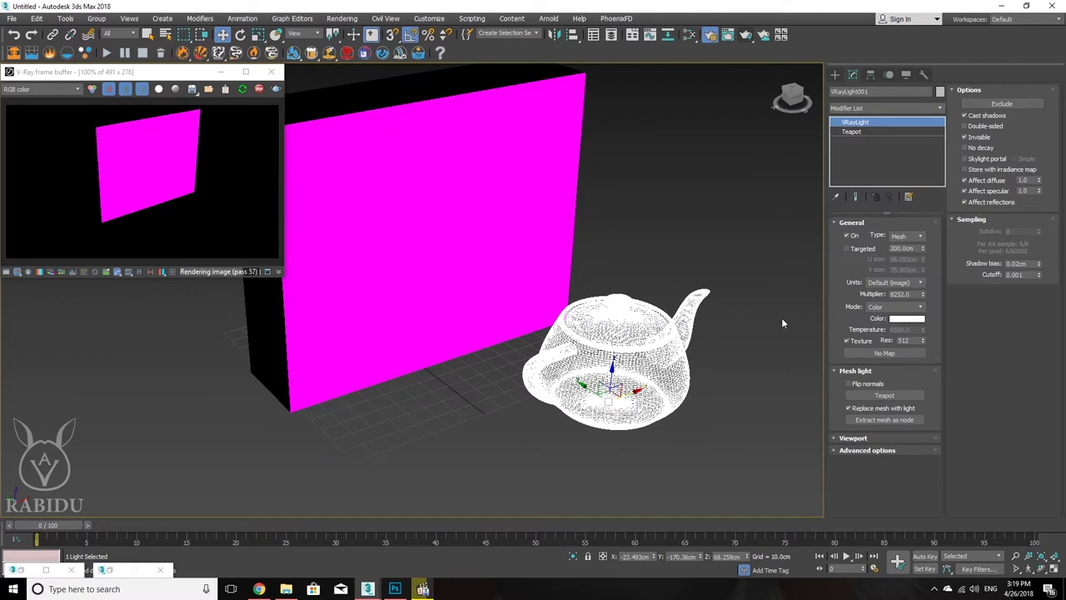
left_click(863, 384)
left_click(863, 384)
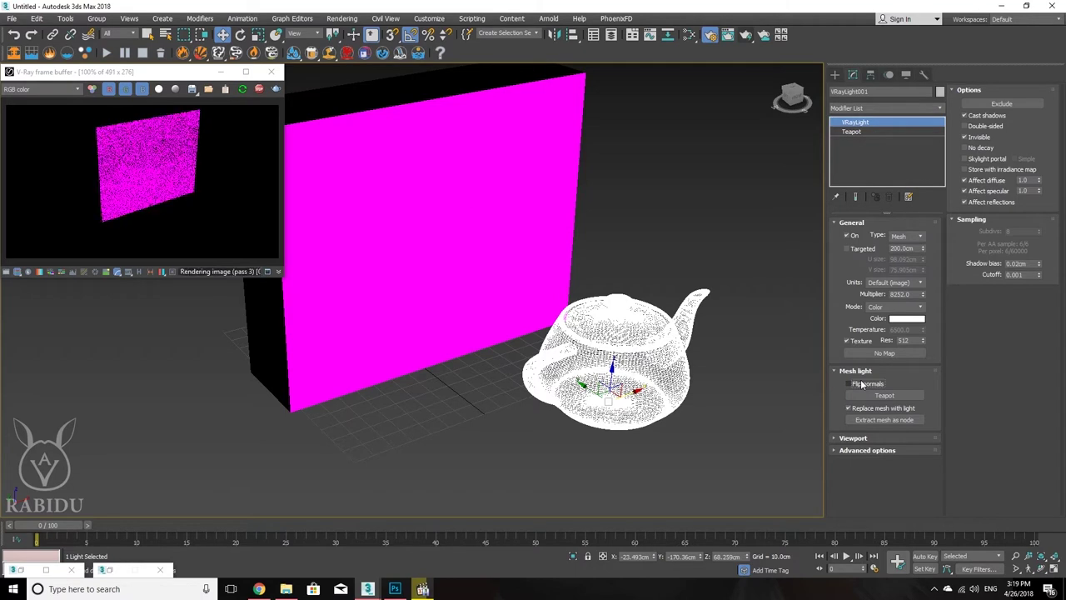
Step: Delete the teapot light and draw a Sphere-type VRayLight about 98 cm in radius beside the box
key("Delete")
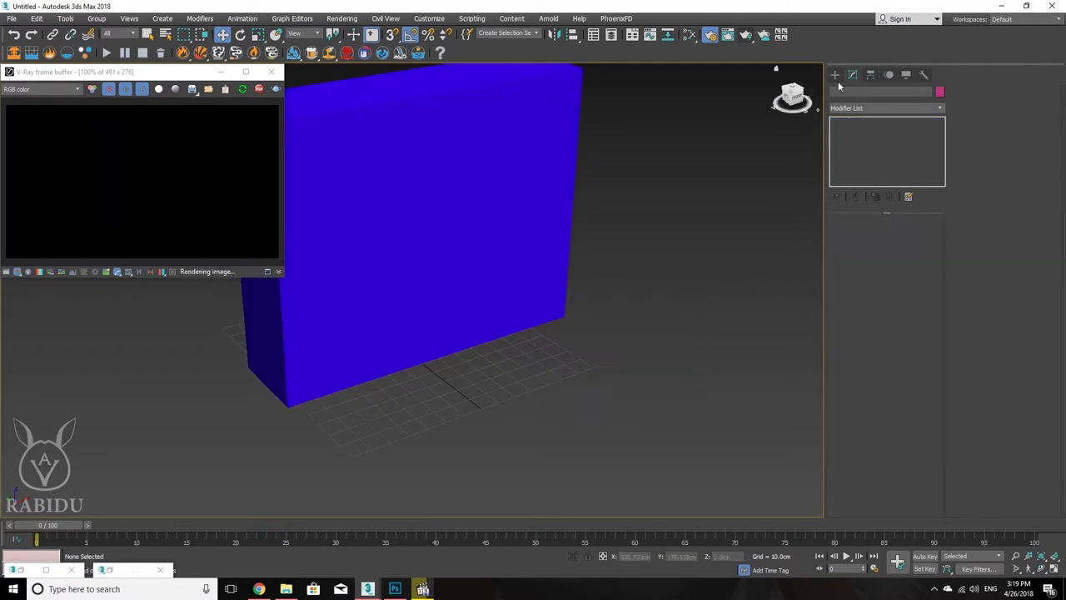
left_click(834, 76)
left_click(864, 92)
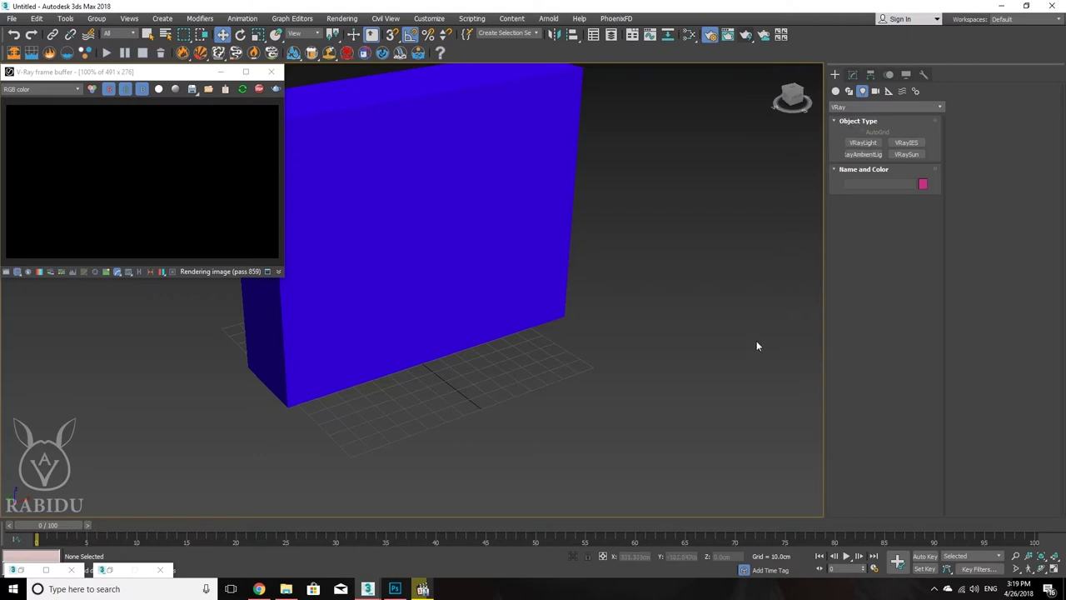
left_click(866, 144)
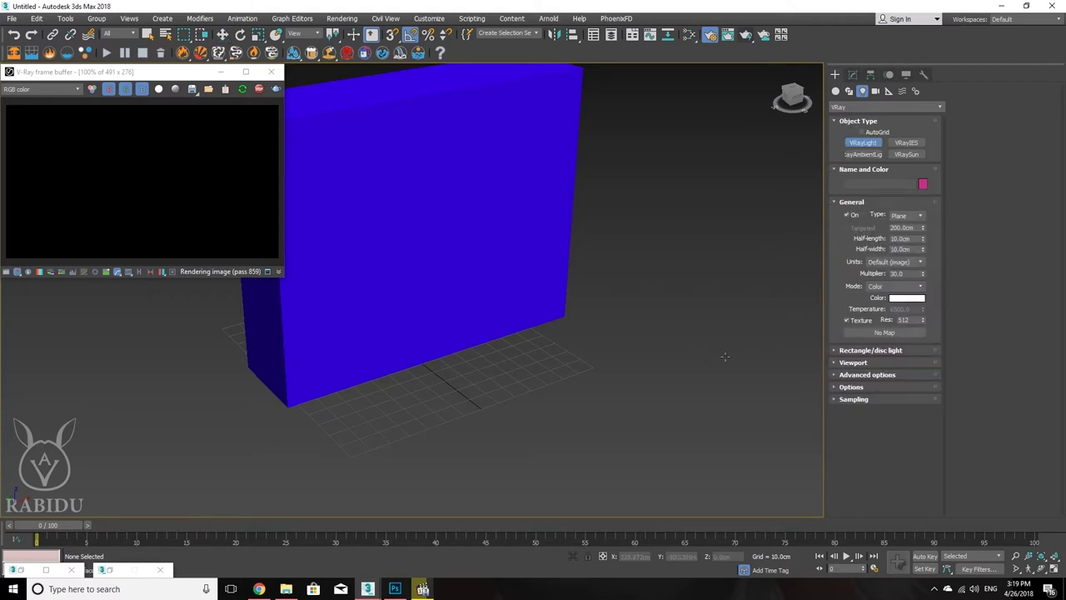
left_click(905, 216)
left_click(899, 240)
left_click_drag(683, 402, 714, 314)
left_click(852, 74)
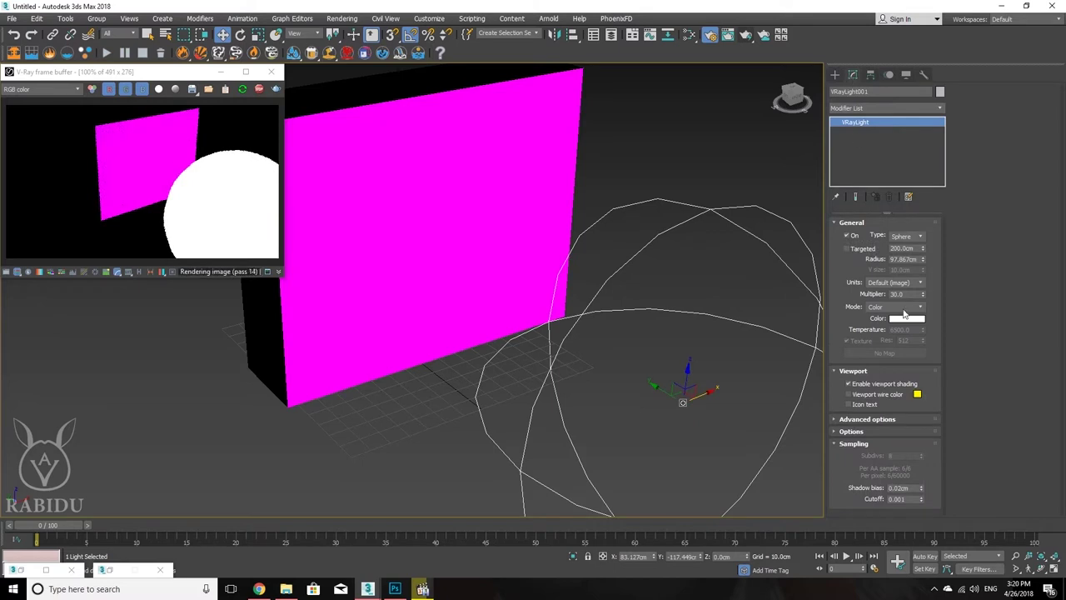
left_click(851, 431)
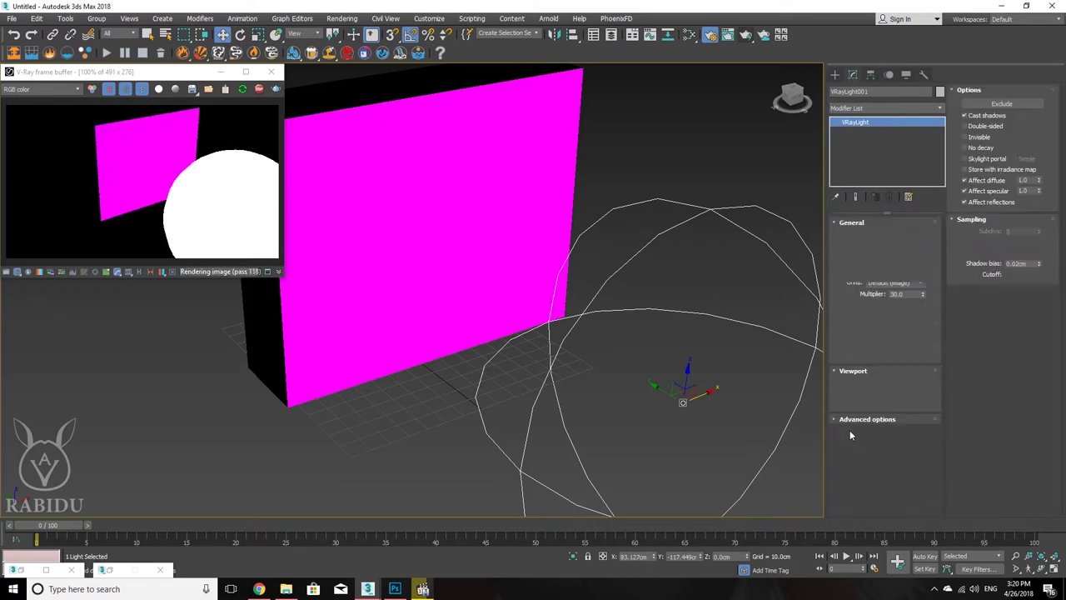
Step: Make the sphere light invisible, raise its intensity, and test-render the scene
left_click(968, 137)
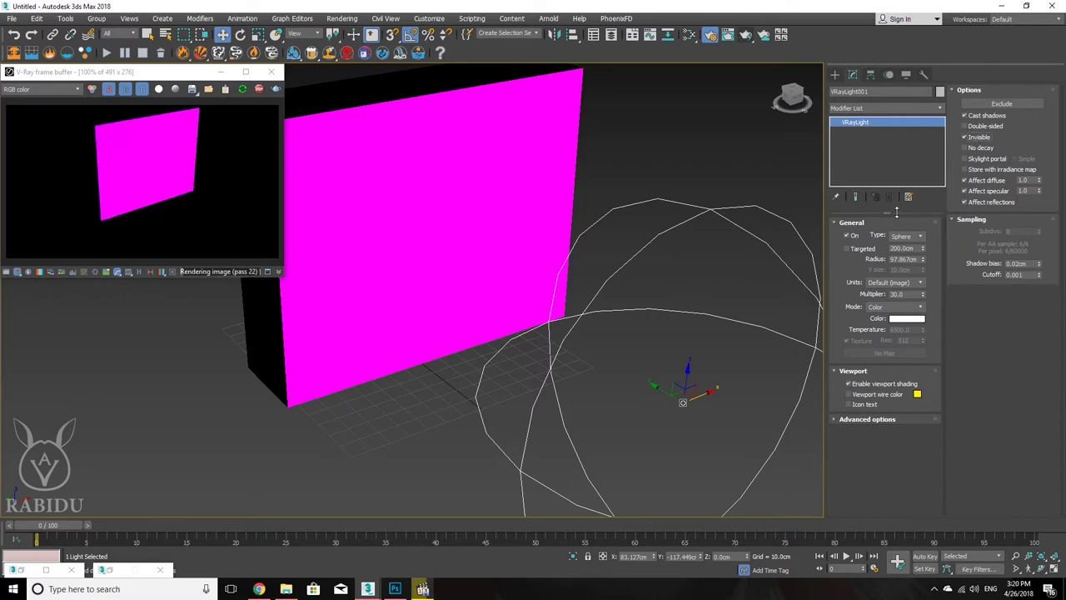
left_click_drag(922, 297, 922, 284)
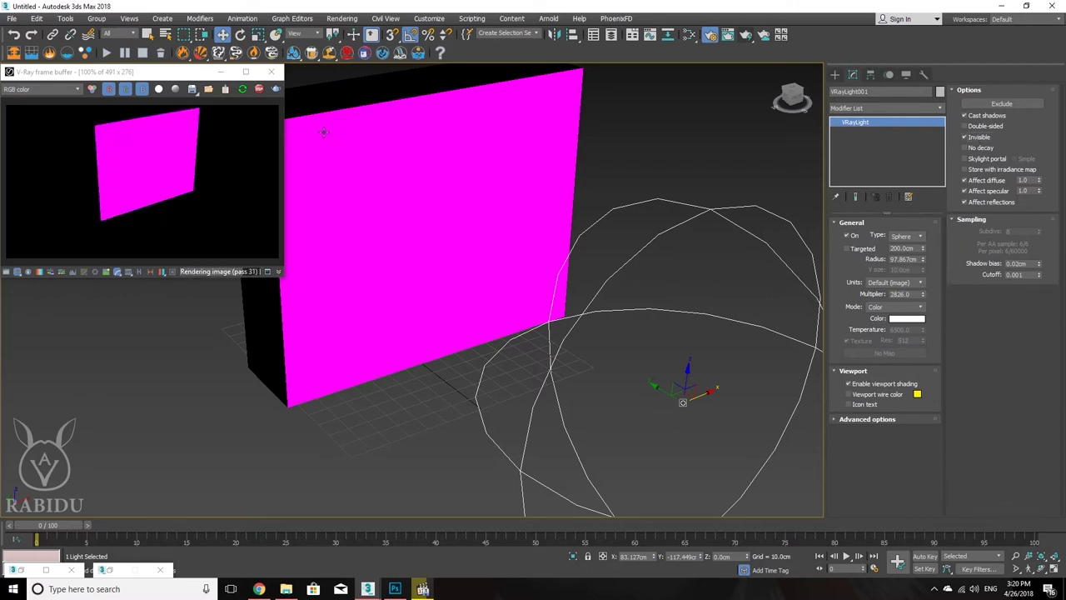
left_click(242, 89)
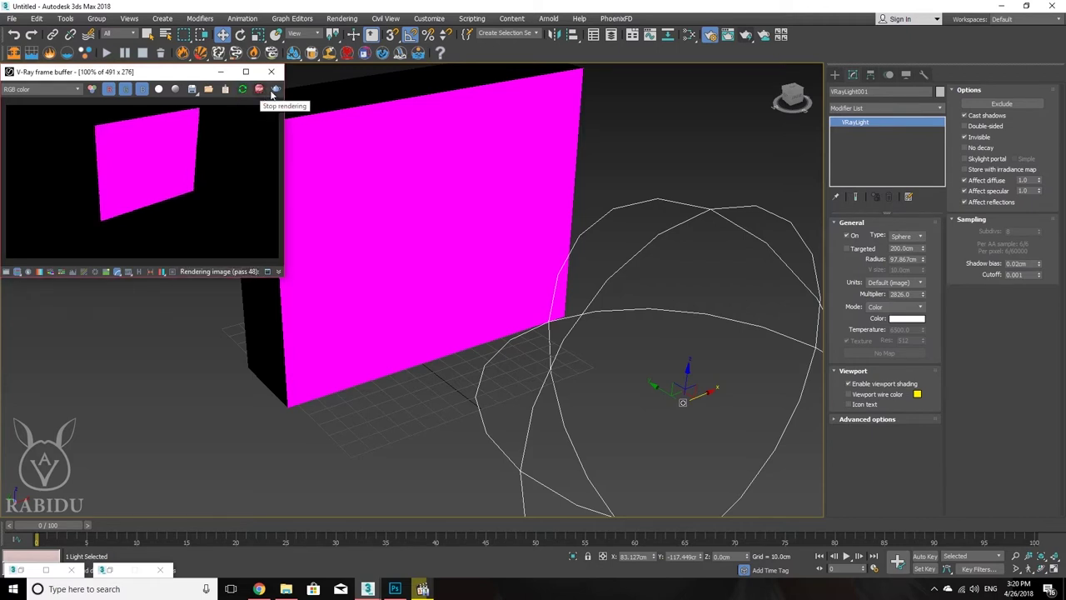
left_click(277, 89)
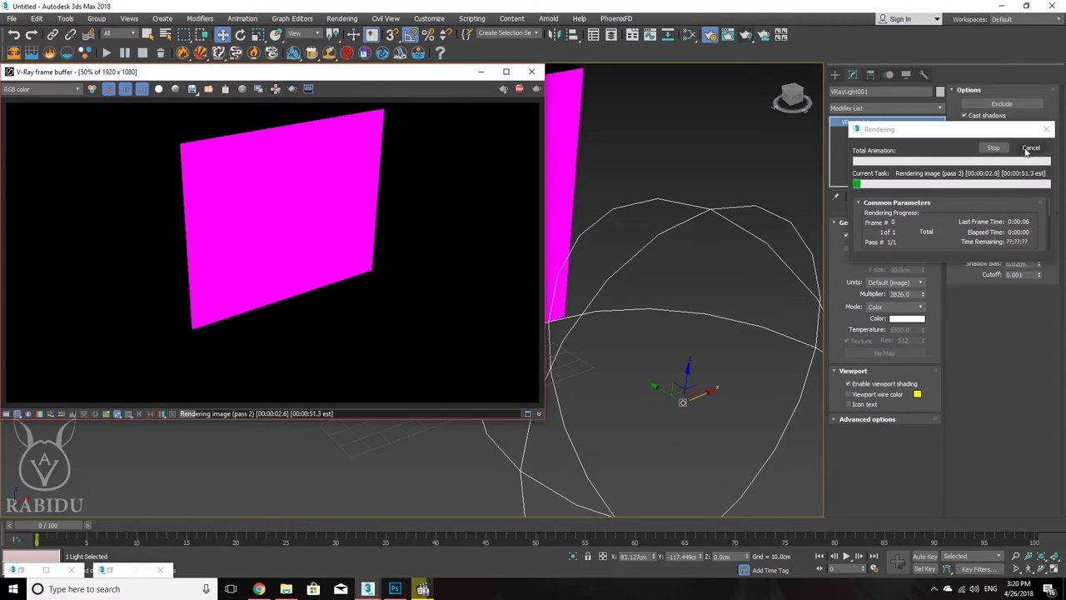
left_click(519, 88)
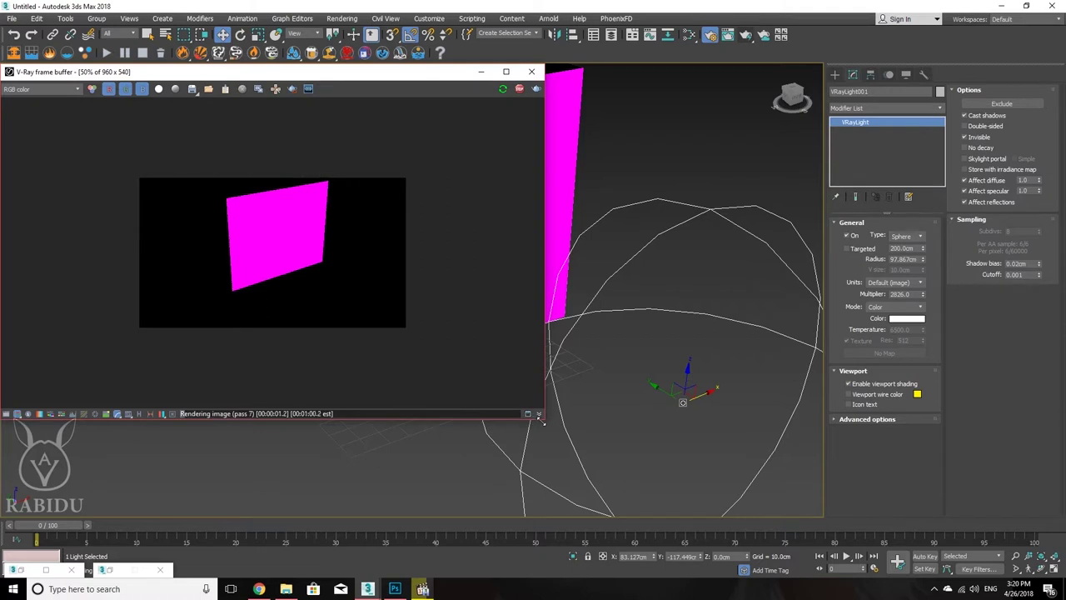
left_click_drag(544, 419, 275, 272)
double_click(235, 236)
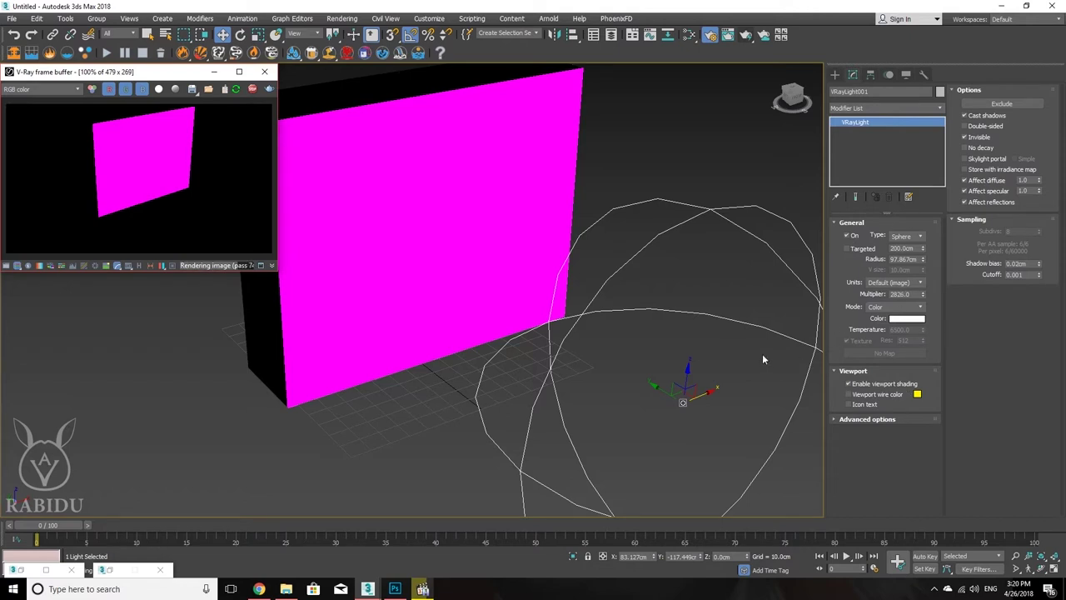
Step: Set the sphere light's multiplier to 1
double_click(913, 294)
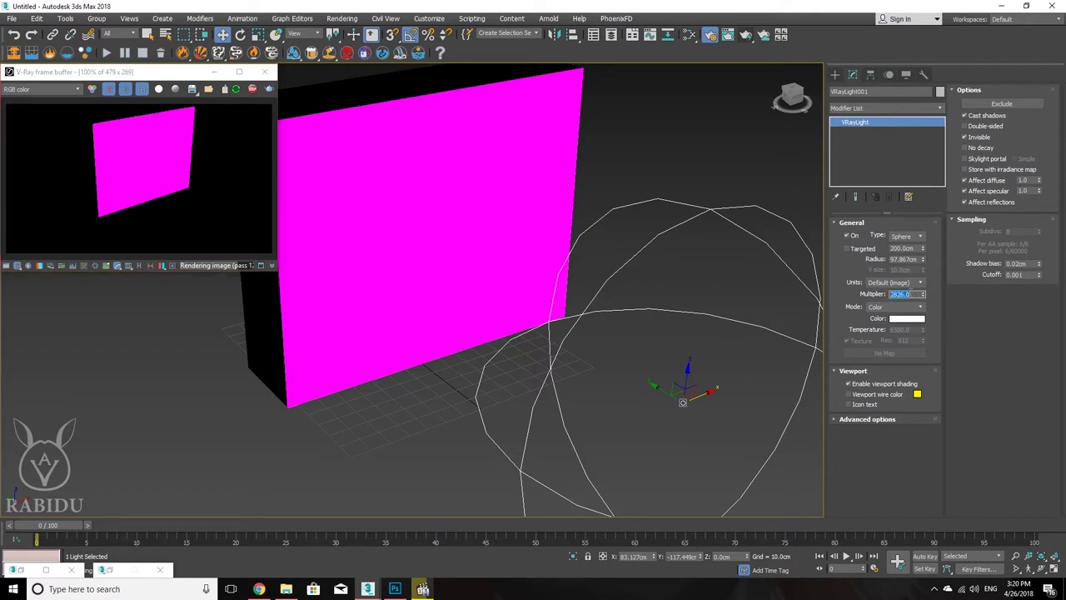
type("1")
key("Return")
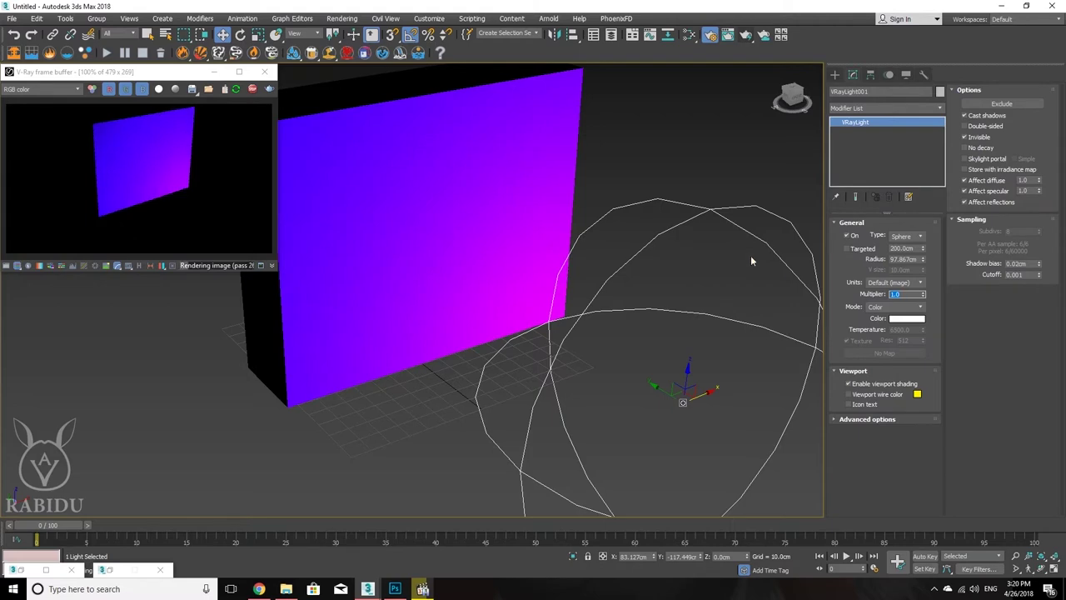
Step: Move and align the sphere light to the box wall, then nudge it into place
left_click_drag(655, 386, 530, 304)
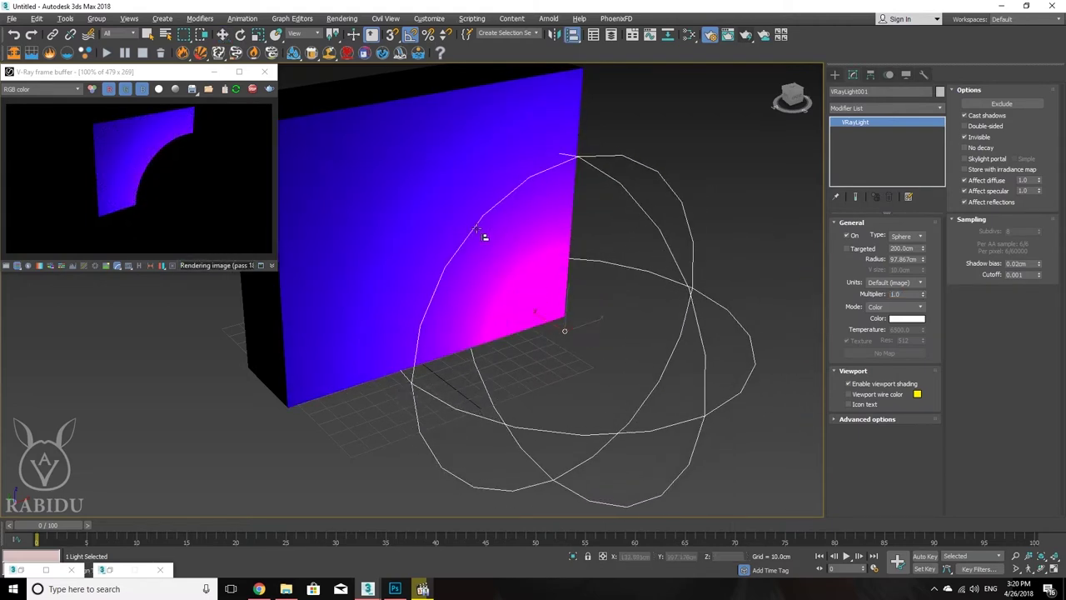
key("alt+a")
left_click(486, 236)
left_click(535, 384)
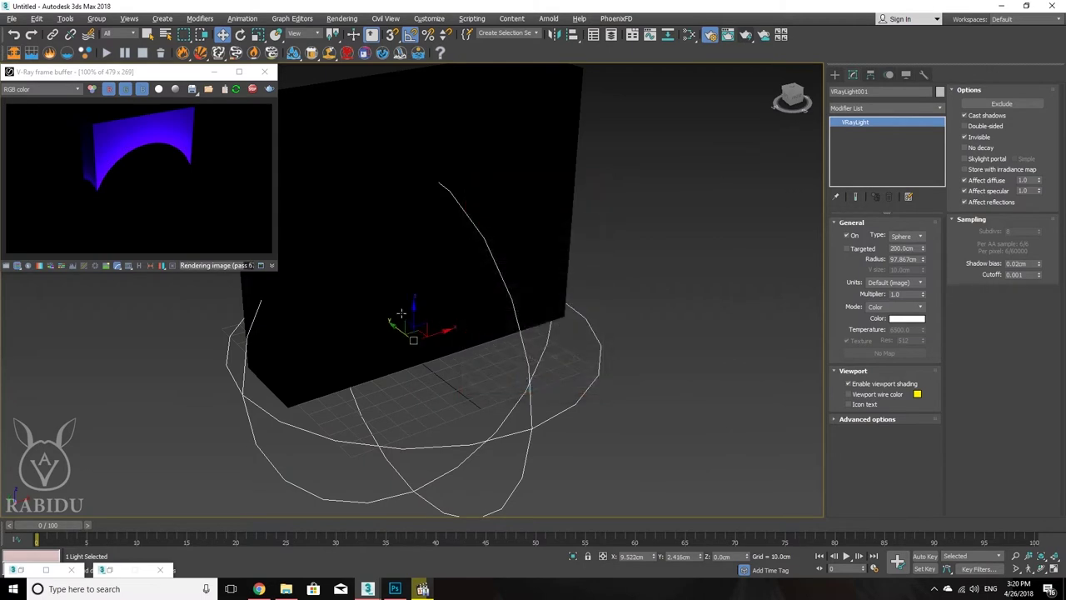
left_click_drag(392, 329, 664, 500)
left_click_drag(589, 453, 598, 458)
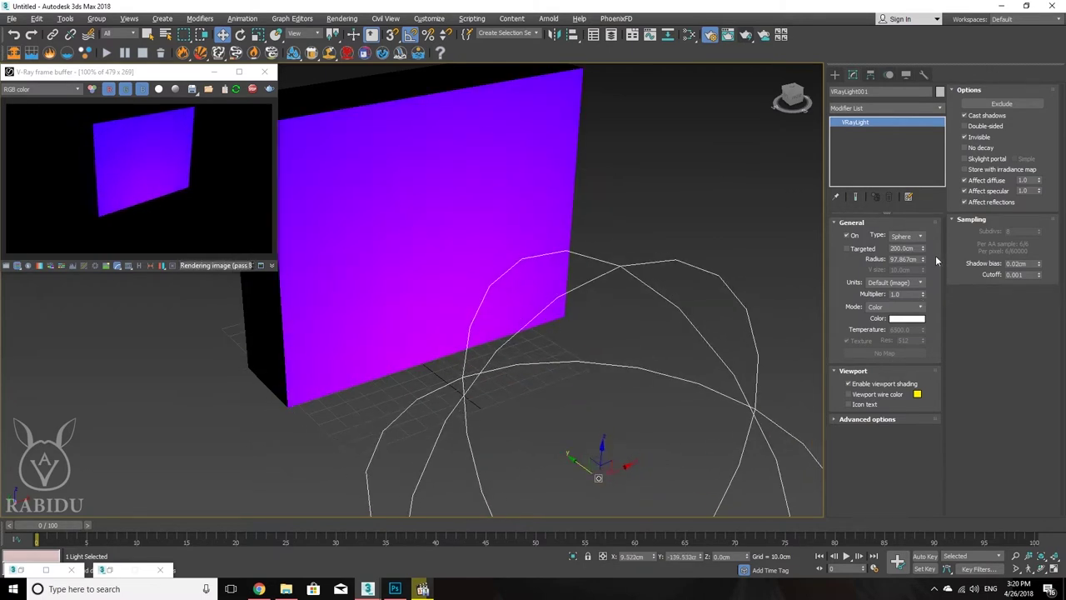
Step: Enlarge the sphere radius to 160.502 cm, inspect the lit box, then delete the light
left_click_drag(923, 259, 954, 222)
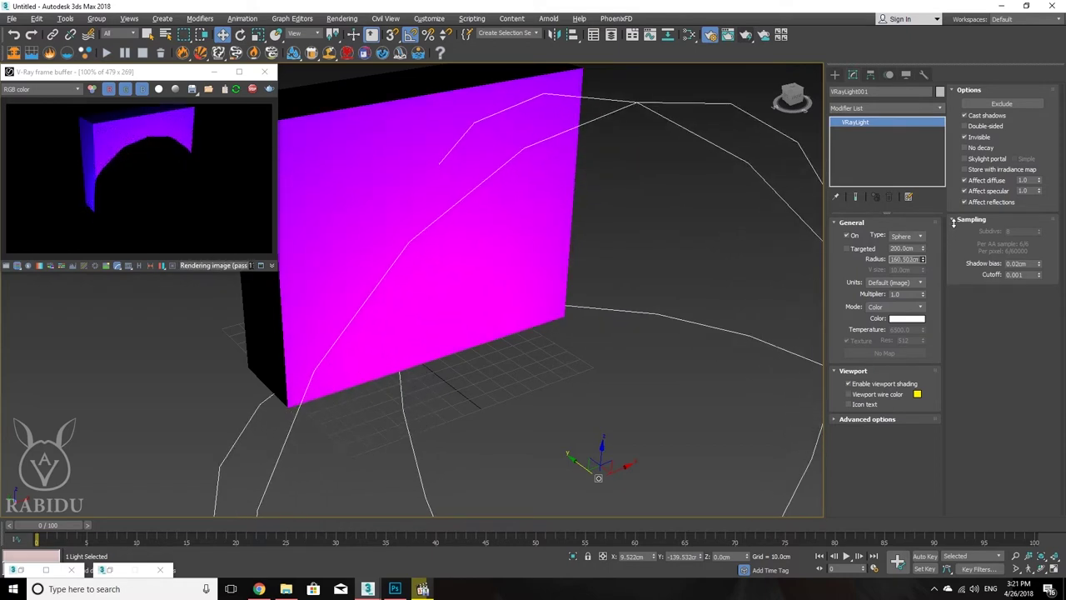
left_click_drag(954, 222, 954, 222)
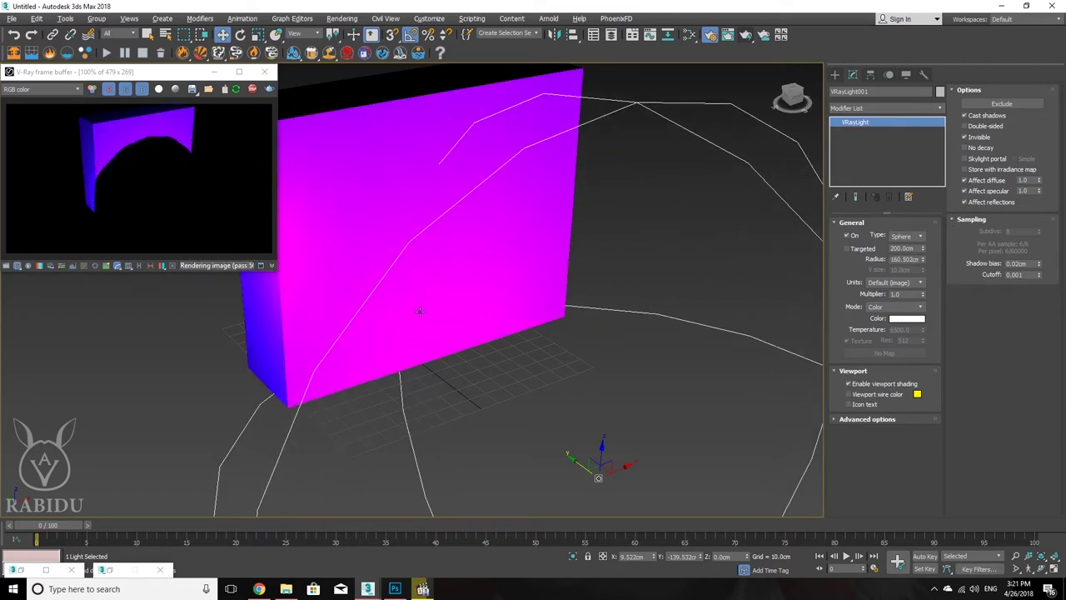
middle_click_drag(423, 309, 536, 296, "alt")
middle_click_drag(595, 156, 569, 167, "alt")
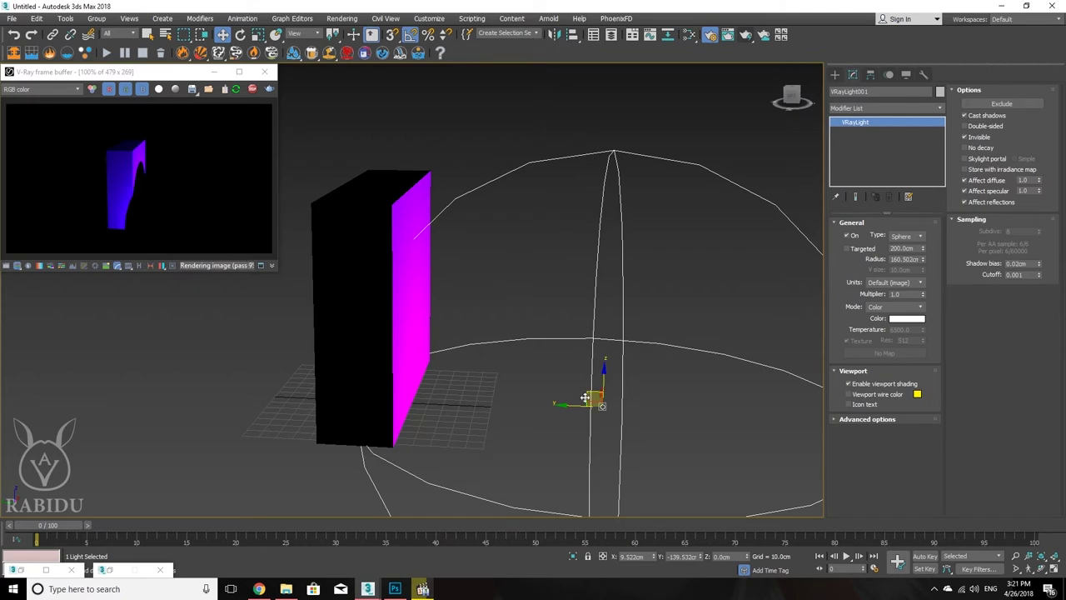
middle_click_drag(620, 398, 591, 394, "alt")
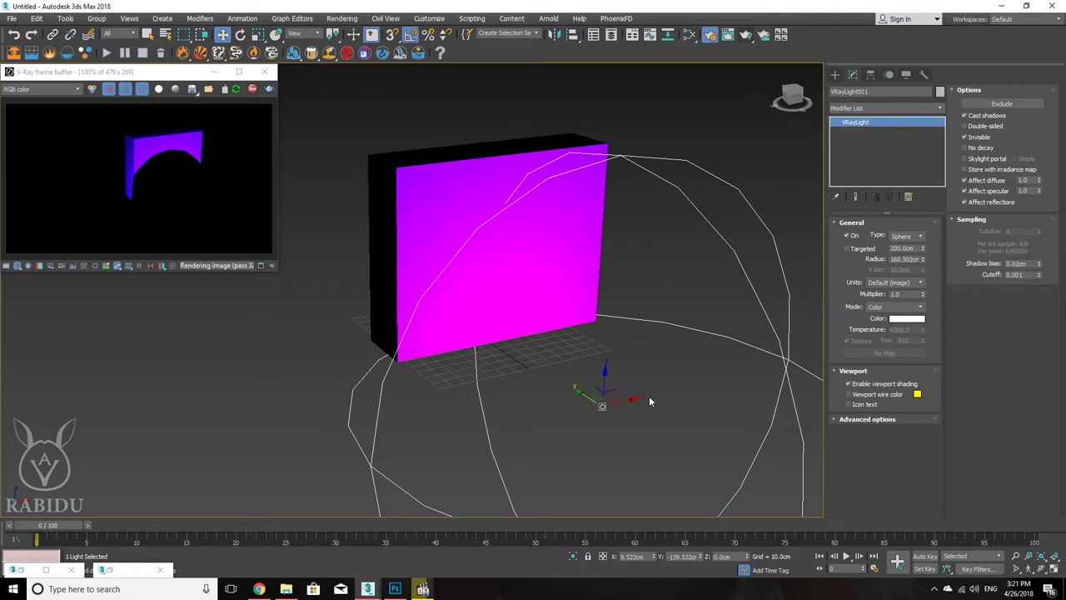
scroll(660, 334, "down", 4)
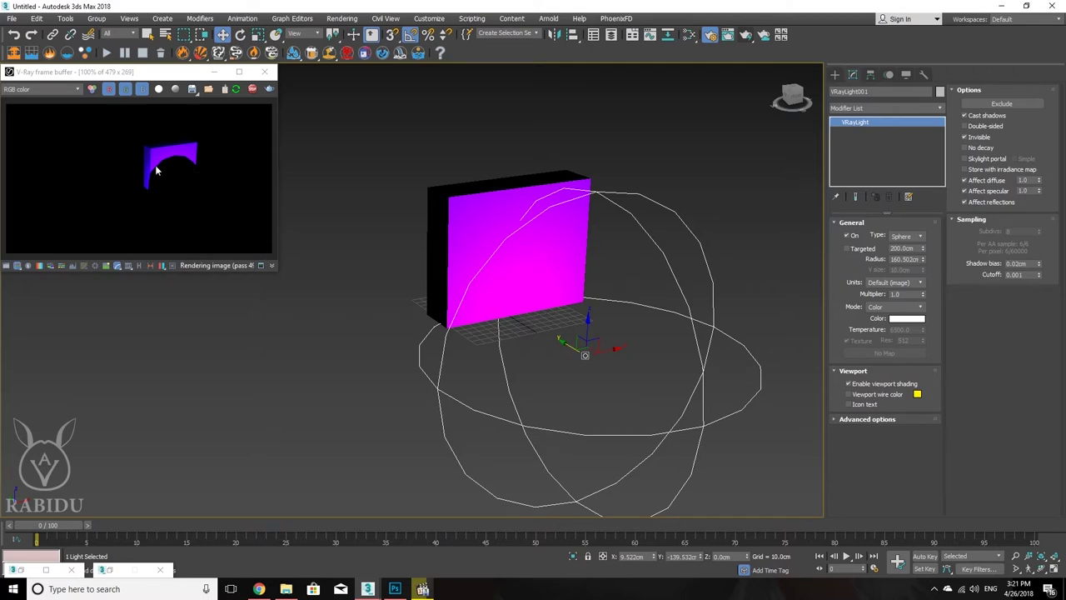
scroll(572, 350, "up", 4)
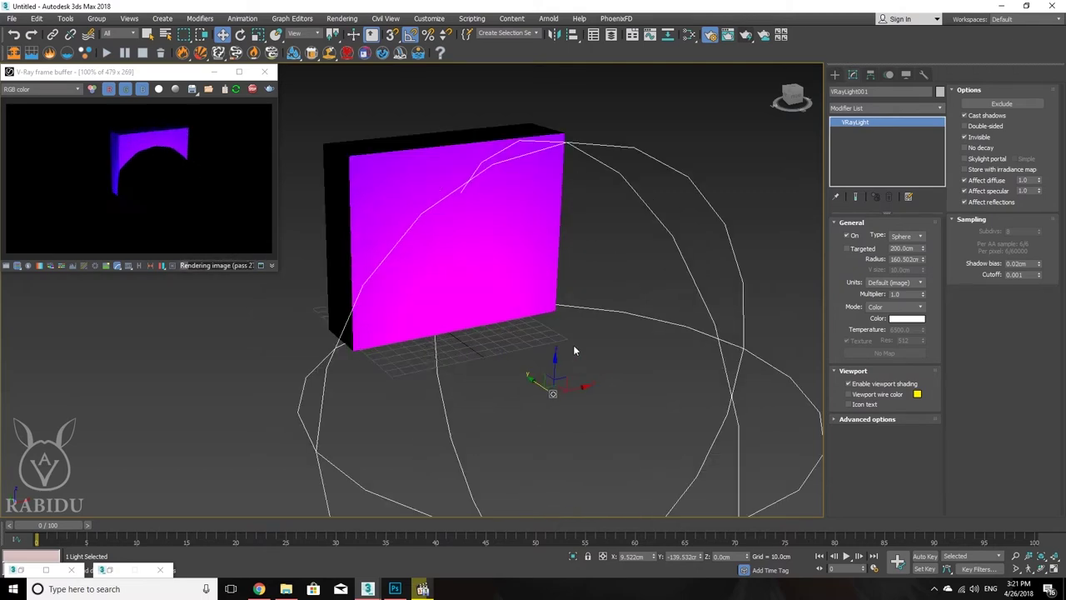
key("Delete")
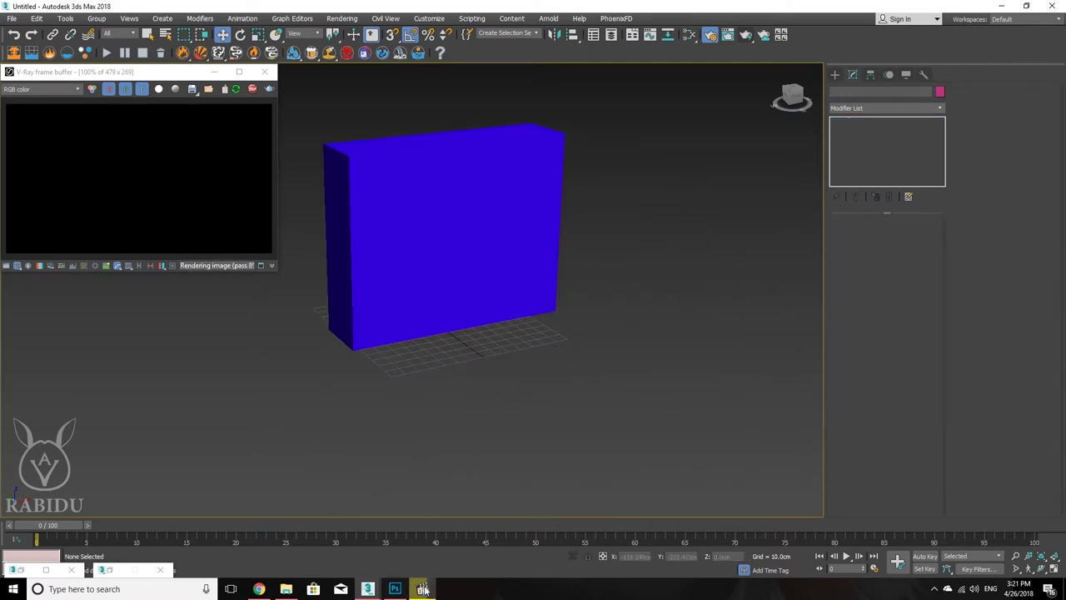
left_click(422, 589)
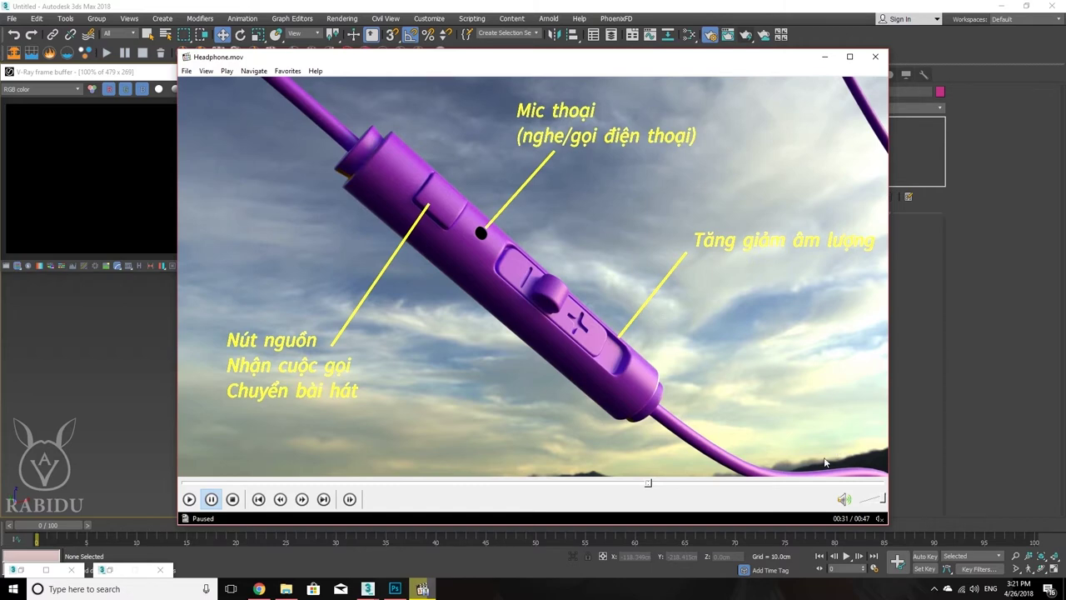
left_click(824, 57)
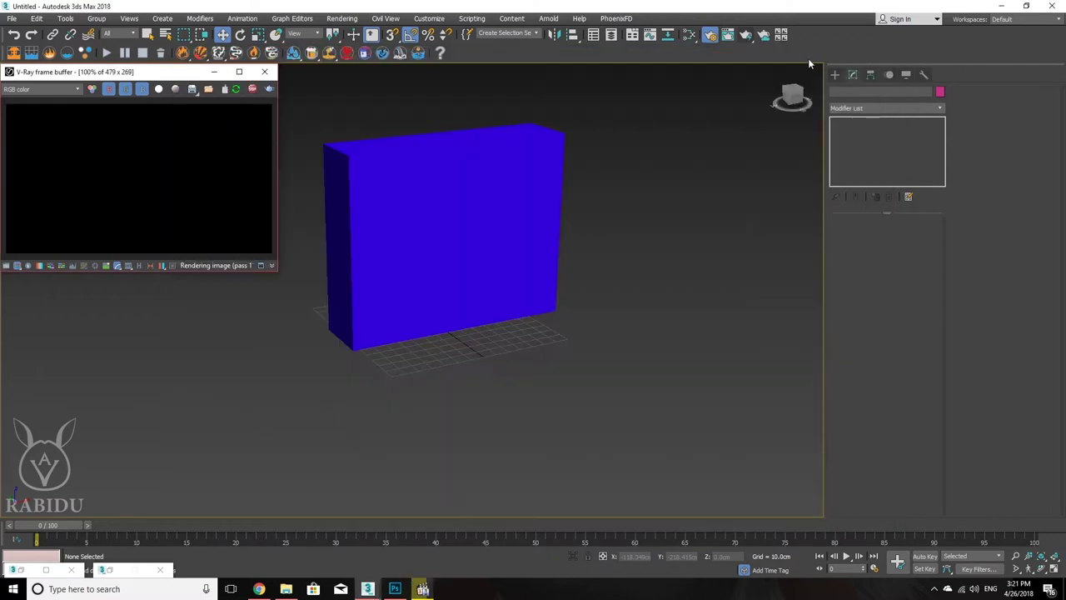
middle_click_drag(578, 173, 577, 236)
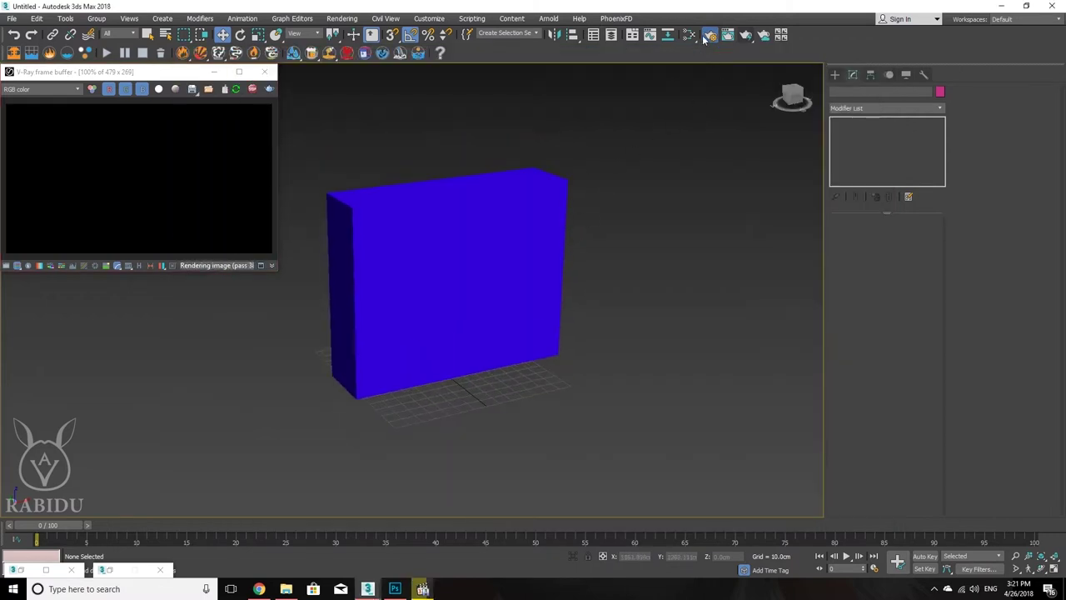
Step: Set the Environment Map to a VRayHDRI (Map #7) and open the Slate Material Editor
left_click(339, 19)
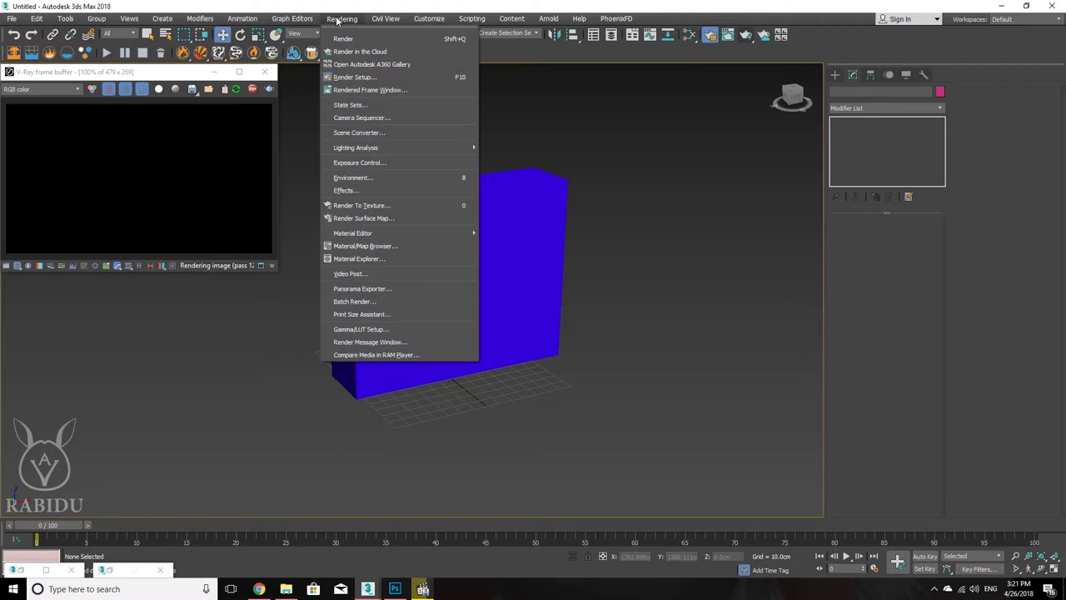
left_click(412, 177)
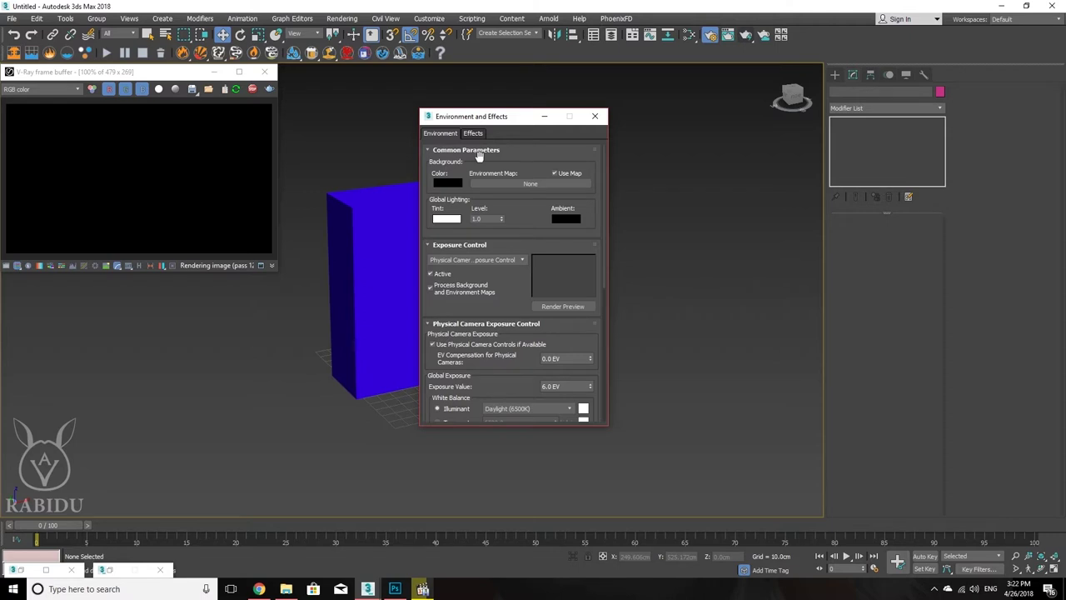
left_click(527, 184)
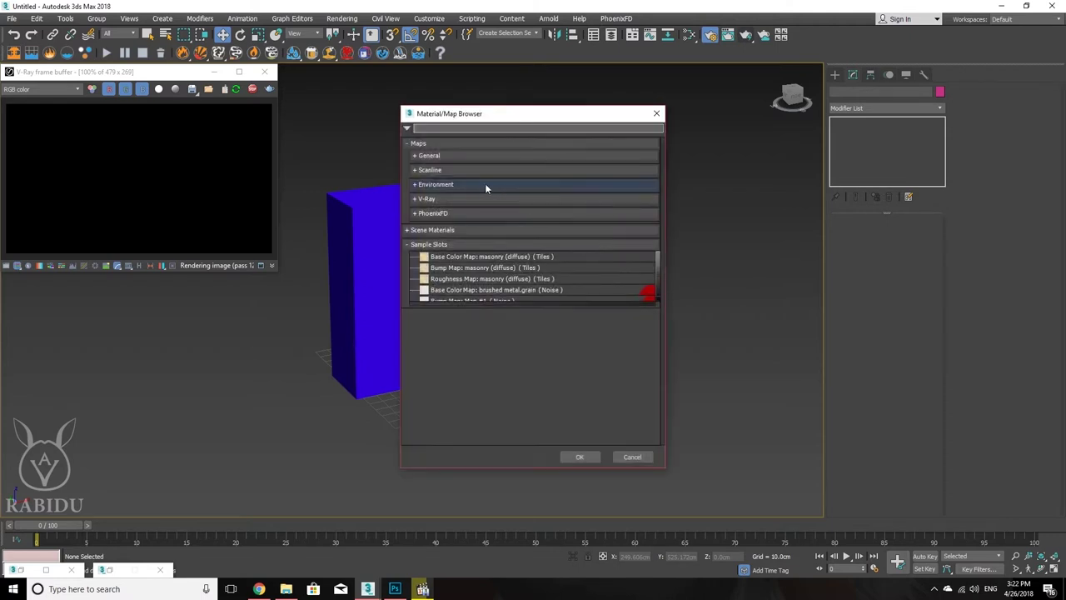
left_click(419, 203)
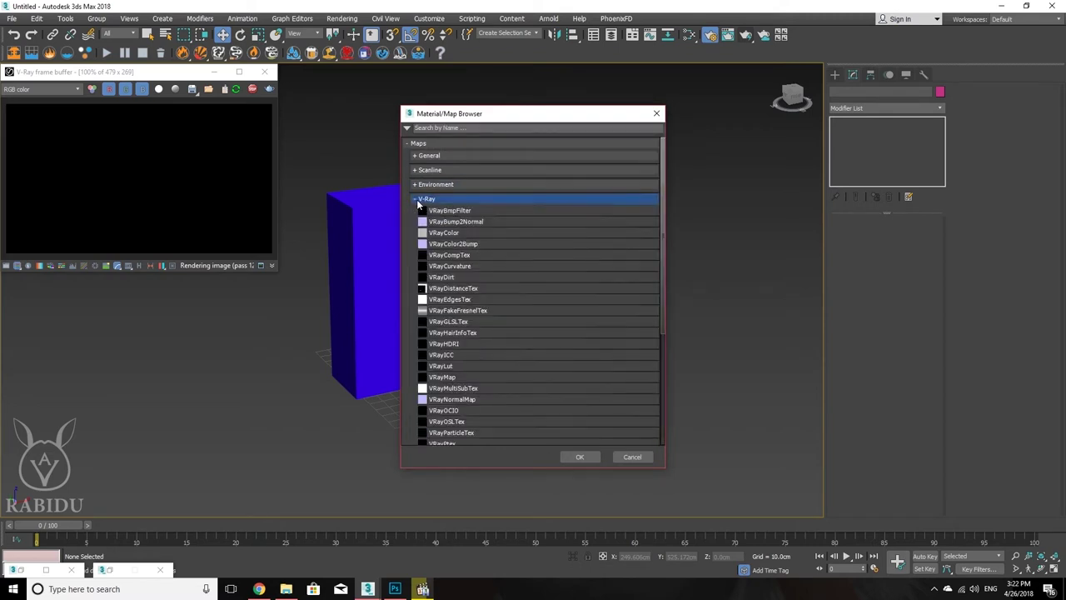
double_click(454, 344)
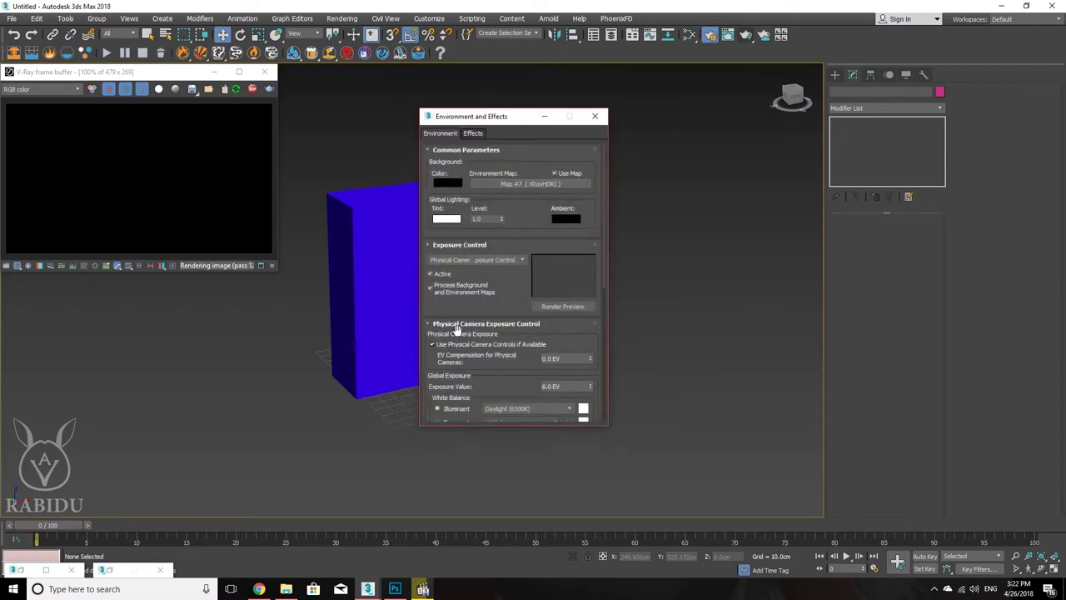
left_click(691, 37)
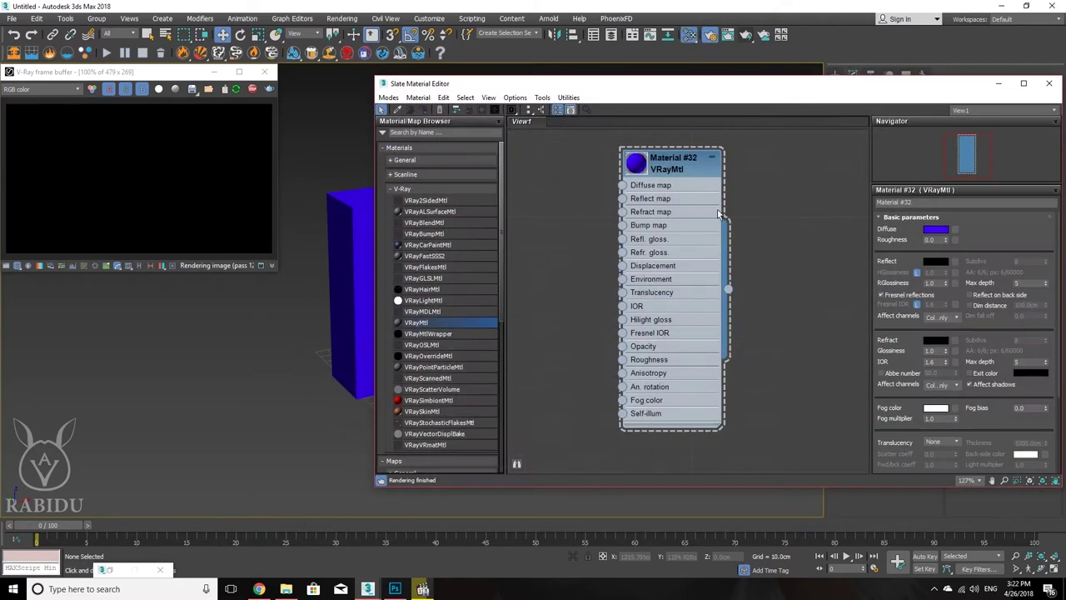
Step: Drag the VRayHDRI environment map into the Slate view as an instanced Map #7 node
left_click_drag(662, 106, 579, 273)
key("8")
left_click_drag(561, 184, 660, 411)
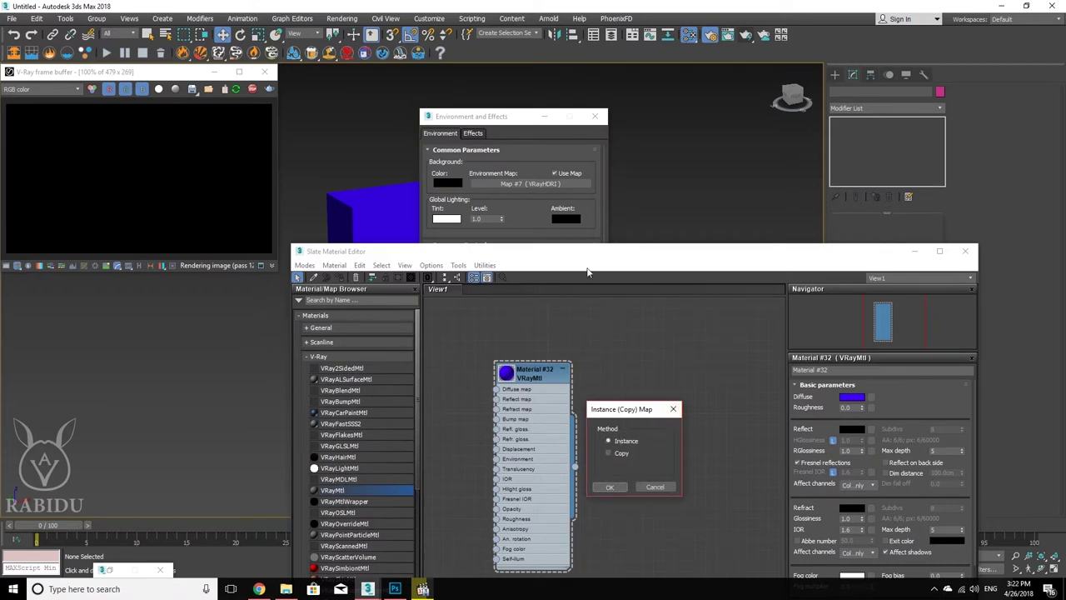
left_click(613, 487)
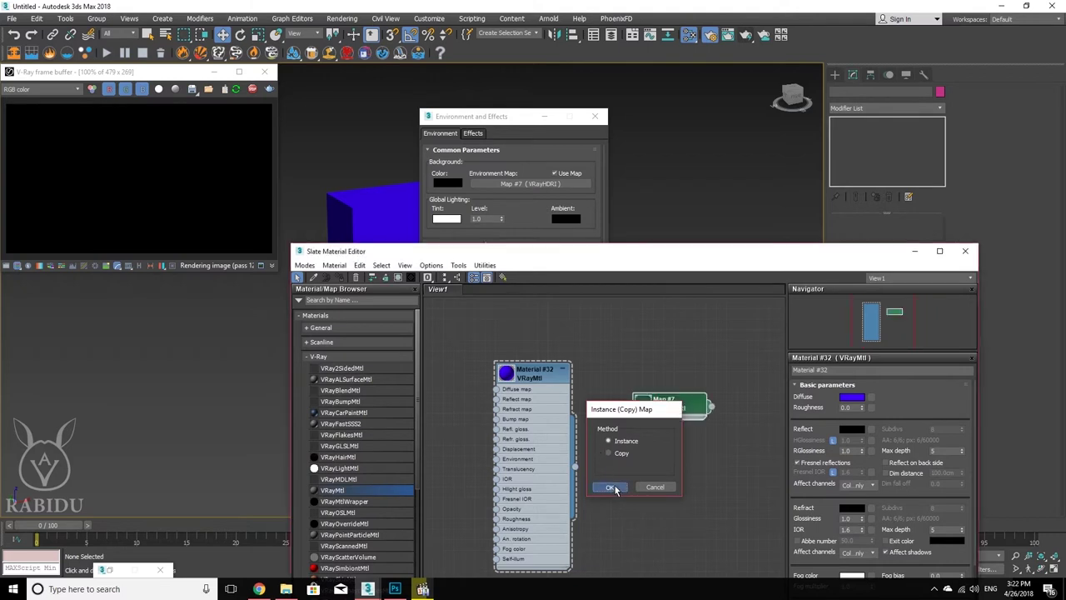
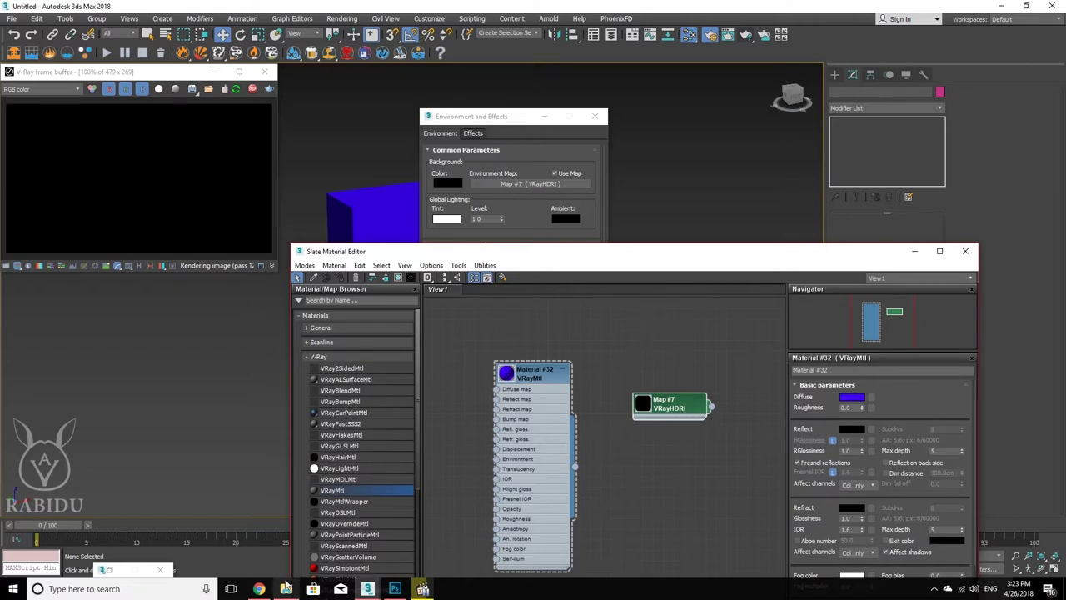
Step: In a new browser tab, go to the HDRI Haven site
left_click(259, 589)
left_click(447, 8)
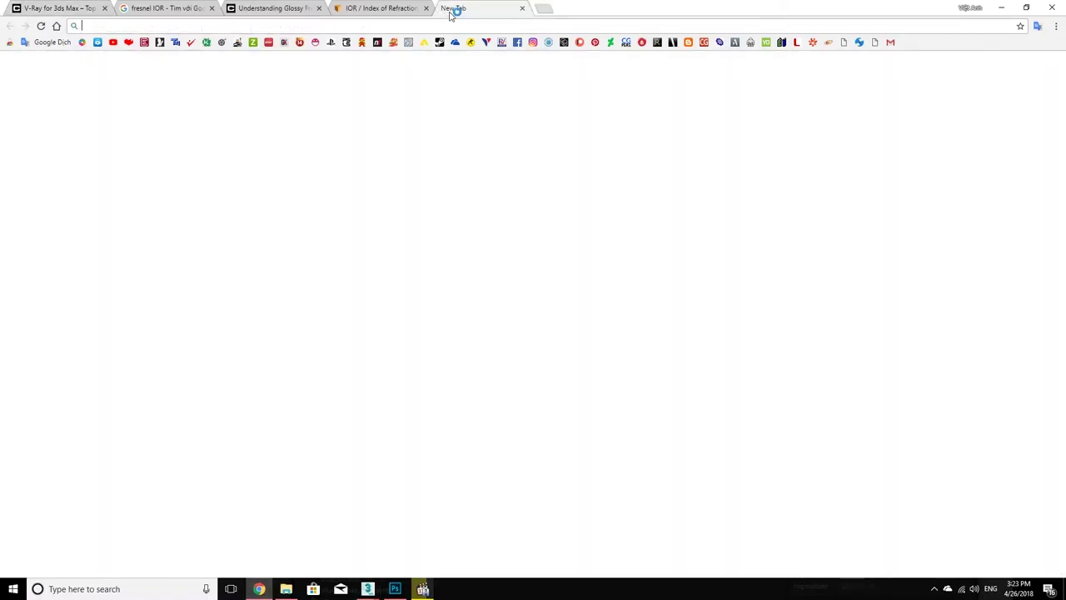
type("hdrihaven.com")
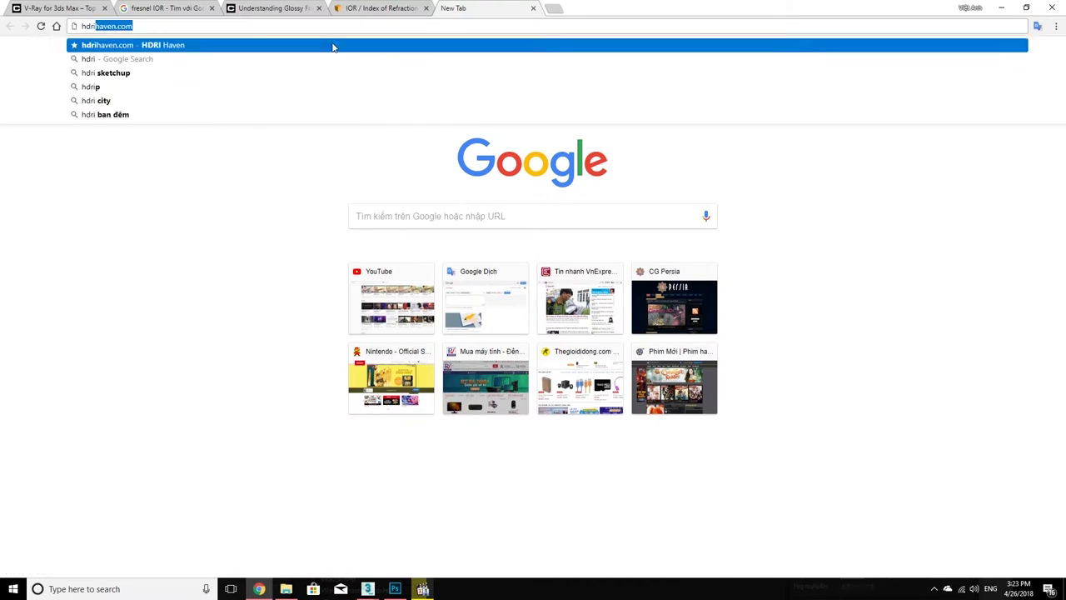
key("Return")
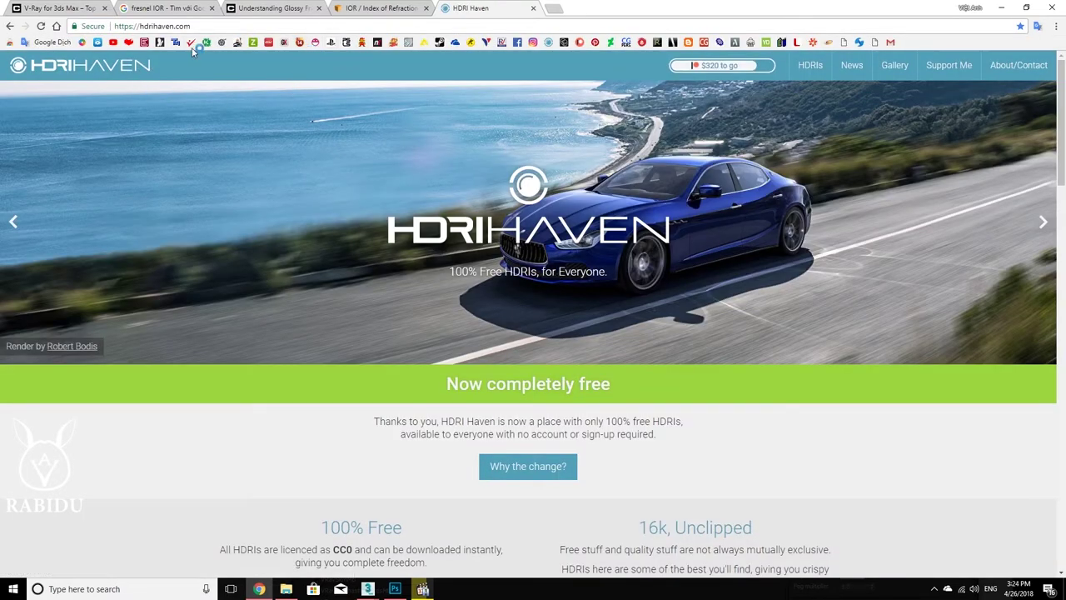
Step: Search Google for 'hdri là gì' and skim the results
left_click(267, 29)
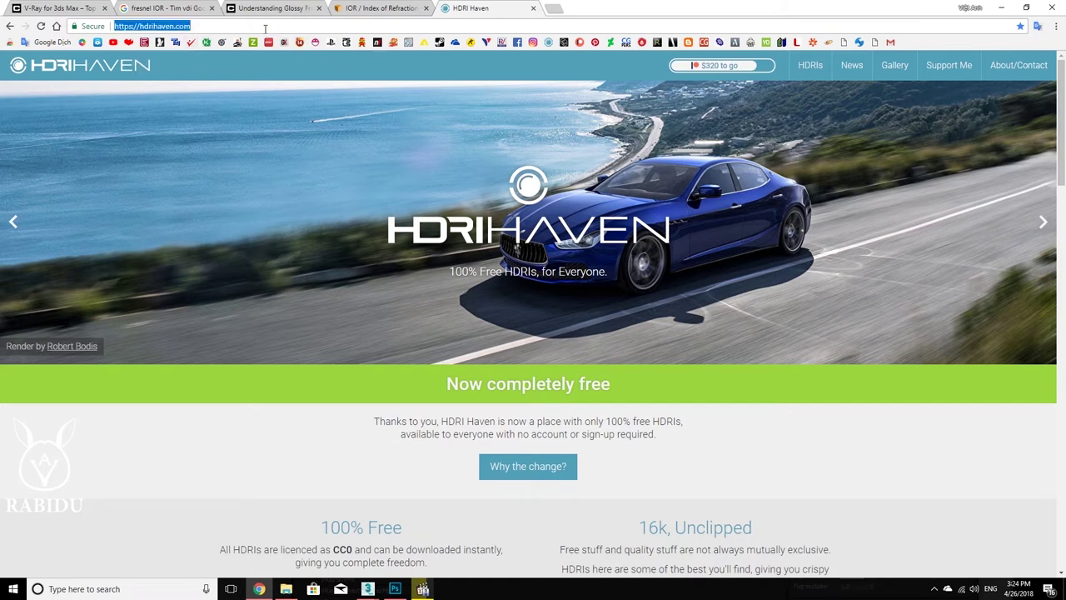
type("hdri")
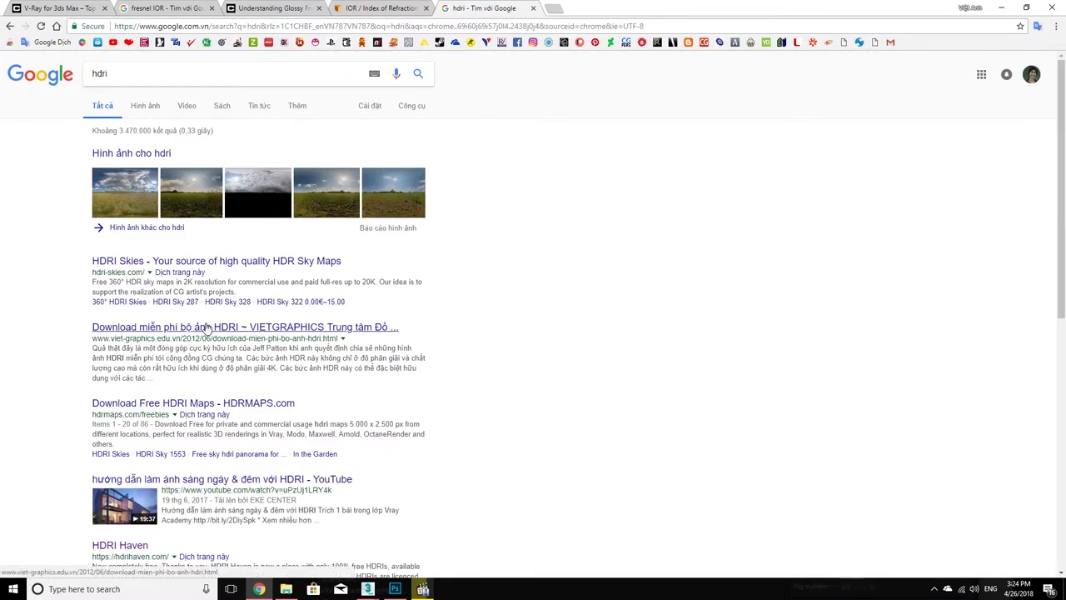
left_click(164, 77)
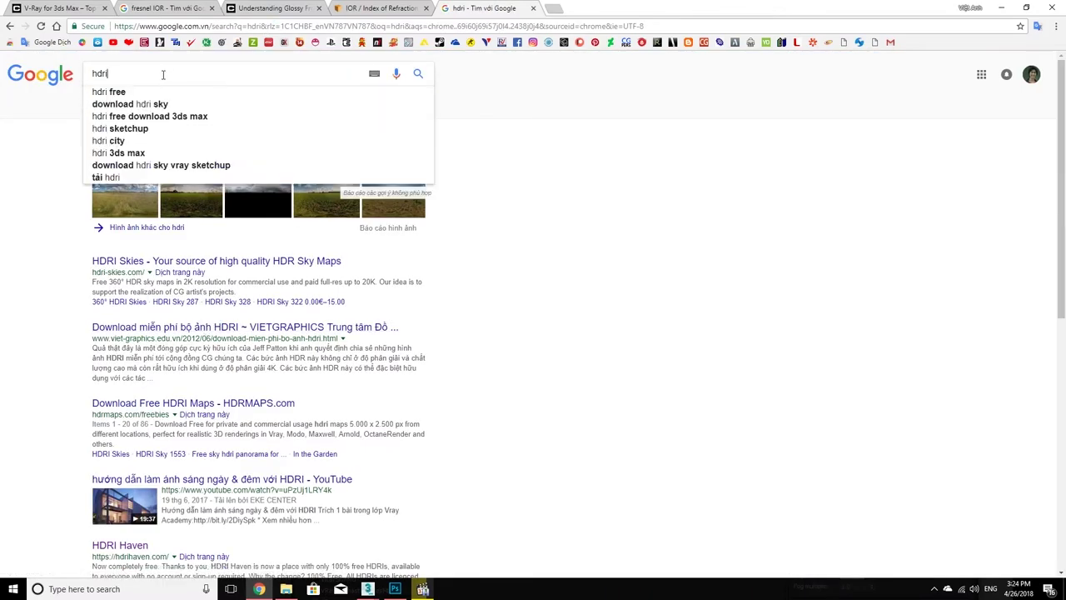
type("là gì")
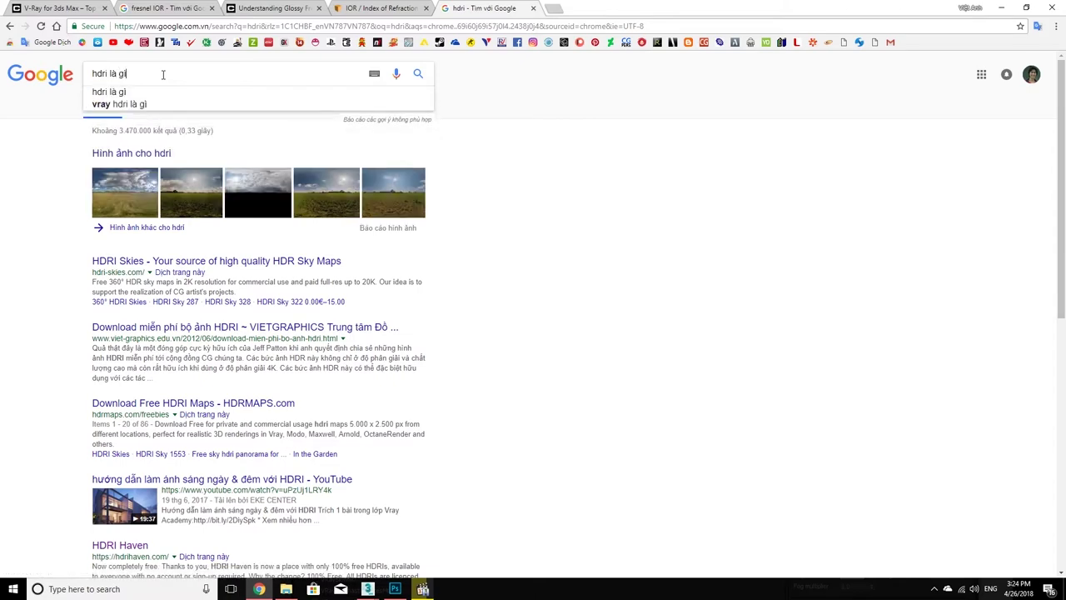
key("Return")
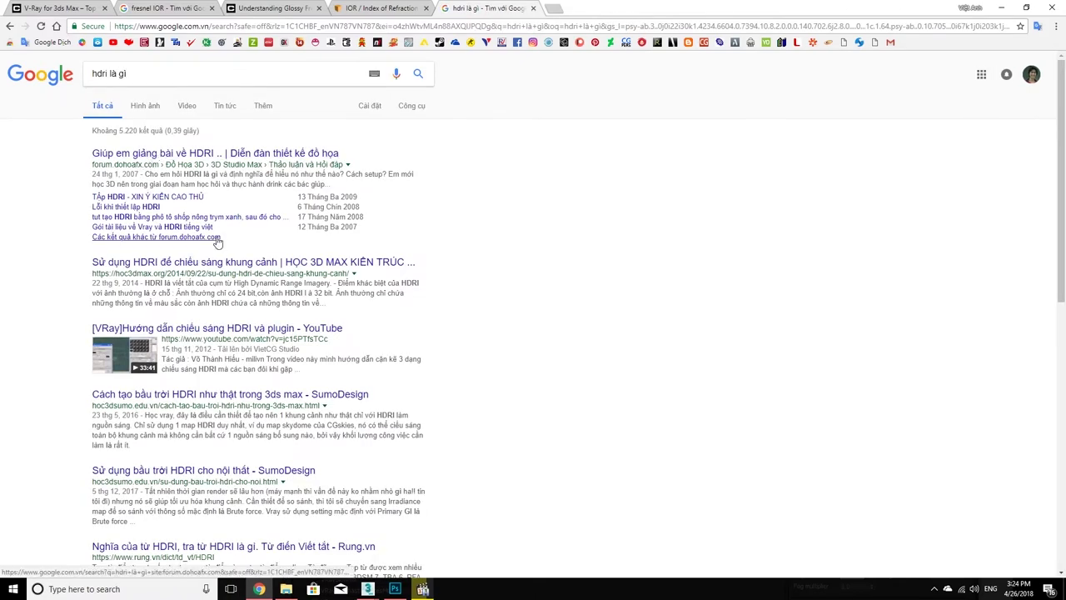
scroll(217, 250, "down", 2)
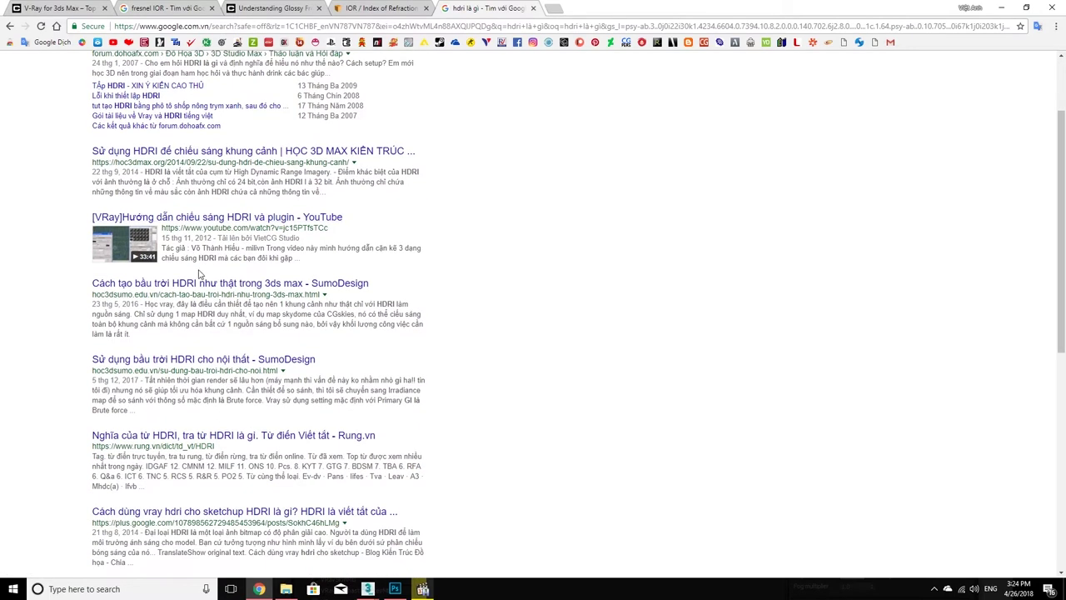
scroll(325, 304, "down", 2)
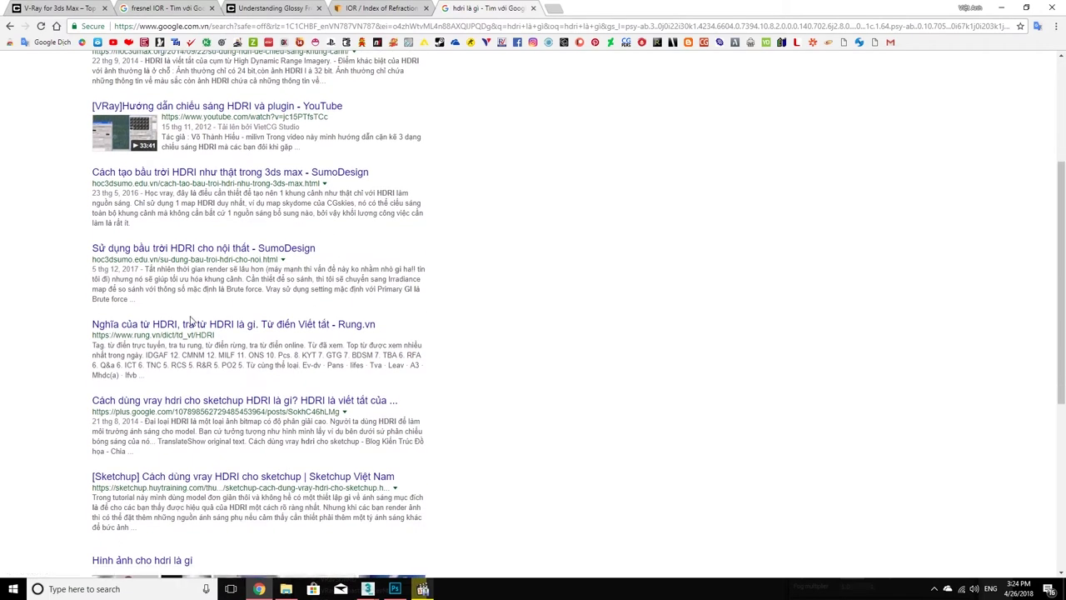
scroll(187, 323, "down", 2)
scroll(177, 324, "down", 3)
scroll(171, 327, "up", 9)
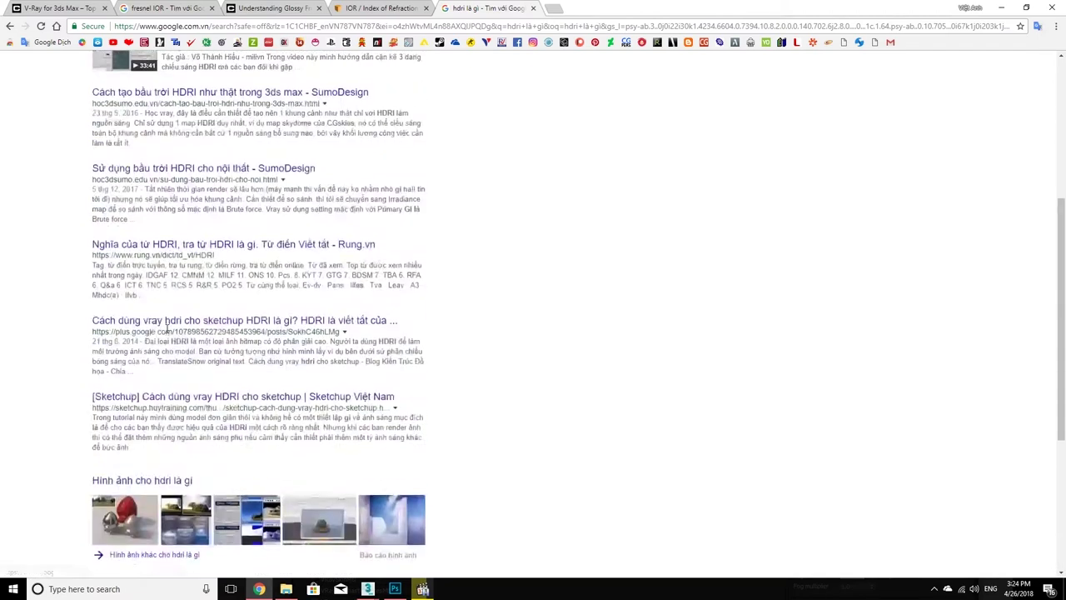
scroll(166, 327, "up", 1)
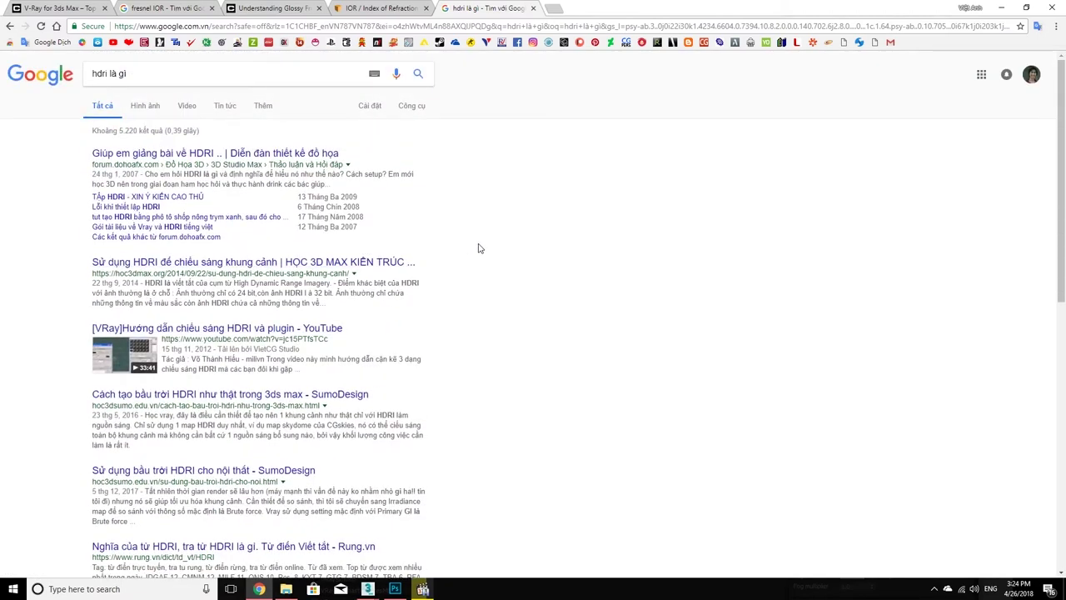
left_click(1001, 7)
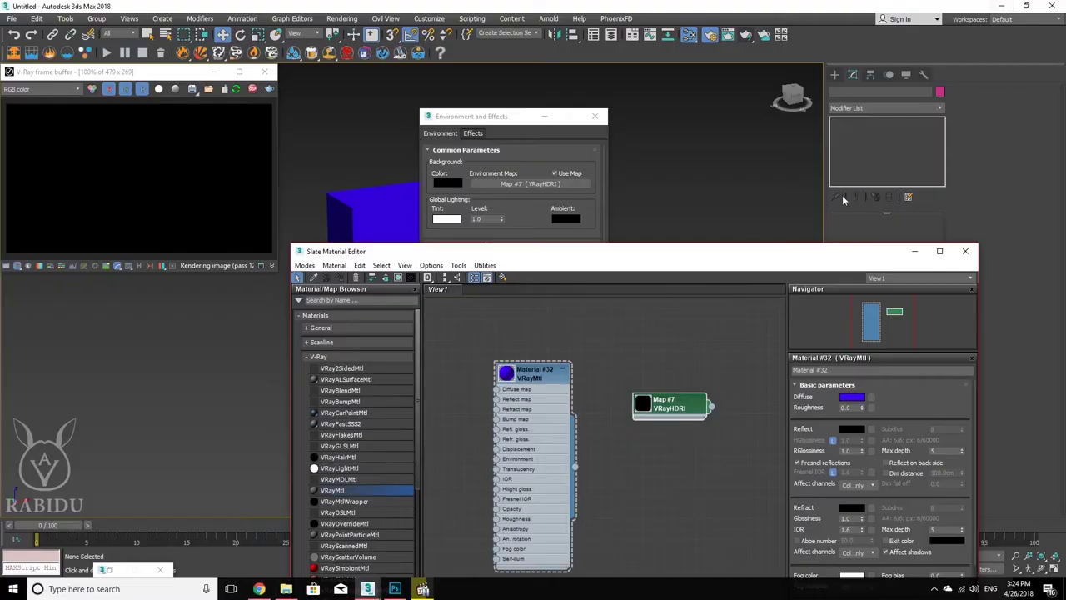
Step: Minimize the Slate Material Editor and close the Environment and Effects window
left_click(914, 250)
left_click(836, 75)
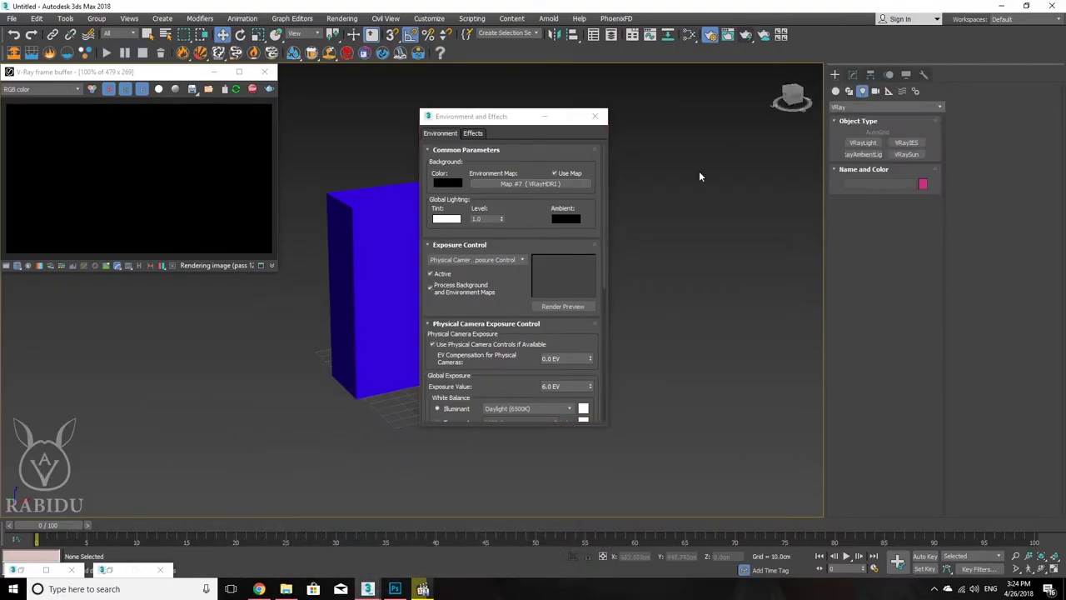
left_click(598, 117)
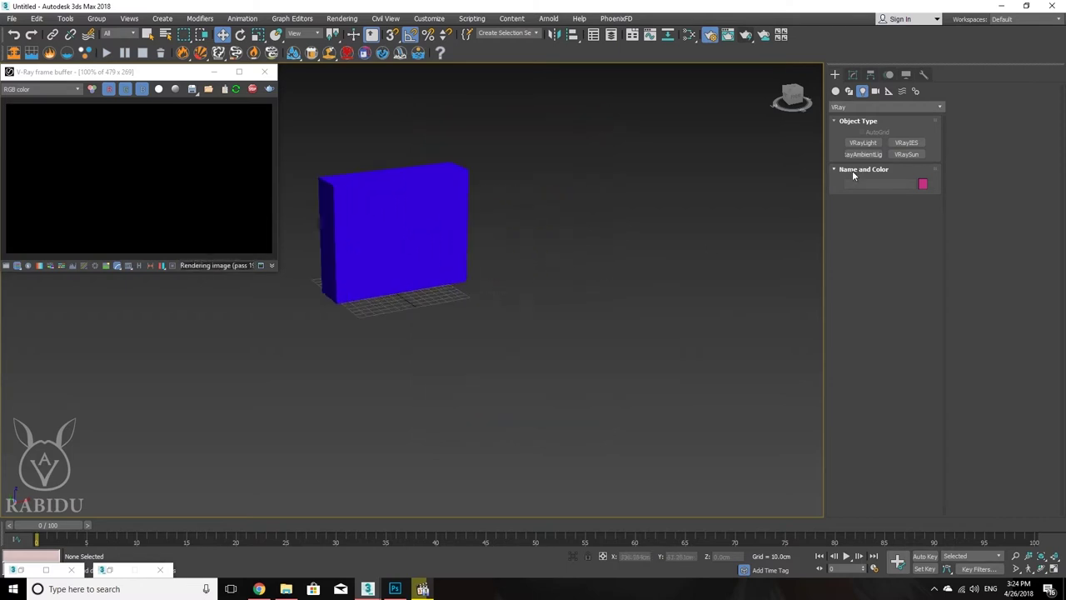
Step: Draw a Standard Primitives sphere to the right of the box
left_click(836, 92)
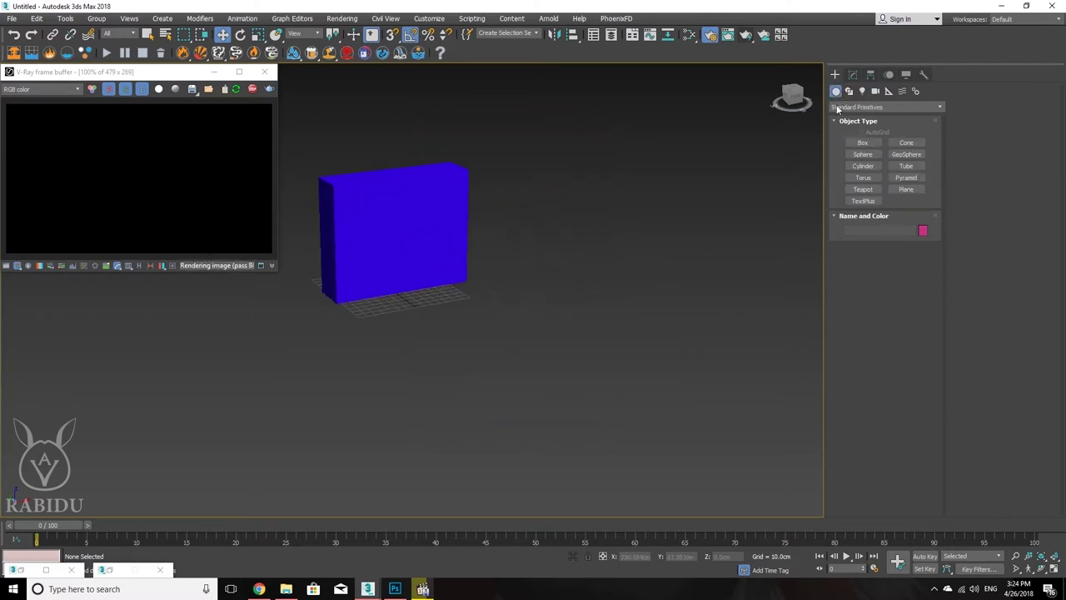
left_click(867, 166)
left_click(863, 154)
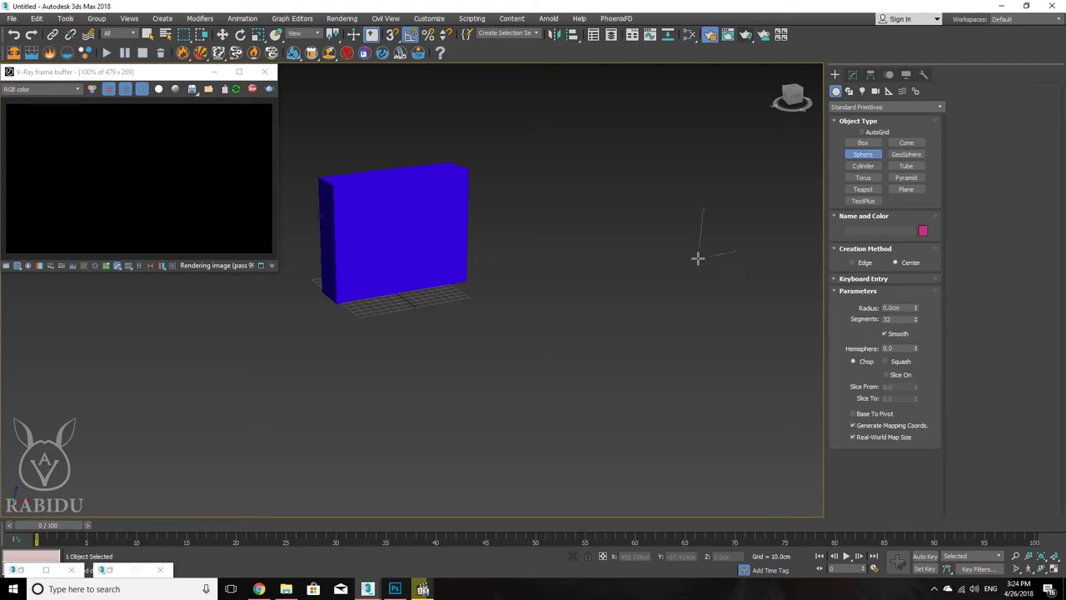
left_click_drag(698, 251, 728, 224)
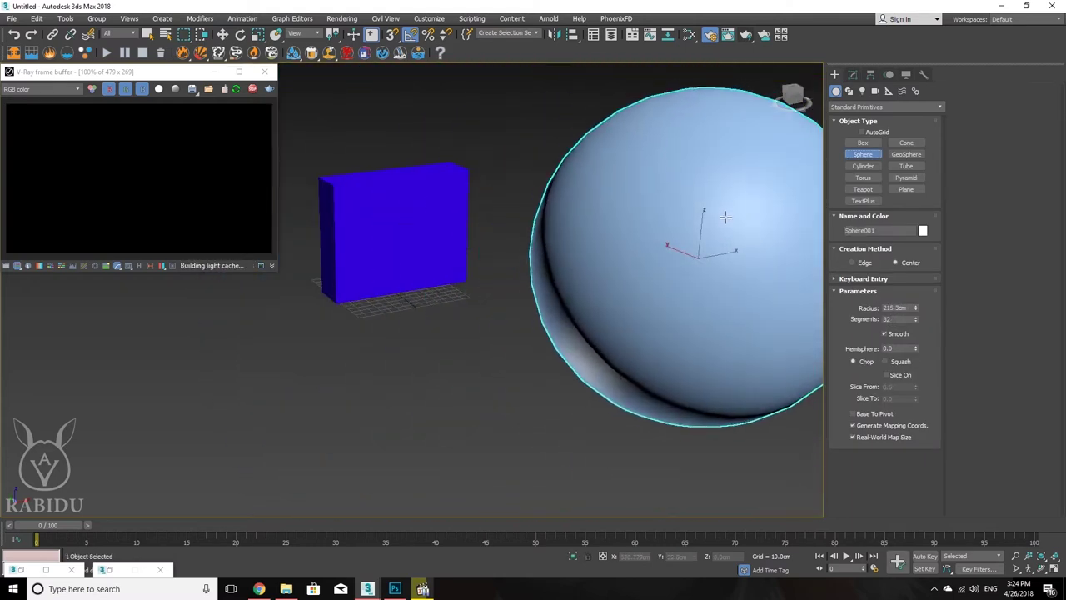
scroll(630, 246, "up", 3)
scroll(631, 245, "up", 4)
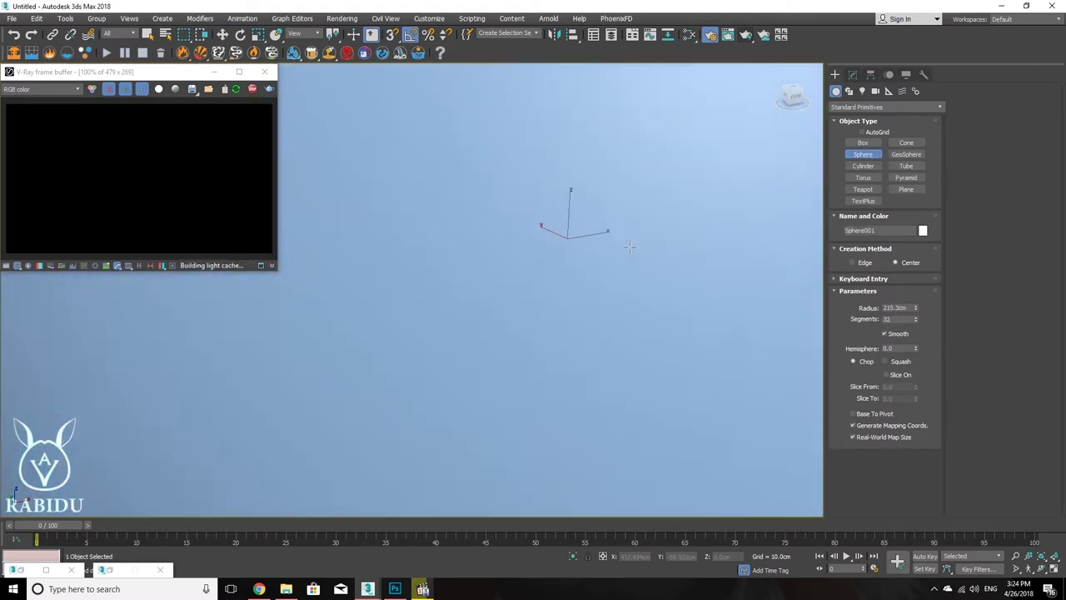
scroll(631, 246, "down", 6)
scroll(633, 246, "up", 5)
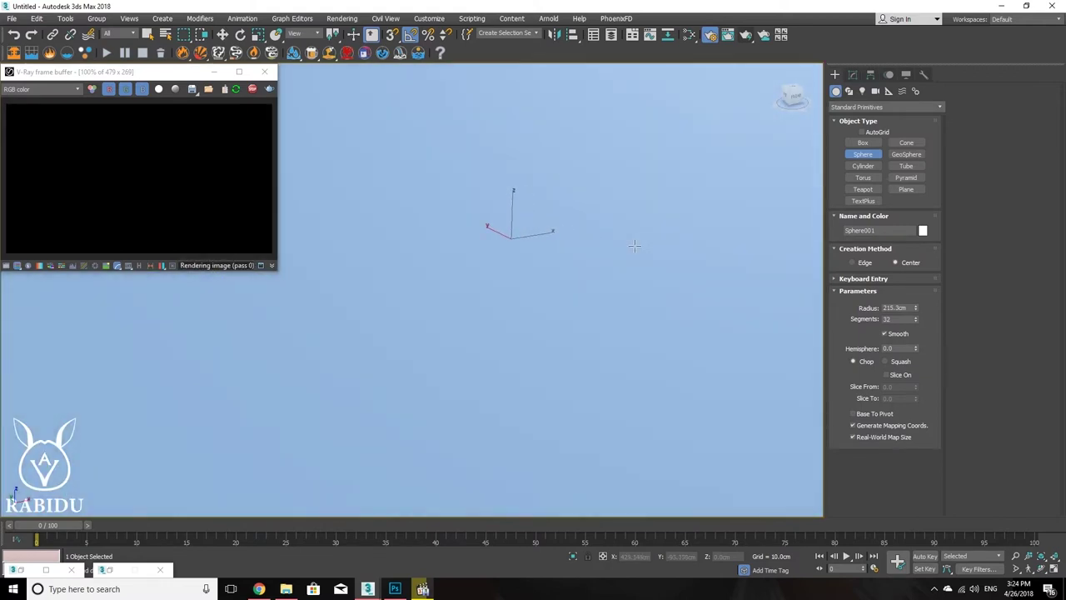
scroll(635, 245, "down", 5)
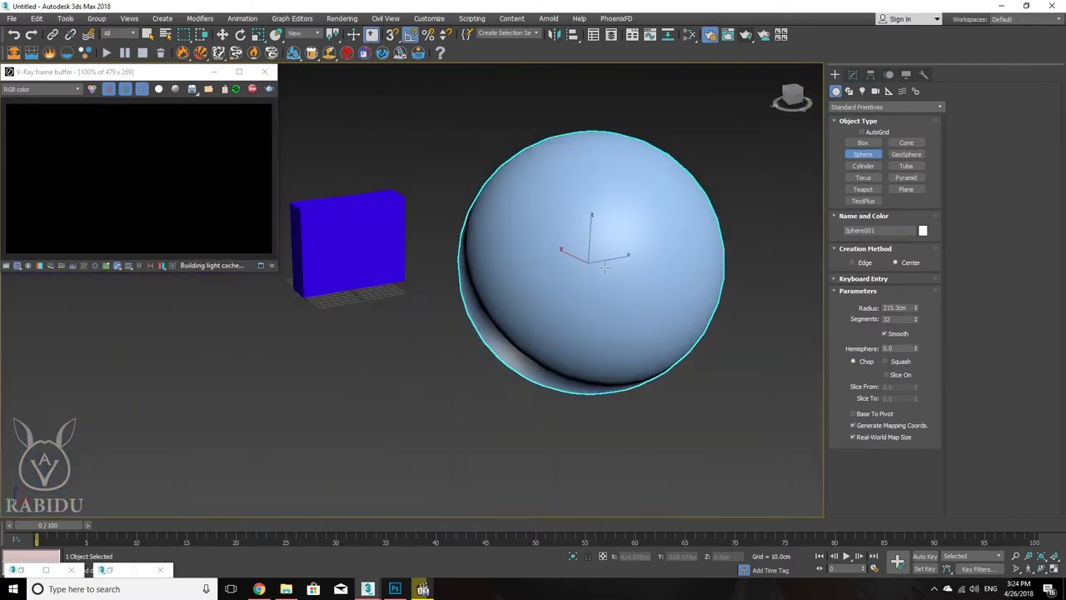
mouse_move(604, 266)
middle_mouse_down("alt")
mouse_move(606, 243)
mouse_move(607, 261)
middle_mouse_up("alt")
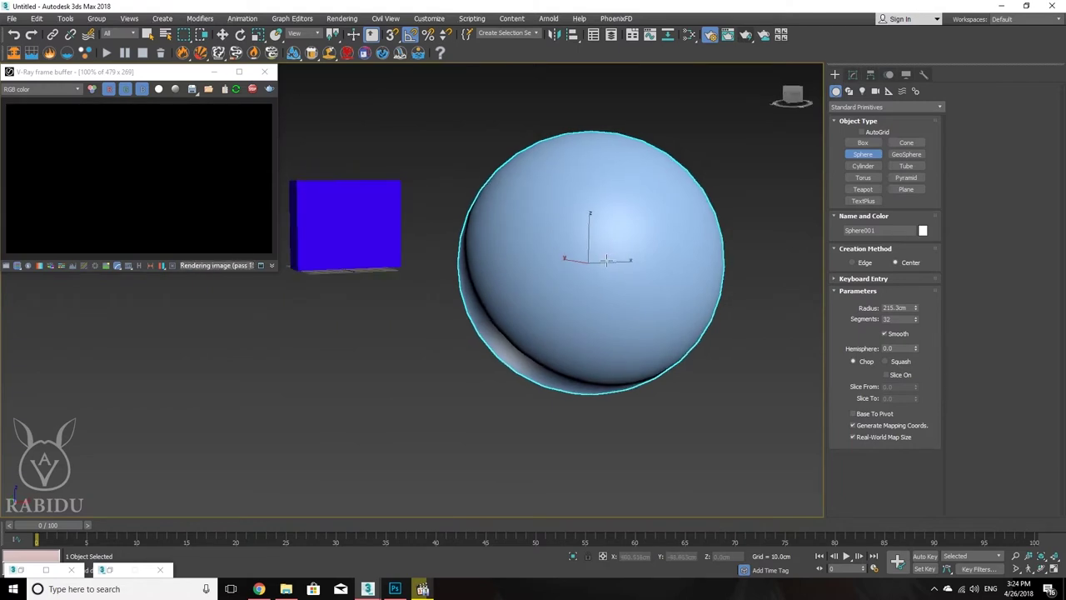
scroll(749, 171, "up", 5)
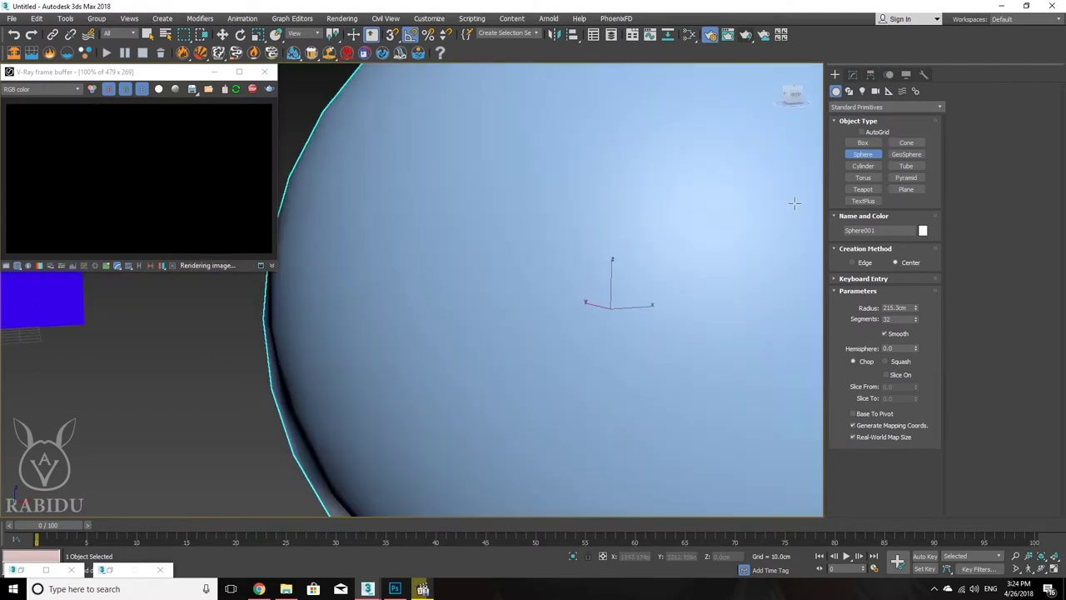
Step: Turn on edged faces and enlarge the sphere's radius to about 7725 cm, enclosing the box
key("F4")
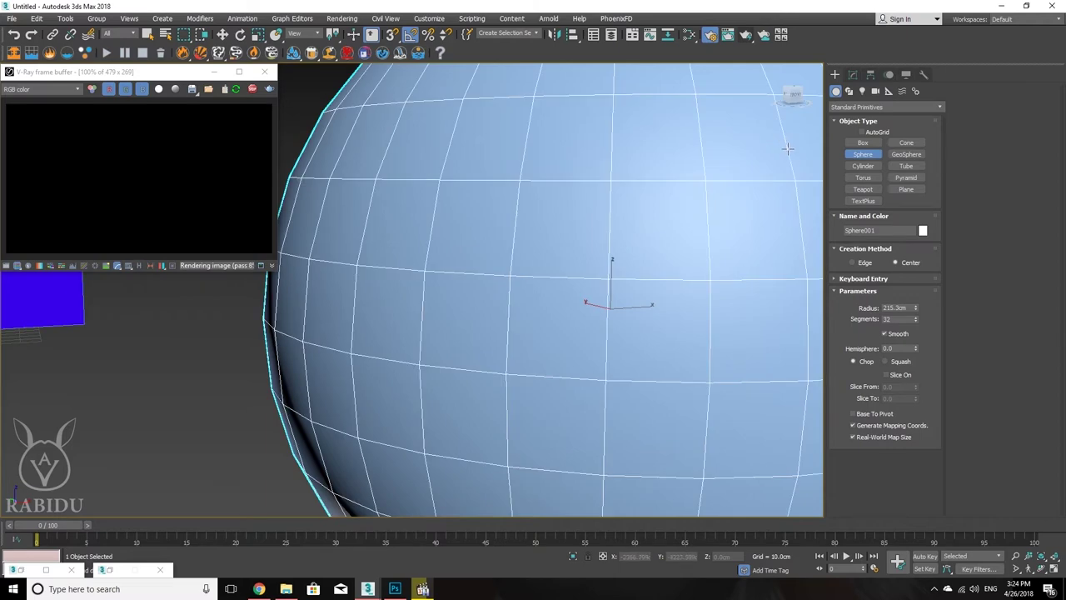
scroll(666, 267, "up", 3)
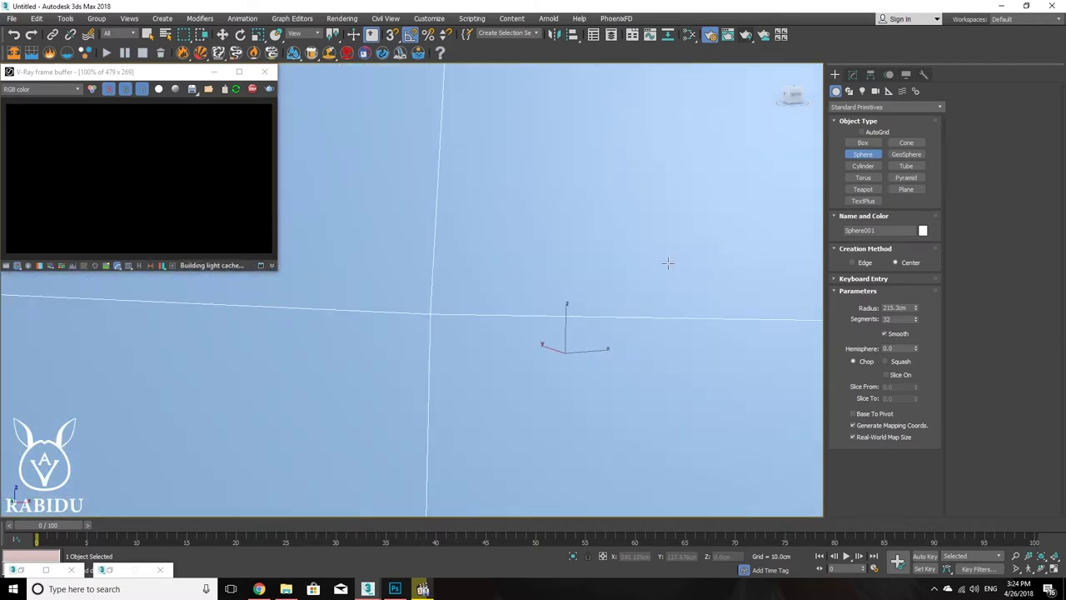
scroll(664, 266, "down", 3)
middle_click_drag(664, 267, 618, 261)
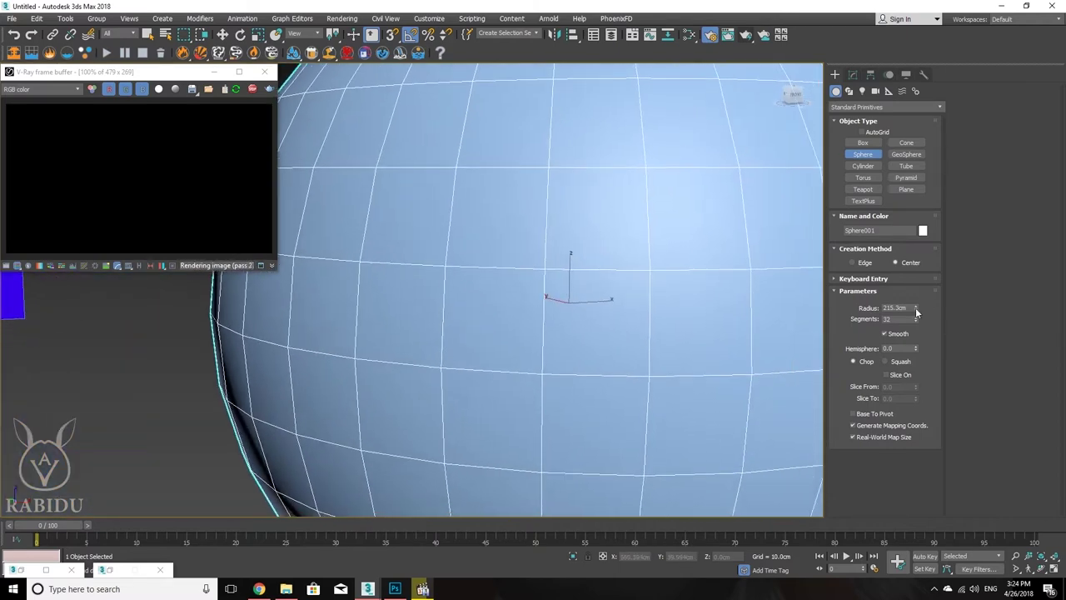
left_click_drag(916, 307, 612, 315)
middle_click_drag(613, 305, 664, 308)
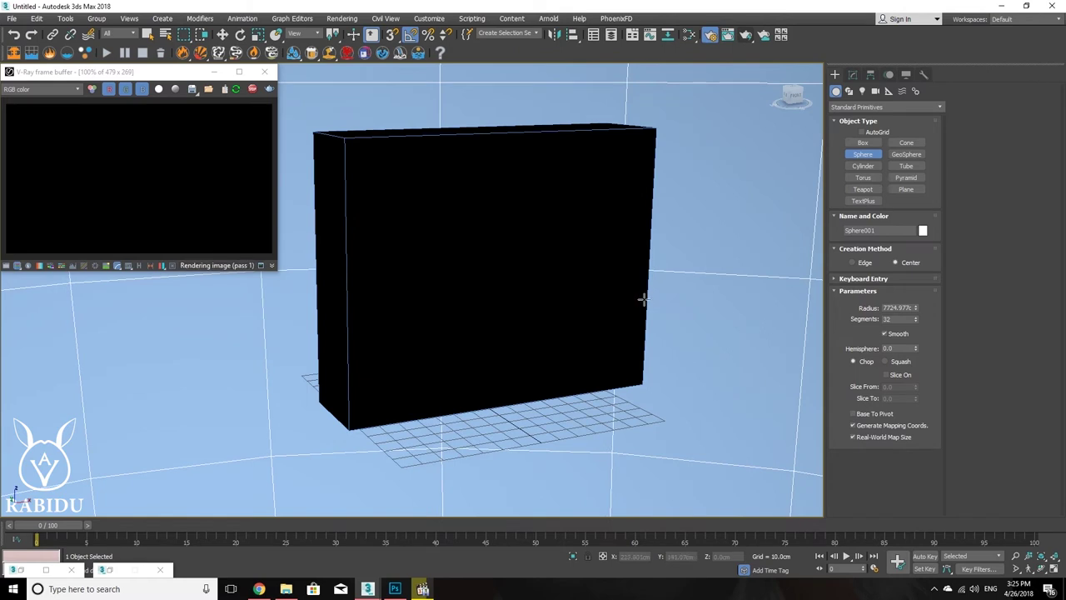
scroll(682, 280, "up", 3)
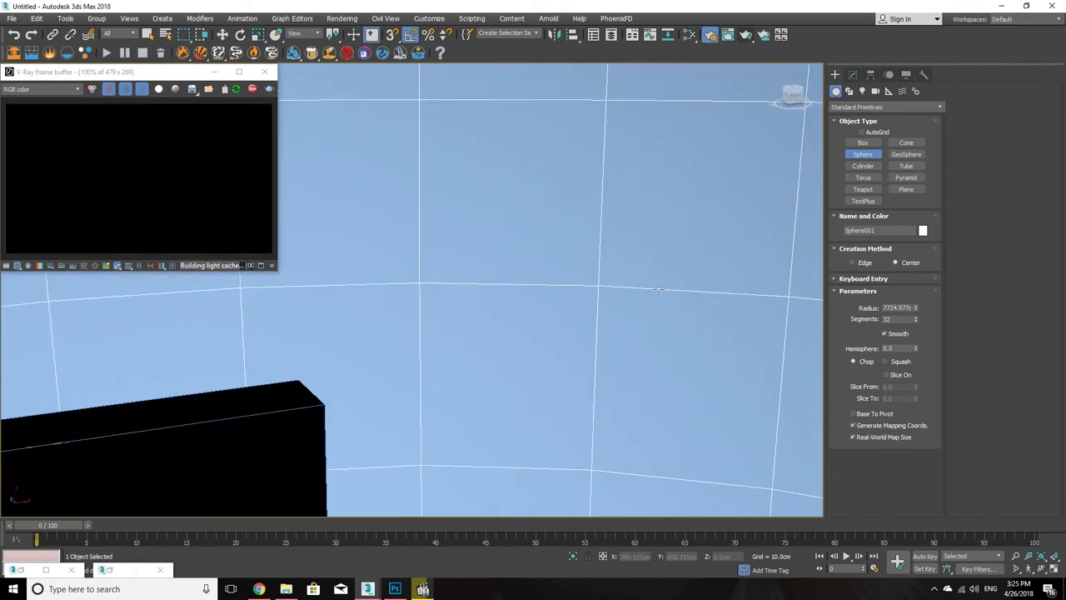
middle_click_drag(641, 285, 645, 272, "alt")
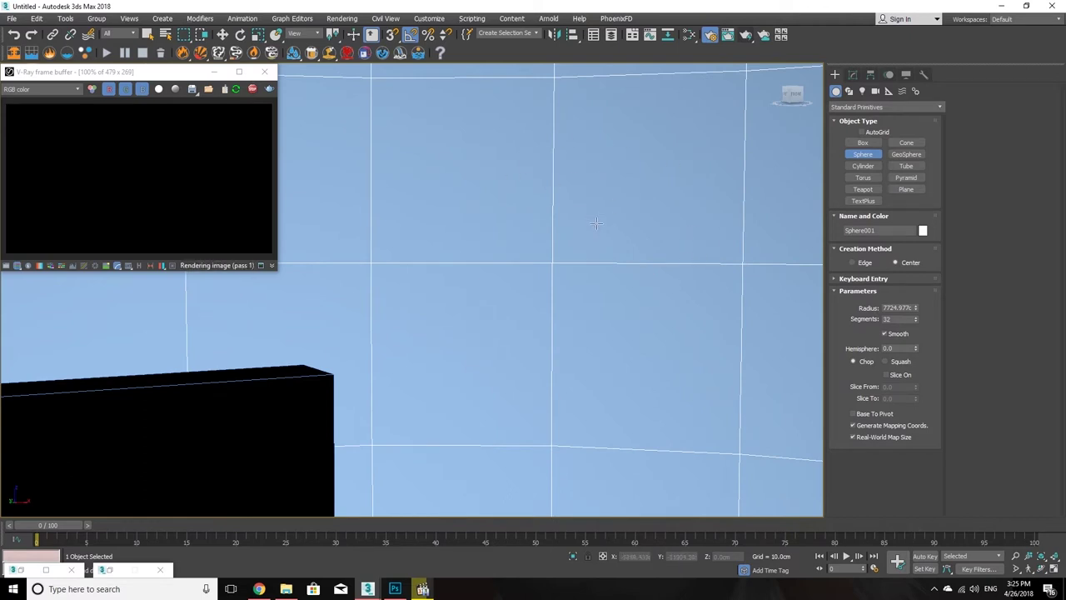
left_click(424, 589)
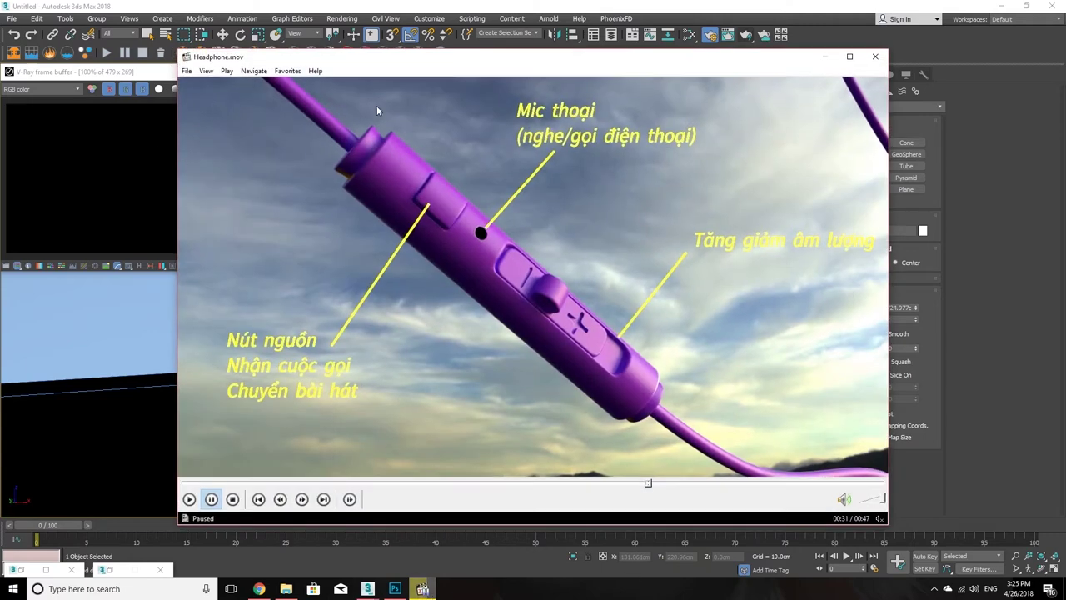
Step: Resume playback of the Headphone.mov tutorial clip
left_click(598, 382)
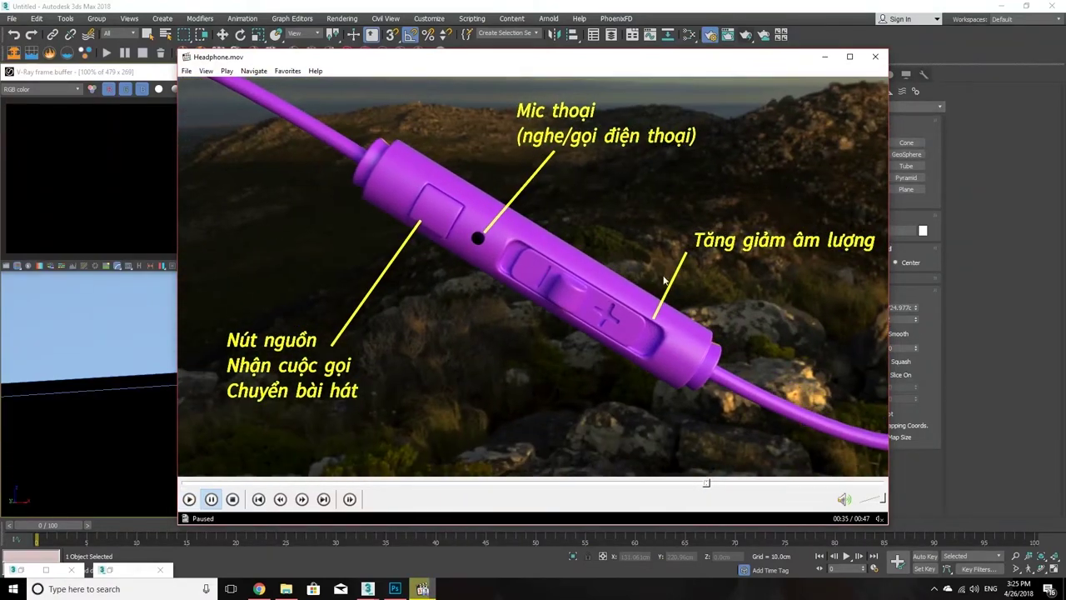
left_click(259, 589)
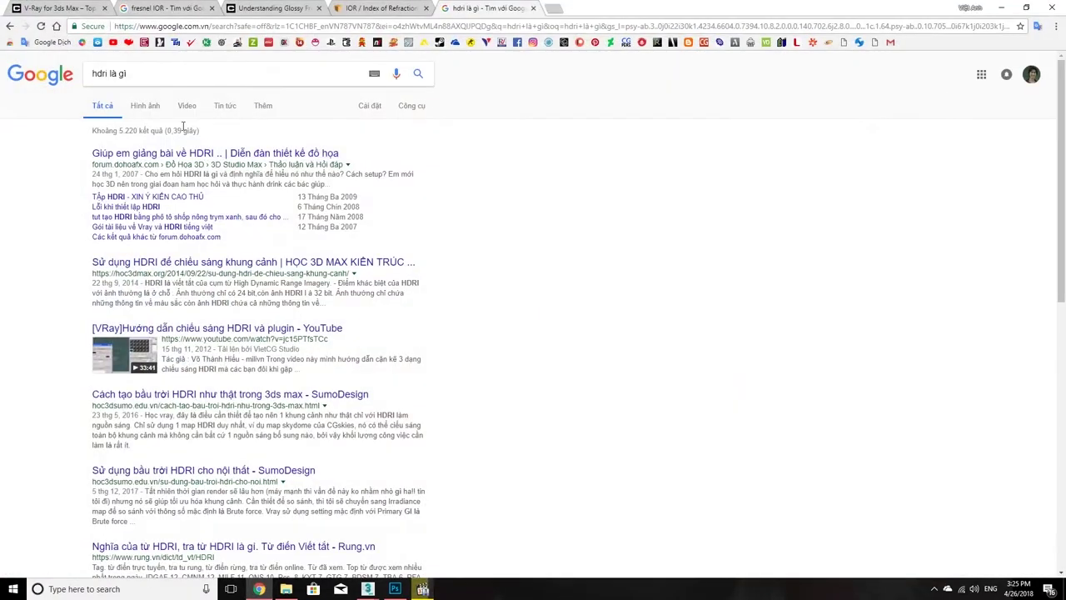
Step: Run a Google Images search for 'hdri' and preview the cherry-blossom waterfront panorama
left_click(145, 105)
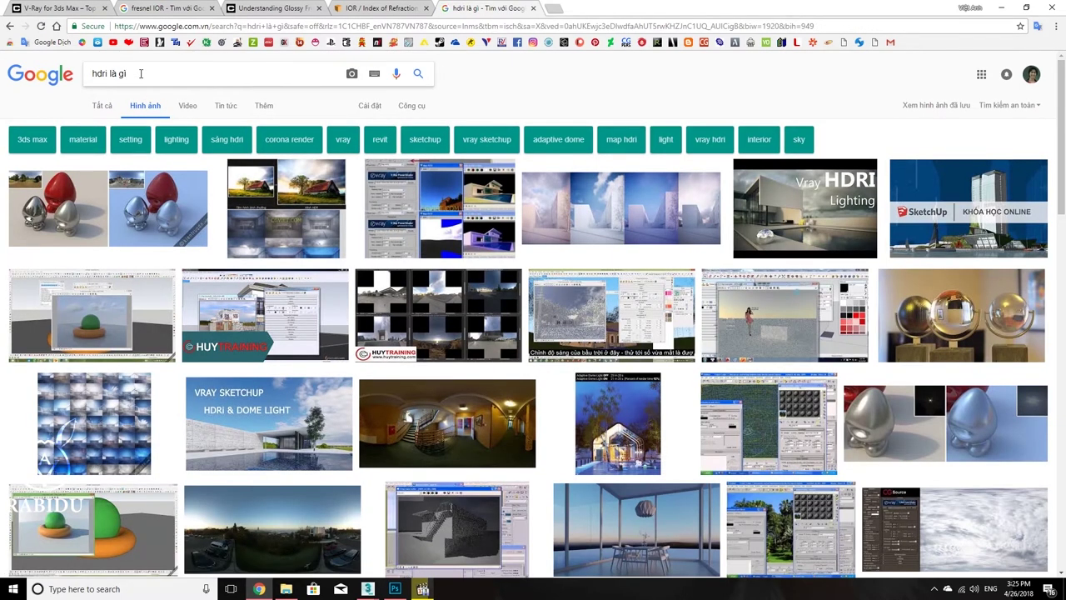
key("BackSpace")
key("BackSpace")
key("BackSpace")
key("BackSpace")
key("BackSpace")
key("BackSpace")
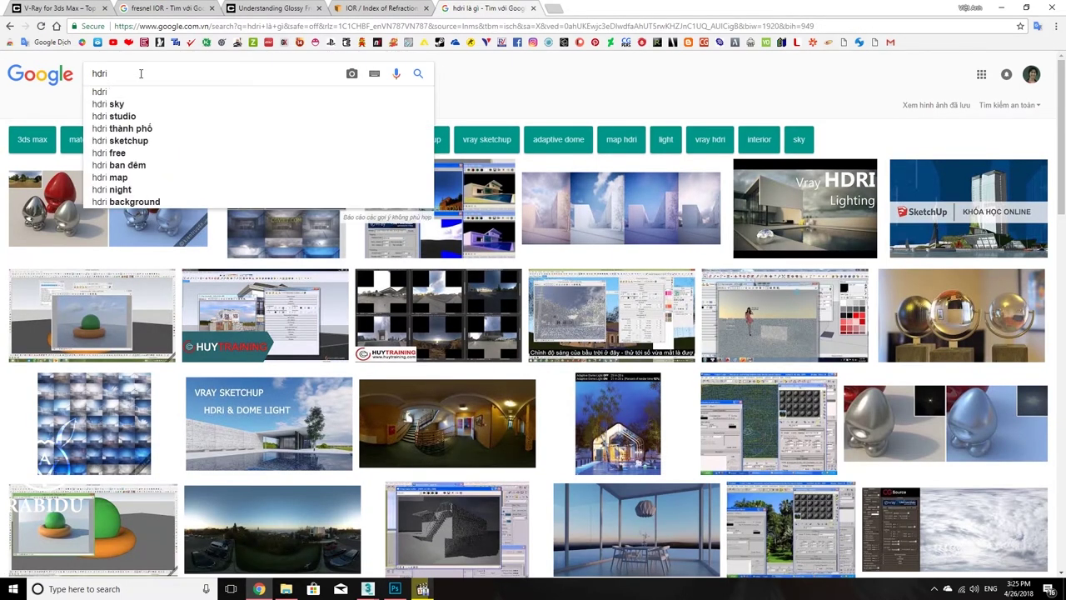
key("Return")
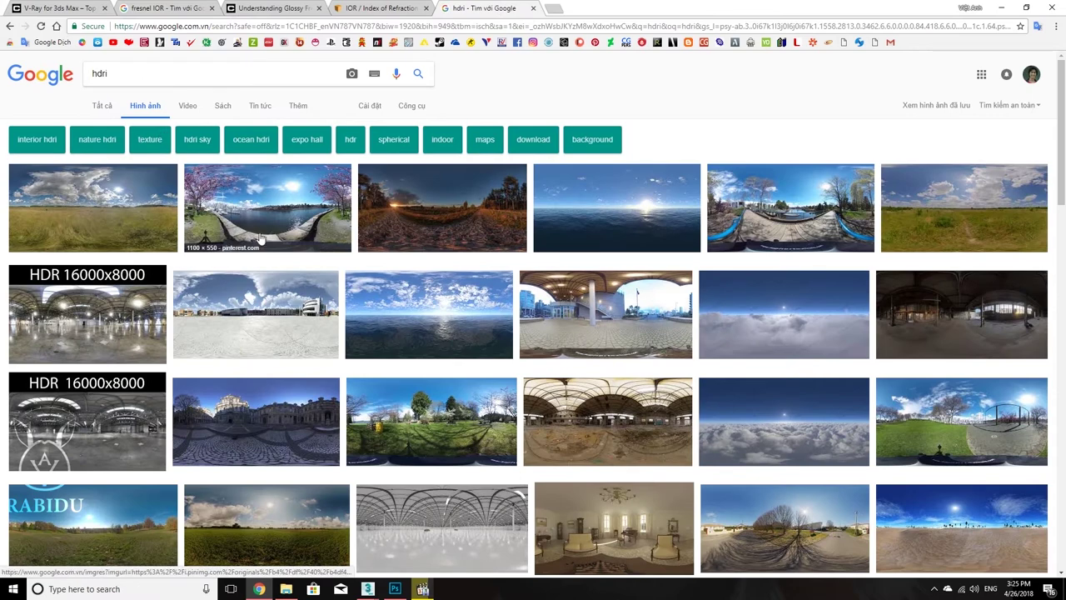
left_click(286, 221)
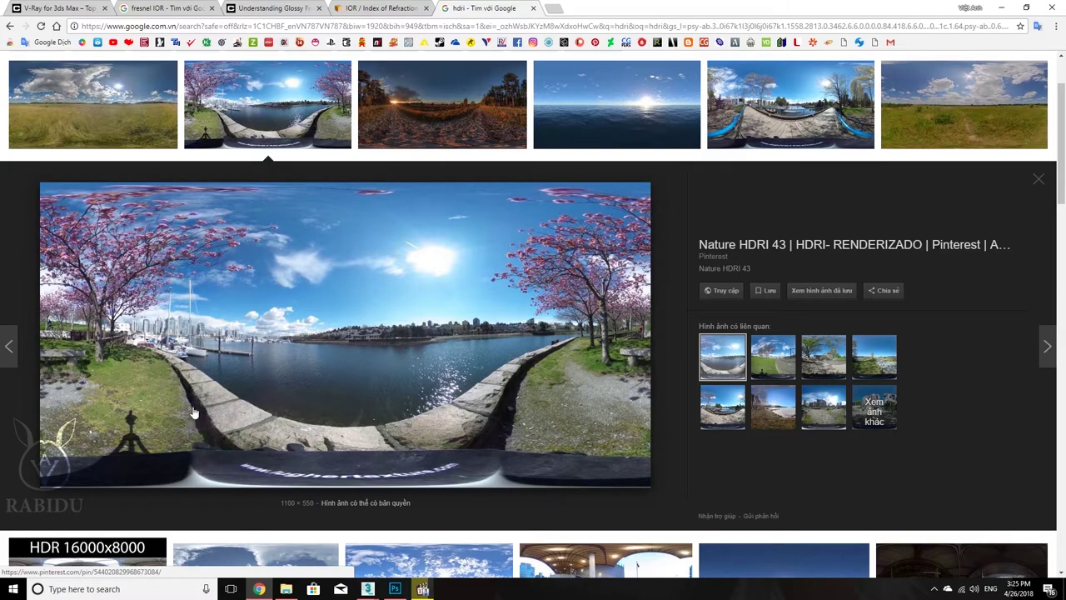
left_click(423, 589)
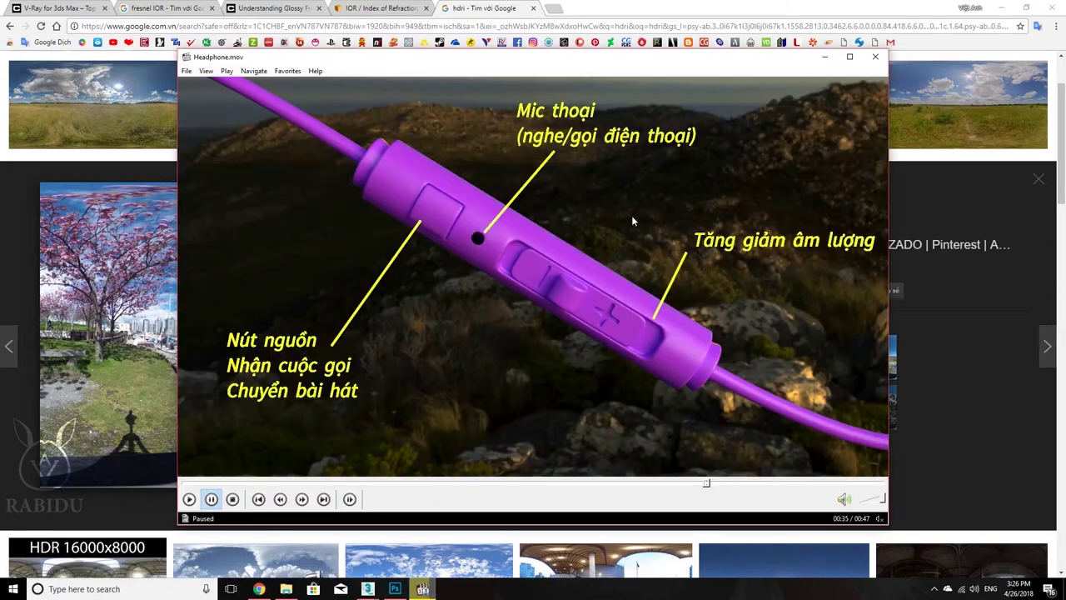
Step: Play the headphone clip to the jack scene, pause at 00:40, and minimize the player
left_click(655, 206)
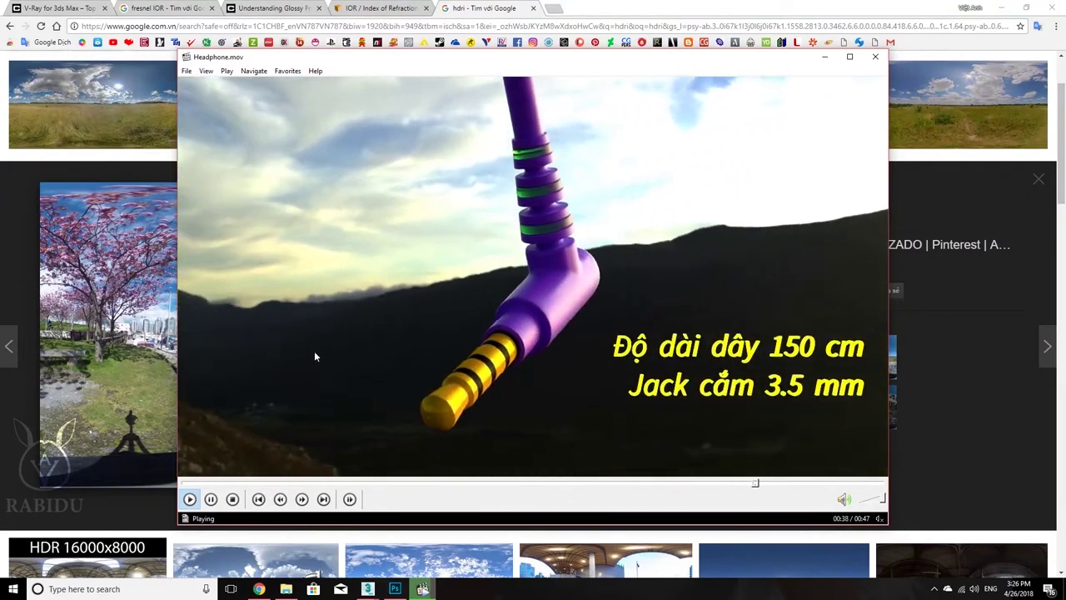
left_click(365, 261)
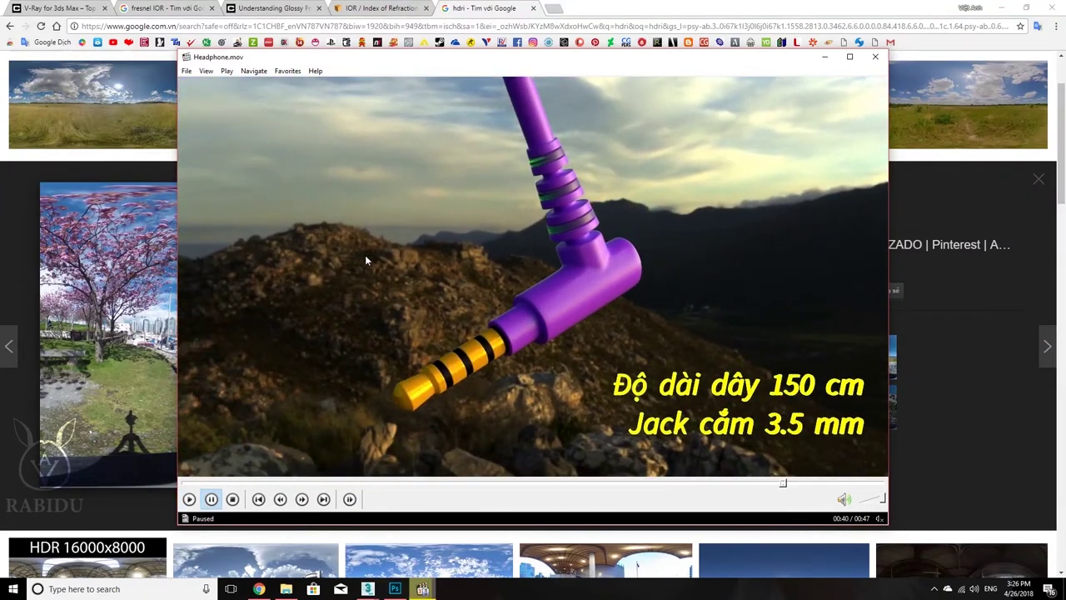
left_click(825, 57)
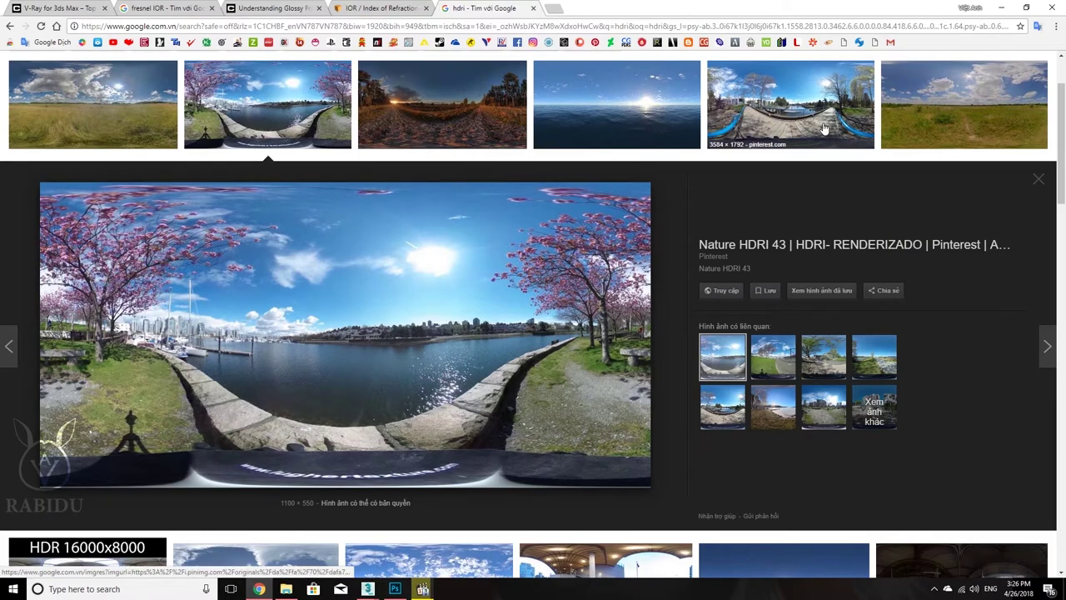
Step: Preview the Evermotion HDRI 1 H1 sunset field panorama in Google Images
left_click(372, 106)
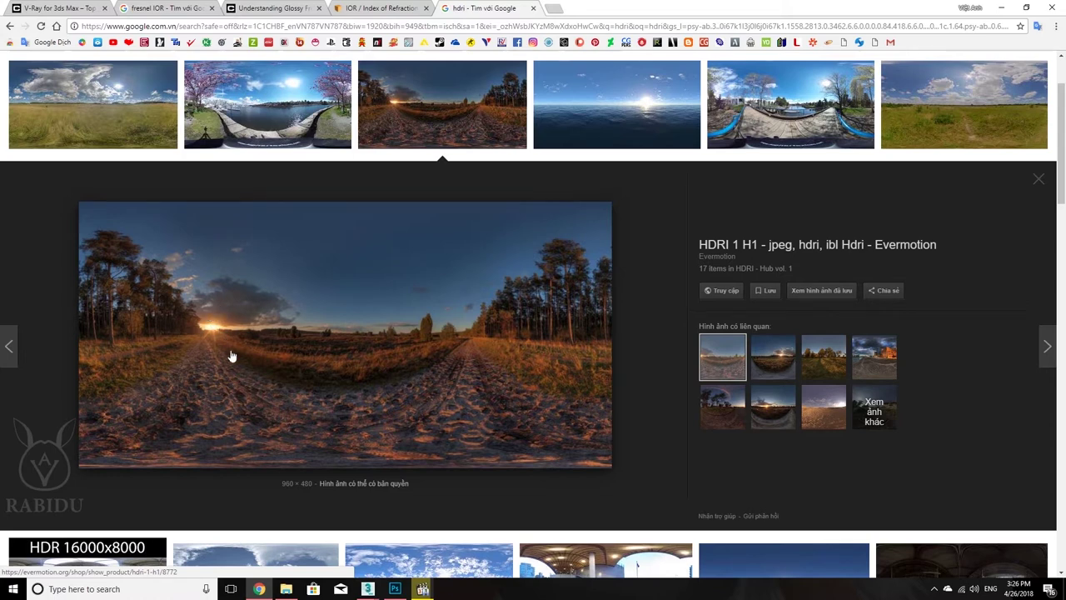
left_click(289, 590)
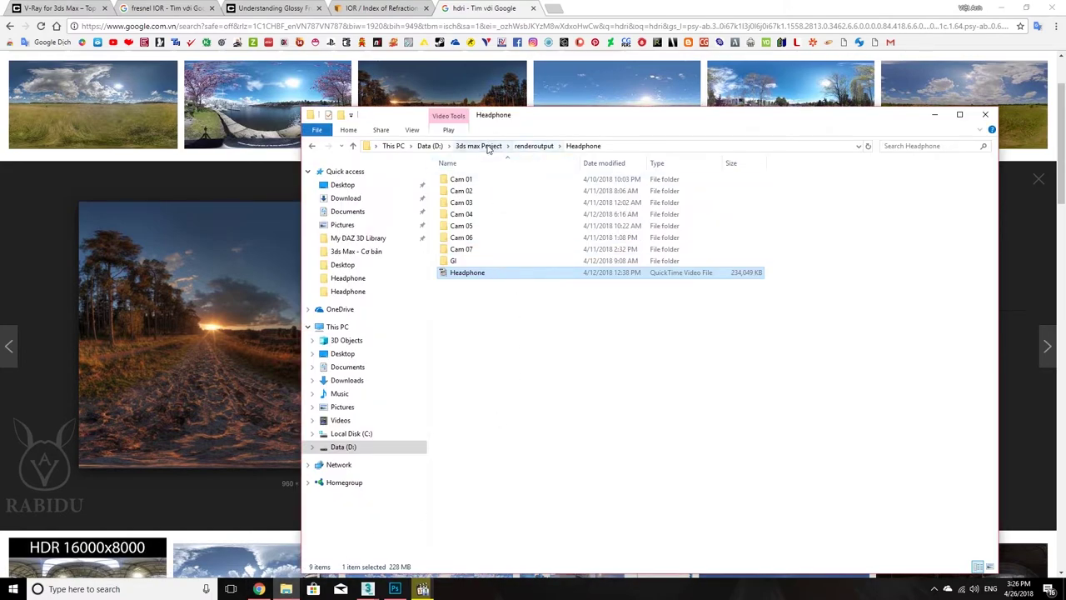
Step: Browse to the project's sceneassets > images > HDRI folder and check cape_hill_4k's properties (23.8 MB)
left_click(488, 147)
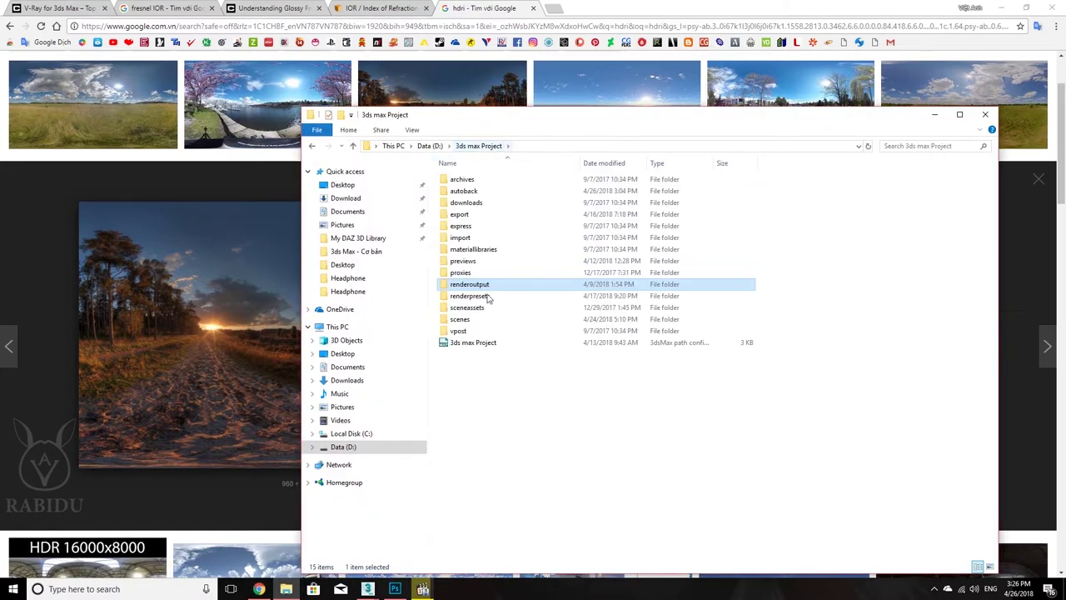
double_click(467, 308)
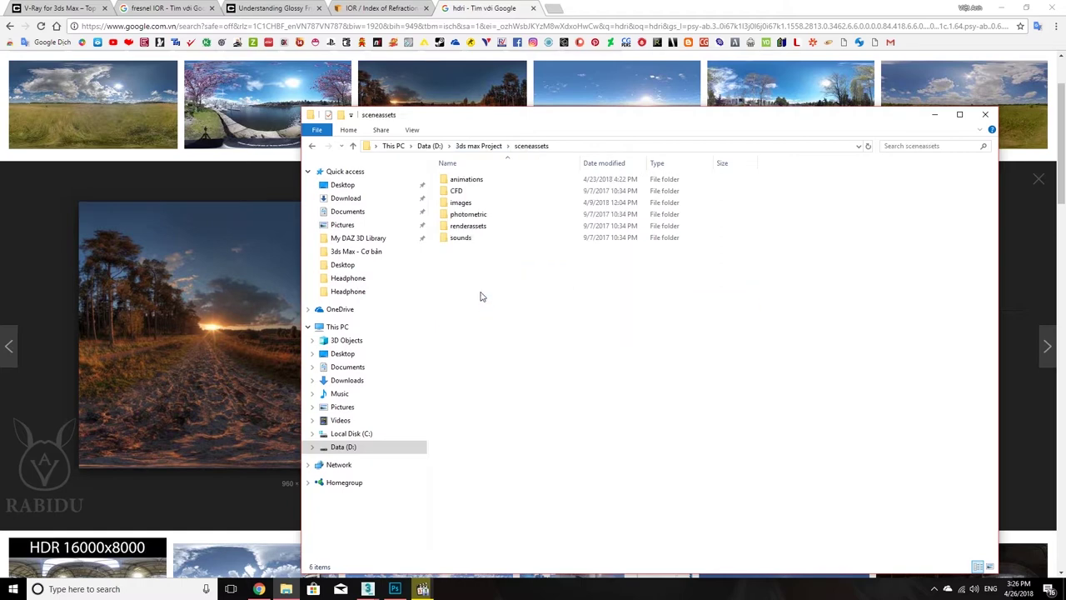
double_click(471, 204)
double_click(480, 180)
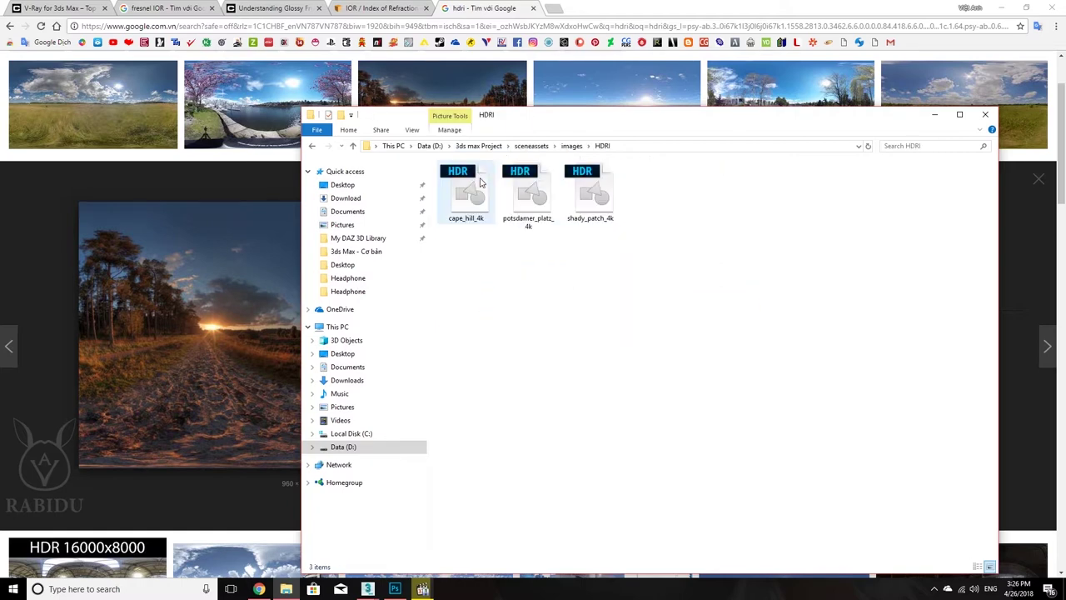
left_click(479, 202)
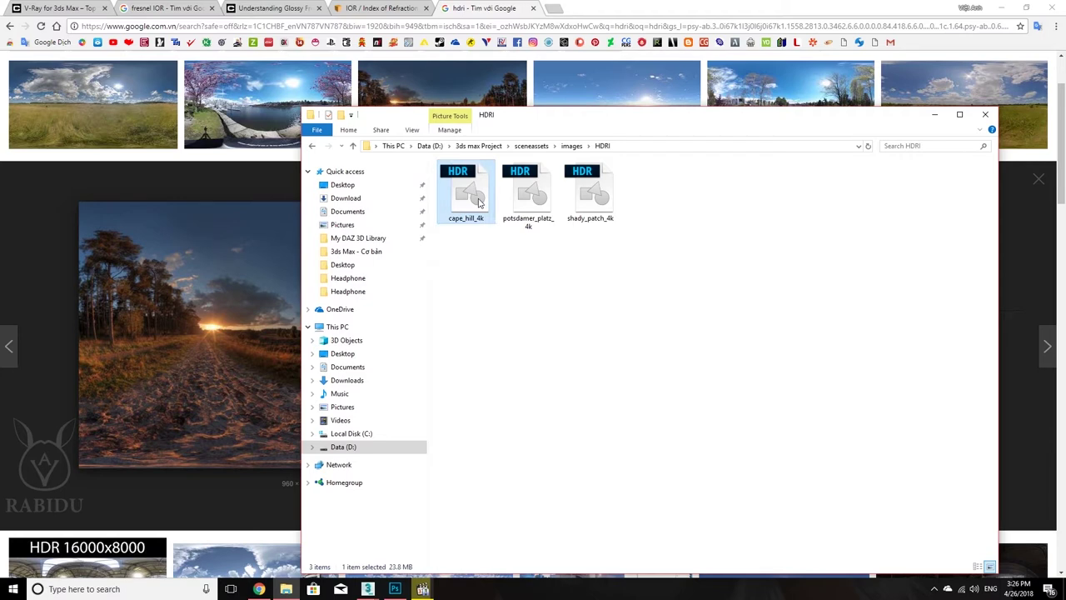
right_click(479, 202)
left_click(583, 480)
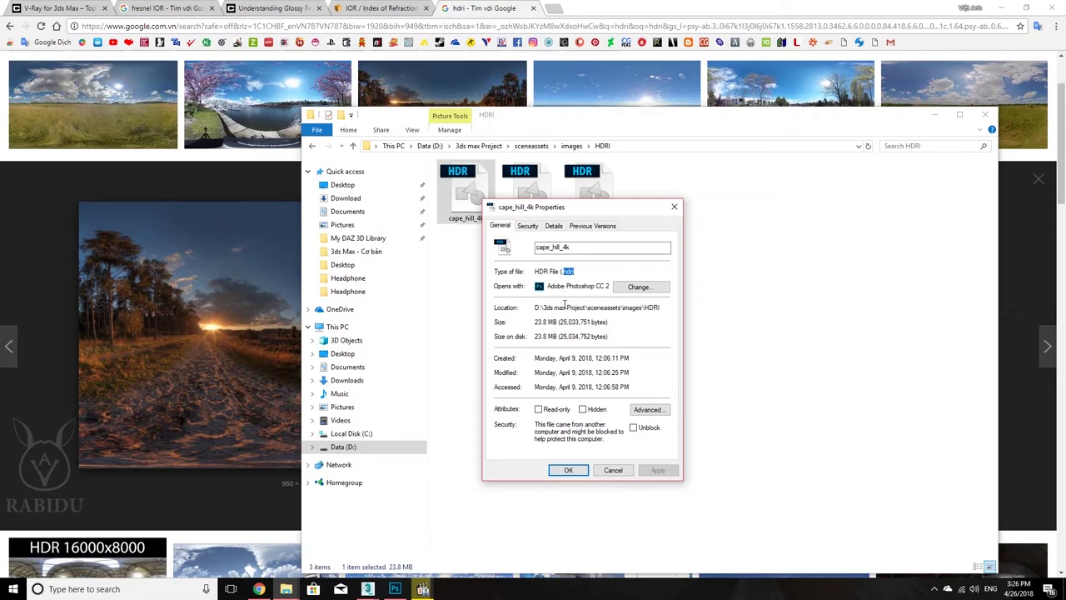
left_click(569, 471)
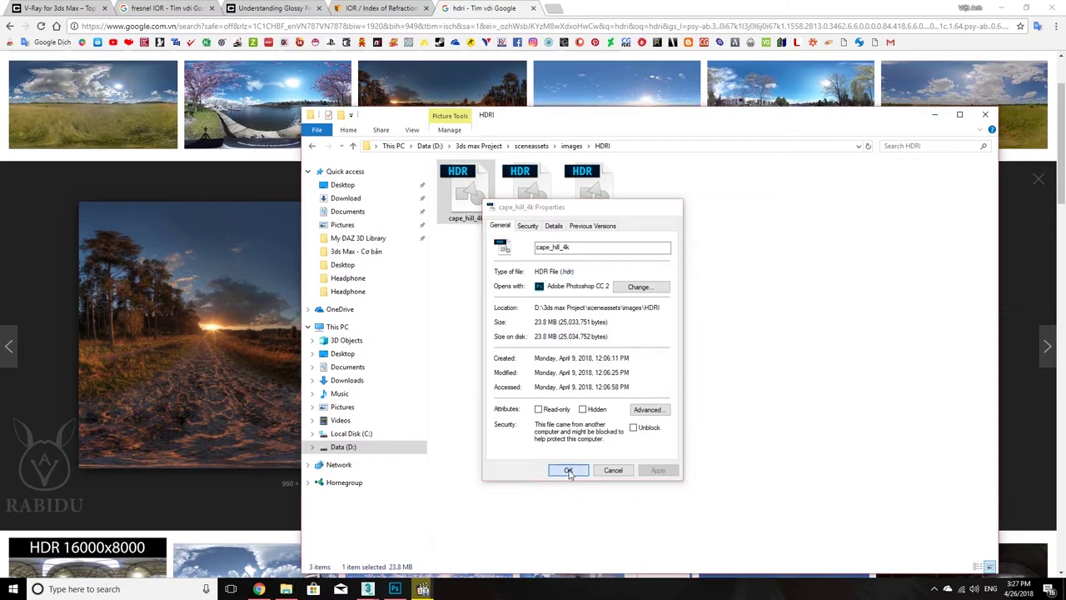
left_click(935, 115)
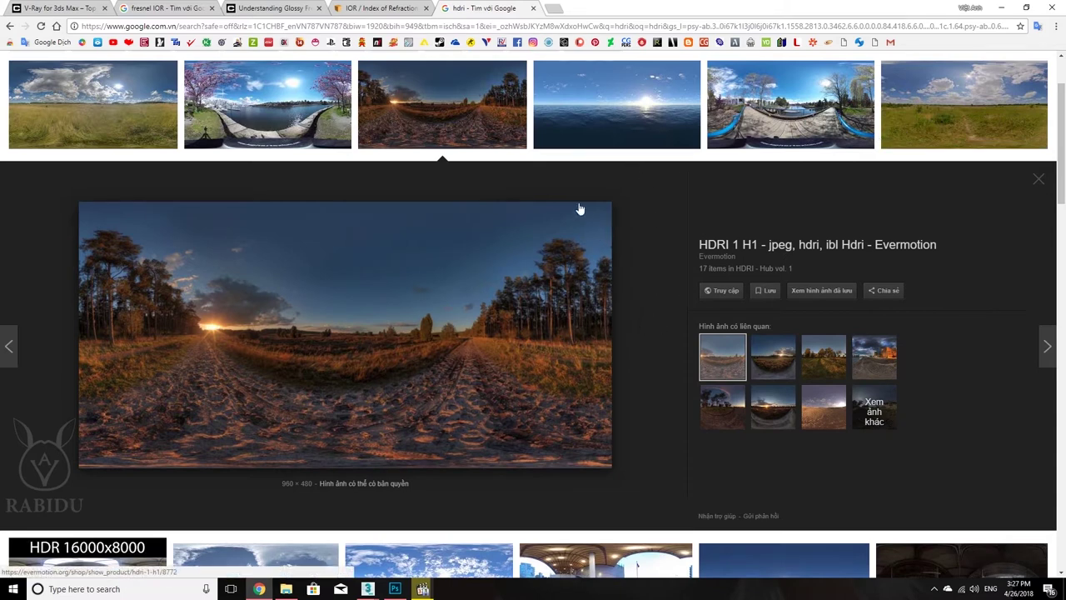
Step: Open hdrihaven.com in a new tab and read through its 'Now completely free' homepage
middle_click(550, 44)
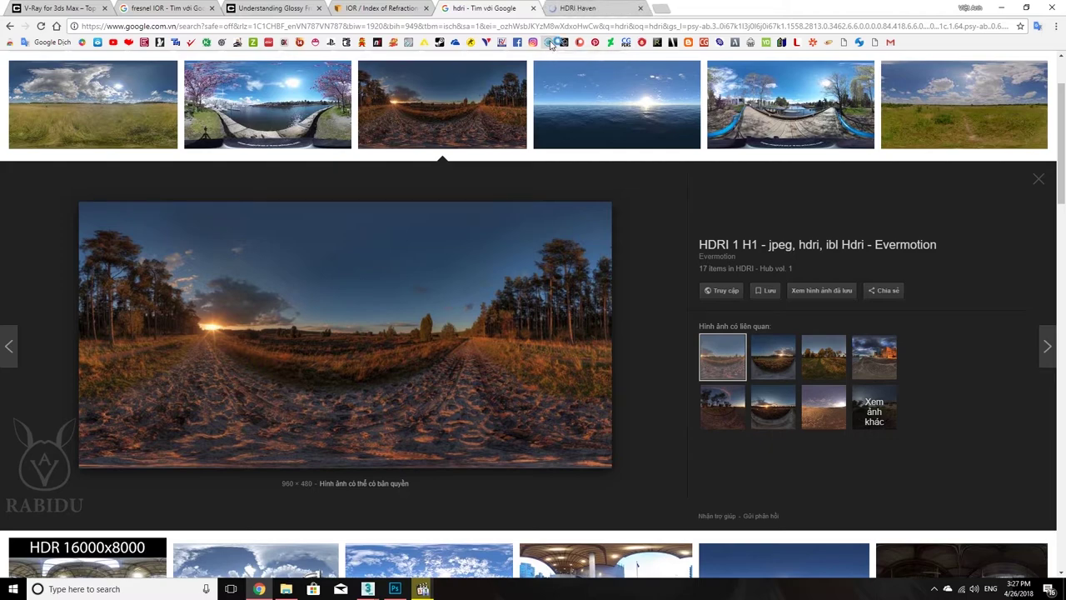
left_click(585, 8)
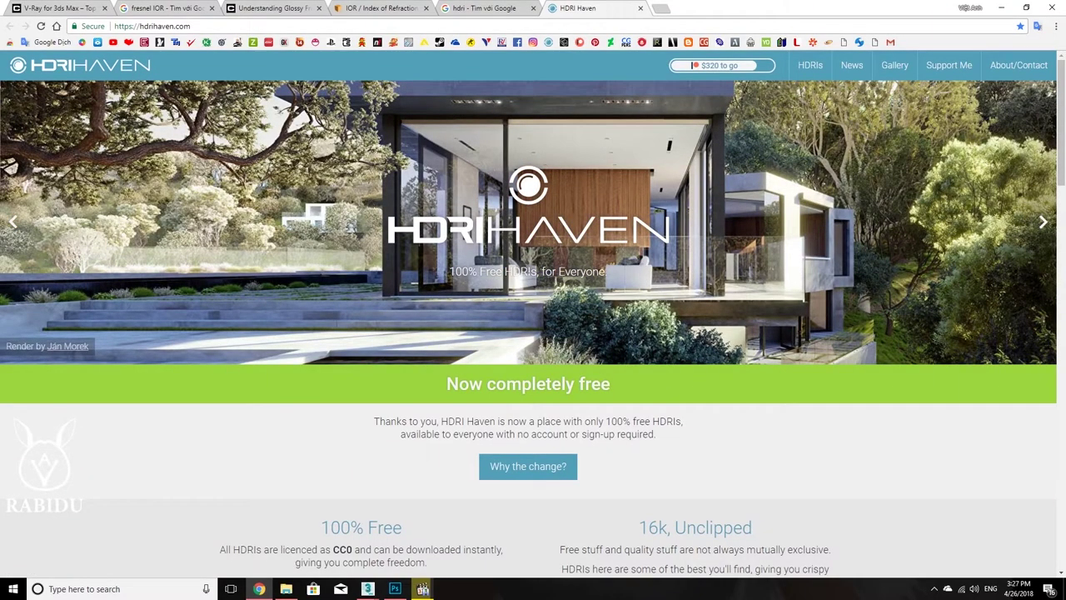
scroll(527, 296, "down", 10)
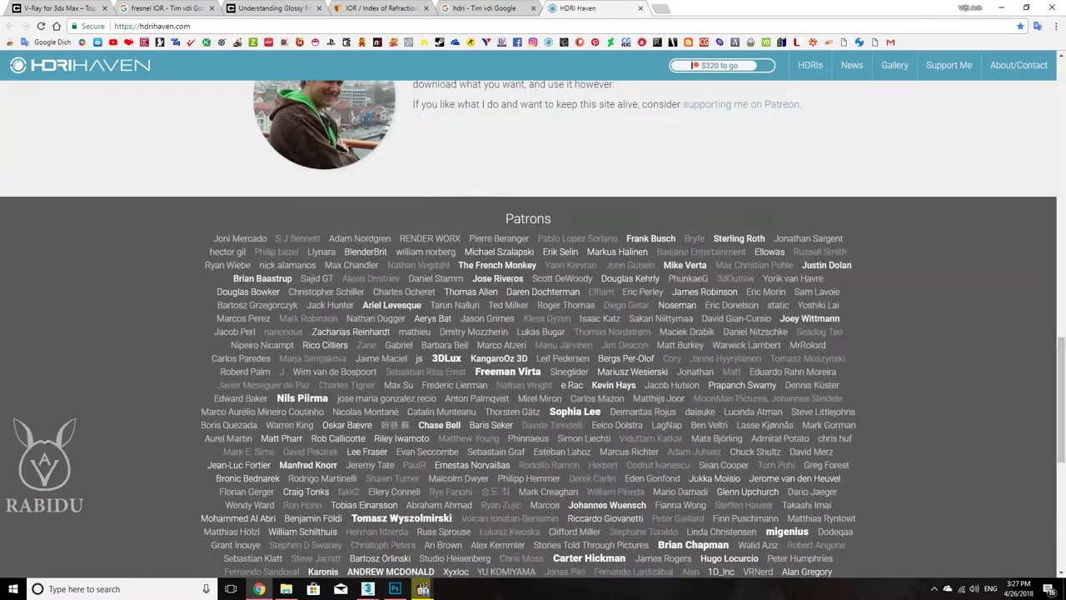
scroll(370, 261, "up", 3)
scroll(345, 249, "up", 1)
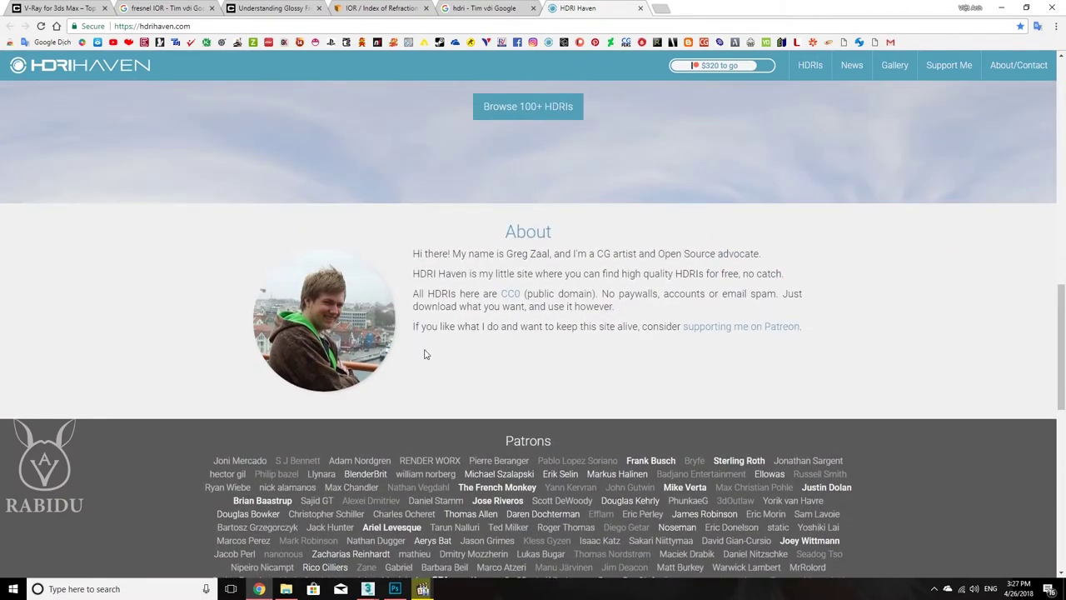
scroll(524, 307, "up", 15)
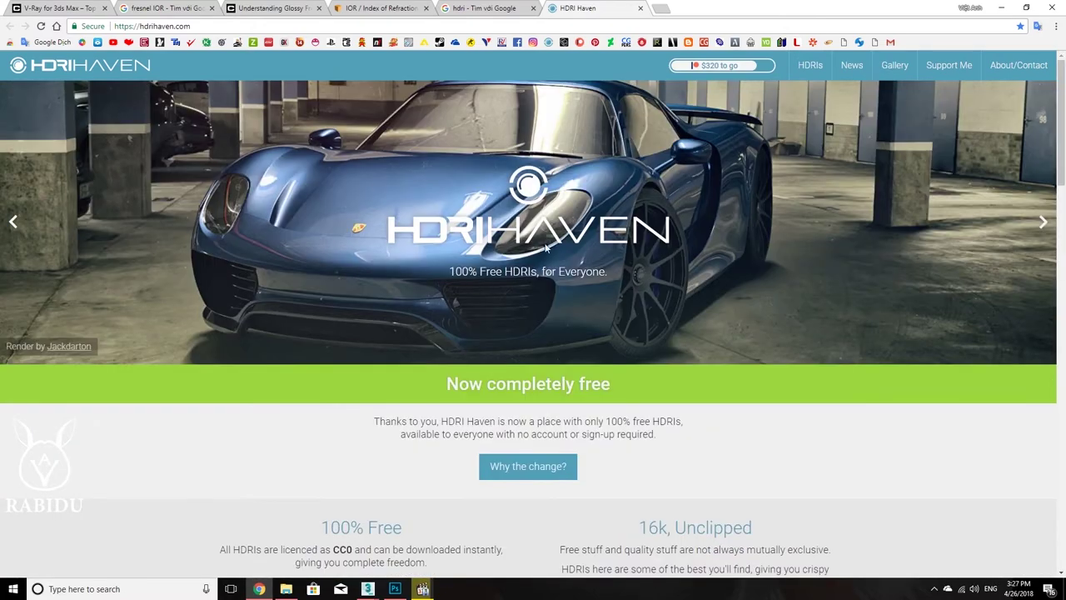
scroll(523, 315, "down", 3)
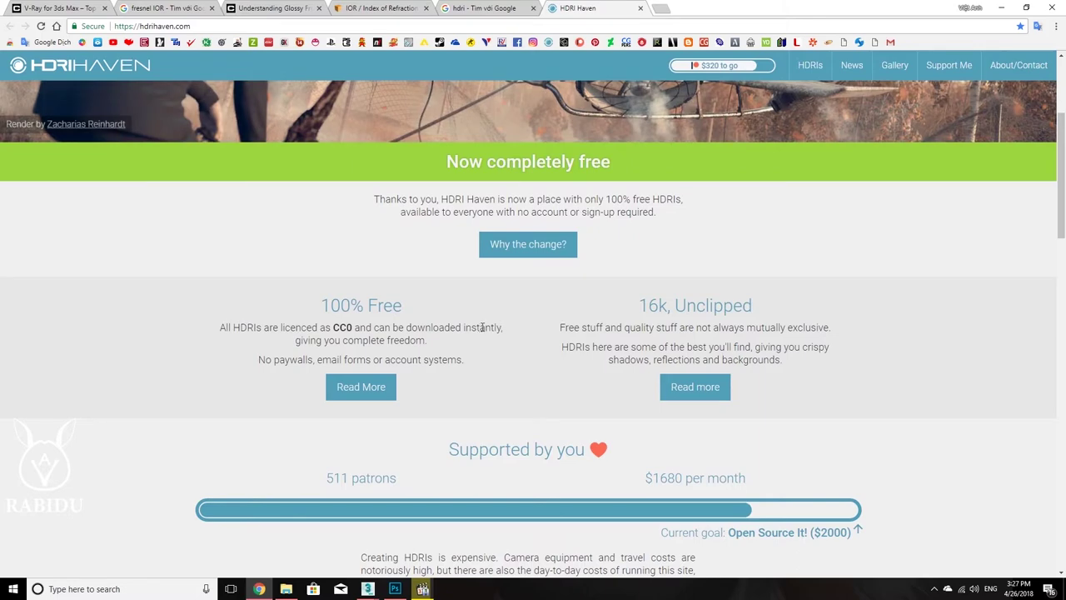
scroll(482, 329, "down", 2)
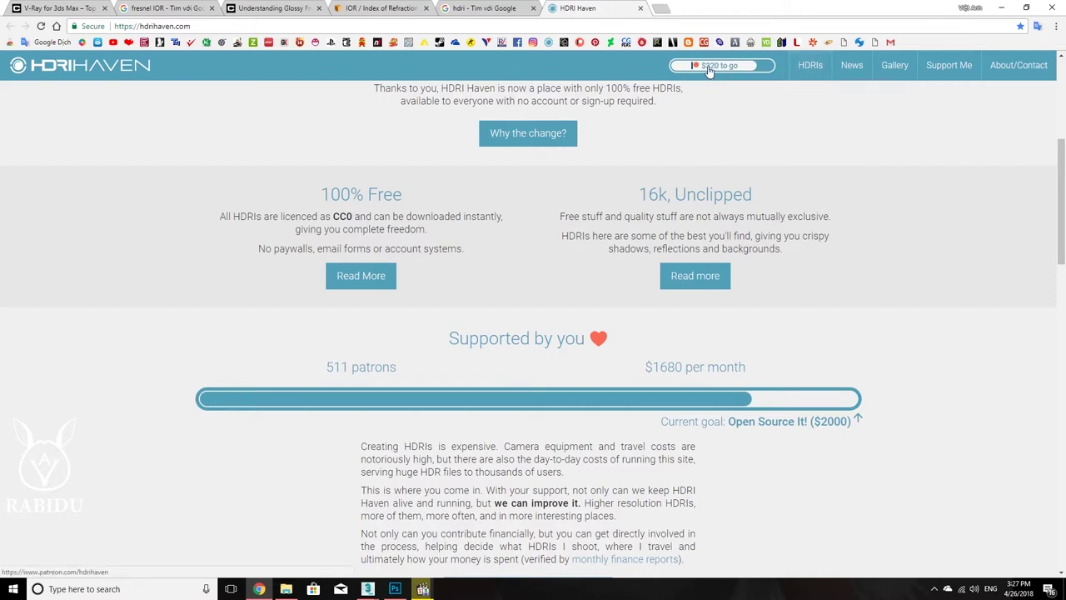
scroll(588, 288, "up", 4)
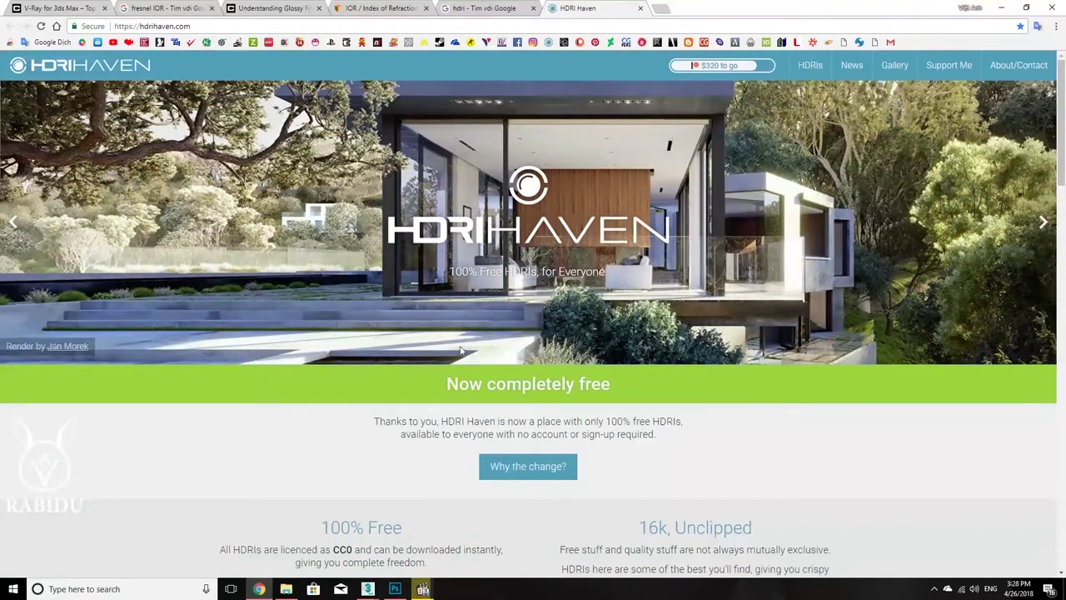
left_click_drag(449, 384, 614, 402)
left_click(683, 398)
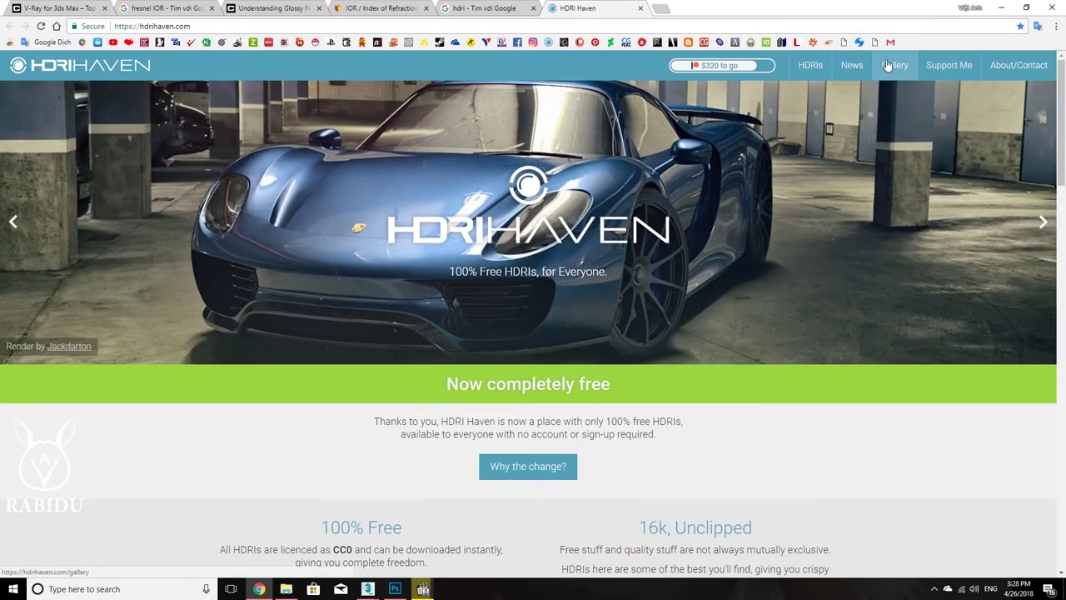
Step: Browse HDRI Haven's Render Gallery, view the grey coupe render enlarged, then return to 3ds Max
left_click(888, 66)
scroll(490, 320, "down", 6)
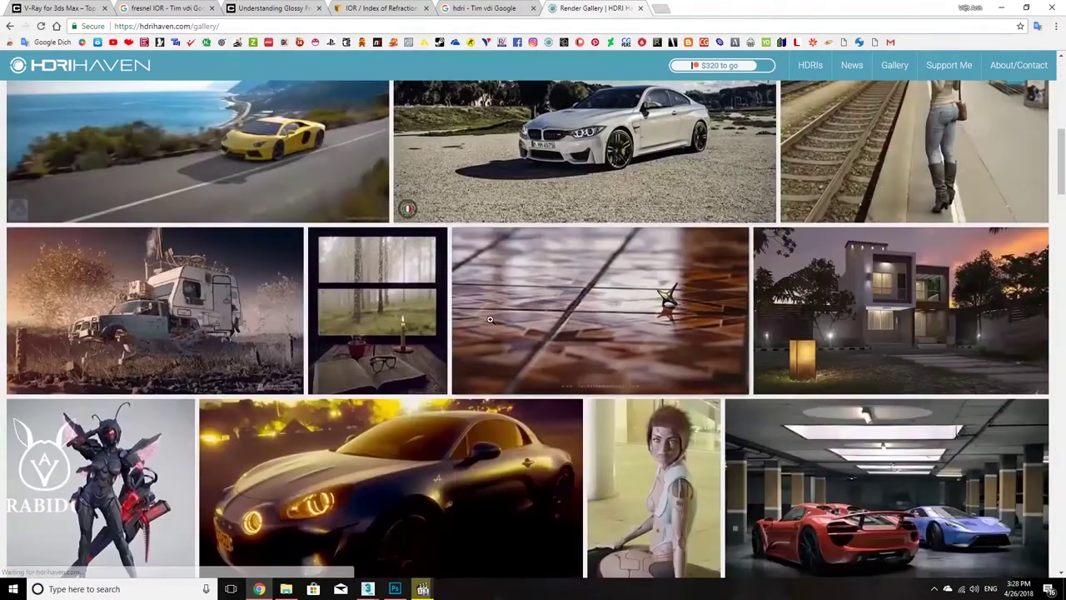
scroll(490, 320, "up", 2)
scroll(492, 320, "down", 3)
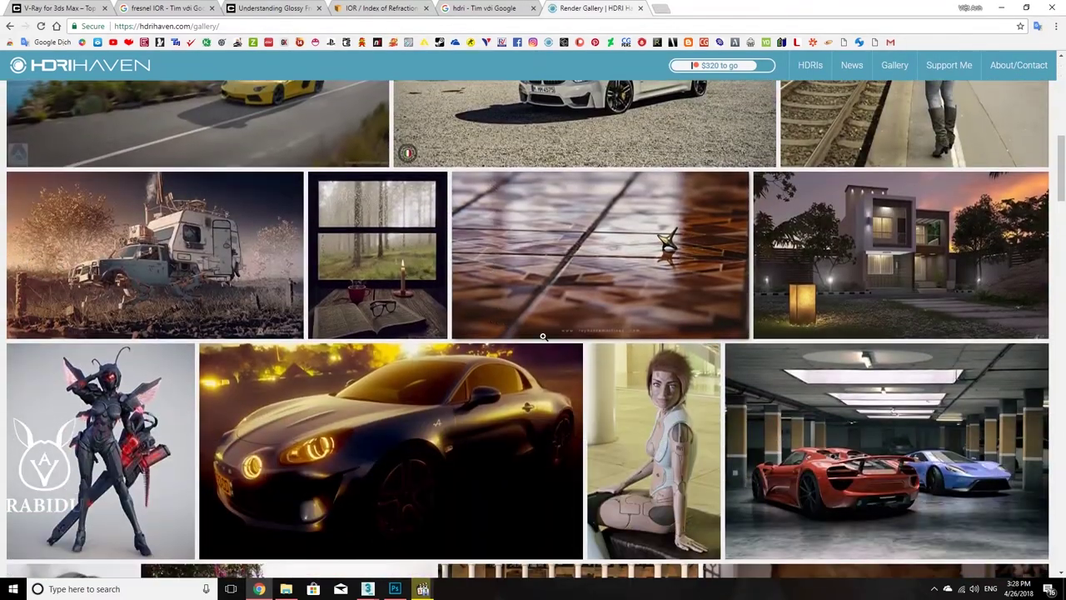
scroll(543, 337, "up", 3)
scroll(875, 250, "up", 3)
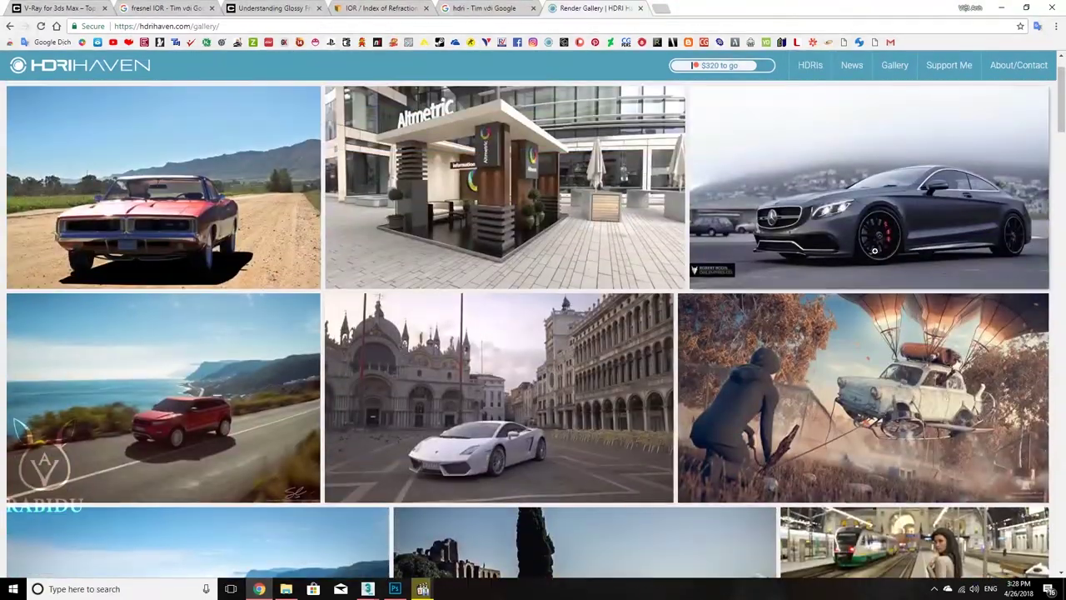
scroll(875, 250, "up", 1)
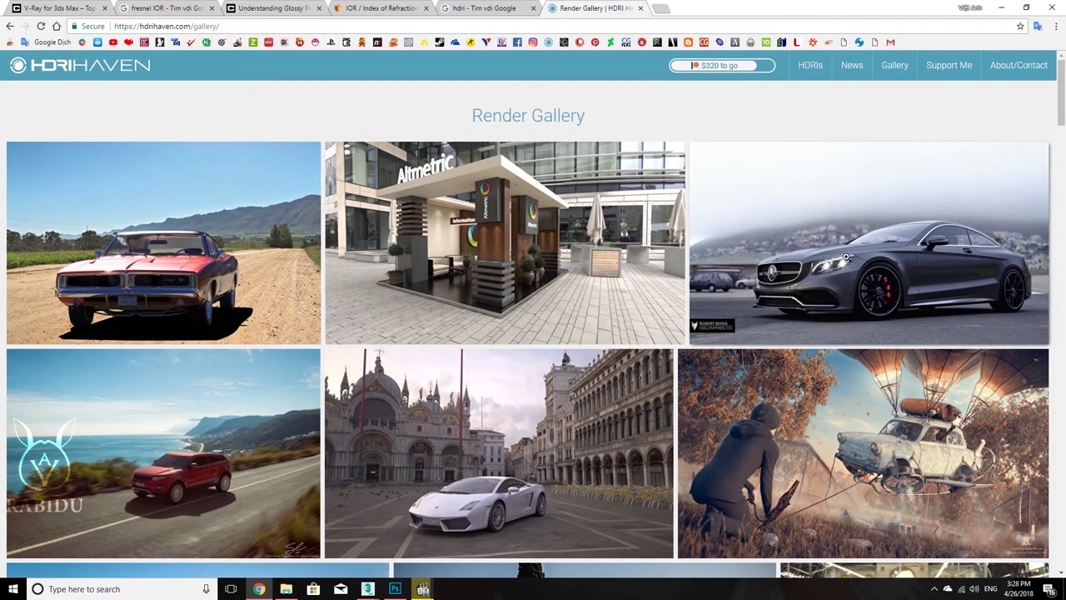
left_click(845, 260)
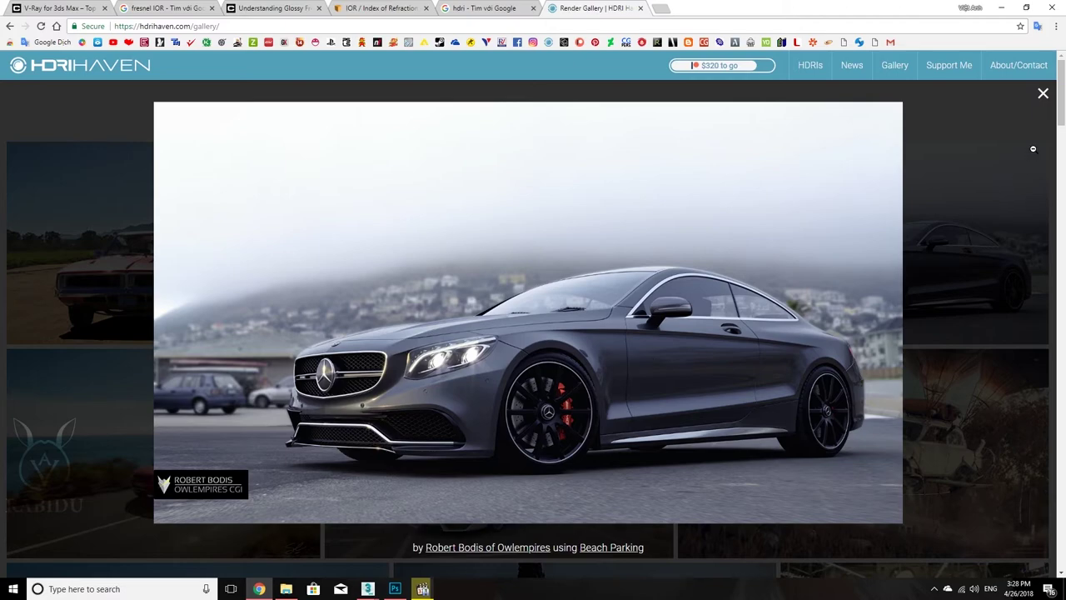
left_click(1042, 94)
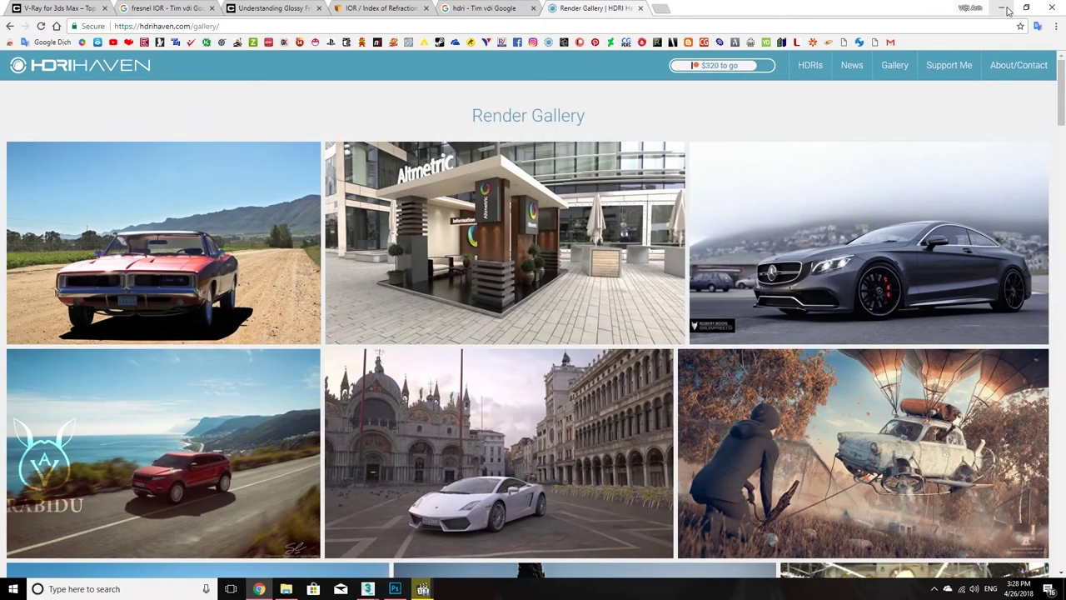
left_click(1006, 8)
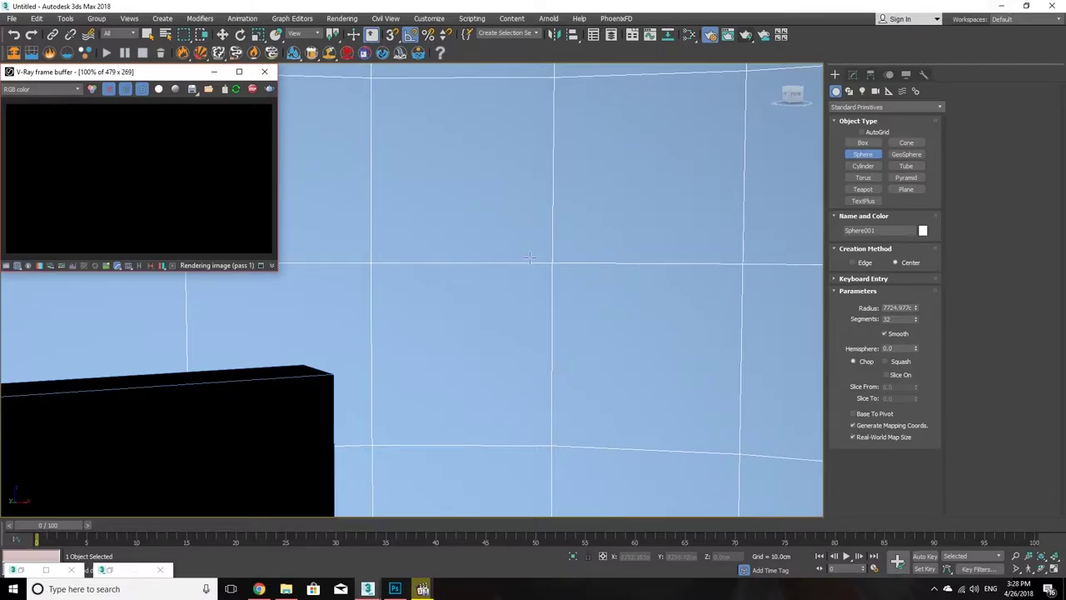
Step: Centre the black box in the viewport, switch to the Move tool and clear the selection
mouse_move(477, 265)
middle_mouse_down()
mouse_move(524, 262)
mouse_move(493, 274)
mouse_move(494, 253)
middle_mouse_up()
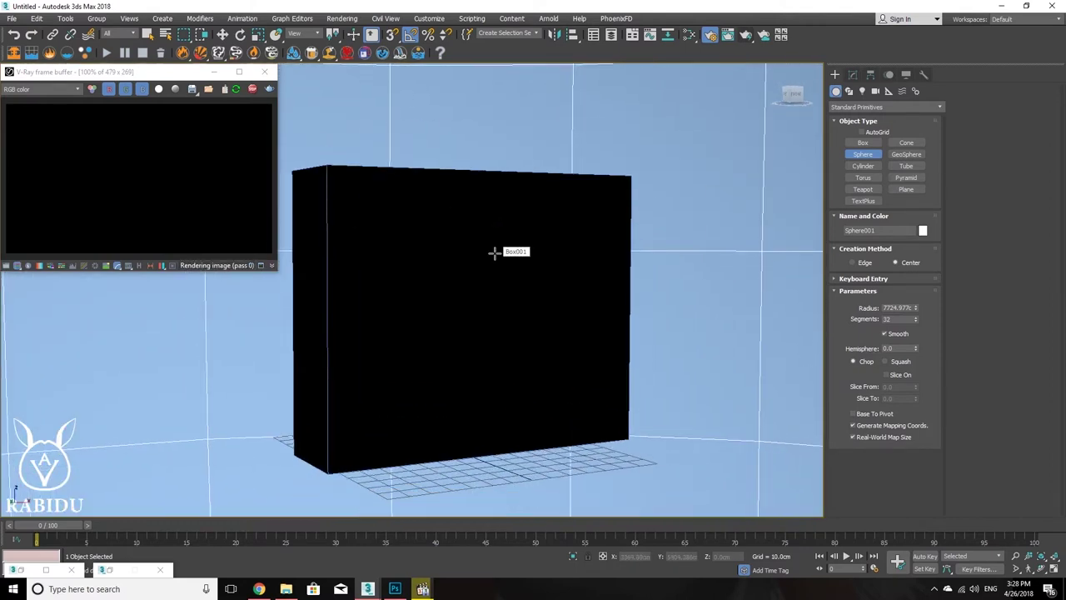
key("w")
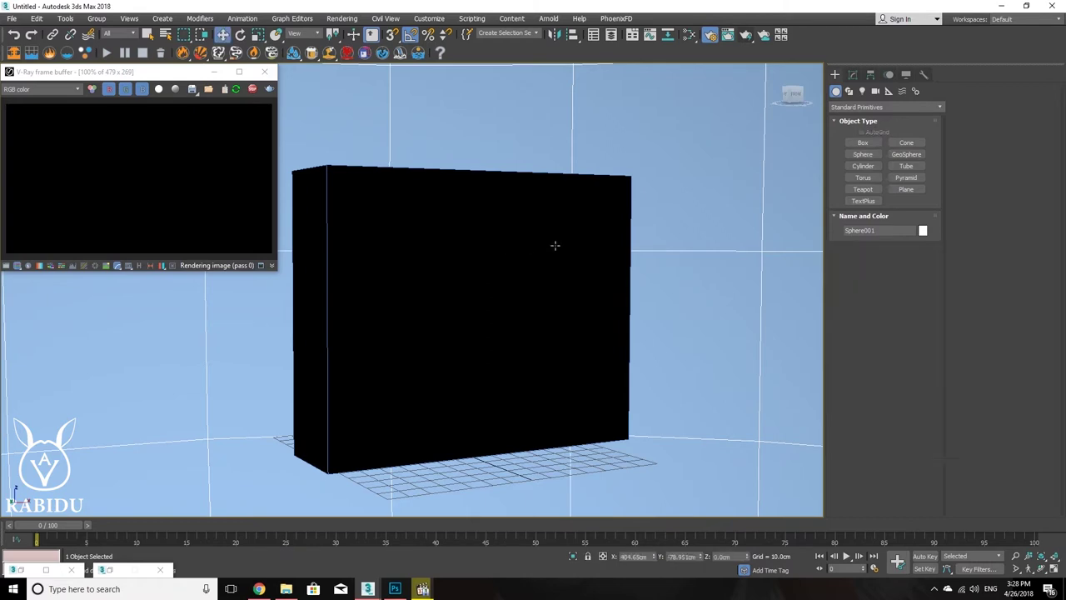
left_click(691, 254)
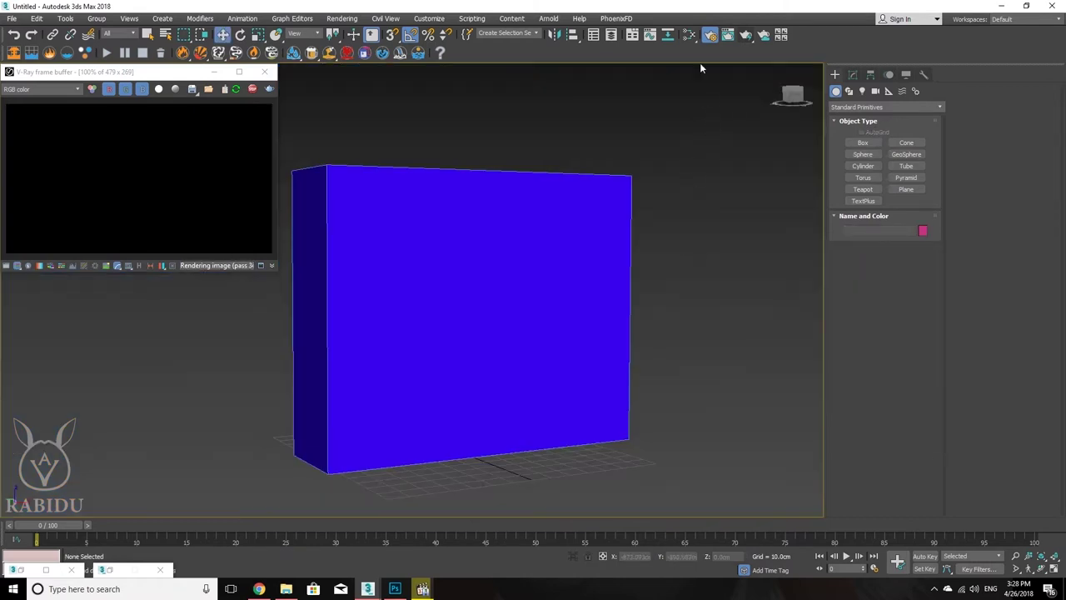
Step: In the Slate Material Editor, show the Map #7 VRayHDRI node's parameters
left_click(690, 36)
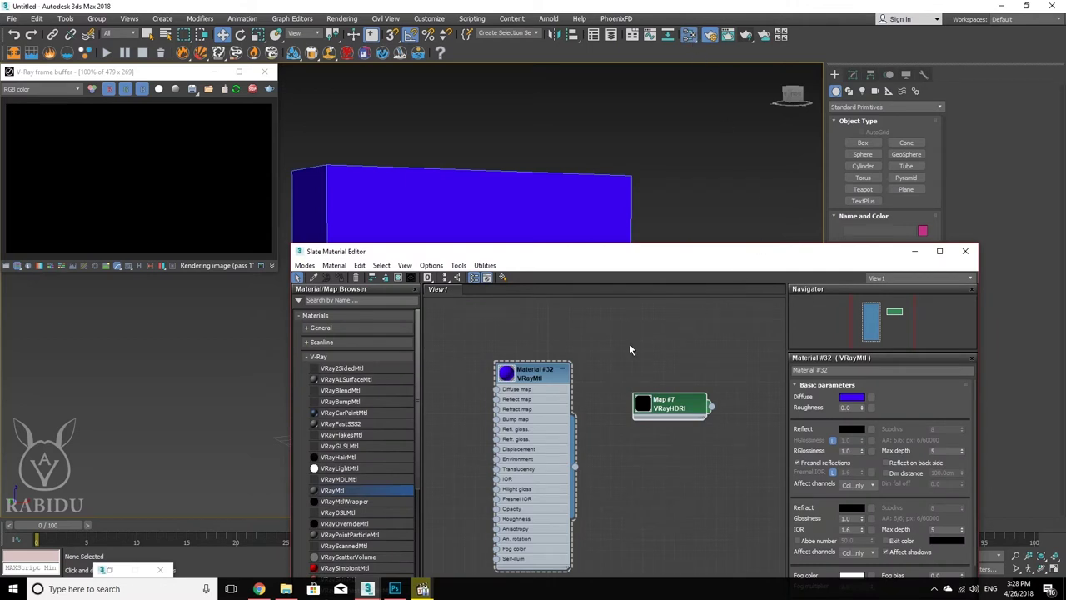
middle_click_drag(639, 359, 639, 329)
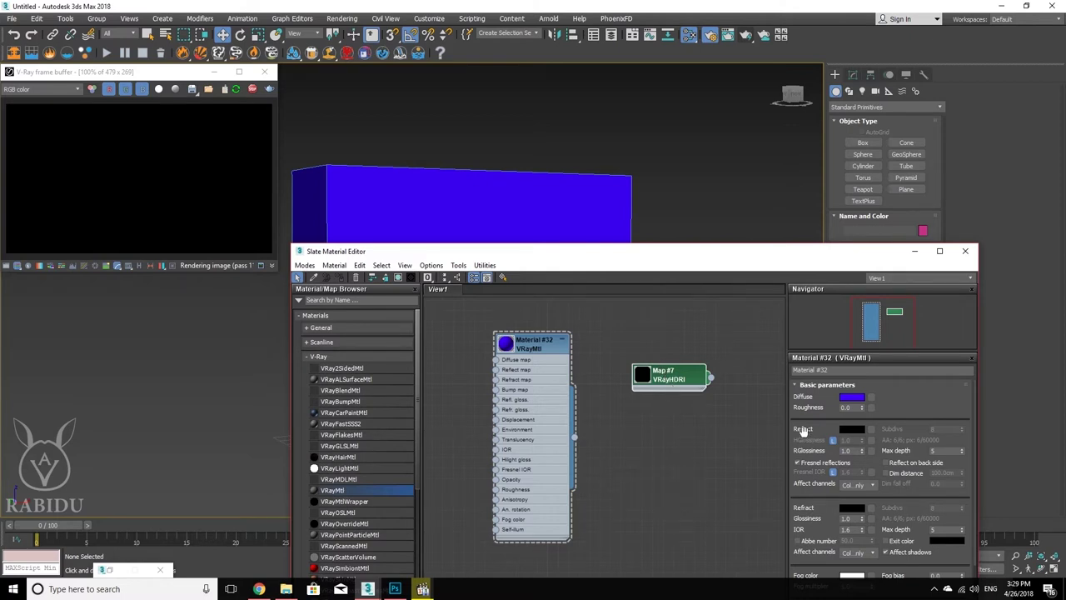
scroll(802, 430, "down", 2)
scroll(804, 433, "up", 2)
left_click(669, 382)
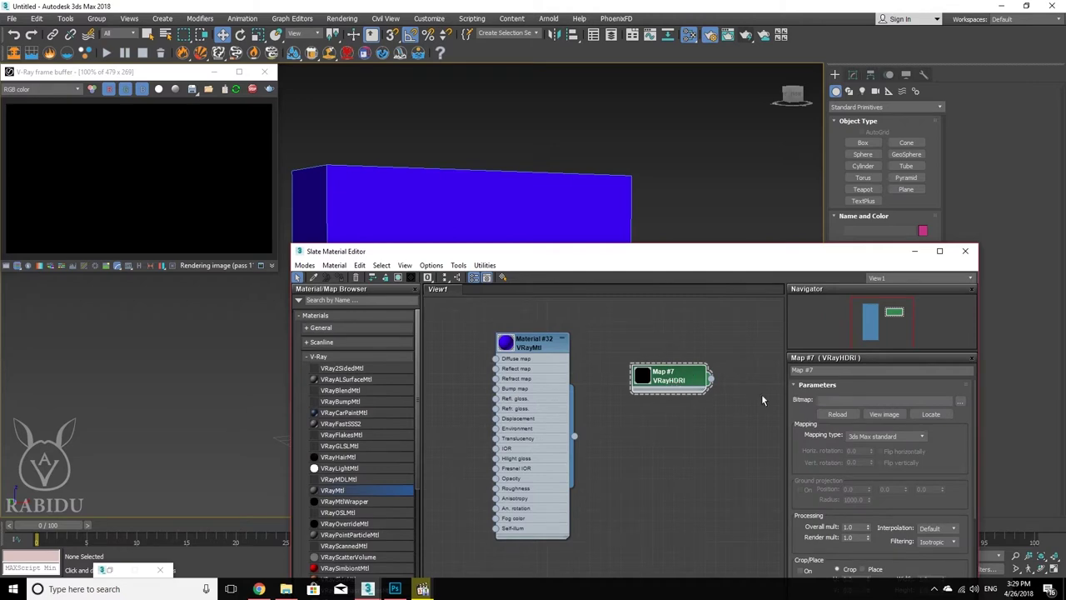
Step: Load cape_hill_4k from the HDRI folder as the VRayHDRI map's bitmap
left_click(958, 401)
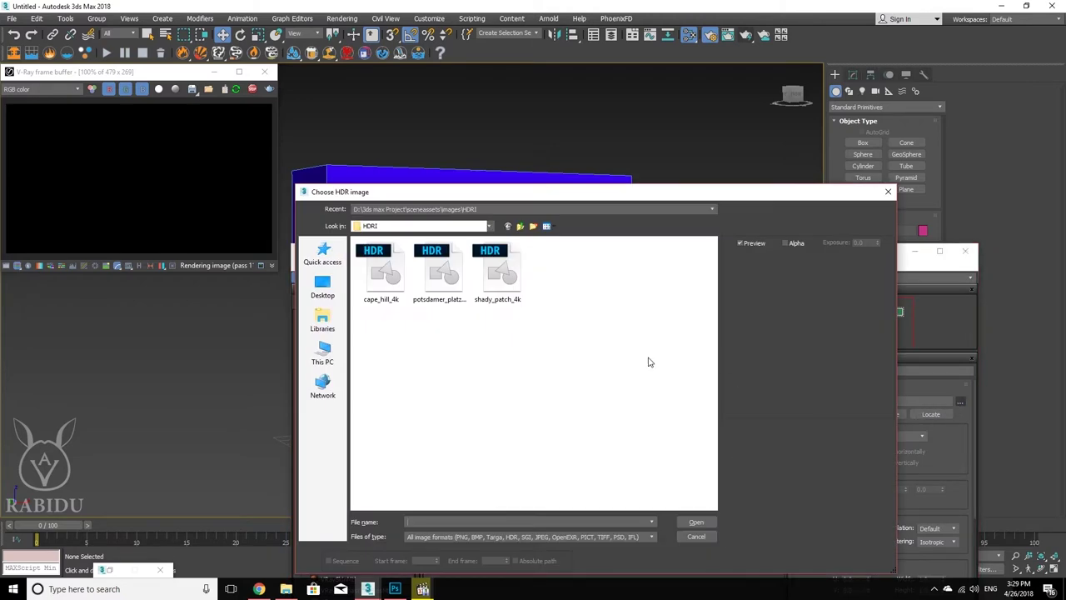
left_click(447, 281)
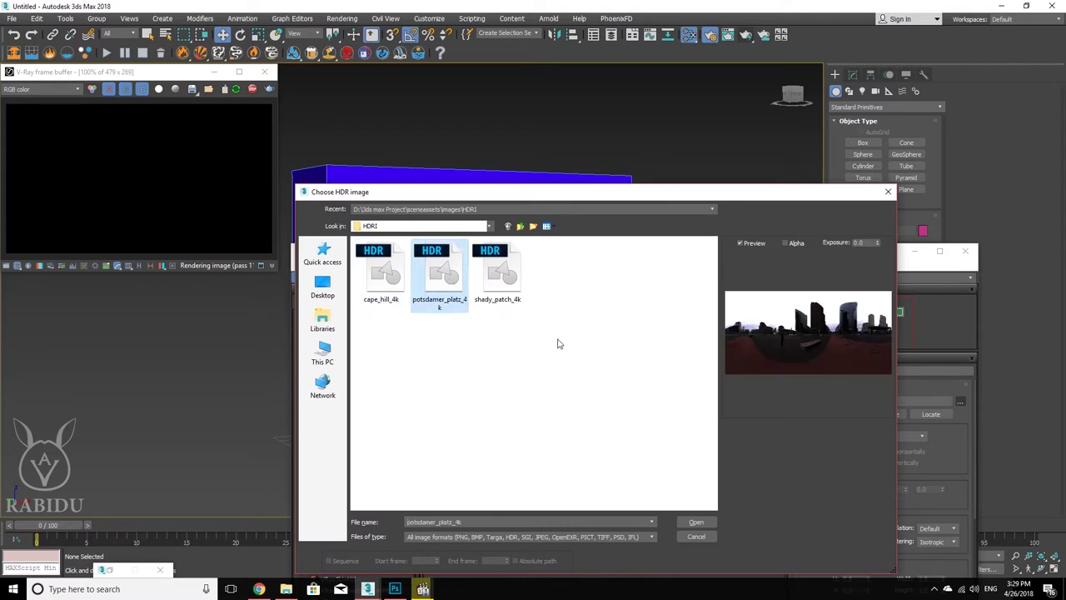
left_click(500, 287)
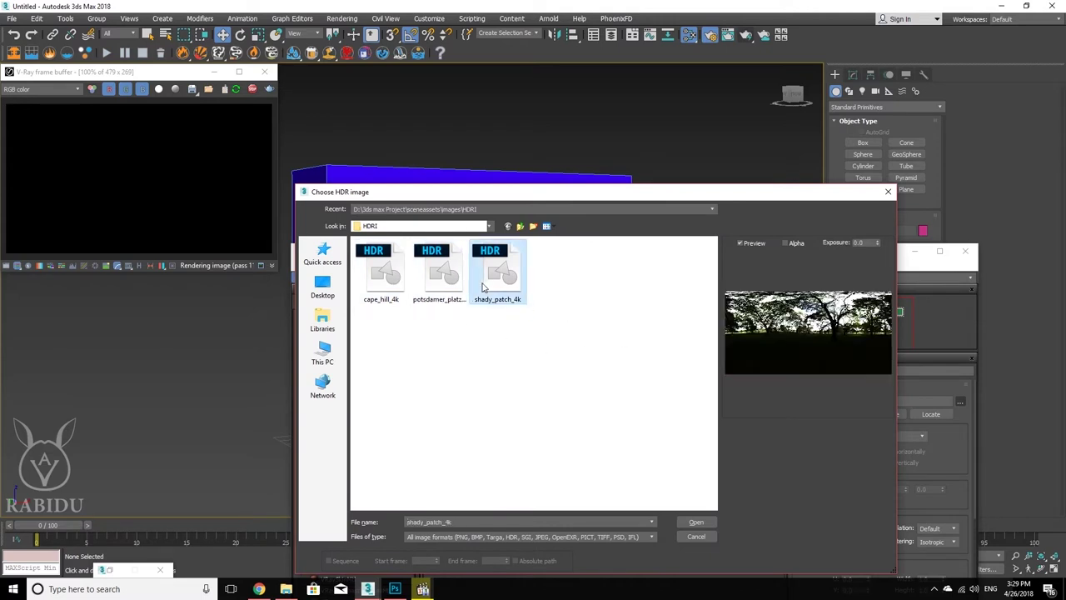
left_click(393, 282)
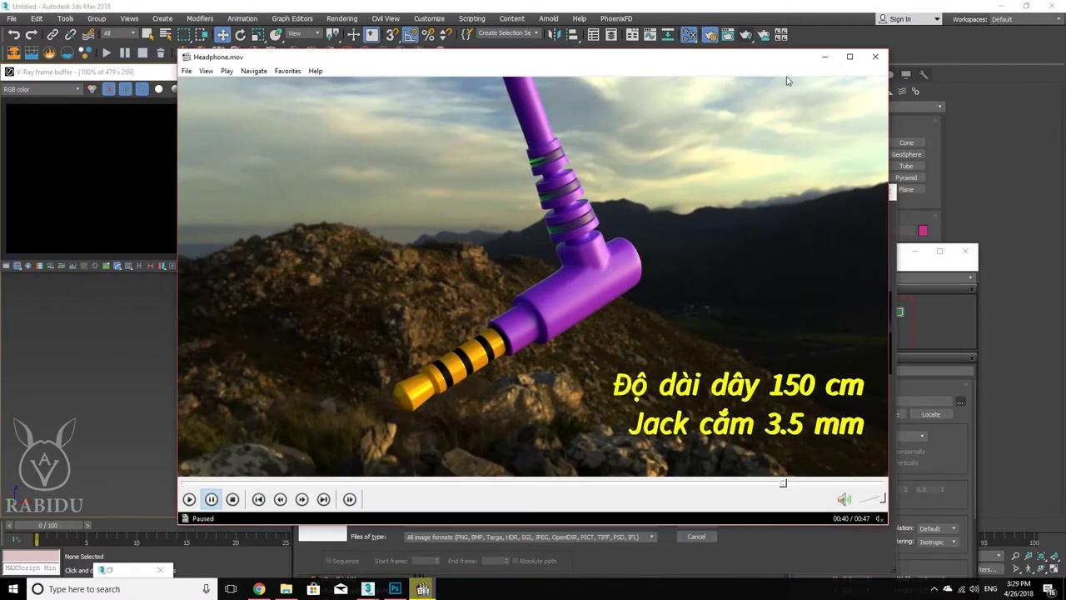
left_click(824, 57)
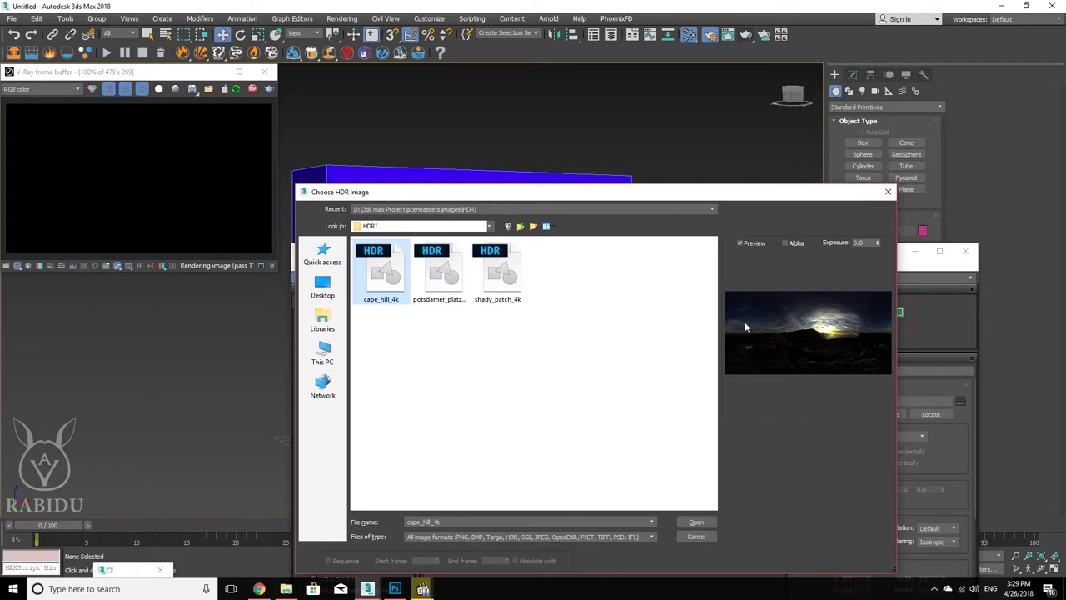
left_click(697, 525)
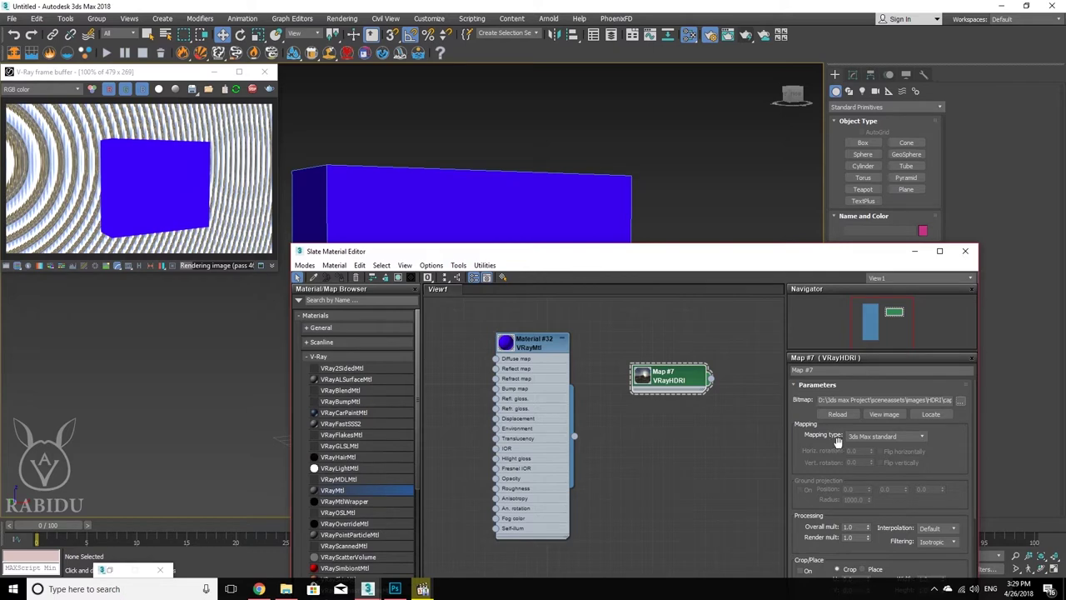
Step: Switch the VRayHDRI mapping to Spherical and orbit the perspective view around the box
left_click(914, 437)
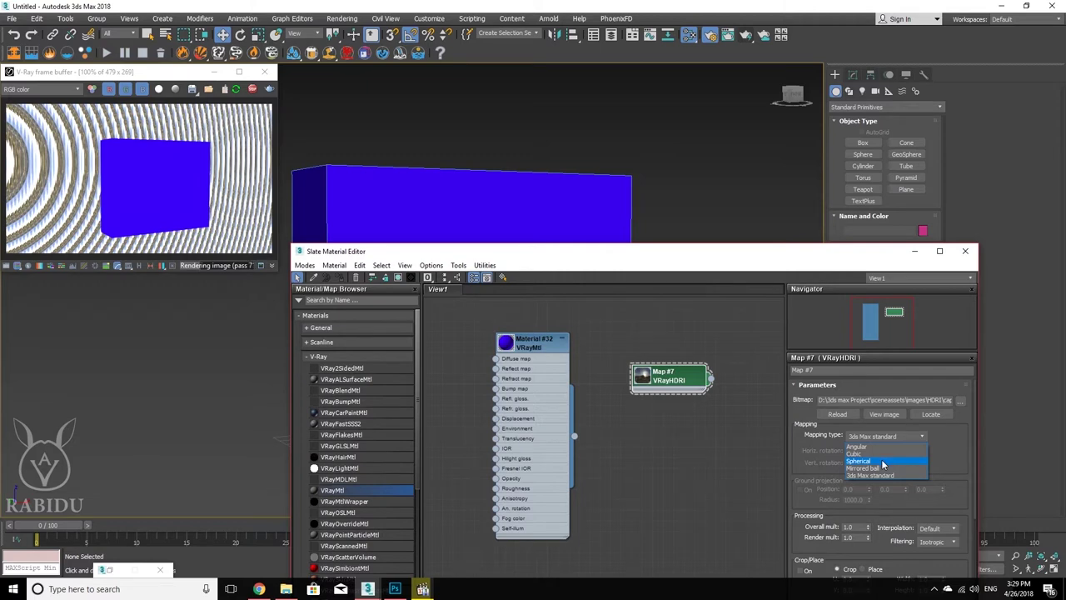
left_click(883, 462)
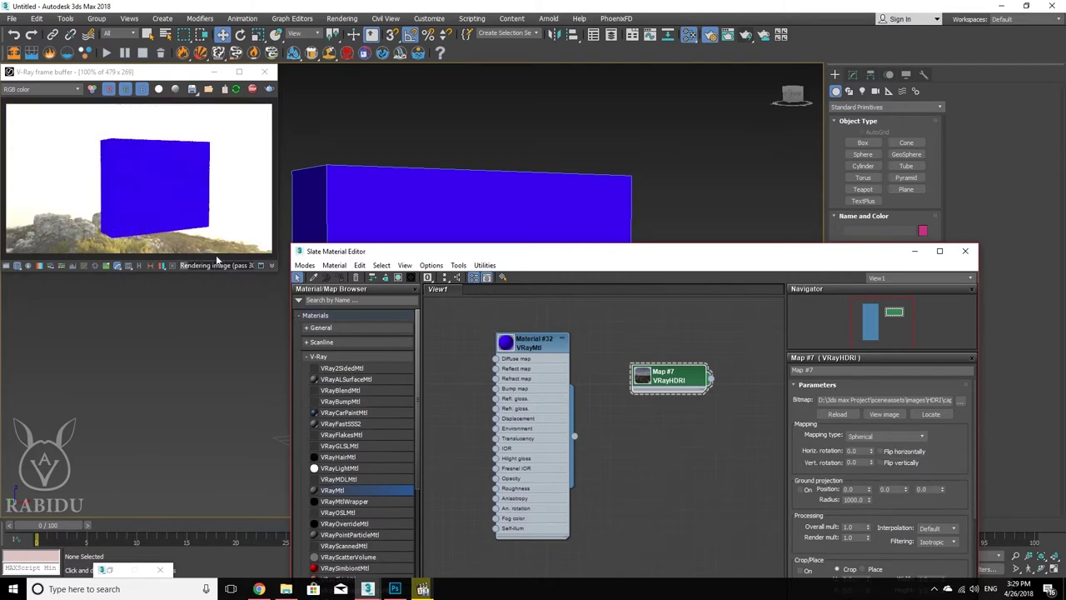
left_click_drag(535, 190, 519, 180)
middle_click_drag(519, 181, 249, 172, "alt")
middle_click_drag(442, 182, 571, 171, "alt")
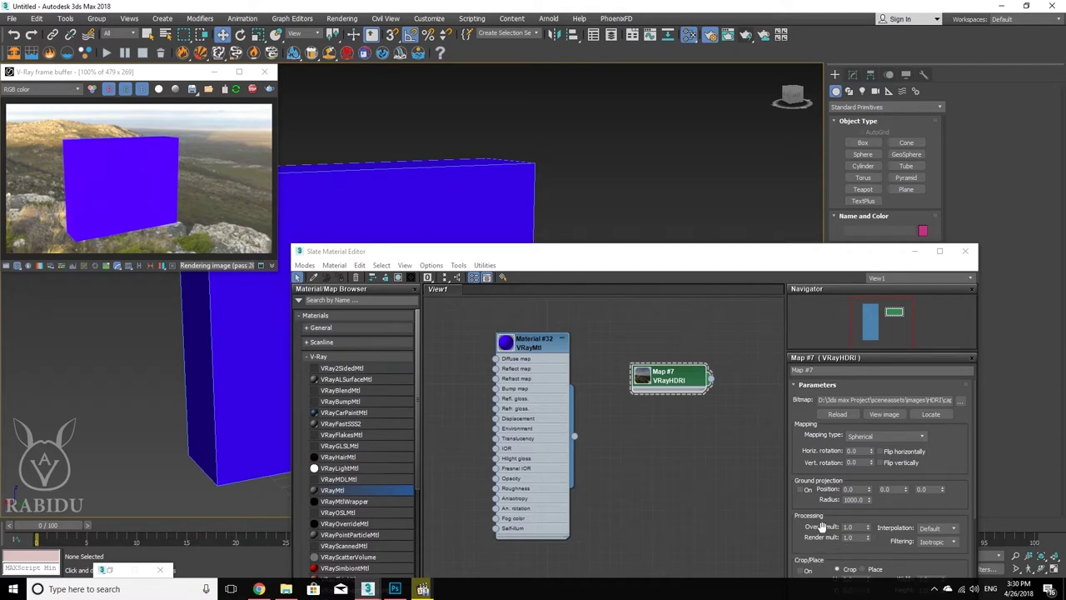
Step: Set the VRayHDRI Overall mult to 0.6, stepping up from 0.3 and 0.5
left_click_drag(820, 523, 833, 436)
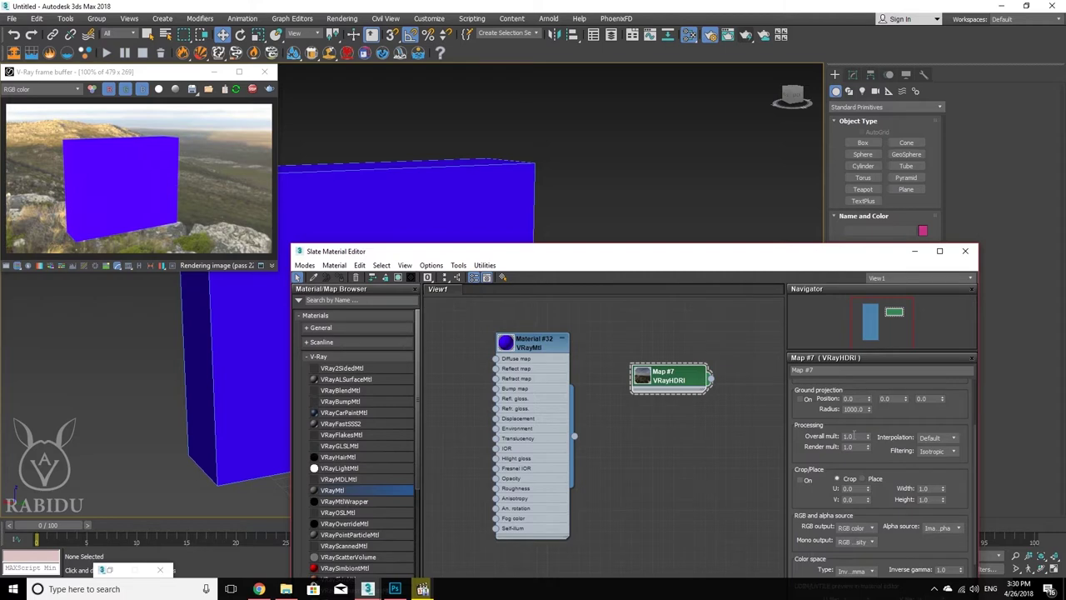
double_click(856, 436)
type("0.3")
key("Return")
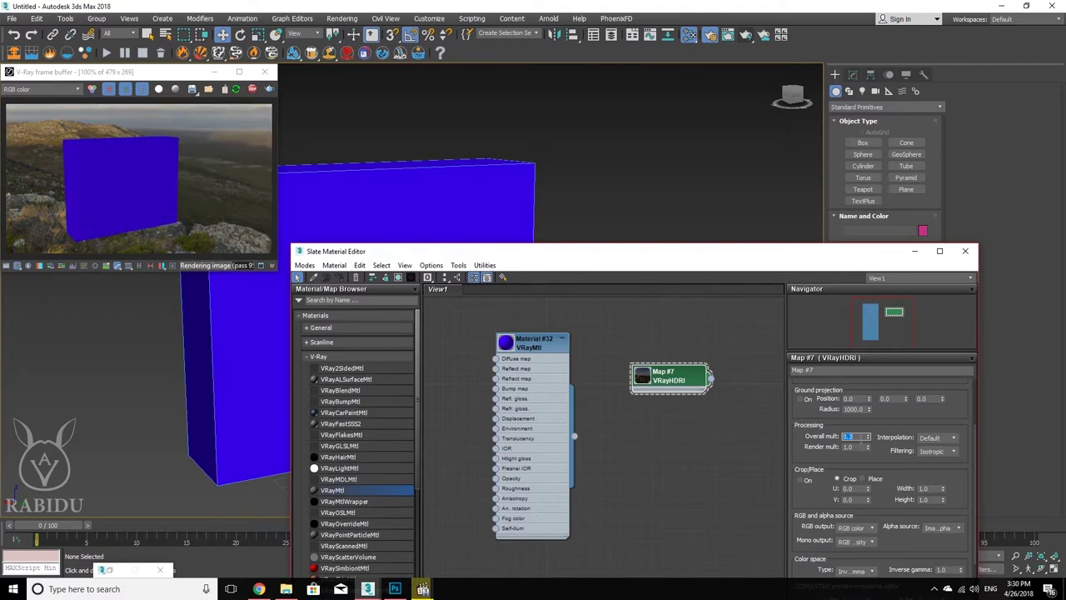
key("Return")
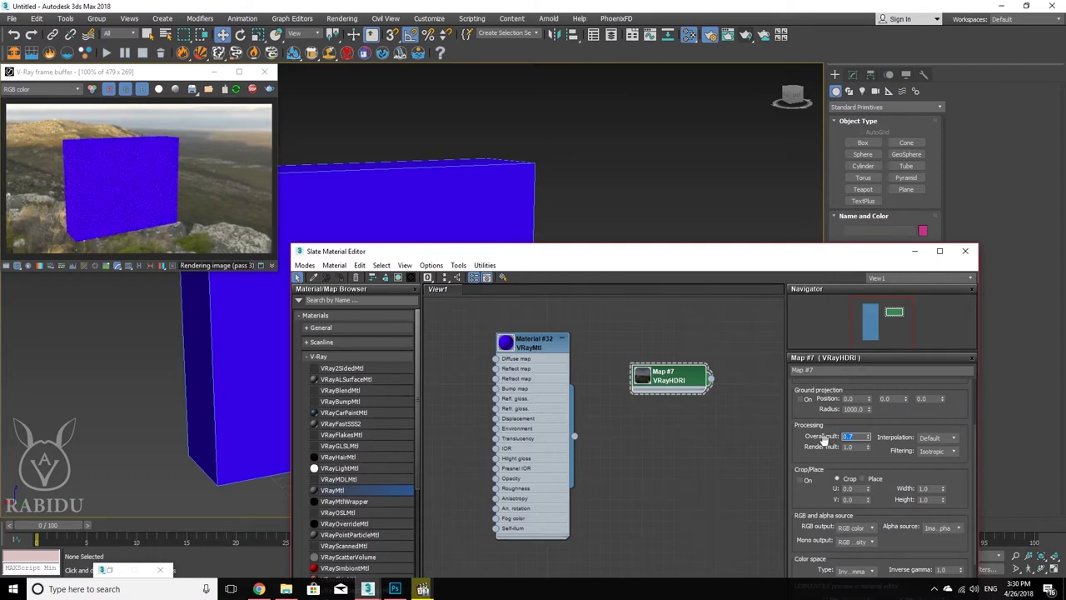
type("6")
key("Return")
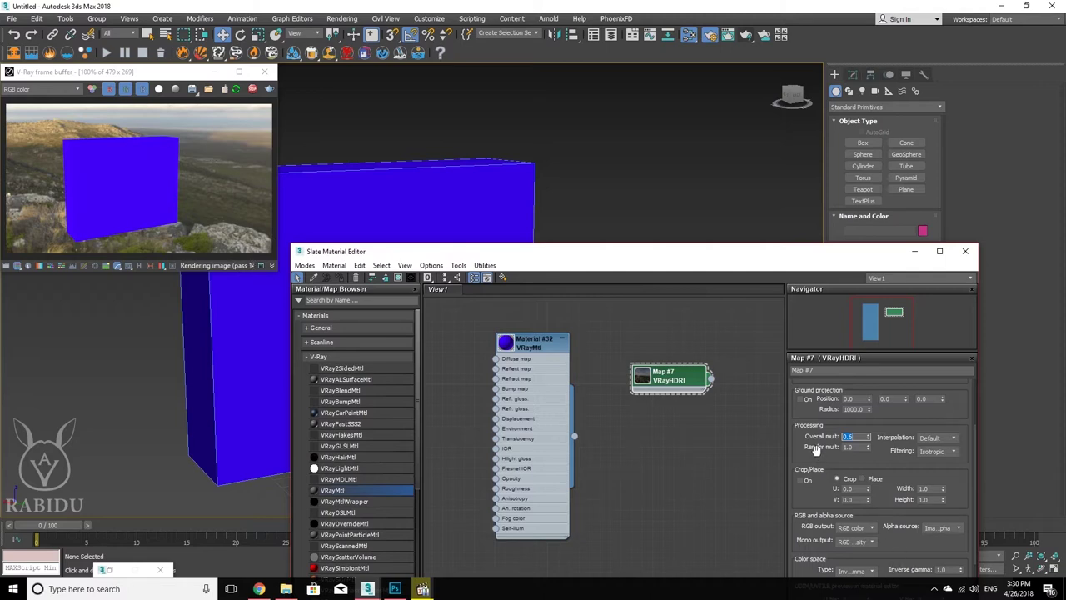
Step: Bring up Material #32's VRayMtl basic parameters in the Slate editor
left_click_drag(817, 452, 833, 467)
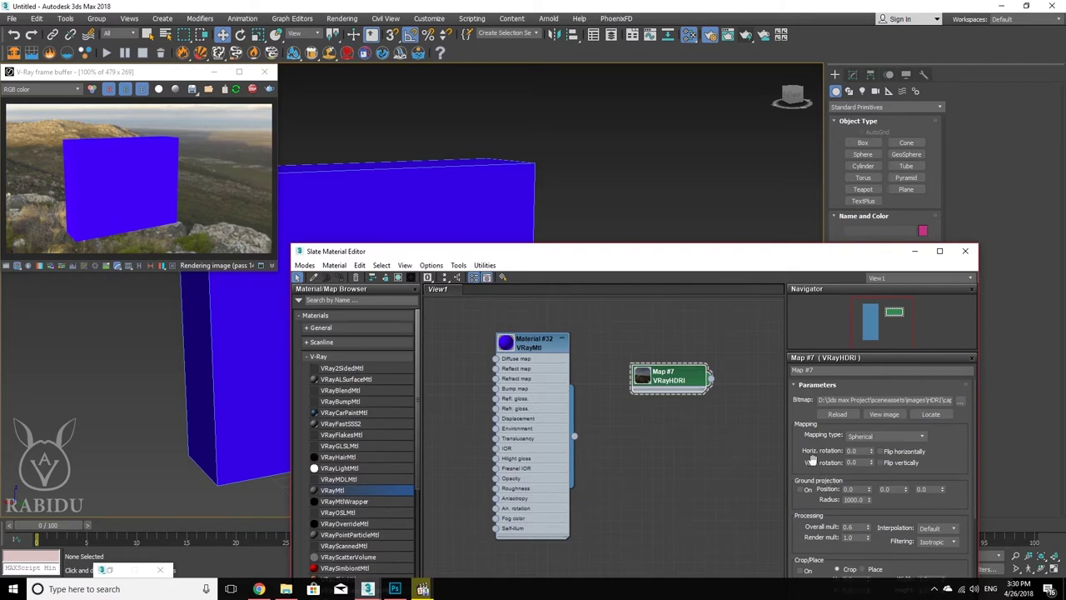
scroll(814, 466, "down", 2)
scroll(815, 483, "up", 2)
middle_click_drag(564, 408, 607, 408)
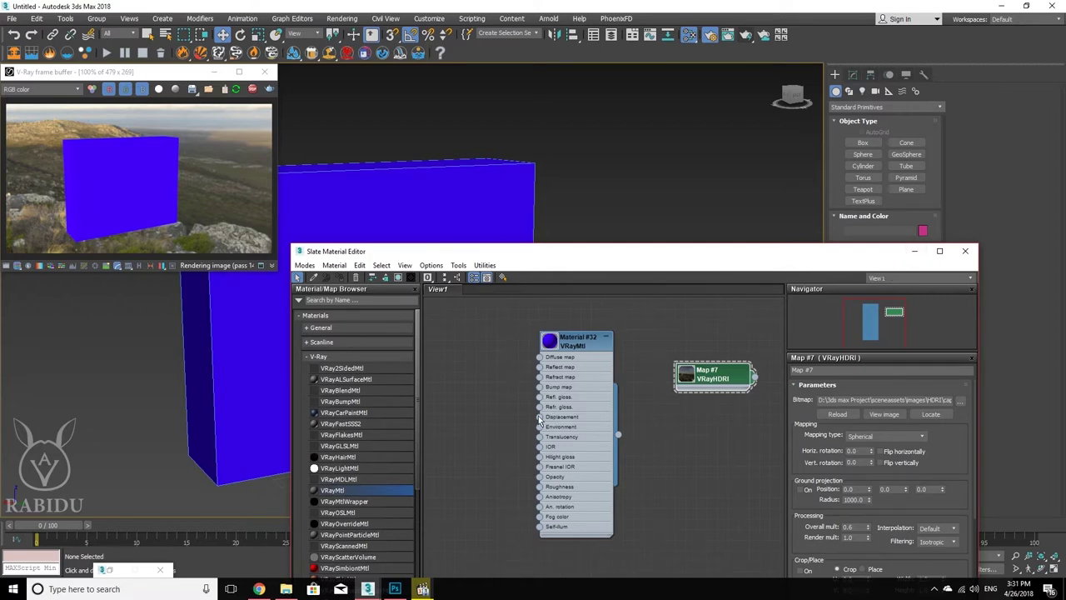
double_click(564, 399)
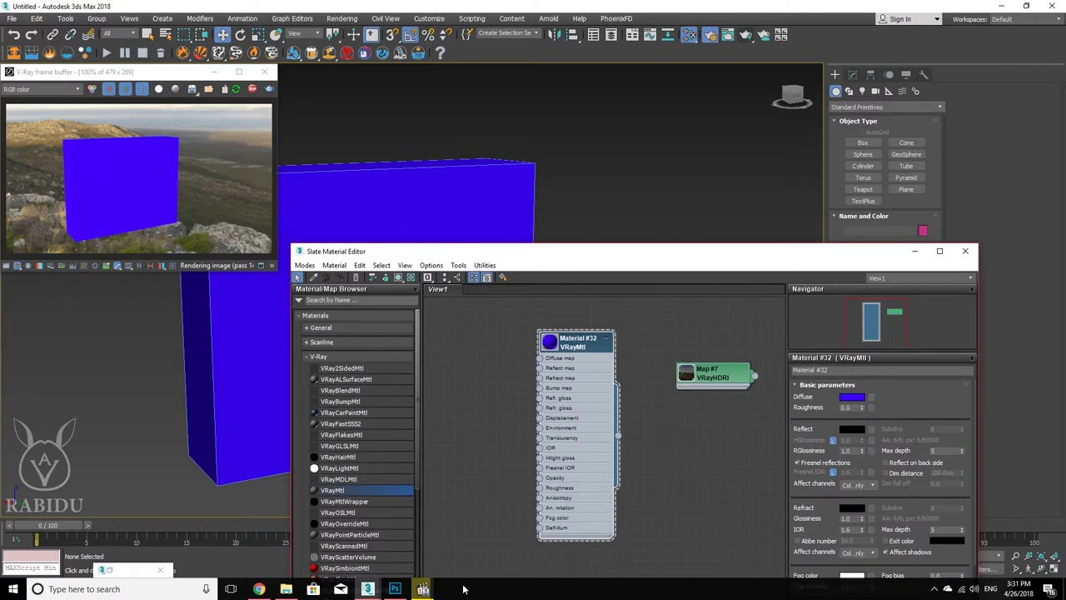
left_click(422, 589)
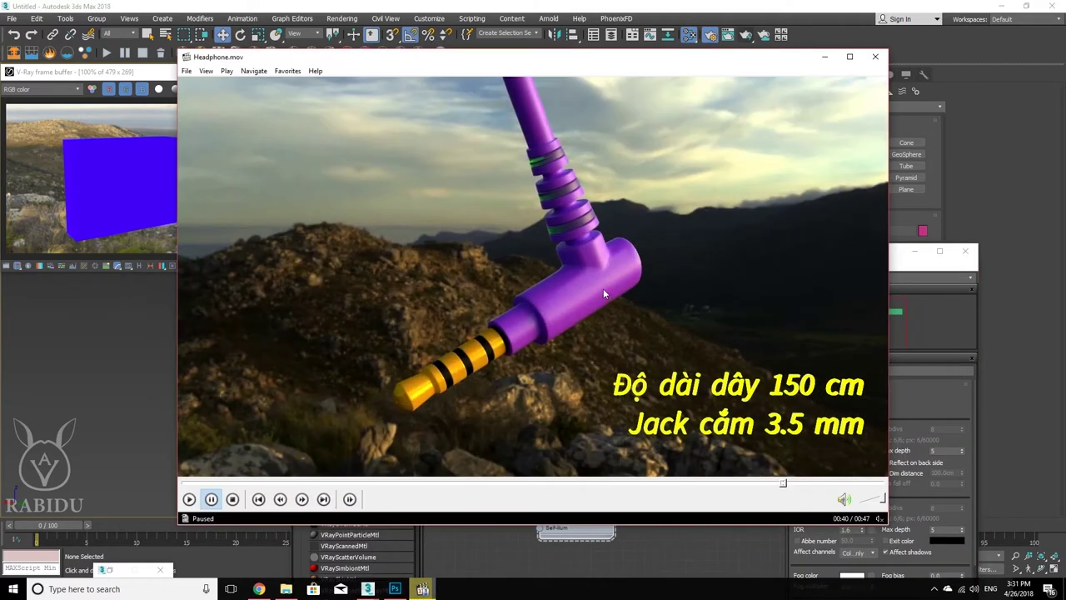
left_click(402, 482)
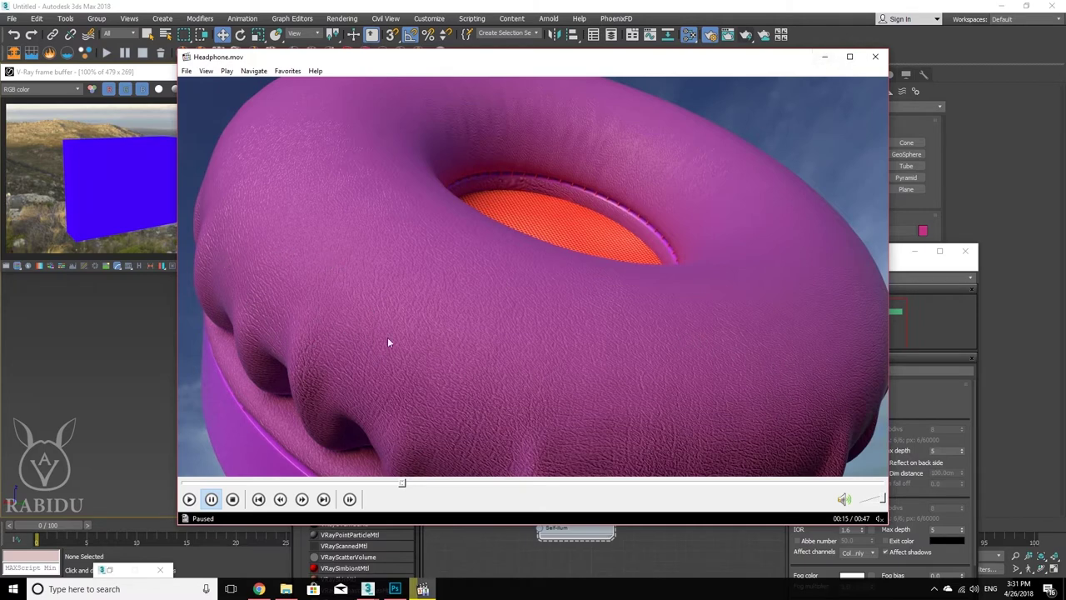
left_click(825, 57)
scroll(558, 441, "up", 2)
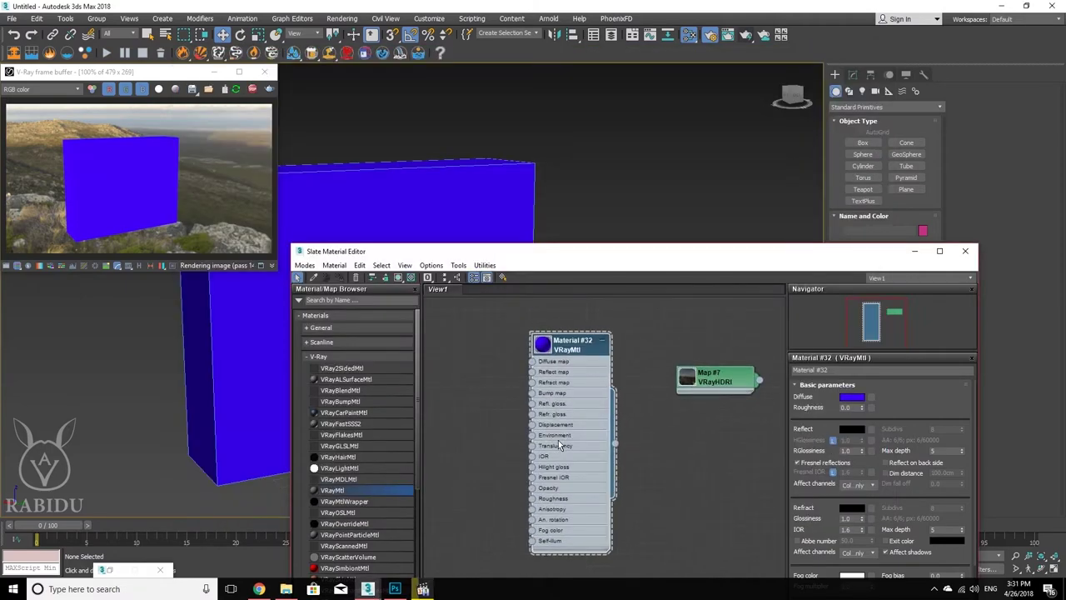
Step: Make Material #32's diffuse colour magenta (red 199, green 0, blue 252)
left_click(857, 399)
left_click(388, 75)
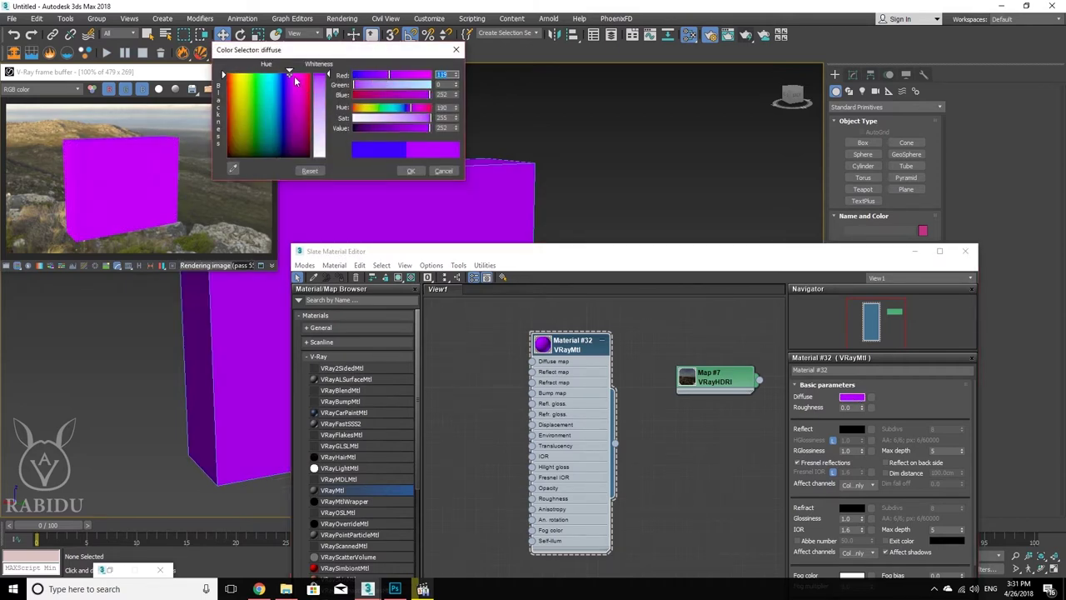
left_click(428, 119)
left_click(430, 118)
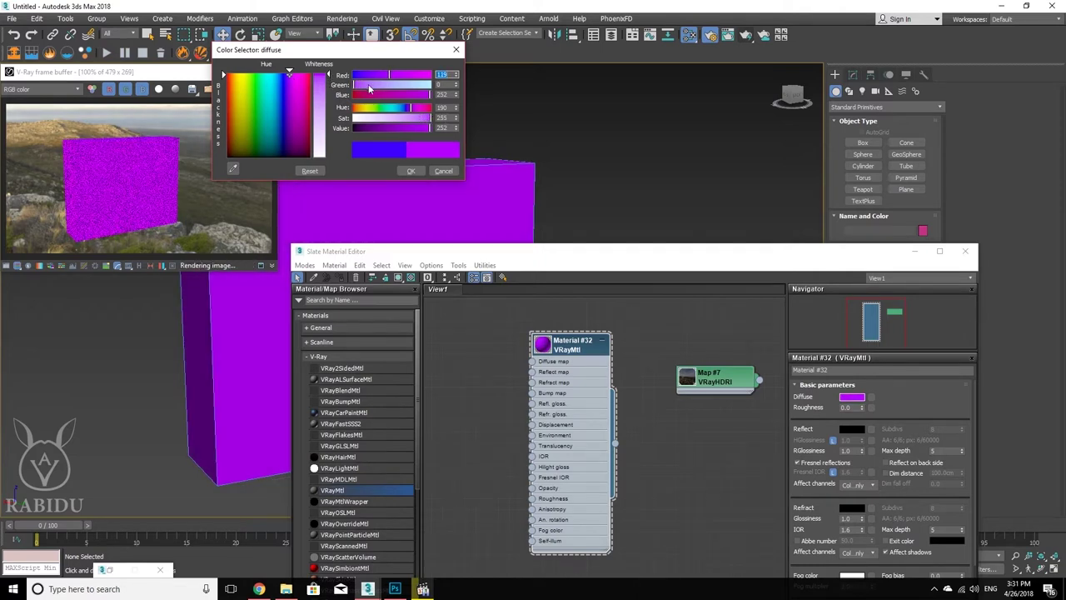
left_click(425, 75)
left_click_drag(425, 75, 414, 76)
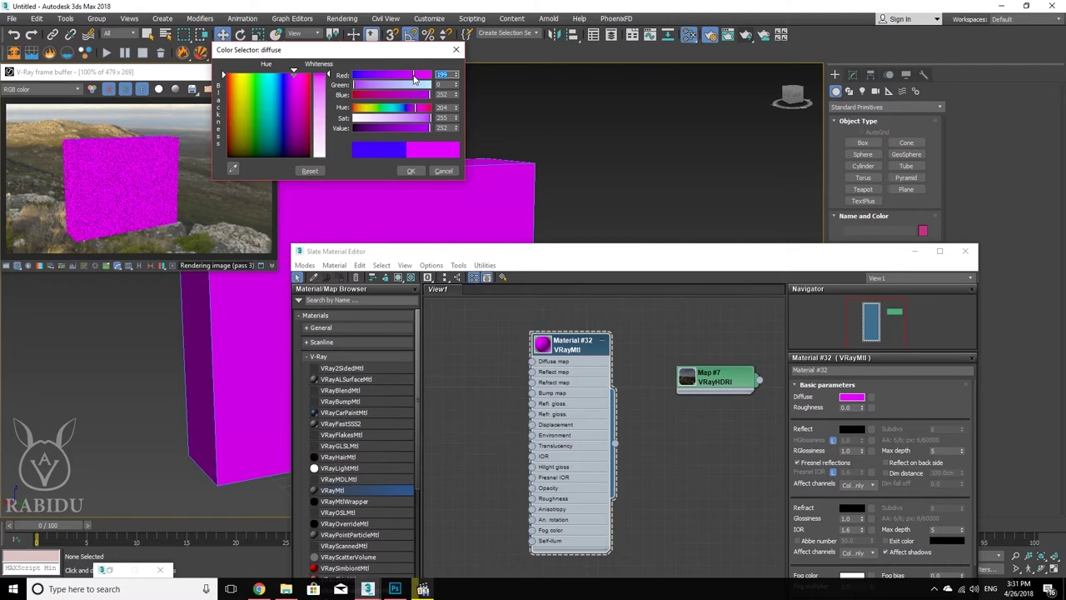
left_click(410, 170)
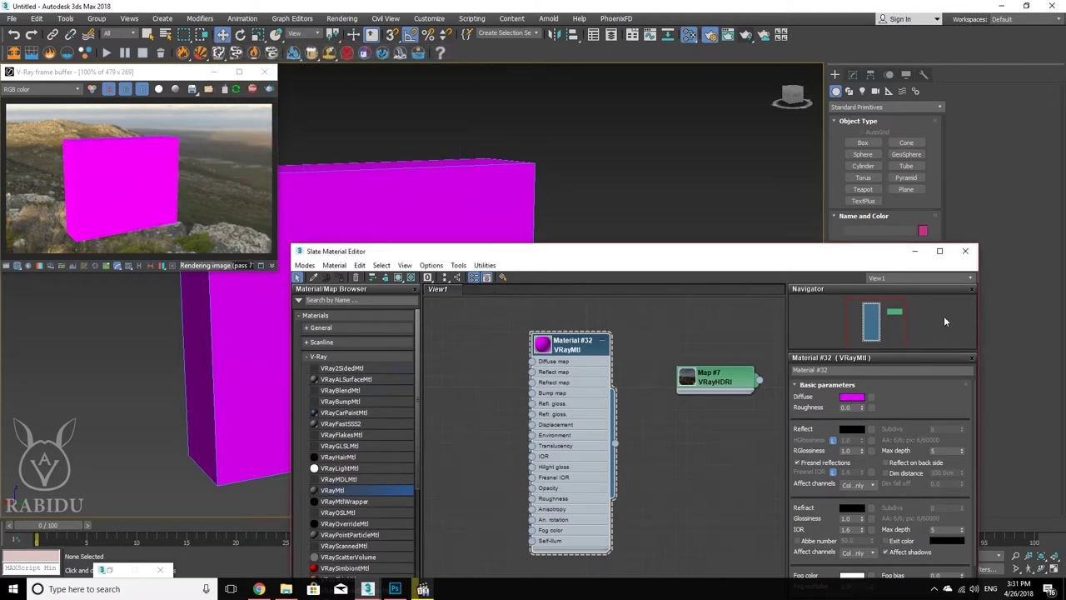
Step: Close the Slate editor, centre the magenta box in the viewport, and go to the Modify panel
left_click(915, 252)
scroll(463, 331, "up", 5)
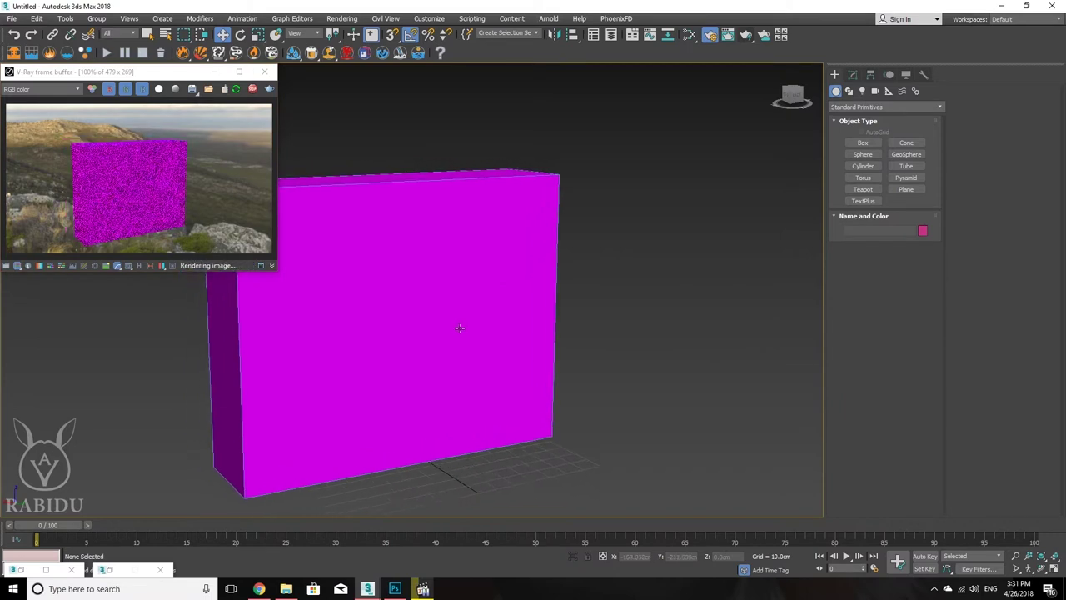
middle_click_drag(462, 332, 479, 325, "alt")
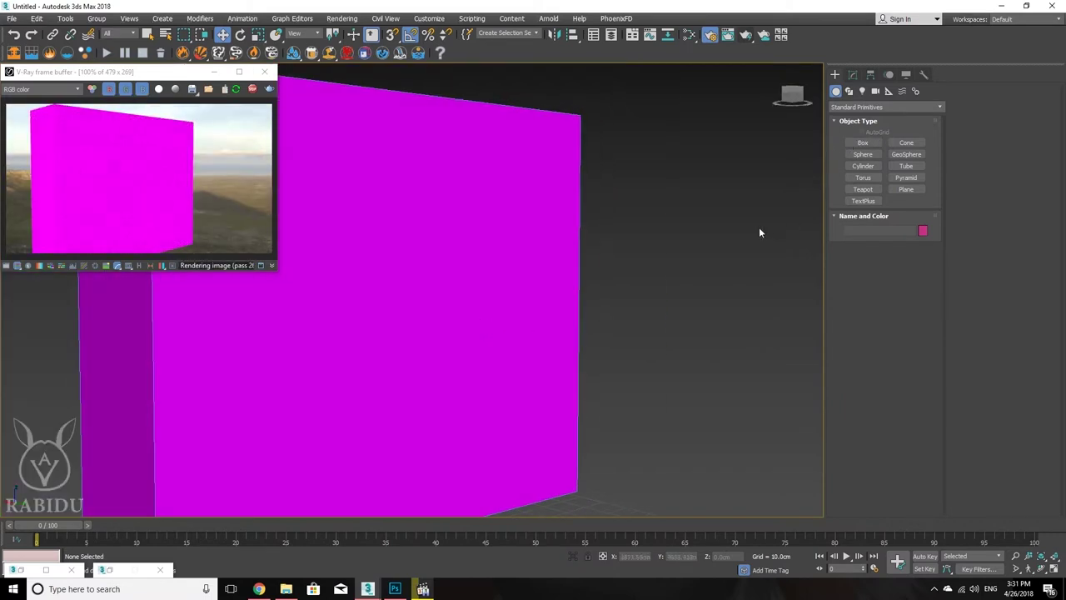
scroll(433, 329, "down", 4)
scroll(434, 333, "up", 3)
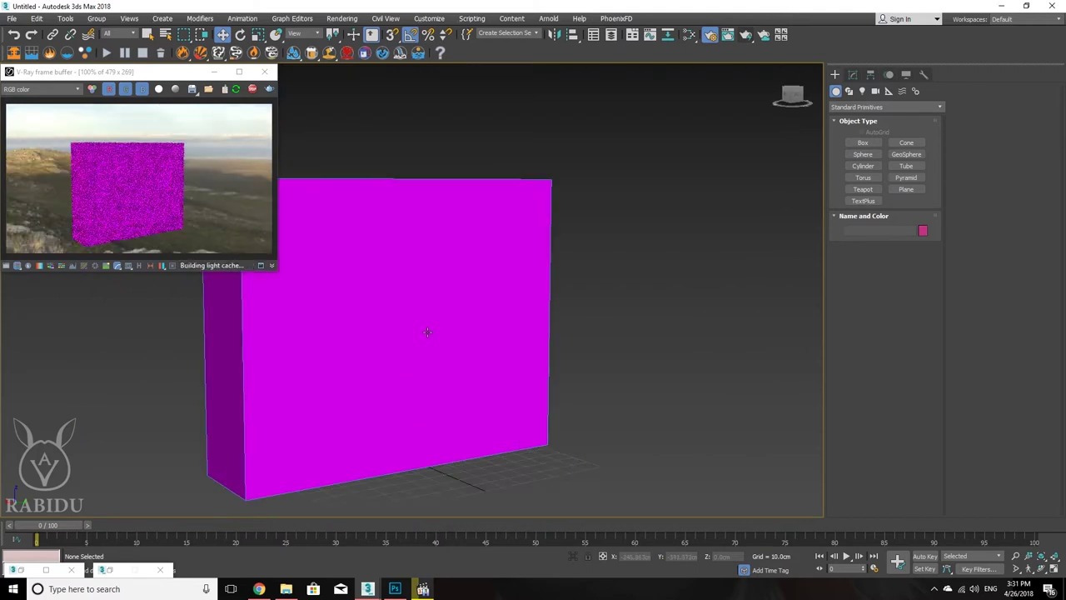
middle_click_drag(433, 333, 477, 312)
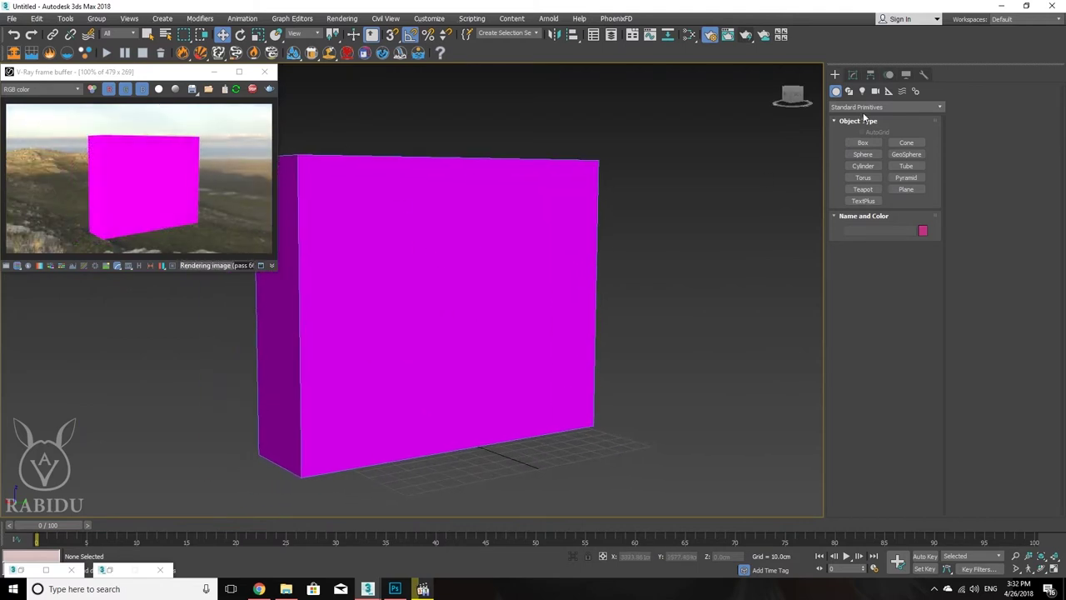
left_click(858, 75)
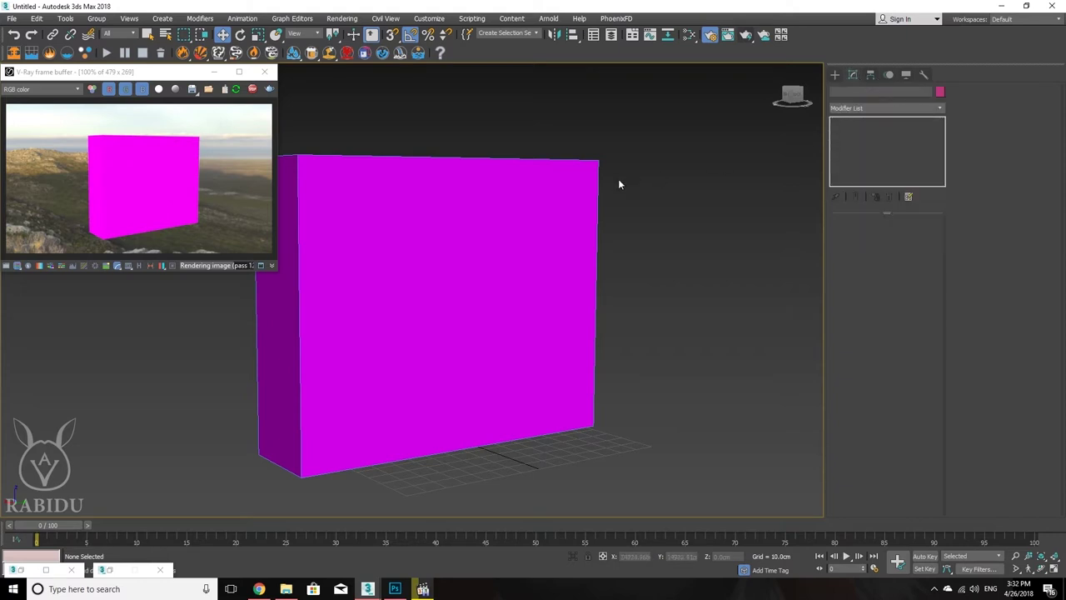
Step: Select Box001 and scroll its Modifier List down to the UVW Map entries
left_click(327, 368)
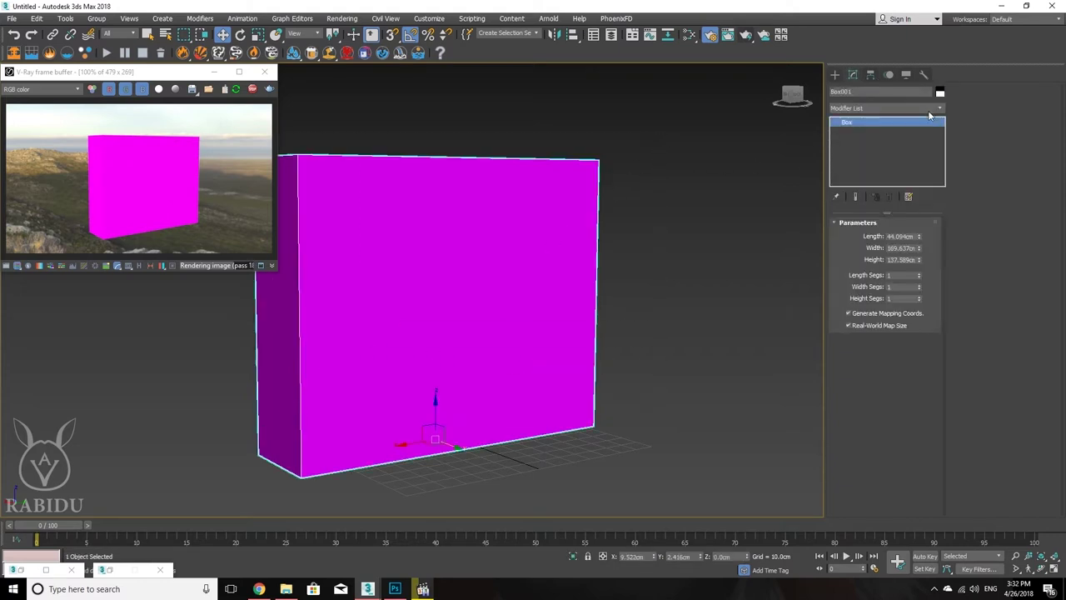
left_click(929, 109)
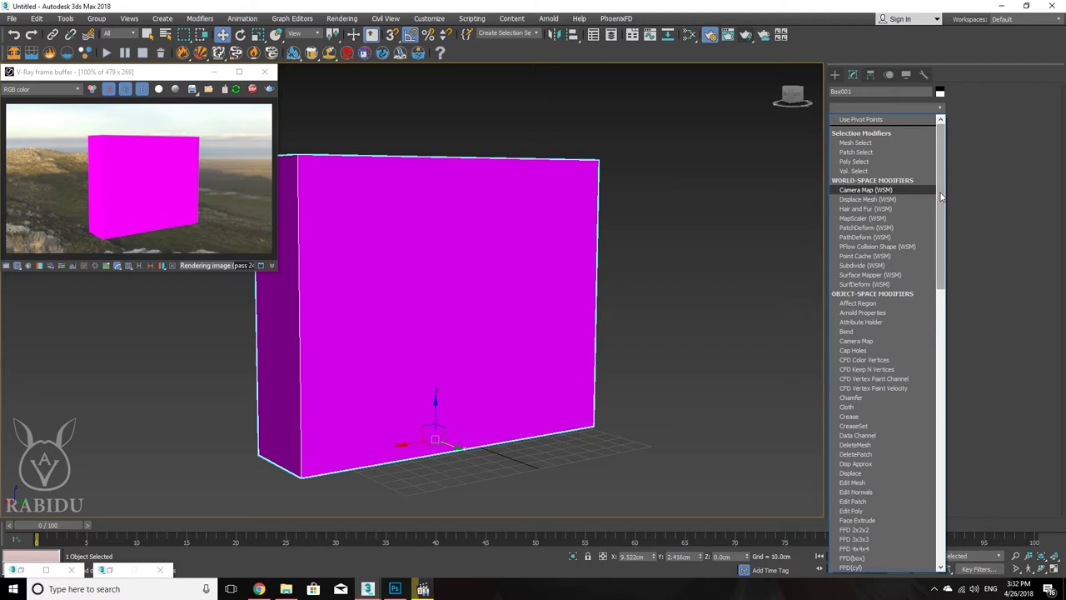
left_click_drag(941, 196, 929, 502)
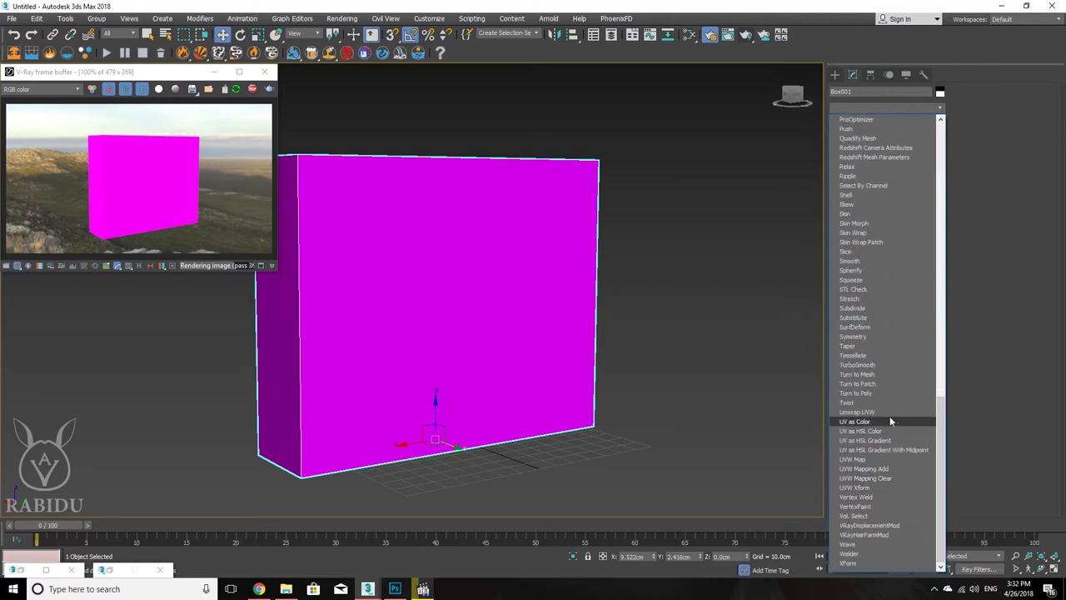
left_click(853, 462)
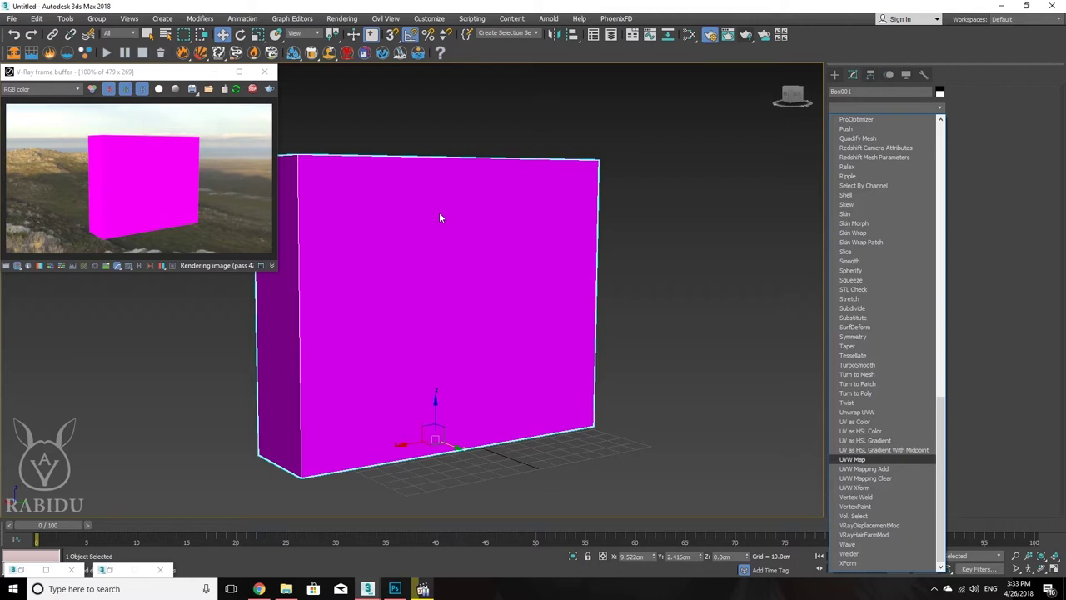
Step: Add an Unwrap UVW modifier to Box001 and open its UV editor
left_click(871, 414)
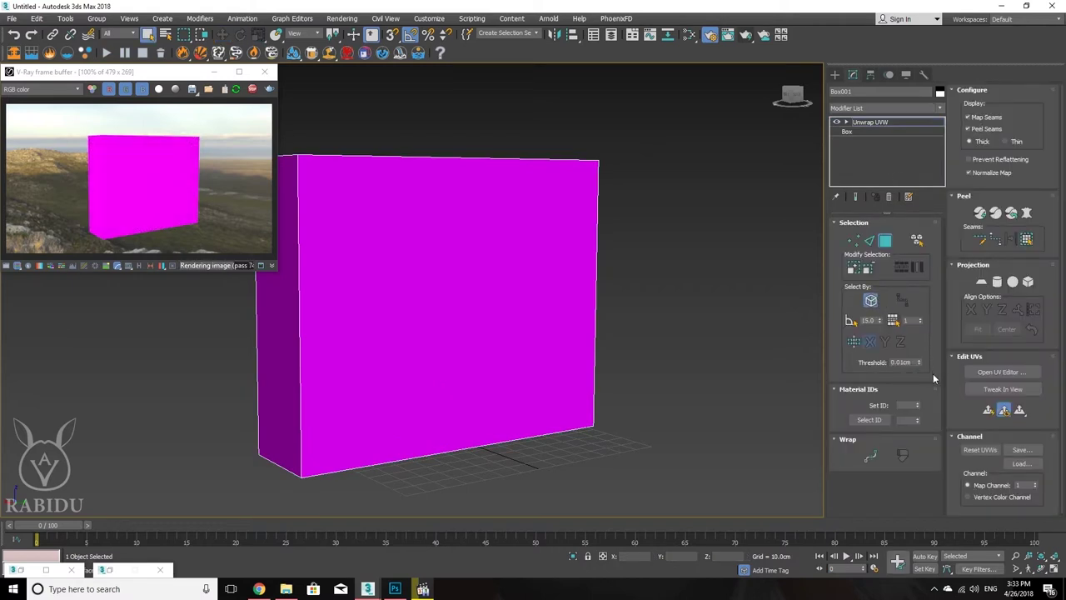
left_click(1011, 373)
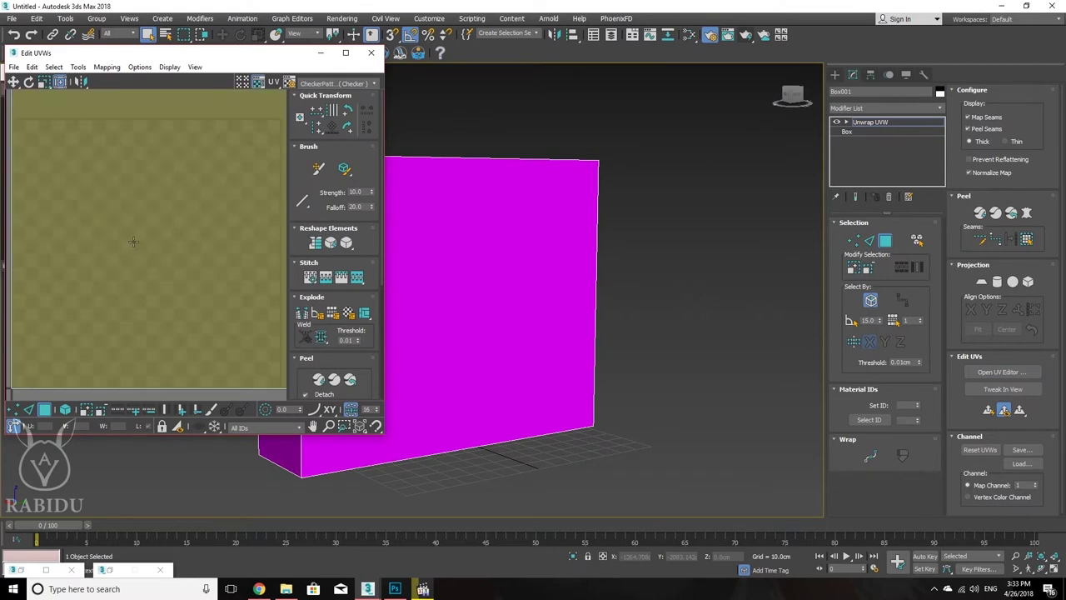
scroll(119, 266, "down", 5)
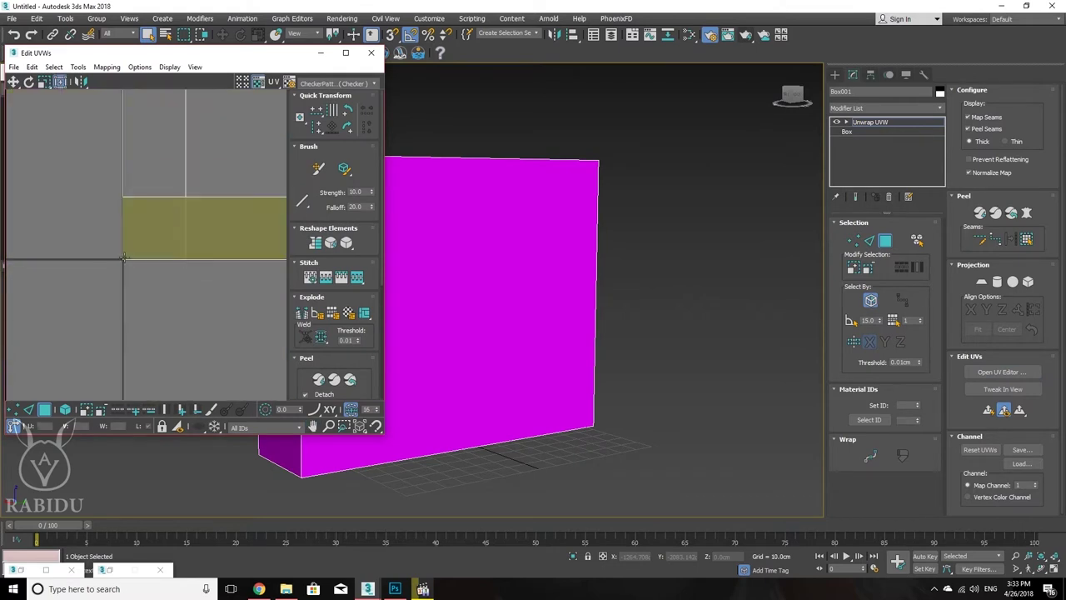
scroll(179, 233, "up", 5)
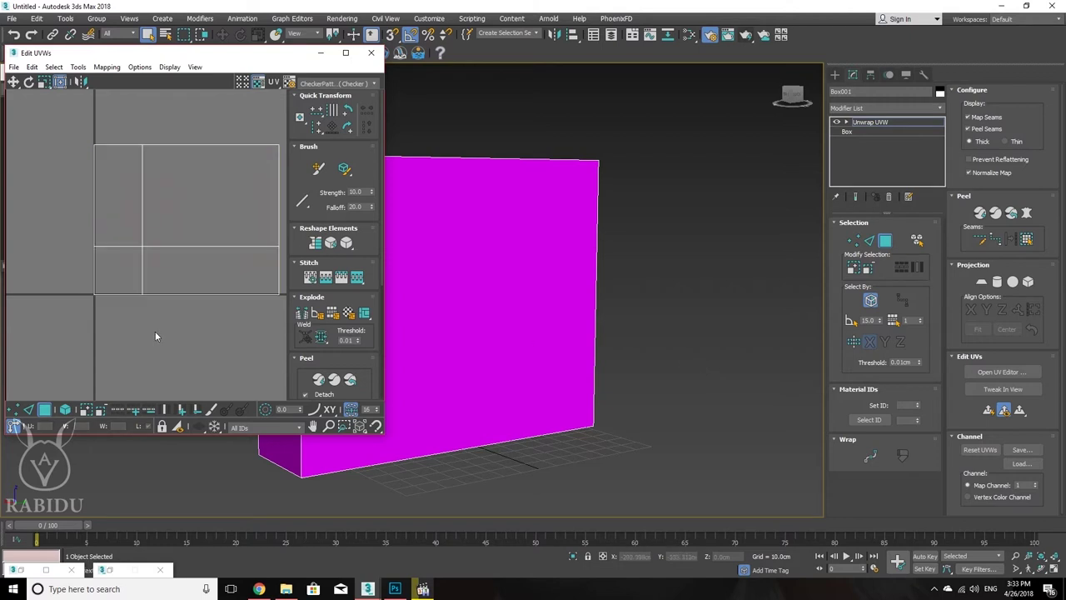
middle_click_drag(661, 325, 583, 300, "alt")
Step: Select all the box's UVs and explode them into separate, packed islands
left_click_drag(54, 119, 284, 372)
left_click(318, 313)
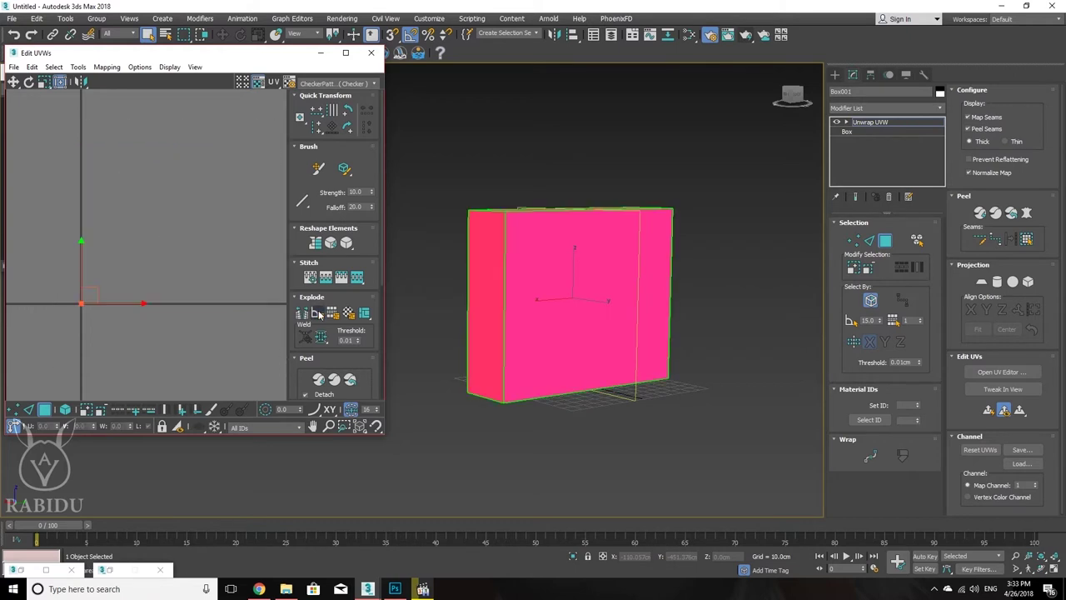
scroll(89, 298, "up", 6)
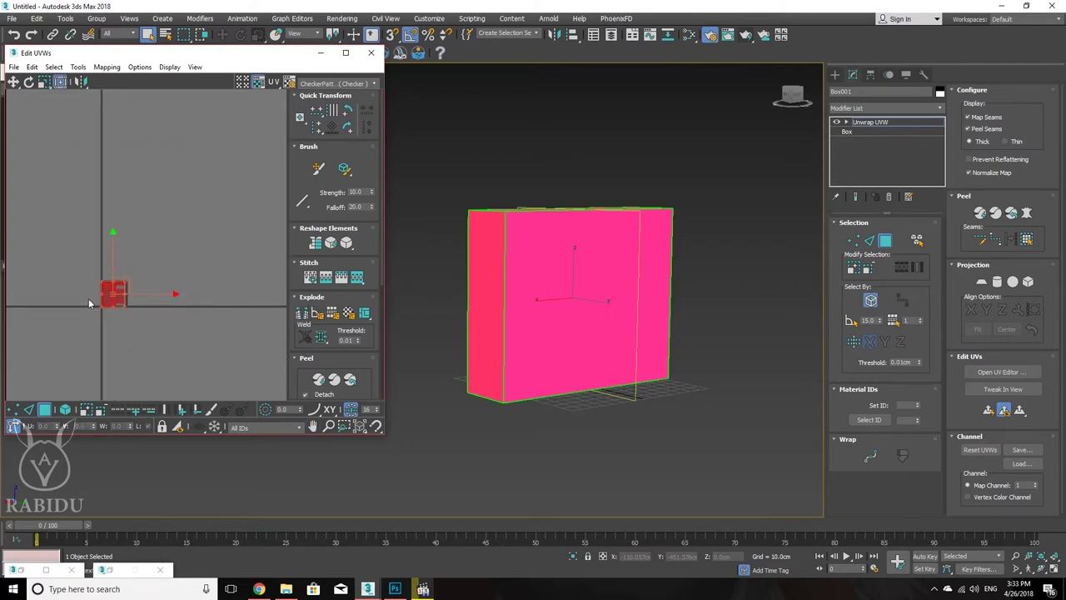
scroll(120, 303, "up", 4)
left_click(249, 354)
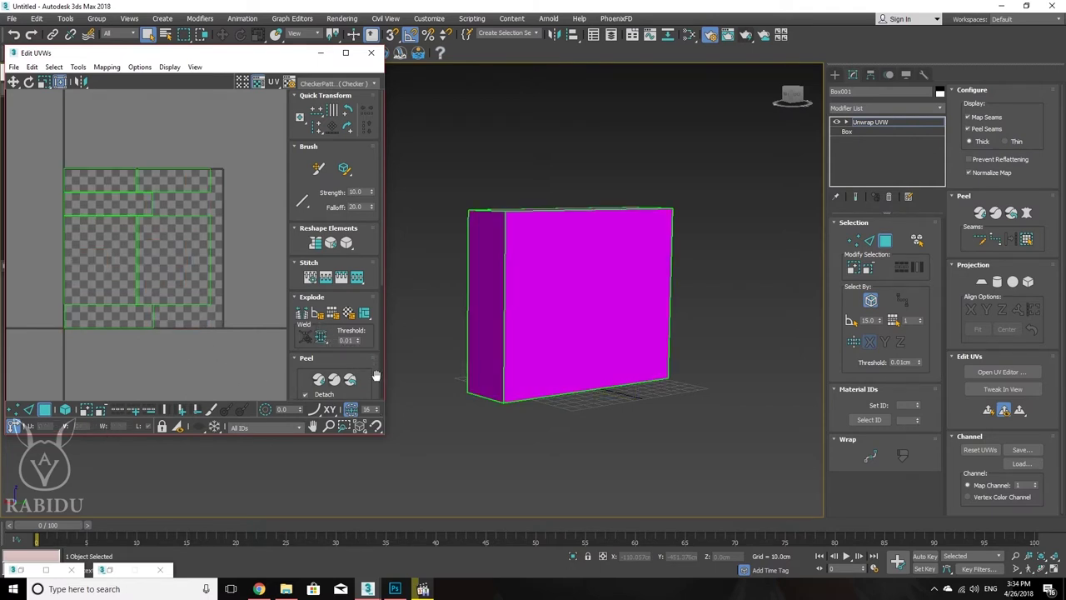
left_click_drag(379, 370, 413, 203)
left_click(325, 334)
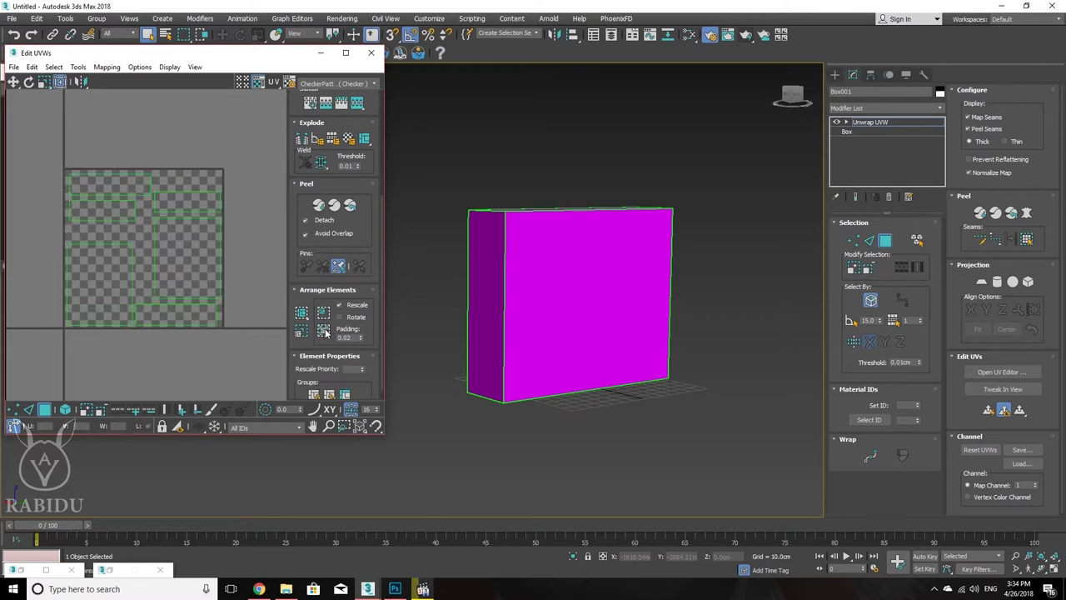
middle_click_drag(582, 360, 501, 357)
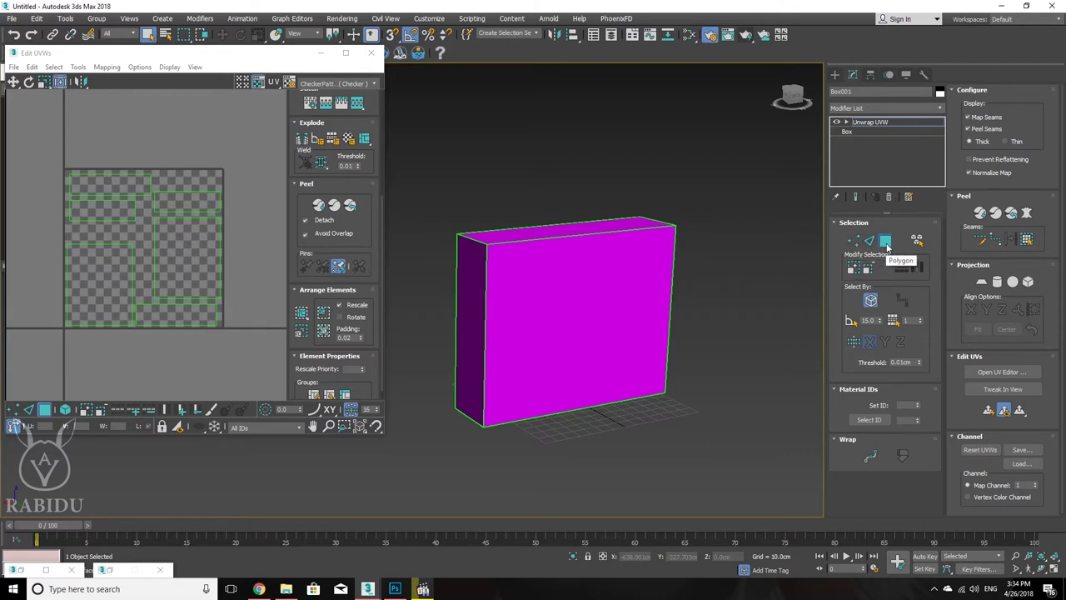
left_click(576, 226)
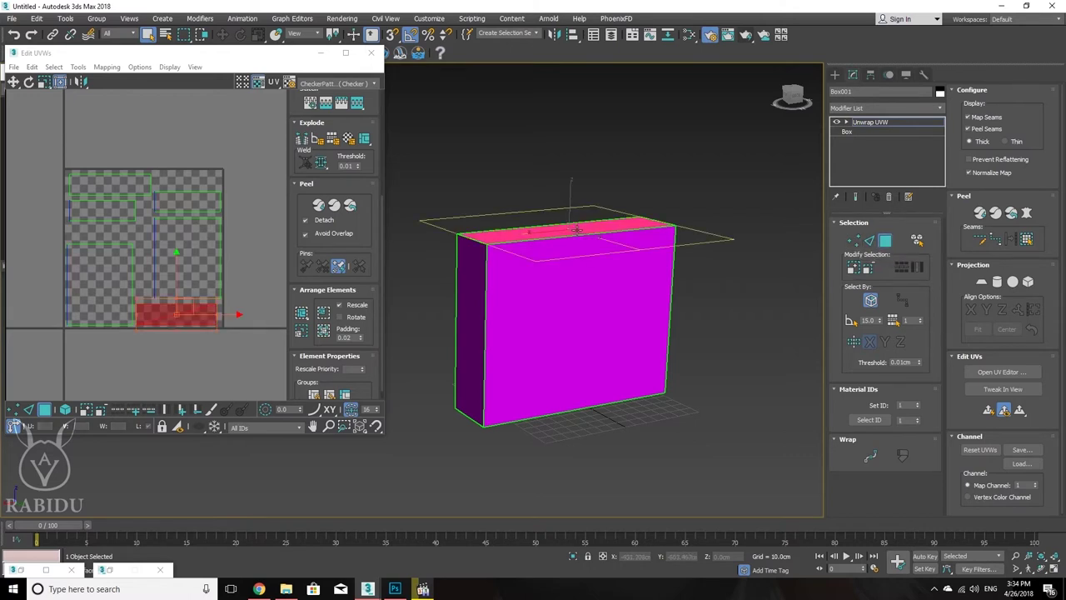
scroll(197, 338, "up", 2)
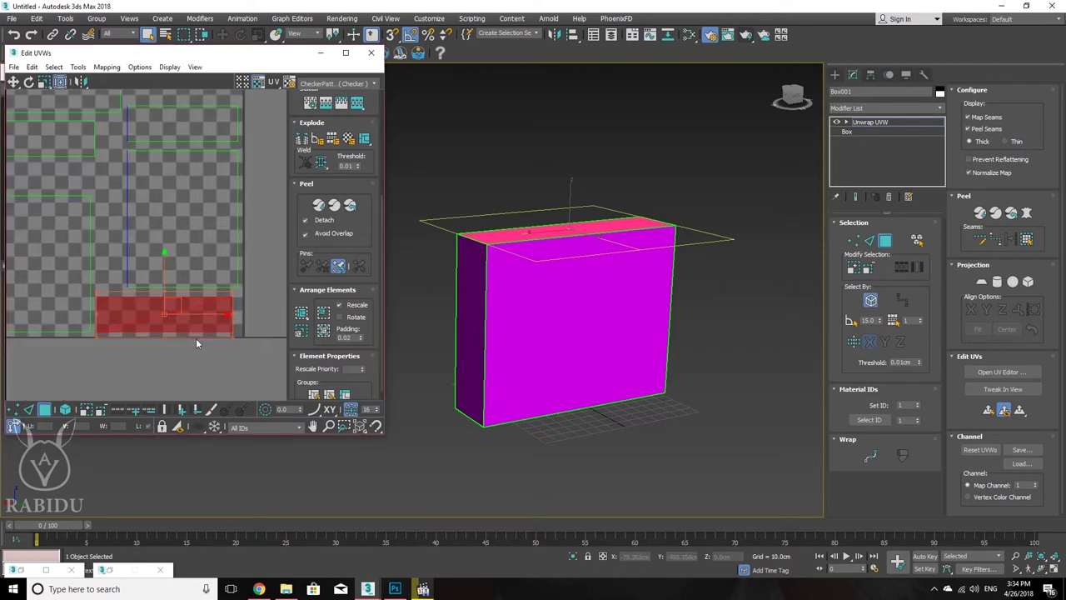
scroll(196, 338, "down", 2)
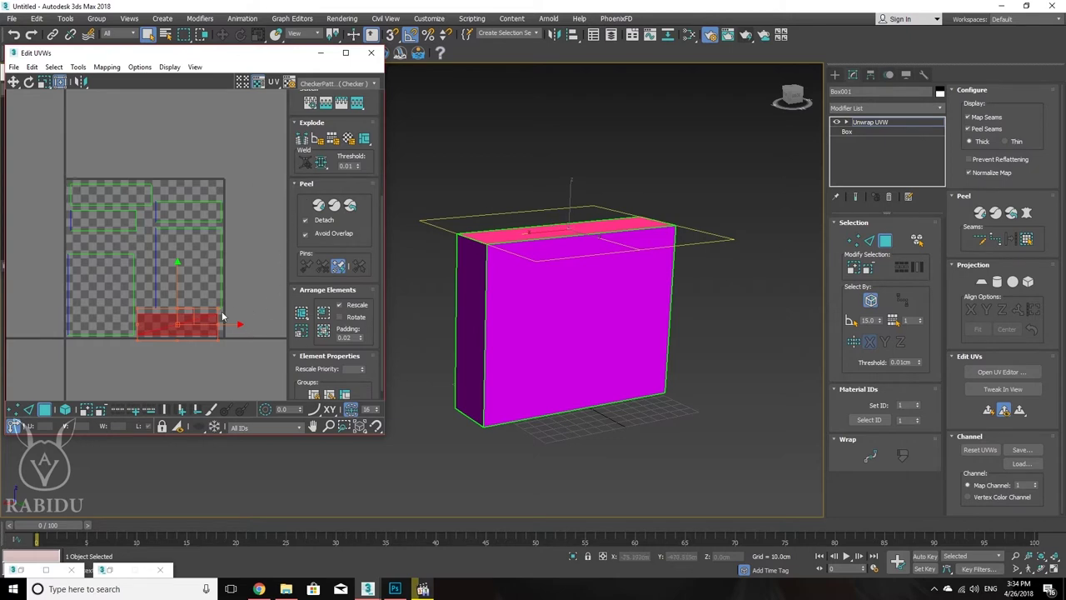
left_click(573, 280)
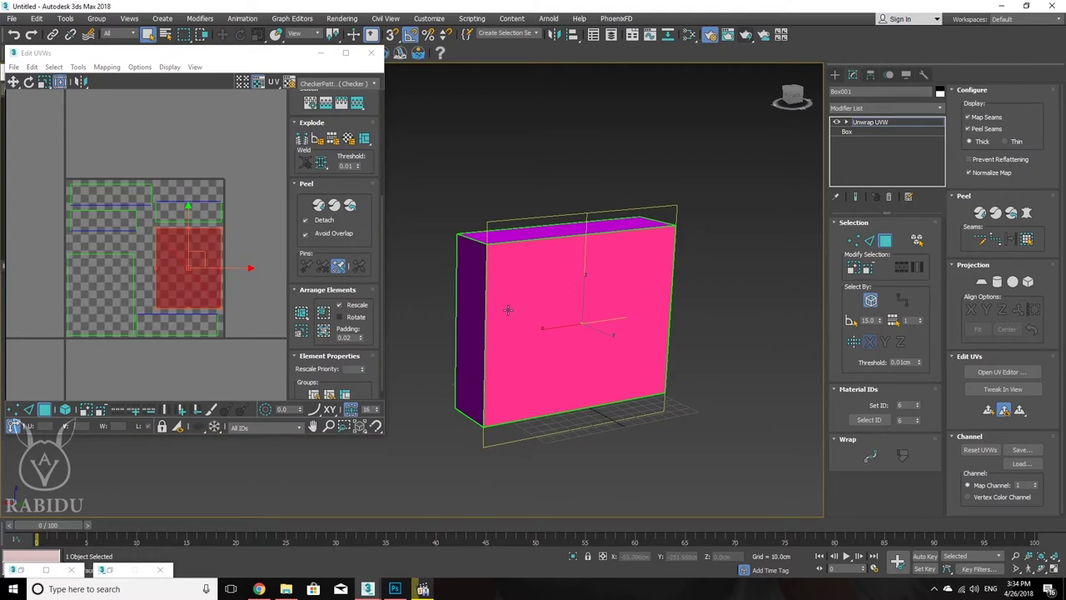
left_click(482, 293)
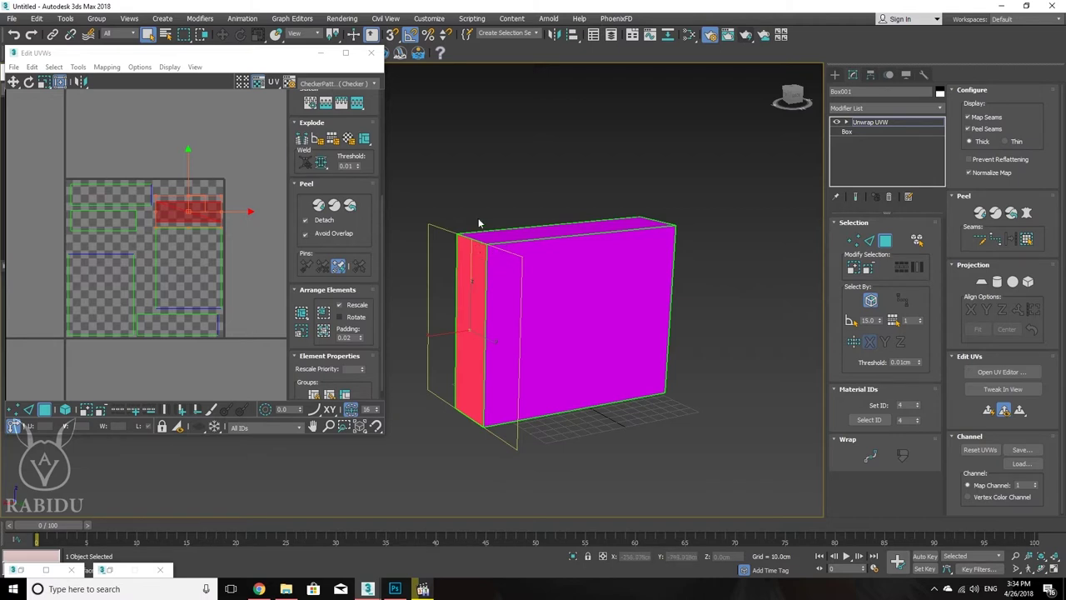
left_click(908, 109)
key("w")
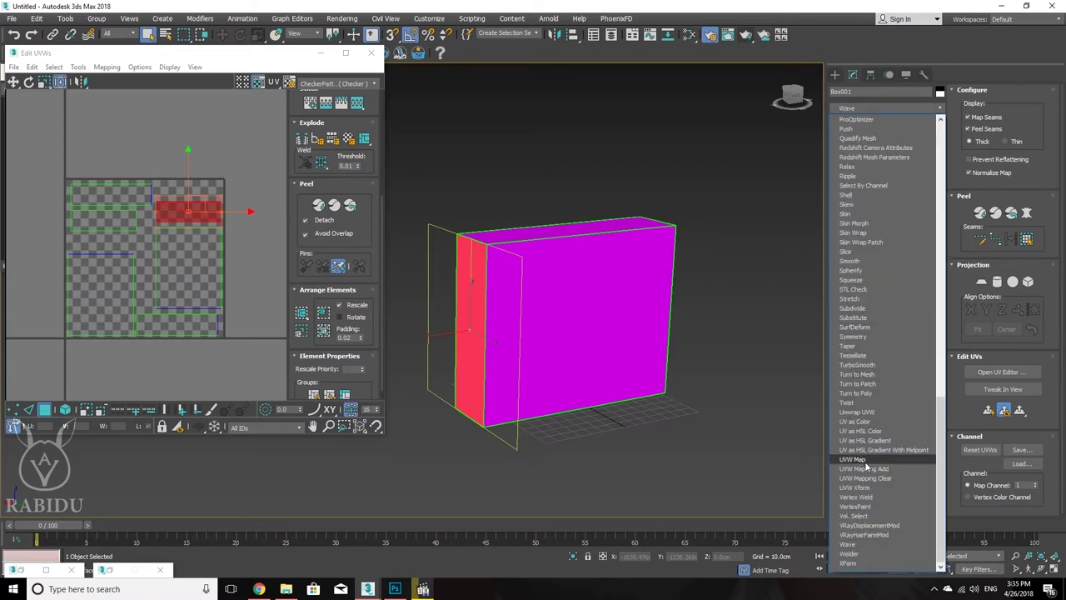
key("Escape")
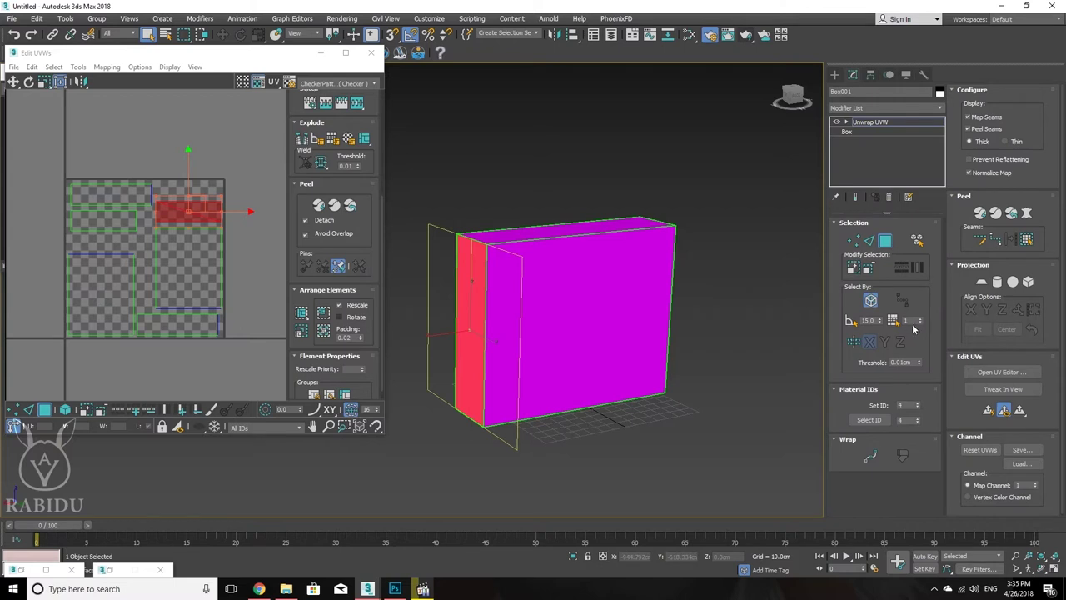
left_click(262, 251)
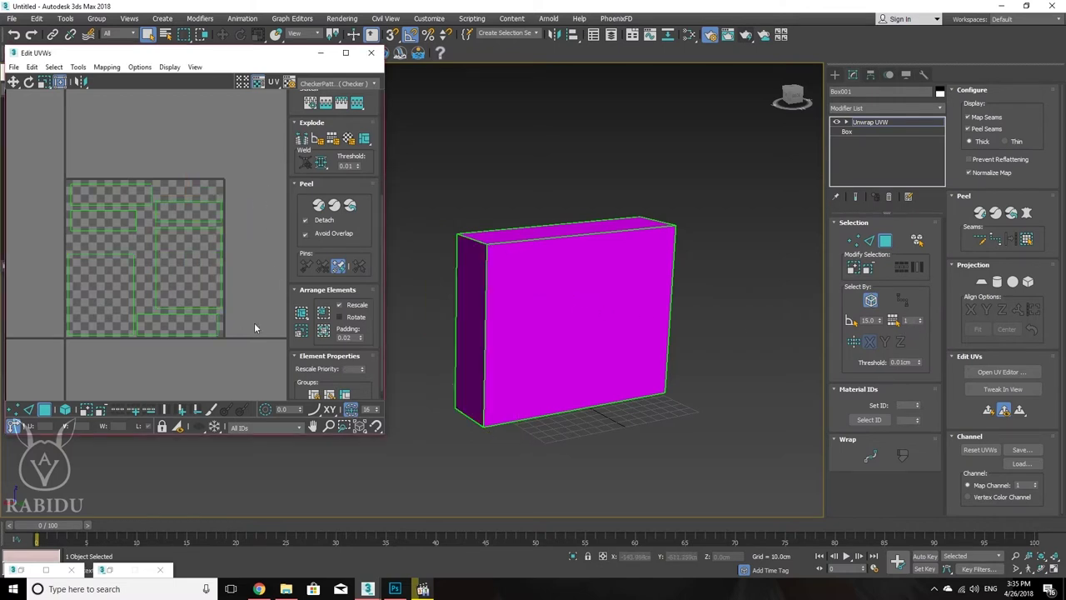
left_click(395, 589)
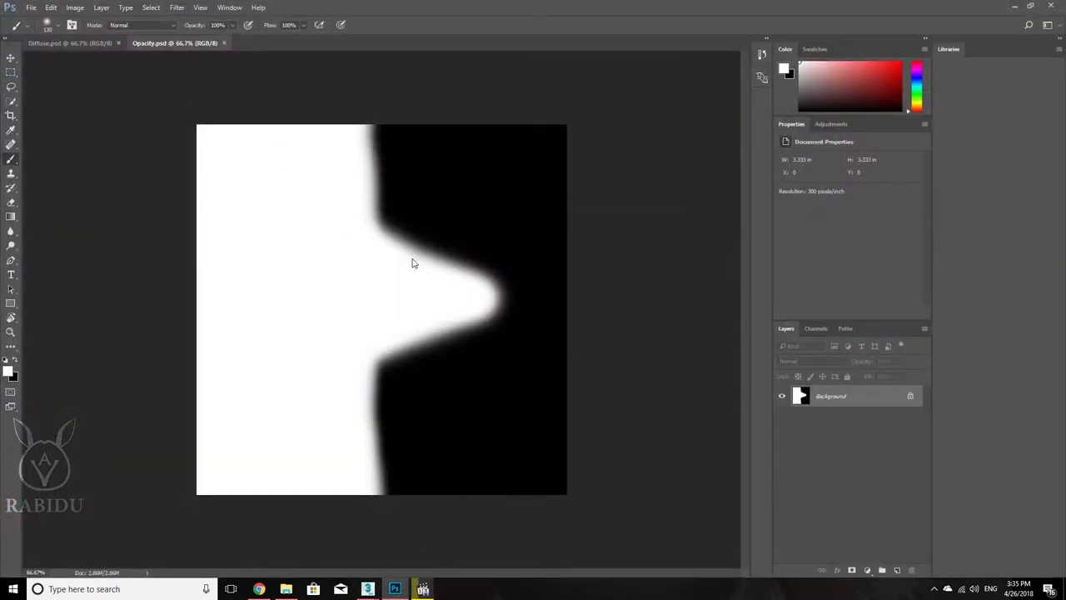
left_click(1015, 8)
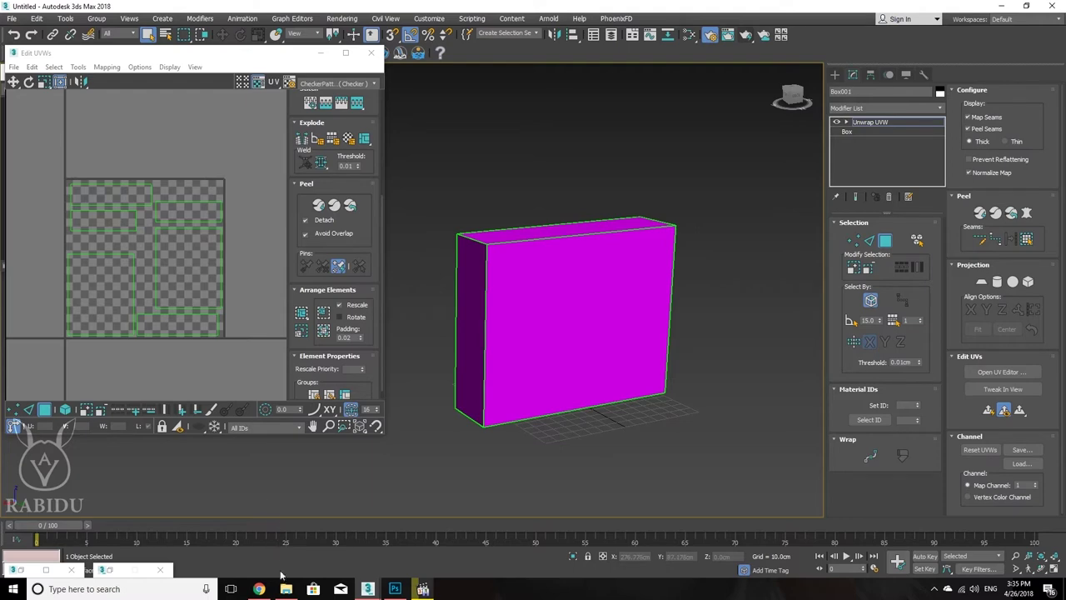
Step: In the Slate editor, wire a VRayHDRI map (Map #8) into Material #32's Diffuse
mouse_move(287, 589)
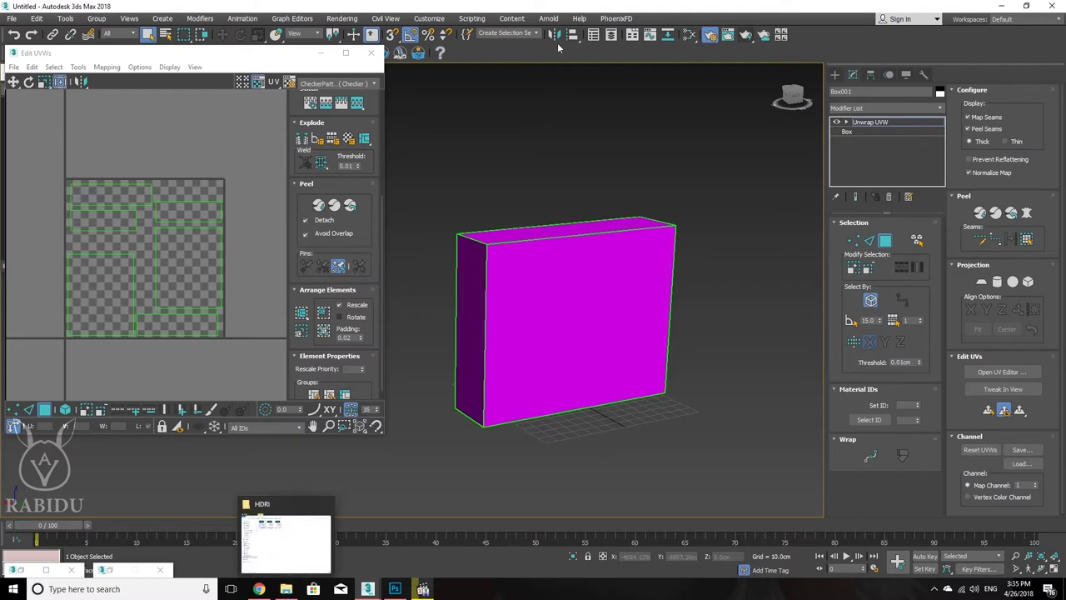
left_click(690, 35)
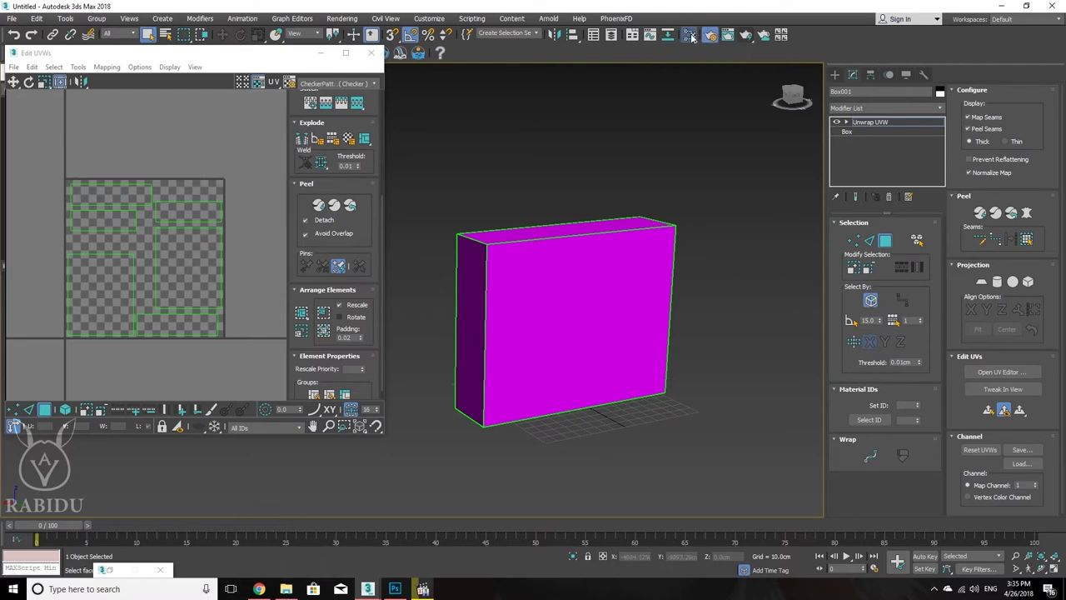
left_click_drag(712, 260, 812, 91)
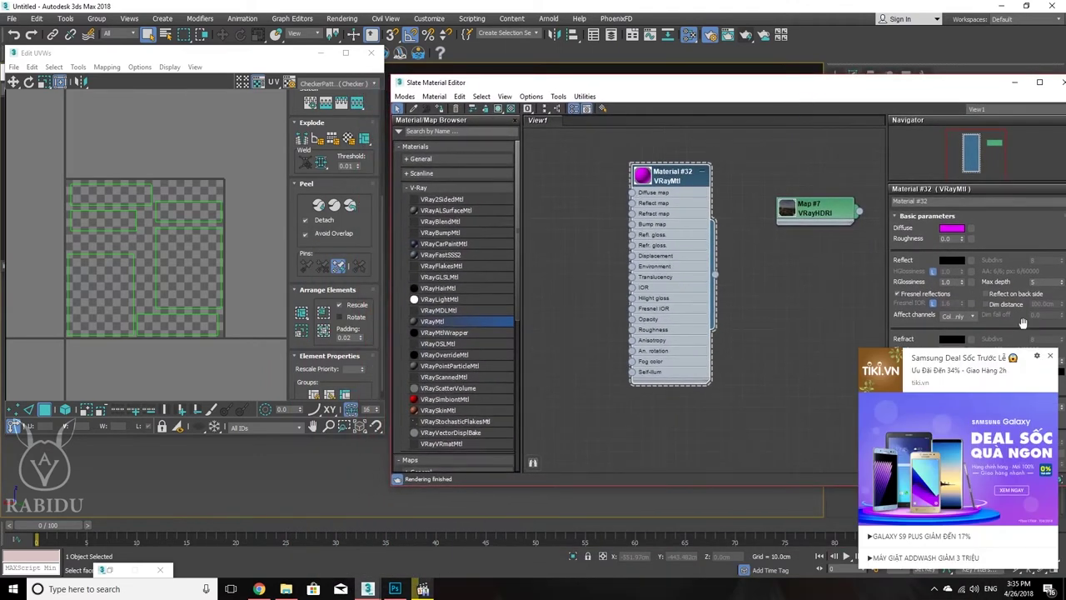
left_click(1051, 359)
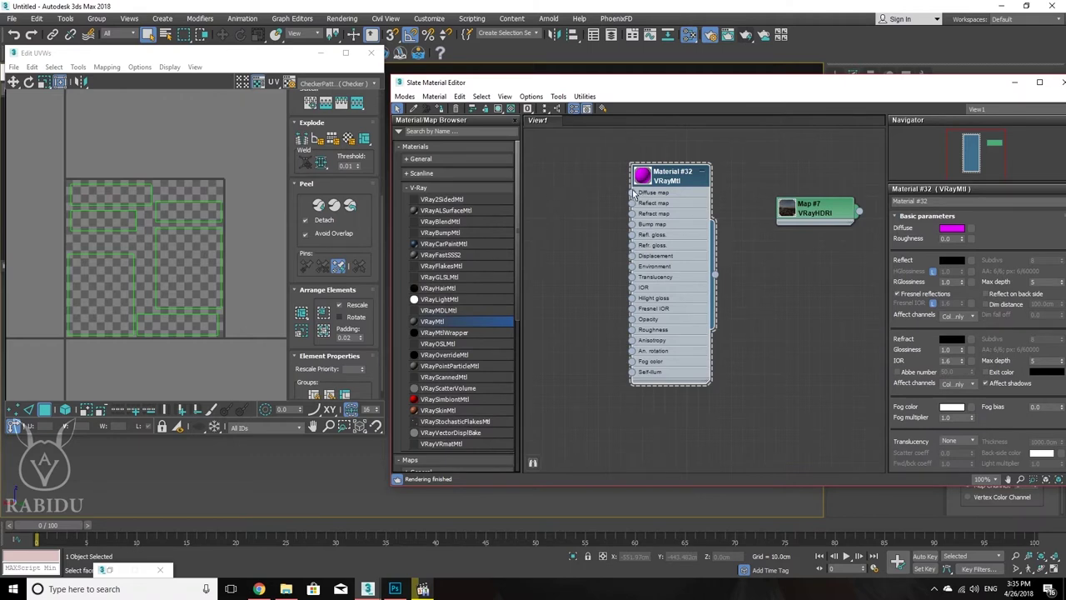
left_click_drag(633, 194, 566, 202)
mouse_move(616, 244)
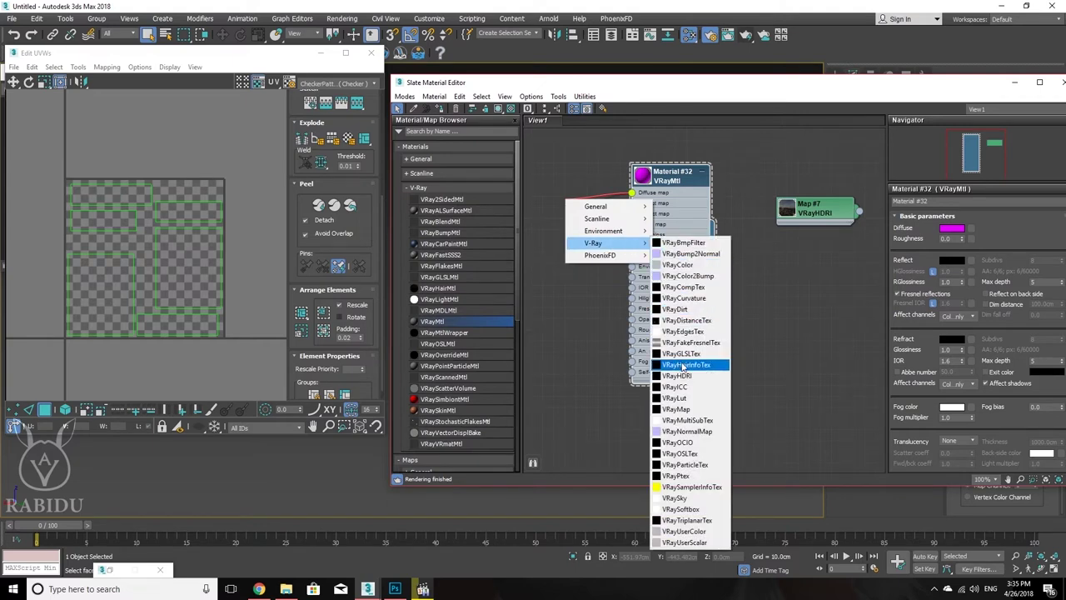
left_click(685, 377)
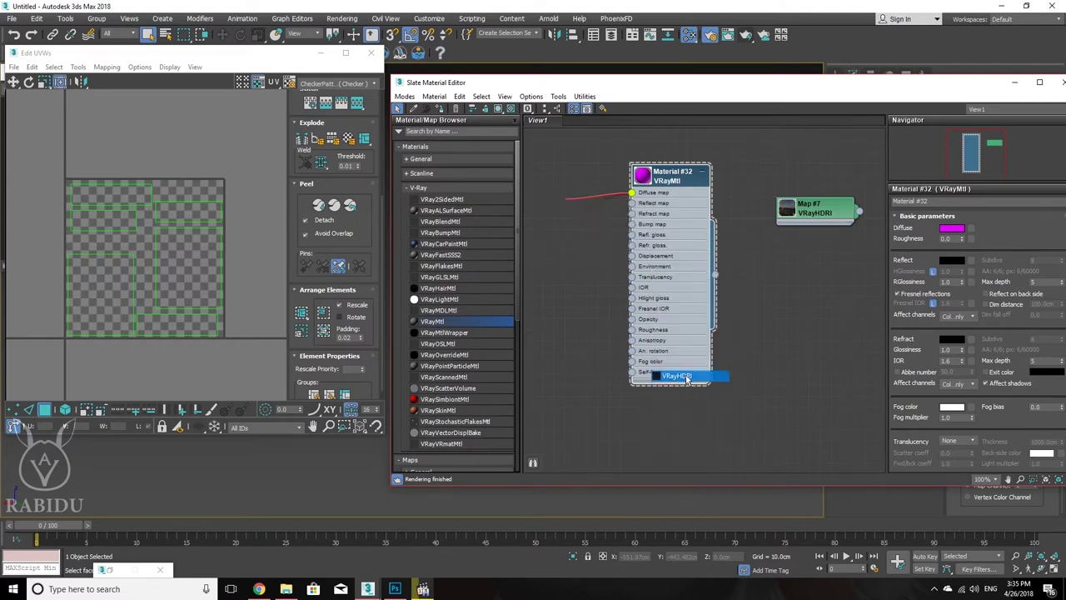
middle_click_drag(599, 251, 721, 267)
left_click_drag(699, 221, 653, 207)
double_click(654, 208)
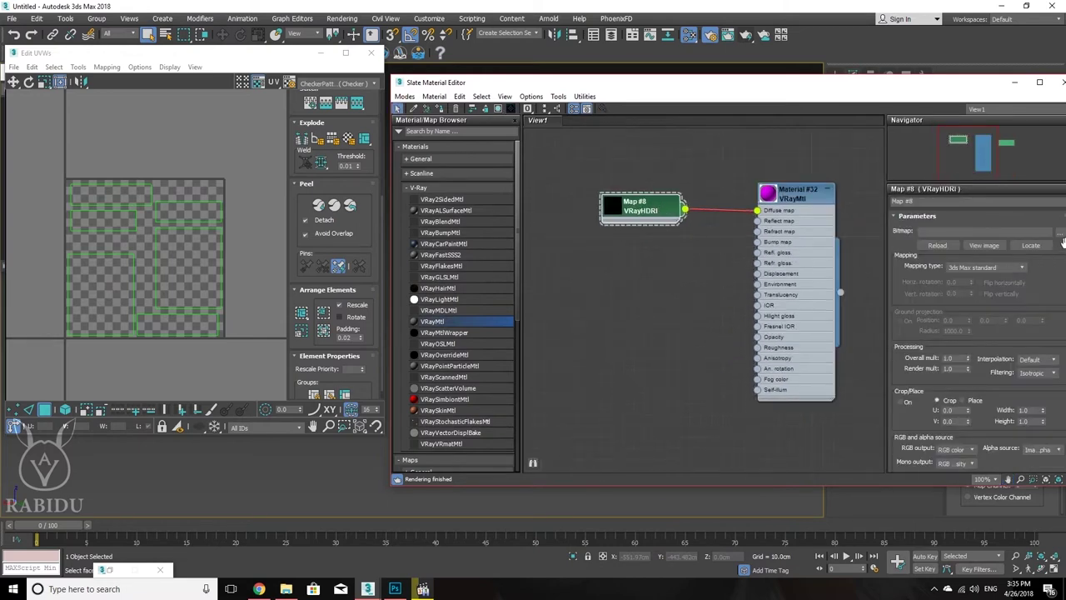
left_click_drag(962, 102, 942, 93)
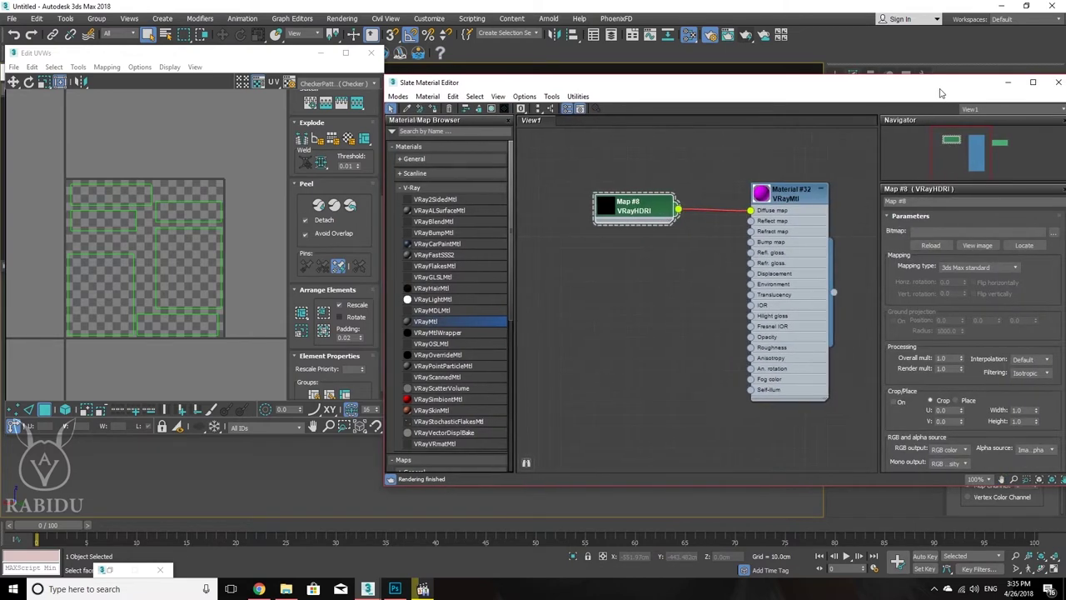
Step: Load the Diffuse image from the Headphone folder into the VRayHDRI map
left_click(1052, 236)
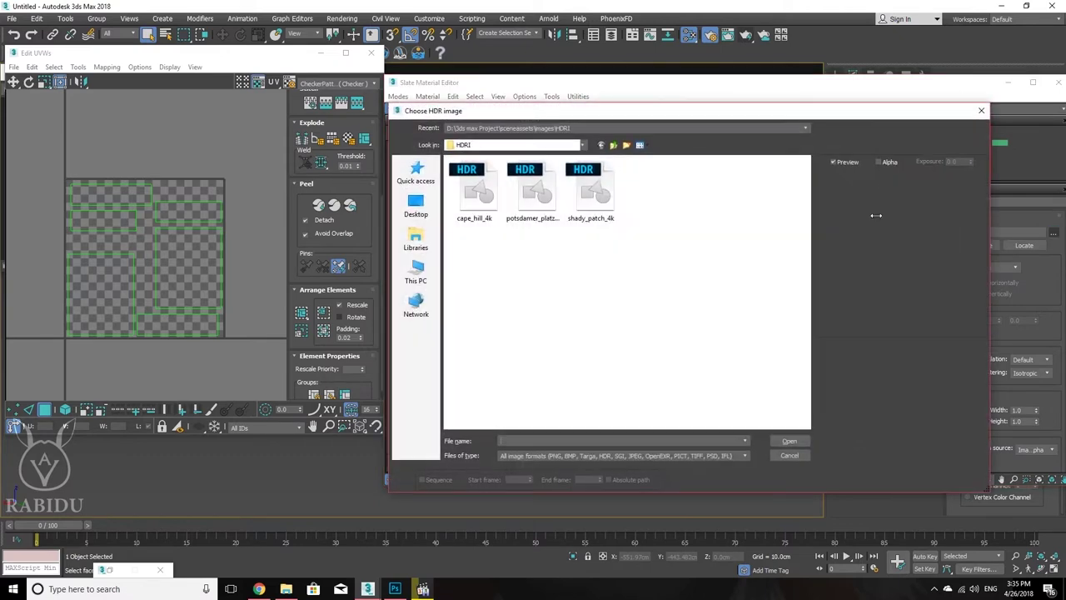
left_click(614, 146)
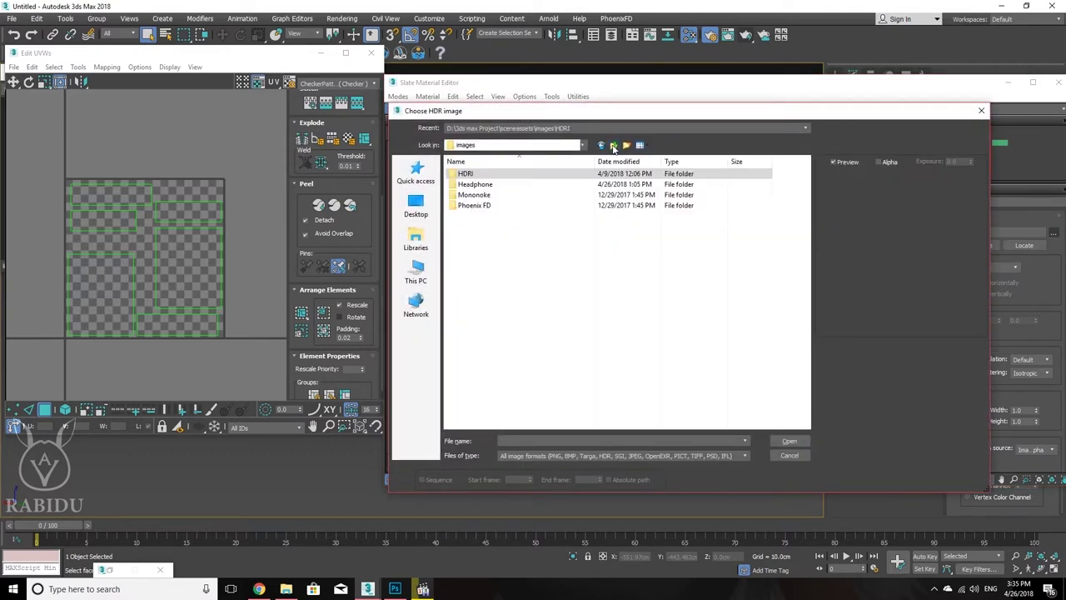
left_click(490, 185)
double_click(492, 190)
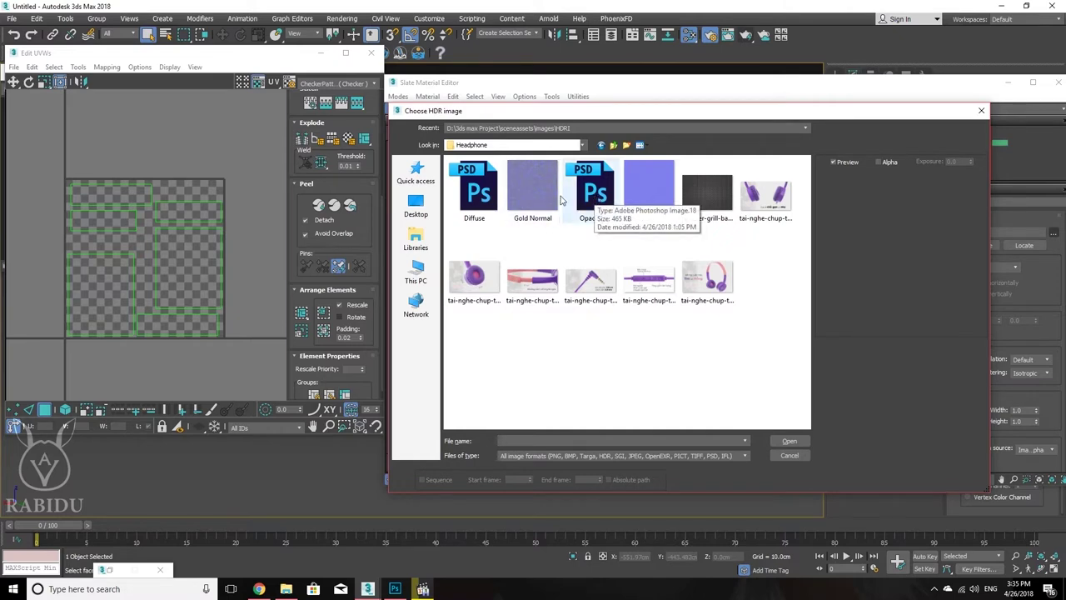
double_click(474, 190)
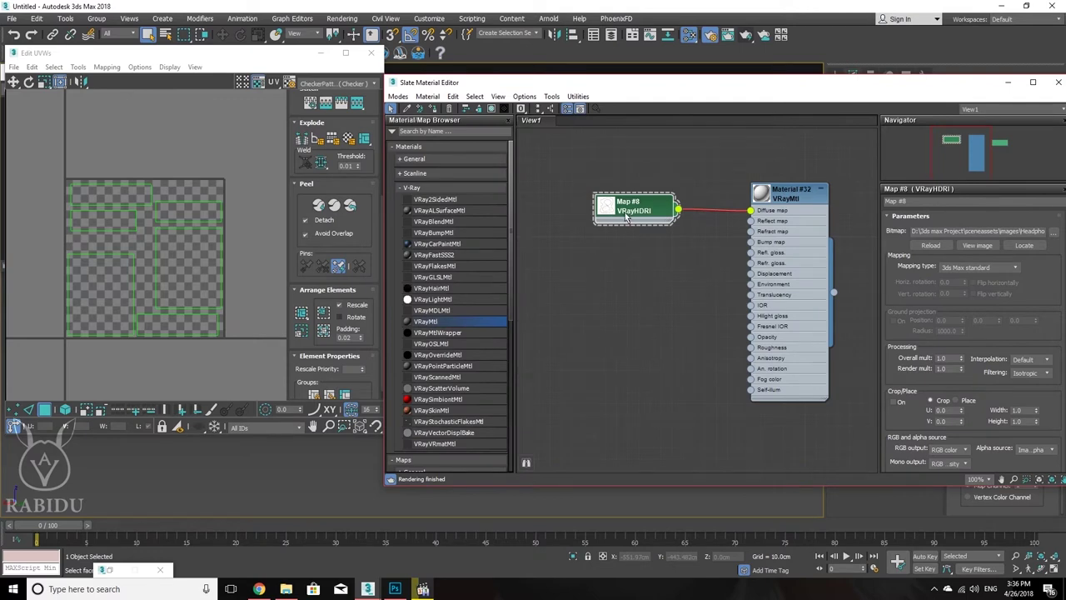
Step: View the Diffuse.psd drawing in Photoshop, then return to 3ds Max
left_click(395, 589)
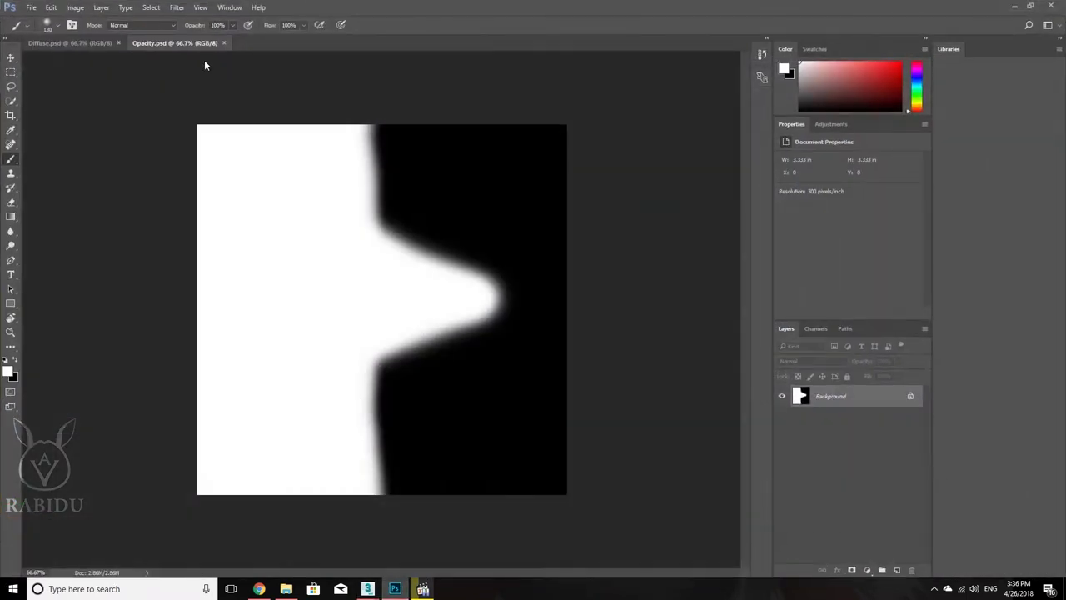
left_click(82, 43)
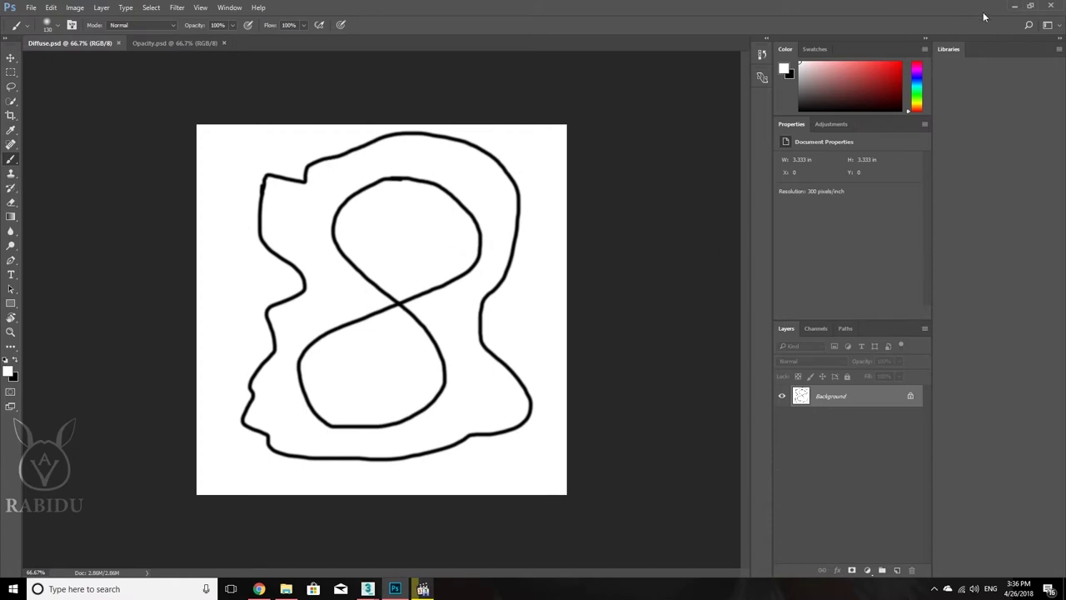
left_click(1014, 6)
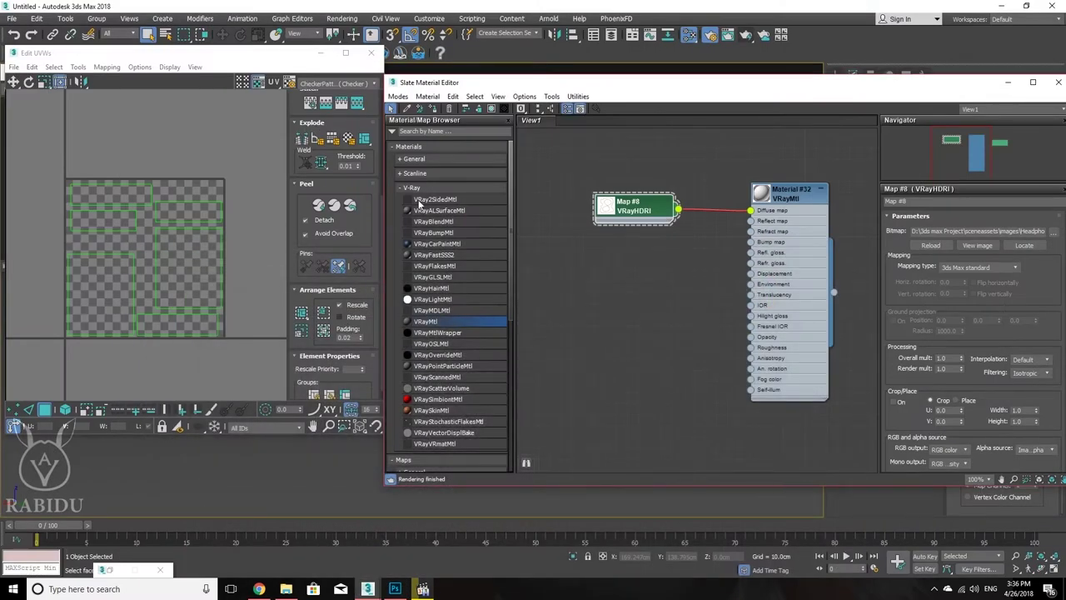
Step: Turn on Show Shaded Material in Viewport for Material #32
middle_click_drag(761, 275, 730, 284)
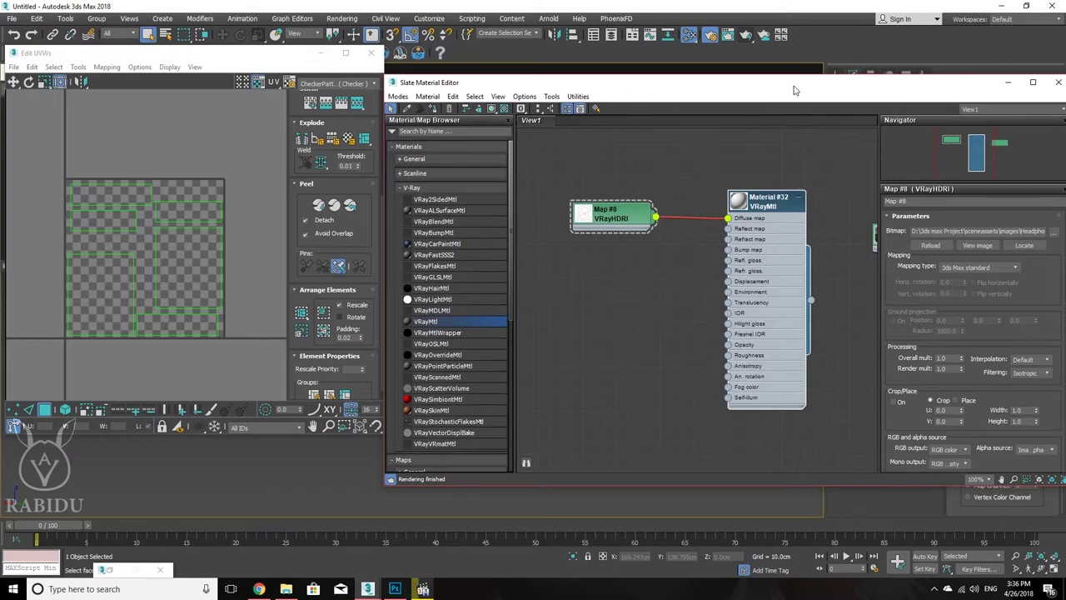
left_click_drag(795, 85, 553, 355)
left_click_drag(636, 315, 364, 315)
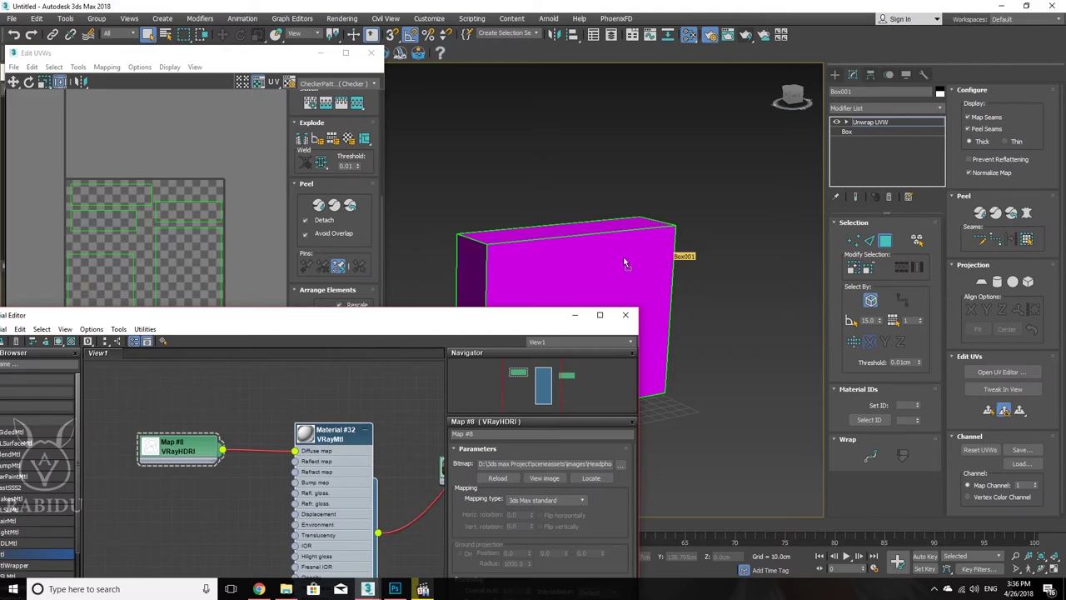
left_click_drag(360, 326, 399, 328)
right_click(339, 498)
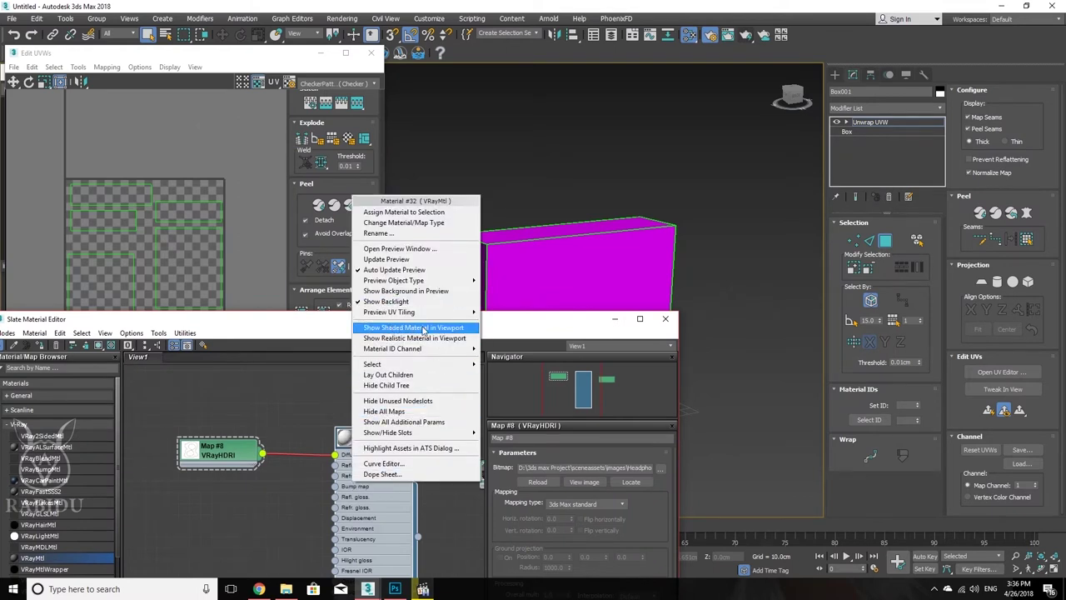
left_click(424, 329)
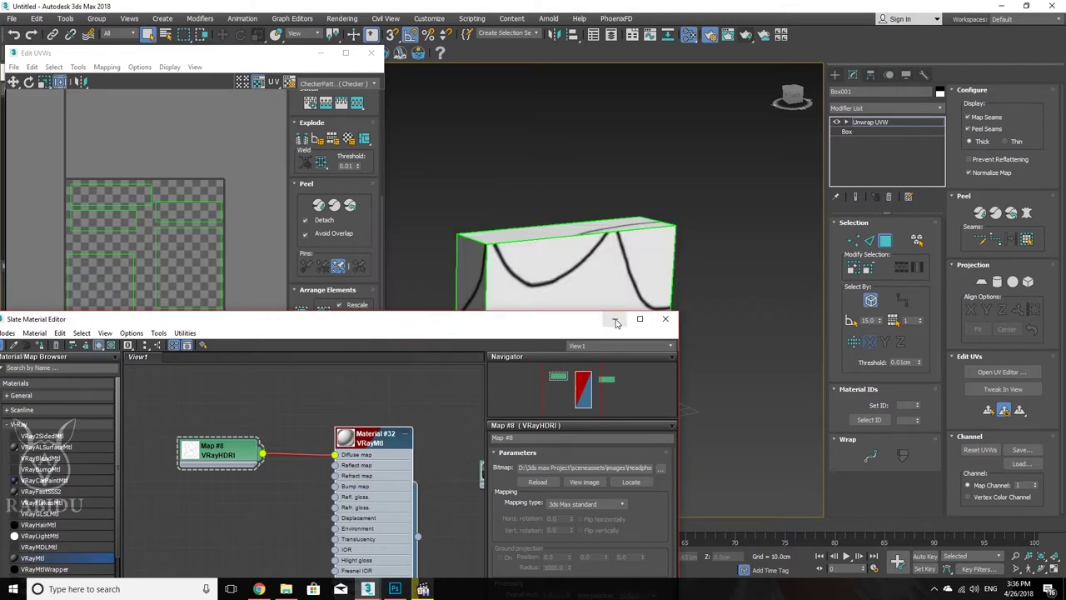
Step: Minimize the Slate editor, orbit around the textured box, and compare it with Photoshop
left_click_drag(526, 324, 734, 105)
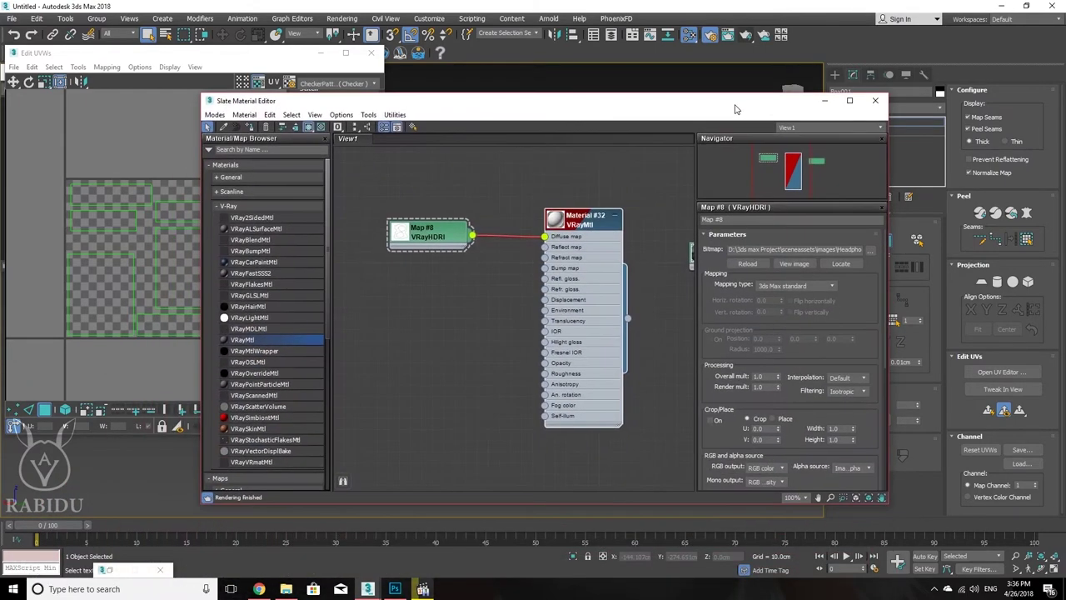
left_click(825, 101)
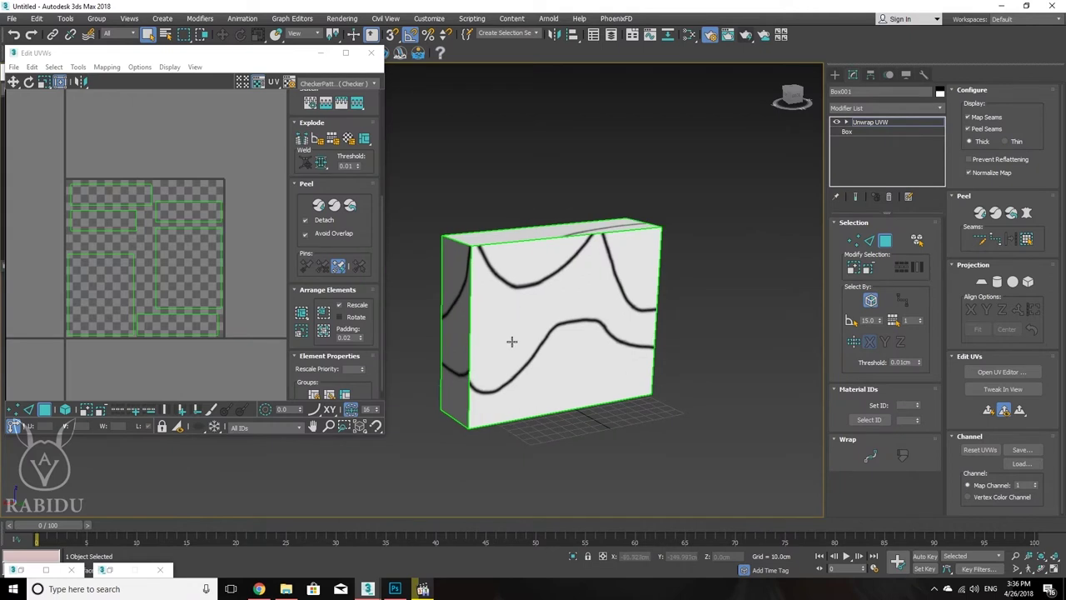
middle_click_drag(512, 342, 476, 362, "alt")
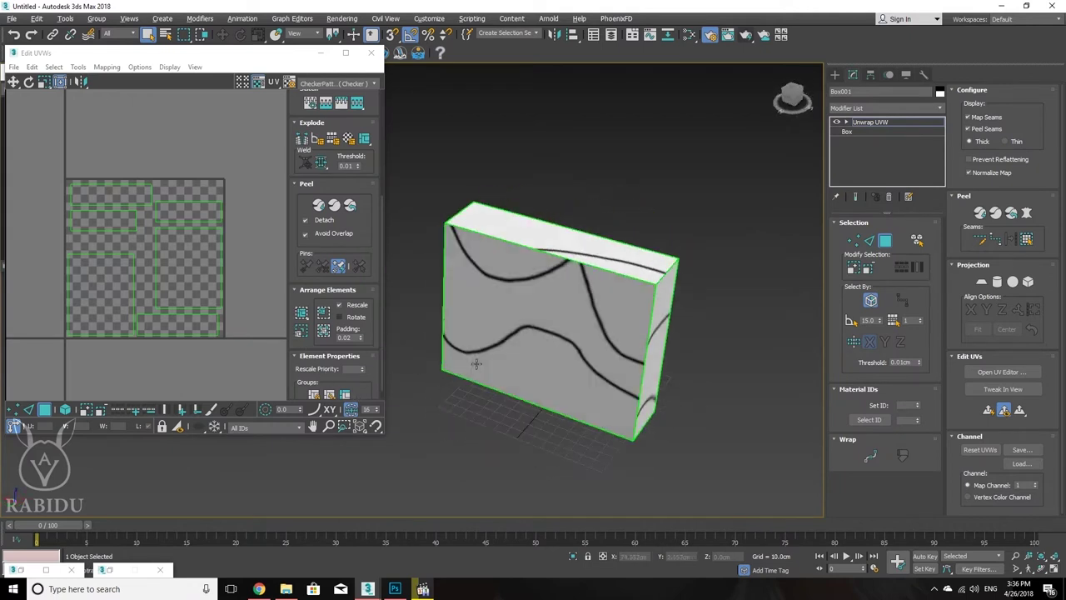
left_click(396, 590)
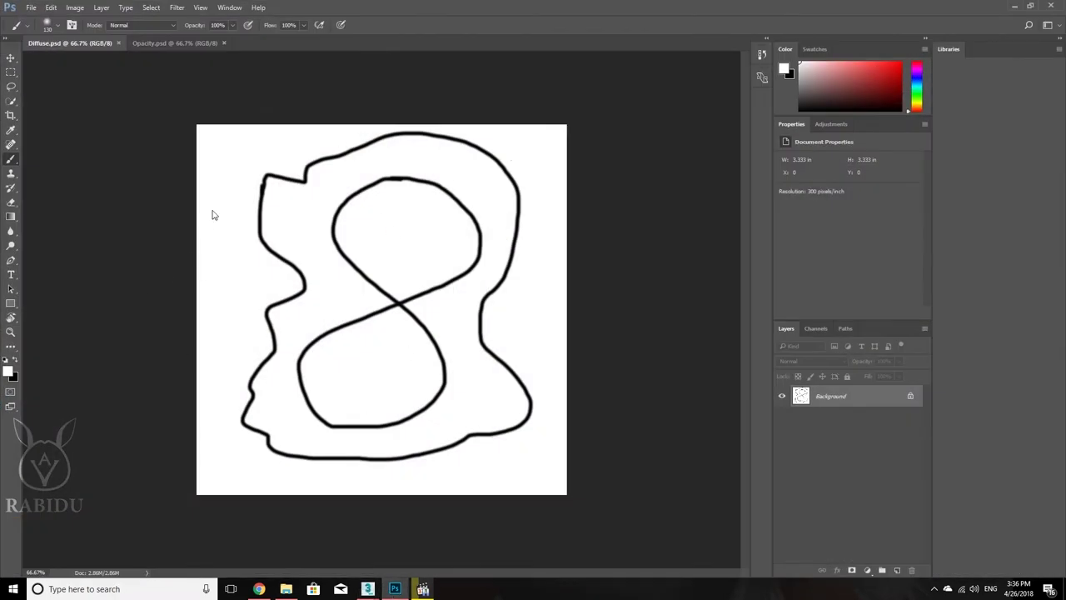
Step: Minimize Photoshop's Diffuse.psd to get back to the textured box in 3ds Max
left_click(1013, 6)
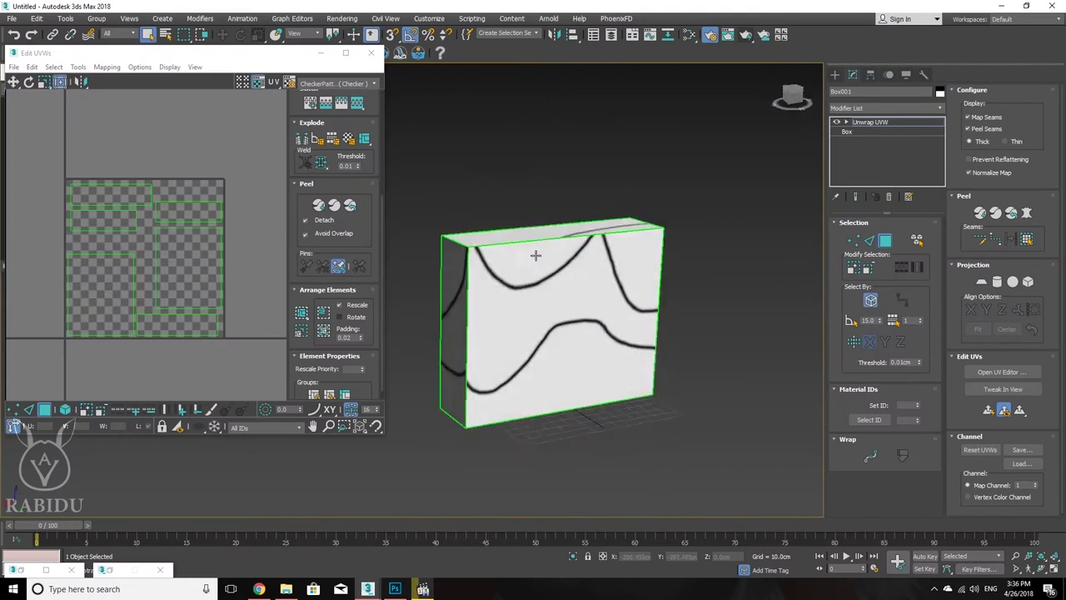
Step: Display the UV_Checker texture on the box from the UV editor's texture list
left_click(343, 84)
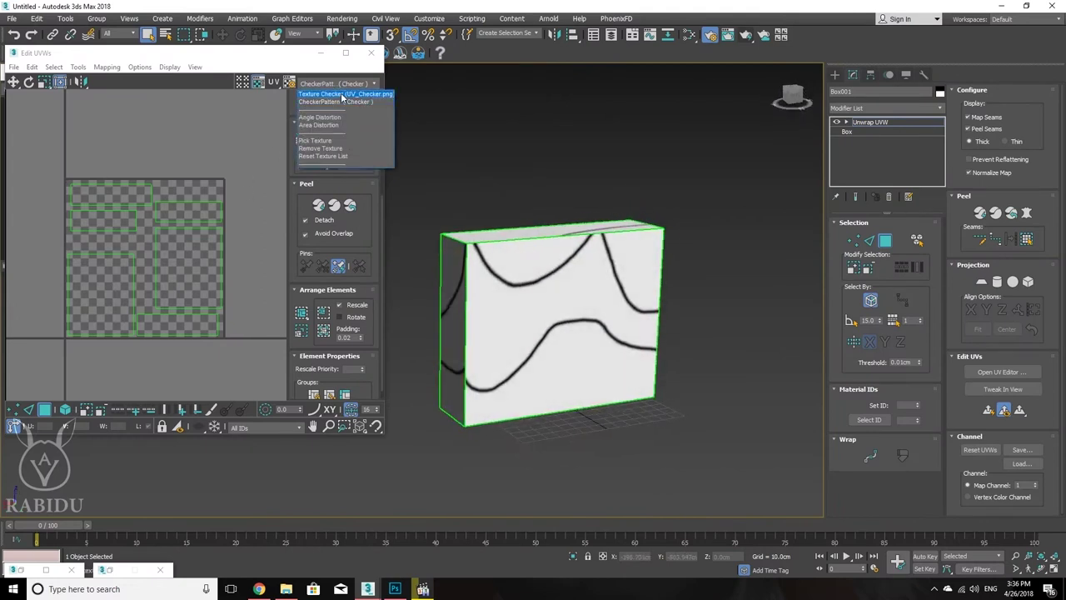
left_click(342, 93)
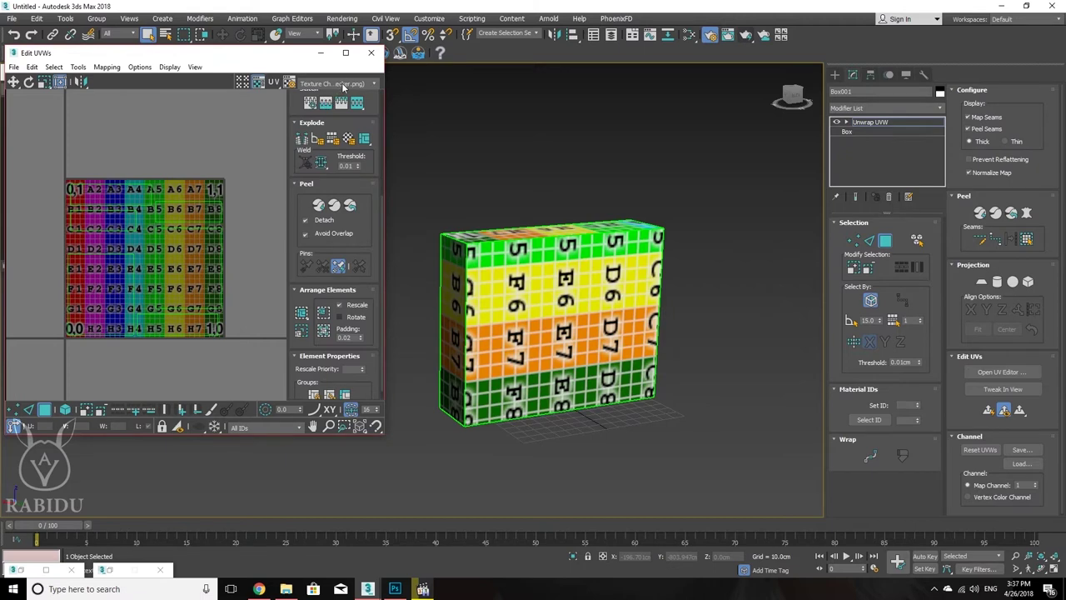
left_click(342, 84)
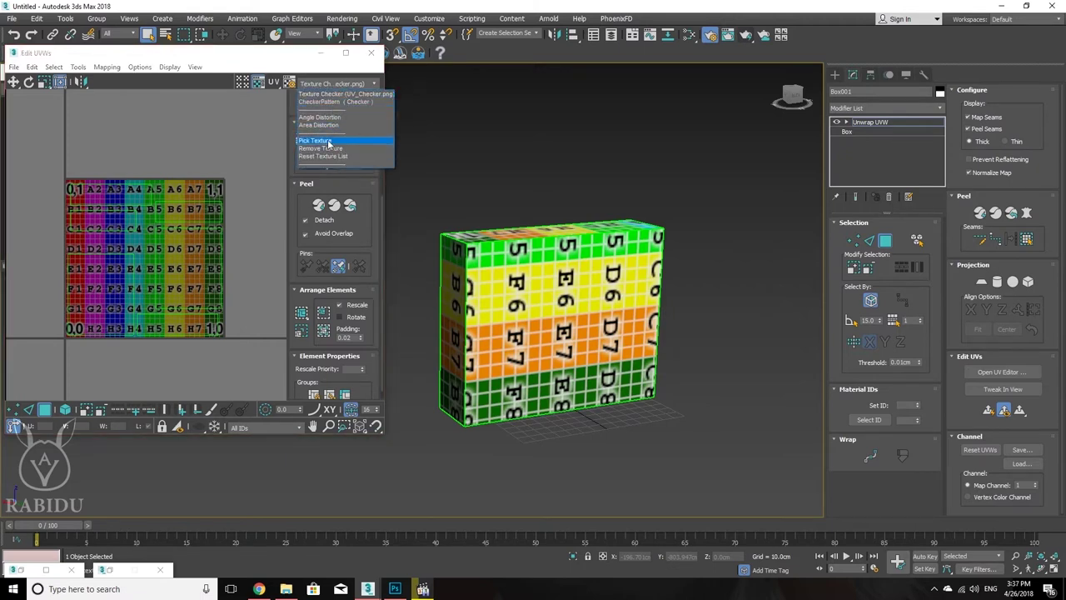
left_click(329, 142)
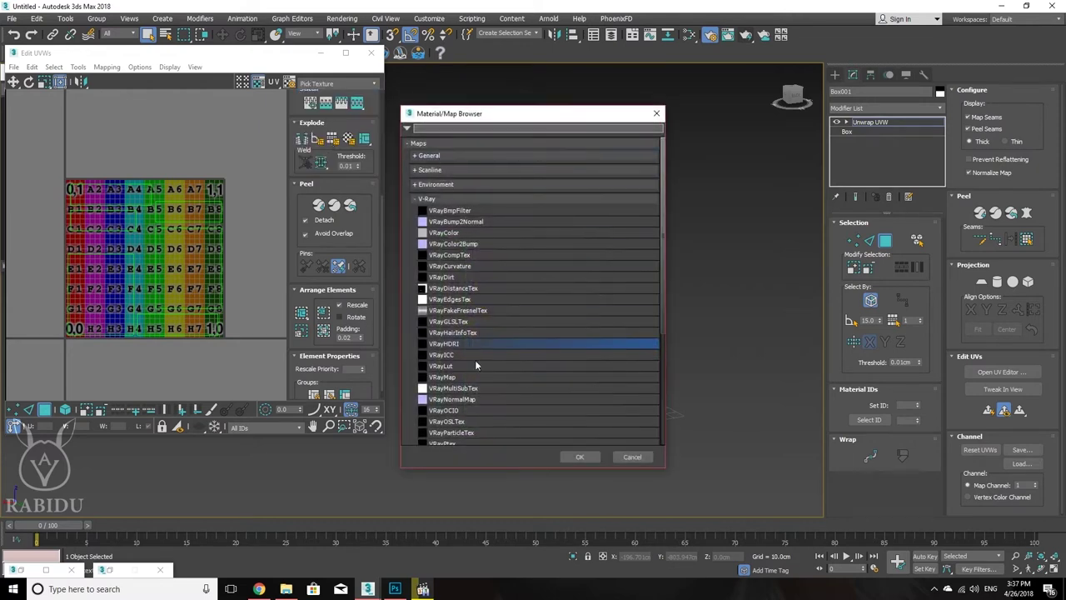
left_click(640, 459)
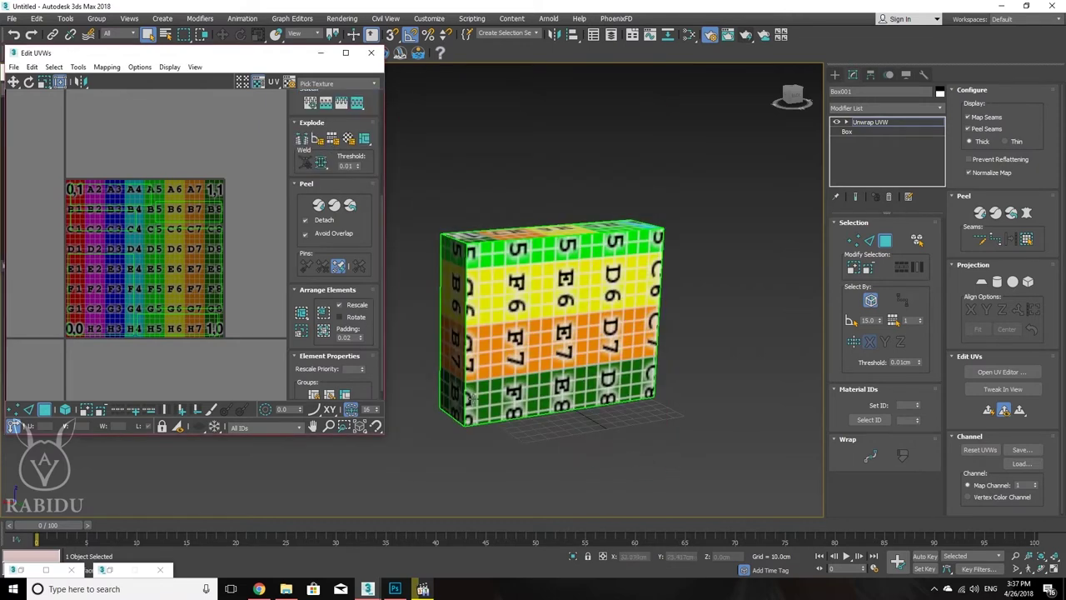
Step: Reset the UV editor's texture list and browse the General maps for a new texture
left_click(350, 85)
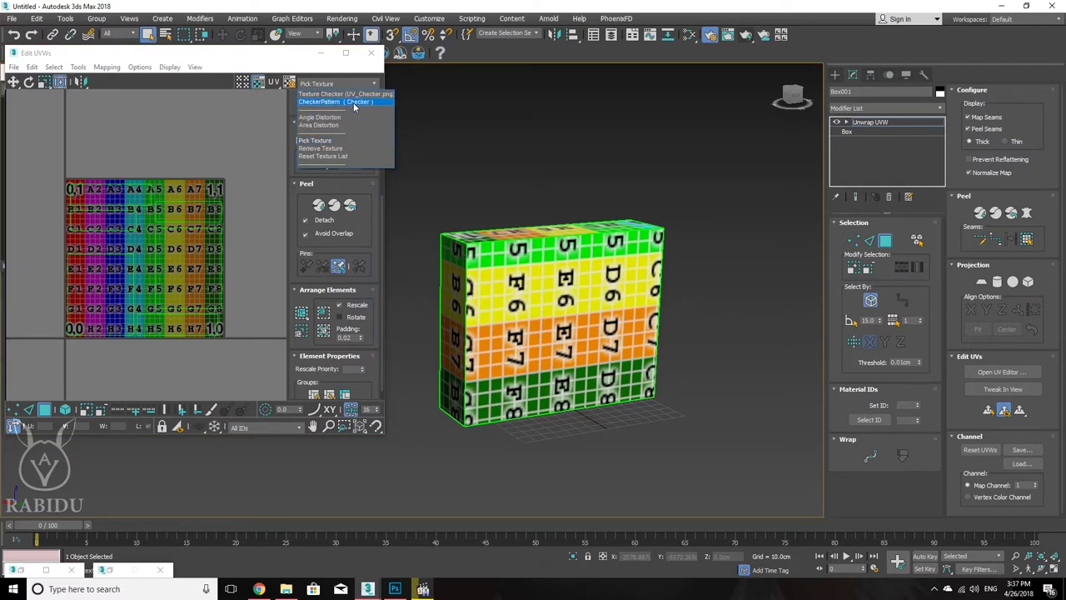
left_click(347, 157)
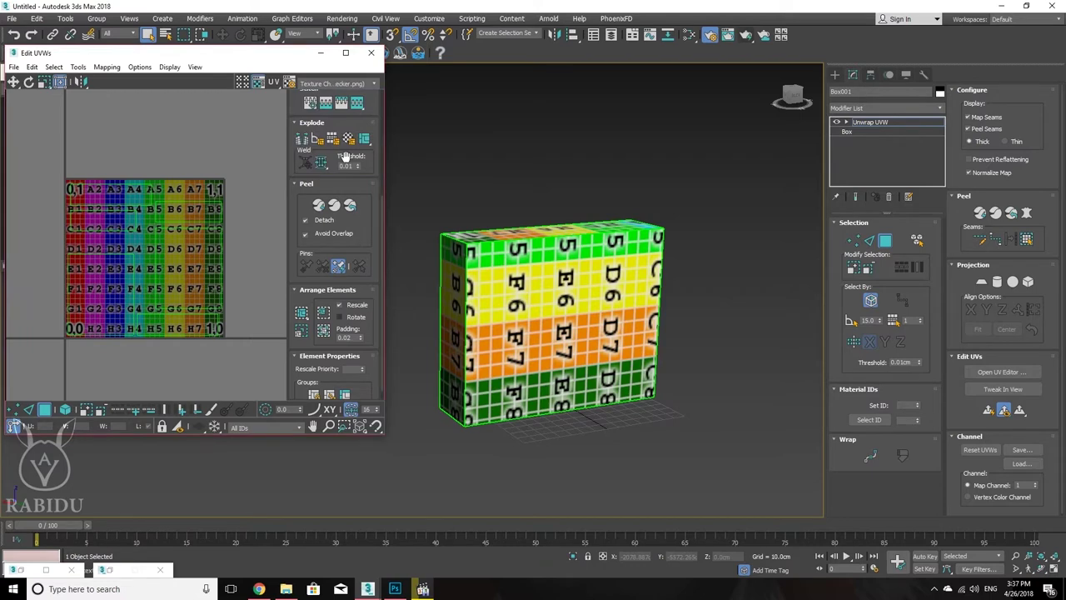
left_click(349, 90)
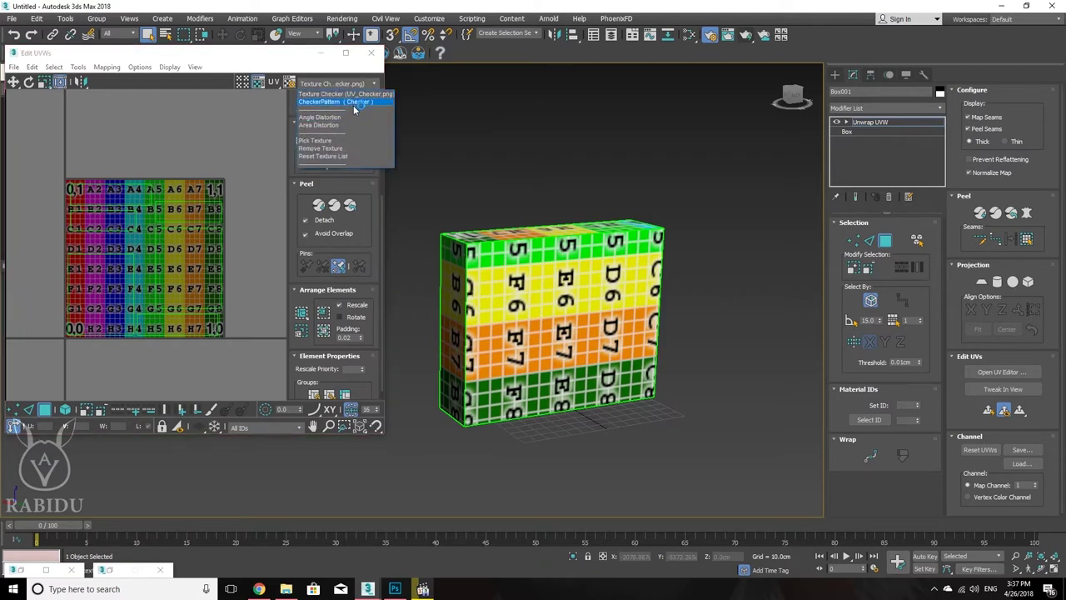
left_click(333, 142)
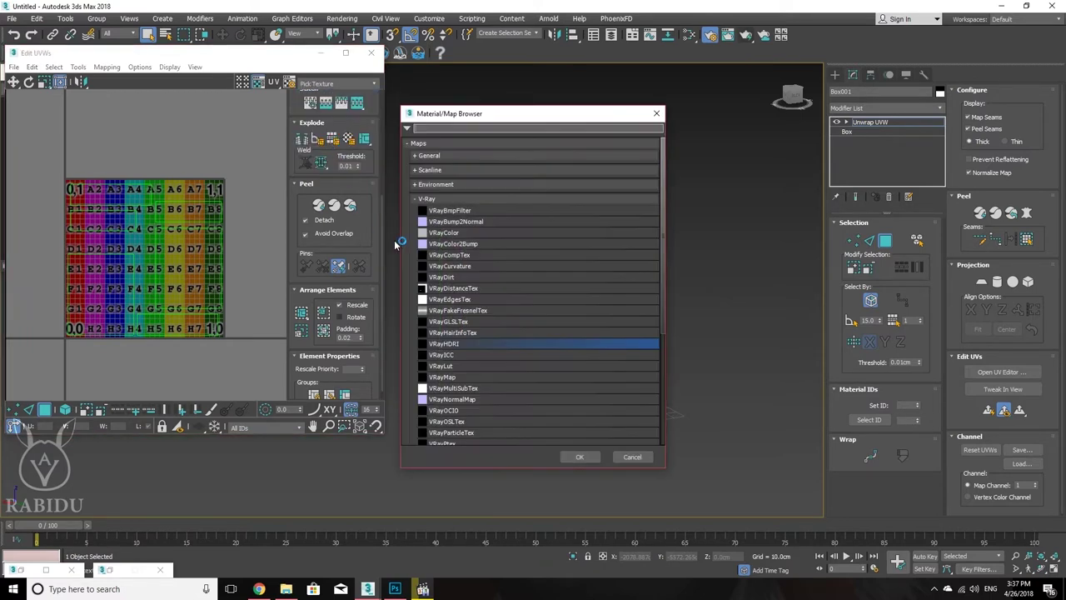
left_click(415, 157)
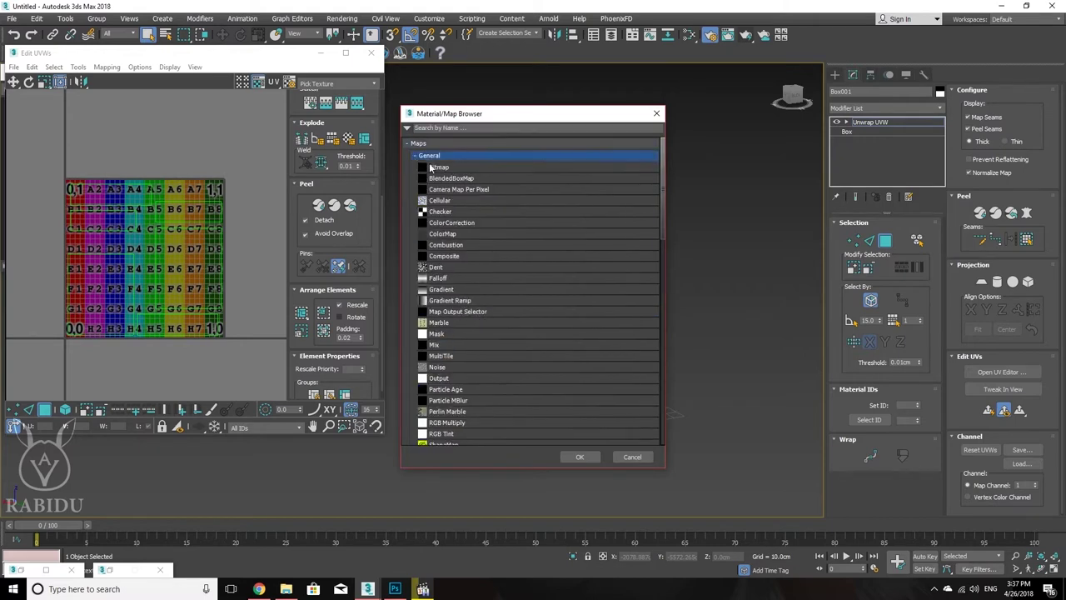
Step: Load Diffuse.psd from the Headphone folder, layers collapsed, as the UV editor's background texture
double_click(442, 168)
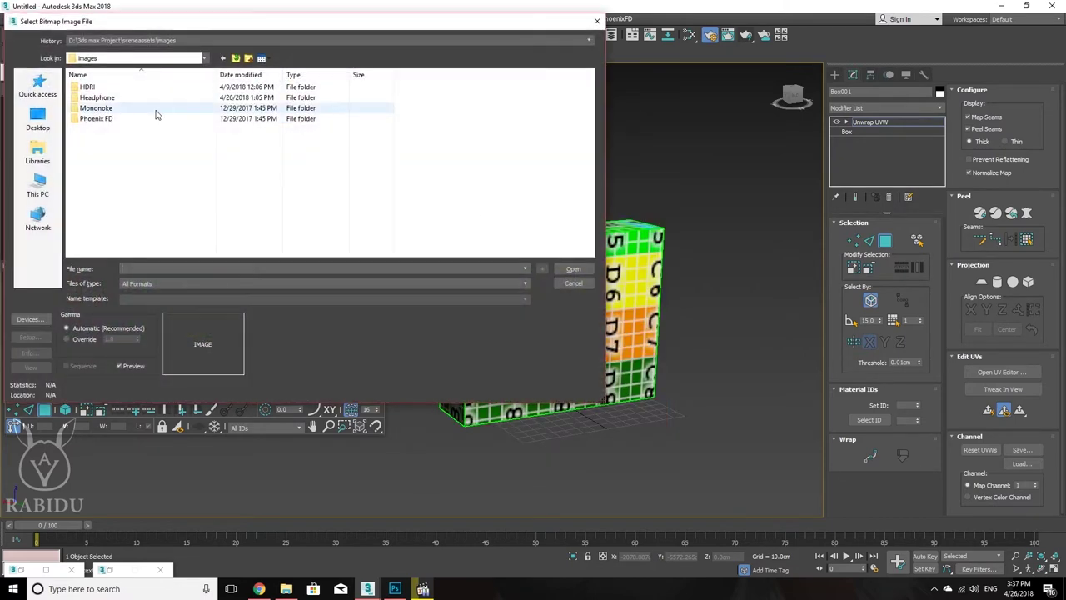
double_click(98, 98)
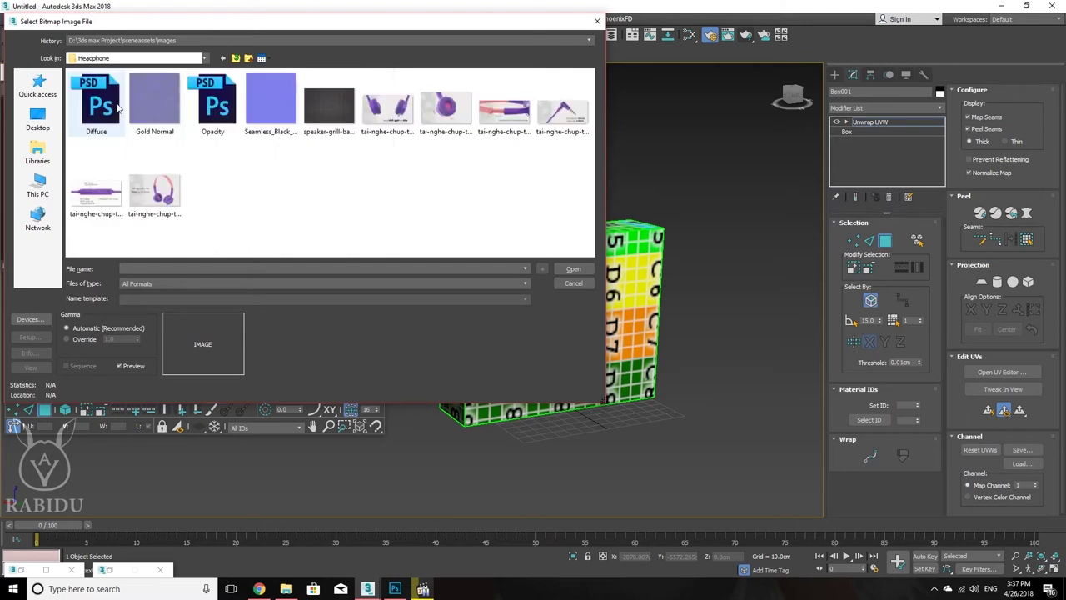
double_click(112, 107)
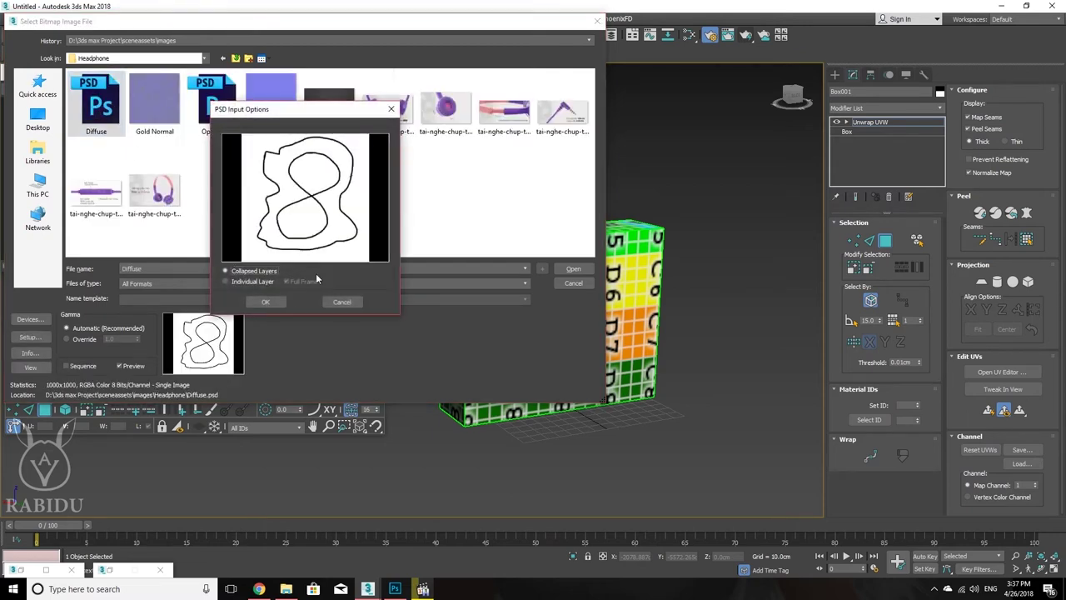
left_click(266, 302)
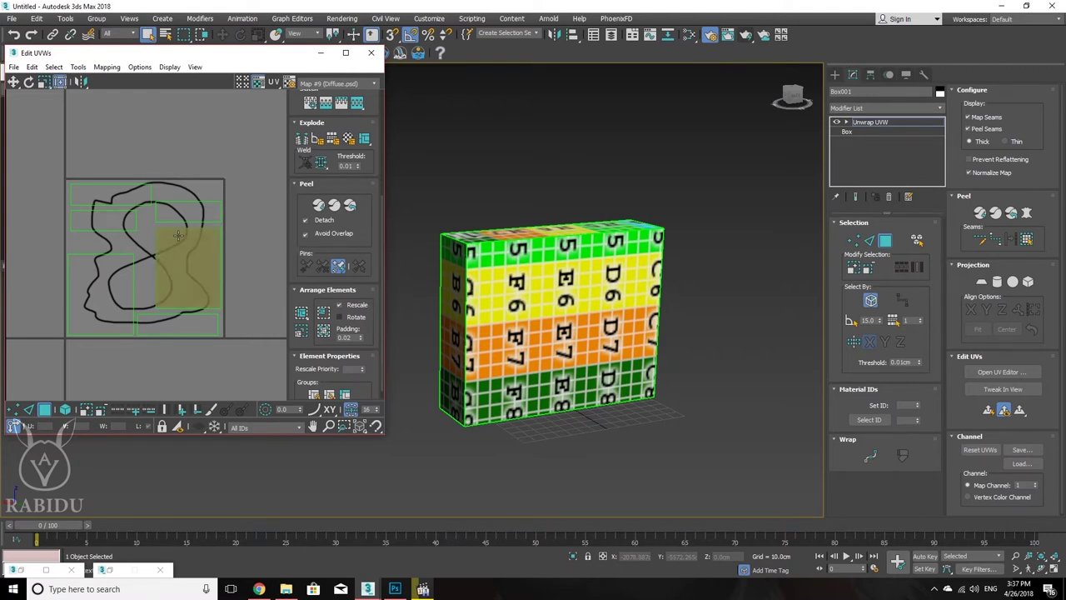
Step: Zoom around the UV layout, then bring up the Diffuse.psd figure-8 drawing in Photoshop
scroll(192, 246, "up", 4)
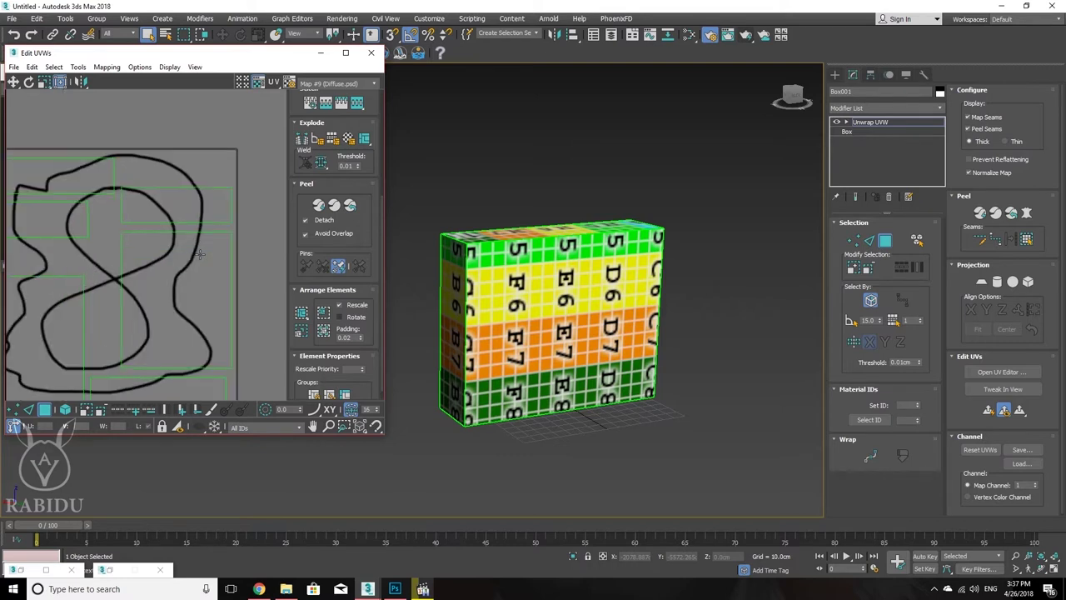
scroll(200, 254, "down", 4)
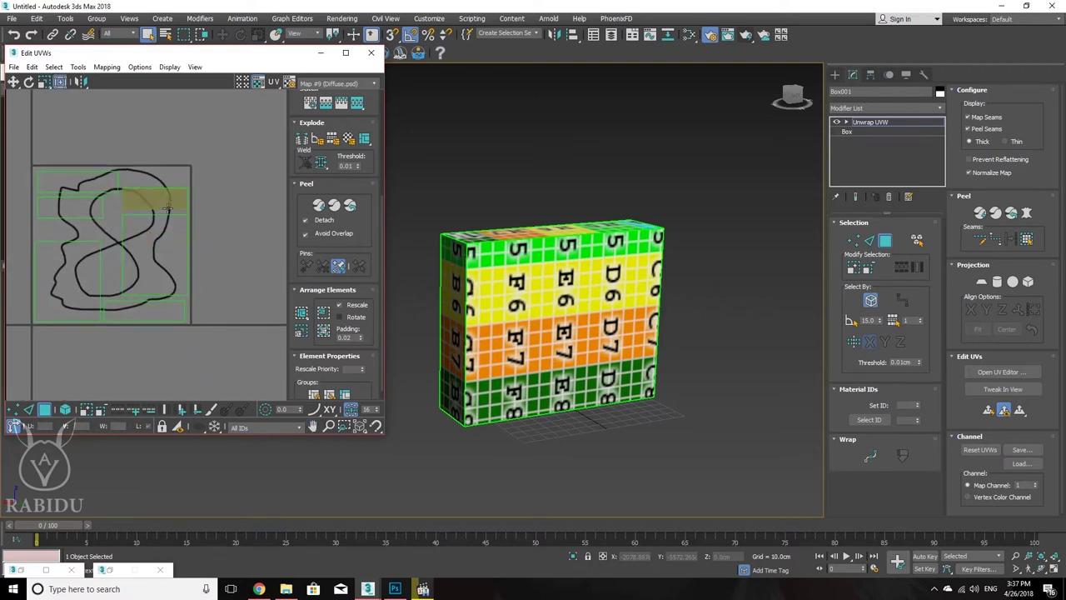
scroll(231, 237, "up", 3)
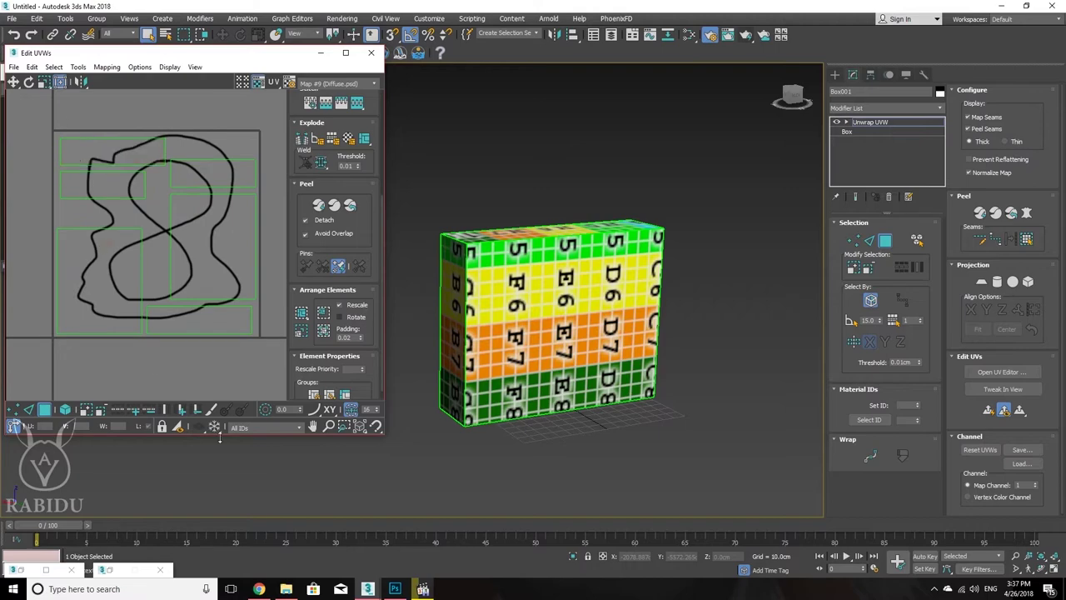
left_click(395, 589)
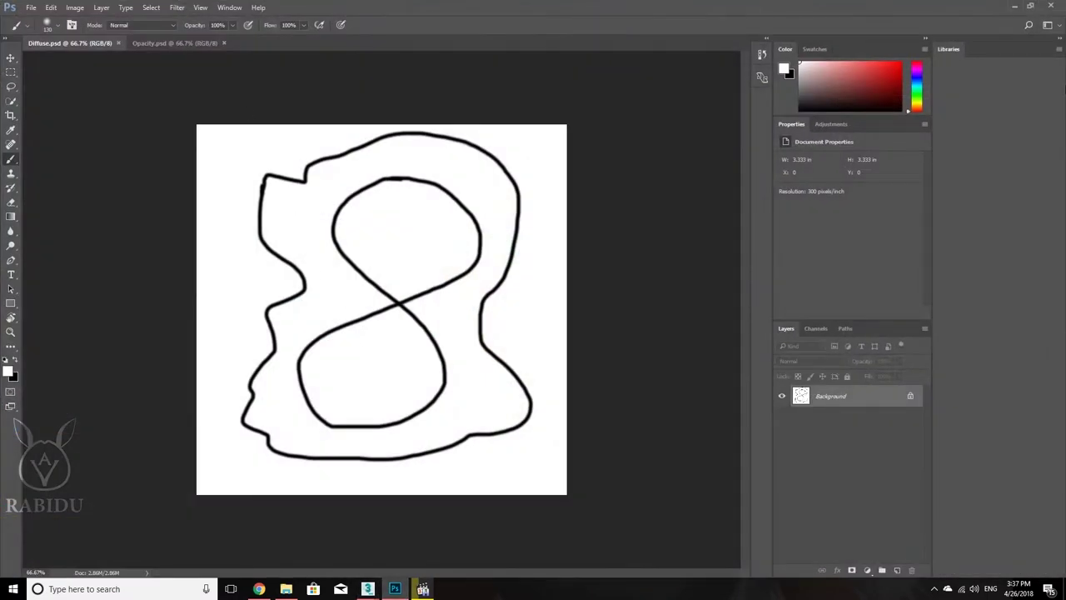
Step: Minimize Photoshop to return to the 3ds Max Edit UVWs editor
left_click(1015, 7)
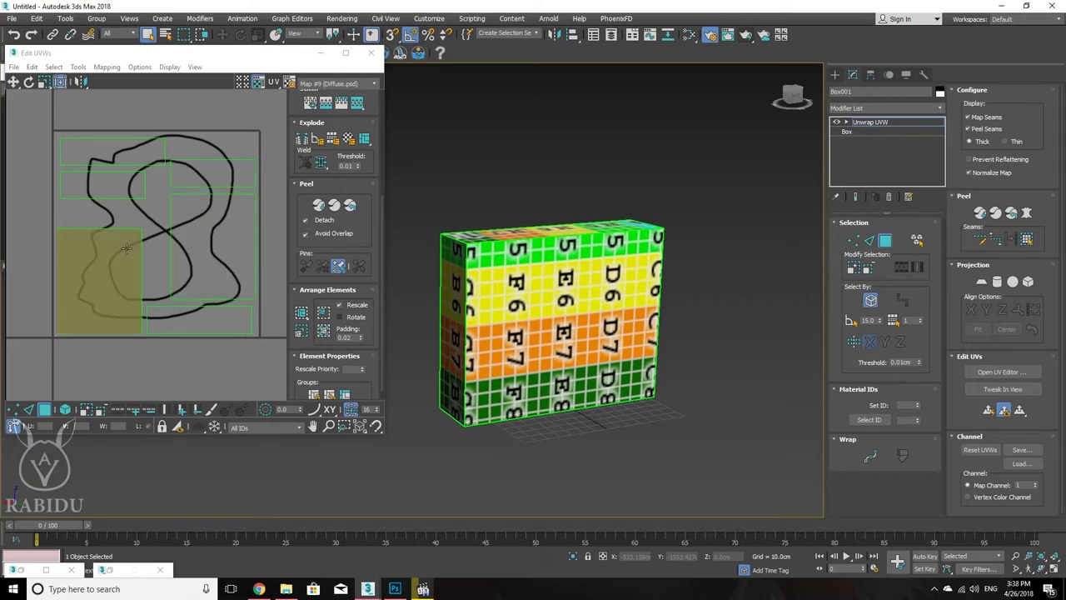
Step: Select the right UV shell and set Material #32 to Show Shaded Material in Viewport
left_click(219, 238)
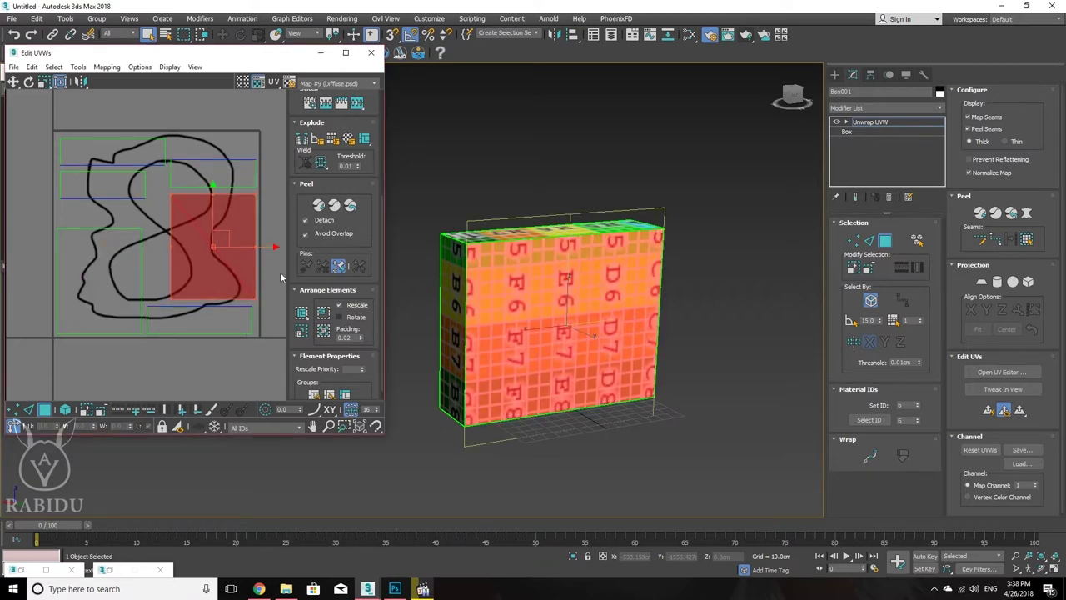
left_click(690, 35)
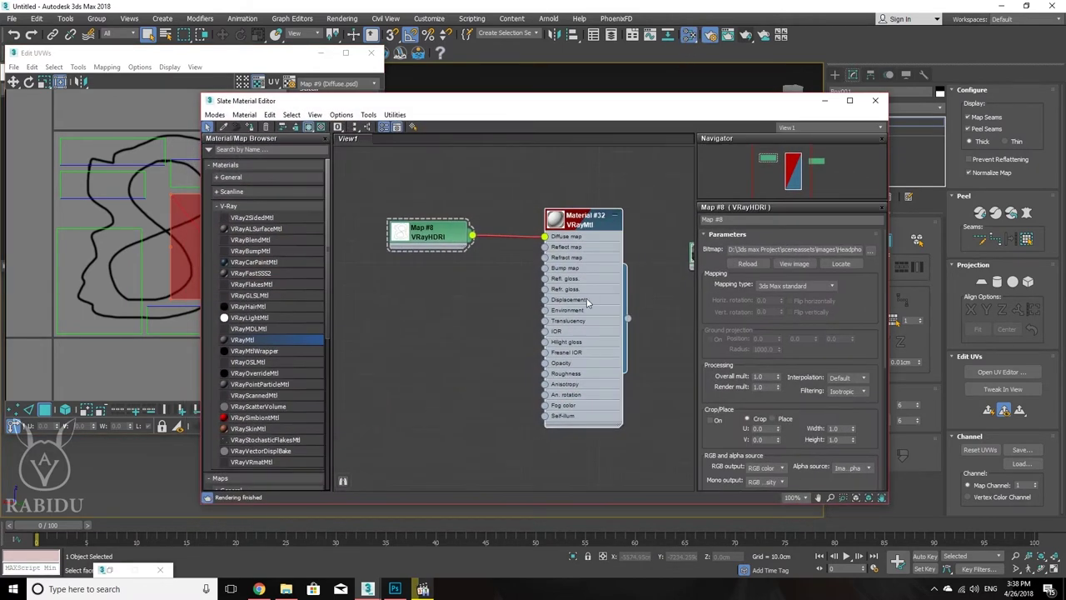
right_click(587, 299)
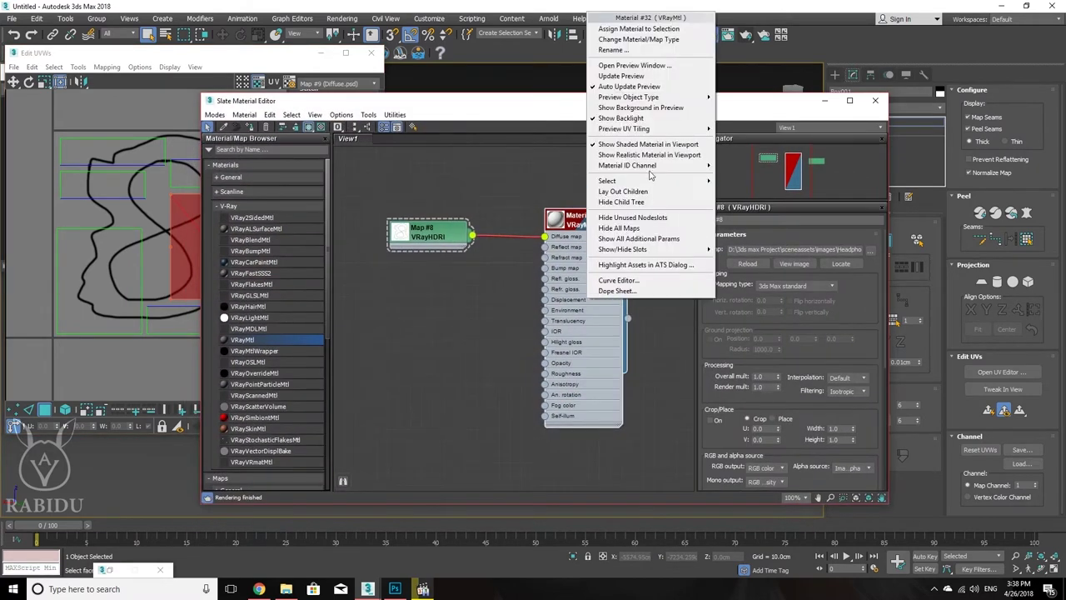
left_click(647, 143)
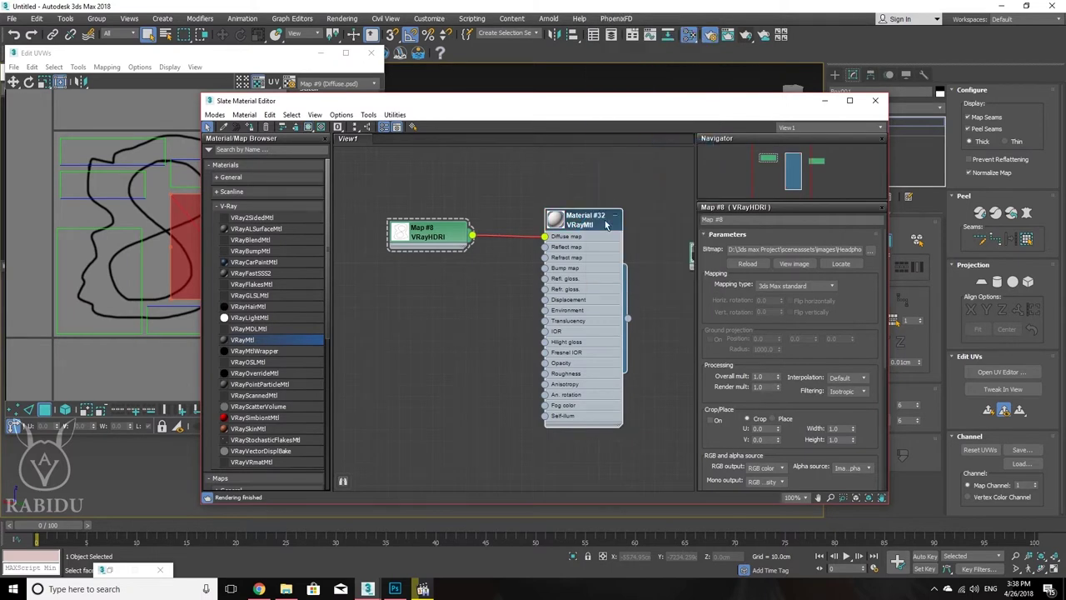
right_click(572, 299)
left_click(635, 144)
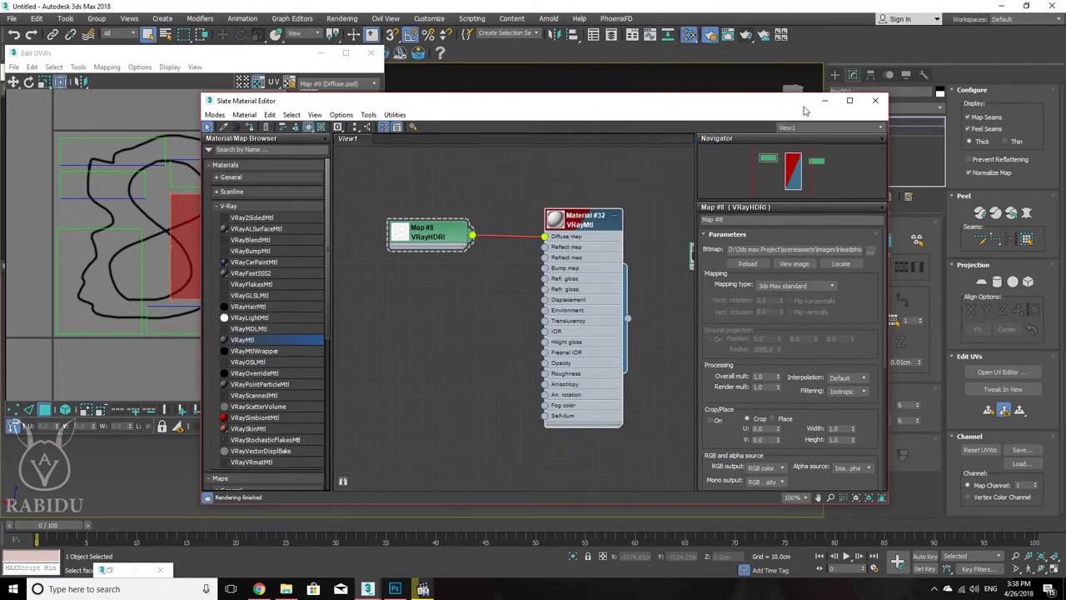
left_click(825, 100)
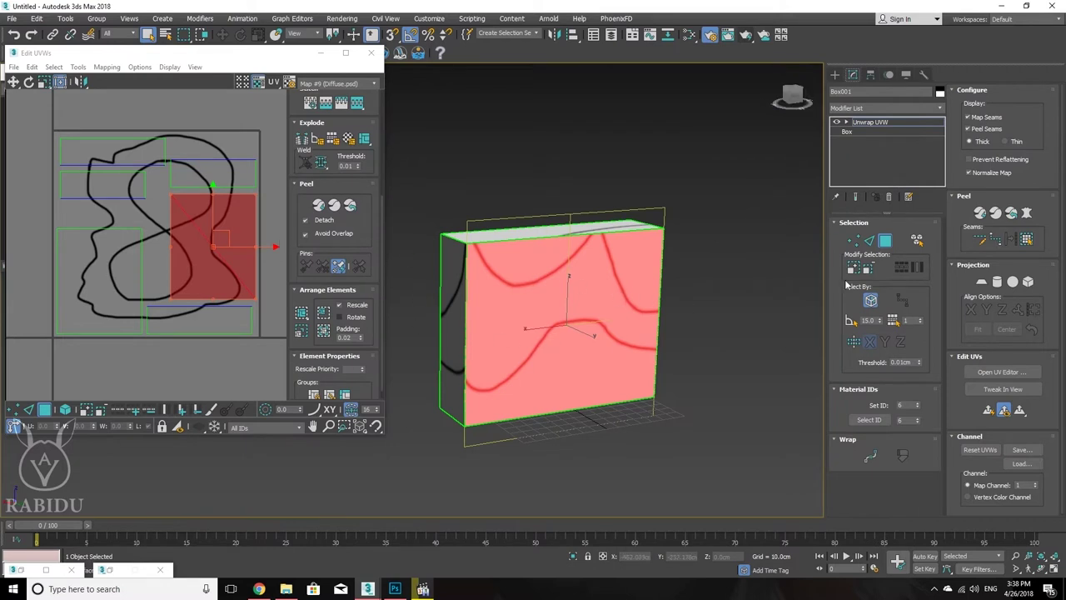
Step: In Vertex sub-object mode, select the UV vertex at the box face's corner
left_click(854, 241)
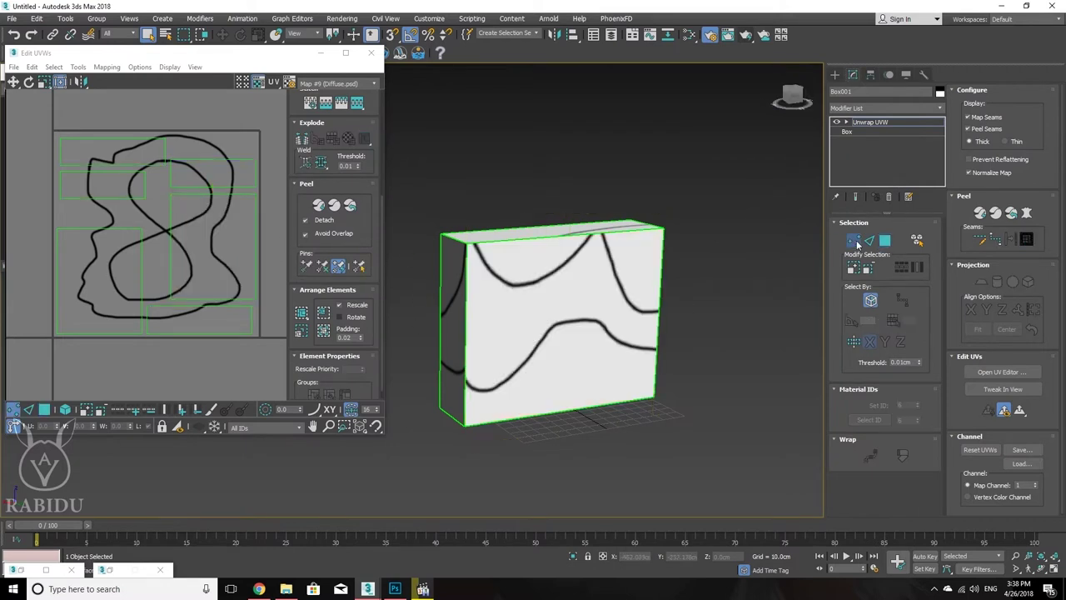
left_click(167, 196)
left_click(176, 201)
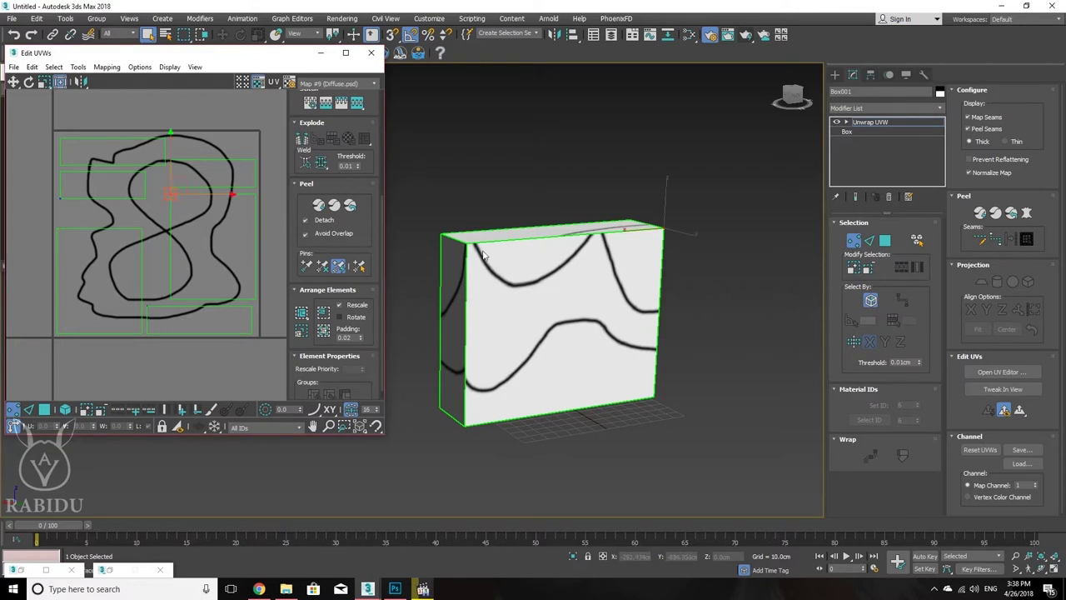
middle_click_drag(483, 254, 657, 278, "alt")
scroll(607, 251, "up", 5)
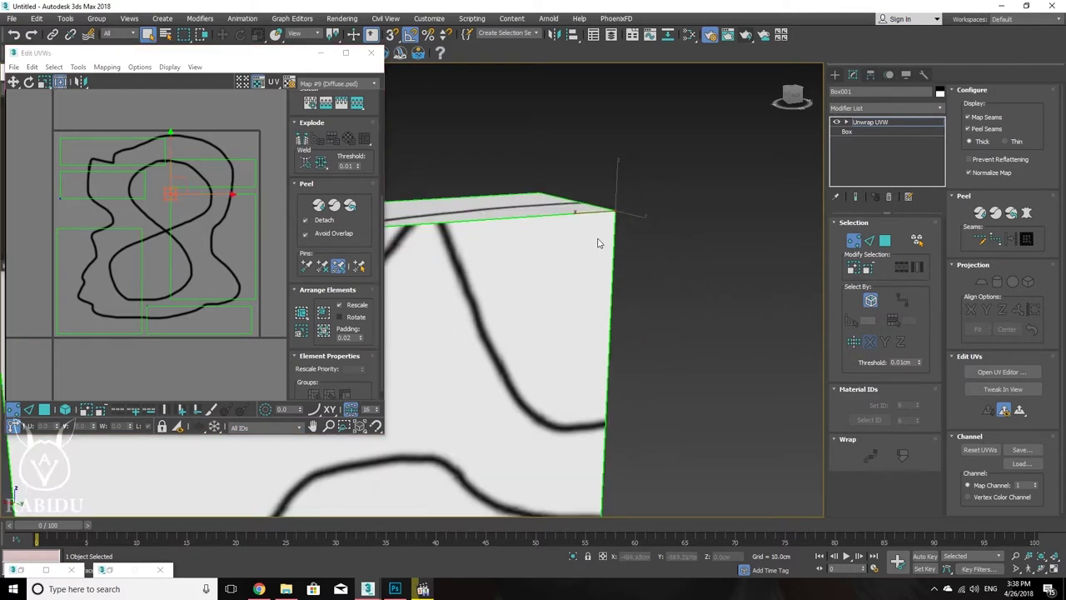
middle_click_drag(597, 243, 663, 239)
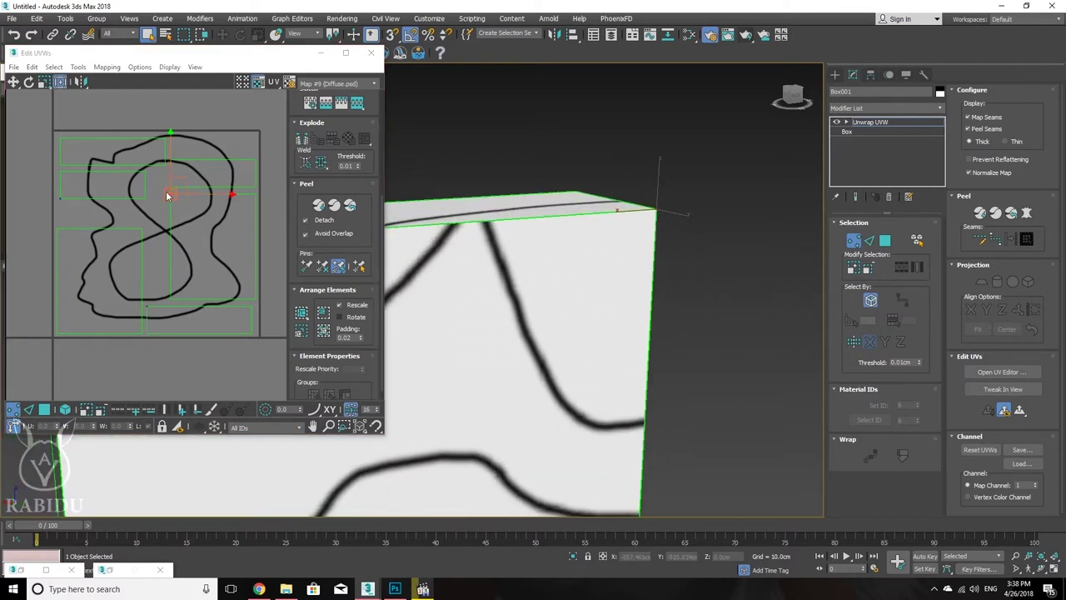
scroll(638, 245, "down", 3)
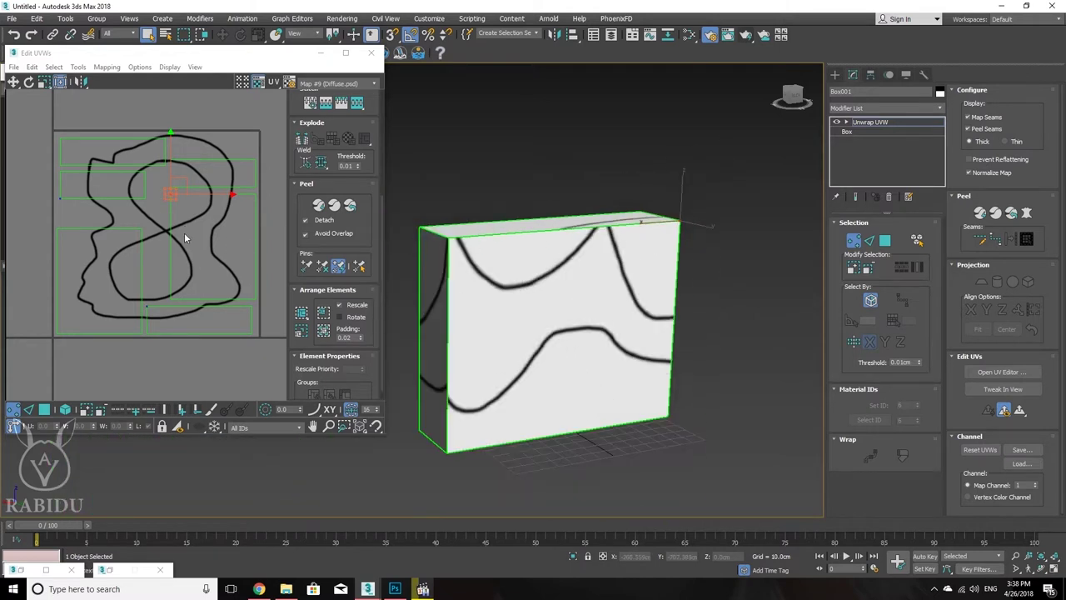
middle_click_drag(184, 233, 171, 242)
scroll(170, 242, "up", 6)
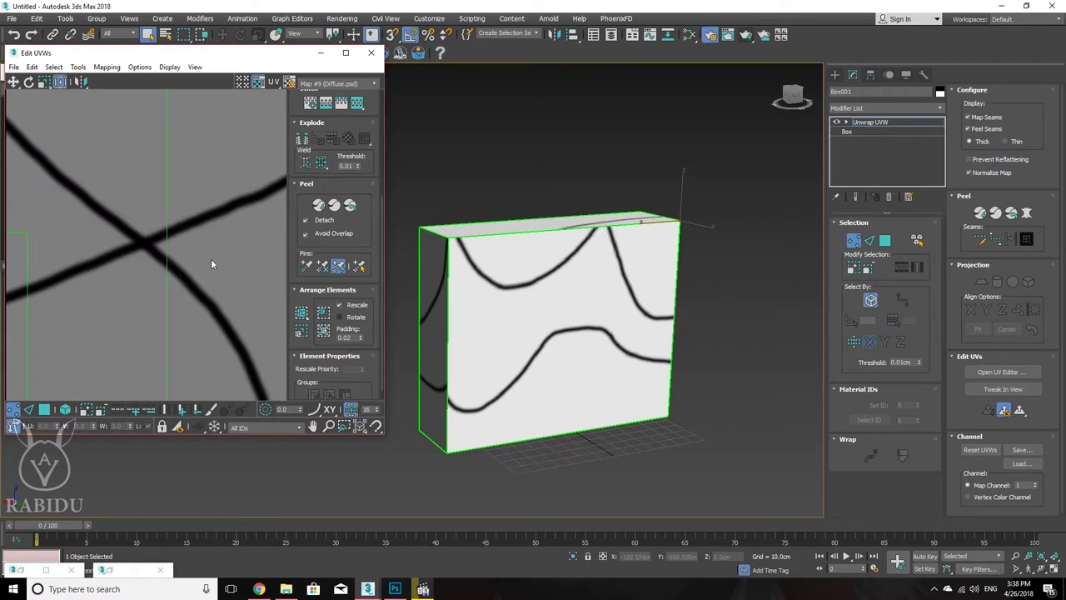
scroll(211, 258, "down", 6)
scroll(171, 281, "up", 4)
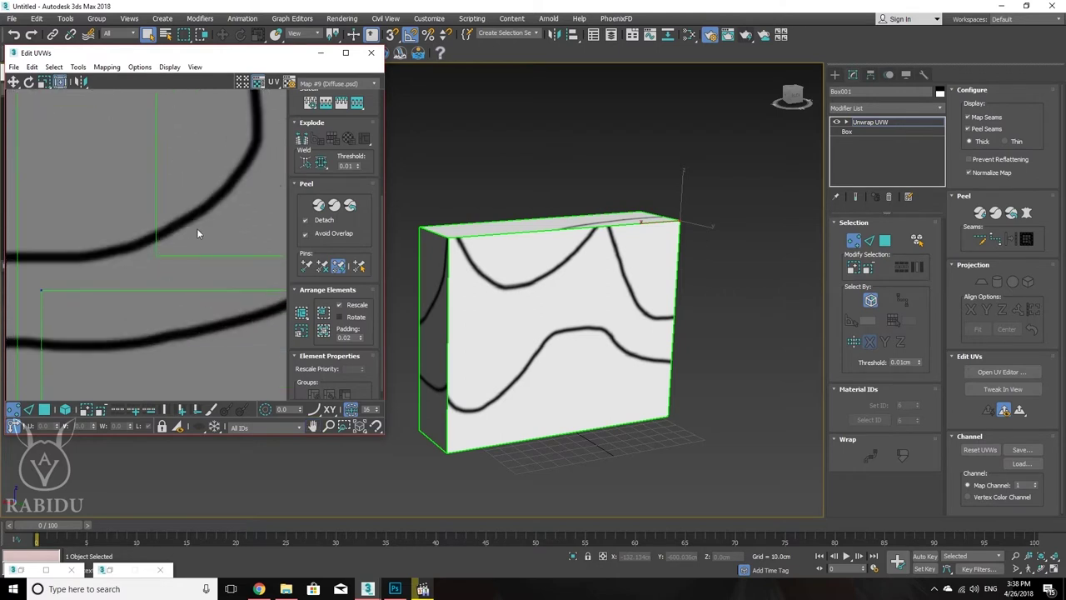
left_click_drag(197, 234, 110, 281)
middle_click_drag(233, 232, 183, 246)
scroll(540, 294, "down", 4)
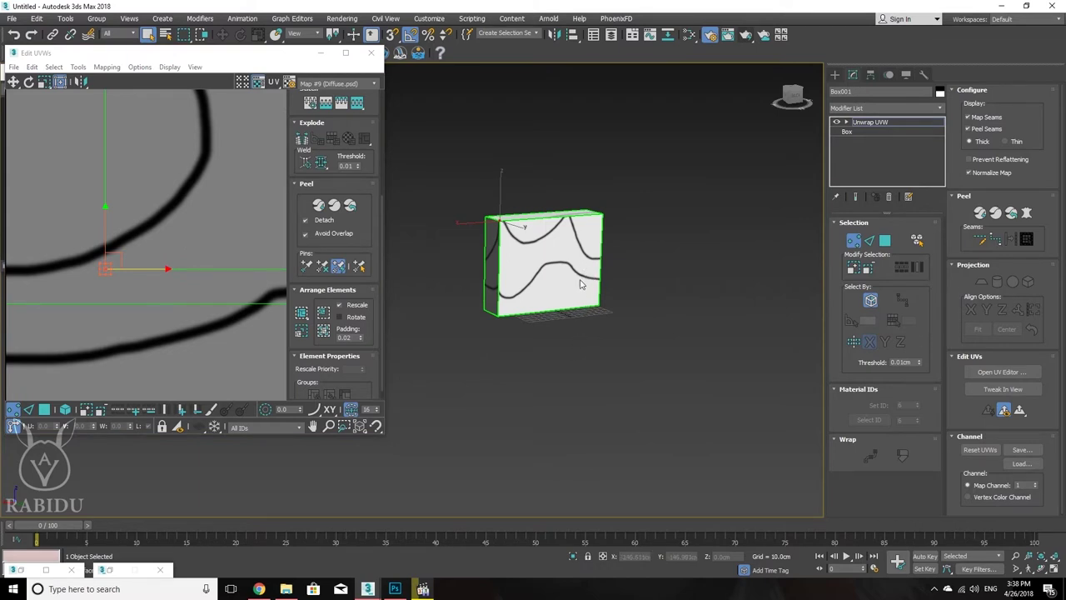
scroll(179, 258, "up", 3)
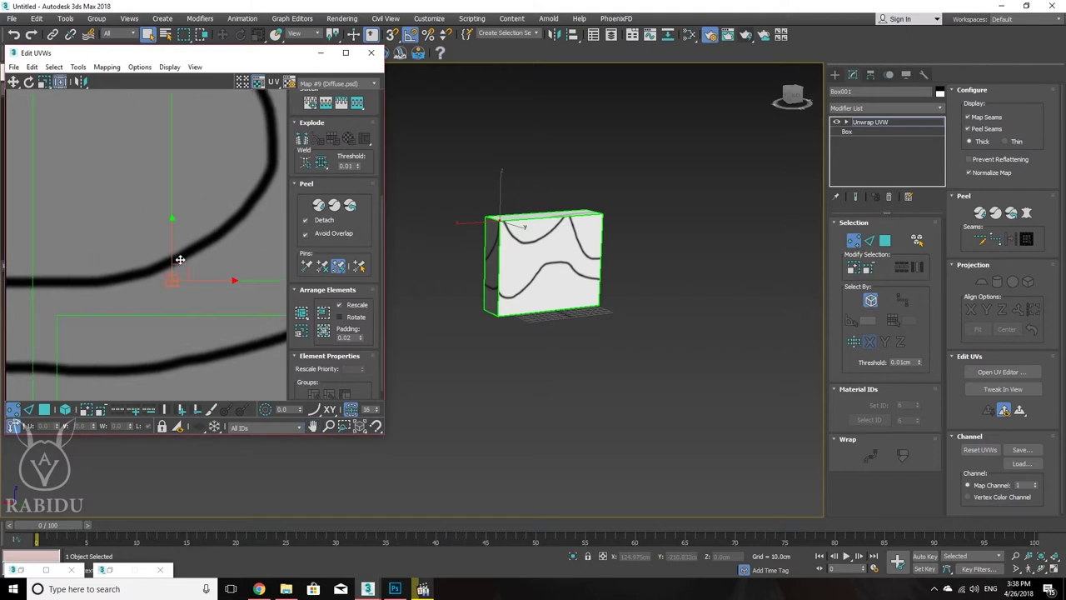
scroll(533, 270, "up", 5)
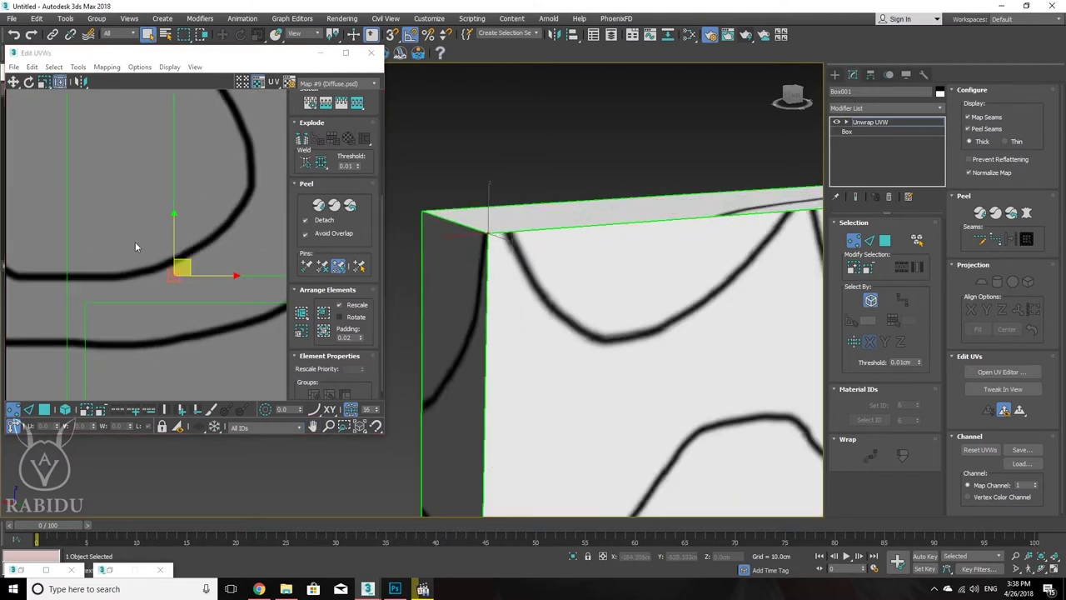
scroll(139, 242, "down", 2)
Step: Move the selected corner UVs left along X, then view Diffuse.psd in Photoshop
left_click_drag(184, 250, 225, 252)
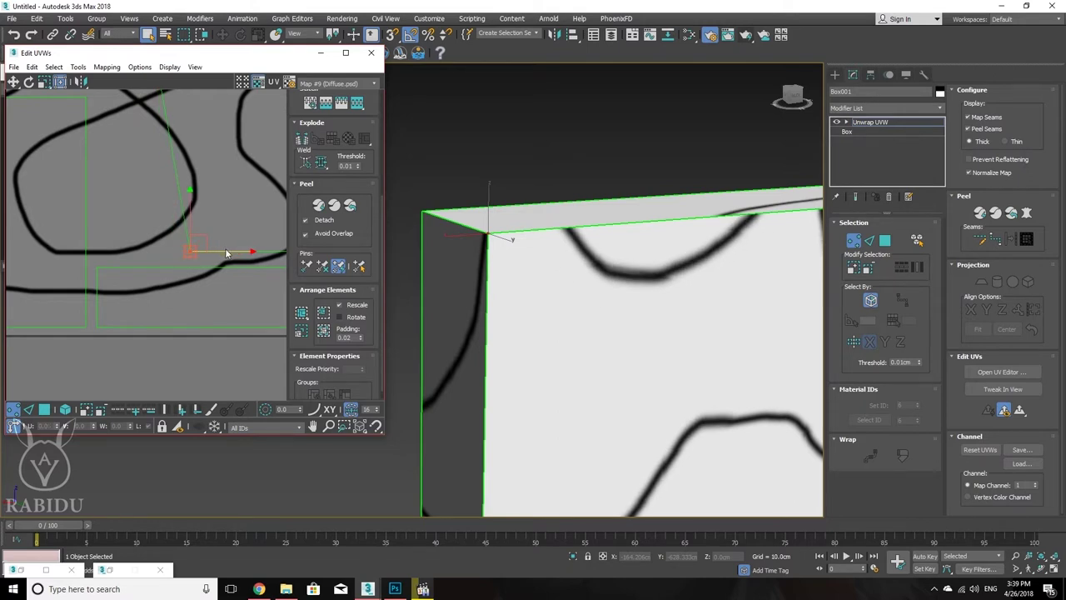
left_click_drag(225, 251, 184, 250)
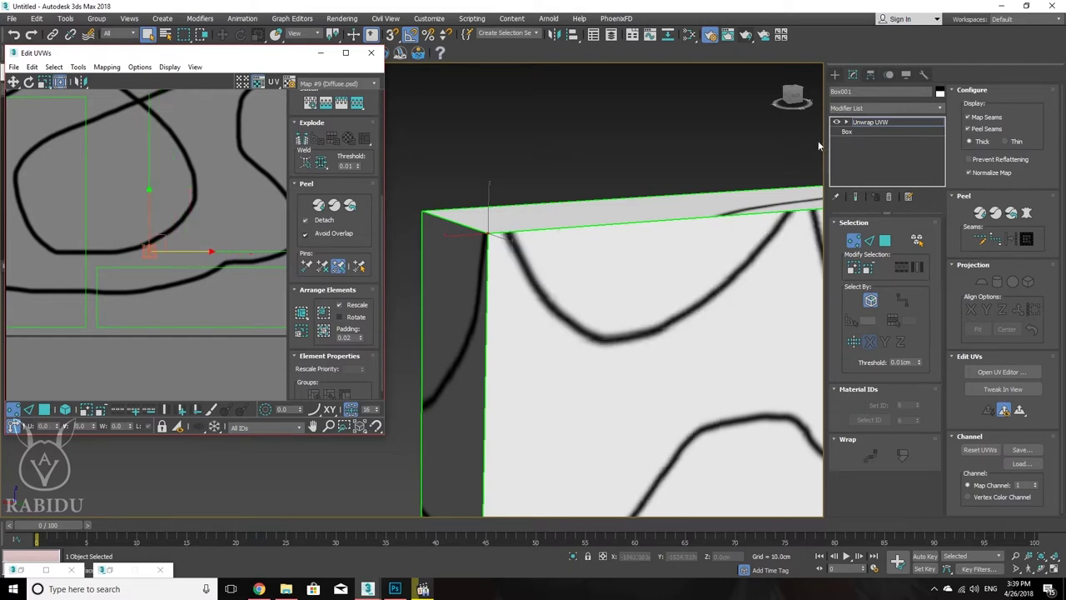
scroll(569, 288, "down", 5)
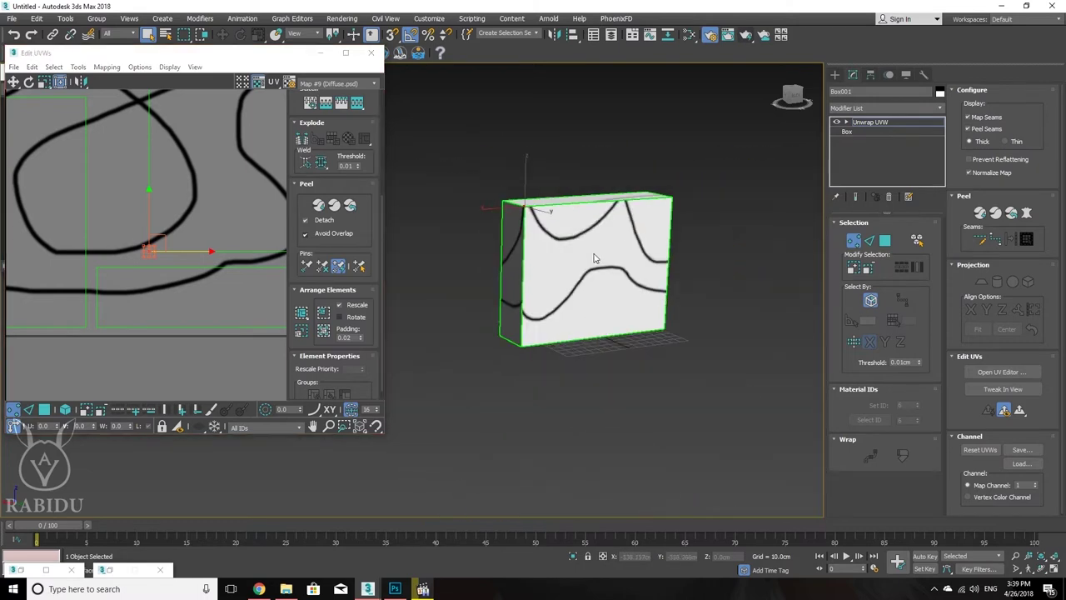
scroll(598, 259, "up", 3)
scroll(620, 257, "down", 2)
scroll(622, 258, "up", 2)
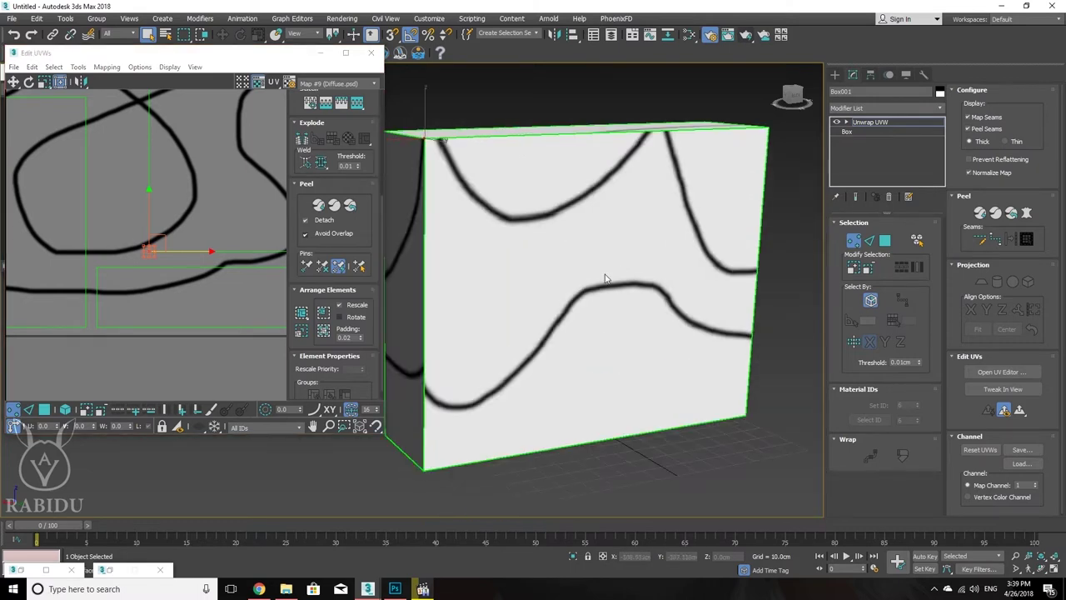
left_click(395, 589)
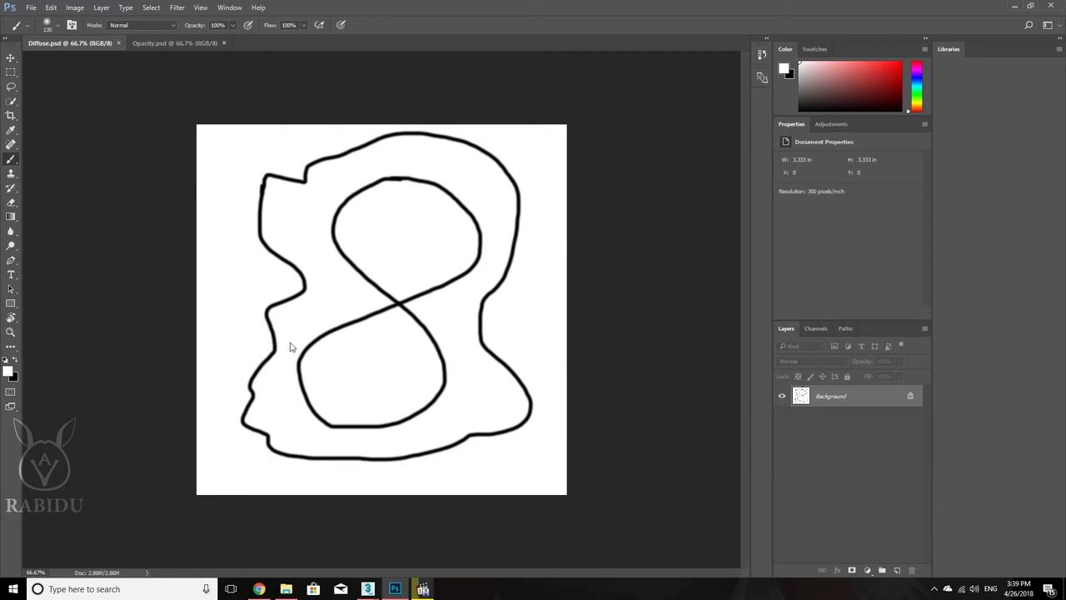
Step: Minimize Photoshop and zoom and orbit around the box wrapped in the Diffuse.psd drawing
left_click(1014, 7)
scroll(550, 261, "down", 3)
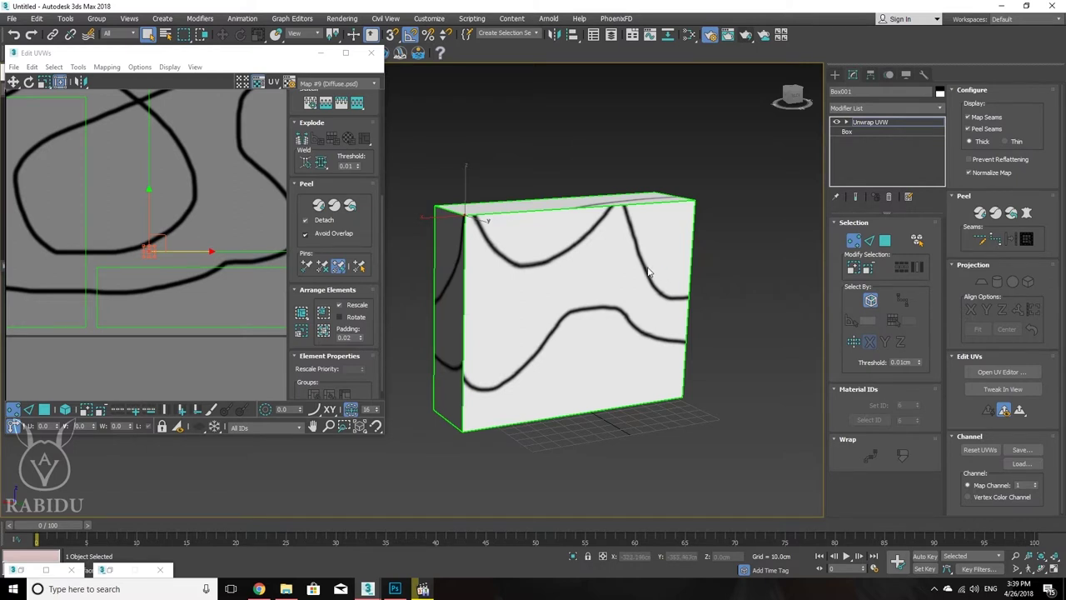
mouse_move(602, 286)
middle_mouse_down("alt")
mouse_move(700, 295)
mouse_move(583, 297)
mouse_move(612, 300)
middle_mouse_up("alt")
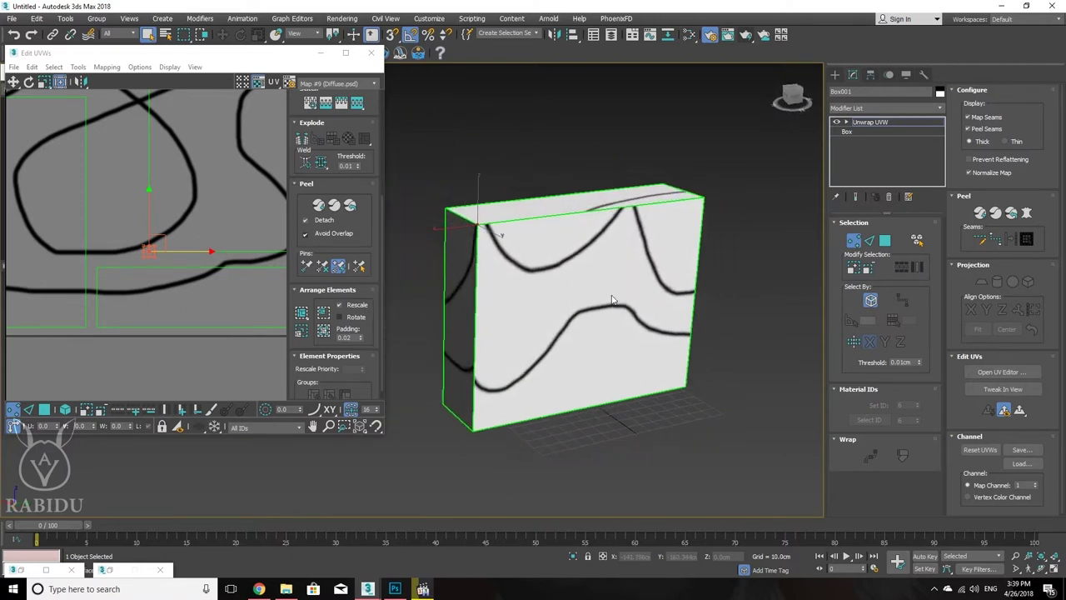
Step: Delete the Unwrap UVW modifier from Box001's stack, leaving the base Box
right_click(871, 123)
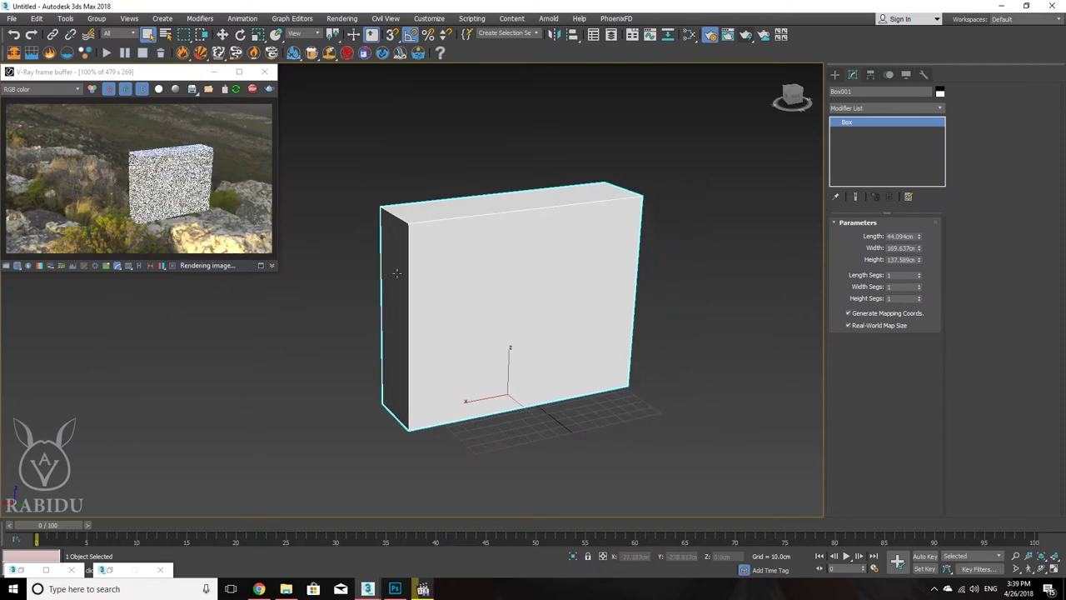
scroll(397, 273, "up", 3)
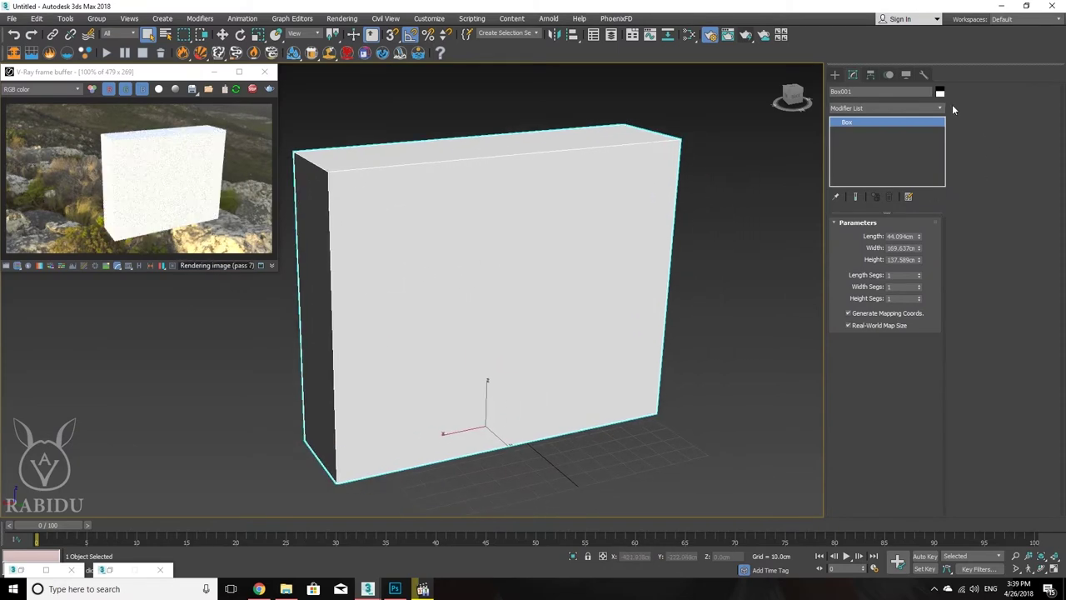
Step: Add a UVW Map modifier to the box with Real-World Map Size turned off
left_click(936, 108)
scroll(927, 333, "down", 10)
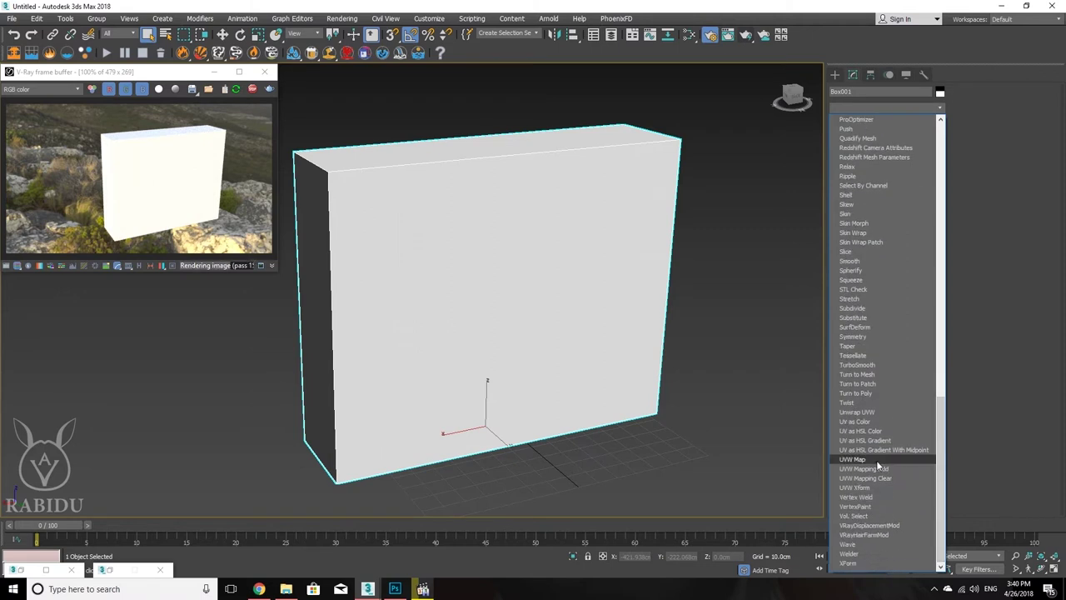
left_click(876, 460)
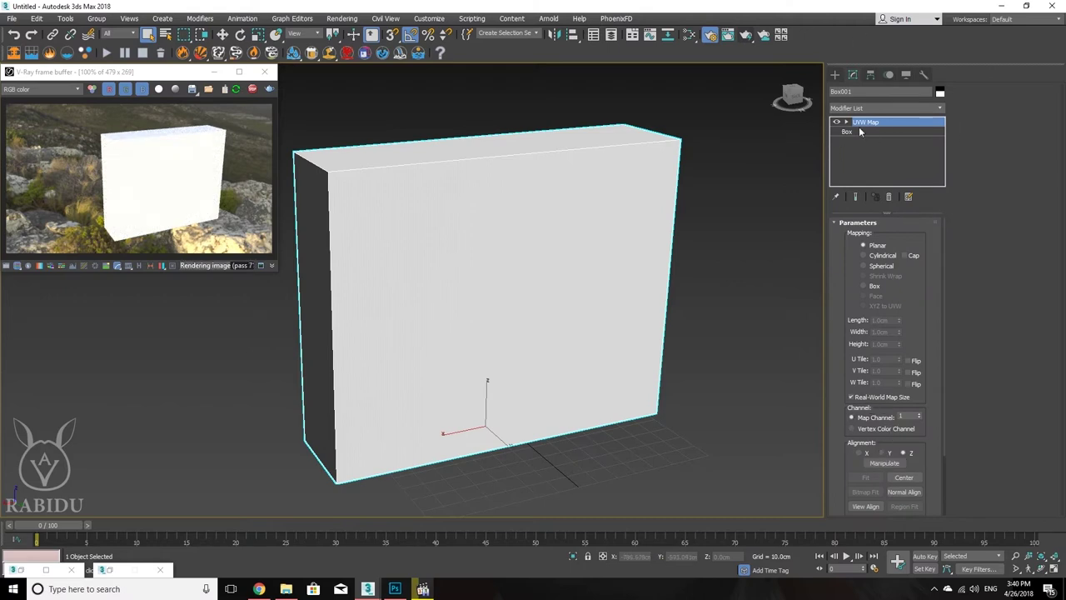
left_click(857, 400)
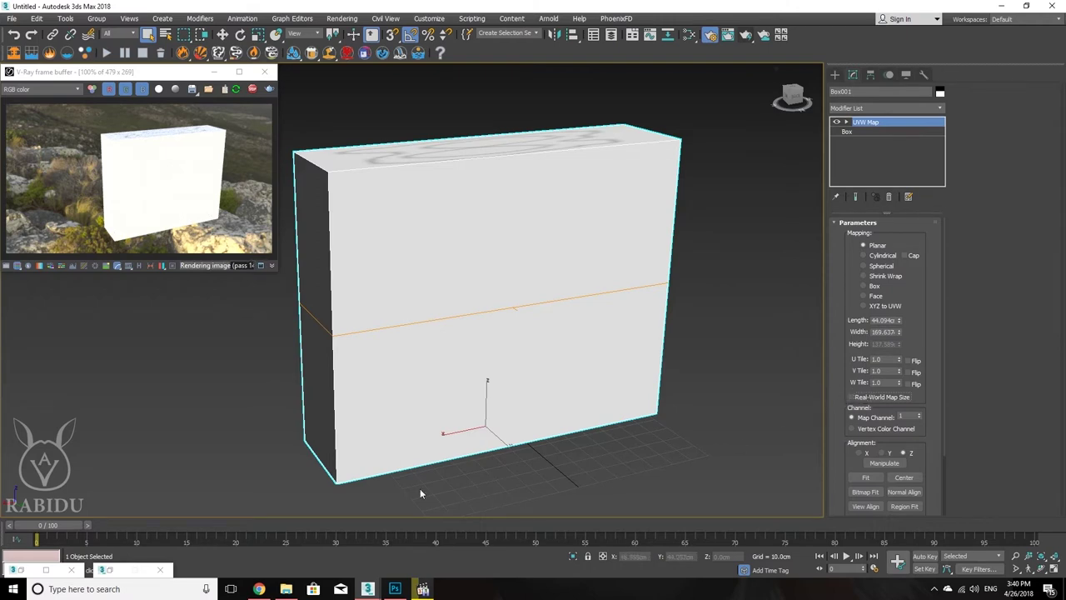
left_click(397, 589)
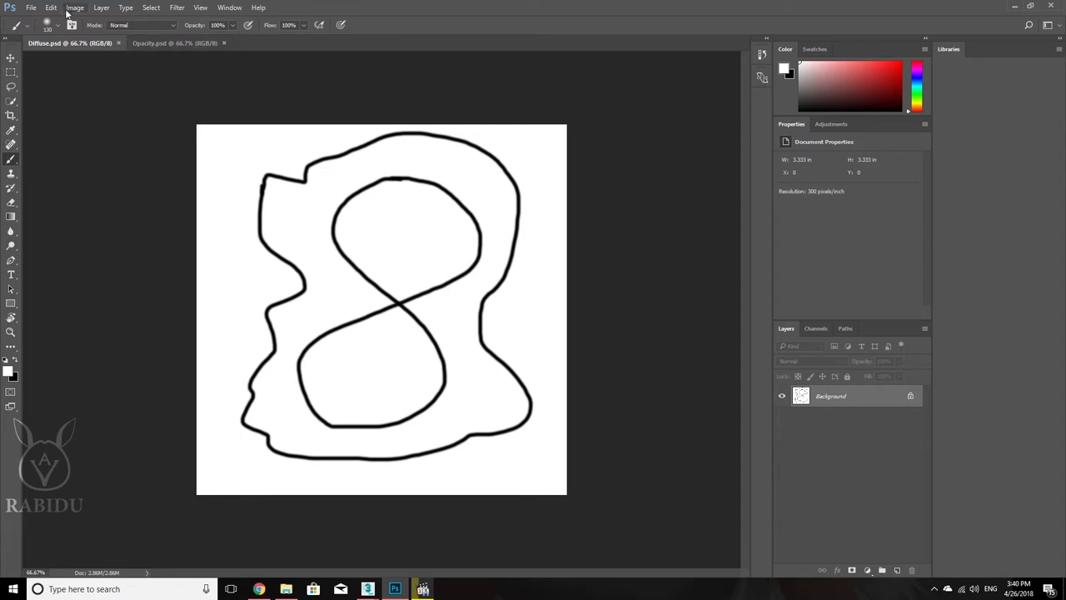
Step: Confirm centimetre system units in Units Setup, then turn Real-World Map Size back on
left_click(1015, 5)
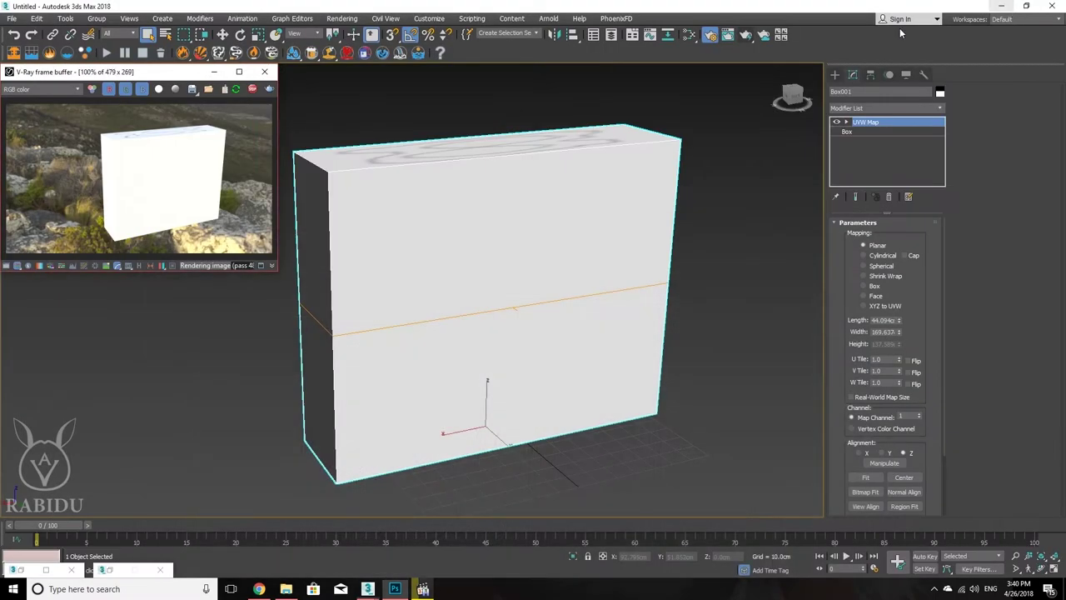
left_click(342, 19)
mouse_move(429, 18)
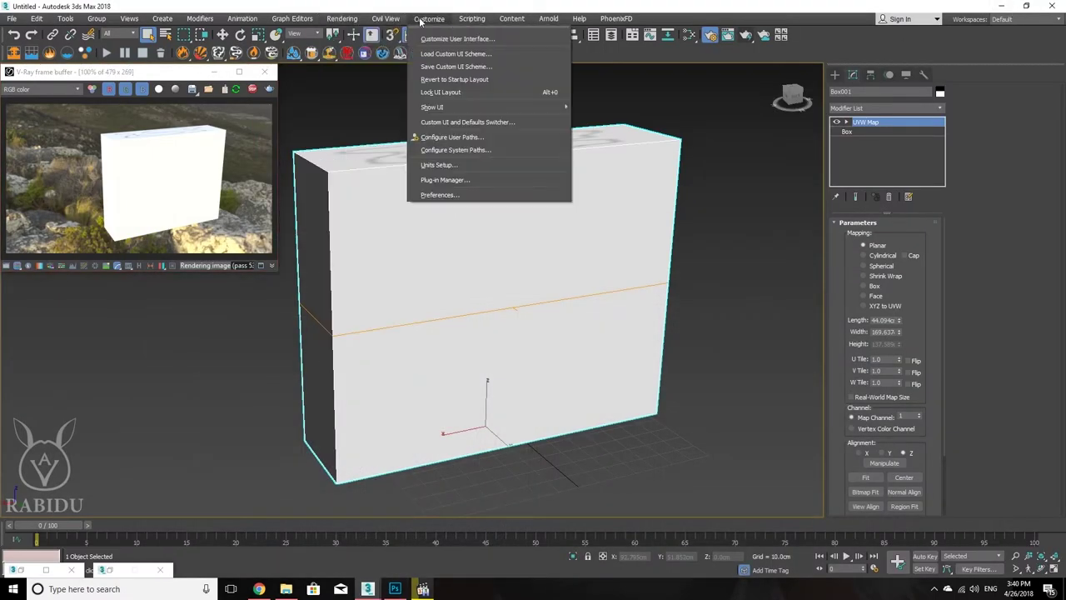
left_click(453, 164)
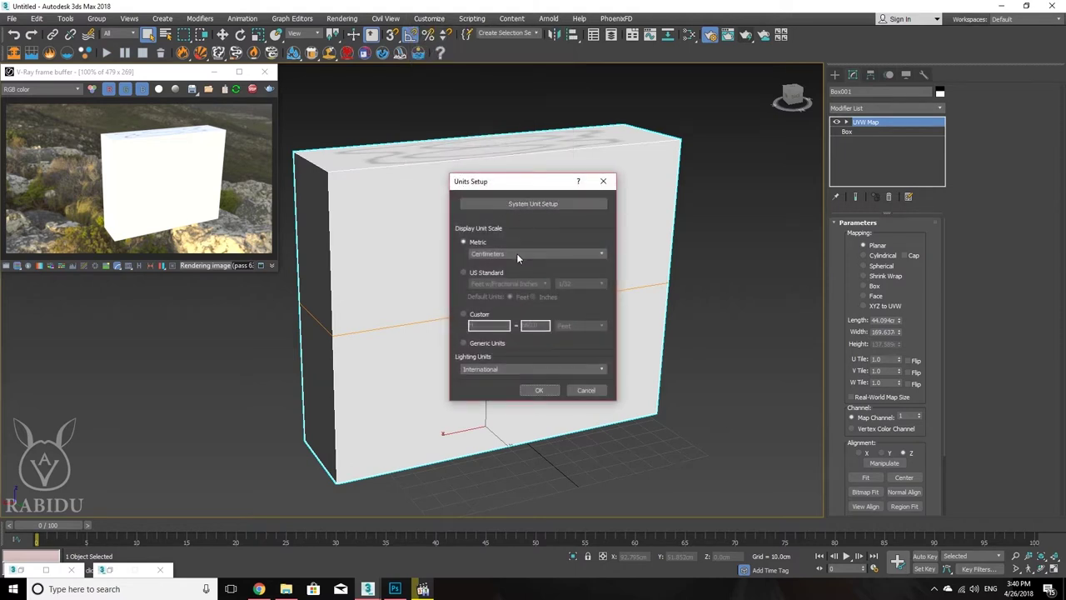
left_click(533, 203)
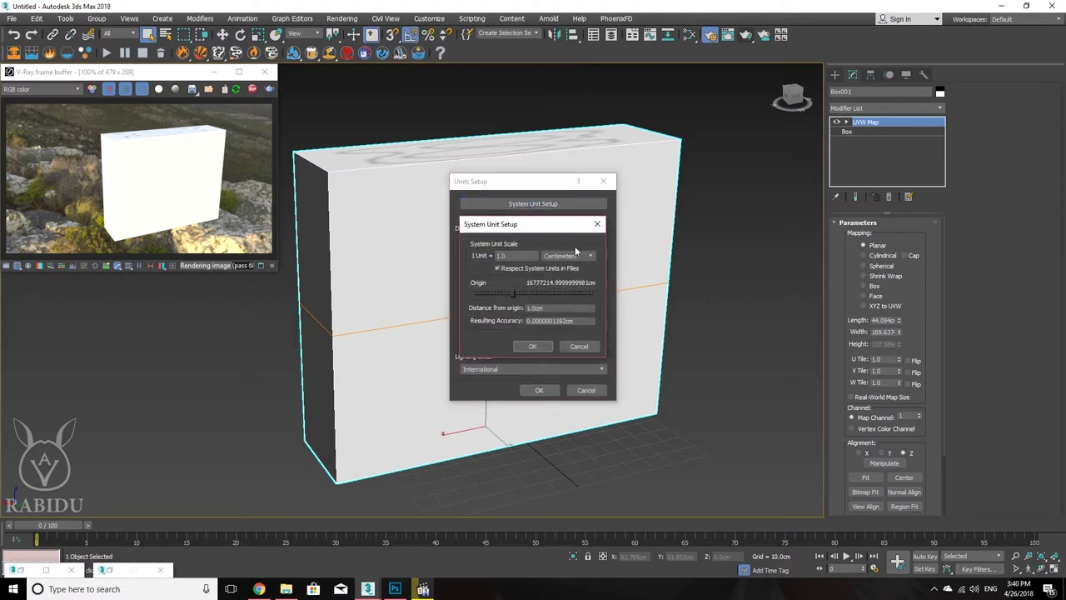
left_click(541, 345)
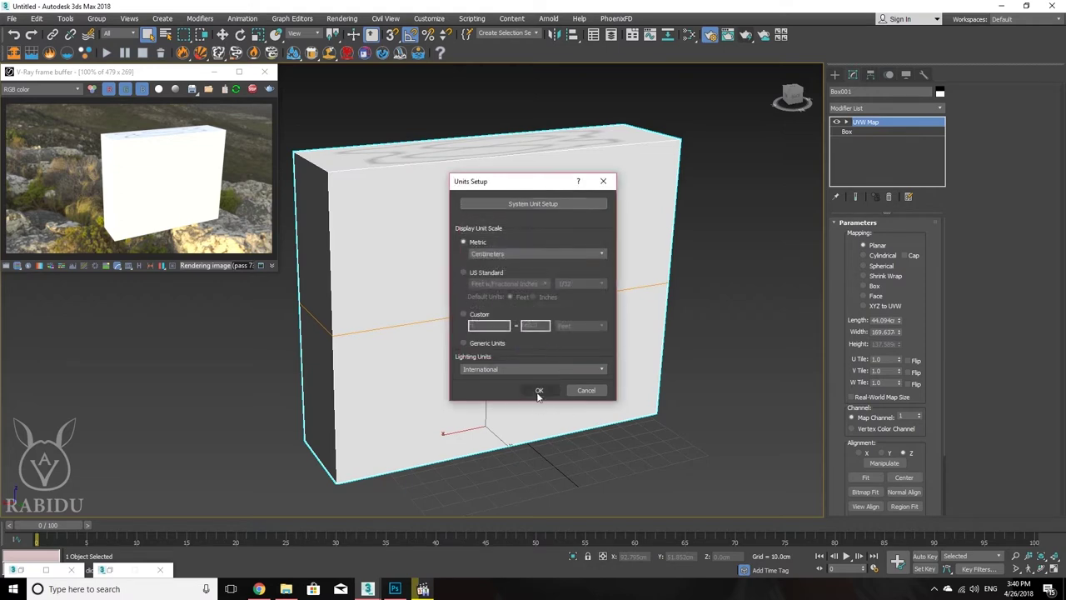
left_click(540, 390)
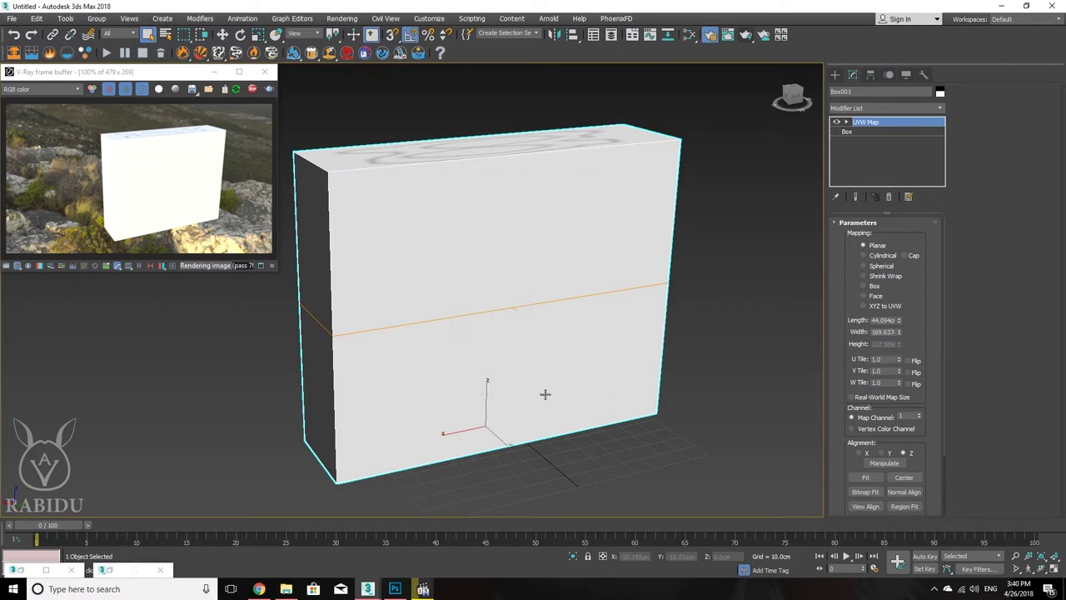
left_click(864, 398)
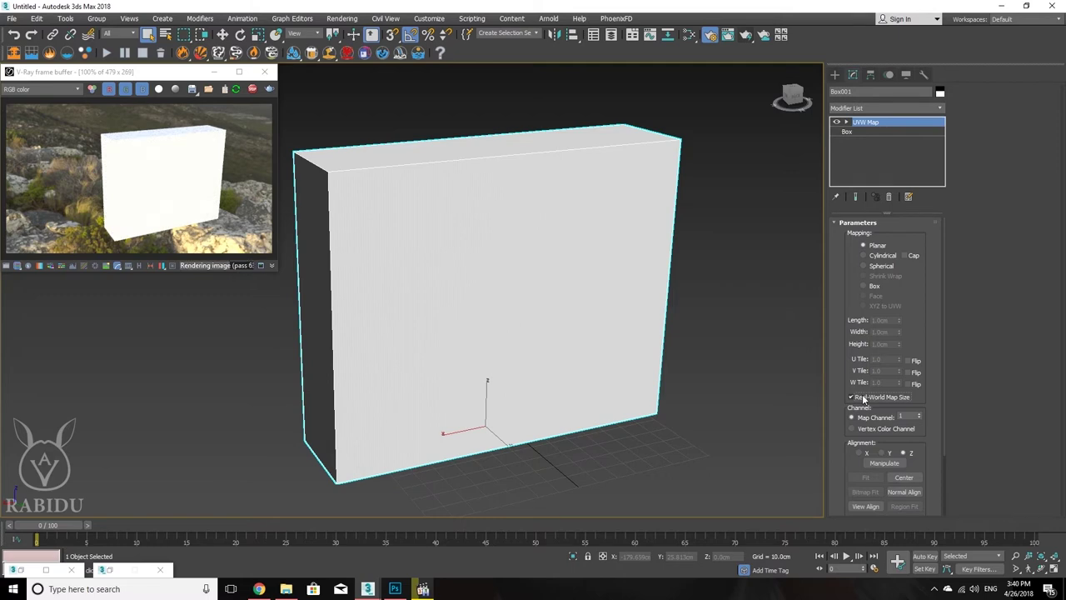
Step: Turn Real-World Map Size off and set UVW Map mapping to Box, checking the top
left_click(873, 399)
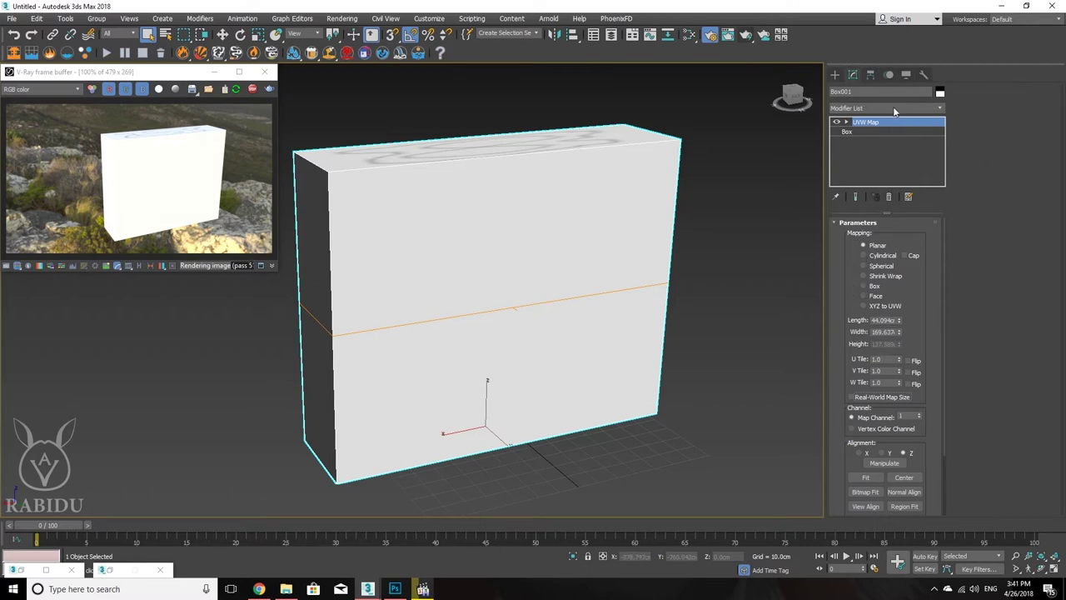
left_click(864, 286)
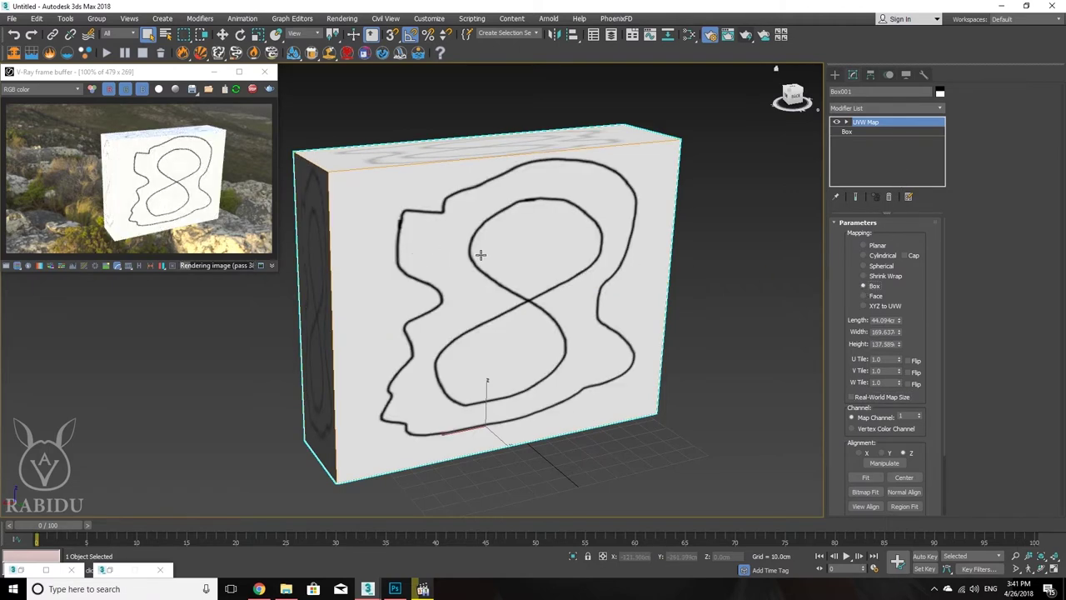
mouse_move(478, 252)
middle_mouse_down("alt")
mouse_move(488, 242)
mouse_move(478, 250)
mouse_move(478, 319)
mouse_move(629, 240)
mouse_move(617, 267)
mouse_move(600, 250)
mouse_move(658, 202)
mouse_move(473, 138)
mouse_move(467, 209)
mouse_move(507, 245)
mouse_move(474, 250)
mouse_move(488, 247)
middle_mouse_up("alt")
Step: Add an Unwrap UVW modifier to Box001 above its UVW Map
left_click(940, 110)
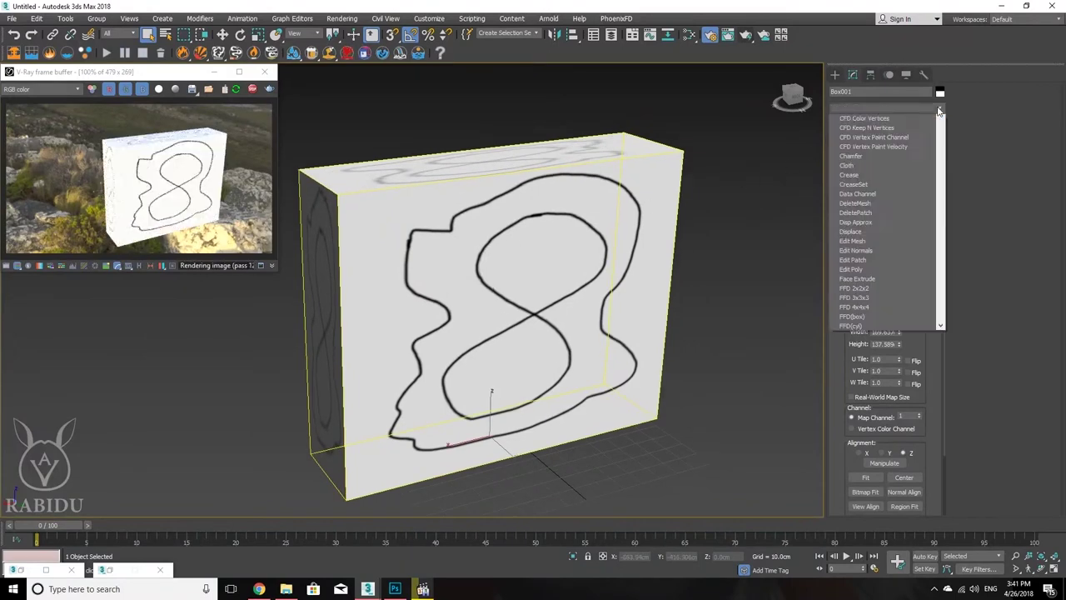
key("w")
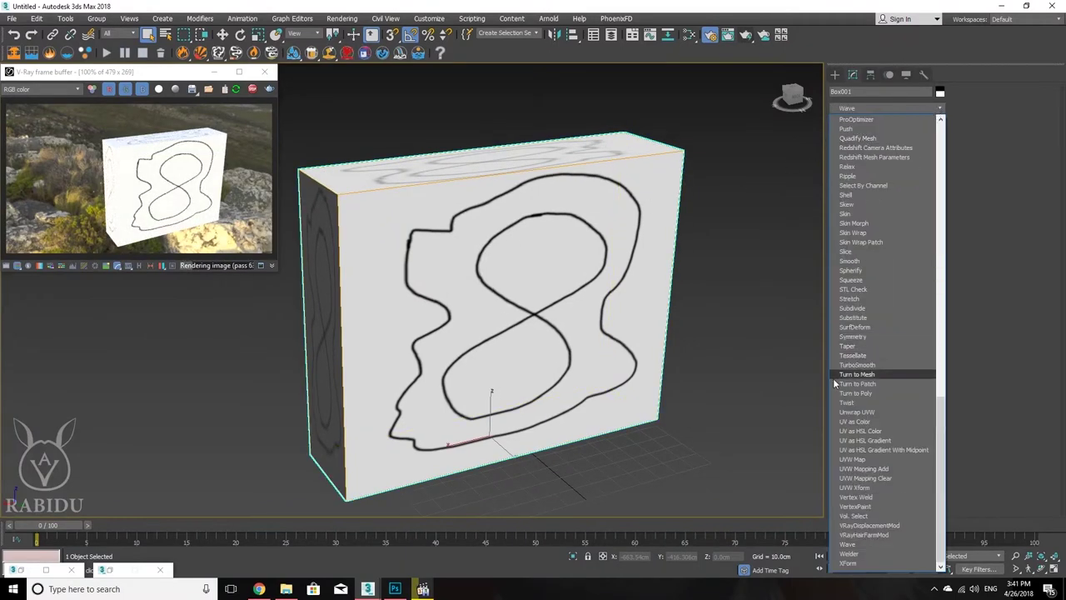
left_click(868, 413)
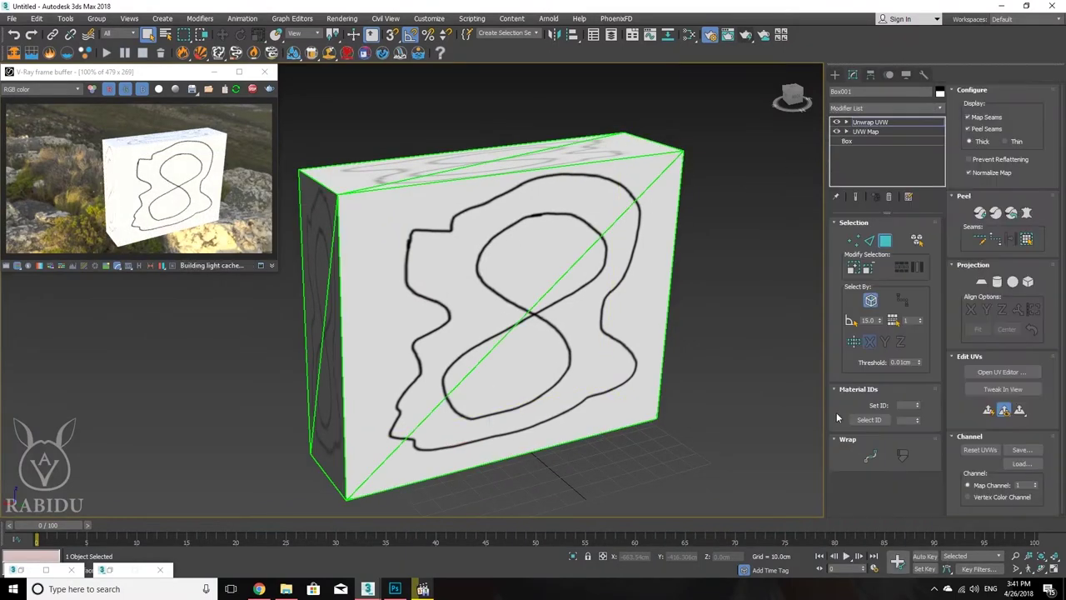
Step: In the UV Editor, select the box's UV faces as polygons and test-move one
left_click(1002, 372)
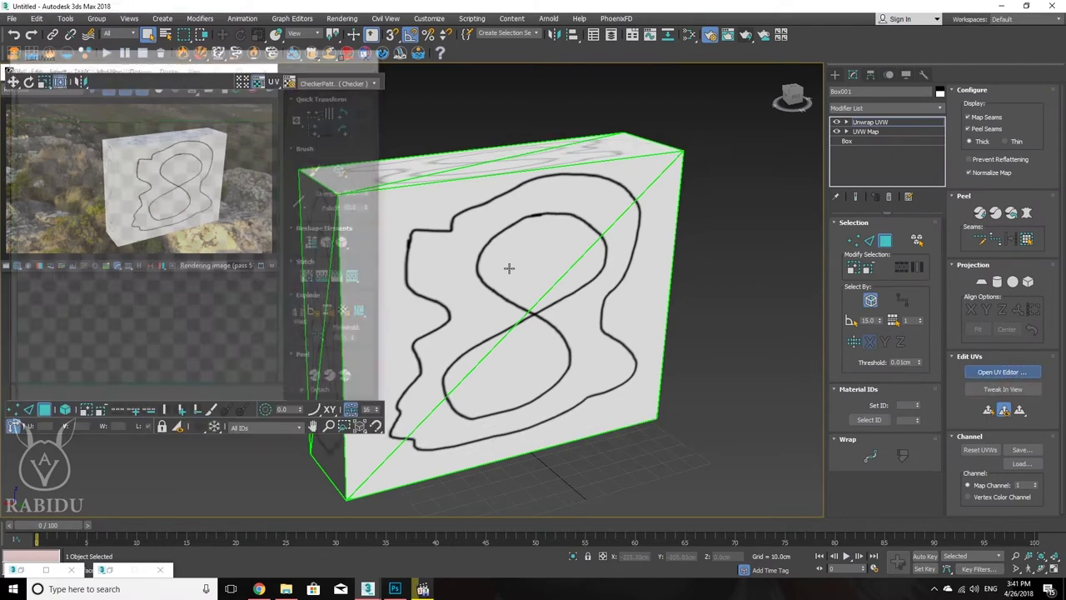
scroll(117, 207, "down", 5)
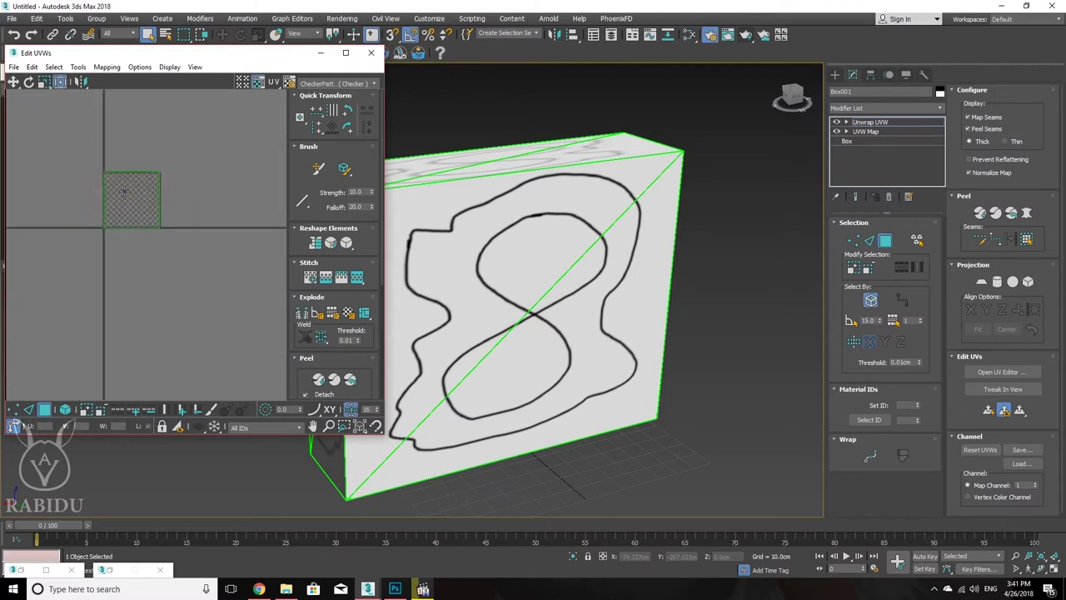
left_click(133, 180)
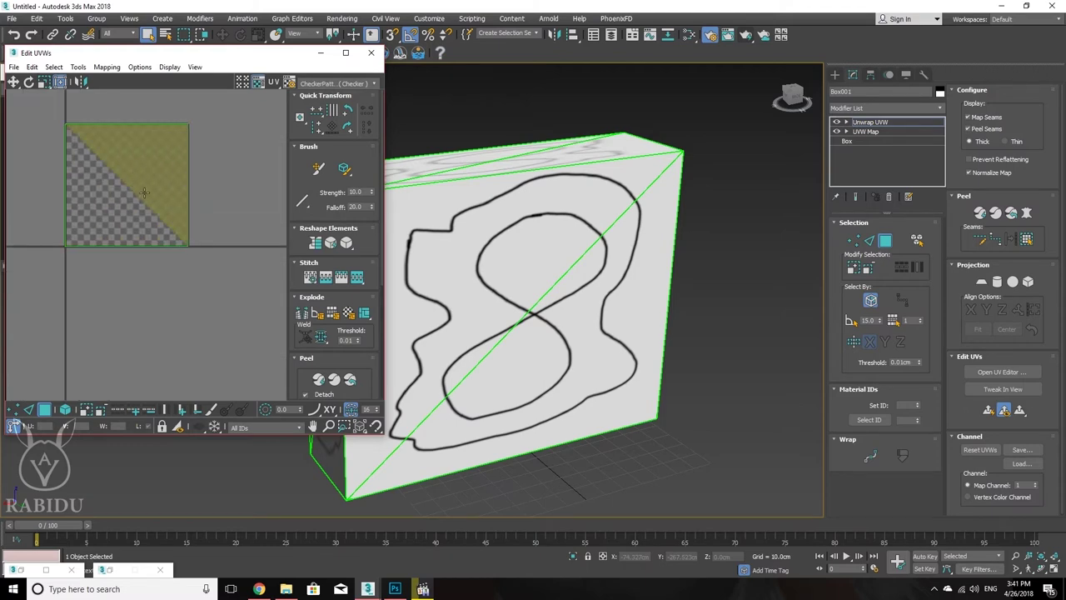
middle_click_drag(144, 193, 146, 222)
left_click(177, 215)
left_click(165, 201)
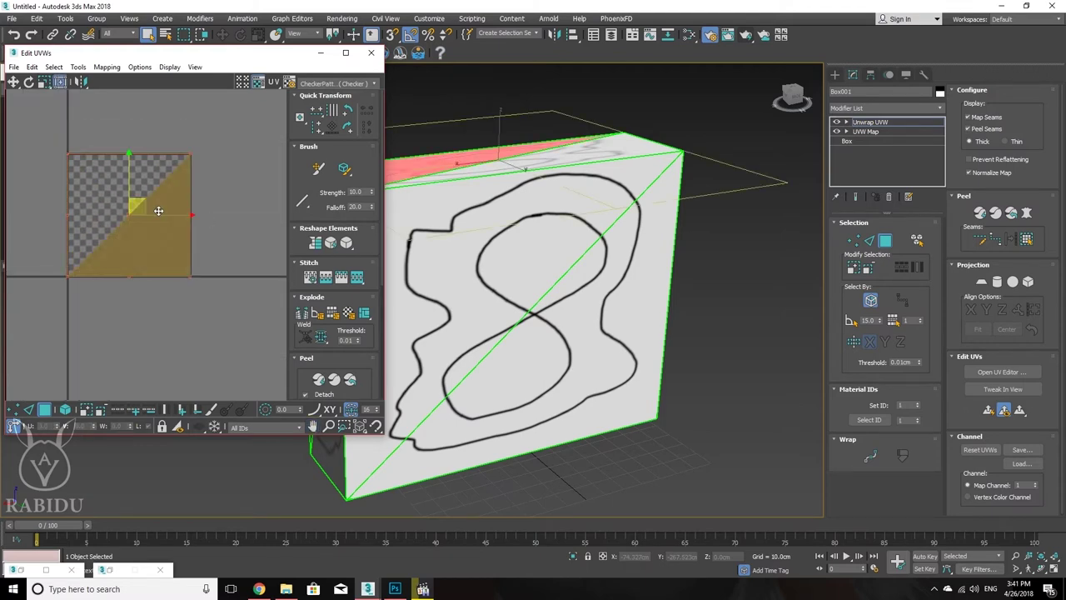
left_click(885, 241)
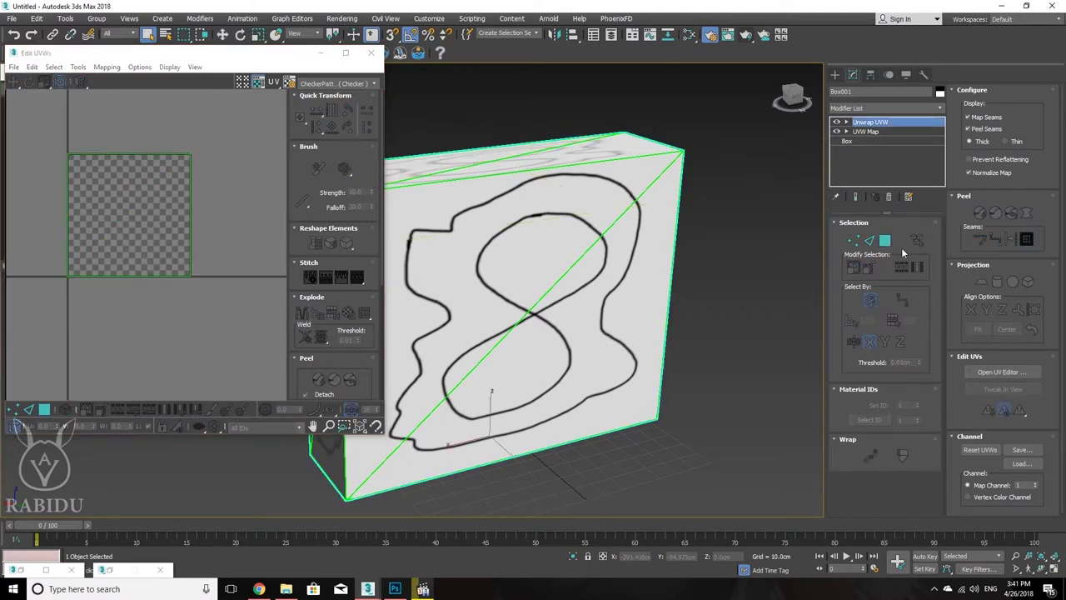
left_click(884, 241)
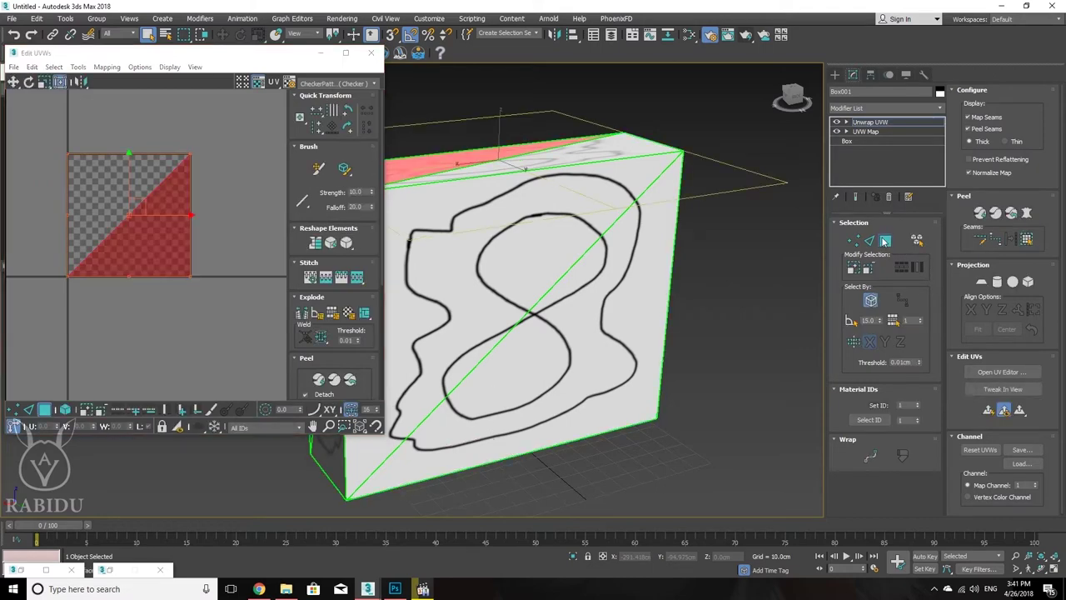
left_click(871, 301)
left_click(240, 170)
mouse_move(143, 207)
left_mouse_down()
mouse_move(216, 198)
mouse_move(176, 231)
mouse_move(180, 245)
mouse_move(192, 231)
mouse_move(212, 254)
mouse_move(140, 209)
mouse_move(152, 208)
left_mouse_up()
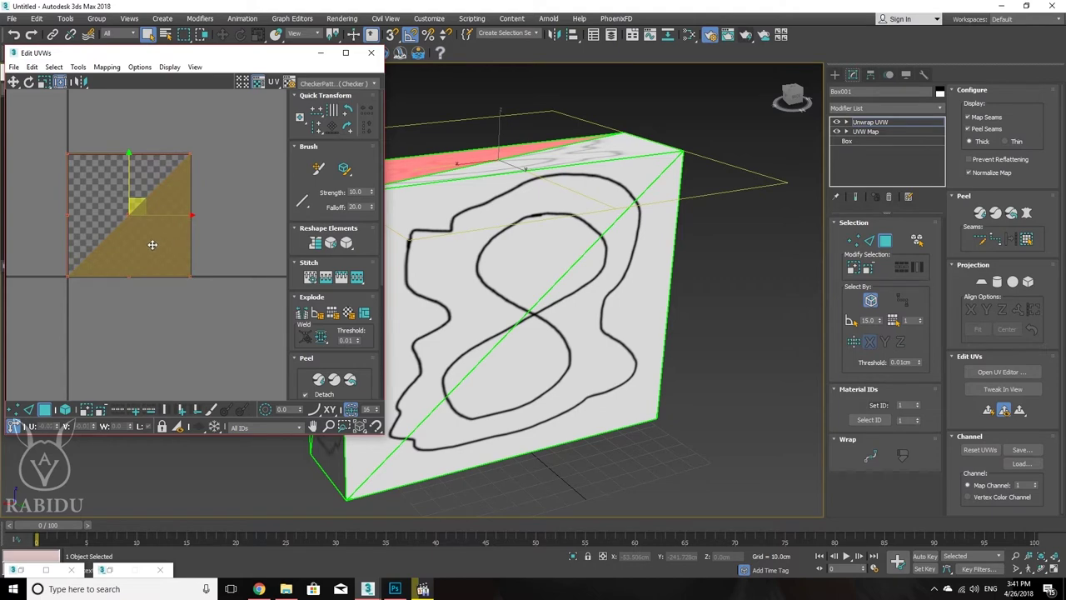
Step: Undo all the UV edits with Ctrl+Z and close the UV Editor
key("ctrl+z")
key("ctrl+z")
key("ctrl+z")
key("ctrl+z")
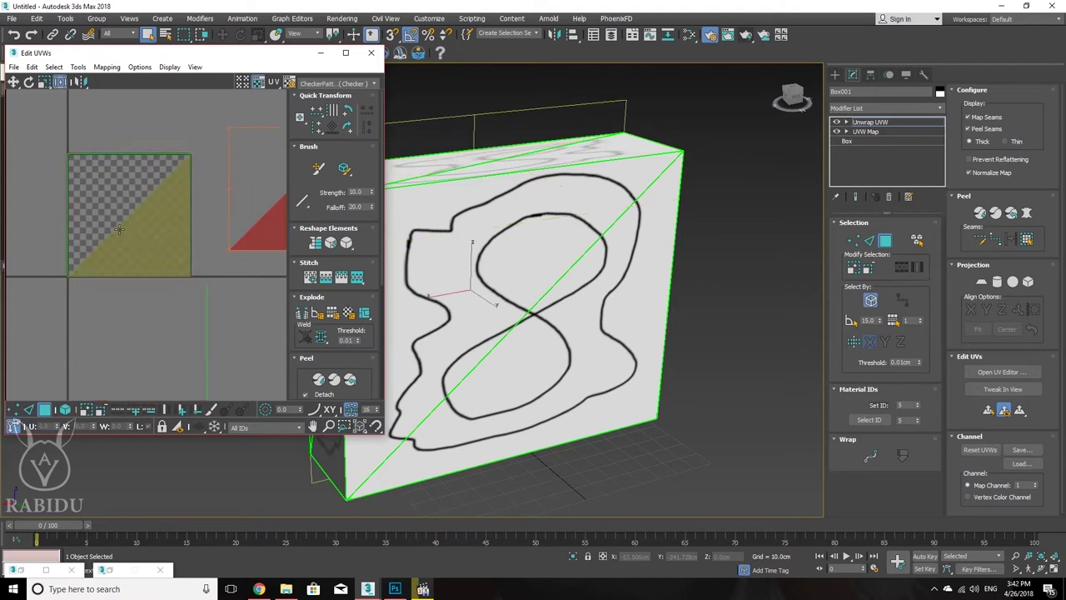
key("ctrl+z")
key("ctrl+z")
key("ctrl+z")
key("ctrl+z")
key("ctrl+z")
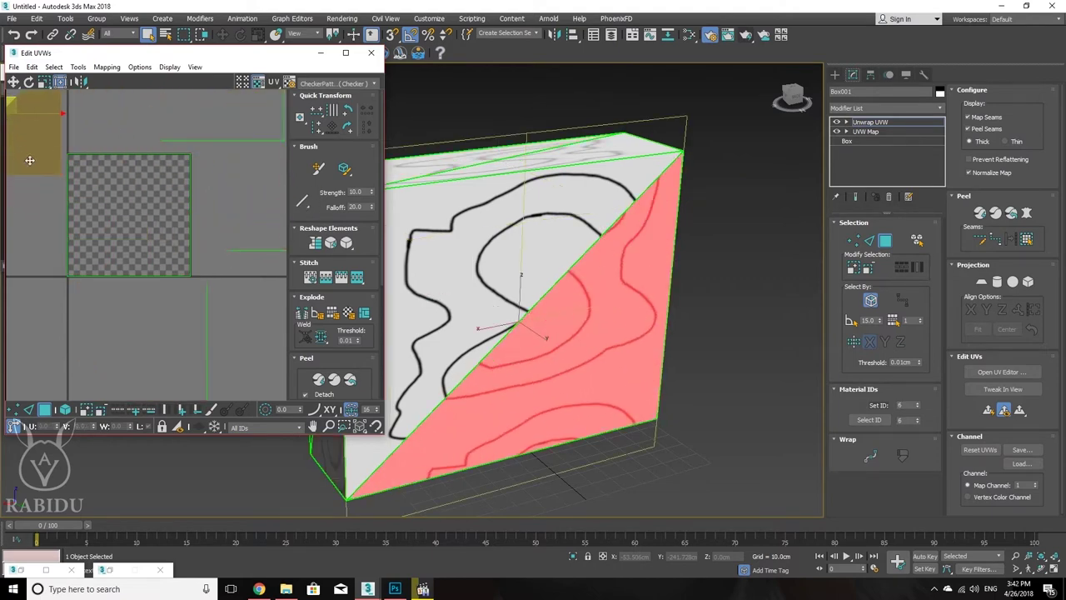
key("ctrl+z")
key("ctrl+z")
key("ctrl+z")
key("ctrl+z")
key("ctrl+z")
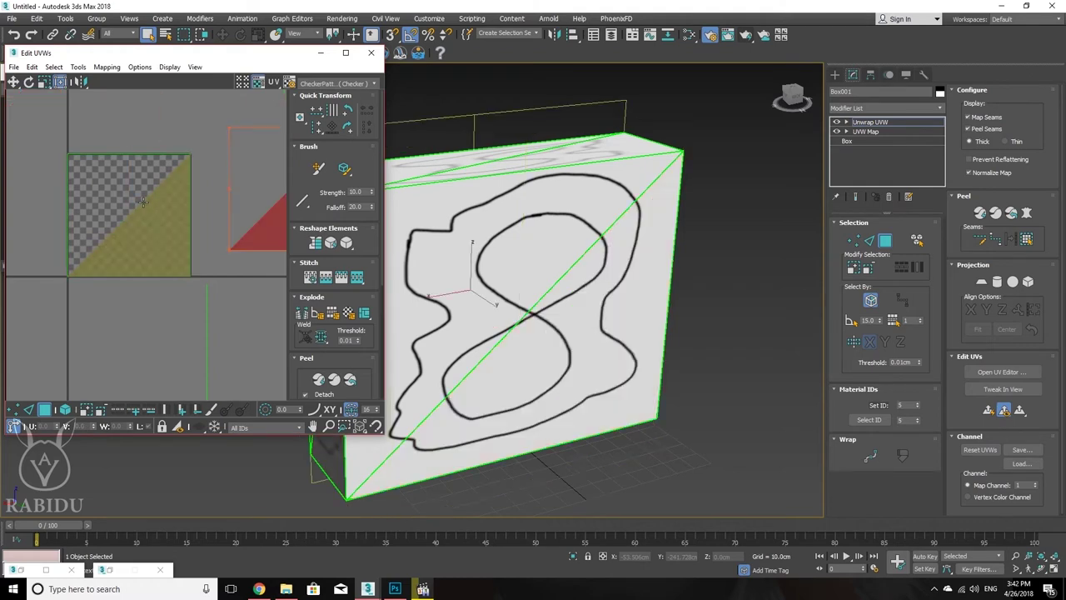
key("ctrl+z")
key("ctrl+z")
key("ctrl+z")
key("ctrl+z")
key("ctrl+z")
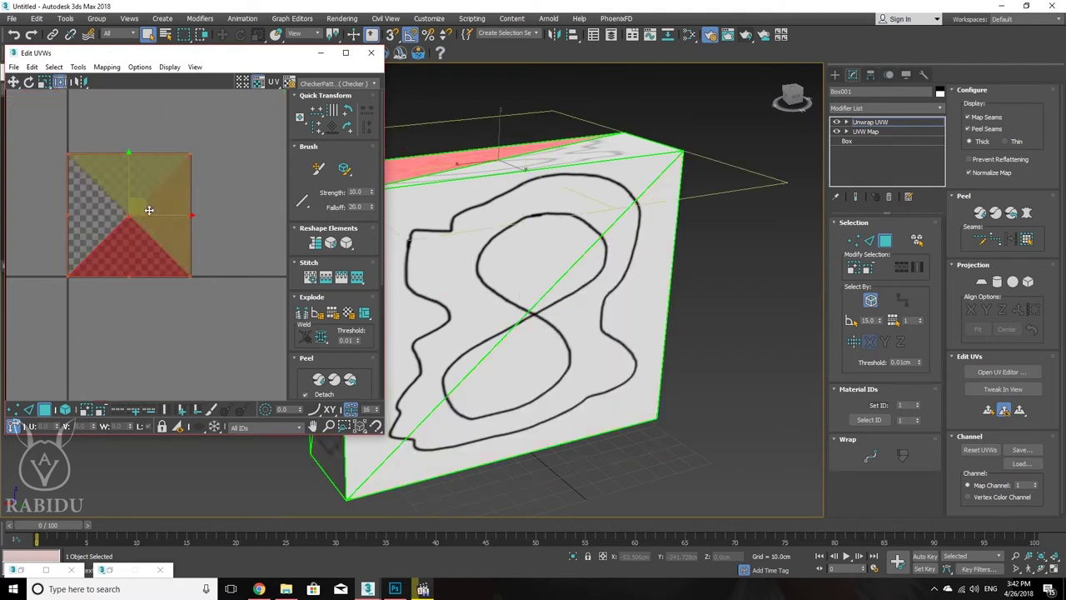
key("ctrl+z")
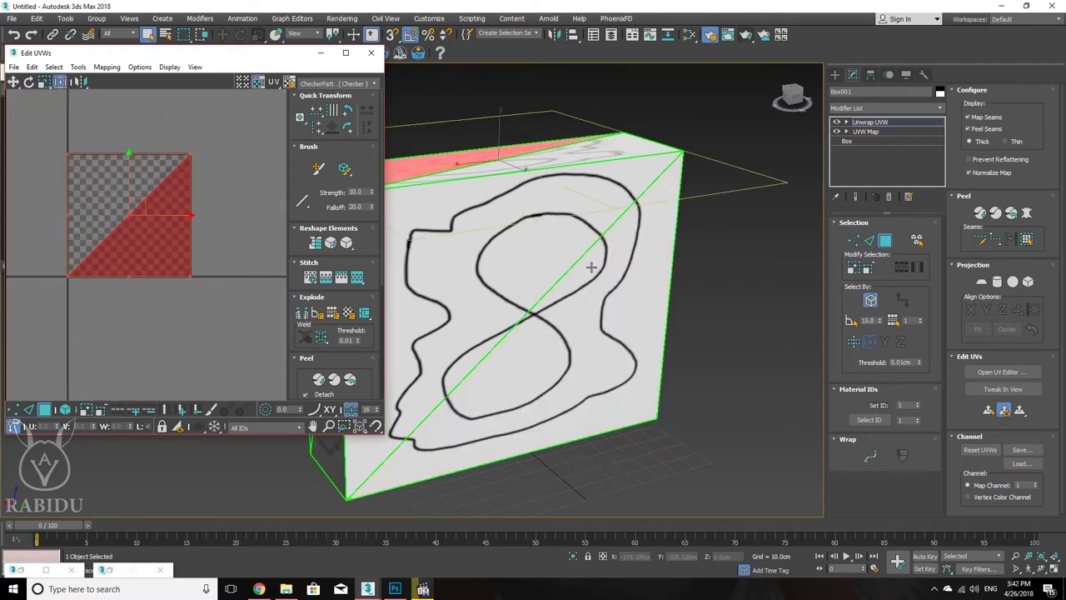
middle_click_drag(508, 225, 582, 226, "alt")
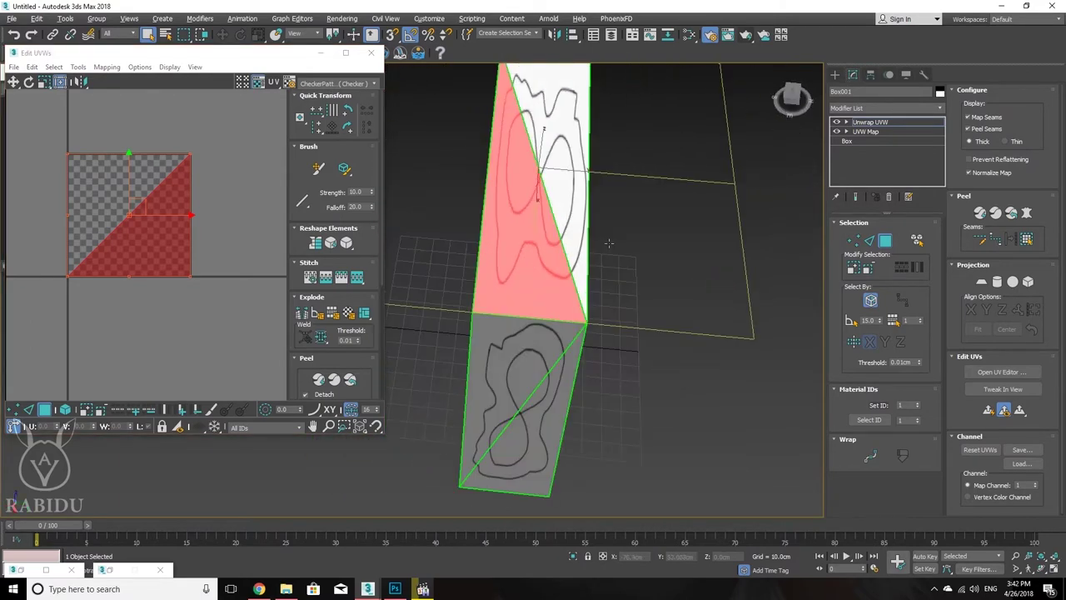
mouse_move(523, 242)
middle_mouse_down("alt")
mouse_move(571, 175)
mouse_move(483, 209)
mouse_move(424, 173)
middle_mouse_up("alt")
left_click(371, 52)
key("shift+q")
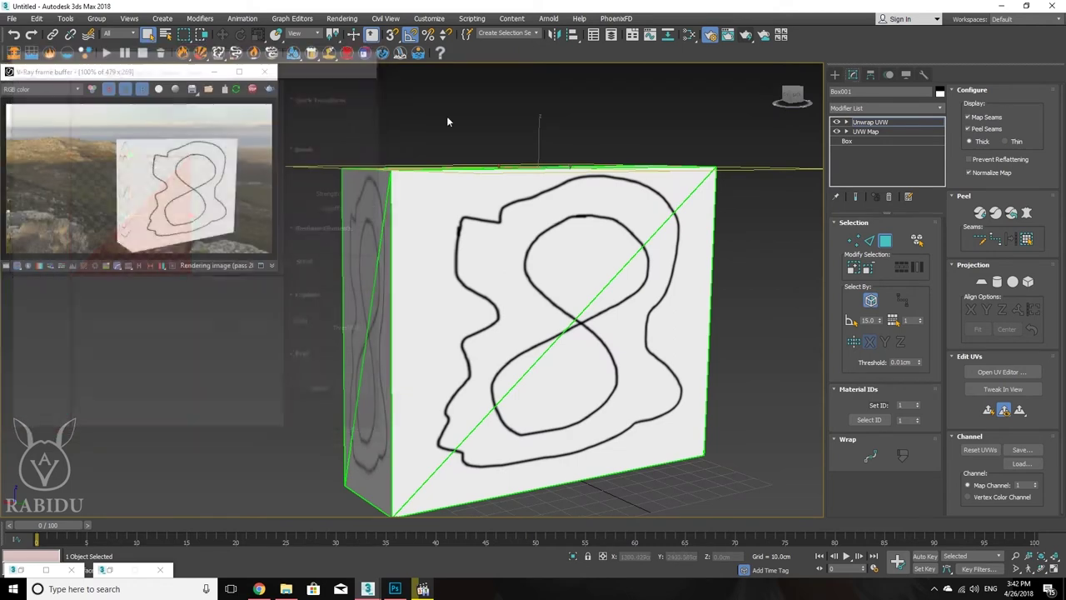
Step: Delete the Unwrap UVW modifier, leaving Box001 with just UVW Map
right_click(883, 122)
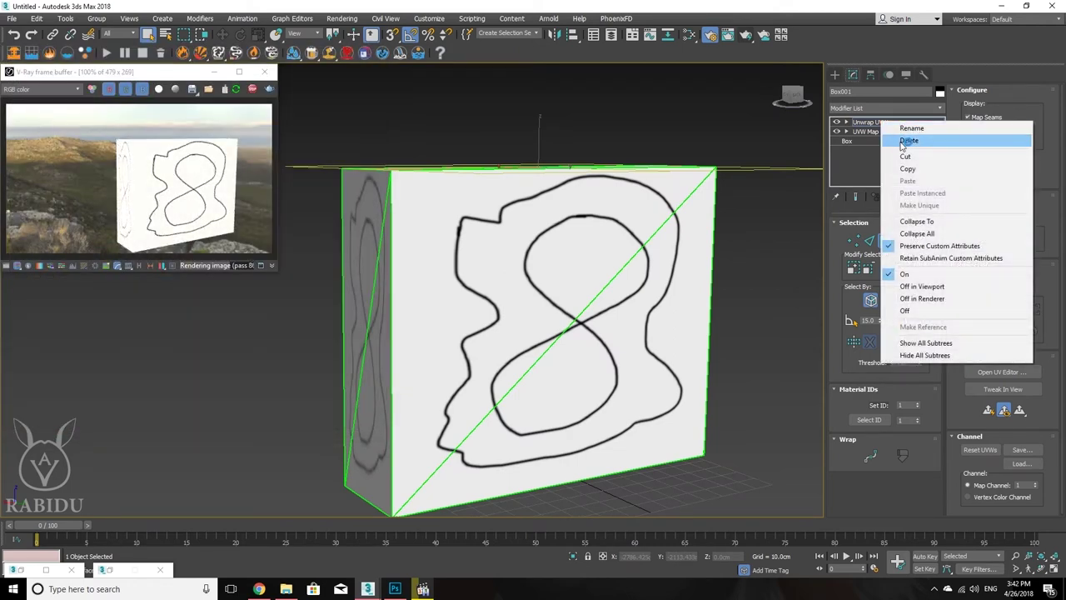
left_click(908, 140)
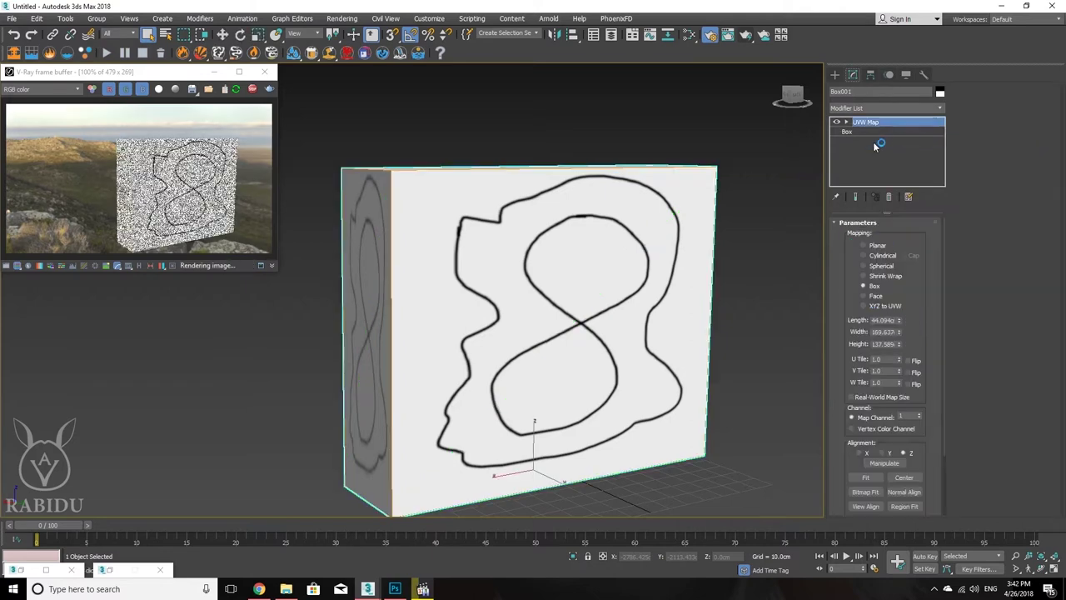
scroll(533, 309, "up", 4)
scroll(499, 292, "down", 4)
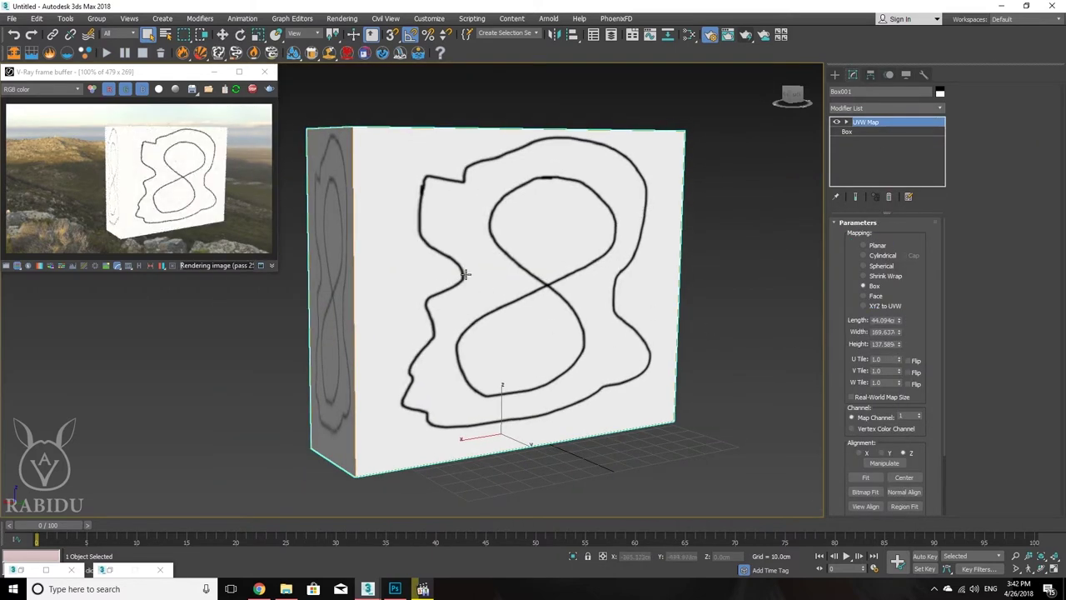
mouse_move(466, 274)
middle_mouse_down("alt")
mouse_move(533, 250)
mouse_move(574, 255)
mouse_move(478, 252)
middle_mouse_up("alt")
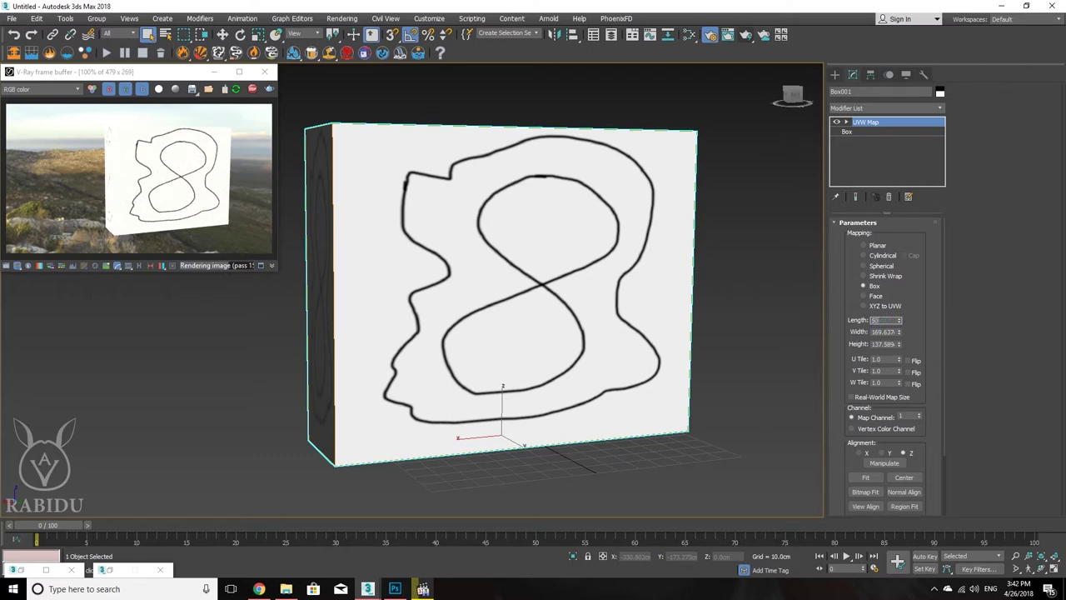
Step: Set the UVW Map size to 50 cm each way and open the Slate Material Editor
key("Tab")
type("50")
key("Tab")
type("50")
key("Return")
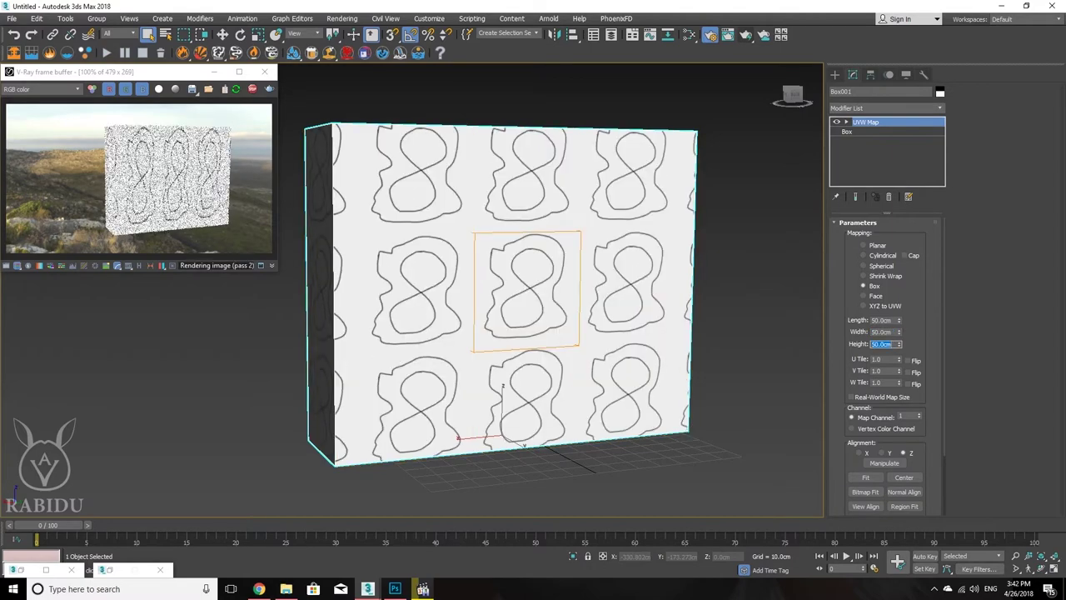
middle_click_drag(536, 239, 498, 188, "alt")
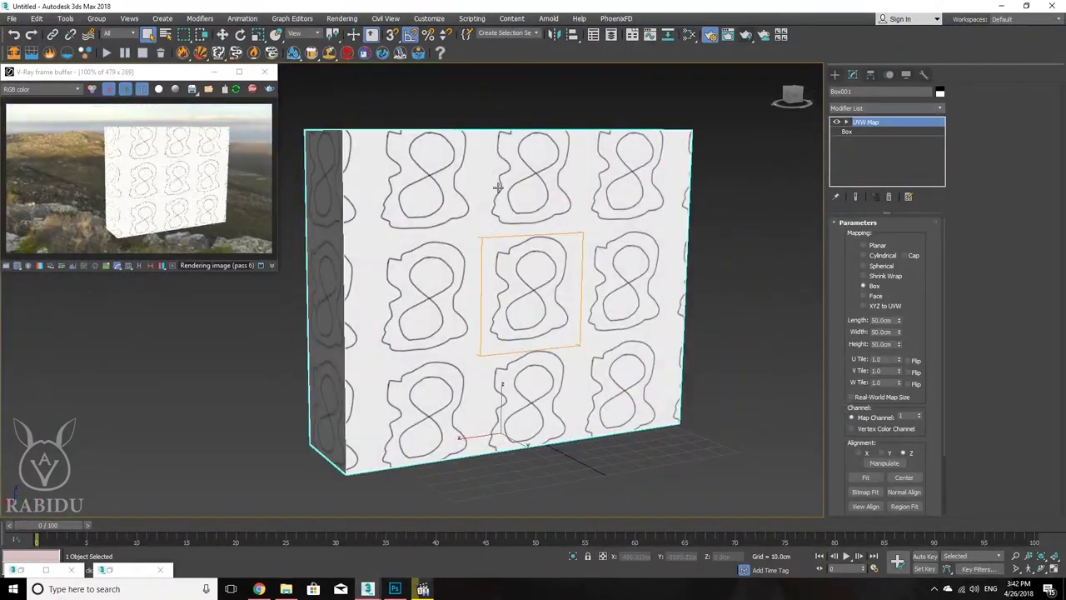
left_click(707, 35)
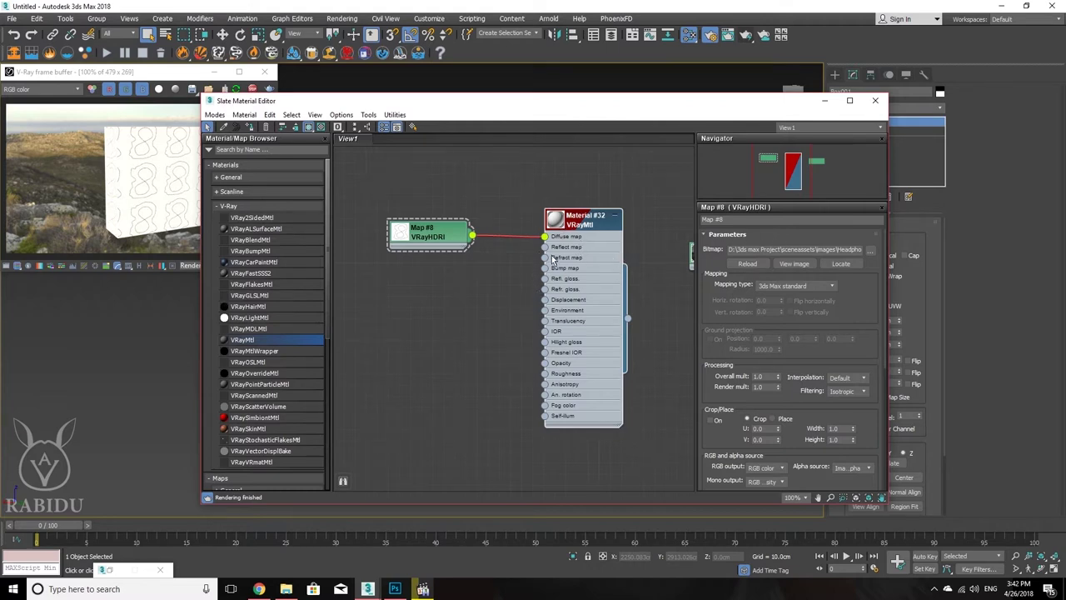
Step: Rewire Map #8 from Material #32's Diffuse map to its Bump map input
scroll(553, 259, "up", 3)
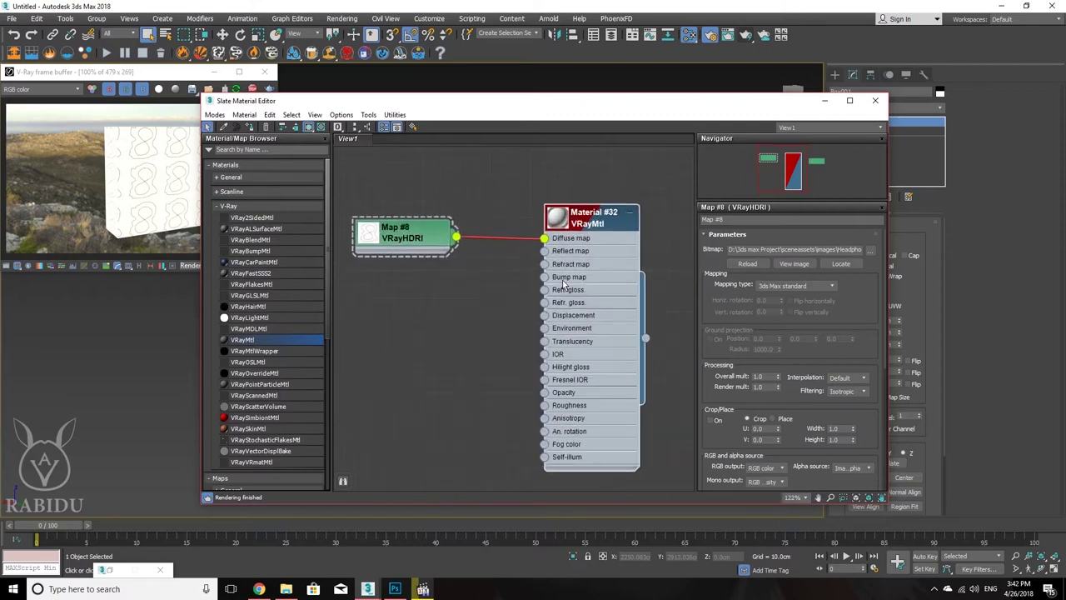
left_click_drag(546, 242, 546, 282)
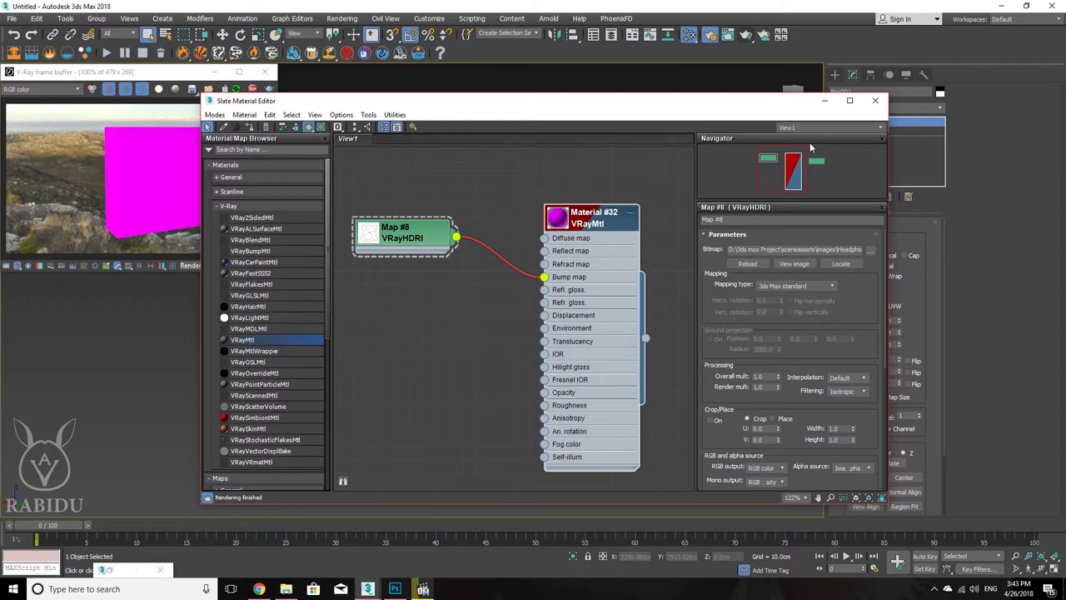
left_click(824, 101)
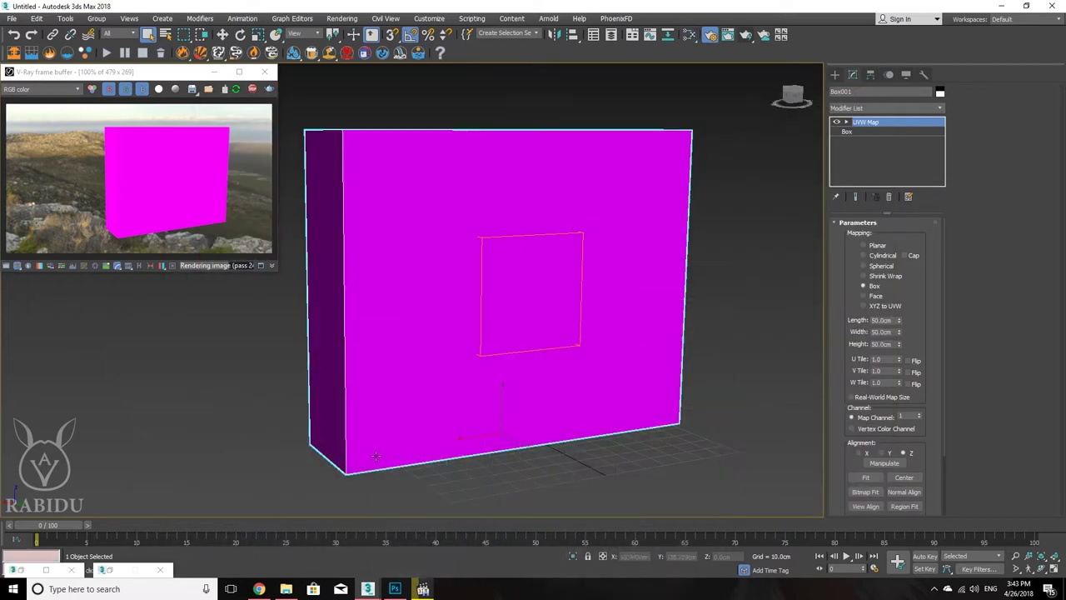
Step: Check Material #32's Maps rollout showing bump at 30.0, then view the magenta box
mouse_move(377, 593)
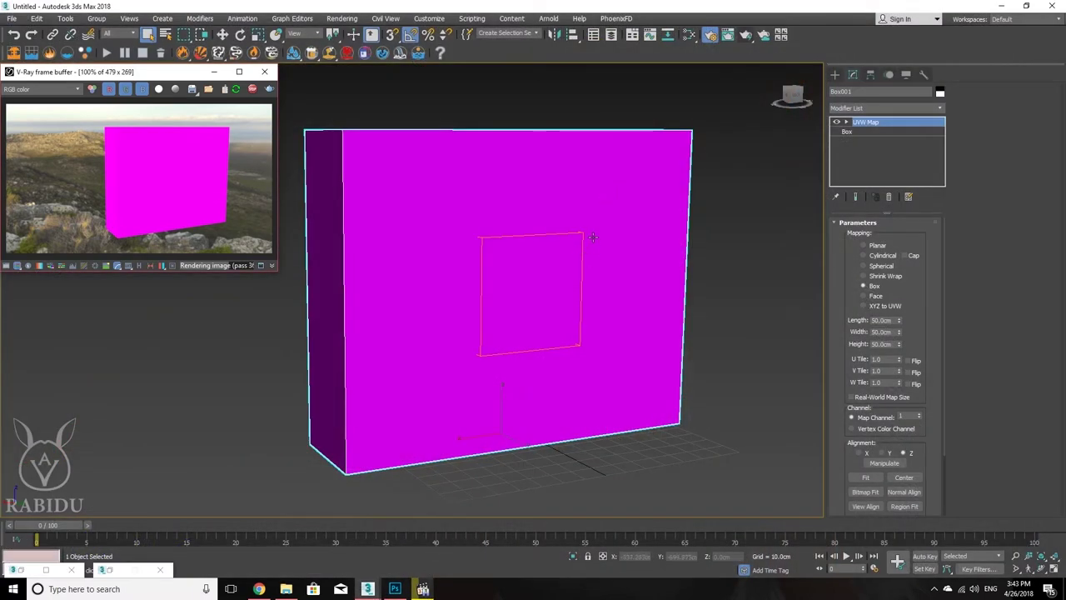
key("m")
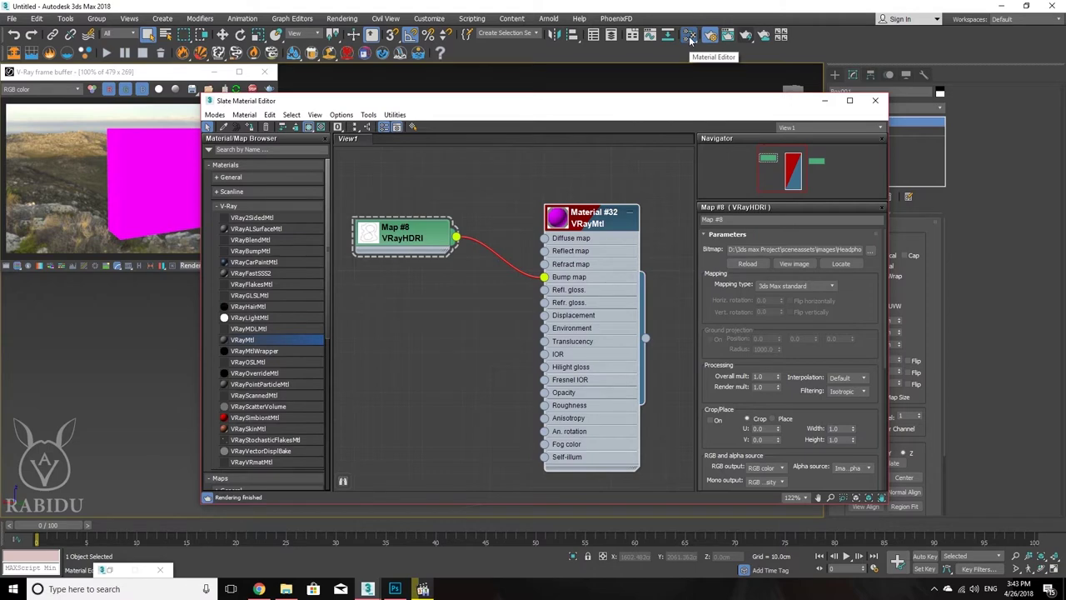
middle_click_drag(586, 342, 587, 316)
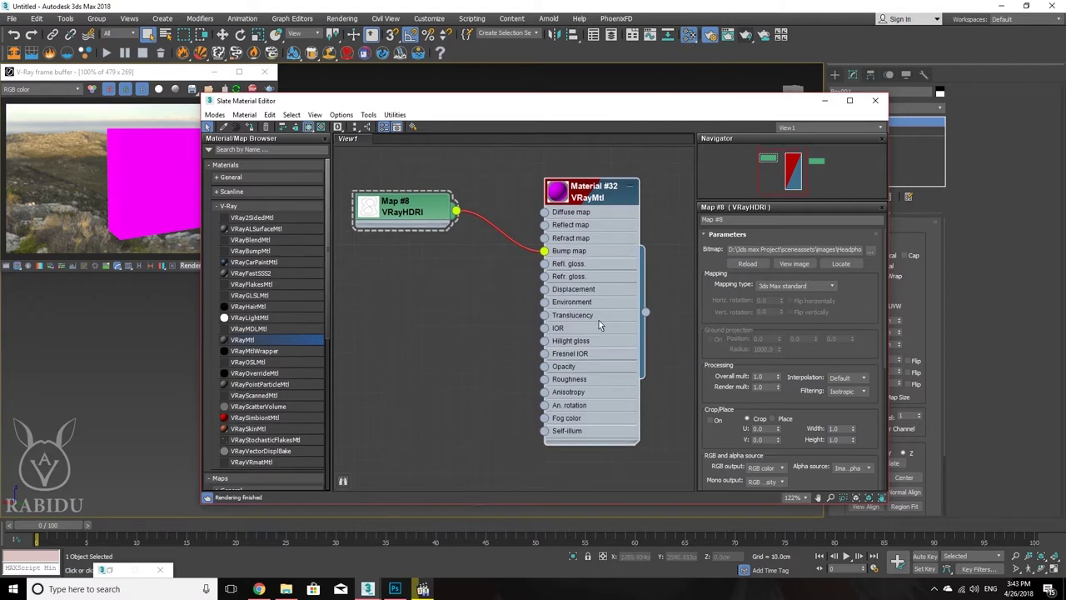
middle_click_drag(525, 259, 488, 286)
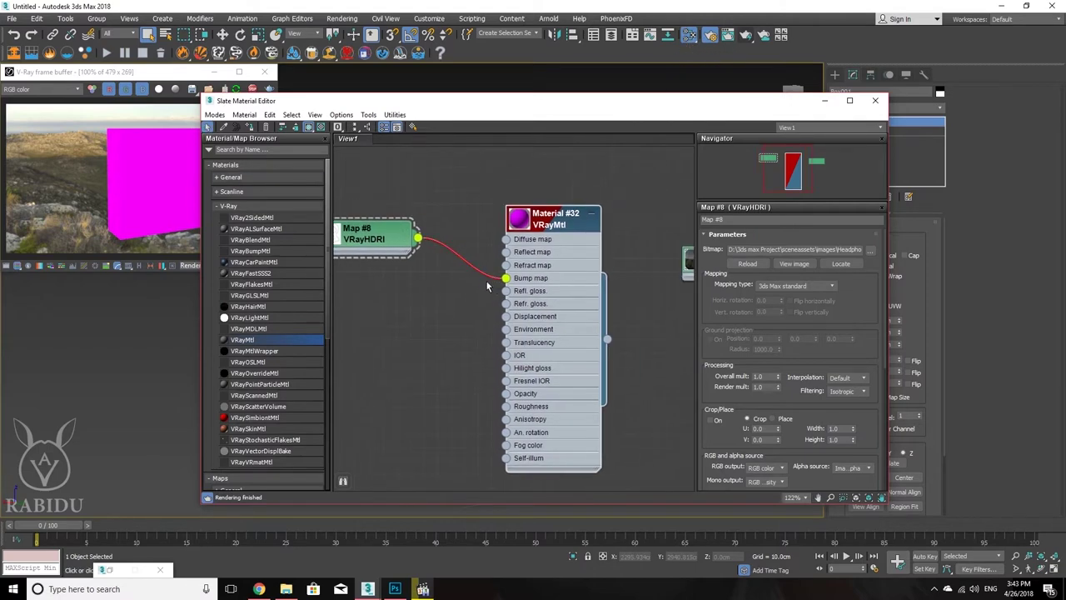
double_click(538, 297)
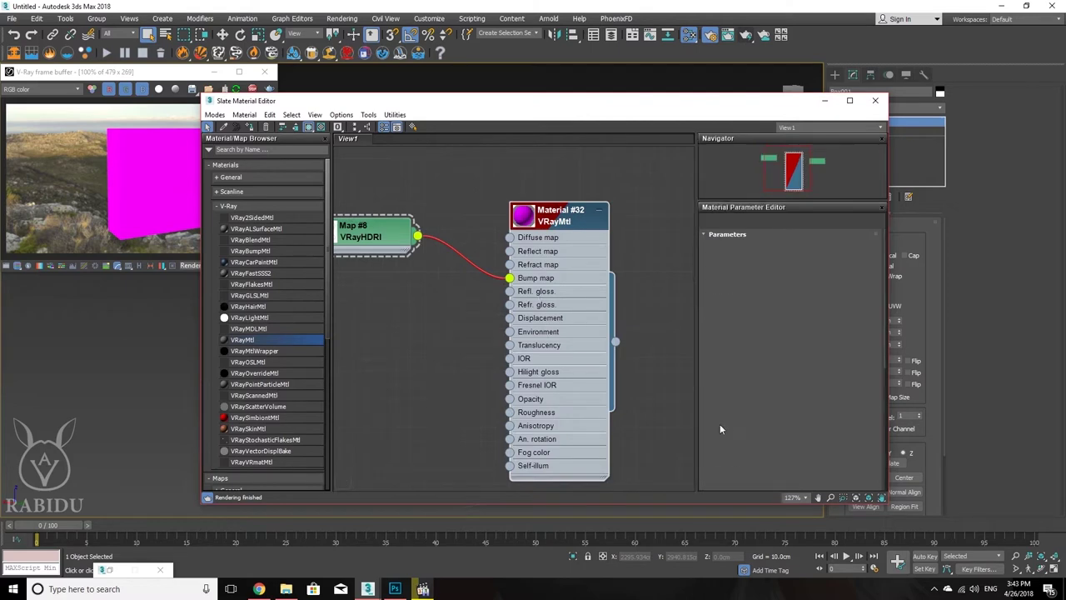
scroll(722, 442, "down", 3)
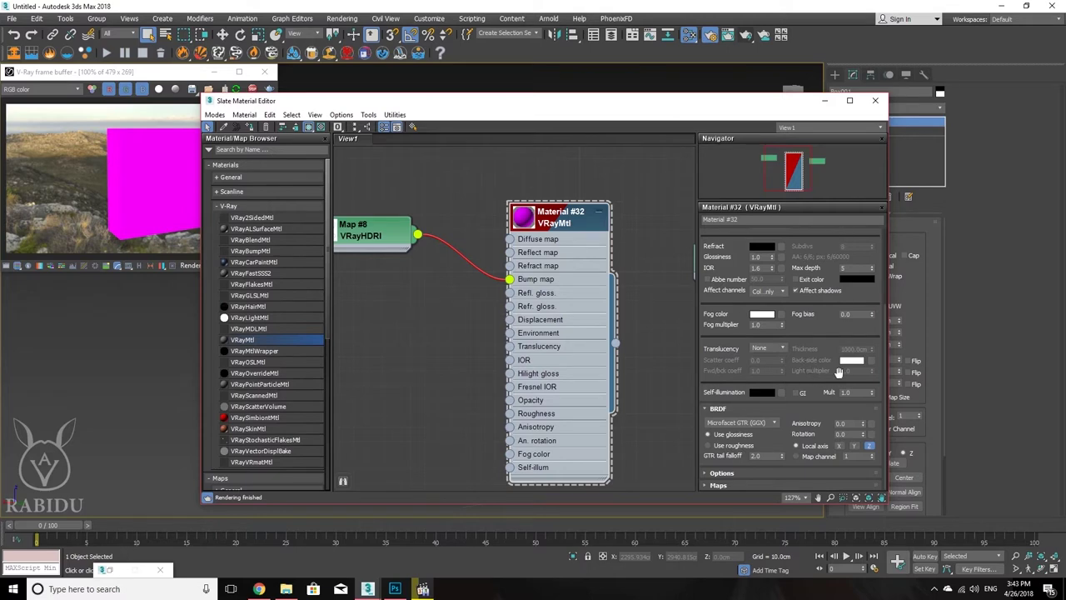
left_click(772, 484)
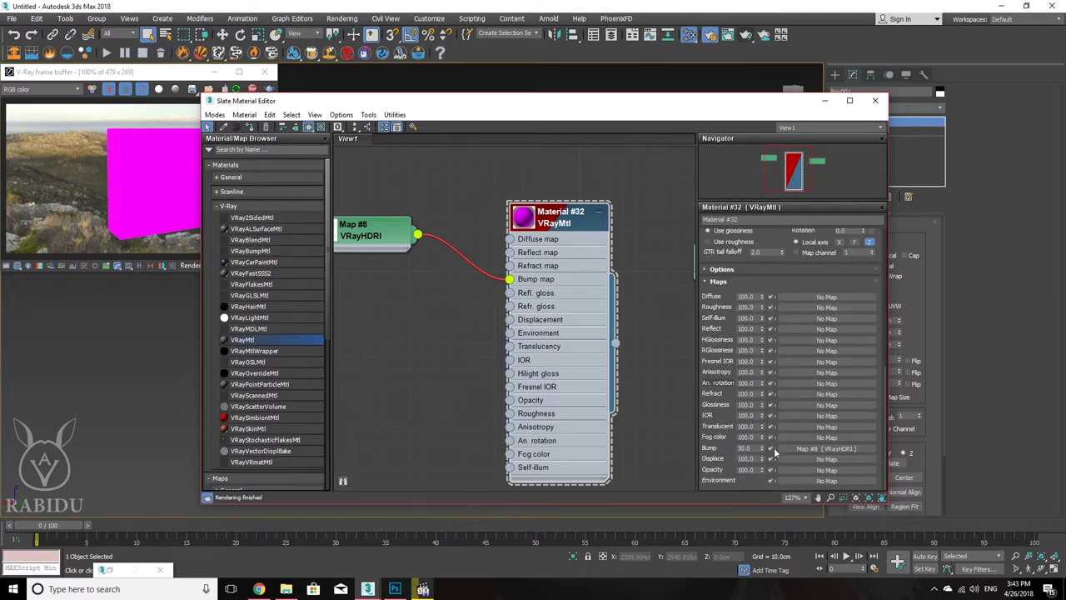
left_click(825, 100)
middle_click_drag(524, 331, 575, 310, "alt")
Step: Raise Material #32's Bump amount from 30 to about 346
scroll(578, 307, "up", 5)
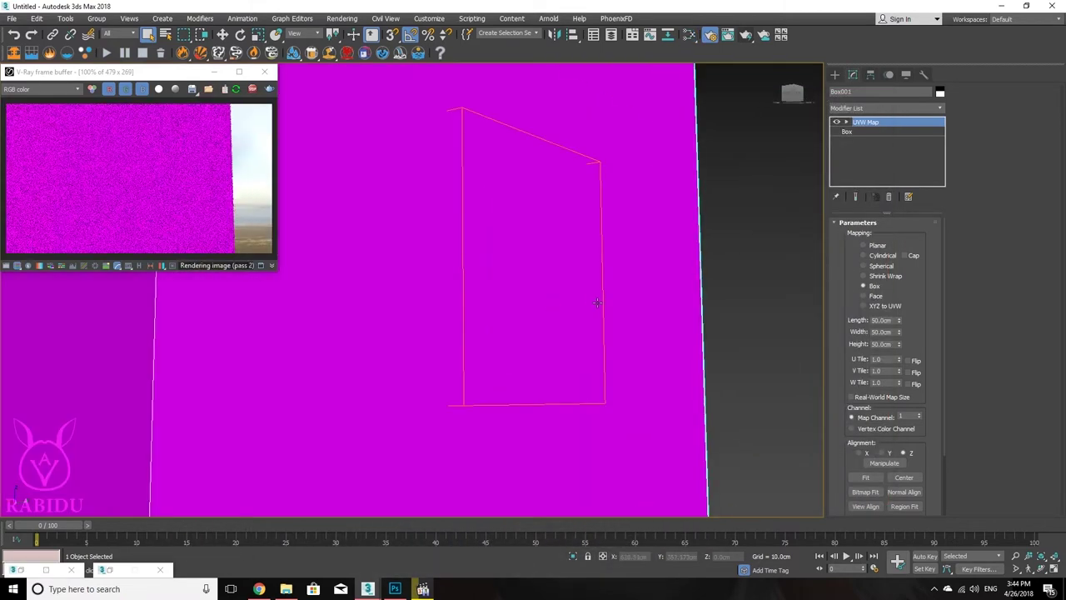
scroll(587, 309, "down", 5)
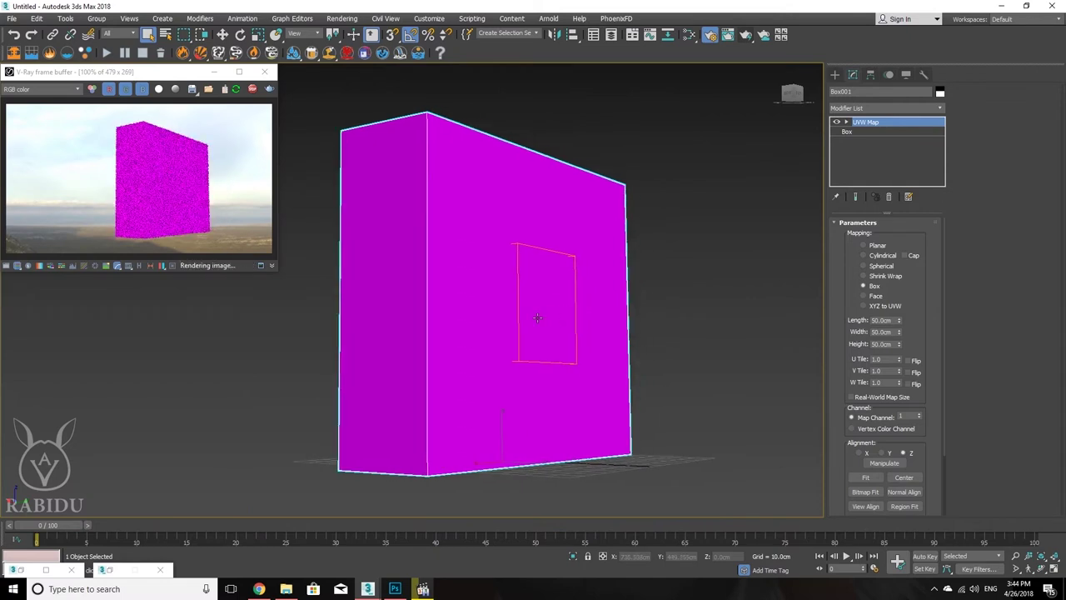
scroll(587, 314, "up", 3)
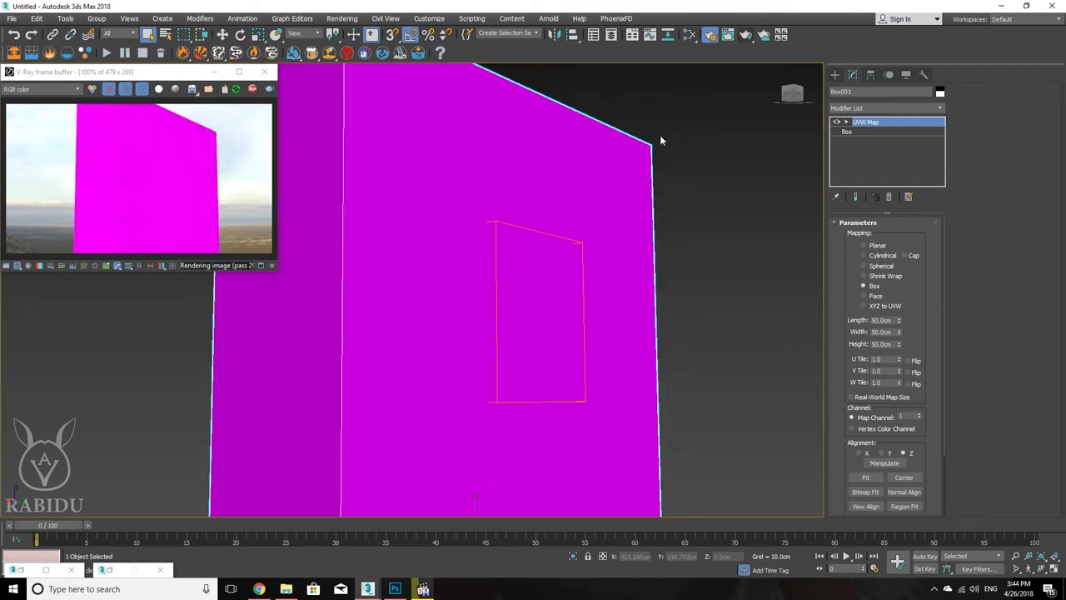
left_click(689, 35)
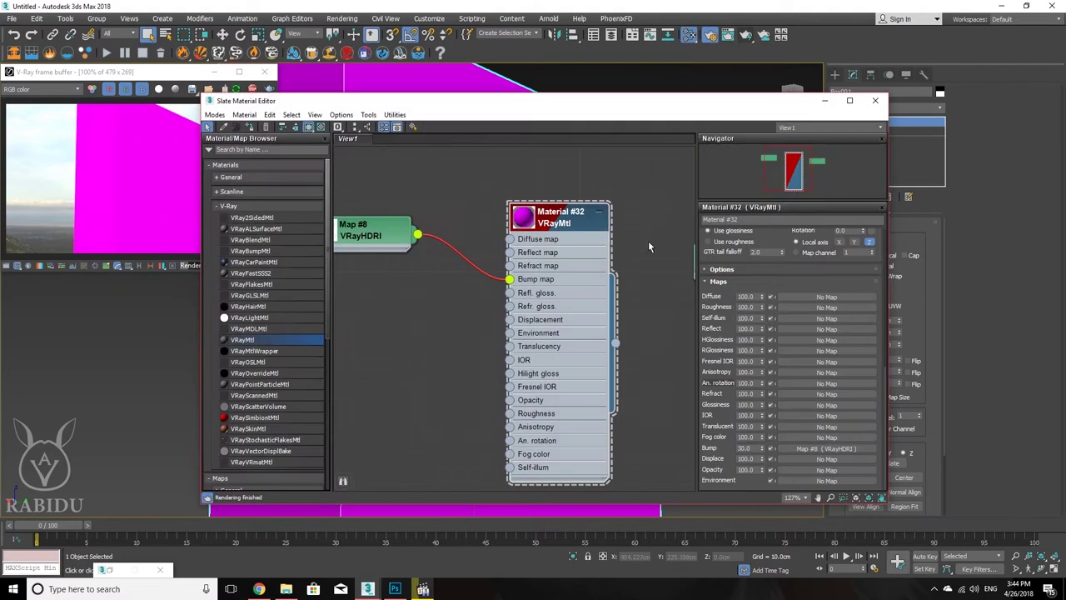
left_click_drag(443, 249, 469, 293)
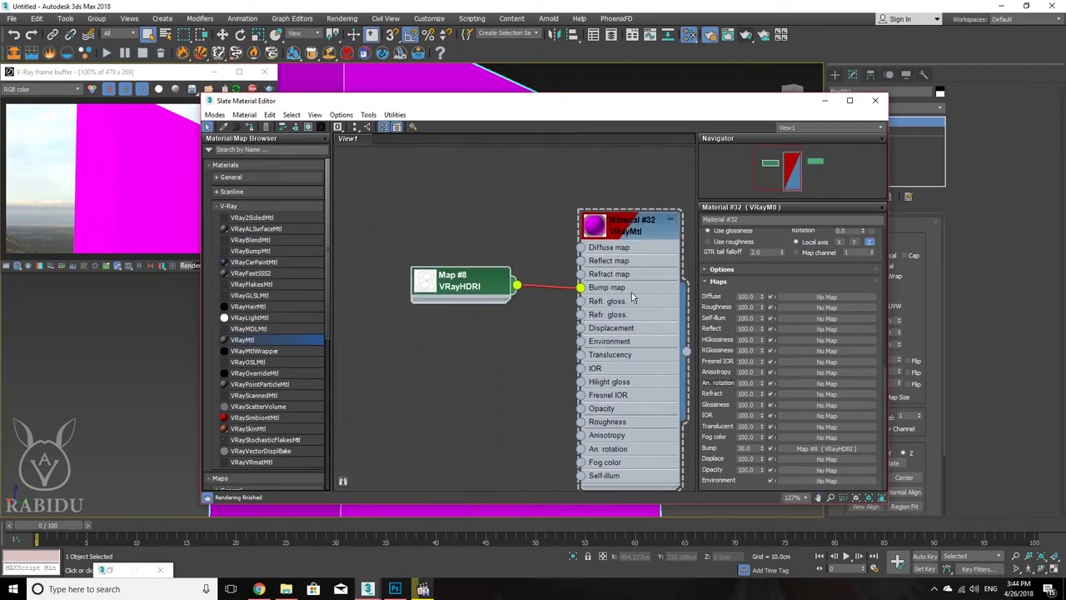
left_click_drag(761, 448, 760, 256)
left_click(825, 100)
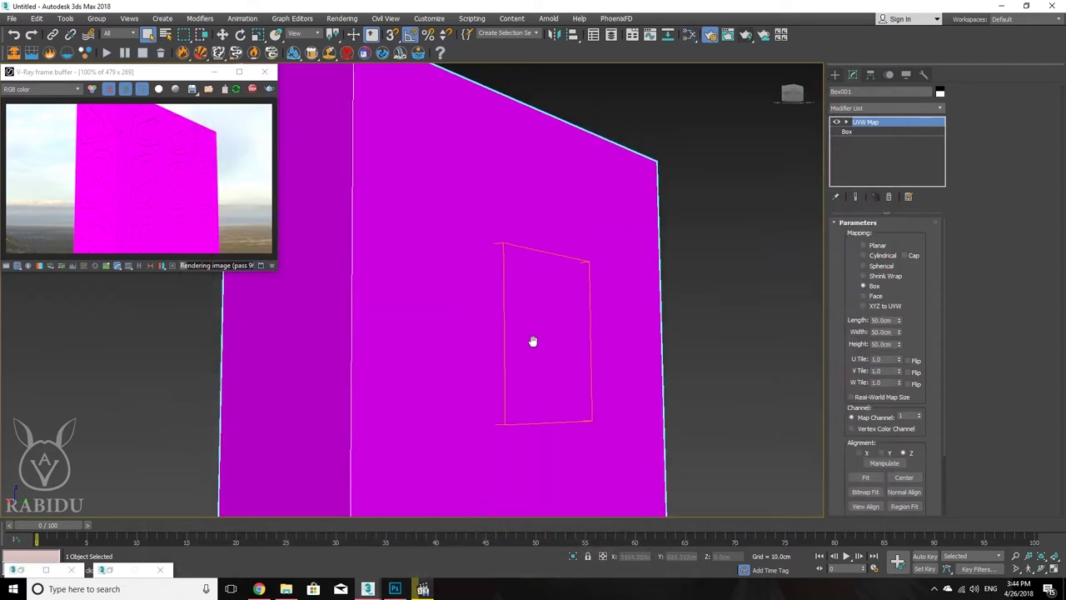
Step: Orbit to show the box's corner and enlarge the V-Ray frame buffer
scroll(533, 341, "up", 4)
middle_click_drag(546, 337, 665, 369)
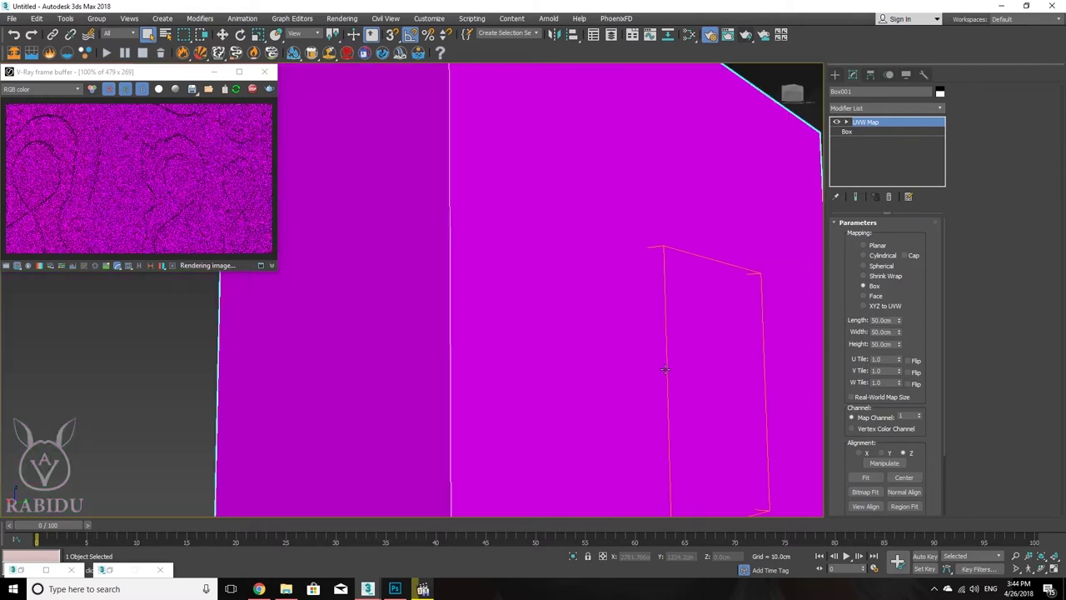
scroll(665, 369, "down", 3)
scroll(545, 311, "up", 4)
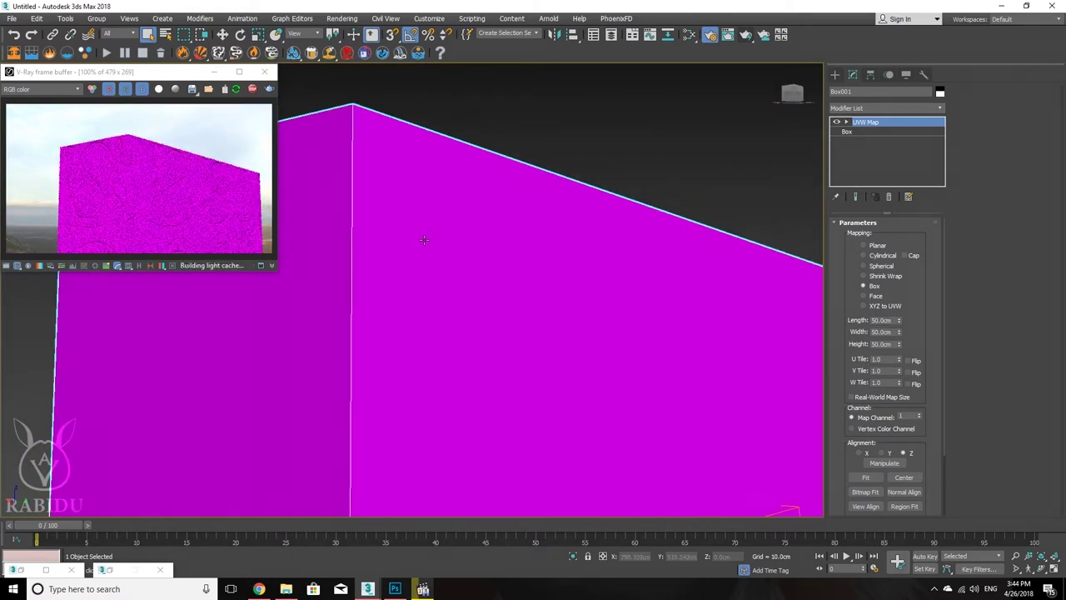
scroll(461, 222, "up", 2)
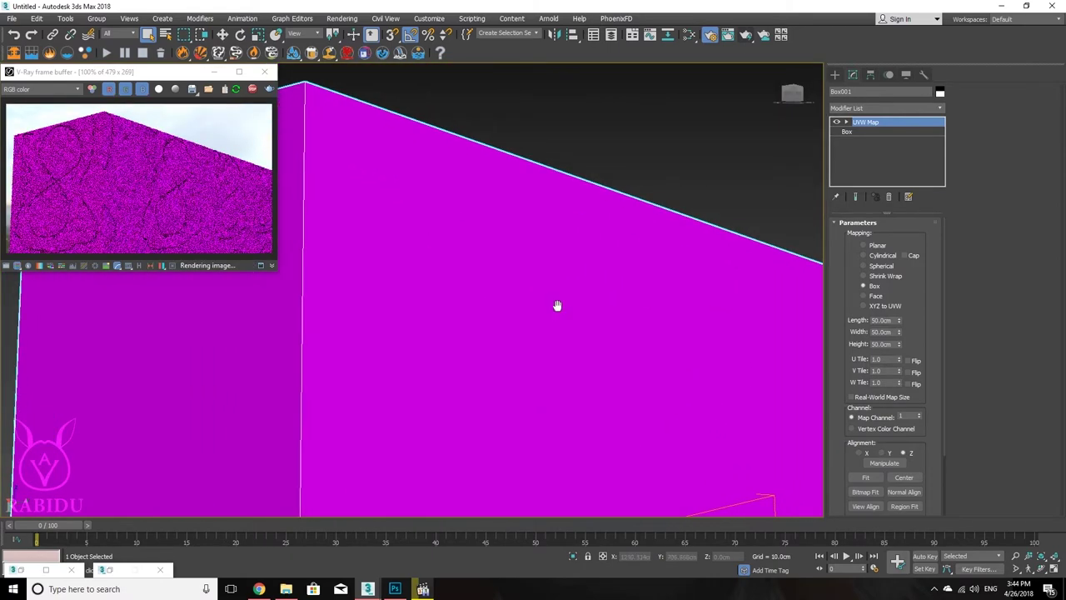
scroll(557, 306, "down", 3)
middle_click_drag(557, 306, 433, 212, "alt")
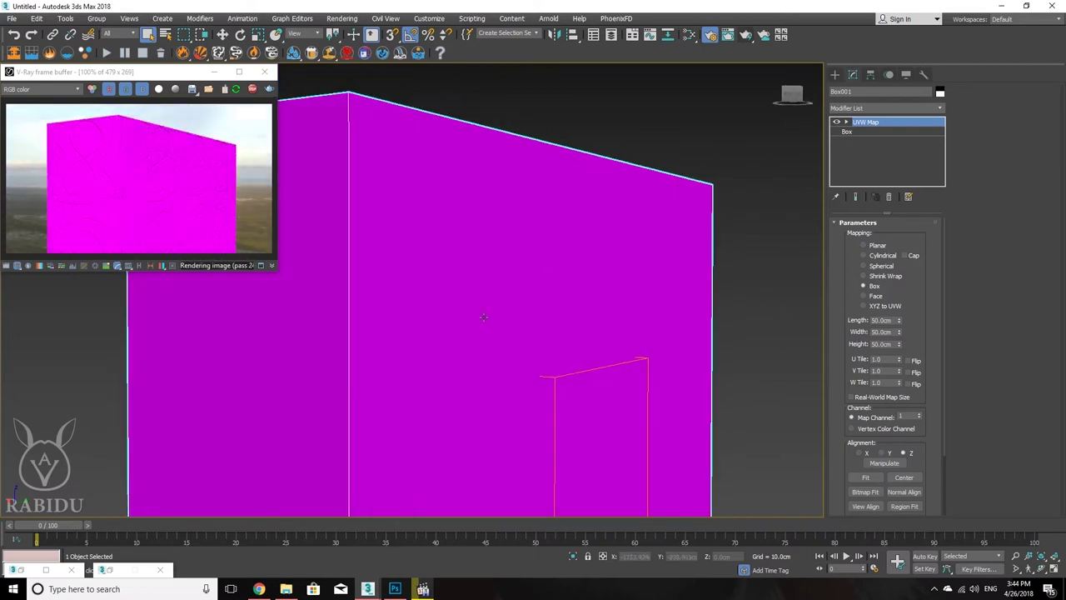
left_click_drag(271, 272, 278, 425)
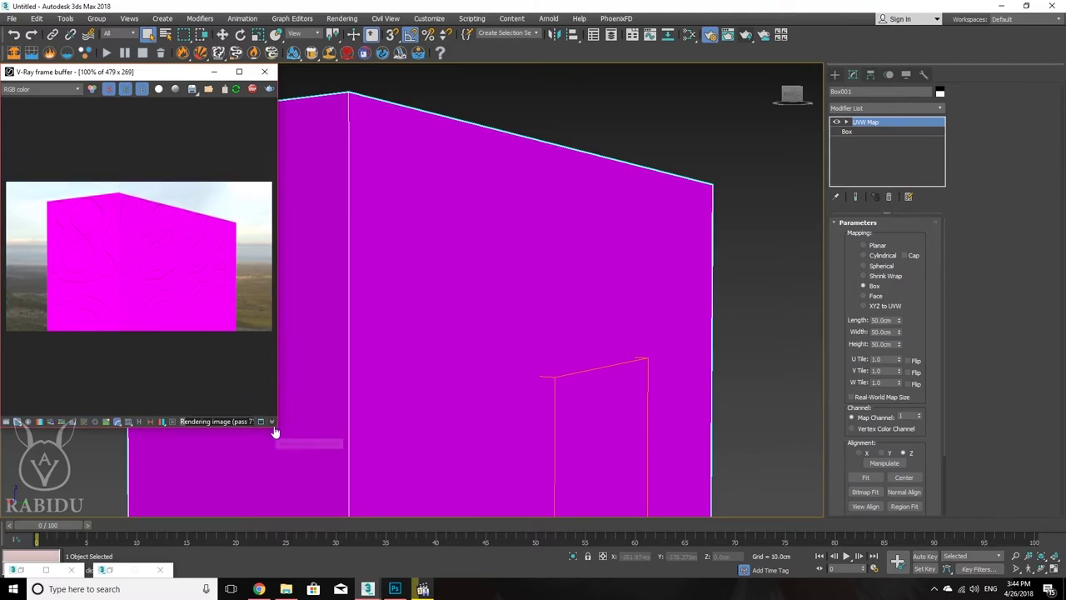
left_click(239, 72)
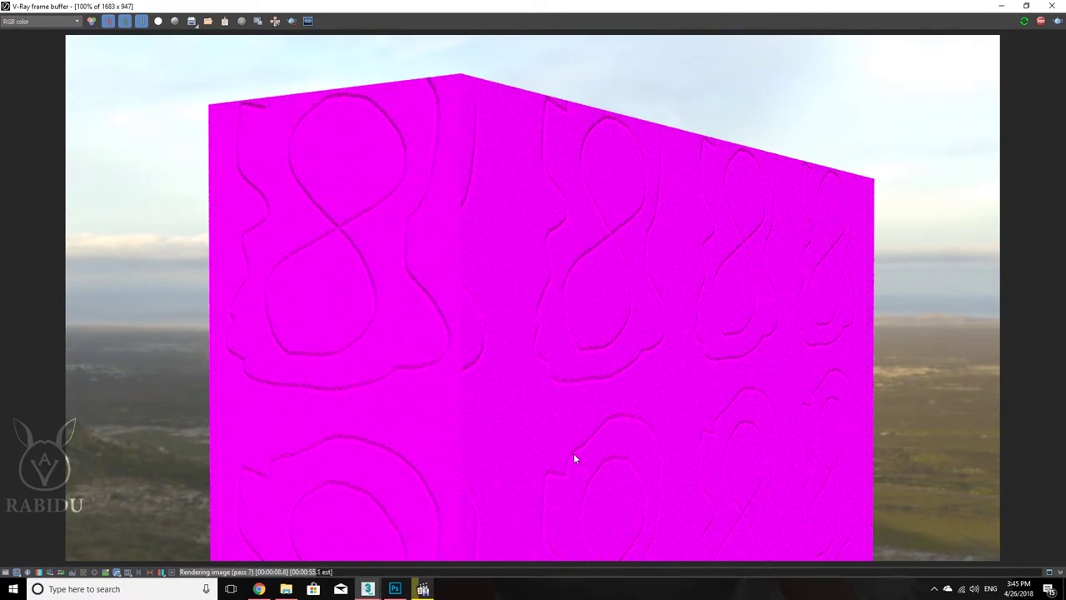
left_click(395, 589)
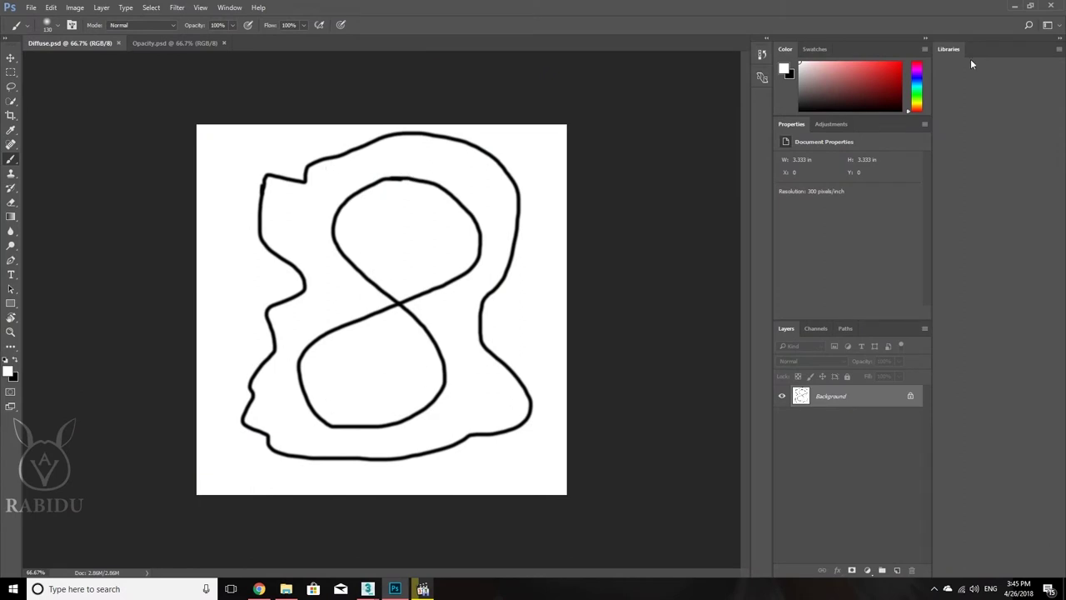
left_click(1016, 7)
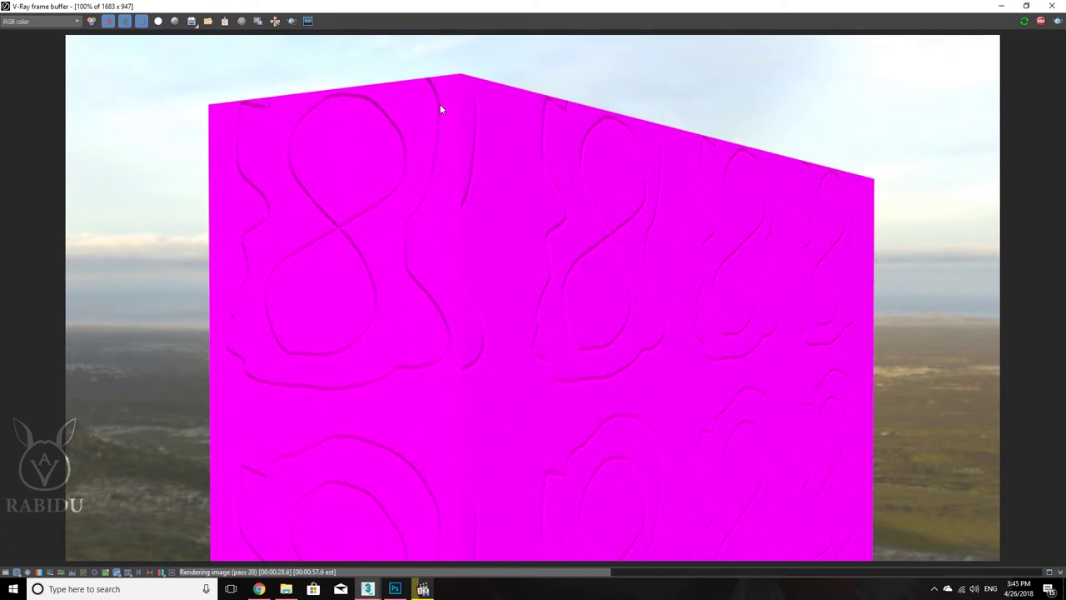
left_click(1029, 7)
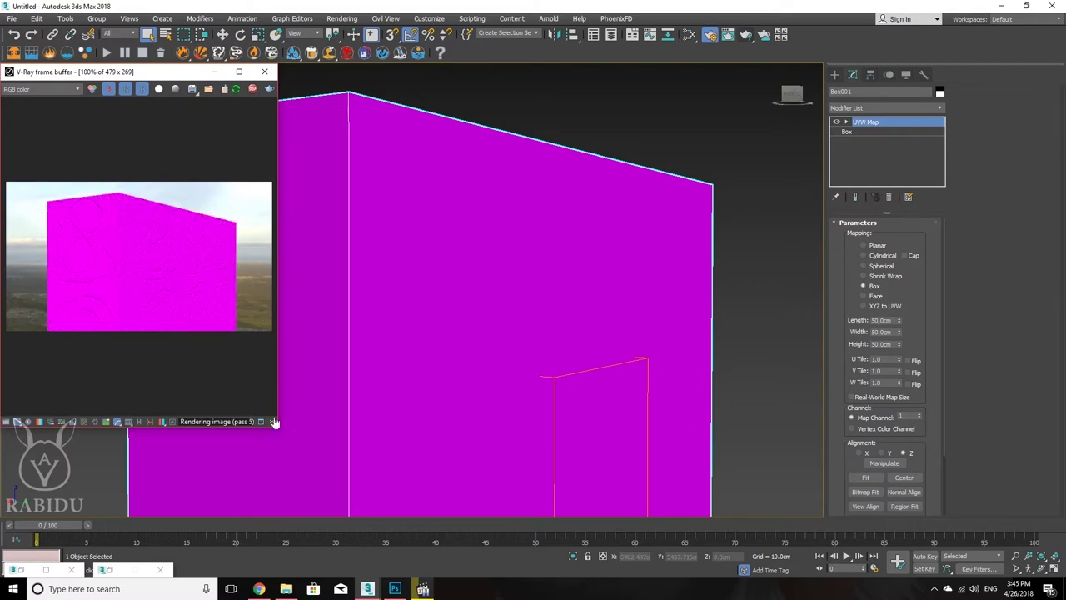
Step: Wire Map #8's output into Material #32's Displacement input
left_click_drag(279, 429, 283, 276)
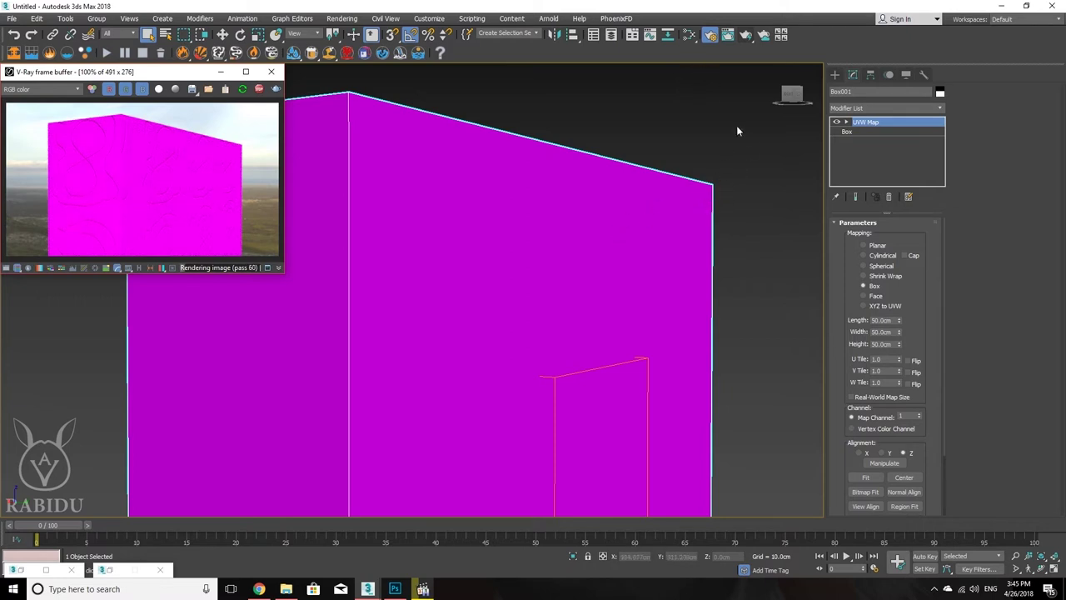
mouse_move(399, 592)
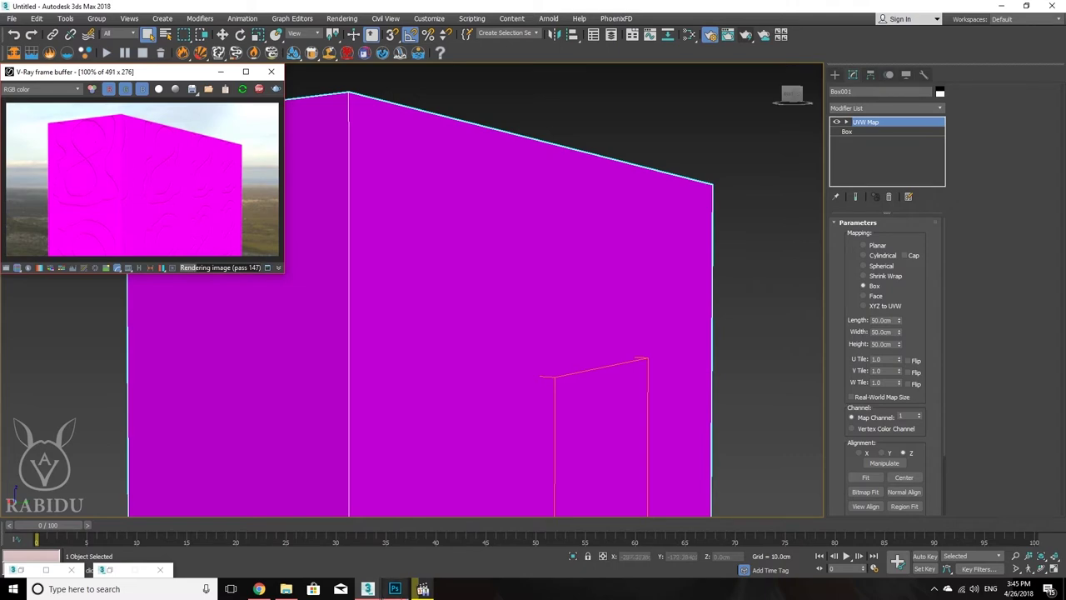
key("m")
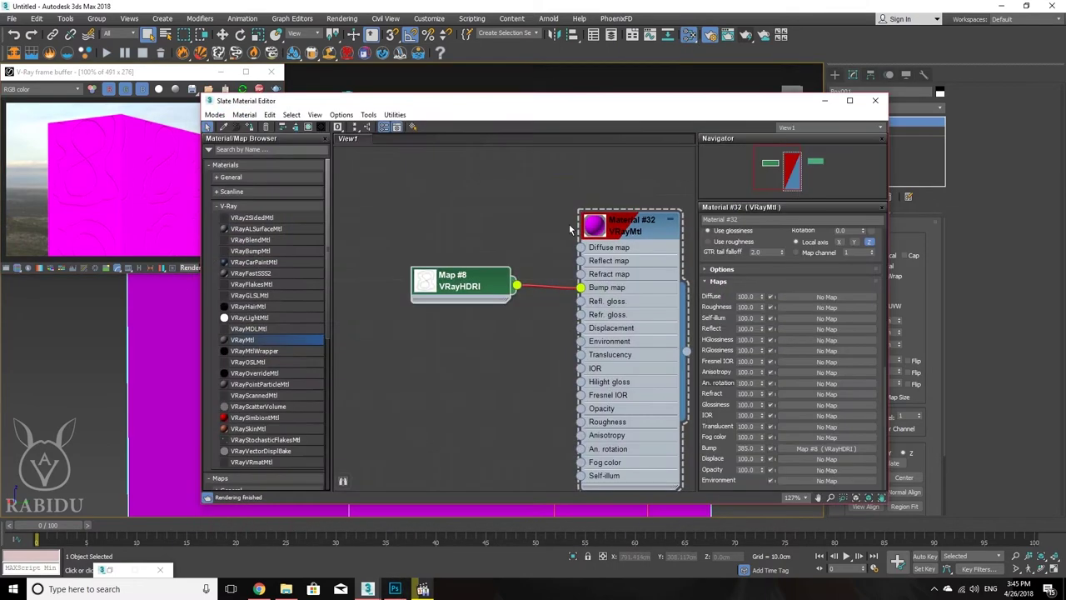
middle_click_drag(563, 325, 537, 287)
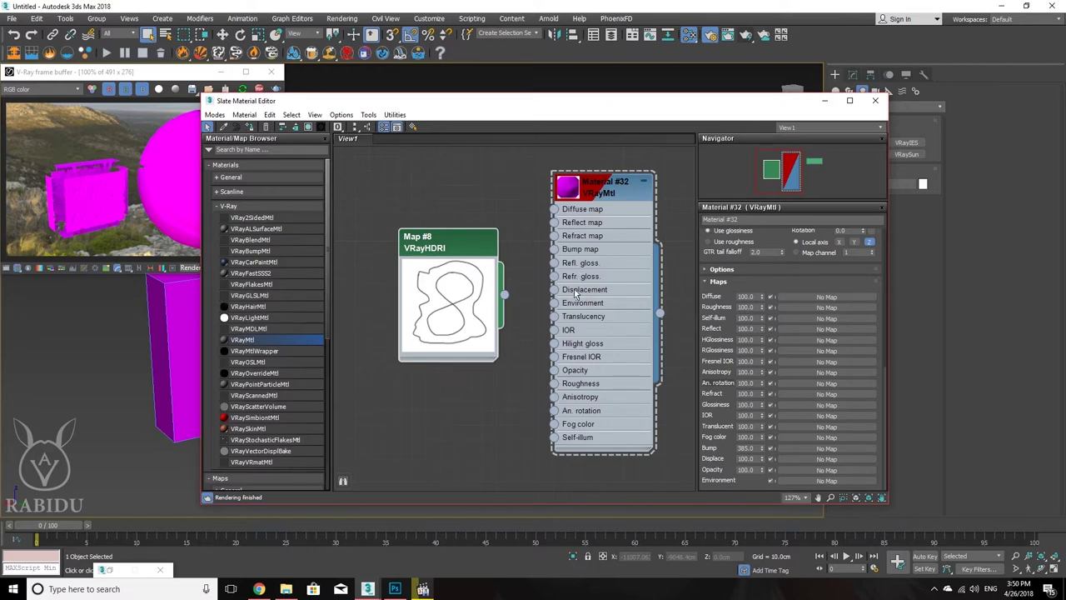
left_click_drag(465, 102, 530, 81)
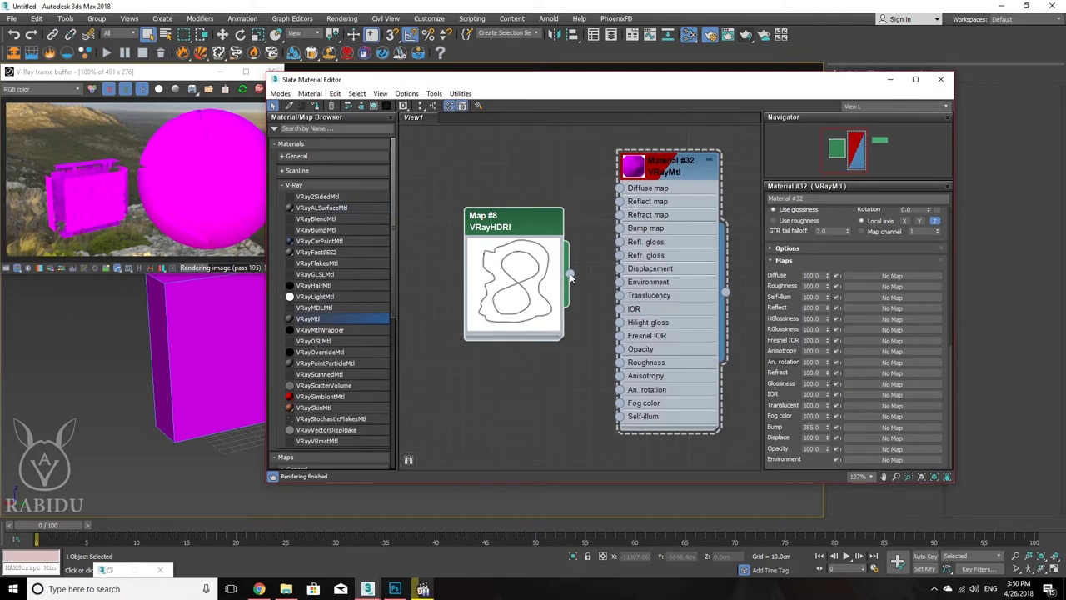
left_click_drag(571, 277, 620, 272)
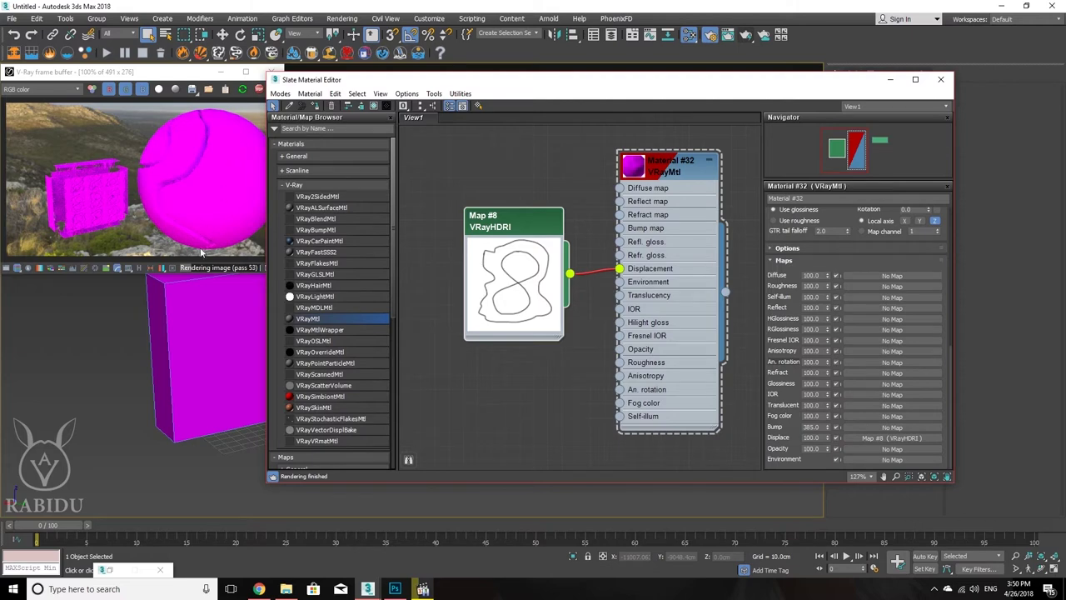
Step: Zoom and pan the Perspective view close onto the top of the displaced magenta sphere
scroll(199, 336, "up", 6)
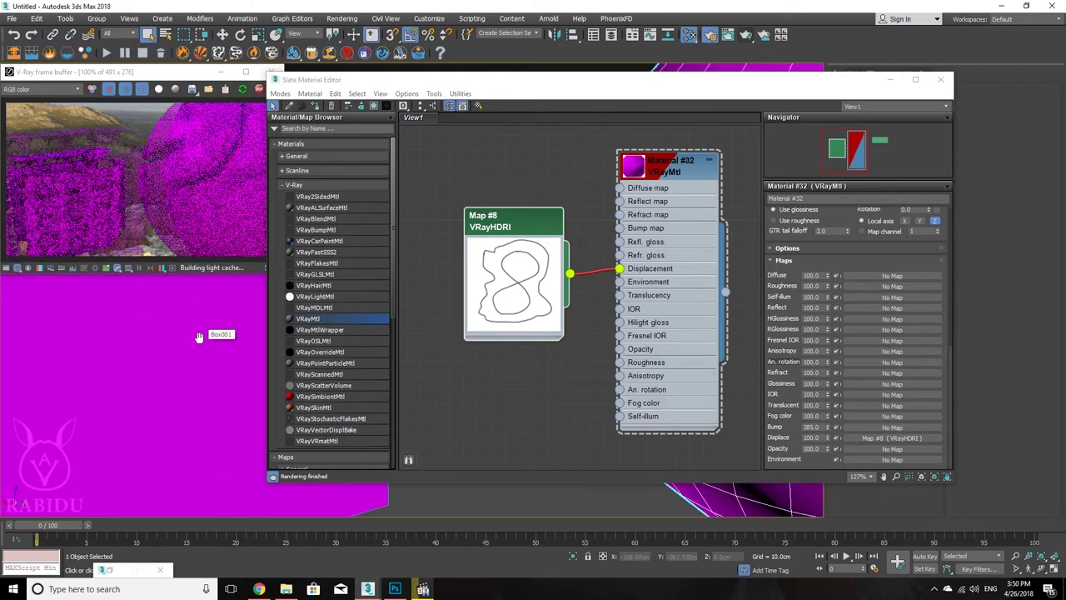
scroll(199, 336, "down", 4)
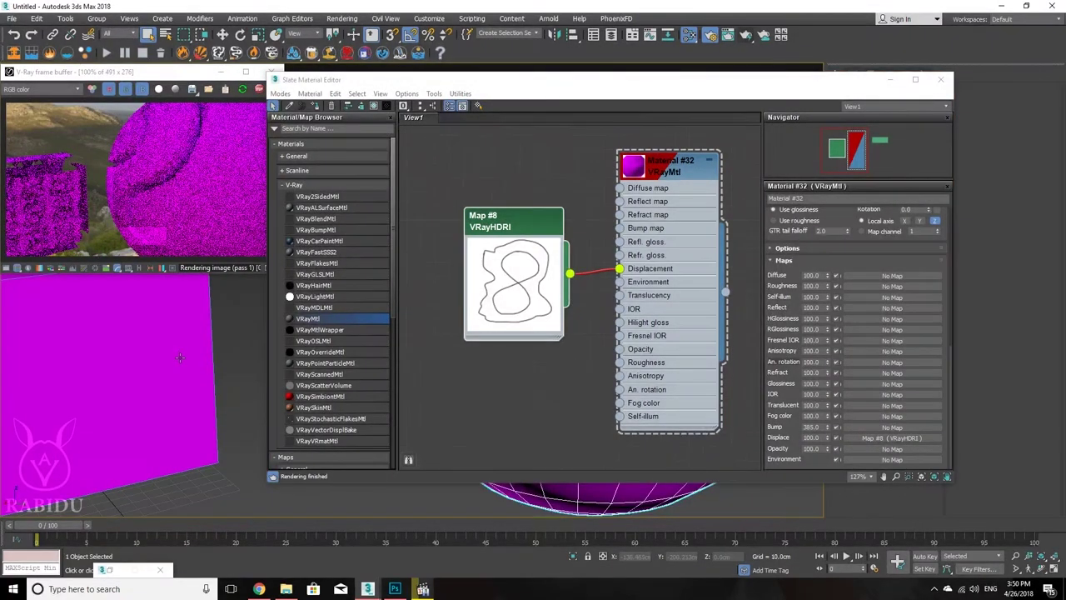
scroll(198, 355, "down", 3)
scroll(199, 356, "up", 5)
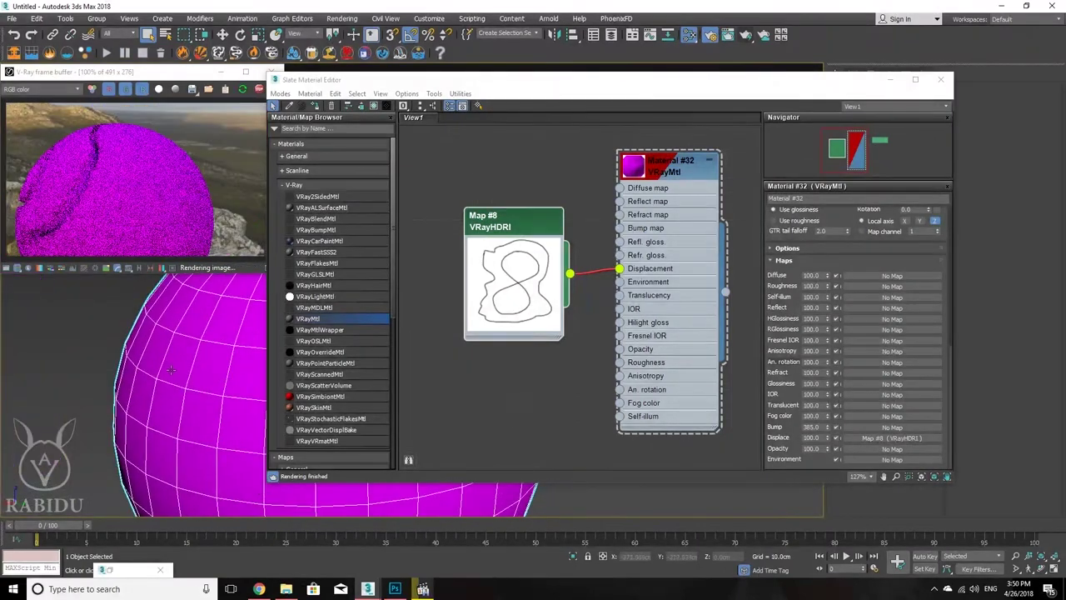
scroll(170, 362, "up", 3)
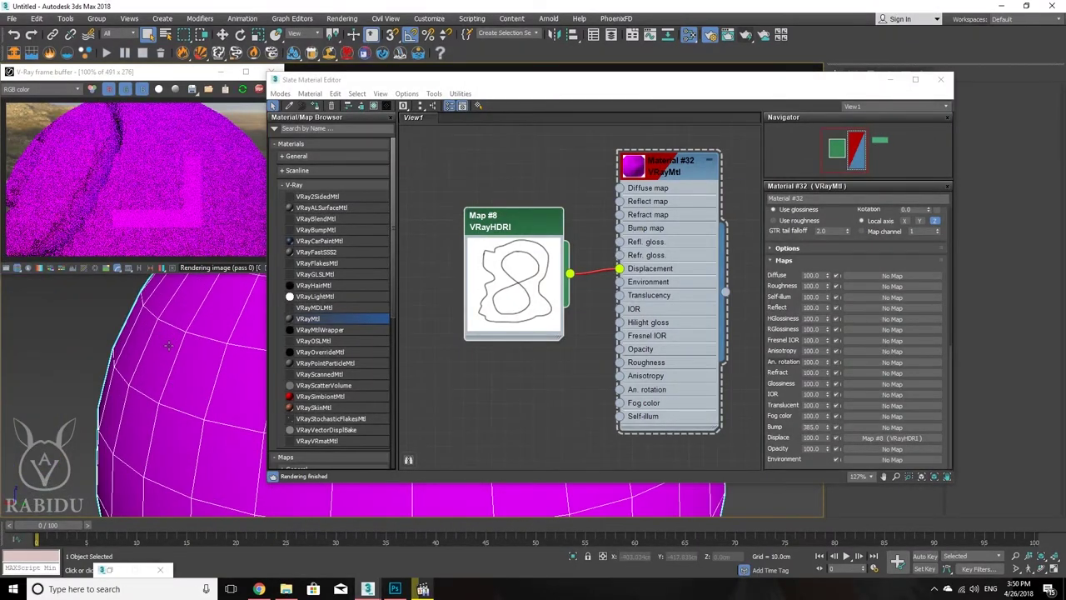
scroll(167, 345, "up", 3)
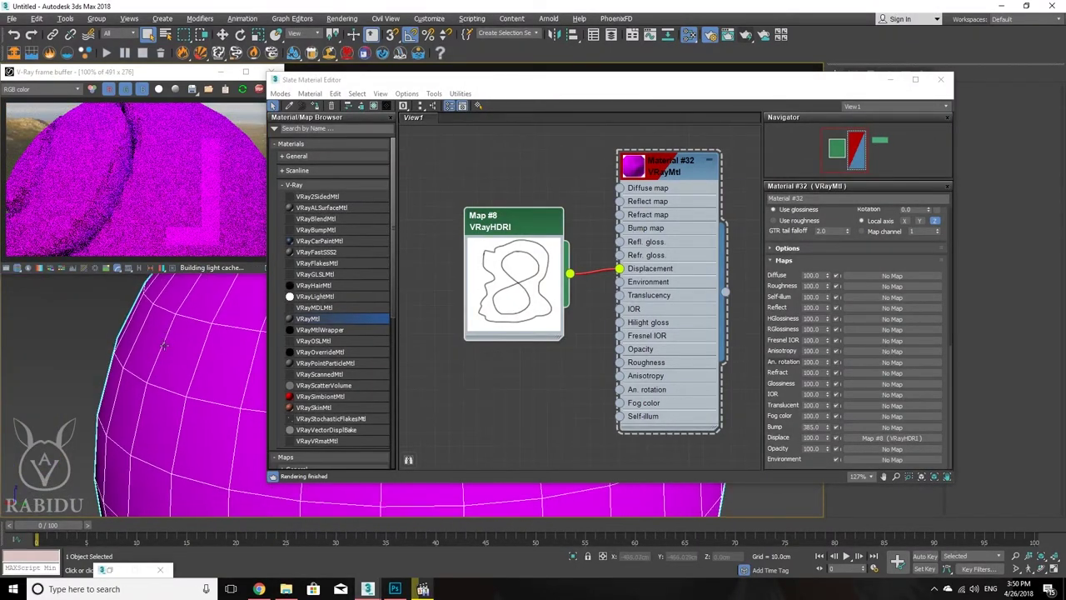
scroll(159, 375, "down", 3)
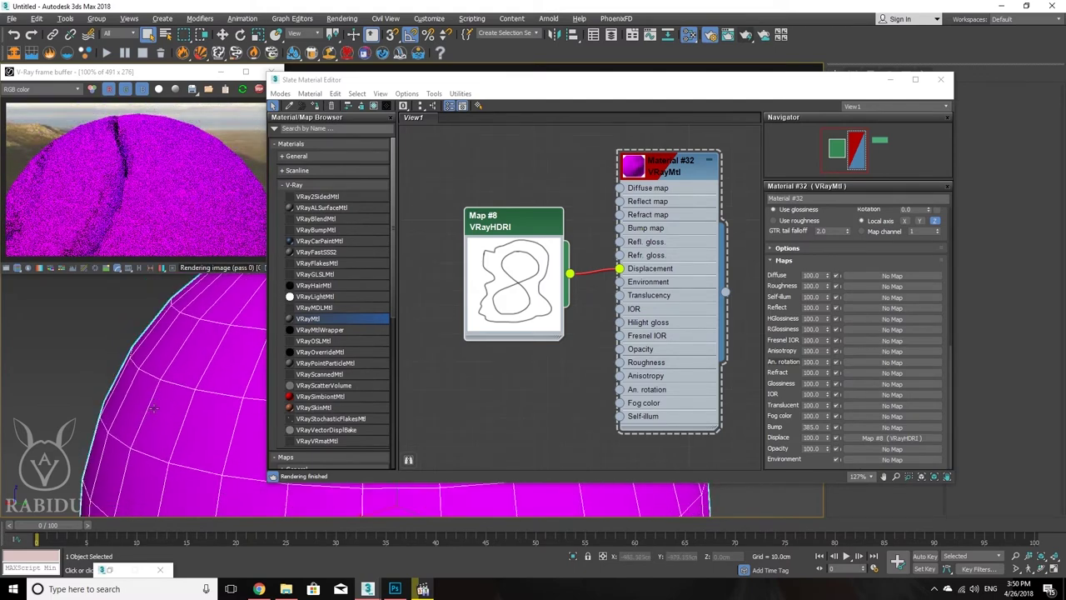
scroll(154, 408, "down", 2)
scroll(155, 402, "down", 2)
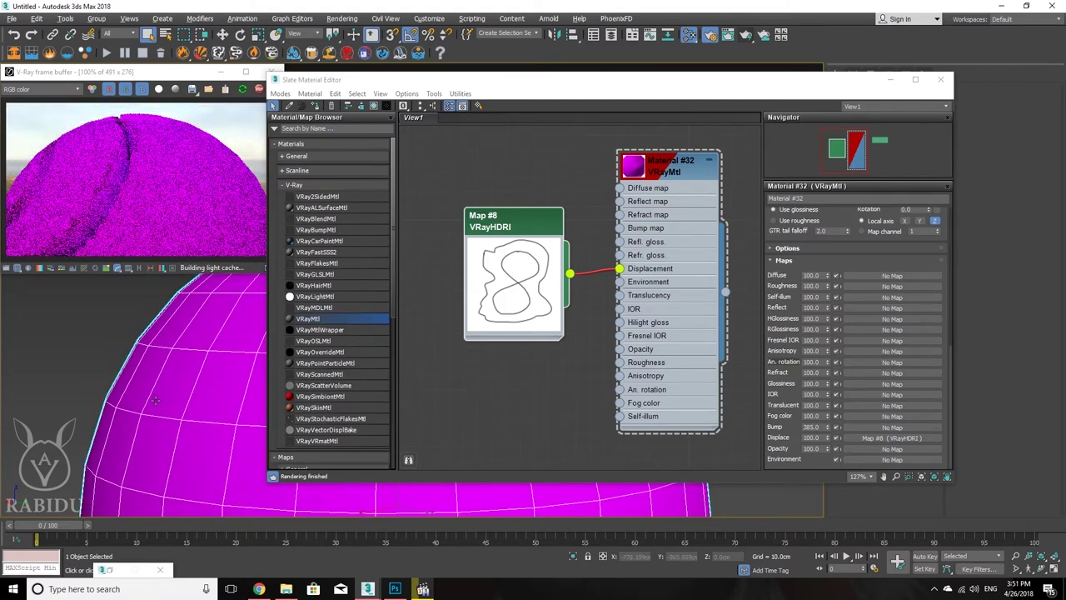
scroll(155, 401, "down", 3)
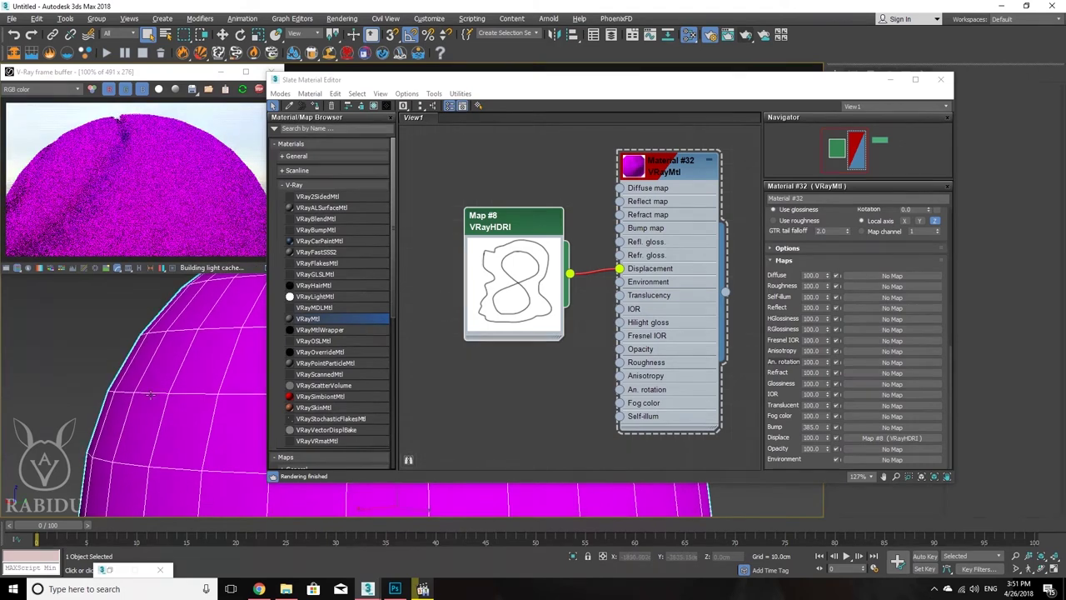
scroll(150, 395, "down", 3)
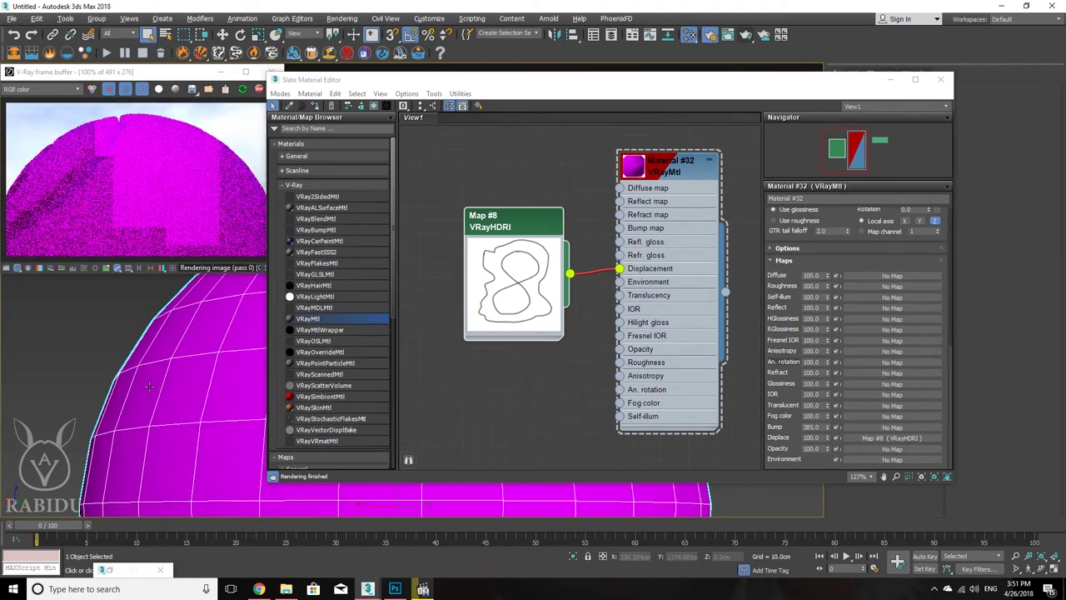
scroll(150, 387, "down", 2)
middle_click_drag(149, 387, 95, 450)
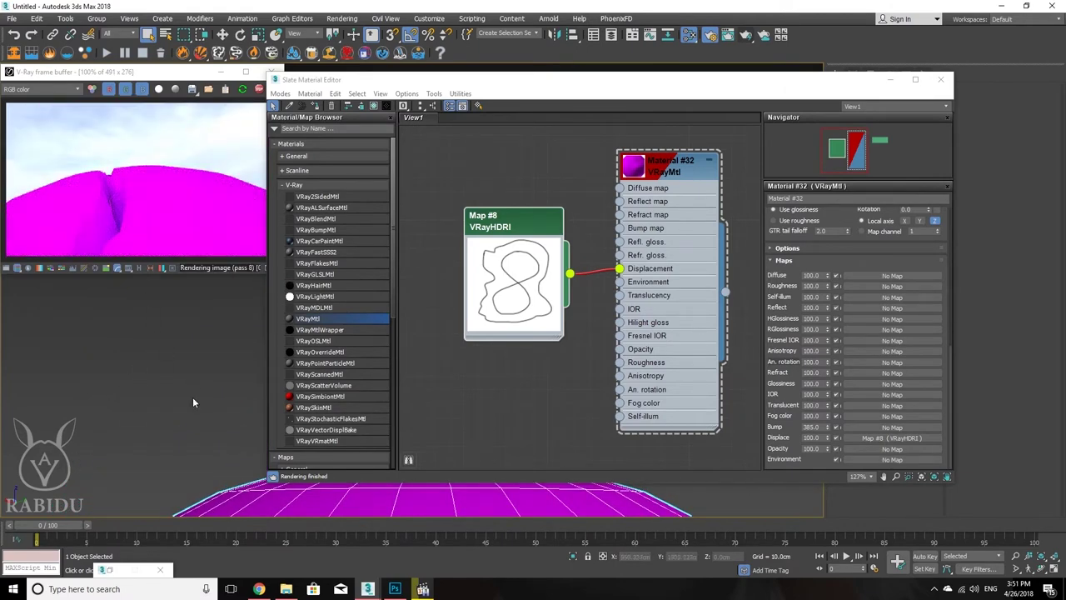
mouse_move(192, 402)
middle_mouse_down()
mouse_move(197, 427)
mouse_move(200, 413)
middle_mouse_up()
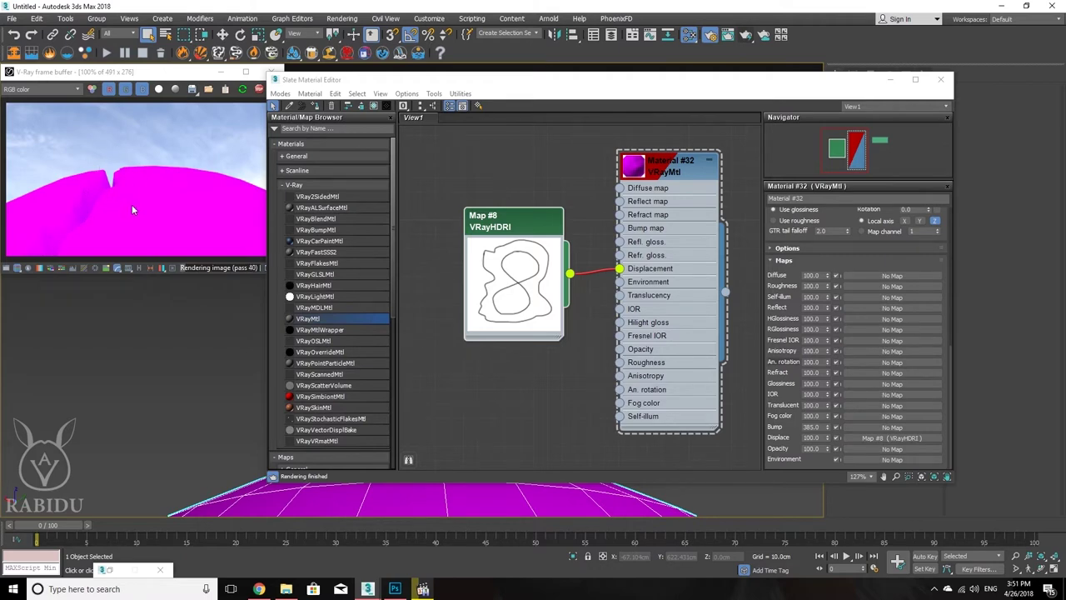
Step: Rewire Map #8 from Displacement to Bump and check the V-Ray render
left_click(619, 268)
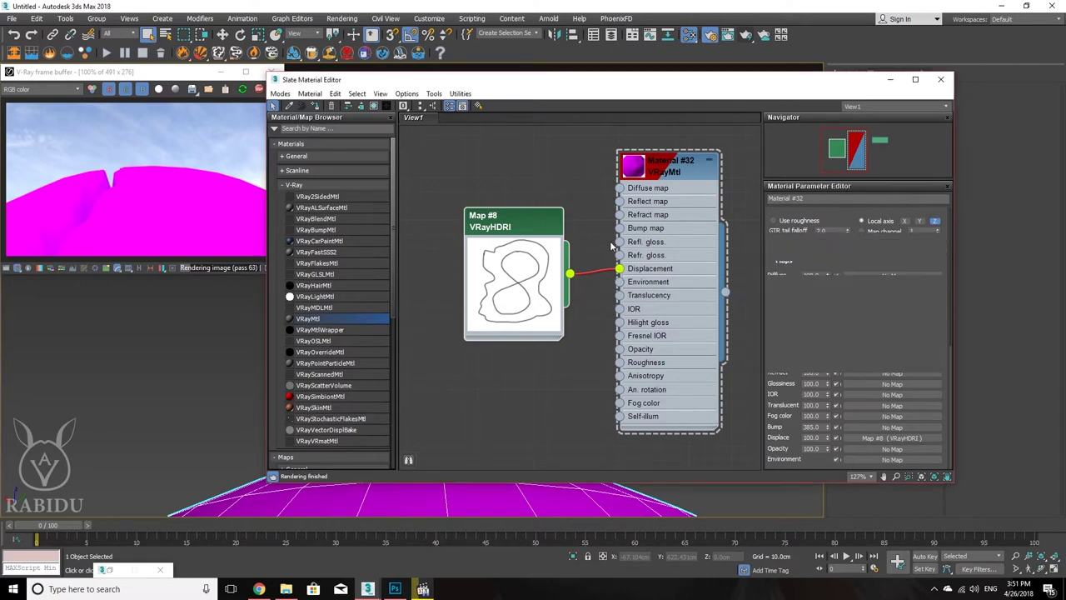
left_click_drag(619, 267, 619, 227)
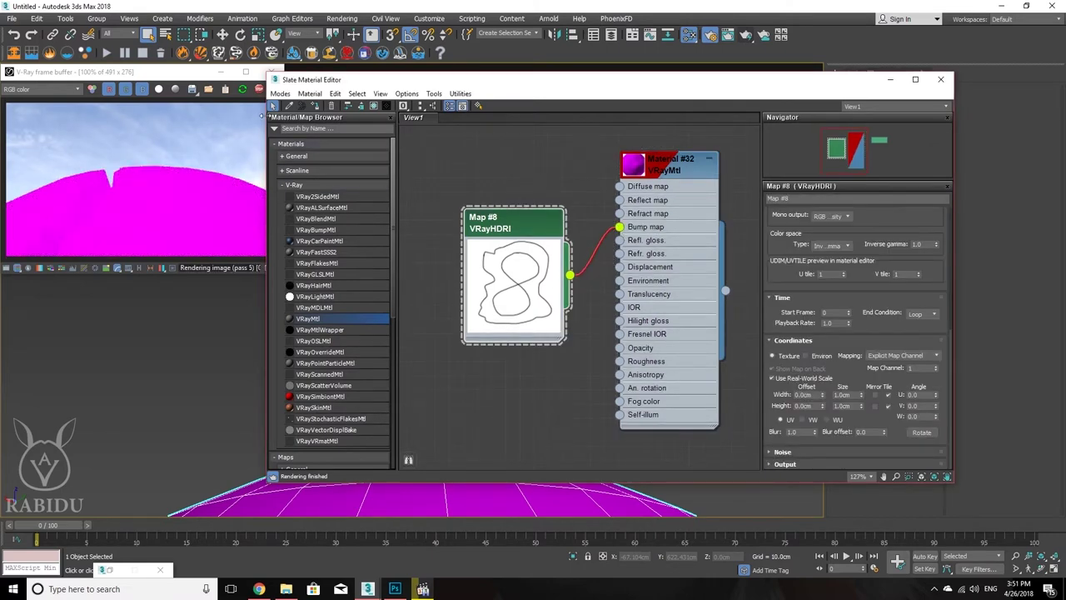
left_click(248, 94)
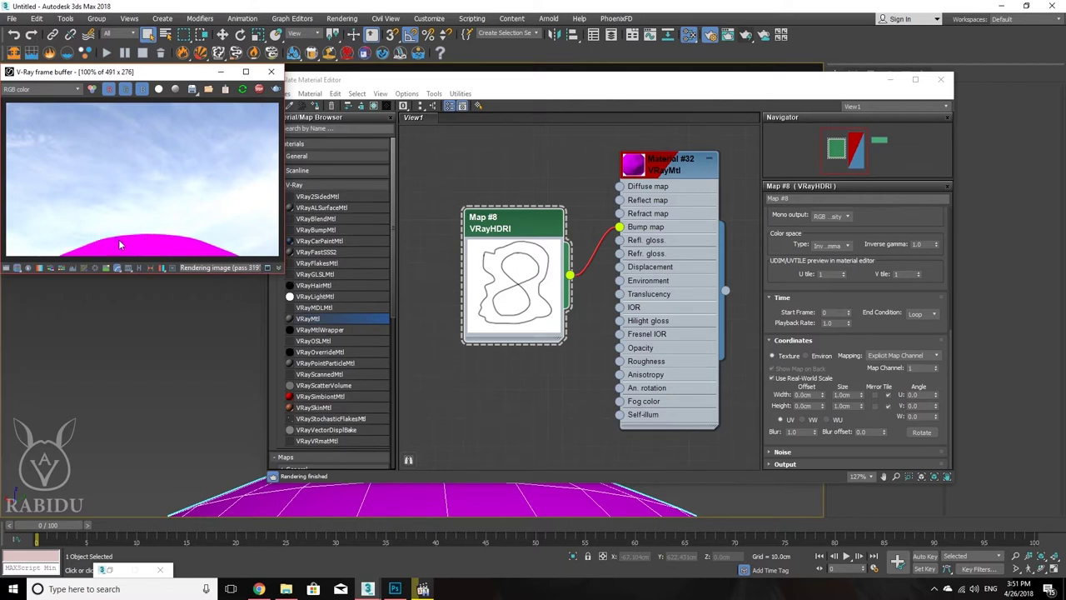
scroll(225, 412, "up", 5)
middle_click_drag(234, 417, 213, 424)
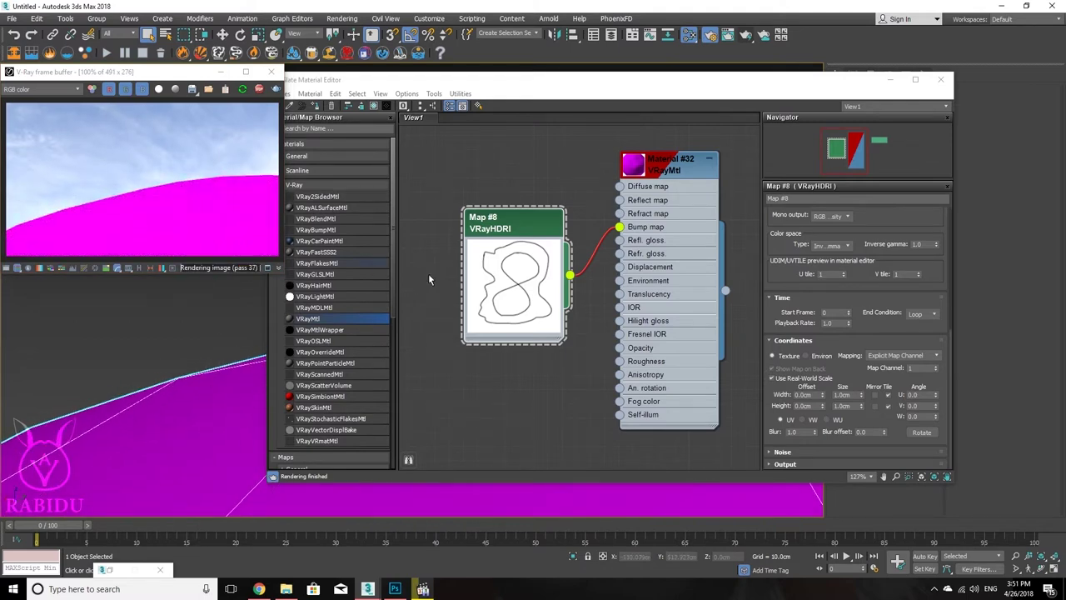
Step: Move Map #8's wire back from Bump to Material #32's Displacement input
left_click(785, 403)
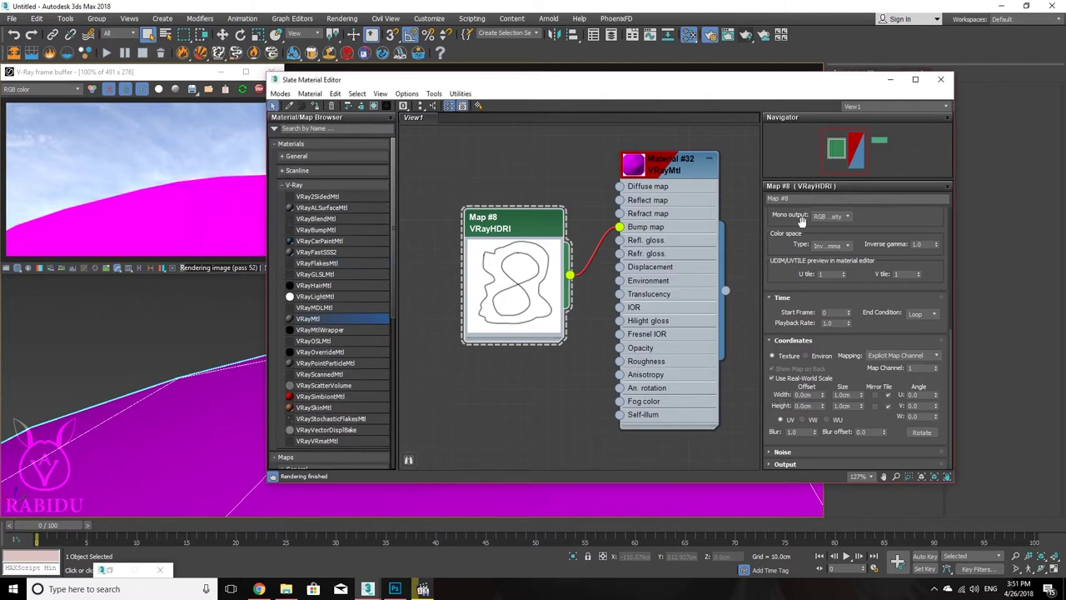
left_click(688, 324)
scroll(802, 275, "down", 5)
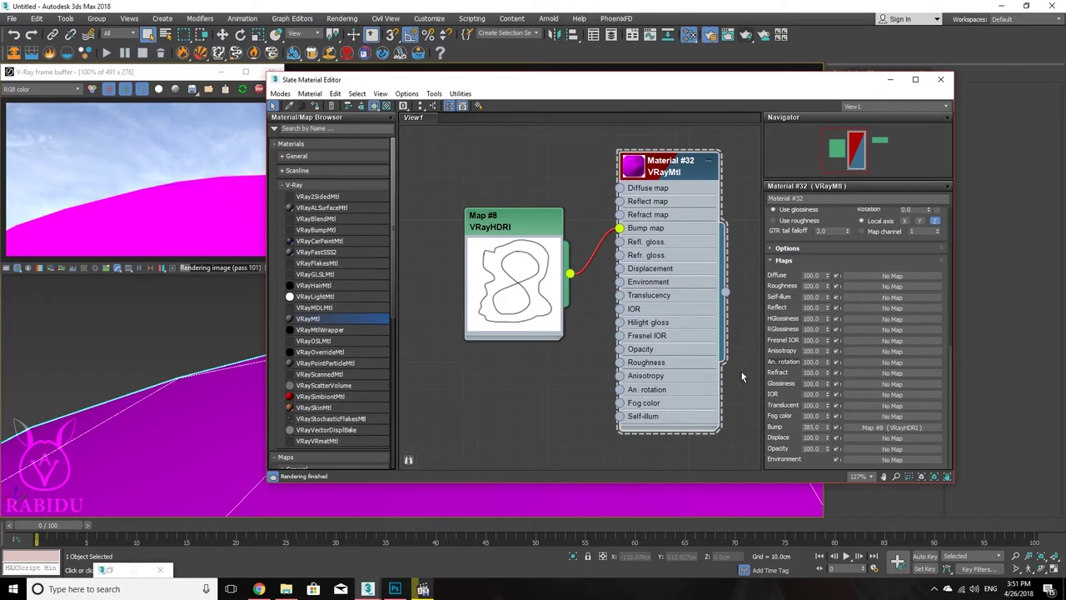
left_click_drag(621, 228, 619, 268)
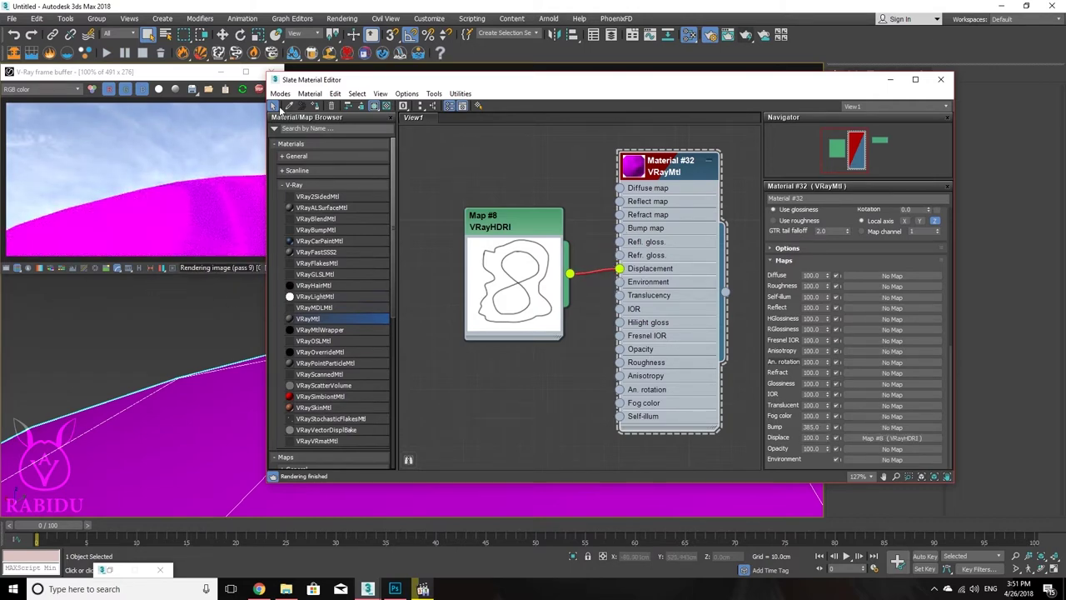
Step: Bring the V-Ray frame buffer forward and zoom the viewport onto the displaced sphere
left_click(241, 91)
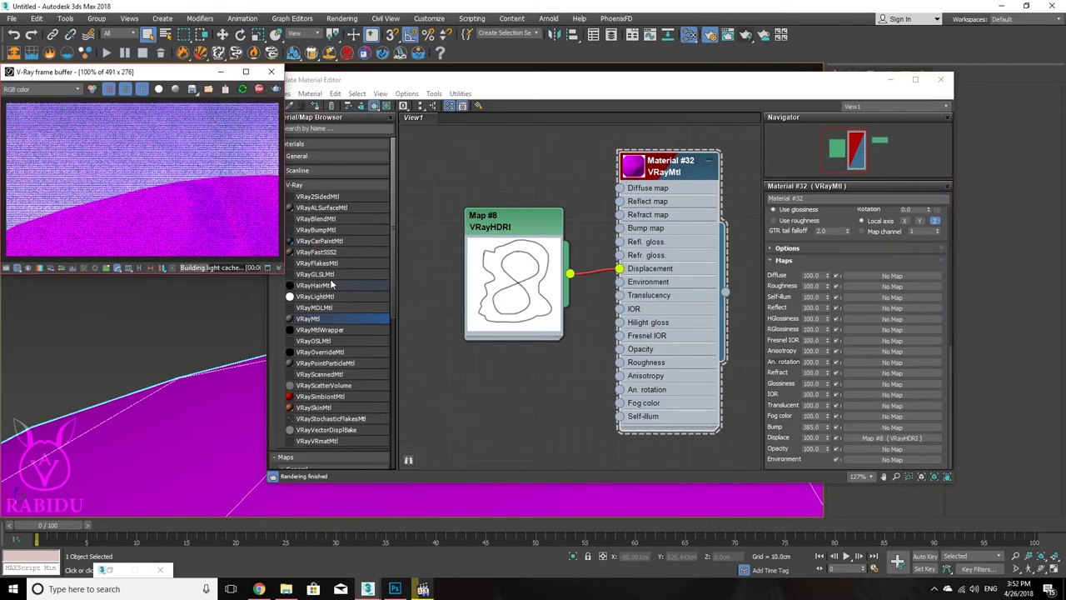
middle_click_drag(184, 370, 178, 422)
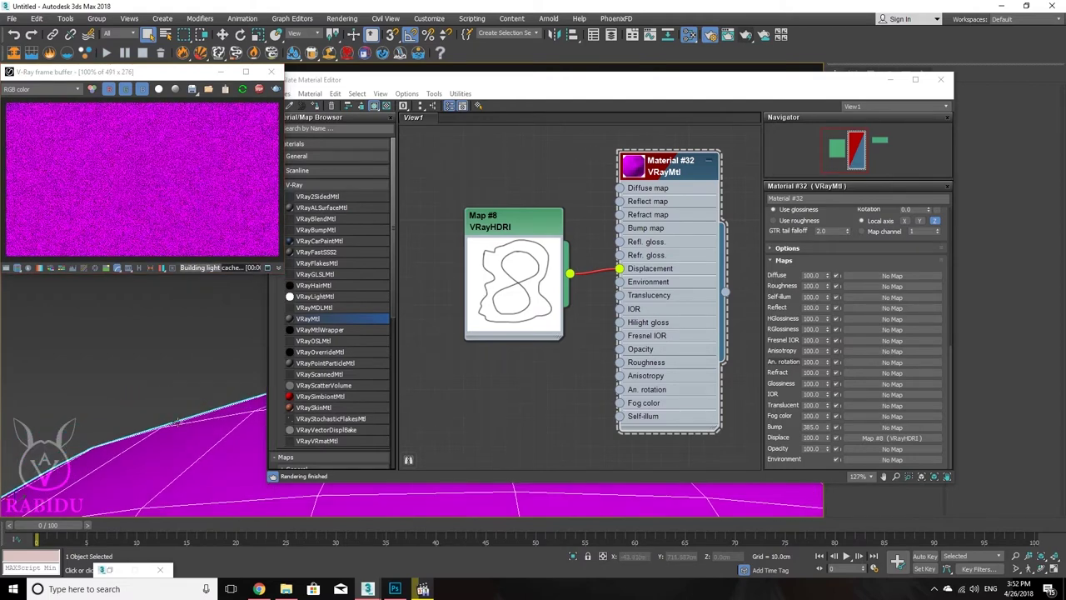
scroll(177, 422, "down", 2)
scroll(209, 408, "down", 2)
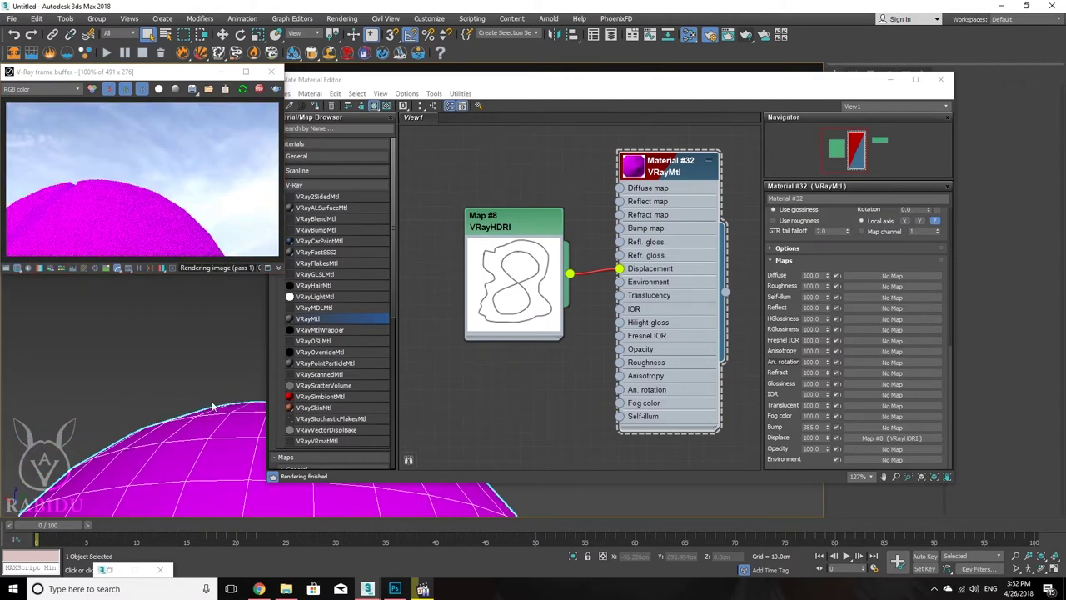
scroll(211, 400, "up", 4)
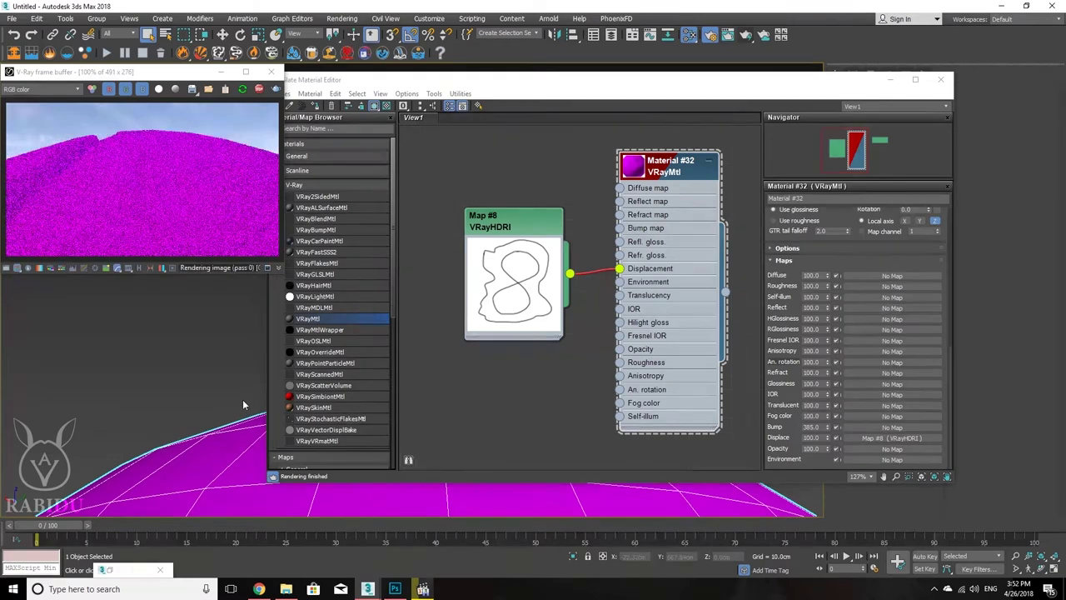
scroll(243, 403, "down", 3)
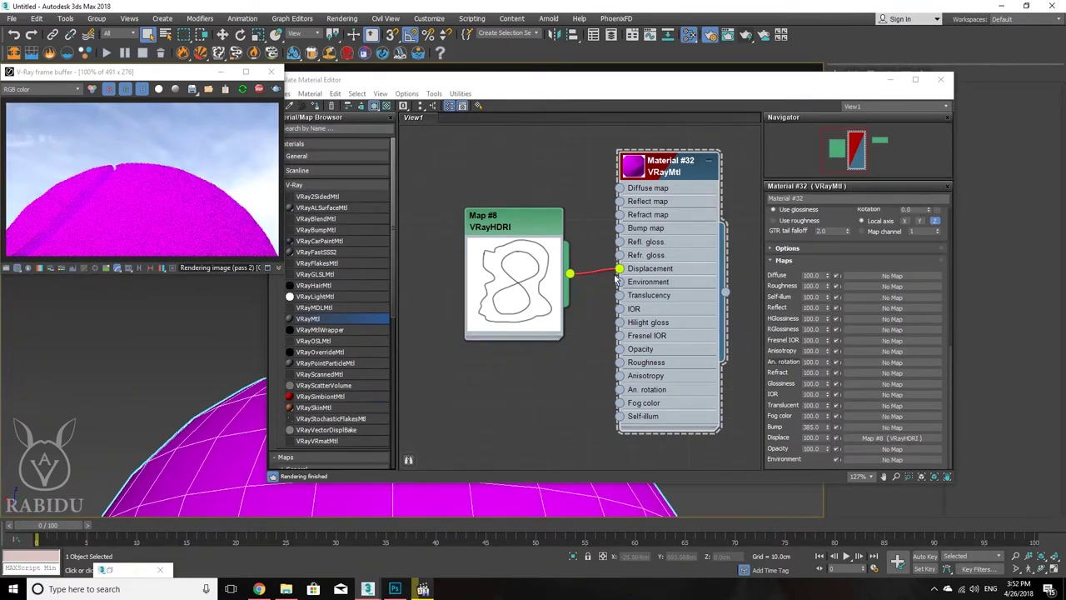
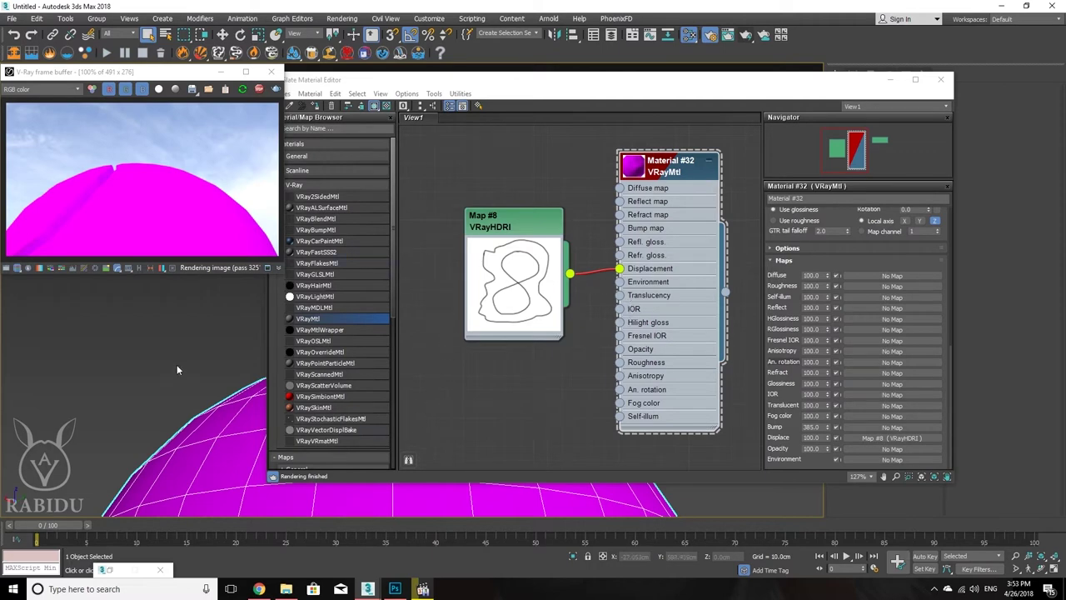
Step: Detach Map #8's HDRI wire from Material #32's Displacement socket
middle_click_drag(176, 369, 198, 395, "alt")
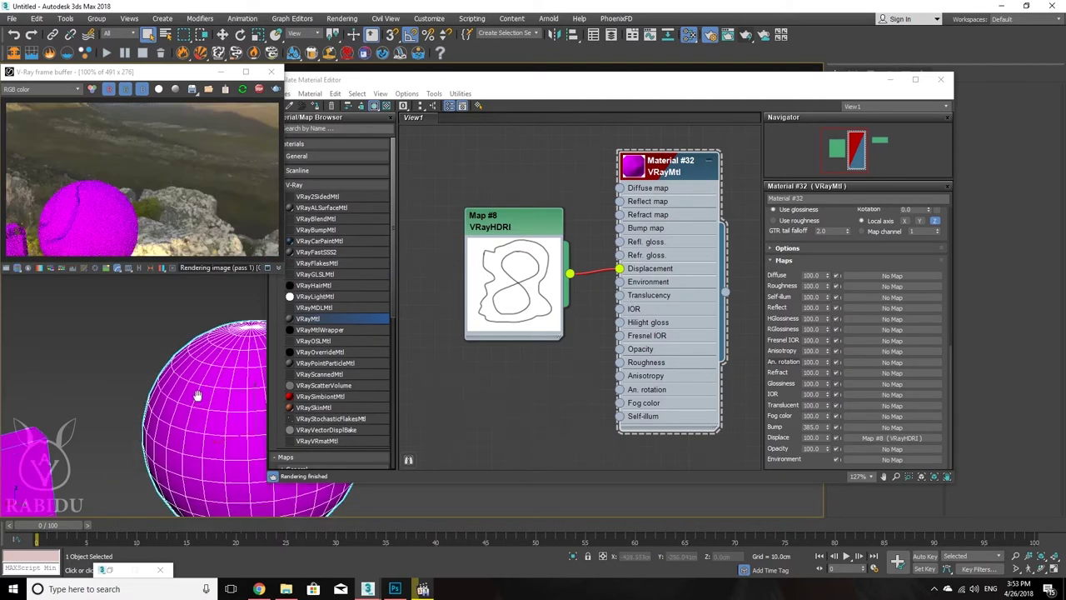
scroll(123, 406, "up", 3)
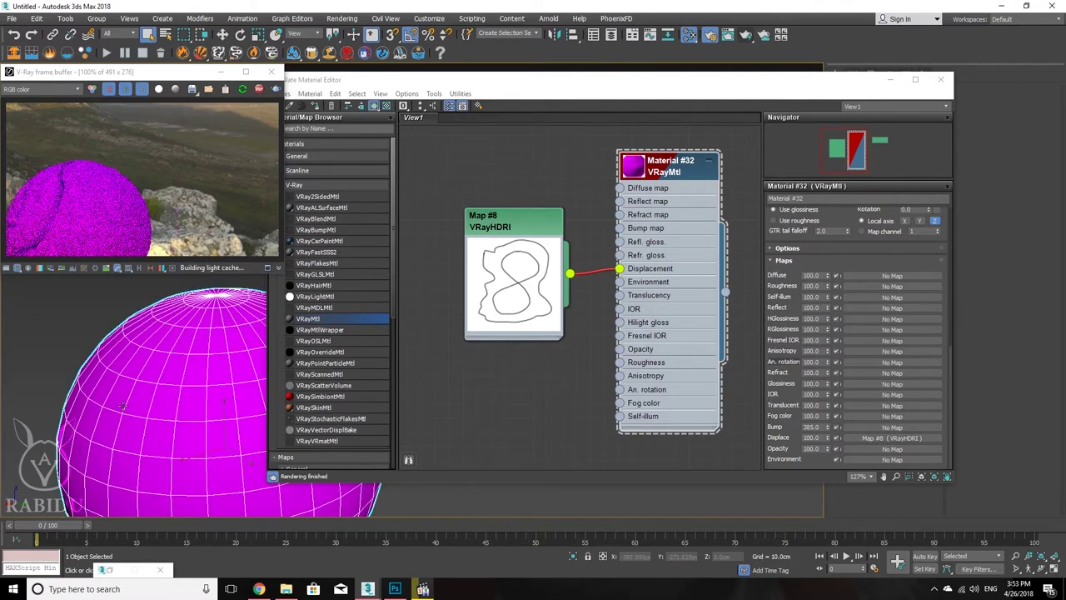
scroll(123, 405, "up", 5)
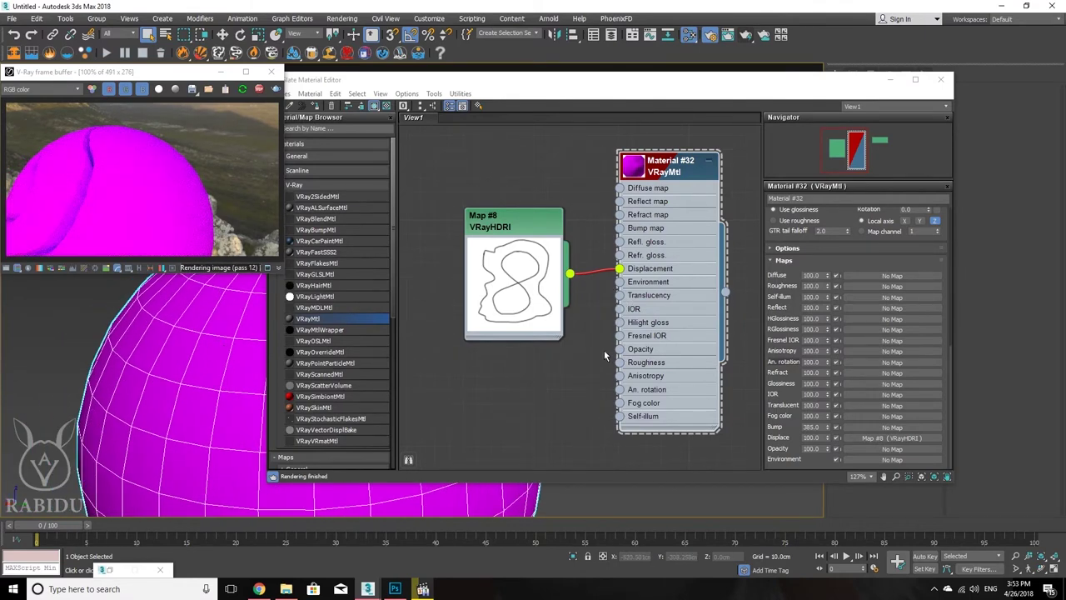
left_click_drag(619, 269, 619, 350)
Step: Connect Map #8 to Material #32's Opacity and move the Map #8 node down-left
left_click(243, 89)
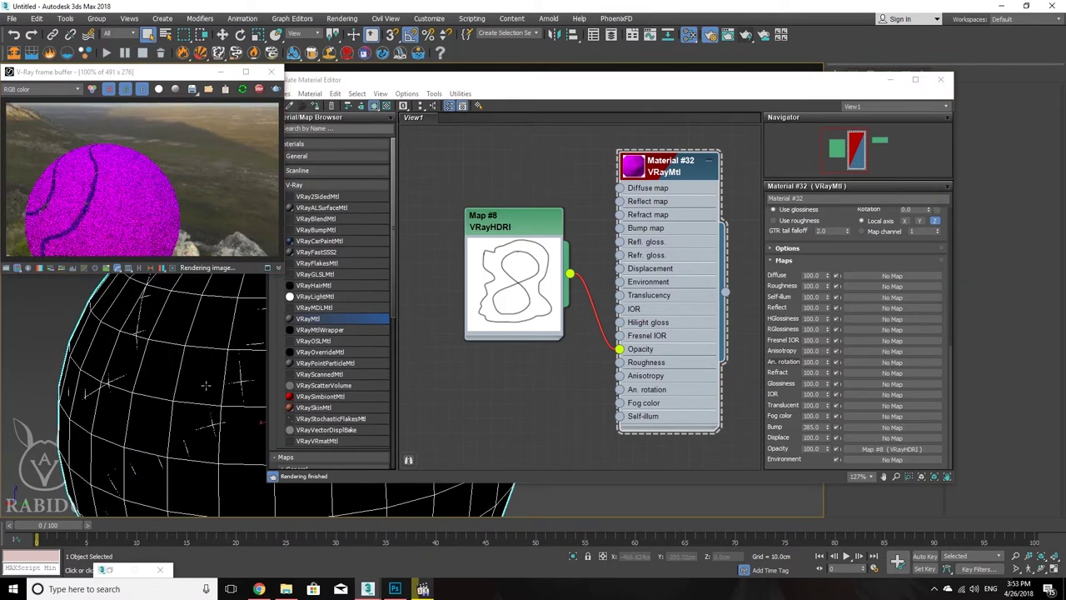
scroll(206, 385, "up", 5)
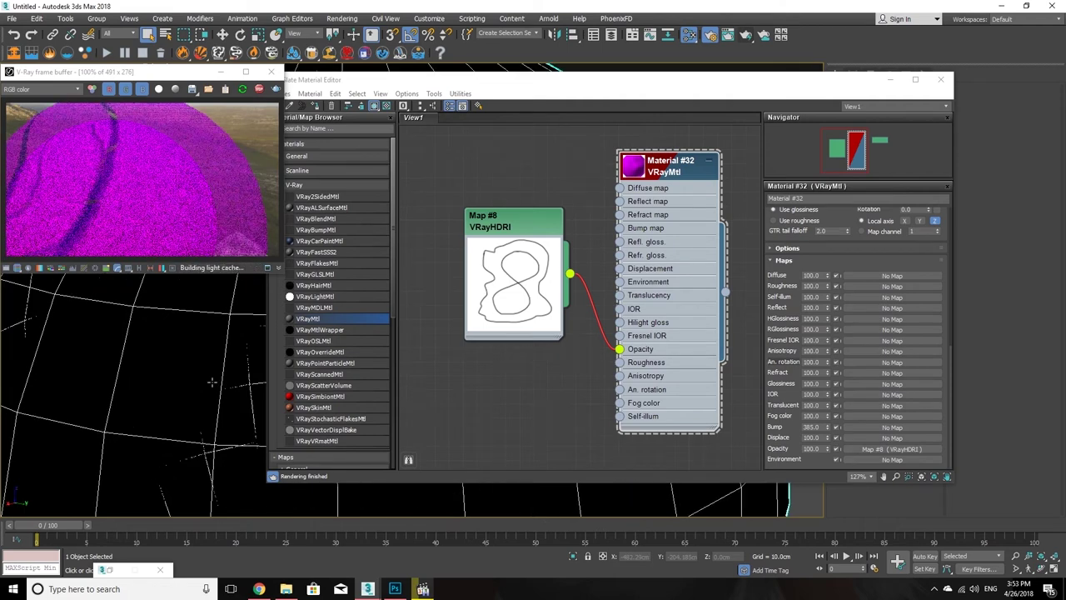
scroll(212, 379, "up", 5)
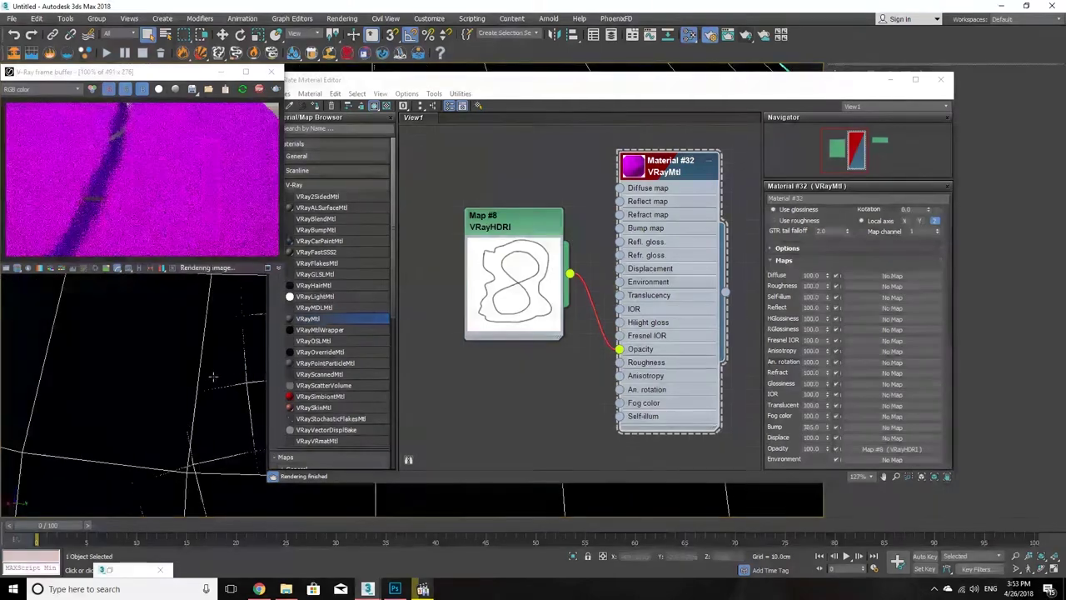
scroll(191, 383, "up", 5)
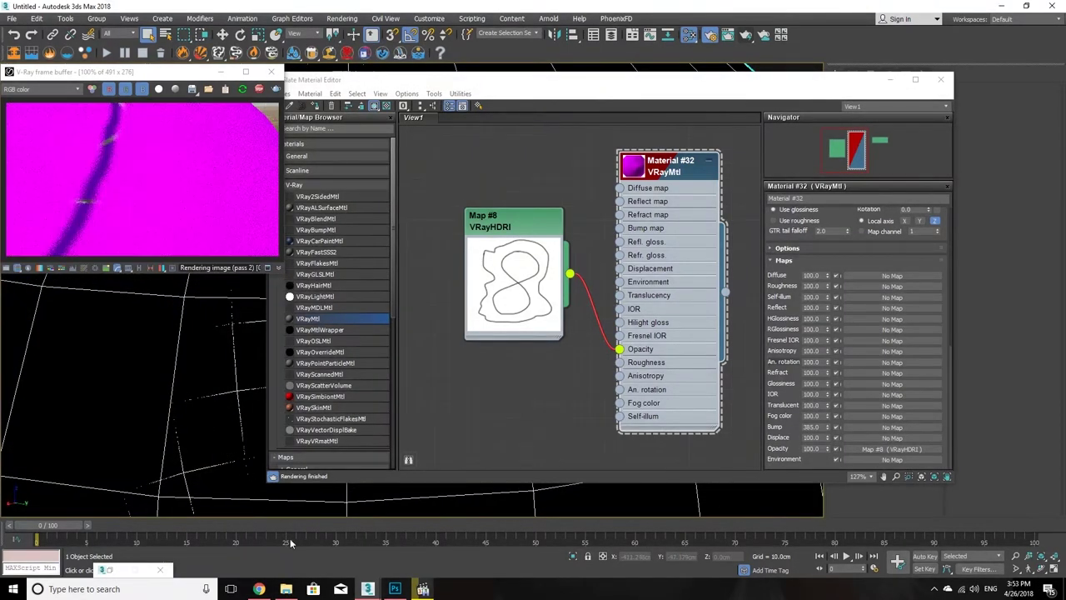
scroll(145, 355, "down", 3)
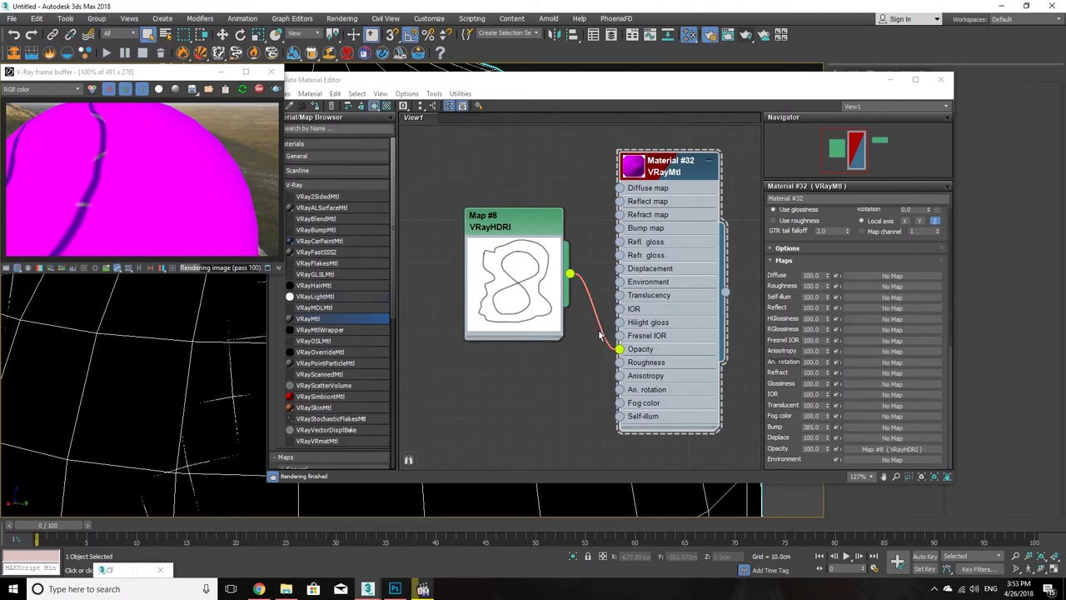
left_click_drag(528, 287, 491, 311)
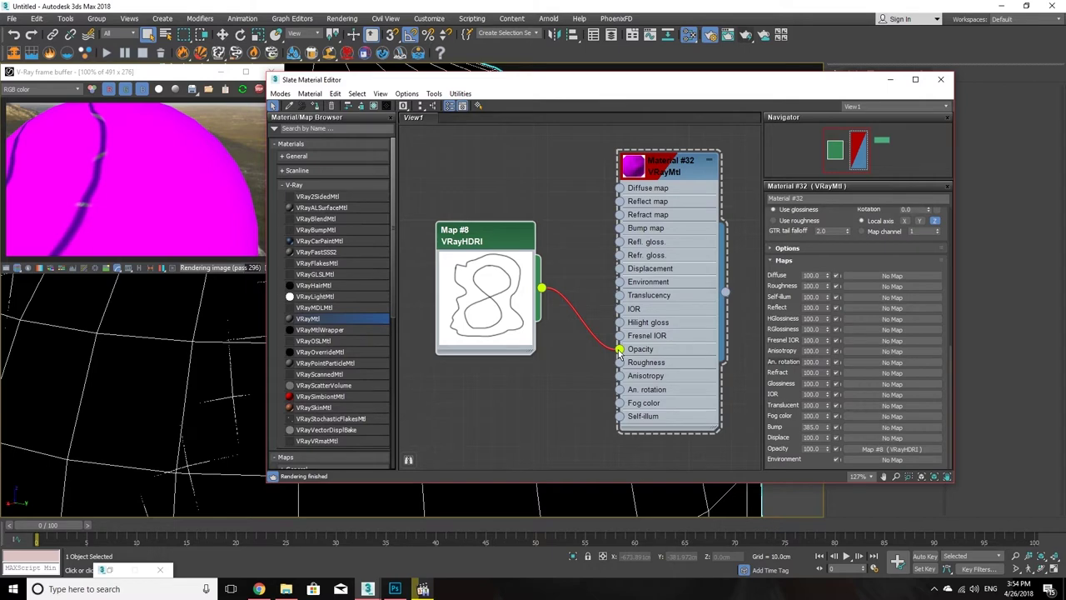
Step: Collapse the Map #8 node's large preview
double_click(493, 313)
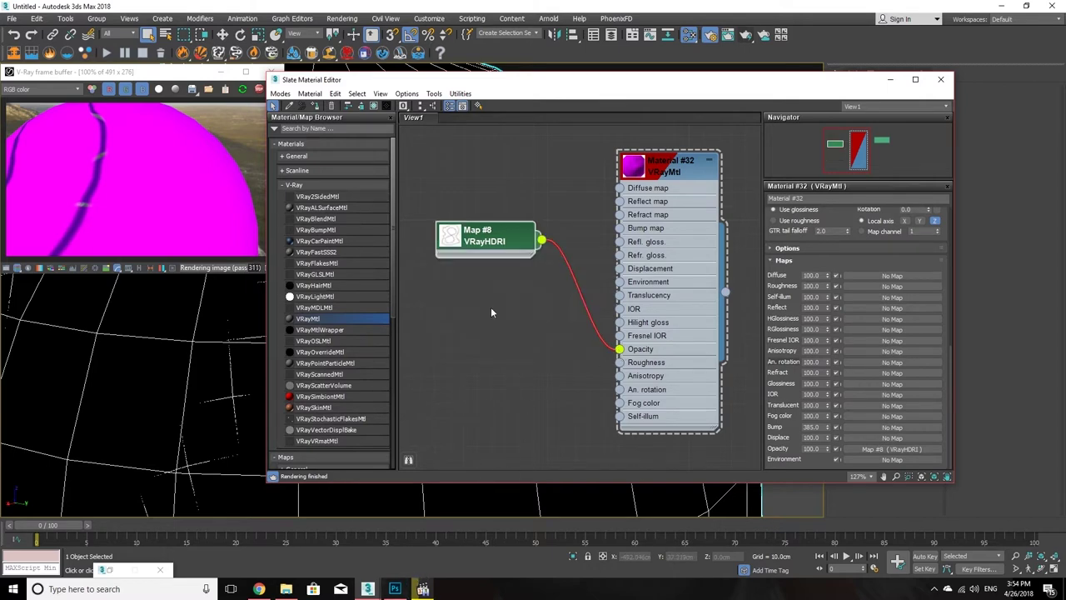
right_click(484, 233)
left_click(473, 237)
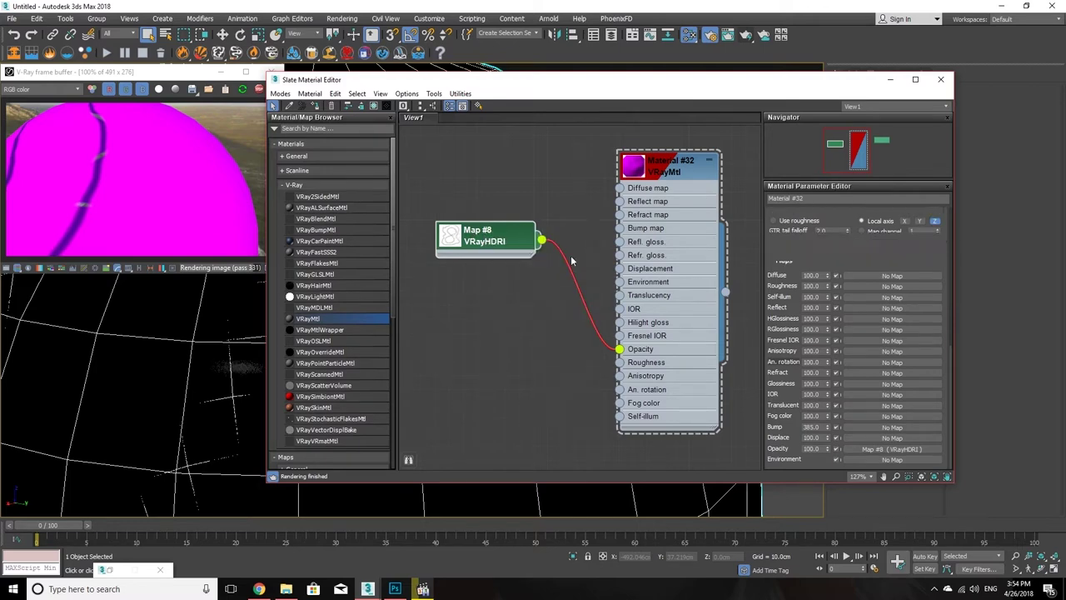
Step: Load the Opacity image into Map #8's HDRI bitmap slot
double_click(473, 237)
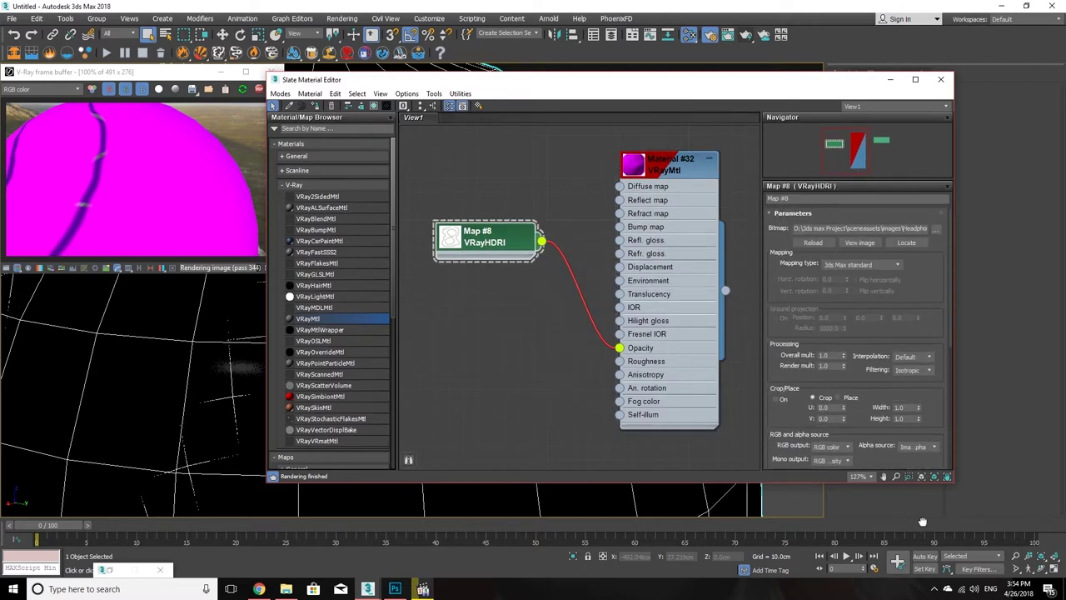
left_click(936, 229)
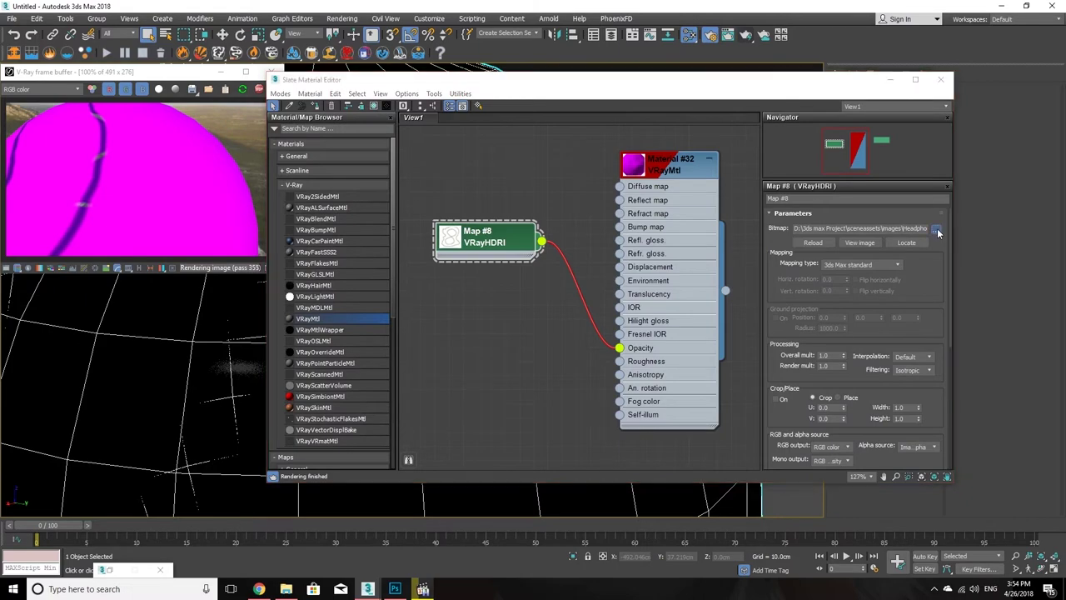
left_click(478, 194)
double_click(477, 192)
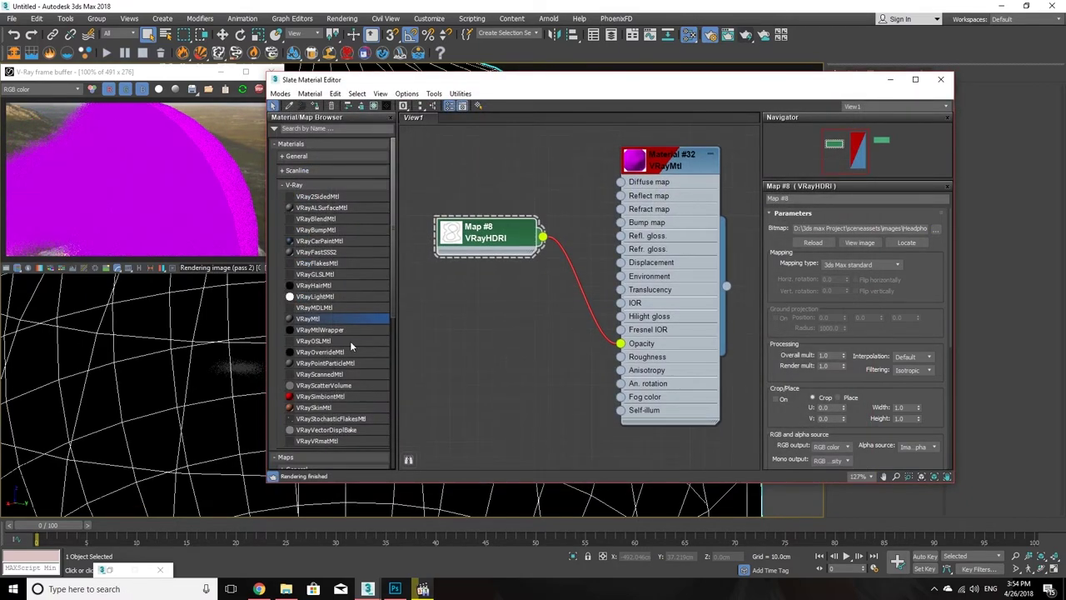
scroll(133, 392, "down", 5)
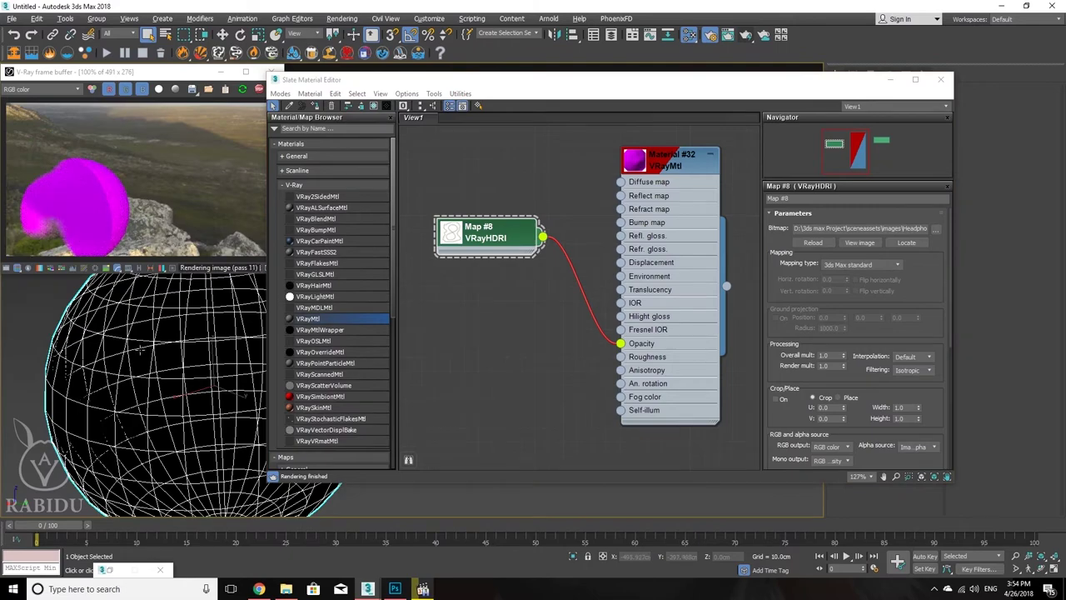
middle_click_drag(138, 349, 175, 388, "alt")
Step: View the Opacity.psd mask in Photoshop, then minimize Photoshop
left_click(395, 589)
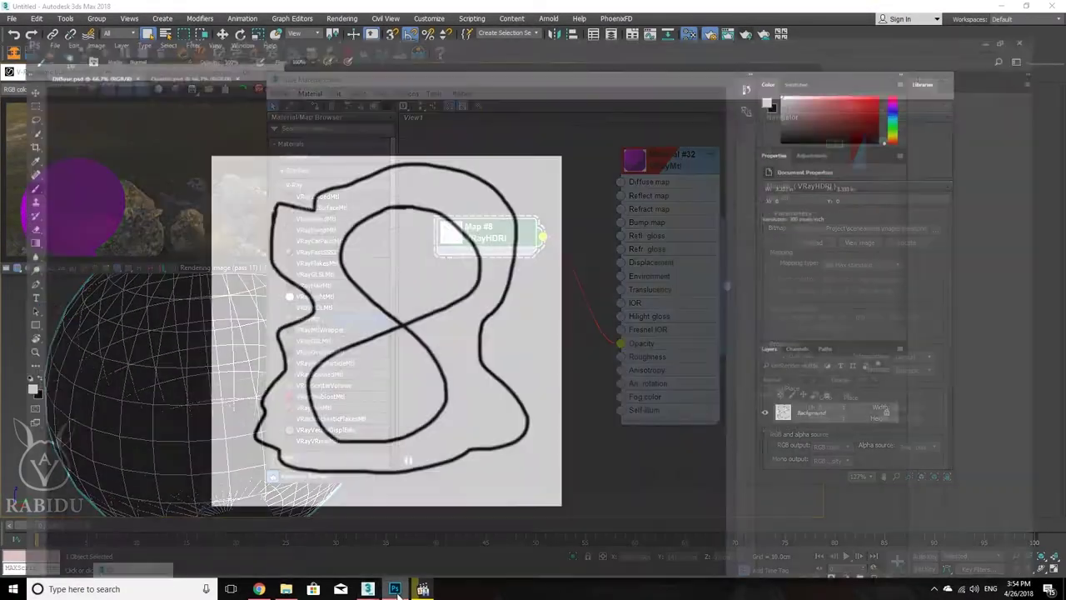
left_click(184, 44)
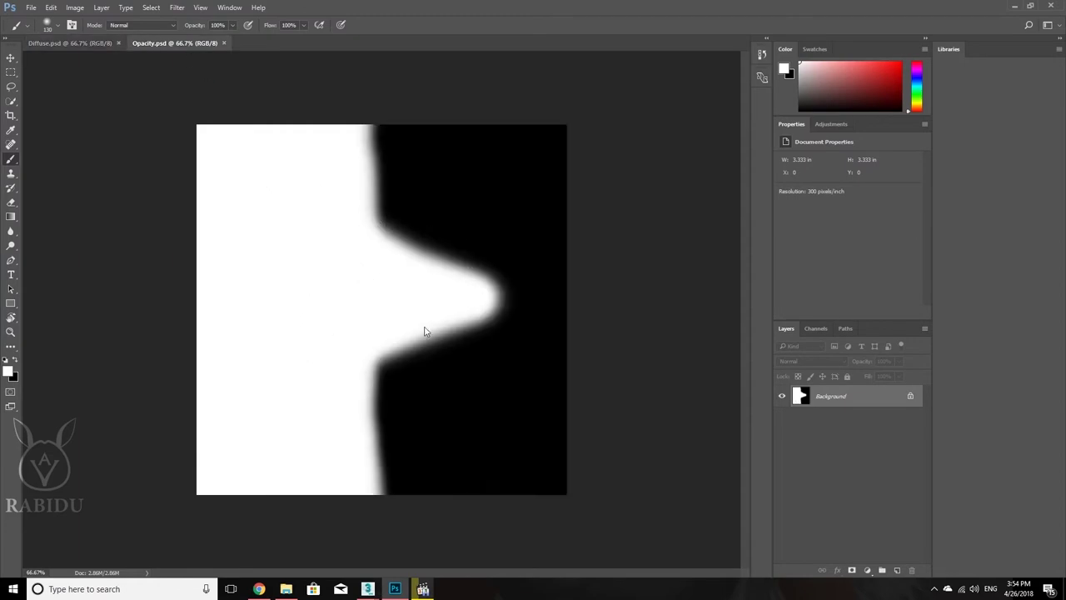
left_click(1015, 7)
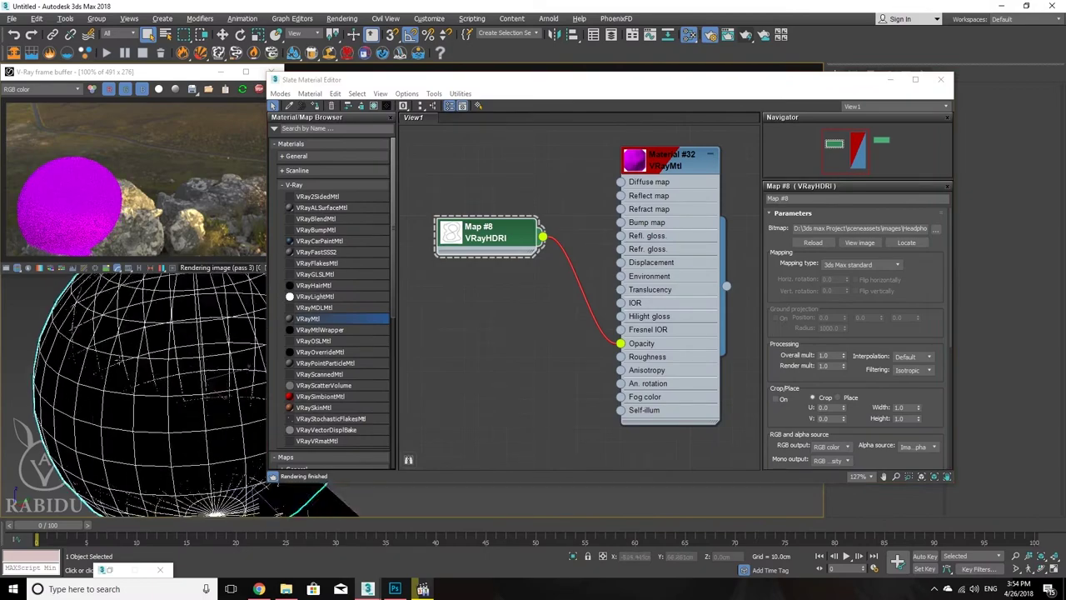
Step: Orbit, pan and zoom the Perspective viewport to view the sphere and the box
left_click(151, 349)
middle_click_drag(91, 337, 60, 331, "alt")
scroll(155, 374, "down", 3)
scroll(155, 375, "up", 4)
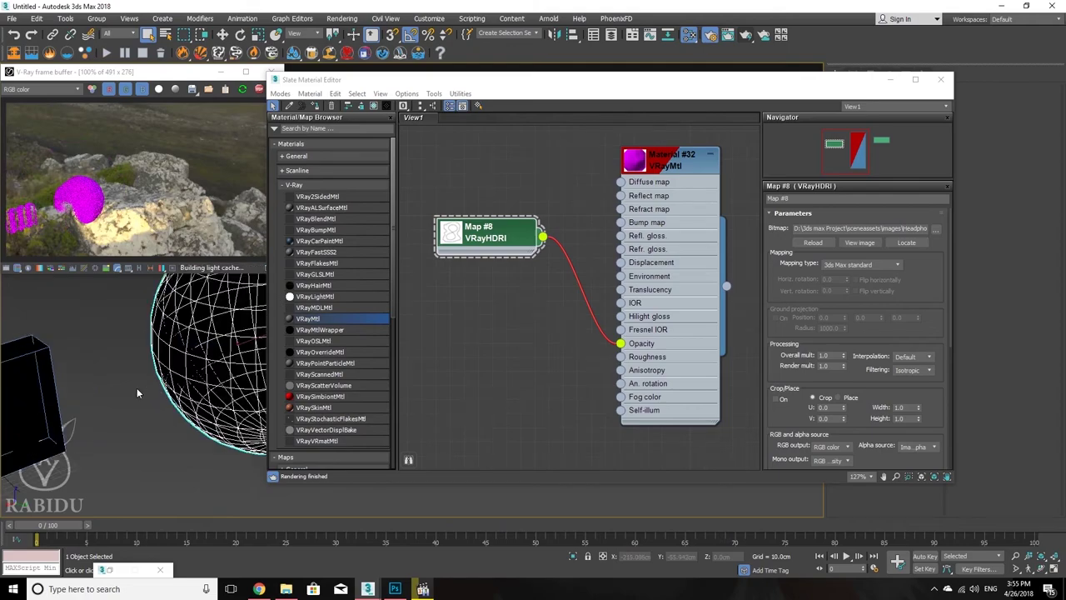
middle_click_drag(155, 374, 162, 375)
scroll(162, 375, "down", 2)
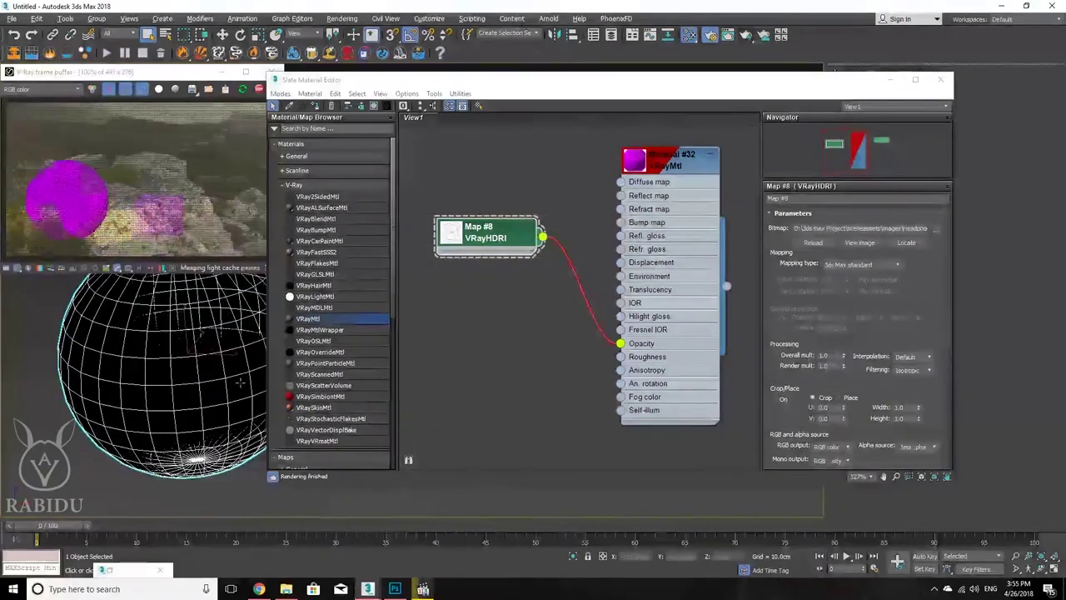
middle_click_drag(241, 382, 103, 402, "alt")
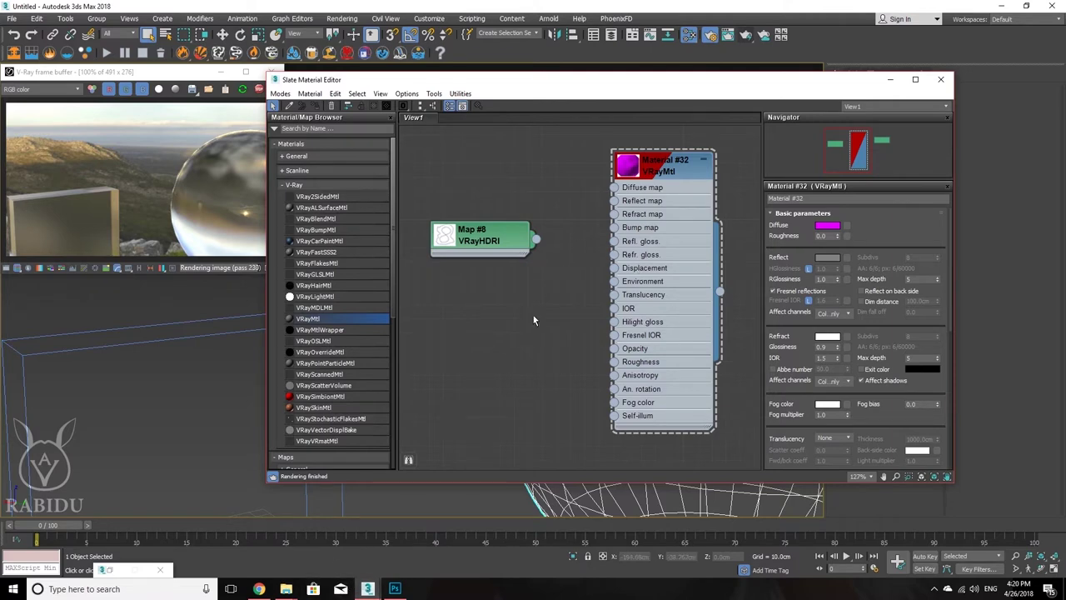
Step: Open Headphone.mov from the 3ds max Project's renderoutput\Headphone folder
mouse_move(286, 589)
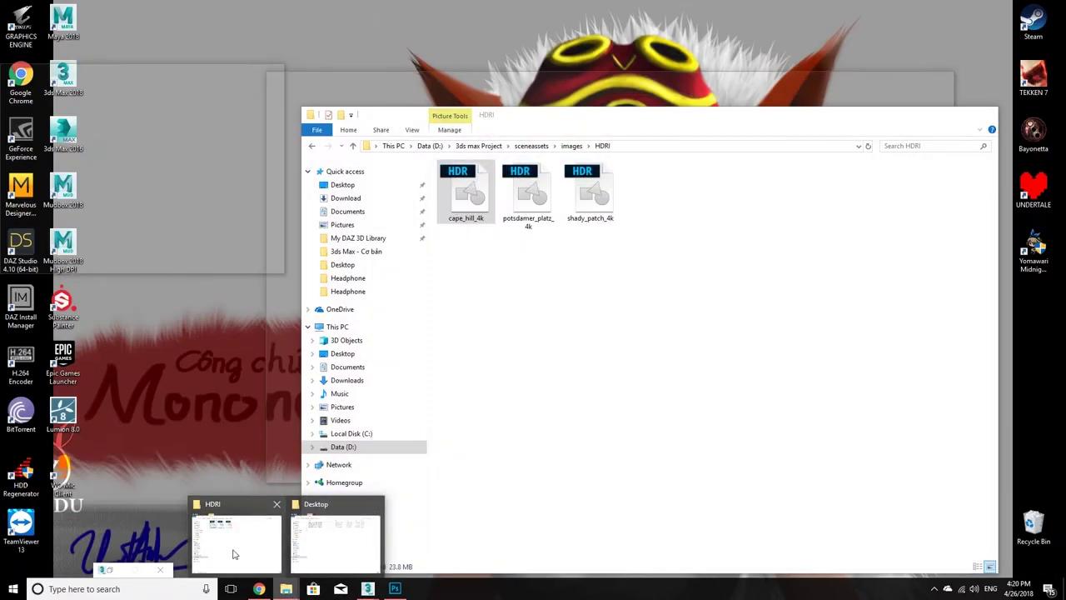
left_click(236, 554)
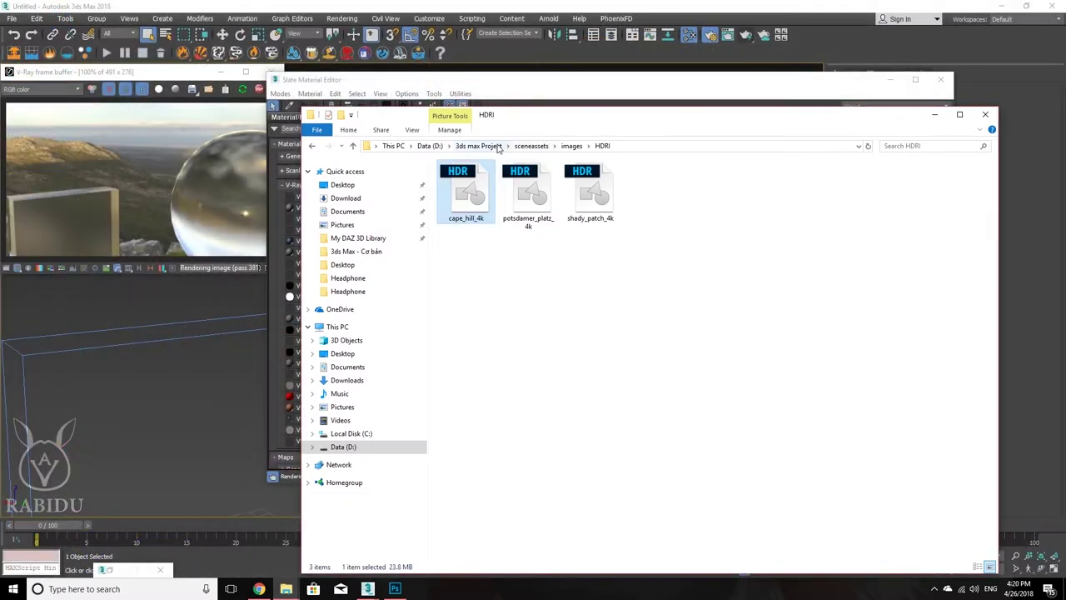
left_click(498, 148)
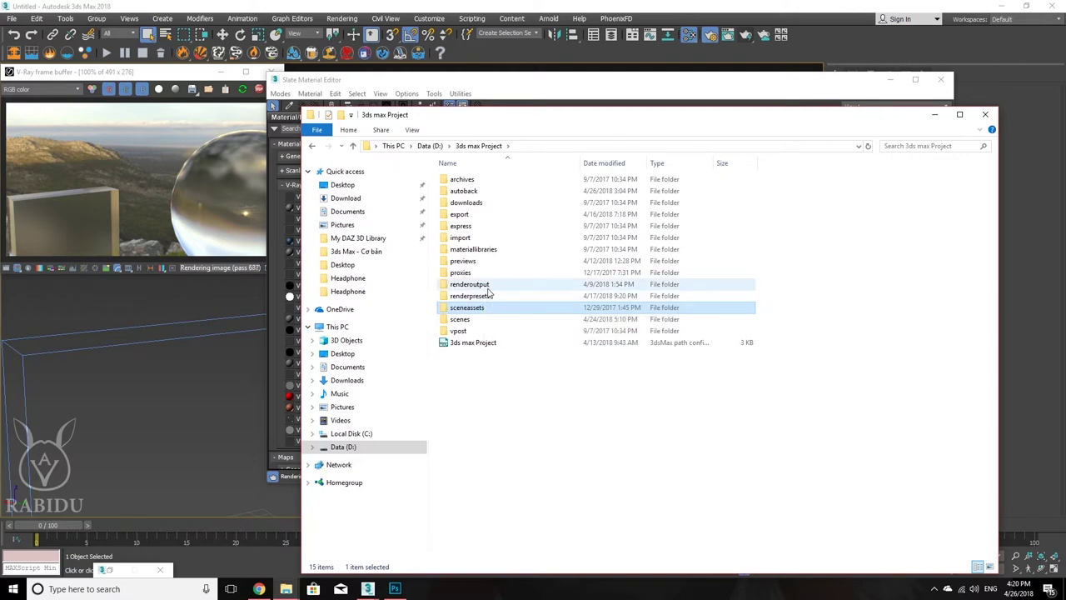
double_click(490, 287)
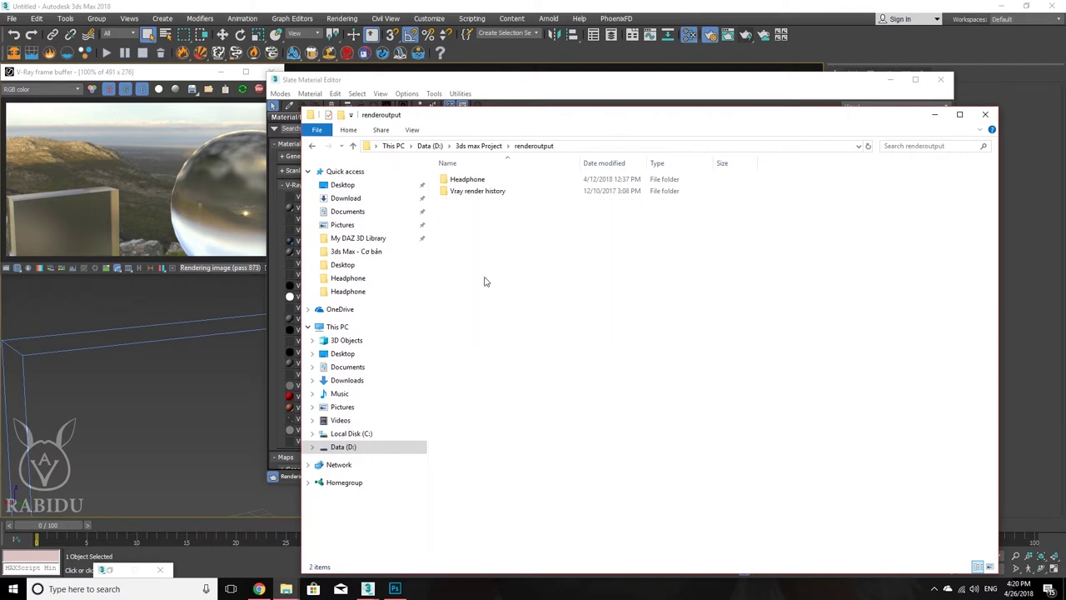
double_click(469, 182)
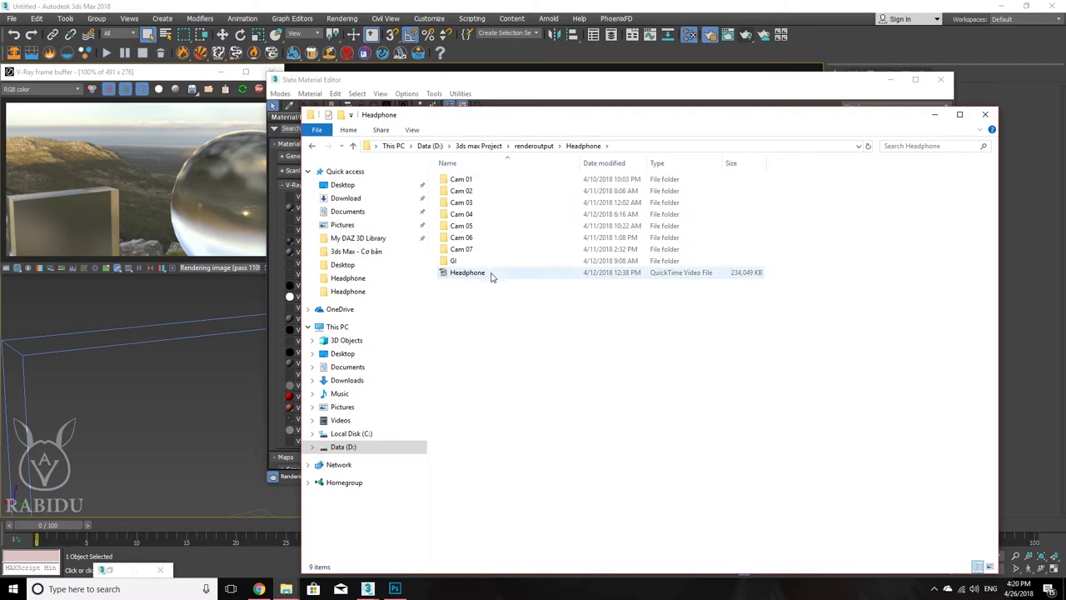
left_click(490, 273)
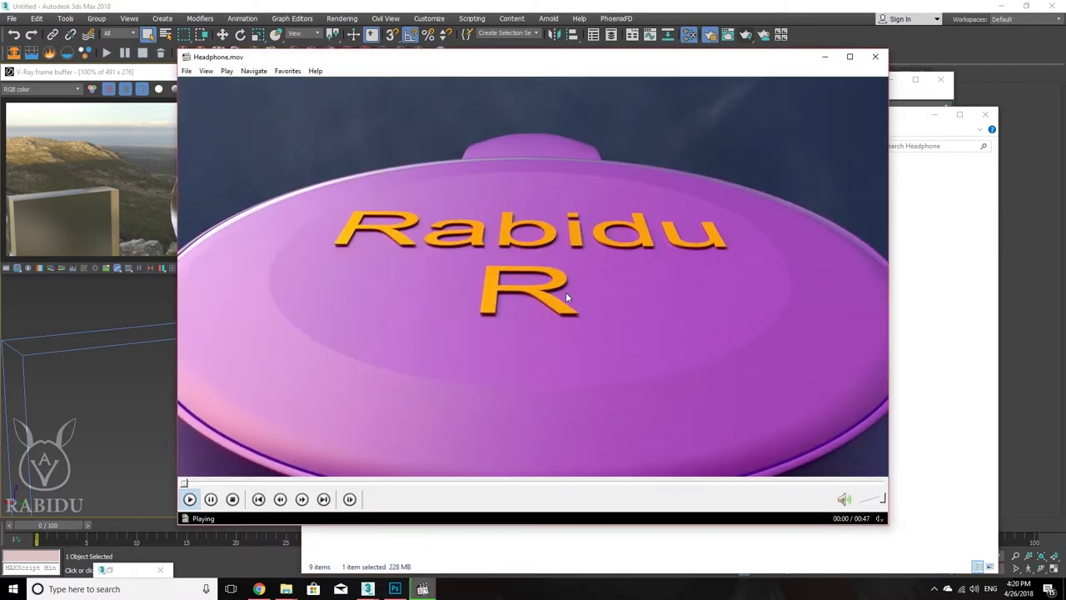
Step: Pause the Headphone video around 00:13, then minimize the player and the folder window
left_click(379, 483)
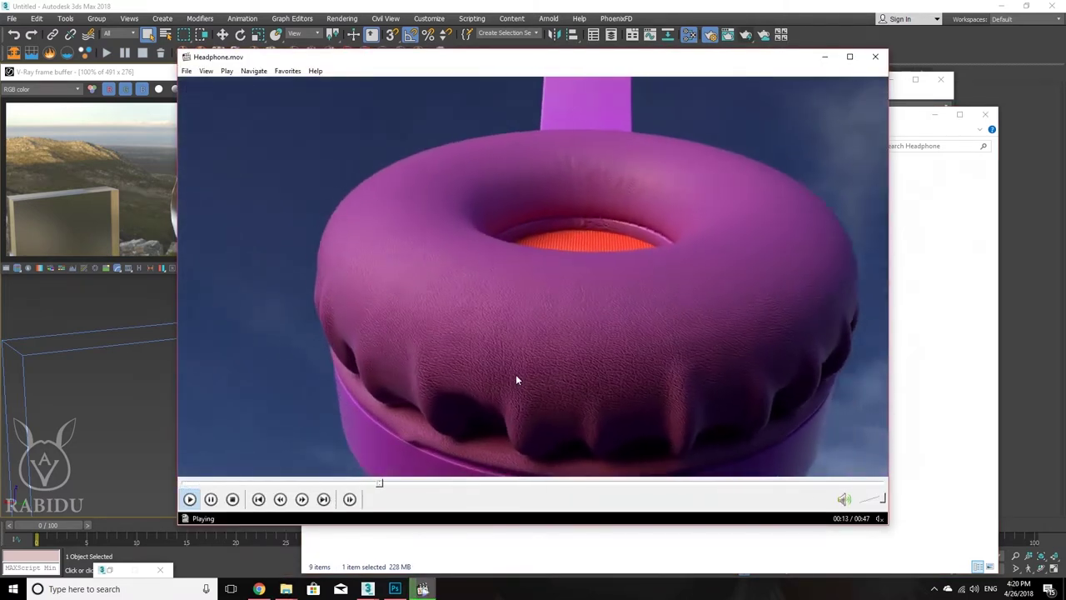
left_click(539, 364)
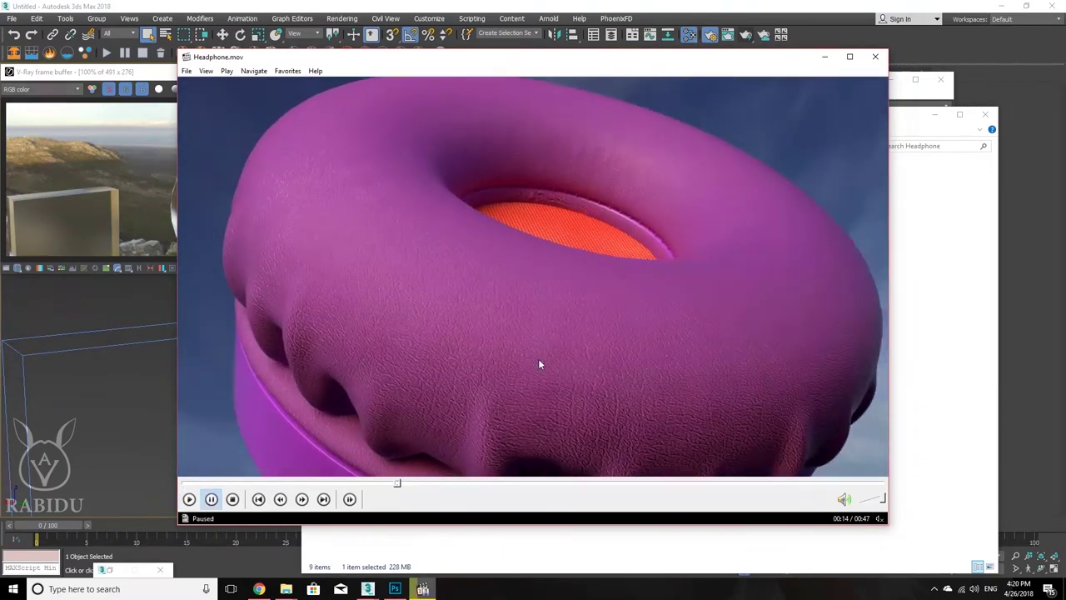
left_click(825, 56)
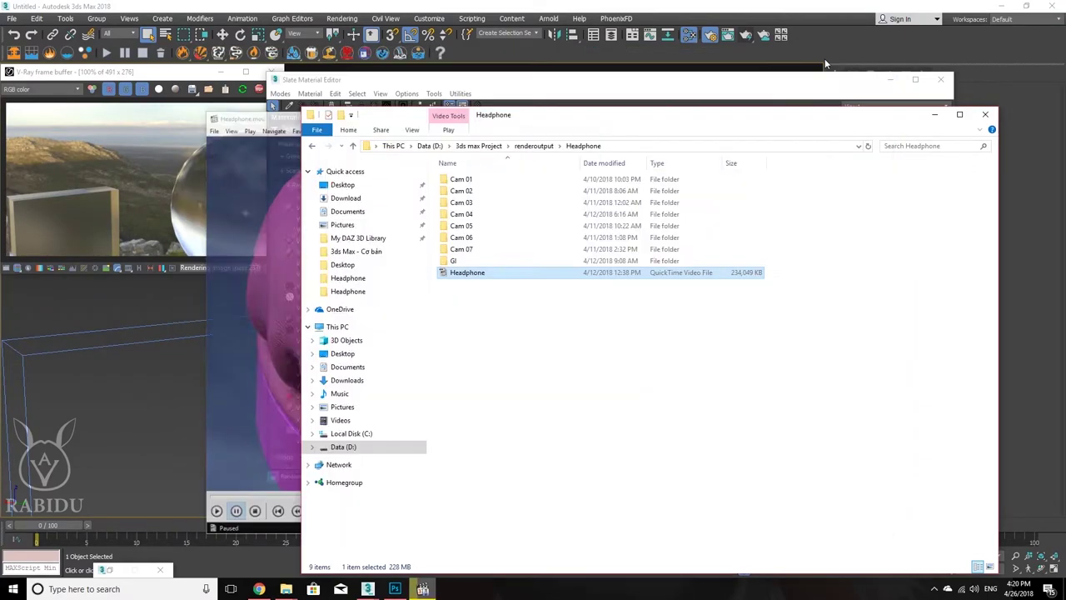
left_click(935, 114)
Step: Load Seamless_Black_Leather_Texture_NORMAL into Map #8's HDRI bitmap
middle_click_drag(529, 279, 529, 305)
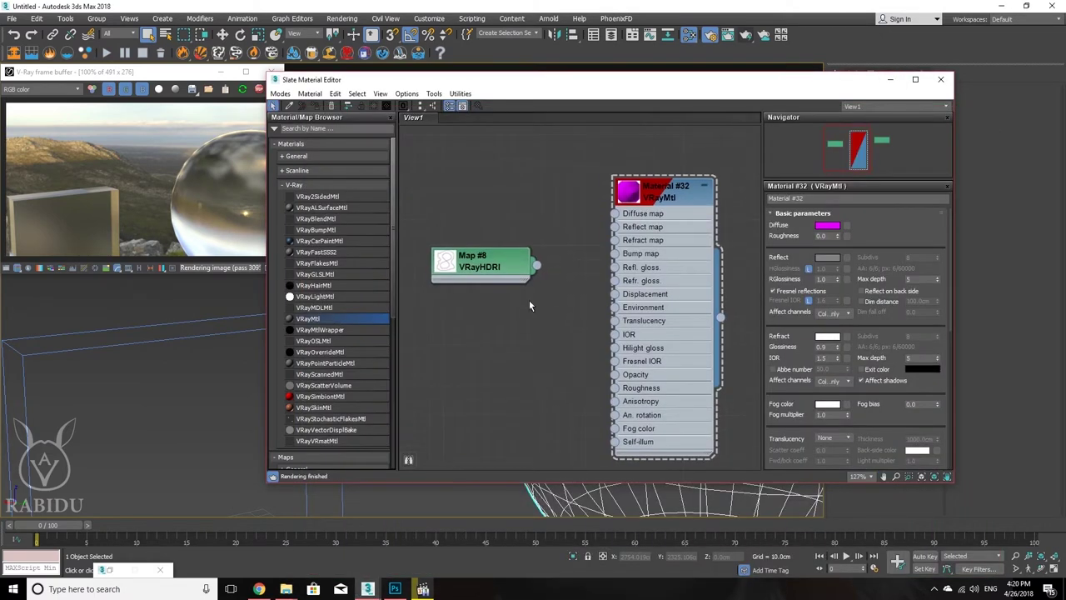
left_click(506, 269)
double_click(504, 266)
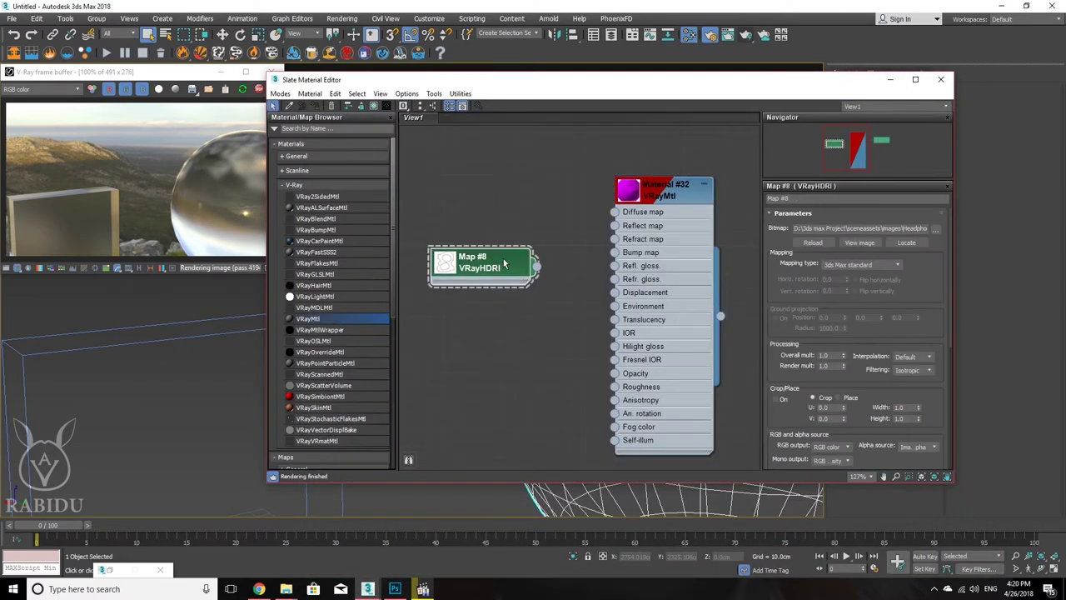
left_click(937, 228)
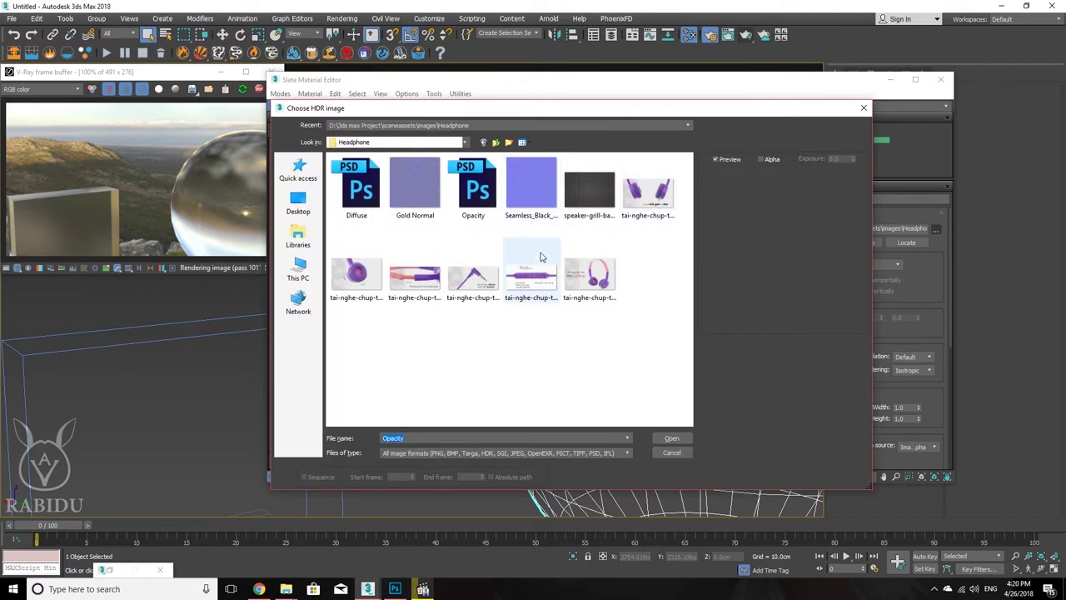
left_click(541, 199)
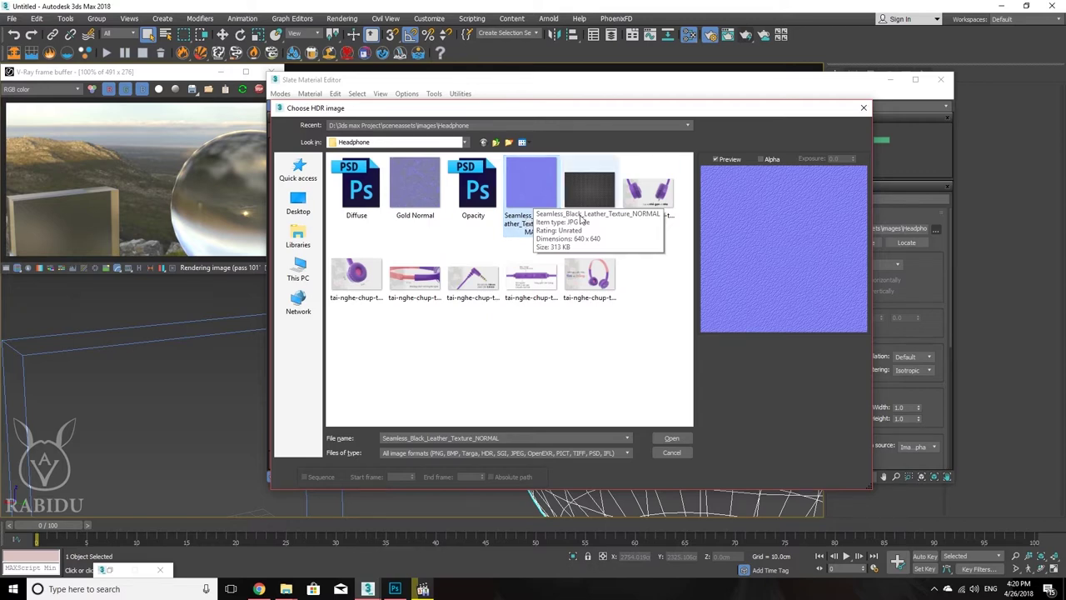
double_click(530, 188)
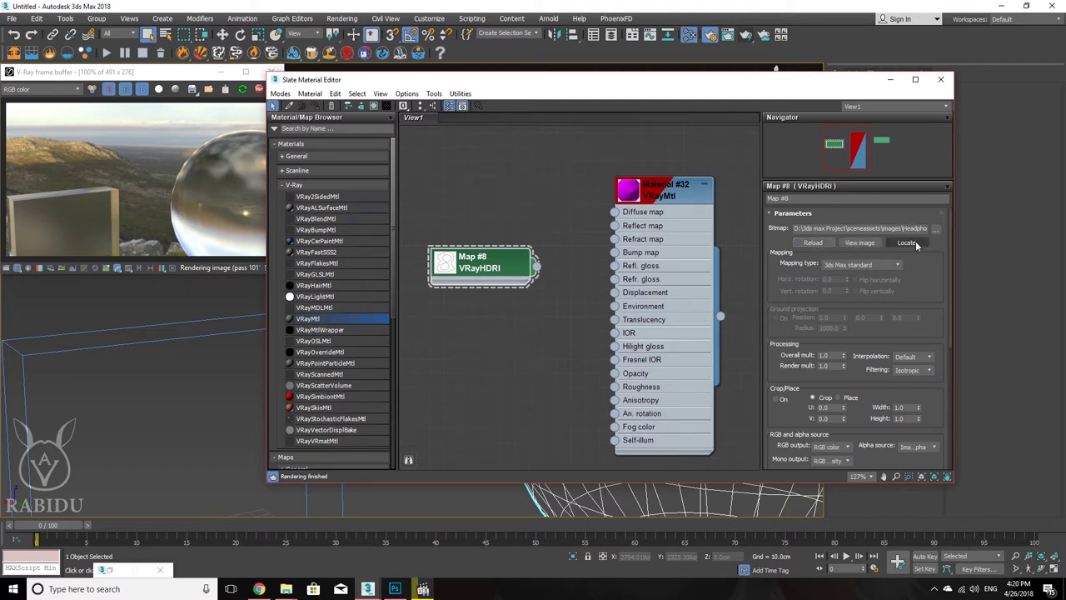
Step: Re-select the leather normal image and reload it so Map #8's thumbnail updates
left_click(936, 229)
double_click(527, 203)
left_click_drag(482, 277, 510, 250)
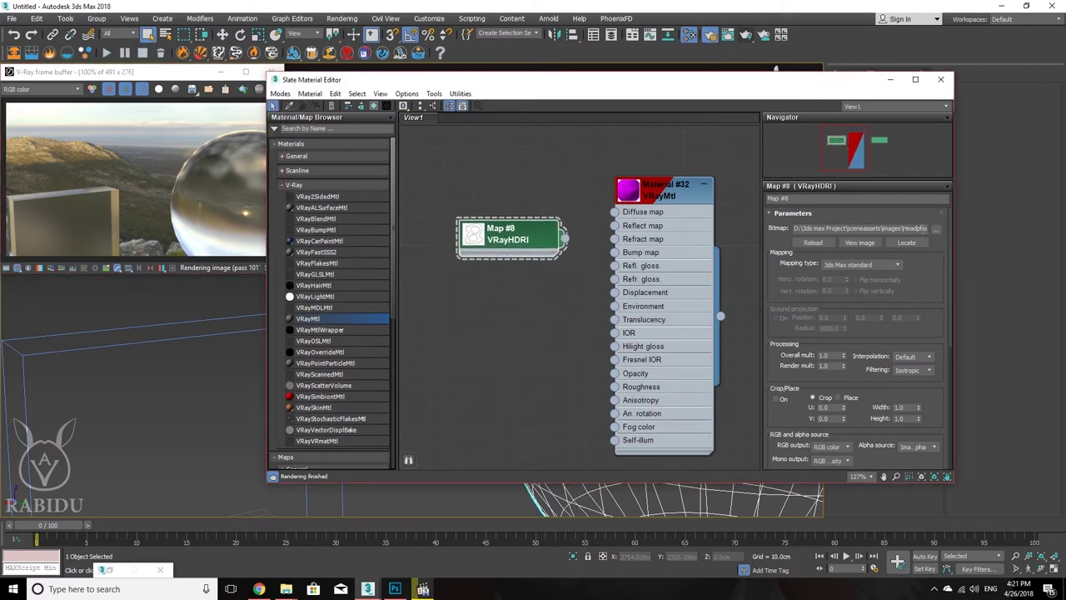
left_click(858, 228)
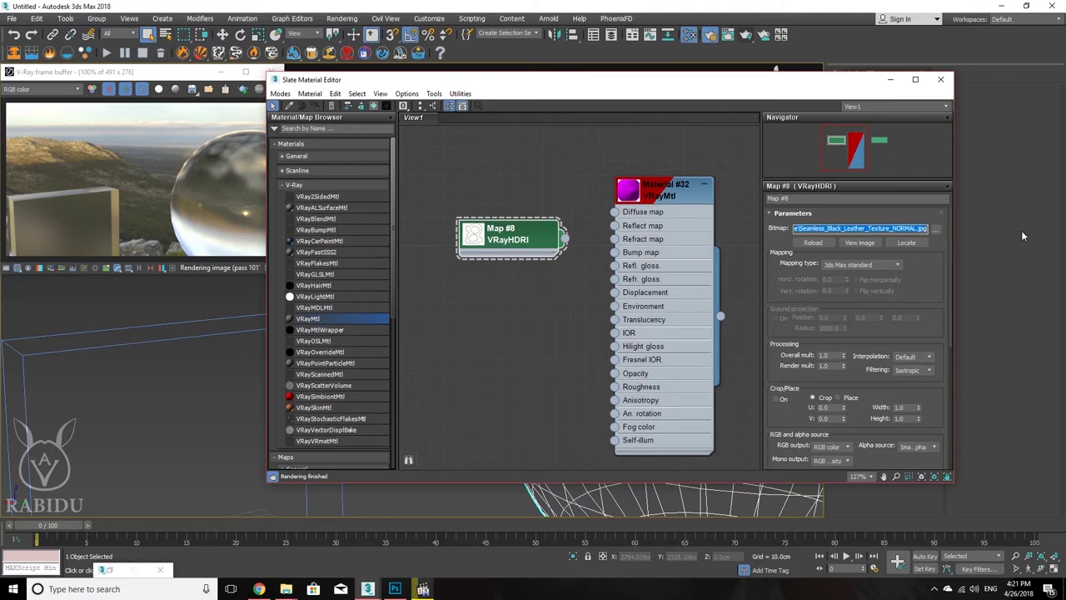
left_click(813, 242)
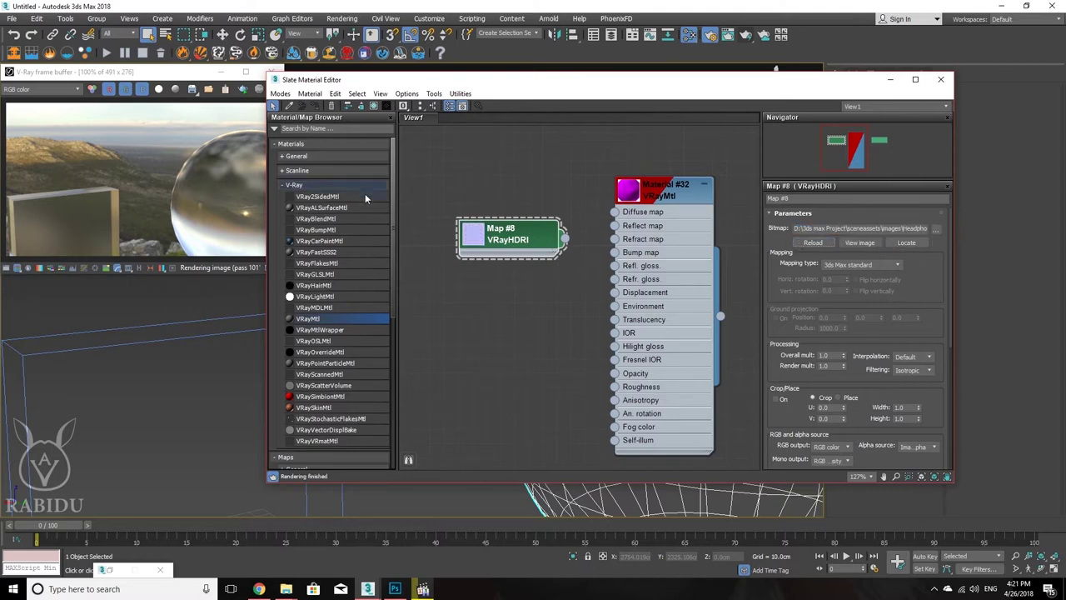
left_click_drag(525, 243, 513, 255)
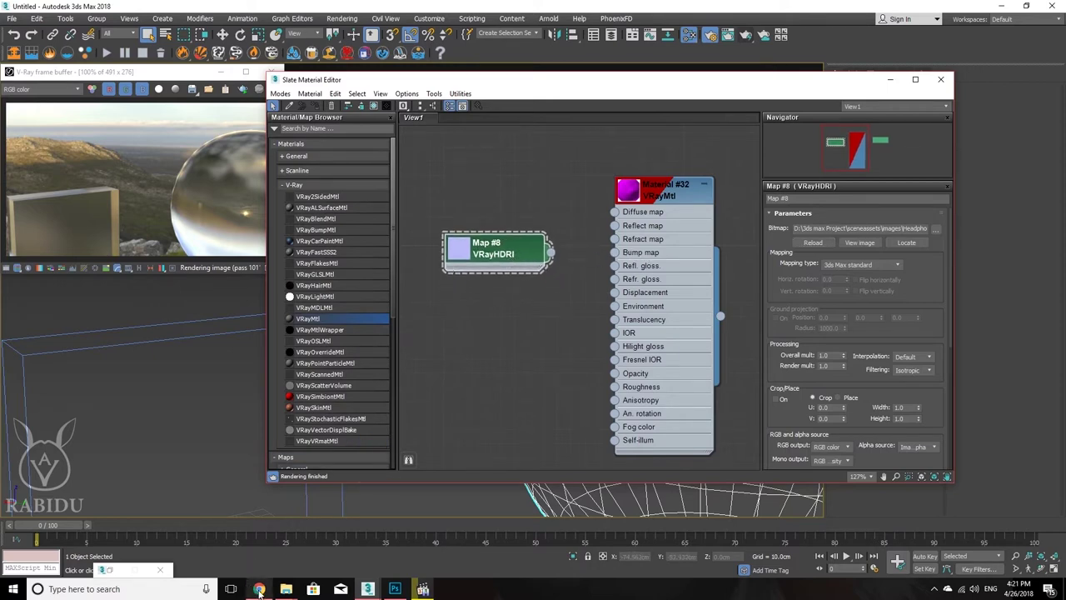
Step: Close the Glossiness page and search Google for 'normal map' in a new tab
left_click(259, 589)
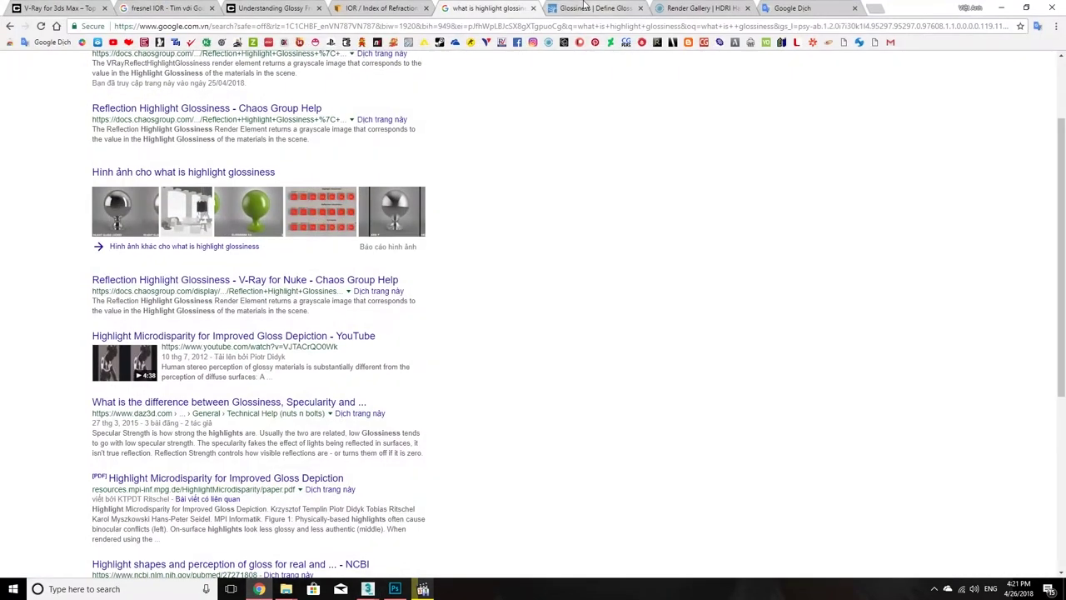
left_click(517, 6)
left_click(542, 7)
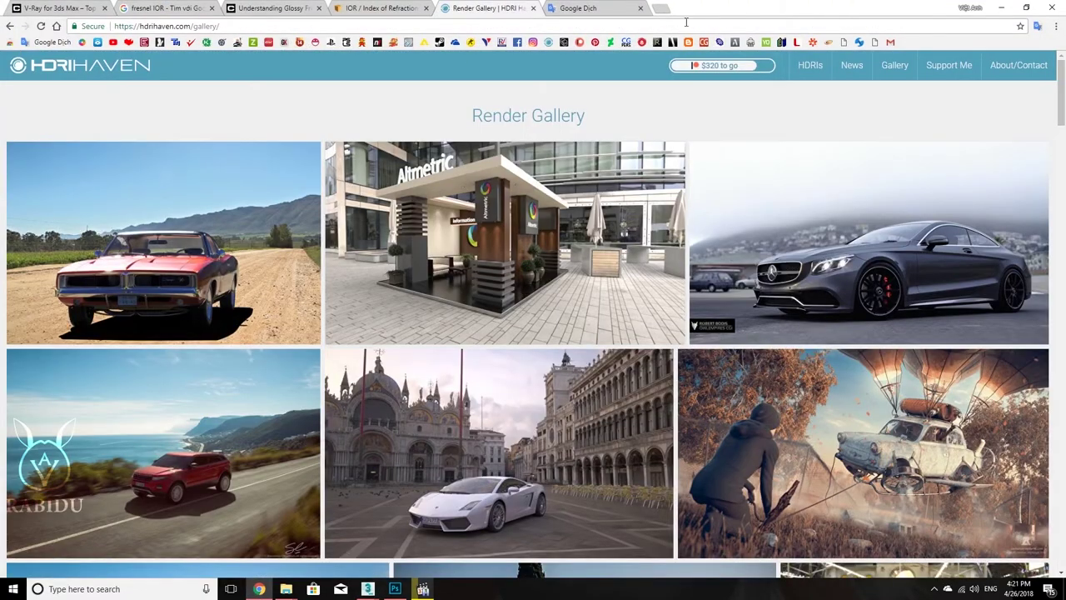
left_click(658, 7)
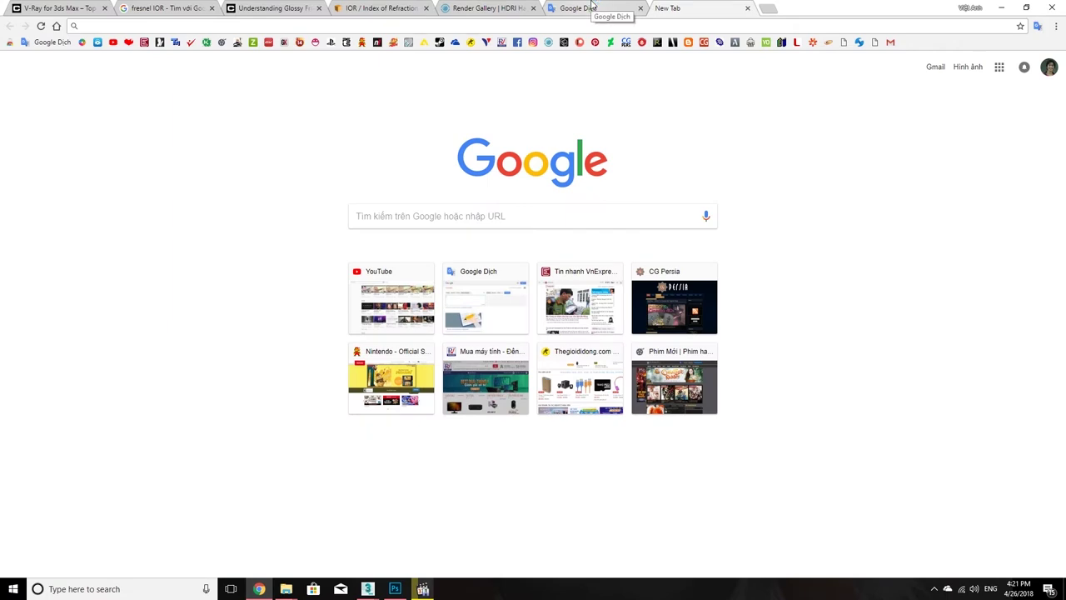
type("norma")
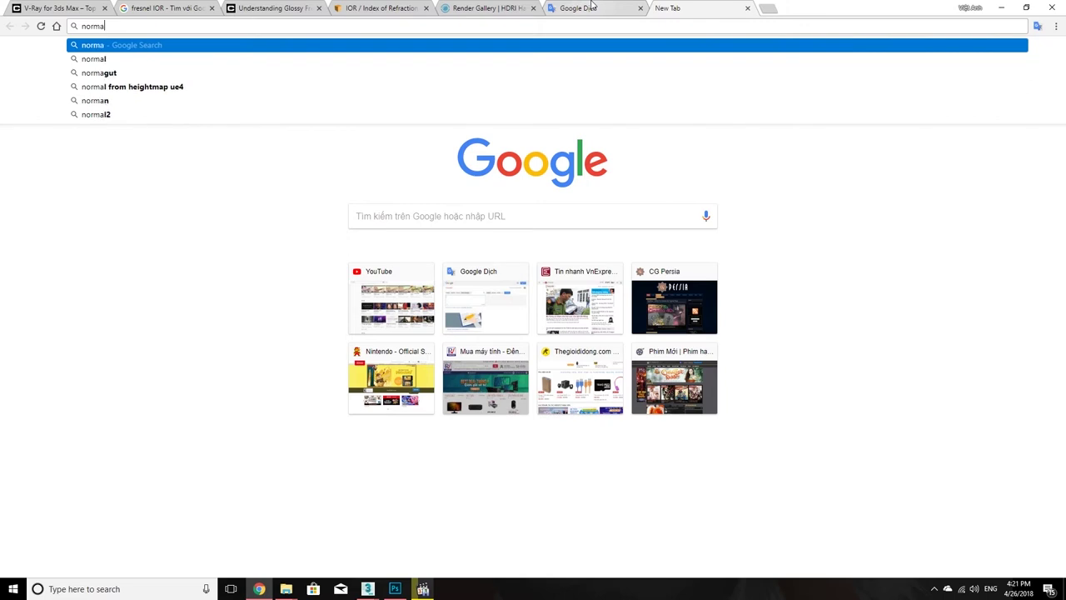
type("l map")
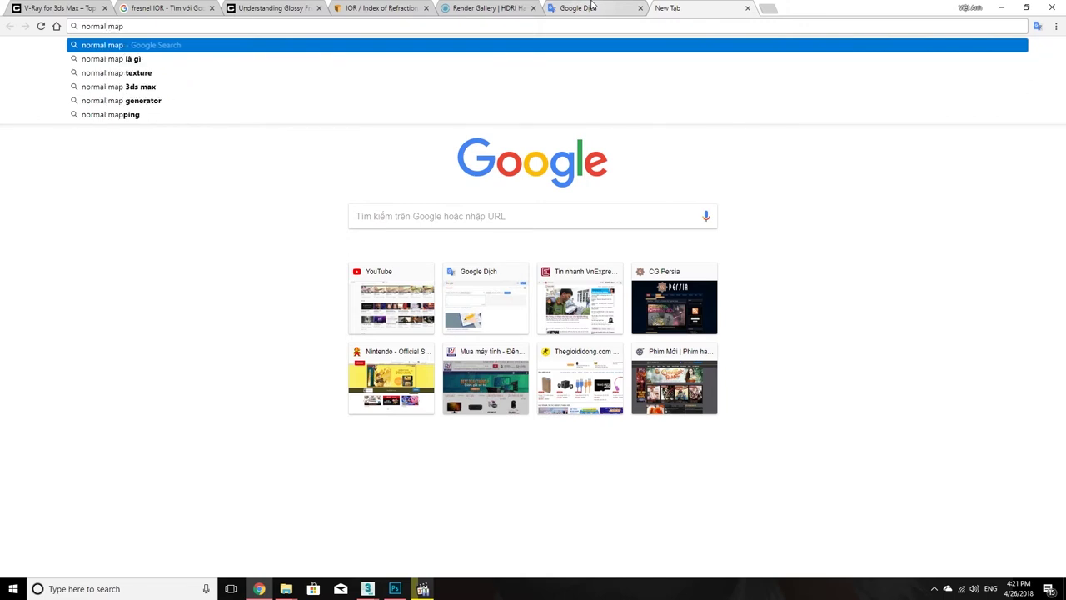
key("Return")
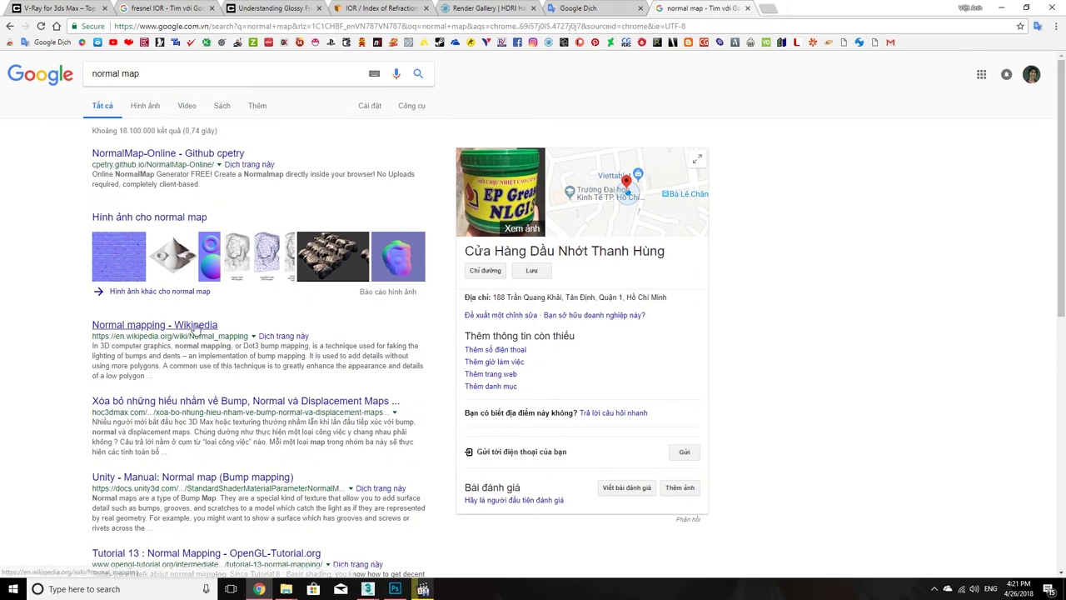
Step: Browse the Google image results for normal map, then start a Windows search for Paint
left_click(160, 109)
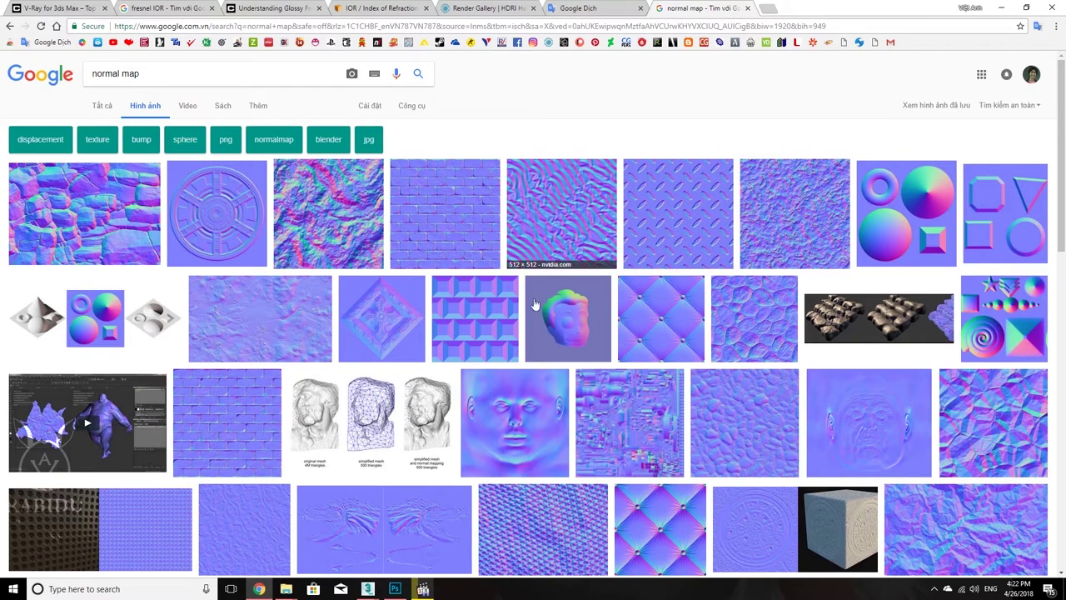
scroll(680, 367, "down", 2)
scroll(681, 367, "up", 2)
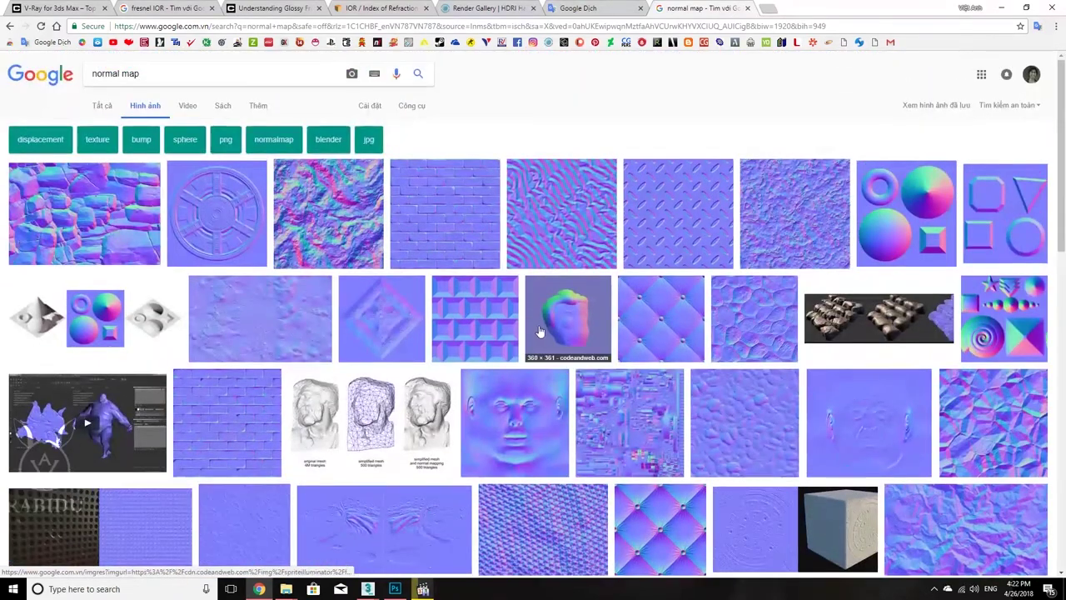
scroll(833, 392, "down", 3)
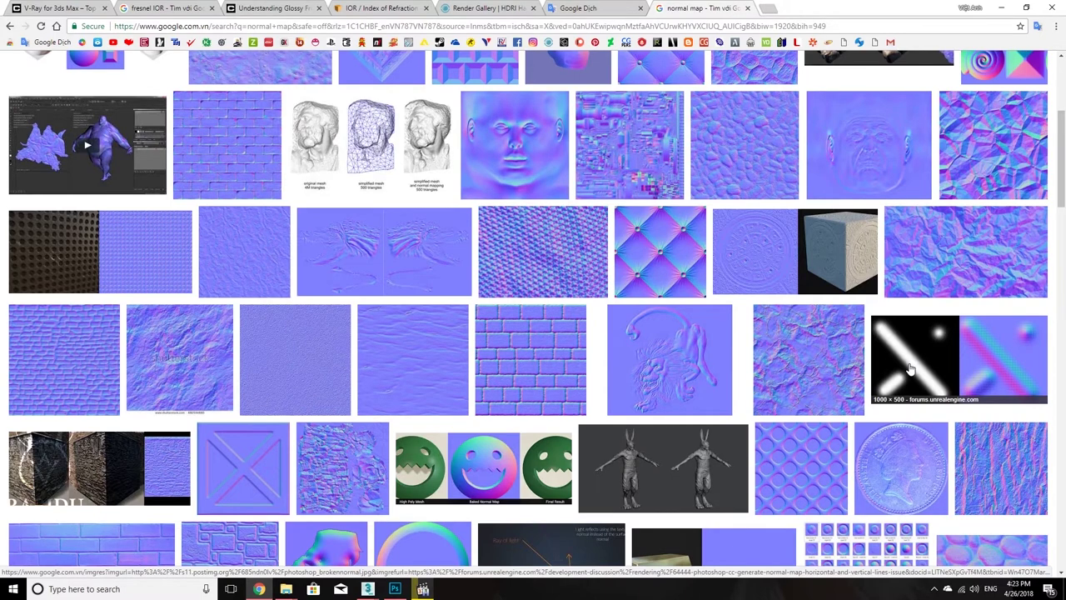
left_click(5, 589)
Step: Launch Paint via 'panit' and draw a ground line with three arrows pointing down
type("panit")
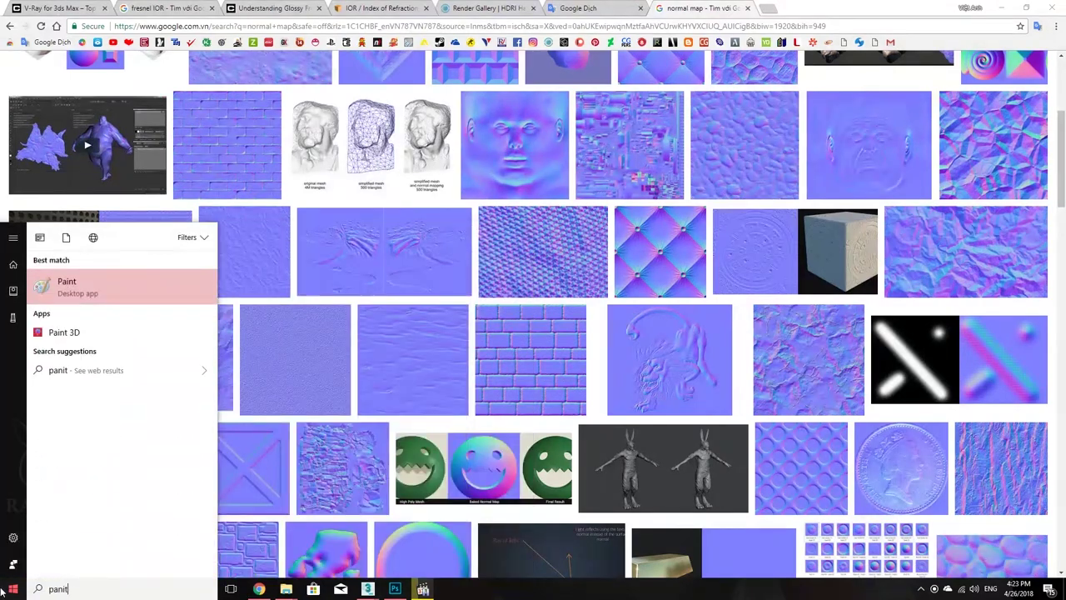
key("Return")
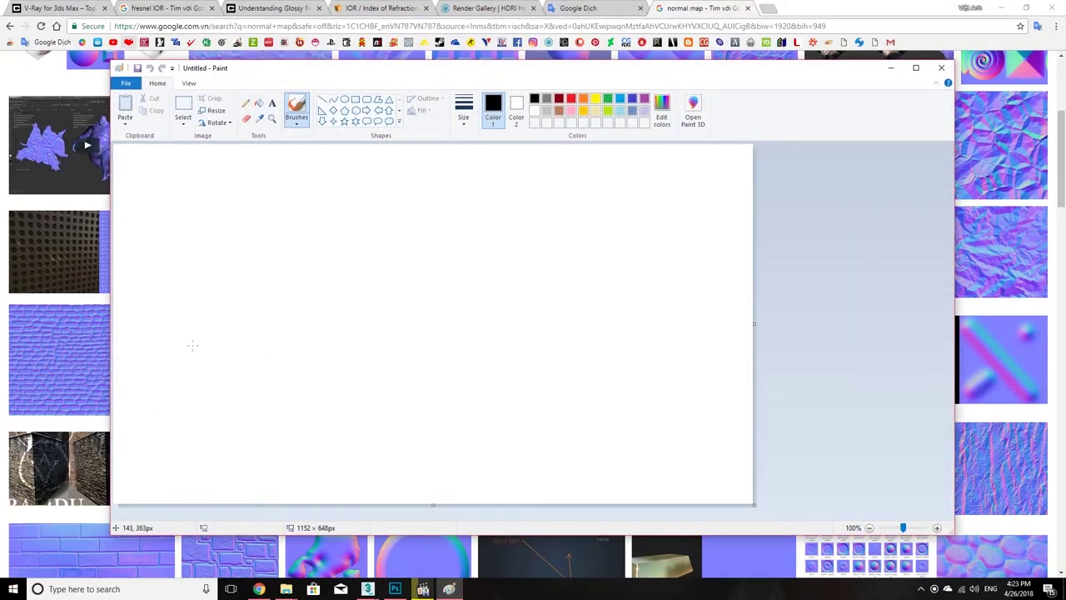
left_click_drag(192, 345, 644, 357)
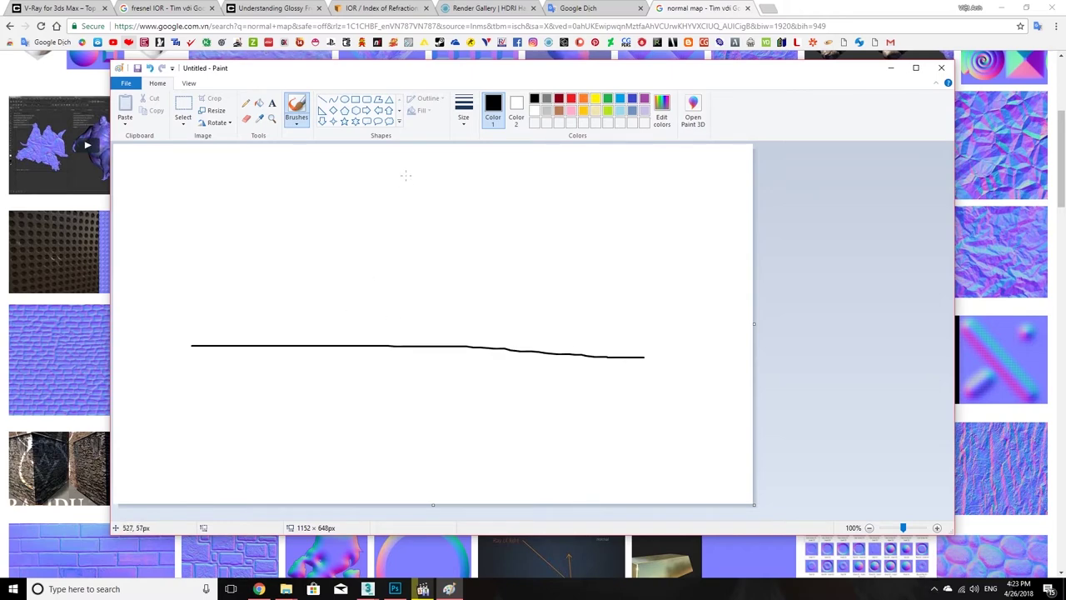
left_click_drag(405, 175, 414, 287)
left_click_drag(198, 188, 360, 288)
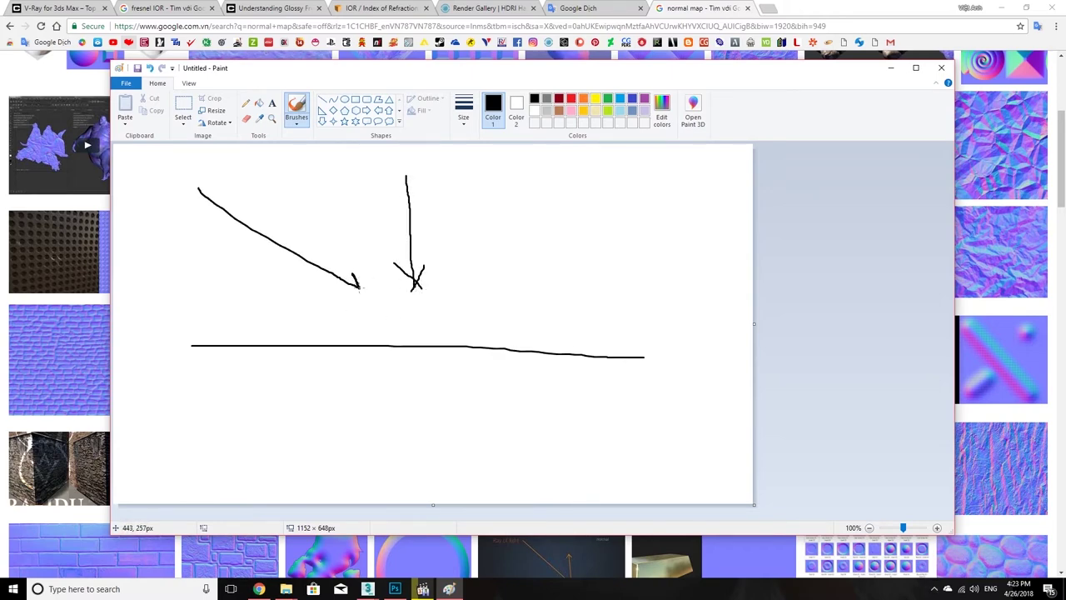
mouse_move(640, 198)
left_mouse_down()
mouse_move(491, 270)
mouse_move(495, 257)
mouse_move(489, 270)
mouse_move(519, 272)
left_mouse_up()
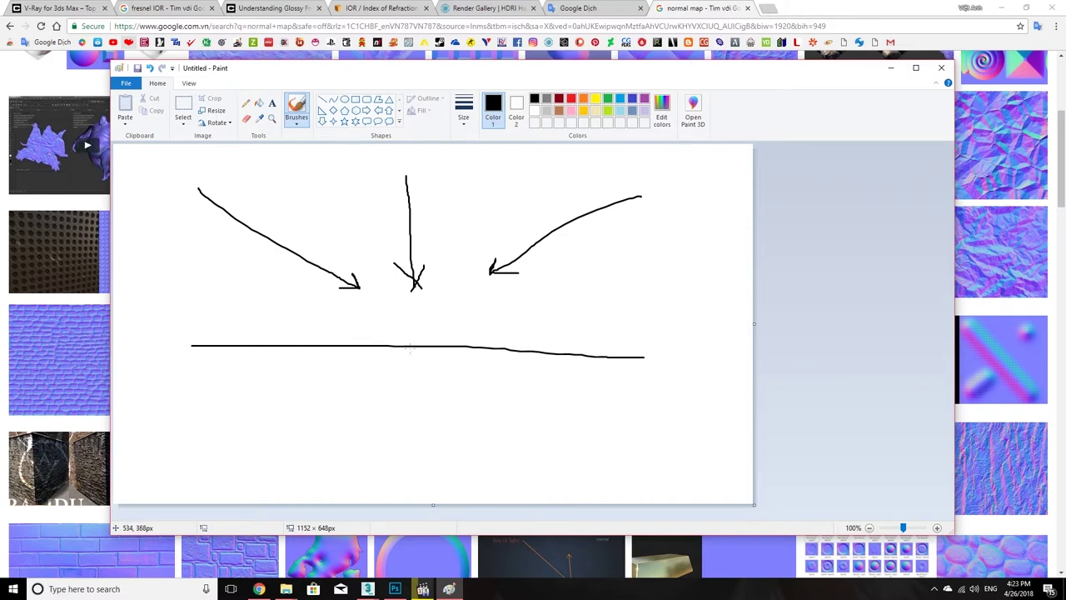
Step: Add a post, bump and rounded shape on the ground plus more arrows, then minimize Paint
mouse_move(264, 344)
left_mouse_down()
mouse_move(261, 270)
mouse_move(262, 338)
mouse_move(261, 312)
left_mouse_up()
mouse_move(444, 343)
left_mouse_down()
mouse_move(411, 322)
mouse_move(446, 281)
mouse_move(459, 298)
mouse_move(483, 300)
mouse_move(493, 330)
mouse_move(469, 339)
left_mouse_up()
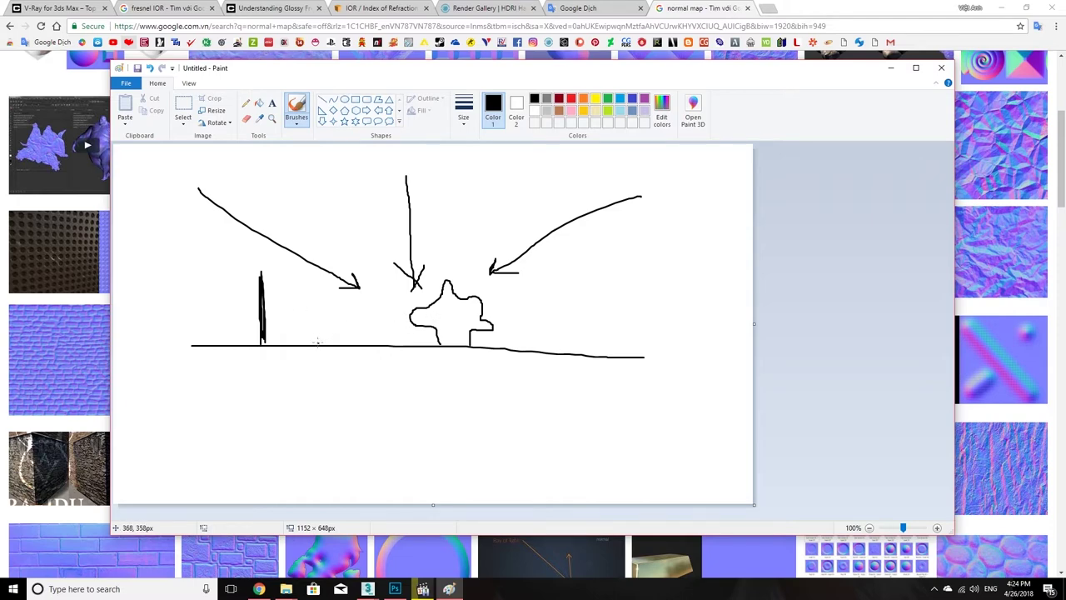
mouse_move(318, 344)
left_mouse_down()
mouse_move(307, 300)
mouse_move(313, 281)
mouse_move(328, 280)
mouse_move(332, 345)
left_mouse_up()
left_click_drag(515, 328, 725, 307)
mouse_move(540, 310)
left_mouse_down()
mouse_move(511, 328)
mouse_move(540, 335)
left_mouse_up()
mouse_move(503, 284)
left_mouse_down()
mouse_move(551, 284)
mouse_move(675, 233)
mouse_move(683, 174)
mouse_move(582, 175)
mouse_move(505, 216)
mouse_move(469, 269)
mouse_move(509, 285)
left_mouse_up()
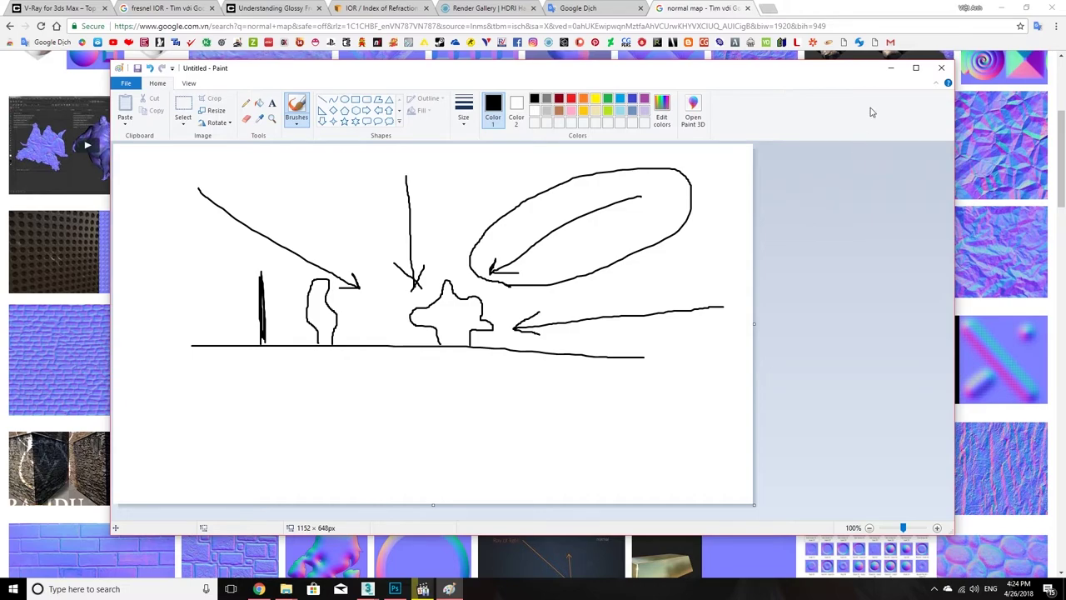
left_click(893, 71)
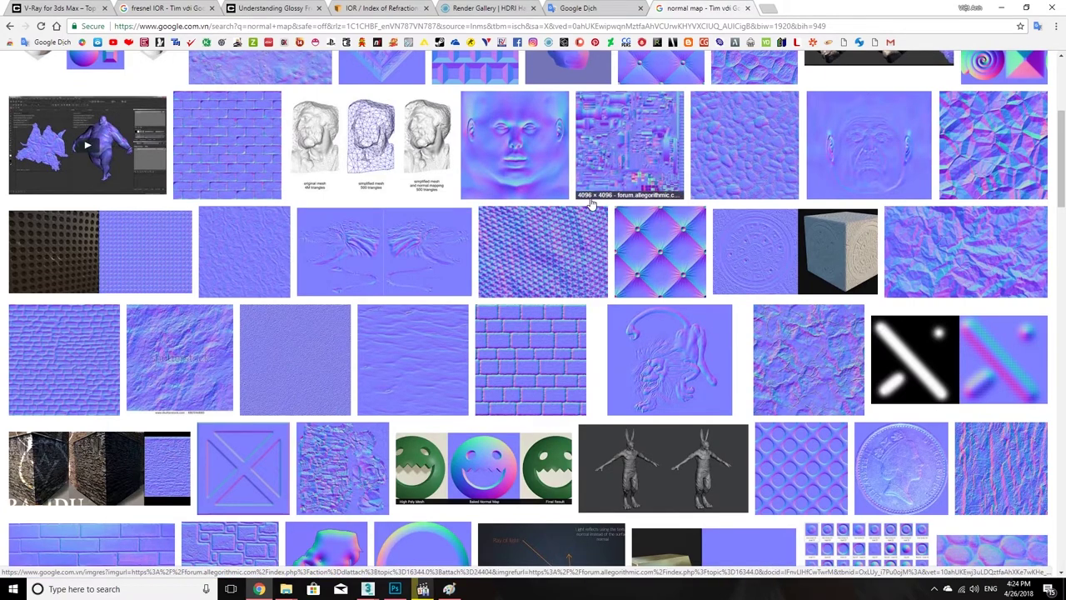
scroll(590, 323, "up", 3)
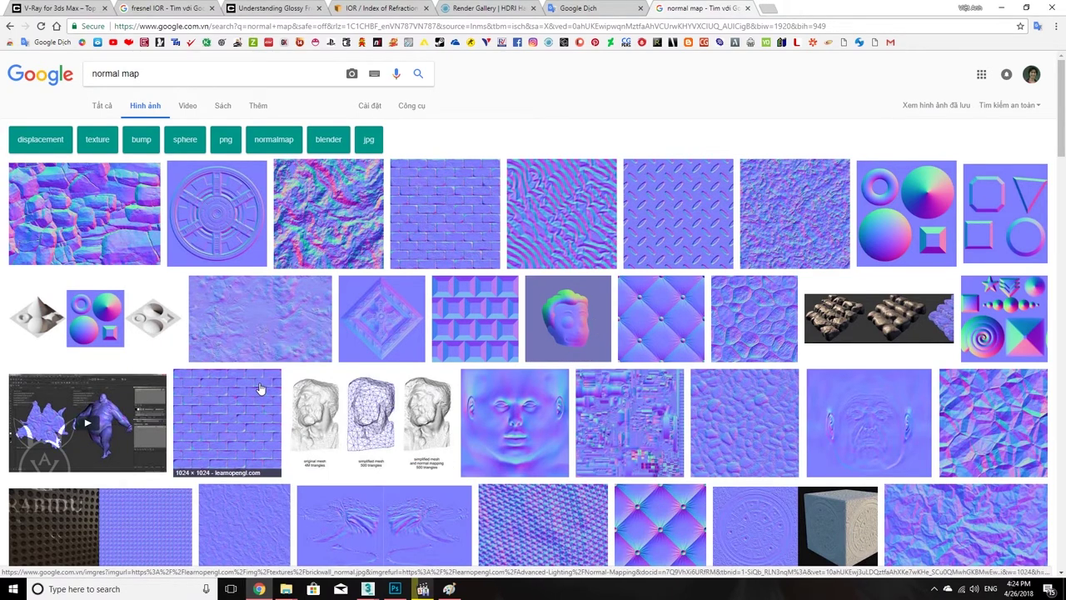
left_click(1003, 8)
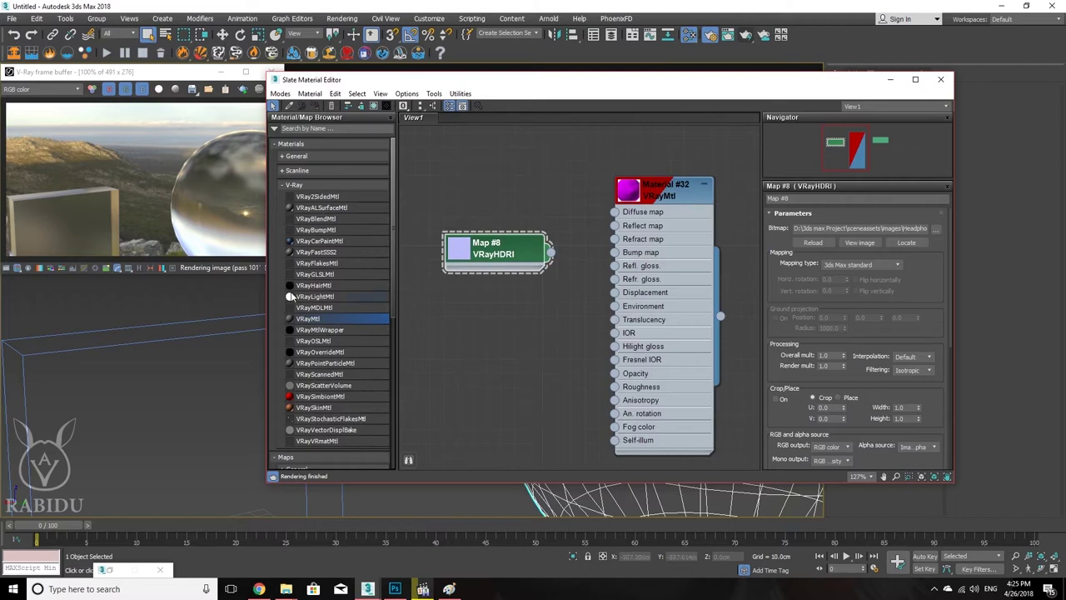
left_click(259, 589)
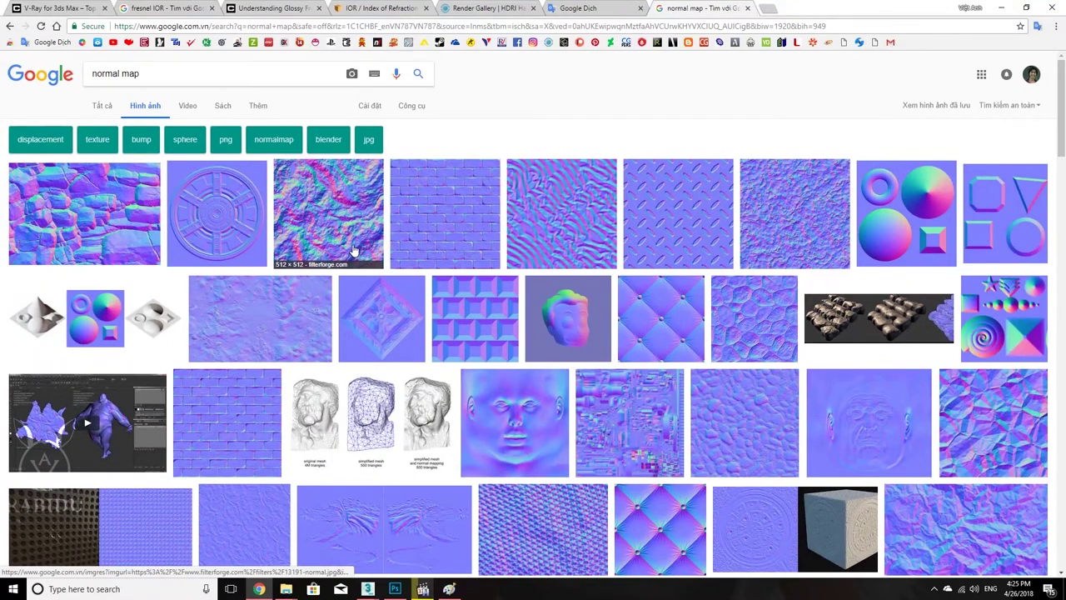
Step: Save the brick-wall normal map image as brickwall_normal in the Headphone images folder
left_click(222, 410)
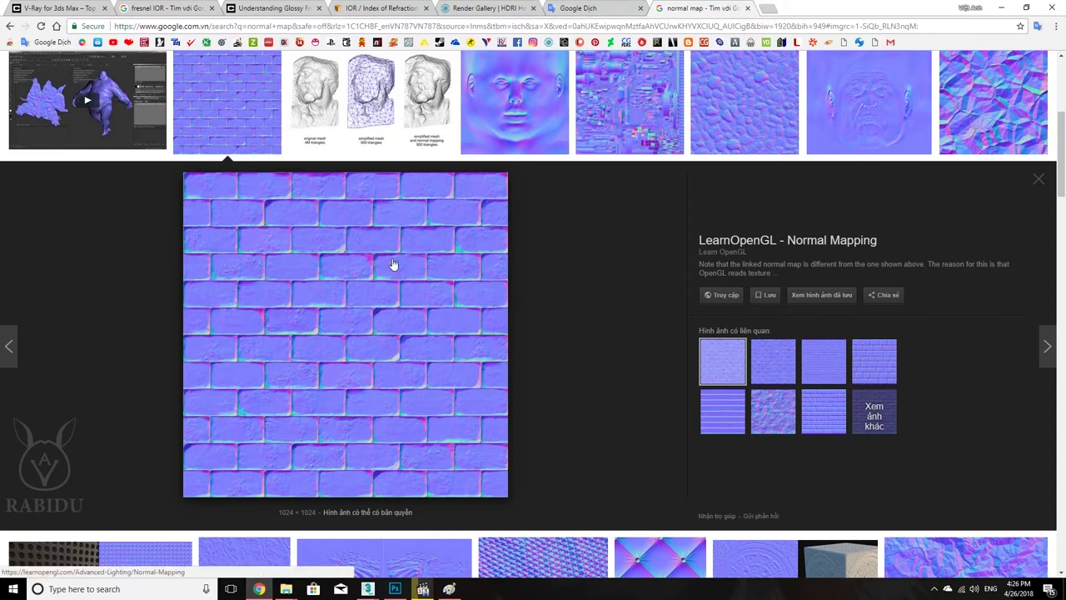
right_click(378, 291)
left_click(511, 273)
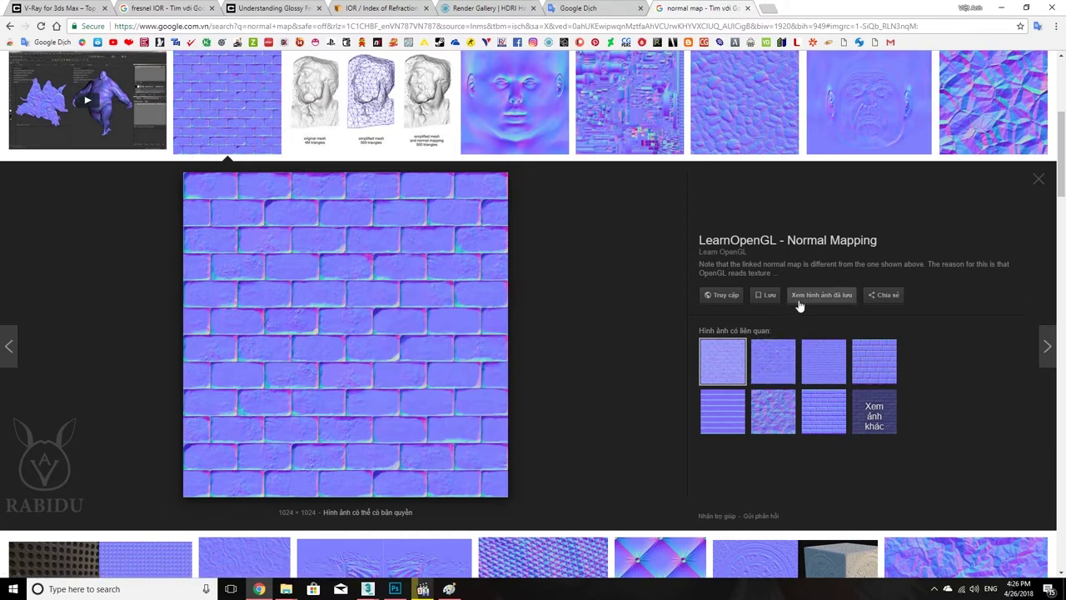
right_click(436, 289)
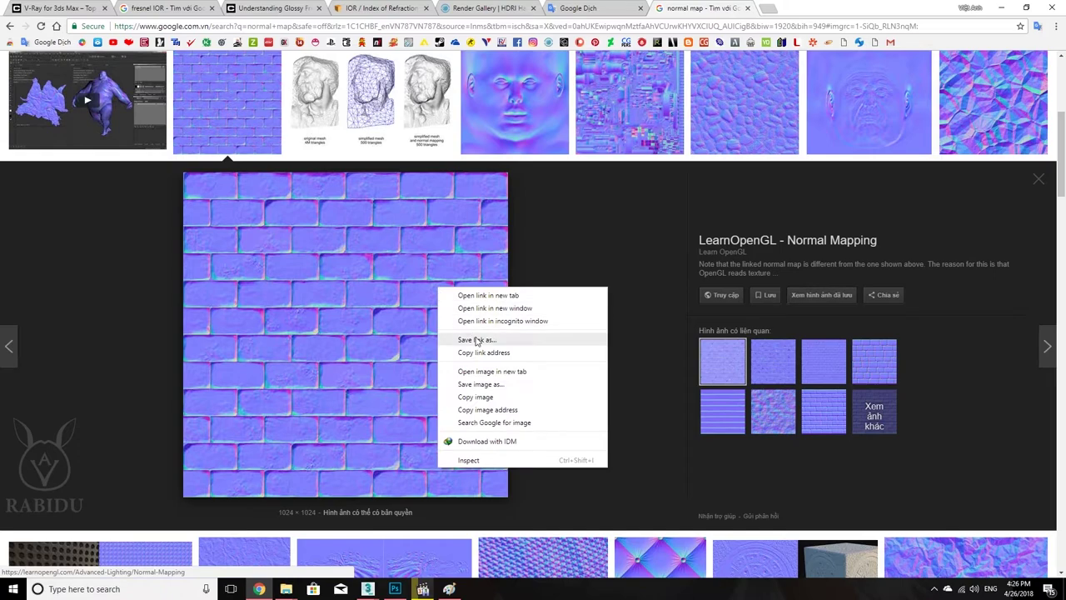
left_click(499, 385)
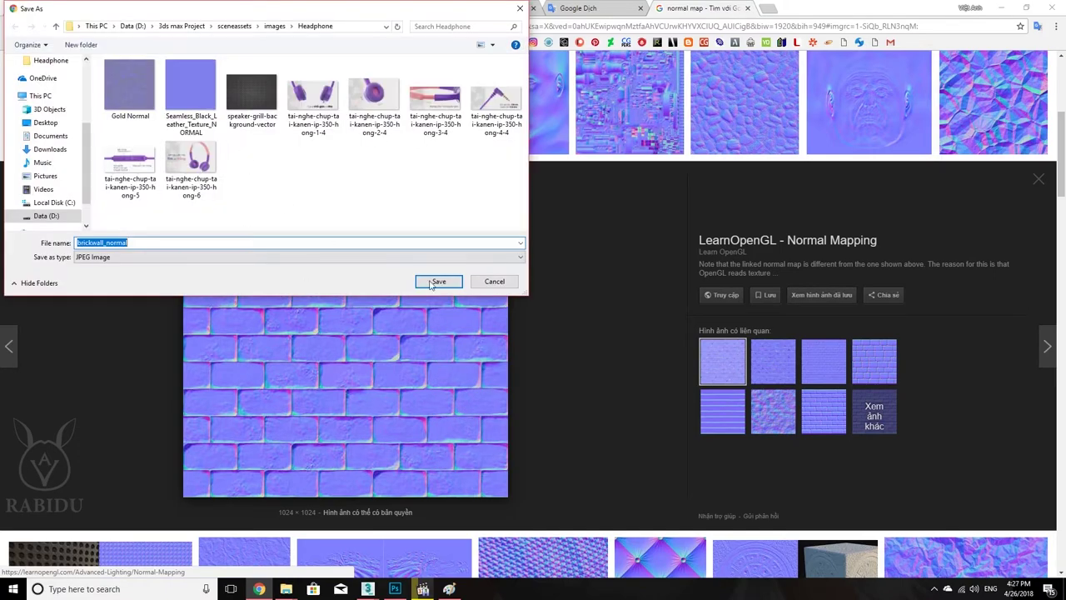
left_click(431, 283)
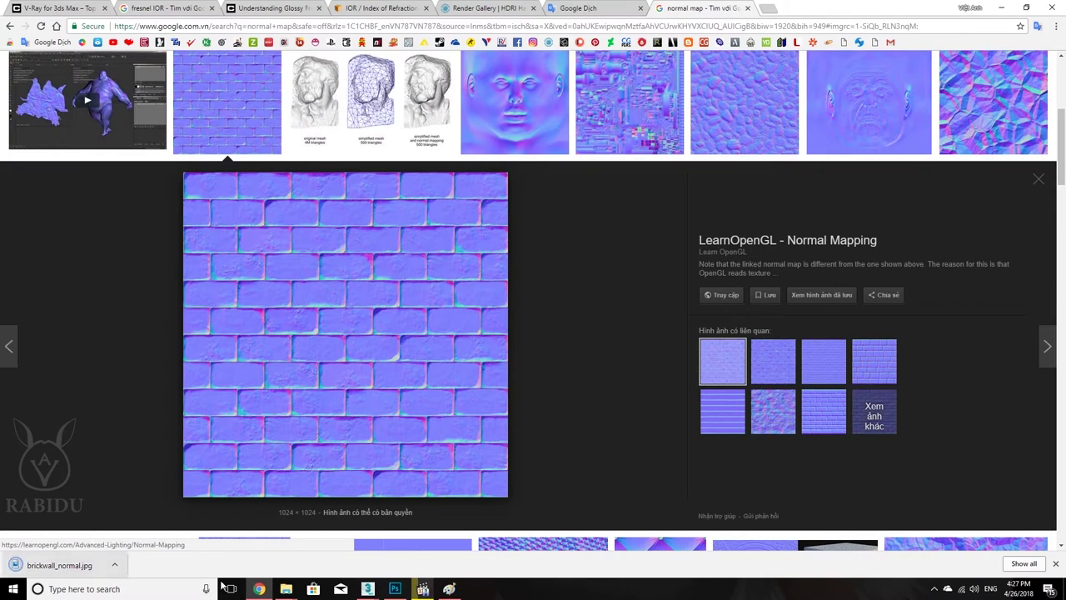
Step: Back in 3ds Max, clone Map #8 into a new Map #10 below it
mouse_move(366, 590)
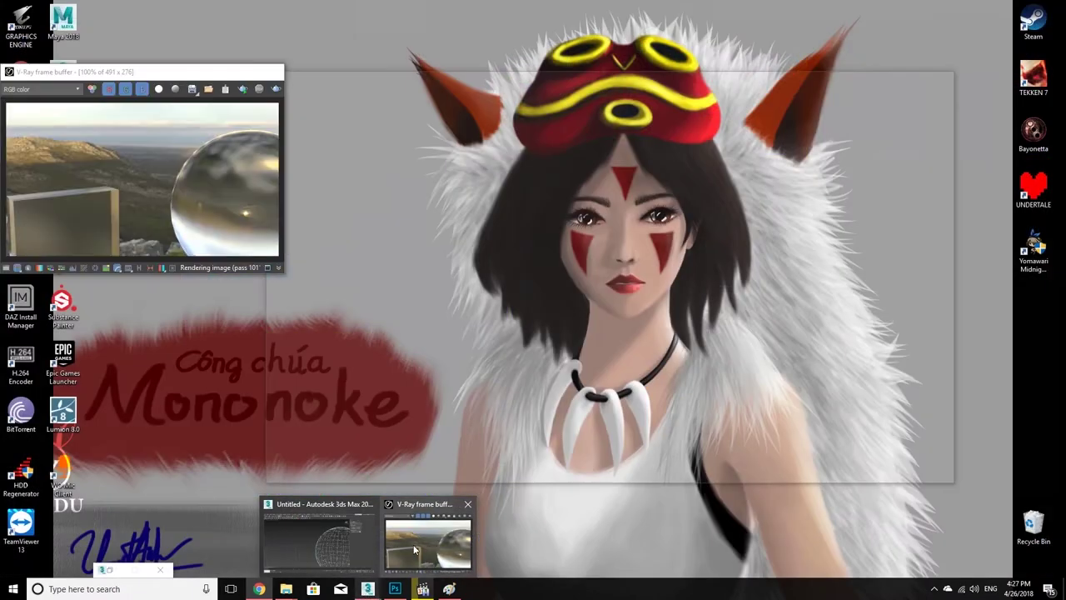
left_click(427, 541)
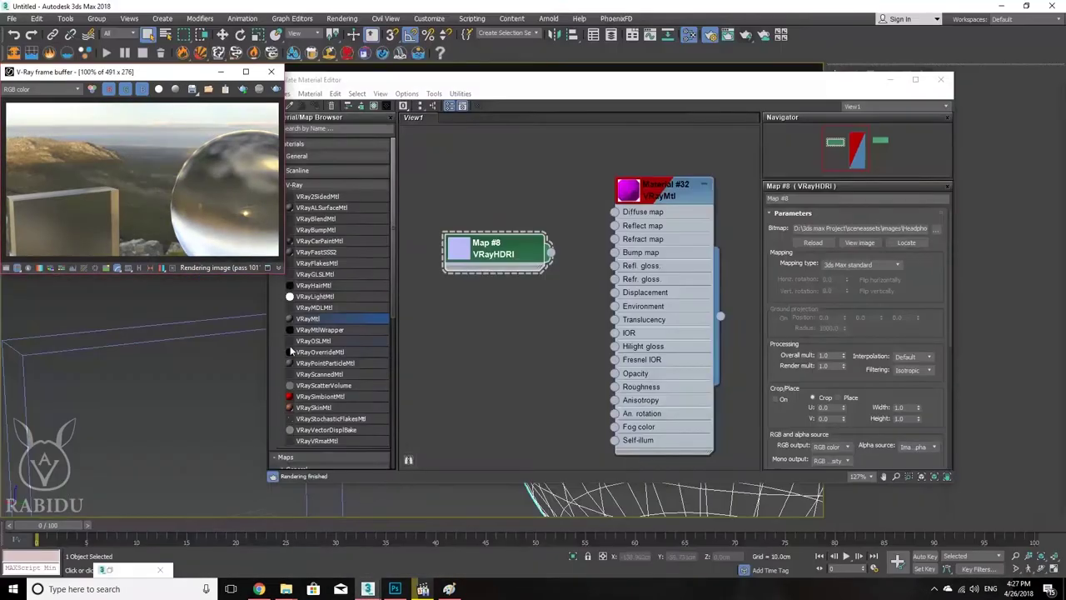
right_click(497, 314)
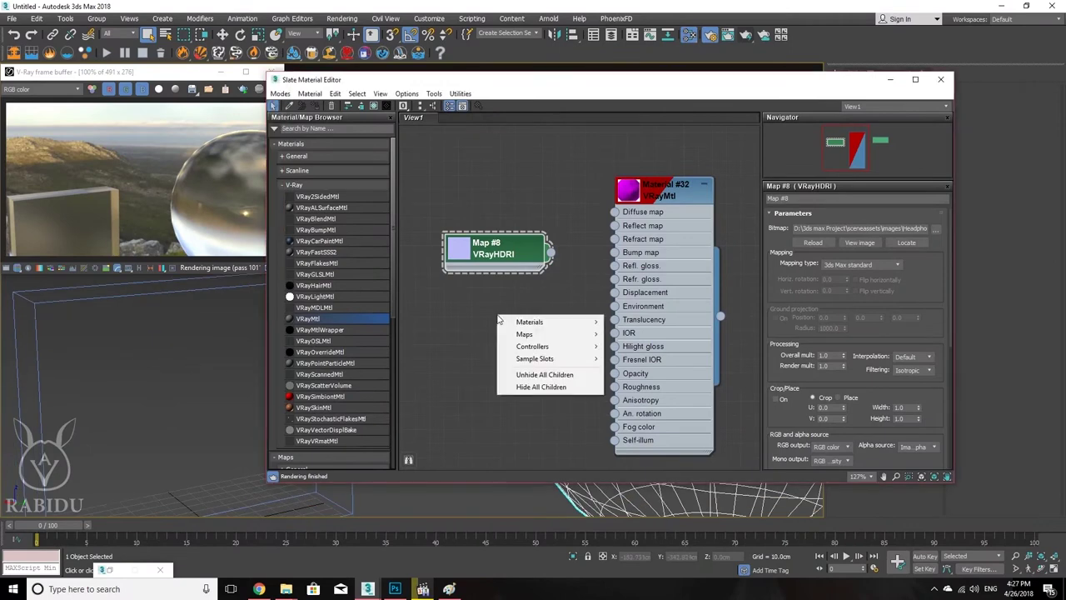
left_click(489, 300)
mouse_move(494, 256)
left_mouse_down("shift")
mouse_move(499, 325)
mouse_move(503, 314)
left_mouse_up("shift")
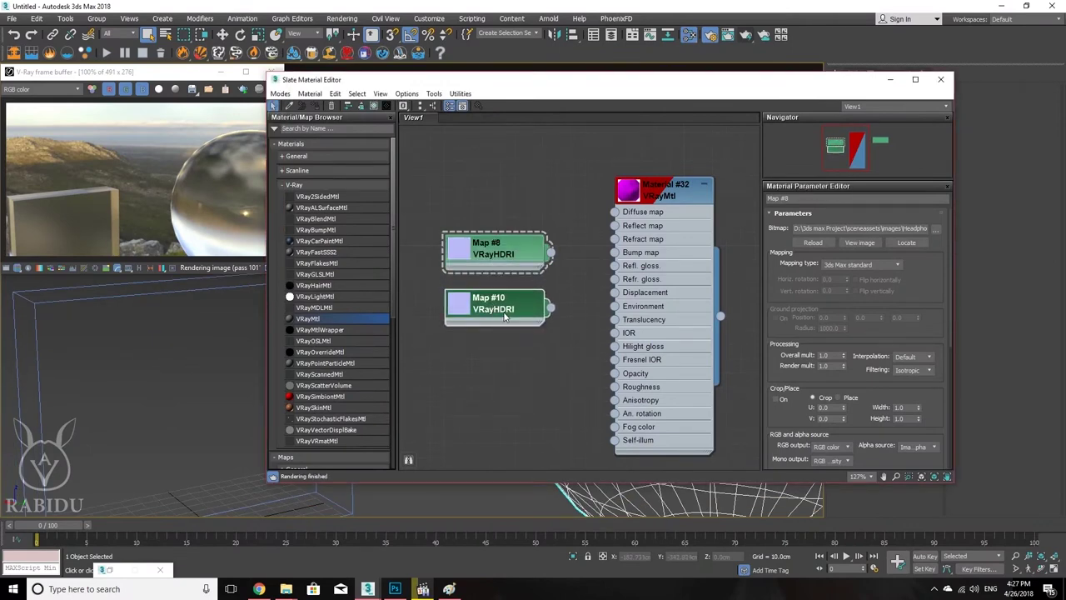
left_click(505, 315)
Step: Set Material #32's Refract colour to black and its Reflect colour to grey 87
left_click(642, 286)
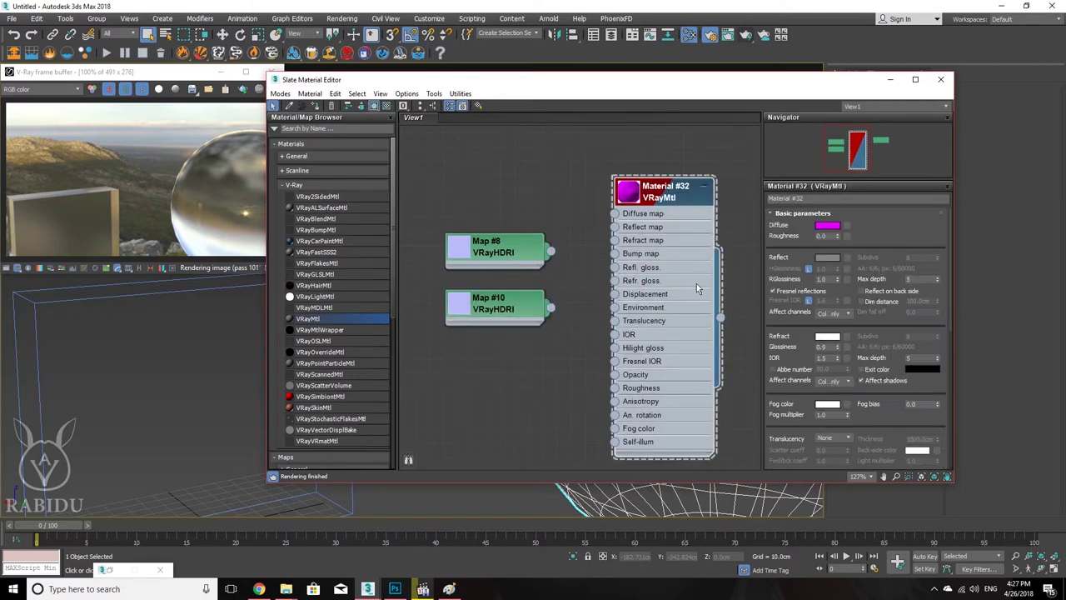
left_click(827, 336)
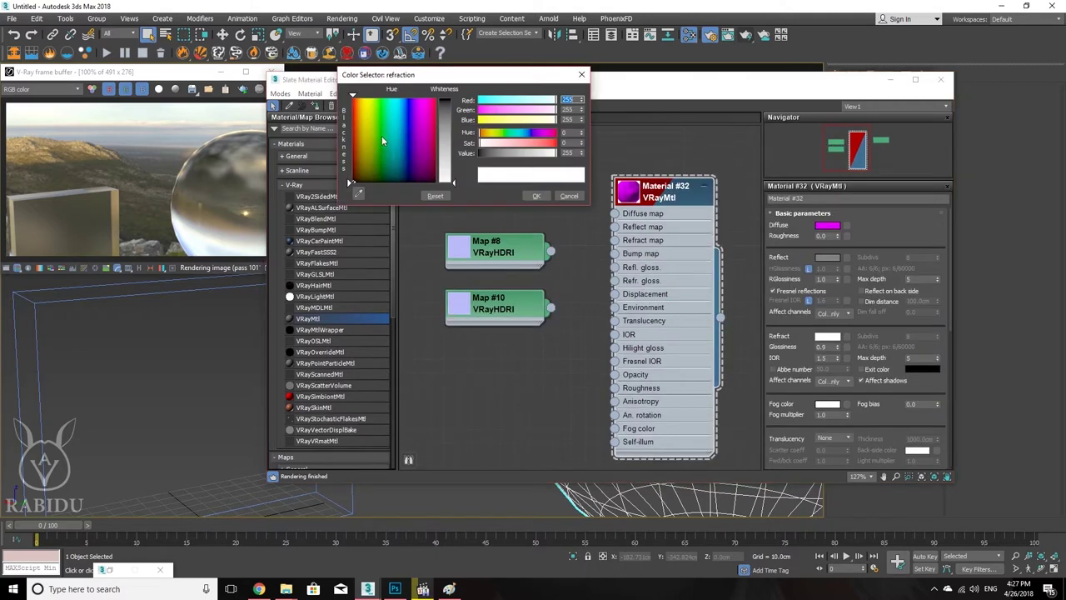
left_click_drag(450, 127, 444, 180)
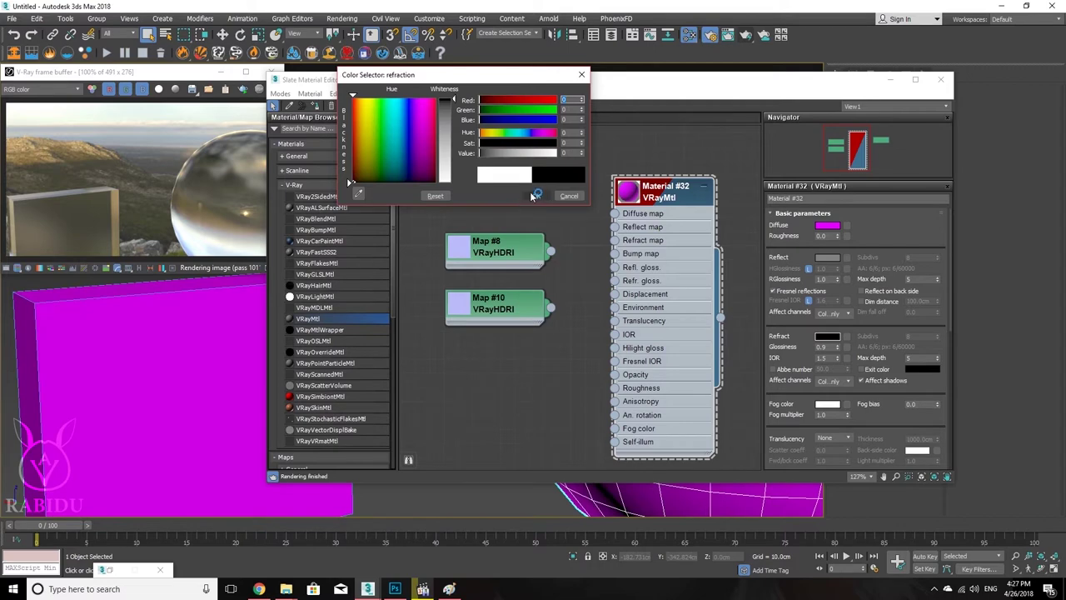
left_click(537, 196)
left_click(831, 258)
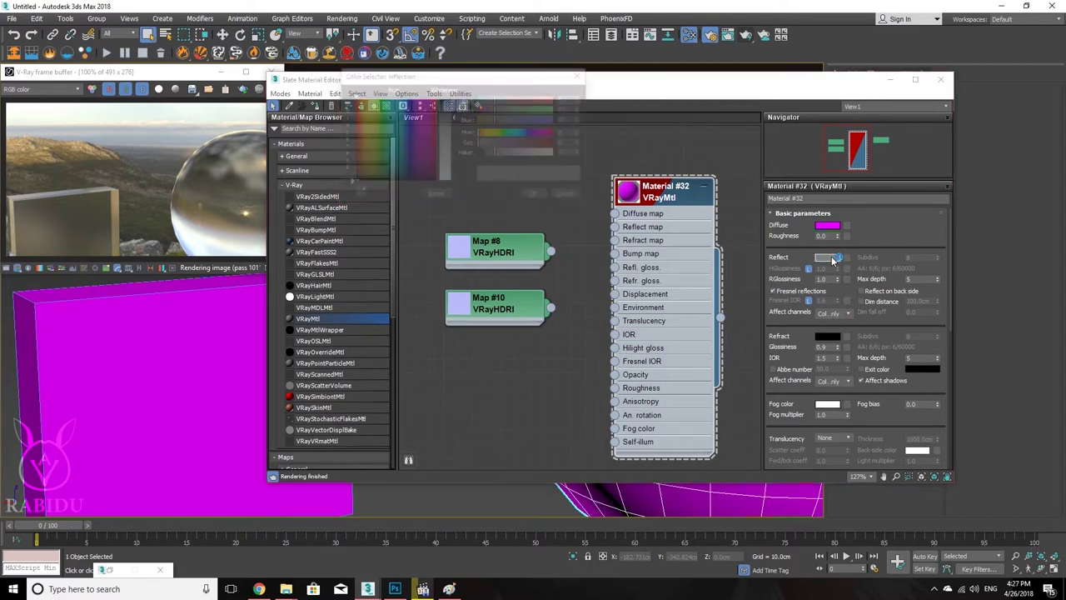
left_click_drag(446, 123, 454, 126)
left_click(538, 197)
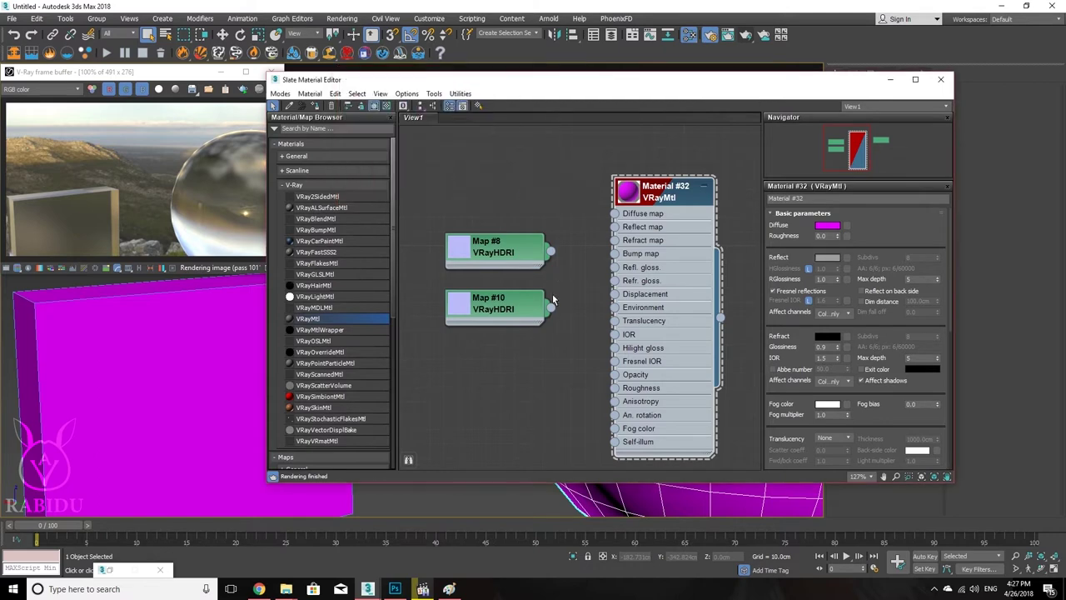
Step: Load brickwall_normal as Map #10's bitmap image
double_click(518, 313)
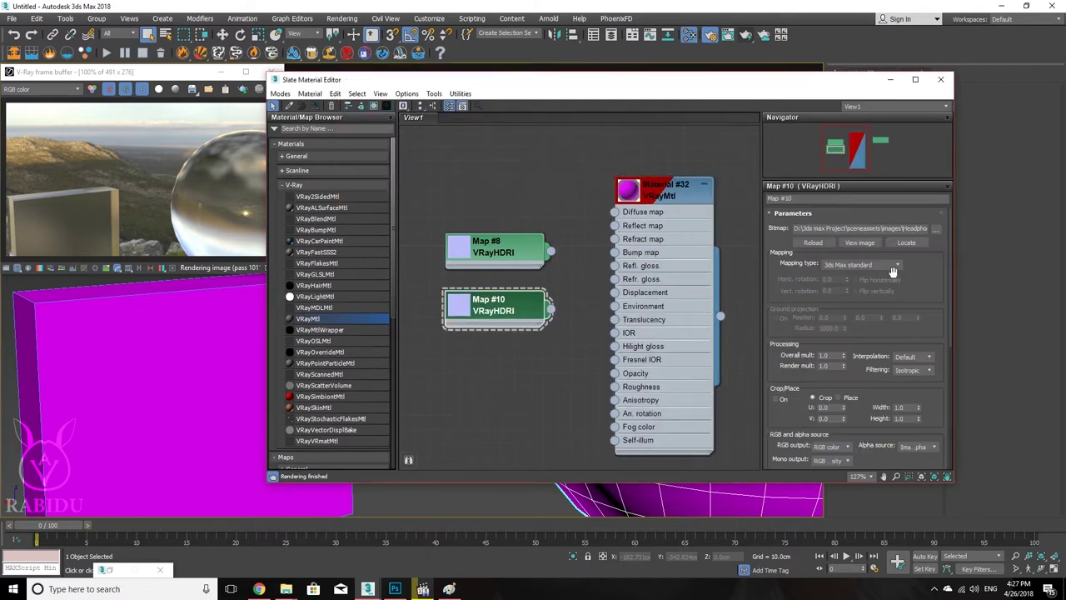
left_click(915, 231)
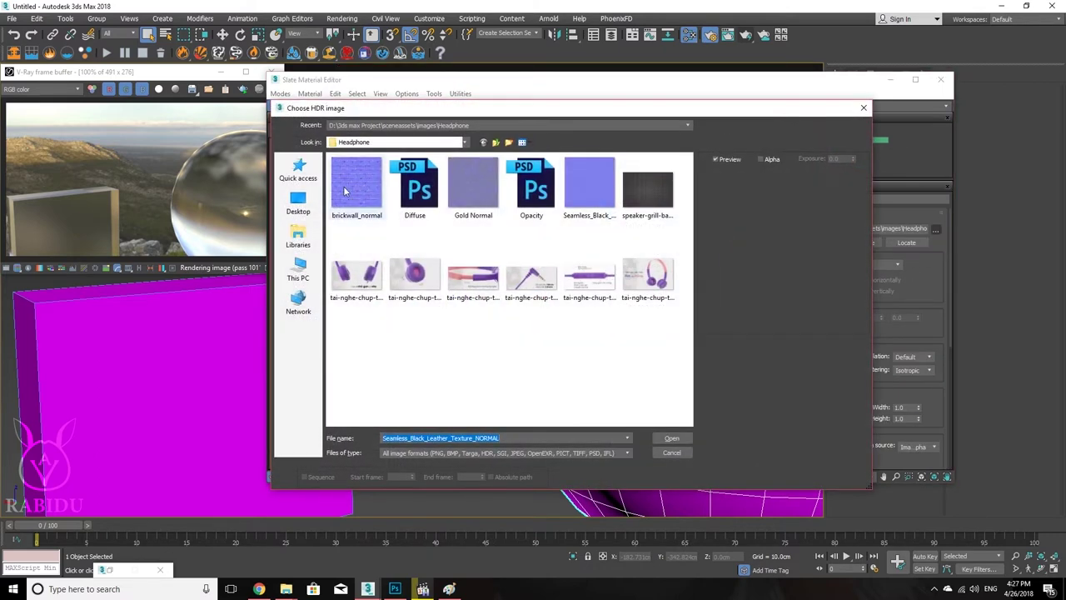
double_click(357, 185)
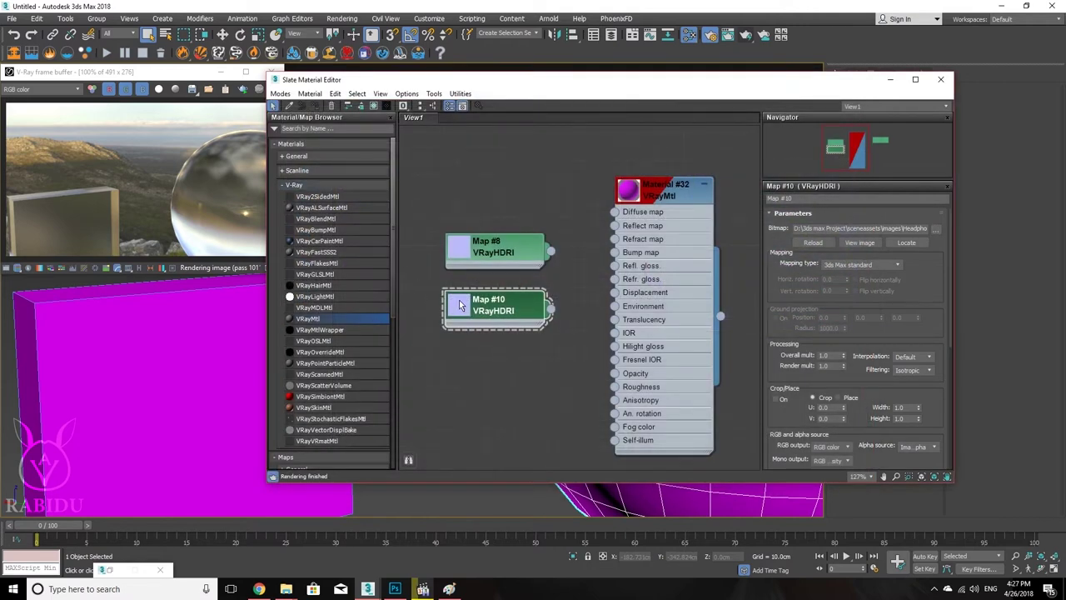
double_click(461, 306)
double_click(495, 345)
Step: Wire Map #10 into Material #32's Bump map and bring the V-Ray frame buffer forward
left_click_drag(551, 309, 614, 254)
middle_click_drag(164, 358, 147, 354, "alt")
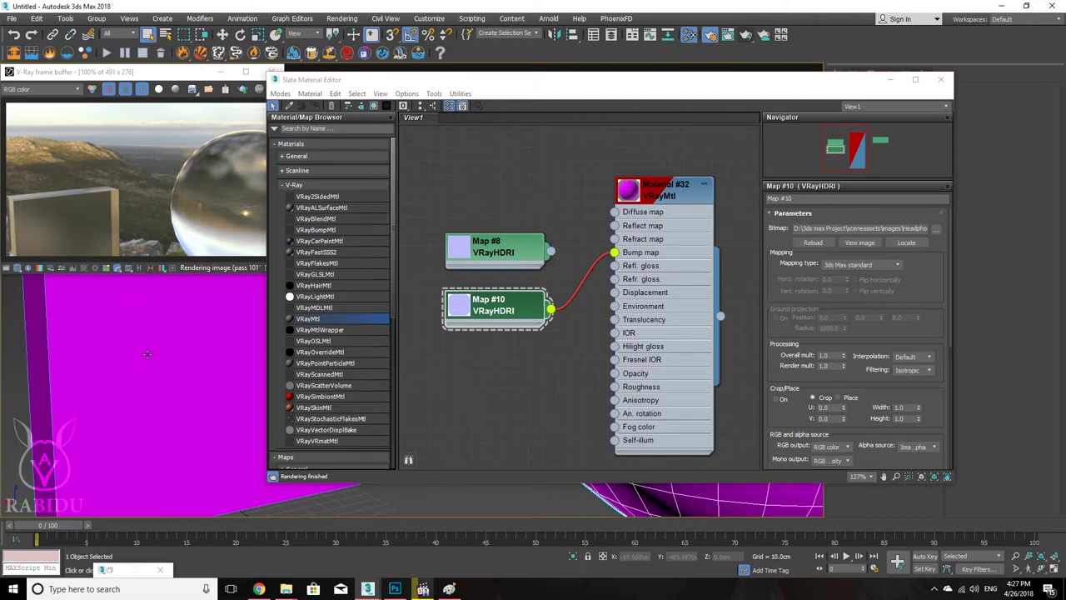
left_click(250, 92)
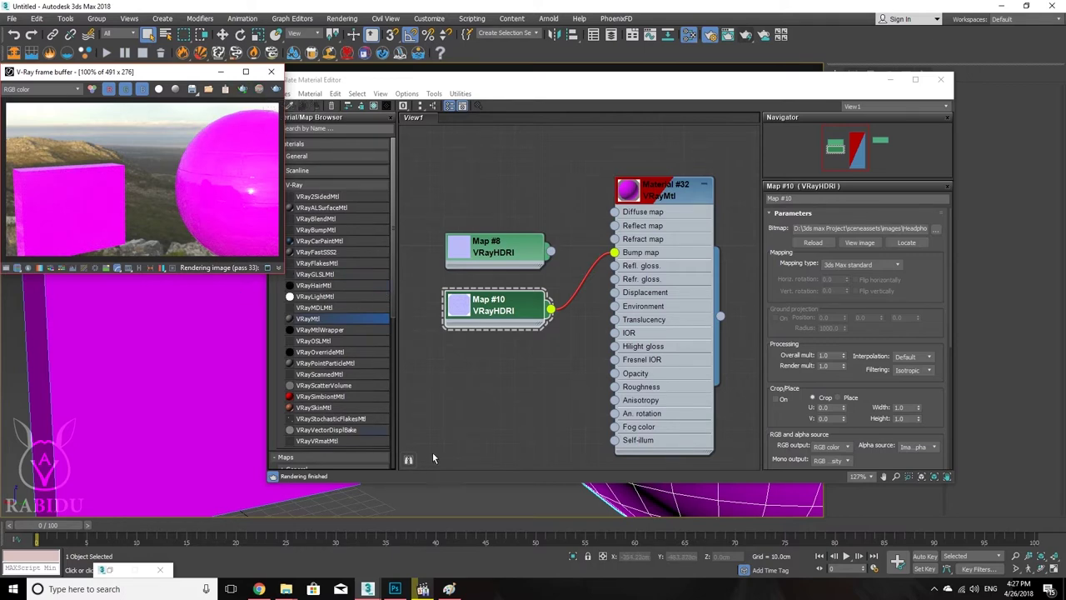
Step: Move the material editor aside, orbit onto the sphere, and re-render the close-up
left_click_drag(851, 75, 896, 54)
middle_click_drag(275, 358, 109, 410, "alt")
left_click(243, 89)
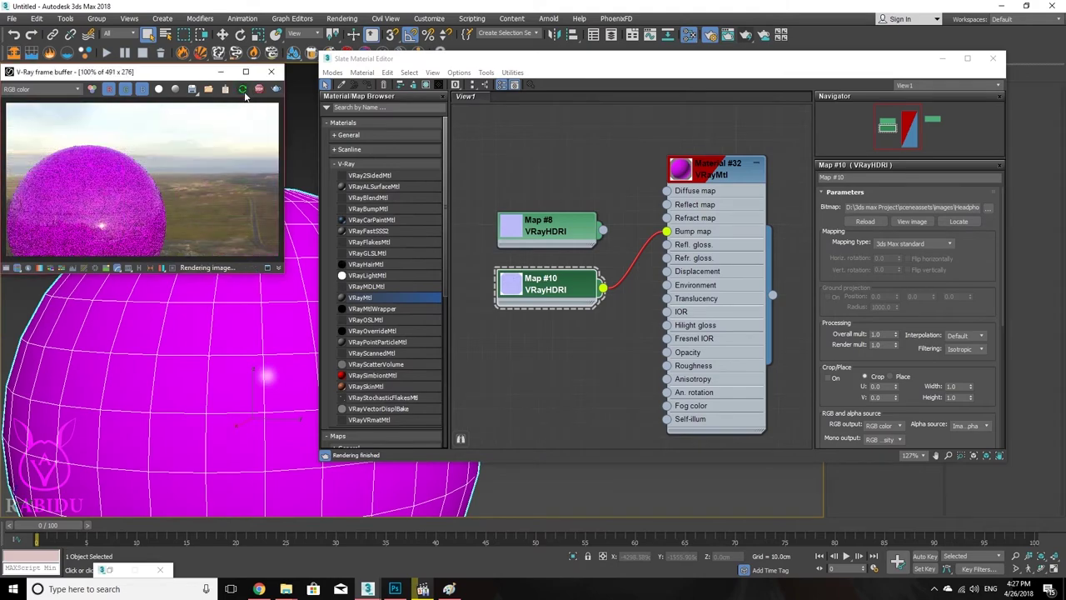
scroll(175, 369, "up", 5)
middle_click_drag(175, 369, 212, 331, "alt")
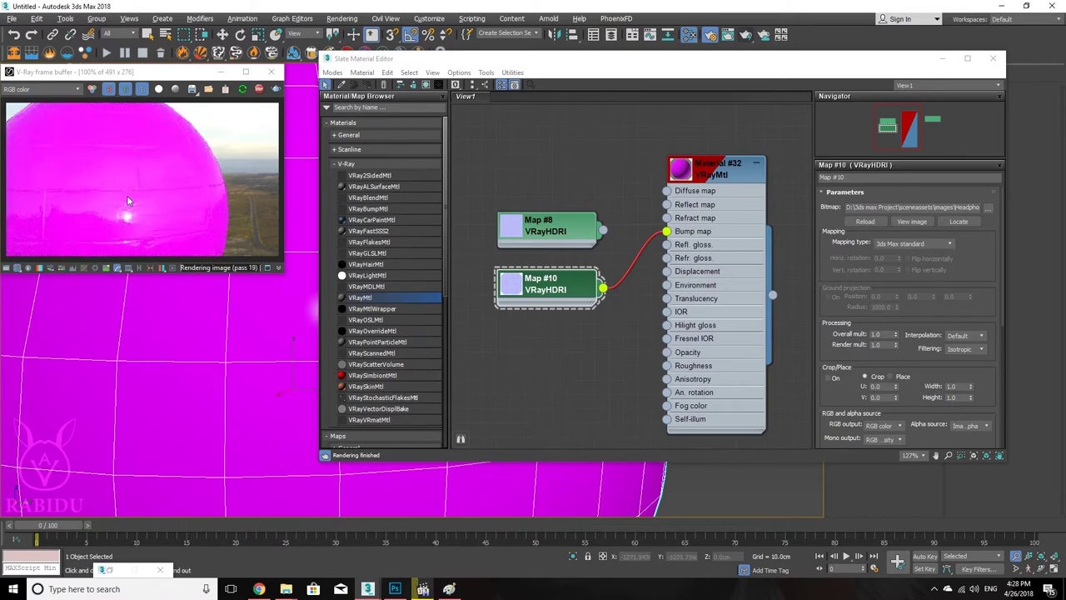
left_click(724, 244)
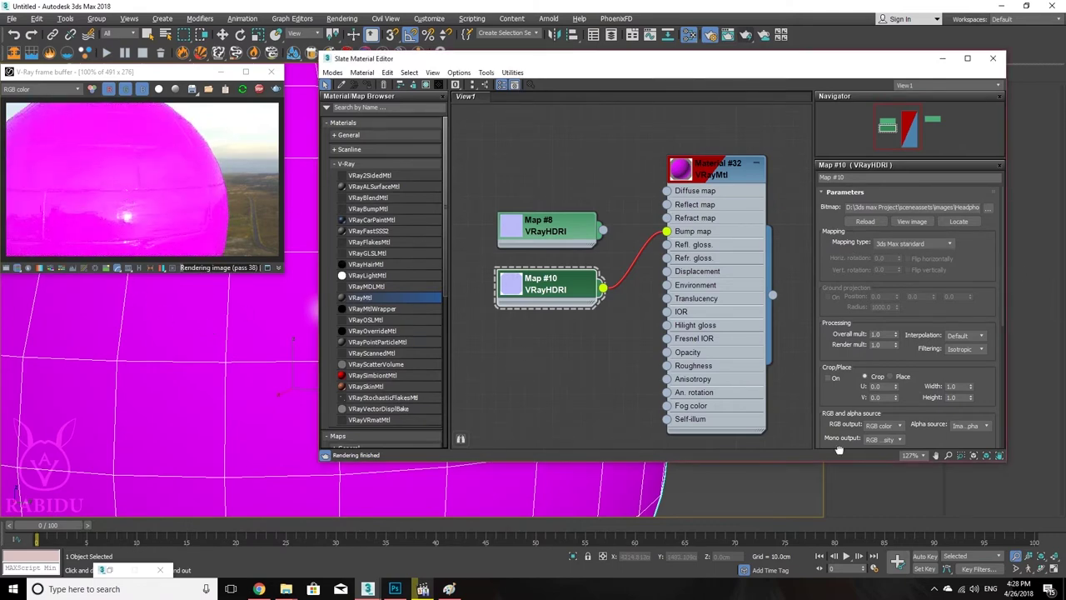
left_click(722, 247)
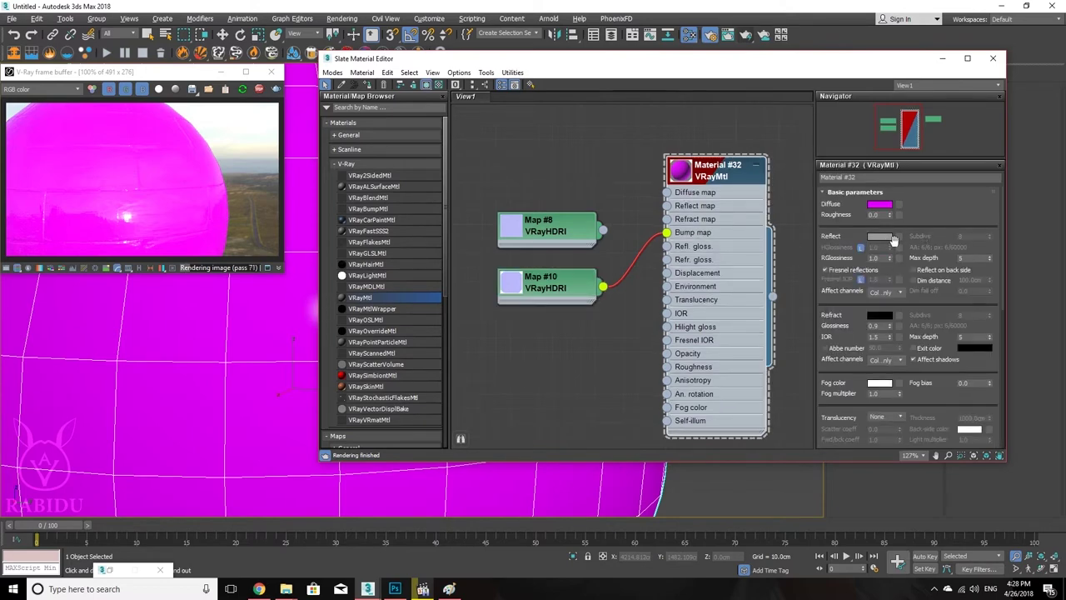
Step: Check Material #32's Reflect colour stays at grey 87, then switch to Chrome
left_click(881, 237)
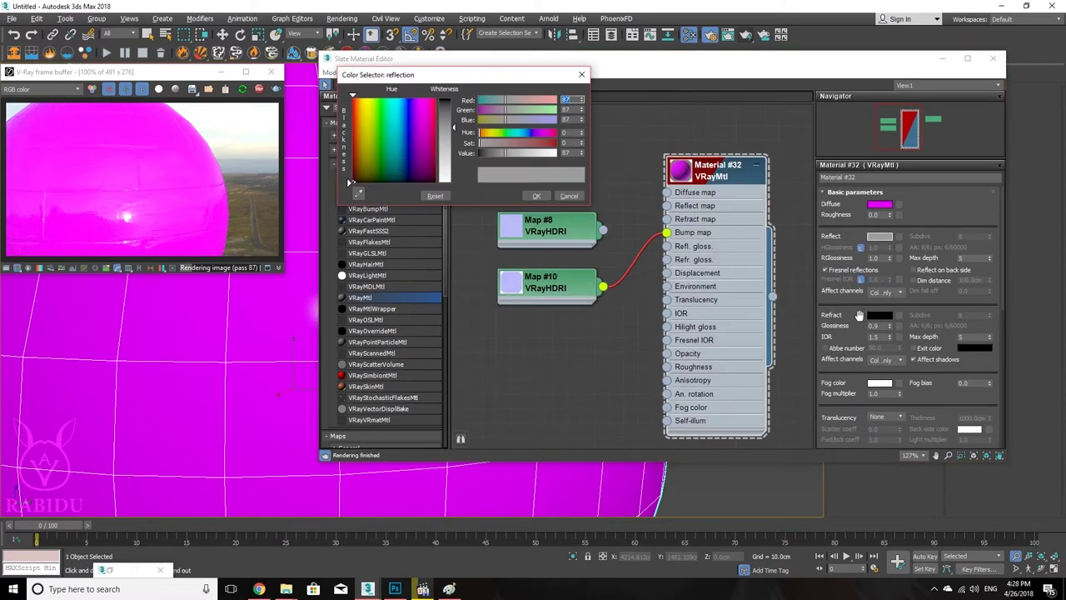
left_click(536, 196)
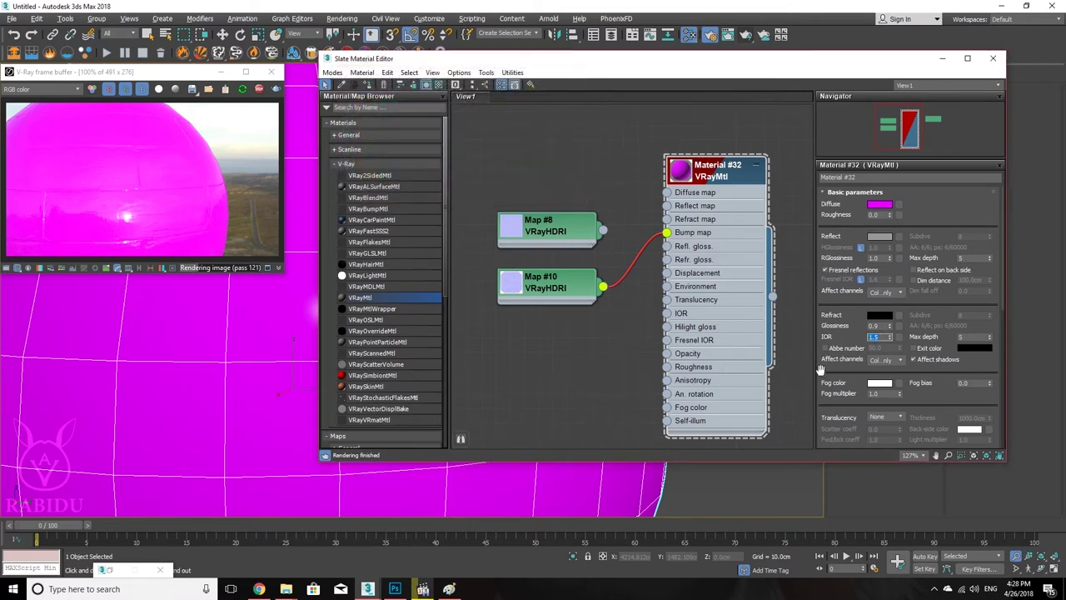
left_click(260, 589)
Step: Browse the IOR table, jumping to the S section and back to the top
left_click(414, 6)
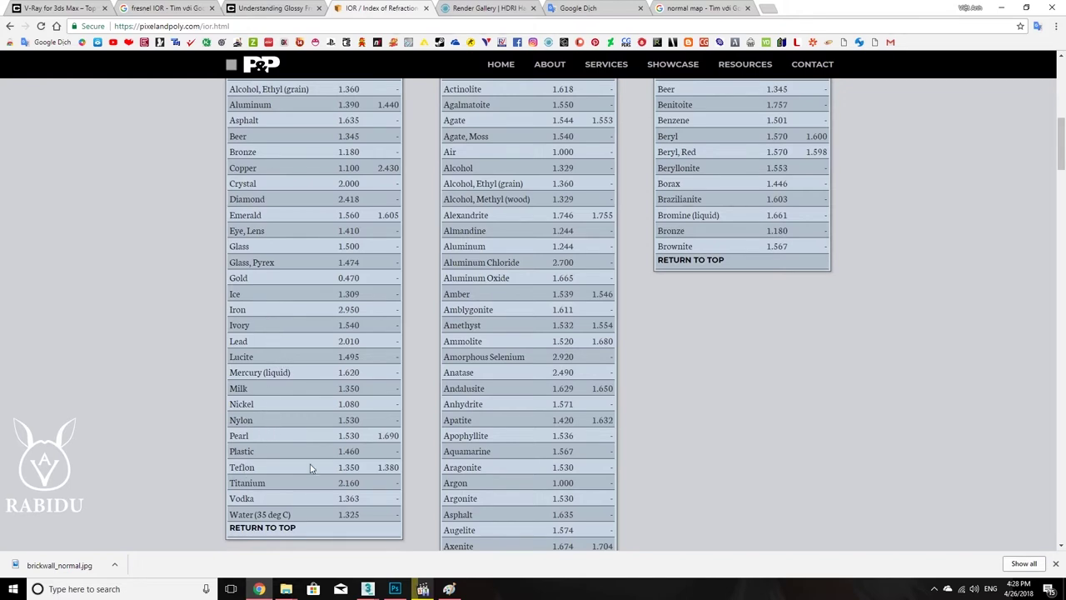
scroll(313, 463, "up", 1)
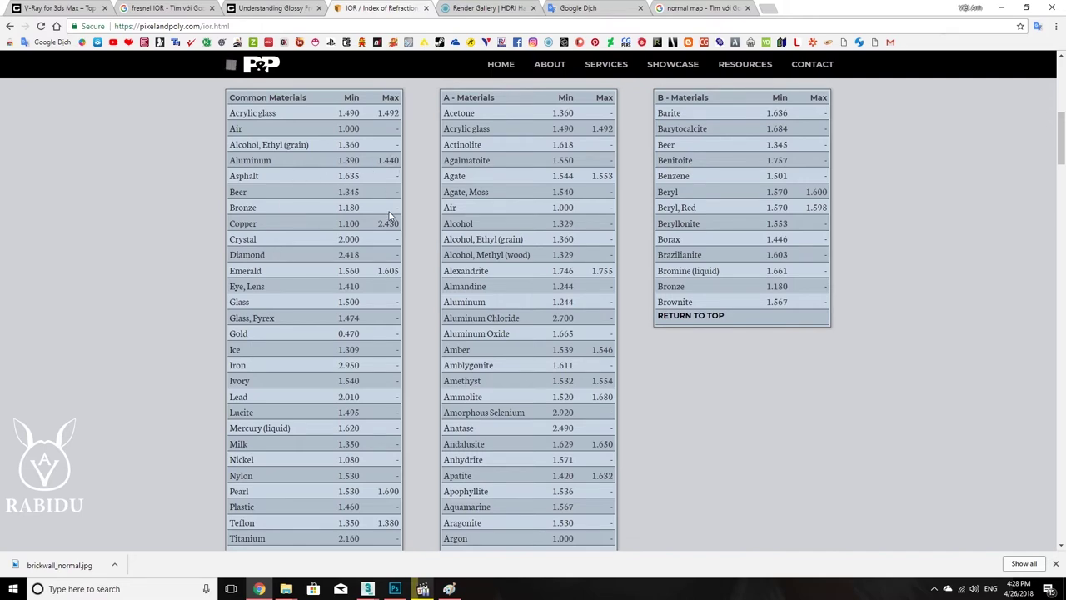
scroll(389, 216, "up", 5)
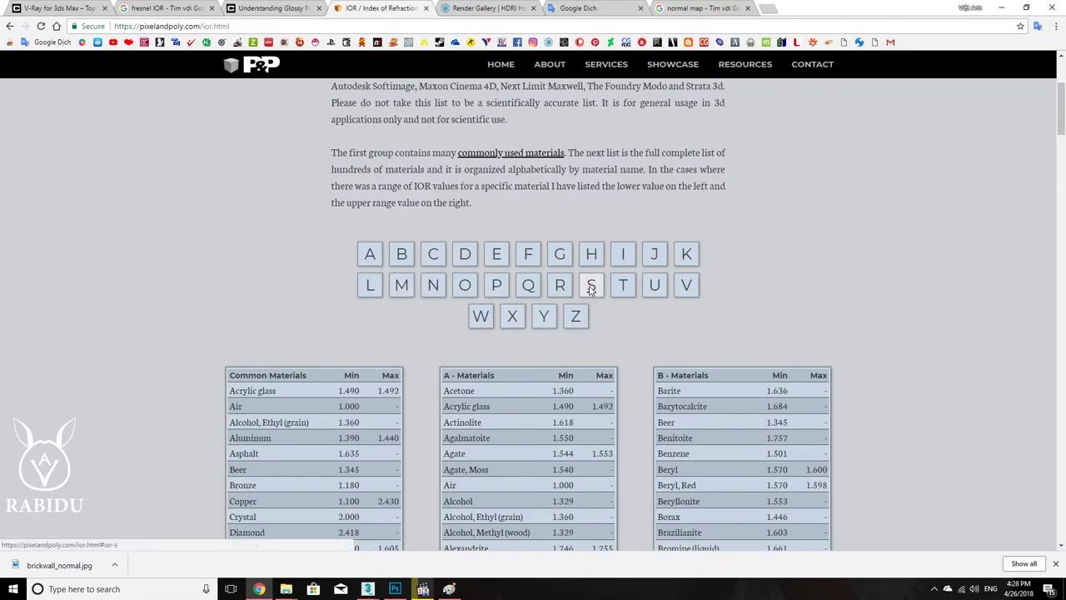
left_click(590, 284)
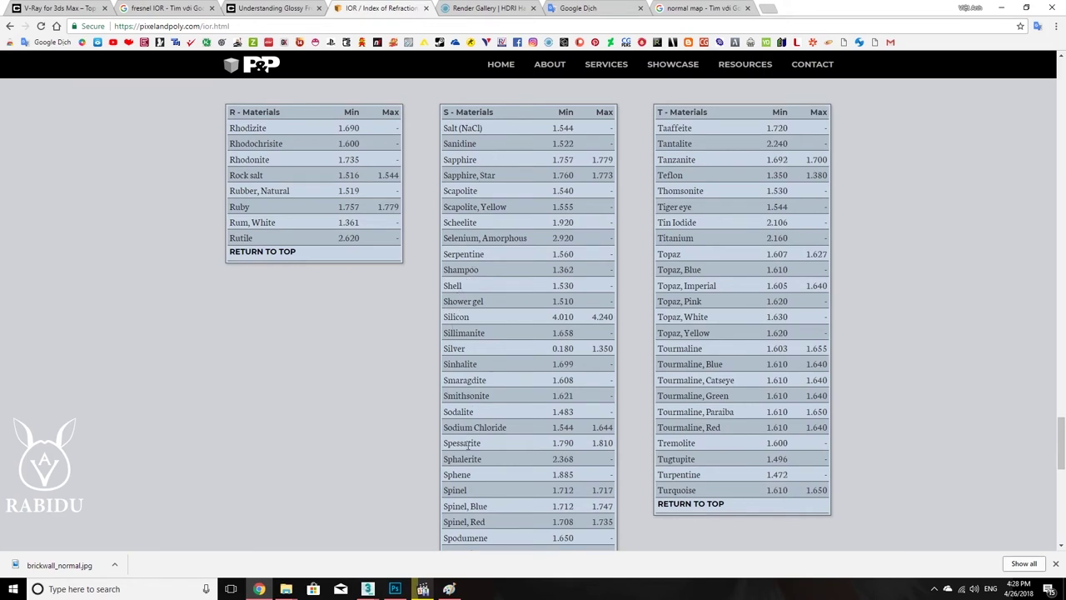
scroll(468, 445, "down", 2)
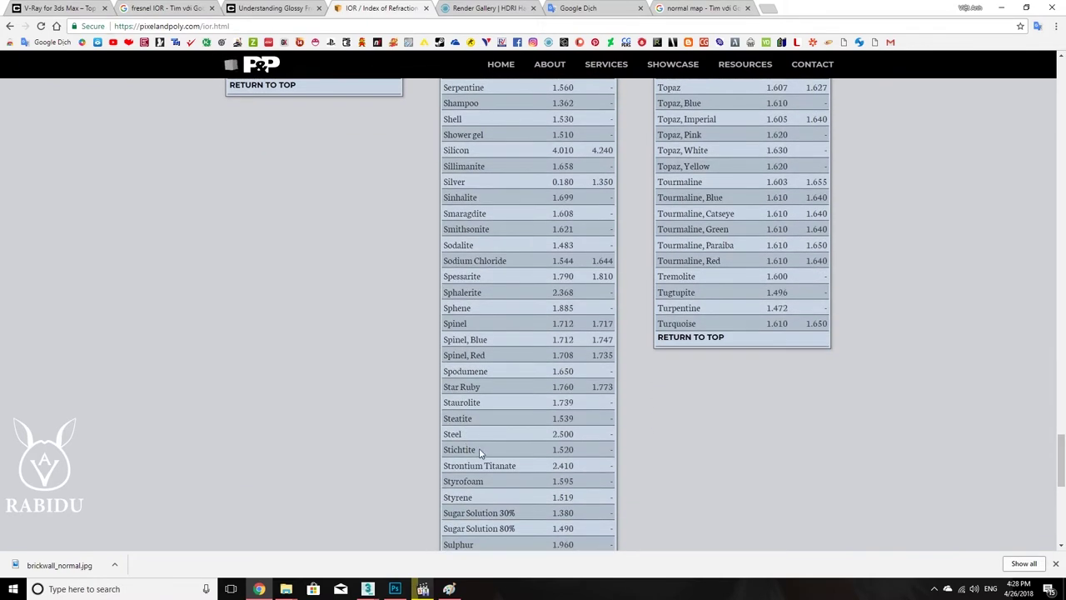
scroll(480, 455, "down", 1)
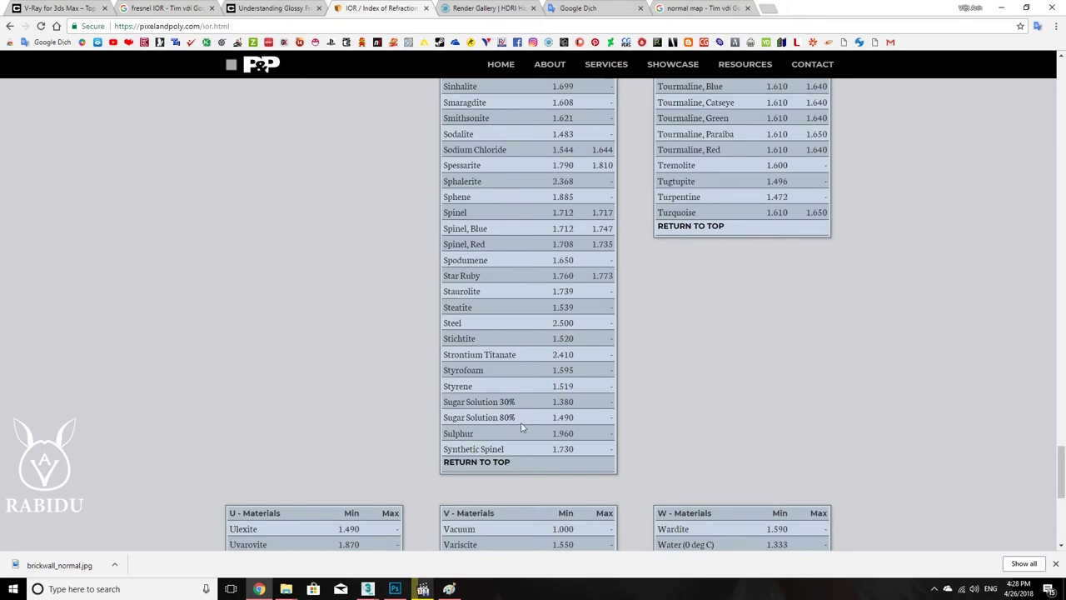
scroll(465, 371, "up", 1)
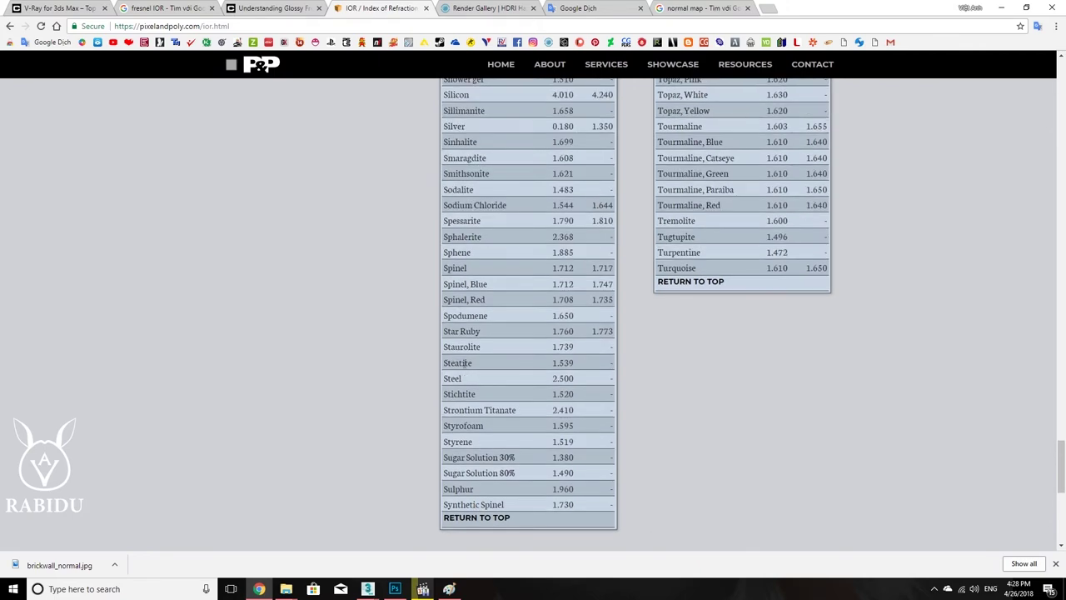
scroll(475, 369, "up", 1)
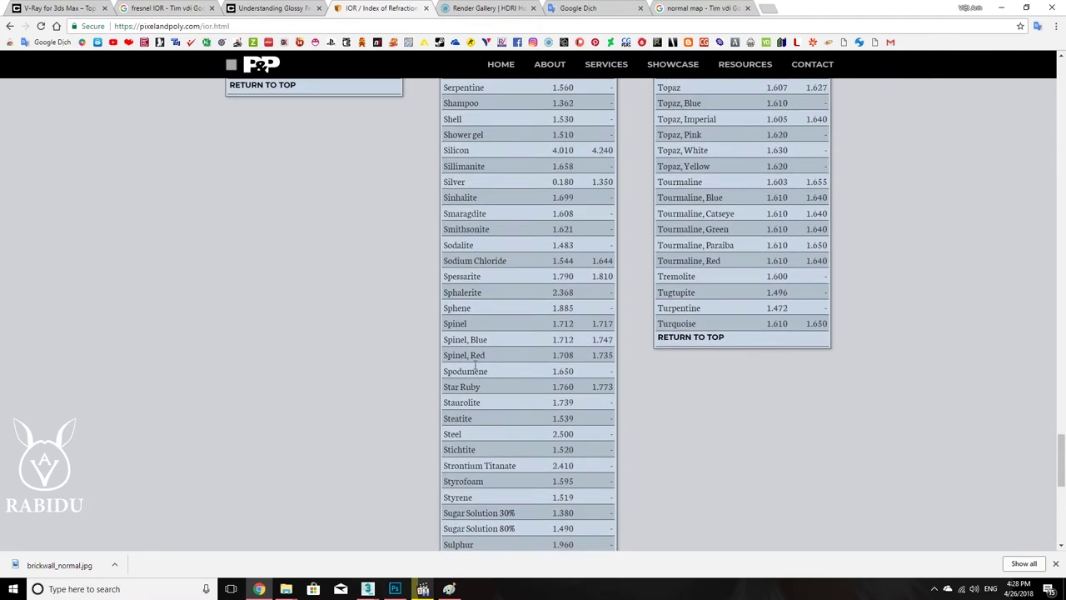
scroll(475, 368, "up", 1)
scroll(476, 369, "up", 5)
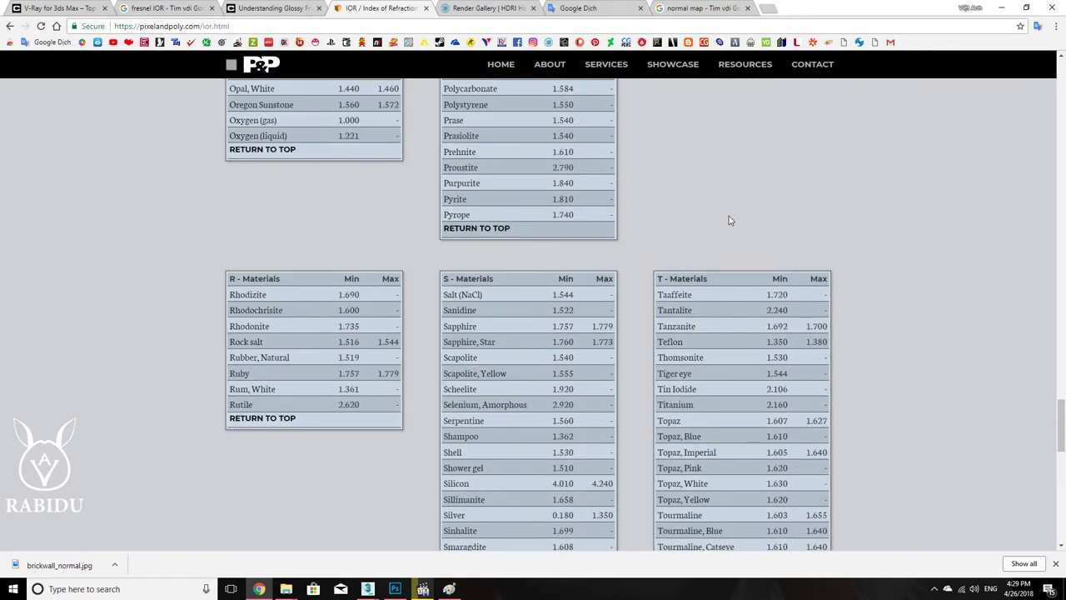
left_click(476, 227)
Step: Find Asphalt's IOR of 1.635 in the A/B tables and minimize Chrome
left_click(405, 480)
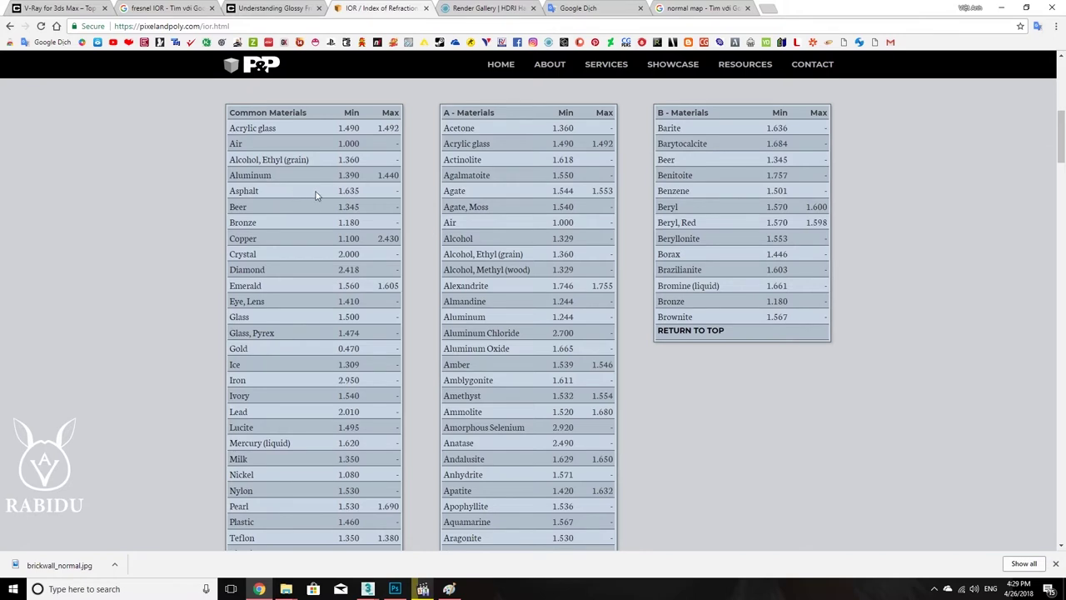
double_click(348, 191)
left_click(1001, 8)
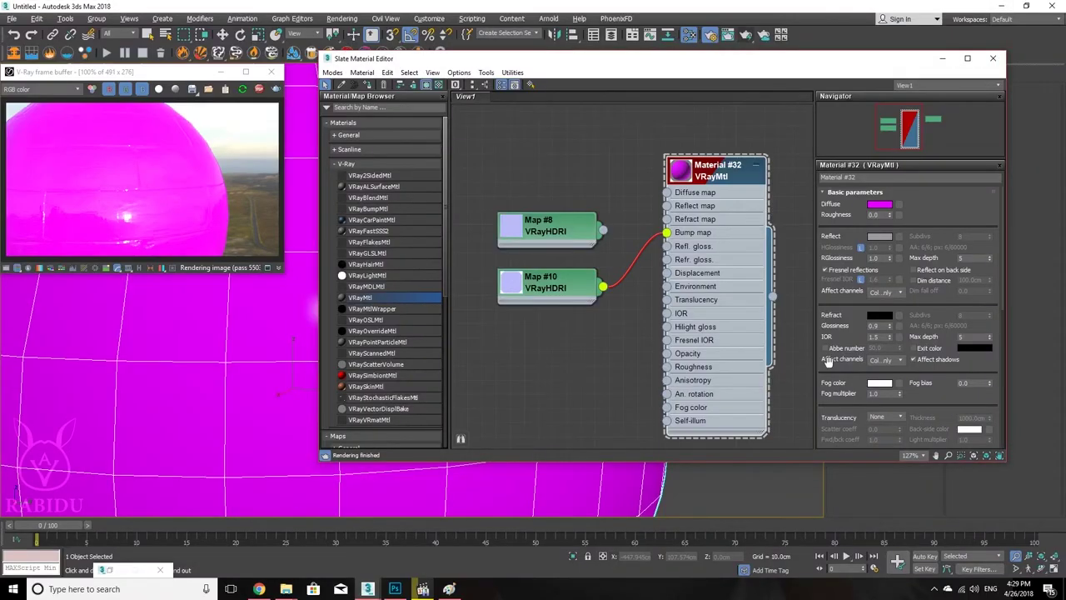
Step: Set Material #32's refraction IOR to 1.65 and Reflect grey to 18, then refresh the render
double_click(878, 337)
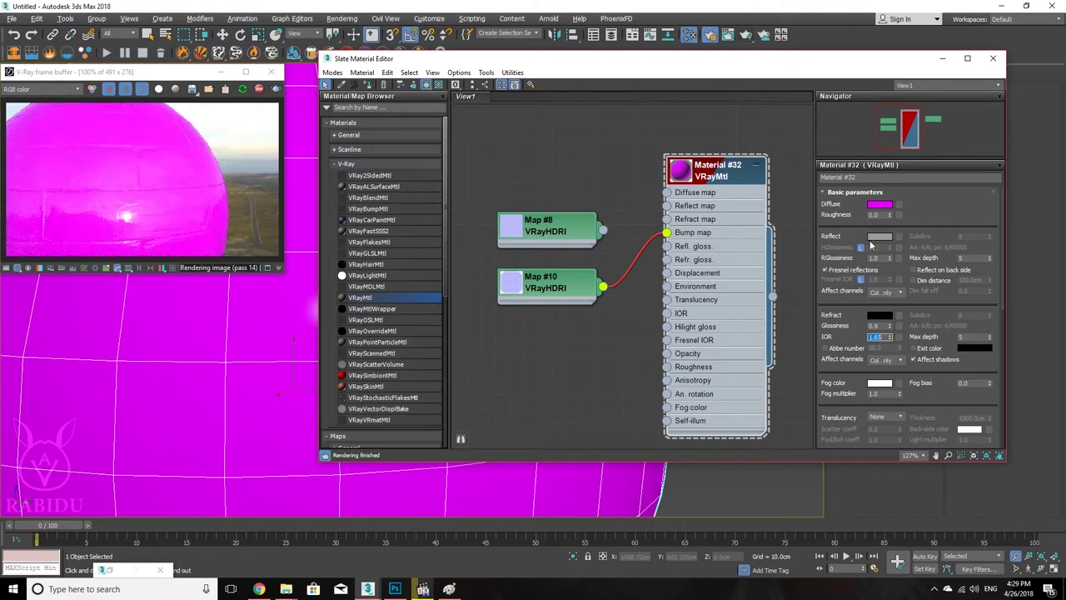
left_click(880, 236)
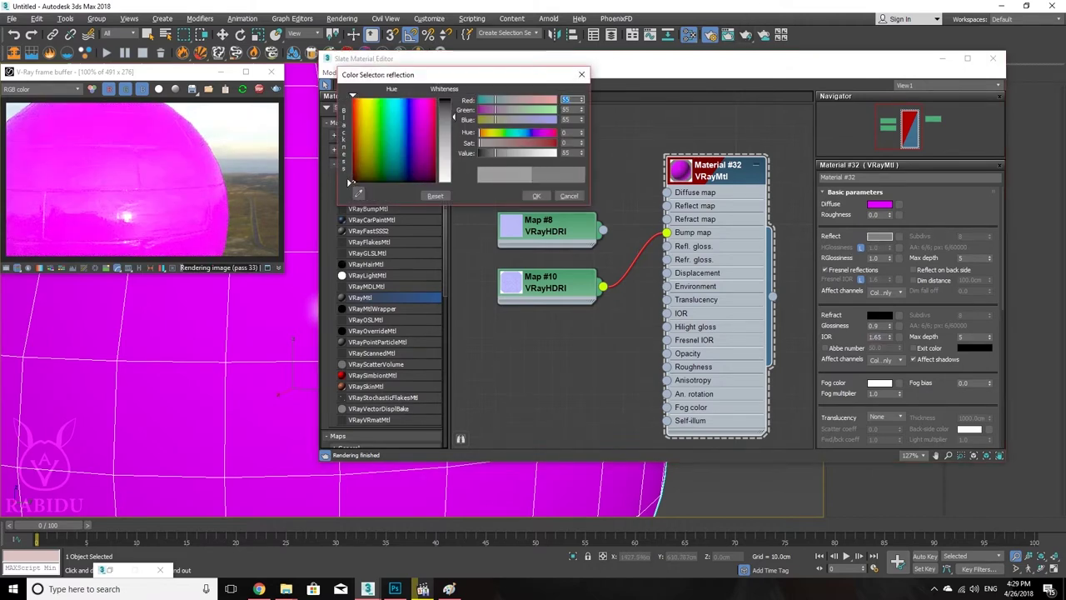
type("32")
key("Return")
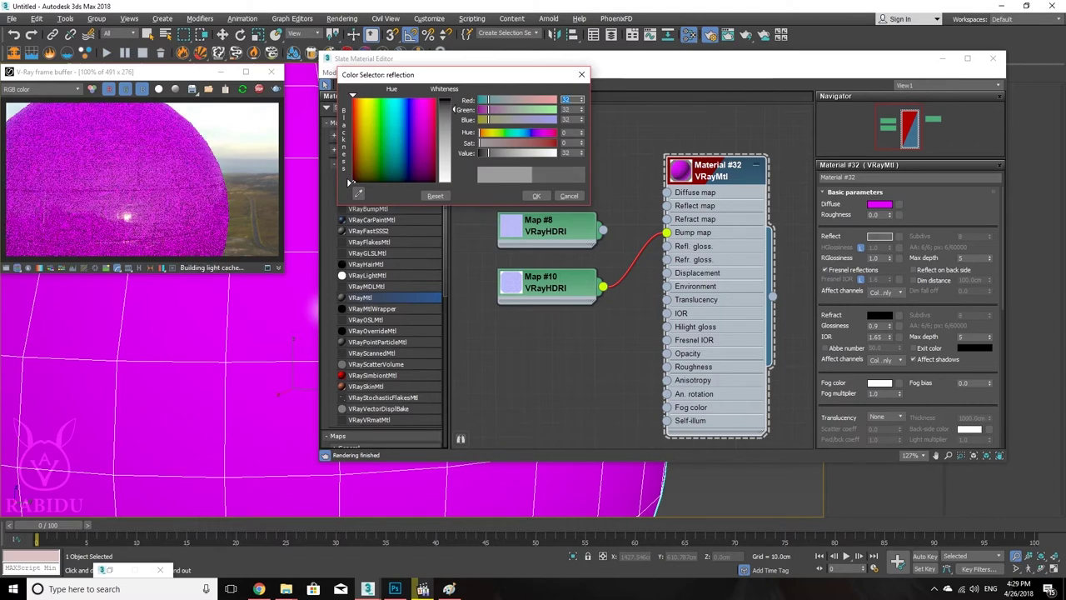
type("18")
key("Return")
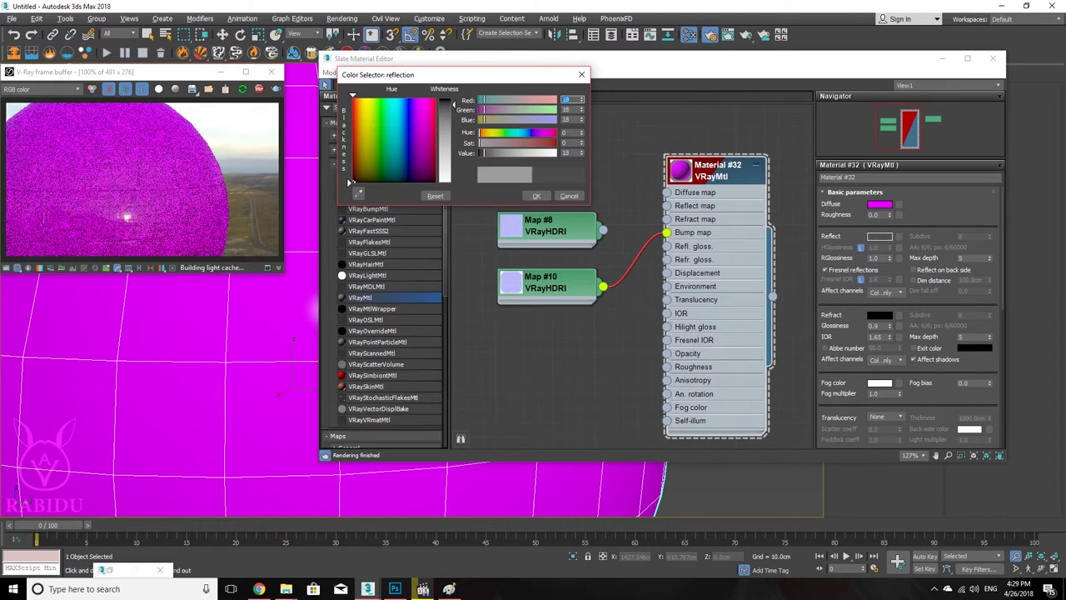
left_click(537, 196)
left_click(243, 89)
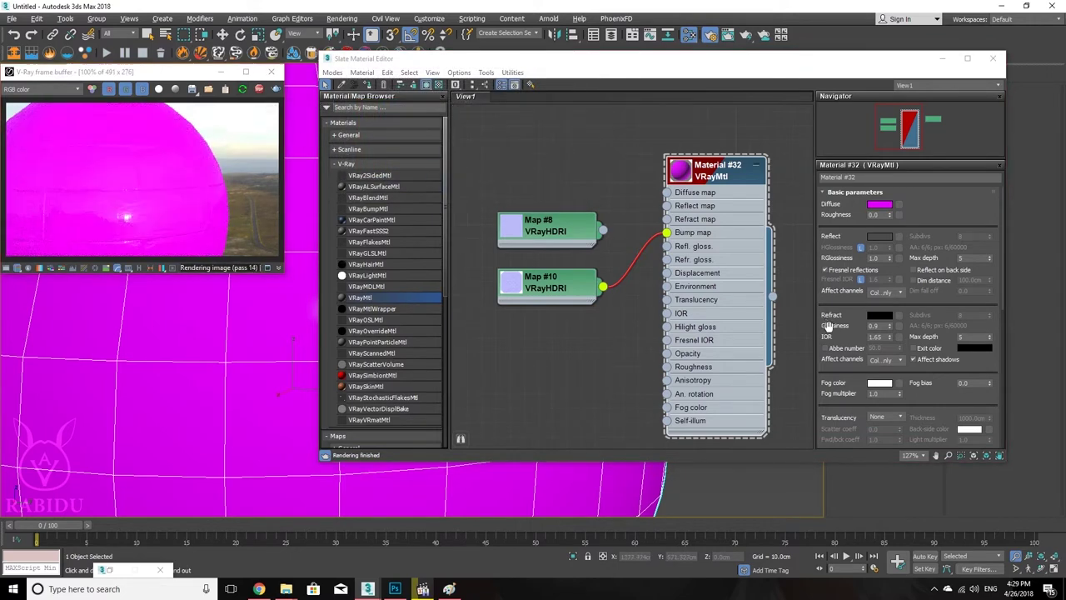
Step: Raise the Bump map amount from 30 to 100
scroll(829, 329, "down", 10)
scroll(836, 383, "down", 3)
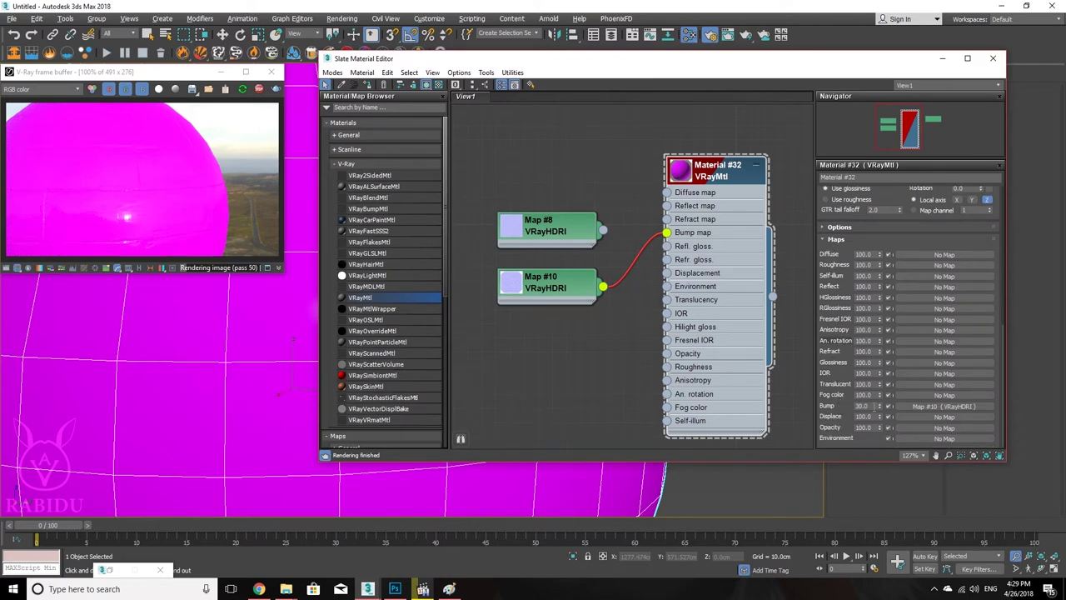
double_click(862, 406)
type("5")
type("00")
key("Return")
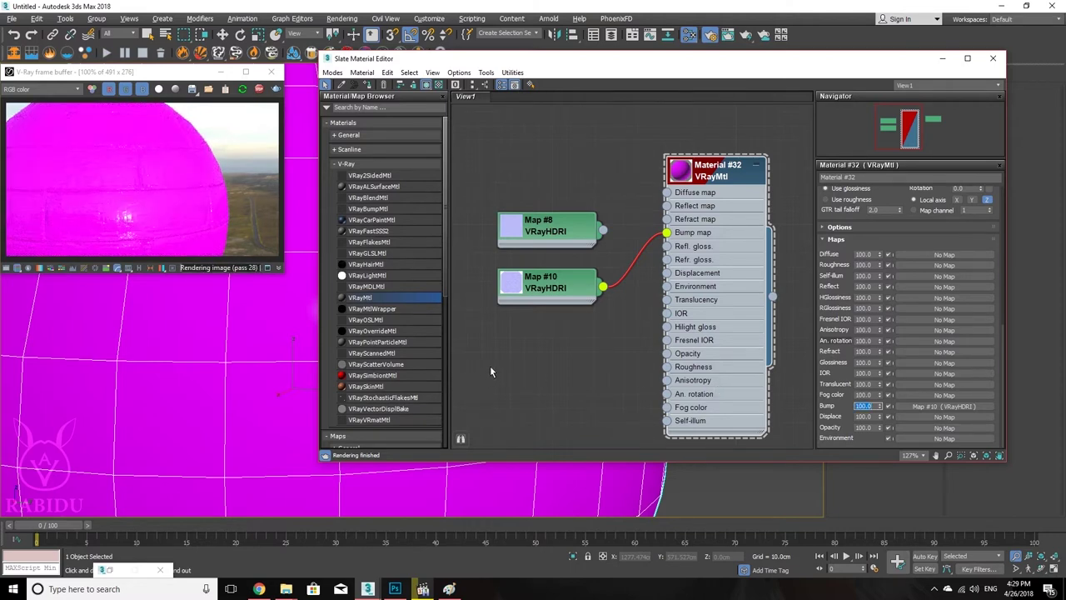
scroll(847, 248, "up", 5)
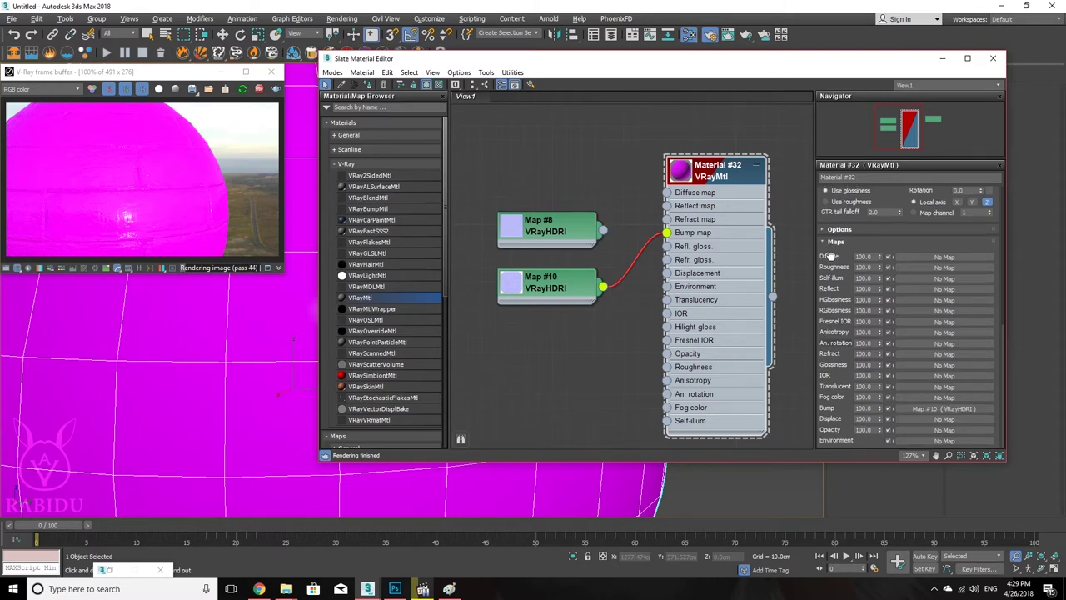
scroll(835, 241, "up", 2)
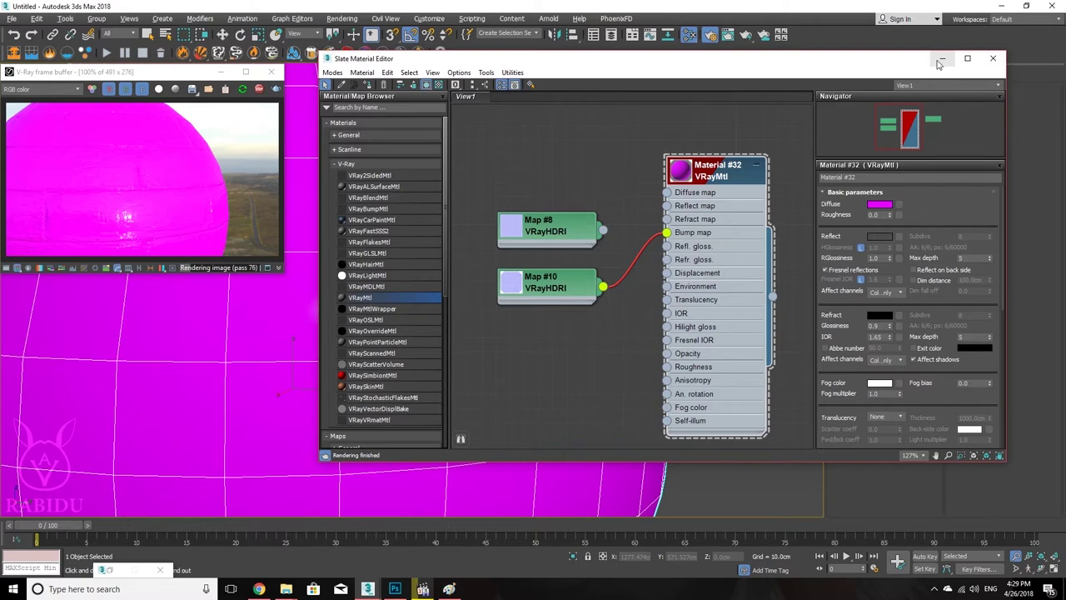
Step: Close the material editor, enlarge the V-Ray render window, and pan and zoom onto the sphere
left_click(993, 59)
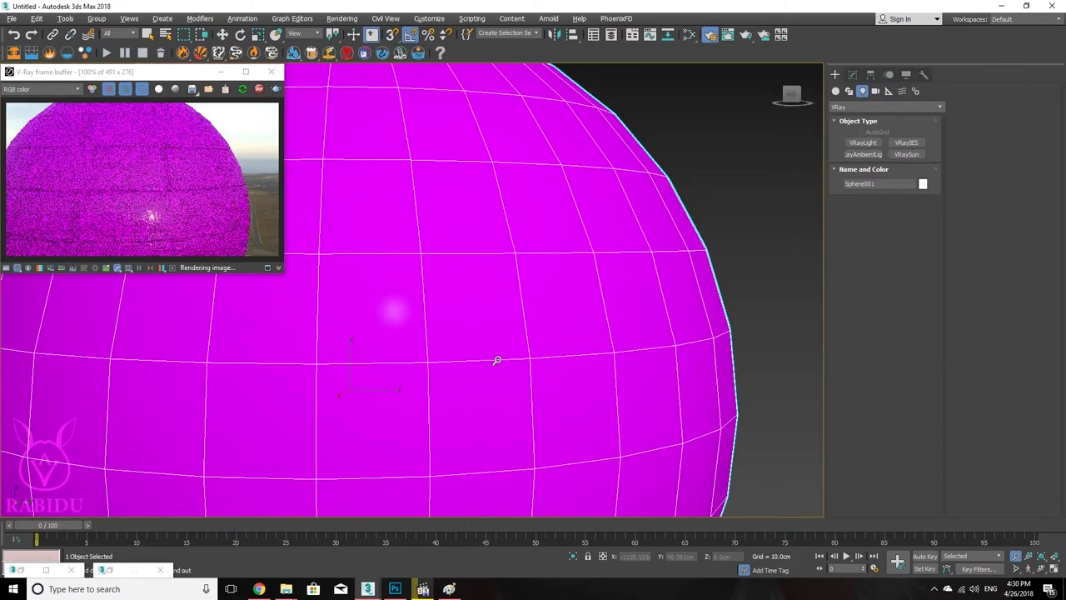
scroll(495, 358, "down", 1)
scroll(144, 200, "up", 1)
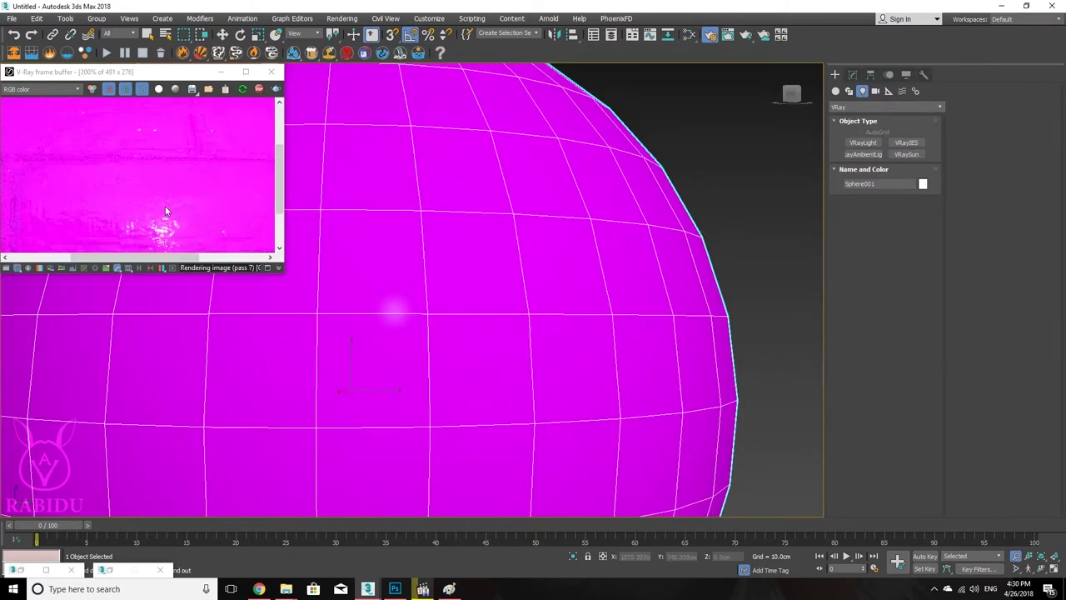
scroll(184, 217, "down", 1)
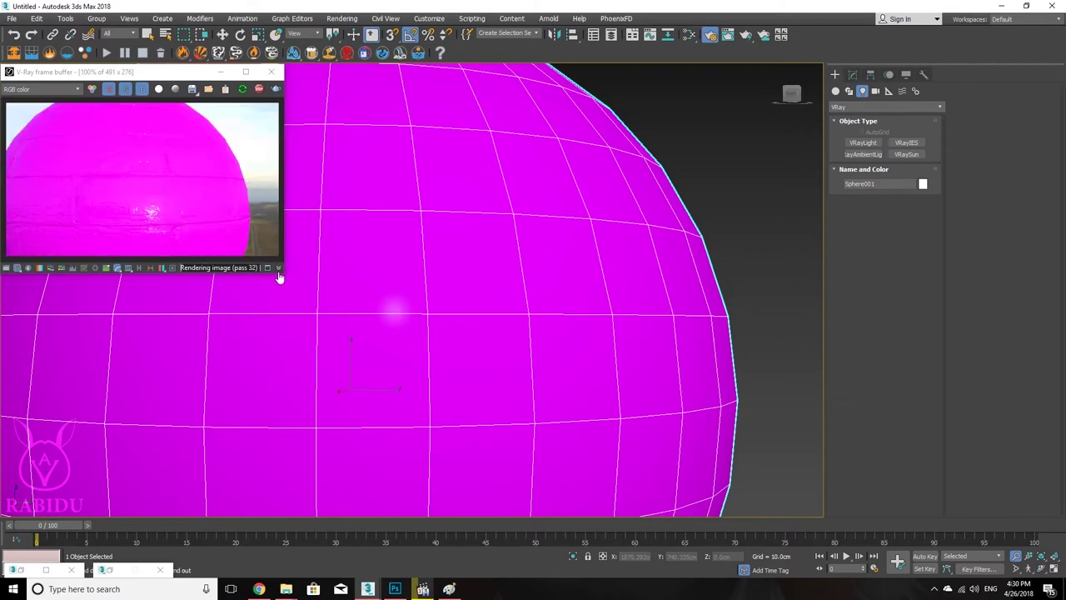
left_click_drag(325, 345, 389, 328)
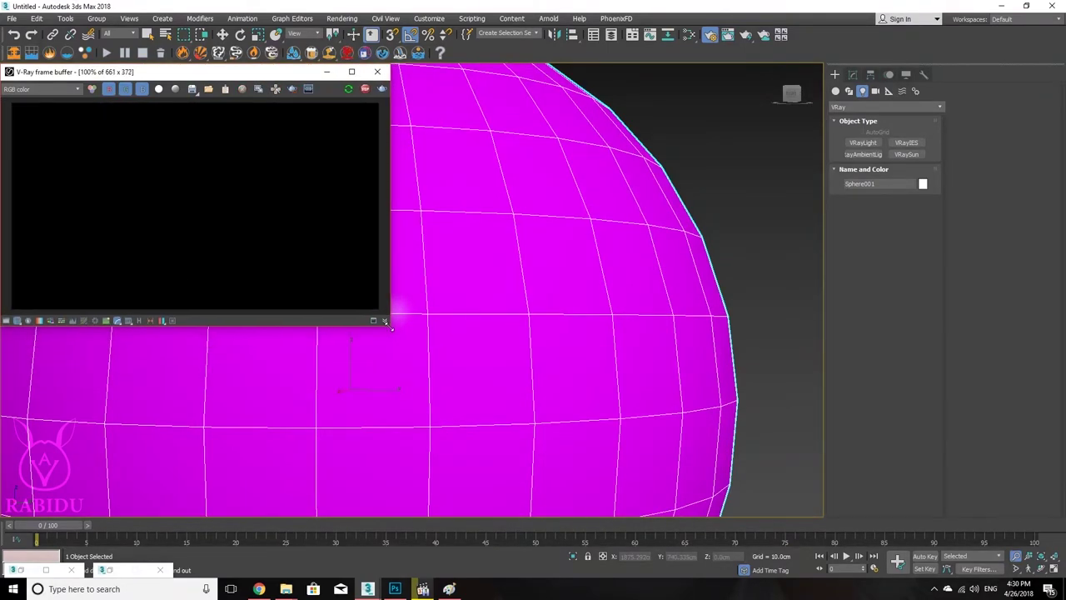
middle_click_drag(542, 367, 586, 386)
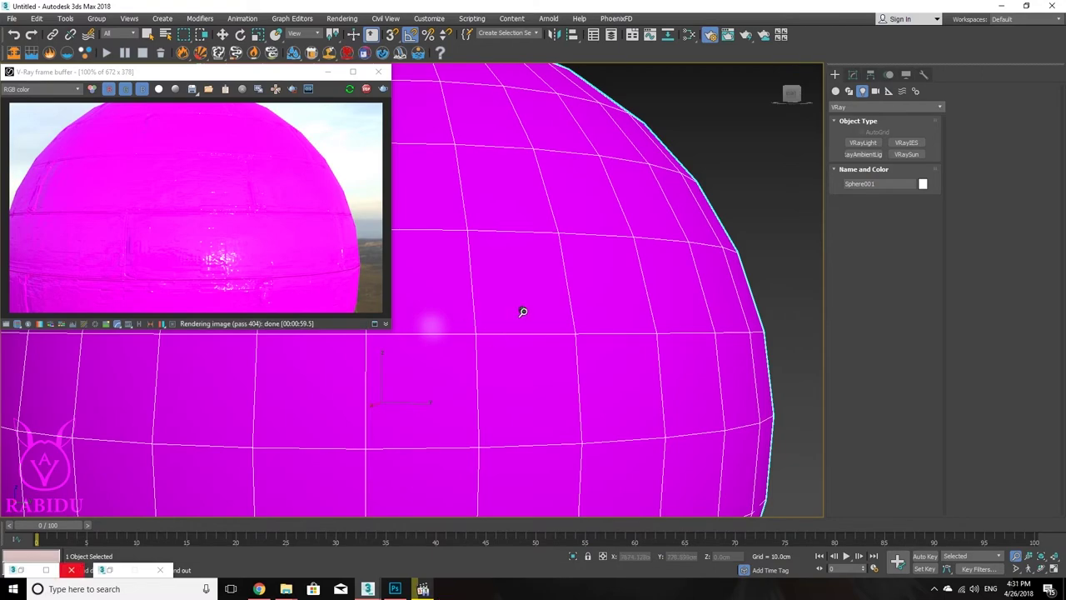
scroll(511, 383, "down", 6)
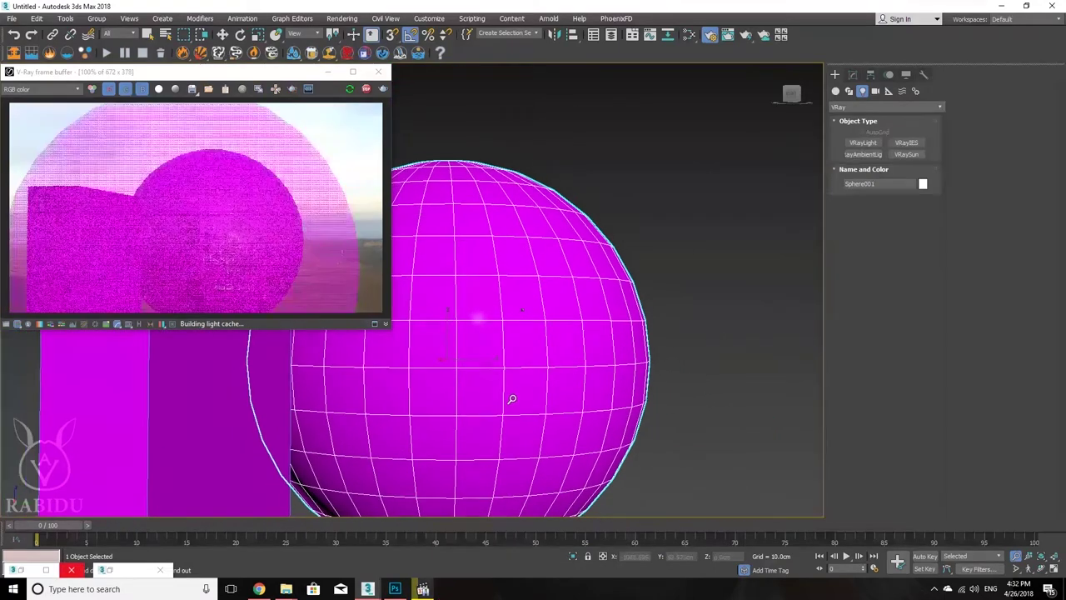
left_click_drag(511, 399, 519, 320)
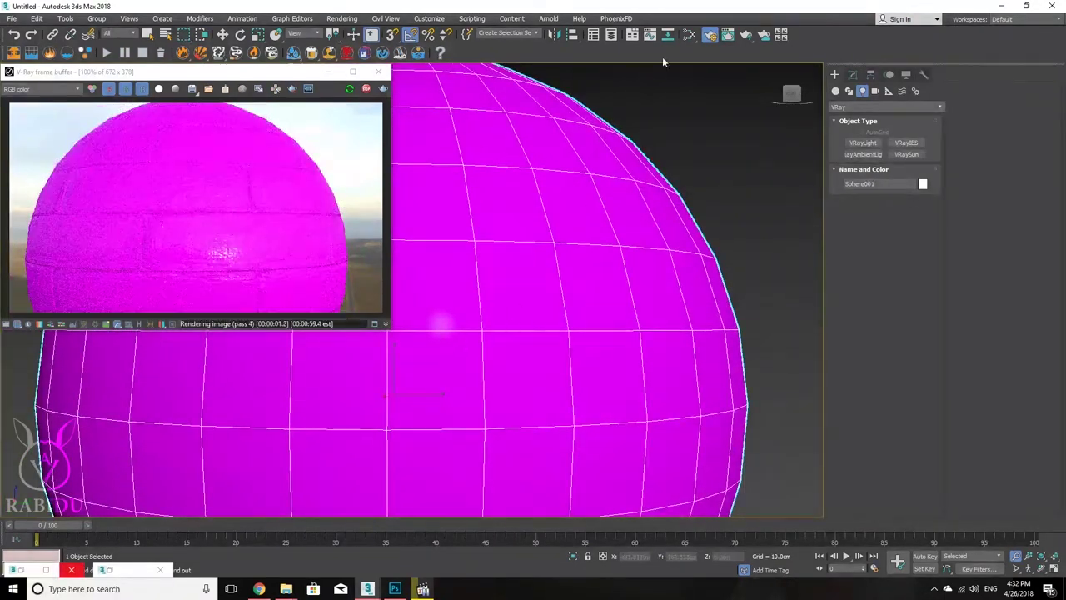
Step: Rewire Material #32's Bump input from Map #10 to Map #8, then close the editor
left_click(688, 35)
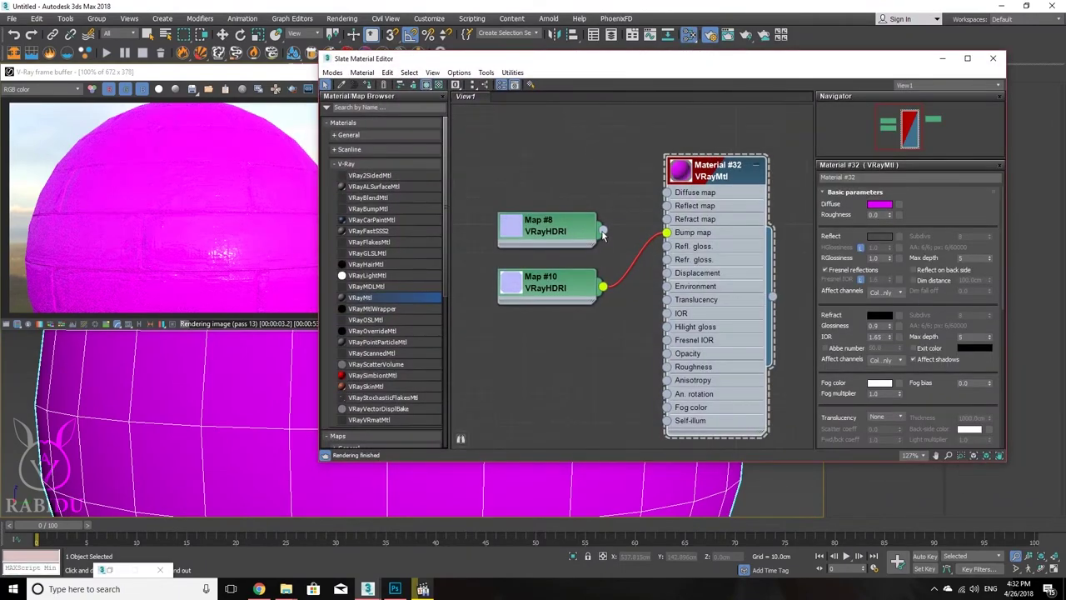
left_click_drag(666, 238, 666, 247)
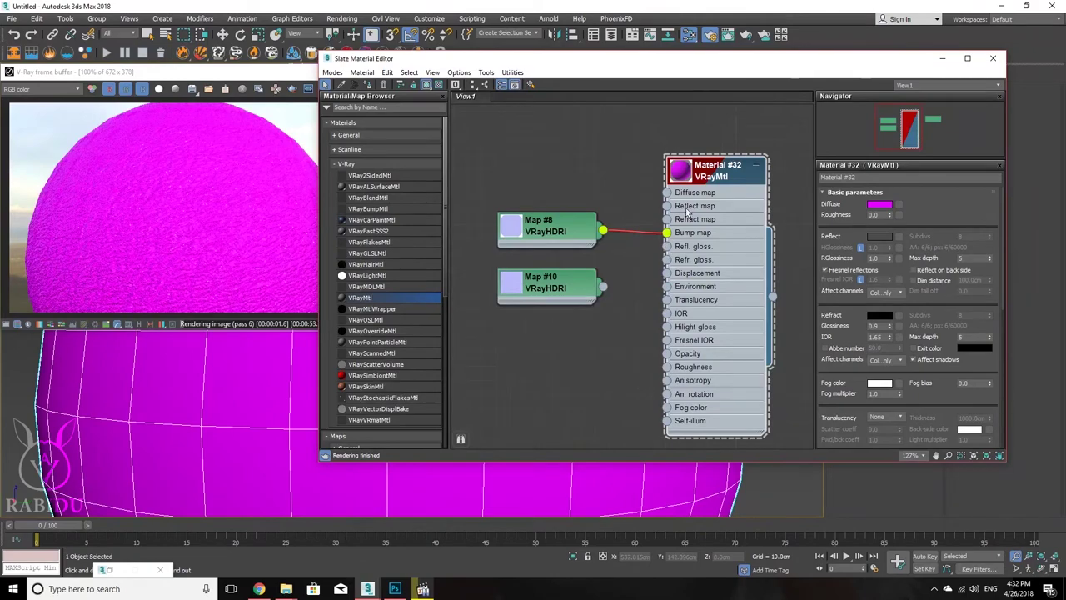
left_click(942, 58)
scroll(459, 309, "up", 2)
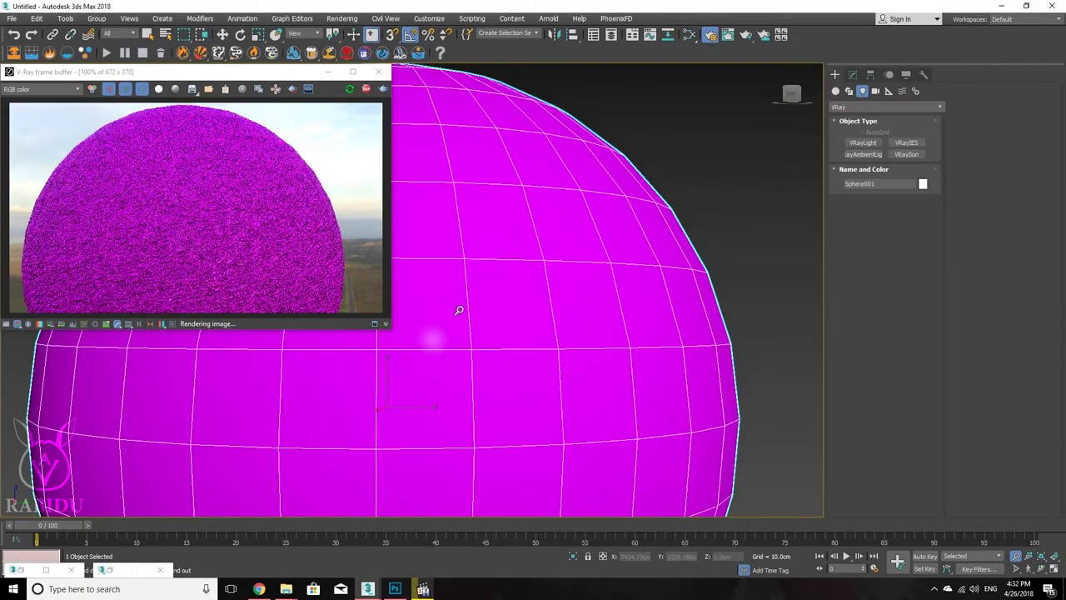
scroll(459, 311, "up", 2)
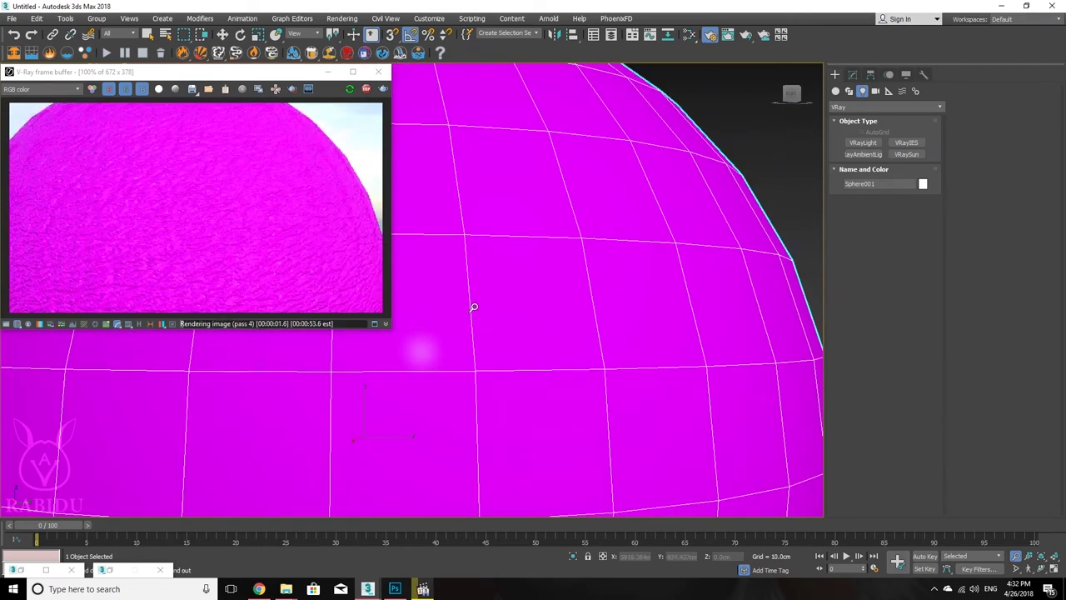
scroll(472, 306, "down", 2)
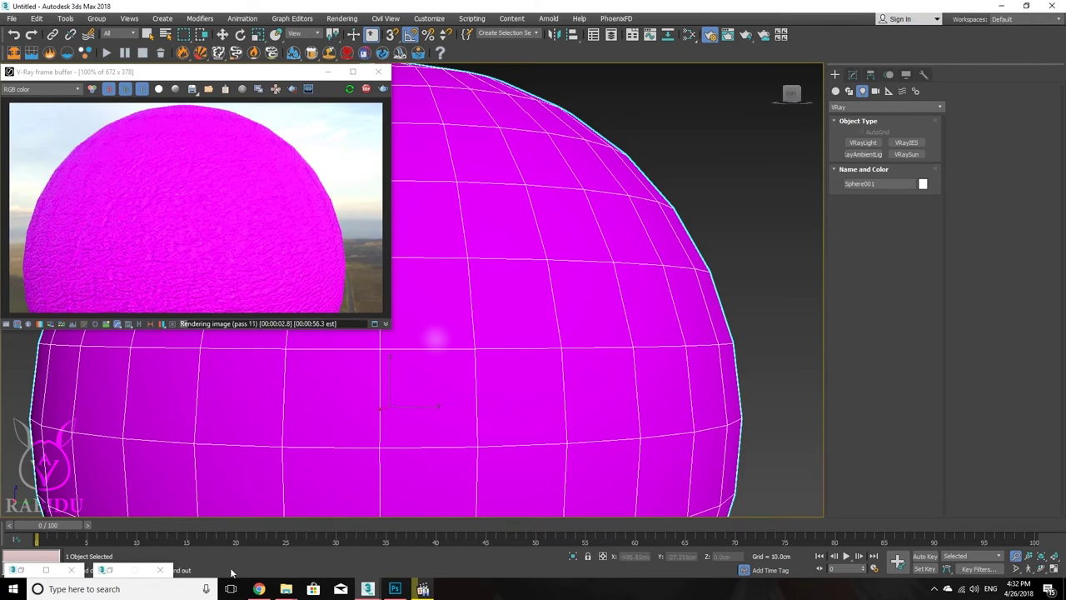
Step: Run a Google Images search for 'leather texture' in a new browser tab
left_click(259, 589)
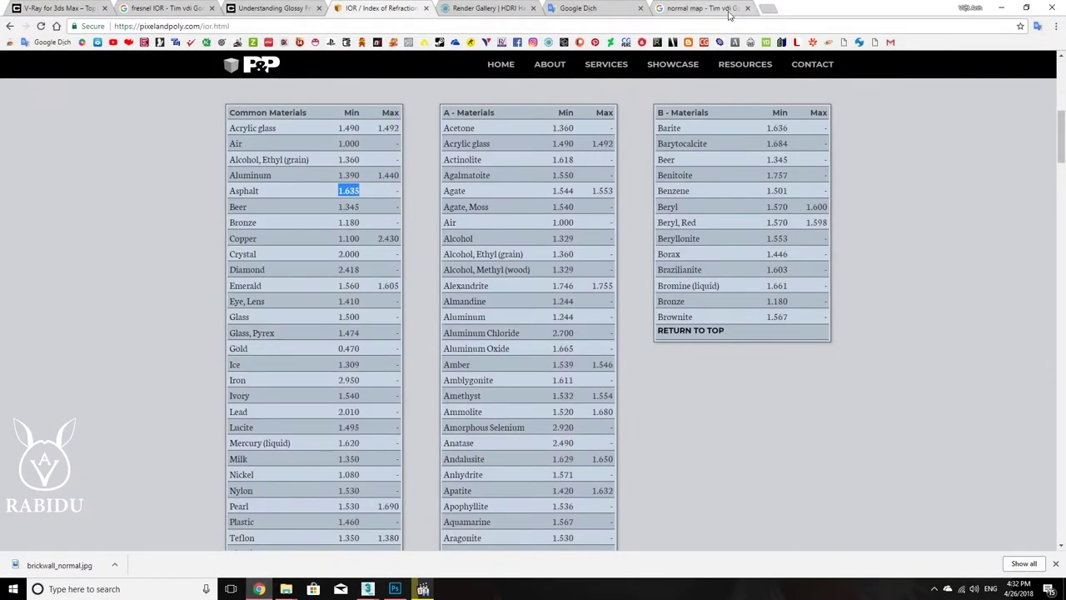
left_click(770, 10)
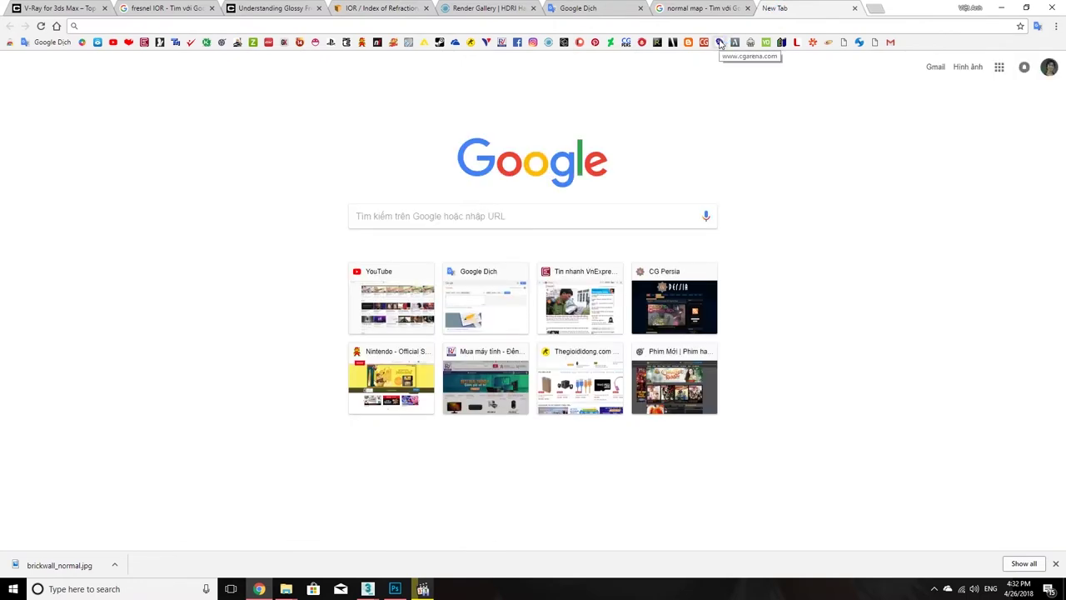
type("leather ")
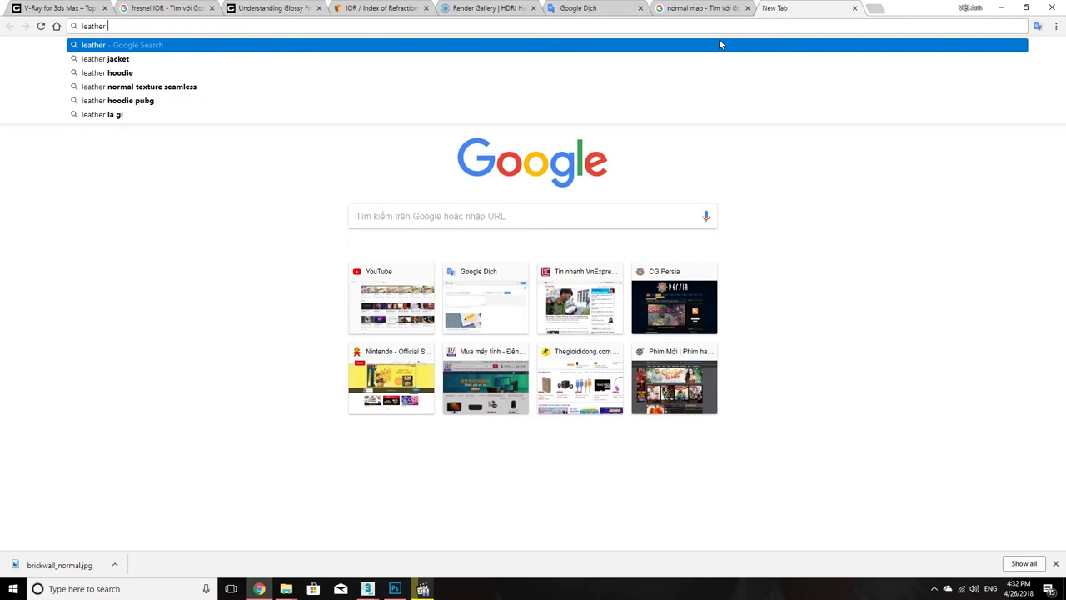
type("texture")
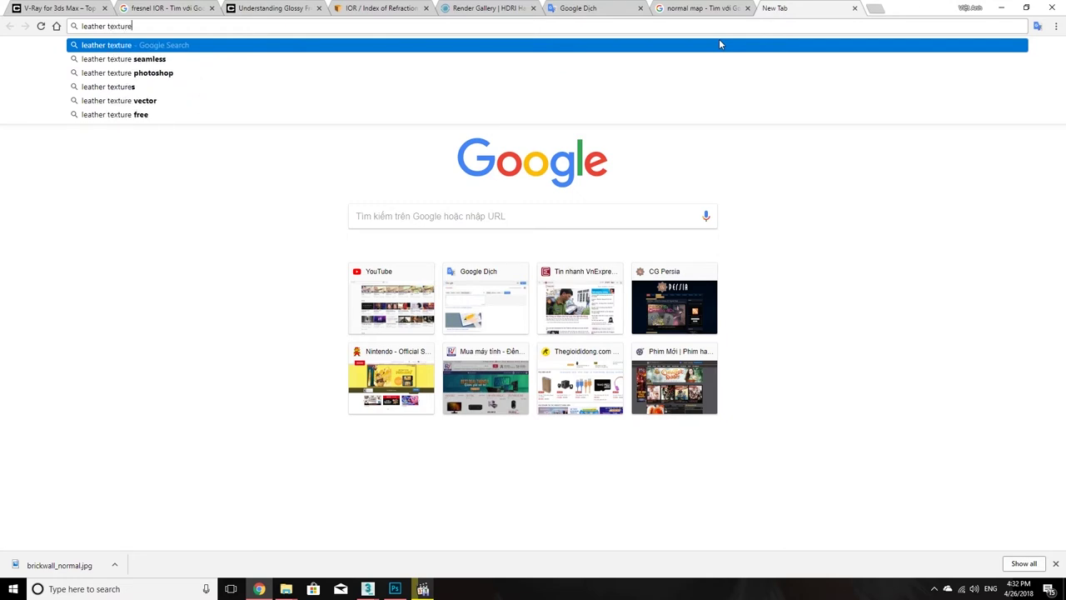
key("Return")
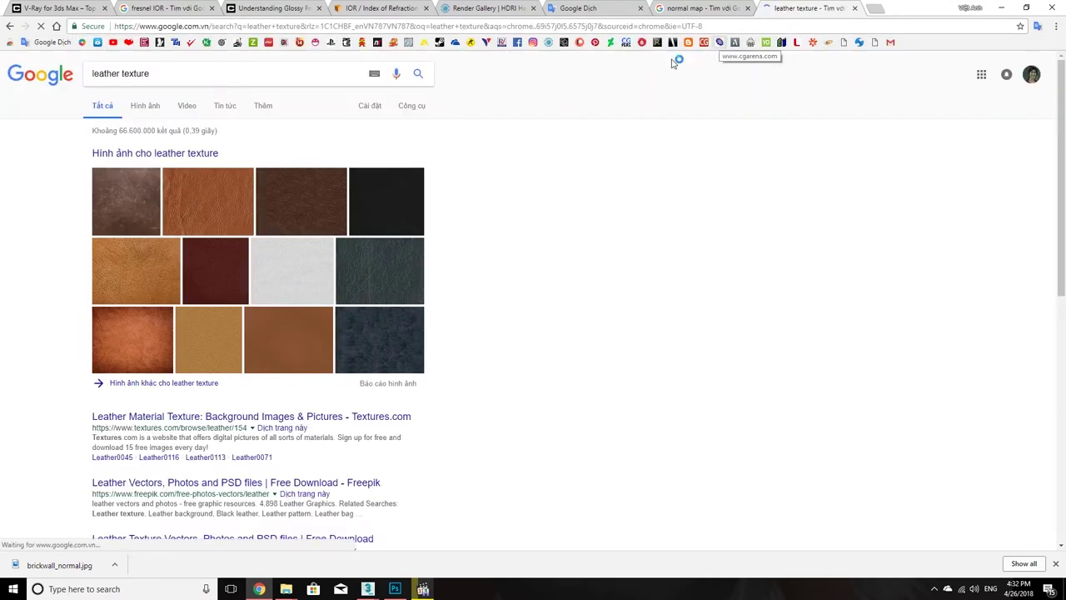
left_click(154, 105)
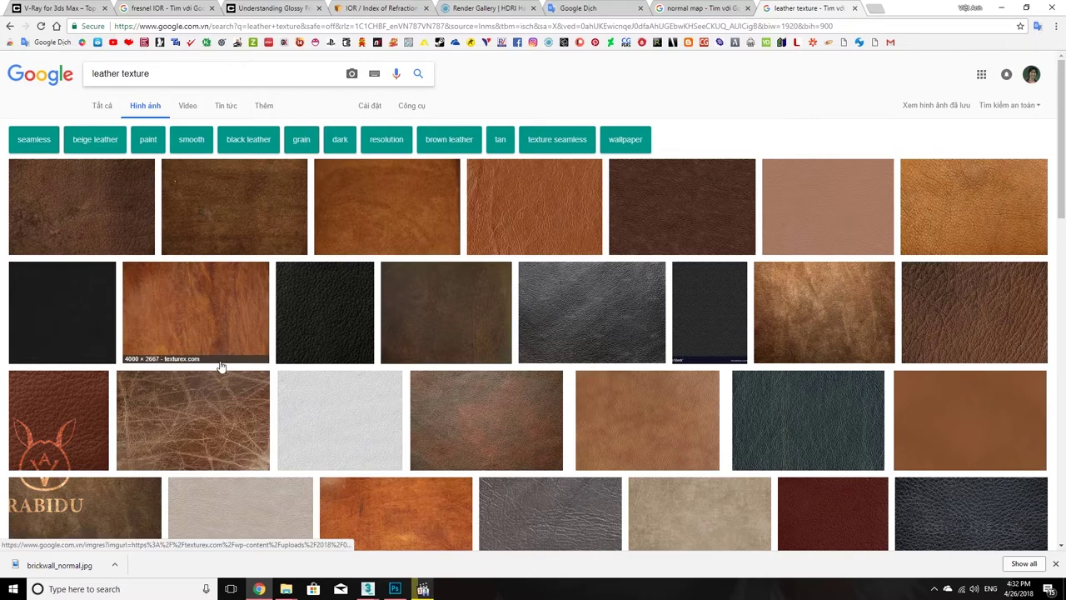
Step: Change the image search to 'leather maps' and skim the results
left_click_drag(159, 75, 122, 97)
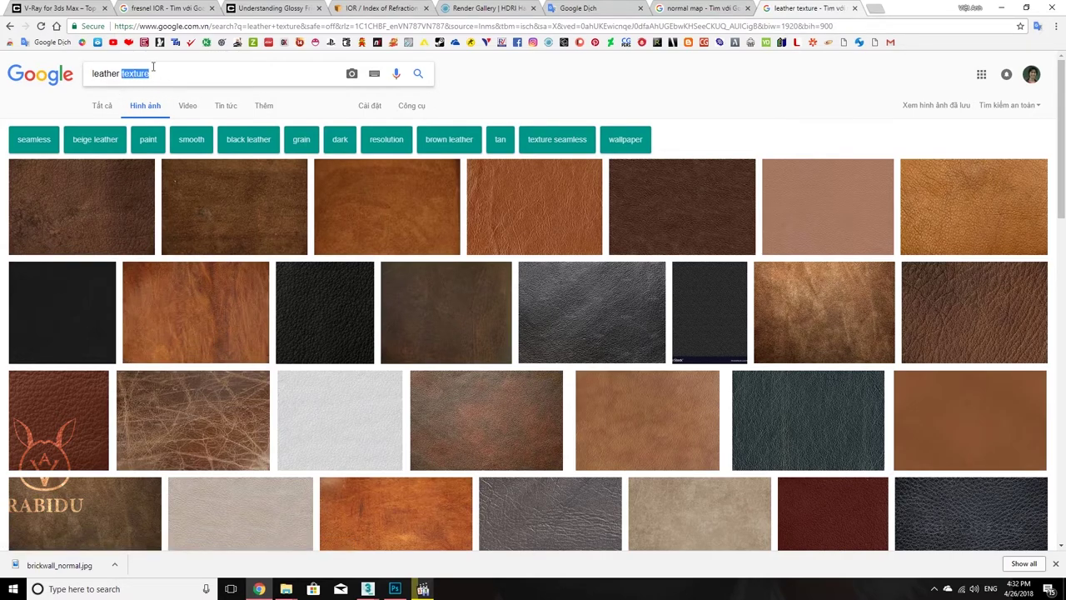
type("maps")
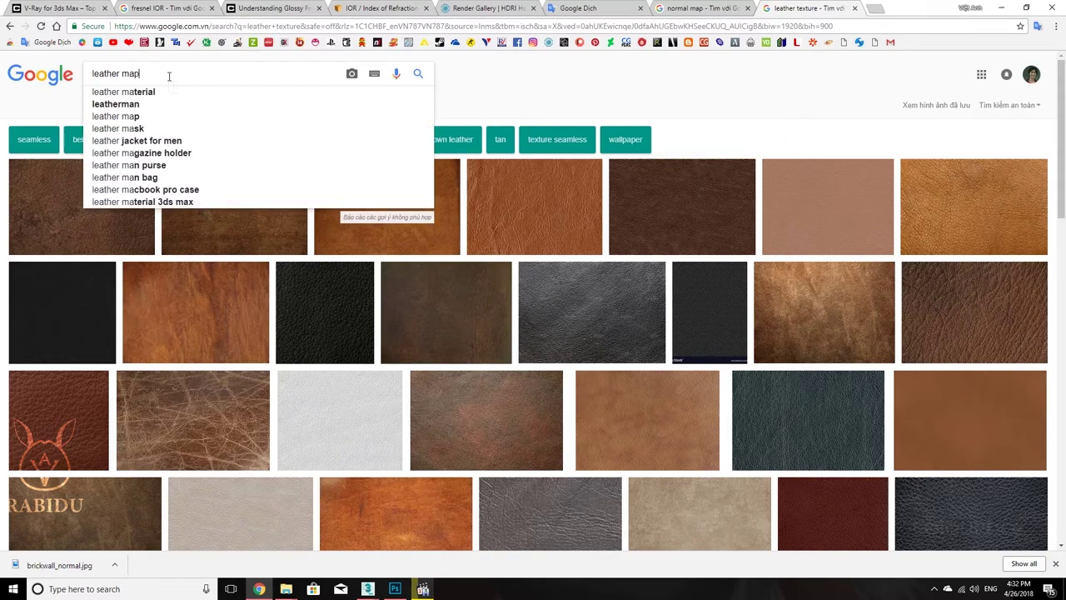
key("Return")
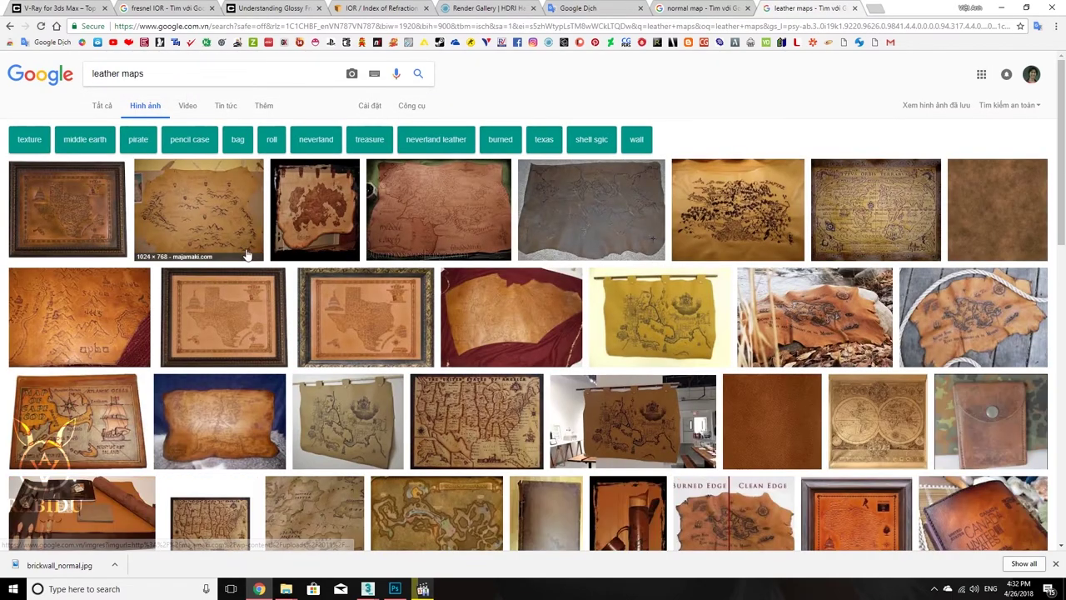
scroll(273, 262, "down", 3)
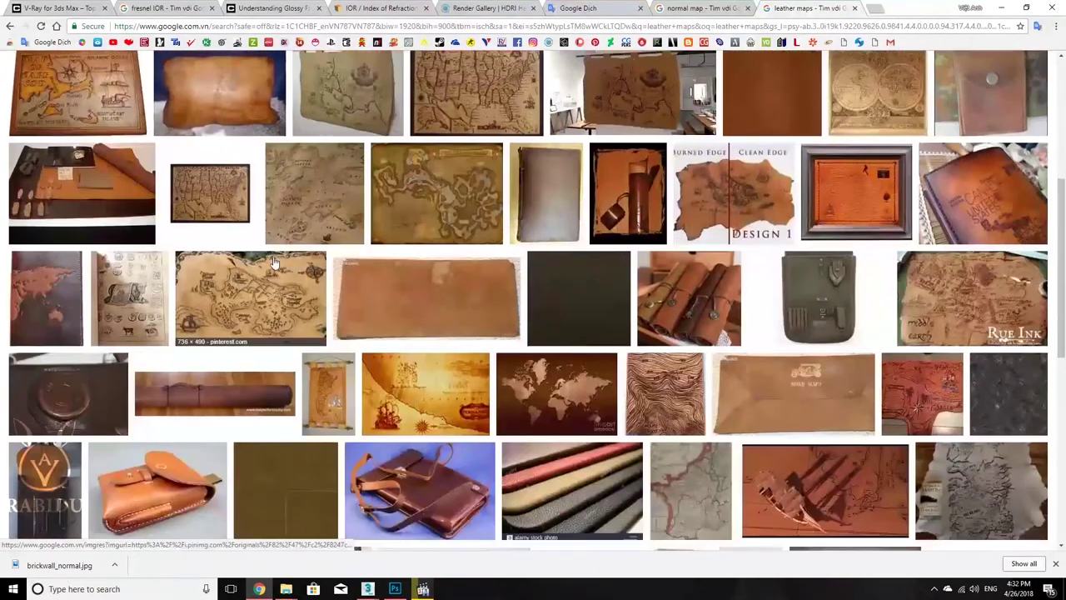
scroll(274, 262, "up", 3)
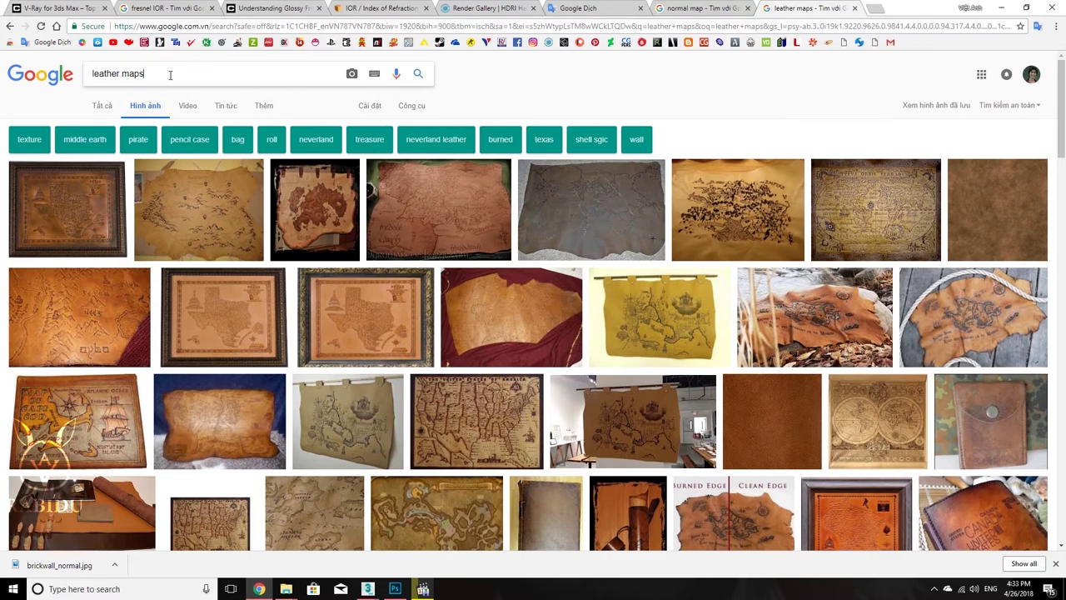
Step: Begin rewording the query to 'leather texture normal'
left_click(170, 74)
key("BackSpace")
key("BackSpace")
key("BackSpace")
key("BackSpace")
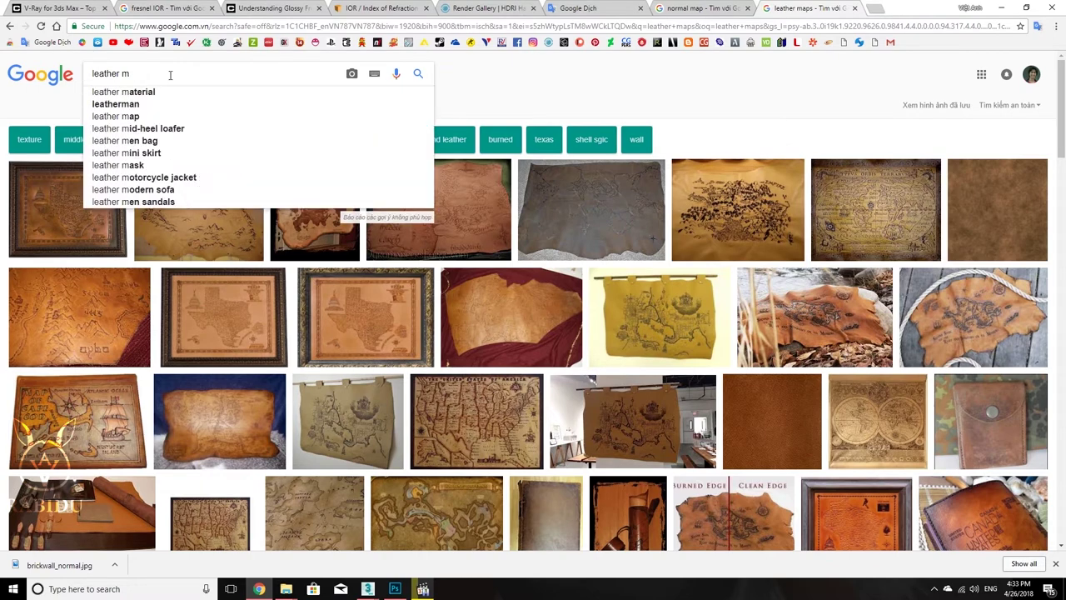
type("texture")
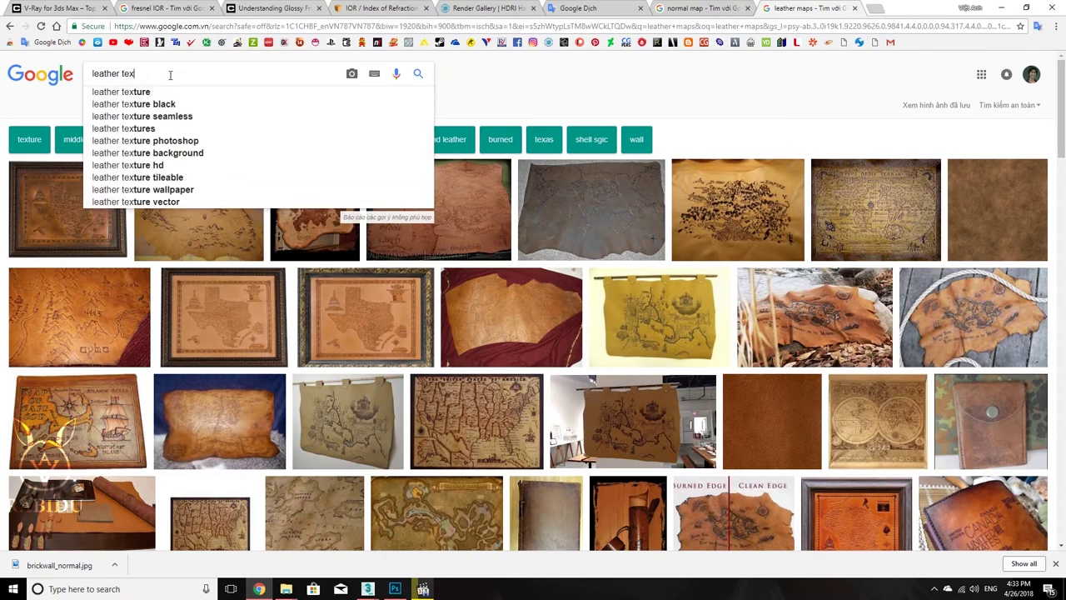
key("BackSpace")
key("BackSpace")
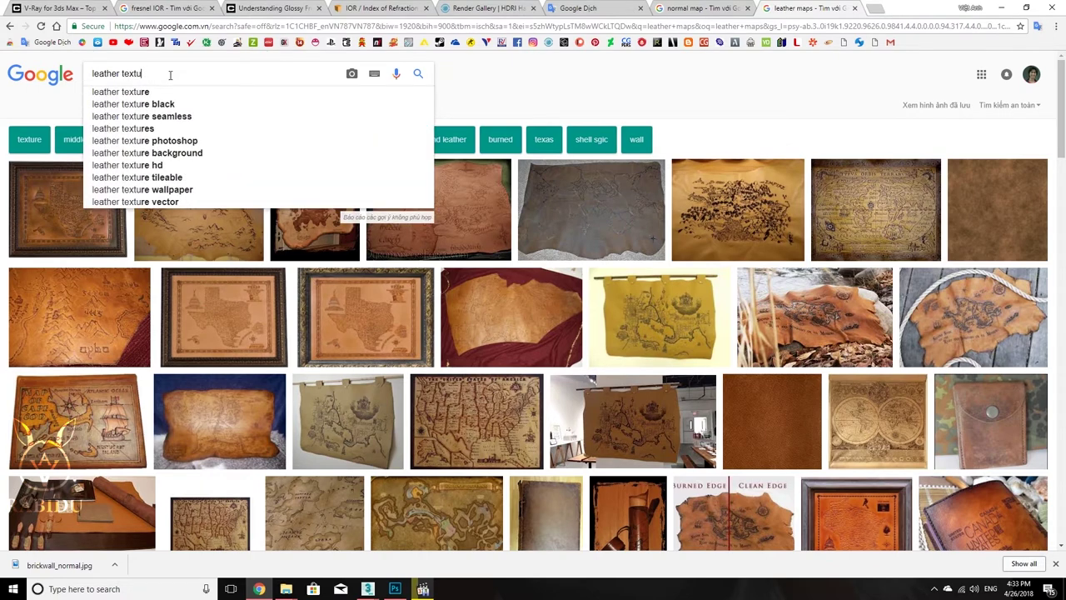
type("re normal")
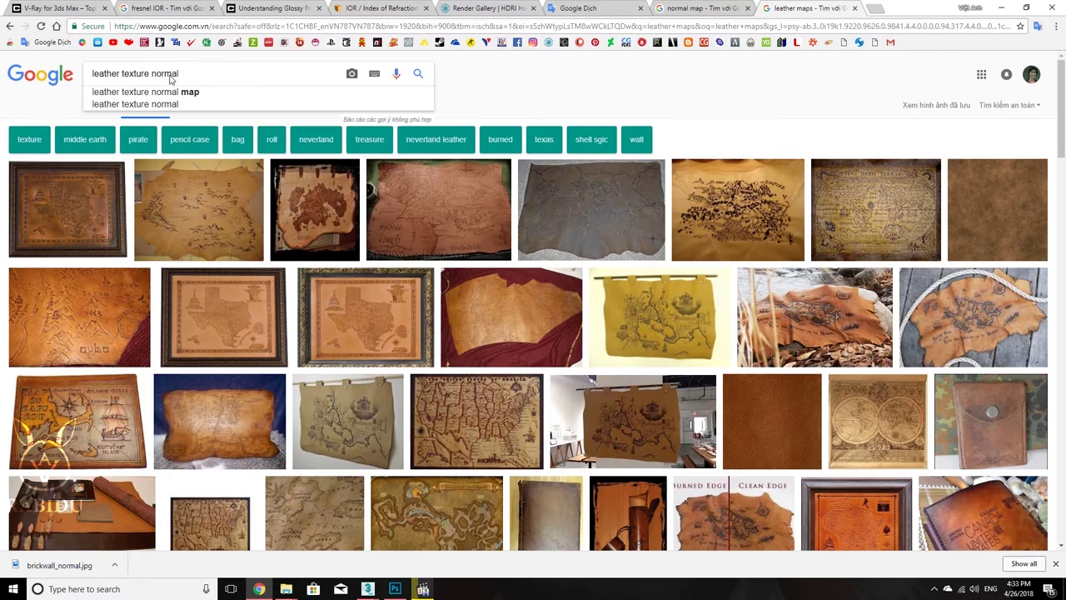
Step: Search images for 'leather texture normal' and scroll through the results
key("Return")
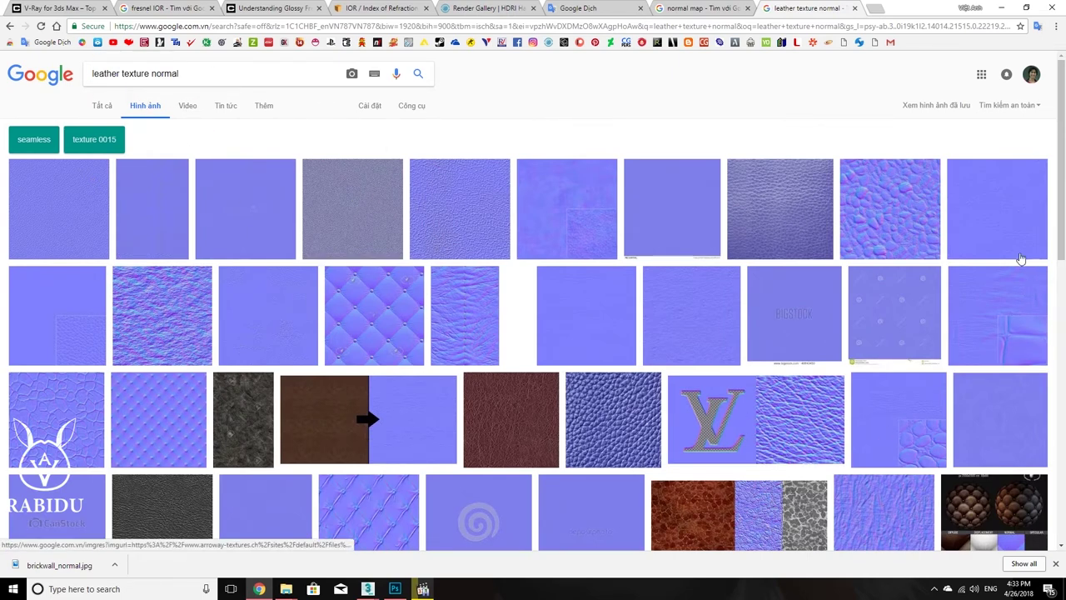
scroll(565, 226, "down", 2)
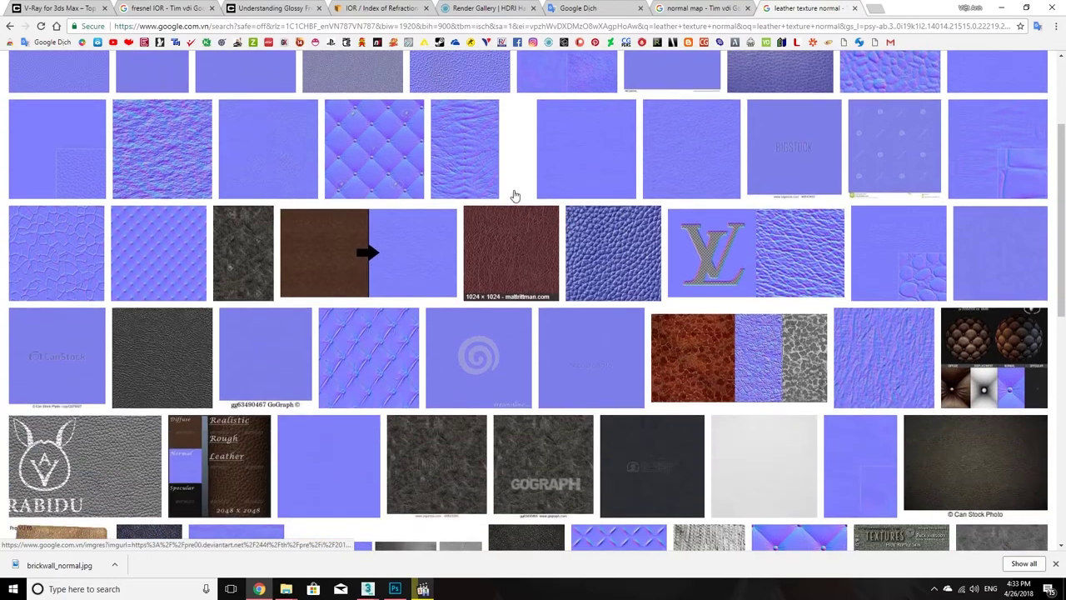
scroll(447, 392, "up", 2)
scroll(349, 358, "down", 3)
scroll(327, 350, "down", 3)
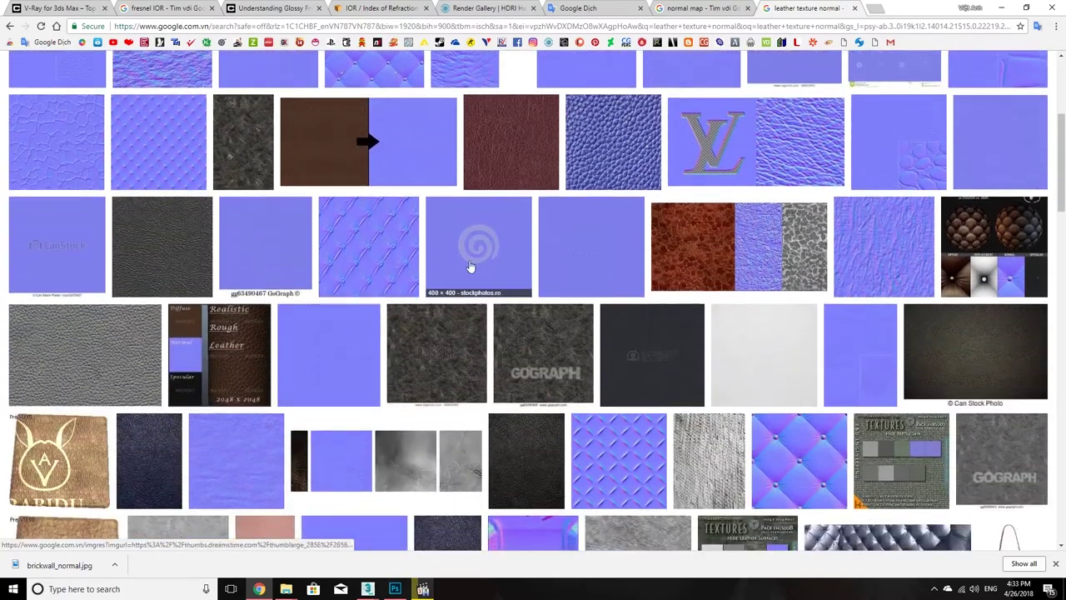
scroll(302, 271, "up", 4)
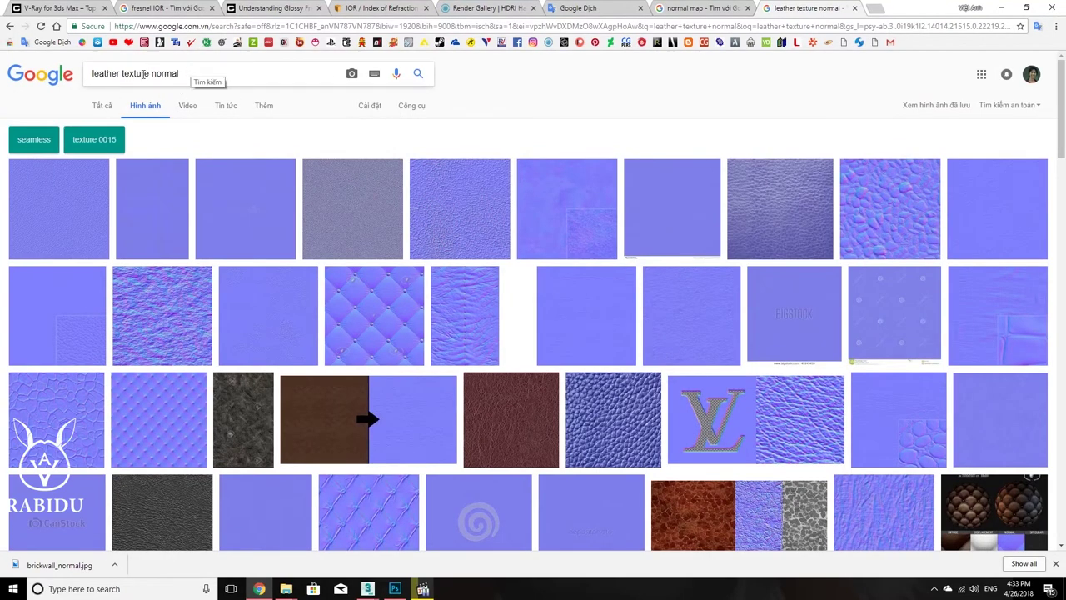
Step: Reword the query to 'leather normal texture', search again, then return to 3ds Max
double_click(120, 74)
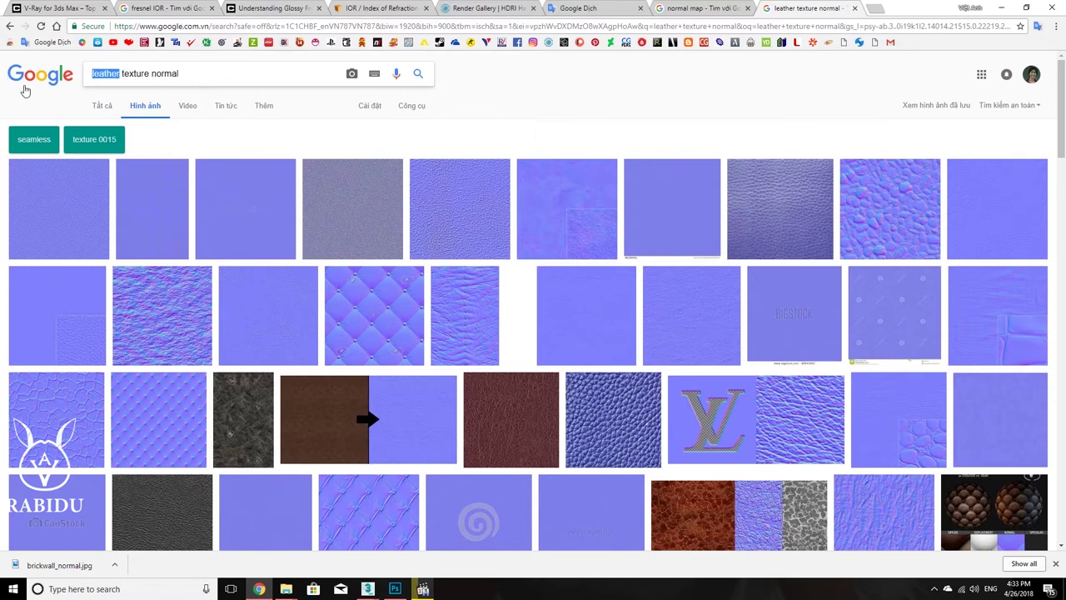
left_click(129, 73)
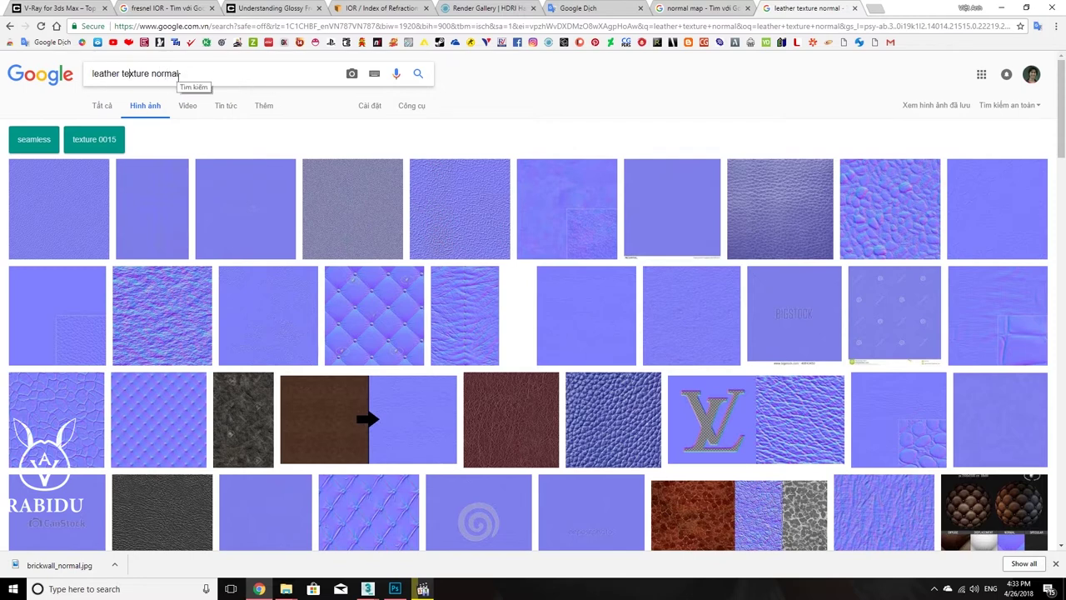
left_click_drag(179, 73, 154, 91)
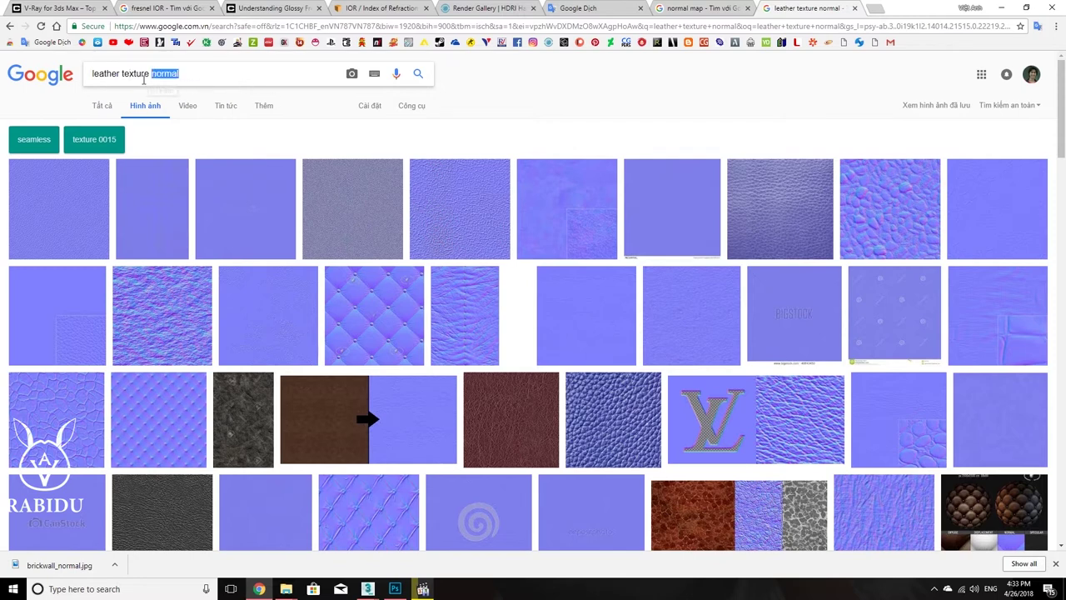
key("BackSpace")
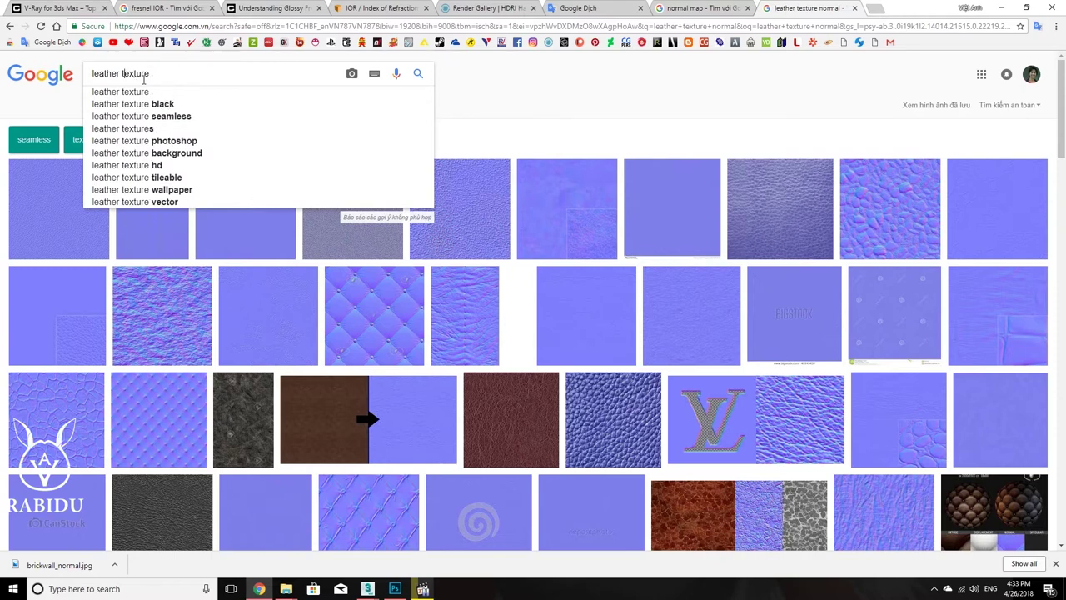
key("ctrl+Left")
type("na")
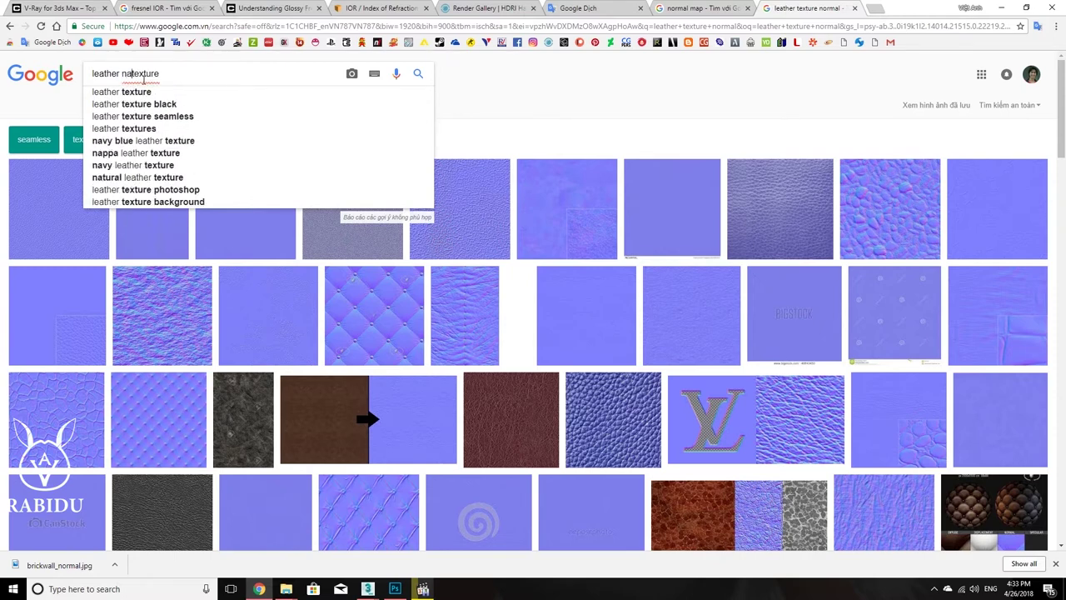
type("r")
key("BackSpace")
key("BackSpace")
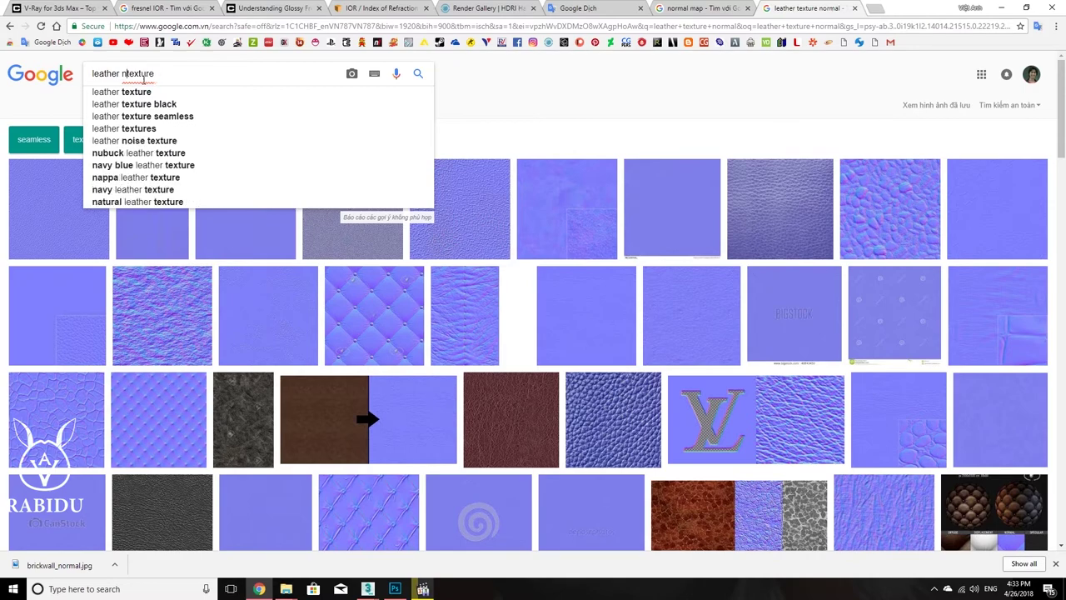
type("ormal")
key("Return")
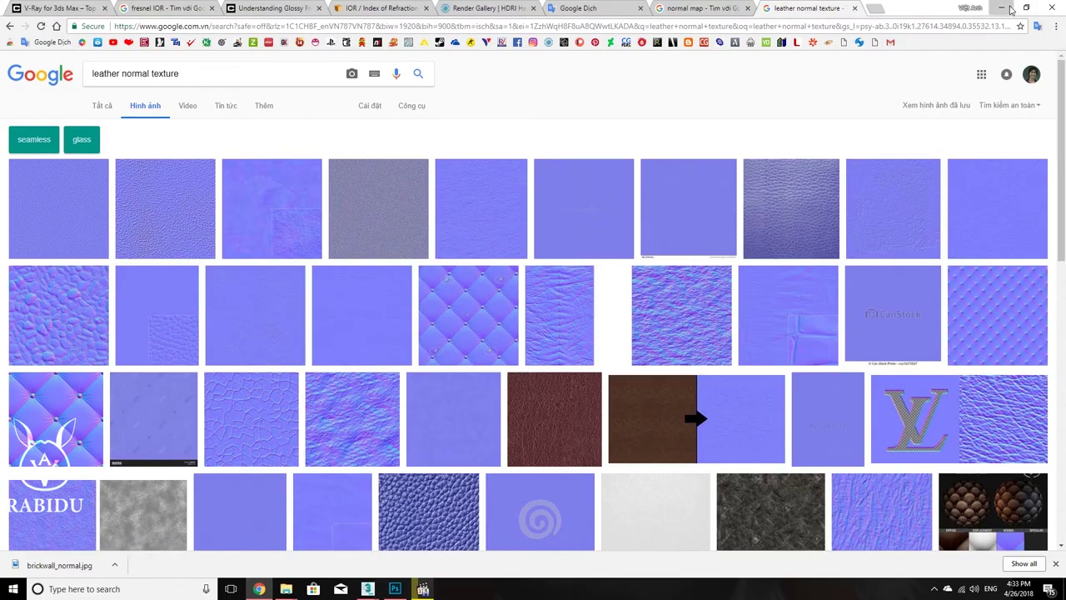
left_click(1001, 7)
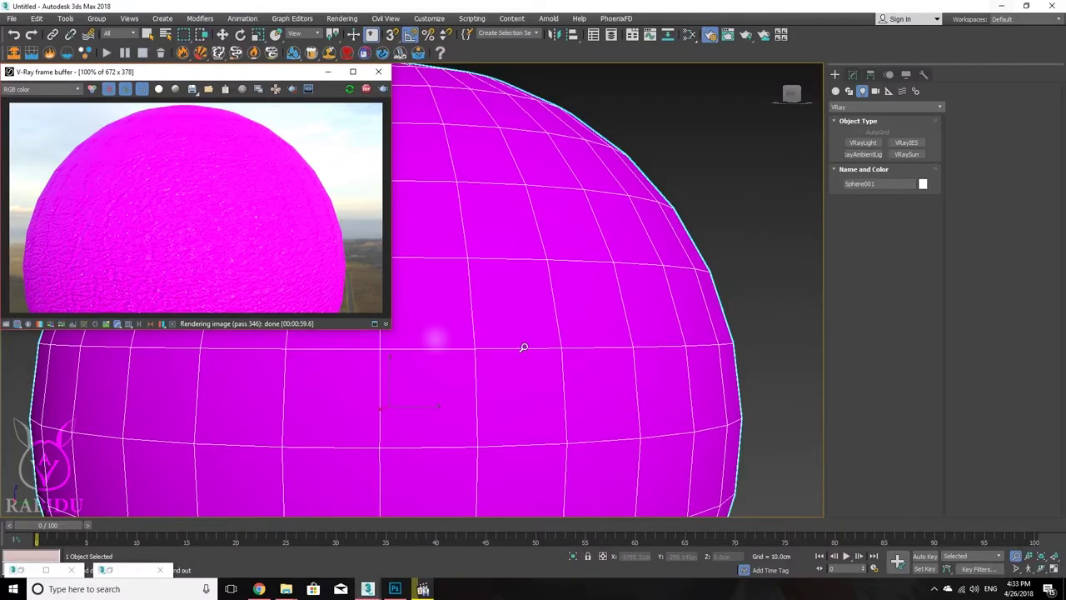
Step: Glance at the Headphone.mov reference, close the V-Ray frame buffer, and show File > Open Recent
left_click(425, 589)
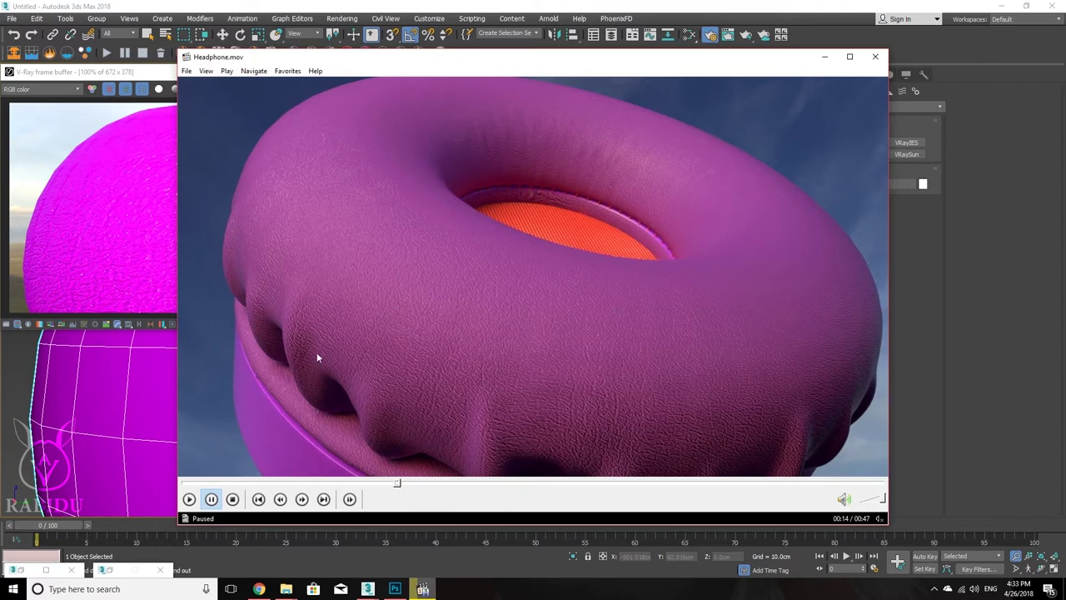
left_click(876, 57)
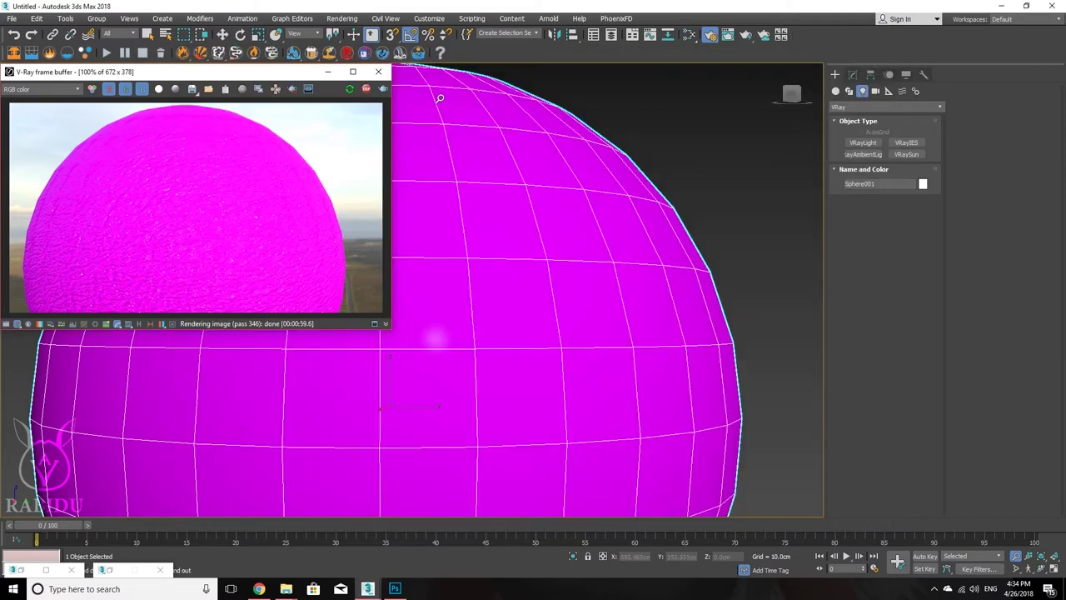
left_click(378, 71)
left_click(13, 22)
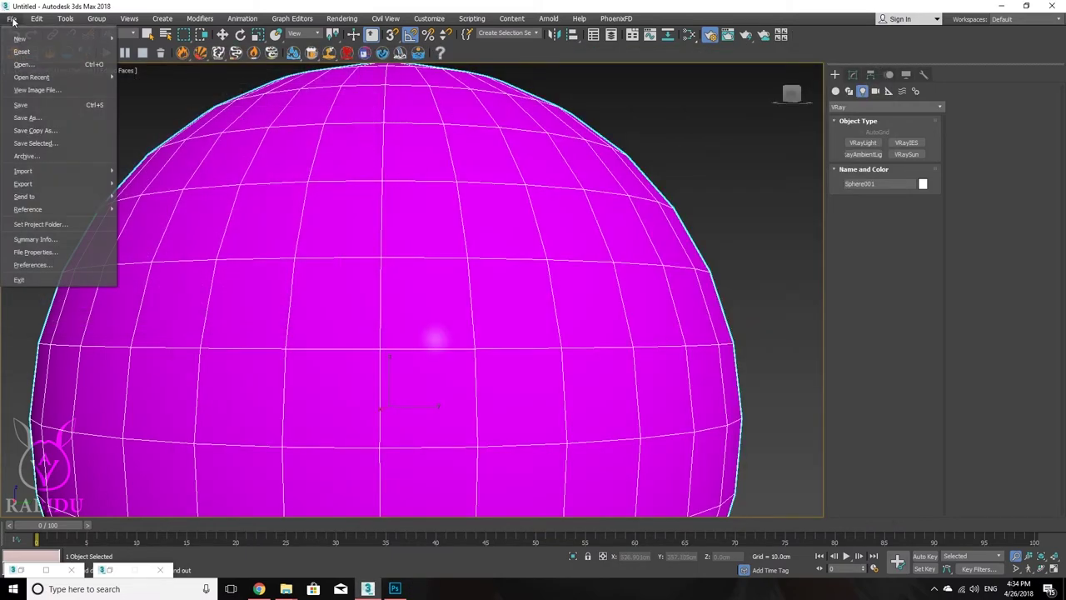
mouse_move(84, 78)
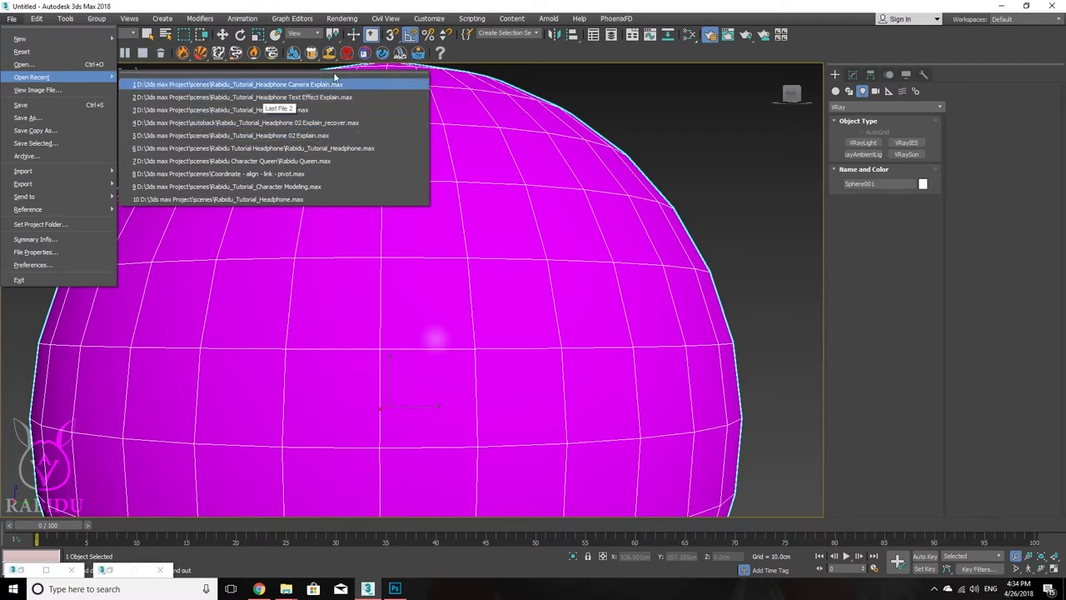
Step: Open Rabidu_Tutorial_Headphone 01 without saving the current scene
mouse_move(200, 18)
left_click(12, 18)
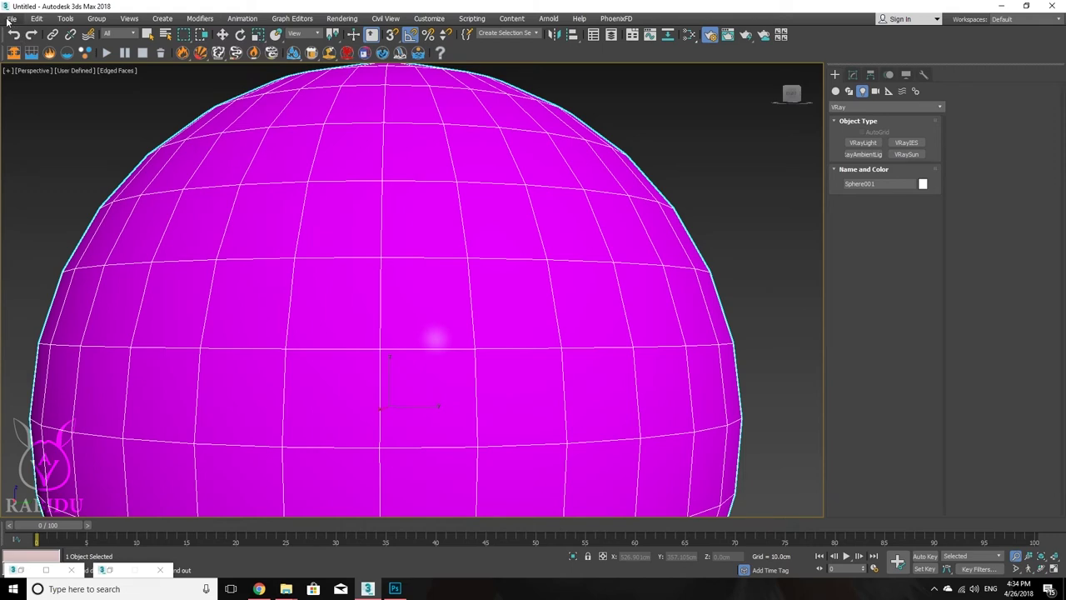
left_click(12, 19)
left_click(42, 66)
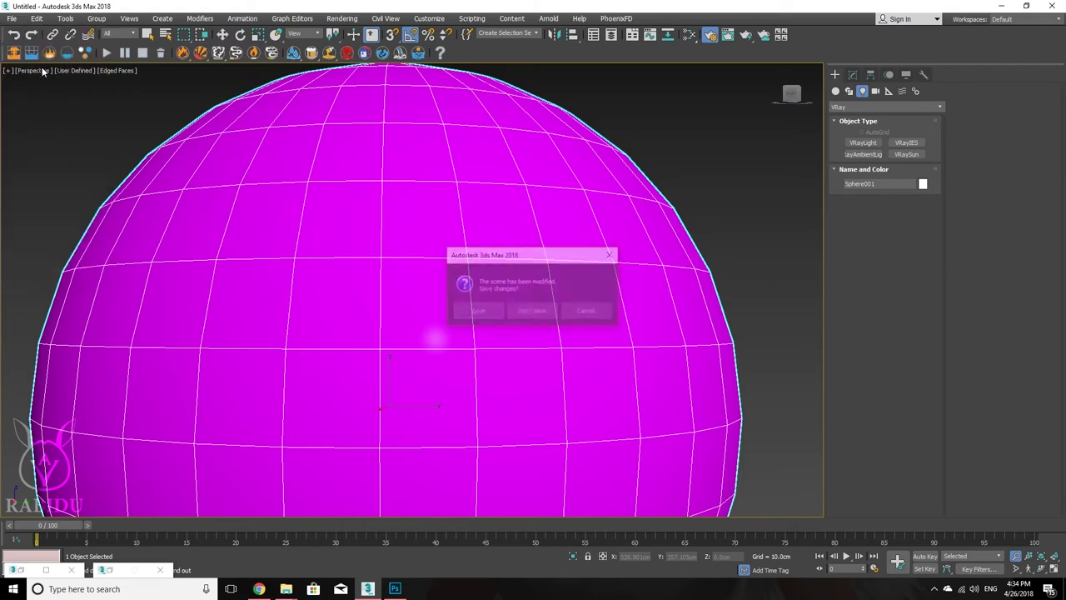
left_click(532, 311)
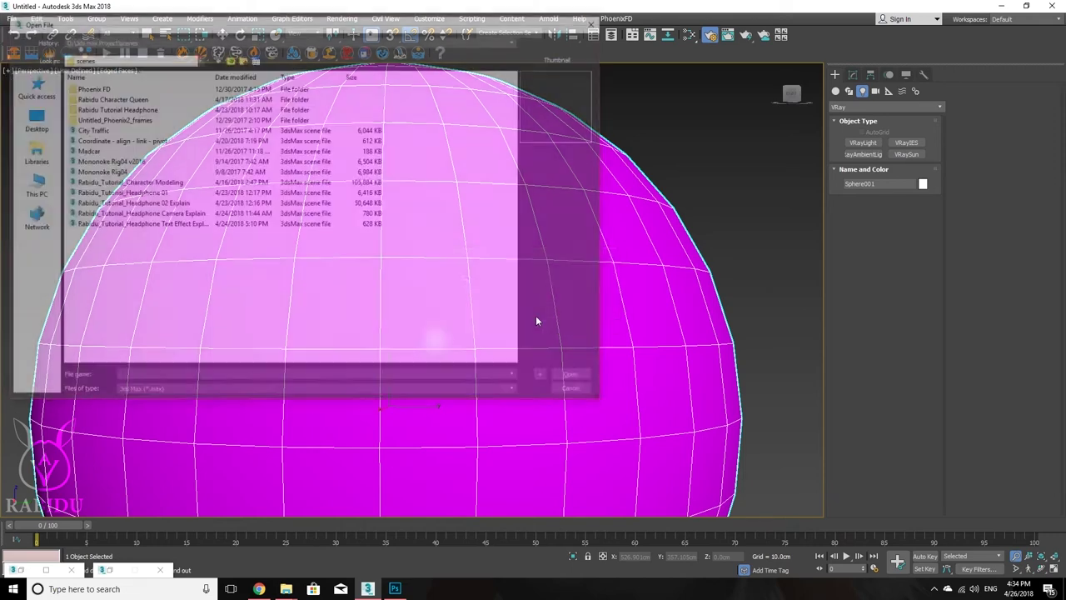
double_click(142, 193)
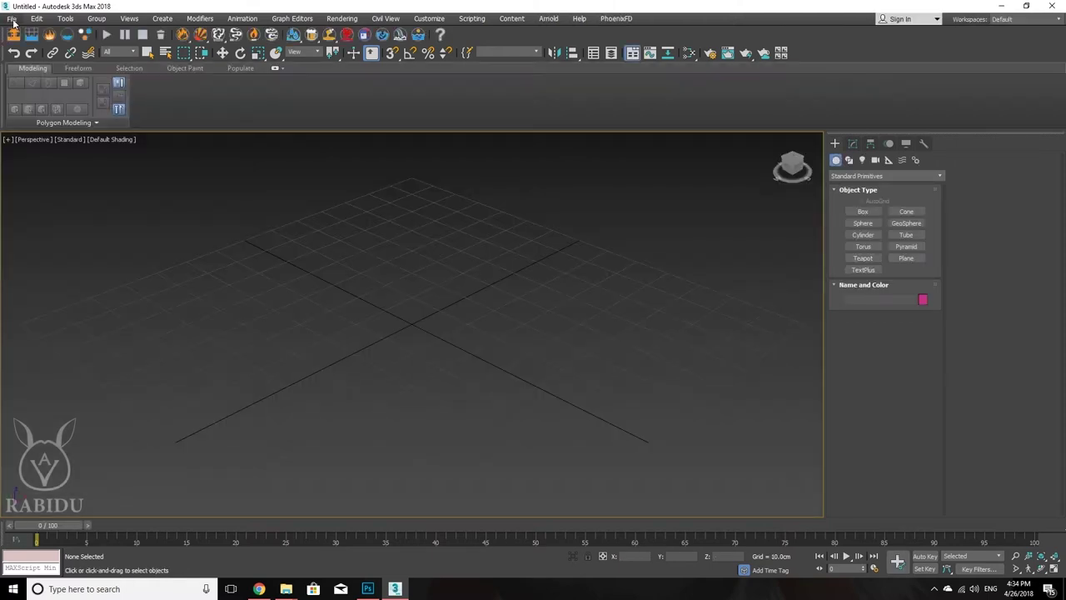
Step: Reload Rabidu_Tutorial_Headphone 01.max from recent files and pan and orbit around the headphone
left_click(13, 19)
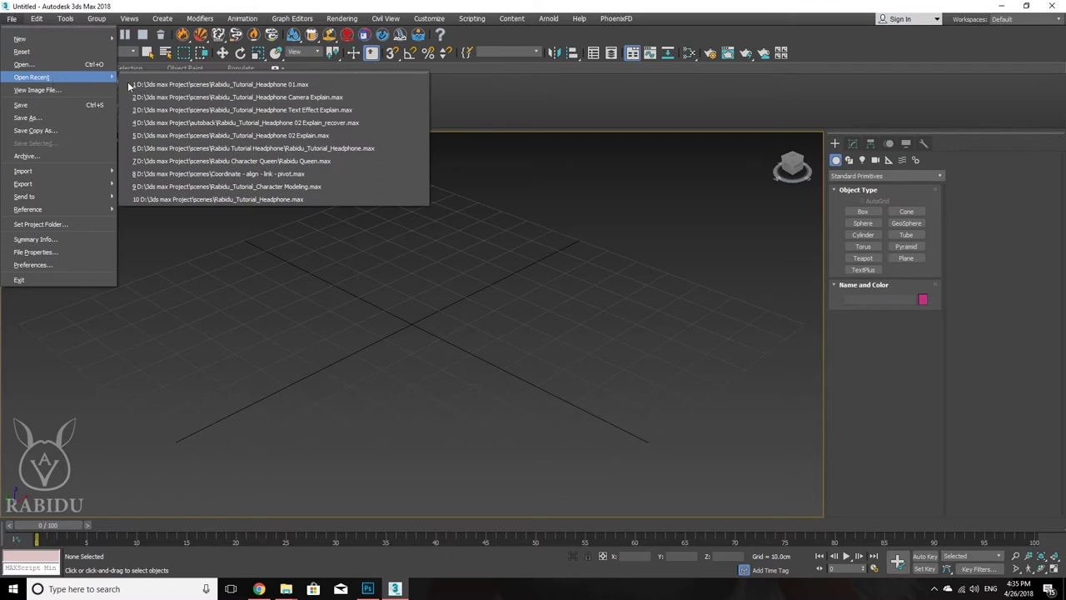
left_click(215, 87)
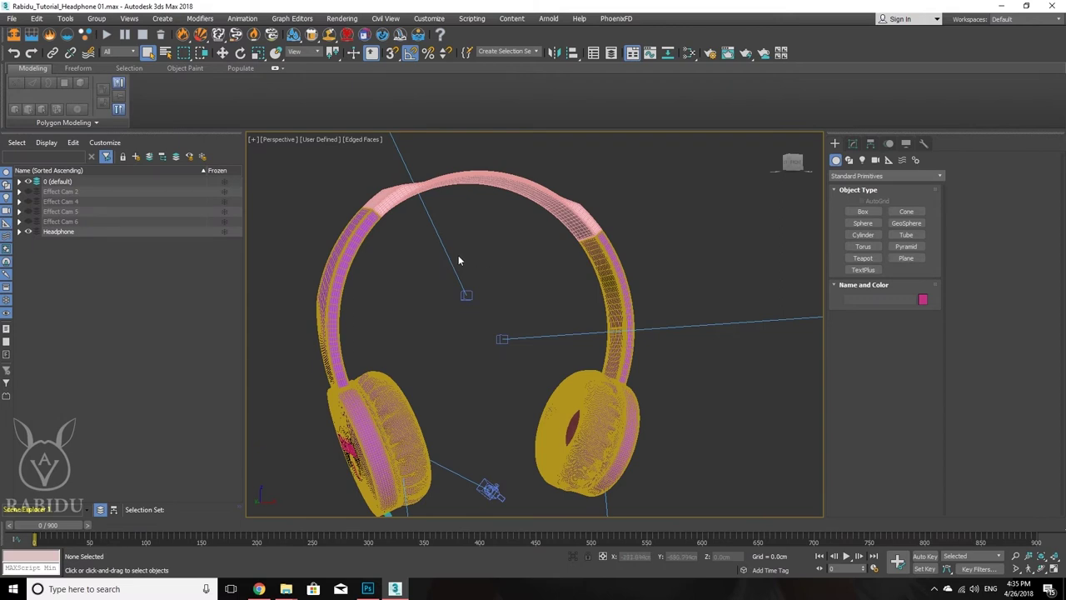
middle_click_drag(541, 277, 574, 227)
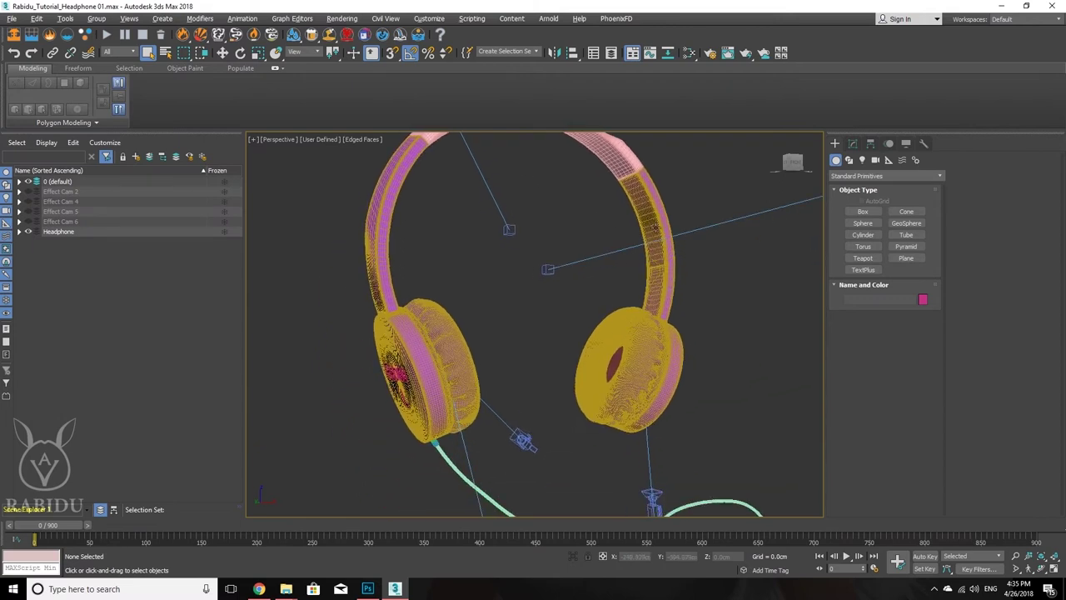
middle_click_drag(656, 230, 587, 262, "alt")
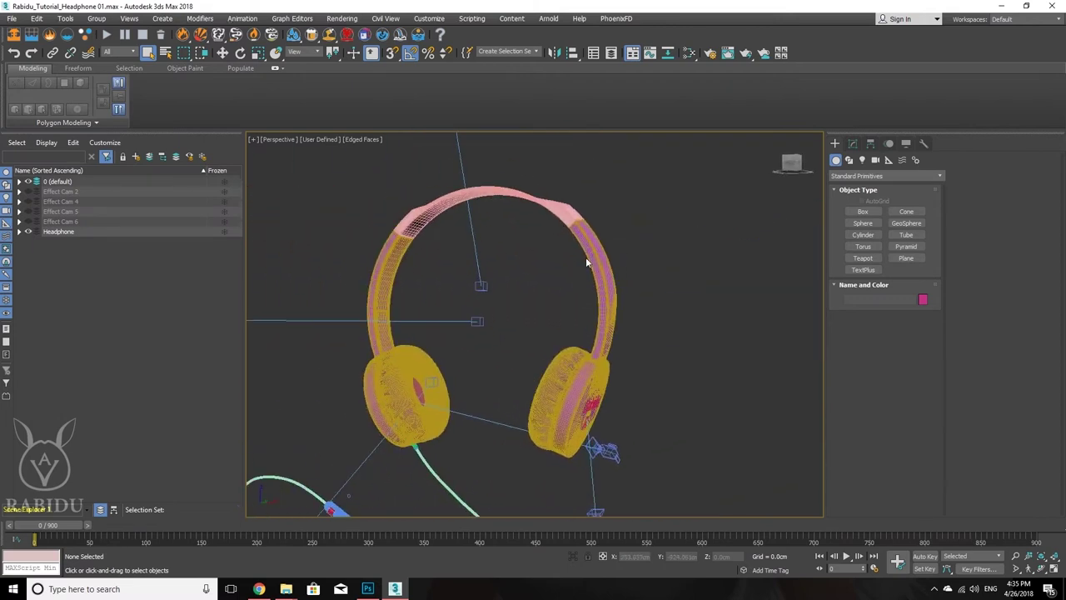
scroll(583, 263, "up", 3)
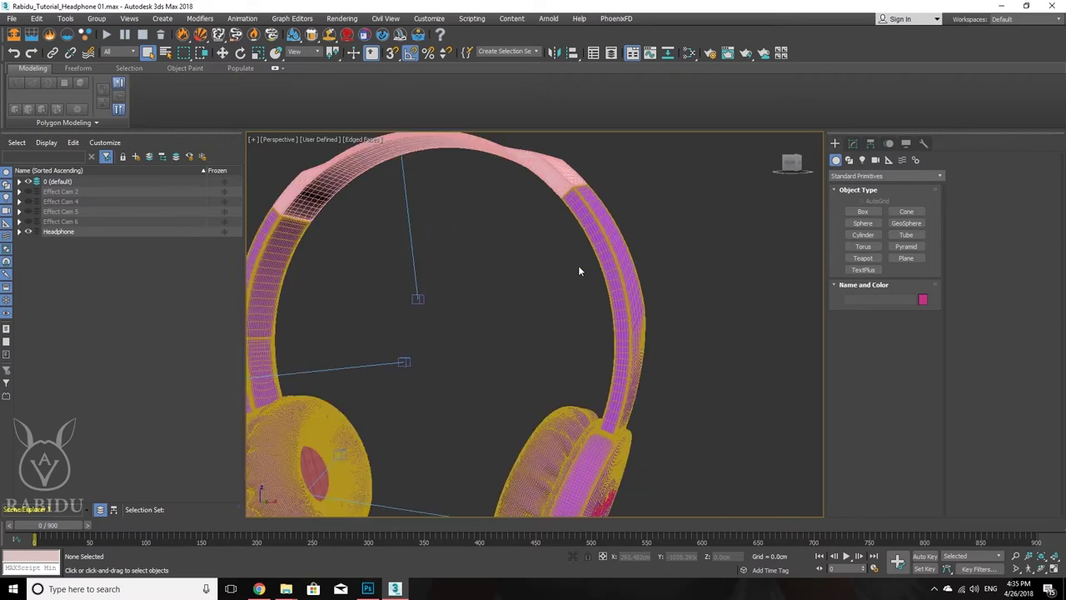
Step: Open the Slate Material Editor and inspect the two VRayHDRI nodes in the environment view
left_click(689, 56)
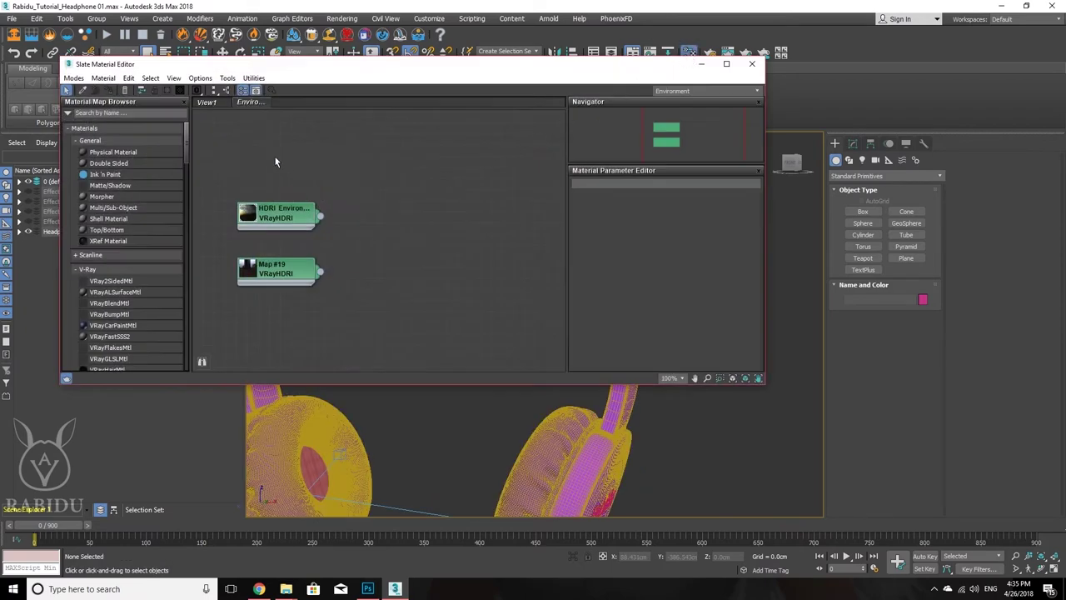
left_click(216, 101)
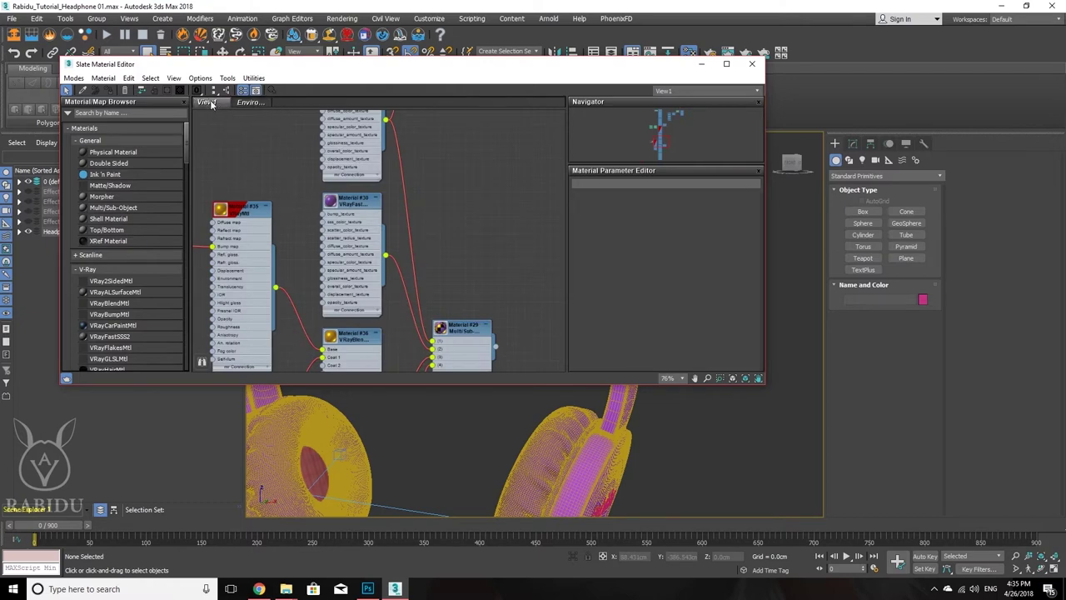
right_click(286, 103)
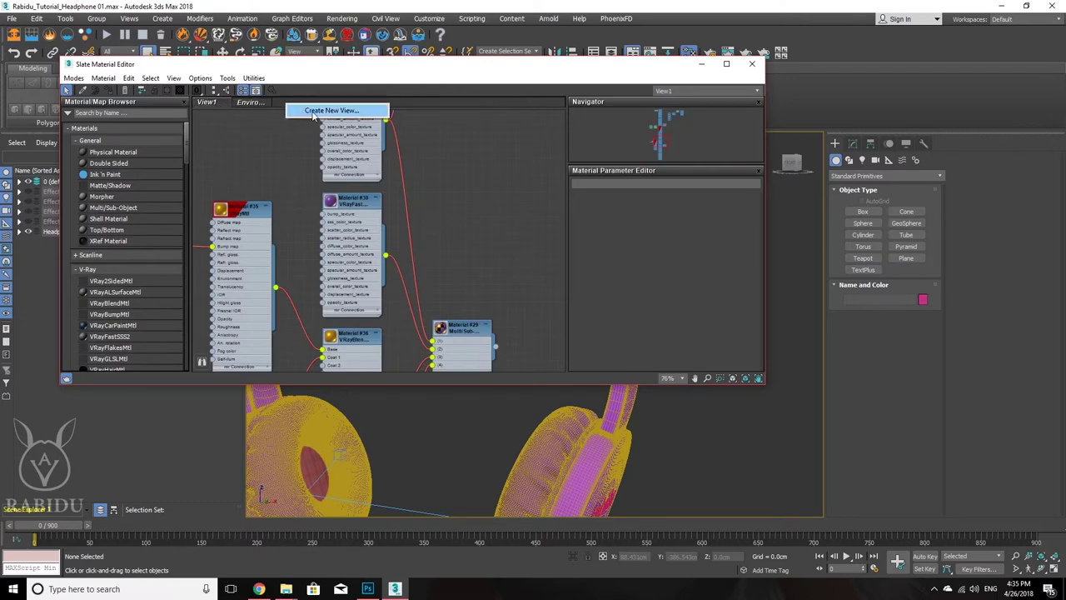
left_click(244, 103)
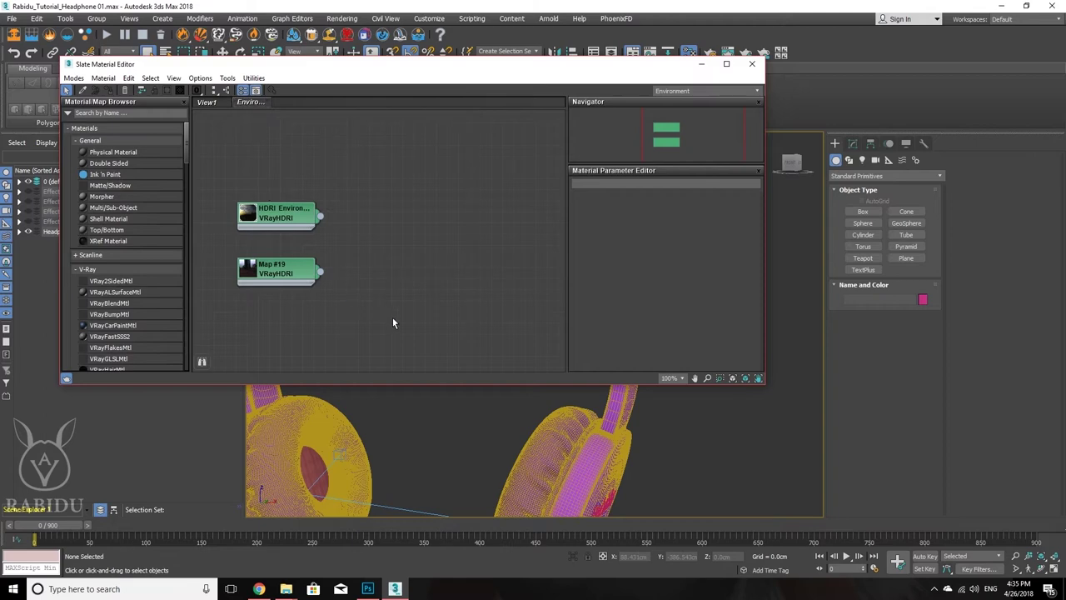
left_click_drag(393, 322, 361, 333)
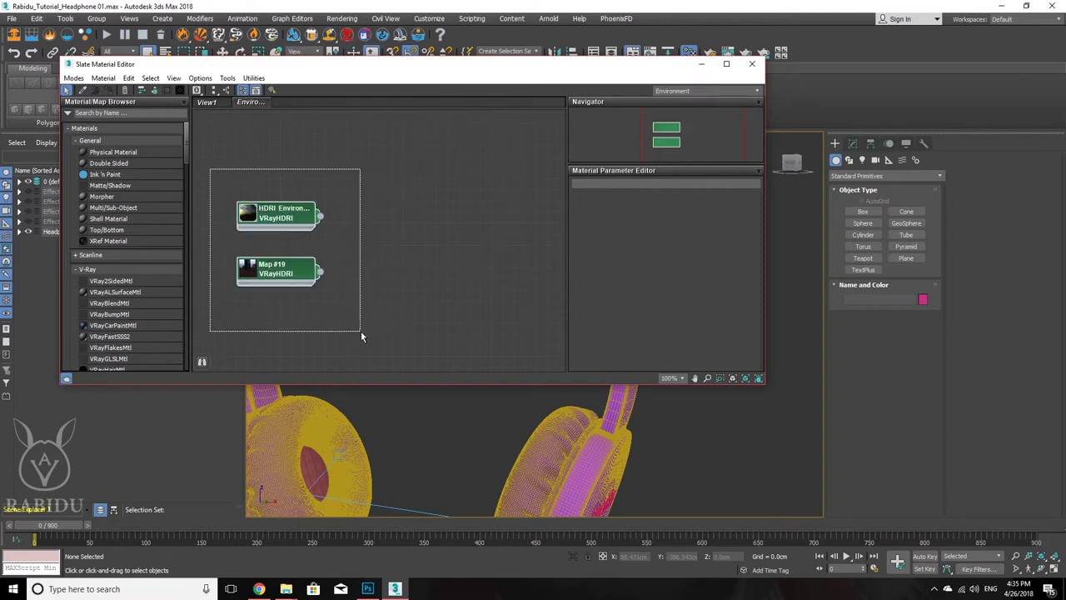
middle_click_drag(362, 295, 459, 291)
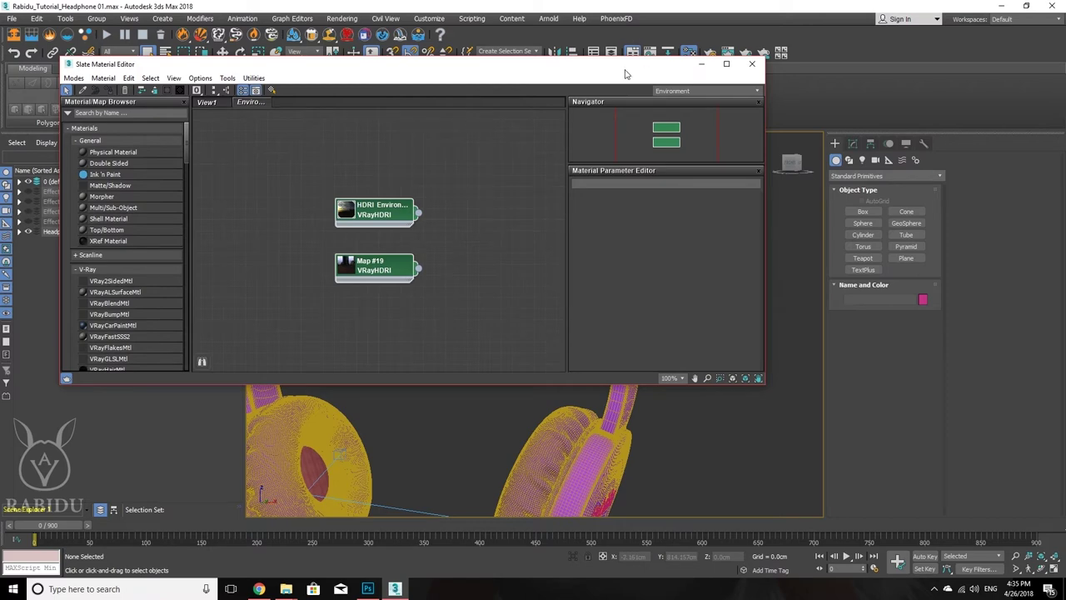
mouse_move(625, 74)
left_mouse_down()
mouse_move(612, 47)
mouse_move(624, 46)
mouse_move(629, 66)
left_mouse_up()
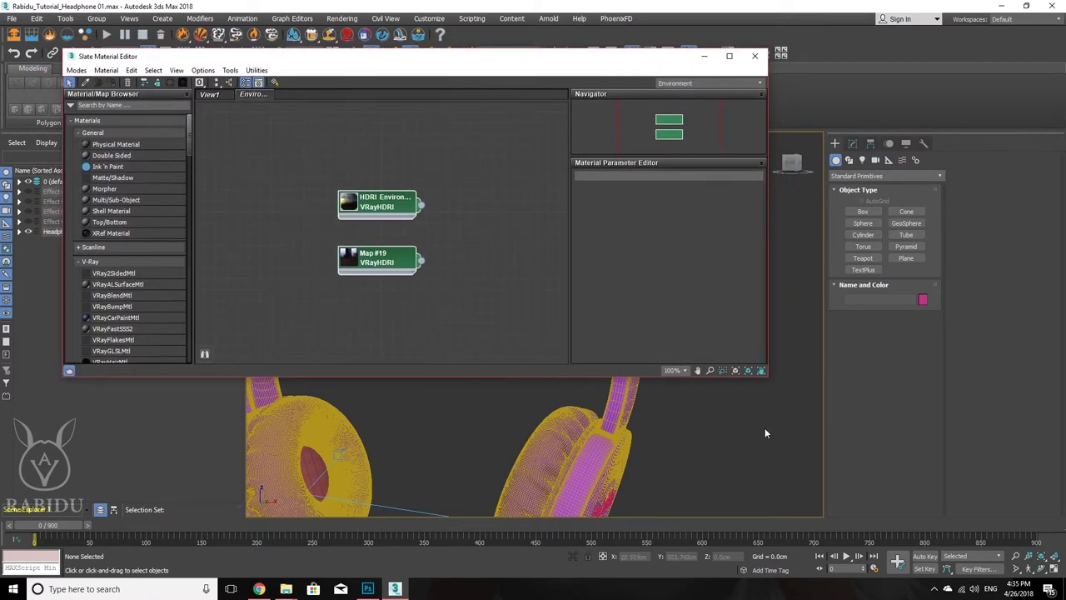
Step: Return to the main node view showing Material #29 and move the editor to the right
left_click(214, 95)
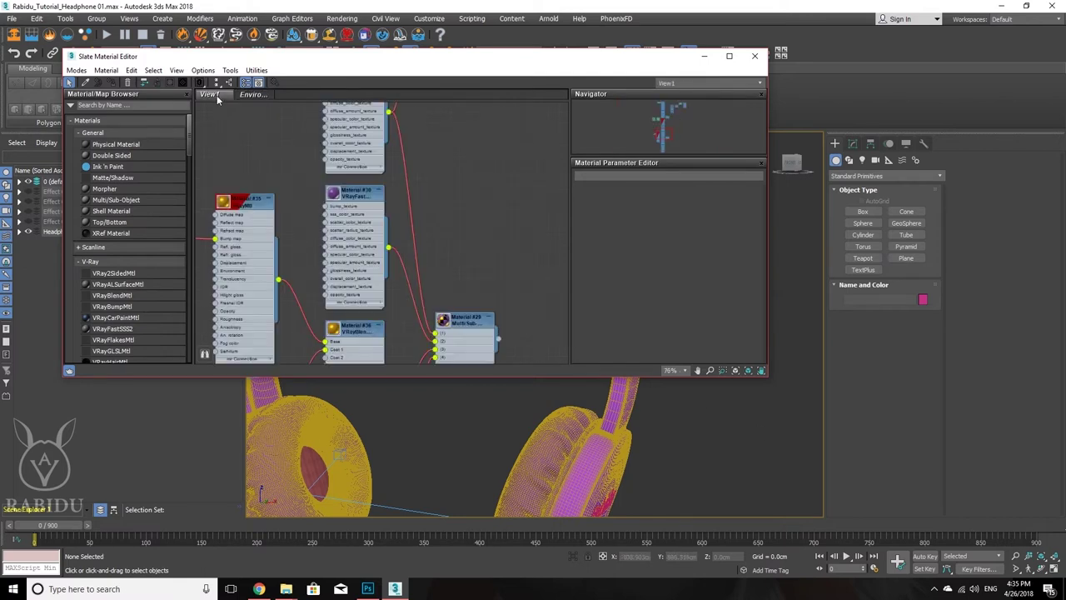
scroll(618, 453, "down", 5)
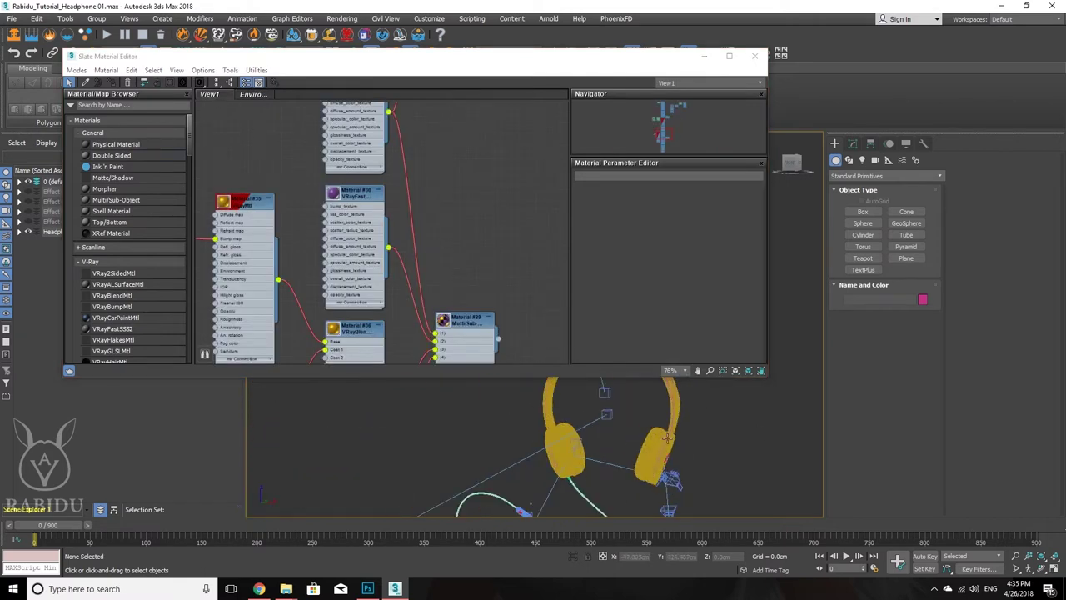
scroll(628, 450, "up", 5)
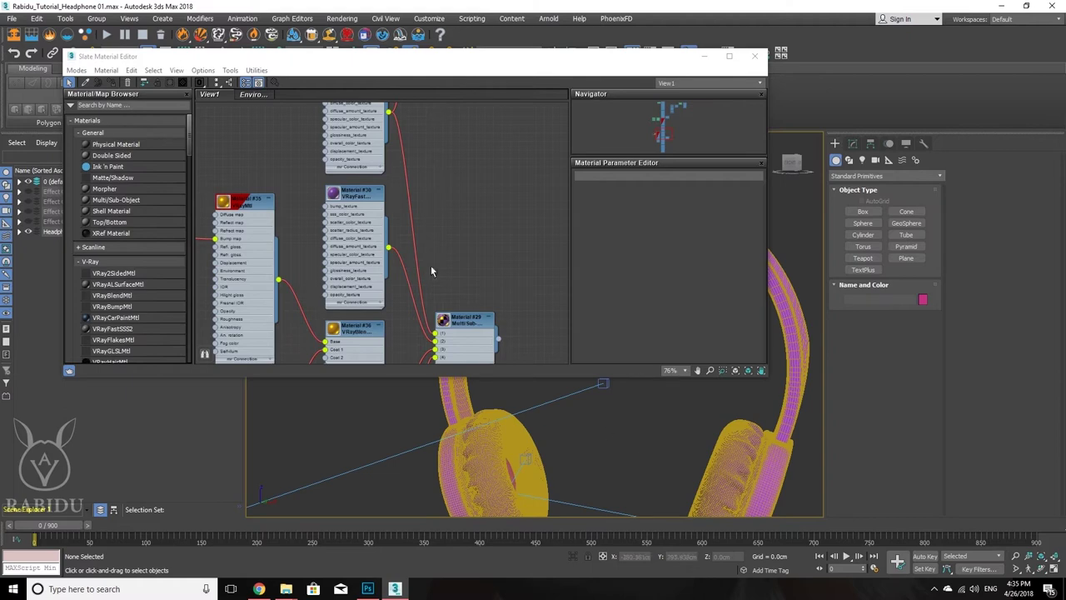
middle_click_drag(431, 271, 438, 151)
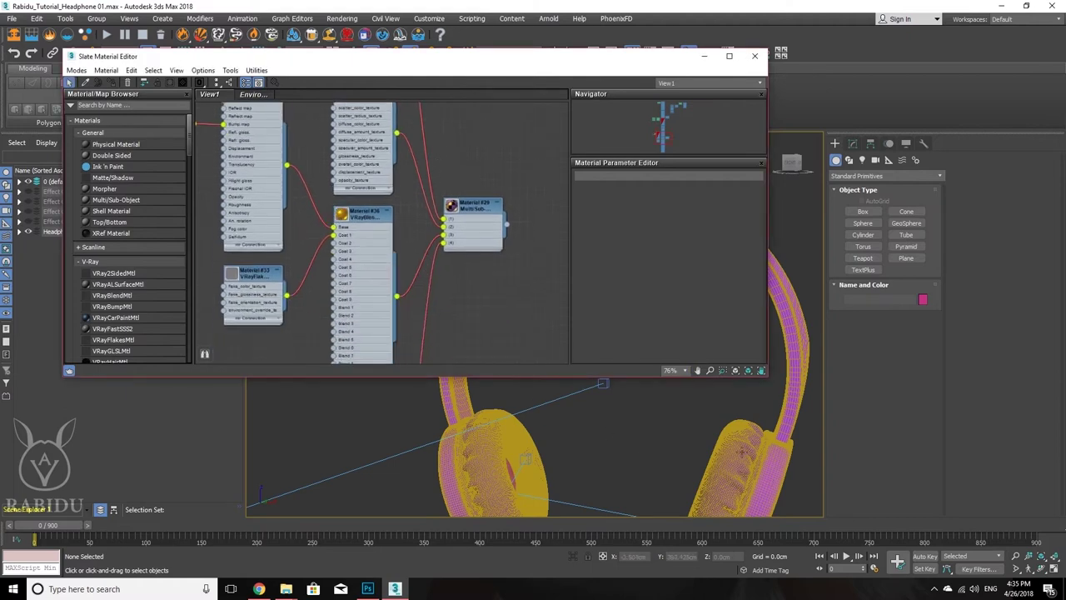
middle_click_drag(617, 442, 652, 434, "alt")
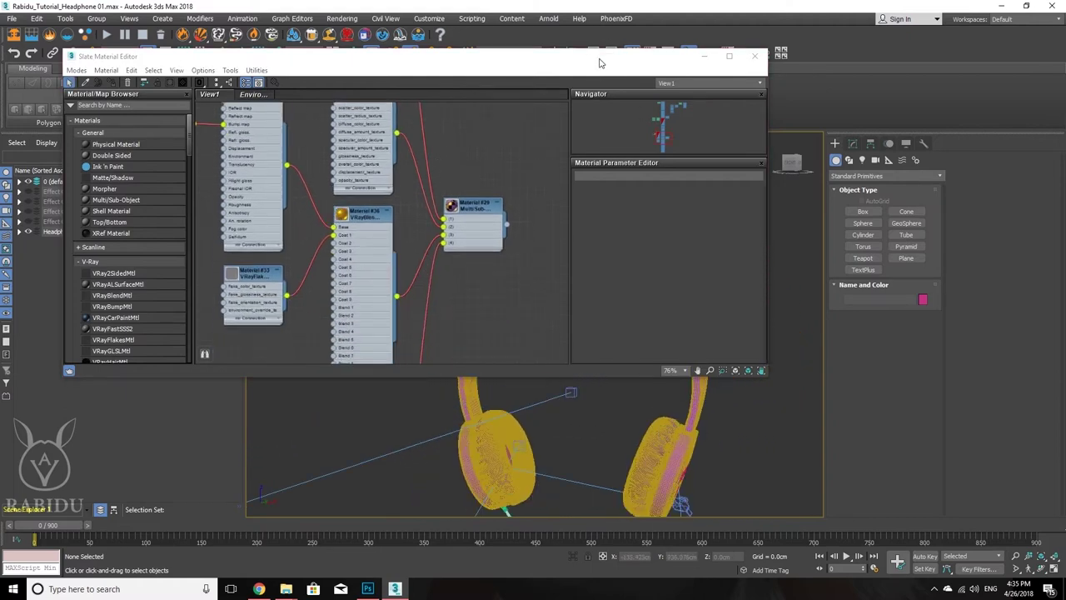
left_click_drag(602, 57, 900, 40)
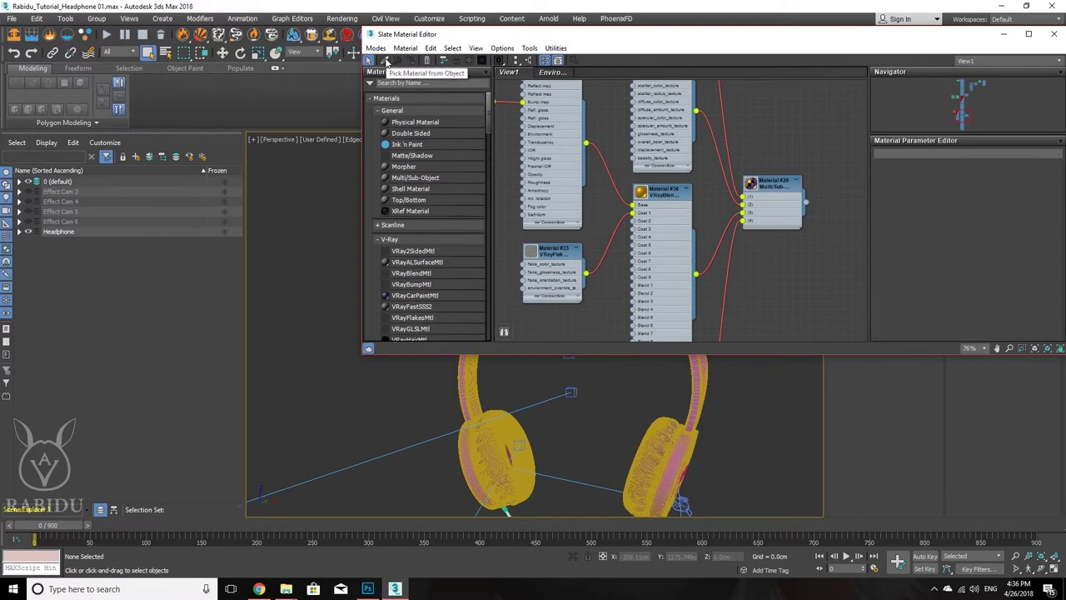
Step: Pick the left earcup's material into the Slate editor and zoom to Multi/Sub-Object Material #22
scroll(722, 177, "down", 10)
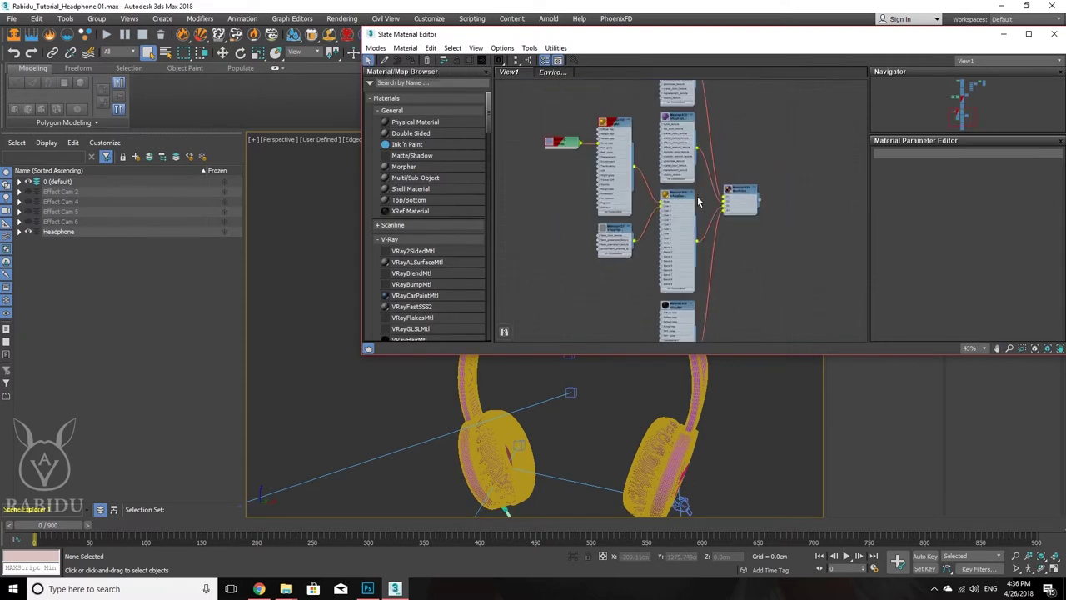
scroll(722, 177, "up", 4)
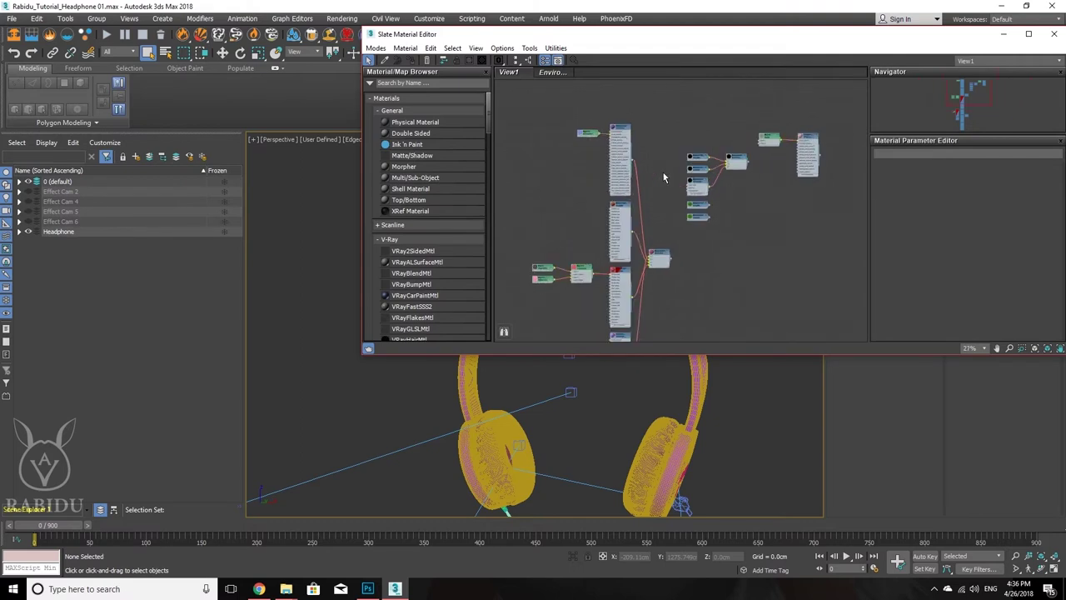
middle_click_drag(752, 280, 764, 146)
left_click(384, 60)
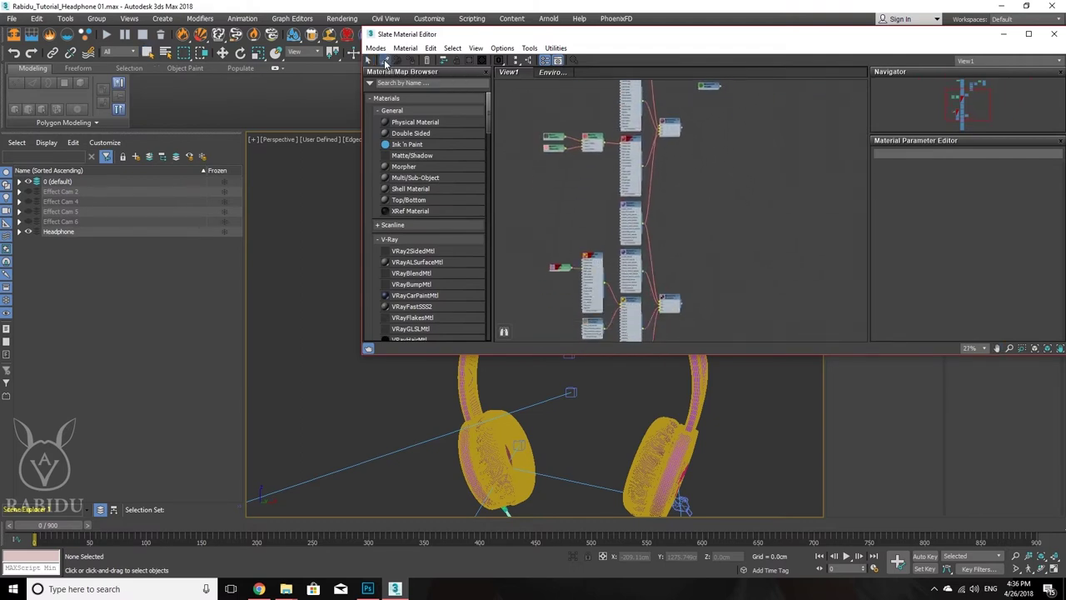
left_click(493, 434)
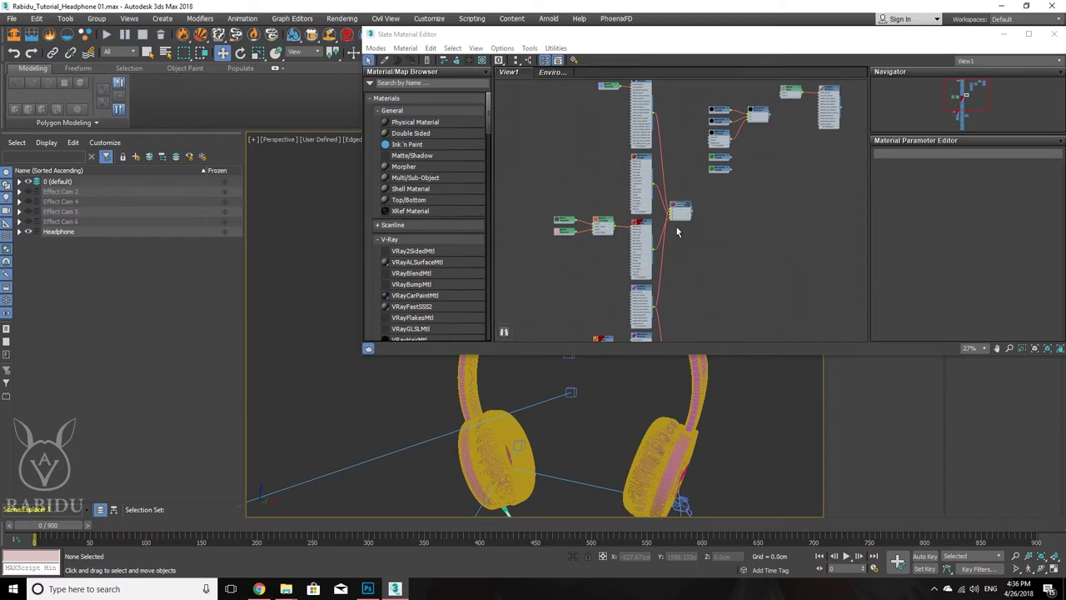
scroll(678, 232, "up", 8)
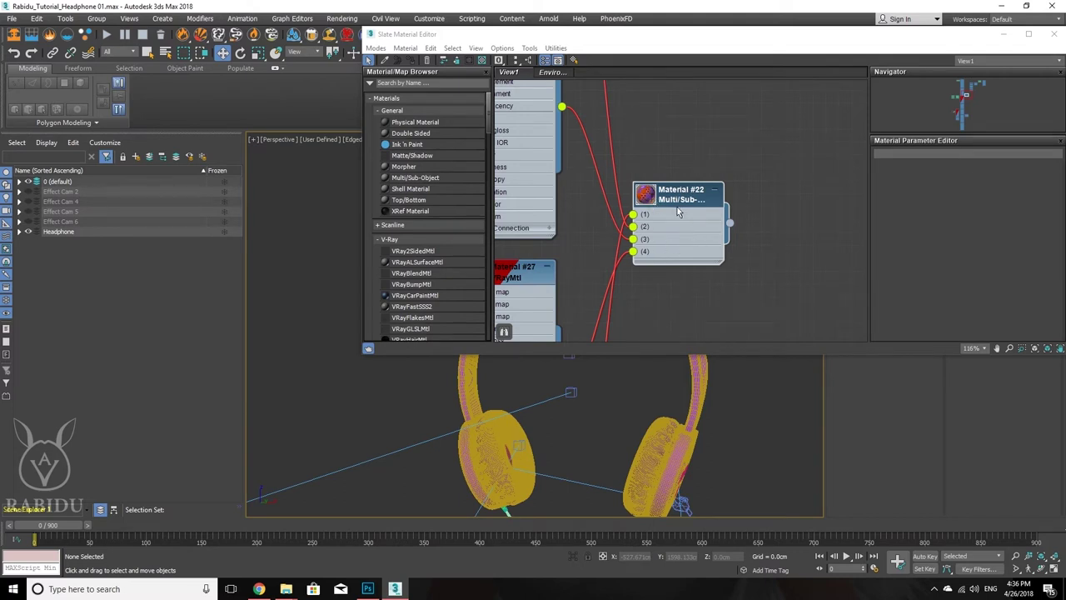
Step: Open Material #22's Multi/Sub-Object parameters and pan to its sub-material nodes
double_click(700, 210)
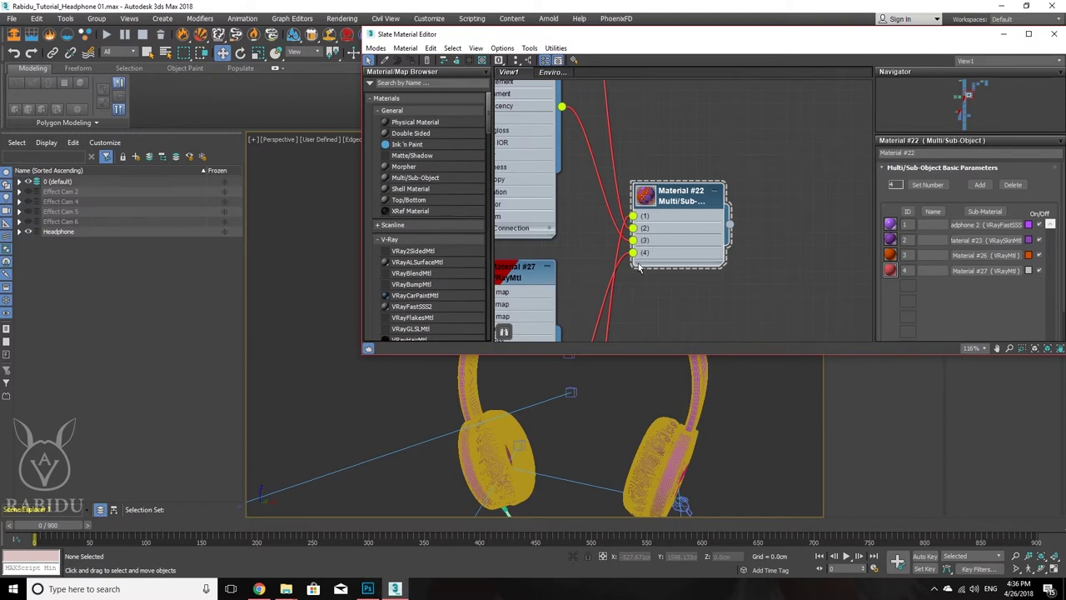
scroll(604, 269, "down", 1)
middle_click_drag(604, 269, 685, 162)
scroll(702, 221, "down", 1)
scroll(656, 205, "down", 1)
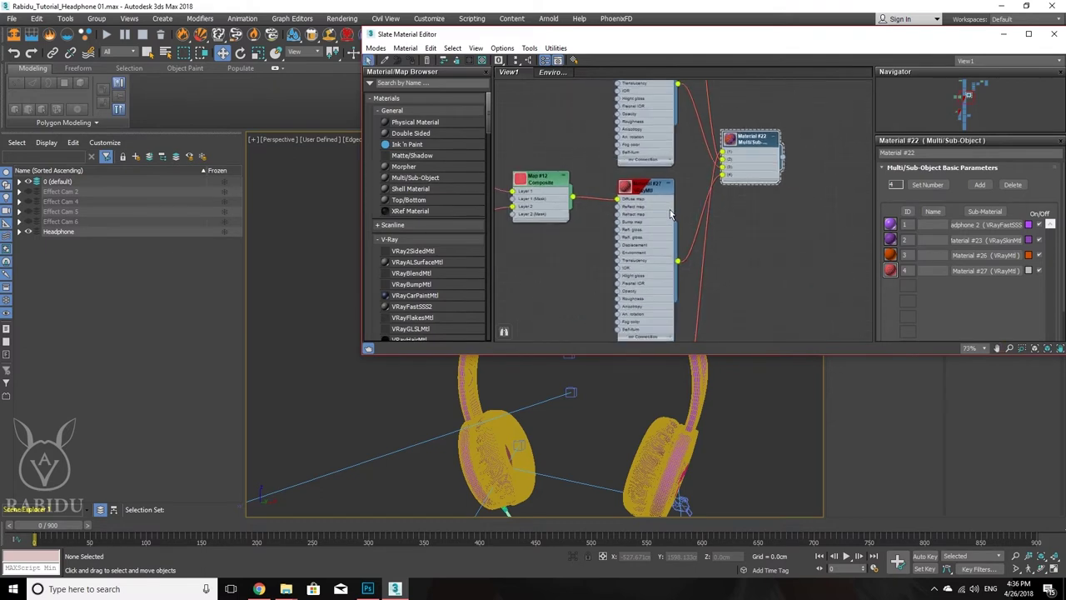
mouse_move(670, 215)
middle_mouse_down()
mouse_move(684, 202)
mouse_move(646, 159)
mouse_move(654, 217)
middle_mouse_up()
scroll(640, 167, "up", 1)
scroll(654, 189, "up", 2)
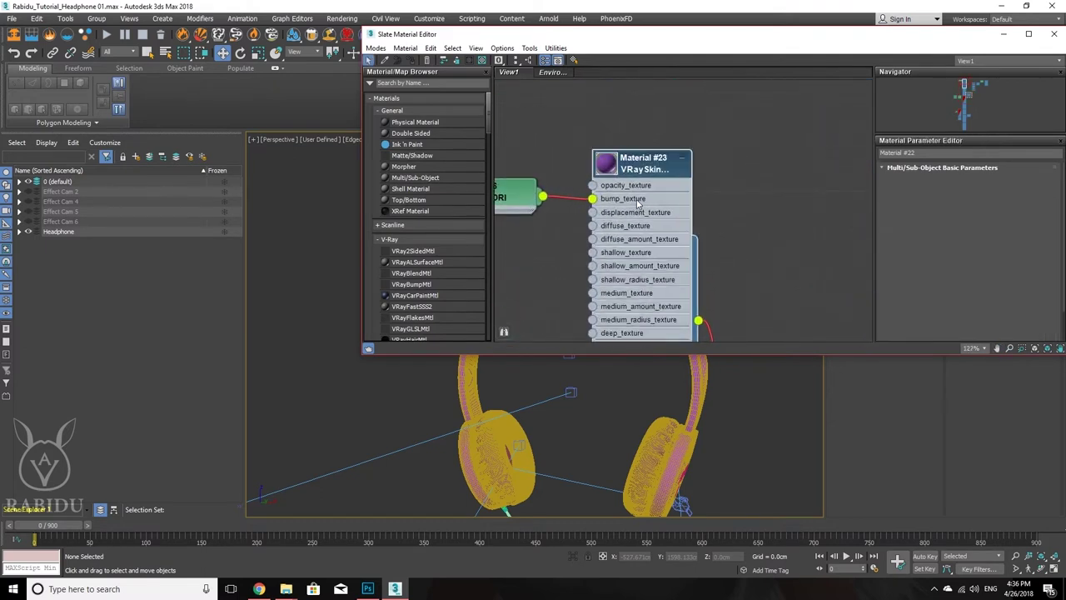
Step: Inspect the Material #23 VRaySkinMtl and Material #26 VRayMtl parameters
double_click(627, 171)
scroll(628, 175, "down", 5)
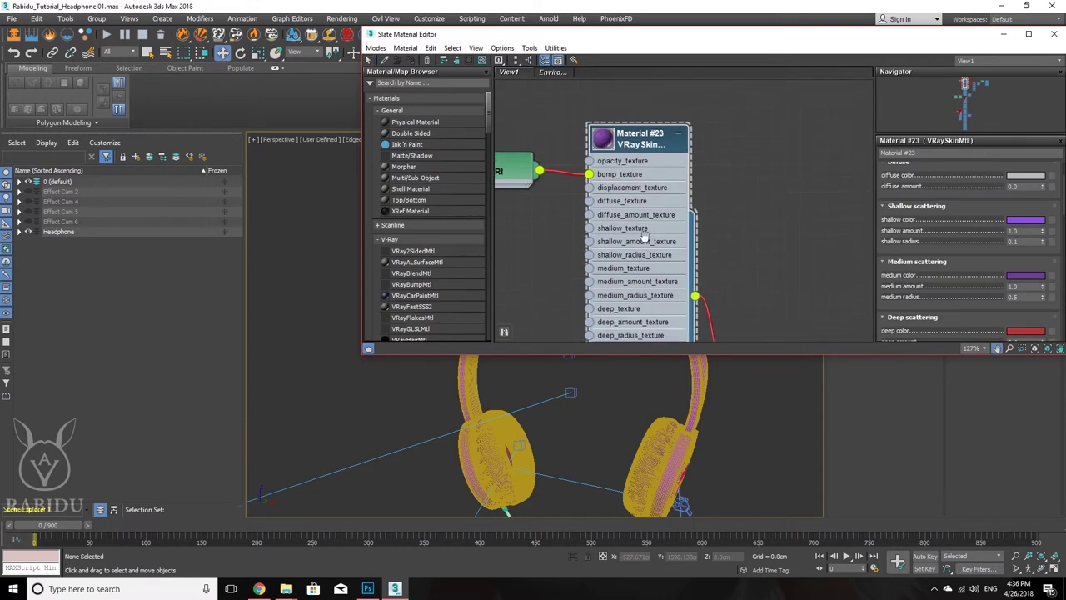
scroll(649, 248, "up", 3)
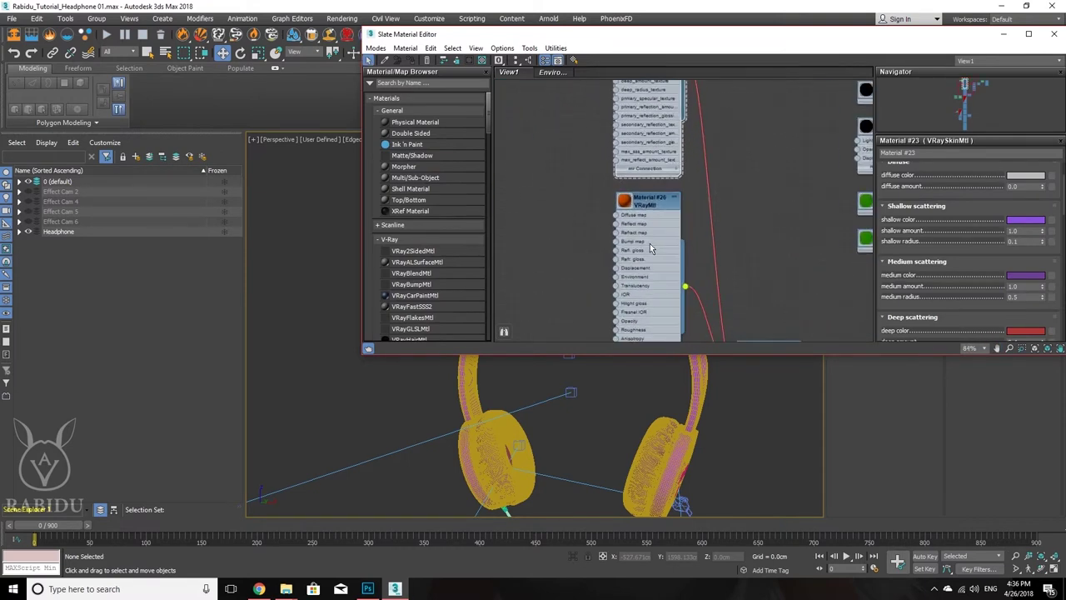
double_click(638, 208)
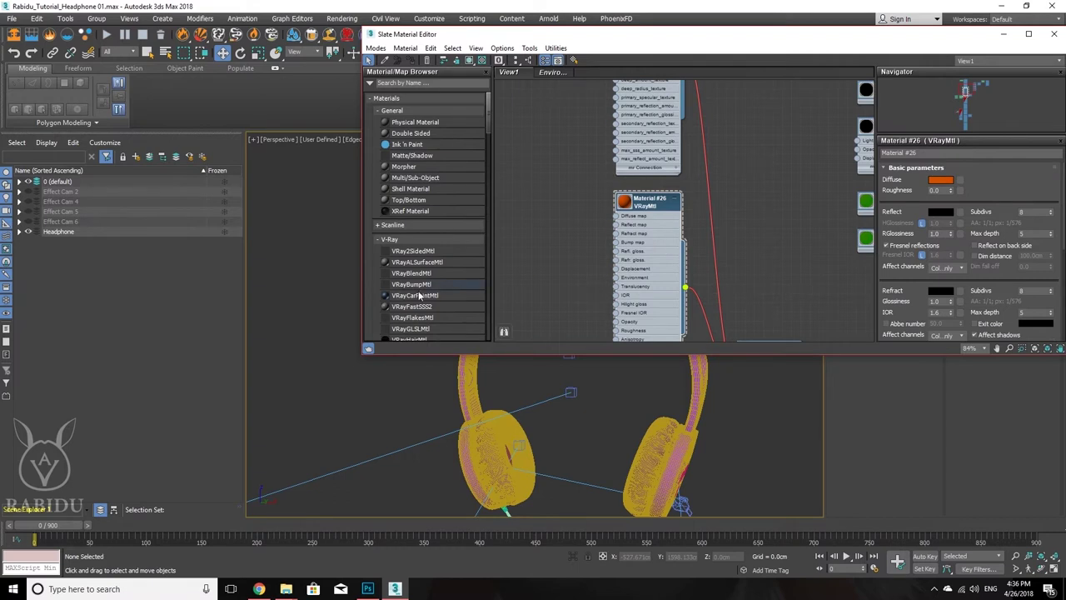
scroll(419, 295, "down", 3)
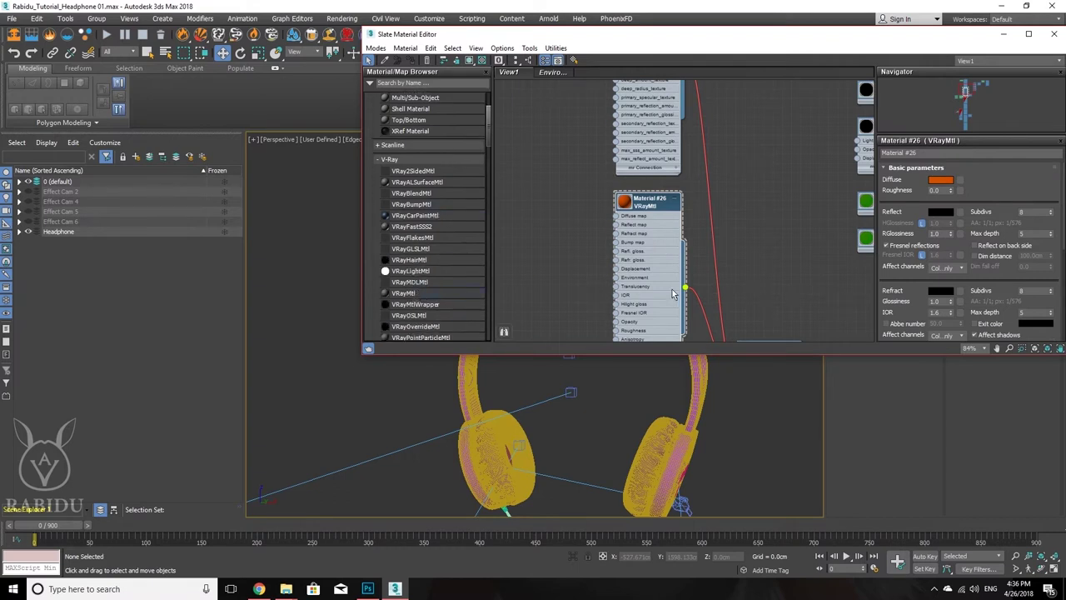
Step: Bring Material #27 into view and inspect the Headphone 2 VRayFastSSS2 parameters
middle_click_drag(673, 294, 653, 165)
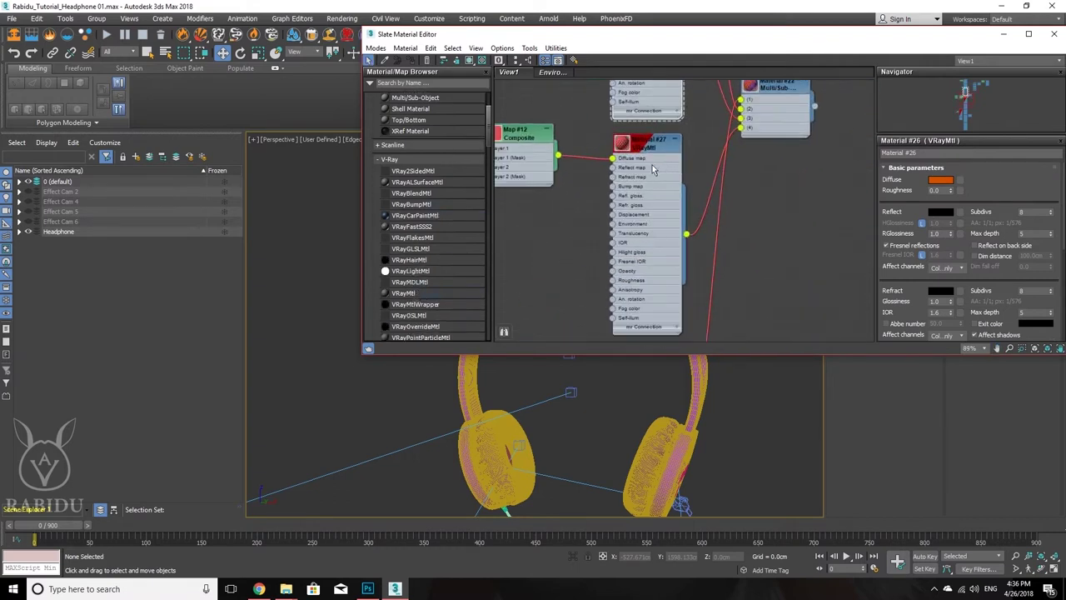
middle_click_drag(643, 235, 654, 91)
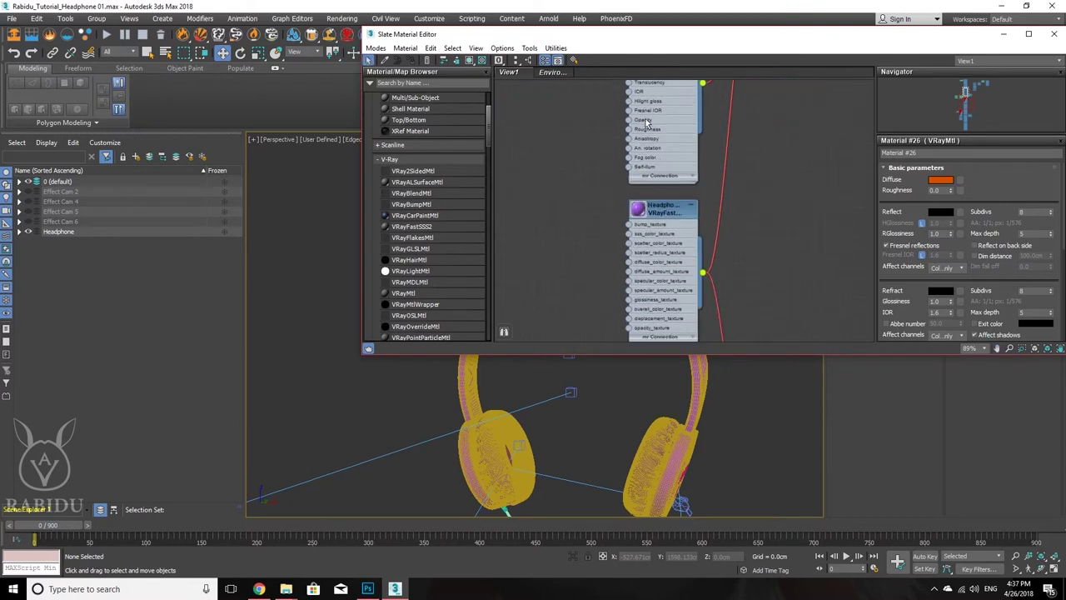
double_click(669, 275)
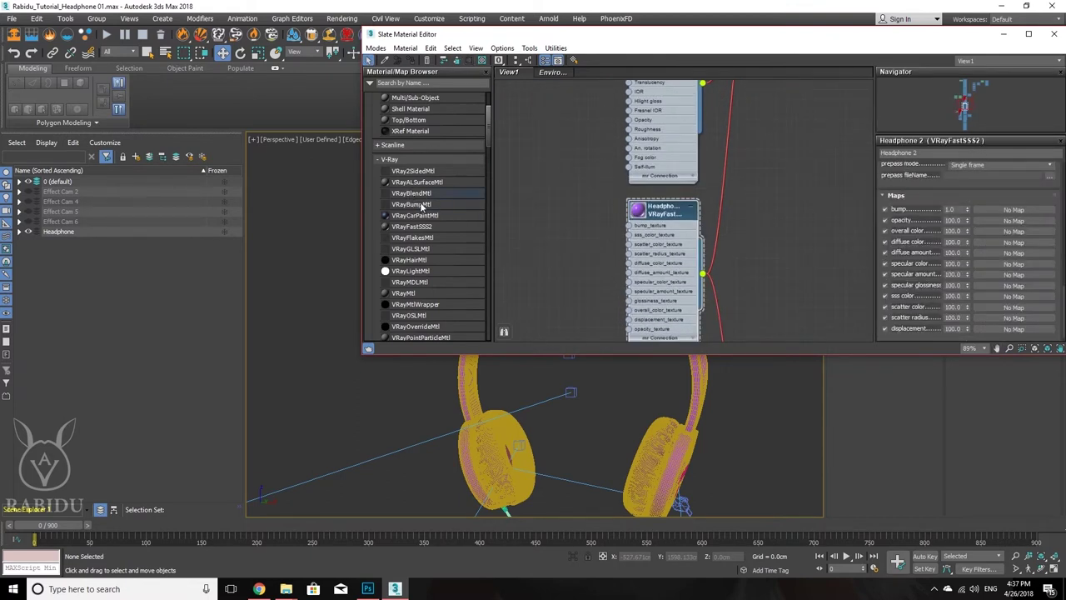
scroll(640, 219, "down", 6)
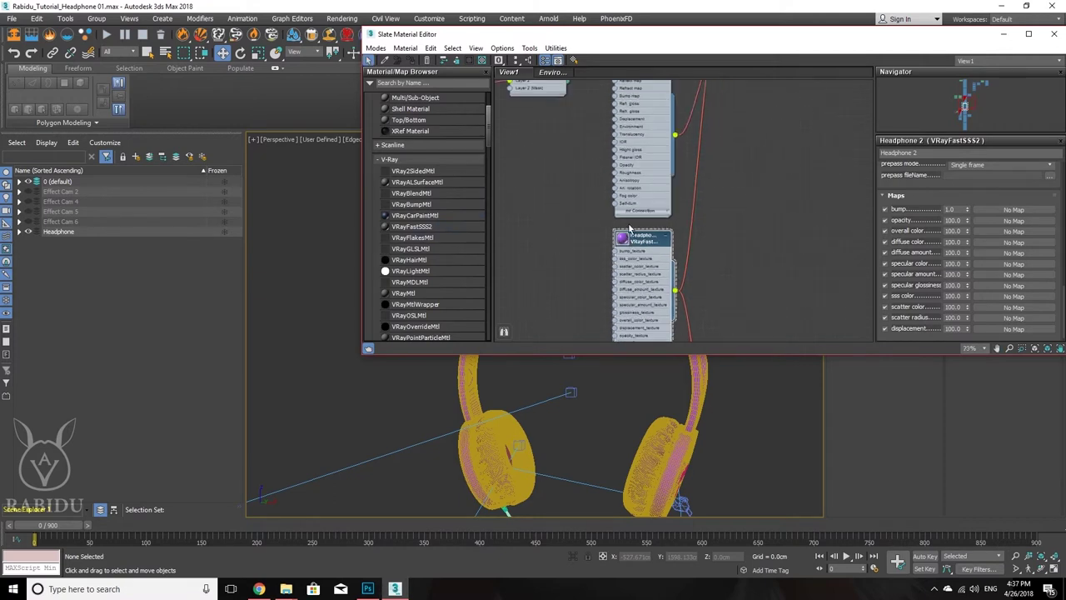
scroll(655, 266, "up", 5)
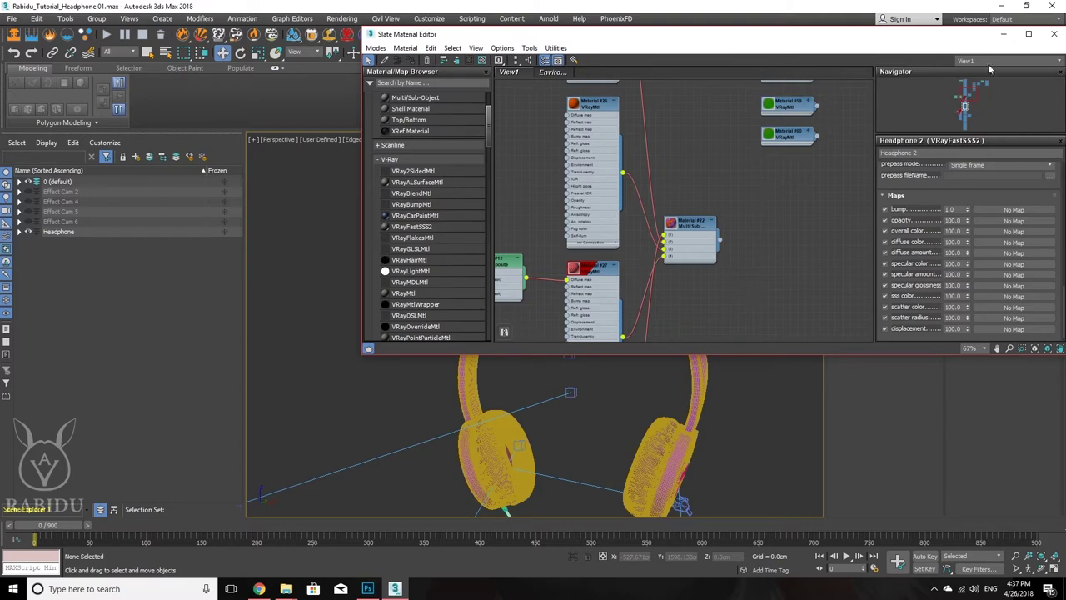
Step: Minimize the material editor and frame the whole headphone rig in the viewport
left_click(1000, 35)
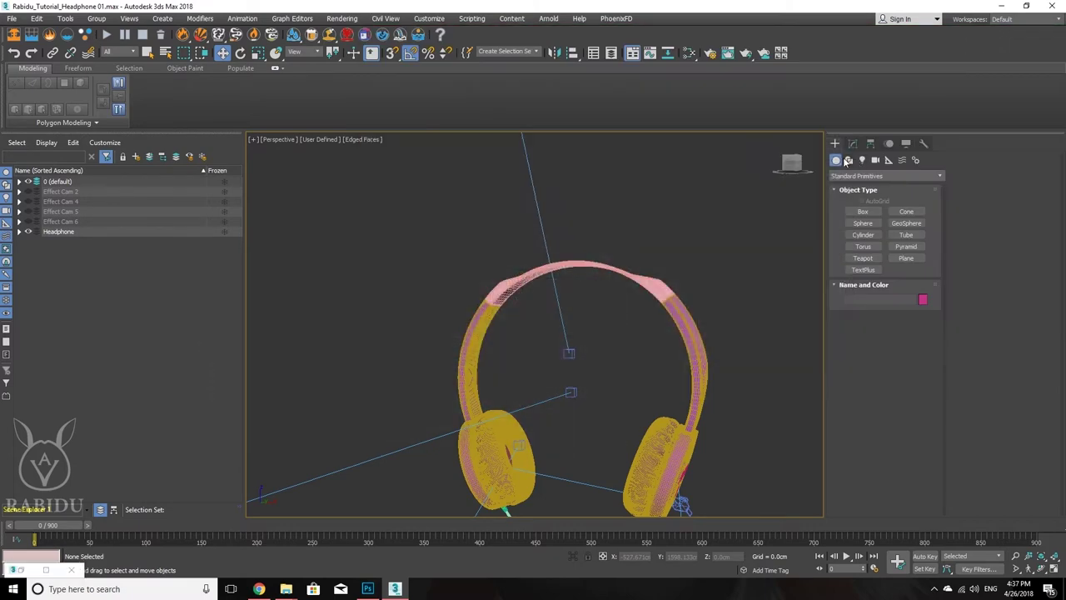
scroll(726, 297, "up", 3)
middle_click_drag(726, 298, 510, 198)
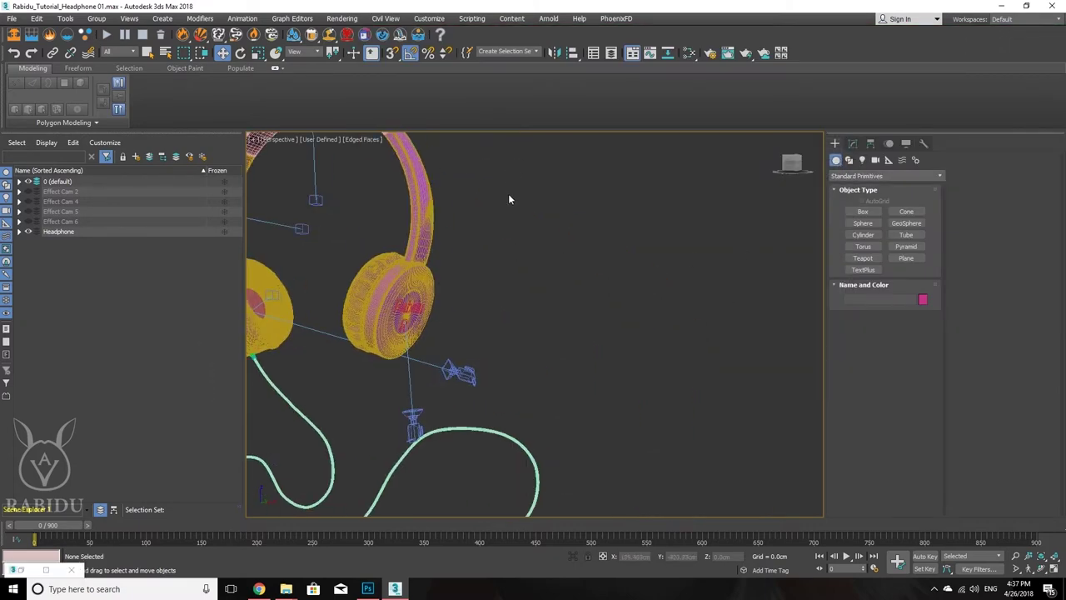
left_click(863, 211)
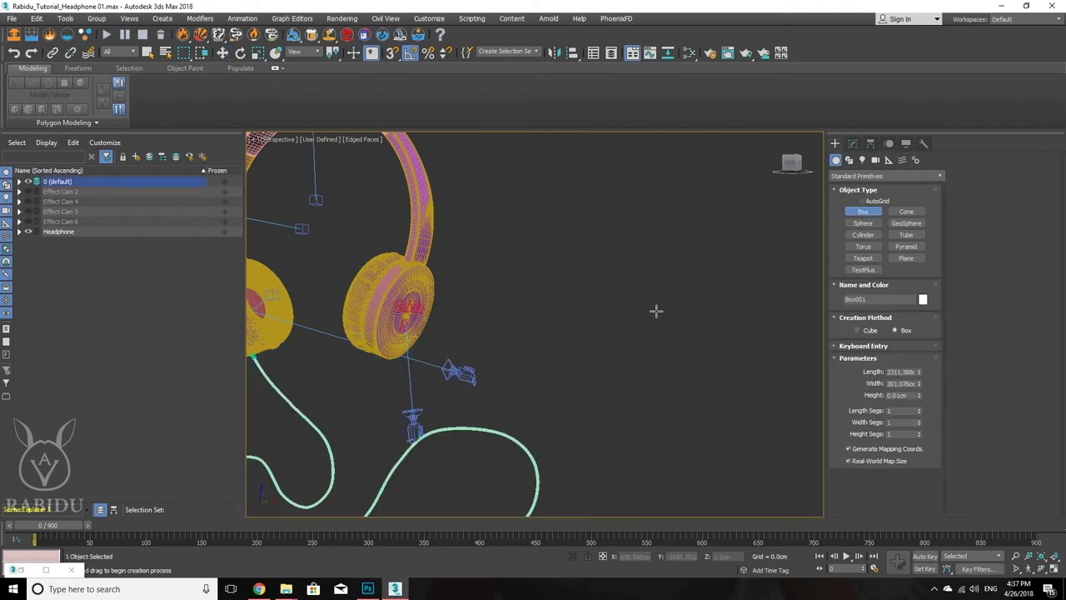
key("ctrl+z")
scroll(540, 313, "down", 8)
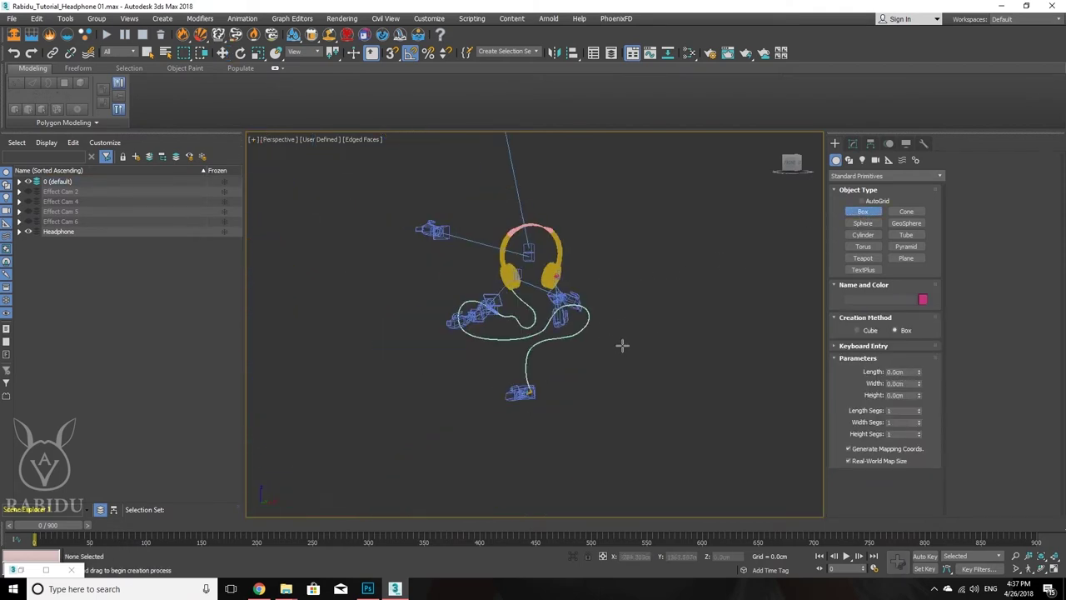
middle_click_drag(621, 345, 594, 392, "alt")
scroll(595, 392, "down", 3)
Step: Draw a tall box in empty space beside the headphone
left_click_drag(585, 355, 595, 356)
right_click(595, 355)
middle_click_drag(594, 356, 581, 376, "alt")
left_click_drag(581, 375, 583, 378)
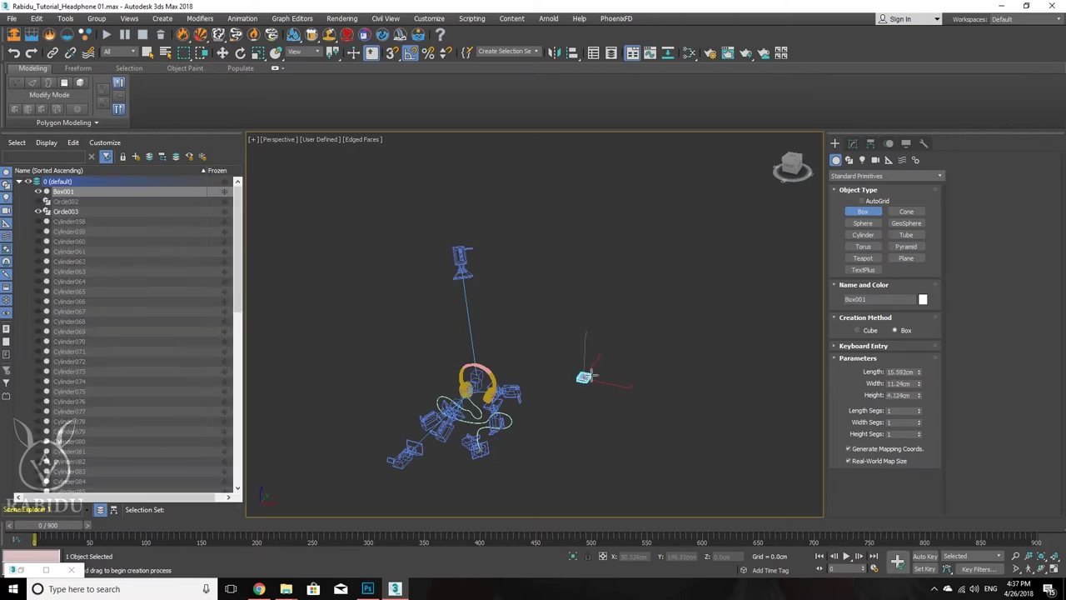
left_click(597, 357)
scroll(590, 366, "up", 4)
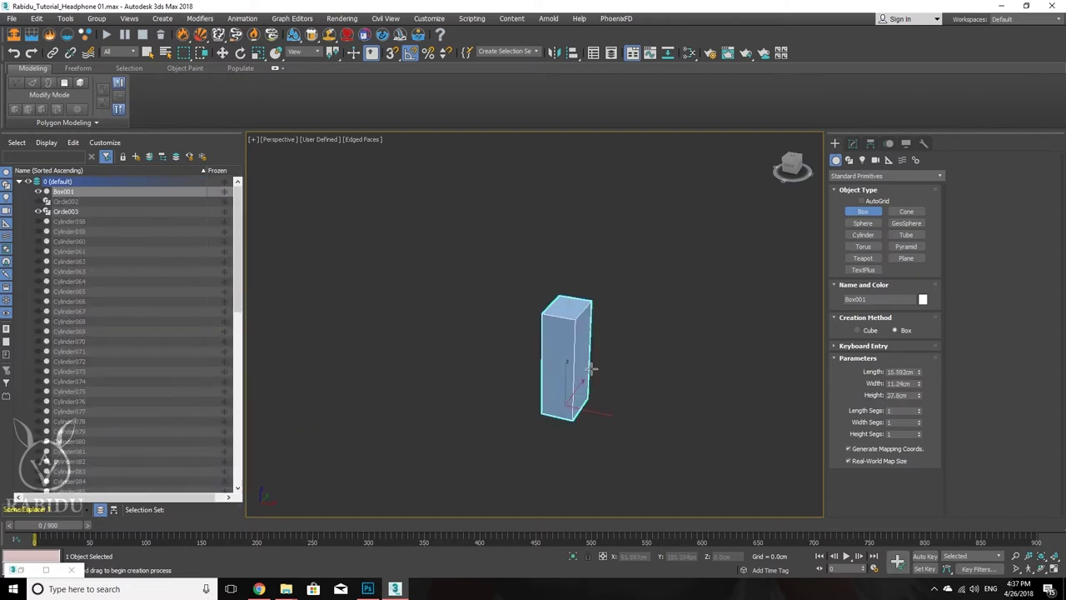
Step: Shift-move the box to make 2 independent copies, then select the leftmost box
key("w")
left_click_drag(595, 412, 634, 435, "shift")
left_click(476, 260)
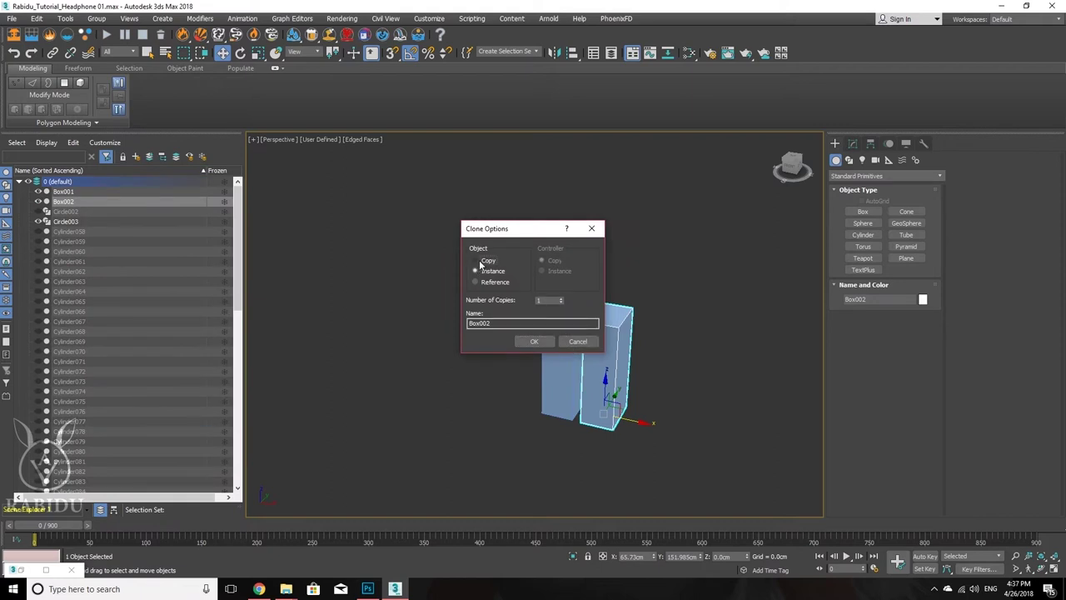
left_click(561, 298)
left_click(534, 341)
scroll(581, 341, "up", 3)
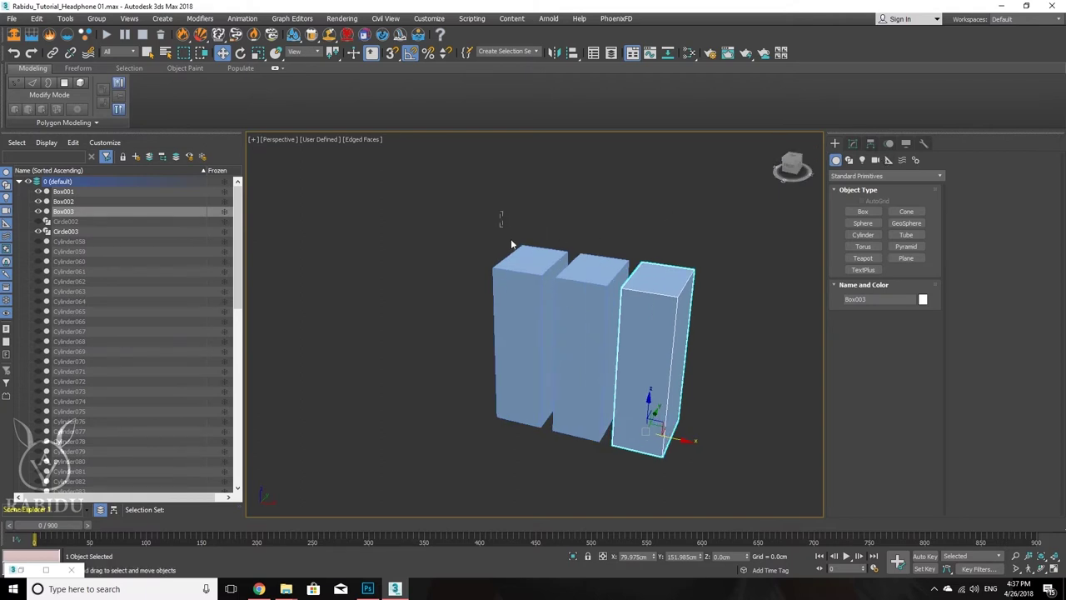
left_click(525, 273)
right_click(547, 268)
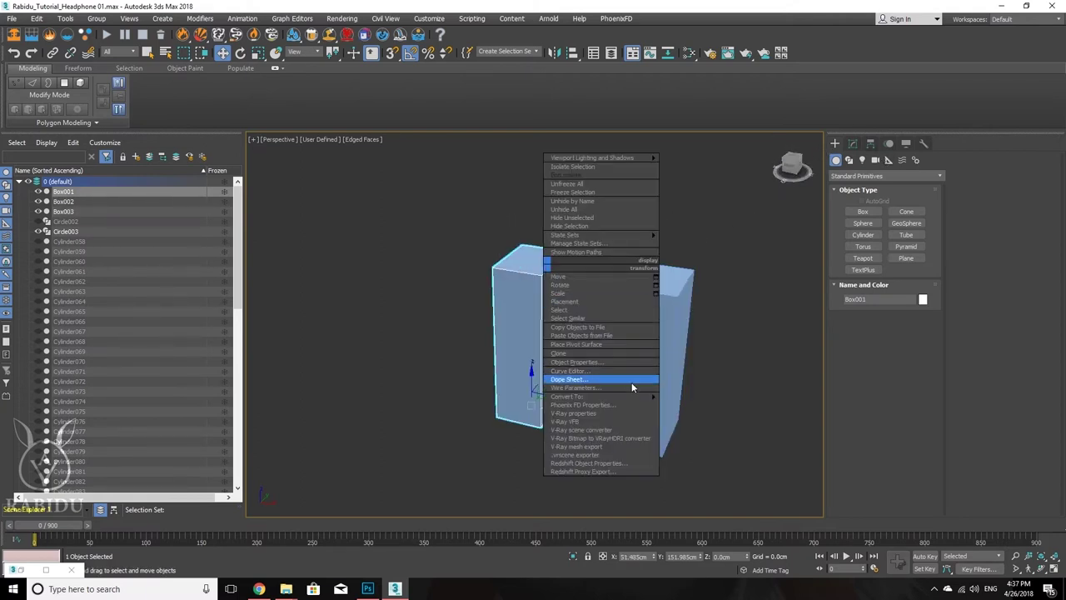
Step: Convert Box001 to Editable Poly and attach Box002 and Box003 to it
mouse_move(636, 393)
left_click(706, 406)
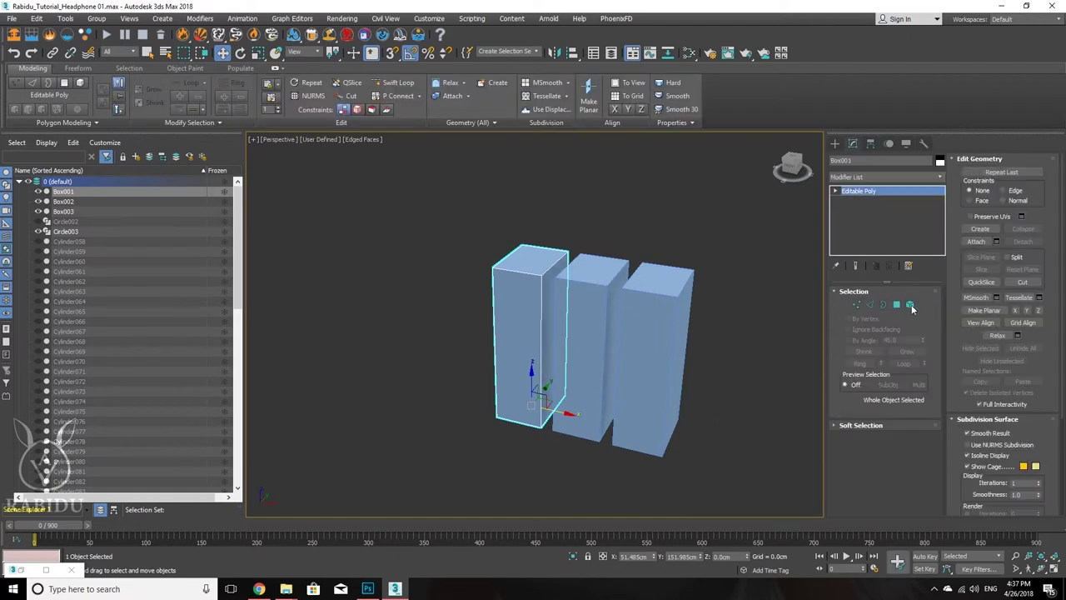
left_click(977, 241)
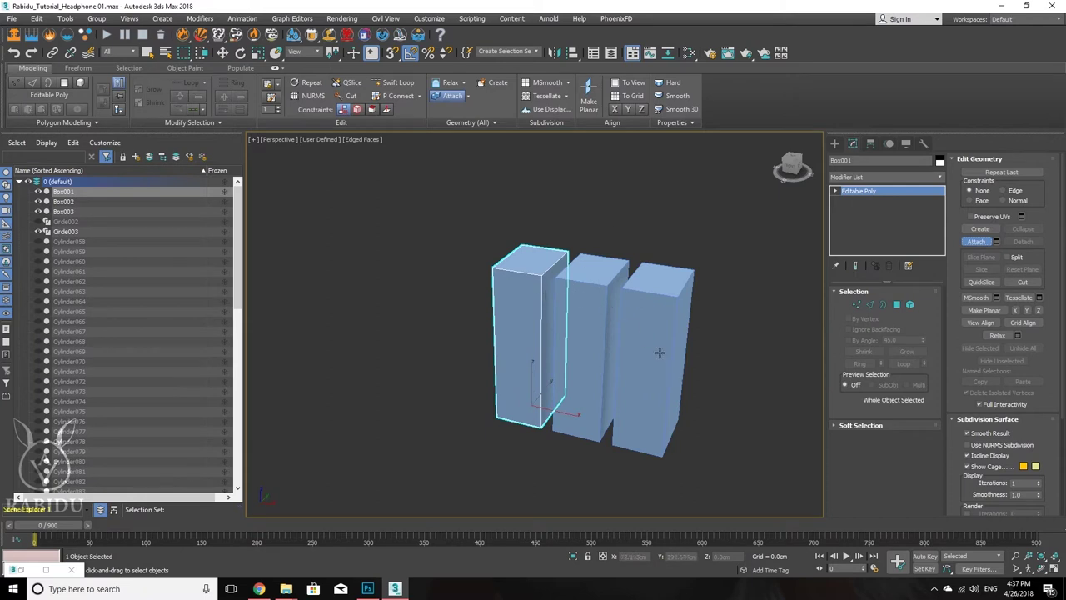
left_click(596, 286)
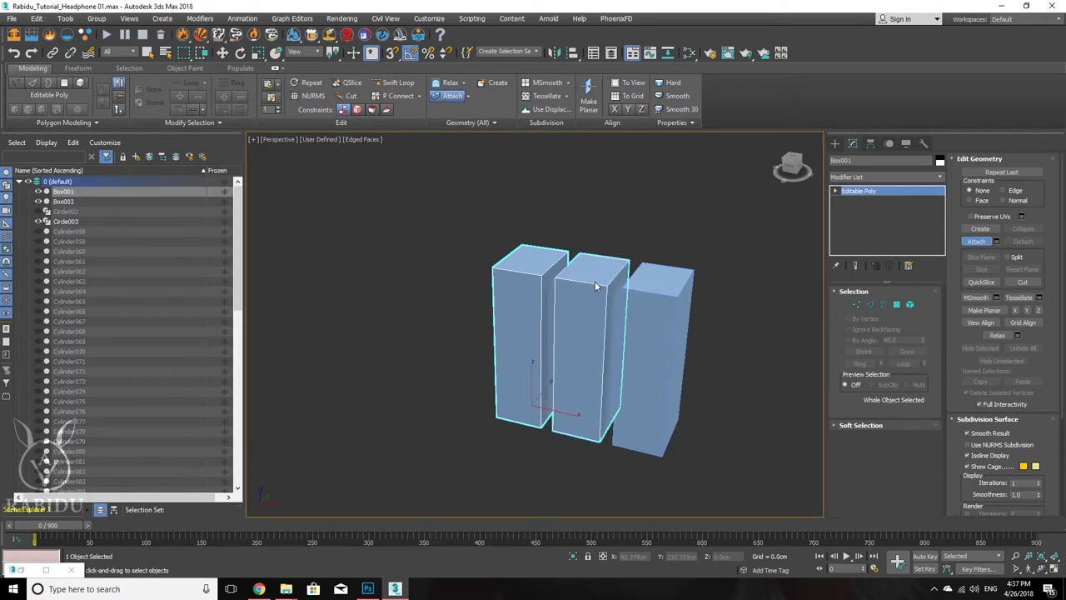
left_click(661, 298)
key("w")
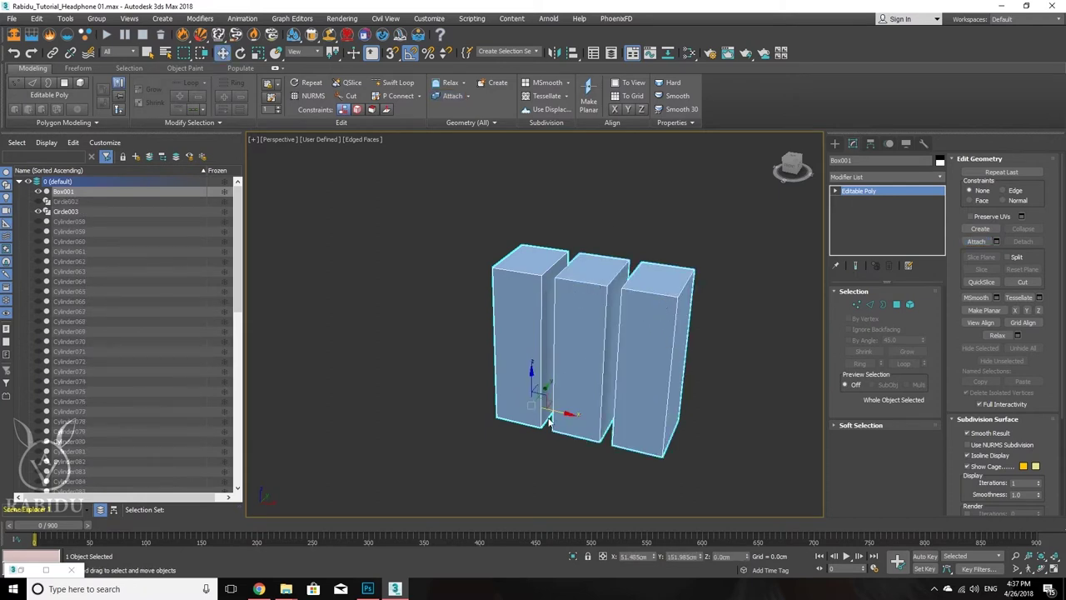
left_click_drag(561, 410, 562, 367)
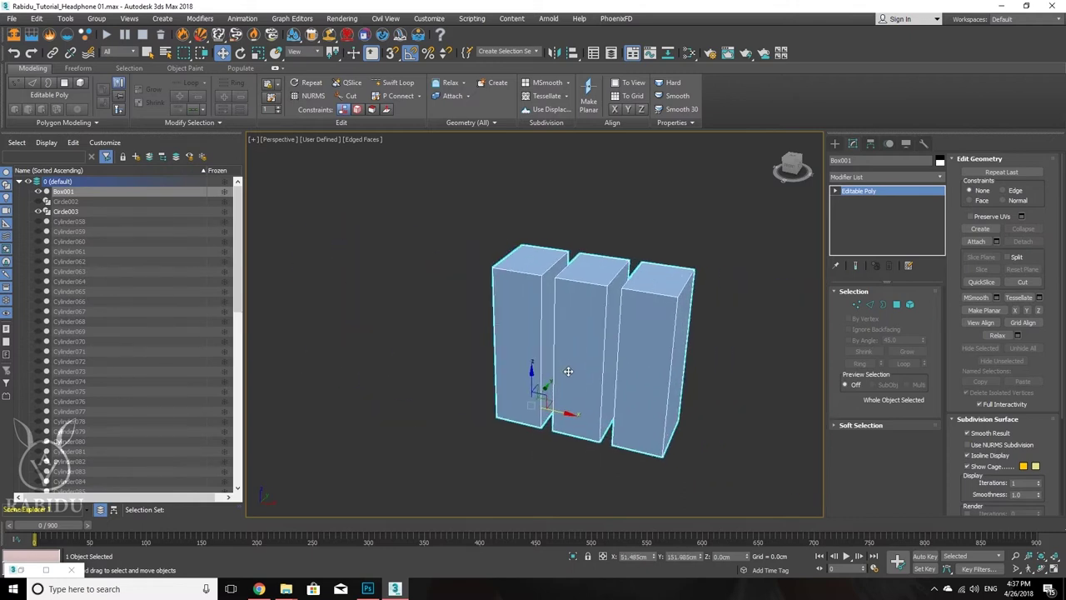
Step: Select the left box as an element and scroll the Modify panel to Polygon: Material IDs
left_click(910, 305)
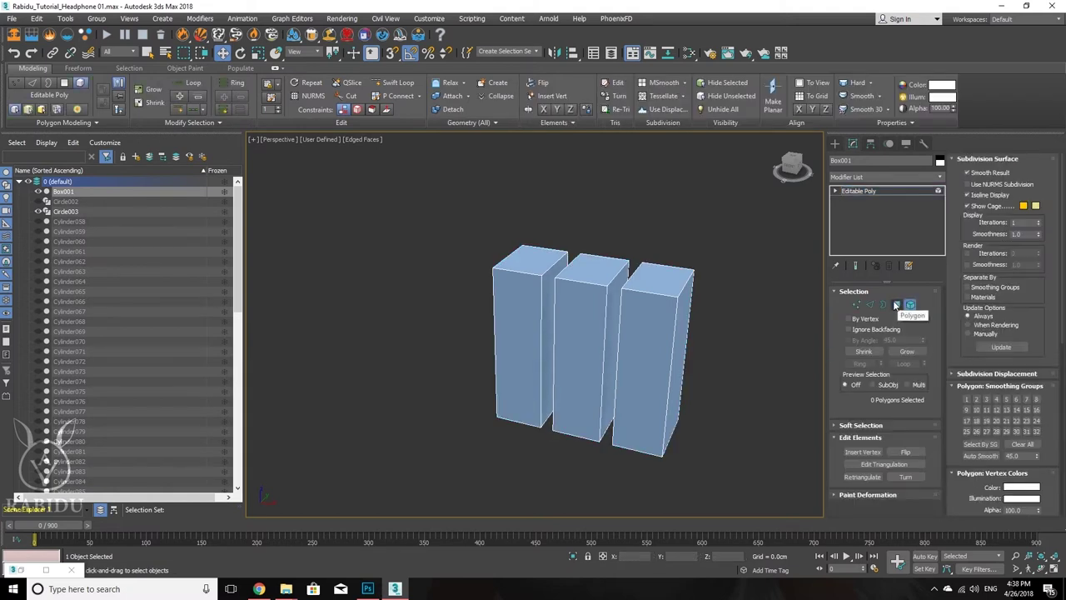
left_click(516, 265)
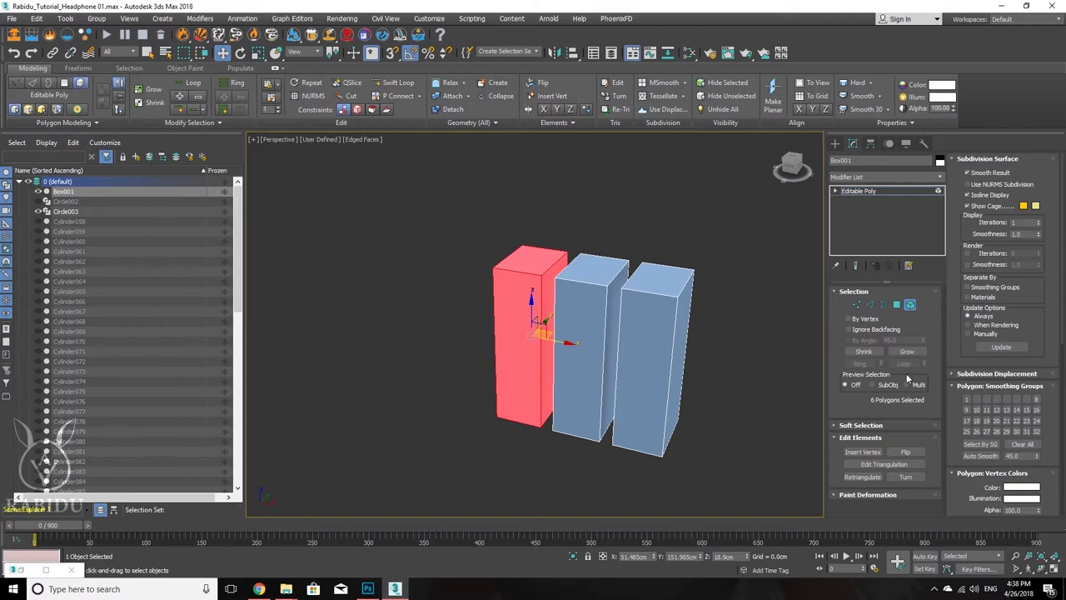
left_click_drag(958, 363, 943, 4)
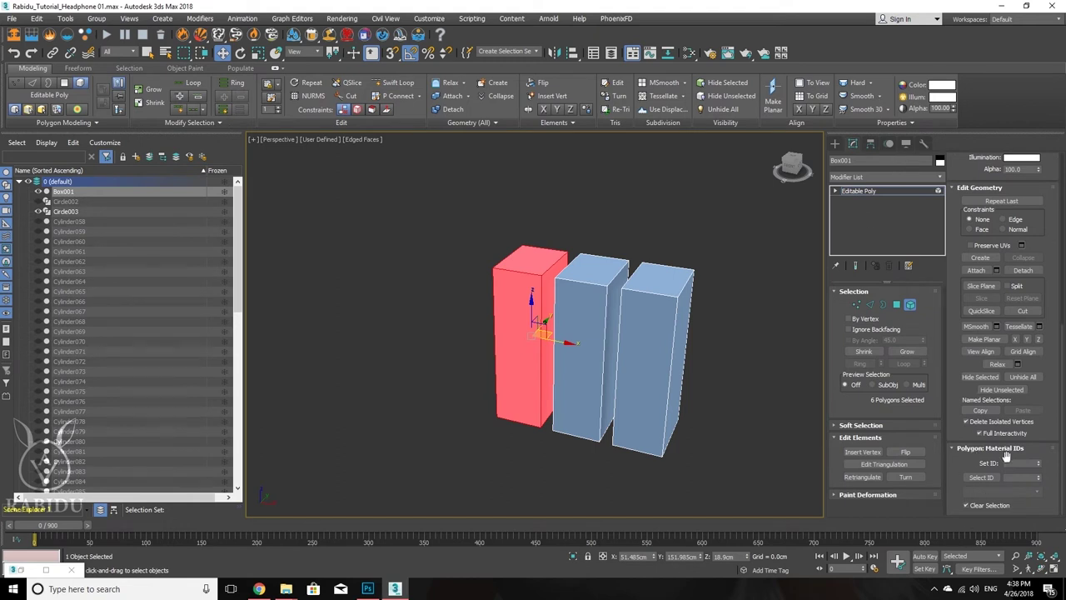
left_click_drag(981, 453, 979, 426)
left_click(651, 54)
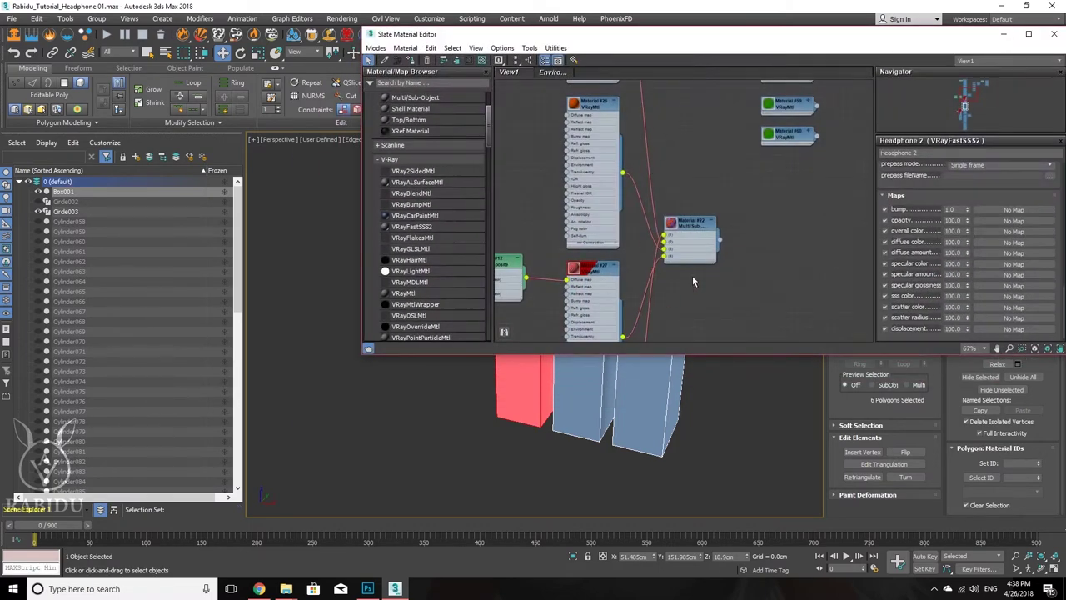
scroll(695, 283, "up", 2)
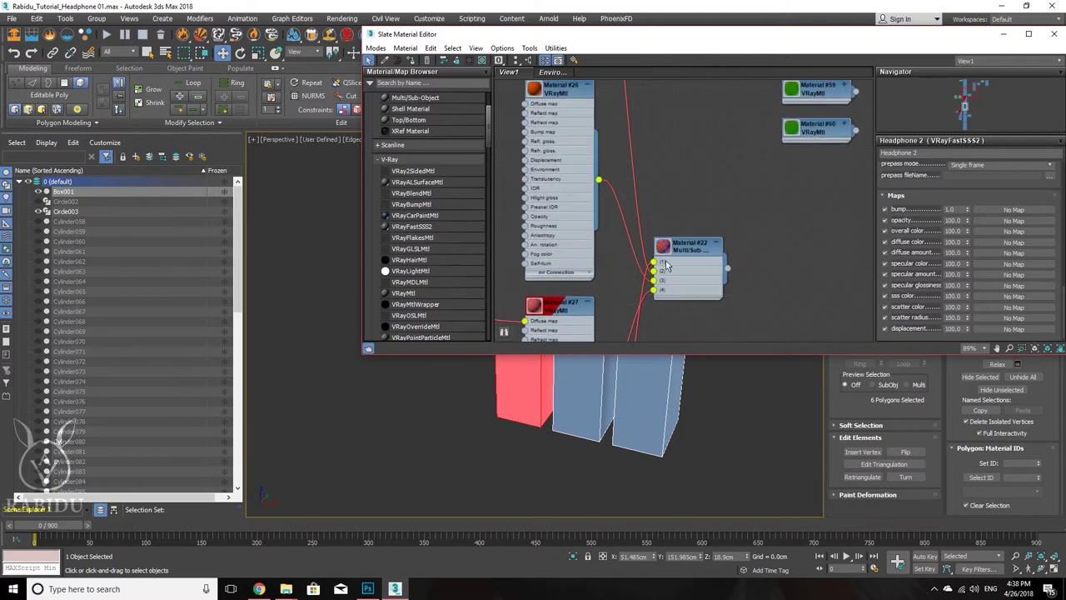
scroll(665, 265, "up", 1)
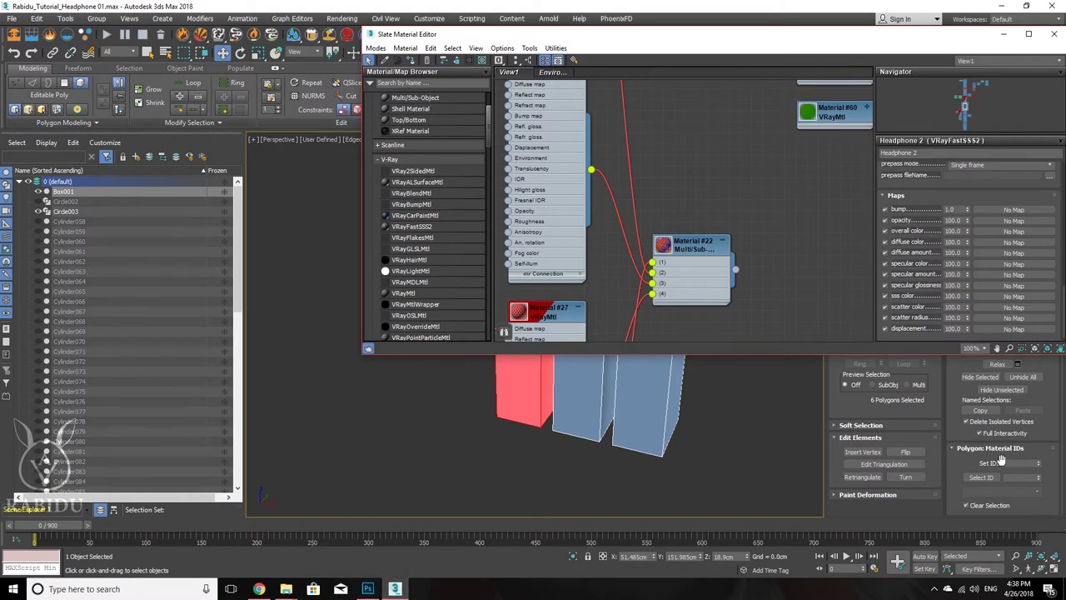
left_click(1004, 34)
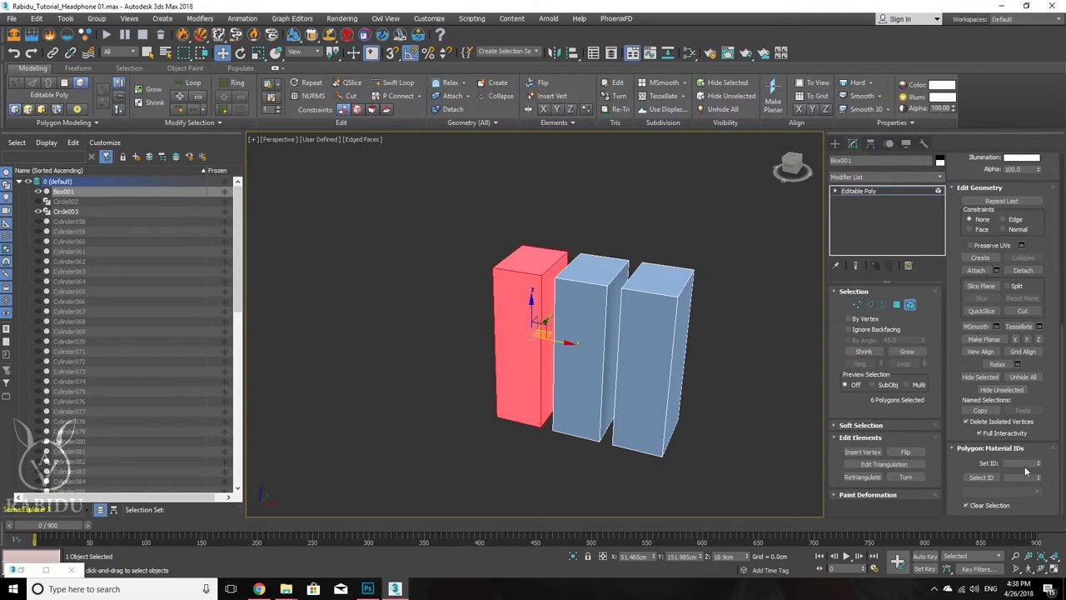
Step: Assign material IDs 1, 2 and 3 to the left, middle and right box elements
left_click(1024, 463)
left_click(584, 271)
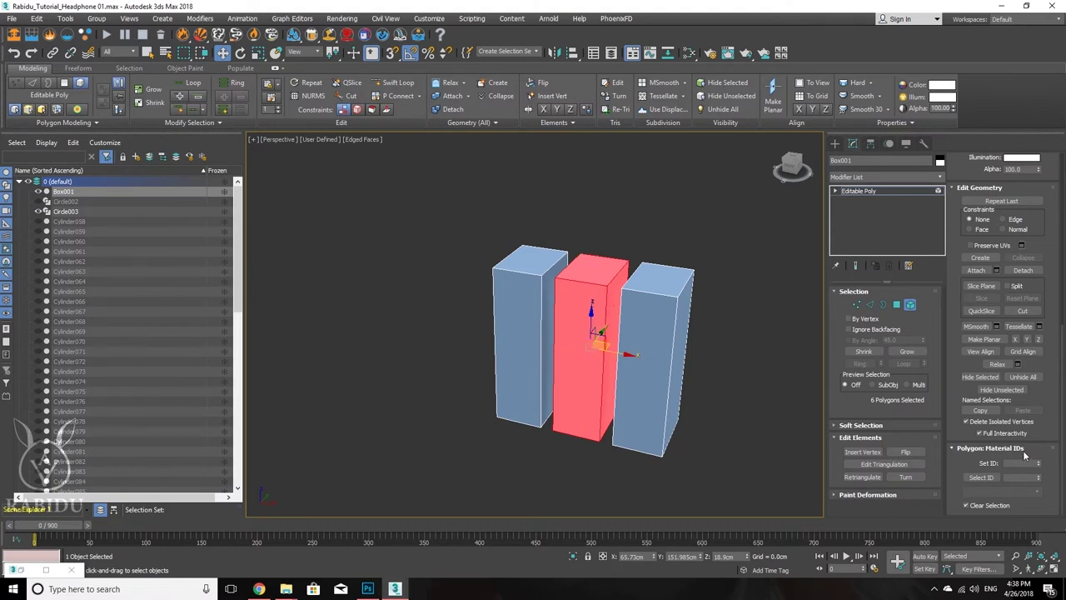
left_click(1025, 460)
left_click(657, 283)
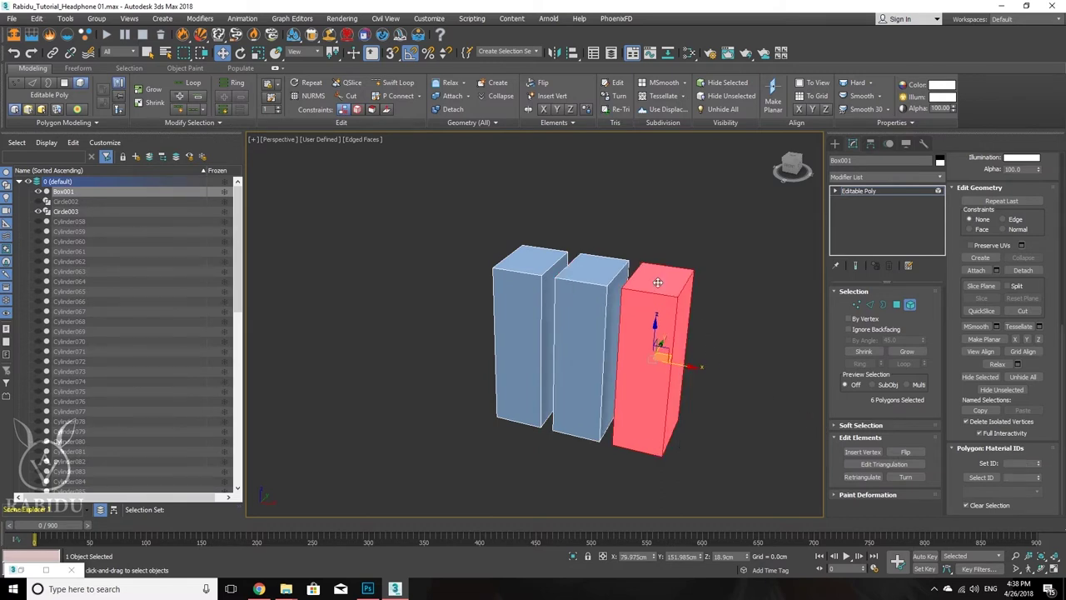
left_click(1015, 463)
left_click(689, 53)
Step: Add a new Multi/Sub-Object material (#71) to the Slate node view and open its parameters
middle_click_drag(723, 217, 691, 231)
scroll(594, 196, "down", 2)
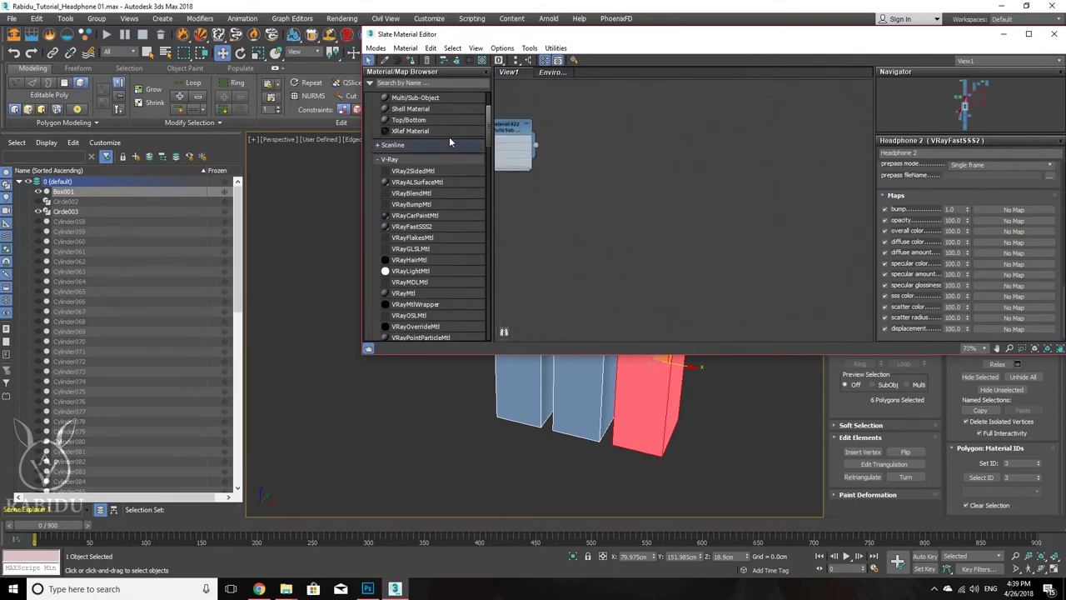
scroll(435, 132, "up", 3)
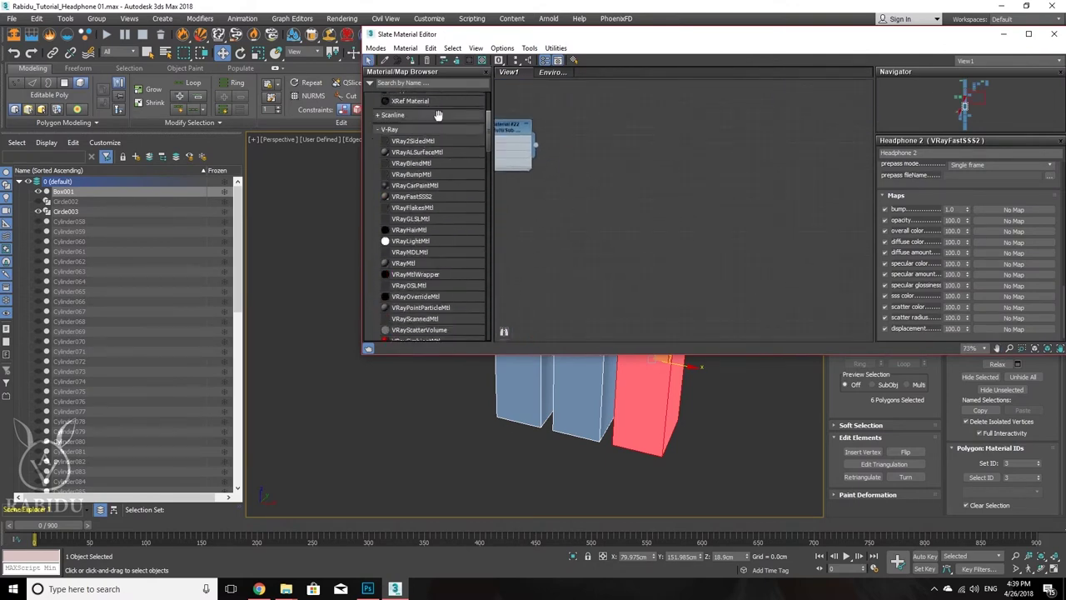
left_click_drag(427, 178, 713, 241)
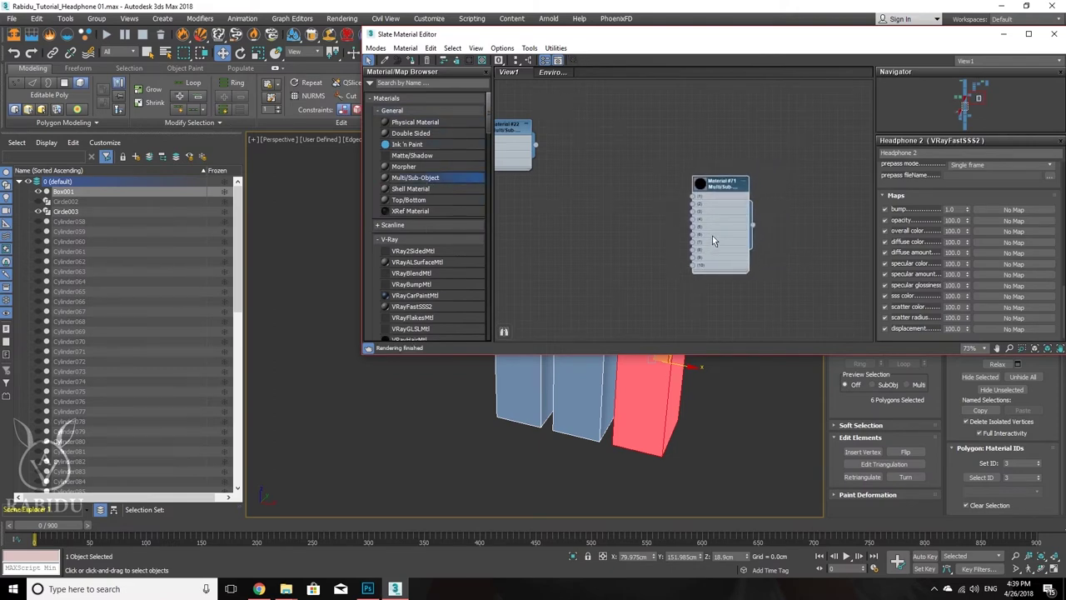
double_click(715, 241)
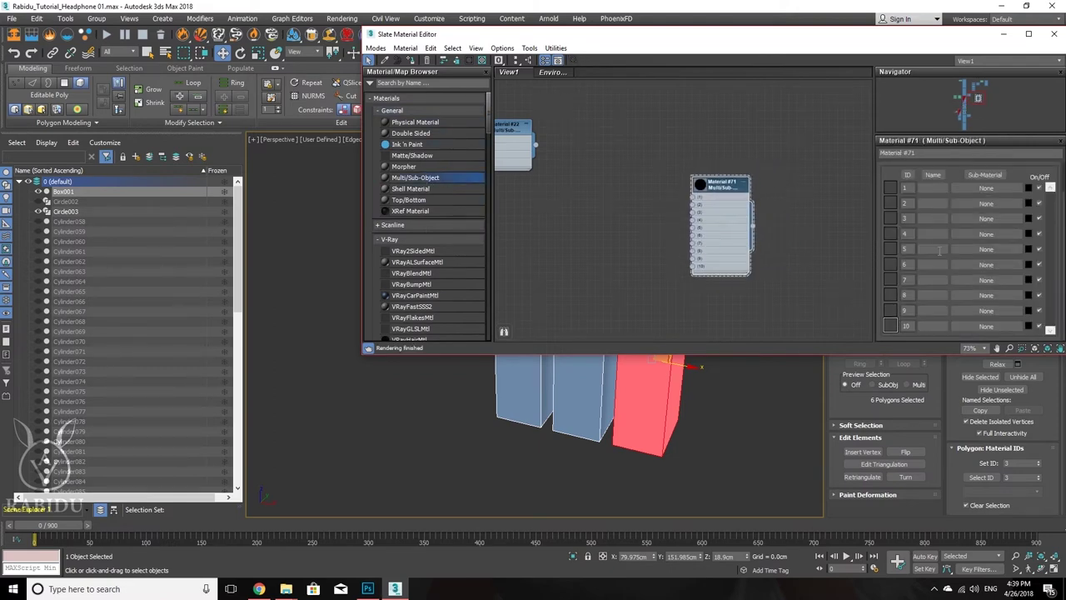
Step: Cut the Multi/Sub-Object material down to three sub-material slots
left_click_drag(899, 183, 903, 220)
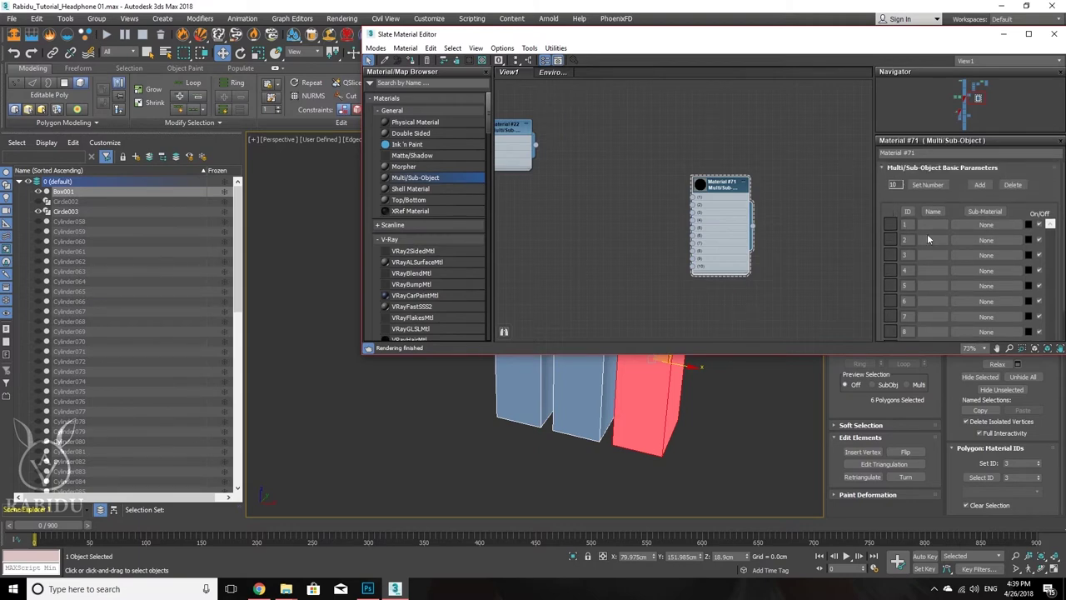
left_click(1013, 186)
left_click(1015, 185)
left_click(1014, 185)
left_click(1015, 185)
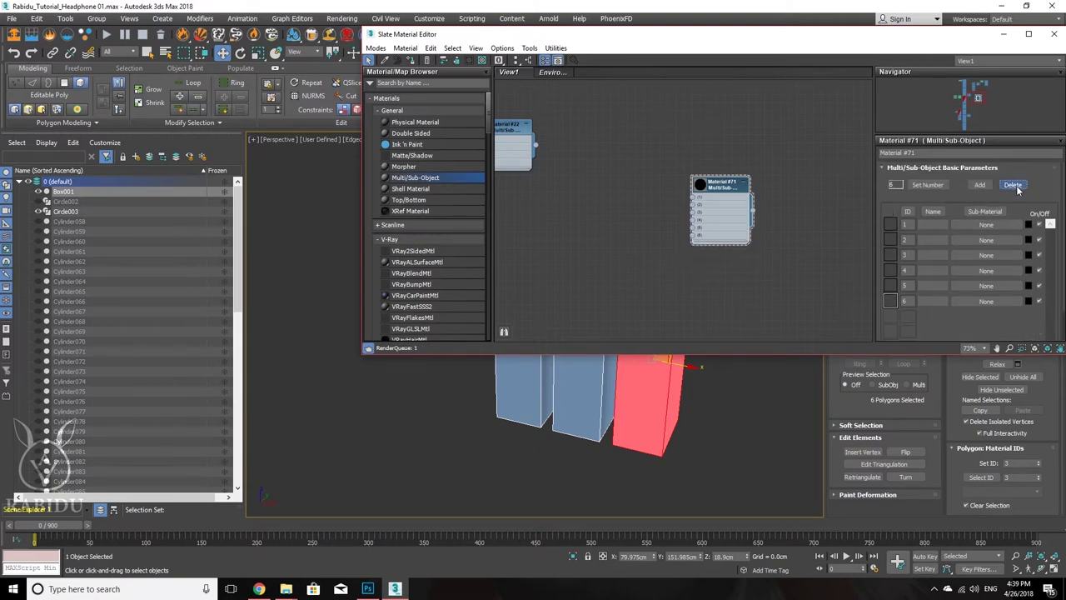
left_click(1014, 185)
left_click(1015, 185)
left_click(1015, 185)
left_click(1015, 185)
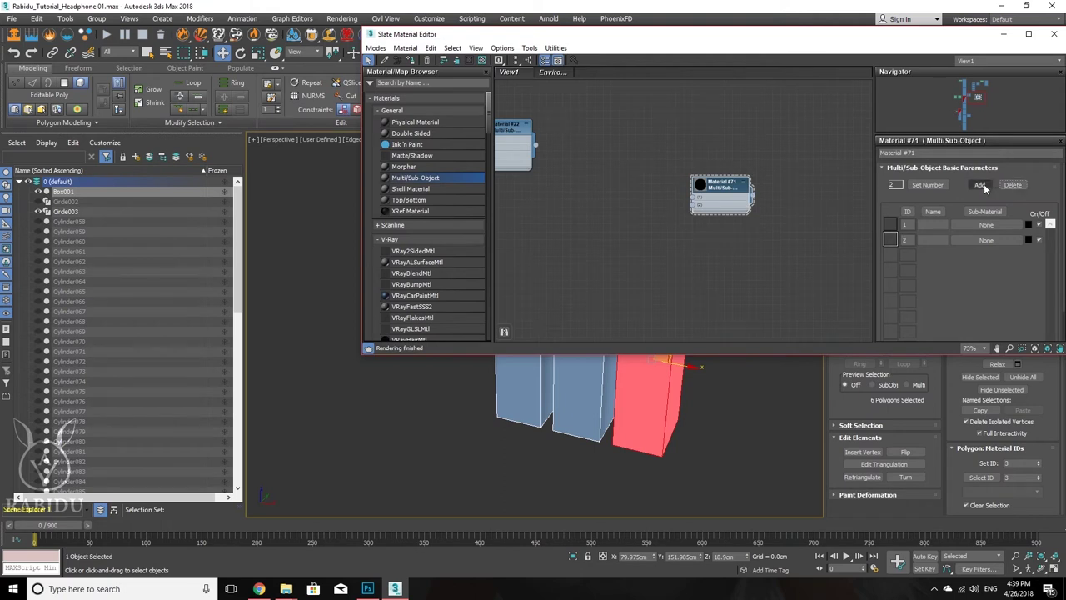
left_click(984, 184)
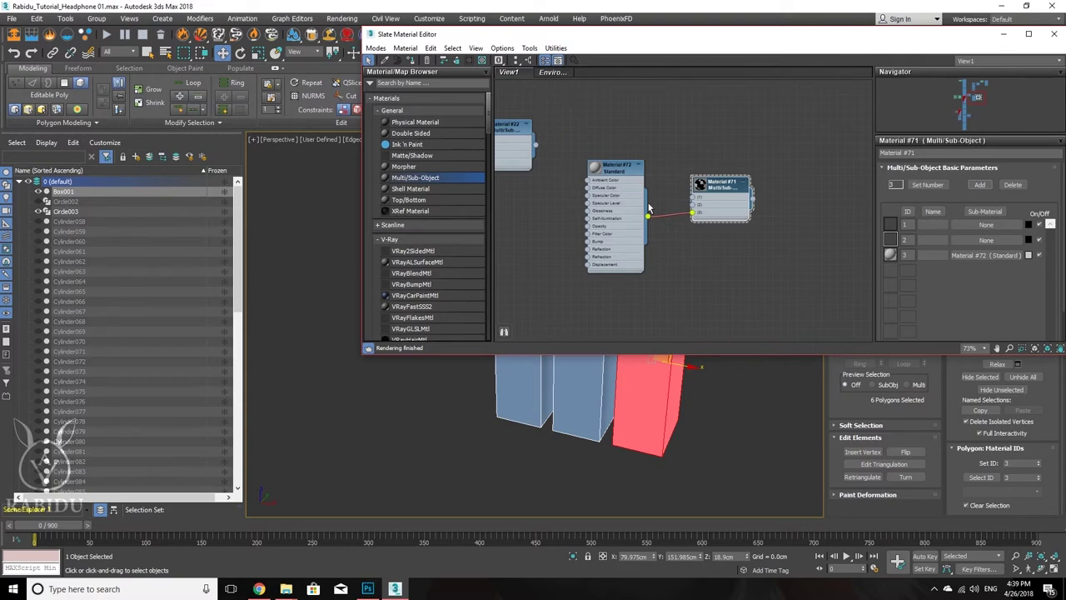
Step: Delete Standard Material #72 and add a new VRayMtl node to the view
left_click_drag(611, 221, 635, 265)
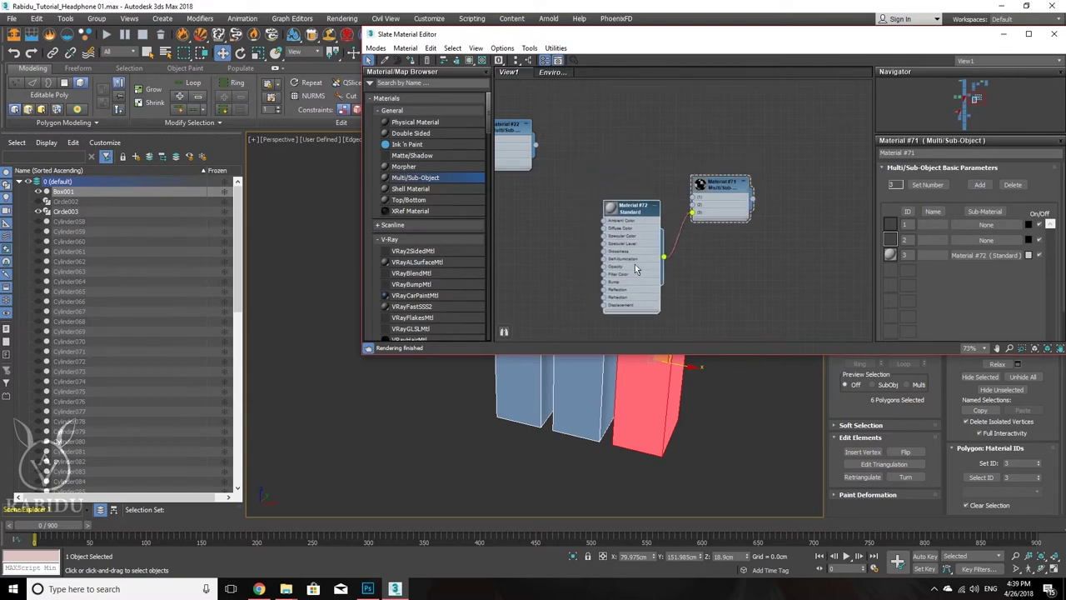
key("Delete")
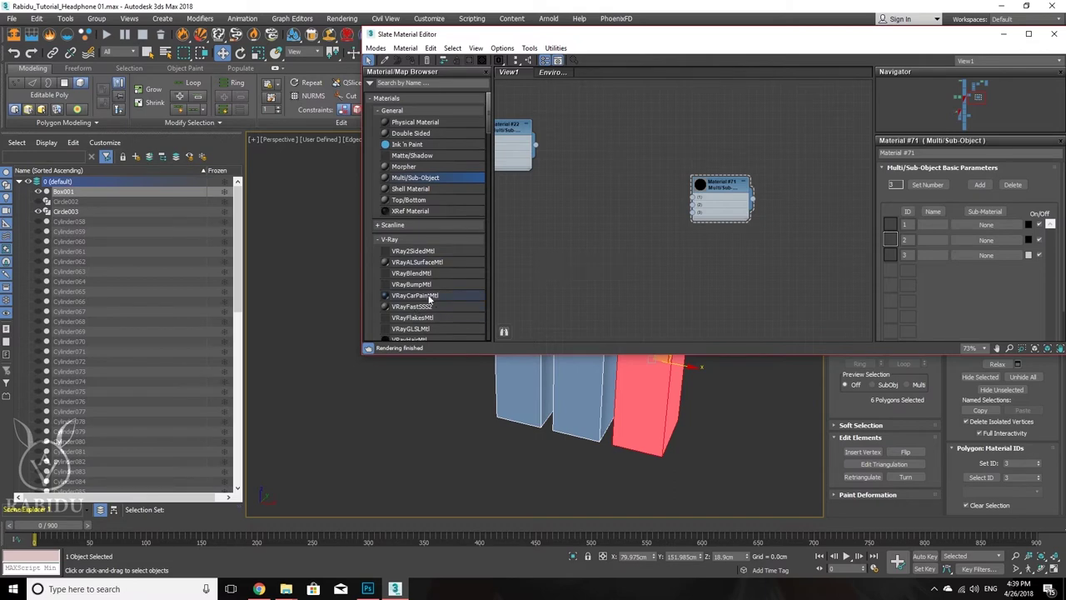
scroll(430, 300, "down", 3)
left_click_drag(426, 297, 534, 327)
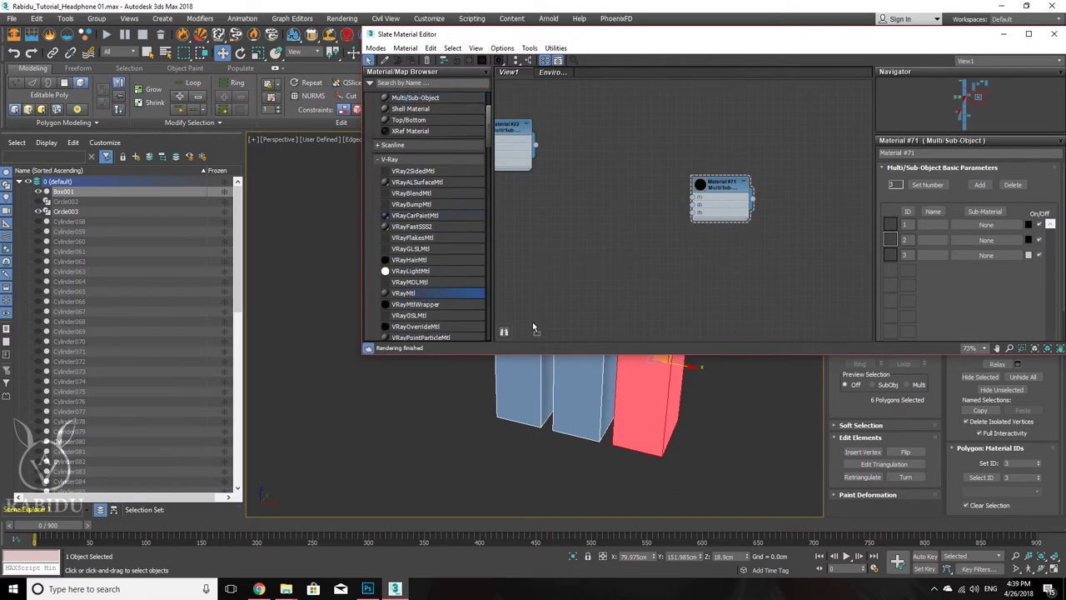
left_click_drag(614, 263, 612, 261)
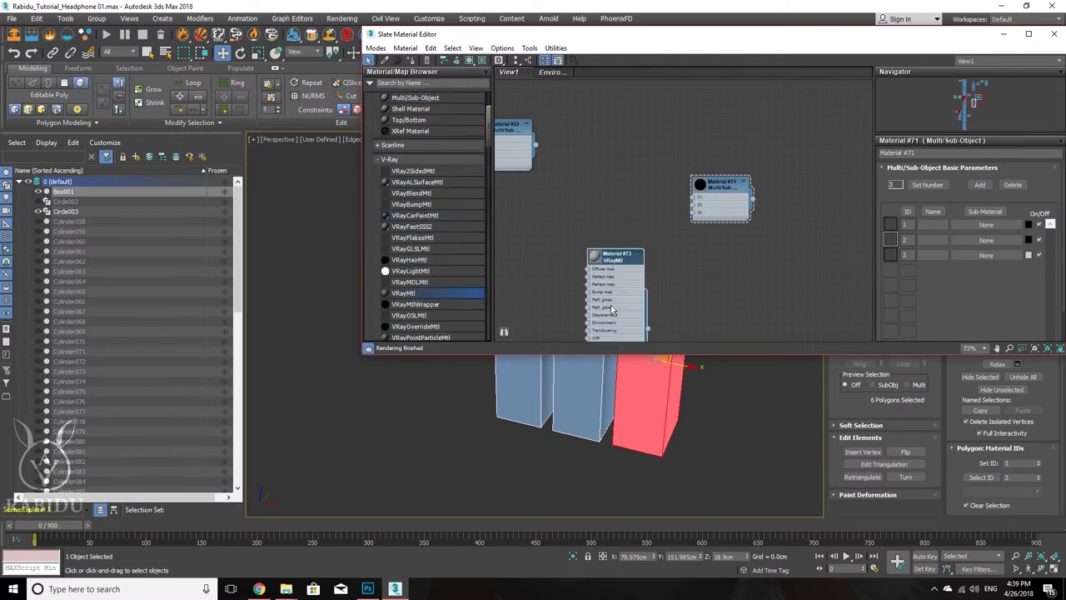
Step: Clone two more VRayMtl nodes, stack them in a column, and wire the first to the Multi/Sub-Object
left_click_drag(610, 308, 630, 330)
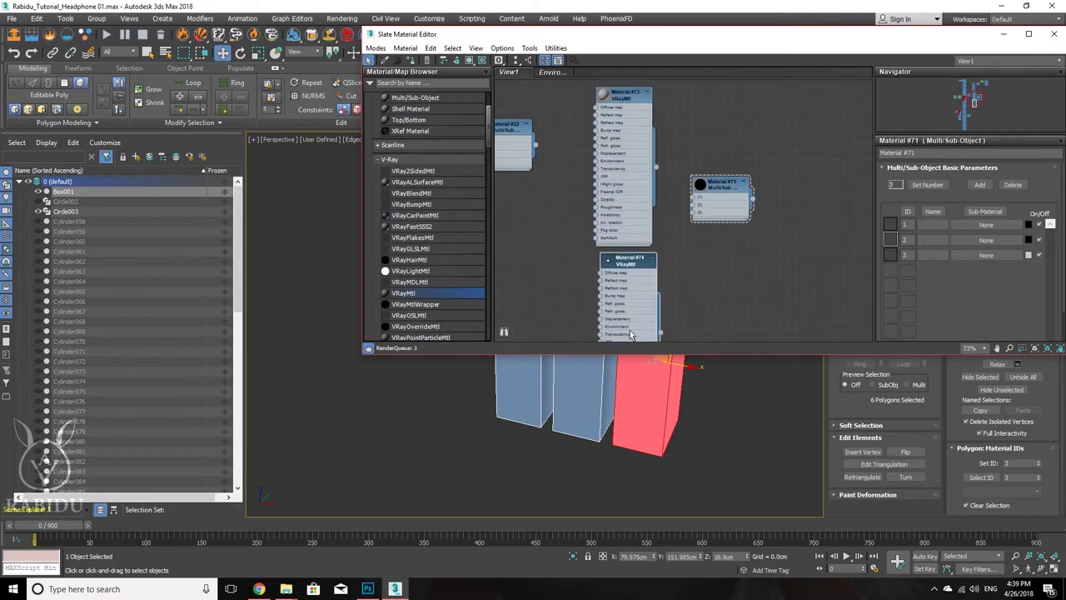
middle_click_drag(654, 314, 648, 219)
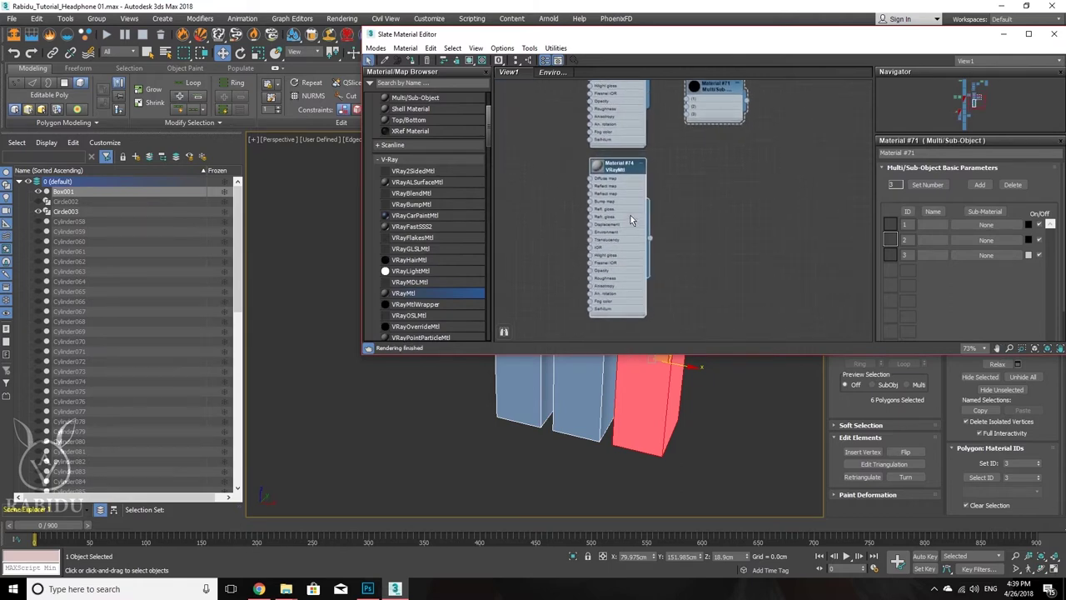
left_click_drag(631, 219, 717, 227, "shift")
middle_click_drag(717, 227, 693, 253)
scroll(667, 200, "down", 2)
left_click_drag(662, 192, 596, 334)
left_click_drag(670, 96, 688, 196)
middle_click_drag(704, 147, 704, 229)
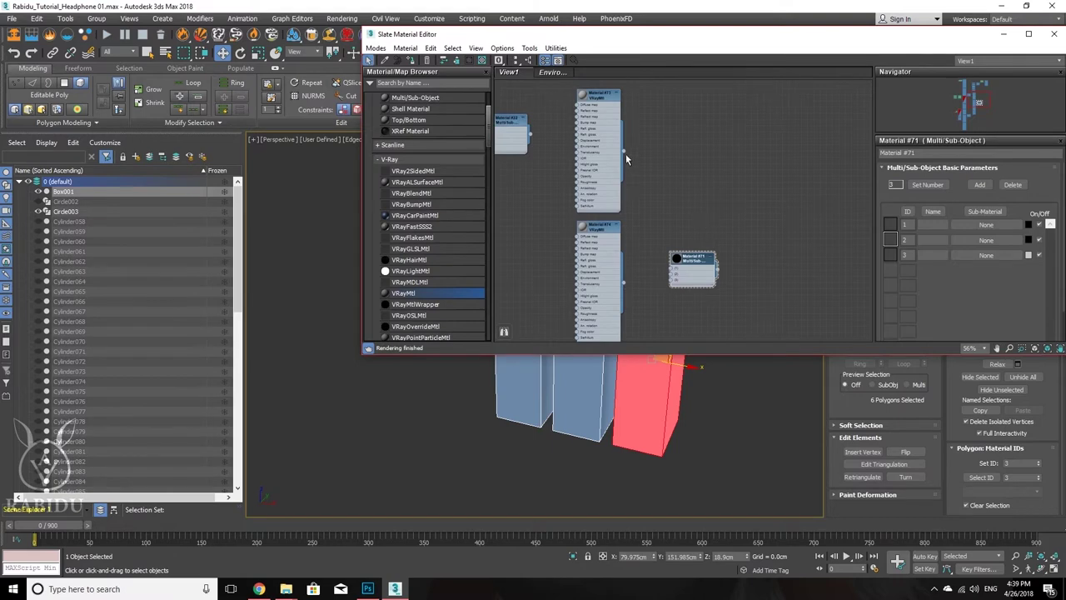
left_click_drag(623, 150, 689, 276)
Step: Connect the three VRayMtl materials to Multi/Sub-Object slots 1, 2 and 3
left_click(702, 277)
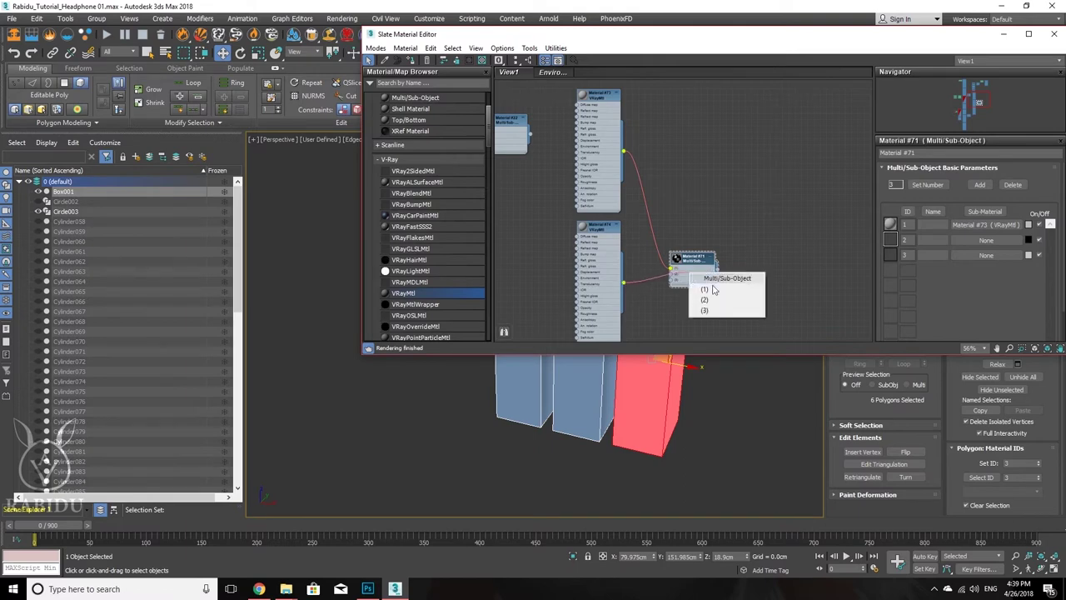
left_click(718, 302)
middle_click_drag(676, 311, 673, 189)
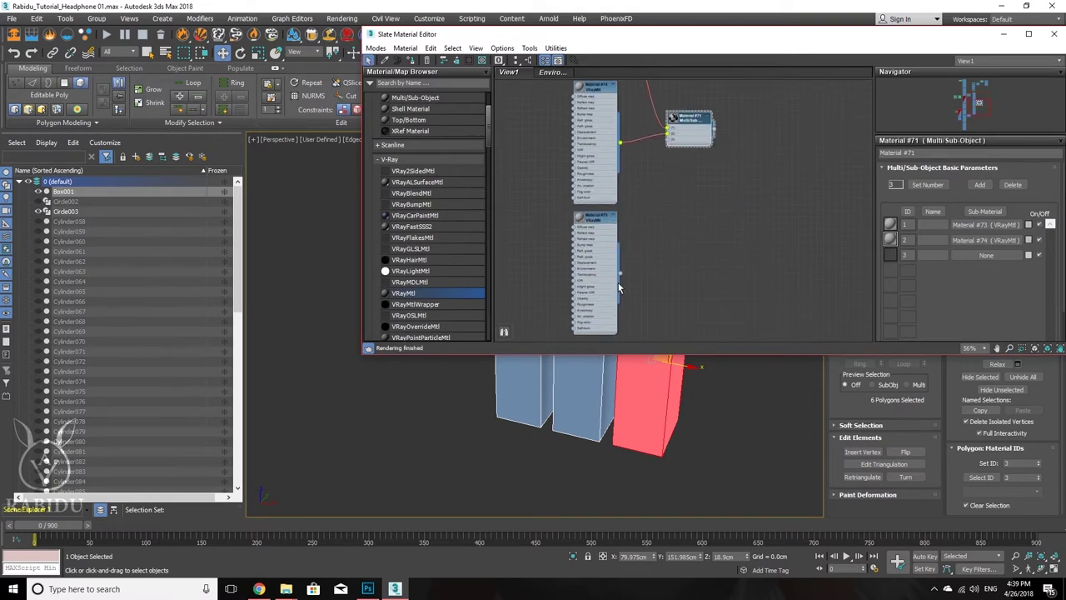
left_click_drag(621, 276, 672, 135)
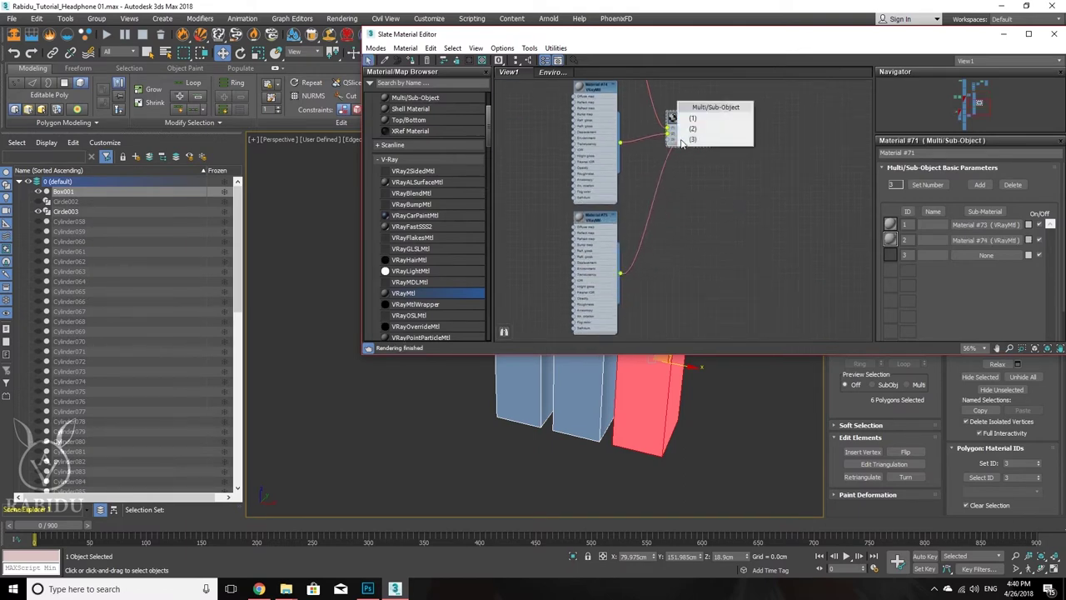
left_click(704, 140)
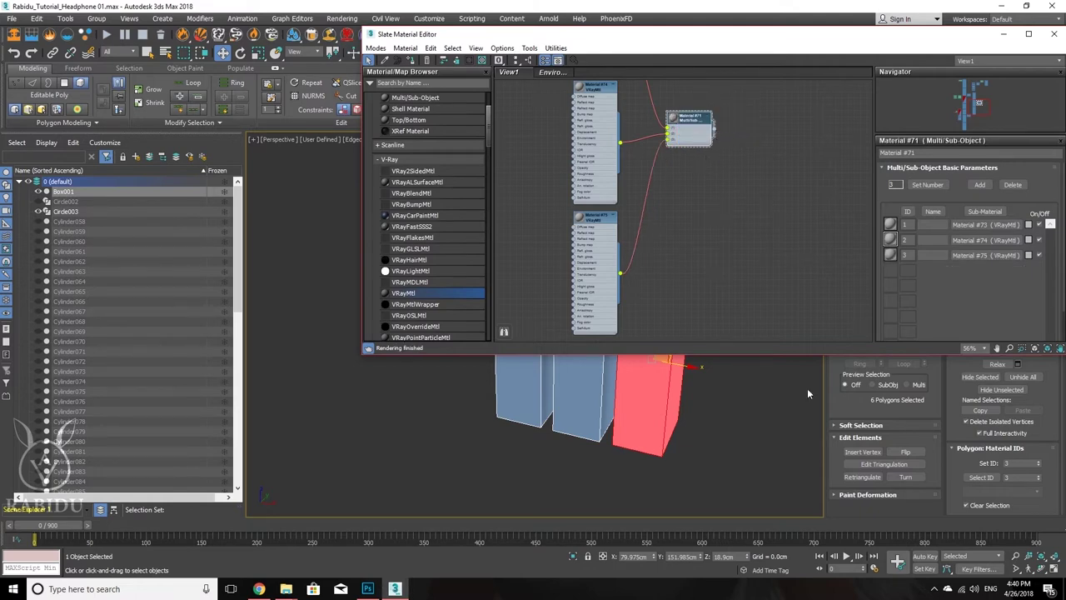
Step: Leave Element mode and apply Multi/Sub-Object Material #71 to the boxes
left_click(831, 389)
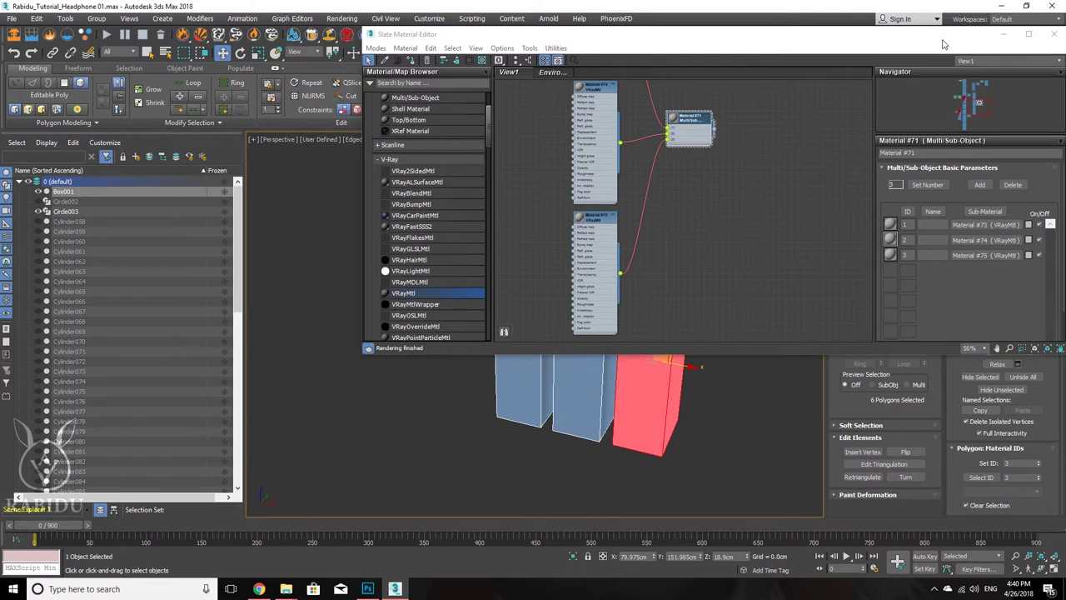
left_click_drag(943, 38, 613, 33)
left_click(910, 305)
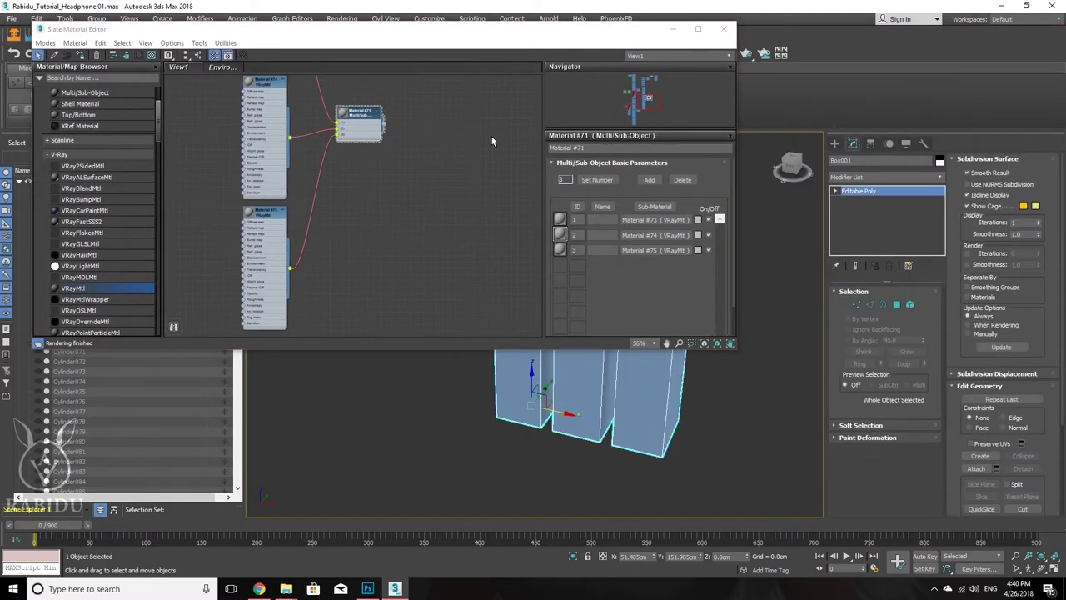
left_click_drag(457, 49, 740, 30)
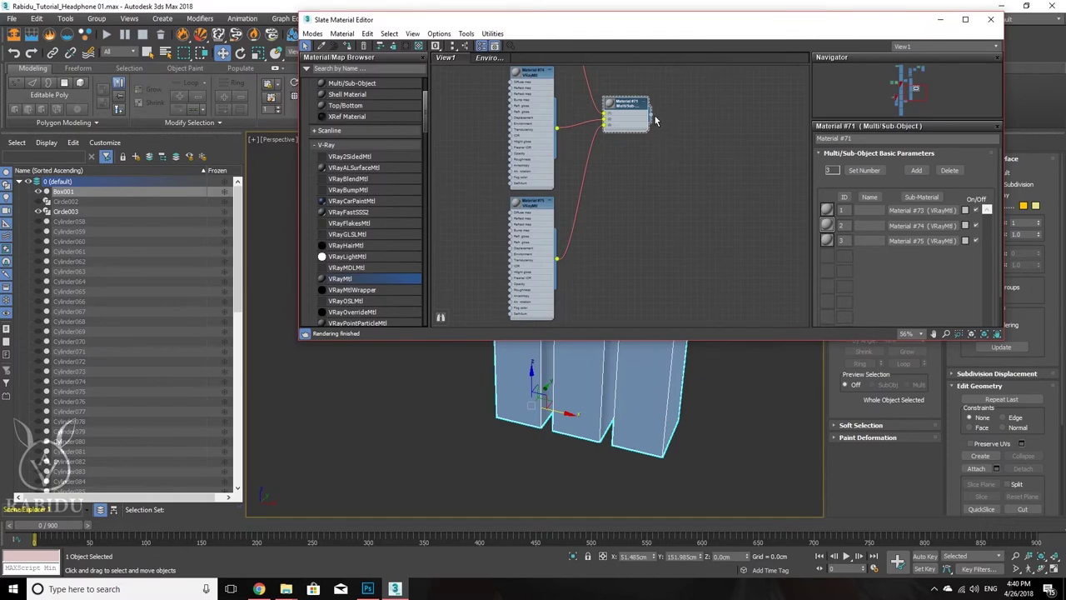
mouse_move(650, 115)
left_mouse_down()
mouse_move(673, 300)
mouse_move(644, 372)
left_mouse_up()
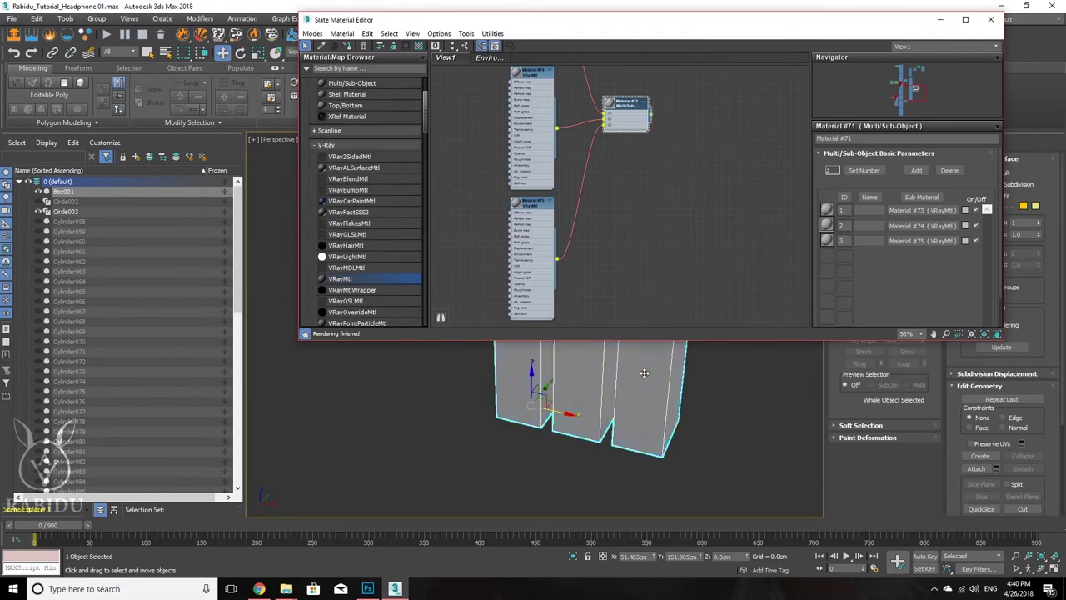
middle_click_drag(589, 219, 603, 344)
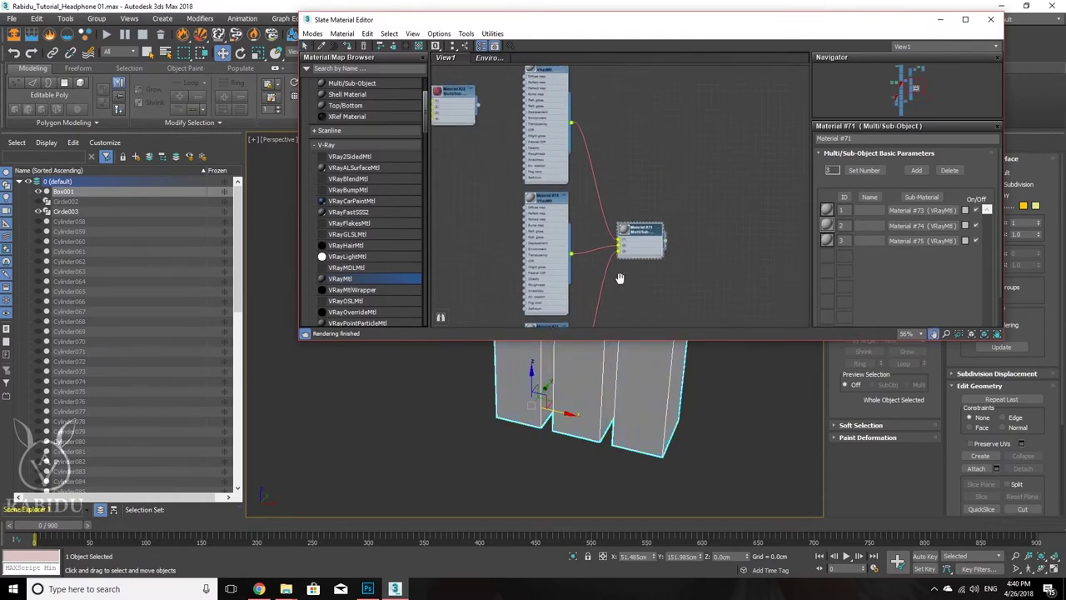
Step: Set the first VRayMtl's diffuse colour to pink
double_click(540, 117)
left_click(879, 165)
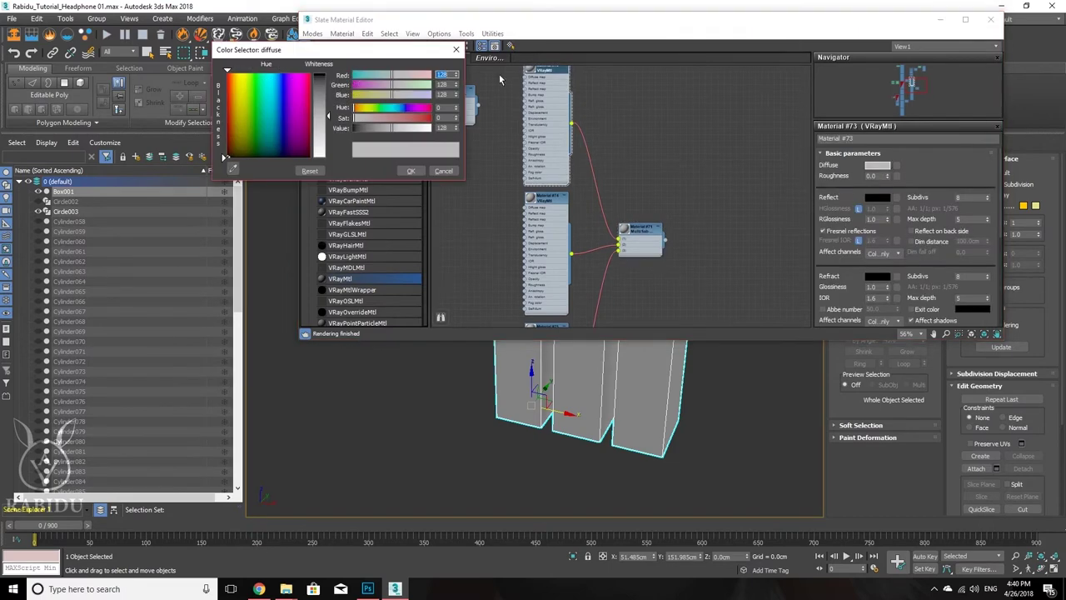
left_click_drag(322, 92, 339, 103)
left_click(411, 171)
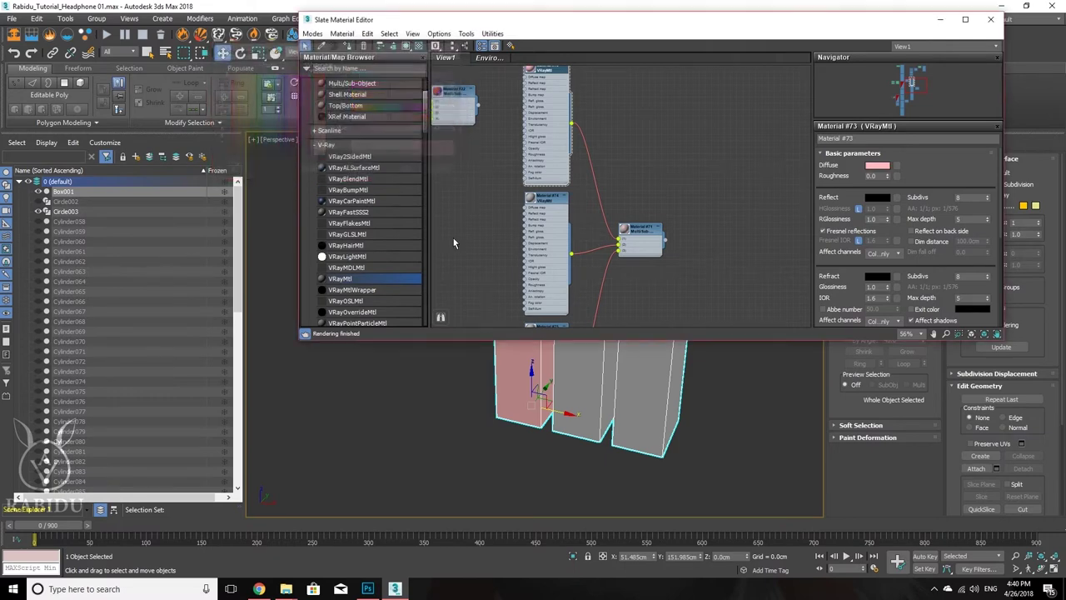
Step: Set the second VRayMtl (Material #74) diffuse colour to fully saturated blue
double_click(567, 280)
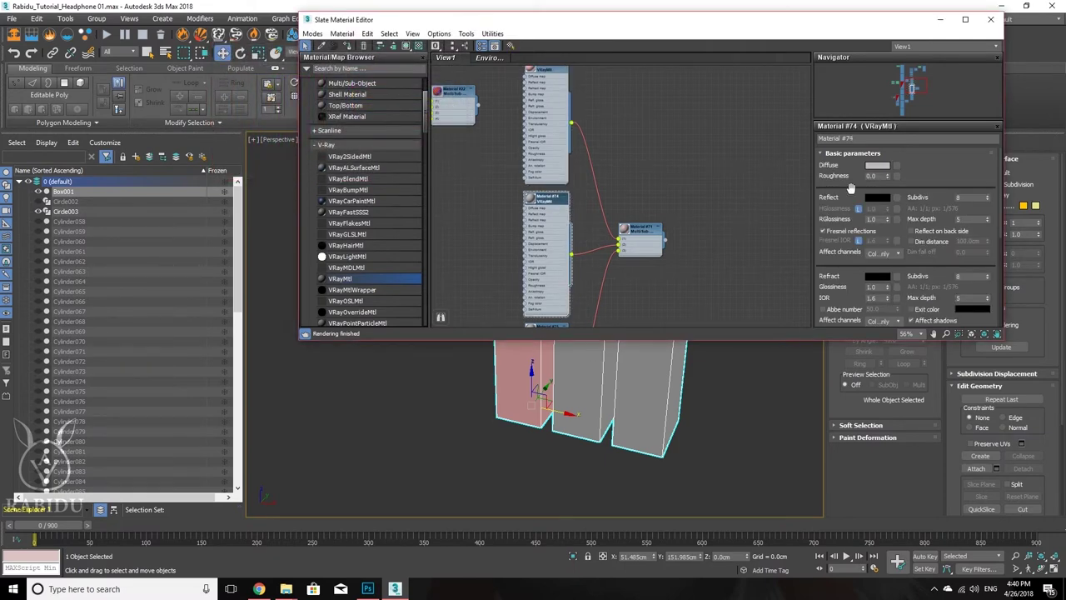
left_click(878, 169)
left_click(283, 74)
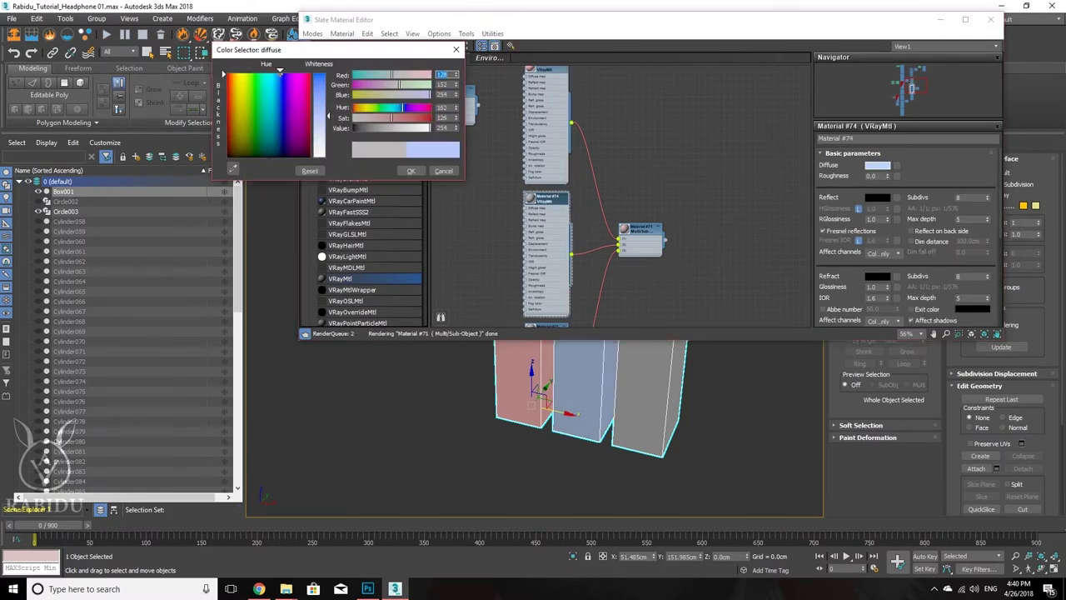
left_click_drag(392, 118, 429, 118)
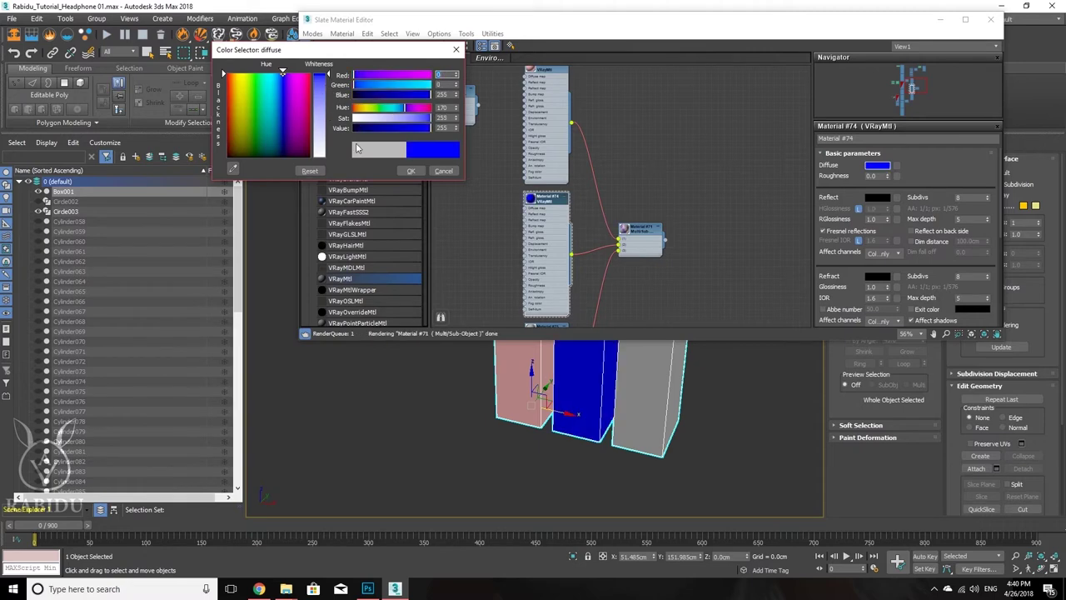
left_click(411, 171)
Step: Set the third VRayMtl (Material #75) diffuse colour to yellow
middle_click_drag(564, 266, 559, 239)
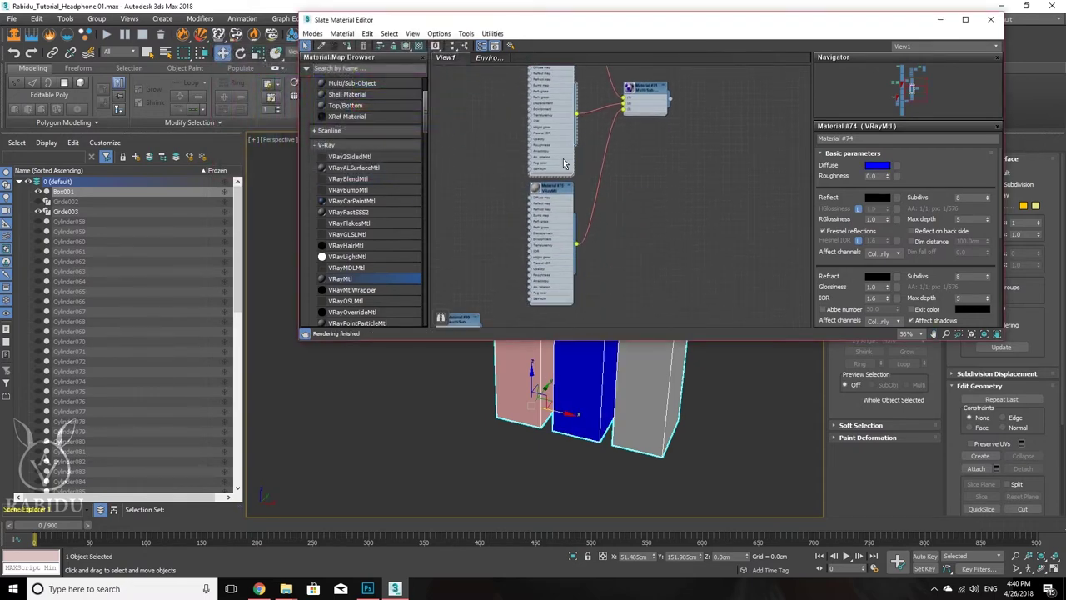
double_click(553, 228)
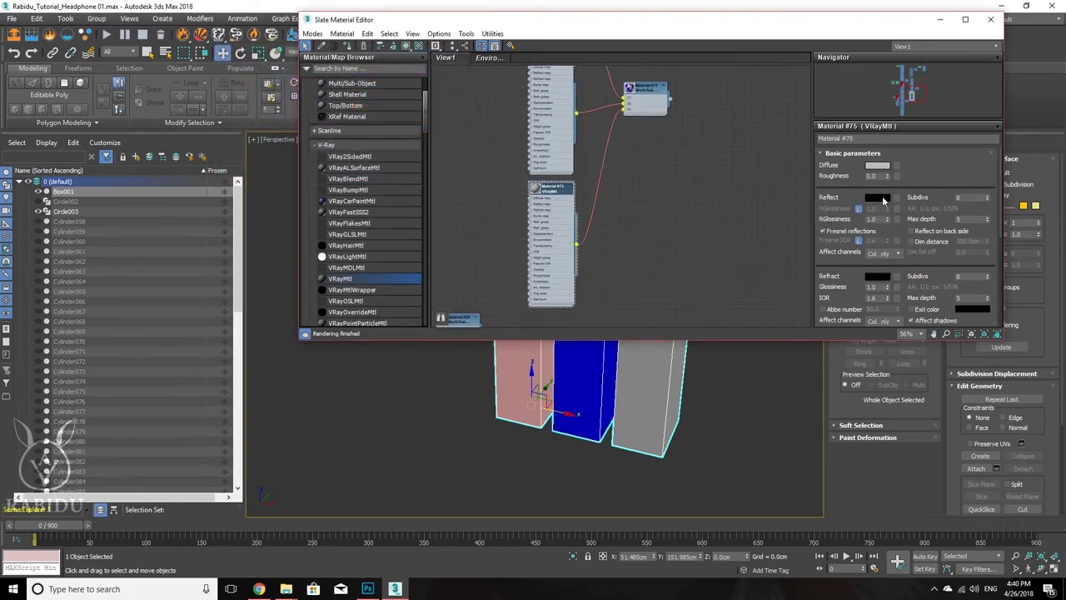
left_click(874, 169)
left_click(233, 87)
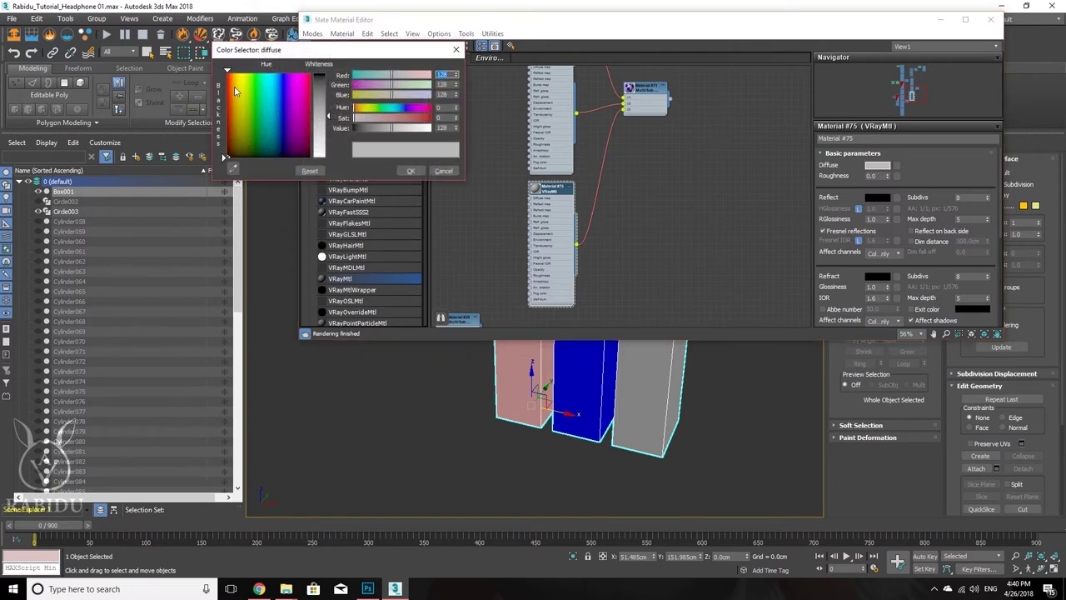
left_click(238, 73)
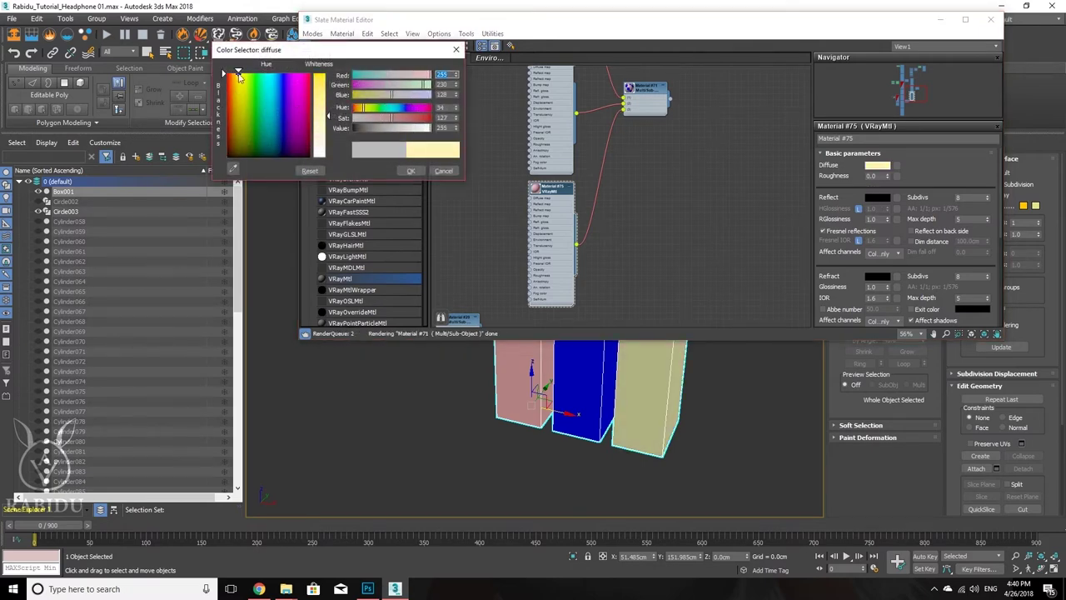
left_click_drag(325, 116, 323, 77)
left_click(411, 170)
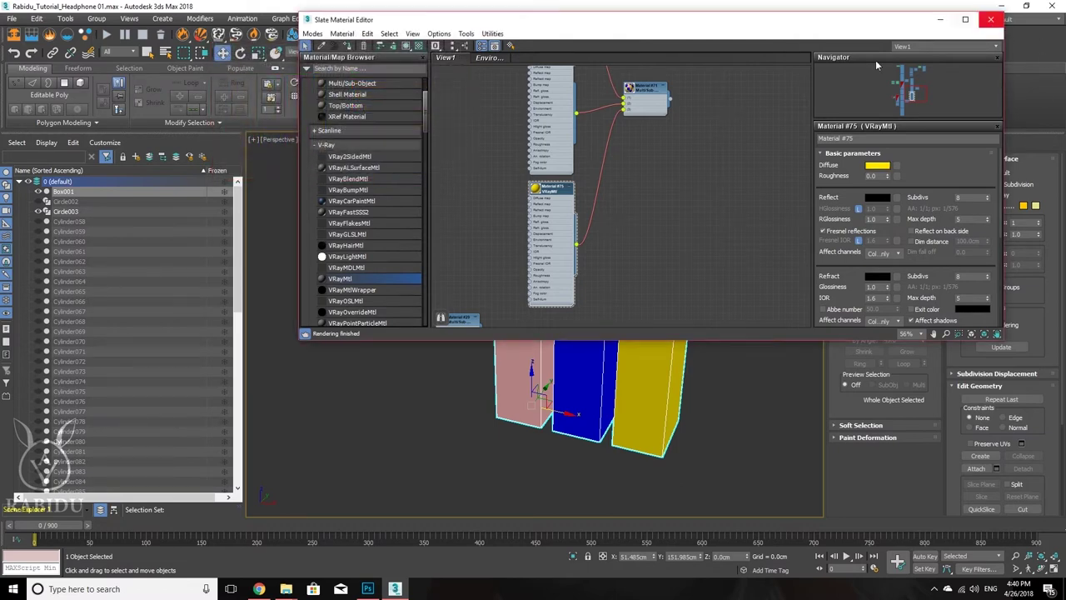
middle_click_drag(658, 109, 658, 207)
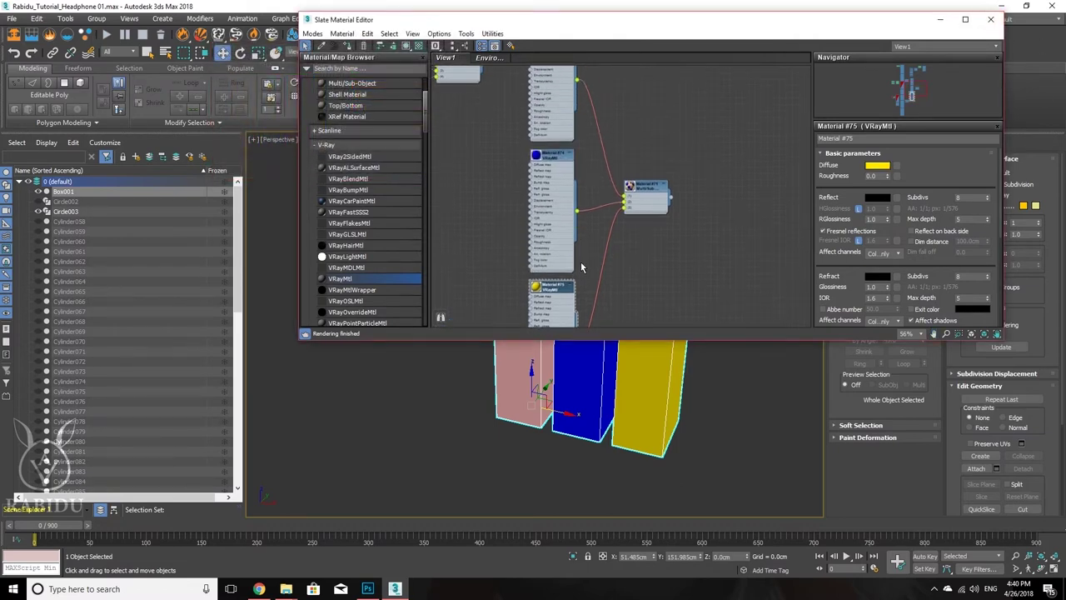
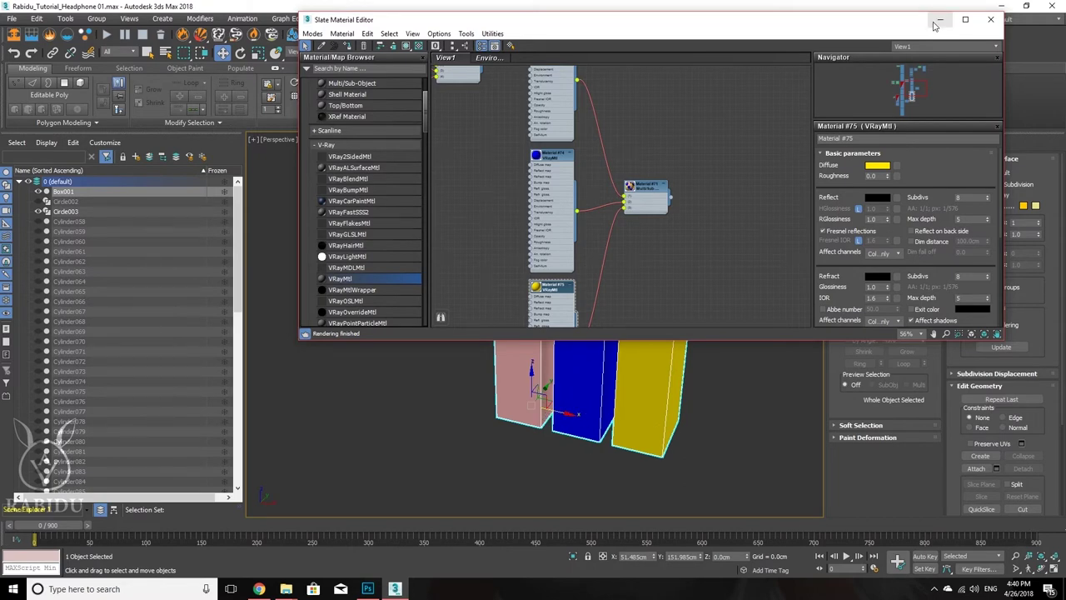
Step: In Element mode, give the pink test box polygon material ID 2
left_click(941, 19)
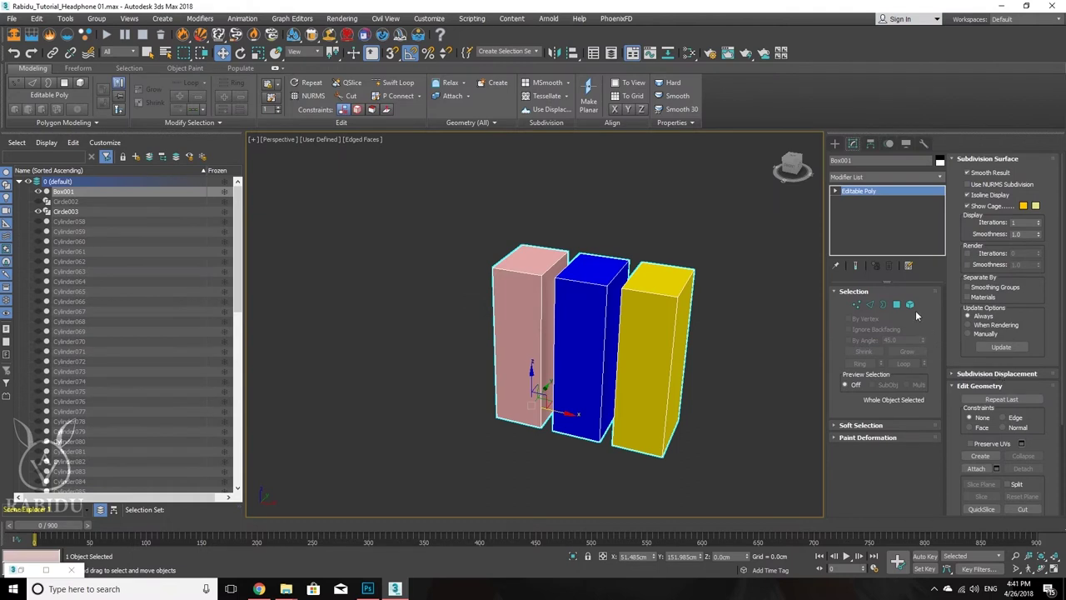
left_click(911, 307)
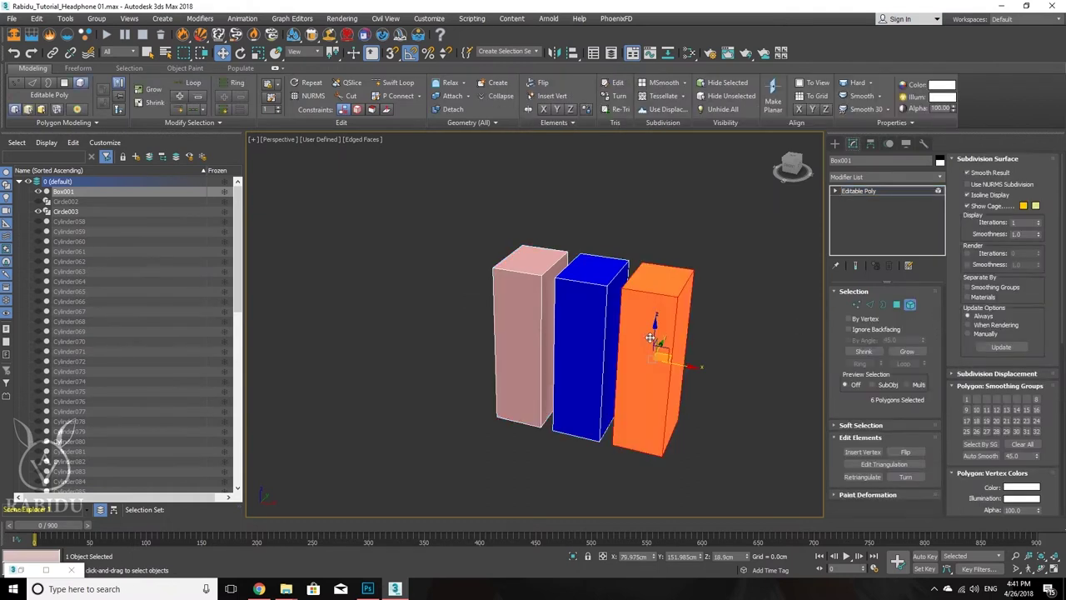
left_click(513, 282)
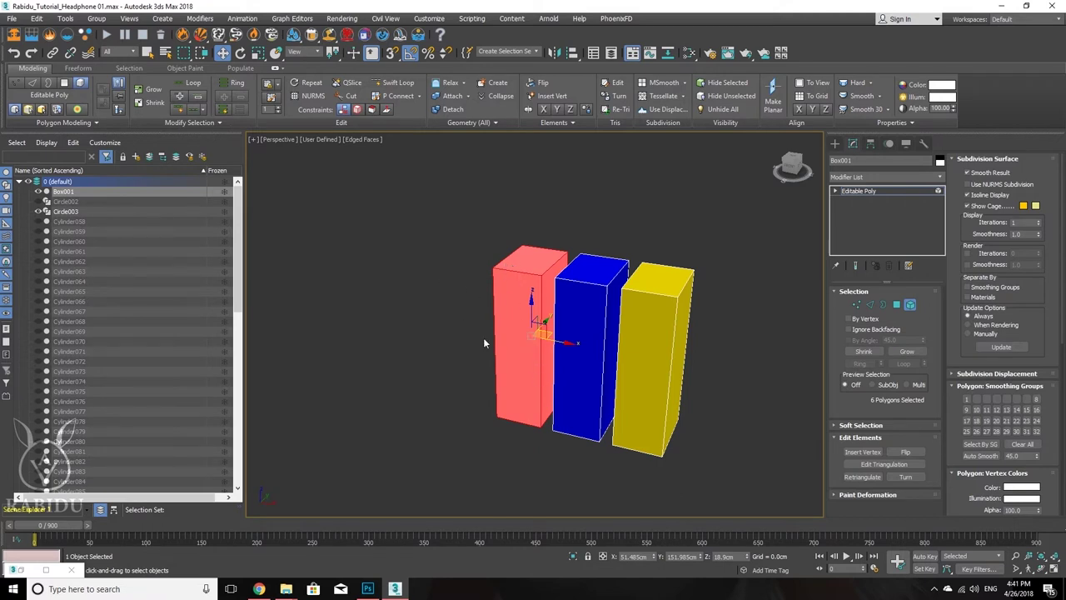
scroll(958, 356, "down", 5)
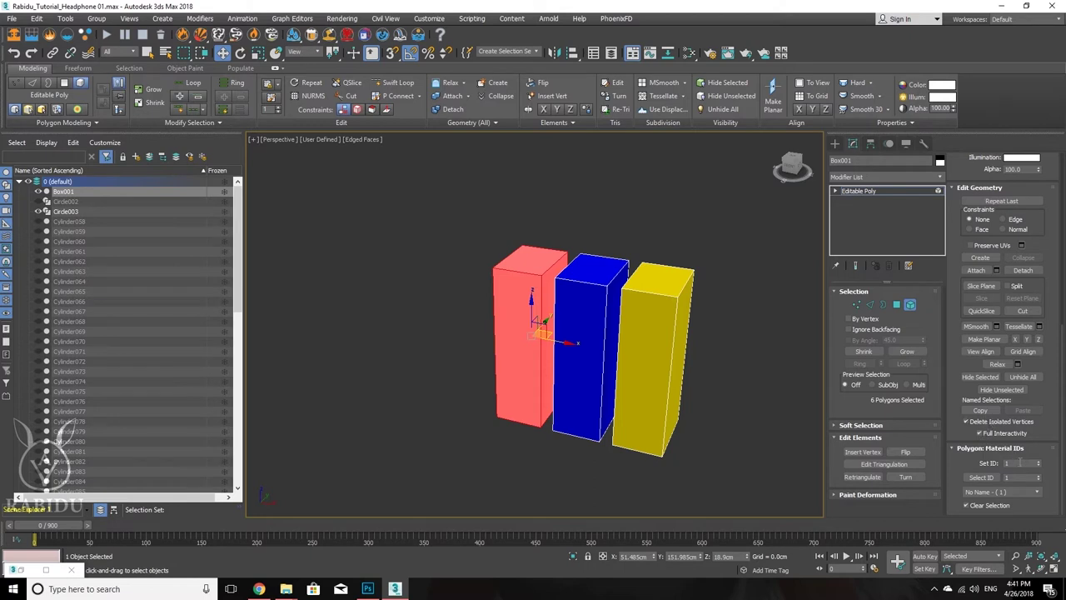
left_click(1021, 463)
type("2")
key("Return")
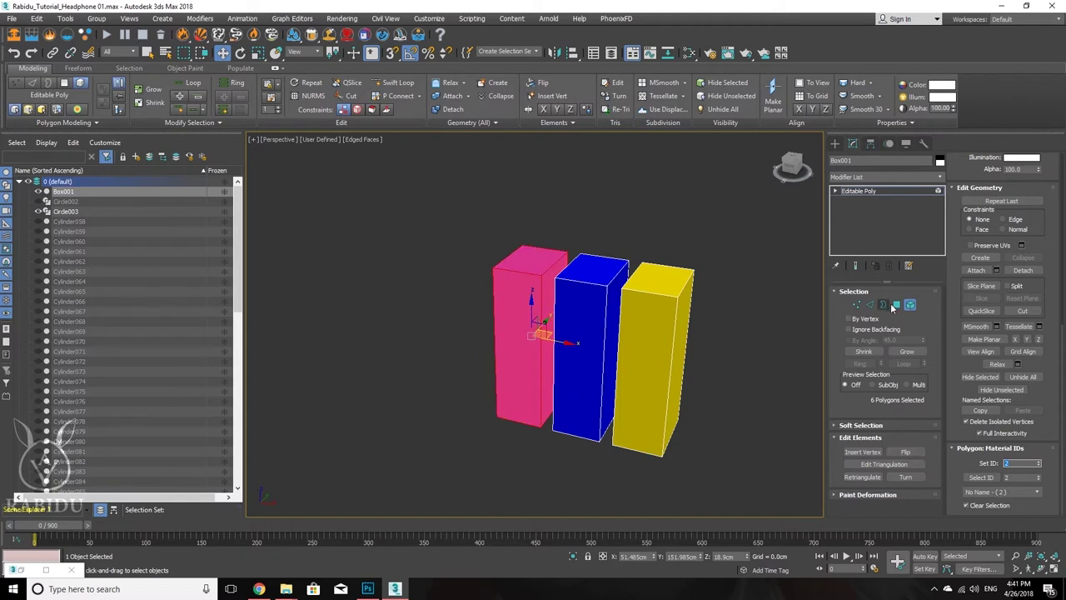
Step: Exit sub-object mode and delete the coloured test boxes
left_click(896, 304)
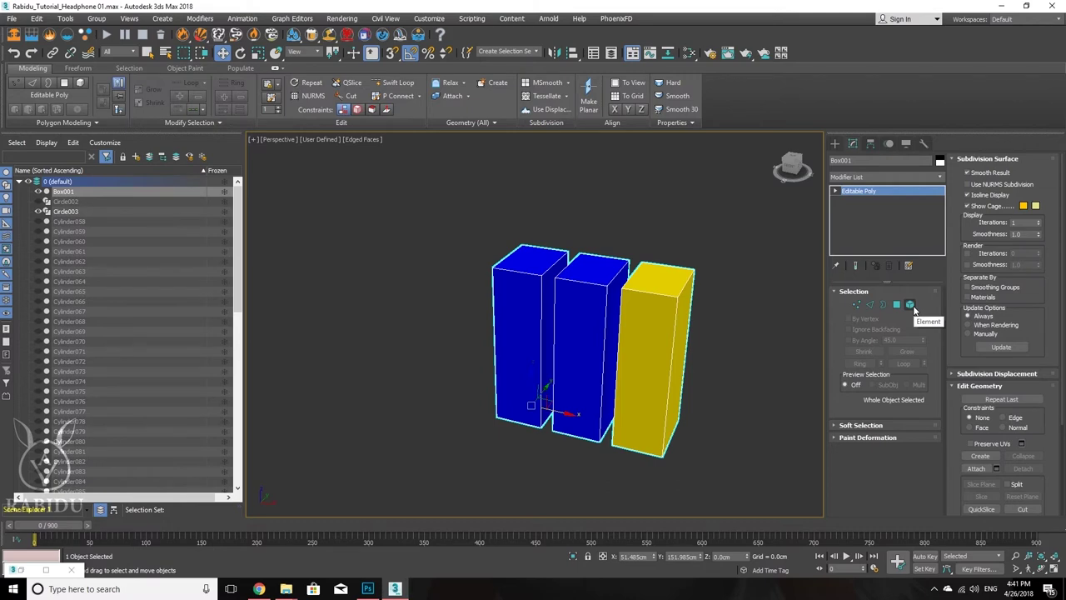
middle_click_drag(722, 354, 713, 350)
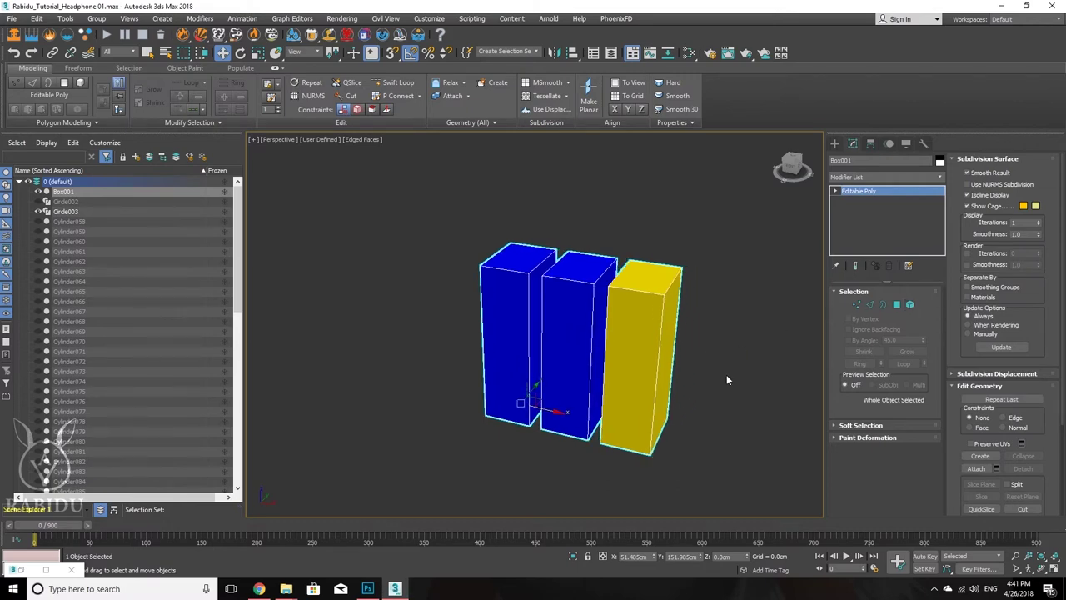
key("Delete")
Step: In the Slate Material Editor, marquee-select and delete the right-hand group of material nodes
scroll(605, 352, "down", 5)
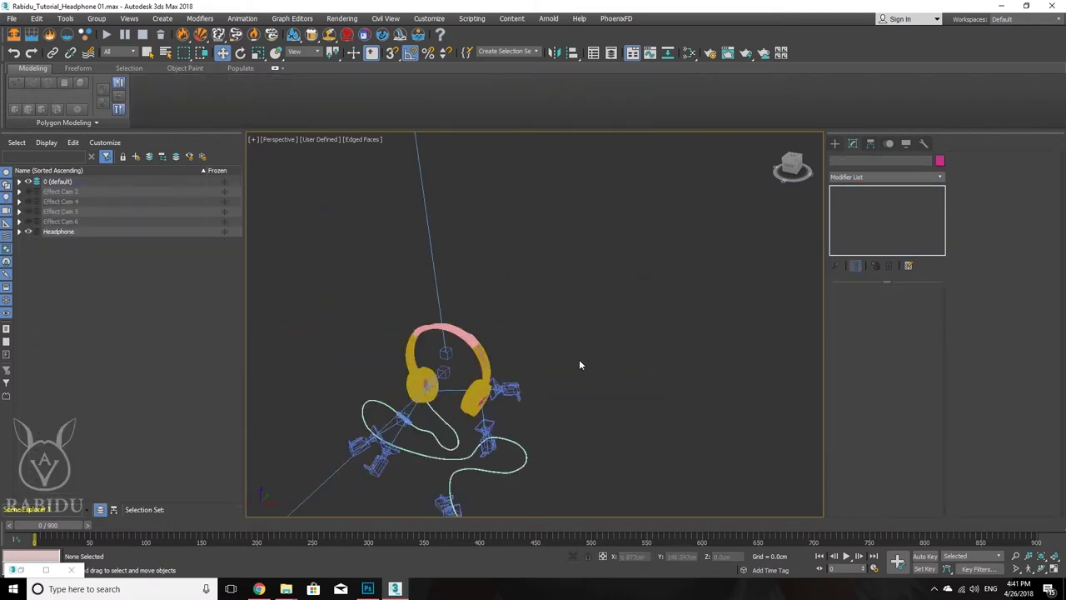
scroll(409, 386, "up", 8)
scroll(403, 383, "down", 3)
middle_click_drag(402, 383, 515, 368)
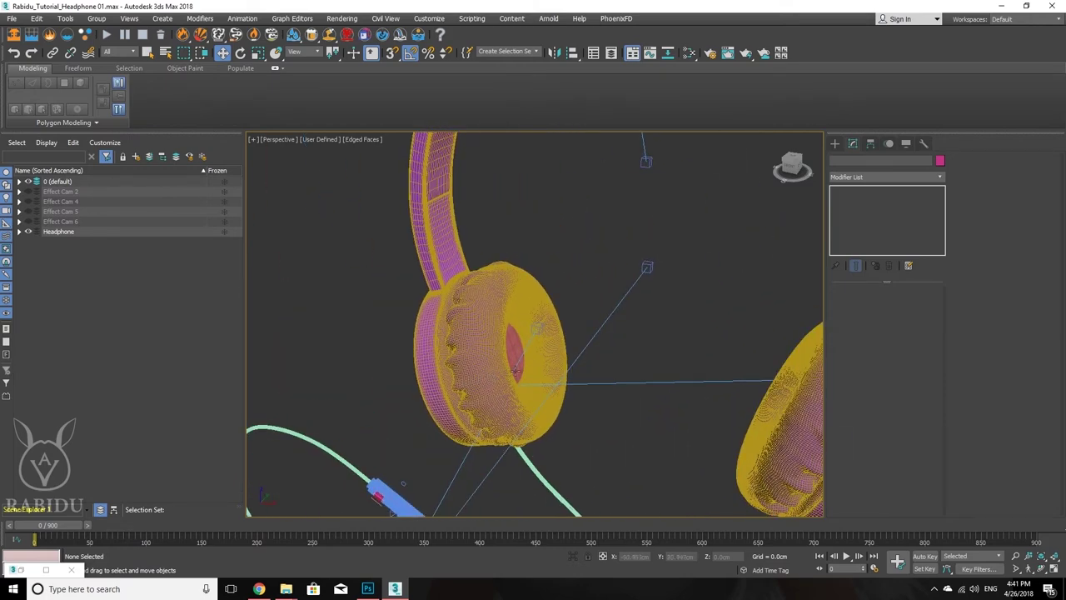
left_click(669, 54)
scroll(595, 207, "down", 5)
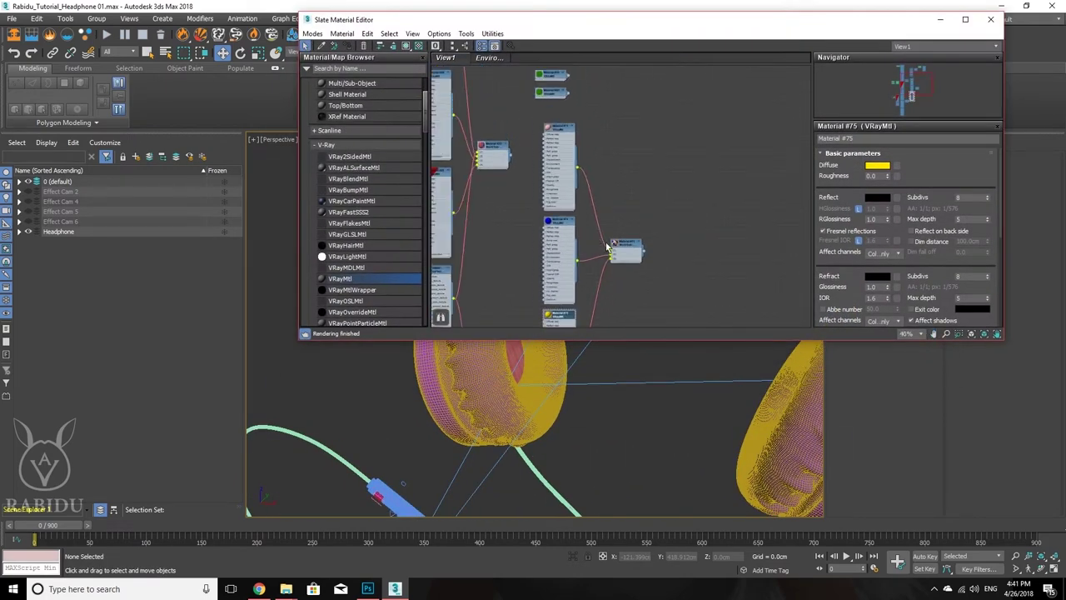
left_click_drag(641, 249, 573, 84)
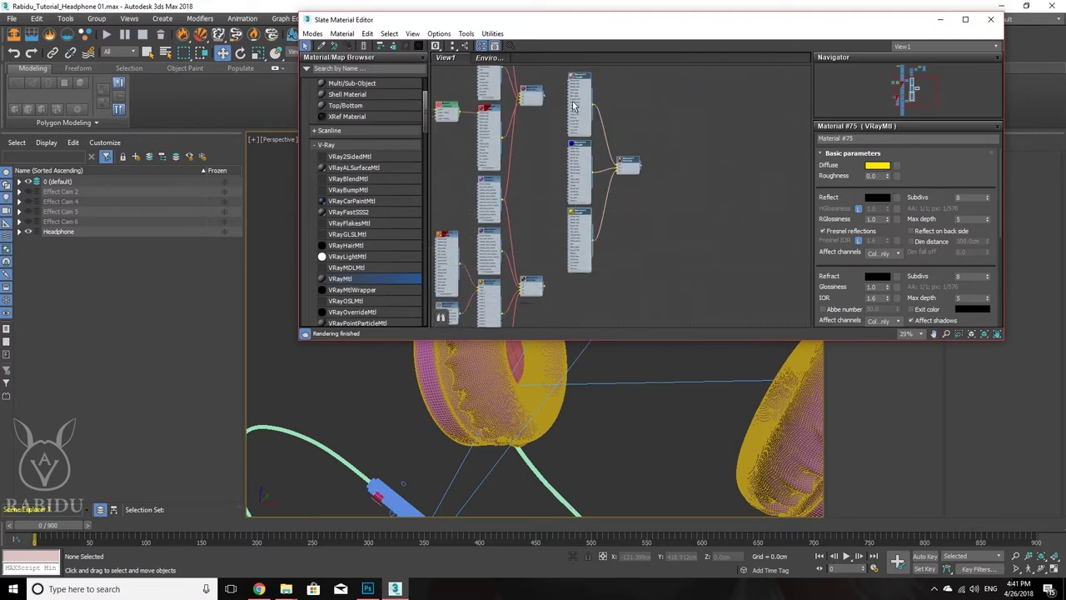
key("Delete")
Step: Pan the node graph and show Material #27's parameters
scroll(600, 214, "up", 5)
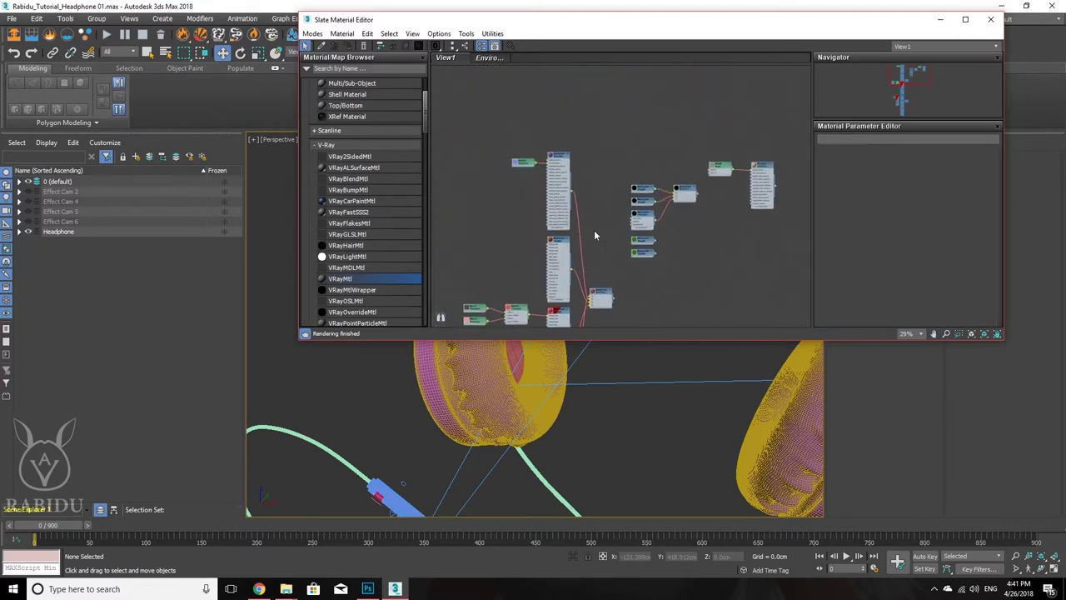
scroll(625, 239, "down", 2)
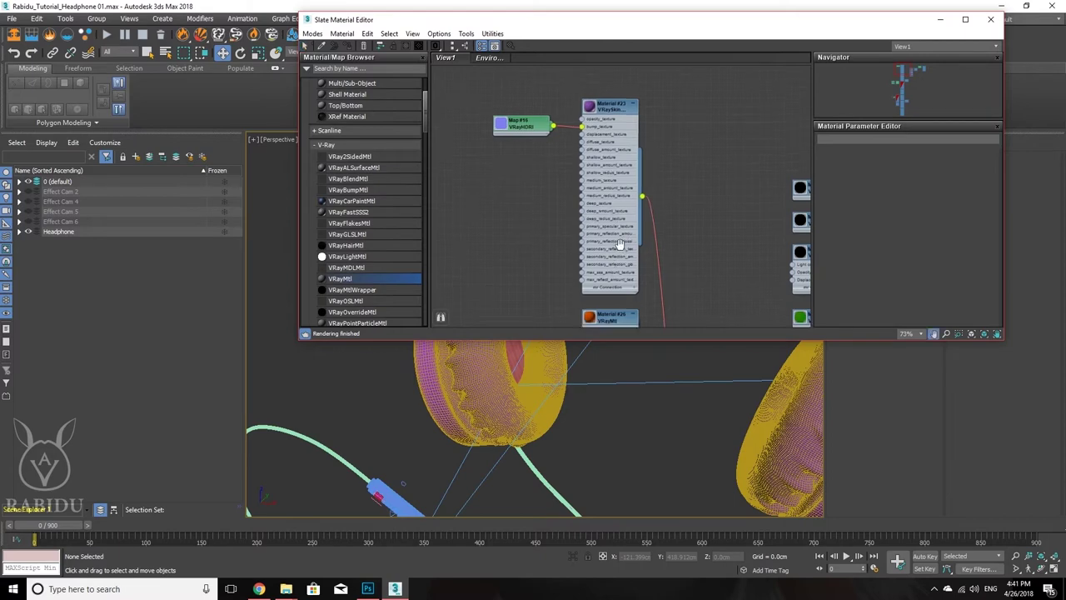
middle_click_drag(614, 262, 596, 196)
scroll(600, 255, "up", 5)
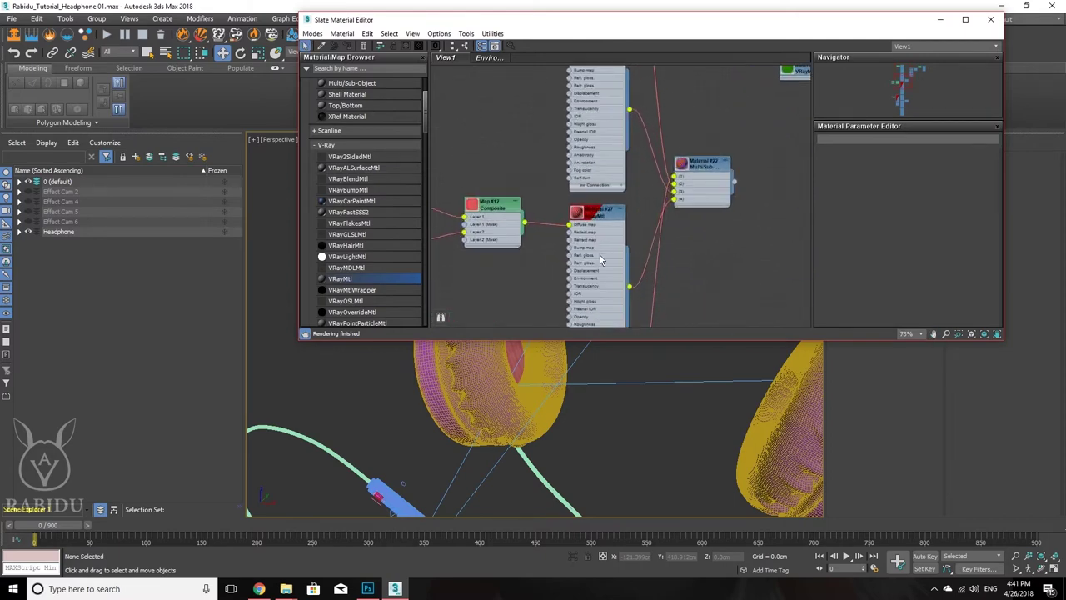
double_click(604, 254)
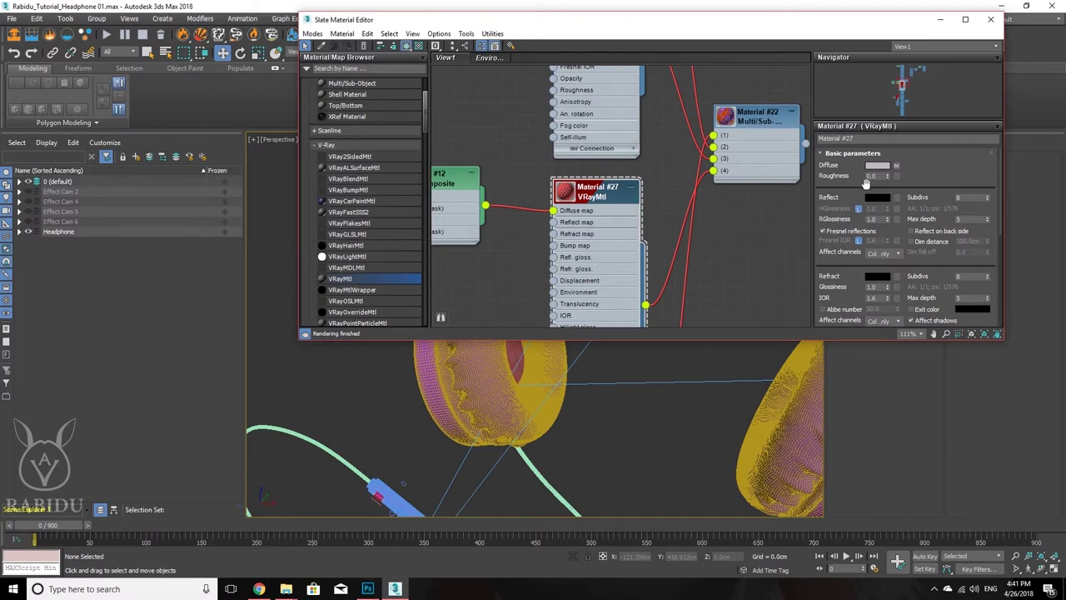
Step: Locate Material #23 and show its VRaySkinMtl parameters, with Map #16 in view
middle_click_drag(640, 159, 622, 254)
scroll(622, 255, "down", 5)
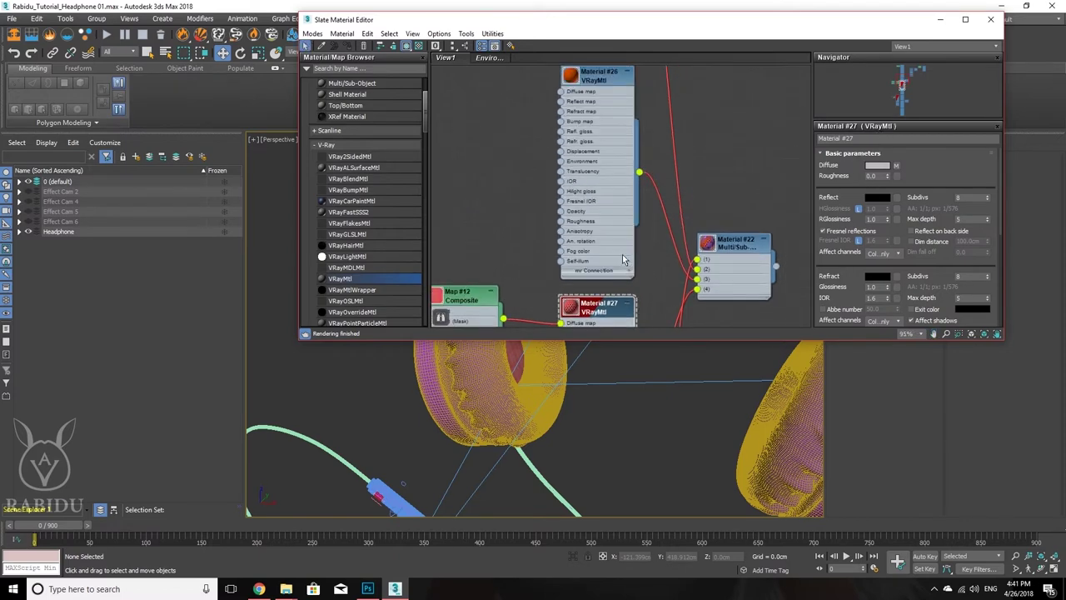
middle_click_drag(622, 200, 626, 114)
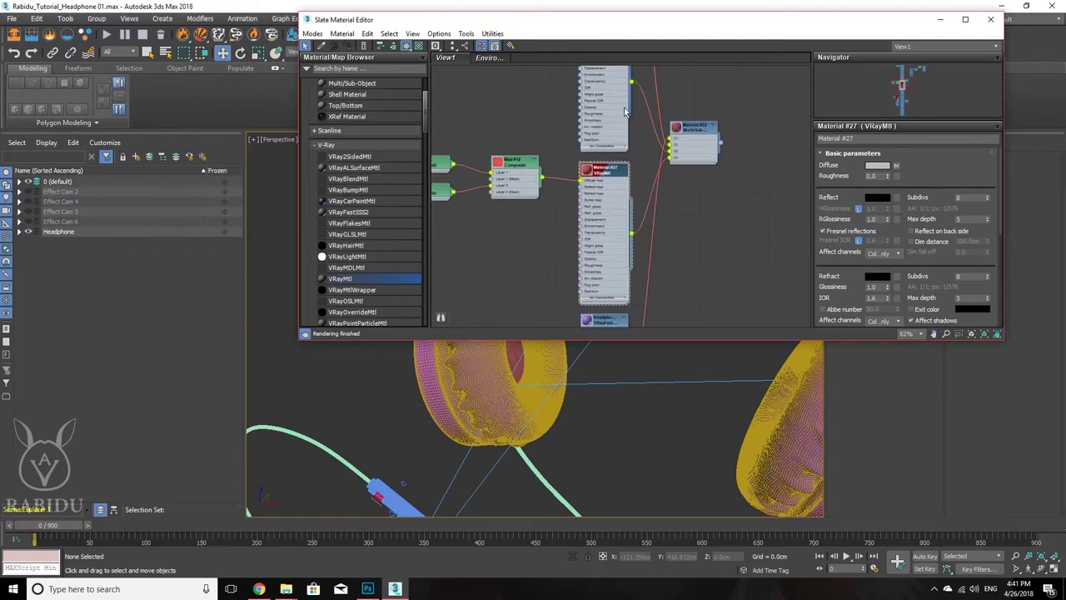
mouse_move(623, 260)
middle_mouse_down()
mouse_move(644, 139)
mouse_move(629, 242)
middle_mouse_up()
scroll(624, 140, "up", 3)
left_click(624, 142)
double_click(624, 144)
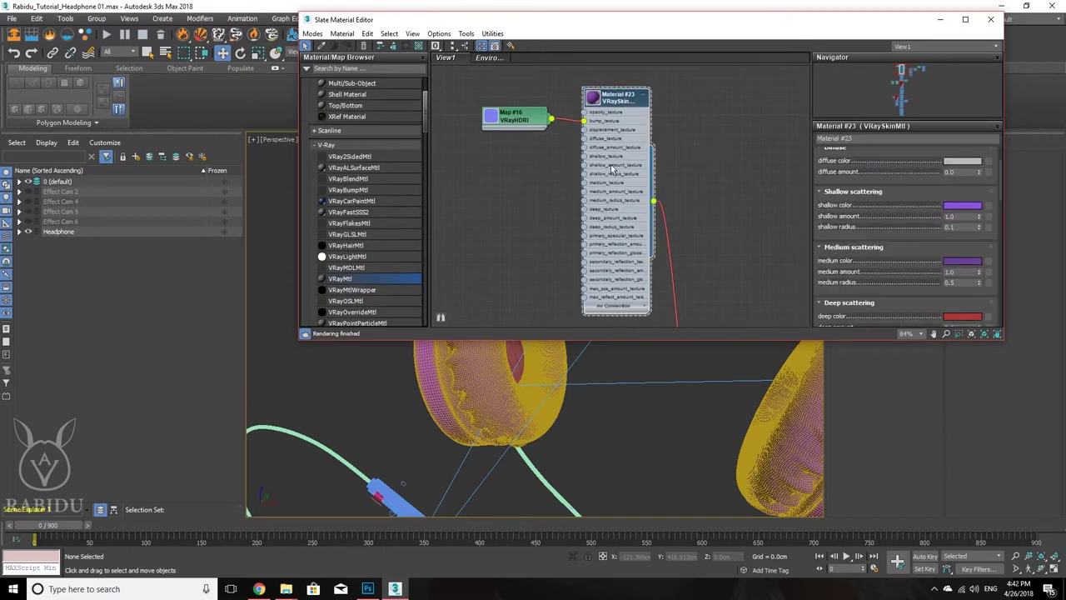
middle_click_drag(545, 424, 496, 438, "alt")
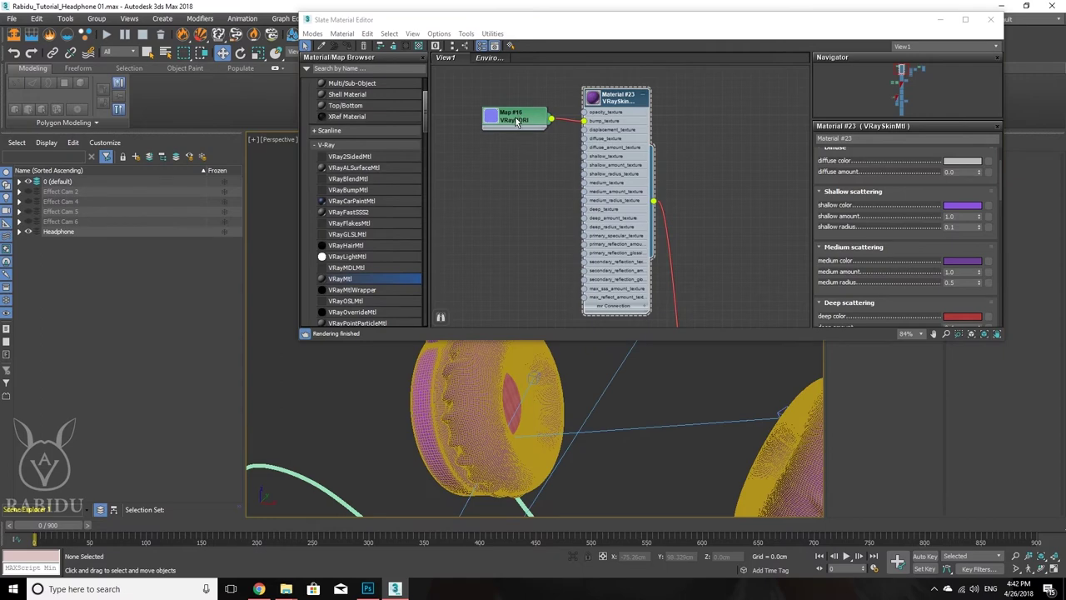
scroll(516, 121, "up", 5)
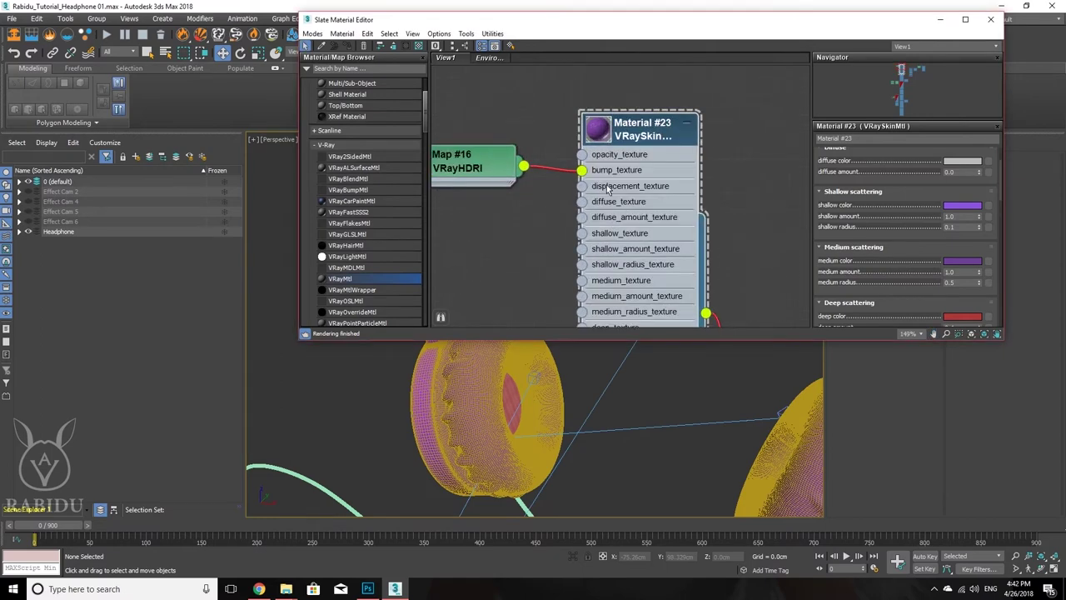
middle_click_drag(598, 177, 734, 190)
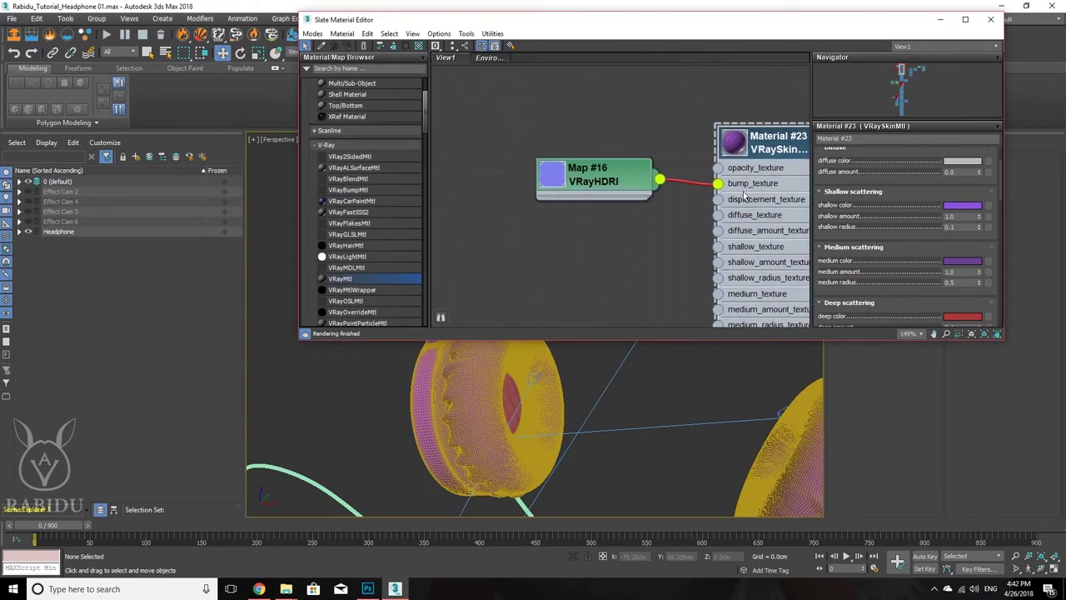
Step: Show Map #16's VRayHDRI settings and open its texture in a preview window
double_click(606, 177)
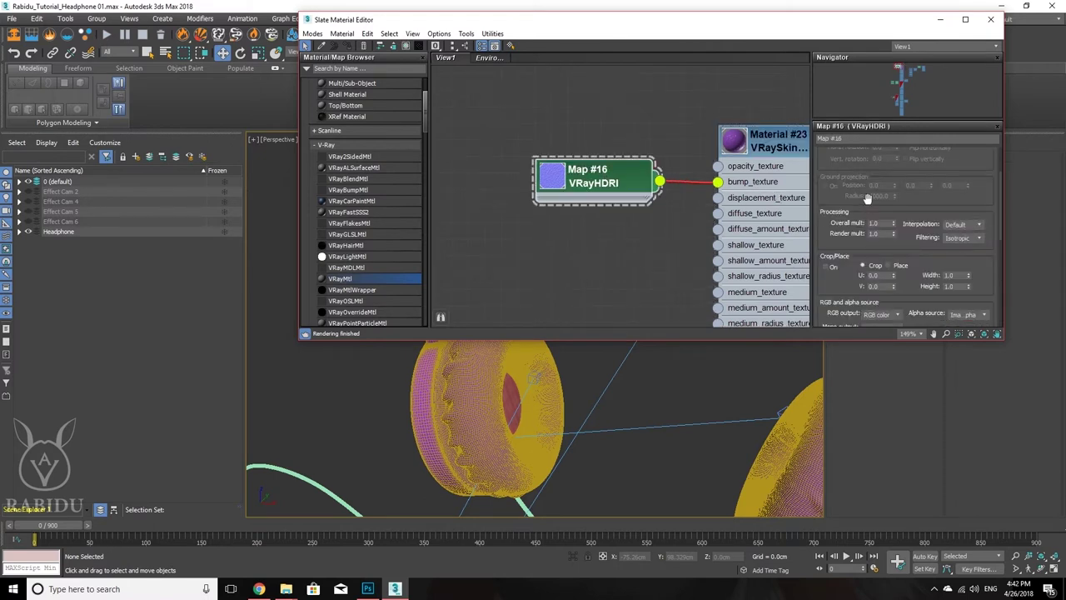
scroll(863, 175, "up", 4)
right_click(591, 183)
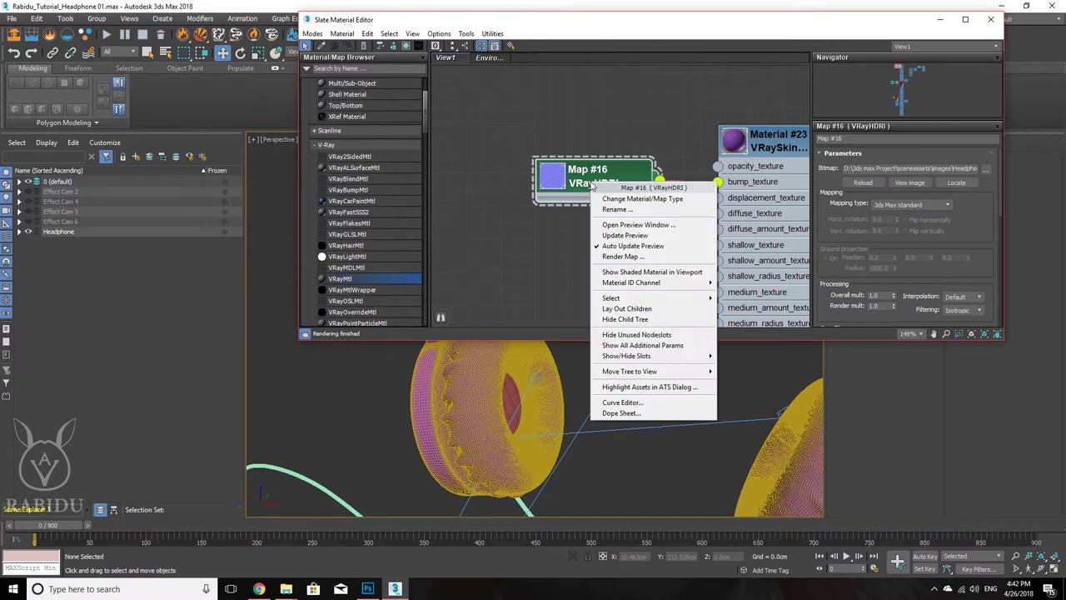
right_click(582, 169)
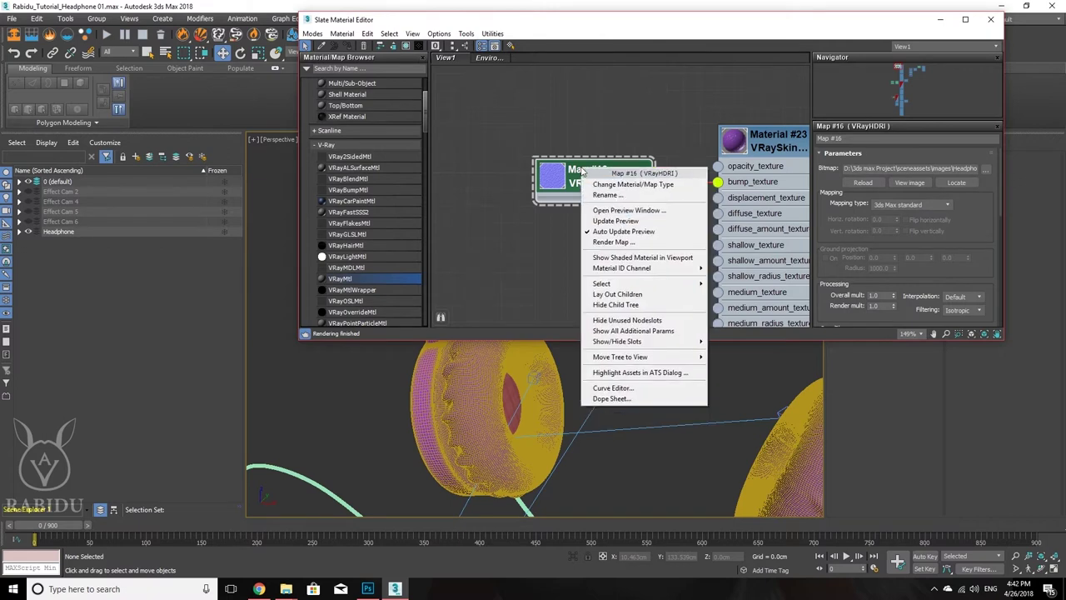
left_click(605, 210)
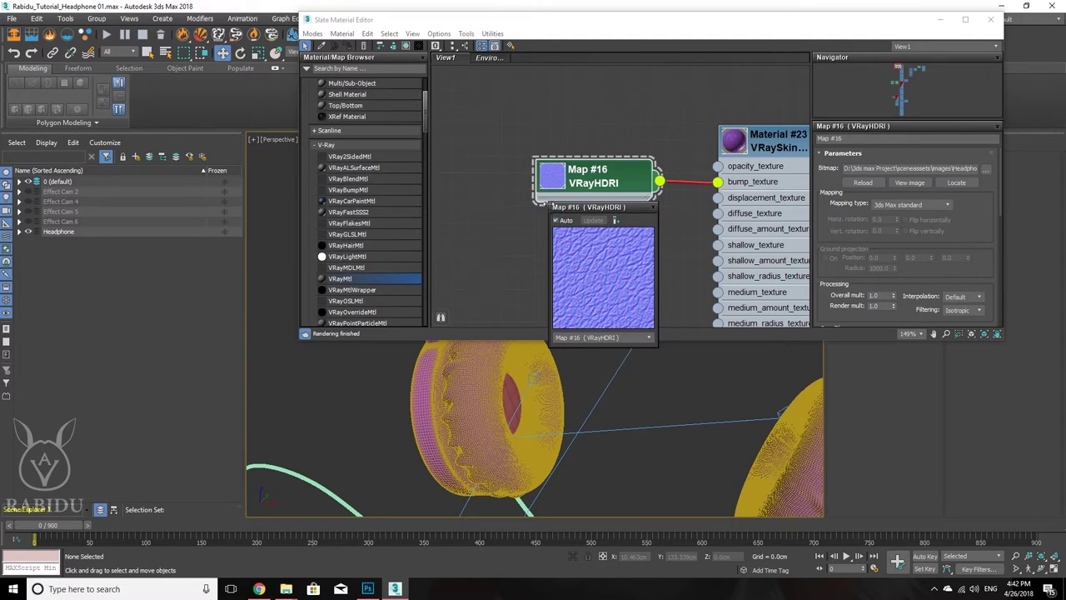
Step: Enlarge and reposition the leather-grain normal map preview, close it, and zoom out the graph
left_click_drag(551, 207, 288, 201)
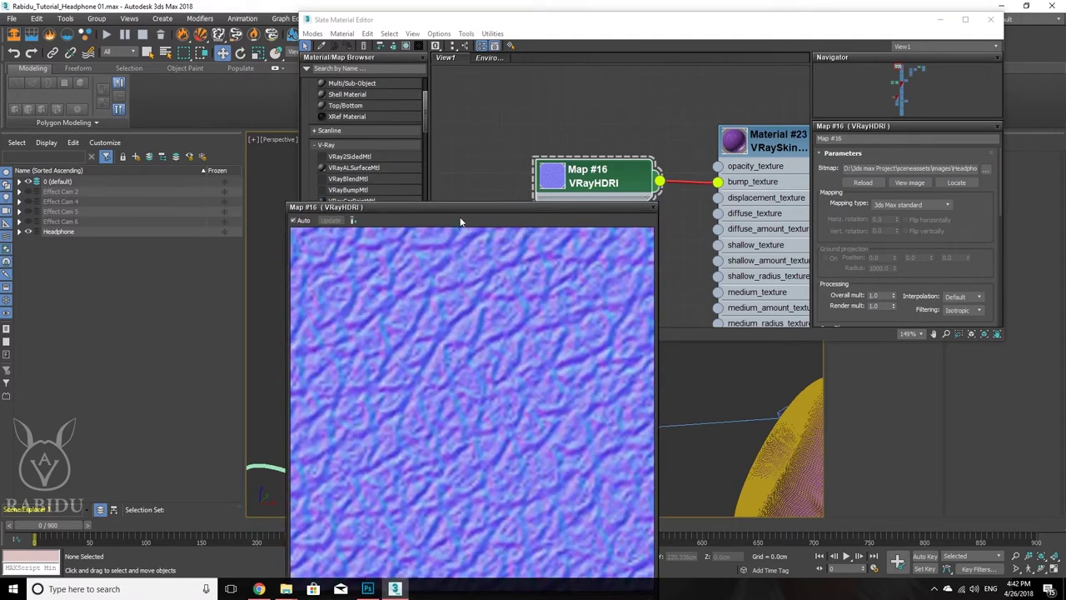
left_click_drag(459, 208, 497, 94)
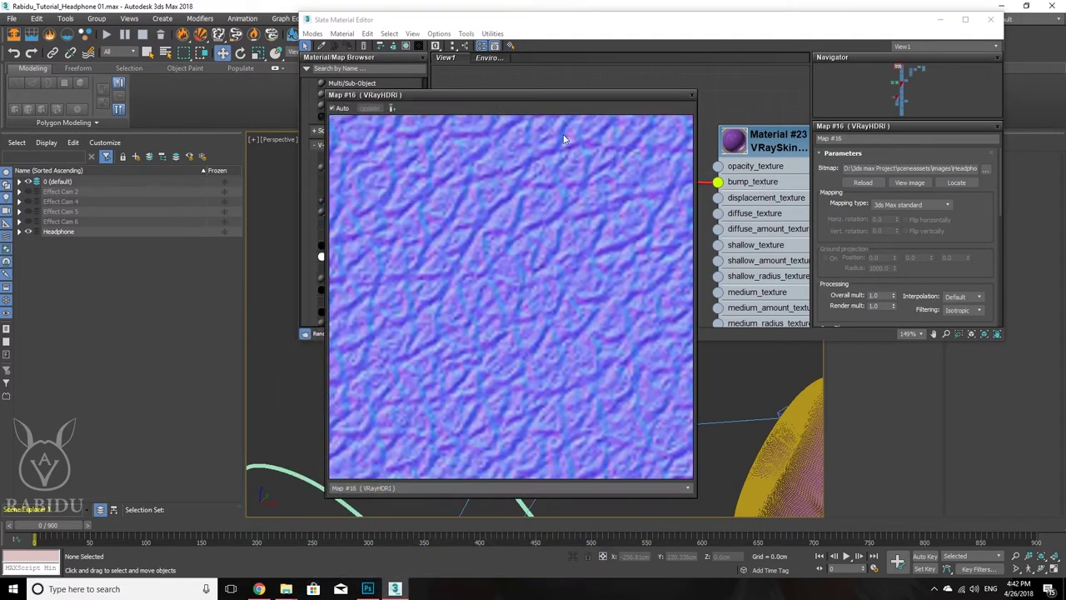
left_click(690, 95)
middle_click_drag(640, 214, 659, 307)
scroll(581, 174, "down", 5)
scroll(647, 305, "up", 4)
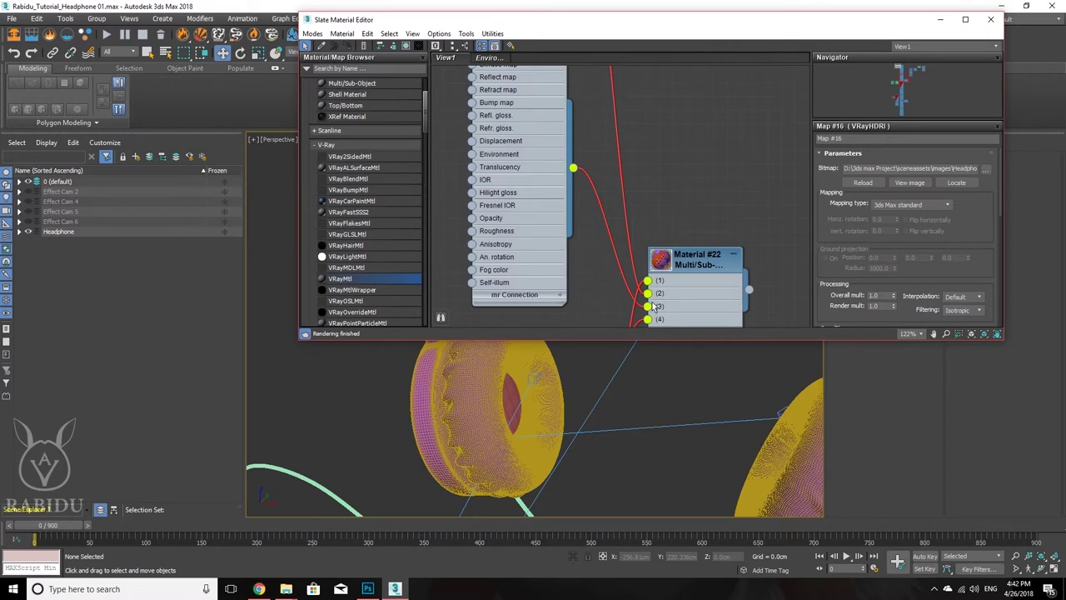
Step: Zoom and pan the perspective view to a close-up of the purple headphone
scroll(662, 300, "down", 4)
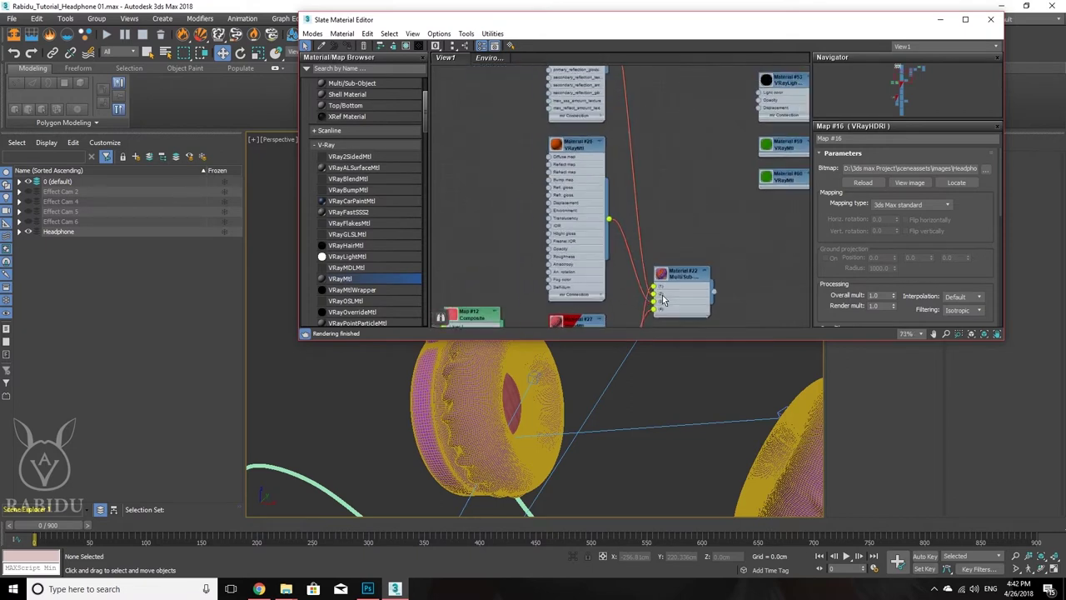
middle_click_drag(481, 408, 477, 410)
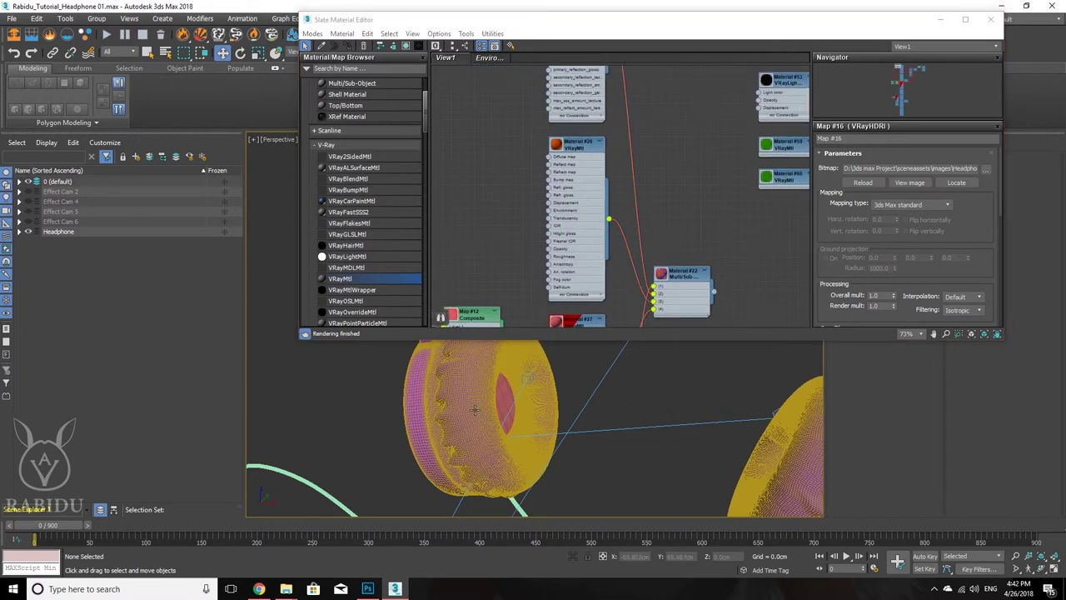
scroll(471, 409, "up", 4)
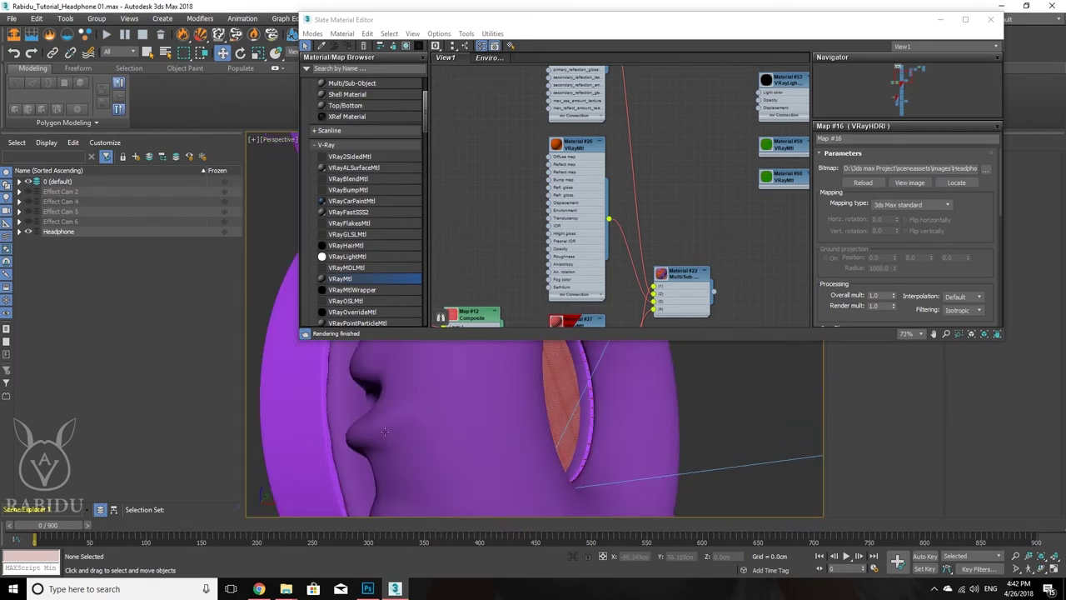
scroll(572, 211, "down", 3)
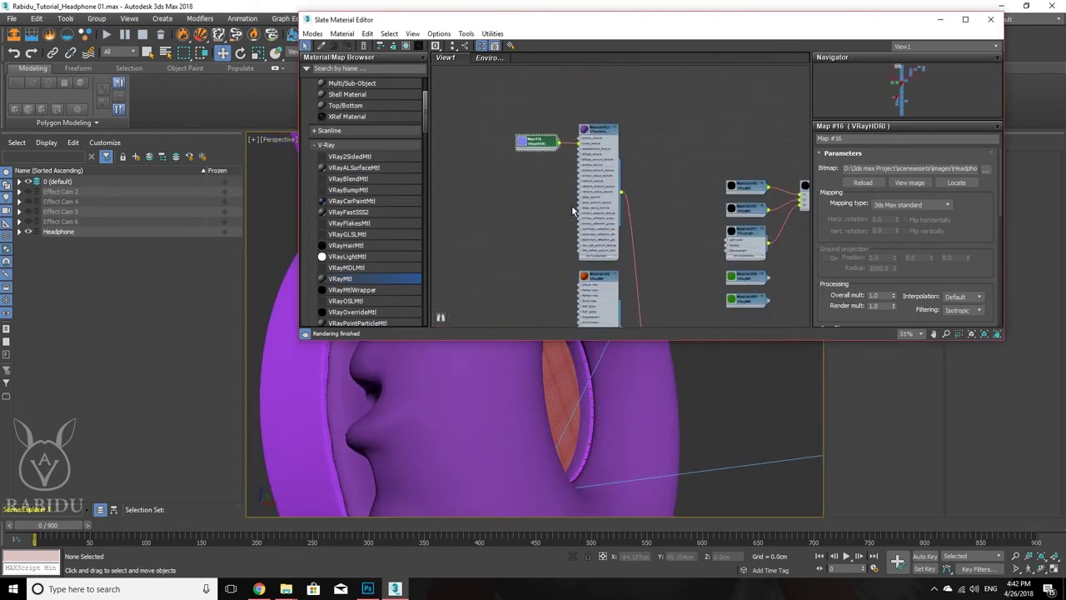
scroll(573, 211, "up", 3)
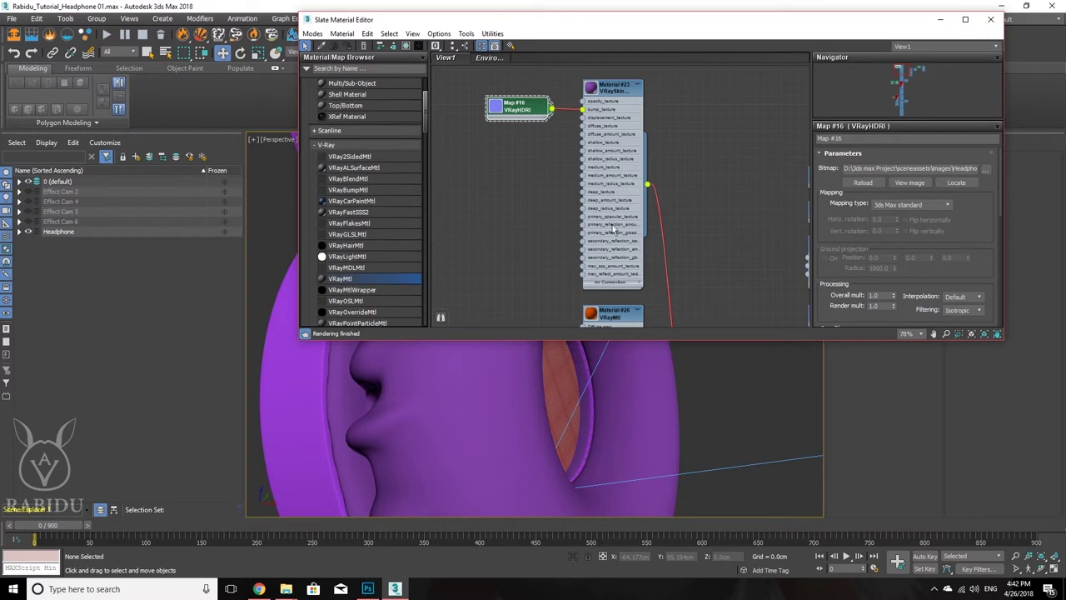
Step: Select the Material #23 VRaySkinMtl node and scroll through its scattering parameters
left_click(620, 176)
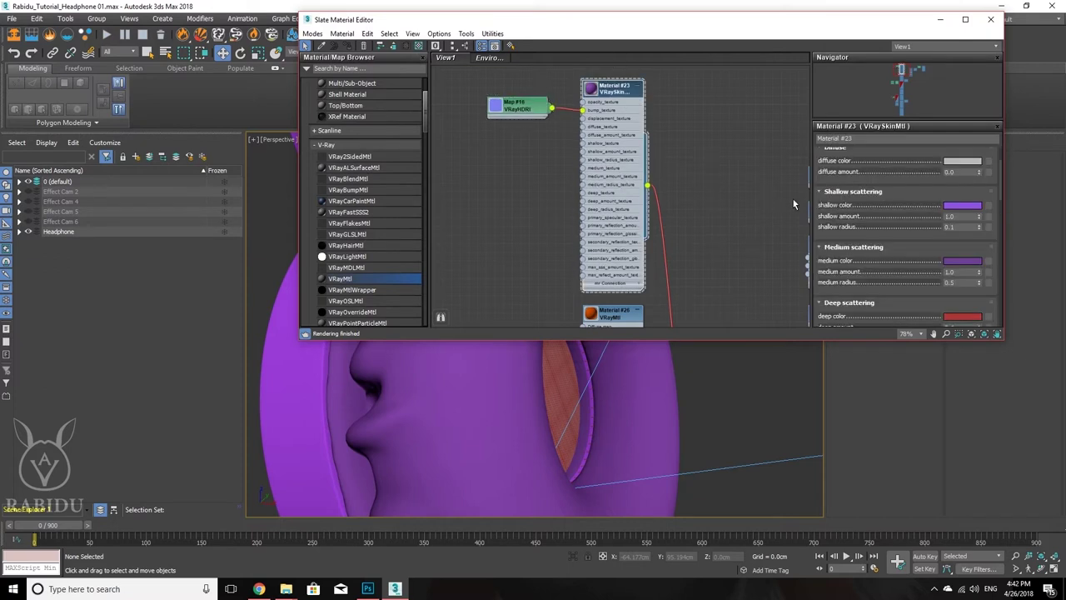
left_click_drag(846, 172, 838, 336)
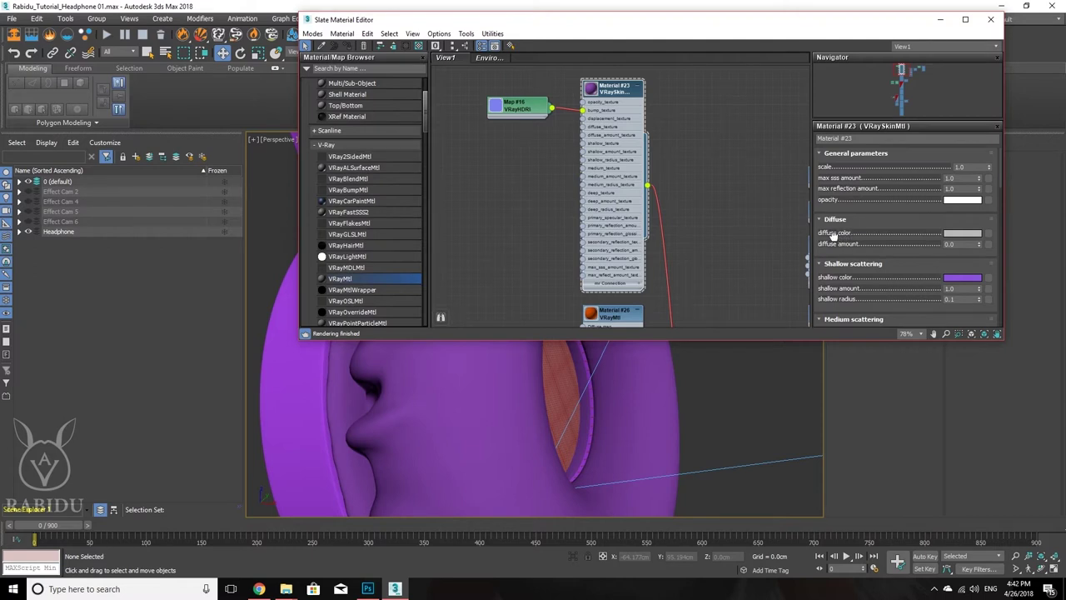
left_click_drag(833, 235, 835, 194)
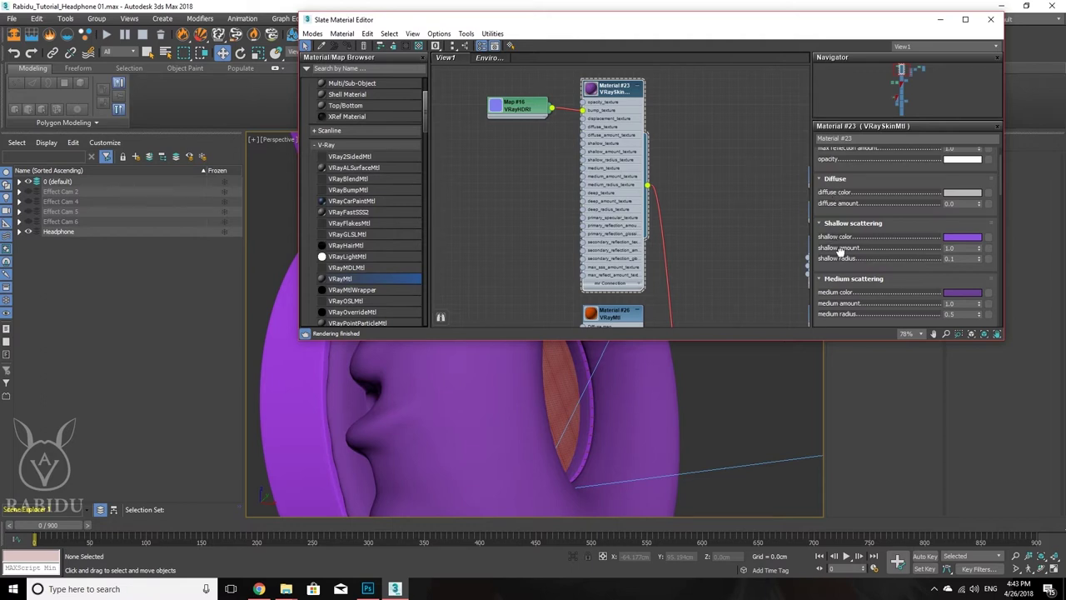
left_click_drag(840, 250, 838, 210)
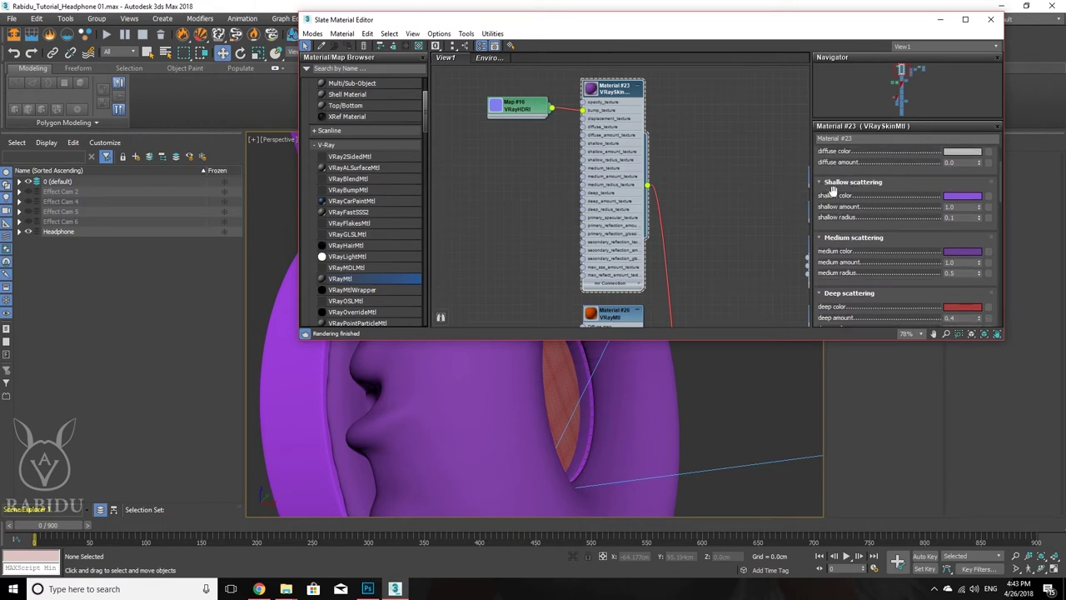
scroll(843, 207, "up", 1)
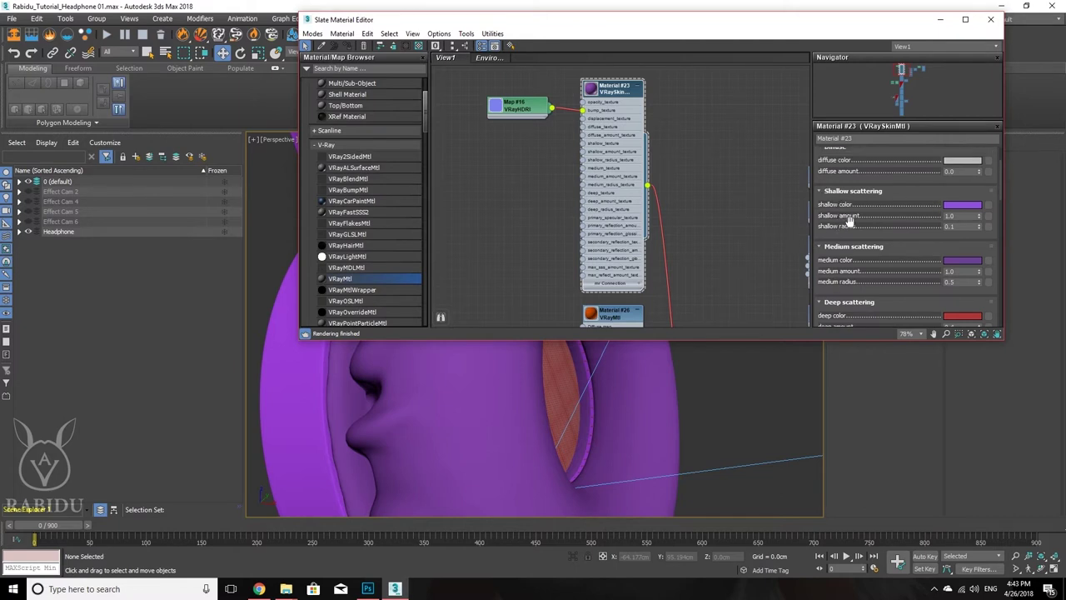
scroll(849, 203, "up", 5)
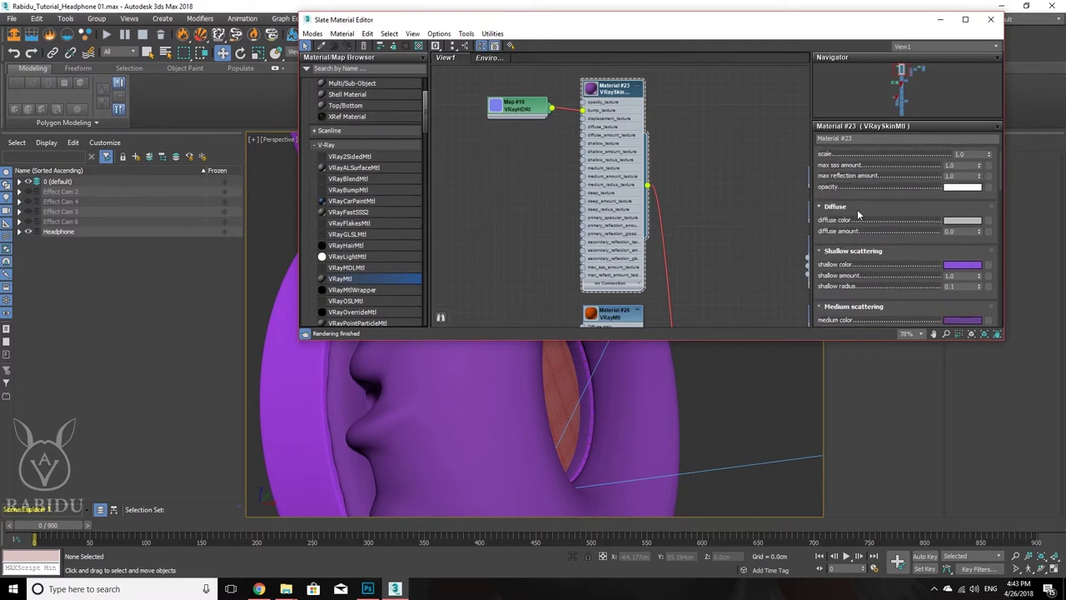
left_click_drag(846, 259, 852, 210)
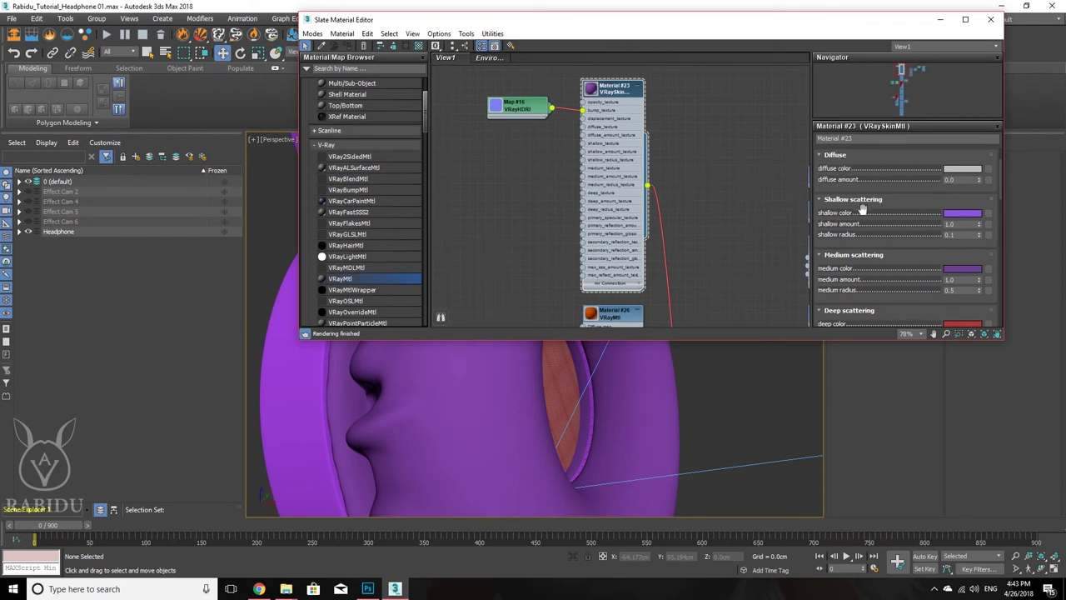
left_click_drag(851, 232, 850, 191)
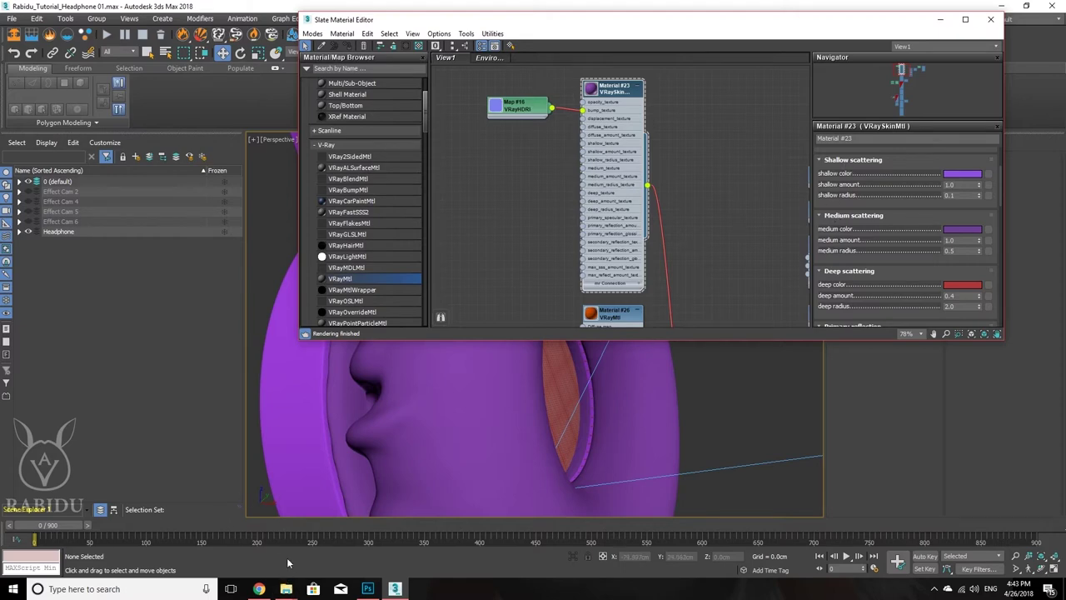
left_click(259, 589)
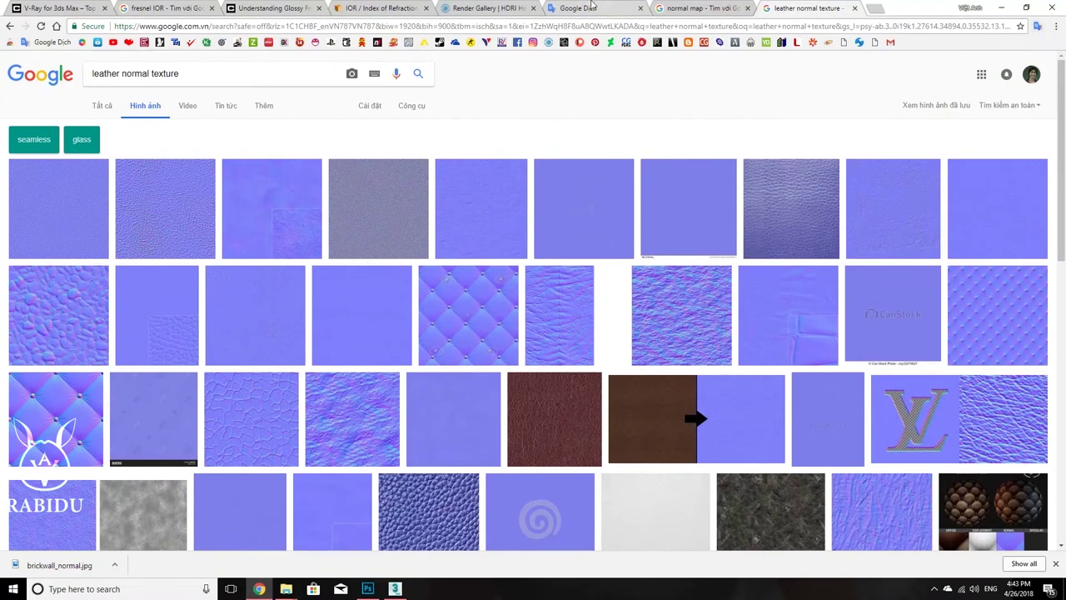
Step: Translate 'shallow scattering' in Google Translate, getting 'tán xạ nông'
left_click(575, 8)
left_click_drag(181, 169, 2, 154)
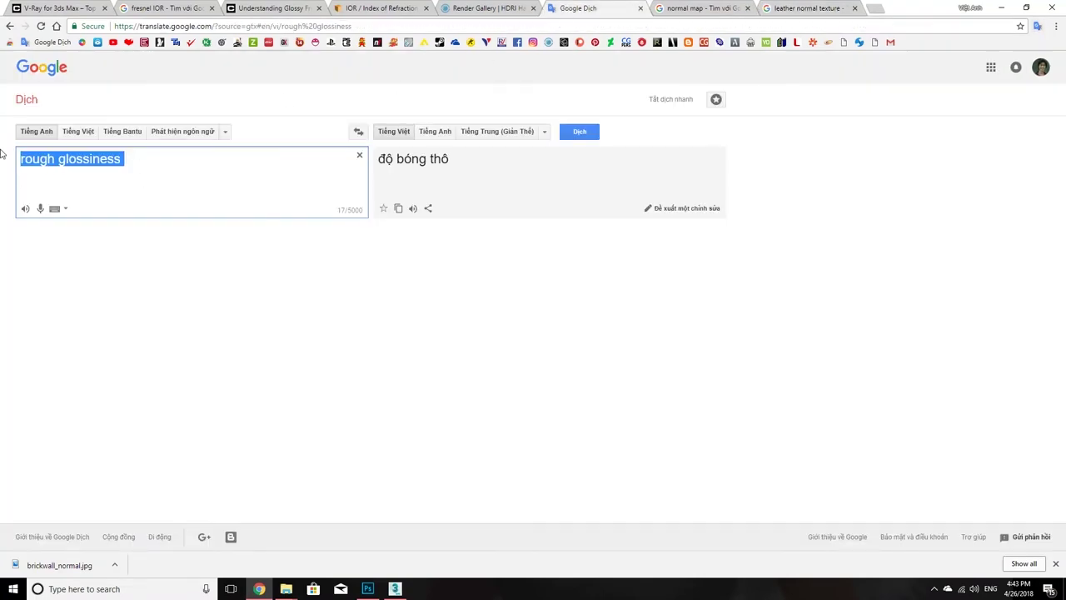
type("shalow")
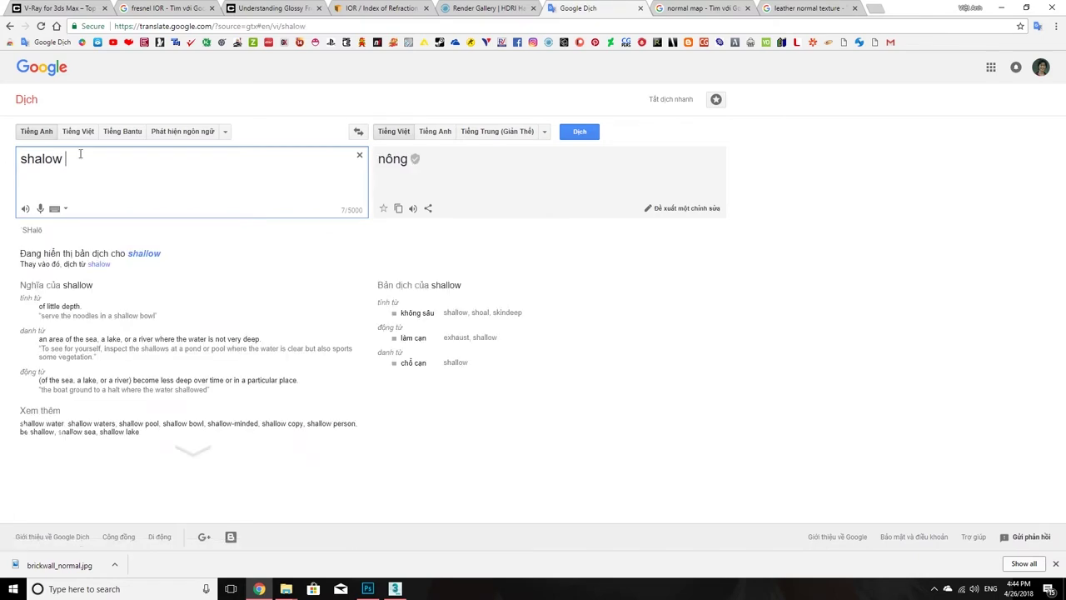
left_click(148, 254)
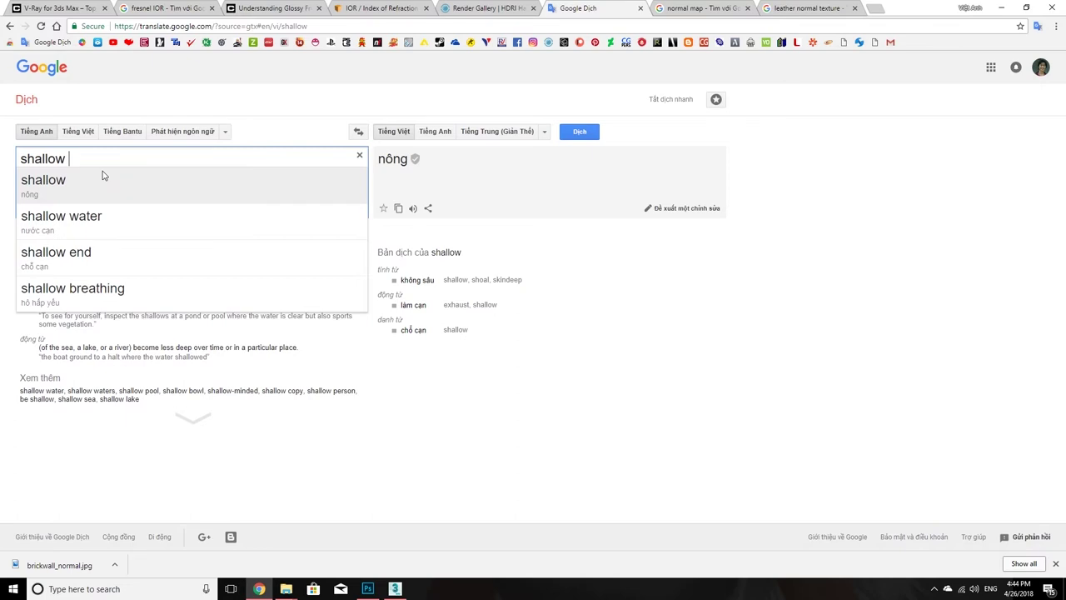
type("scat")
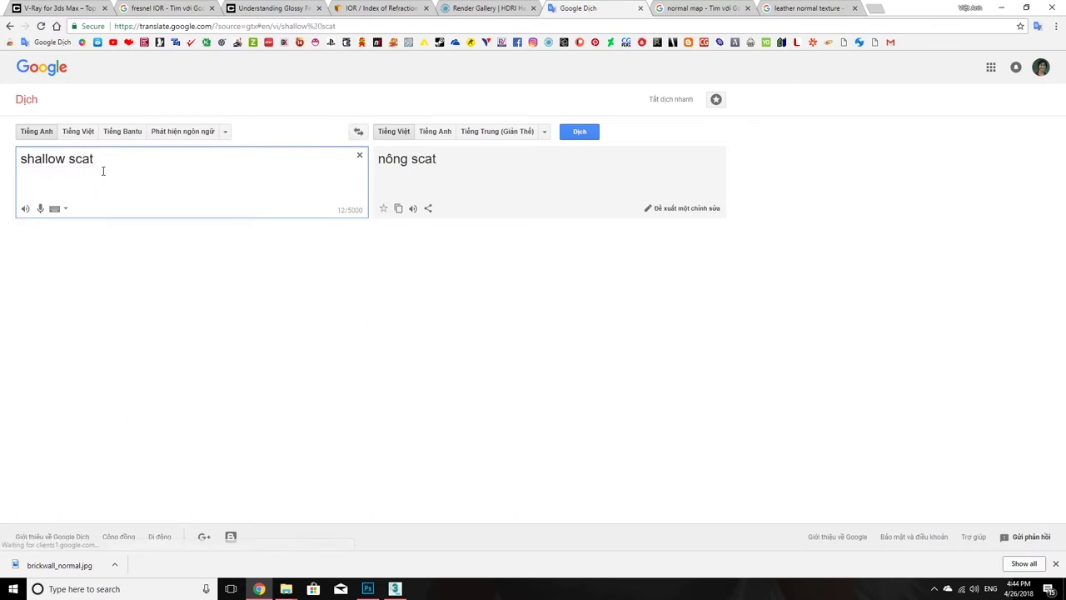
type("tering")
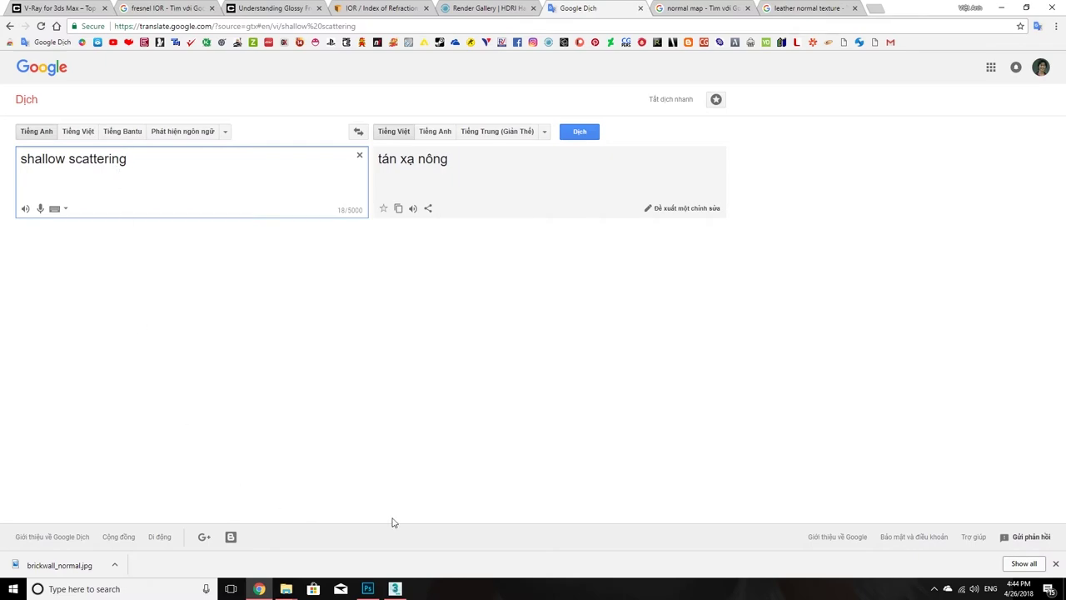
Step: Switch between 3ds Max and the translation page, ending back in 3ds Max
left_click(395, 589)
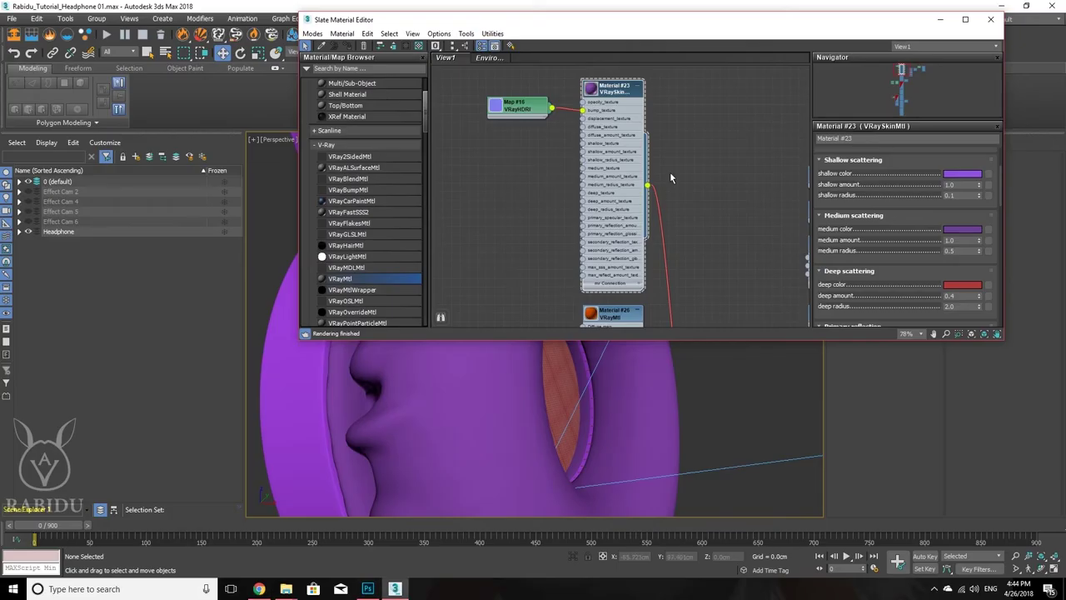
scroll(844, 193, "up", 1)
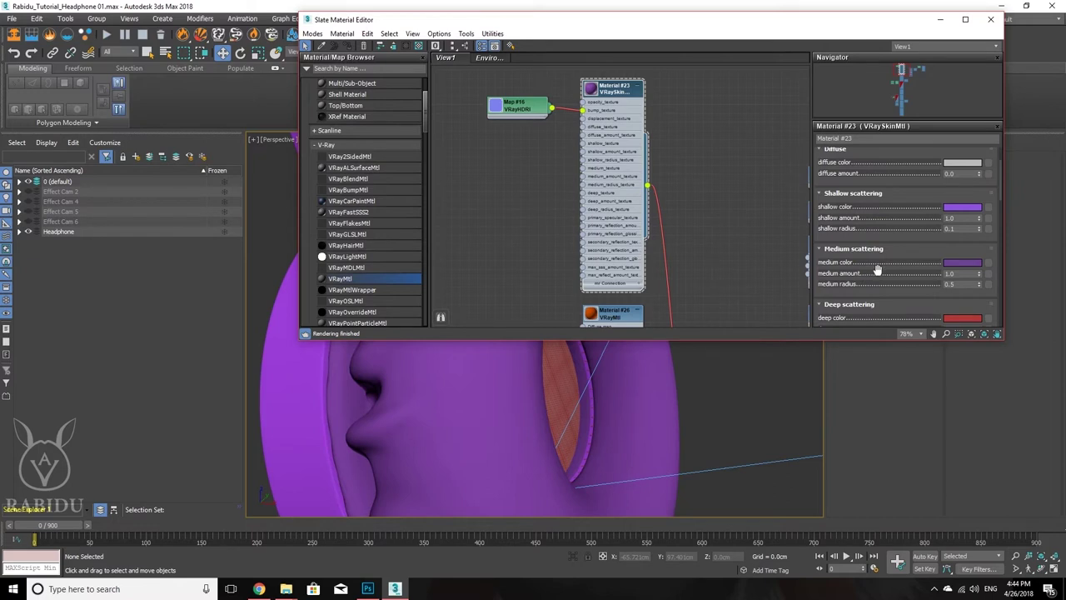
key("alt")
key("alt+Tab")
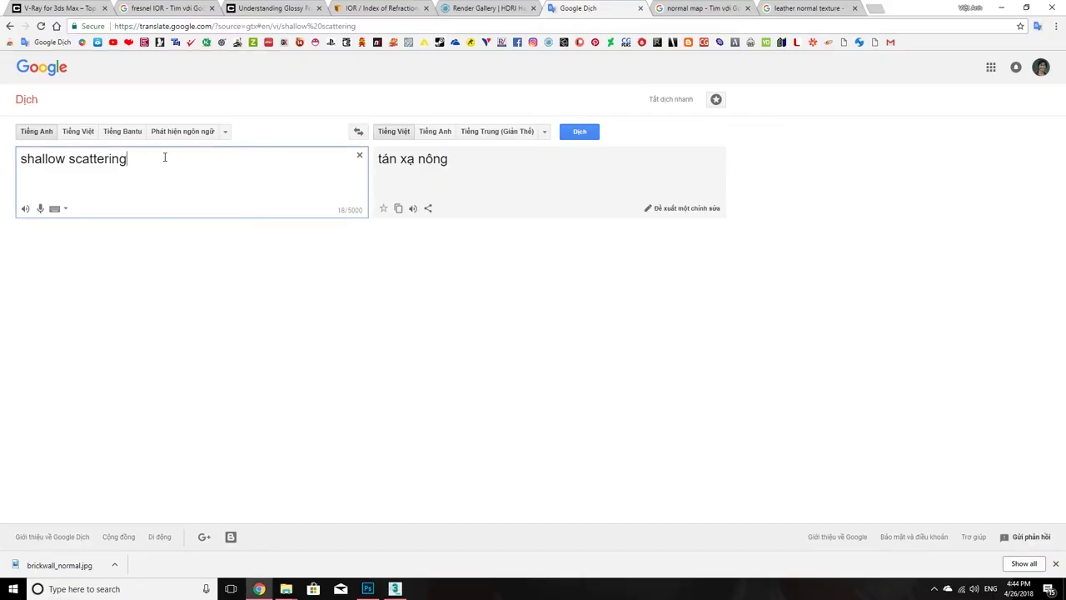
key("alt+Tab")
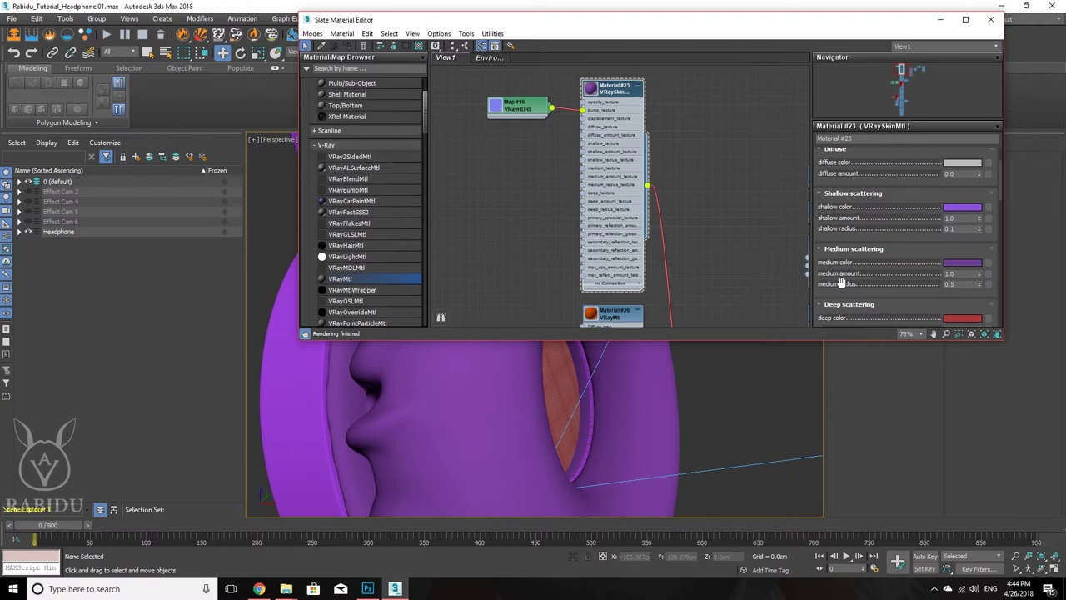
Step: Scroll Material #23 to Deep scattering: red colour, amount 0.4, radius 2.0
scroll(843, 284, "down", 3)
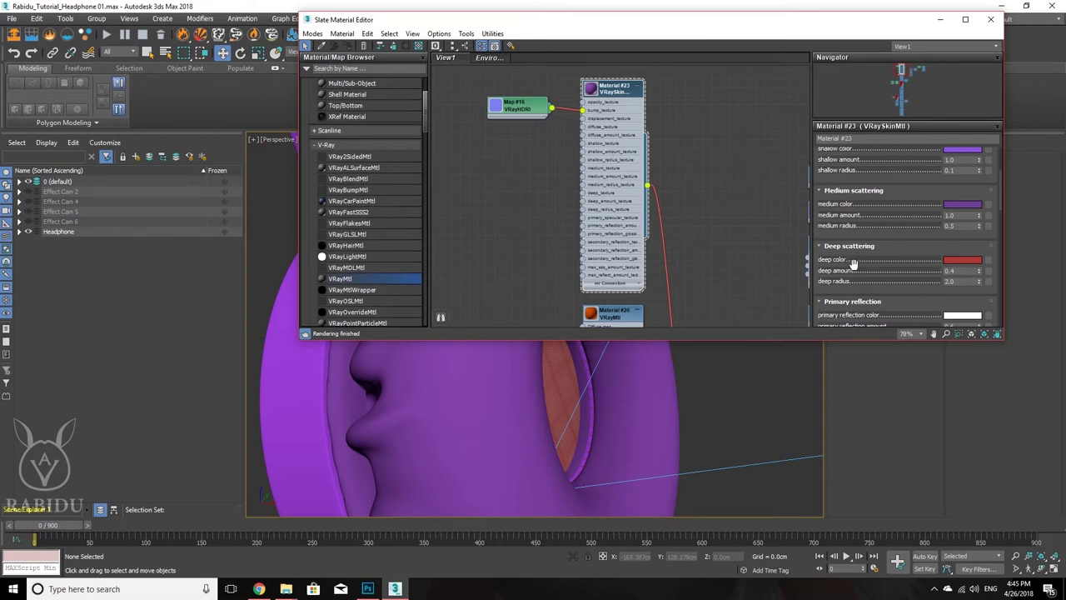
left_click(967, 260)
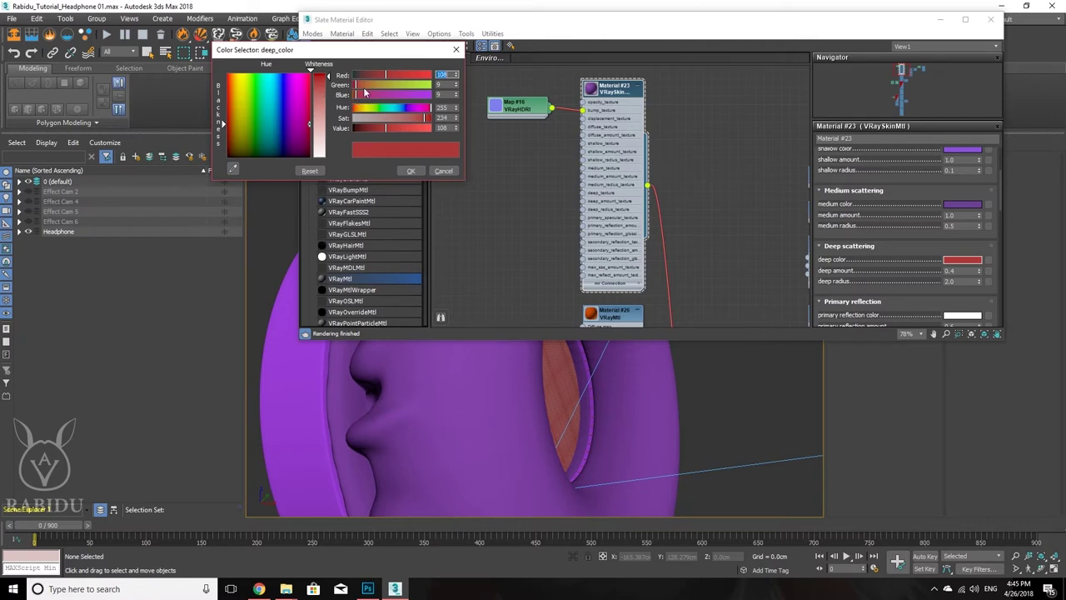
left_click(414, 171)
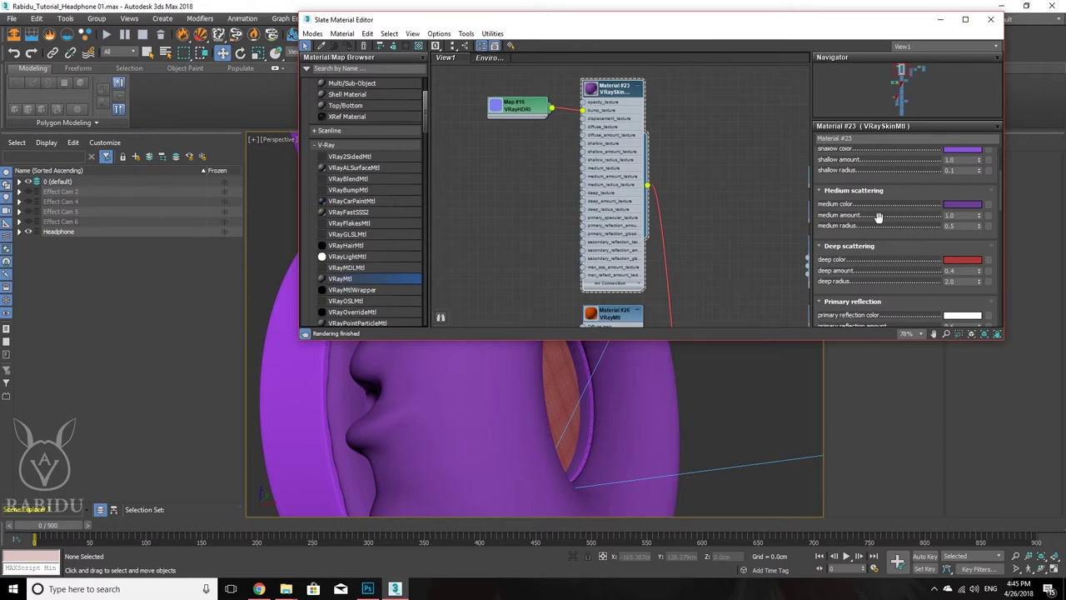
left_click_drag(878, 216, 880, 271)
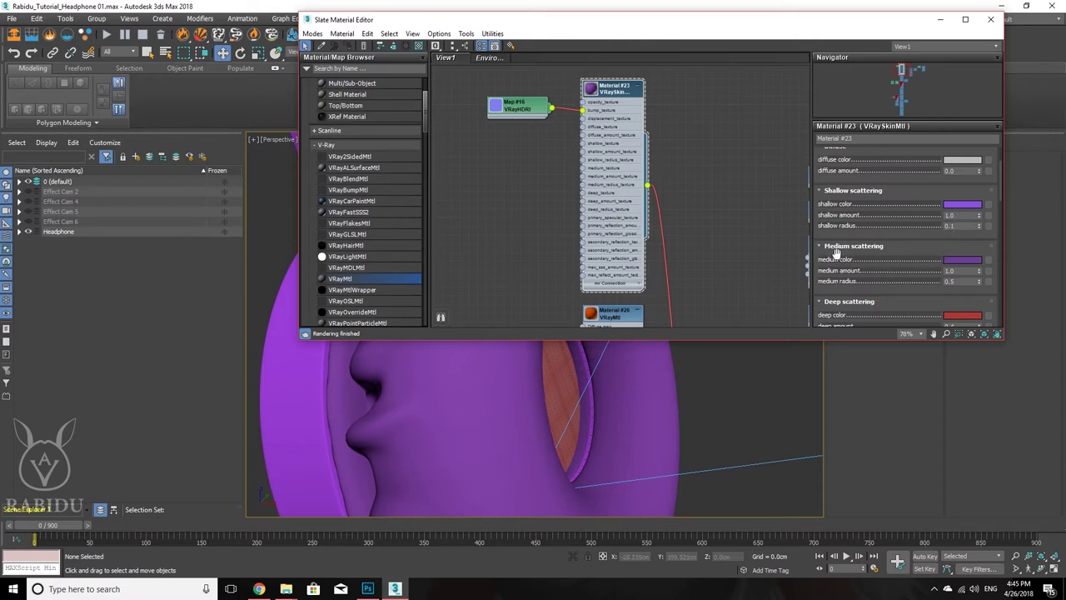
Step: Set the medium scattering colour to dark purple (green 12, blue 75) in the Color Selector
left_click(960, 264)
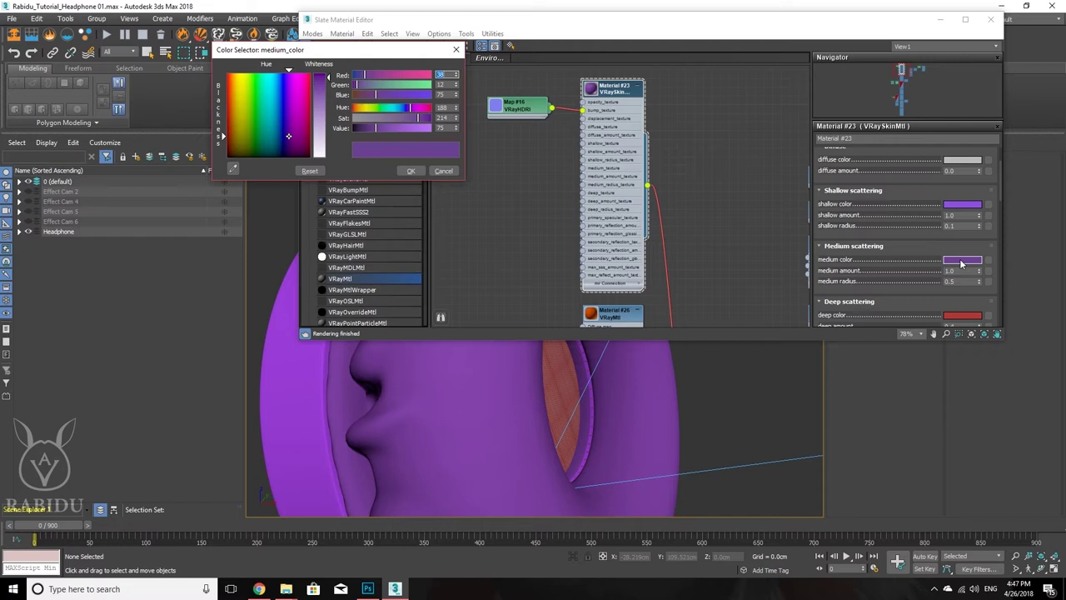
left_click(962, 264)
Step: Show Material #26's parameters and centre the graph on the Composite node
middle_click_drag(647, 250, 631, 138)
left_click(612, 181)
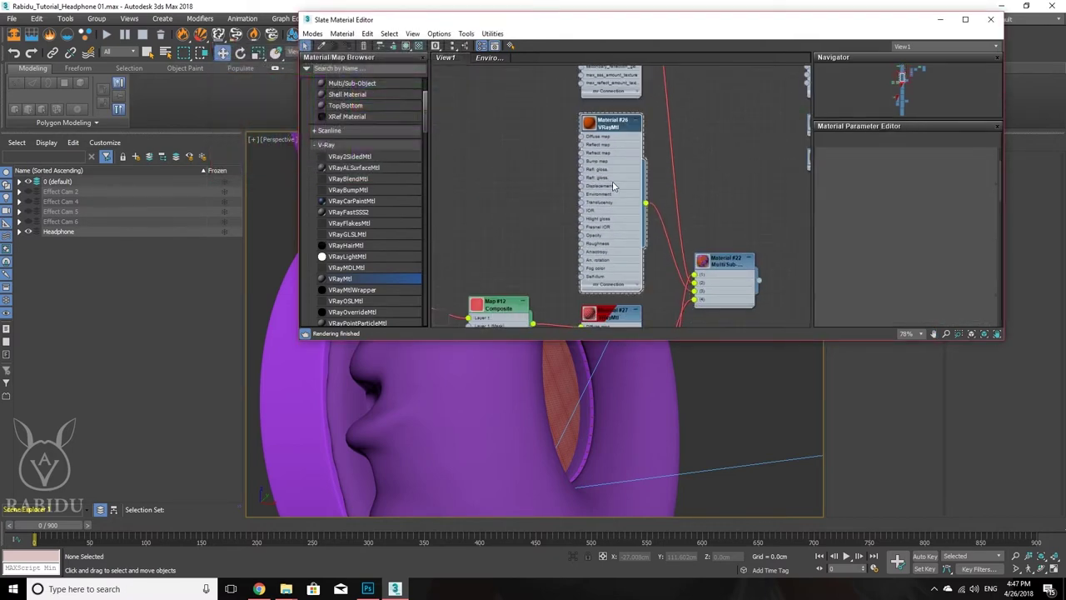
double_click(613, 180)
middle_click_drag(610, 241, 677, 215)
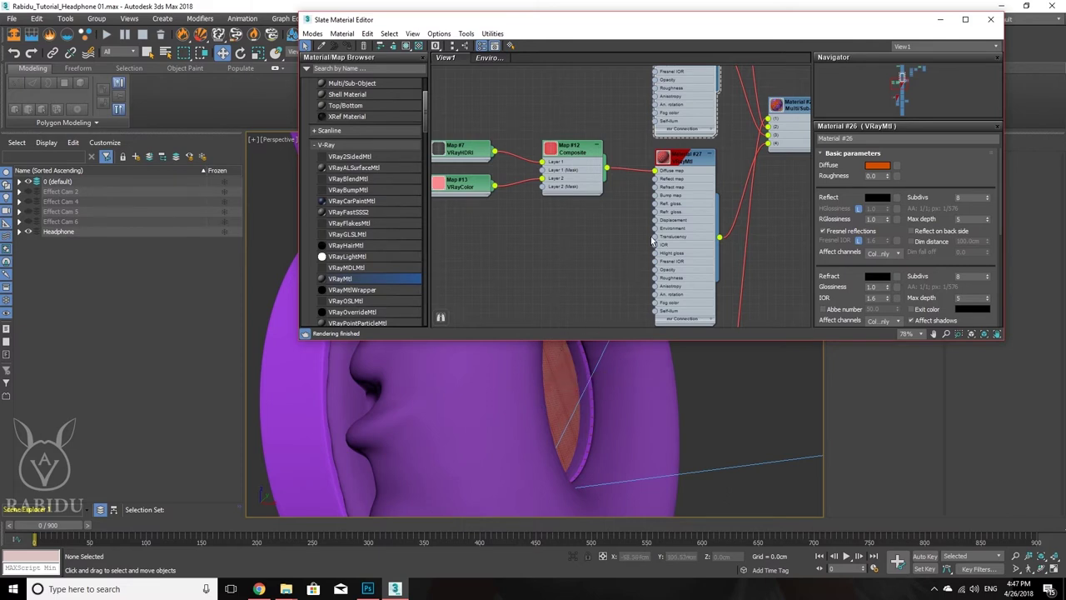
middle_click_drag(560, 188, 631, 193)
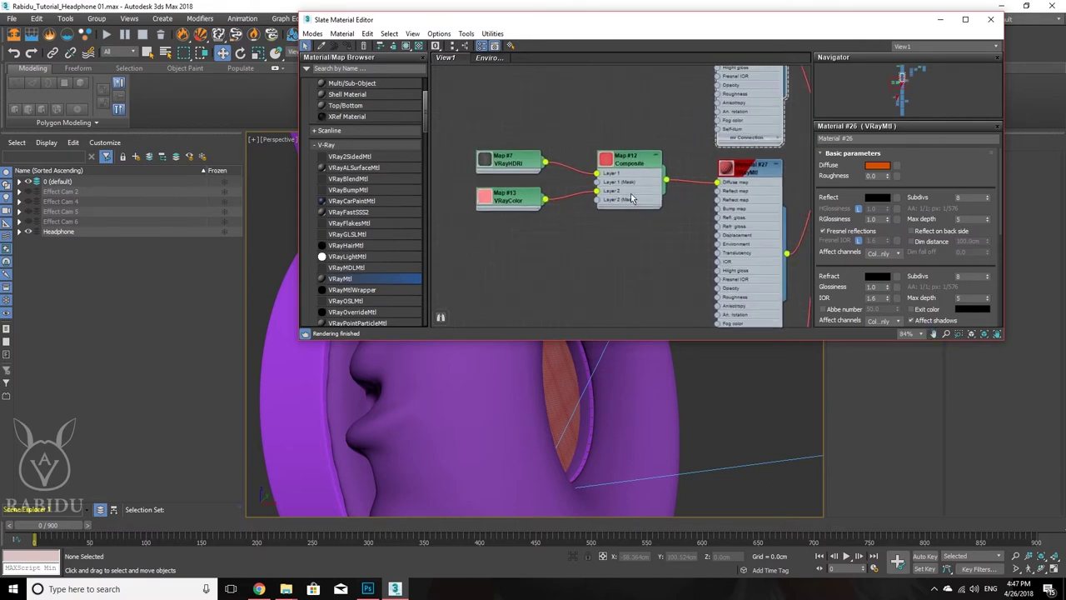
scroll(630, 193, "down", 2)
mouse_move(660, 117)
middle_mouse_down()
mouse_move(671, 250)
mouse_move(658, 125)
middle_mouse_up()
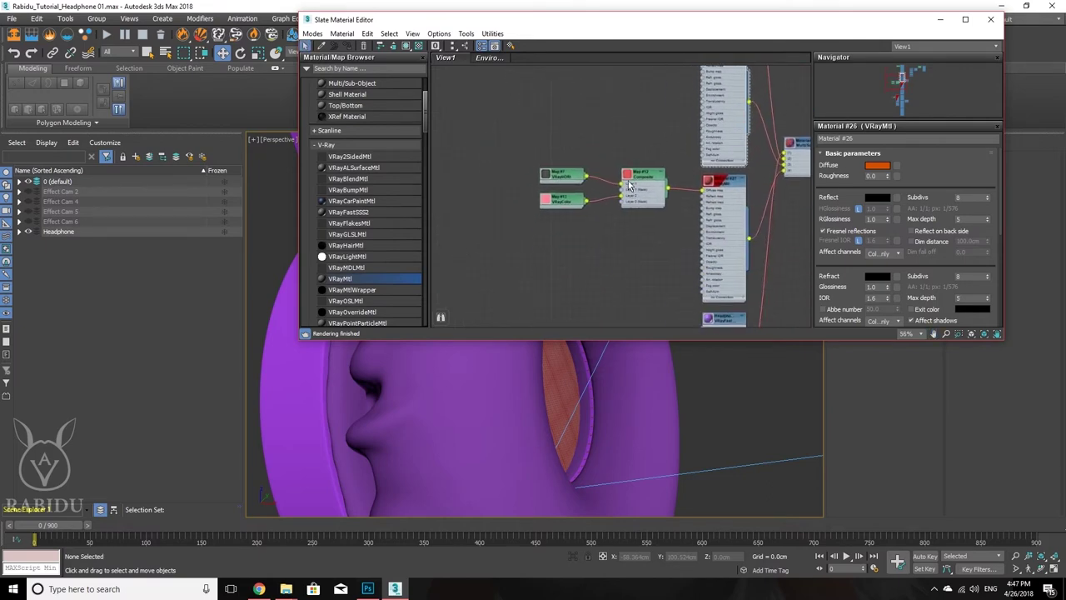
scroll(656, 223, "up", 3)
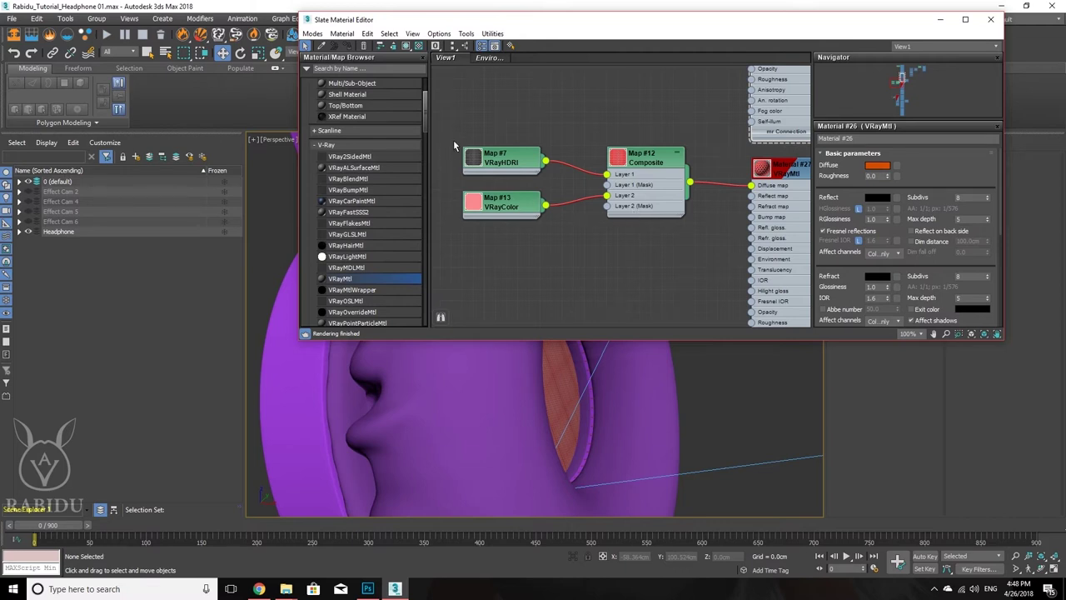
Step: Show Map #7's VRayHDRI parameters and preview its hexagon-grille texture enlarged
double_click(503, 164)
right_click(518, 164)
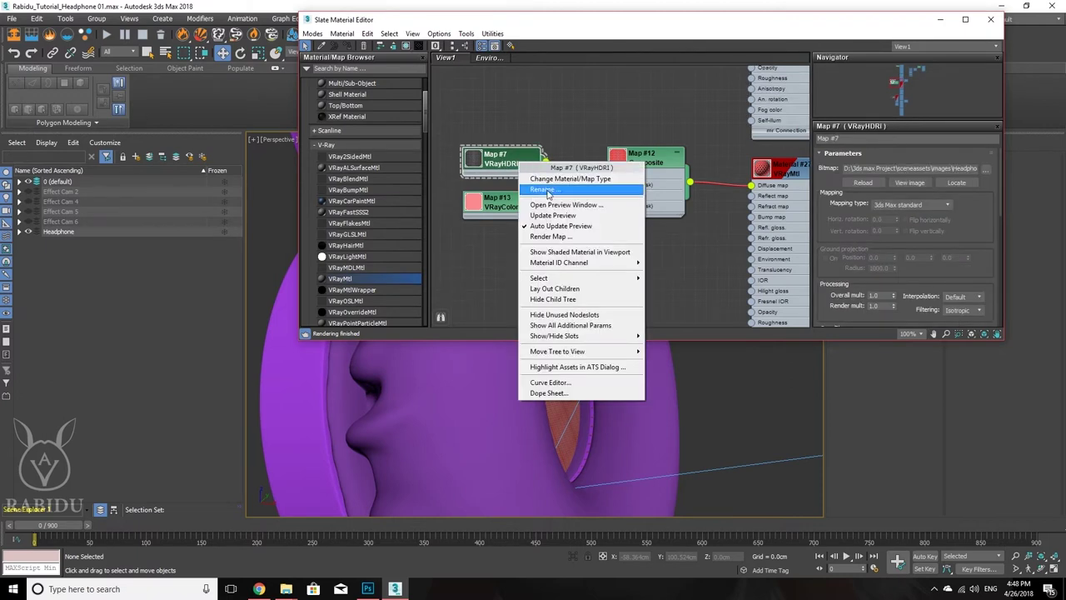
left_click(549, 204)
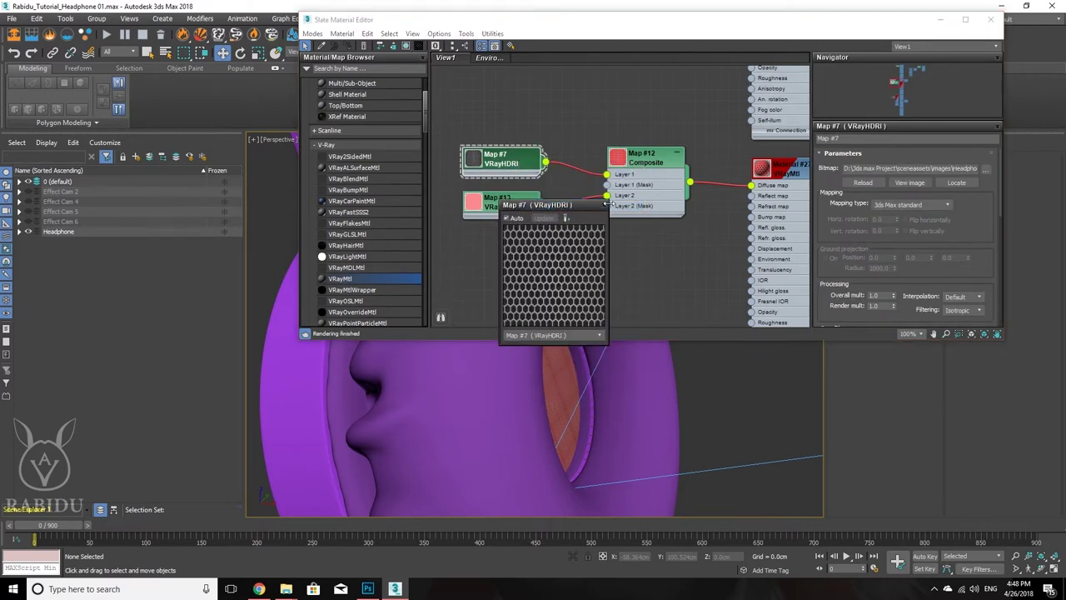
left_click_drag(608, 203, 858, 202)
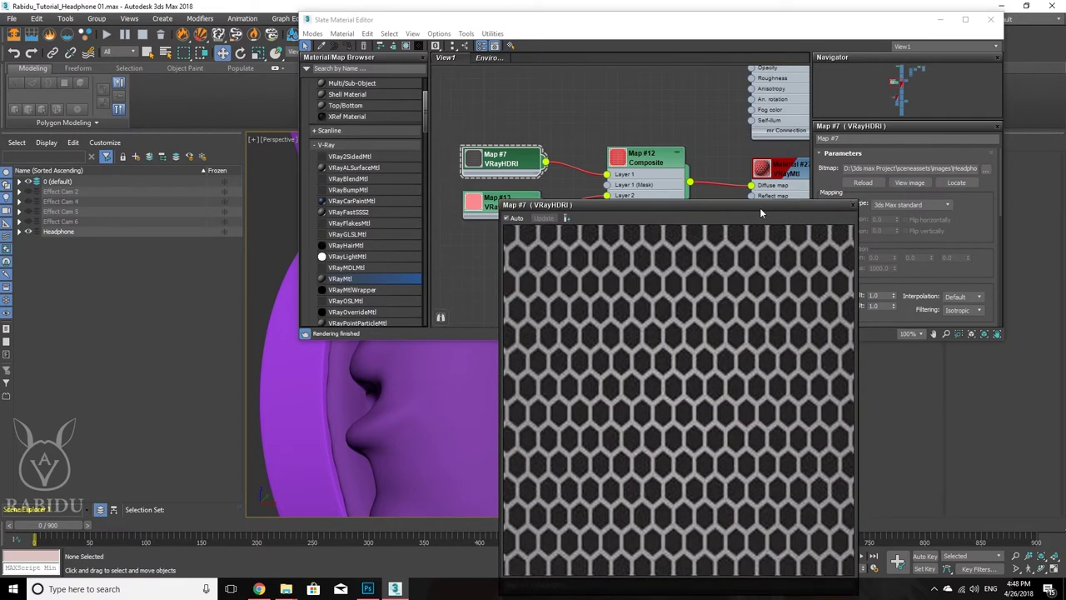
left_click_drag(760, 208, 641, 93)
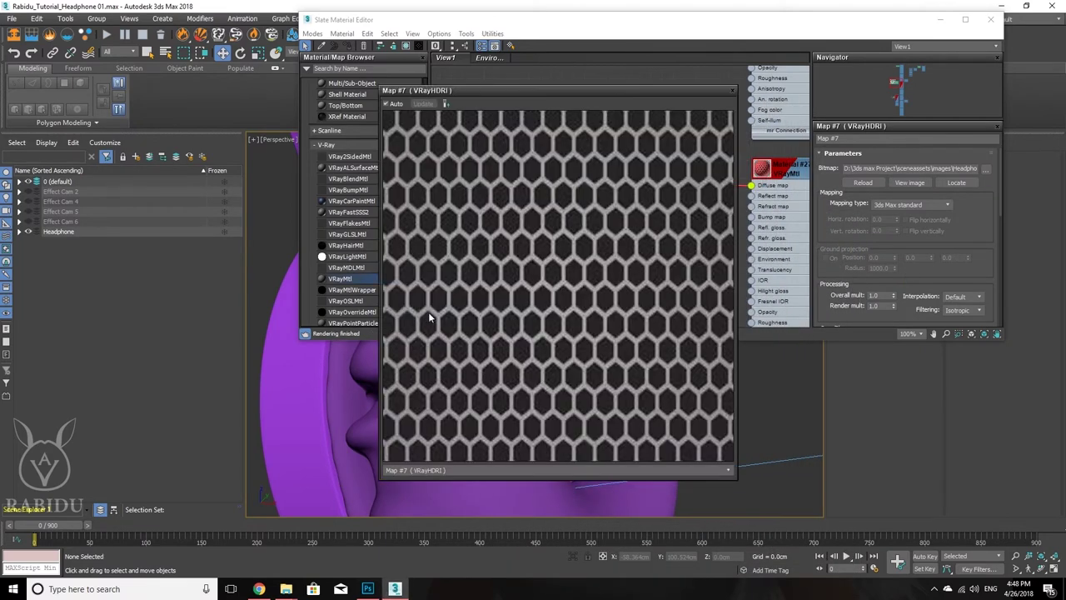
left_click(733, 90)
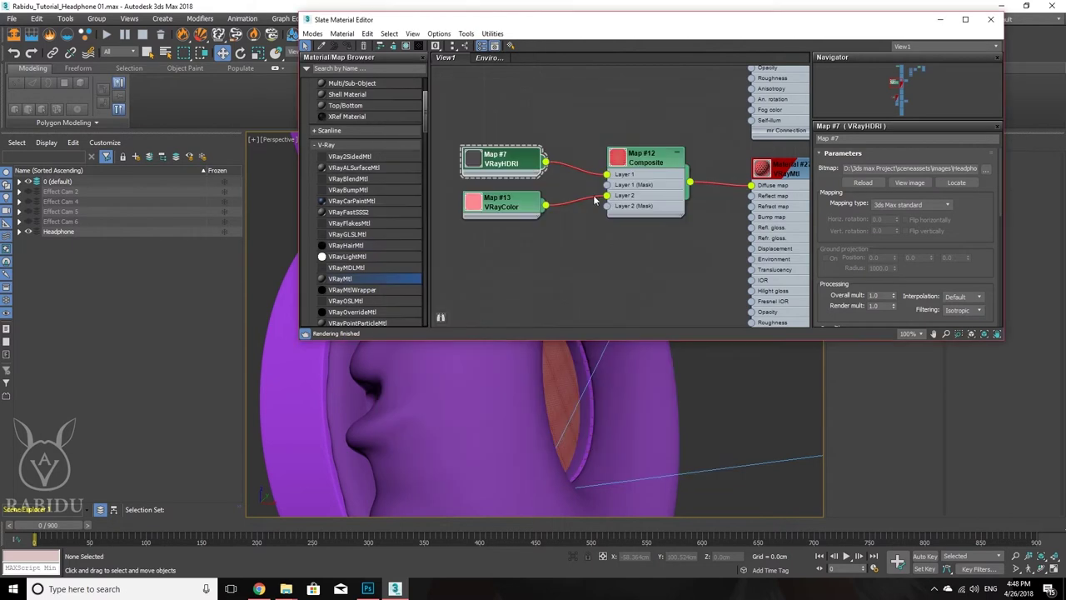
Step: Preview the pink VRayColor Map #13 in an enlarged window, then close it
right_click(497, 205)
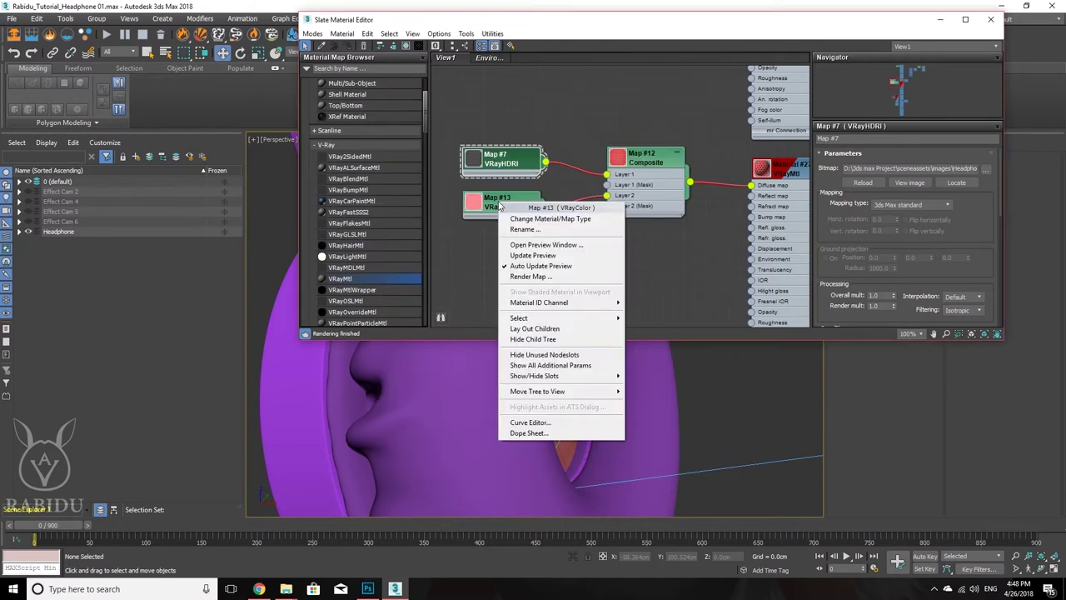
left_click(558, 245)
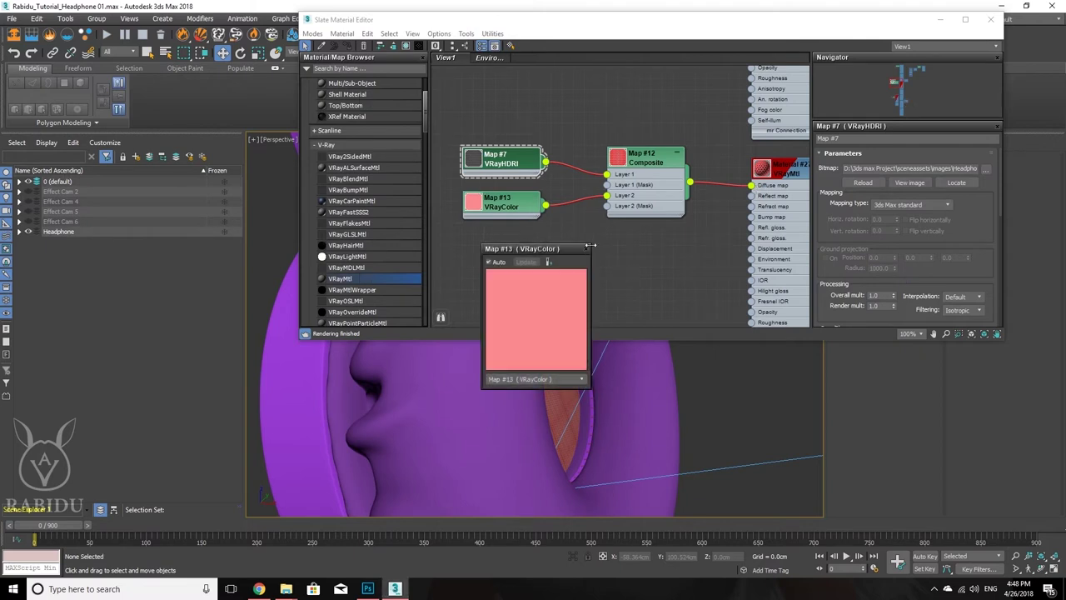
left_click_drag(589, 247, 801, 249)
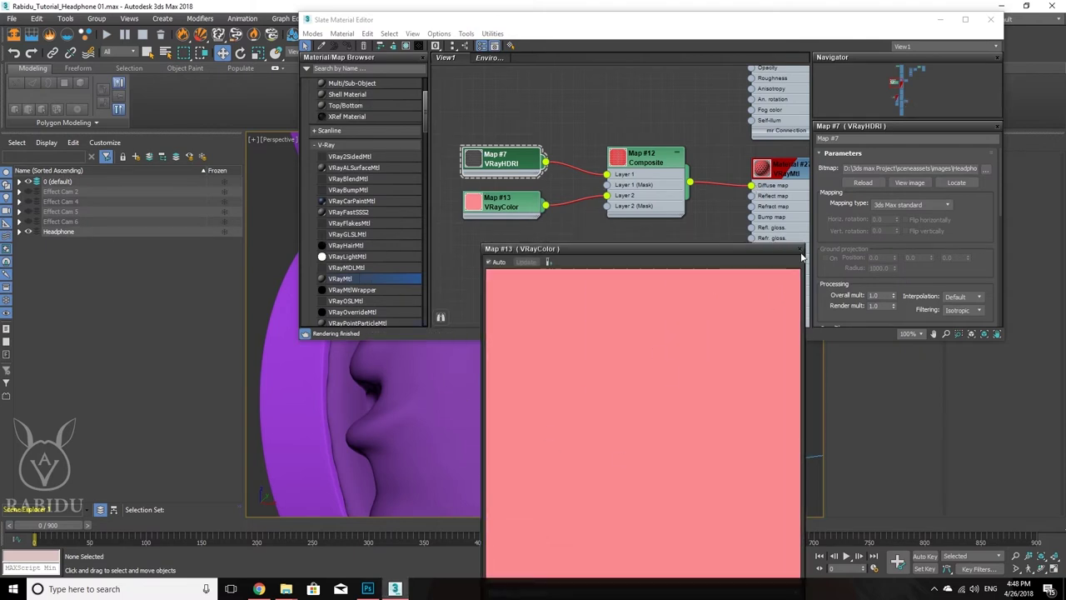
left_click(801, 249)
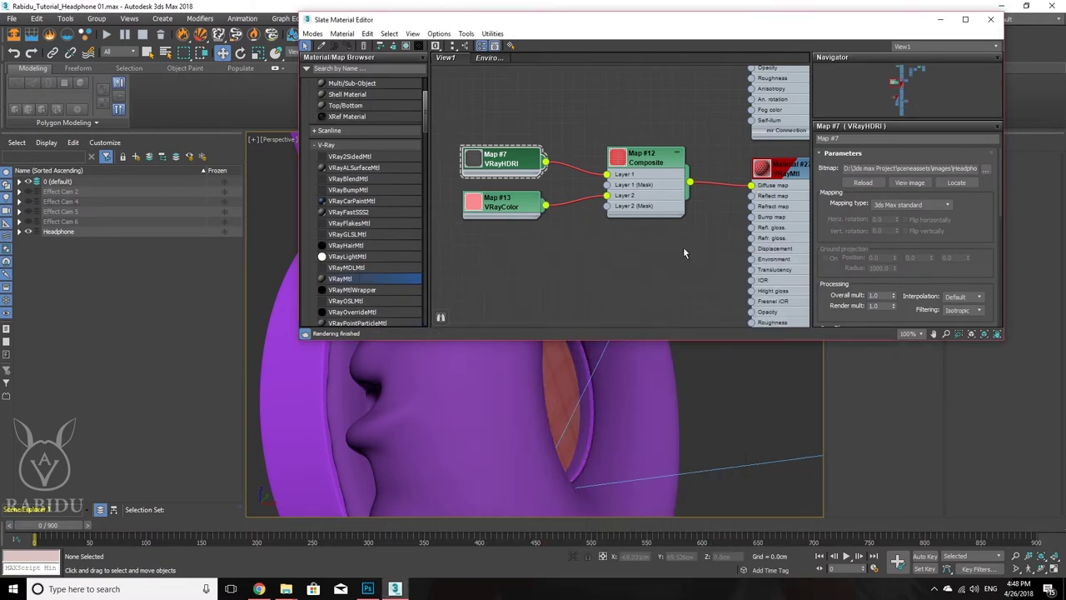
right_click(531, 244)
mouse_move(575, 259)
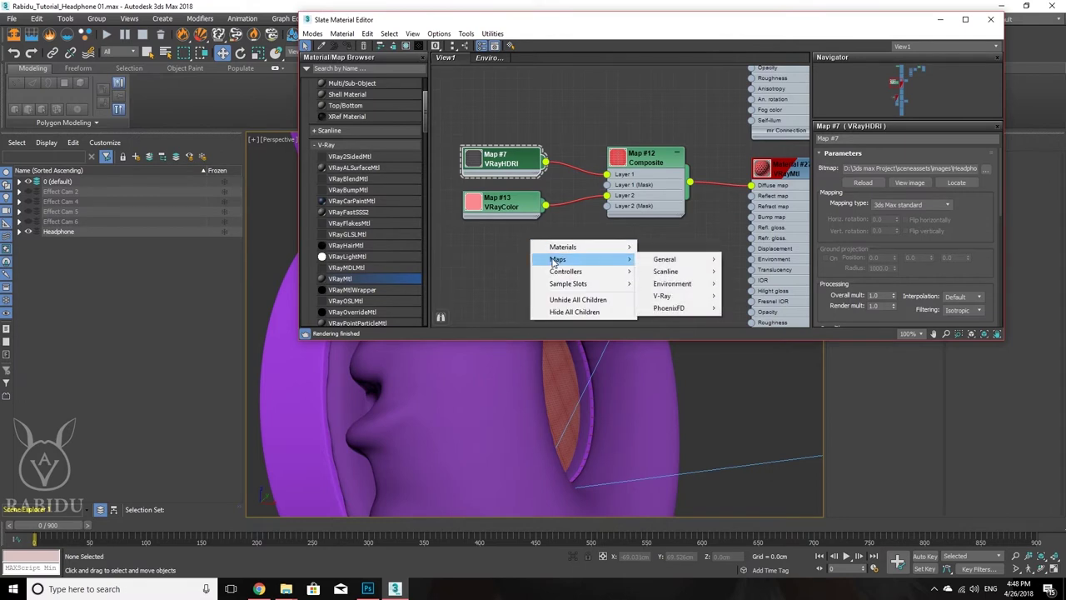
mouse_move(701, 298)
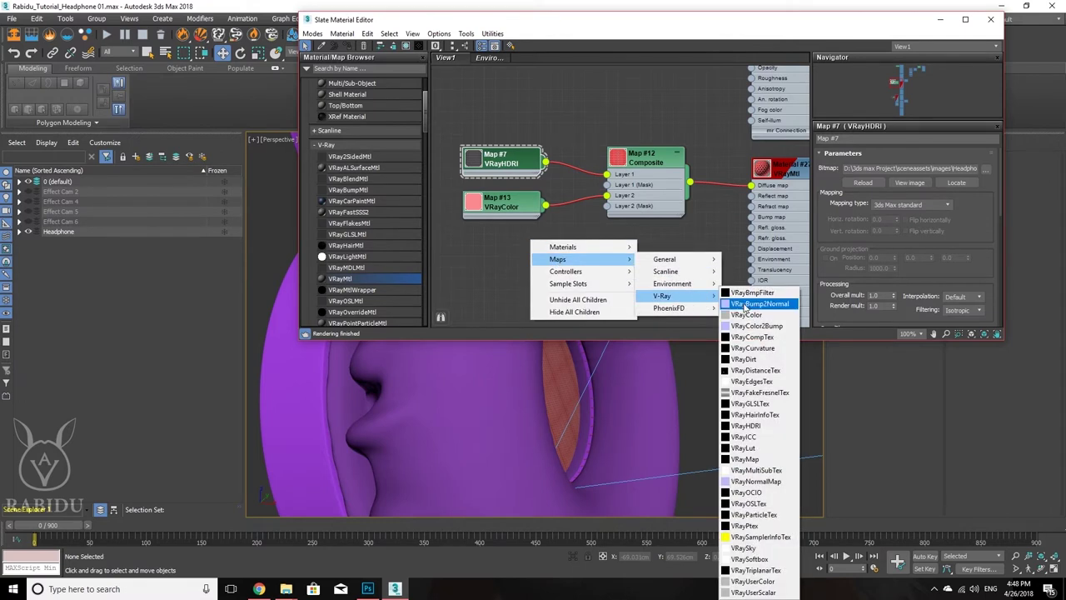
left_click(774, 318)
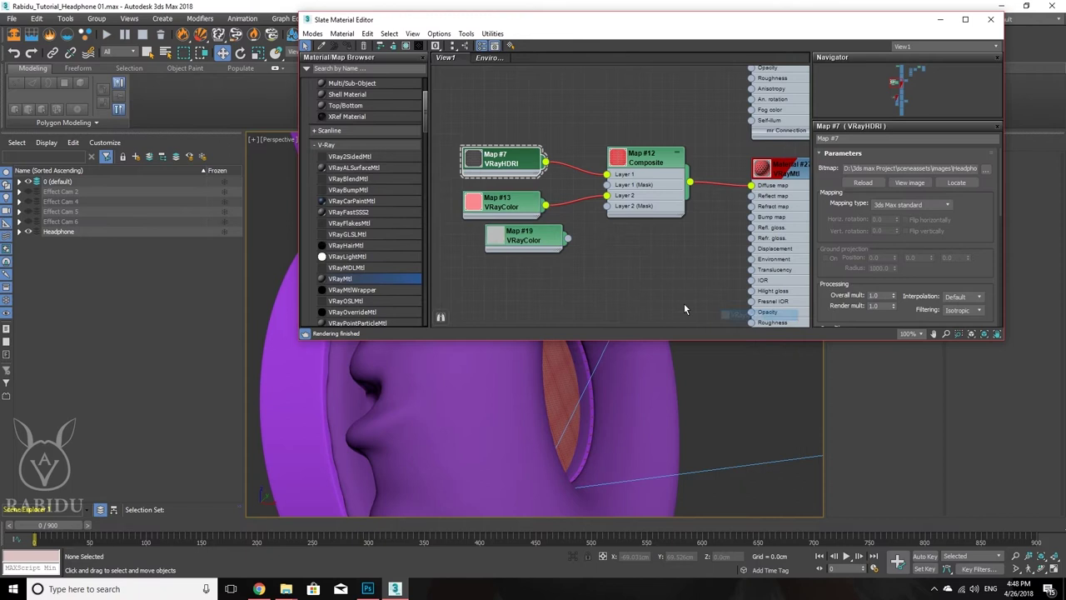
double_click(500, 237)
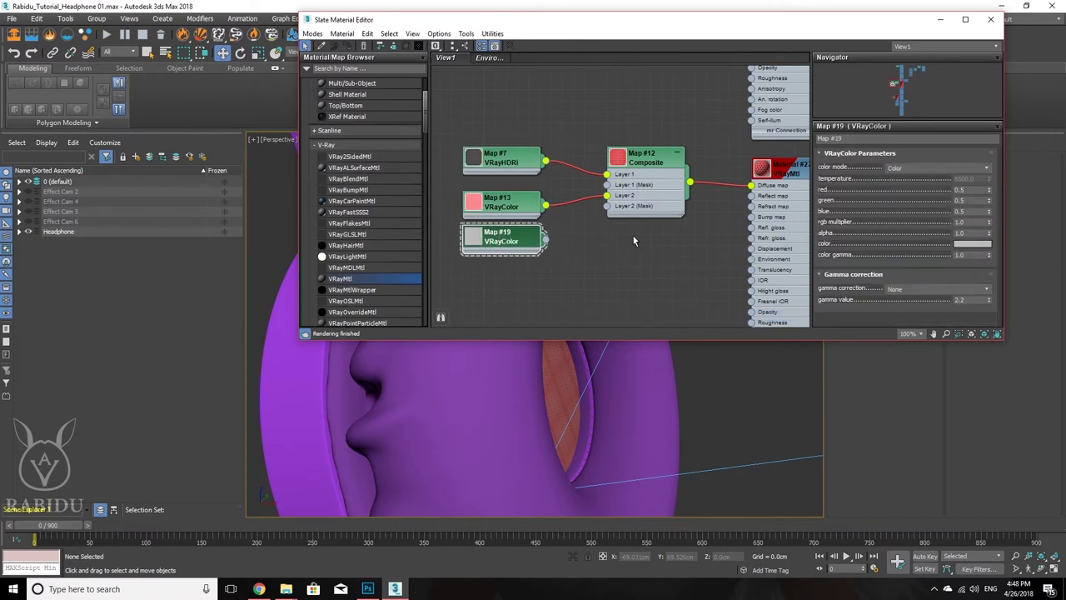
left_click(973, 243)
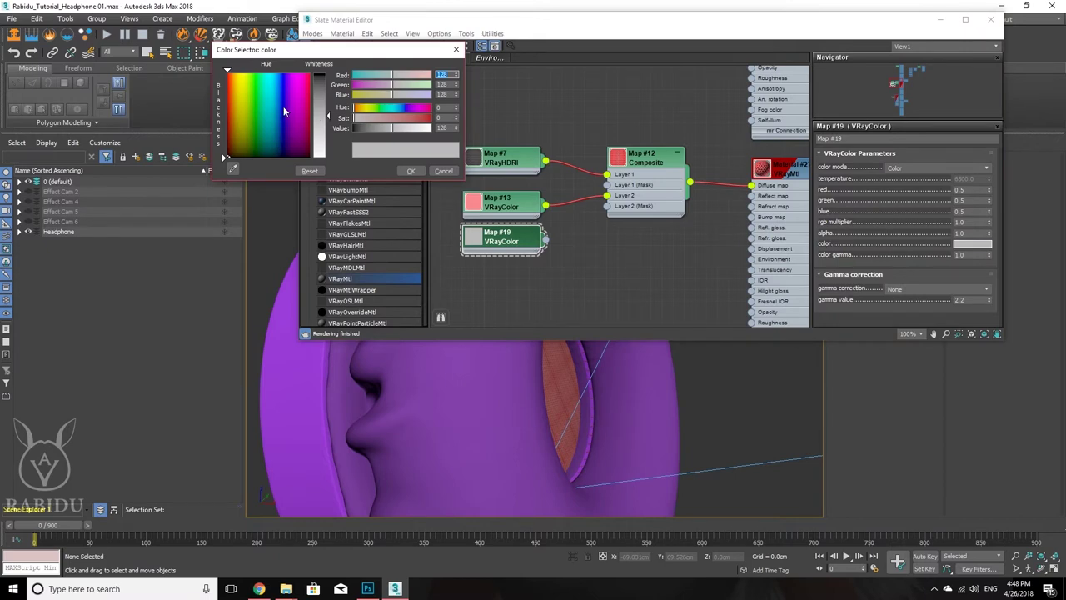
left_click(288, 74)
left_click_drag(320, 100, 320, 75)
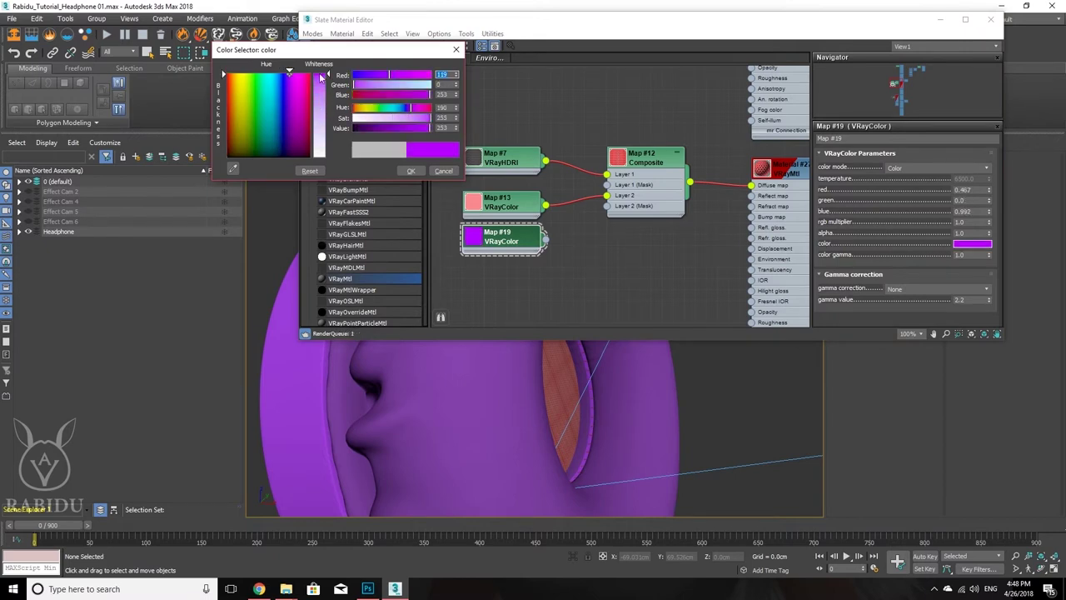
left_click(410, 170)
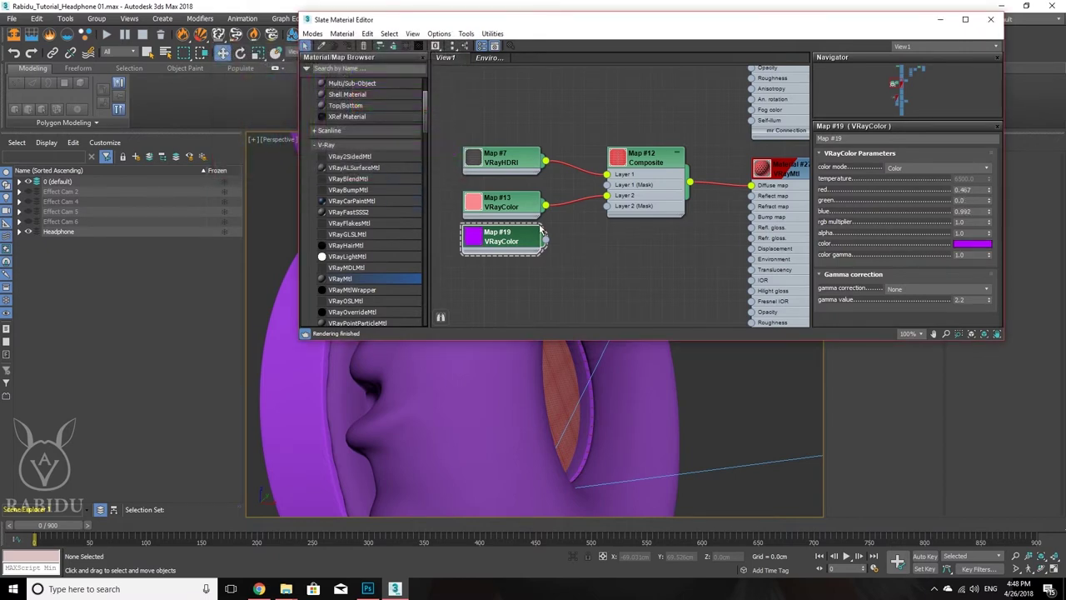
left_click_drag(520, 243, 534, 278)
key("Delete")
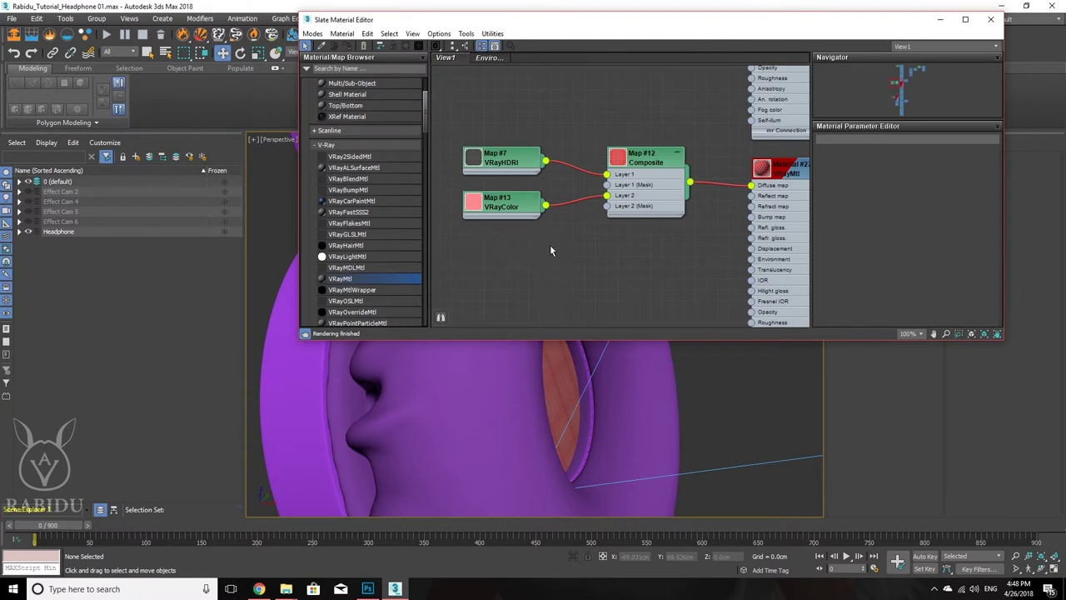
Step: Preview Map #7's hexagon texture again, then show Composite Map #12's two layers
double_click(508, 170)
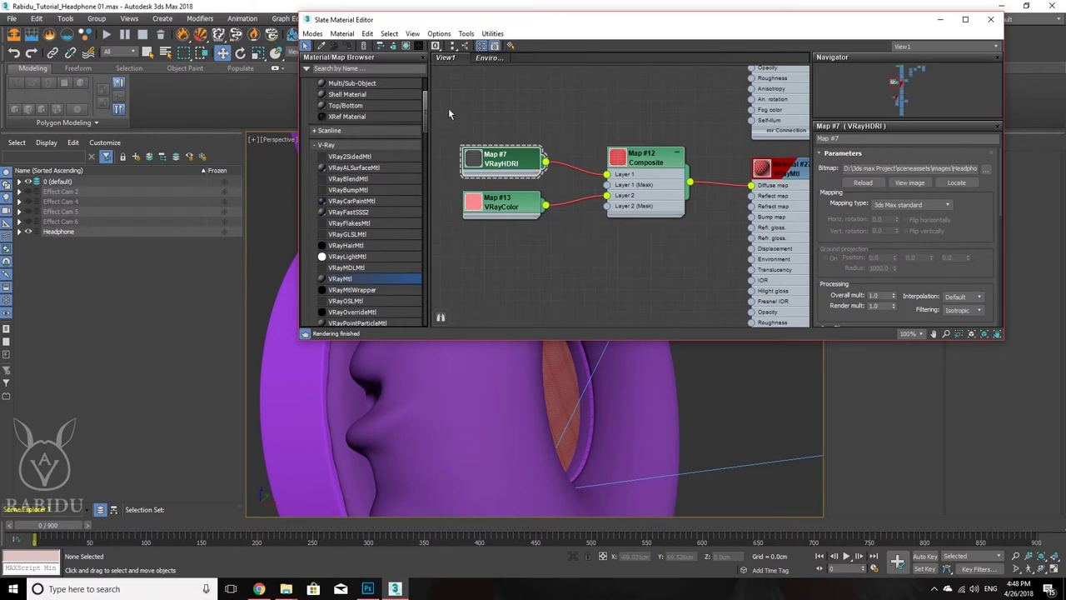
right_click(501, 163)
left_click(546, 204)
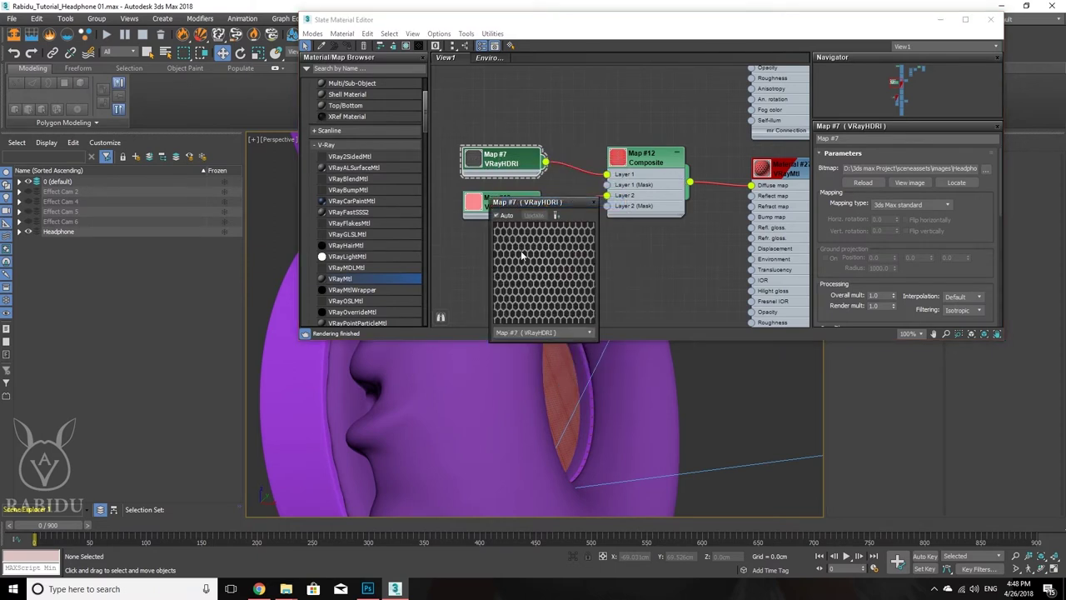
left_click(593, 204)
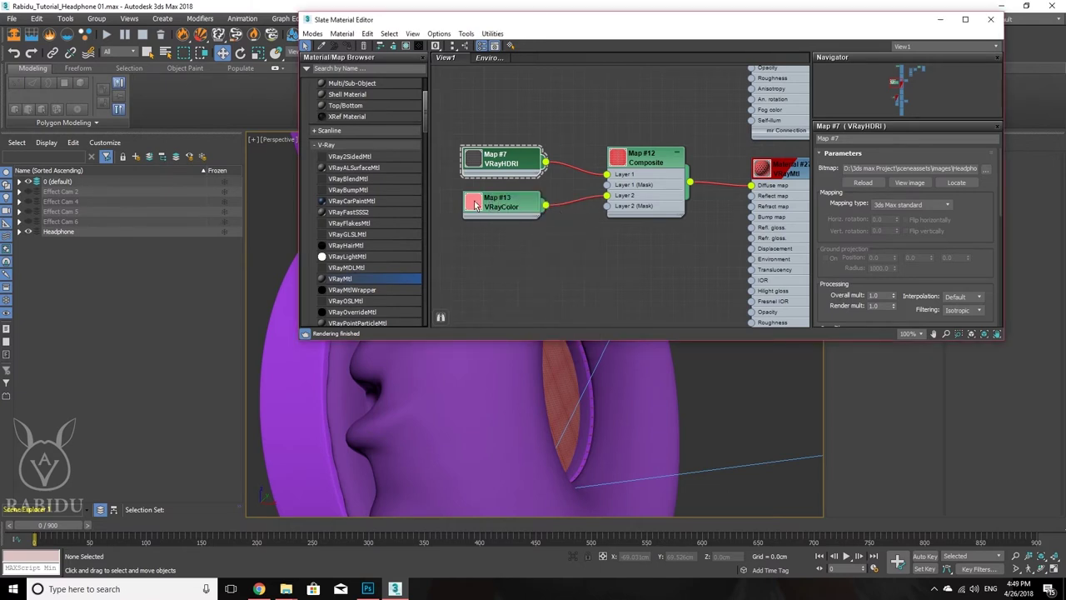
left_click(644, 186)
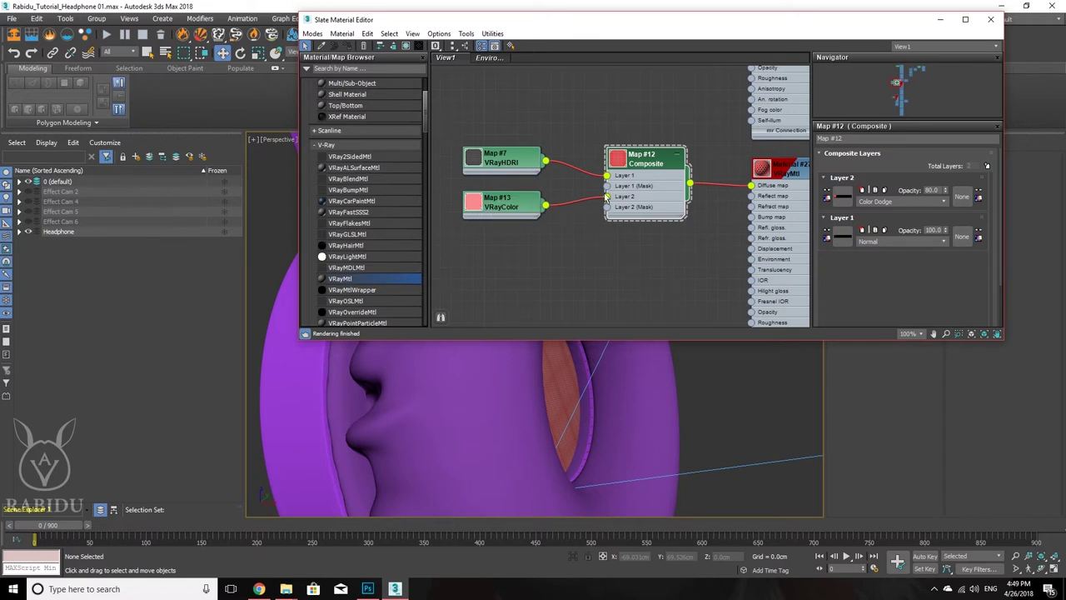
Step: Wire Map #13 into Composite Layer 2, blend it with Color Dodge, and enlarge the HDRI preview
left_click_drag(607, 197, 607, 197)
left_click(913, 203)
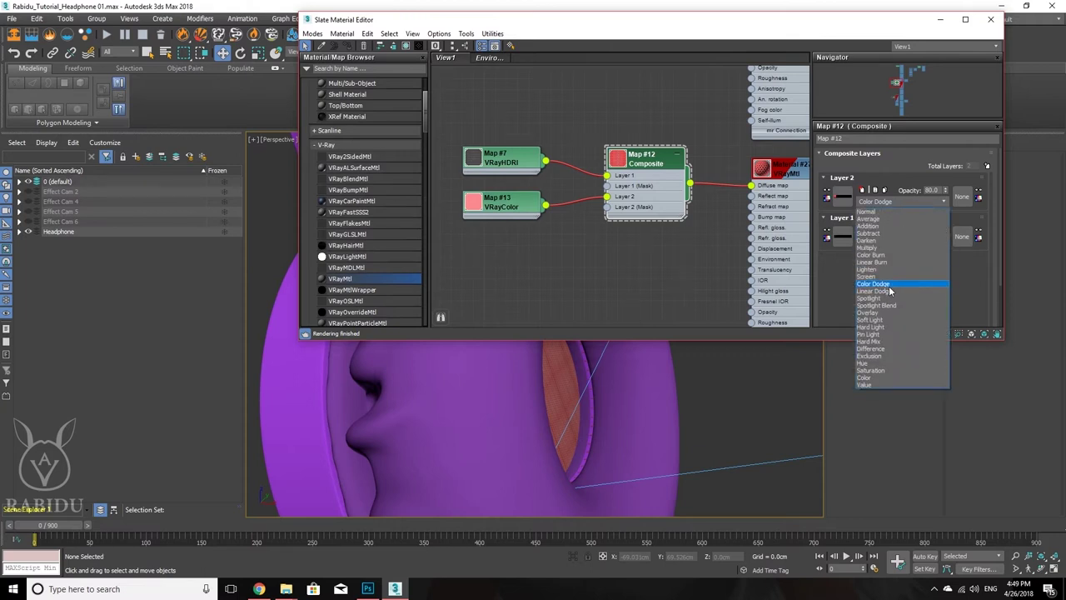
left_click(830, 258)
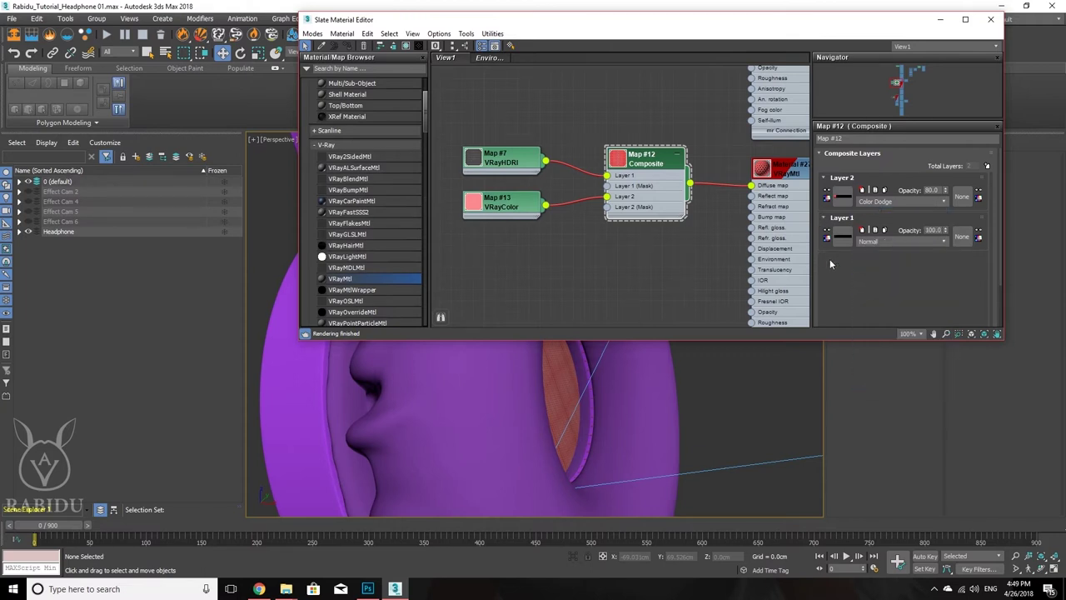
left_click(877, 208)
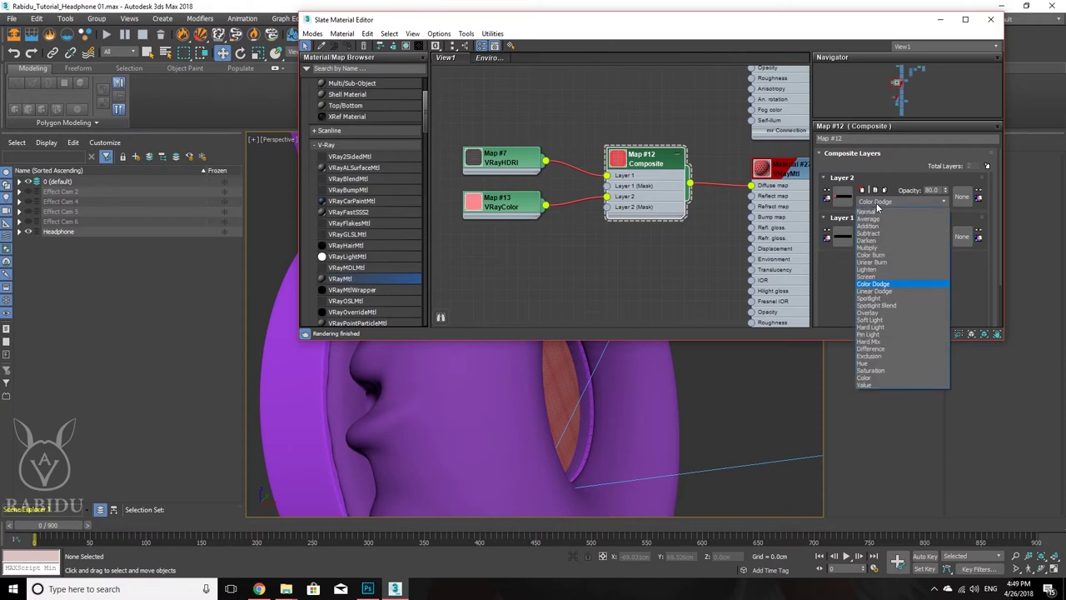
left_click(877, 213)
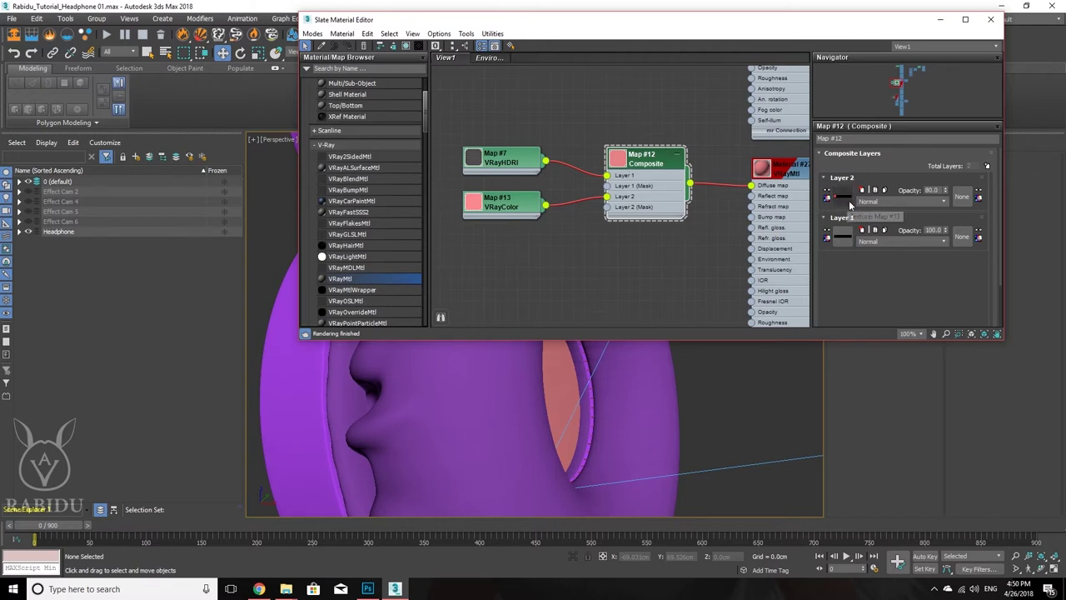
left_click(882, 202)
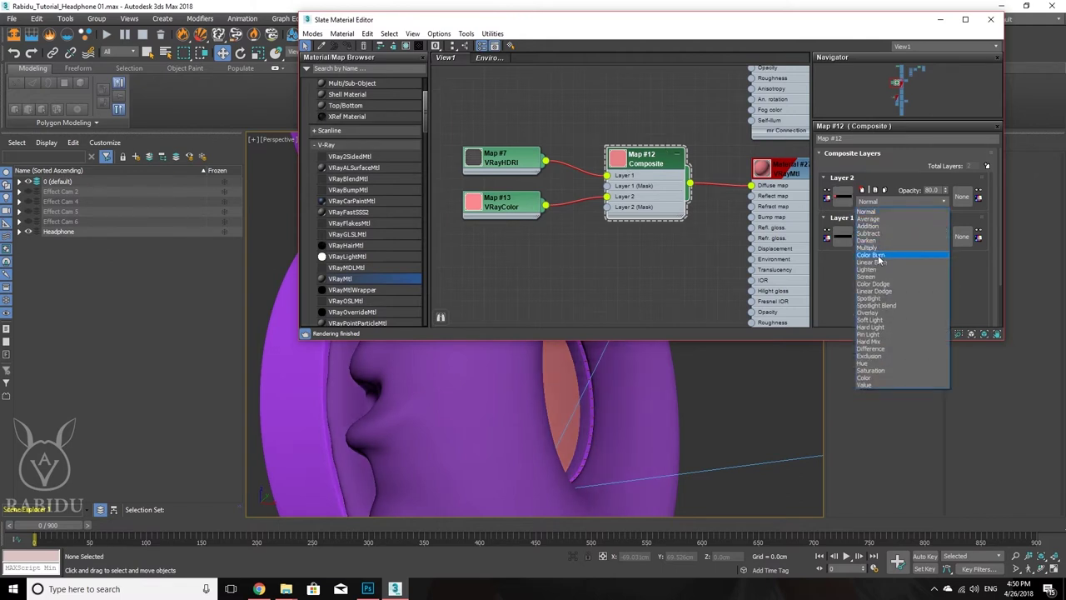
left_click(875, 284)
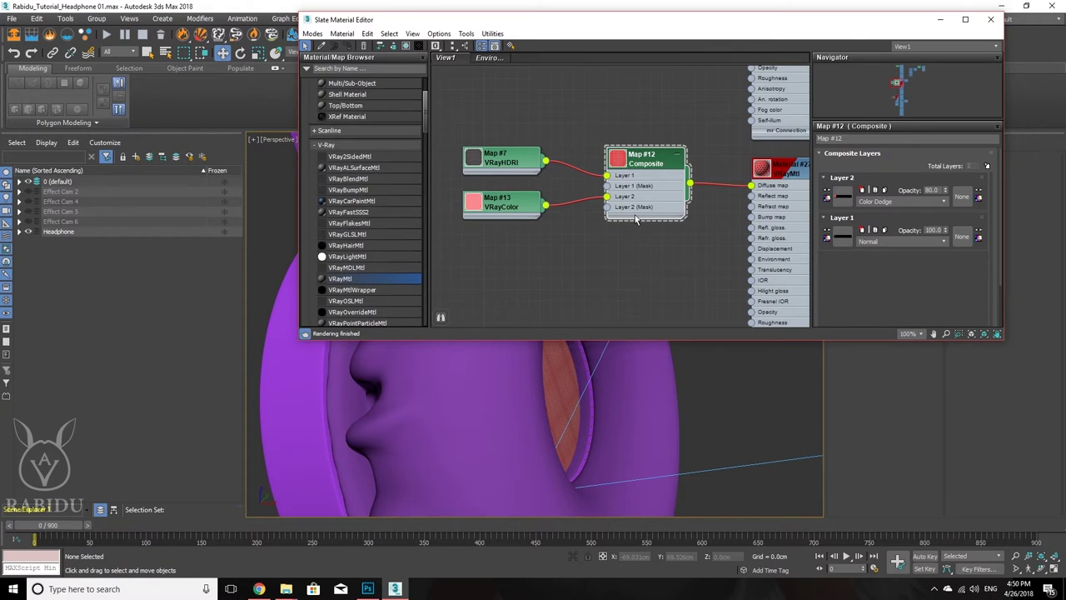
double_click(482, 162)
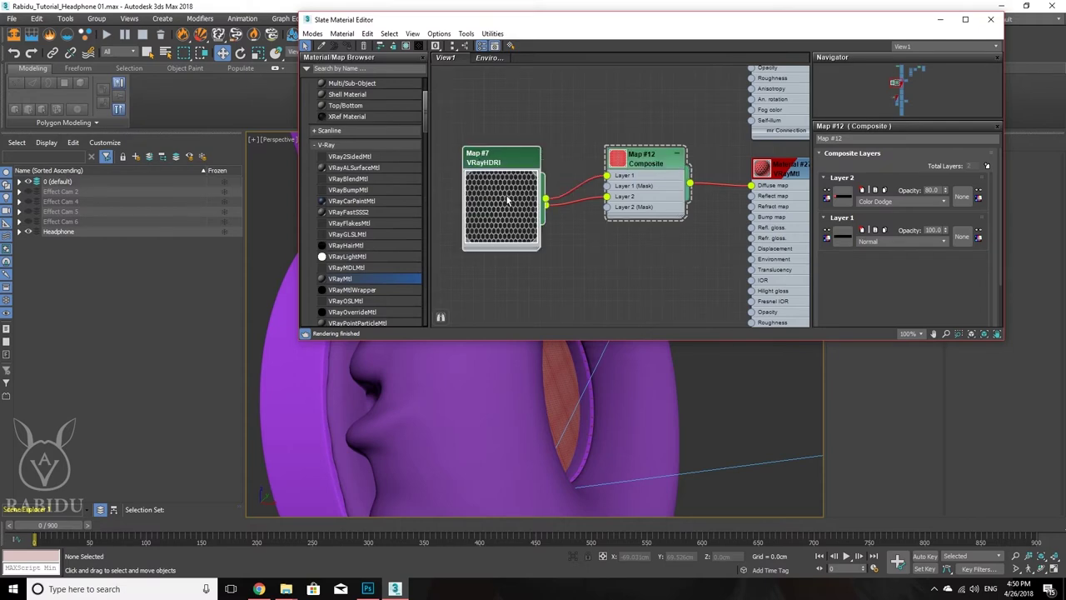
left_click(368, 589)
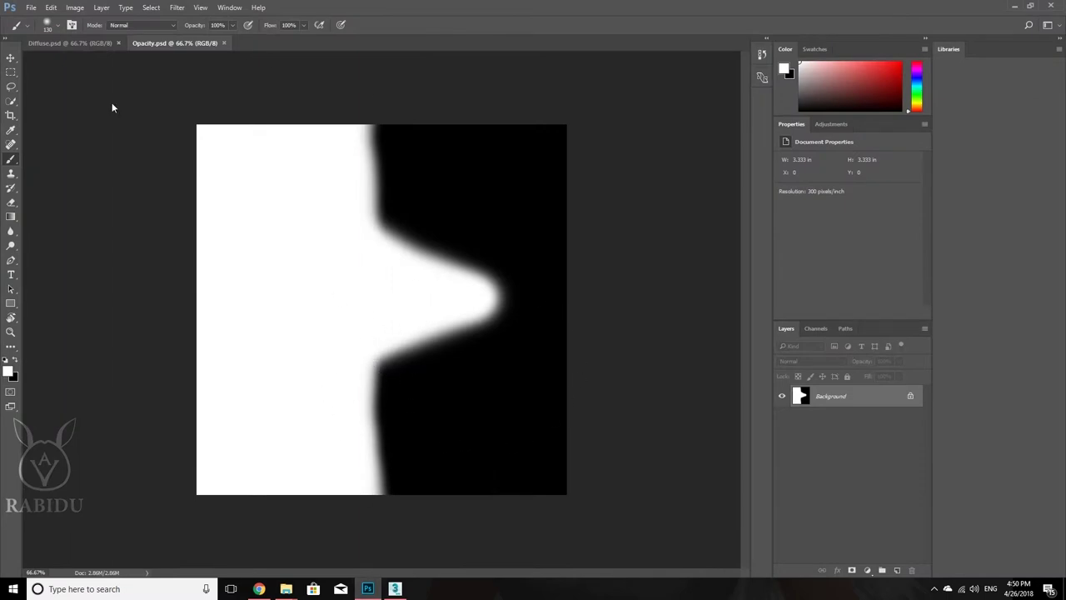
Step: Return from Photoshop to 3ds Max and collapse the VRayHDRI, Composite and VRayColor map previews
left_click(1015, 7)
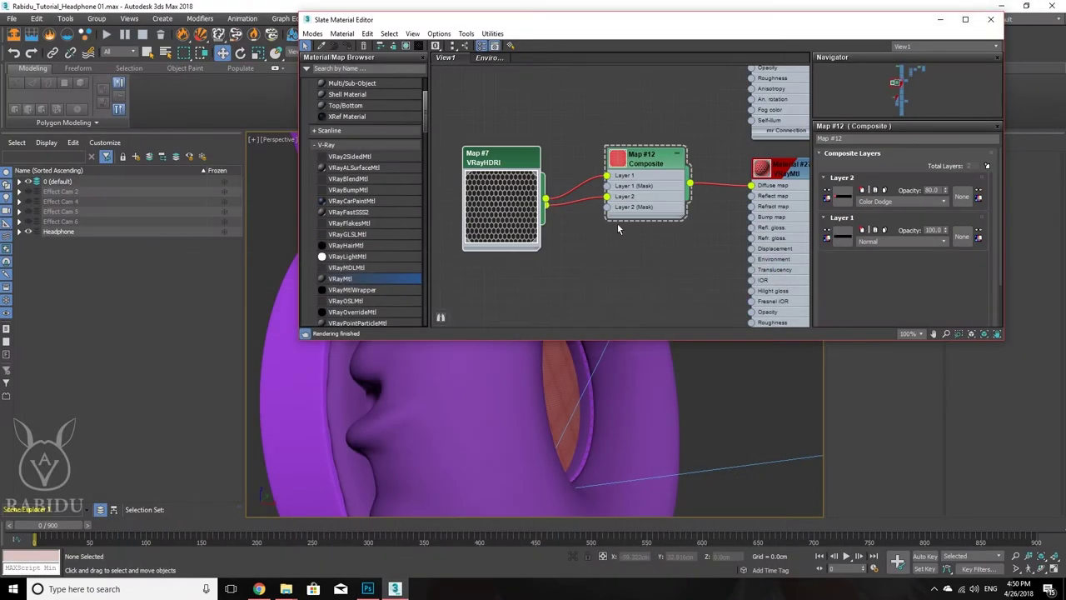
double_click(497, 216)
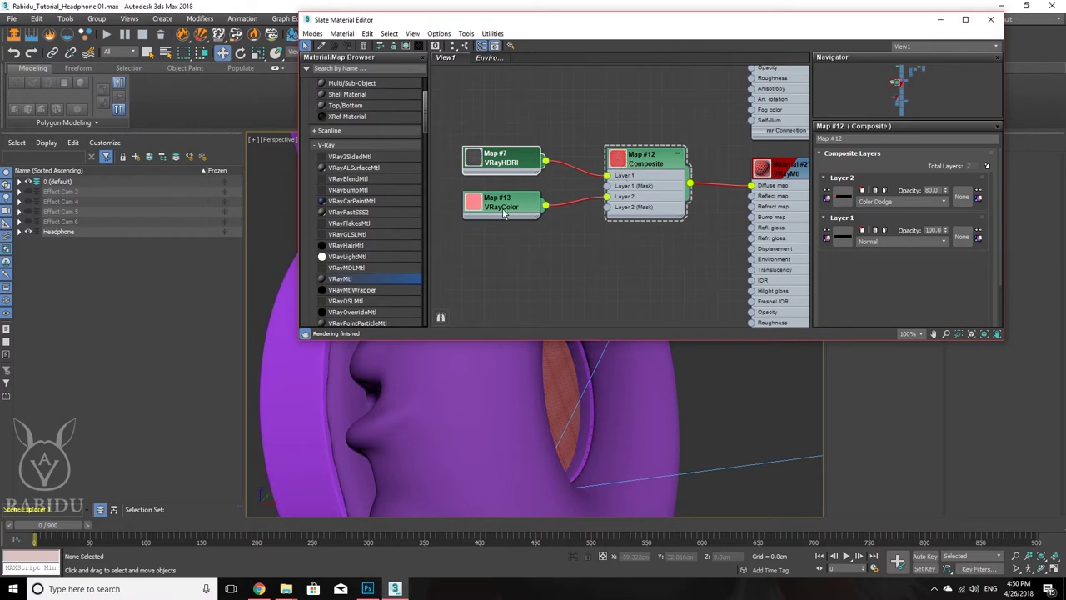
double_click(626, 163)
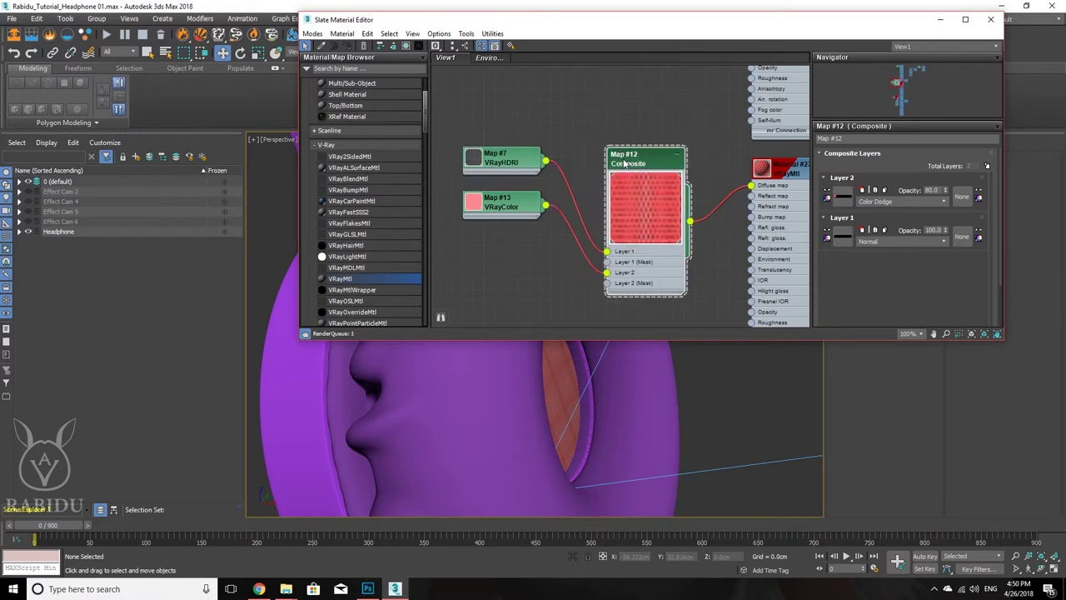
double_click(654, 214)
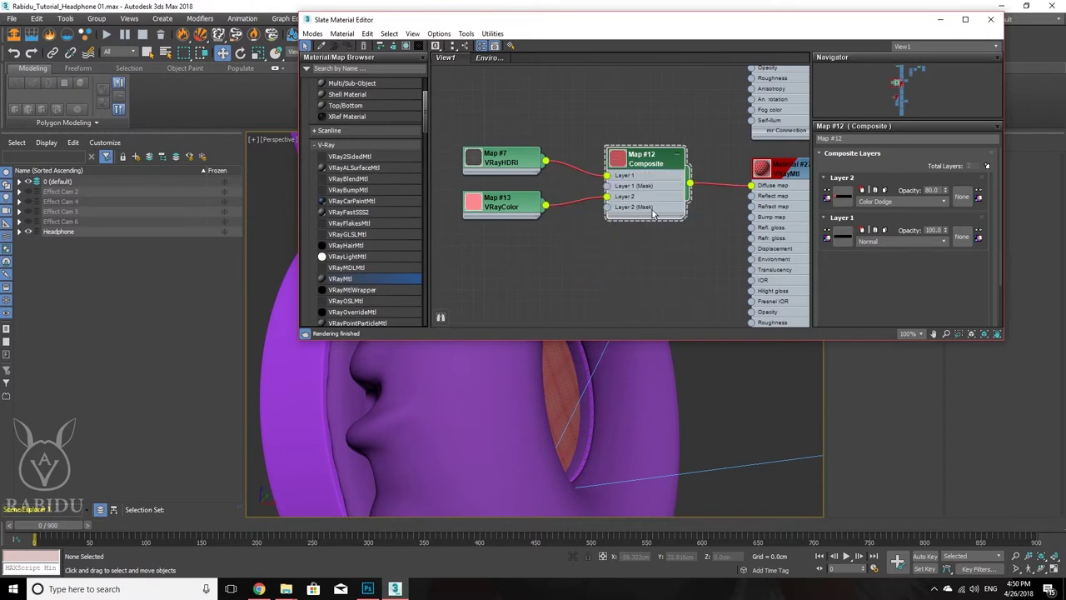
double_click(476, 202)
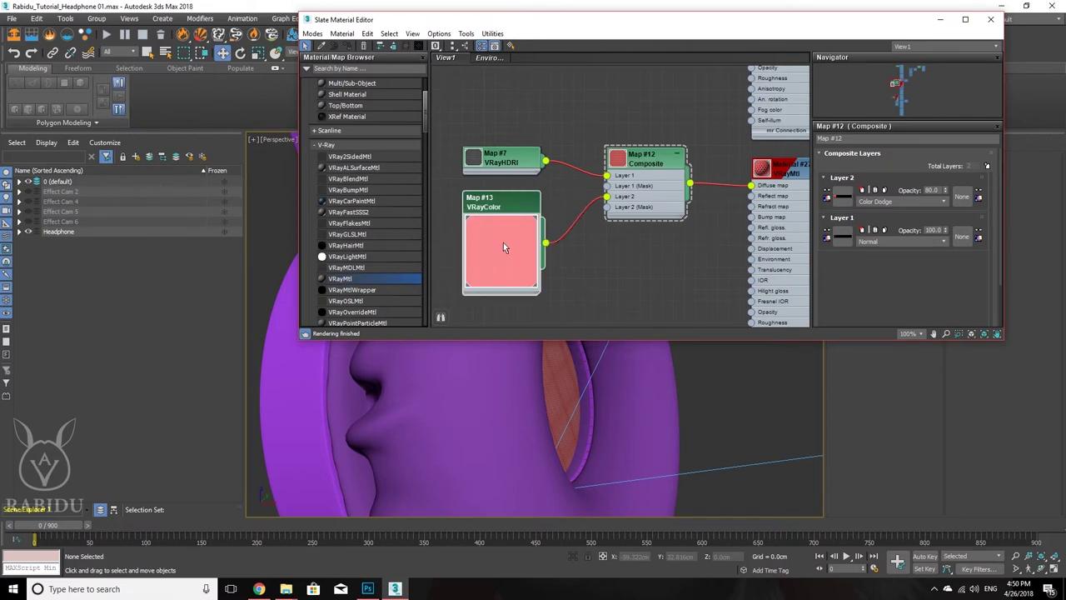
double_click(503, 243)
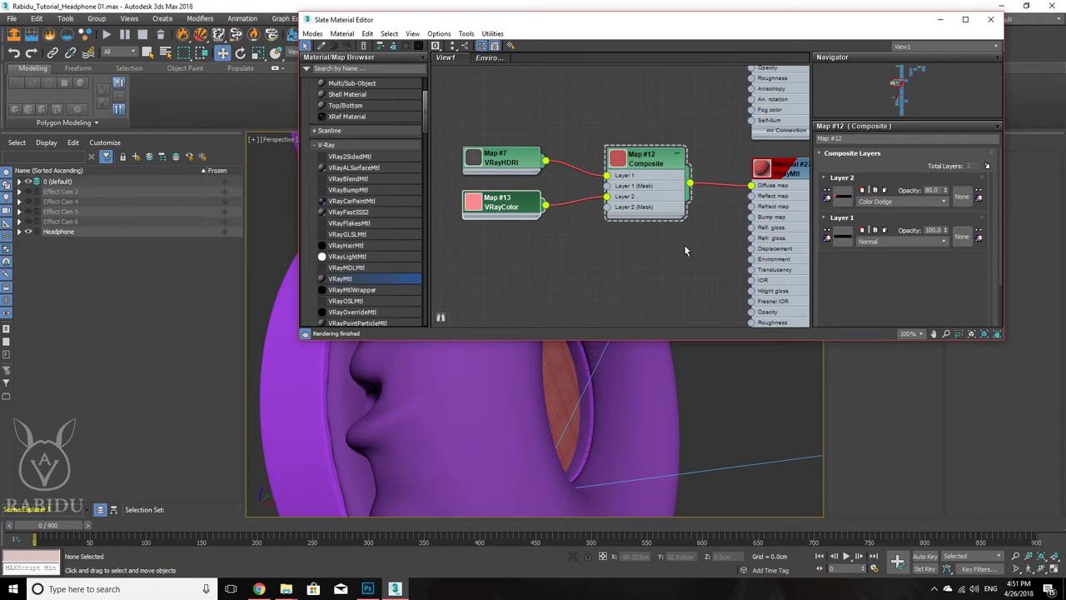
Step: Pan and zoom the Slate view onto the Headphone VRayFastSSS2 material node
middle_click_drag(694, 251, 570, 181)
scroll(575, 194, "down", 1)
middle_click_drag(620, 242, 591, 99)
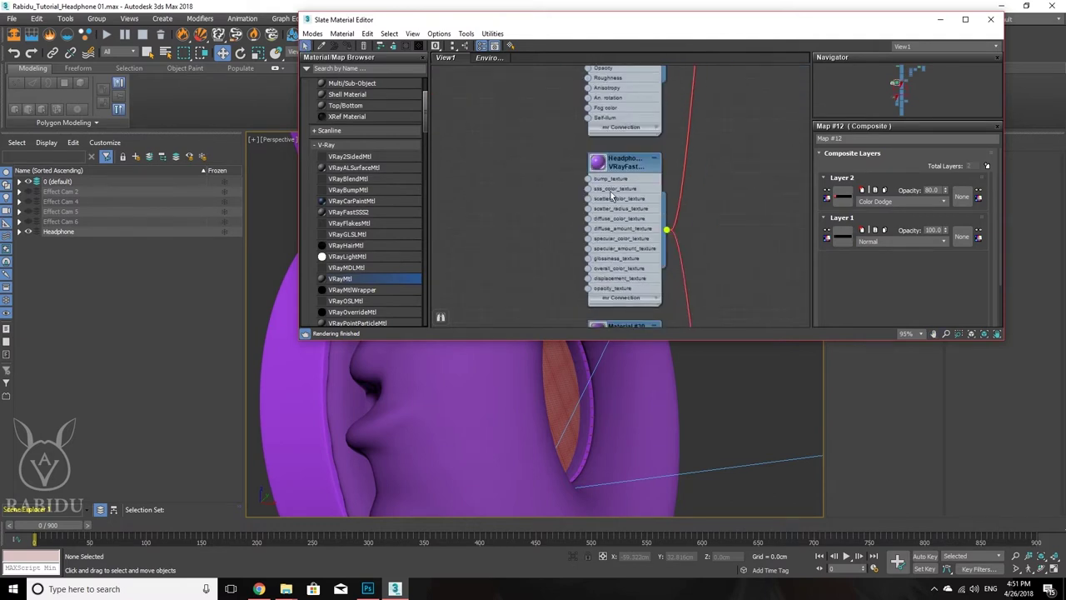
Step: Inspect the Headphone 2 VRayFastSSS2 settings: Custom preset, IOR 1.5, purple sub-surface and scatter colours, radius 2.0
double_click(626, 236)
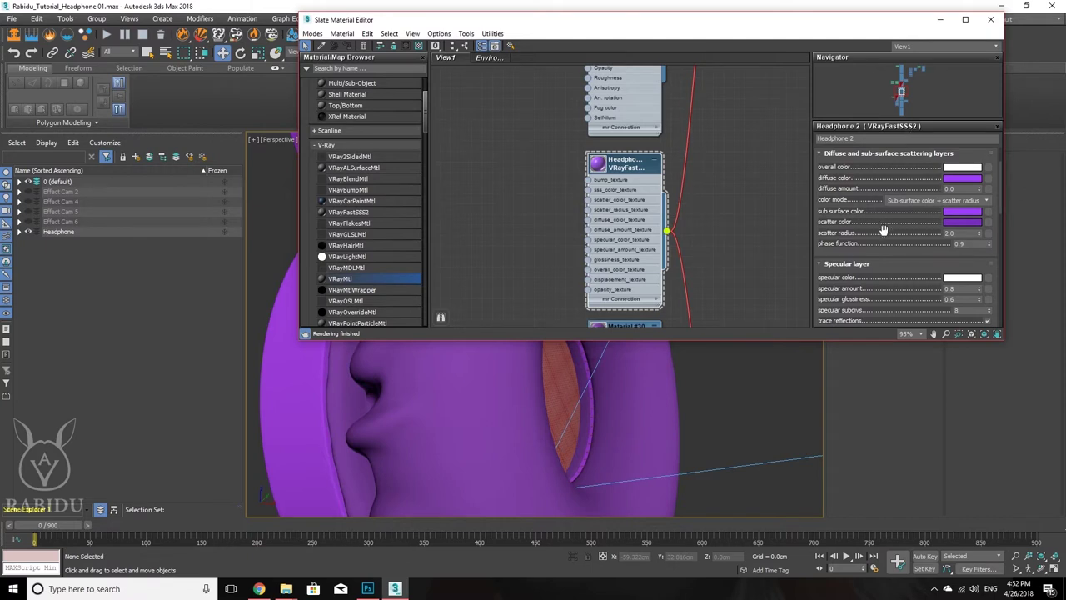
left_click_drag(885, 237, 884, 87)
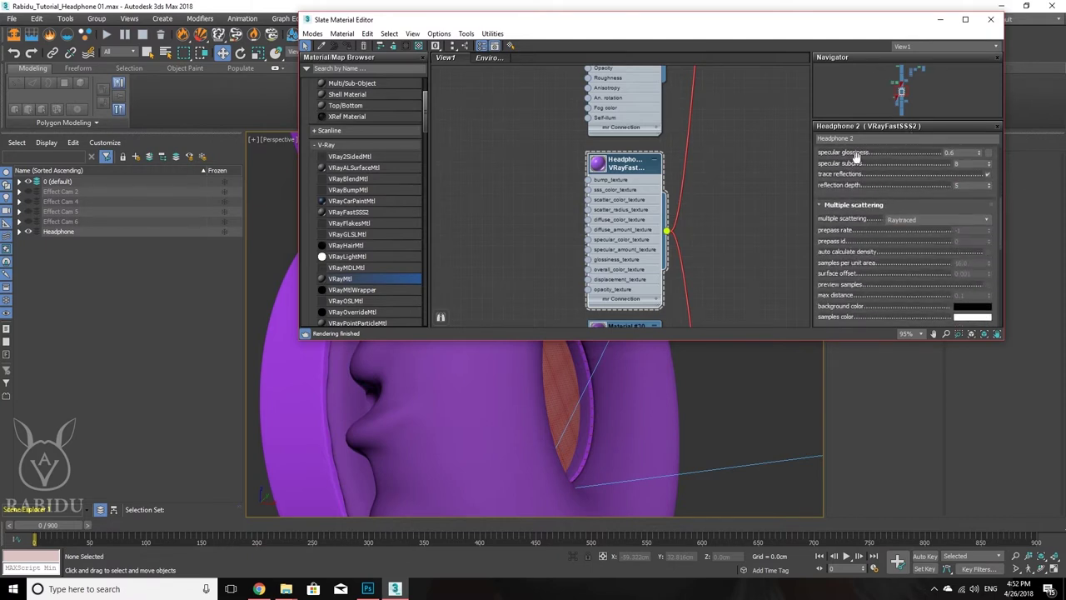
left_click_drag(858, 160, 893, 224)
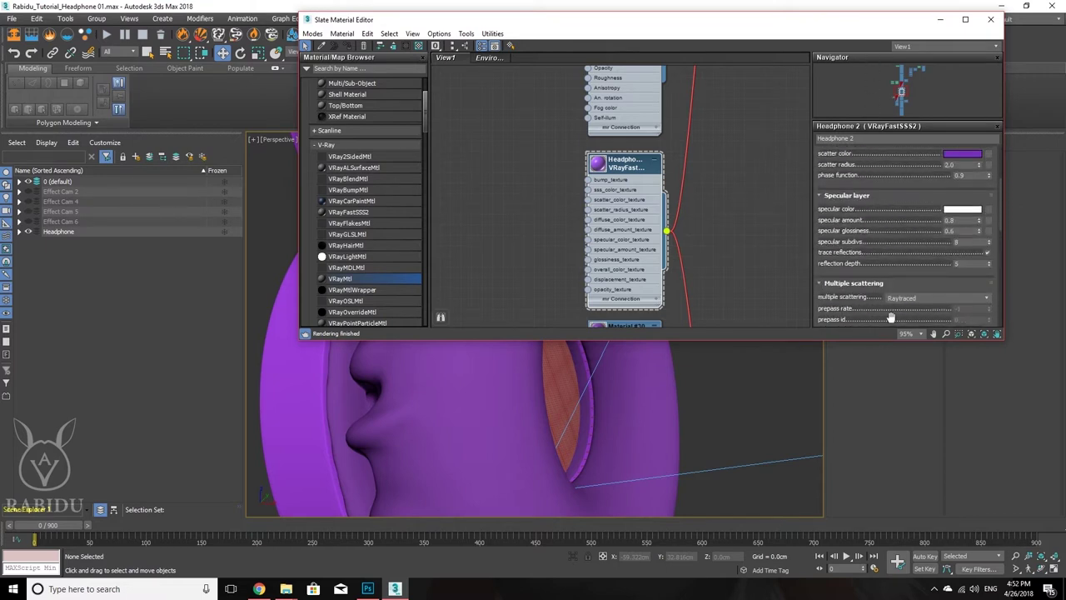
left_click_drag(883, 177, 870, 350)
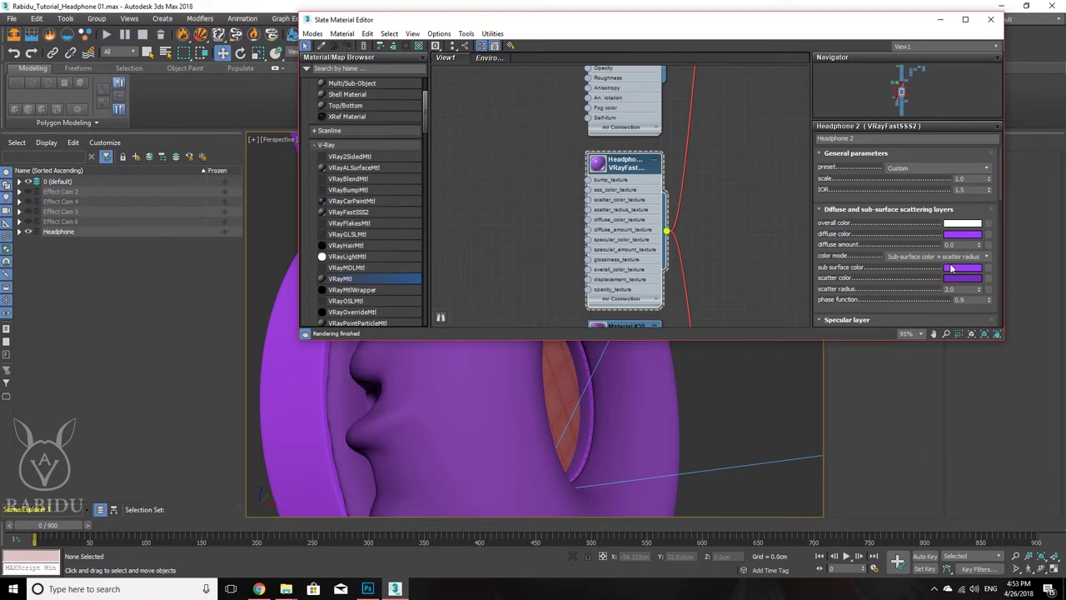
Step: Minimize the Slate Material Editor and frame the purple cable's orange-tipped audio jack in the viewport
left_click(942, 20)
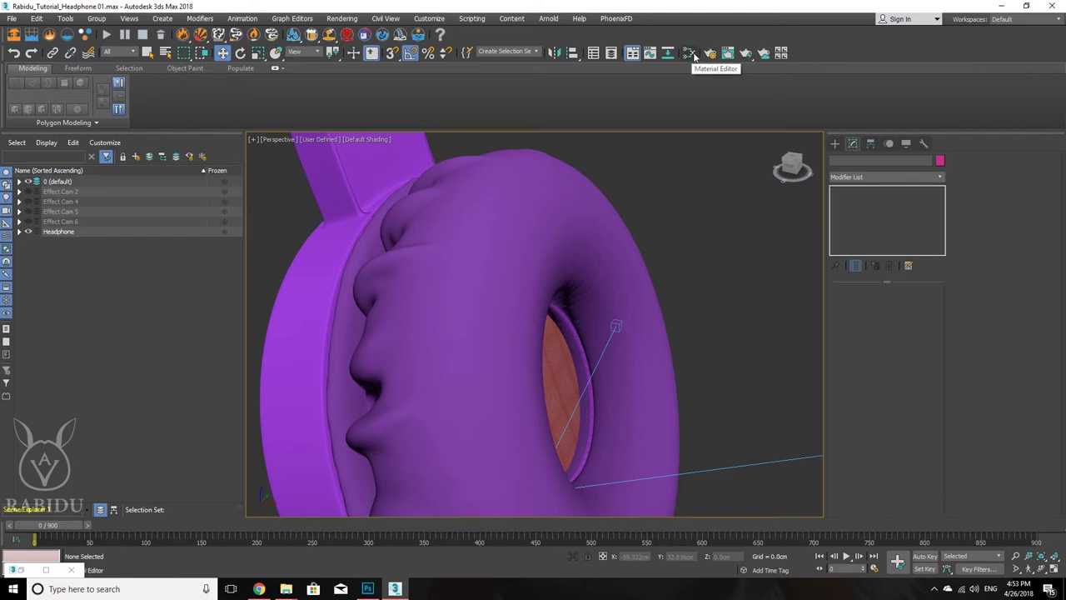
scroll(596, 184, "down", 5)
scroll(578, 243, "up", 3)
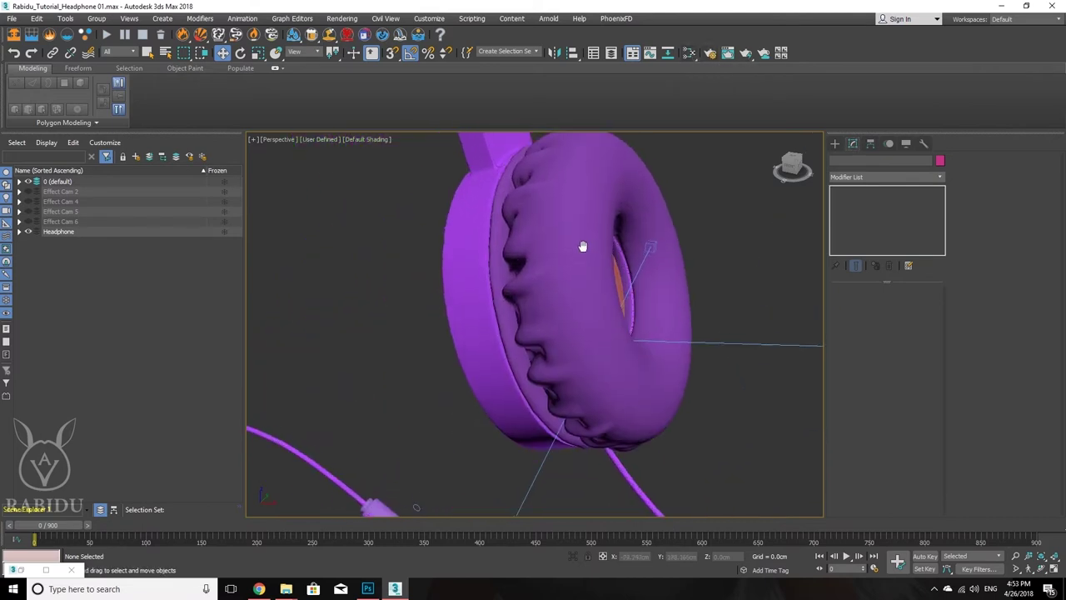
scroll(599, 292, "down", 5)
middle_click_drag(599, 292, 539, 216)
scroll(539, 216, "down", 5)
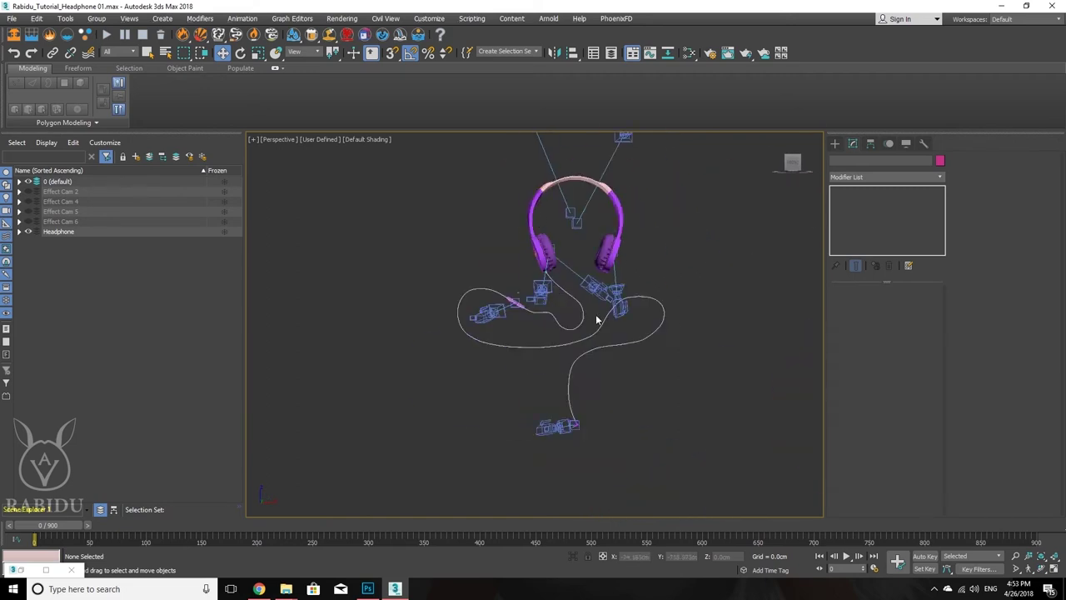
scroll(524, 360, "up", 6)
middle_click_drag(638, 428, 658, 414, "alt")
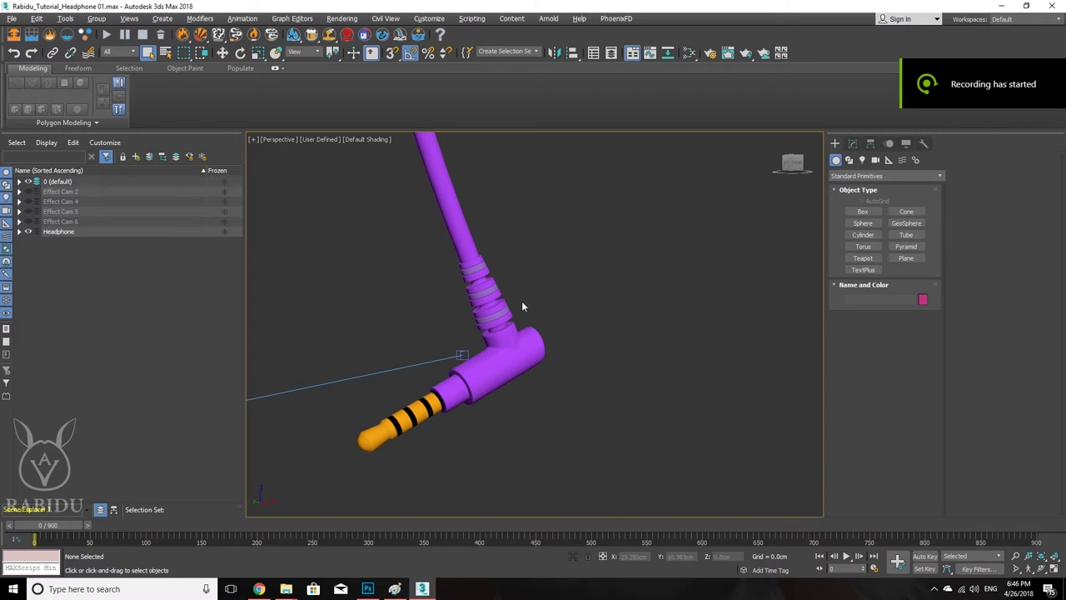
Step: Select the plug elbow Headphone11, frame the close-up and start a V-Ray render with Shift+Q
middle_click_drag(523, 302, 496, 285, "alt")
left_click(557, 336)
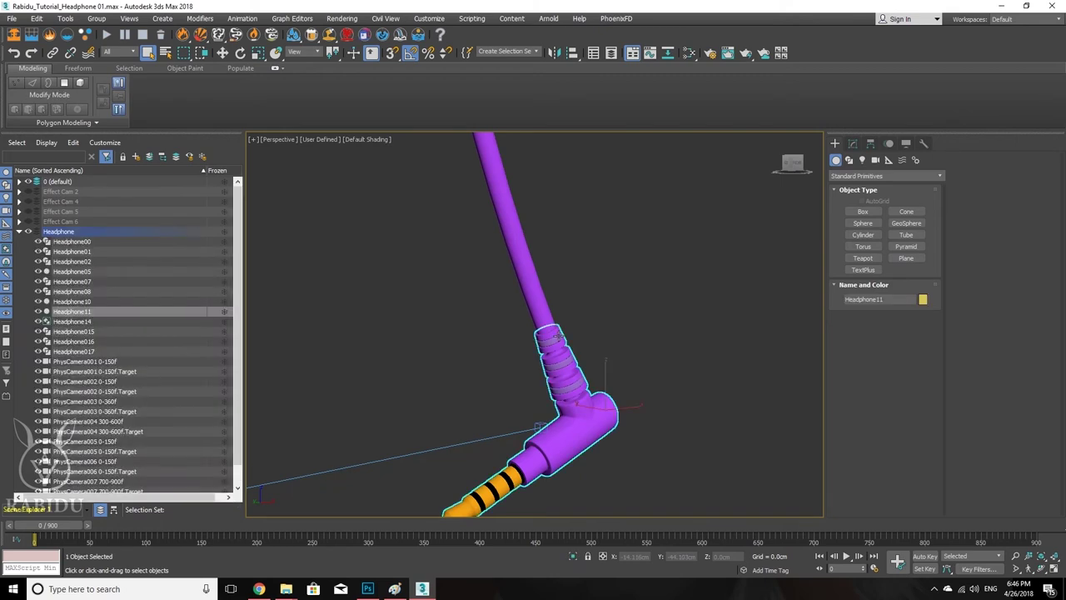
middle_click_drag(557, 337, 551, 298, "alt")
scroll(544, 278, "up", 3)
scroll(545, 278, "down", 1)
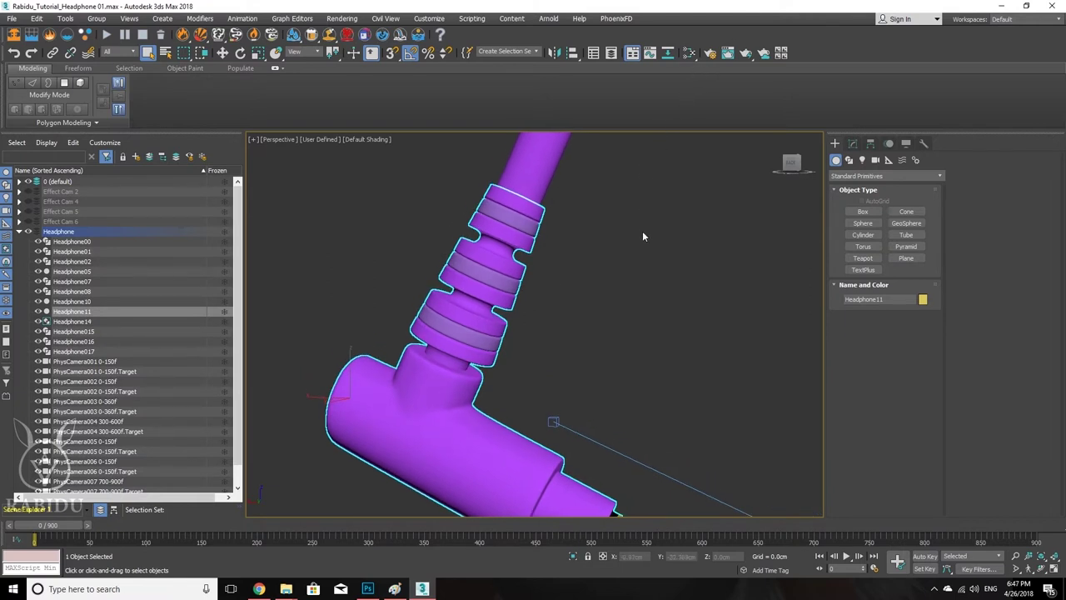
middle_click_drag(643, 237, 635, 225)
key("shift+q")
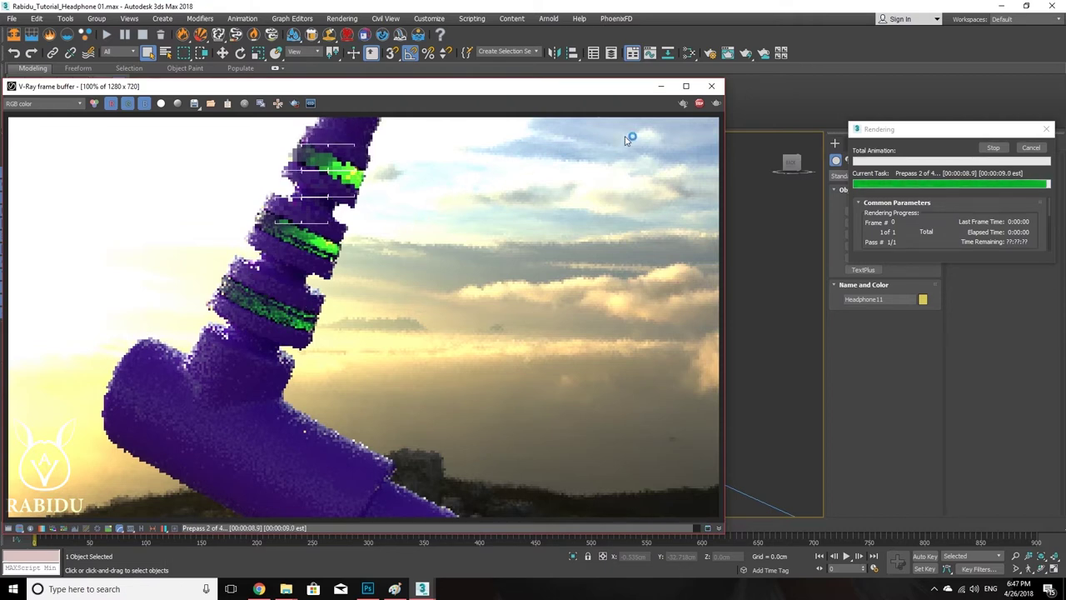
Step: Cancel the running render, restart it in the frame buffer, then stop it again
left_click(1032, 147)
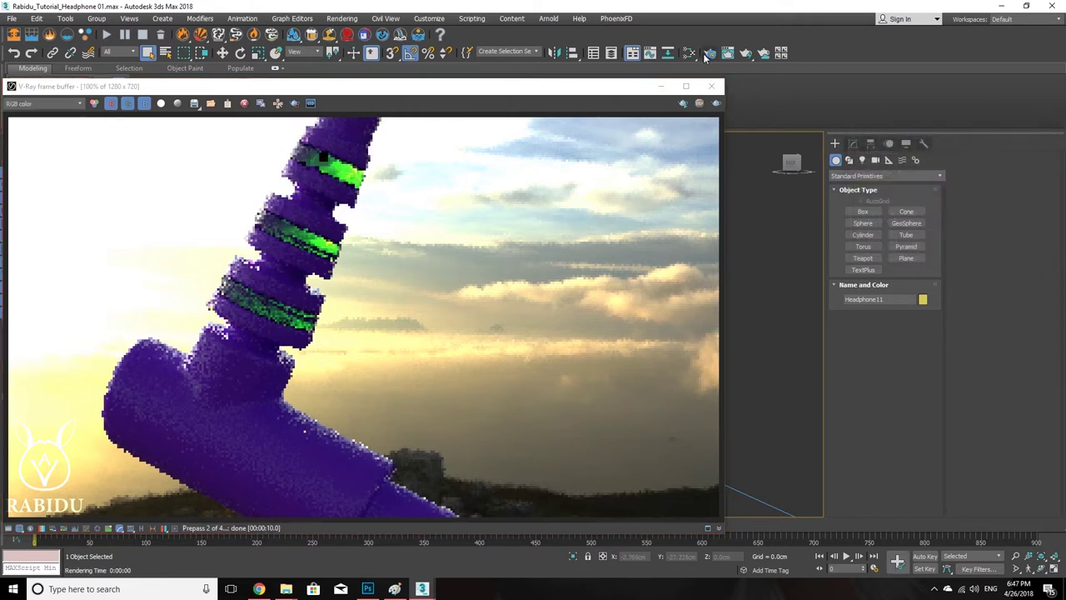
left_click(684, 103)
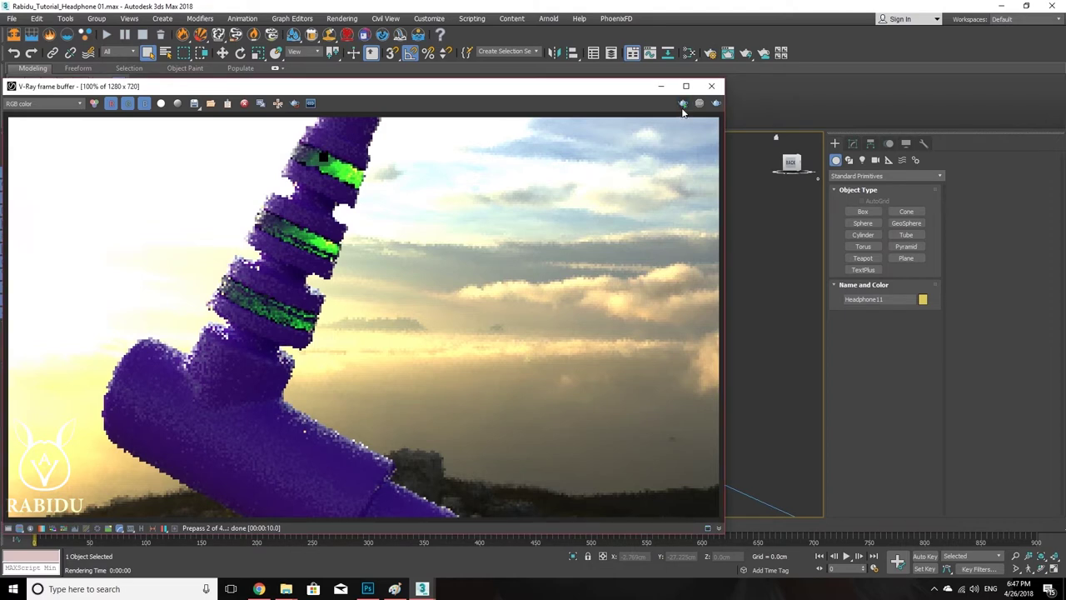
left_click(683, 103)
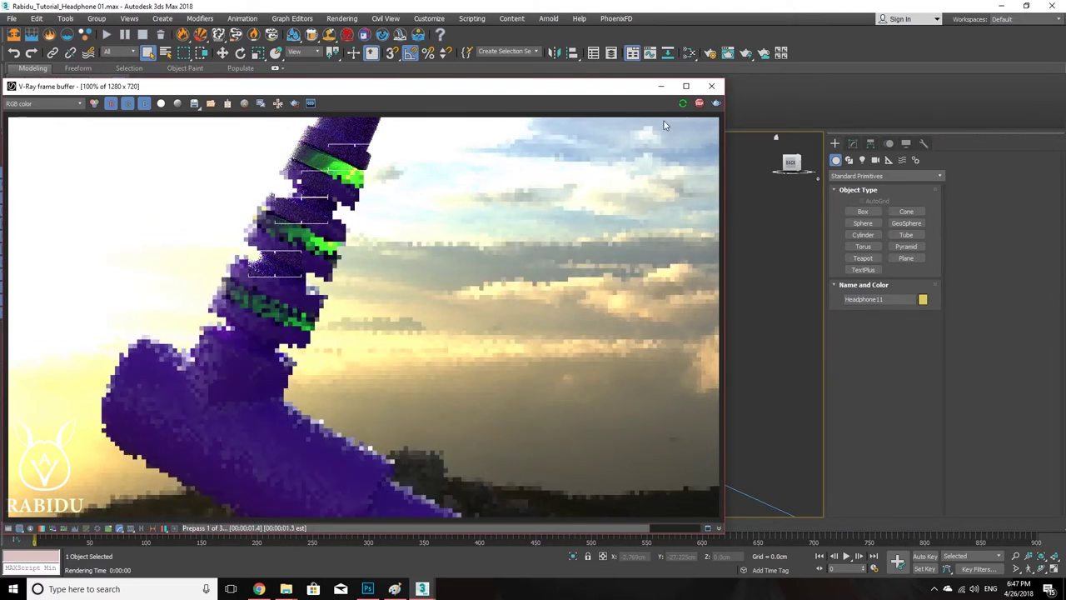
left_click(698, 103)
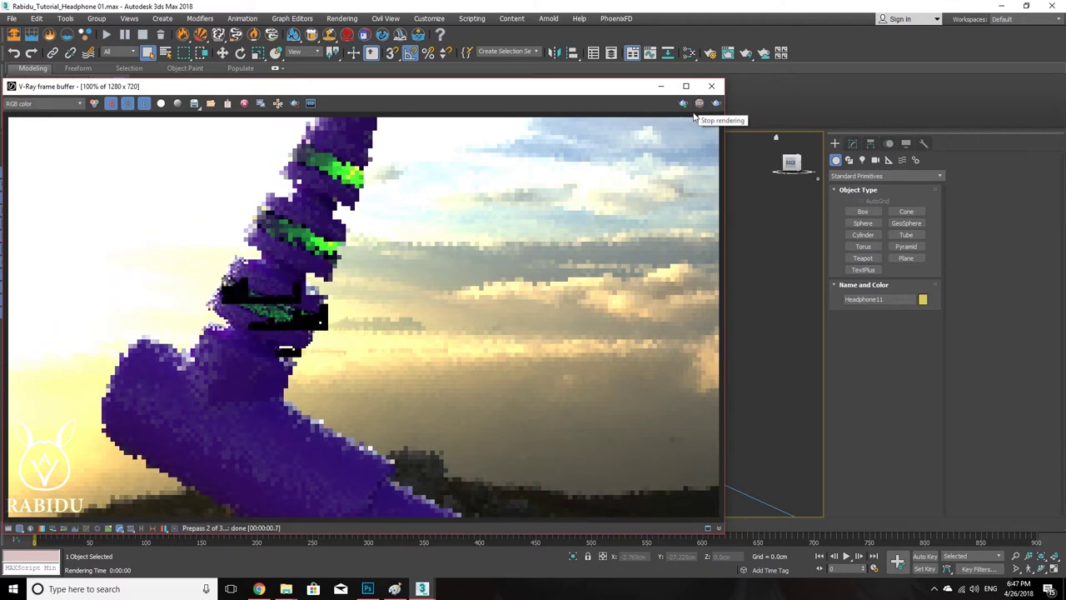
Step: In Render Setup, set the V-Ray image sampler to Progressive and the primary GI engine to Brute force
left_click(712, 54)
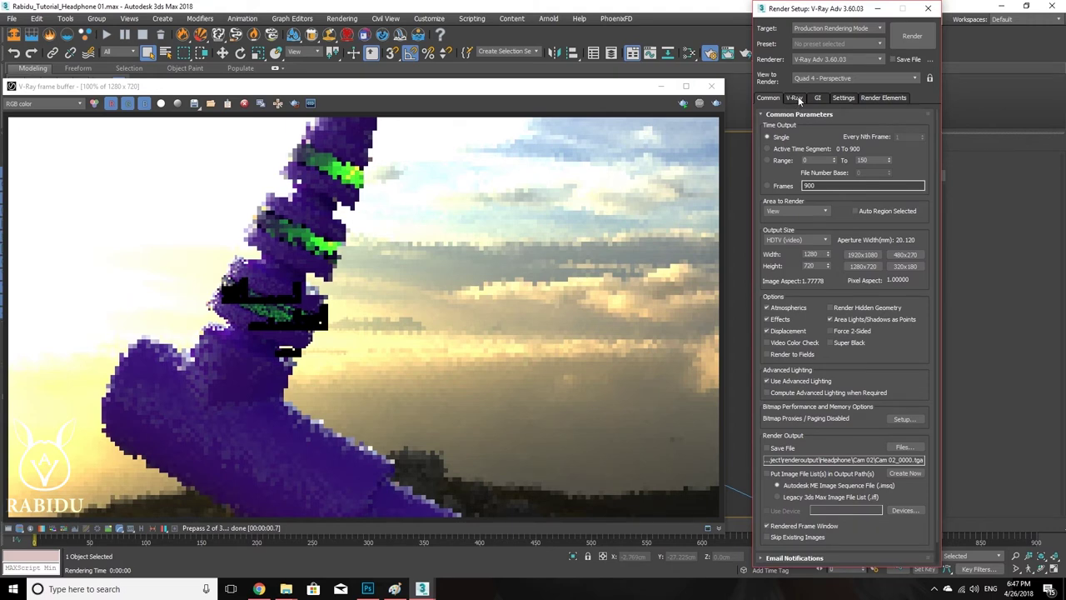
left_click(796, 98)
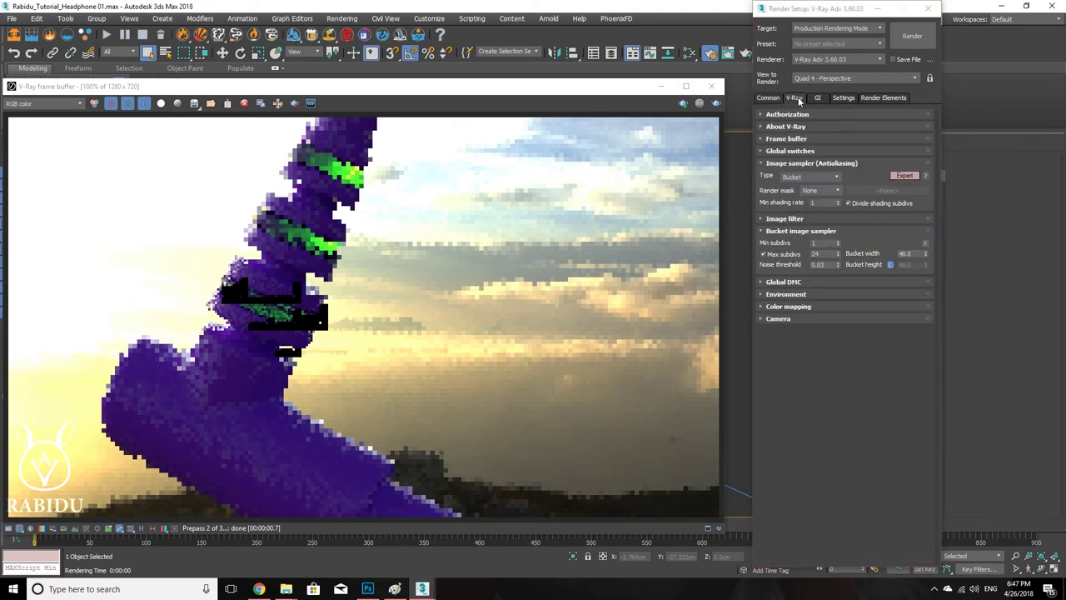
left_click(804, 175)
left_click(798, 190)
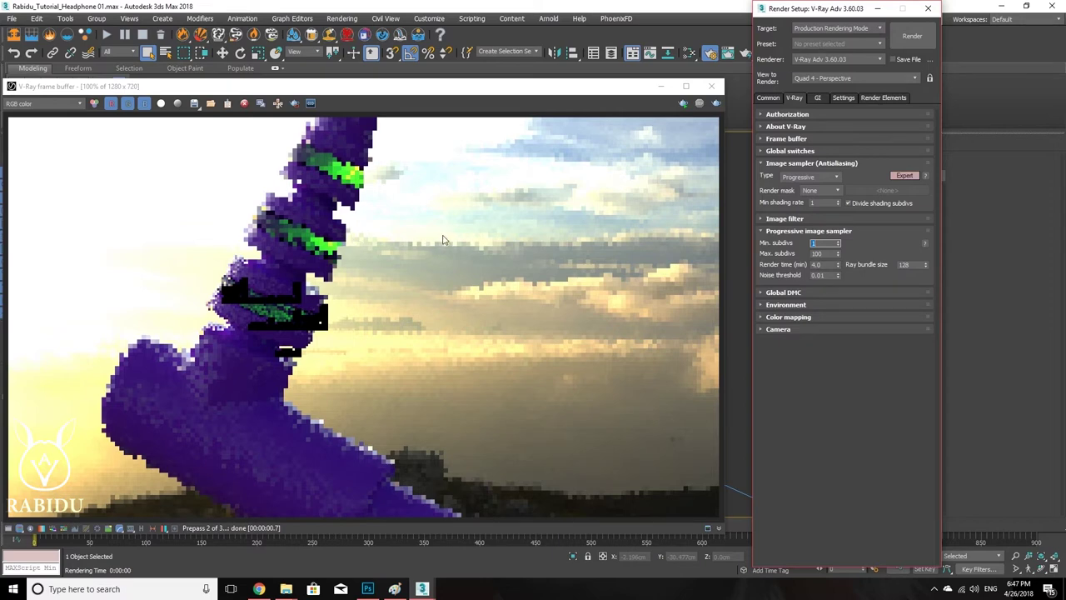
left_click(840, 98)
left_click(821, 98)
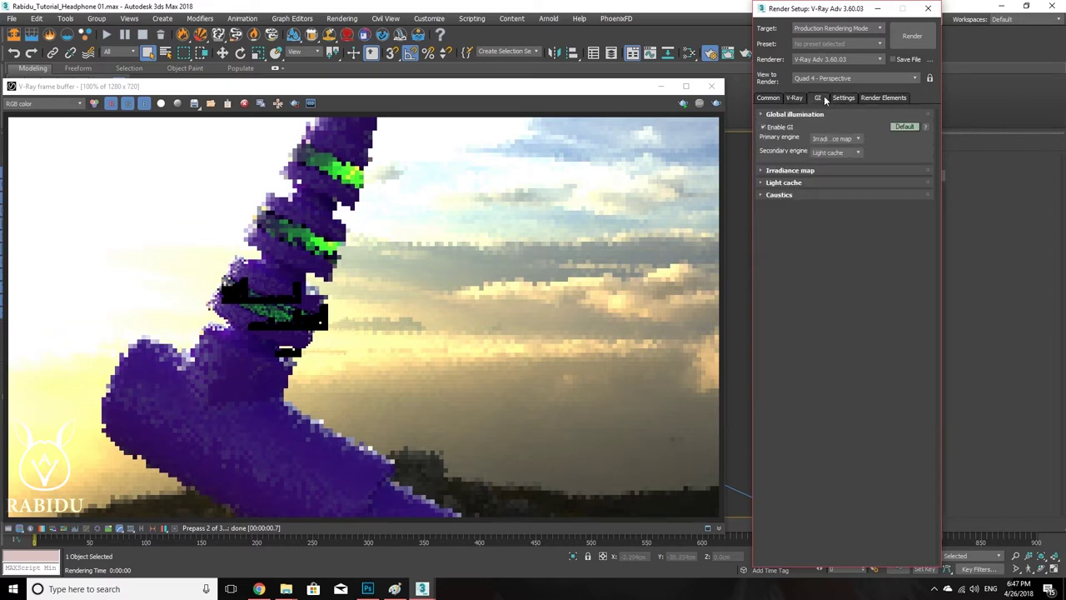
left_click(835, 139)
left_click(837, 165)
Step: Render the jack plug close-up again from the Common tab and close Render Setup
left_click(863, 98)
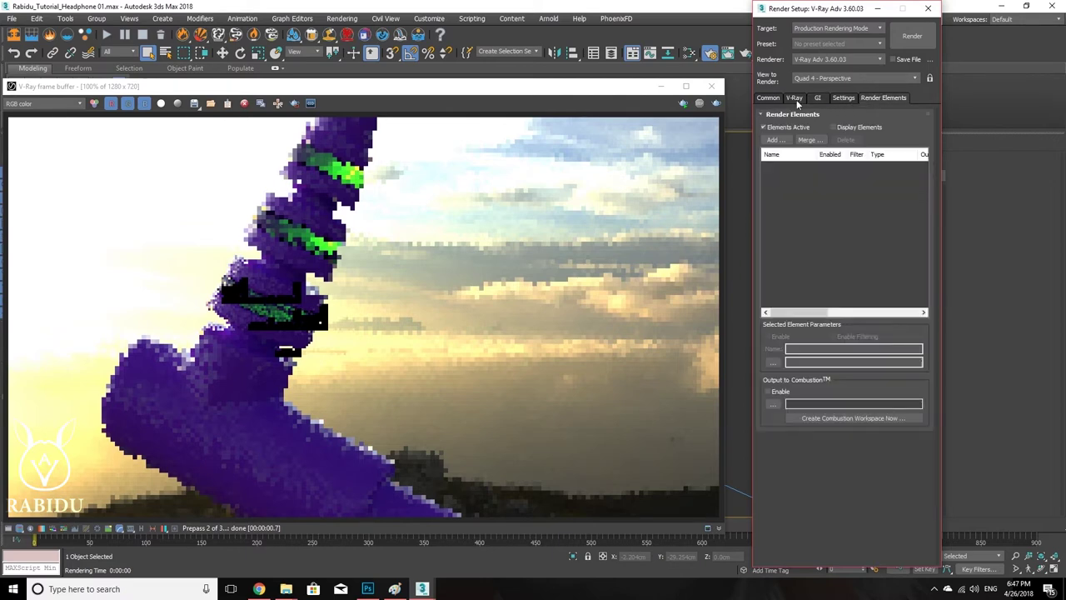
left_click(768, 98)
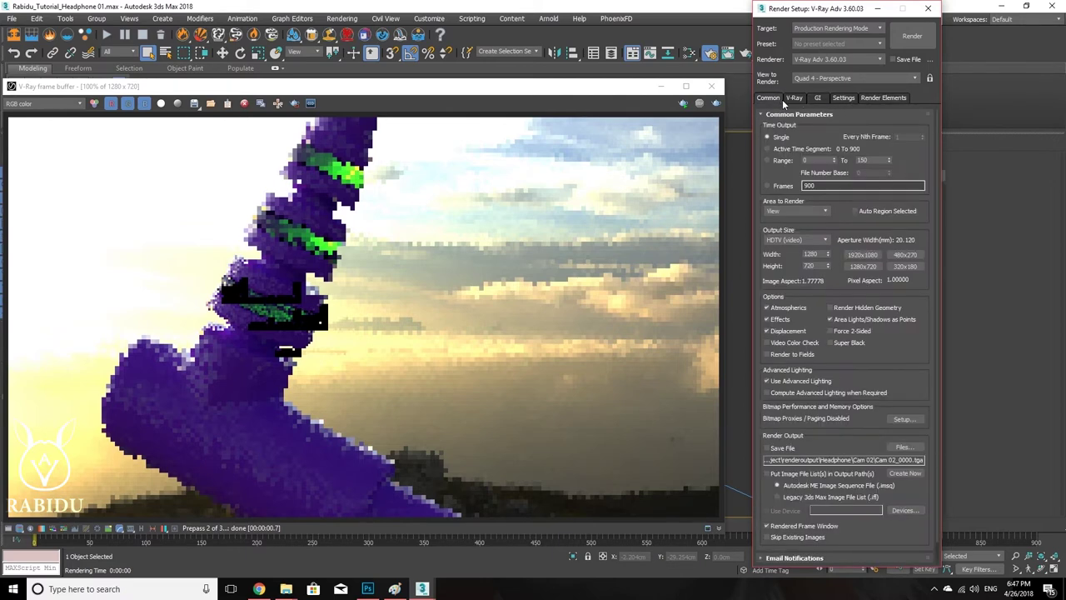
left_click(912, 37)
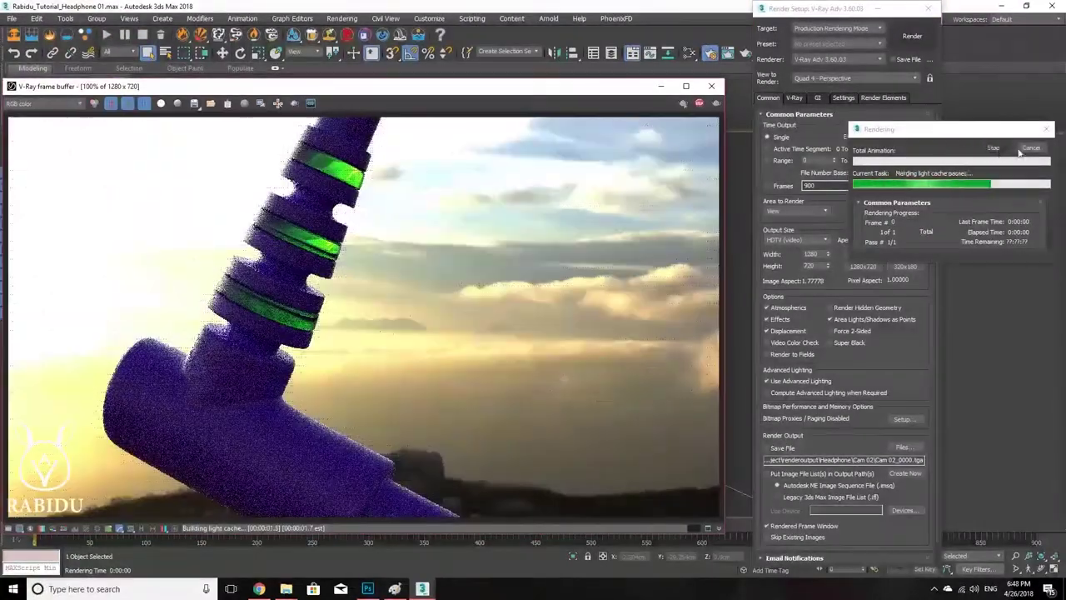
left_click(683, 103)
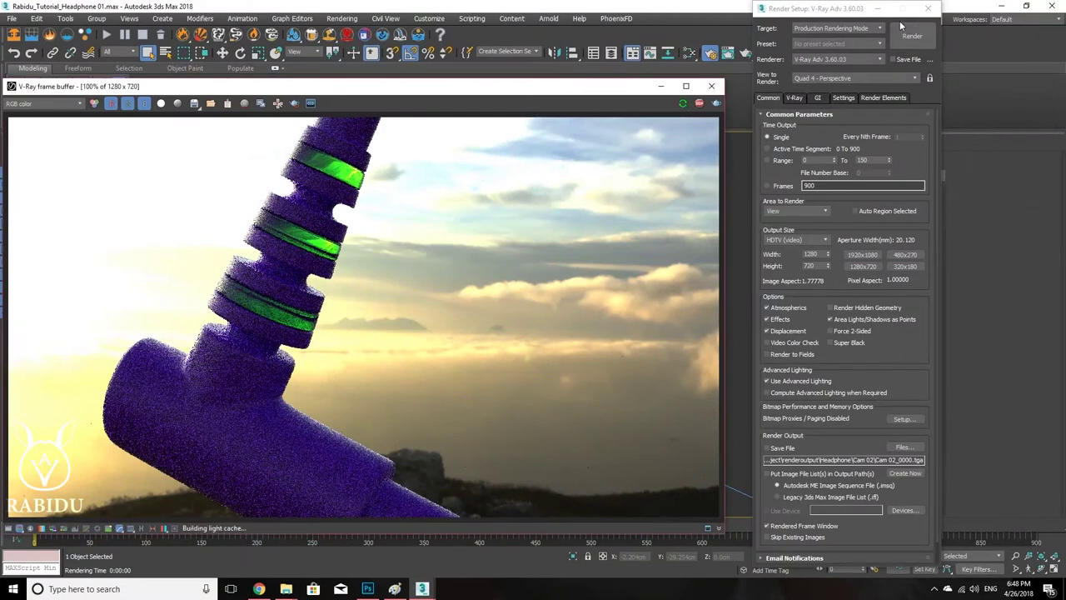
left_click(929, 9)
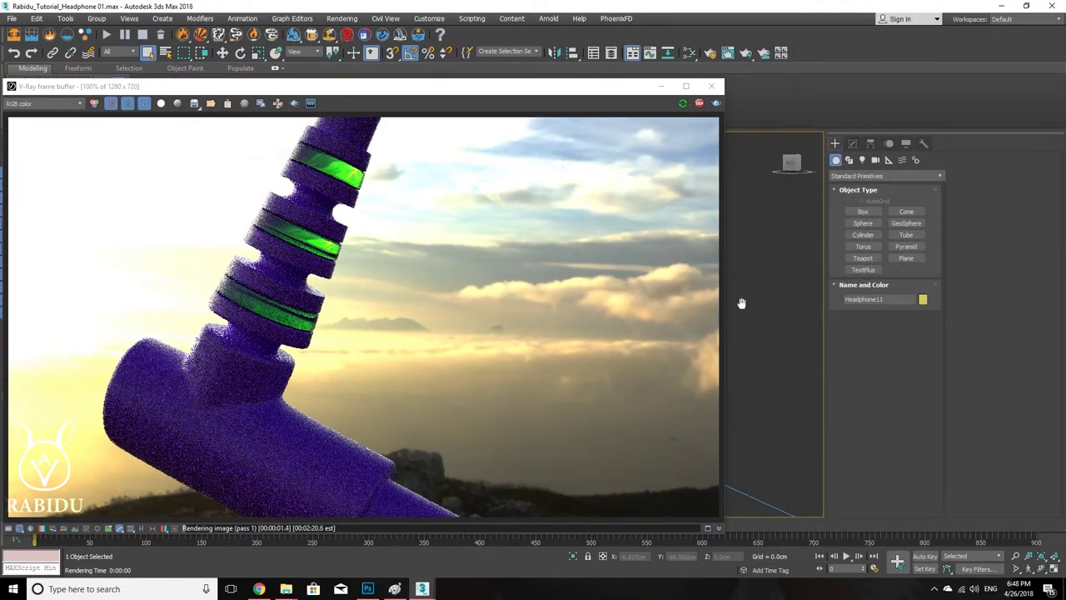
Step: Re-render with Shift+Q and open the Slate Material Editor, moving its window to the right
key("shift+q")
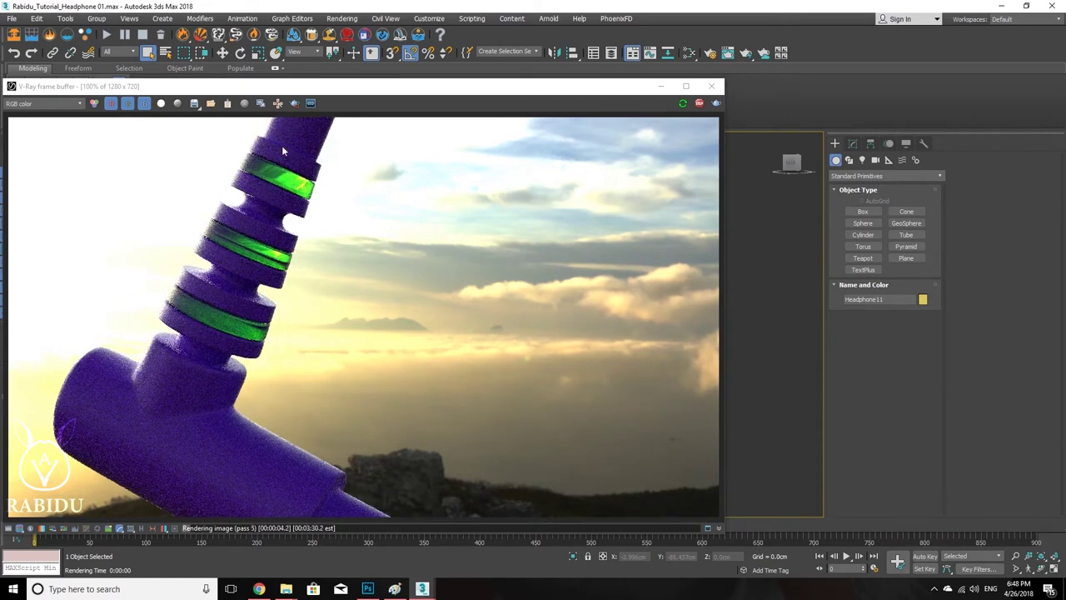
left_click(690, 55)
left_click_drag(464, 101, 759, 104)
Step: Edit Material #30 from View1 and set its color mode to Scatter coefficient + fog color
left_click(508, 136)
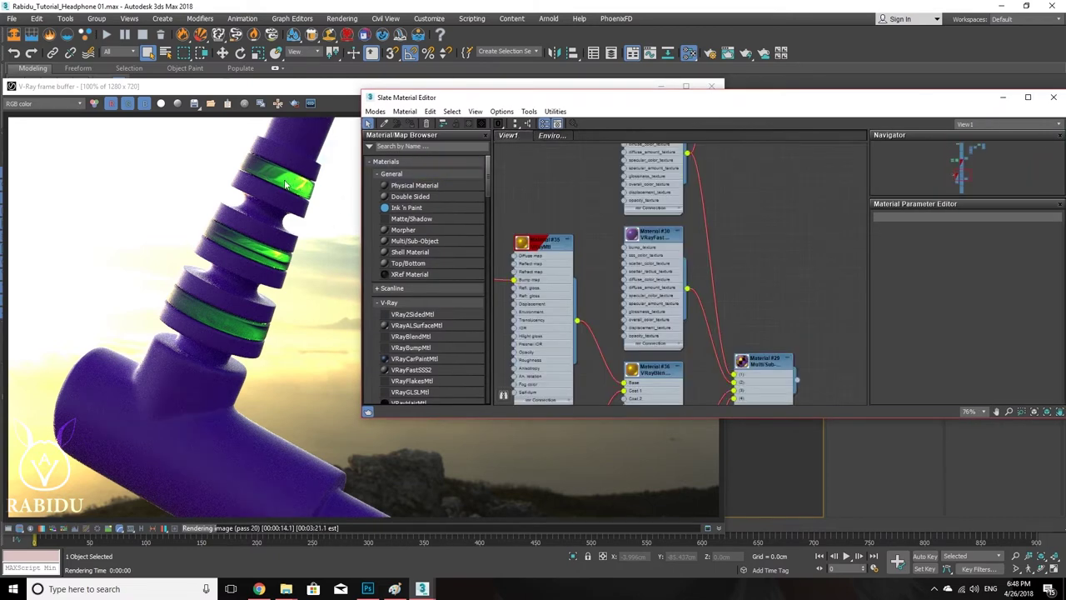
scroll(655, 241, "up", 5)
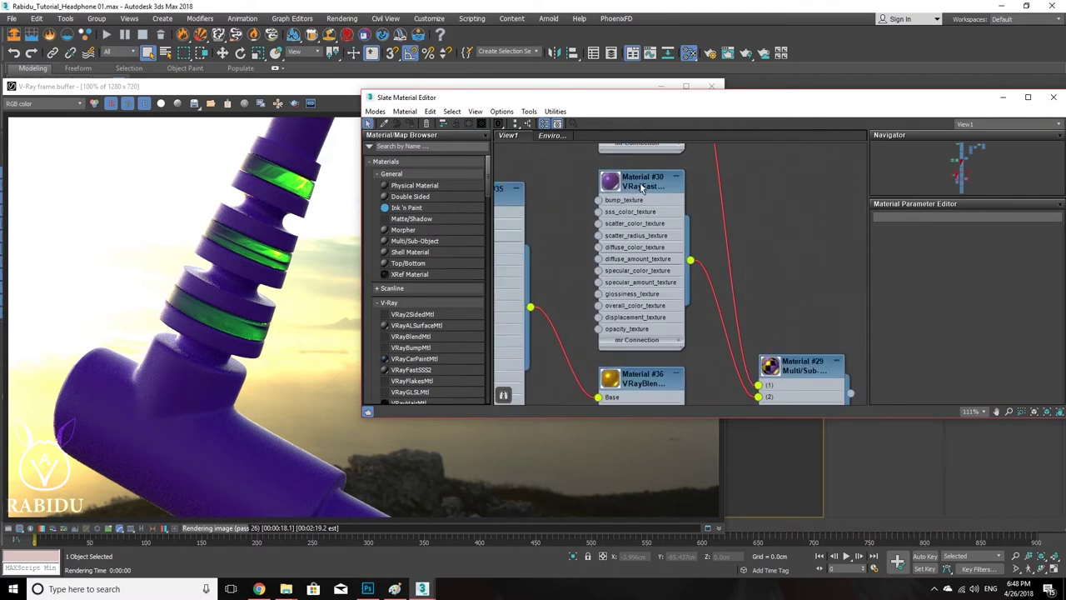
double_click(642, 186)
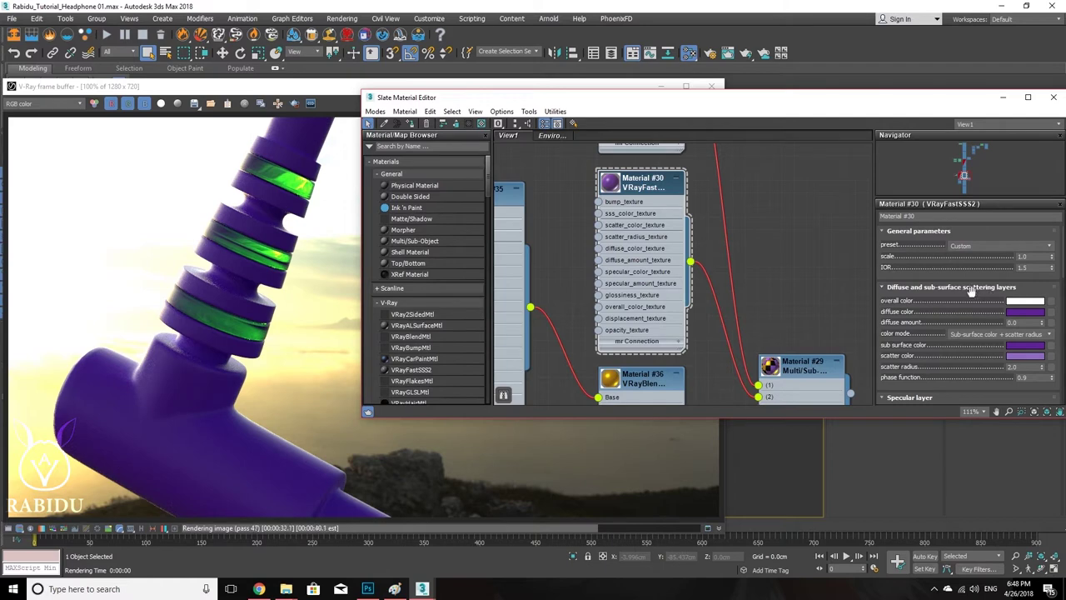
left_click(975, 335)
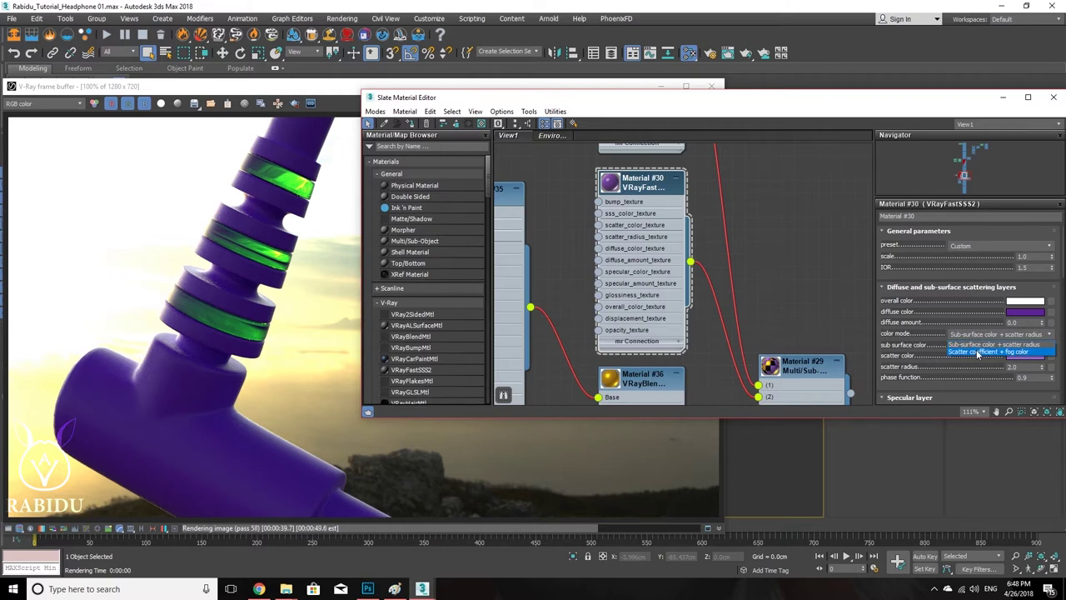
left_click(950, 308)
left_click(982, 338)
left_click(988, 348)
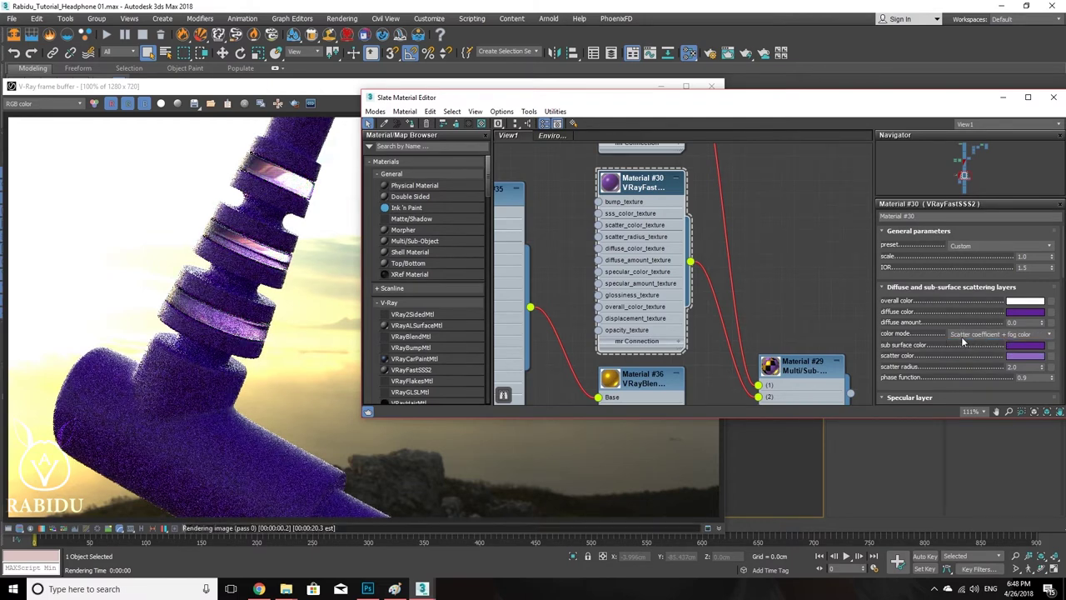
Step: Drag the purple diffuse swatch onto the scatter color swatch to copy it
left_click(1023, 357)
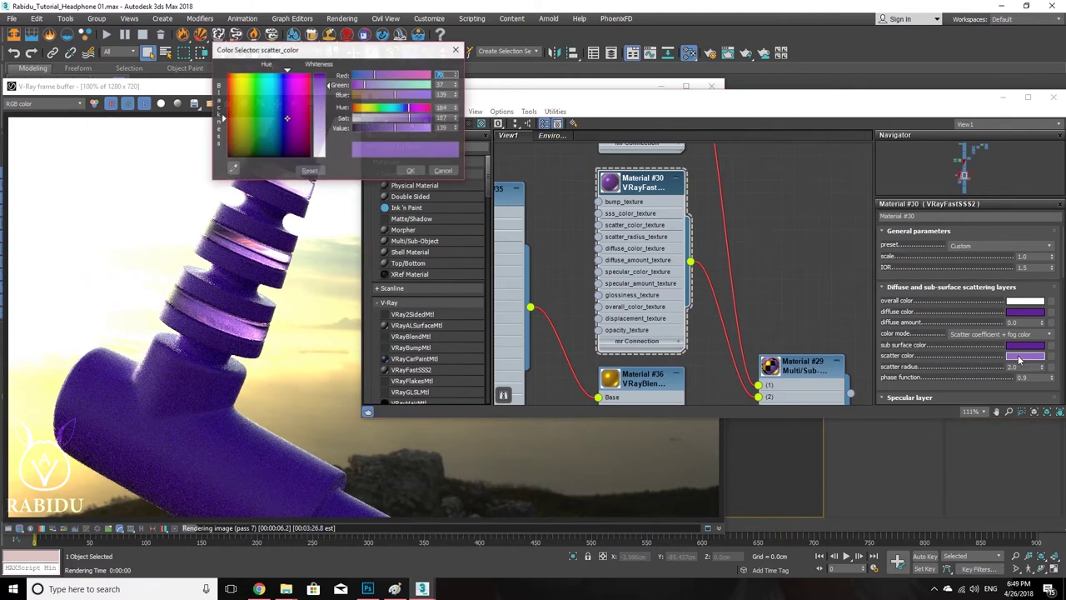
left_click(445, 170)
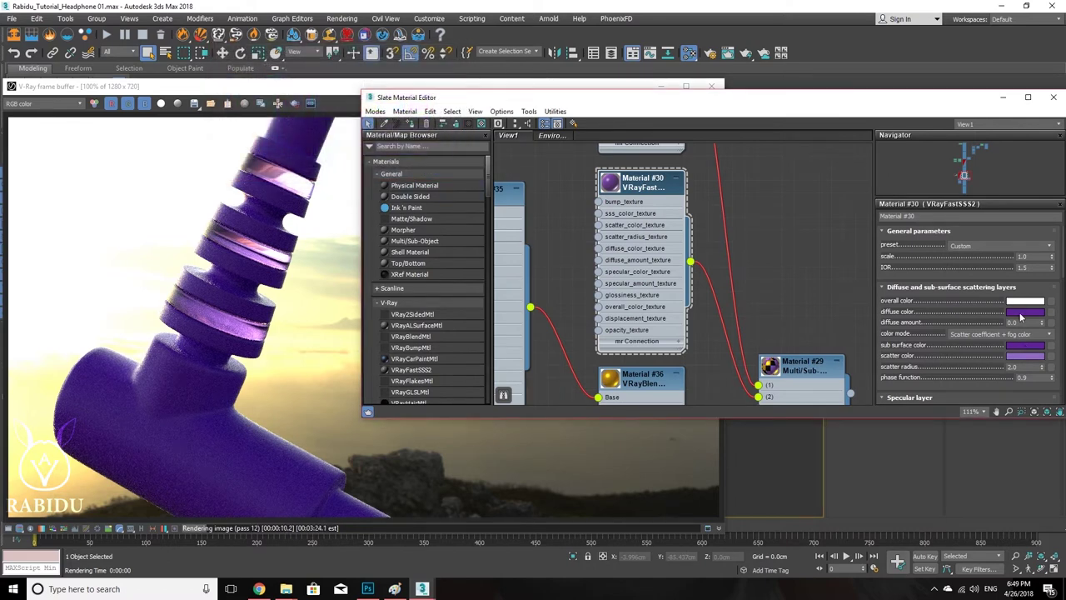
left_click_drag(1023, 312, 1026, 356)
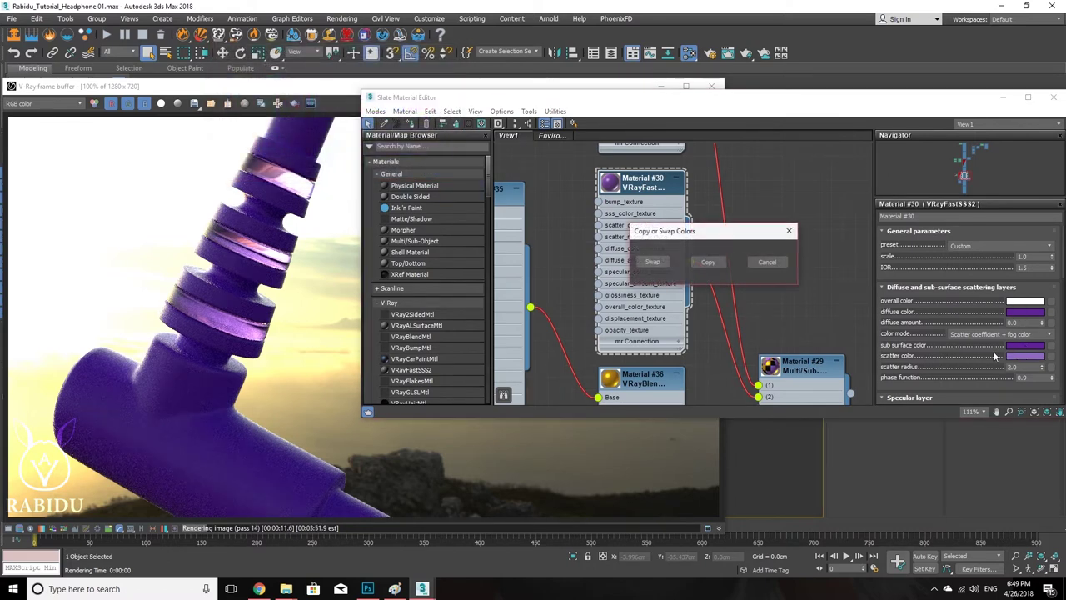
Step: Confirm copying the diffuse purple to scatter color and check the preset remains Custom
left_click(715, 263)
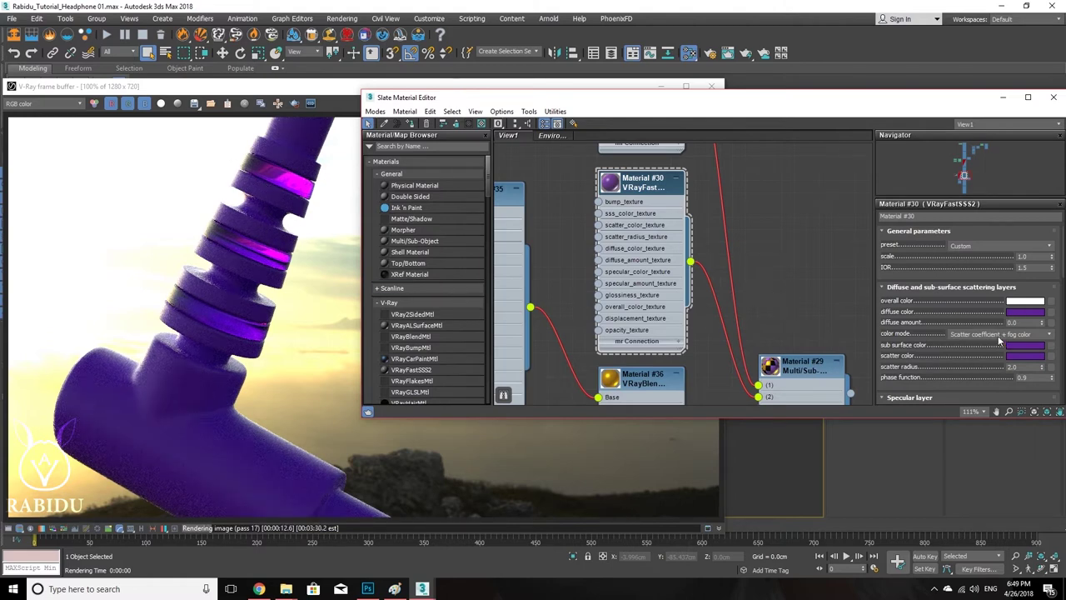
scroll(893, 333, "down", 1)
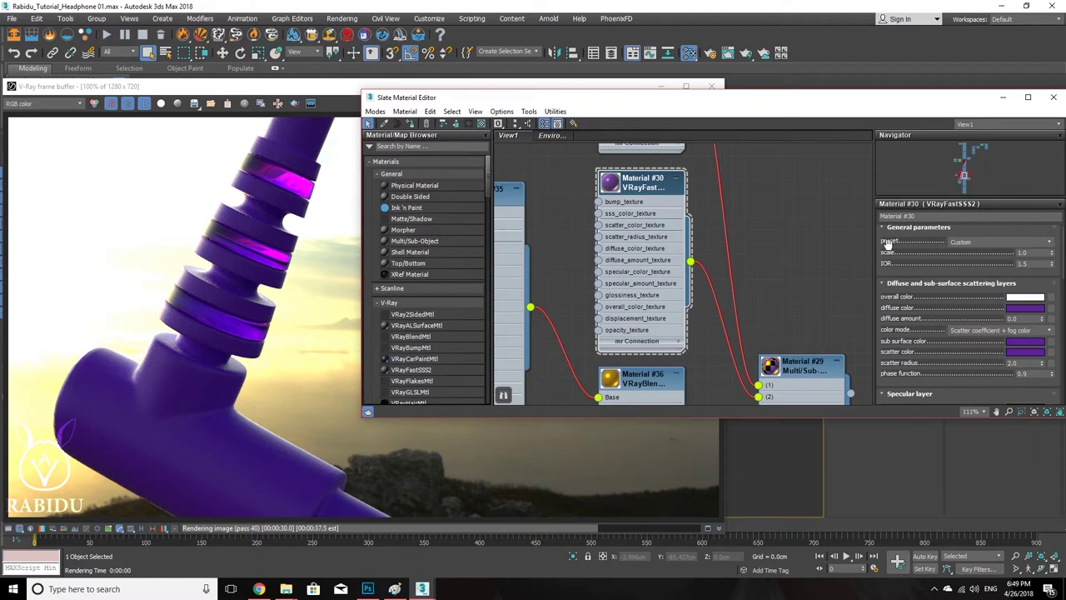
left_click(1000, 242)
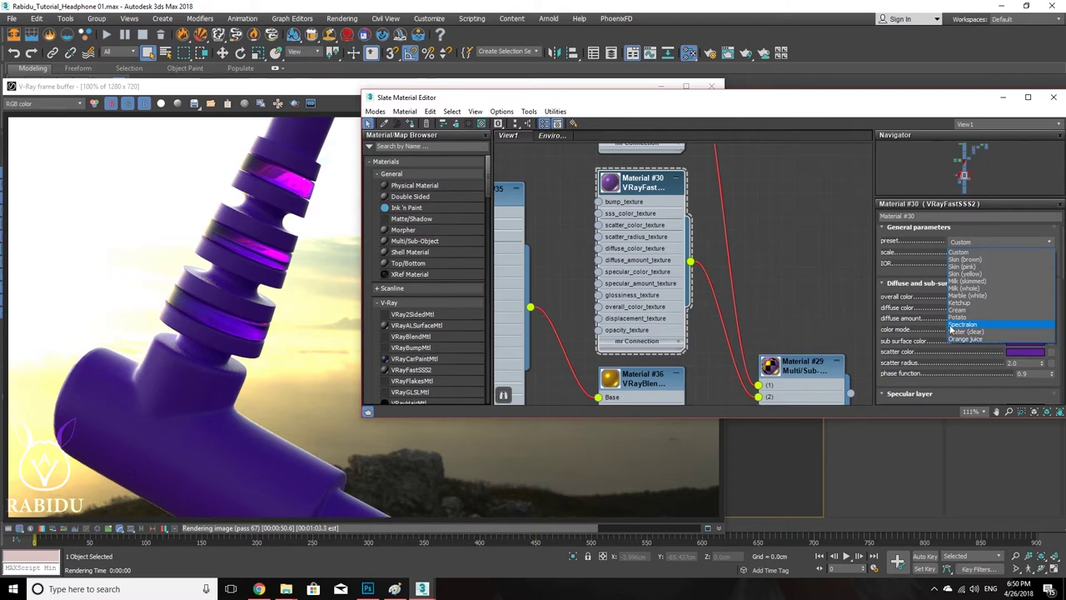
left_click(916, 320)
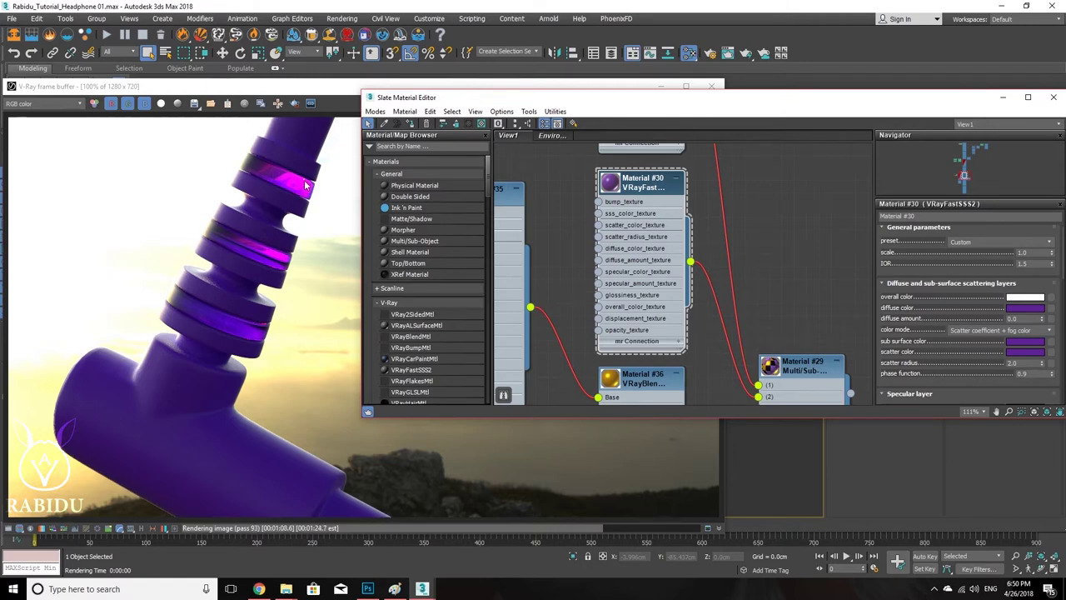
left_click(972, 334)
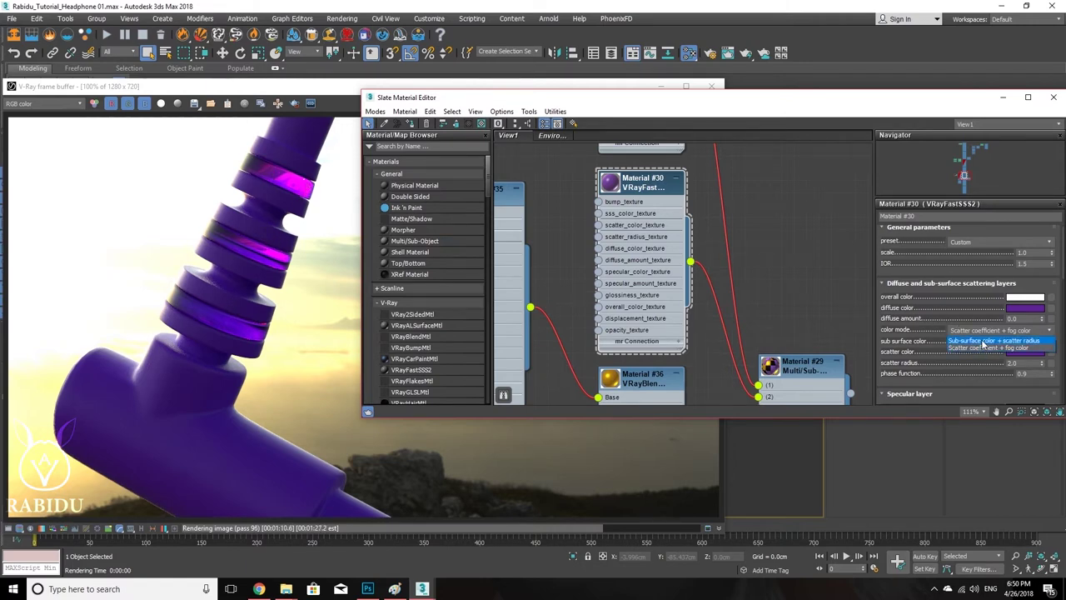
Step: Switch Material #30 to Sub-surface color + scatter radius mode and lighten its scatter color to lavender
left_click(982, 342)
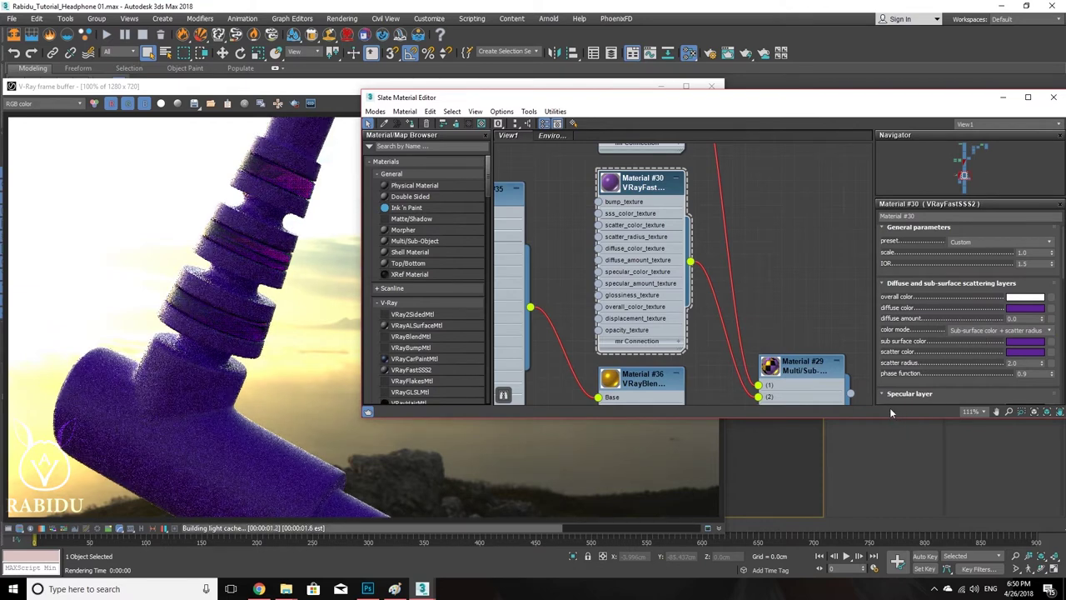
left_click(1025, 353)
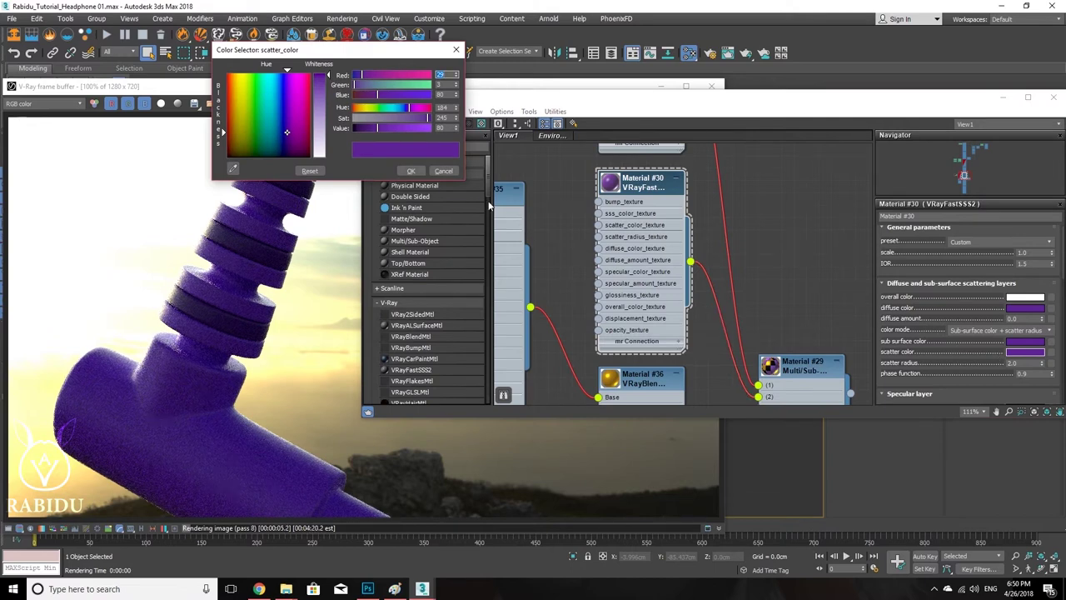
left_click_drag(327, 89, 328, 107)
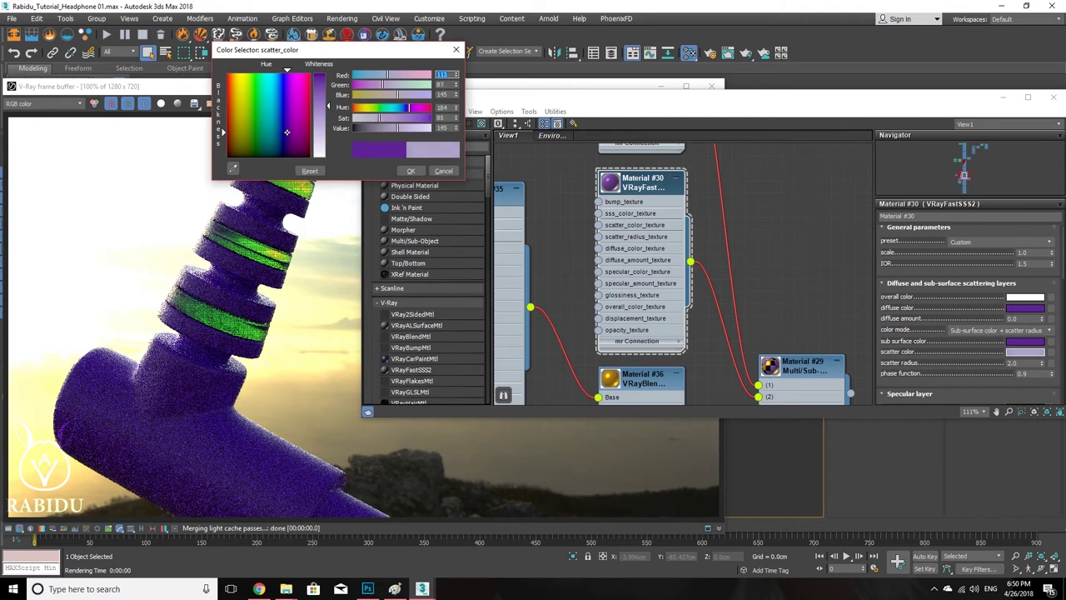
left_click(411, 171)
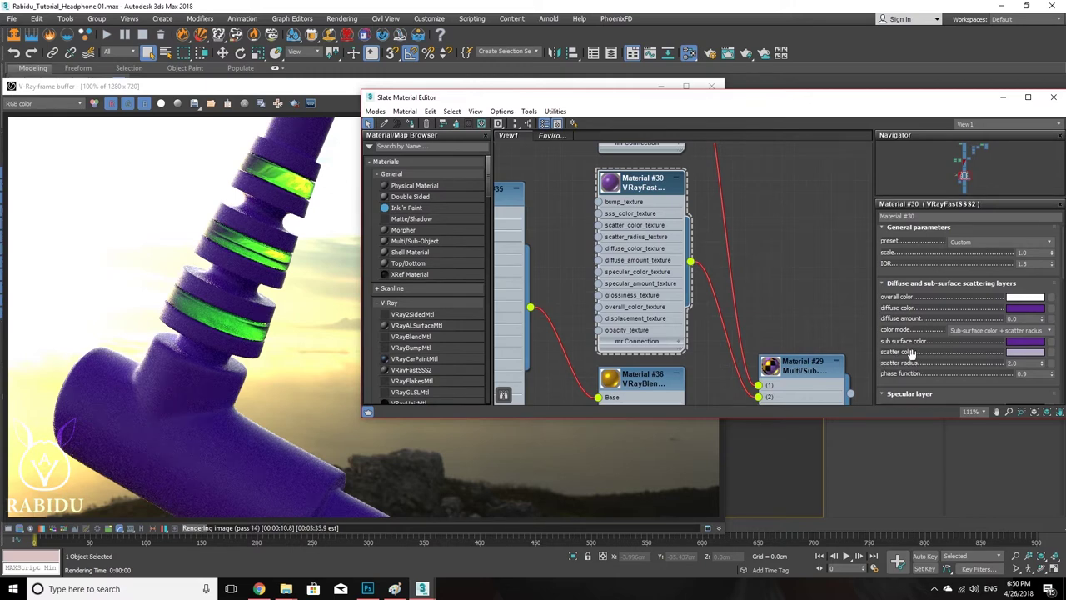
double_click(1016, 363)
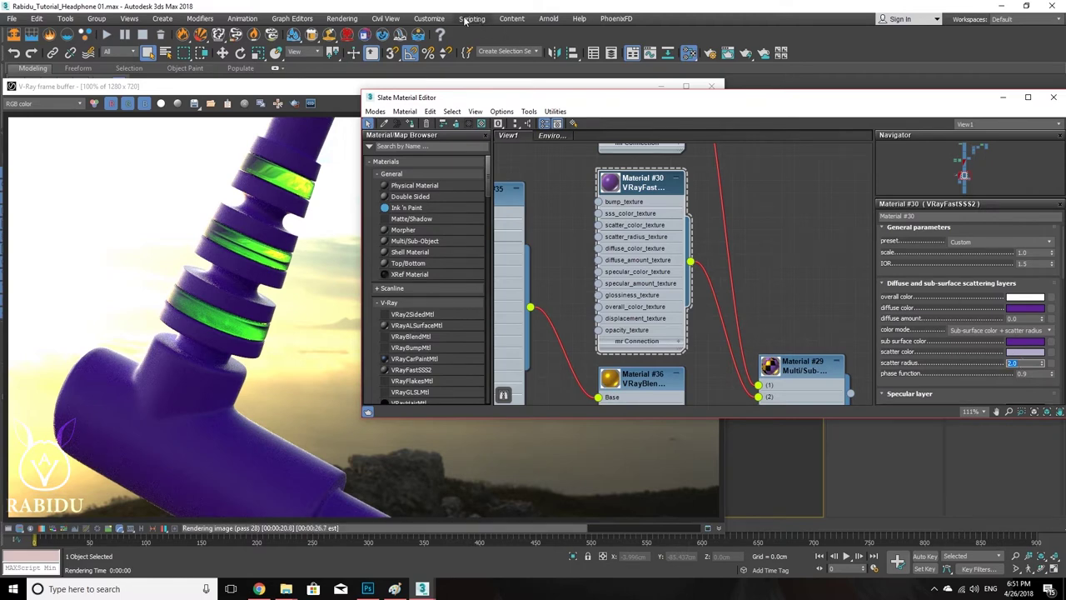
left_click(429, 18)
left_click(486, 163)
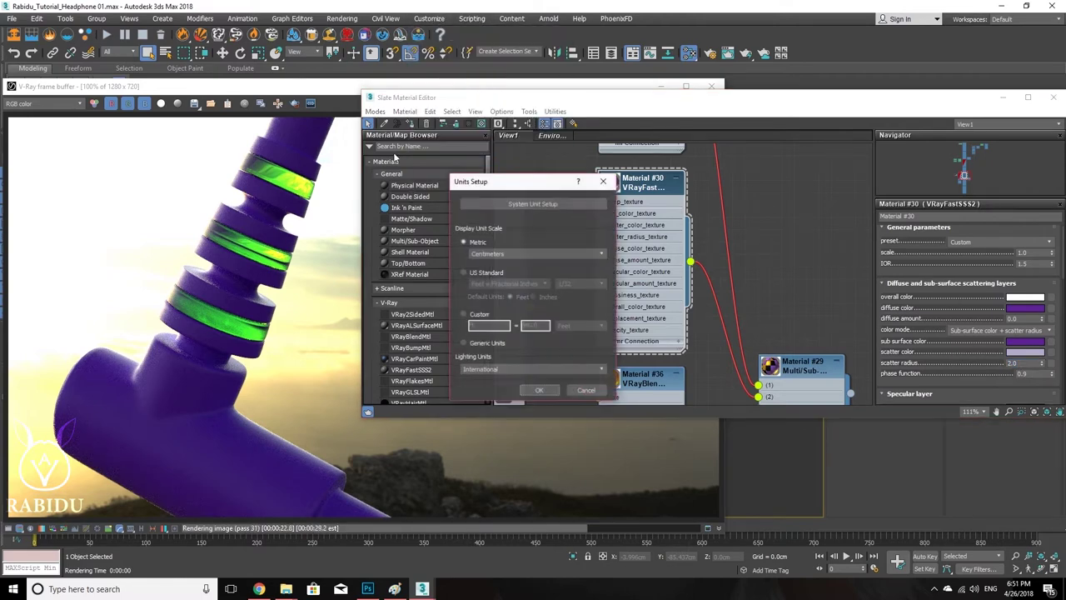
left_click(542, 204)
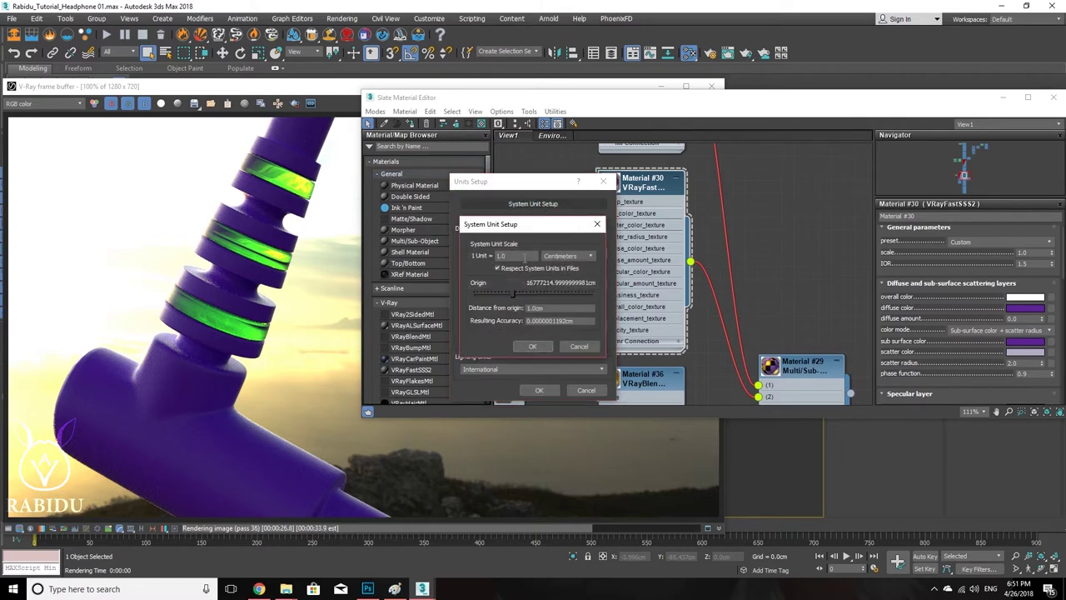
left_click(530, 347)
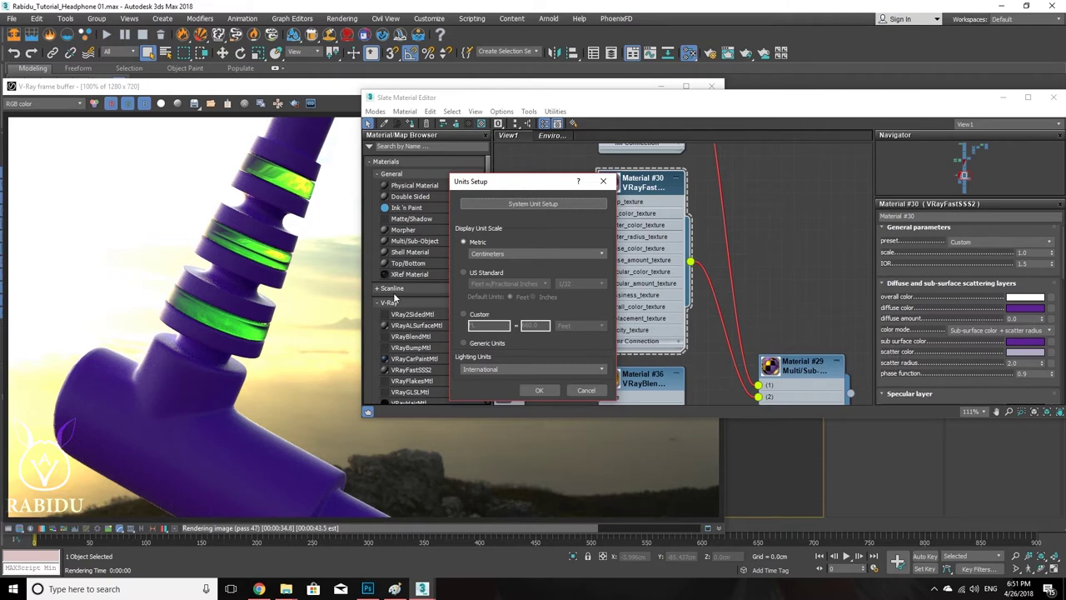
left_click(539, 390)
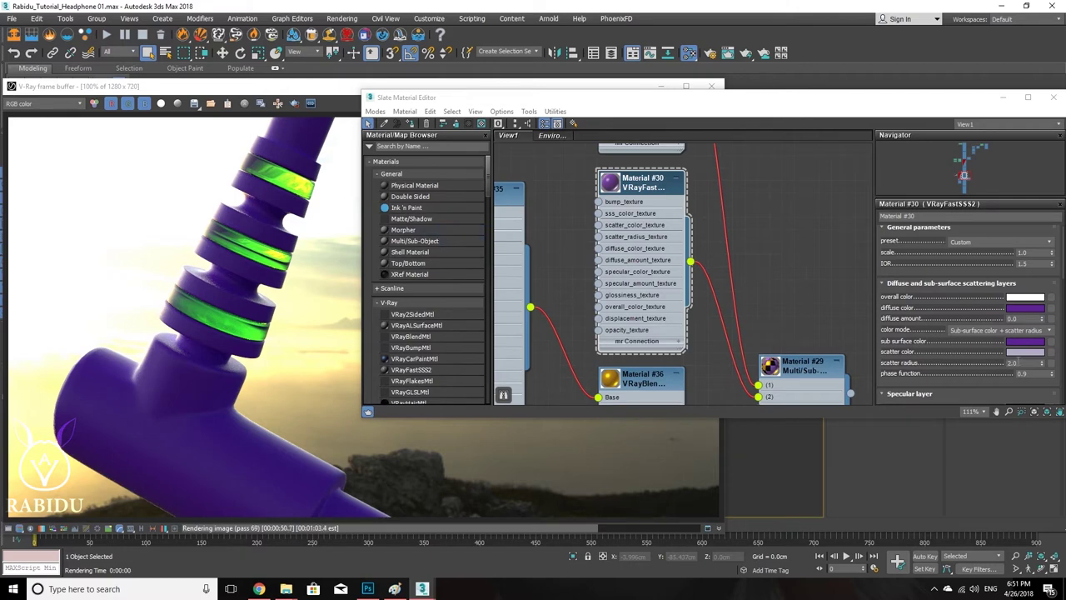
Step: Set Material #30's scatter radius to 50, then lower it to 0.1
left_click(1031, 364)
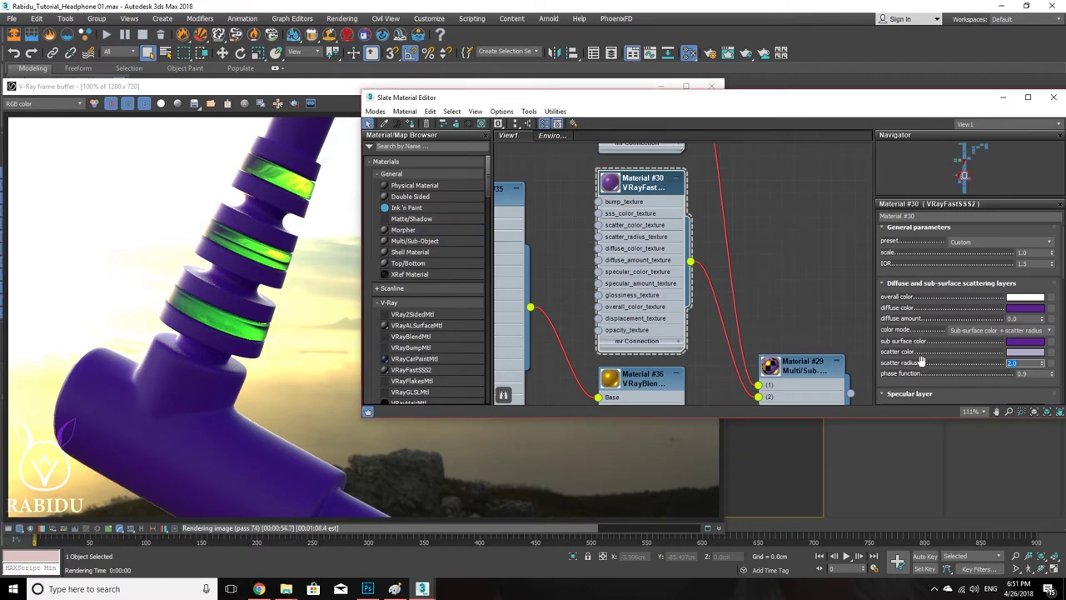
type("50")
key("Return")
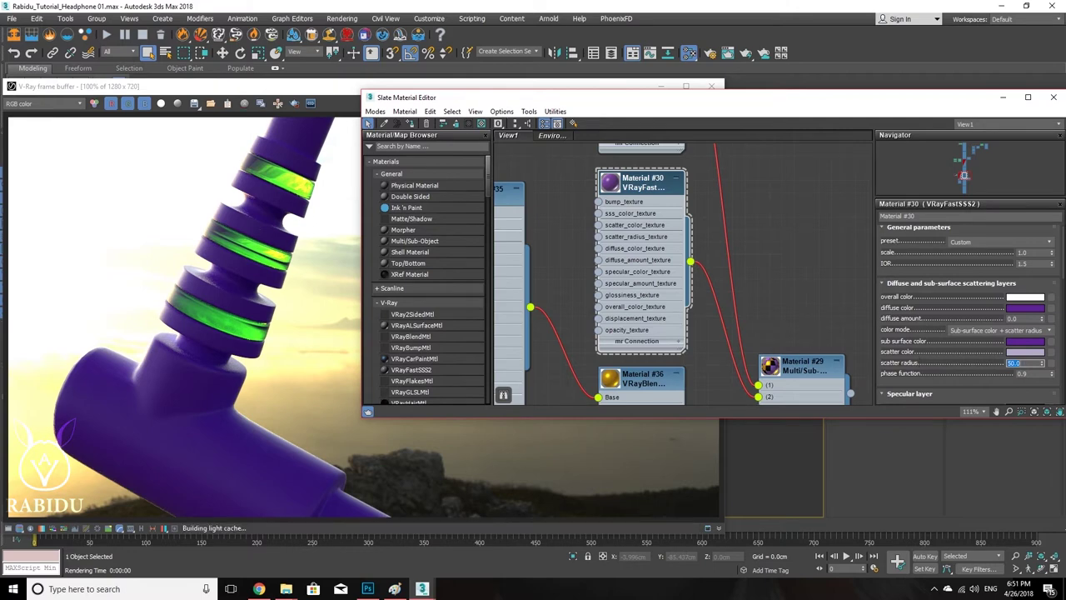
left_click(1032, 363)
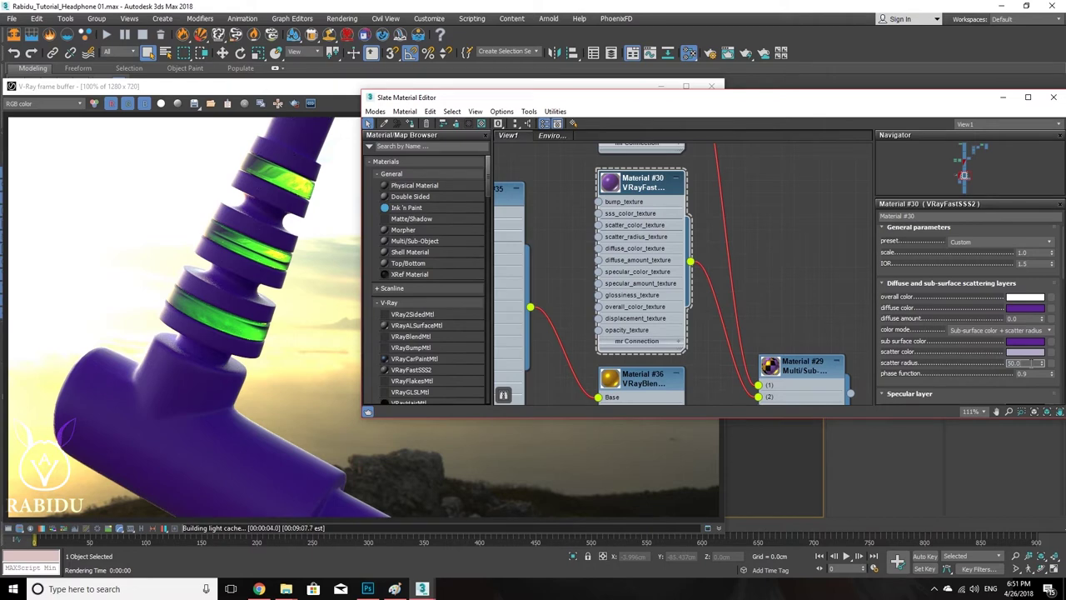
left_click_drag(1031, 364, 926, 368)
type("0.1")
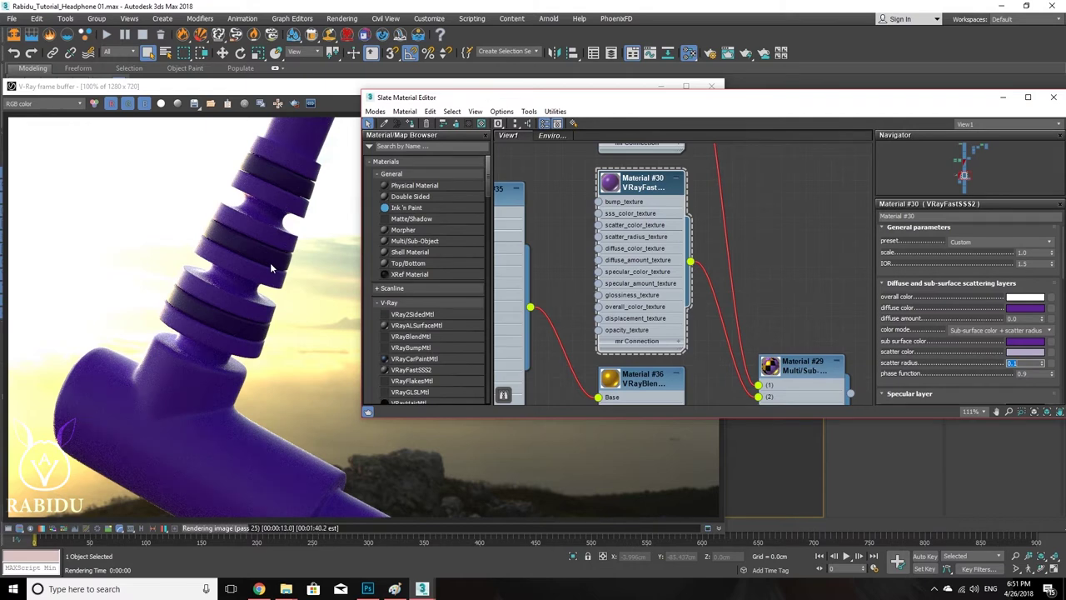
Step: Try a Scatter radius of 0.5, then set it back to 2.0
type("0.5")
key("Return")
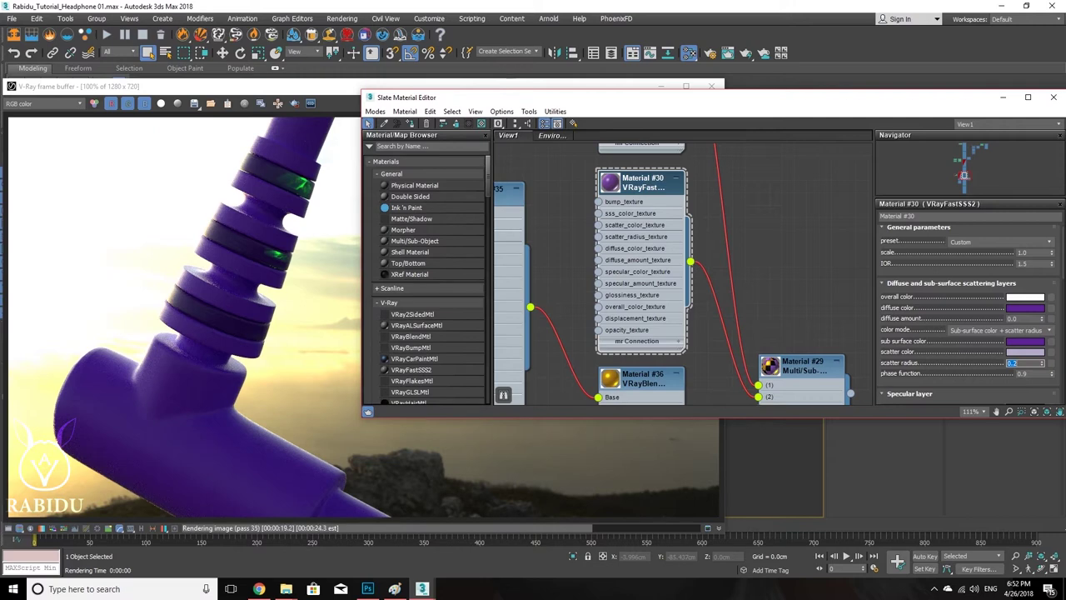
type("2")
key("Return")
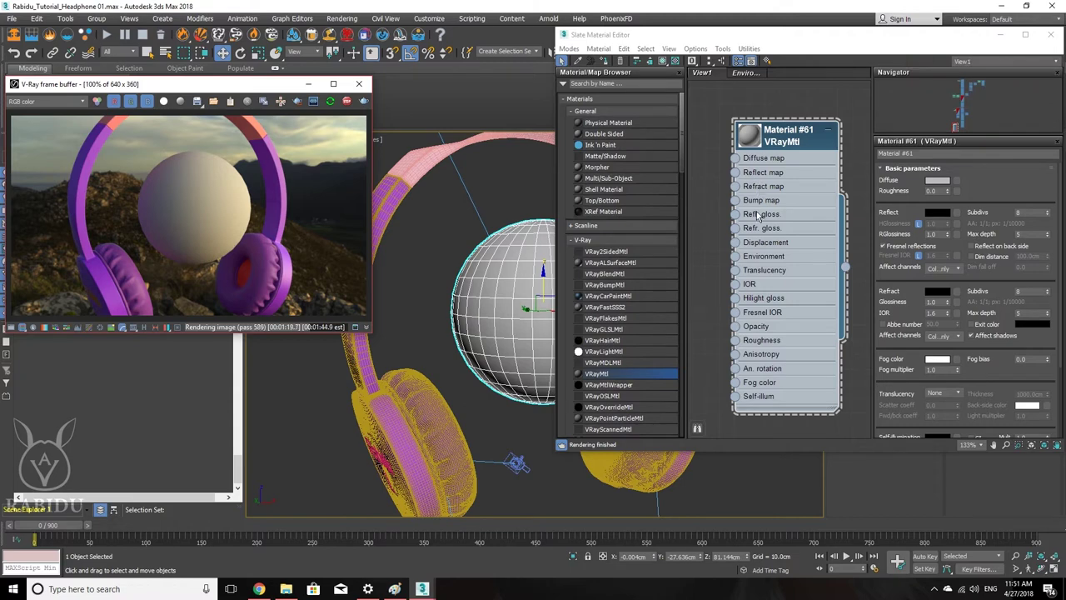
Step: Set Material #61's Reflect colour to pure white (255,255,255)
scroll(759, 215, "down", 1)
left_click_drag(759, 216, 785, 234)
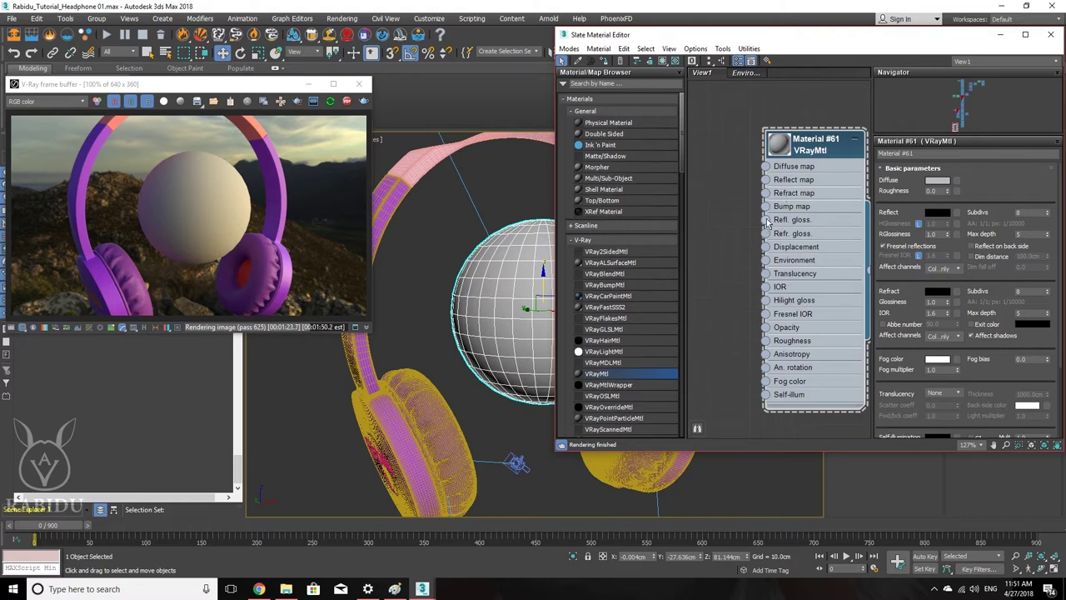
left_click_drag(800, 204, 784, 209)
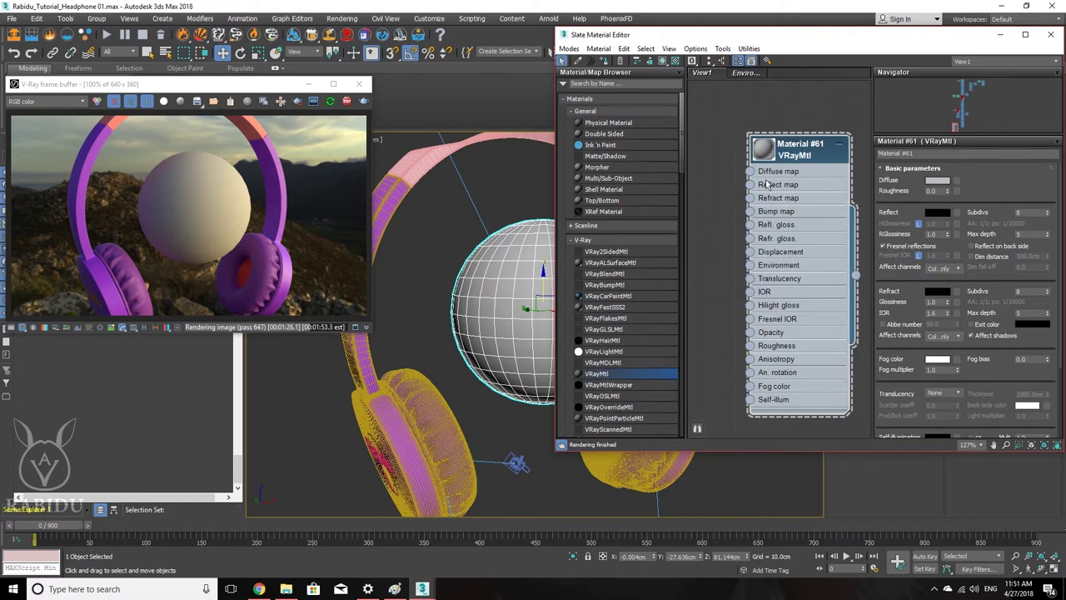
left_click(937, 213)
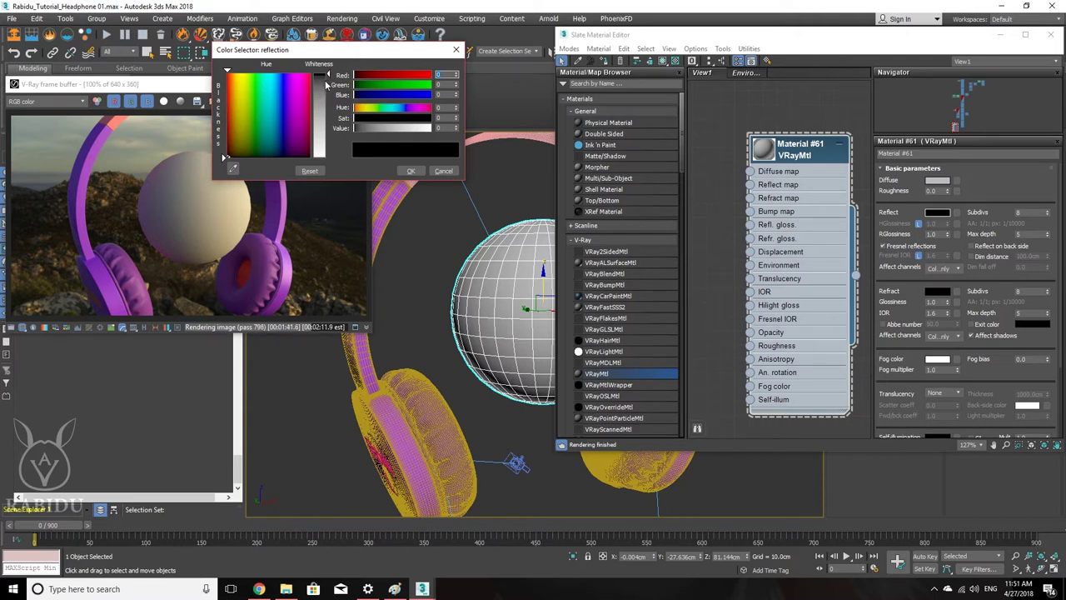
left_click_drag(326, 84, 314, 157)
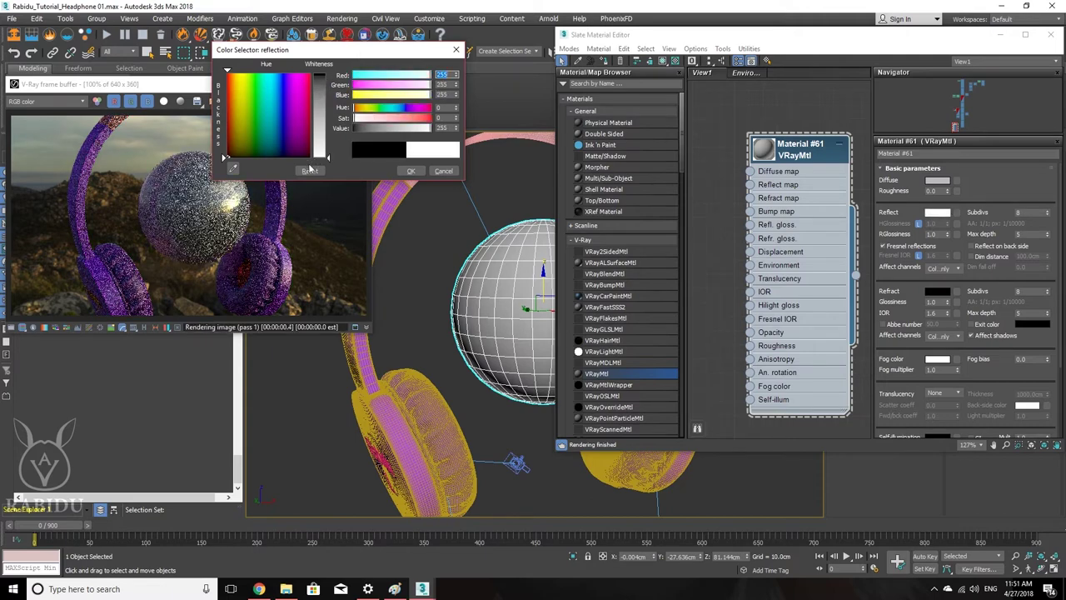
left_click_drag(367, 56, 534, 89)
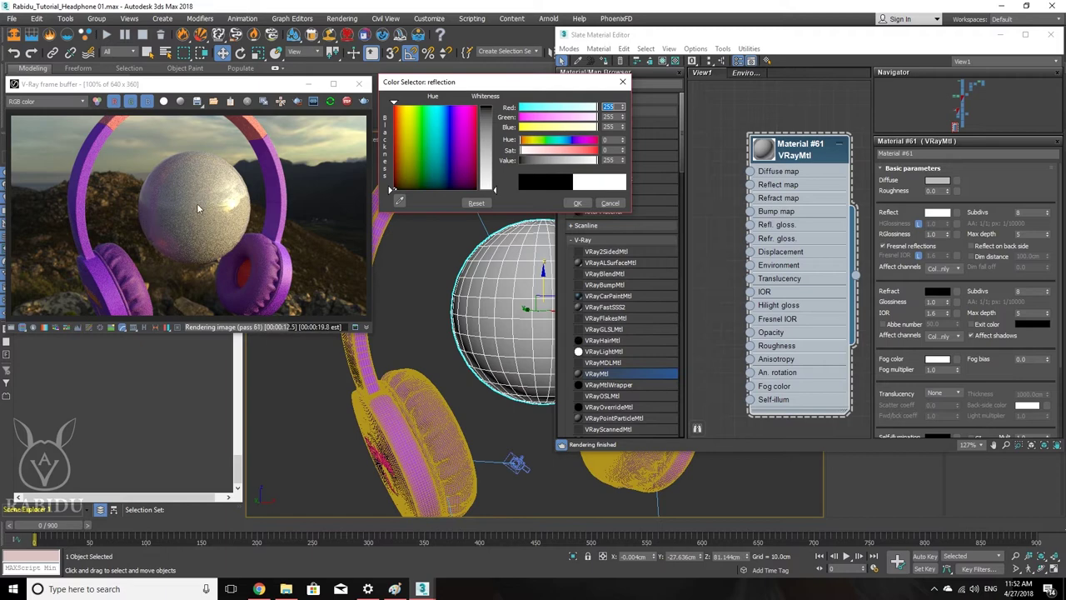
left_click(579, 205)
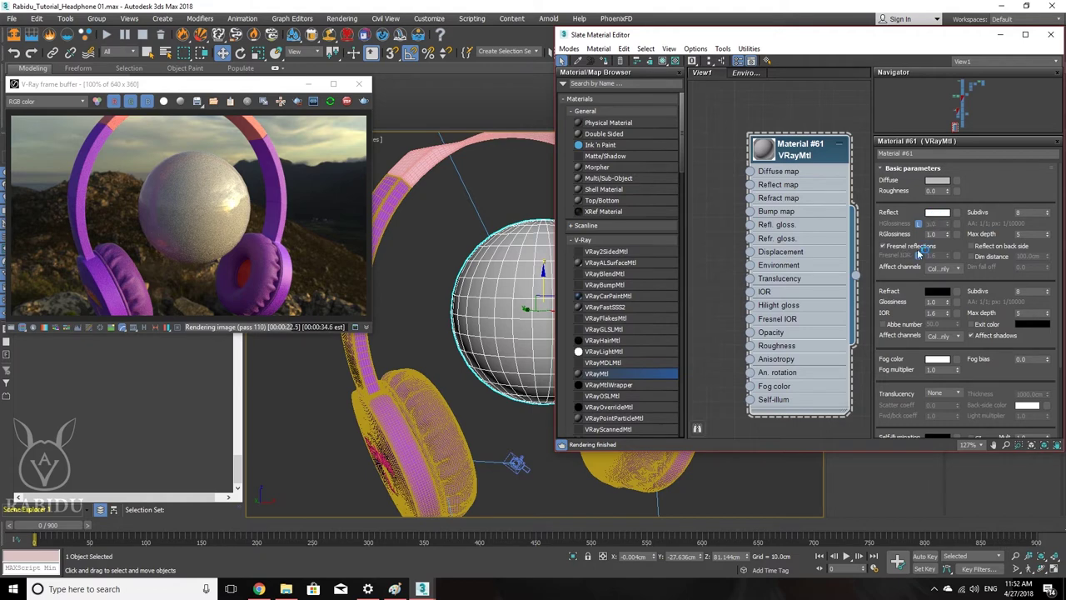
Step: Change Material #61's Diffuse colour to lavender by lowering Green to 133
left_click(945, 182)
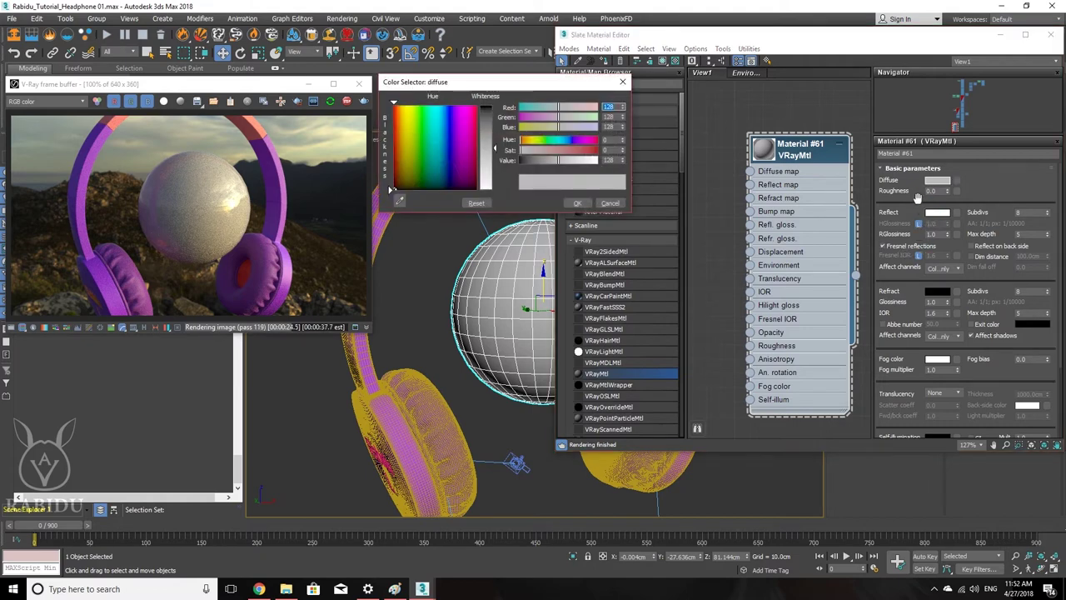
left_click_drag(454, 121, 430, 104)
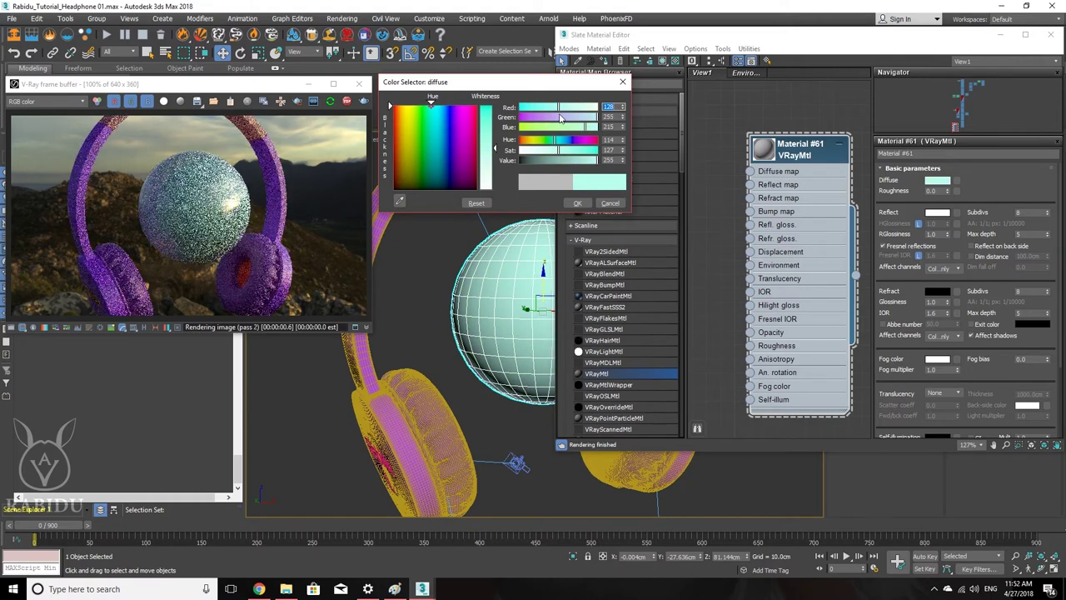
left_click_drag(555, 117, 565, 119)
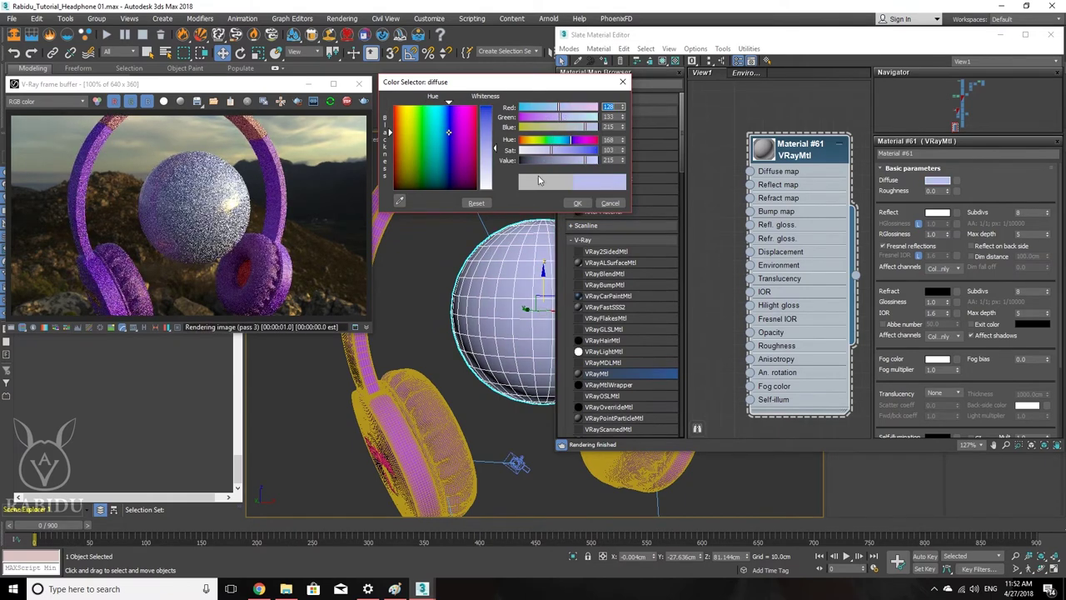
left_click(577, 202)
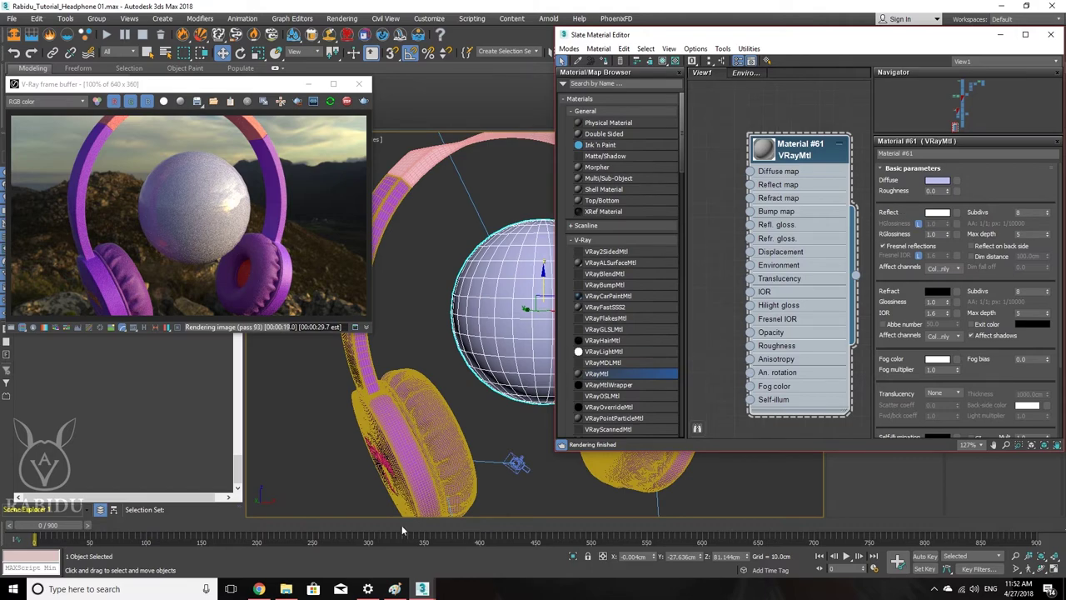
Step: Start a new blank Paint canvas, discarding the old sketch unsaved
left_click(397, 589)
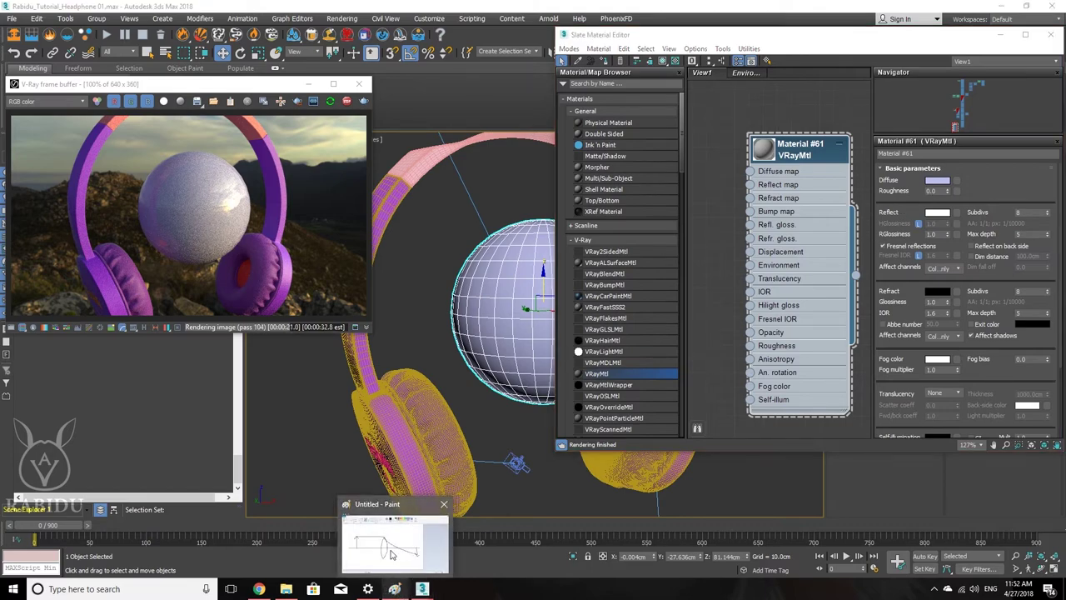
left_click(35, 69)
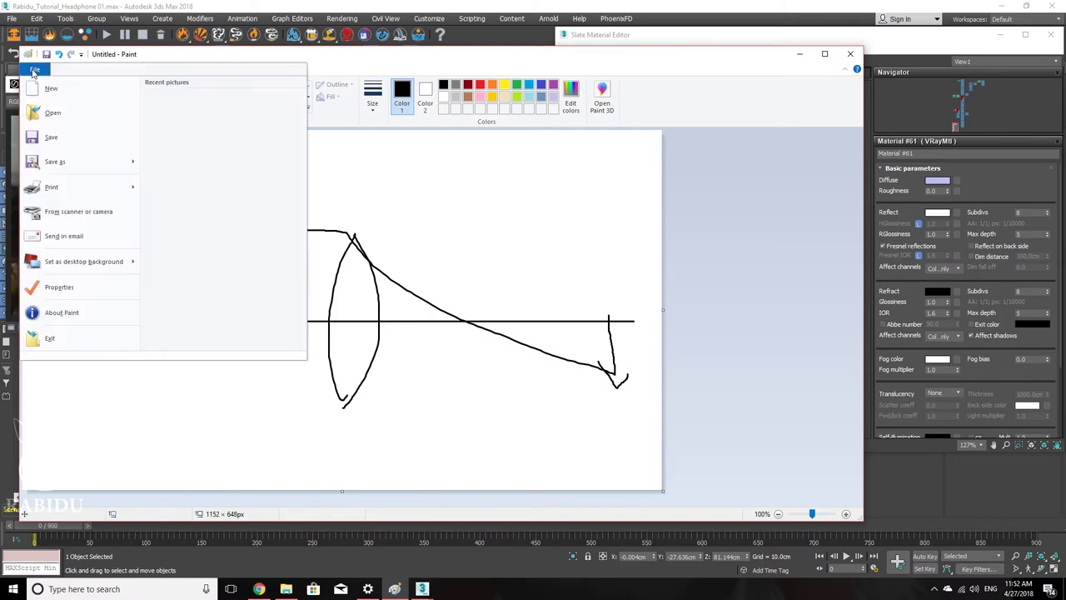
left_click(44, 87)
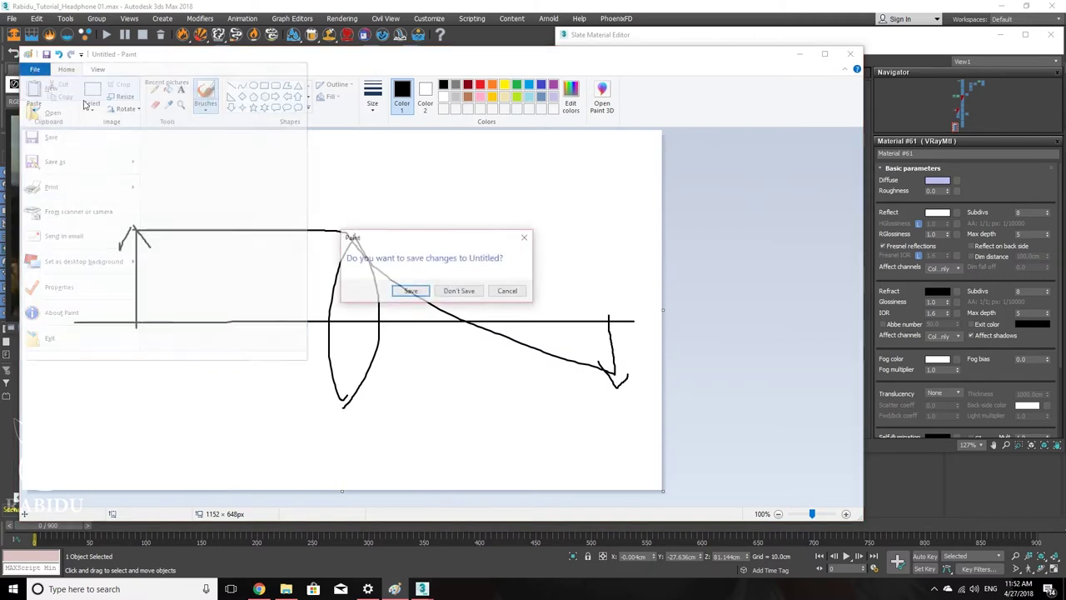
left_click(459, 290)
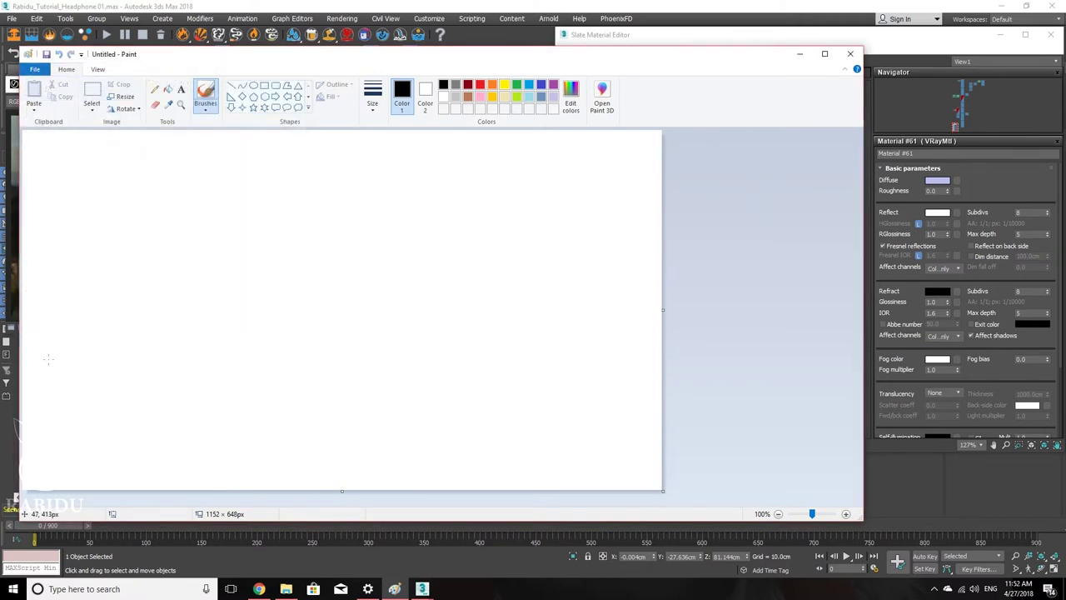
Step: Draw a long shallow arched curve across the canvas and retrace it
mouse_move(49, 359)
left_mouse_down()
mouse_move(193, 334)
mouse_move(338, 333)
mouse_move(524, 352)
mouse_move(646, 383)
left_mouse_up()
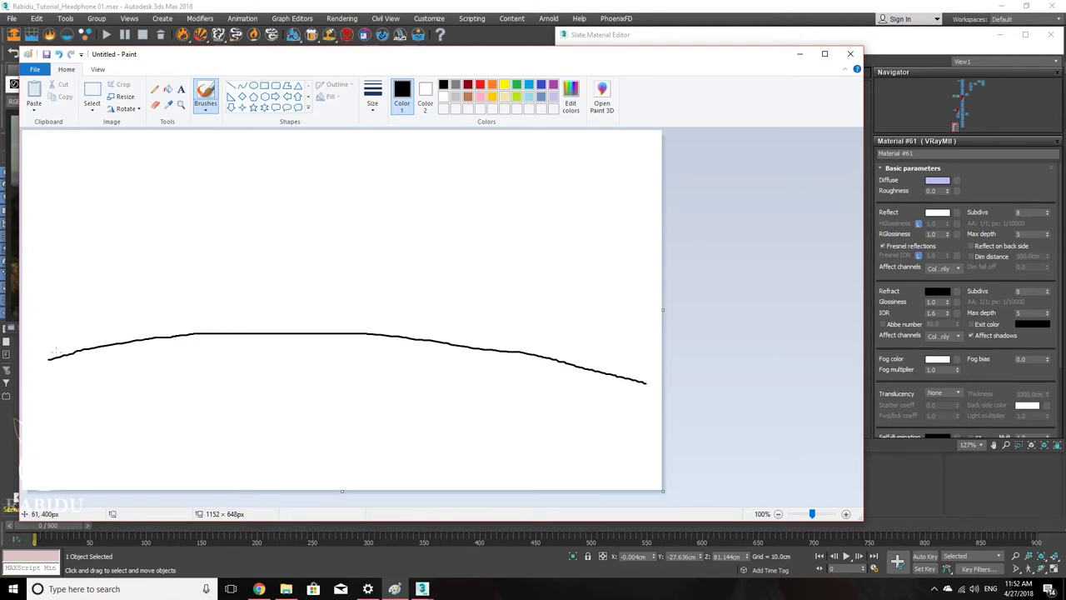
left_click_drag(71, 344, 121, 339)
mouse_move(203, 332)
left_mouse_down()
mouse_move(443, 335)
mouse_move(642, 377)
left_mouse_up()
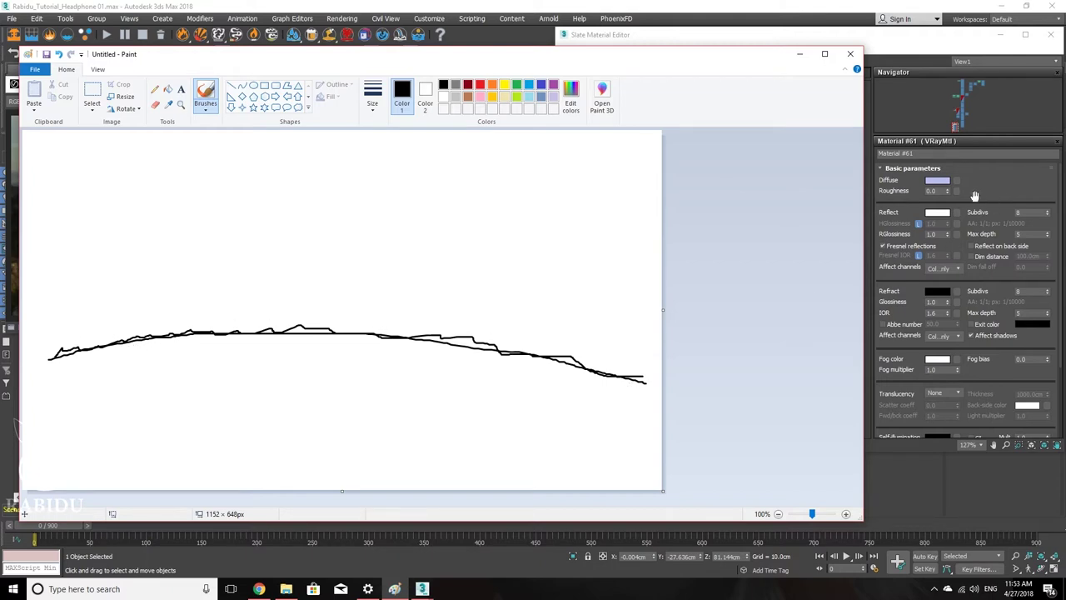
Step: Set roughness to 1.0 and reset the Reflect colour to black, briefly isolating the sphere
left_click(932, 190)
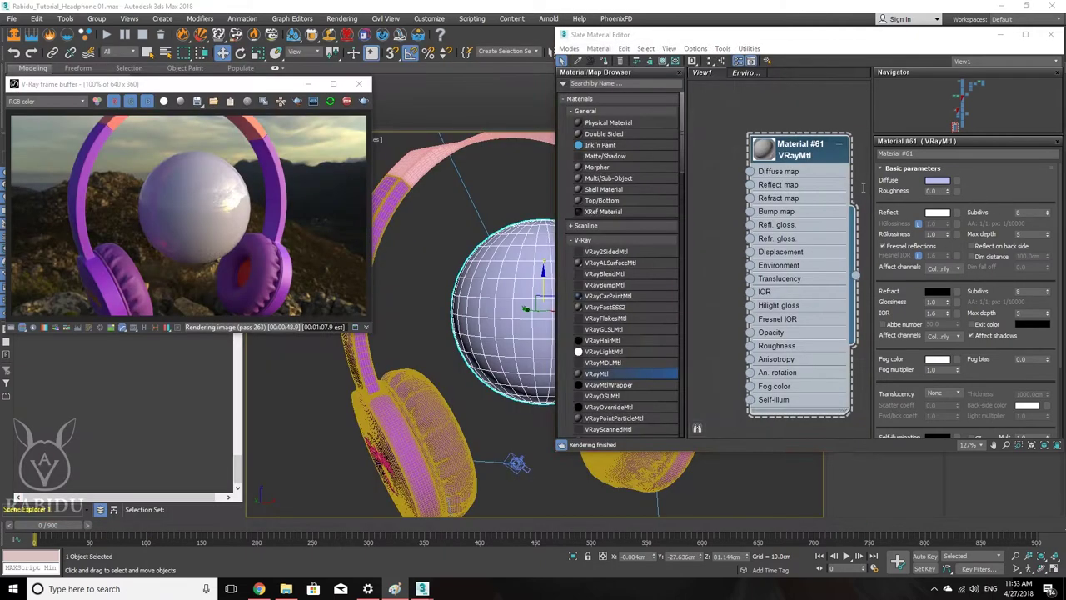
type("1")
key("Return")
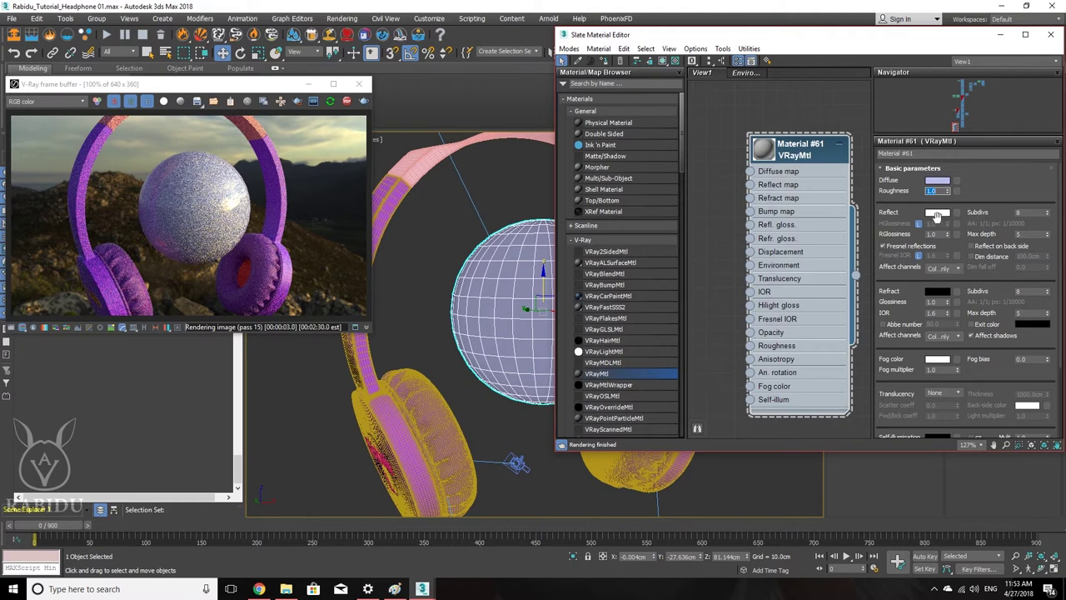
left_click(938, 213)
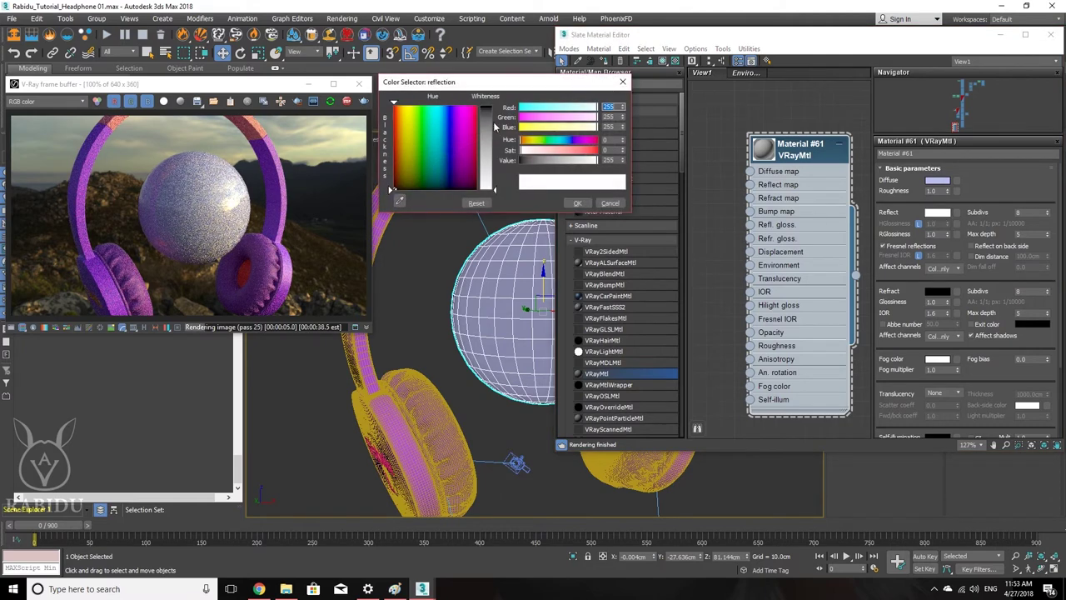
left_click(493, 124)
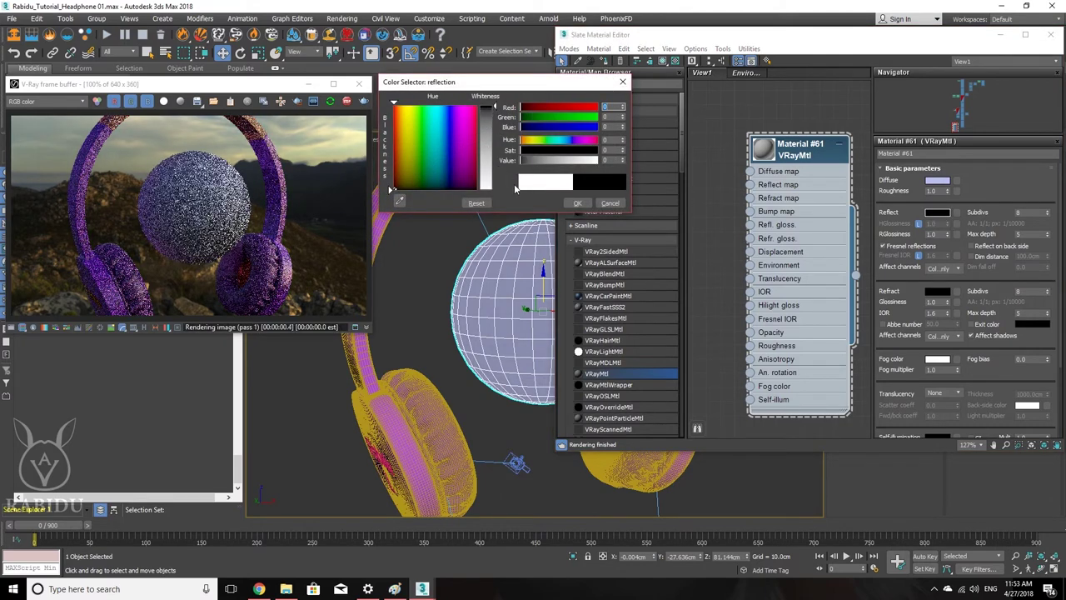
left_click(578, 203)
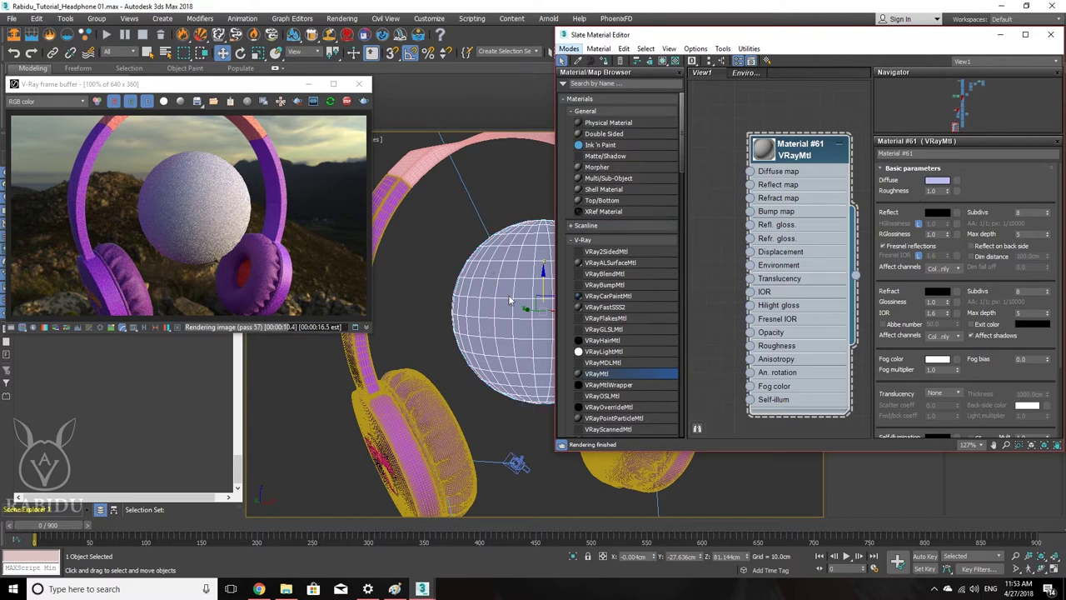
key("alt+q")
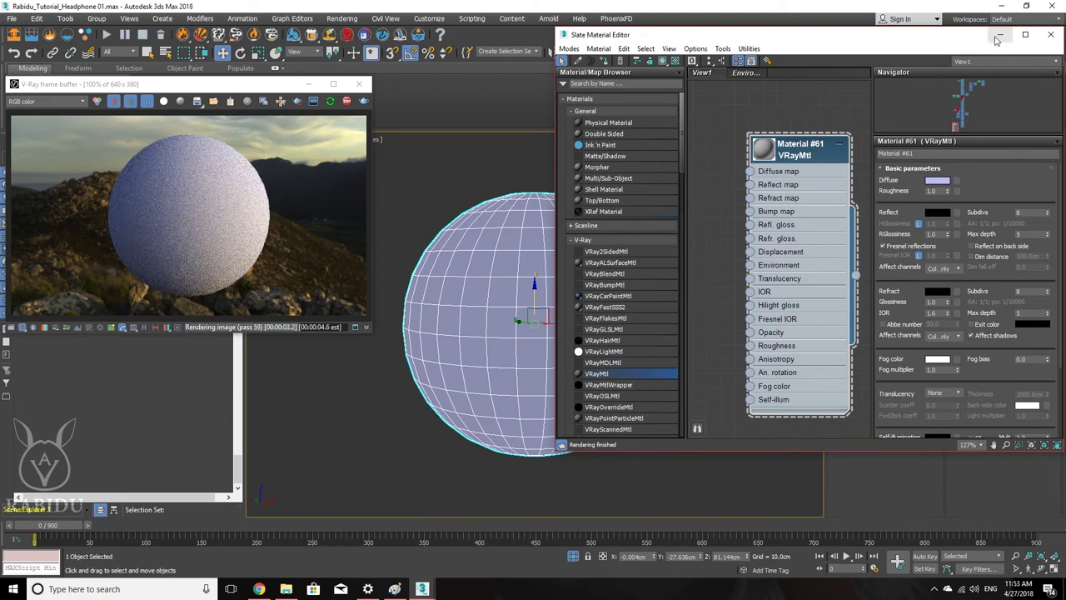
key("alt+q")
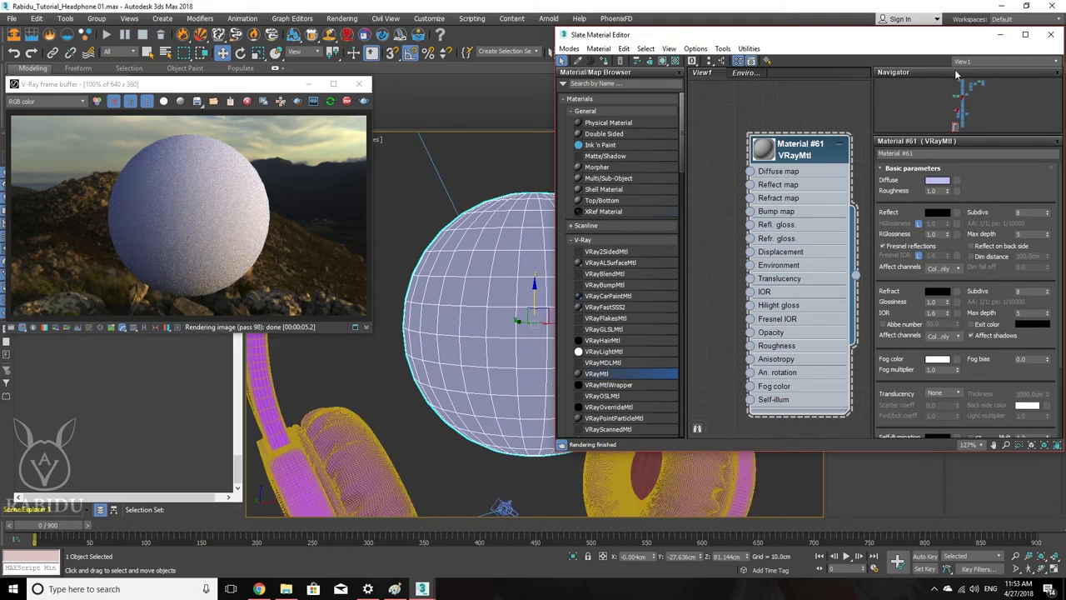
Step: Start creating a V-Ray VRayLight with its Type set to Sphere
left_click(1001, 34)
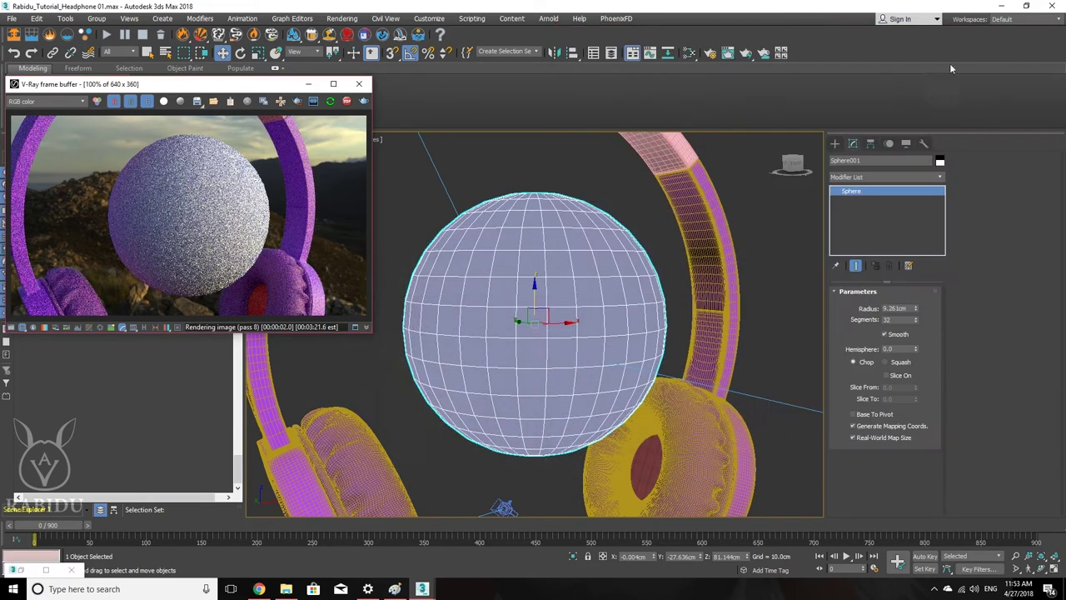
left_click(834, 142)
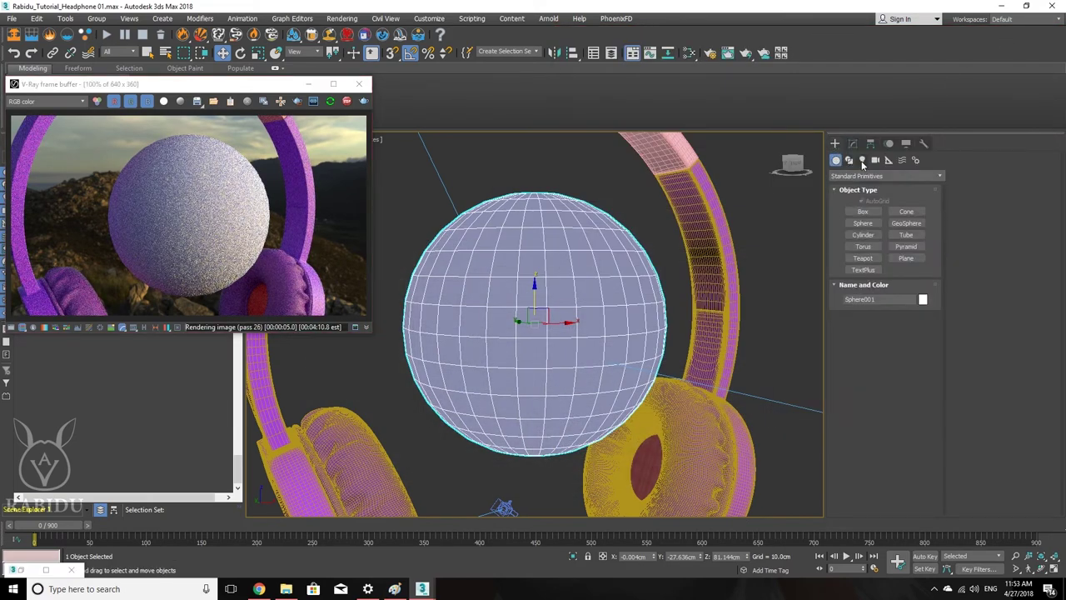
left_click(862, 160)
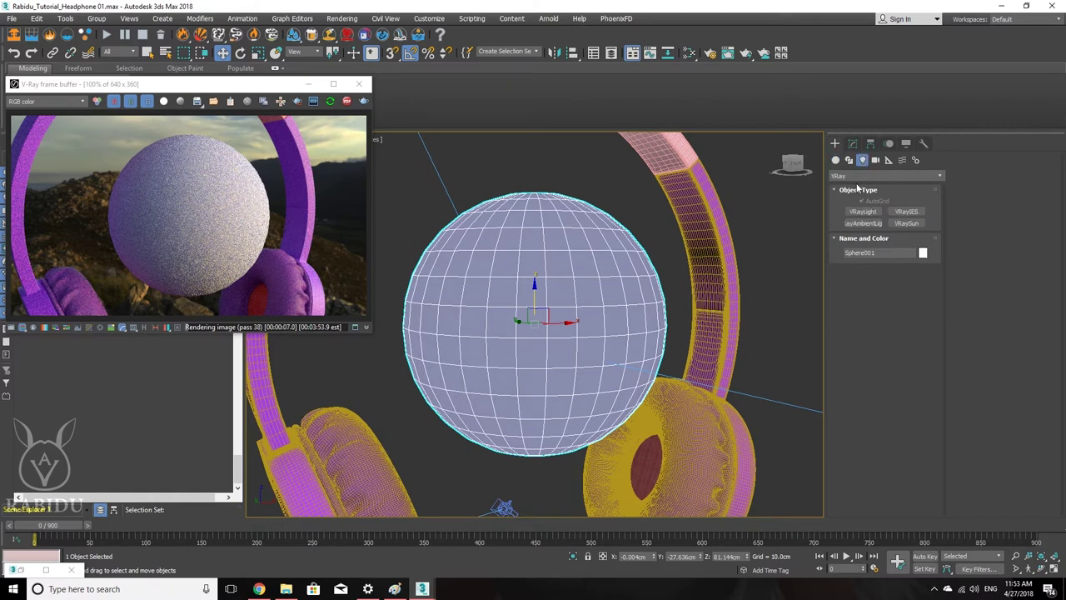
left_click(853, 177)
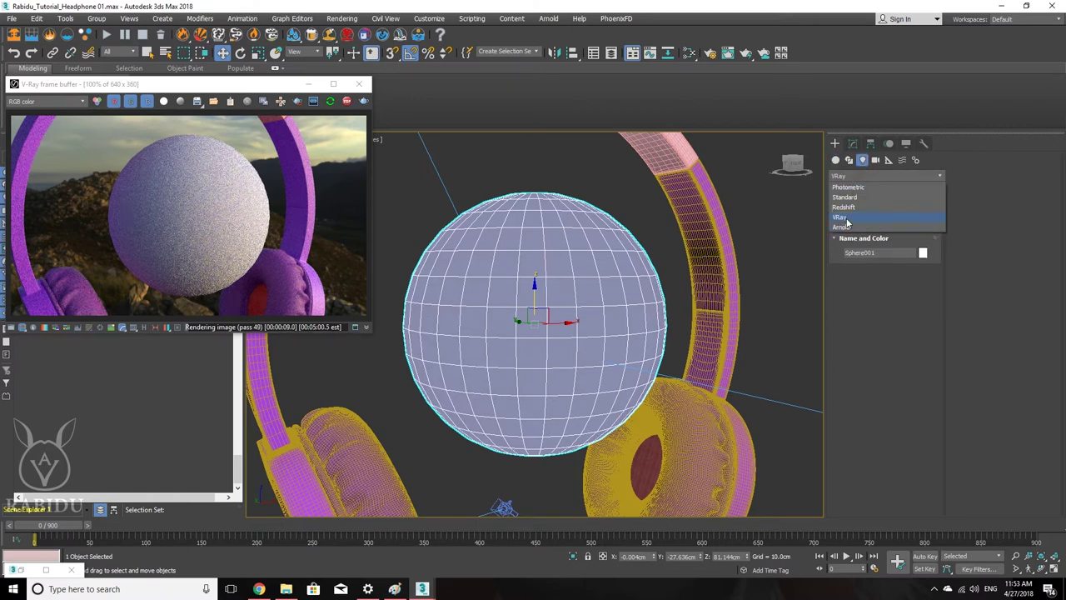
left_click(846, 219)
left_click(864, 213)
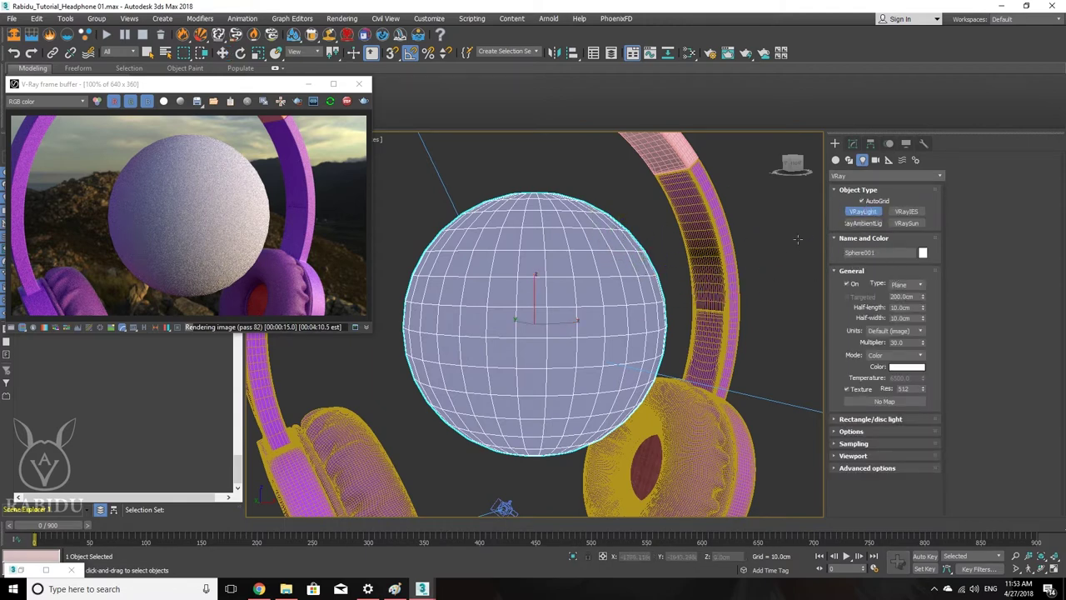
left_click(921, 286)
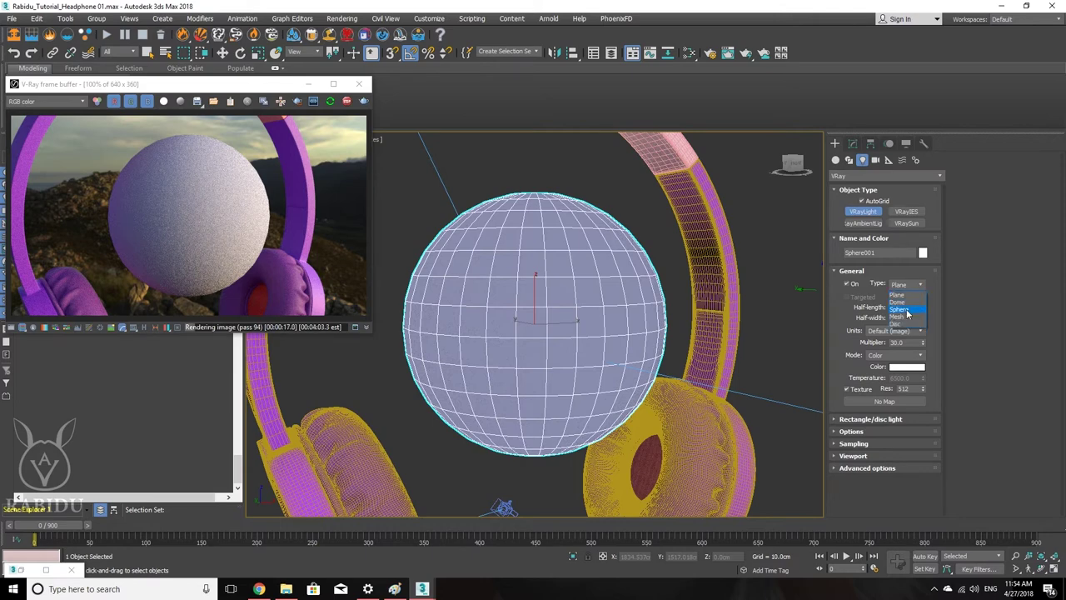
left_click(899, 309)
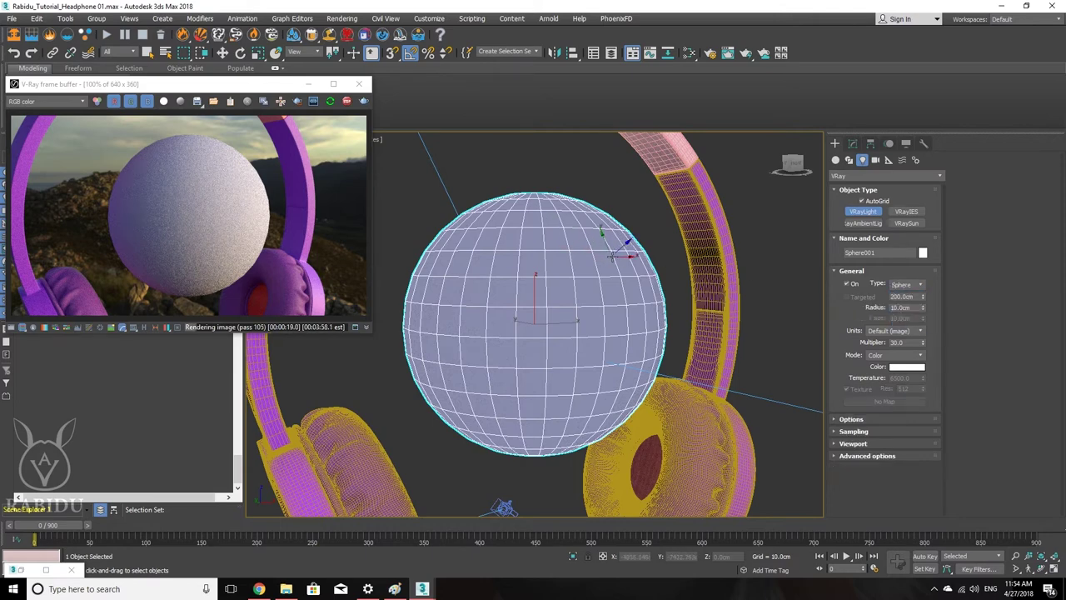
Step: Place the sphere light at the test sphere and move it up and to the right
left_click(612, 255)
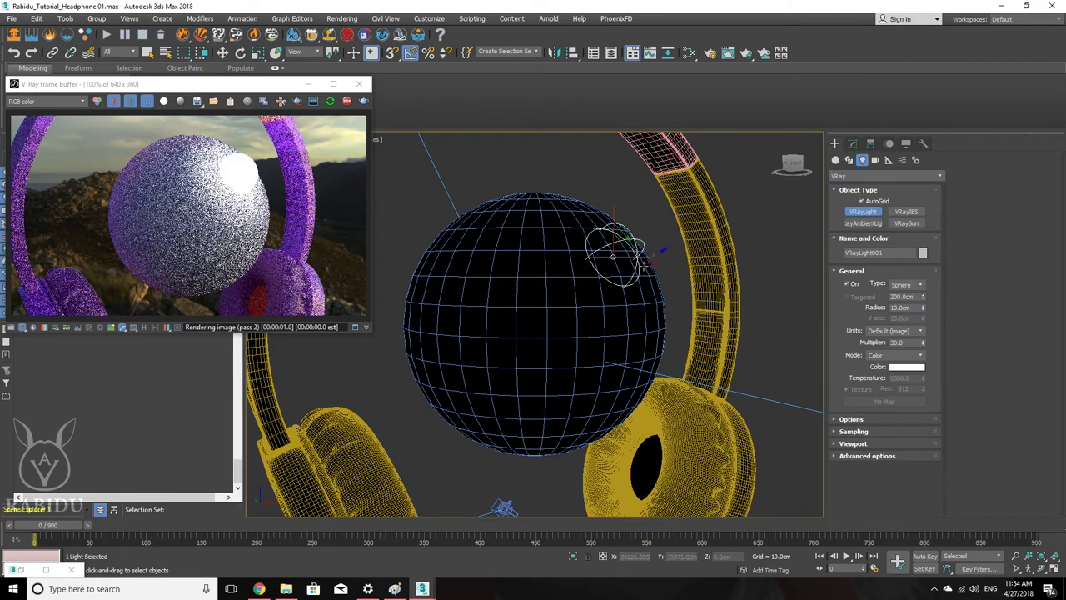
key("w")
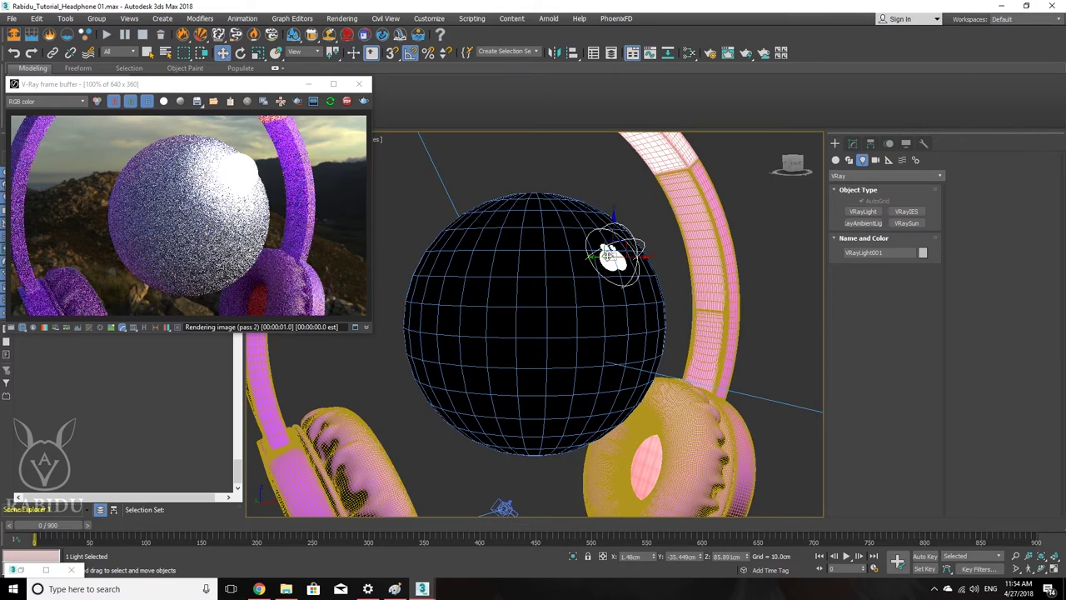
left_click_drag(612, 256, 756, 185)
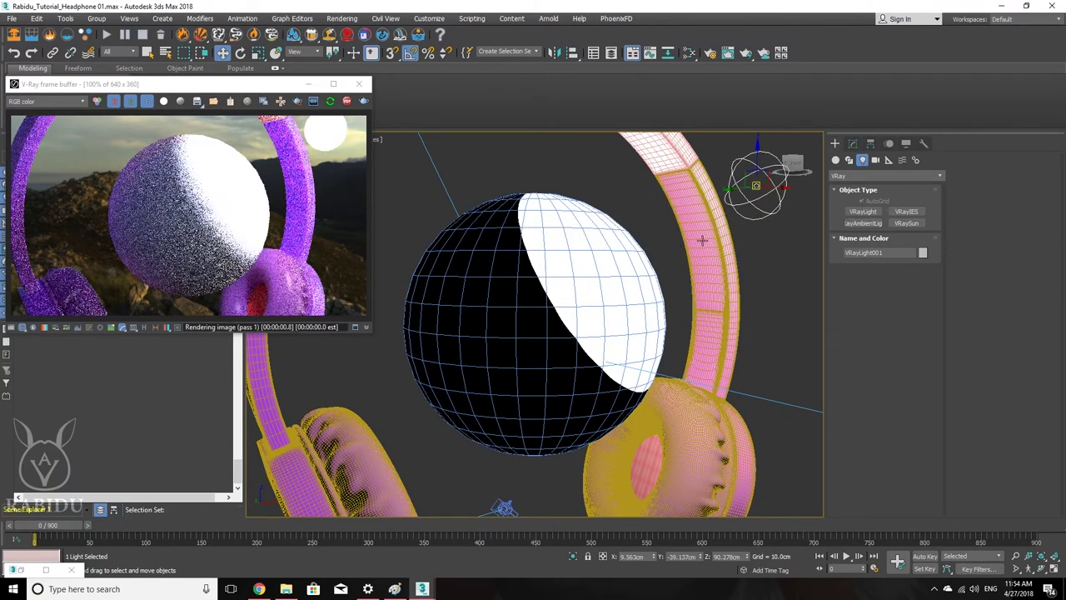
Step: Set the light's Multiplier to 10 and reopen the Slate Material Editor
left_click(853, 144)
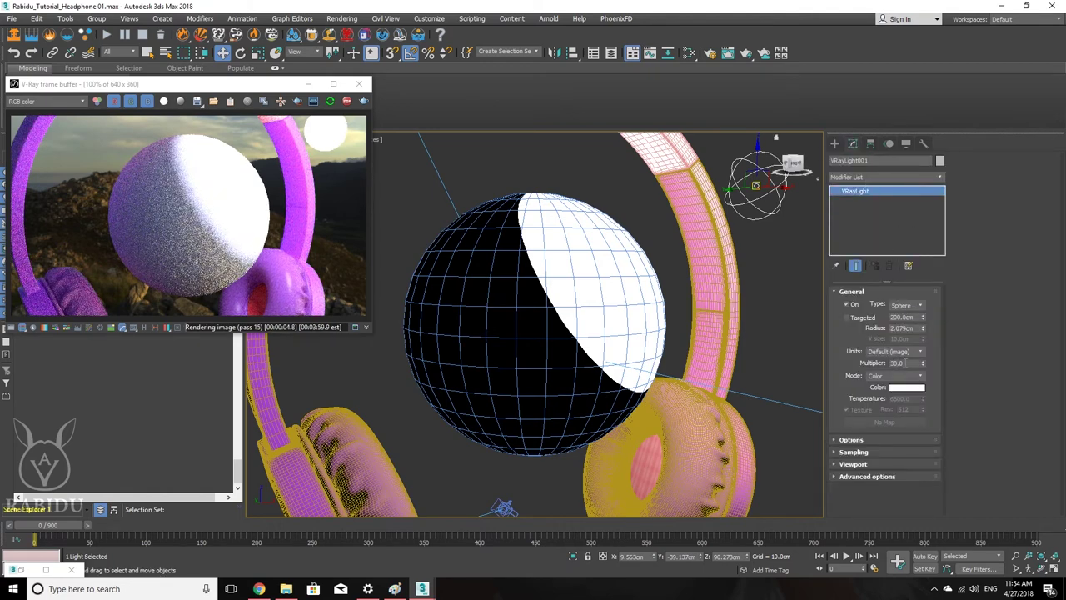
double_click(900, 363)
type("10")
key("Return")
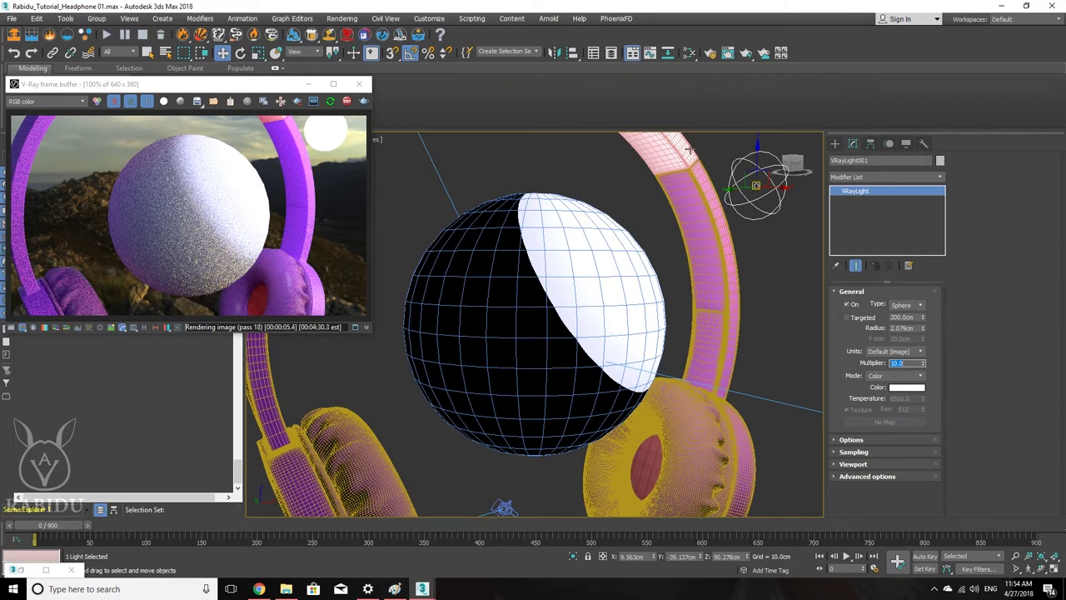
left_click(691, 54)
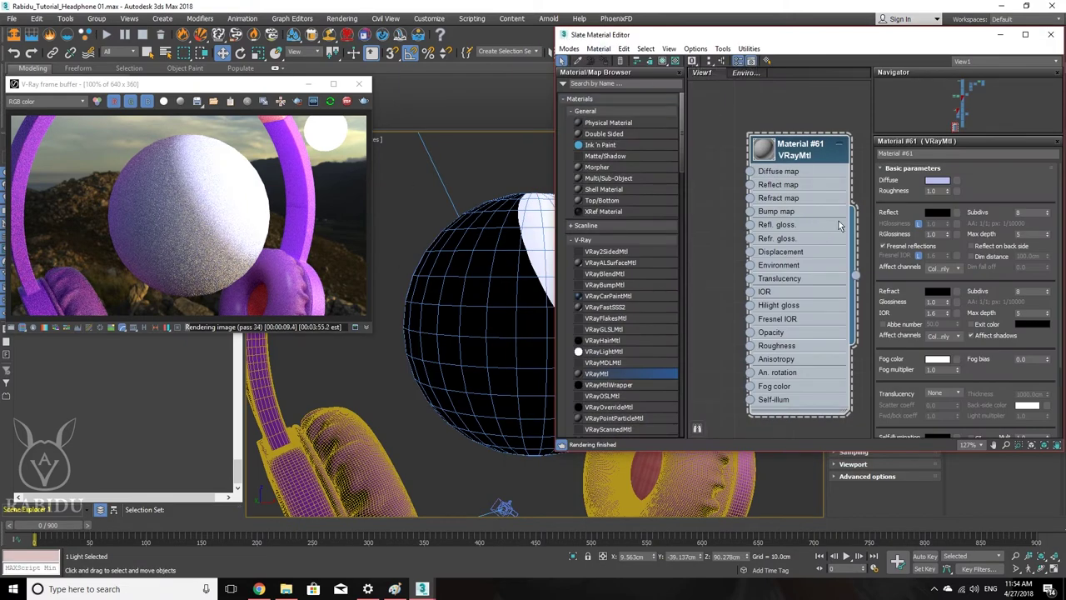
double_click(941, 191)
type("0")
key("Return")
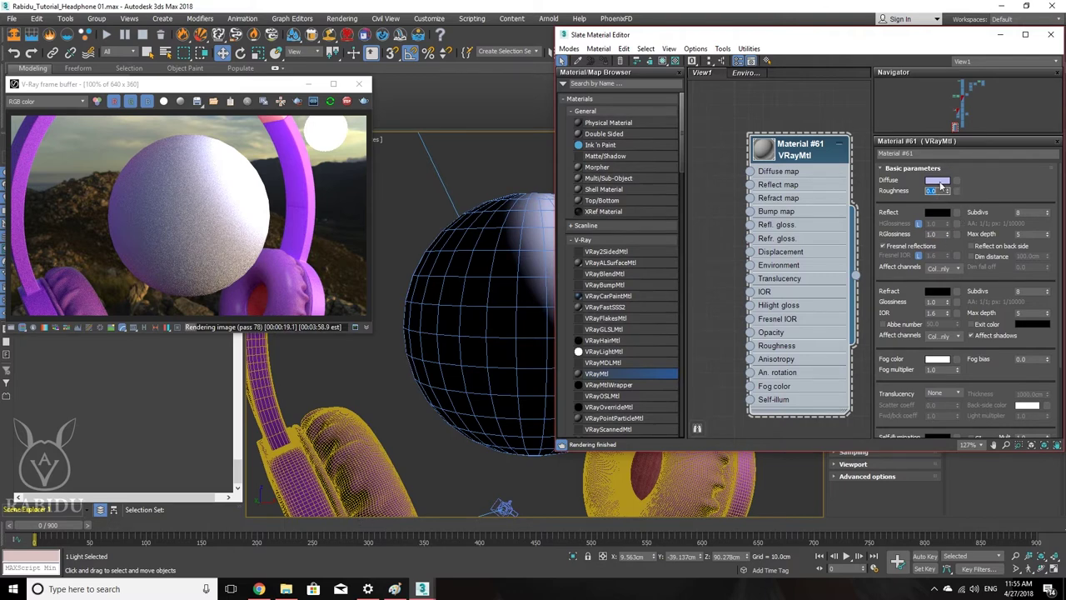
key("Return")
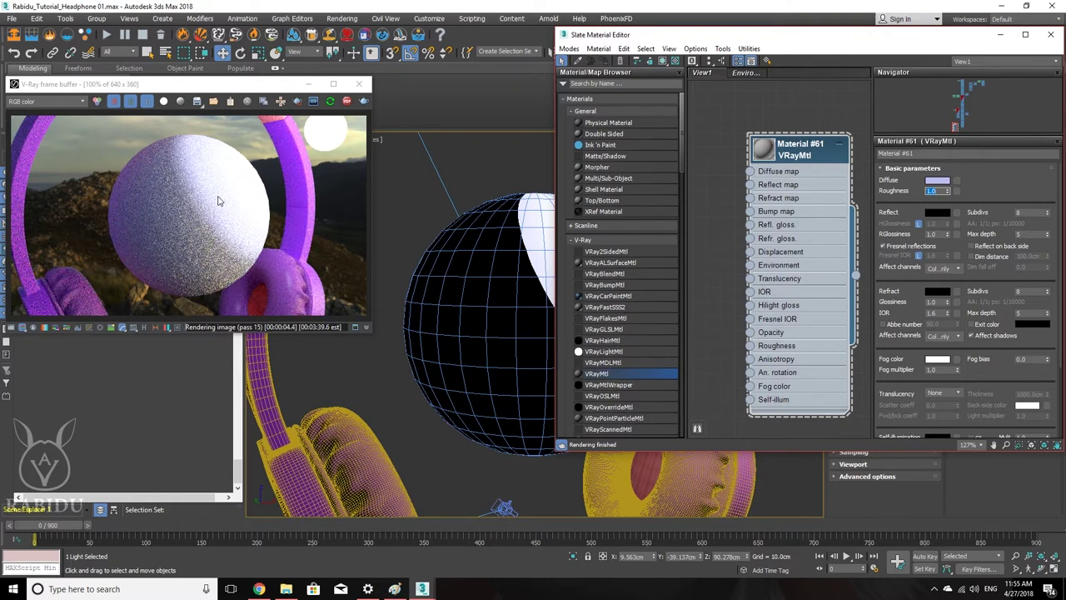
Step: Sketch buildings on the horizon, a light arrow toward the tall building, and a divider mark
left_click(398, 590)
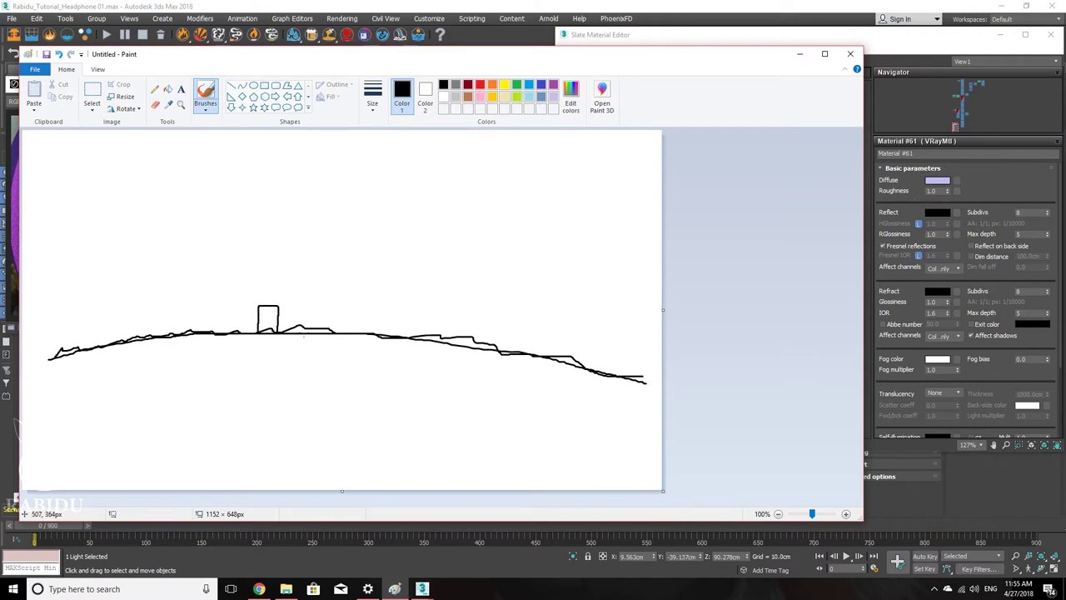
mouse_move(302, 333)
left_mouse_down()
mouse_move(309, 268)
mouse_move(338, 273)
mouse_move(335, 325)
mouse_move(373, 268)
mouse_move(368, 196)
mouse_move(402, 195)
mouse_move(408, 323)
left_mouse_up()
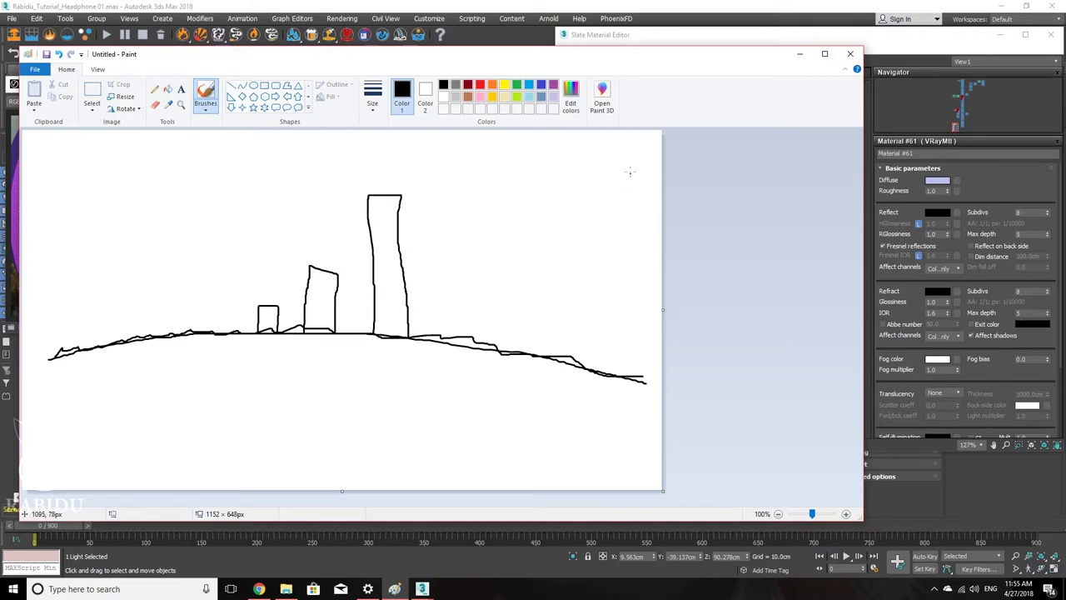
mouse_move(630, 172)
left_mouse_down()
mouse_move(418, 233)
mouse_move(422, 245)
mouse_move(469, 247)
left_mouse_up()
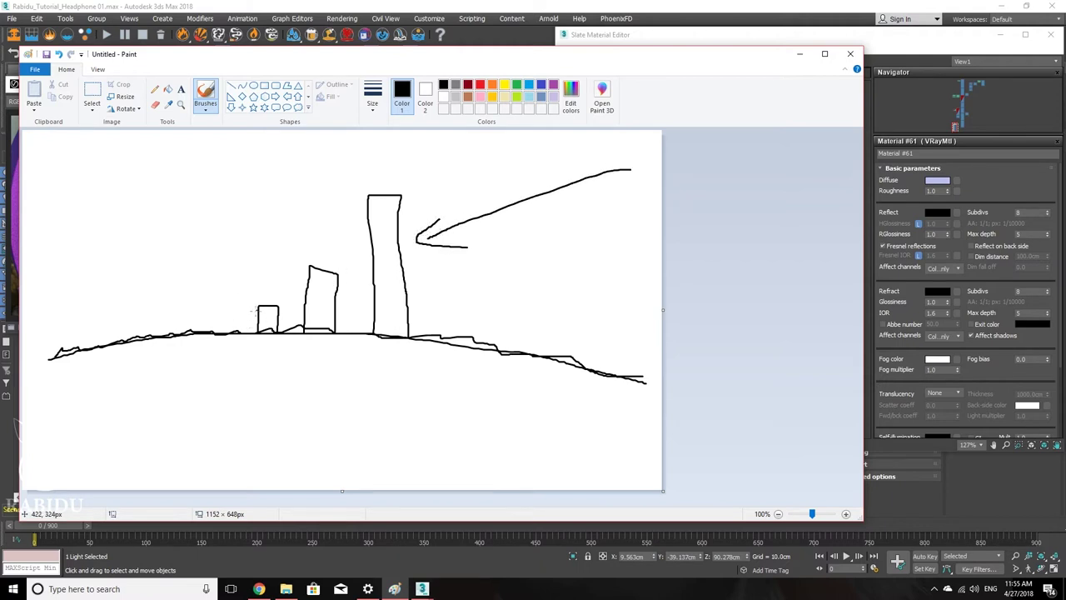
mouse_move(254, 308)
left_mouse_down()
mouse_move(183, 330)
mouse_move(234, 343)
mouse_move(265, 321)
mouse_move(228, 321)
left_mouse_up()
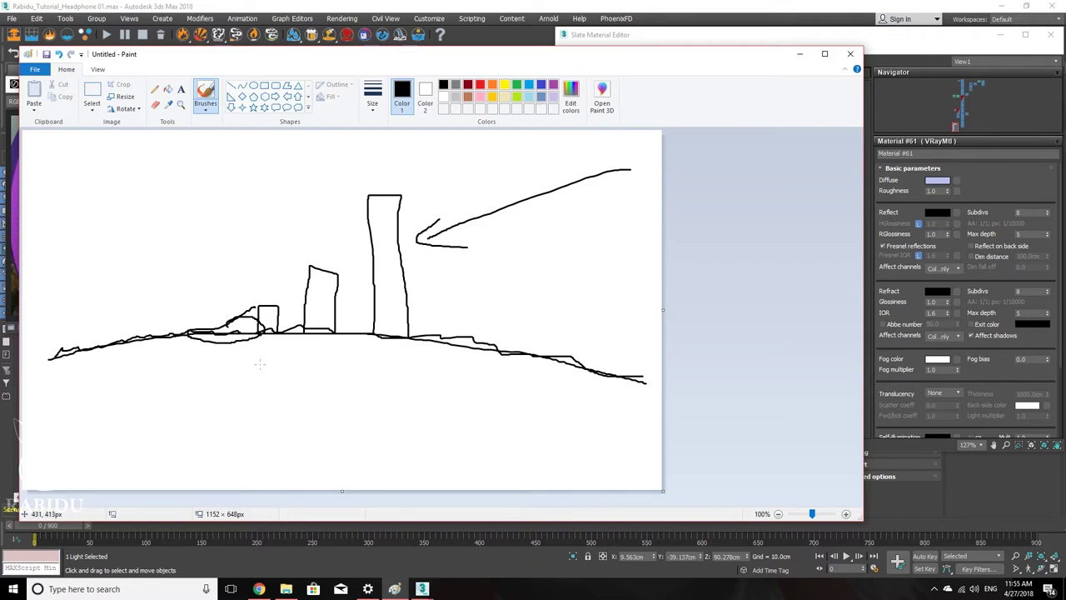
mouse_move(256, 366)
left_mouse_down()
mouse_move(256, 438)
mouse_move(295, 421)
mouse_move(353, 431)
left_mouse_up()
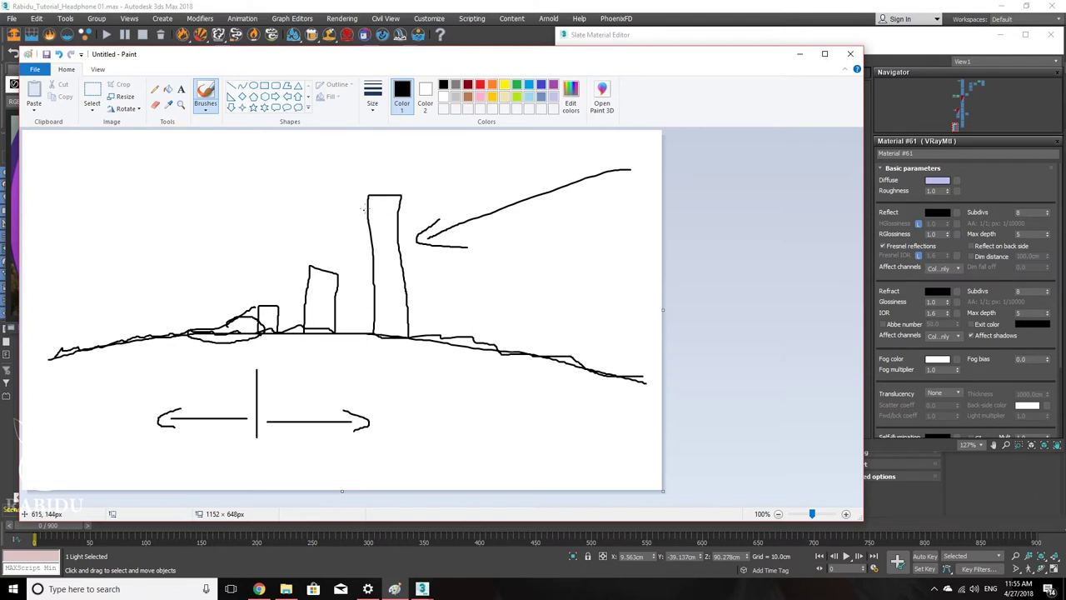
Step: Add a line to the left ground and outline the ground areas, then minimize Paint
mouse_move(363, 198)
left_mouse_down()
mouse_move(314, 212)
mouse_move(75, 338)
left_mouse_up()
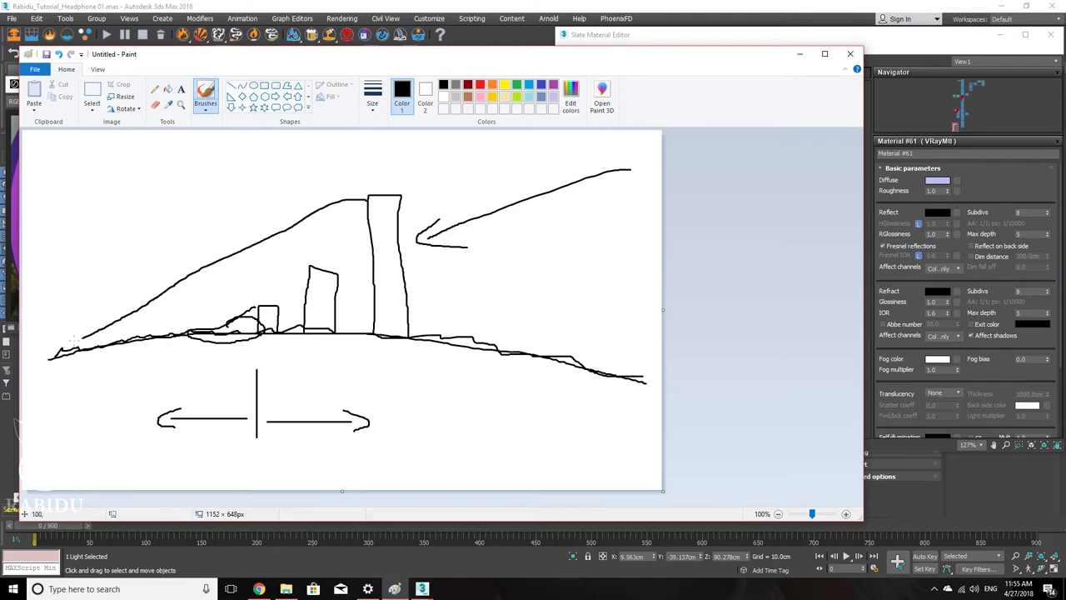
mouse_move(50, 372)
left_mouse_down()
mouse_move(212, 397)
mouse_move(363, 385)
mouse_move(387, 334)
mouse_move(216, 294)
mouse_move(57, 348)
left_mouse_up()
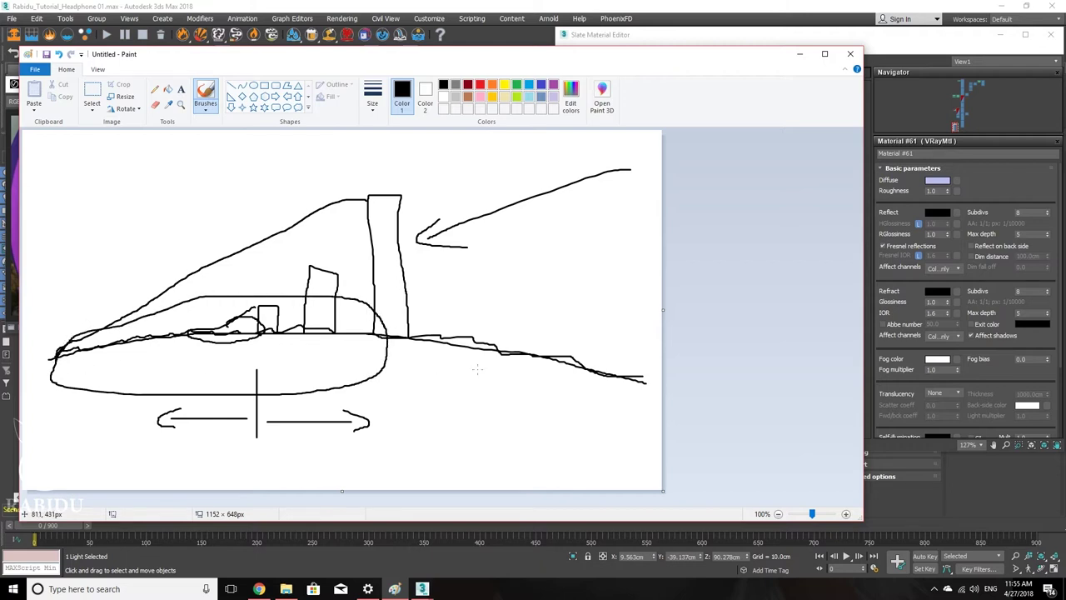
mouse_move(464, 412)
left_mouse_down()
mouse_move(430, 383)
mouse_move(428, 349)
mouse_move(566, 343)
mouse_move(651, 361)
mouse_move(659, 399)
mouse_move(628, 424)
mouse_move(460, 413)
left_mouse_up()
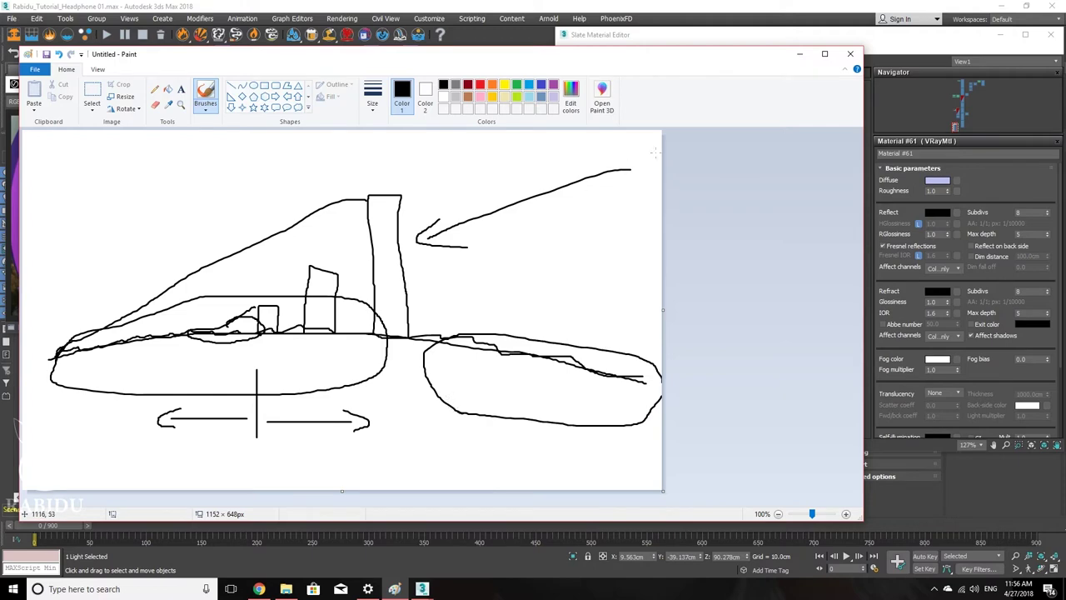
left_click(800, 55)
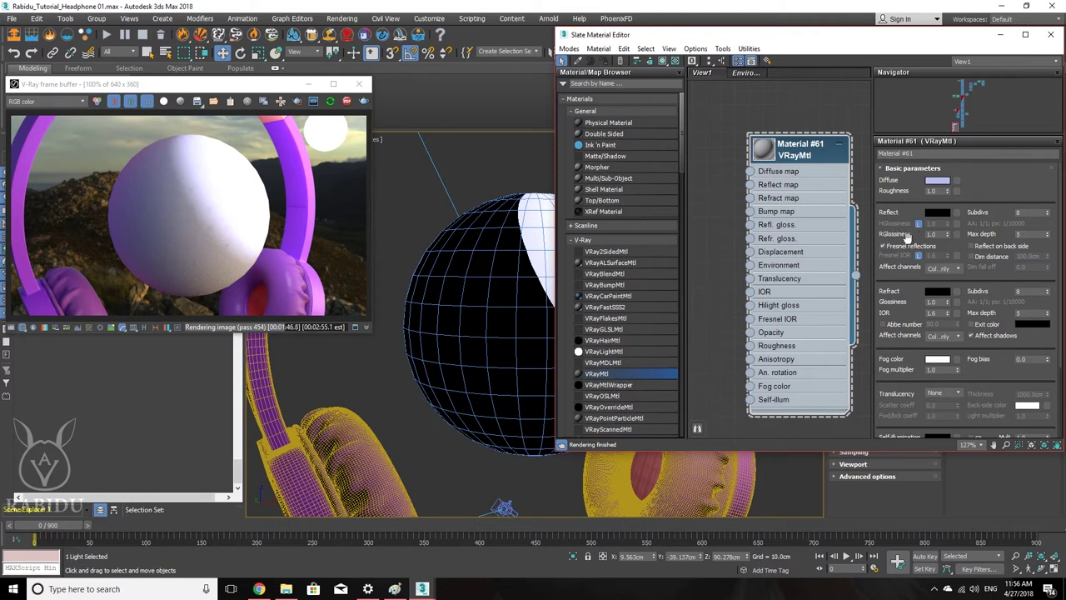
Step: Reset Material #61's diffuse Roughness to 0.0 and minimize the Slate Material Editor
right_click(949, 194)
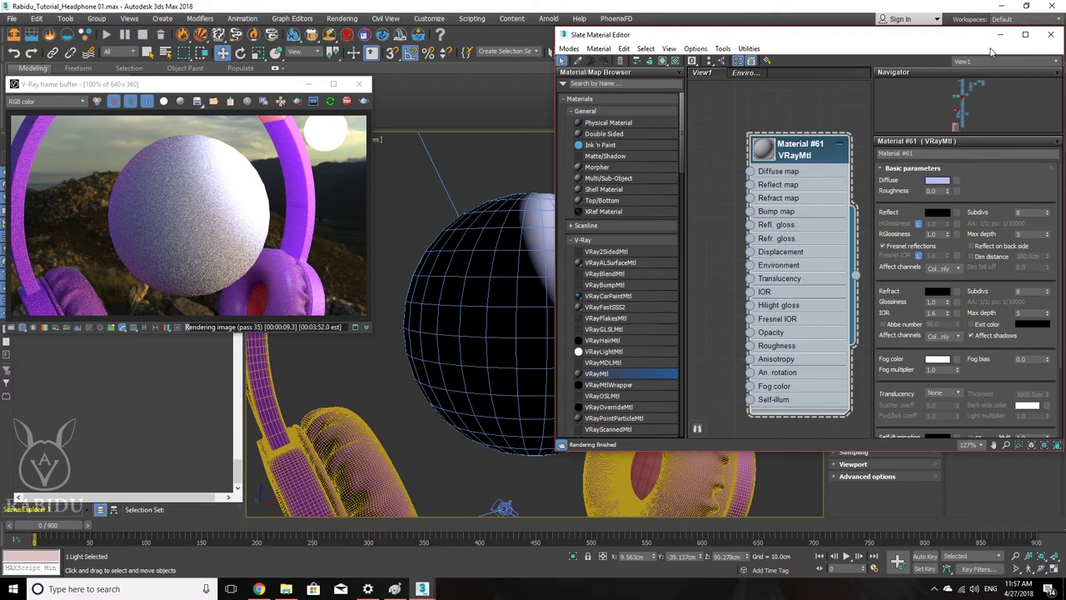
left_click(1001, 35)
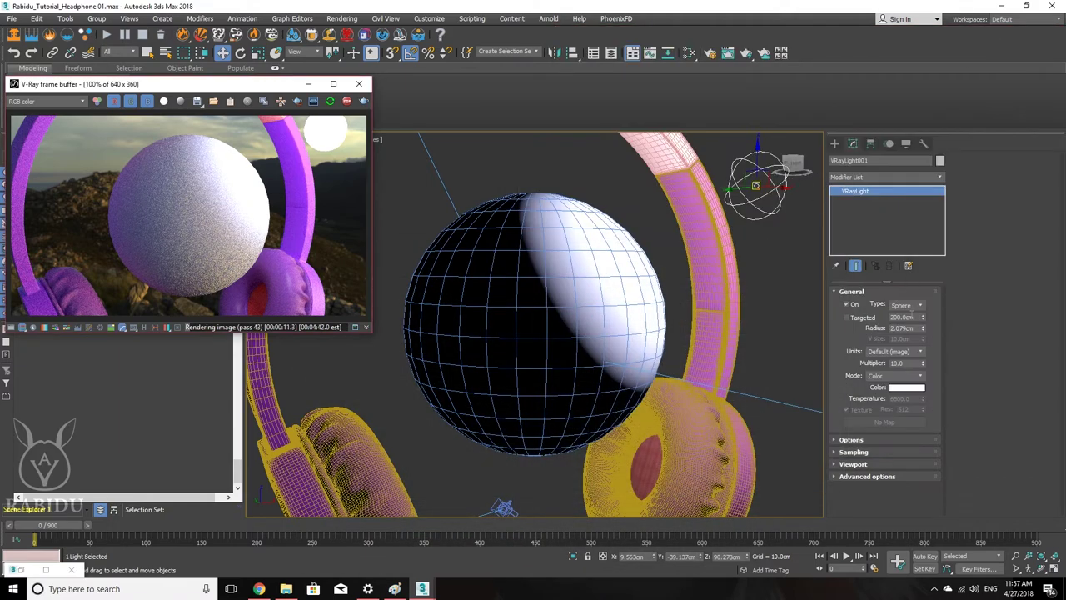
Step: Reduce the VRayLight Radius to 0.748cm and orbit the Perspective view lower
left_click_drag(925, 333, 914, 357)
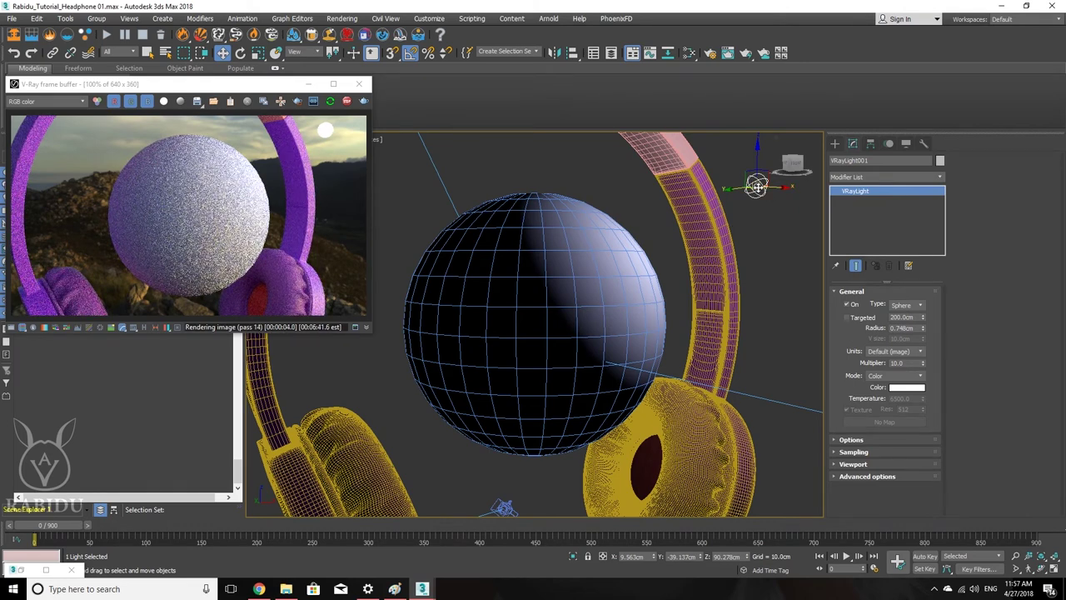
middle_click_drag(724, 250, 639, 287, "alt")
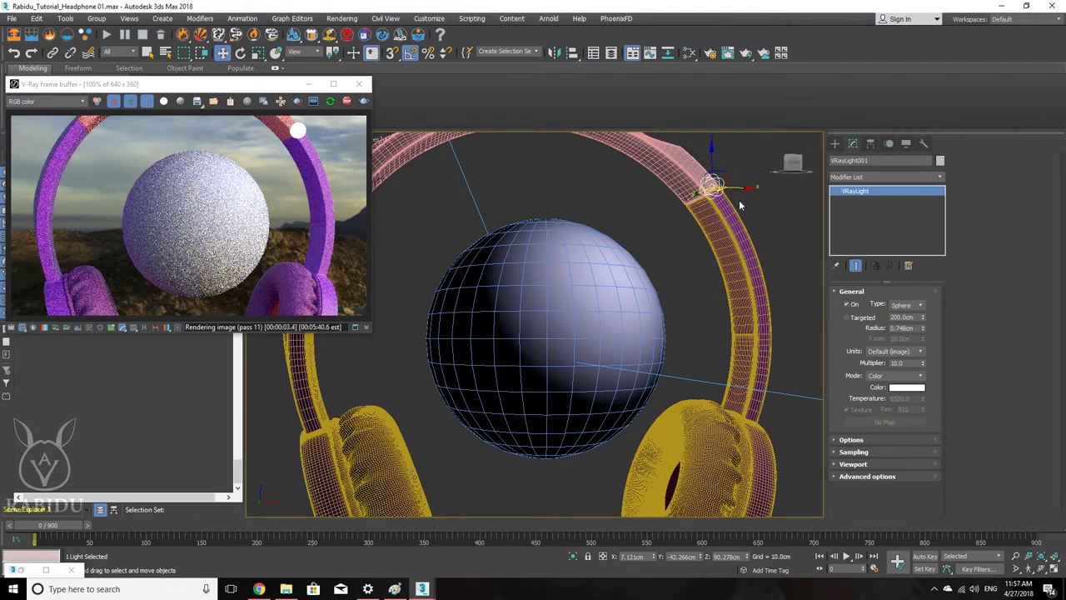
Step: Reopen Material #61 and set its Reflect colour to white
left_click(690, 53)
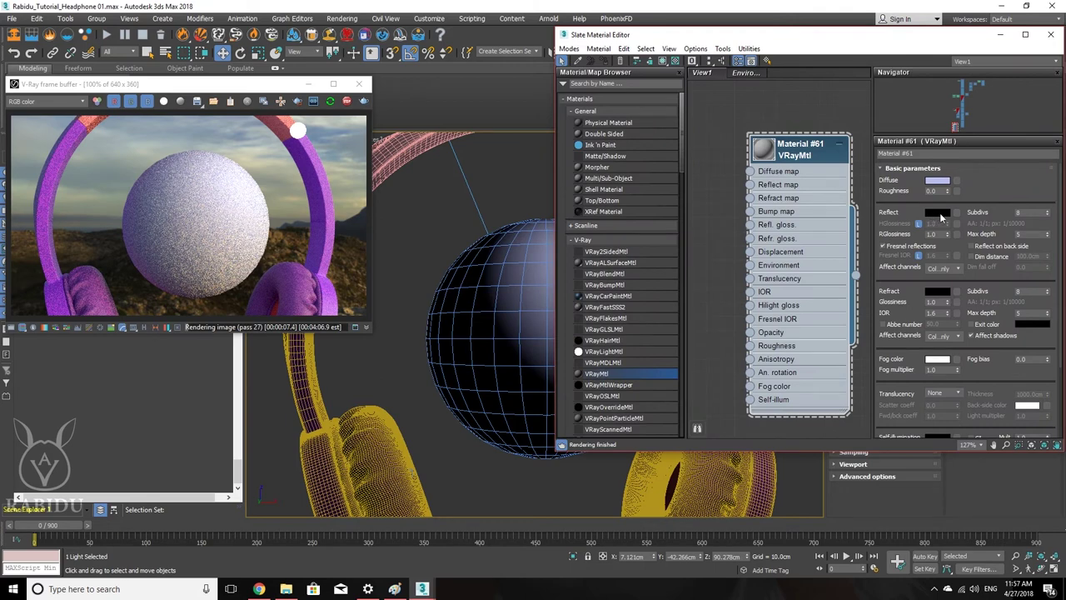
left_click(939, 213)
left_click_drag(487, 120, 495, 190)
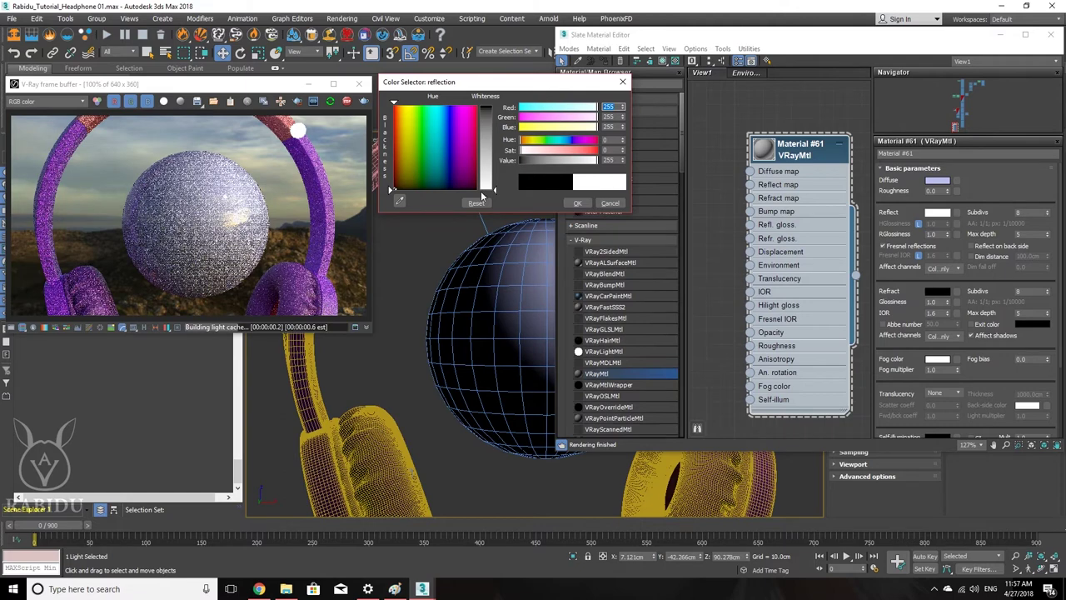
left_click(577, 204)
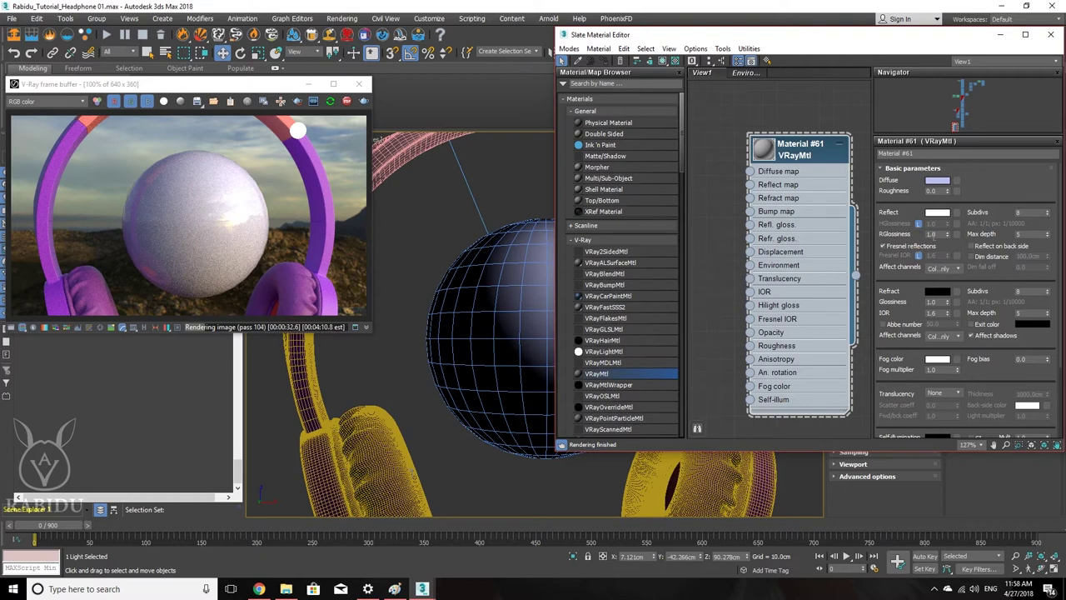
Step: Drop Reflection glossiness to 0.0 and switch the Reflect colour to black
right_click(948, 237)
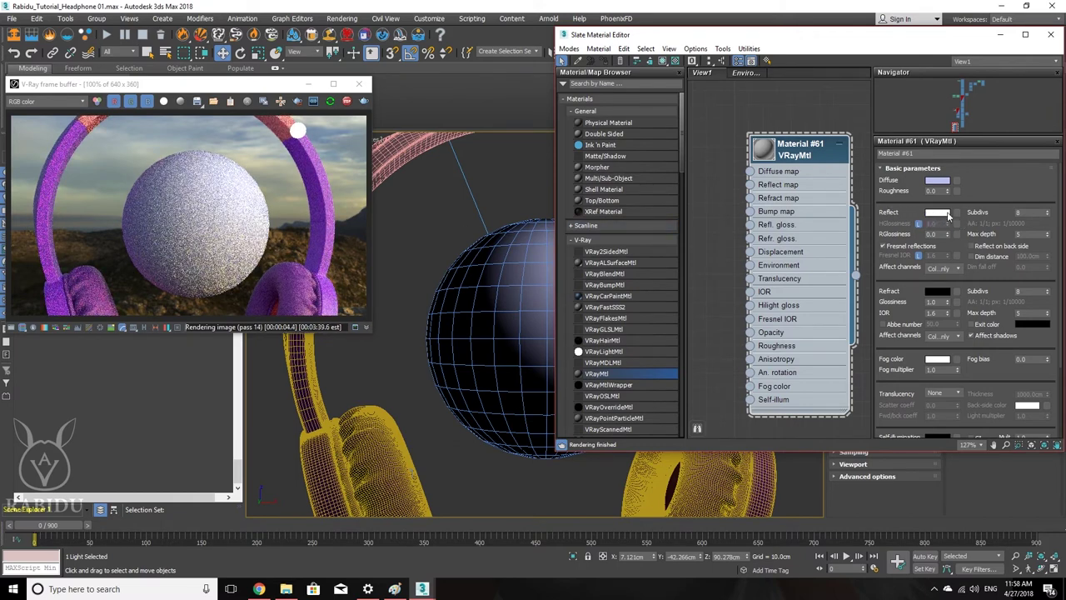
left_click(948, 217)
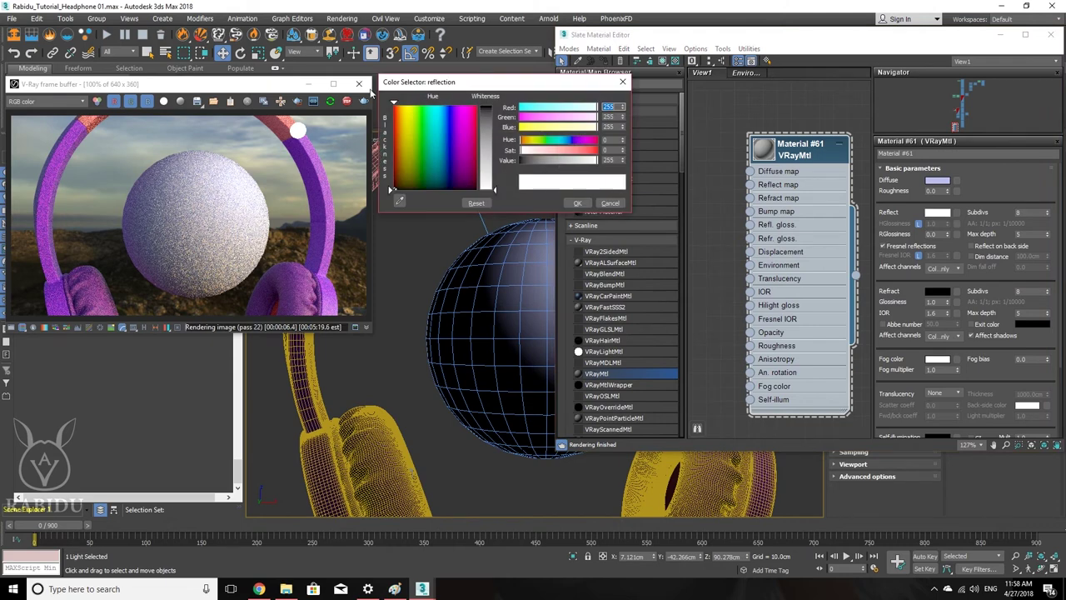
left_click_drag(493, 126, 494, 188)
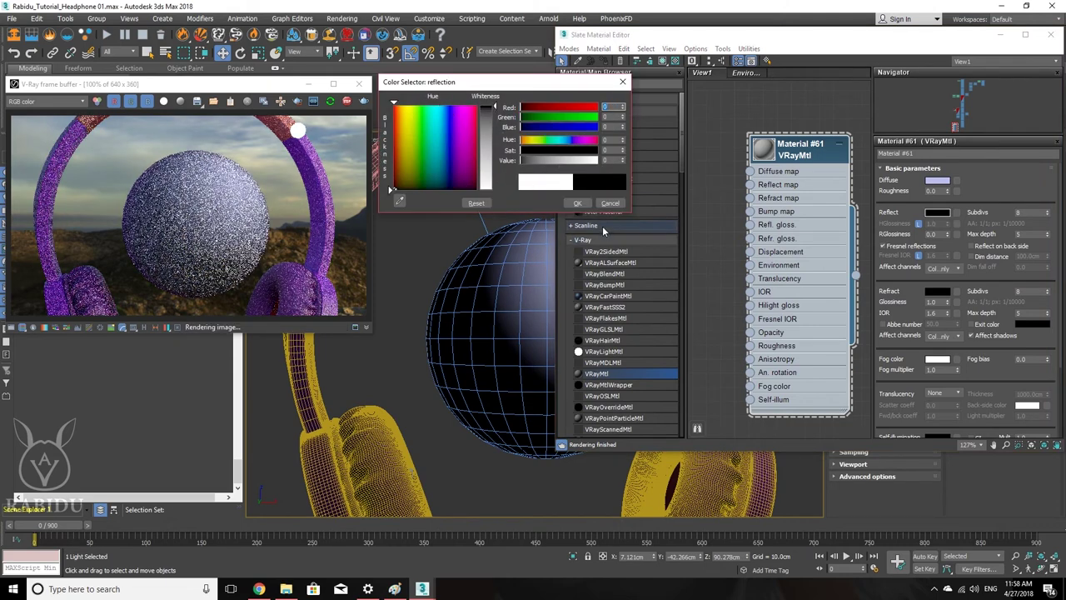
left_click(579, 203)
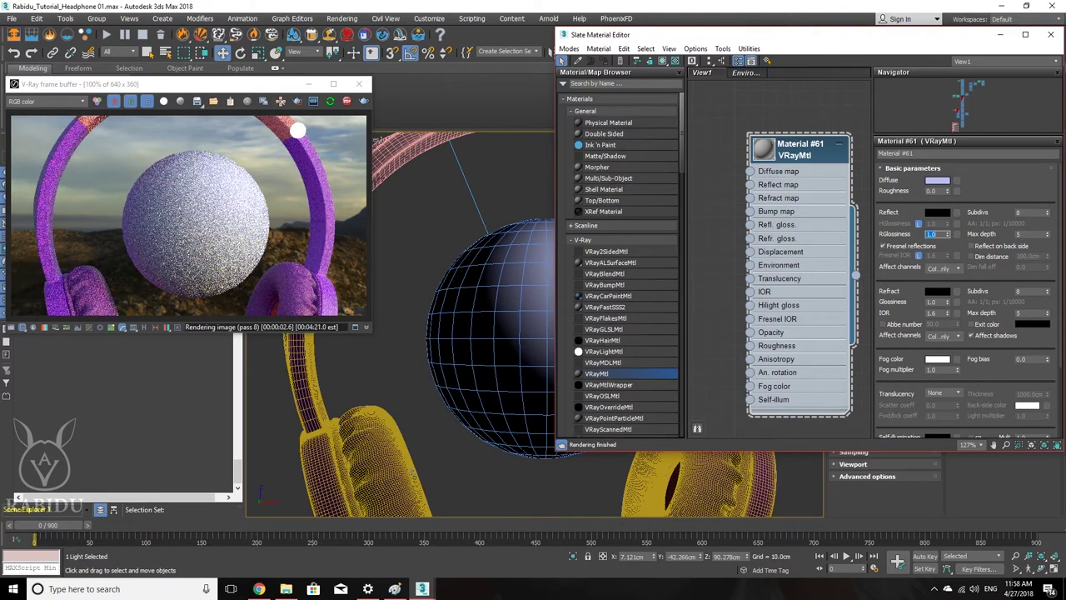
Step: Return the Reflect colour to full white (255) and select the glossiness value
left_click(937, 213)
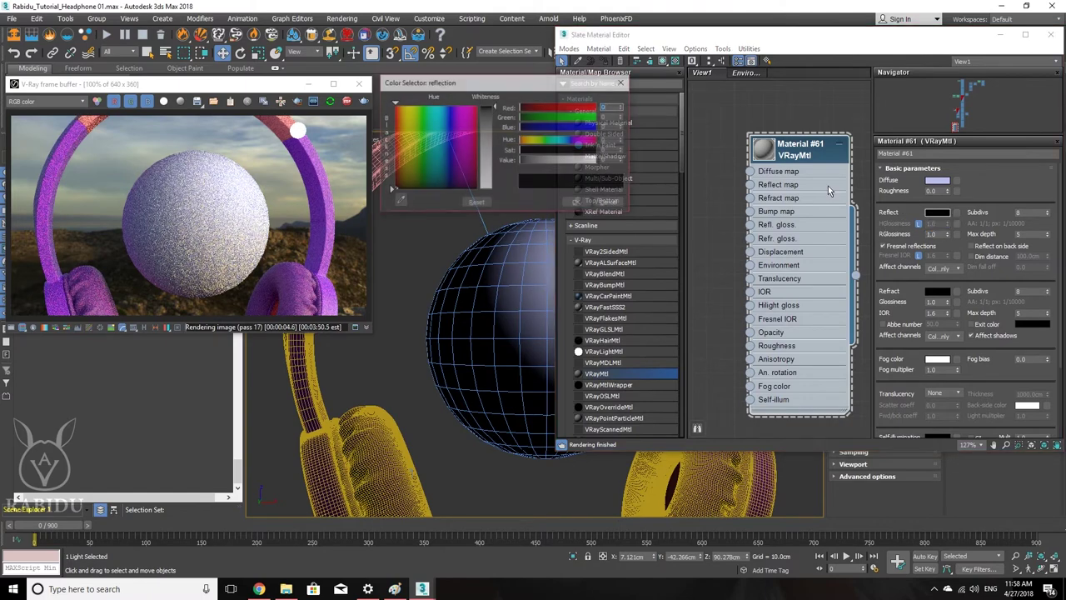
left_click_drag(487, 126, 488, 192)
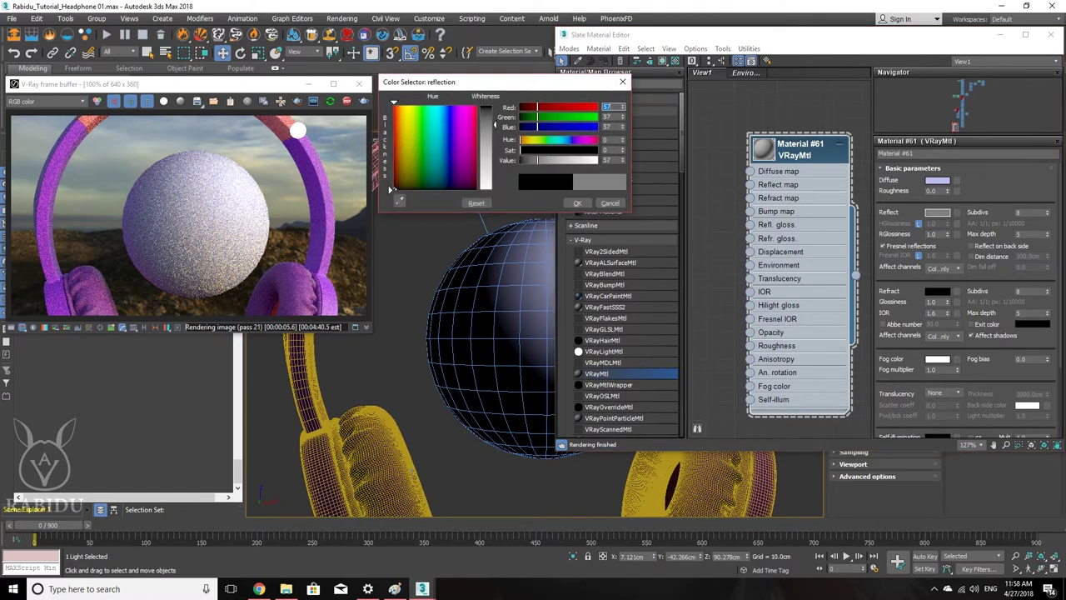
left_click(578, 203)
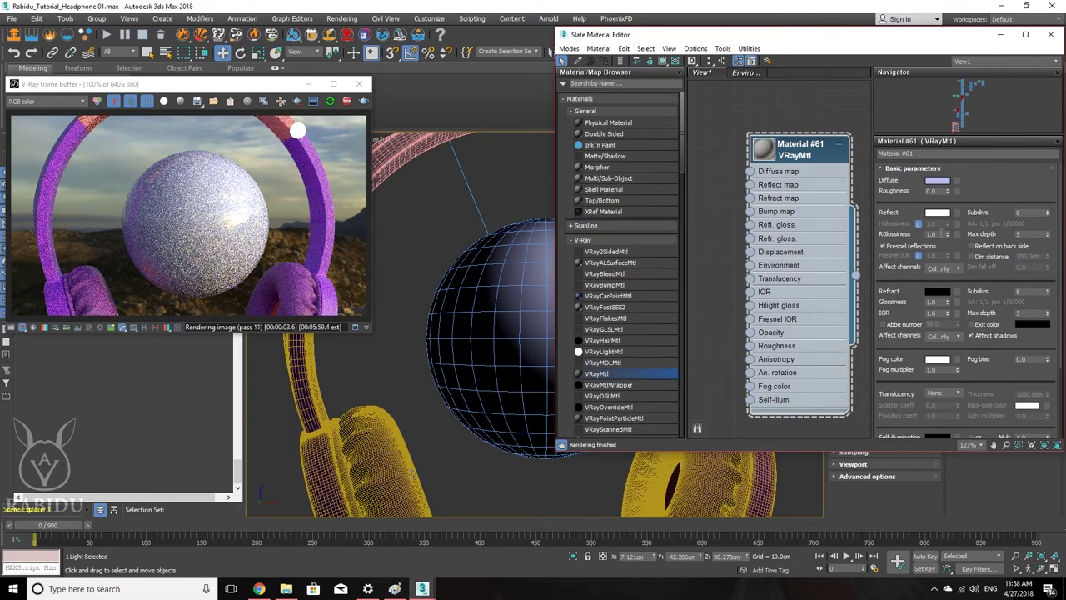
double_click(934, 234)
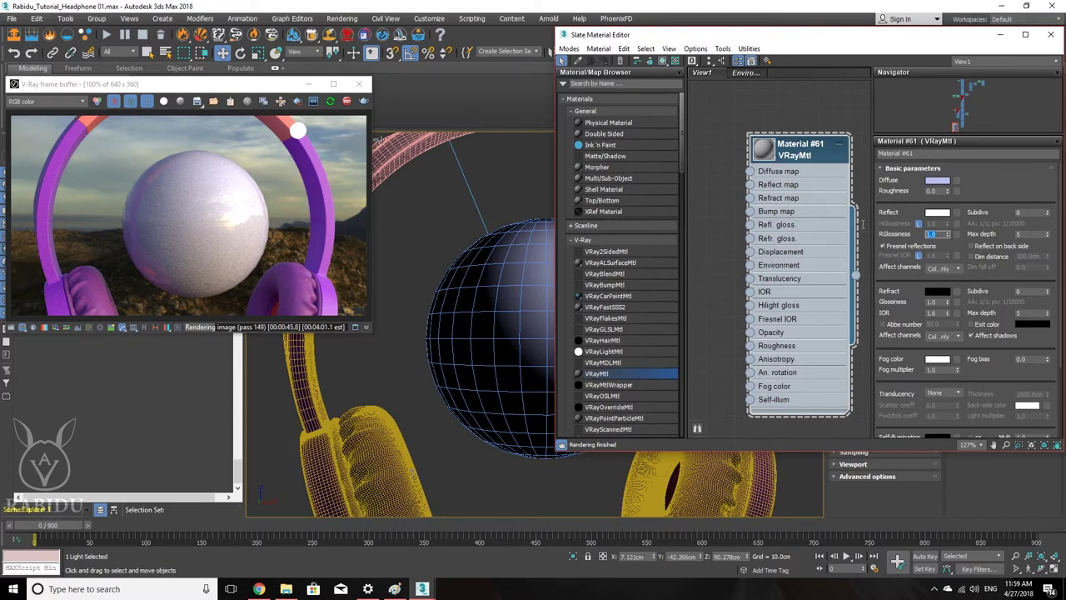
Step: Replace Material #61's reflection glossiness value with 0.8
key("BackSpace")
type("0.8")
key("Return")
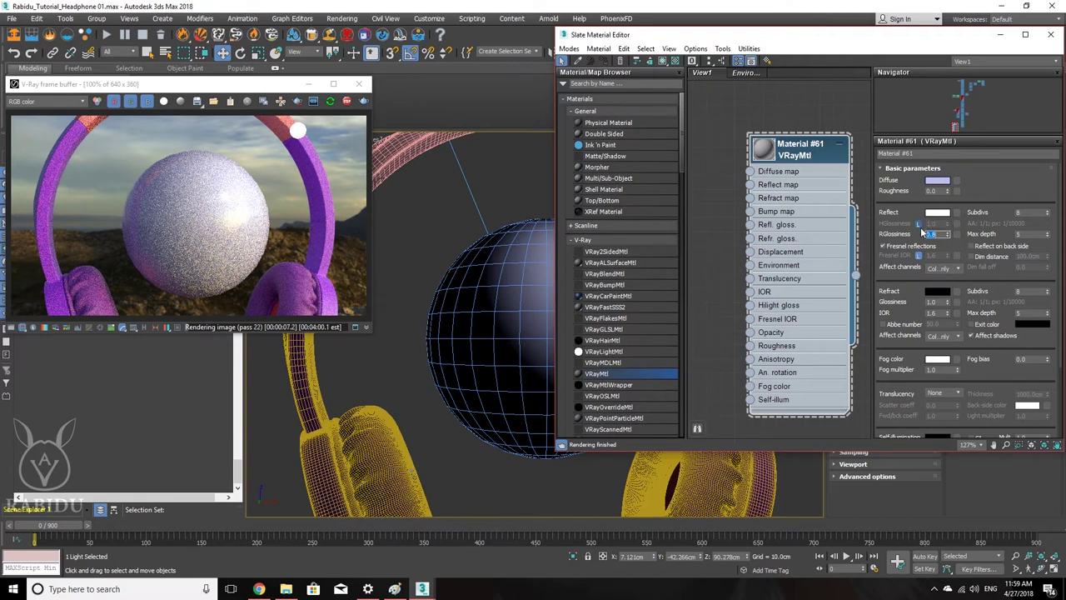
Step: Set Material #61's diffuse colour to bright blue (R0 G95 B234)
right_click(804, 200)
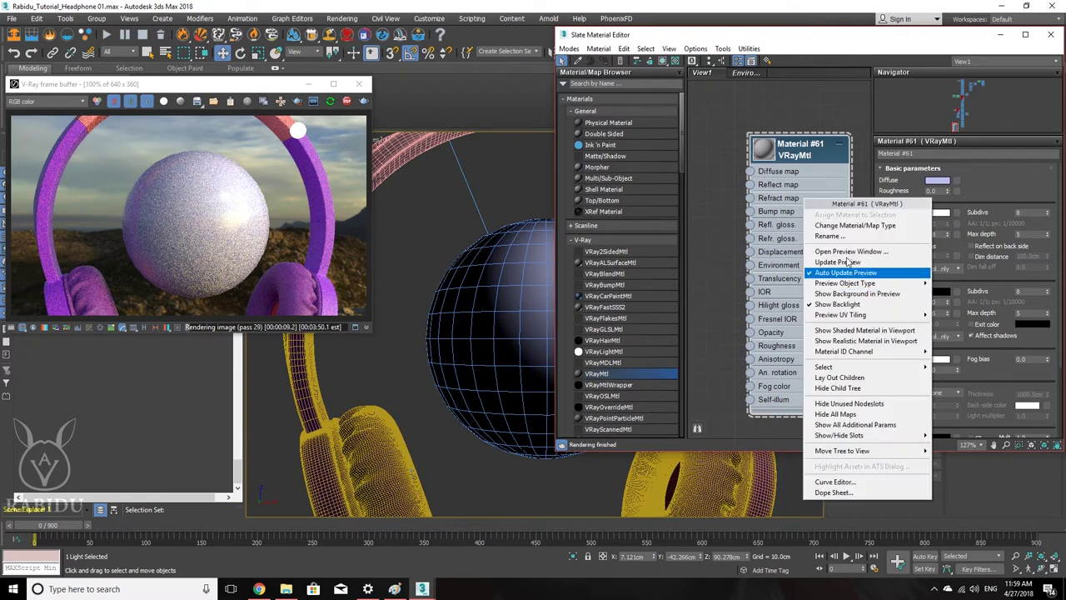
left_click(937, 180)
left_click(937, 180)
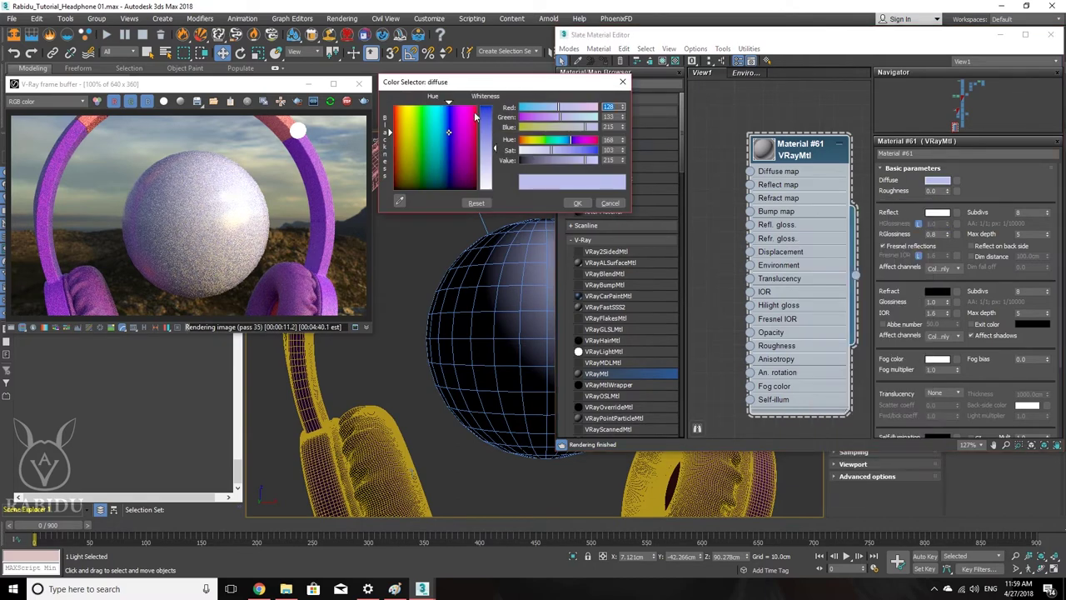
left_click_drag(475, 117, 433, 100)
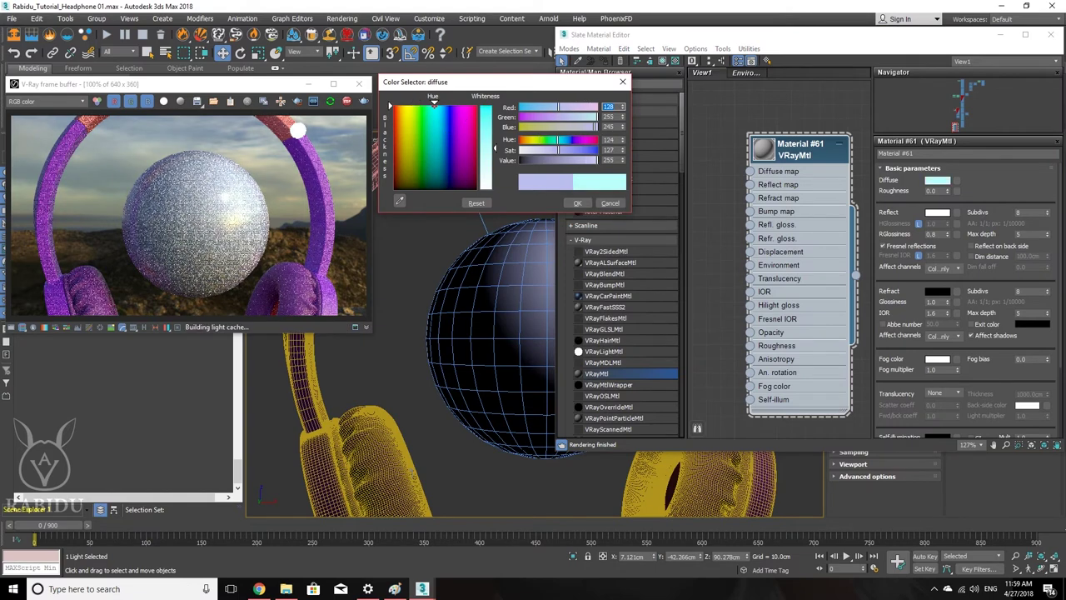
left_click_drag(558, 150, 597, 149)
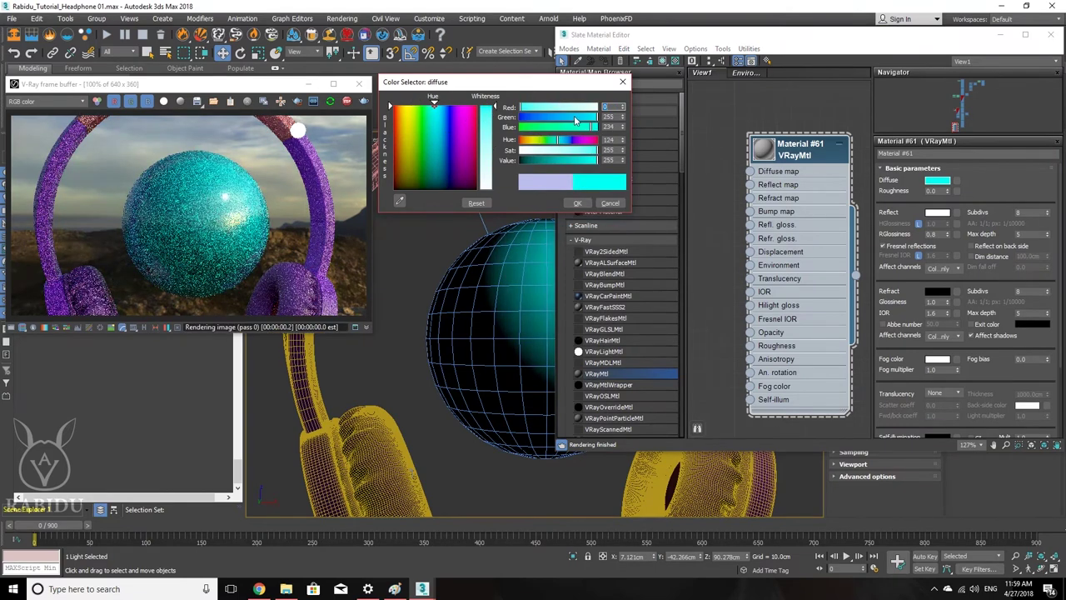
left_click_drag(574, 115, 551, 119)
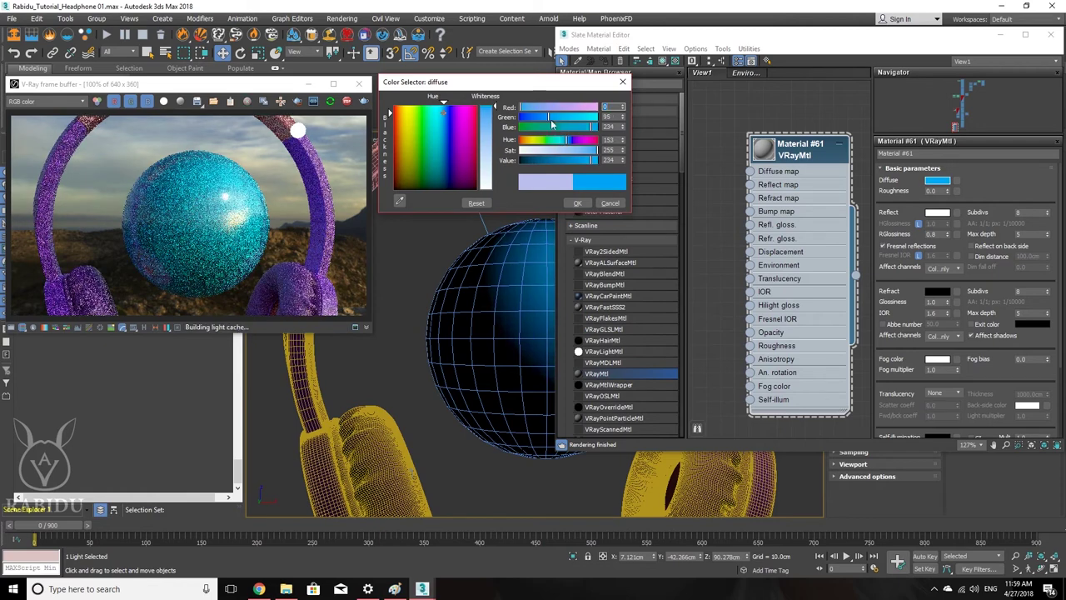
left_click(579, 205)
right_click(791, 214)
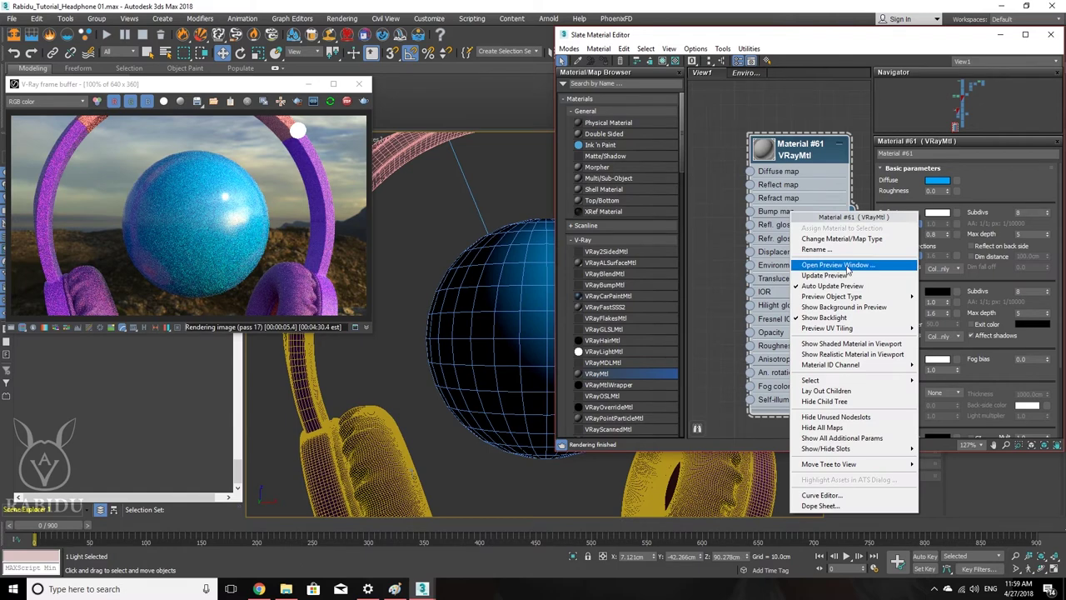
Step: Open an enlarged preview window for Material #61 with a checkered background
left_click(848, 267)
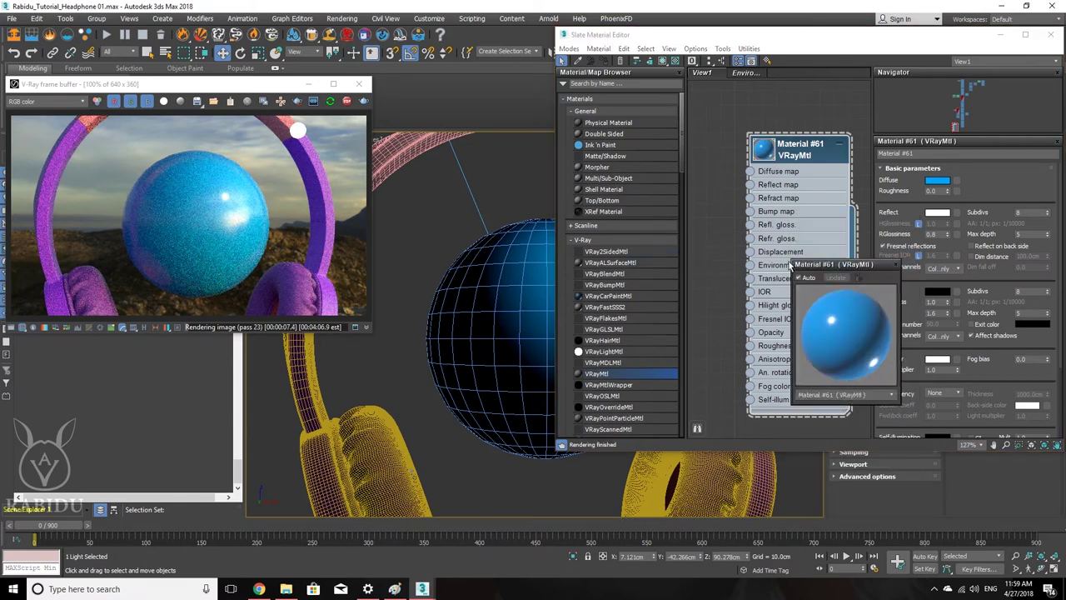
left_click_drag(791, 264, 460, 85)
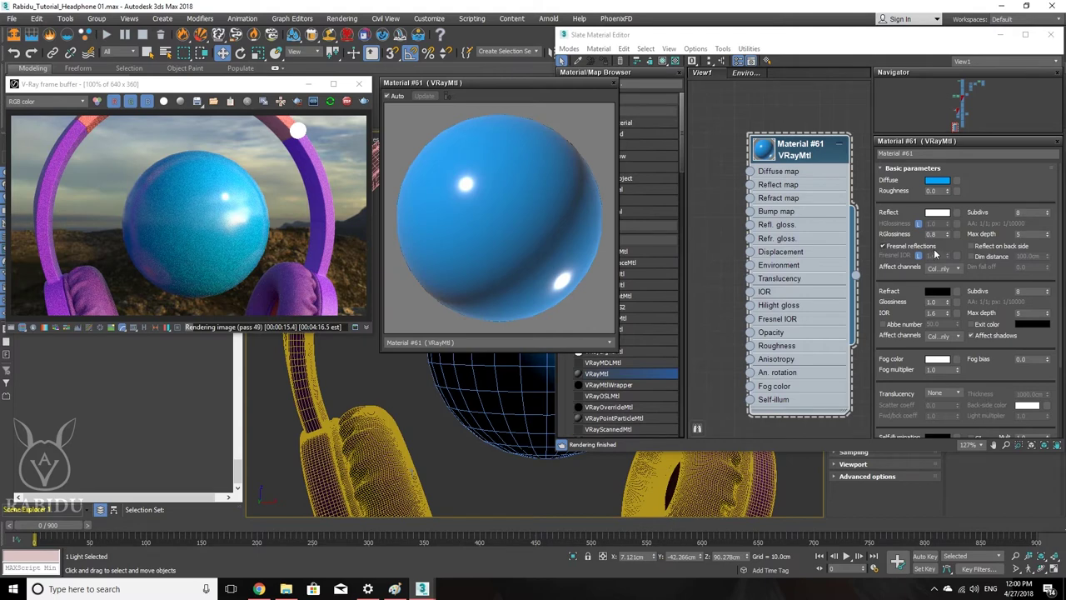
right_click(814, 223)
left_click(850, 316)
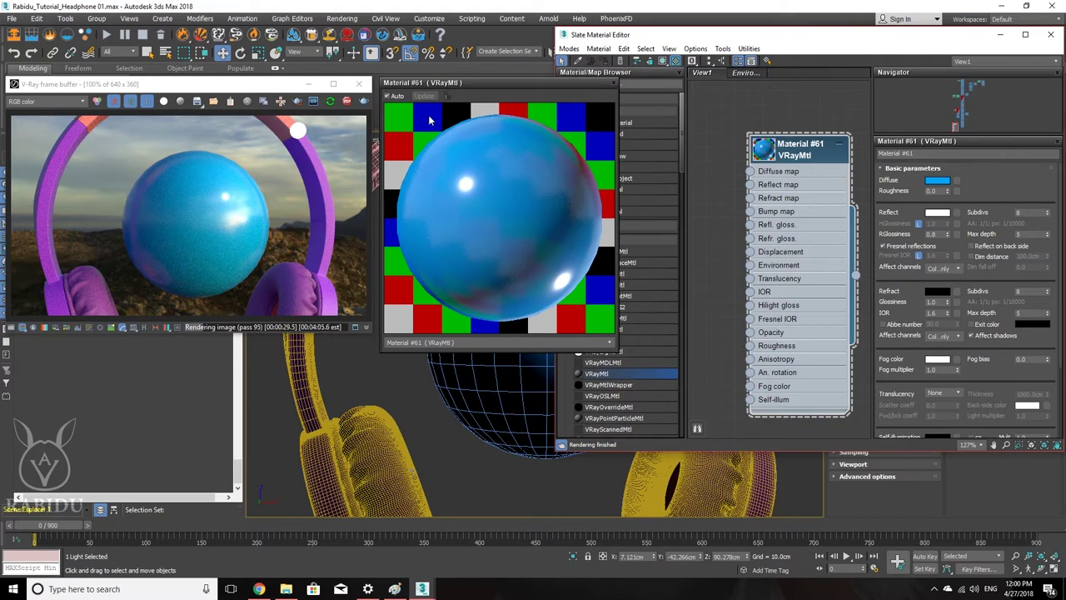
Step: Try reflection glossiness values from 0.0 to 1.0, then set it to 0.8
left_click(949, 237)
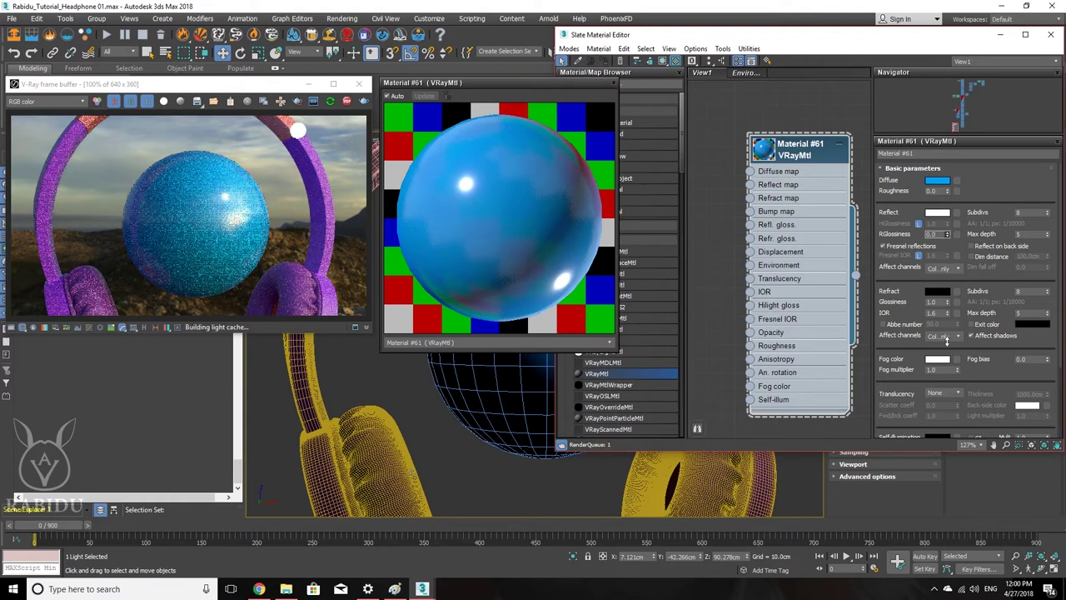
right_click(950, 236)
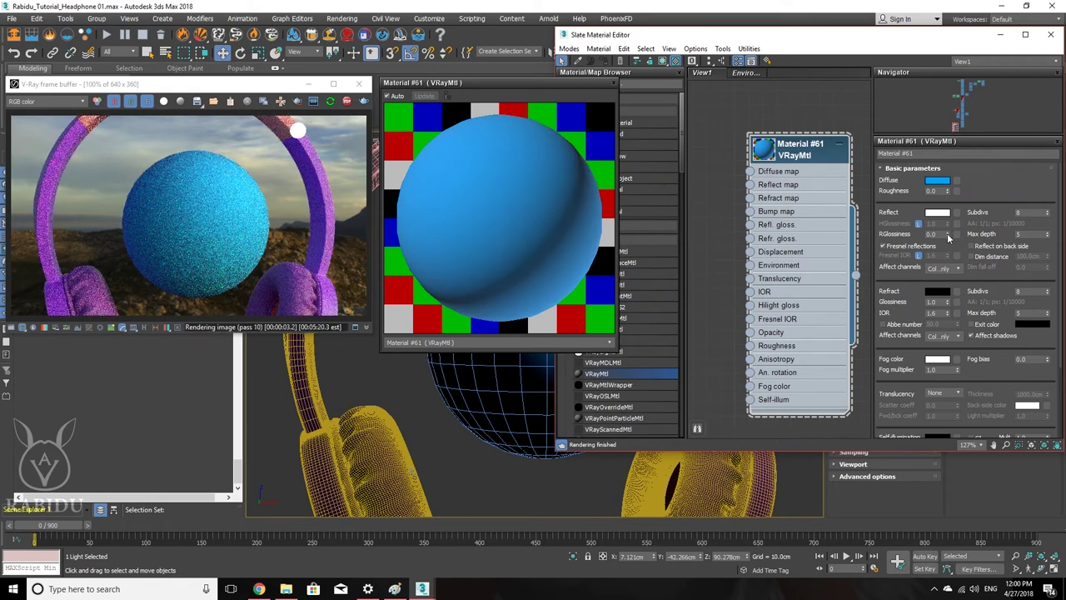
left_click_drag(949, 237, 950, 200)
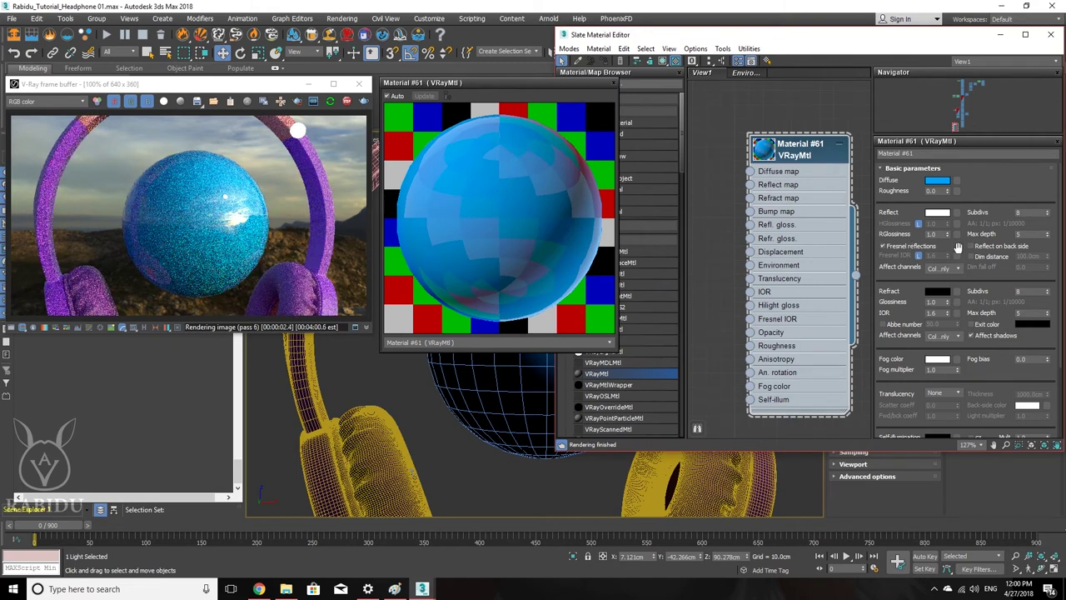
double_click(933, 234)
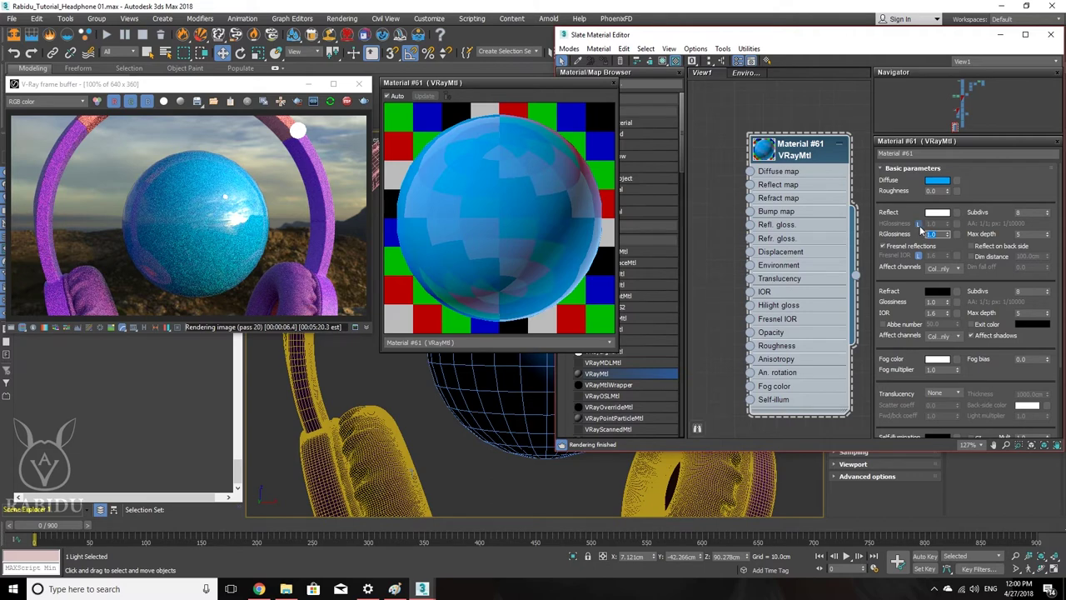
type("0.8")
key("Return")
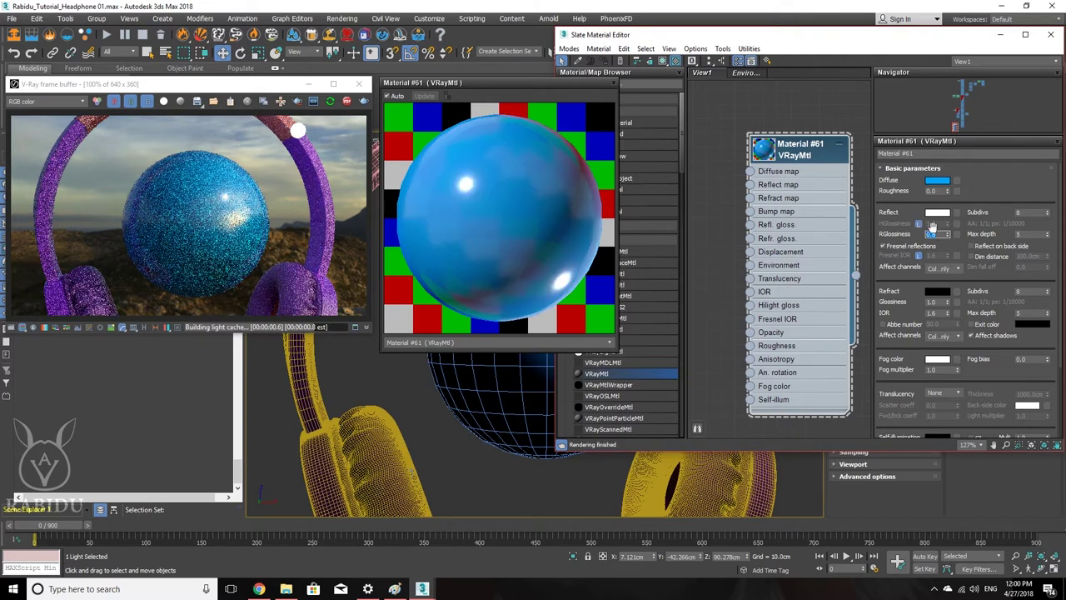
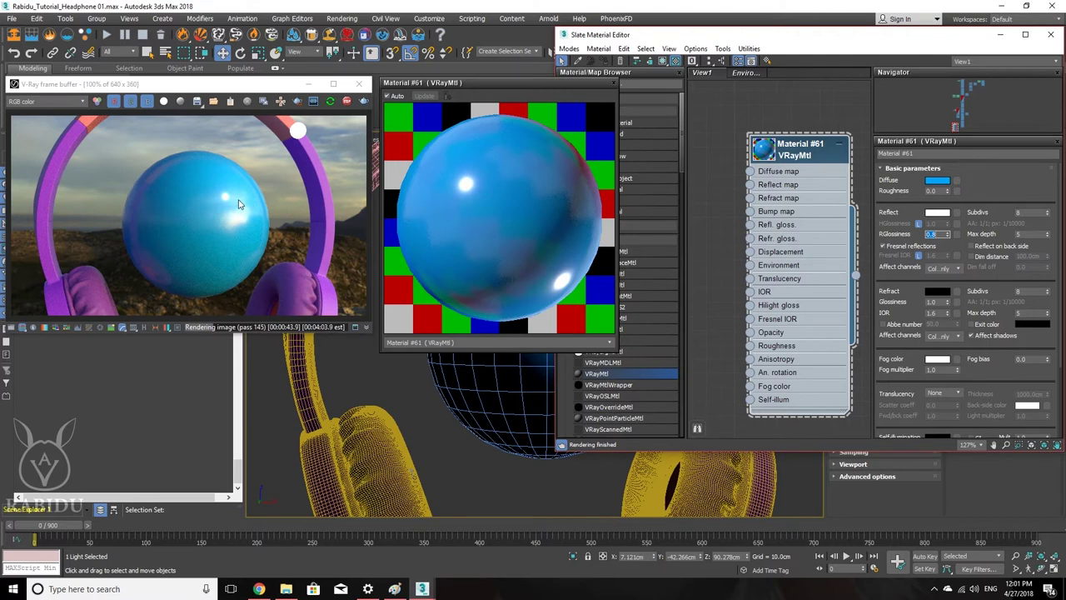
Step: Unlock Material #61's highlight glossiness, set it to 0.8, and switch to the Paint sketch
left_click(919, 224)
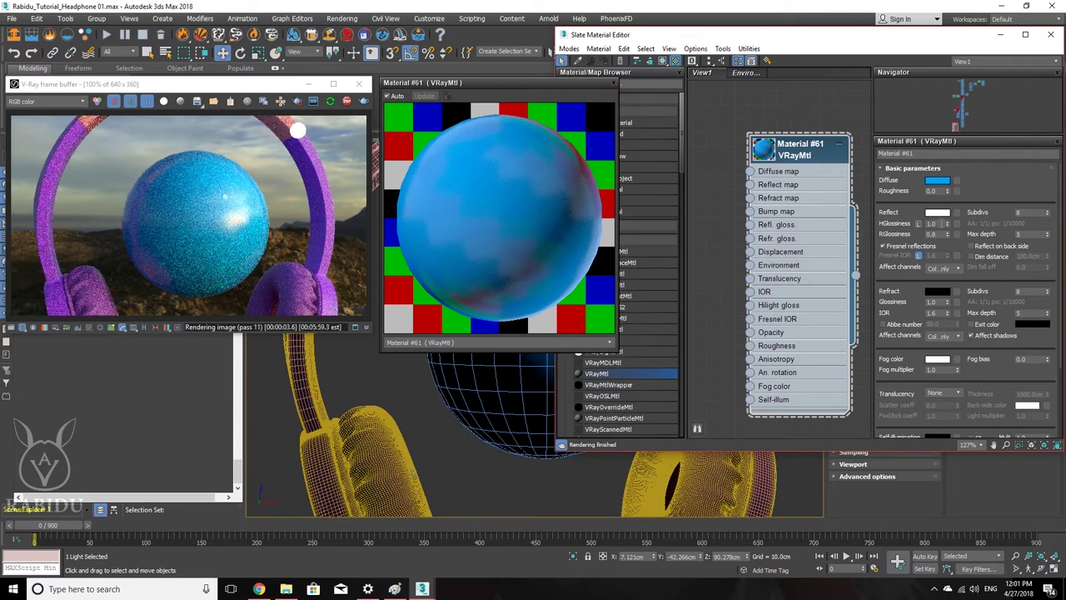
double_click(932, 224)
type("0.8")
key("Return")
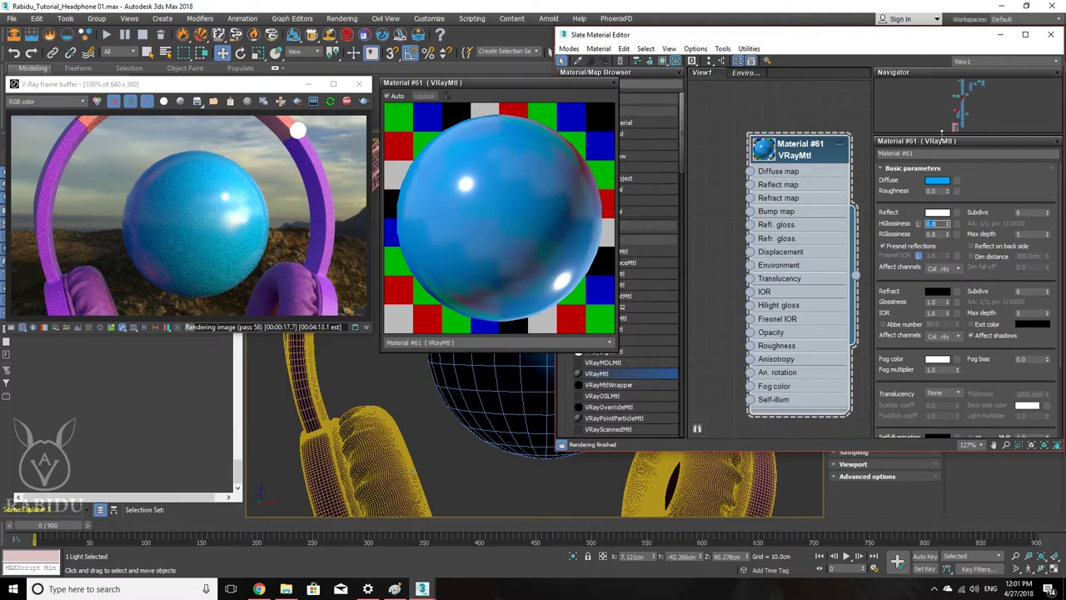
left_click(394, 589)
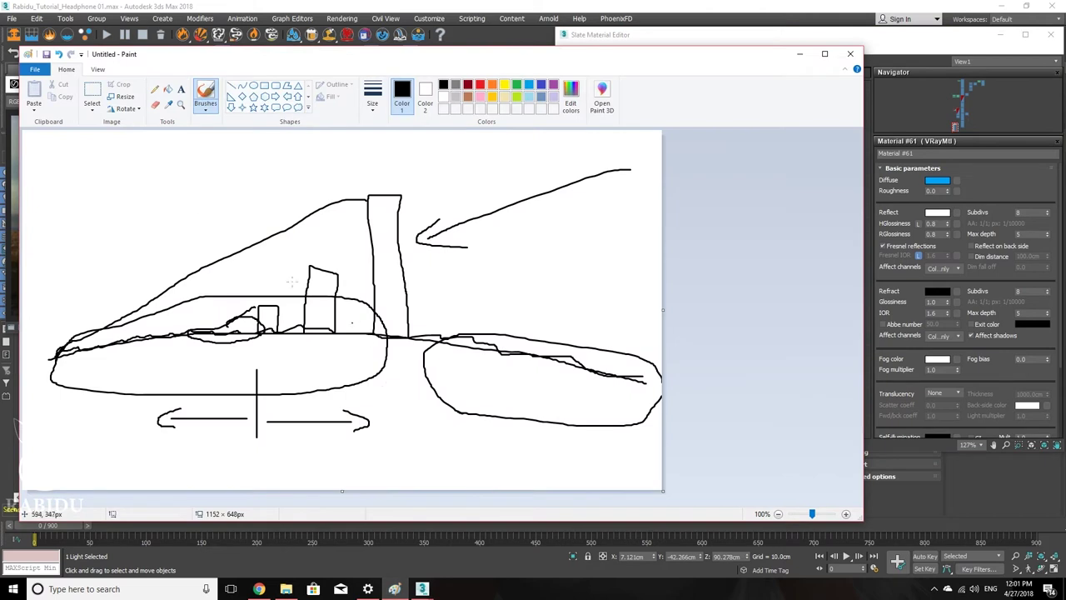
Step: Start a new blank Paint image, discarding the old sketch without saving
left_click(37, 72)
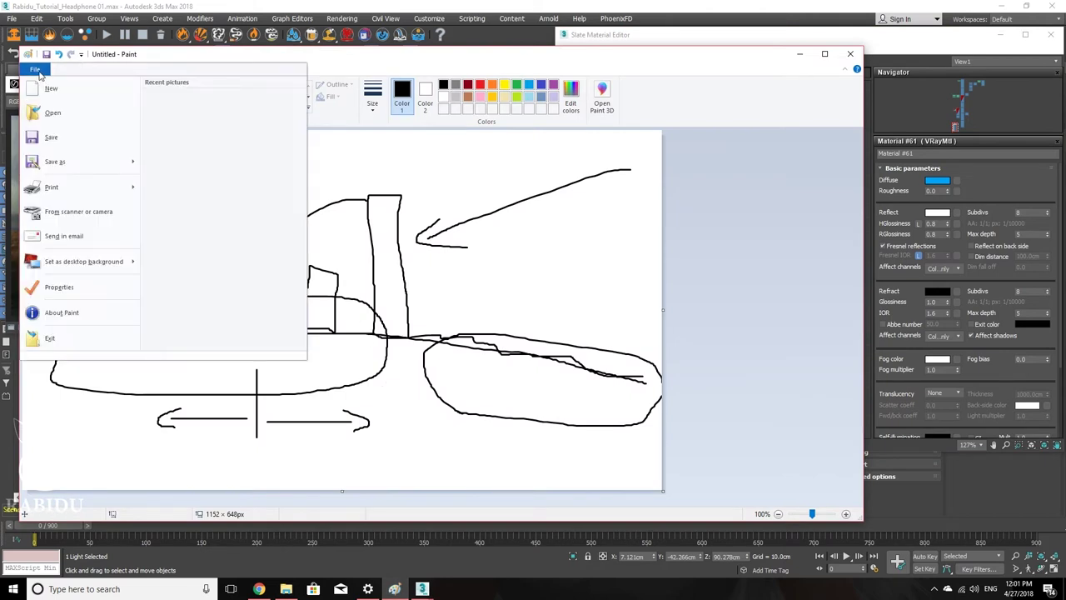
left_click(48, 90)
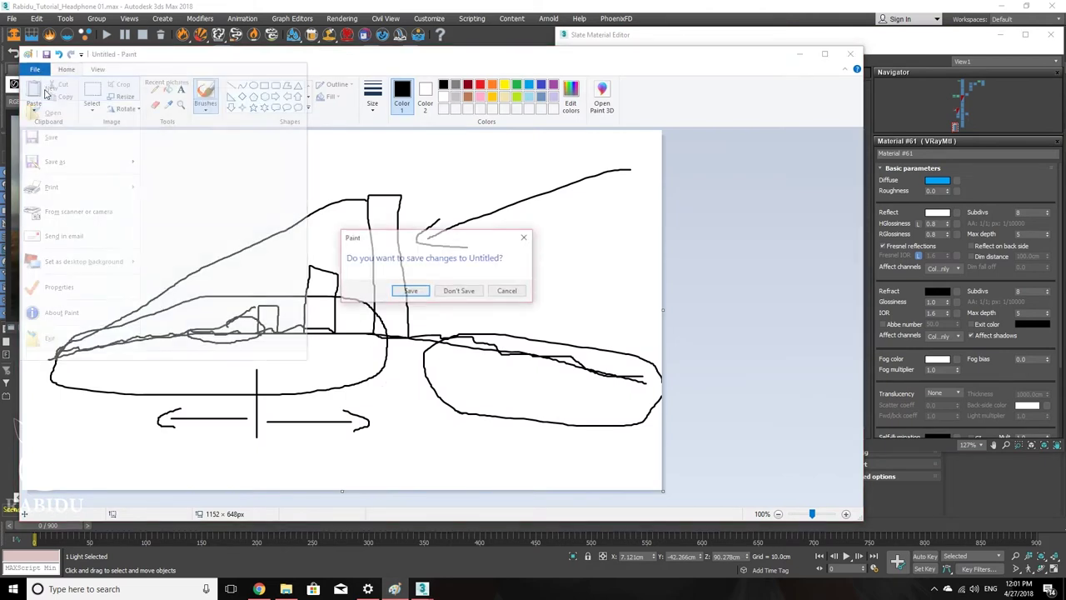
left_click(461, 293)
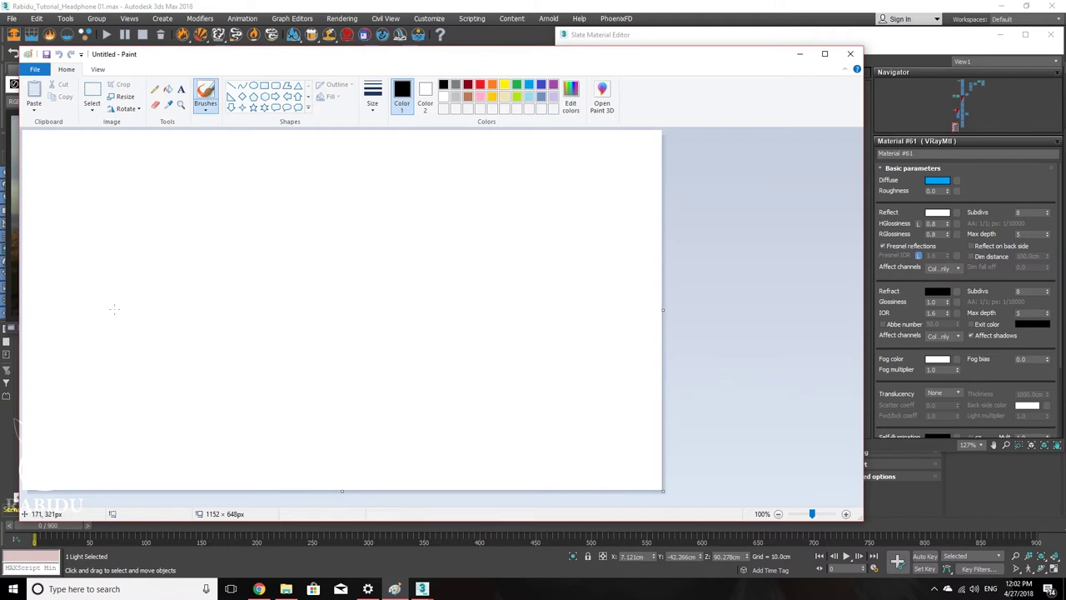
Step: Brush a long curved surface, a diagonal arrow toward it, and two small circles
mouse_move(61, 352)
left_mouse_down()
mouse_move(198, 328)
mouse_move(413, 327)
mouse_move(524, 328)
mouse_move(629, 353)
left_mouse_up()
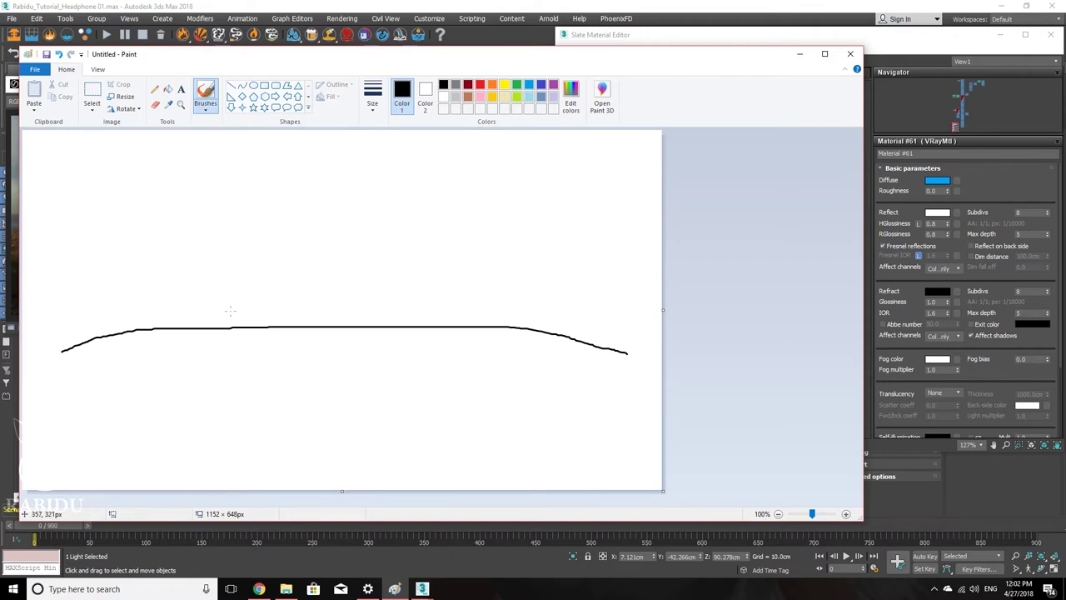
left_click_drag(64, 173, 169, 309)
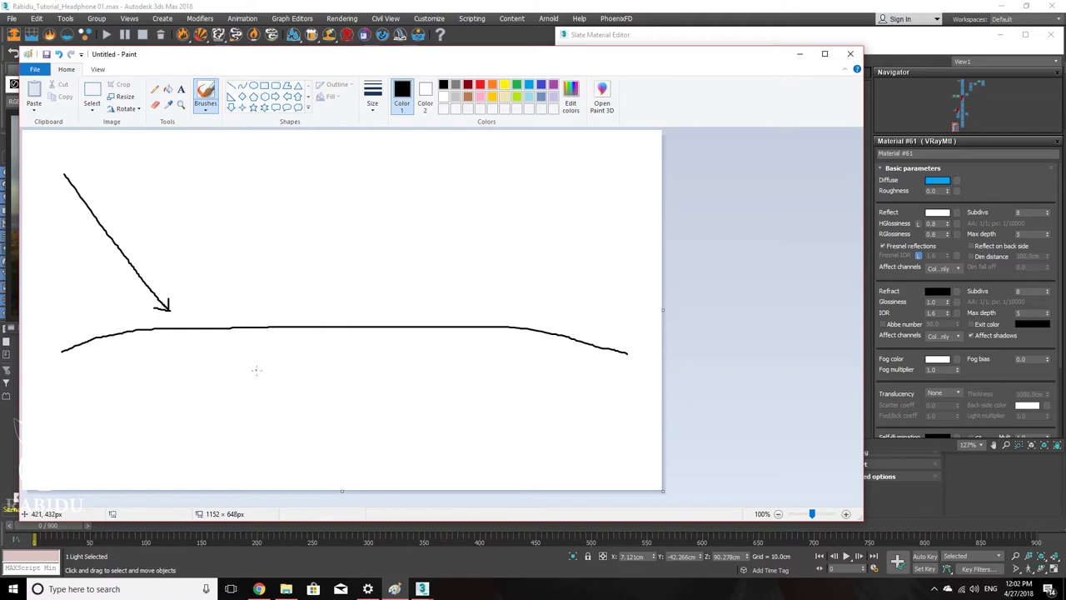
mouse_move(101, 169)
left_mouse_down()
mouse_move(134, 190)
mouse_move(150, 179)
mouse_move(150, 158)
mouse_move(174, 170)
mouse_move(175, 185)
mouse_move(225, 174)
left_mouse_up()
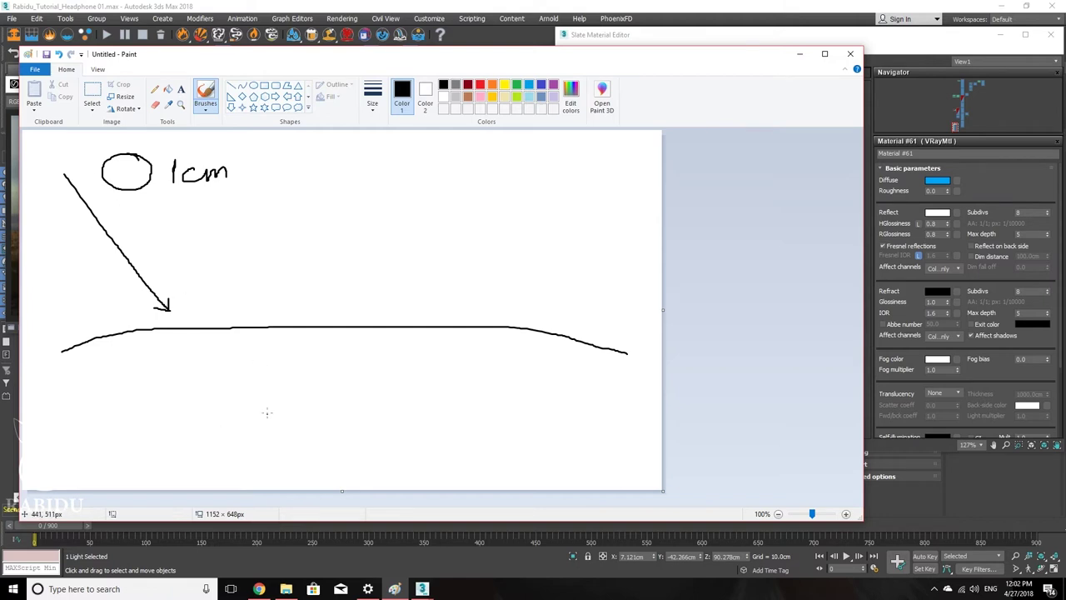
mouse_move(314, 402)
left_mouse_down()
mouse_move(278, 414)
mouse_move(300, 432)
mouse_move(326, 416)
mouse_move(310, 398)
left_mouse_up()
Step: Draw concentric rings under the curve and a small rectangle with marks on the curve
mouse_move(336, 395)
left_mouse_down()
mouse_move(287, 384)
mouse_move(262, 404)
mouse_move(260, 426)
mouse_move(278, 446)
mouse_move(335, 446)
mouse_move(350, 422)
mouse_move(333, 390)
left_mouse_up()
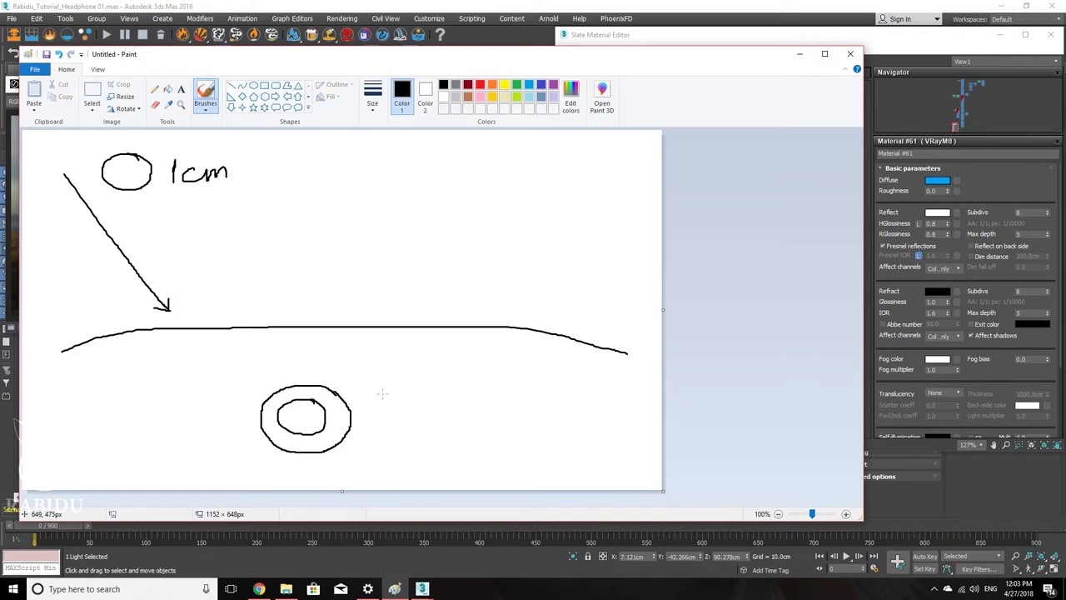
mouse_move(383, 393)
left_mouse_down()
mouse_move(360, 378)
mouse_move(269, 377)
mouse_move(238, 401)
mouse_move(227, 457)
mouse_move(271, 477)
mouse_move(379, 460)
mouse_move(381, 393)
mouse_move(341, 345)
mouse_move(226, 336)
mouse_move(164, 379)
mouse_move(169, 445)
mouse_move(227, 484)
left_mouse_up()
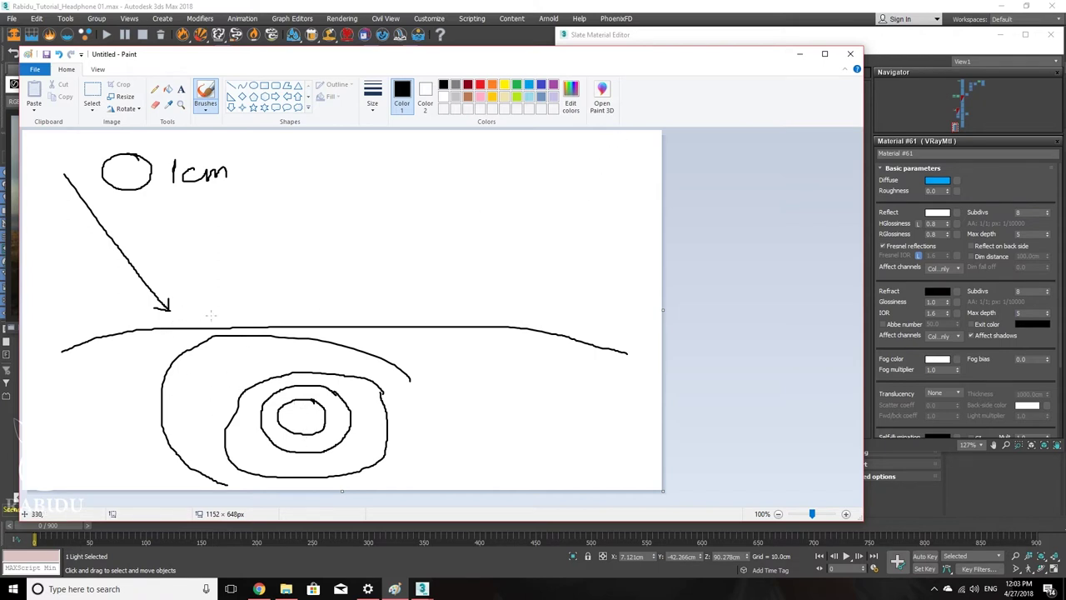
mouse_move(224, 312)
left_mouse_down()
mouse_move(221, 324)
mouse_move(262, 309)
mouse_move(268, 317)
left_mouse_up()
left_click_drag(177, 320, 165, 331)
left_click_drag(251, 320, 245, 326)
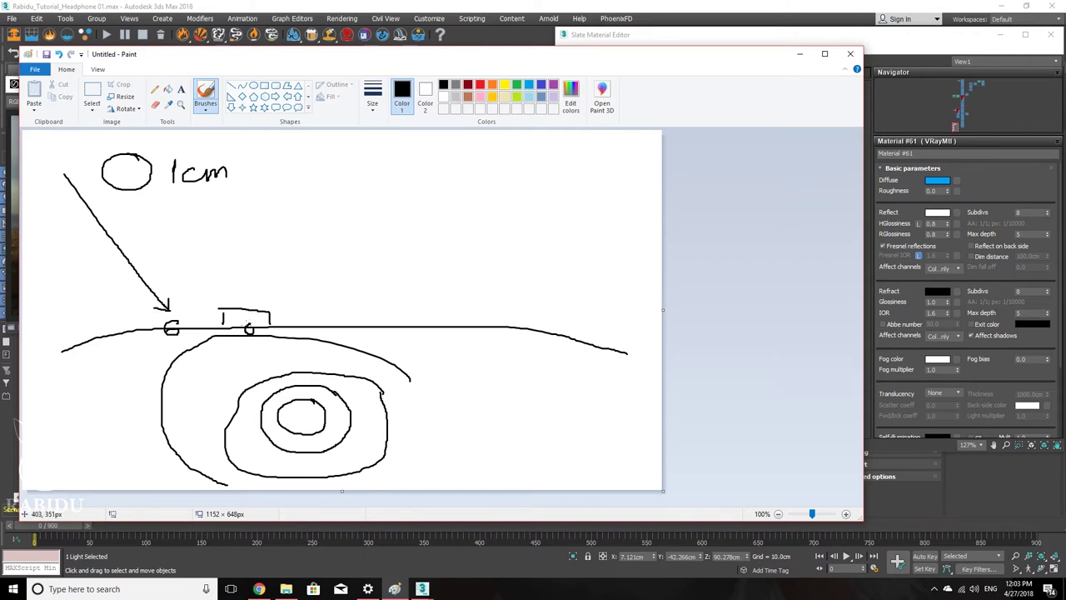
mouse_move(339, 327)
left_mouse_down()
mouse_move(318, 303)
mouse_move(315, 275)
mouse_move(377, 272)
mouse_move(377, 321)
mouse_move(426, 288)
mouse_move(423, 207)
mouse_move(491, 209)
mouse_move(486, 325)
left_mouse_up()
Step: Draw a vertical double arrow down to the curve, labelled 1, beside a tall bump
left_click_drag(604, 184, 612, 188)
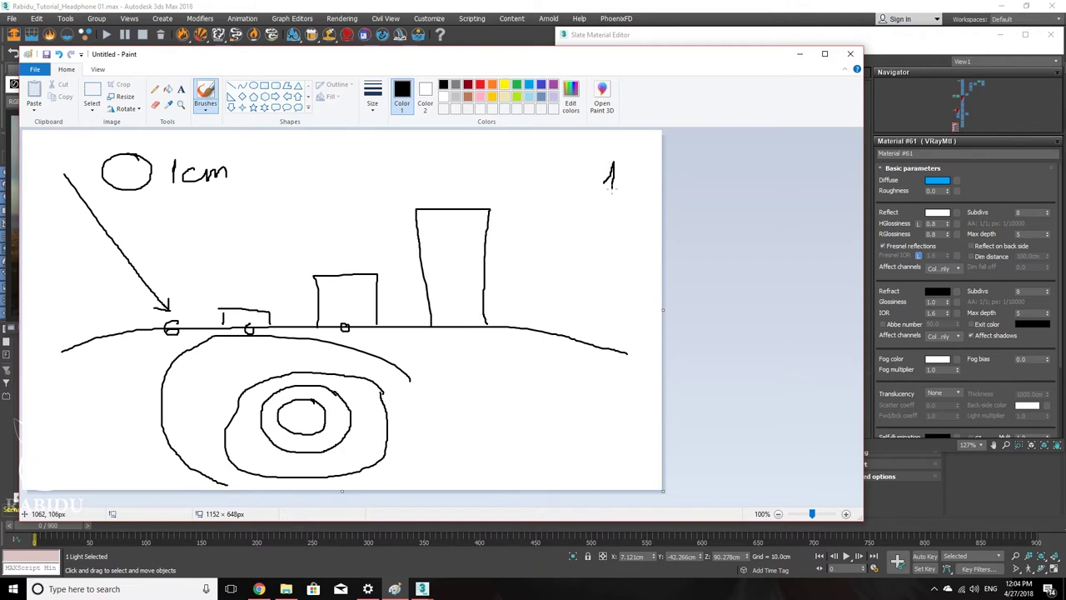
mouse_move(617, 298)
left_mouse_down()
mouse_move(611, 320)
mouse_move(633, 308)
mouse_move(618, 297)
left_mouse_up()
left_click_drag(572, 182, 580, 326)
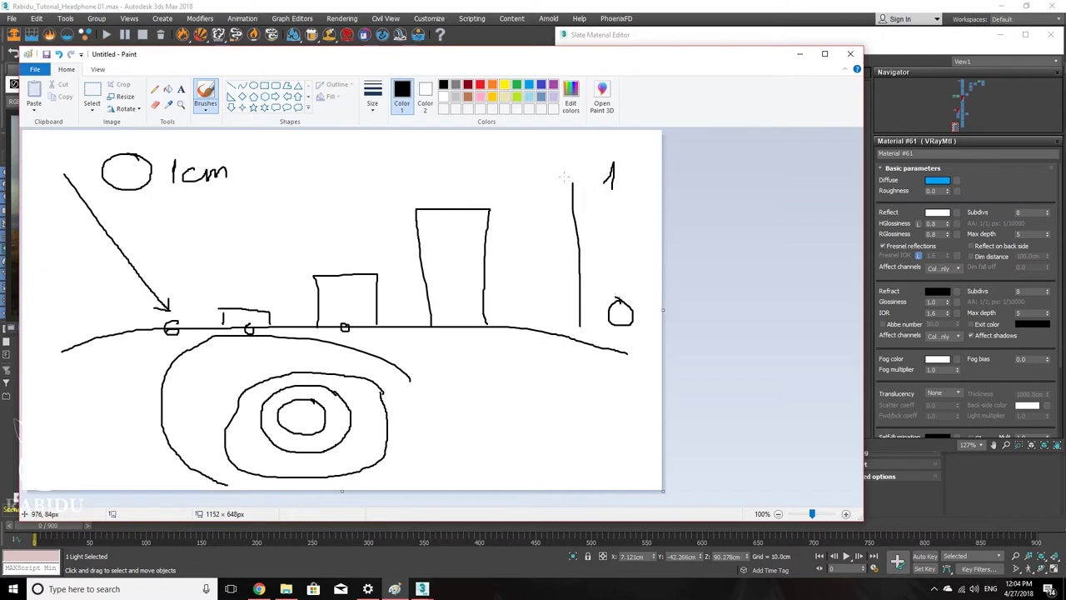
mouse_move(564, 176)
left_mouse_down()
mouse_move(561, 194)
mouse_move(580, 189)
left_mouse_up()
left_click_drag(573, 317, 580, 324)
left_click_drag(454, 332, 457, 325)
Step: Back in 3ds Max, set Material #61's highlight glossiness back to 1.0
left_click(799, 53)
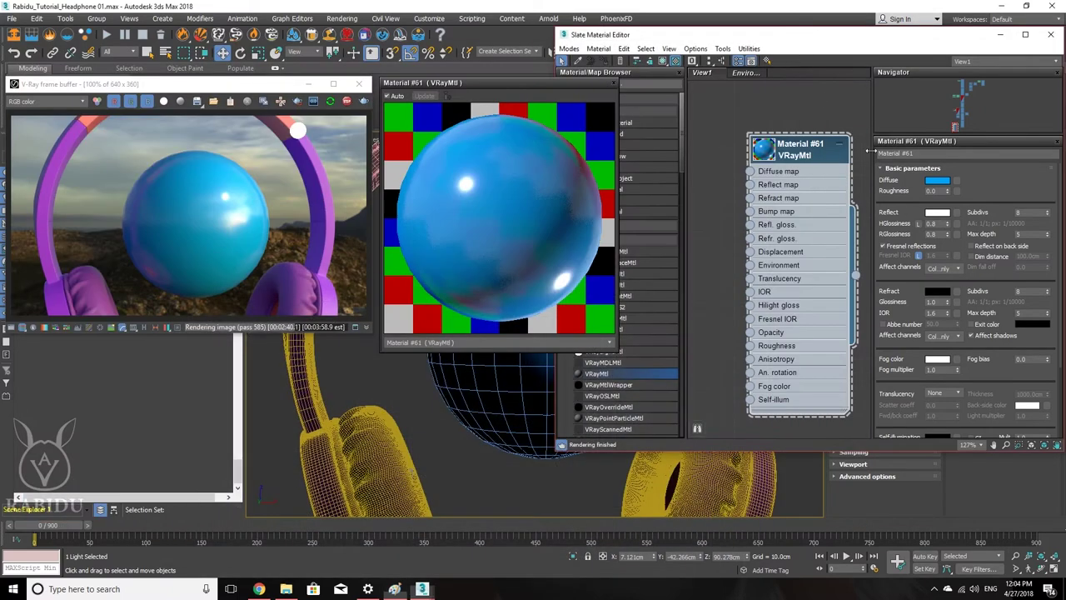
left_click(937, 223)
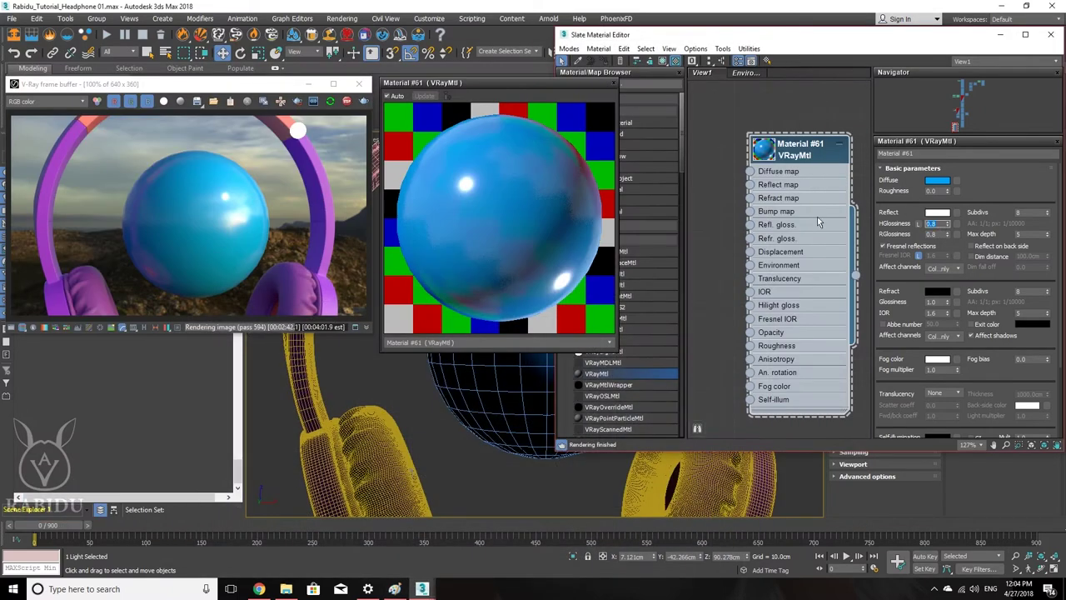
type("1")
key("Return")
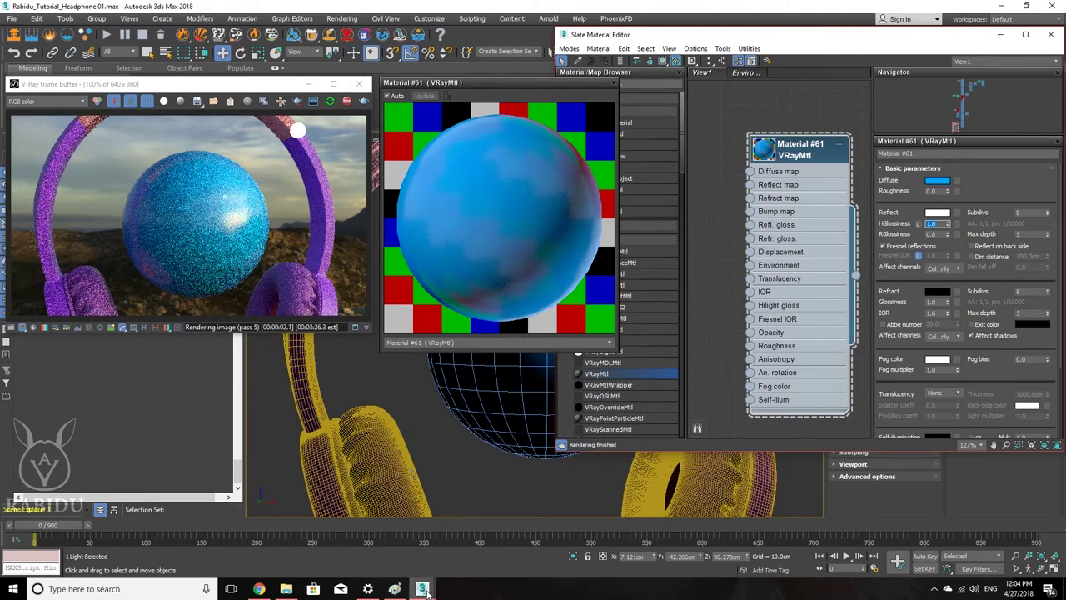
Step: Add a horizontal double arrow from the vertical arrow's tip, plus a down arrow with 0,8
left_click(396, 589)
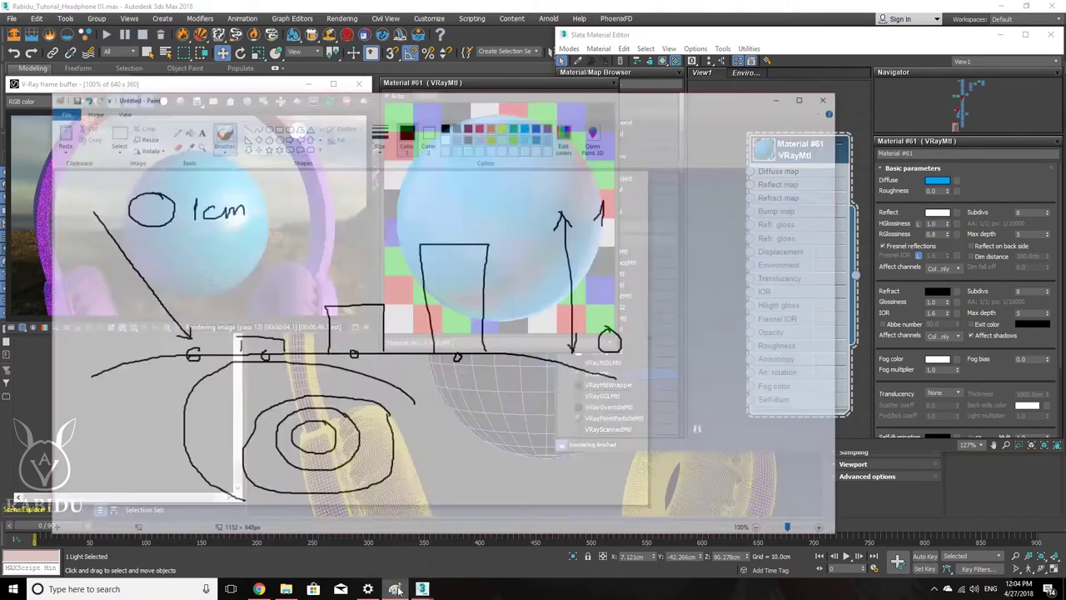
mouse_move(560, 172)
left_mouse_down()
mouse_move(248, 172)
mouse_move(265, 179)
left_mouse_up()
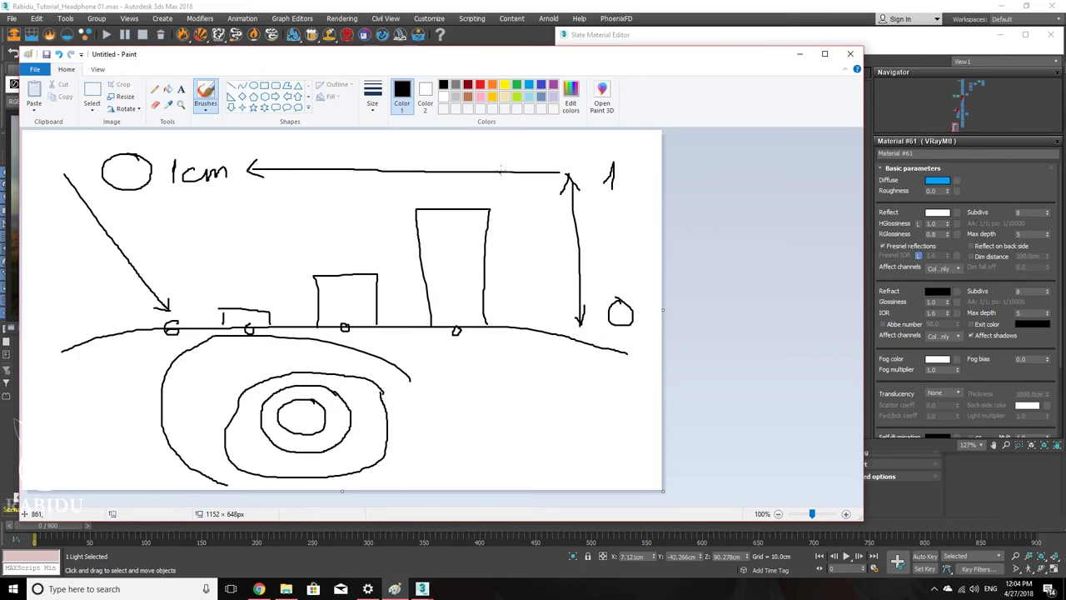
mouse_move(549, 165)
left_mouse_down()
mouse_move(568, 173)
mouse_move(537, 179)
left_mouse_up()
mouse_move(630, 183)
left_mouse_down()
mouse_move(631, 217)
mouse_move(635, 208)
left_mouse_up()
mouse_move(614, 235)
left_mouse_down()
mouse_move(606, 250)
mouse_move(617, 237)
mouse_move(620, 260)
mouse_move(640, 230)
left_mouse_up()
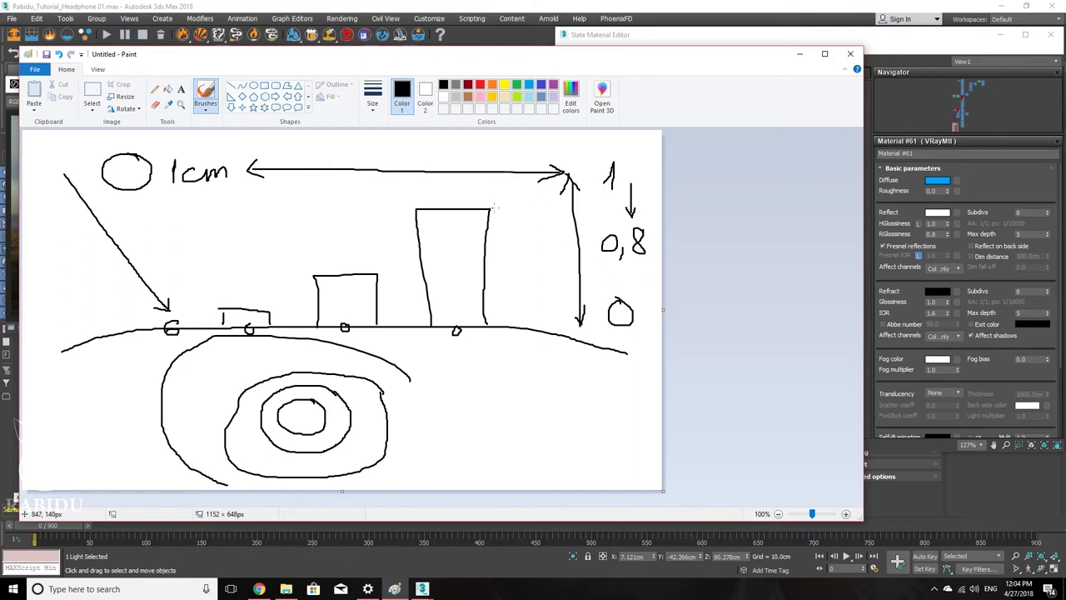
left_click_drag(313, 203, 566, 208)
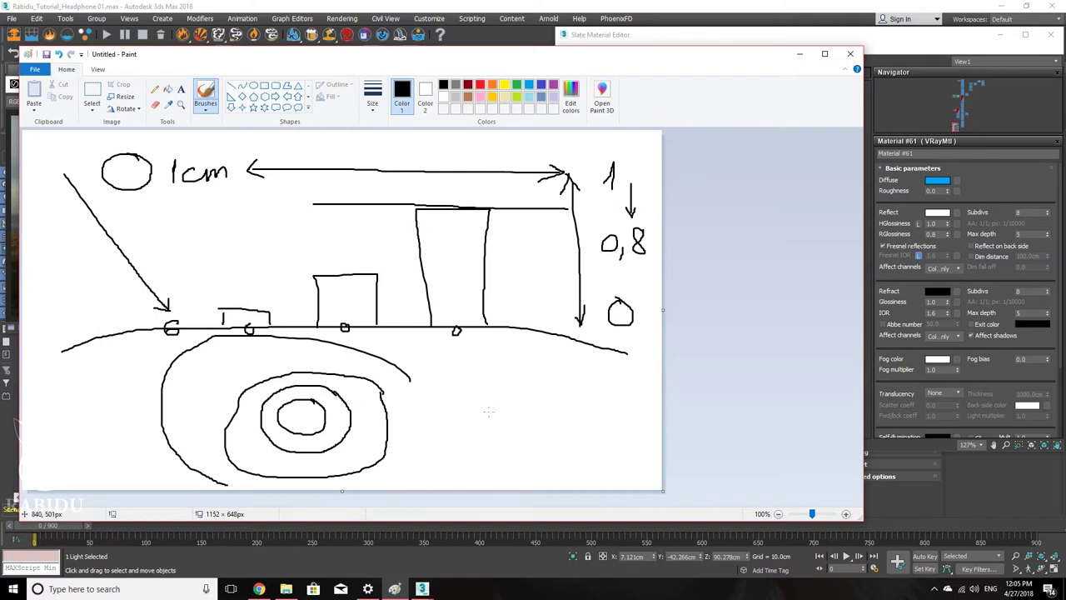
Step: Write 0,5 and the 2 and 1 labels, and scribble inside the inner ring
mouse_move(532, 411)
left_mouse_down()
mouse_move(511, 430)
mouse_move(540, 433)
mouse_move(546, 417)
mouse_move(531, 409)
left_mouse_up()
mouse_move(609, 275)
left_mouse_down()
mouse_move(601, 290)
mouse_move(608, 273)
mouse_move(621, 291)
mouse_move(649, 268)
mouse_move(630, 293)
left_mouse_up()
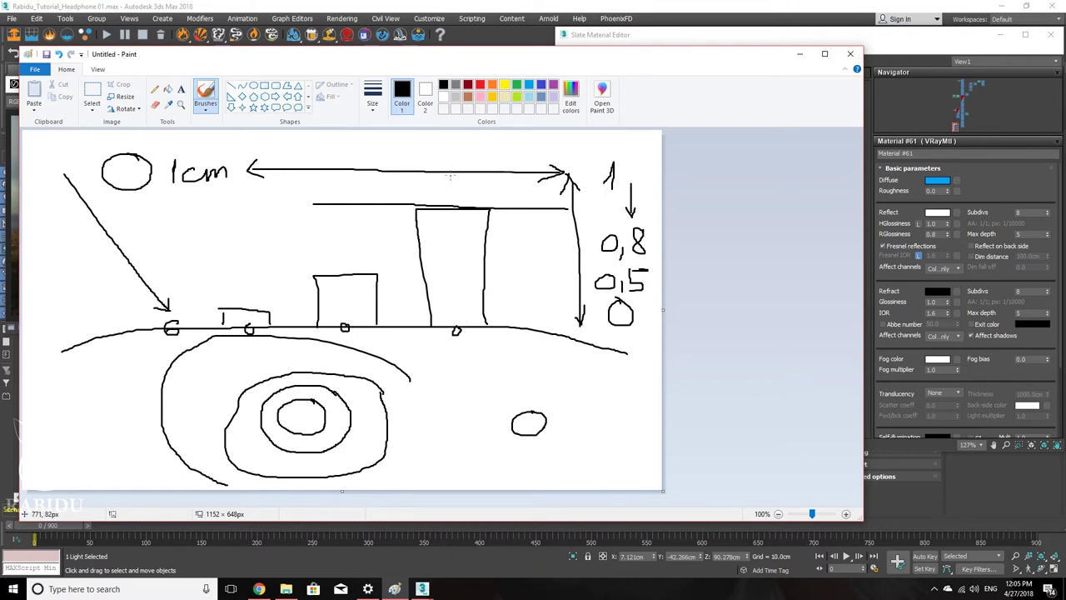
left_click_drag(457, 141, 458, 163)
mouse_move(336, 143)
left_mouse_down()
mouse_move(347, 137)
mouse_move(355, 157)
left_mouse_up()
mouse_move(322, 392)
left_mouse_down()
mouse_move(336, 391)
mouse_move(326, 405)
mouse_move(345, 418)
mouse_move(333, 438)
mouse_move(289, 443)
mouse_move(267, 426)
mouse_move(269, 400)
mouse_move(329, 390)
left_mouse_up()
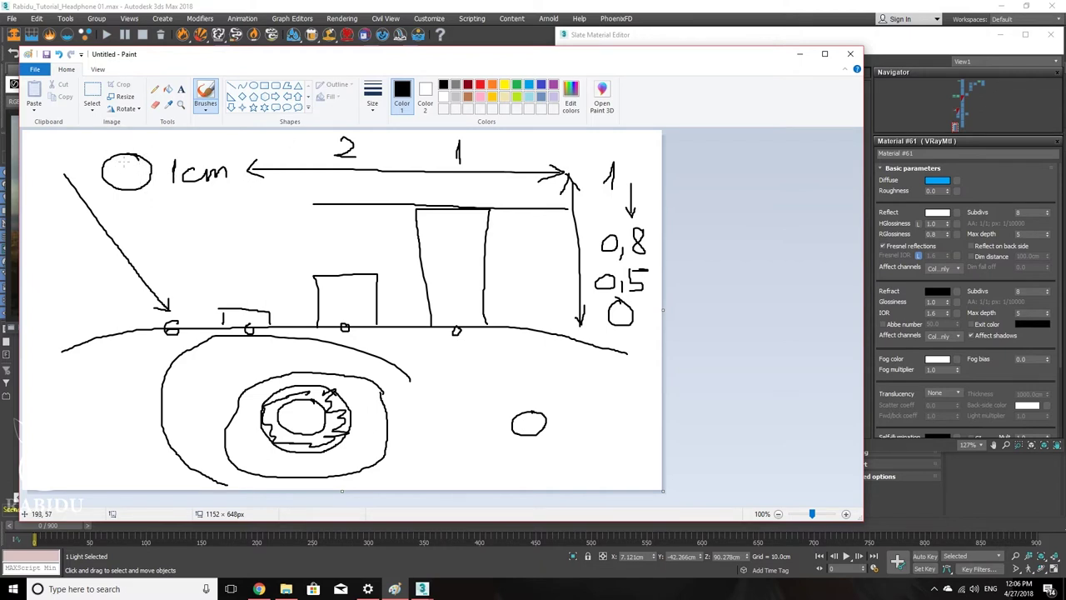
Step: Back in 3ds Max, try highlight glossiness values 0.9, 0.8, then 1
left_click(800, 53)
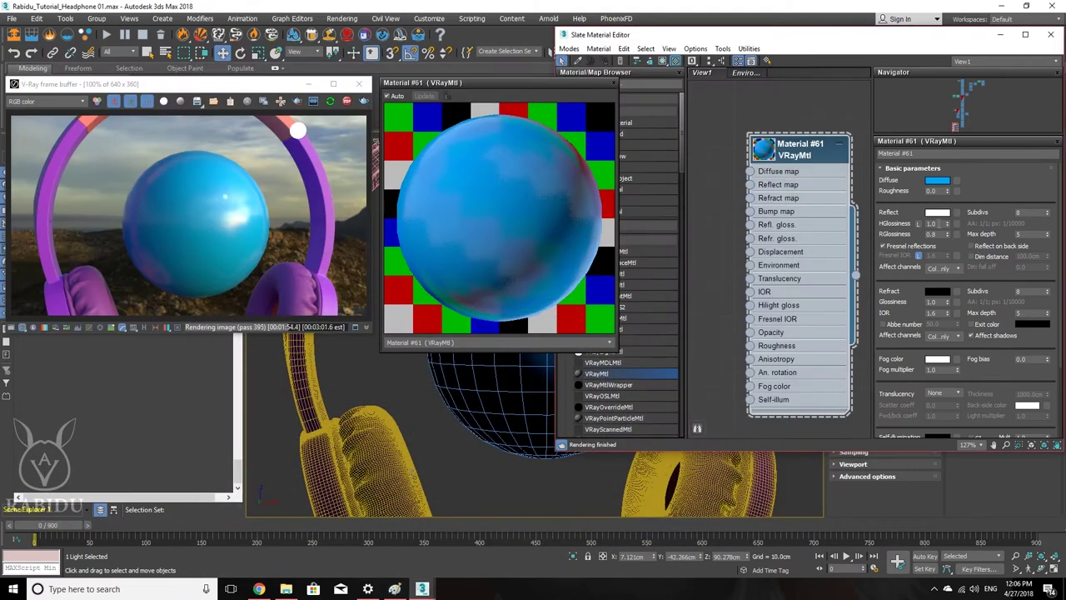
double_click(934, 224)
type(".9")
key("Return")
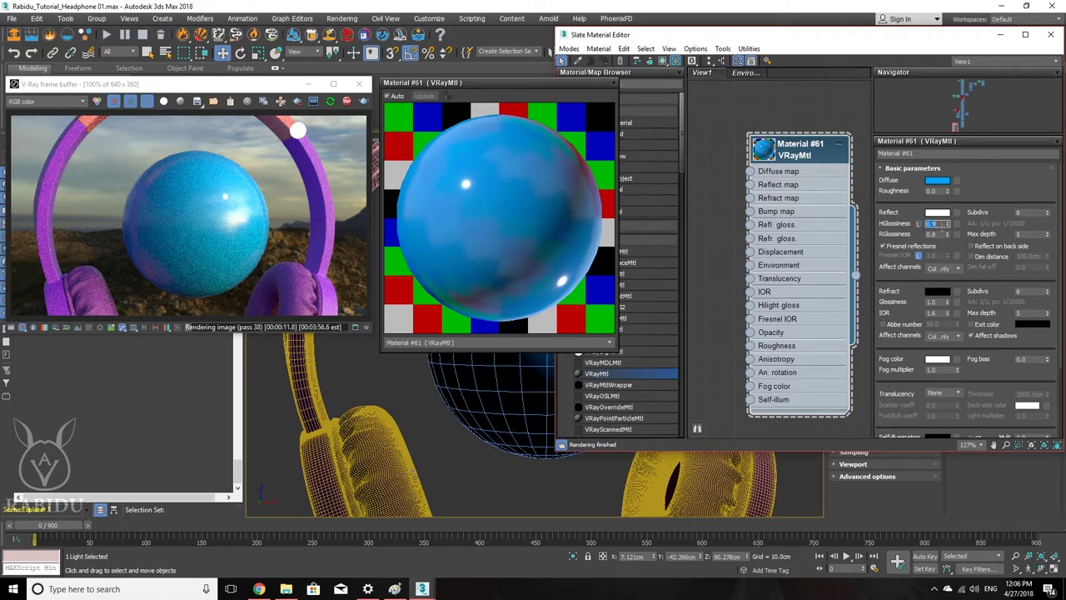
type(".8")
key("Return")
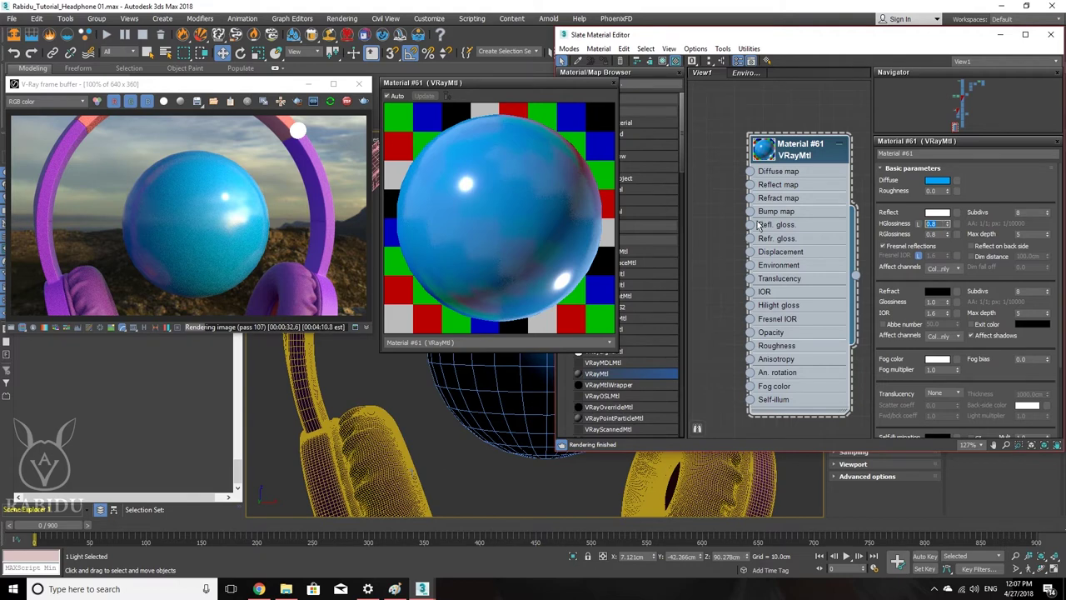
type("1")
key("Return")
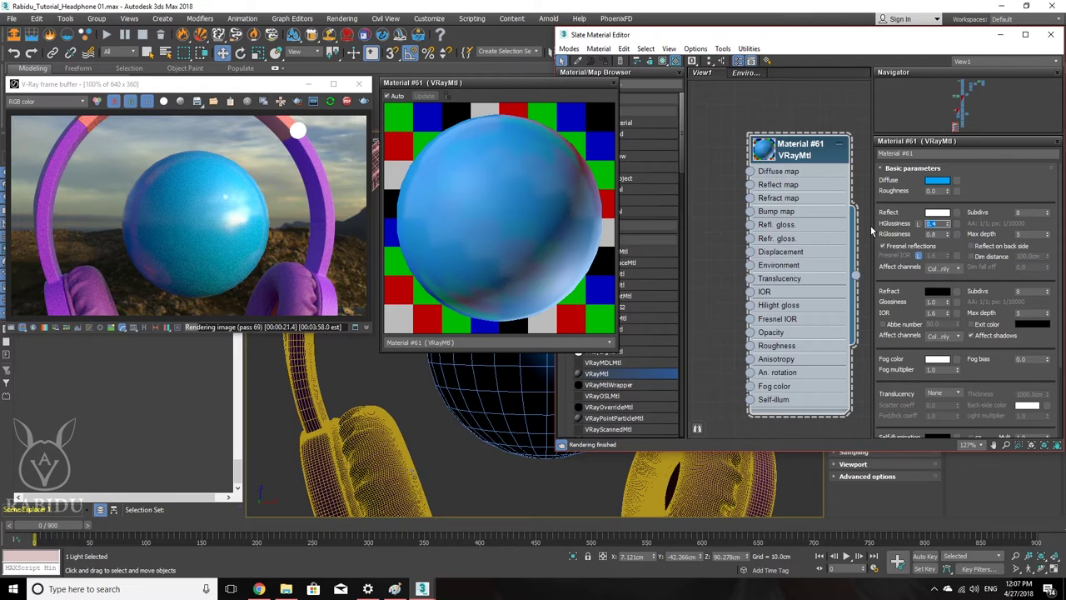
Step: Try highlight glossiness 0.8 and 0.4, relock it, and set reflection glossiness to 0.4
type("0.8")
key("Return")
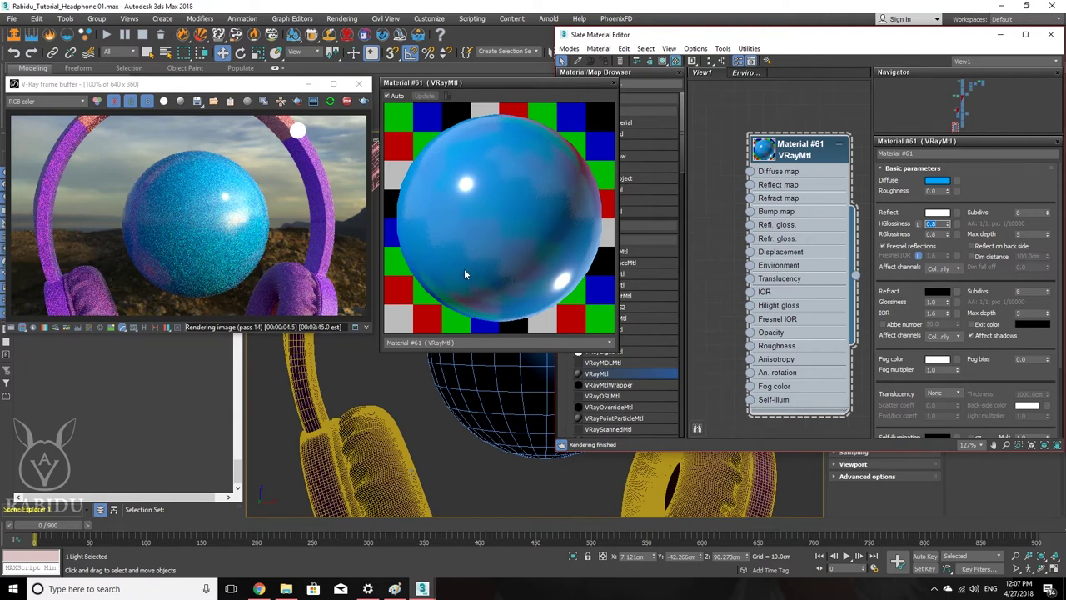
type("0.4")
key("Return")
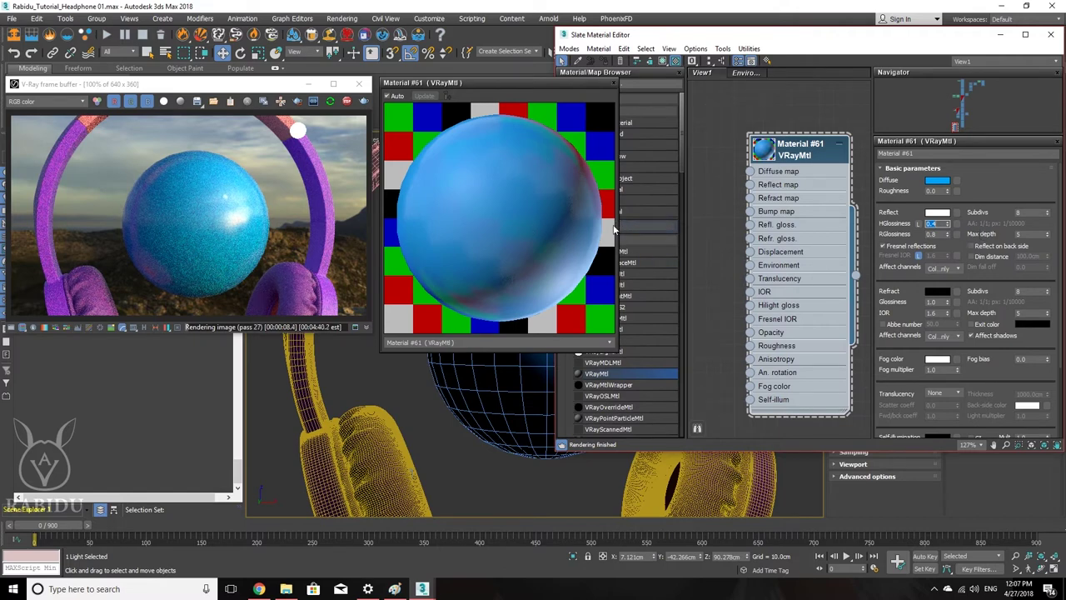
left_click(918, 224)
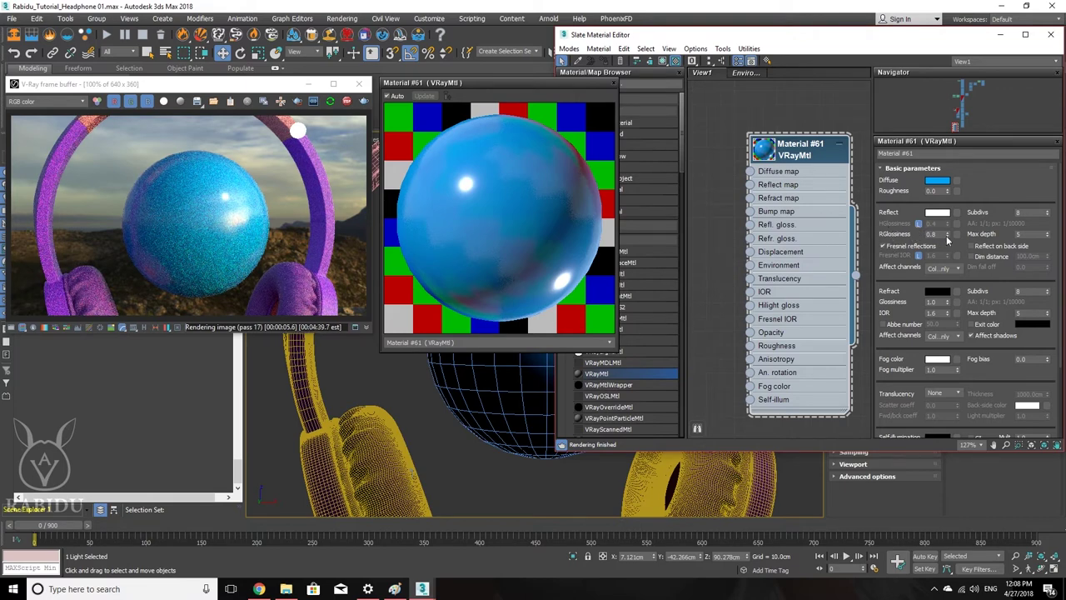
double_click(941, 235)
key("BackSpace")
key("Return")
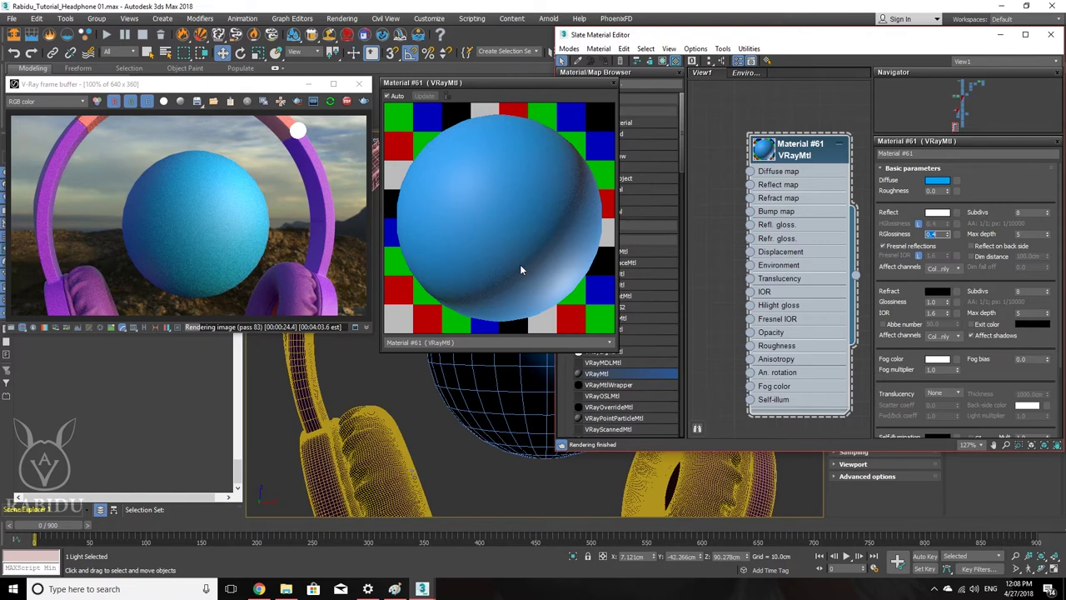
Step: Unlock and set highlight glossiness to 1.0, relock it, and set reflection glossiness to 1.0
left_click(919, 224)
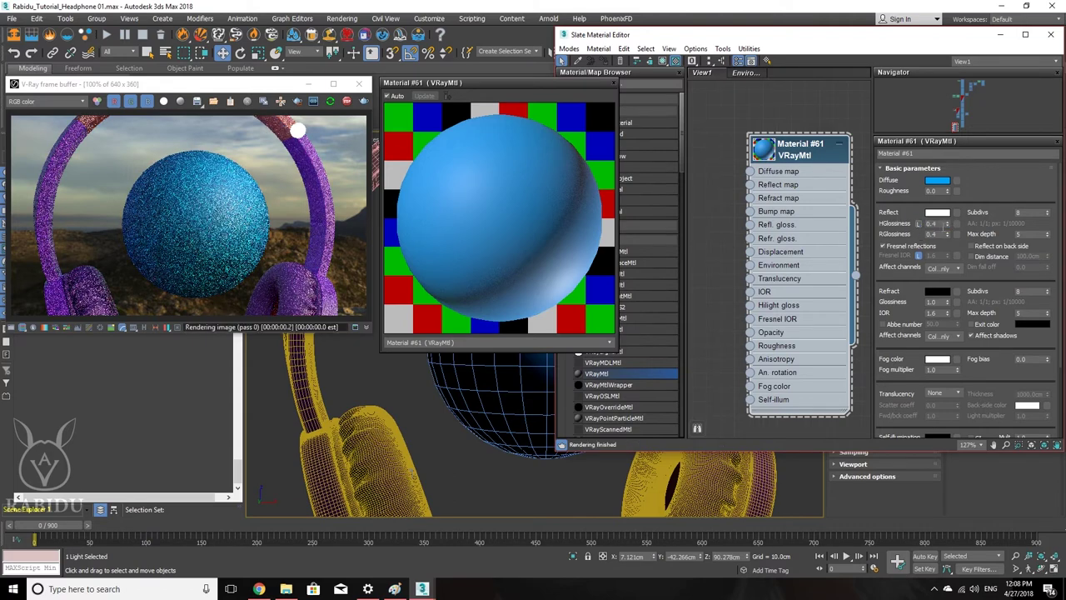
double_click(935, 224)
type("1")
key("Return")
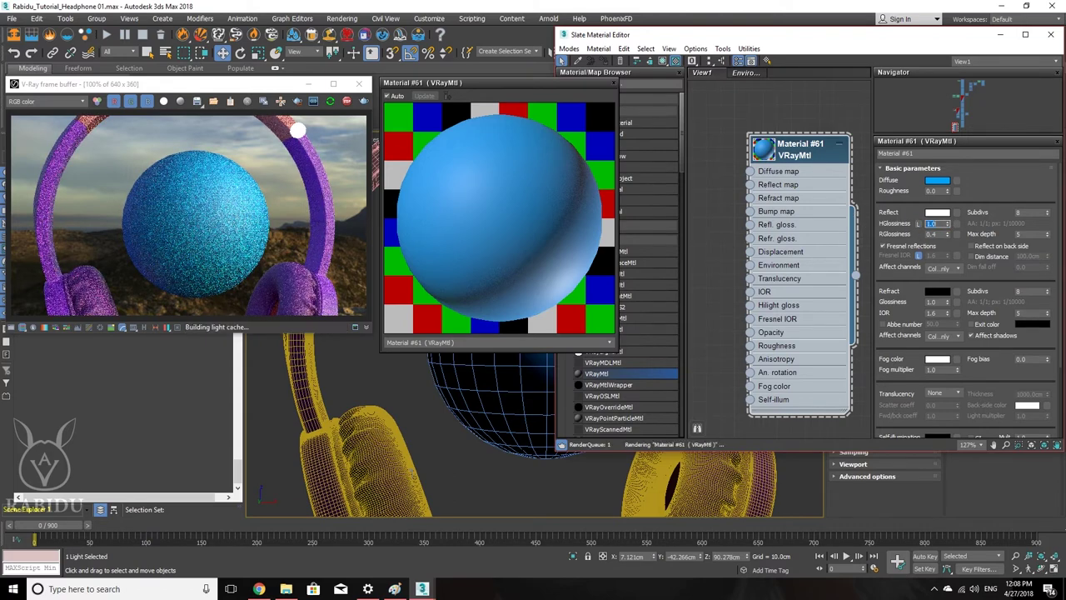
left_click(919, 224)
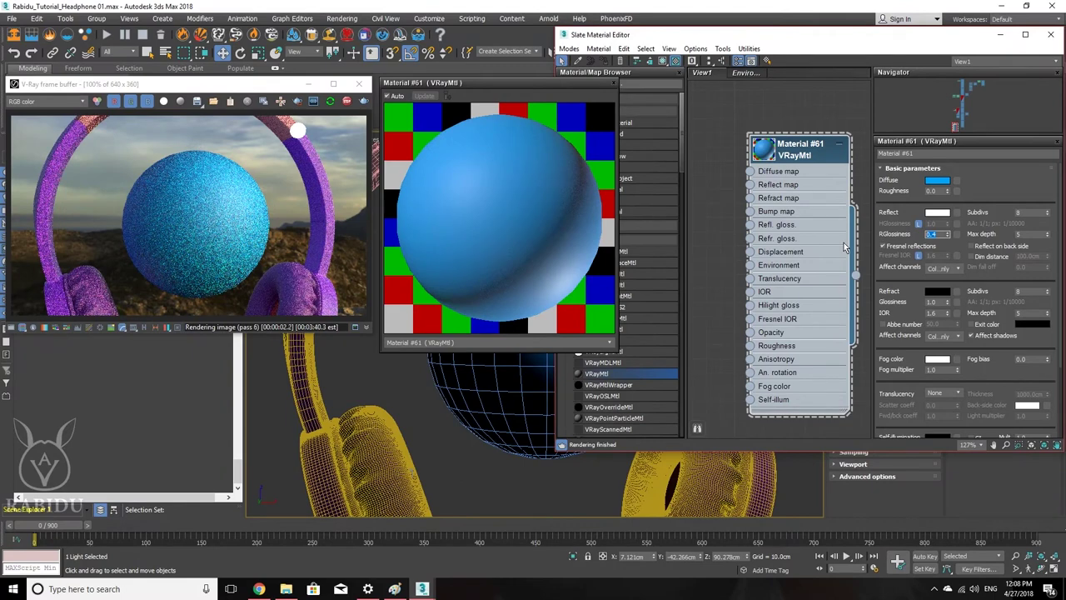
type("1")
key("Return")
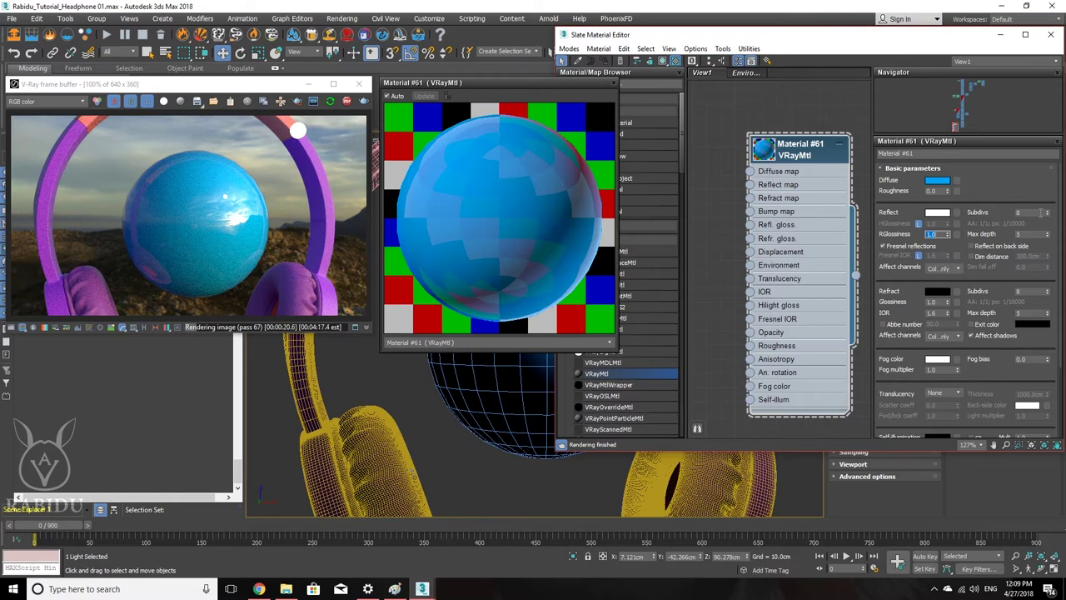
Step: Turn off Fresnel reflections on Material #61 so the sphere renders like chrome
left_click(1030, 213)
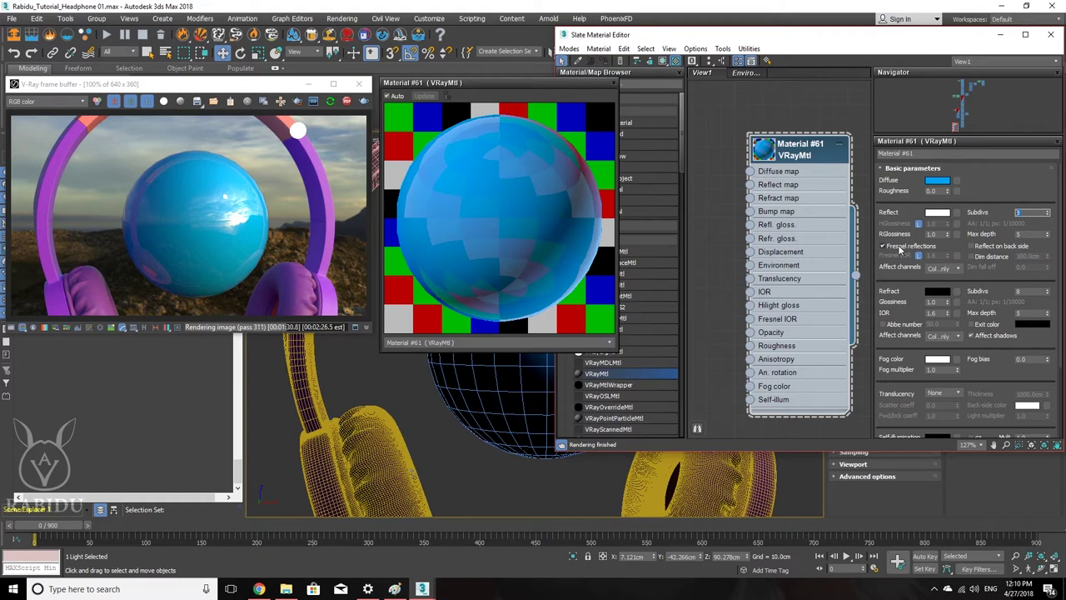
left_click(900, 248)
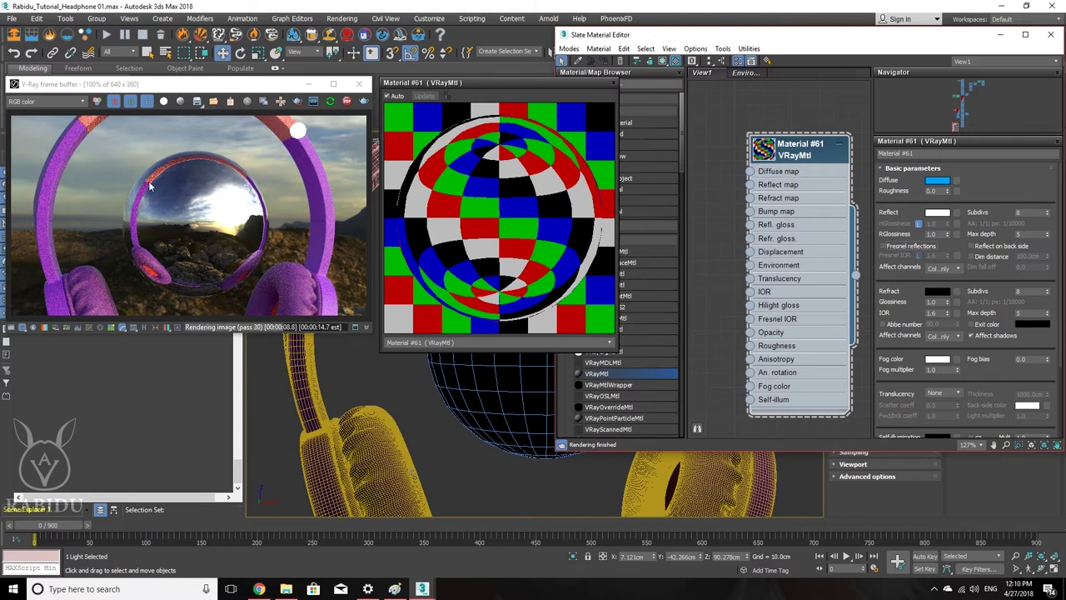
Step: Re-enable Fresnel, unlock Fresnel IOR, drag it to 100 then down to 39.8, comparing Fresnel off/on
left_click(905, 245)
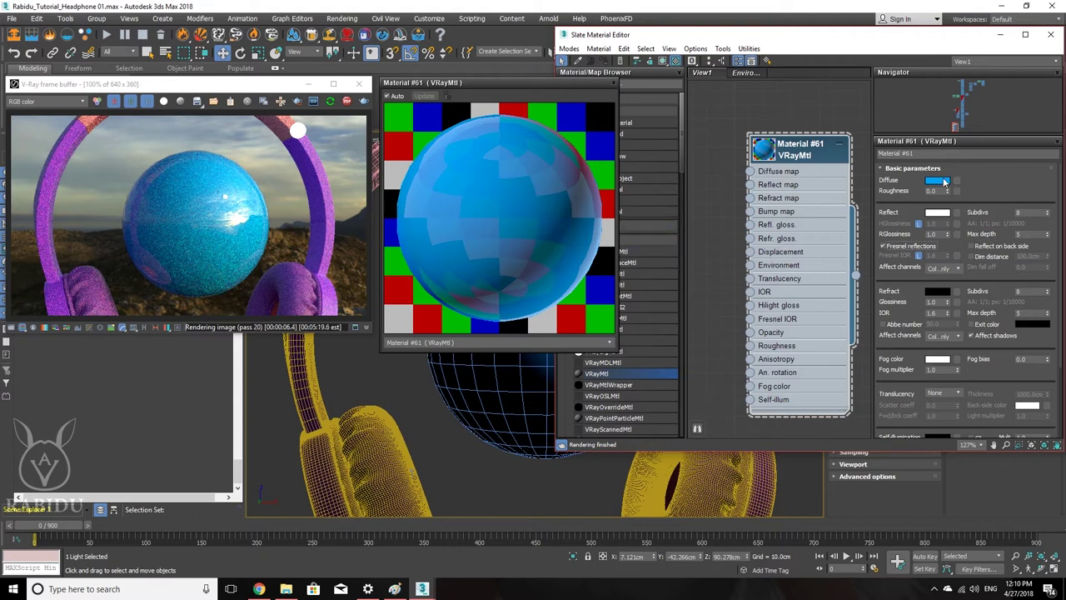
left_click(919, 256)
left_click_drag(948, 257, 948, 175)
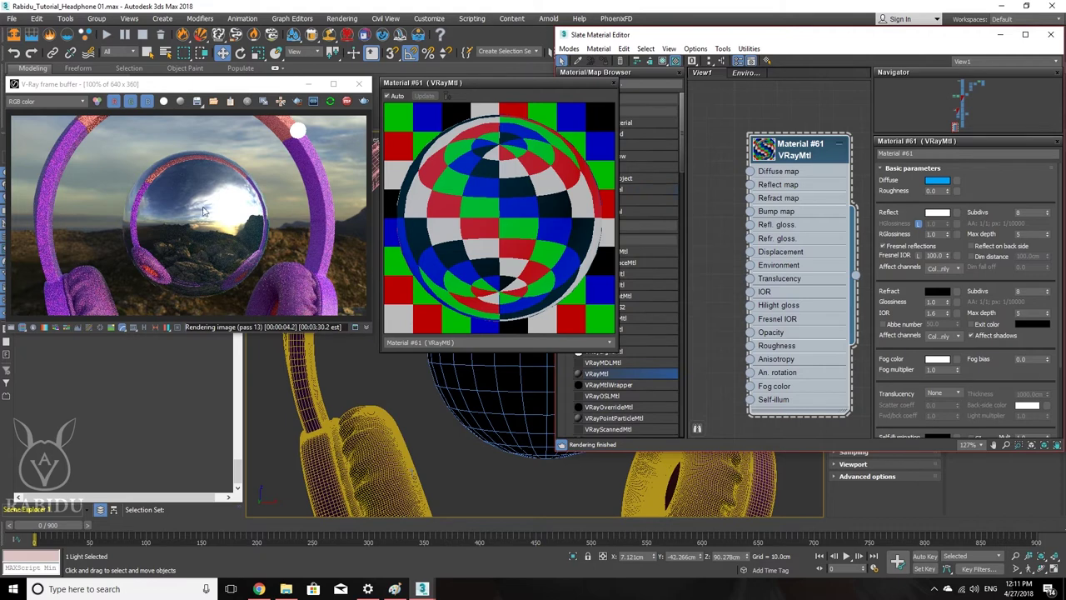
left_click_drag(948, 255, 957, 348)
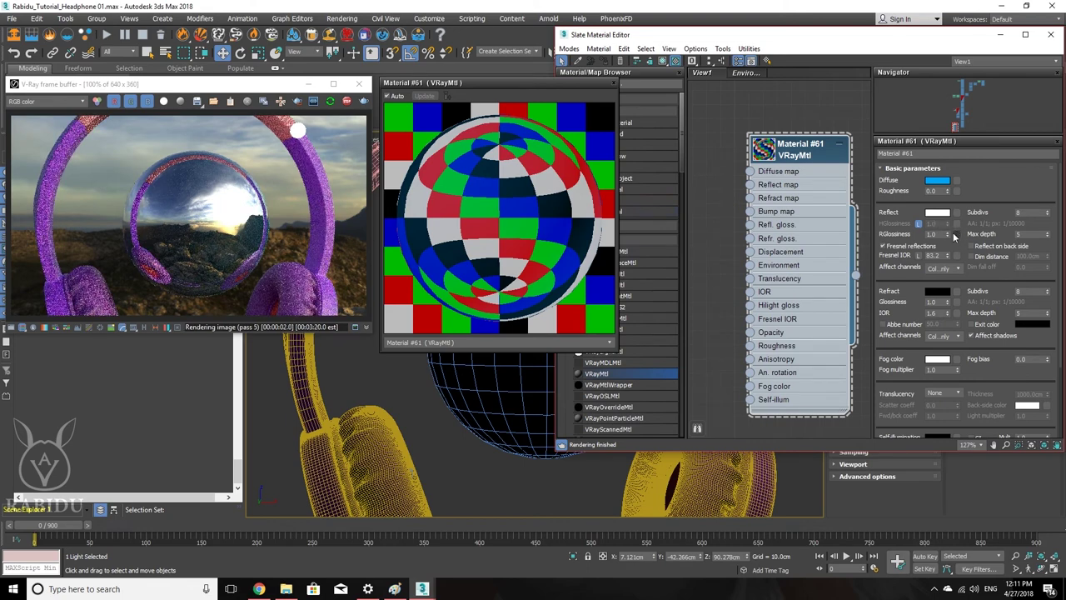
left_click_drag(947, 257, 954, 494)
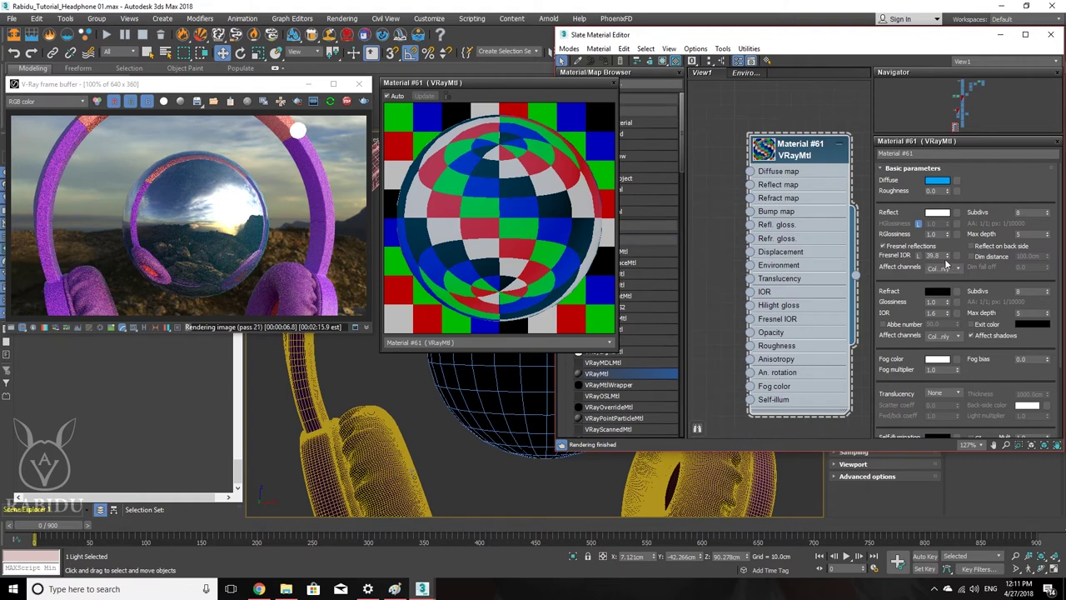
left_click(899, 246)
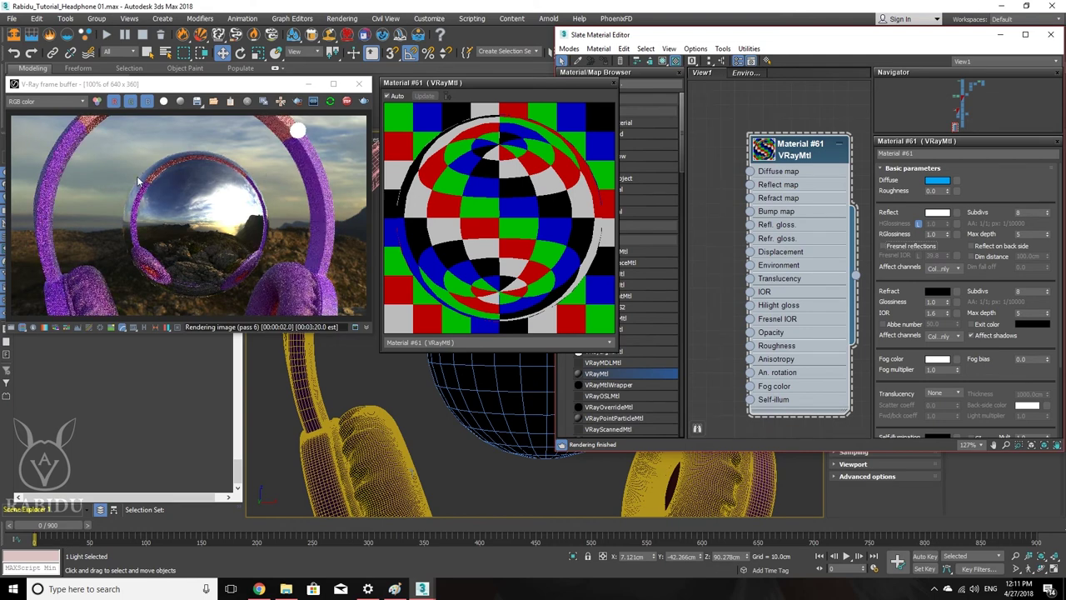
left_click(896, 248)
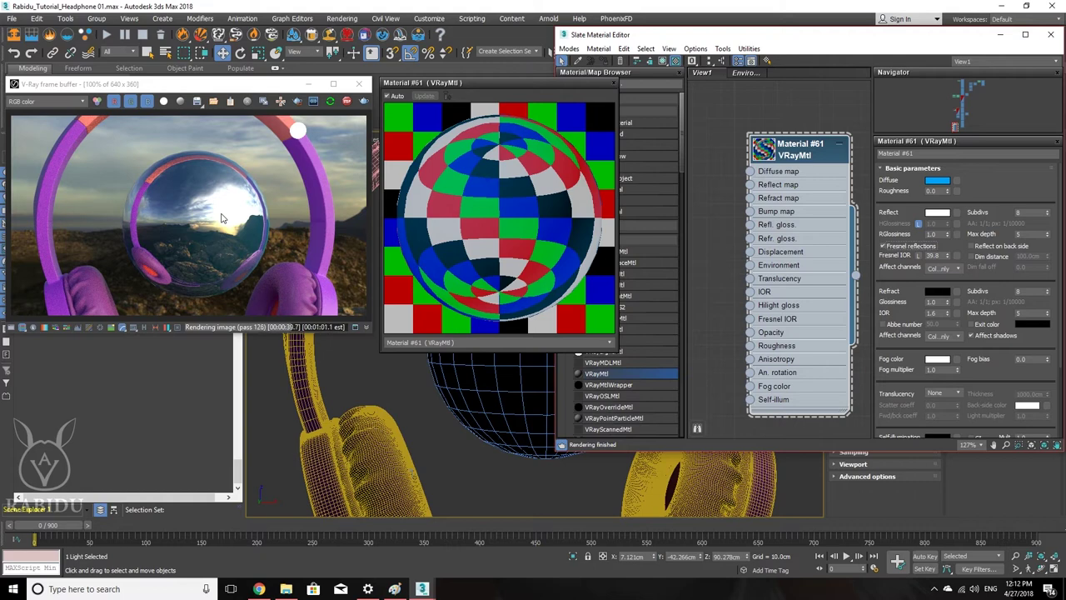
left_click(938, 180)
Step: Test a yellow diffuse colour, then set Fresnel IOR to 1.6 and relock it
left_click(403, 105)
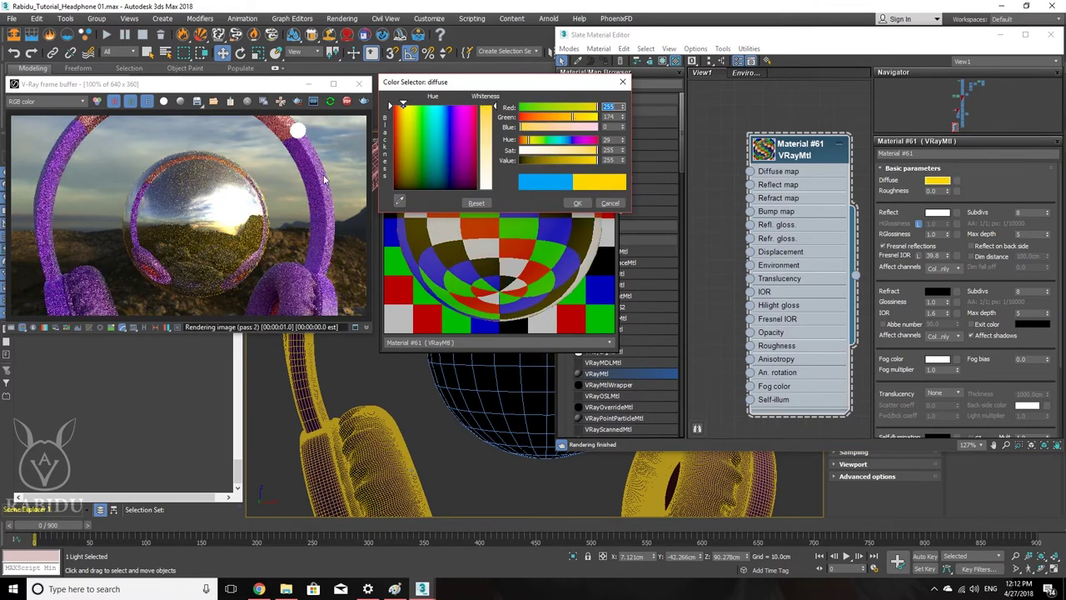
left_click(578, 203)
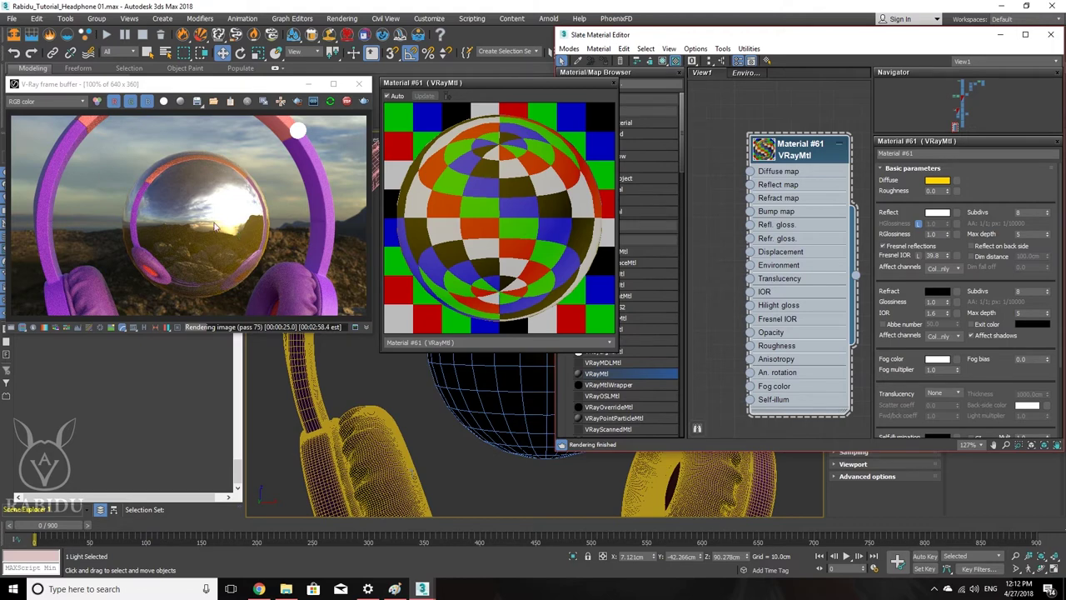
double_click(934, 254)
type("1.6")
key("Return")
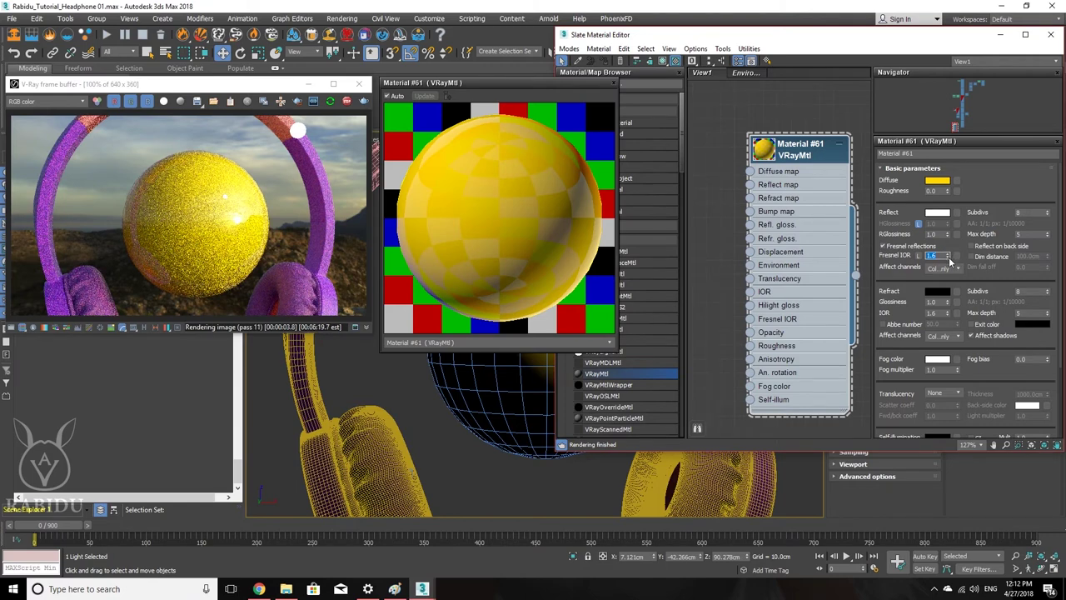
left_click(918, 255)
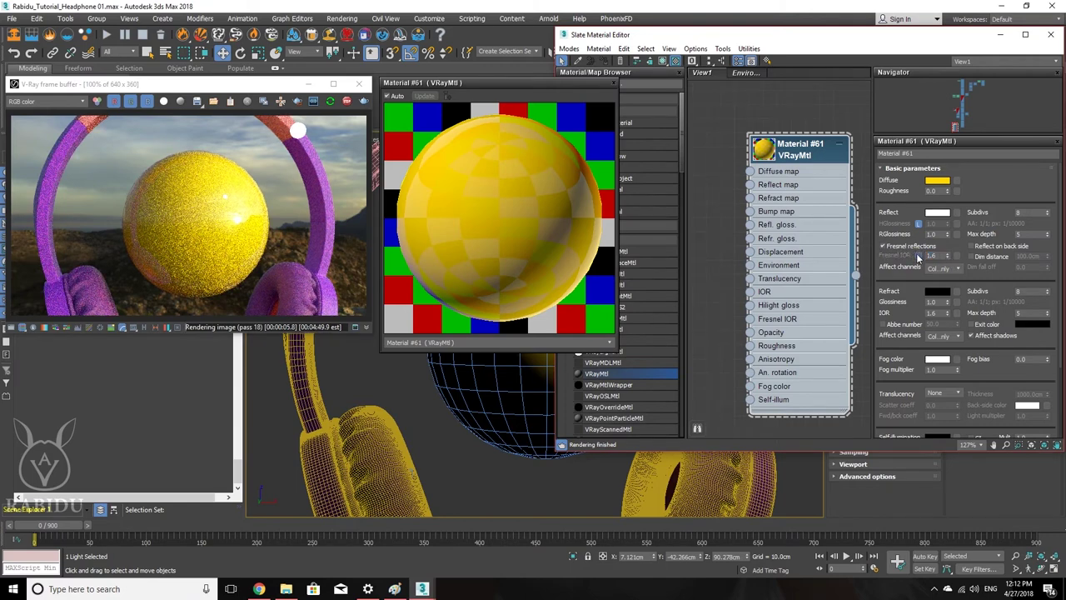
Step: Set the diffuse colour back to blue (Red 0, Green 89, Blue 255)
left_click(936, 181)
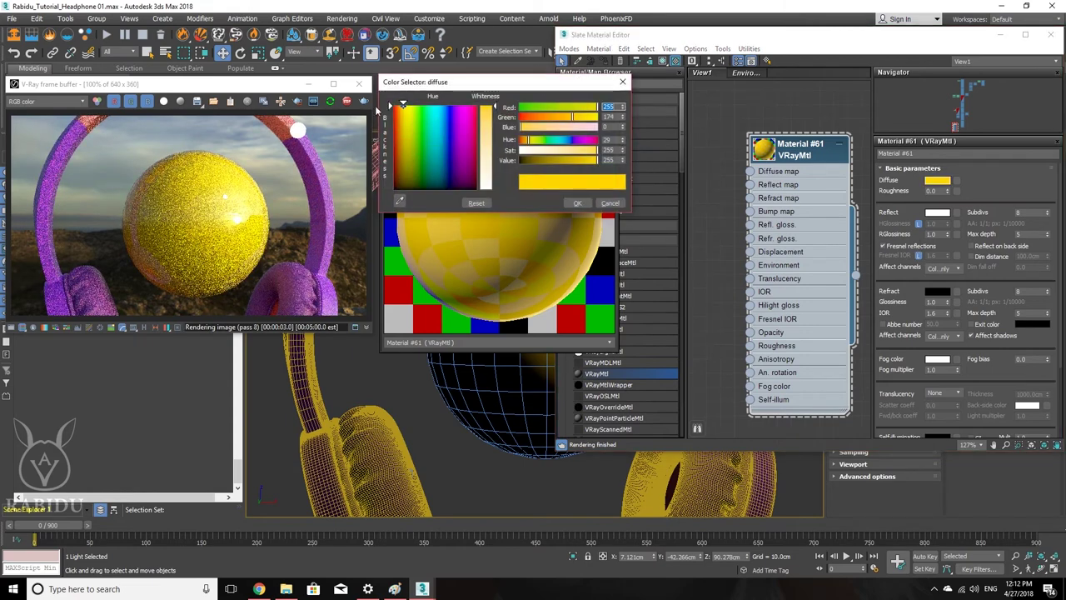
left_click(447, 106)
left_click_drag(550, 113, 547, 117)
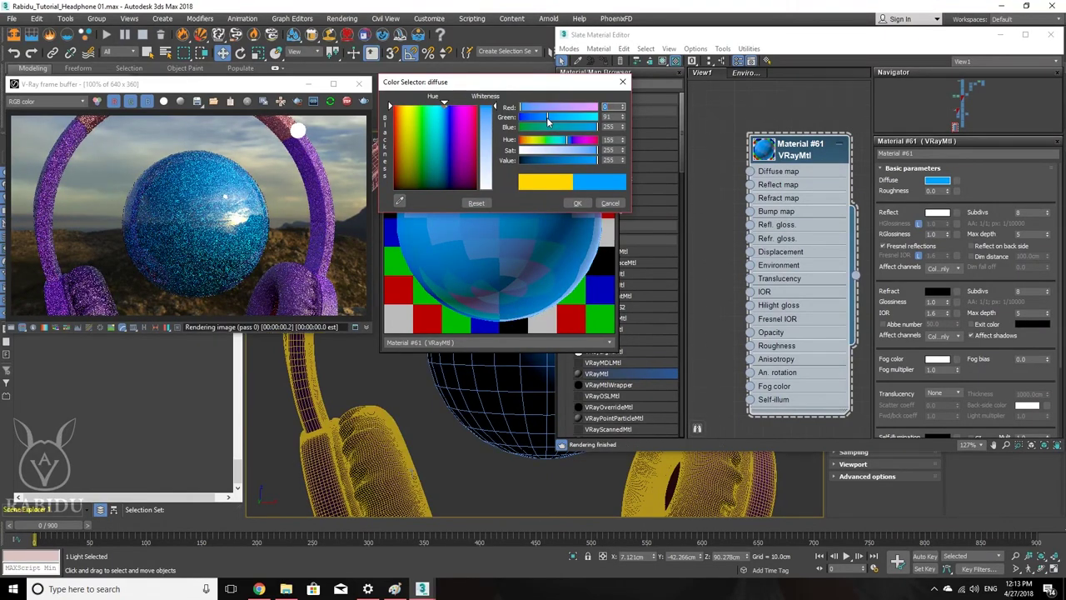
left_click(546, 117)
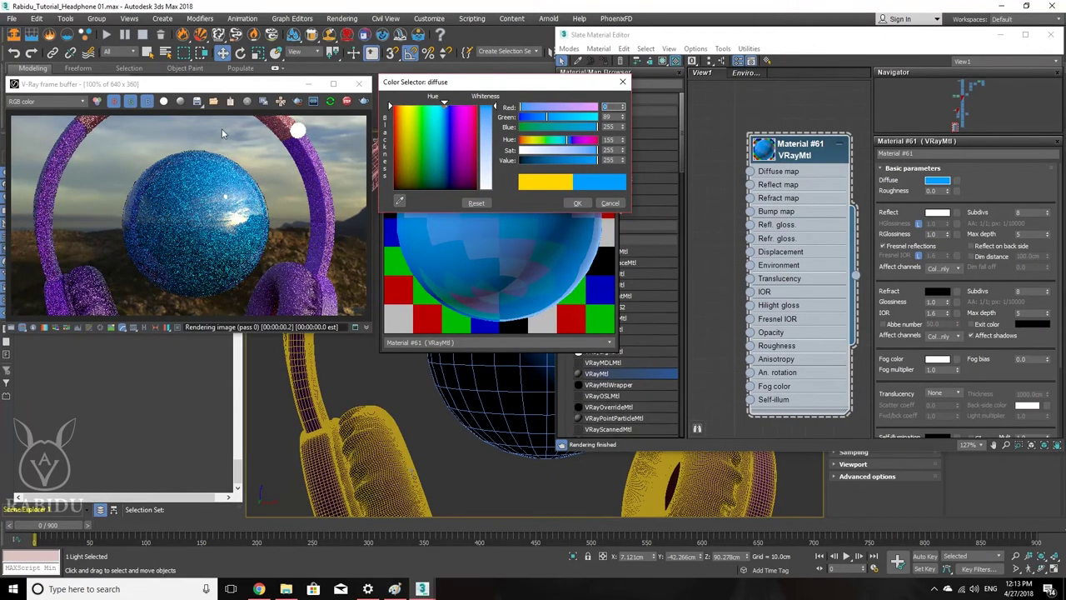
left_click(577, 204)
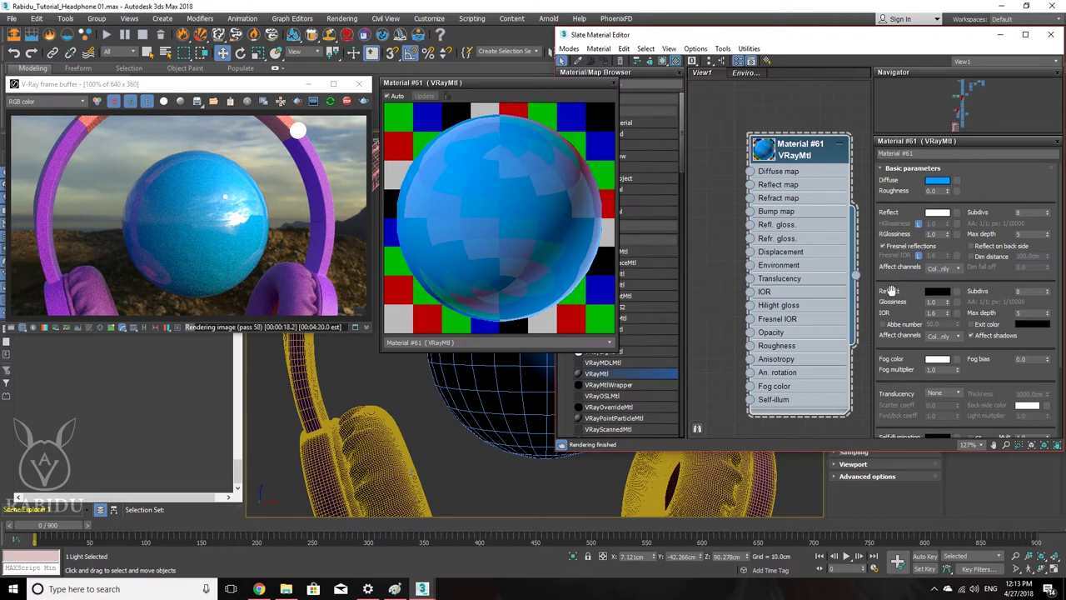
Step: Set the refraction colour to pure white (255,255,255) for clear glass, then switch to Paint
left_click(937, 290)
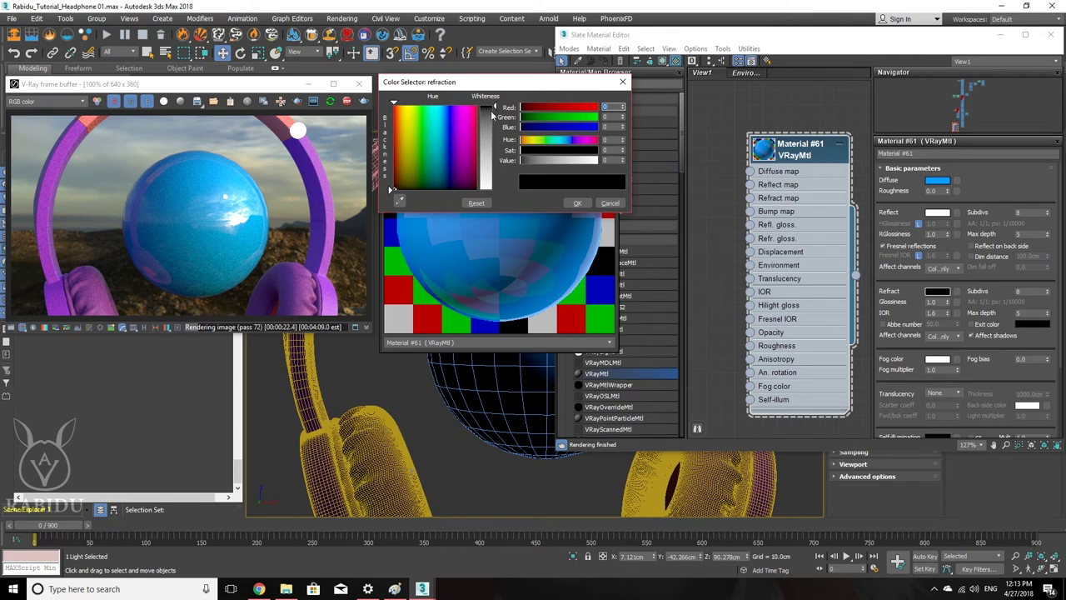
left_click(493, 119)
left_click_drag(494, 119, 492, 190)
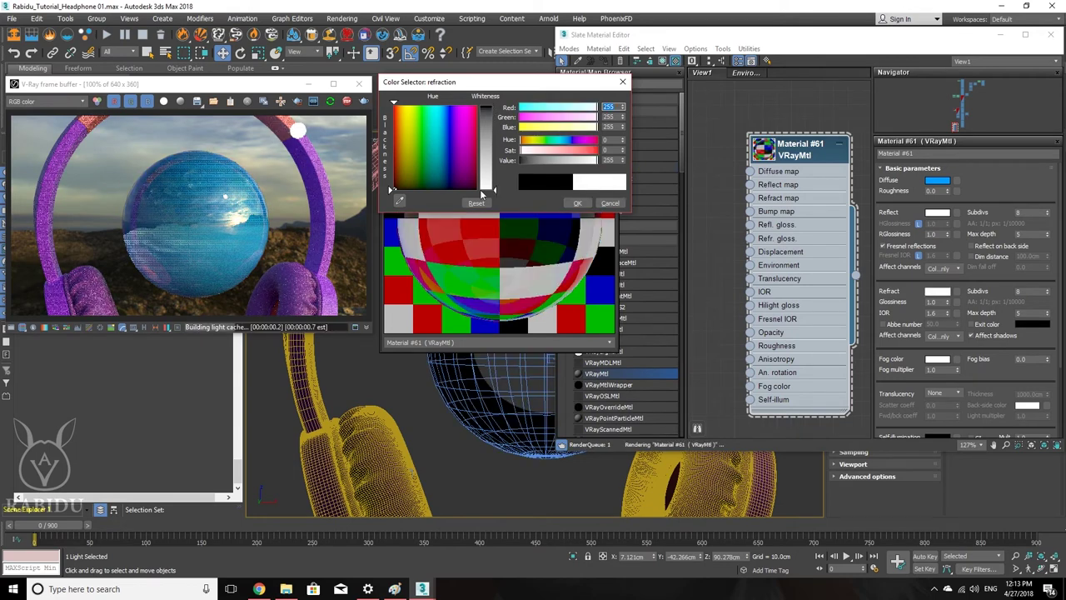
left_click(578, 202)
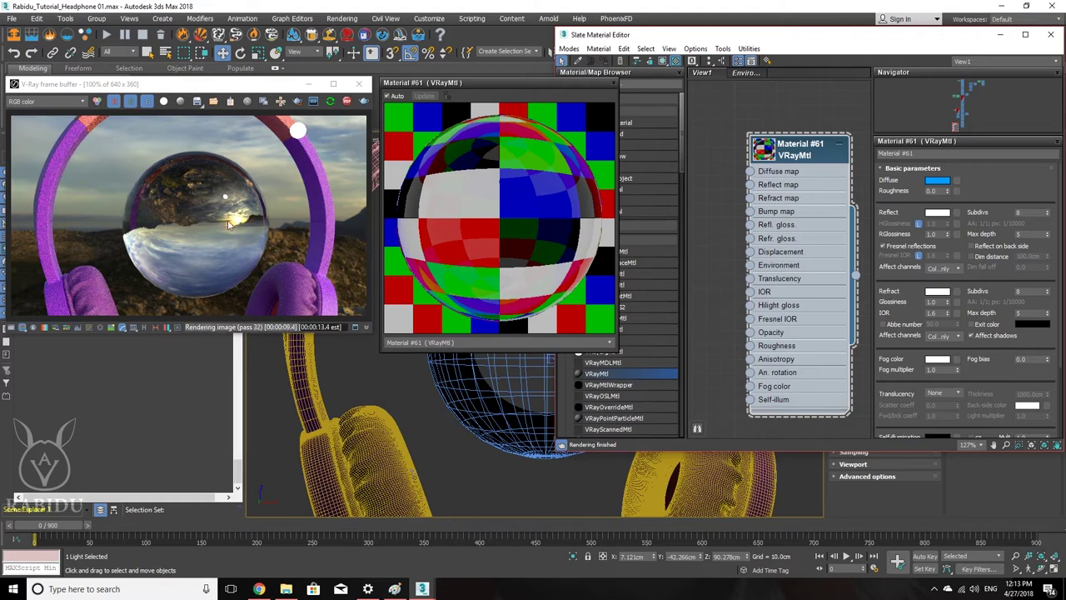
left_click(394, 590)
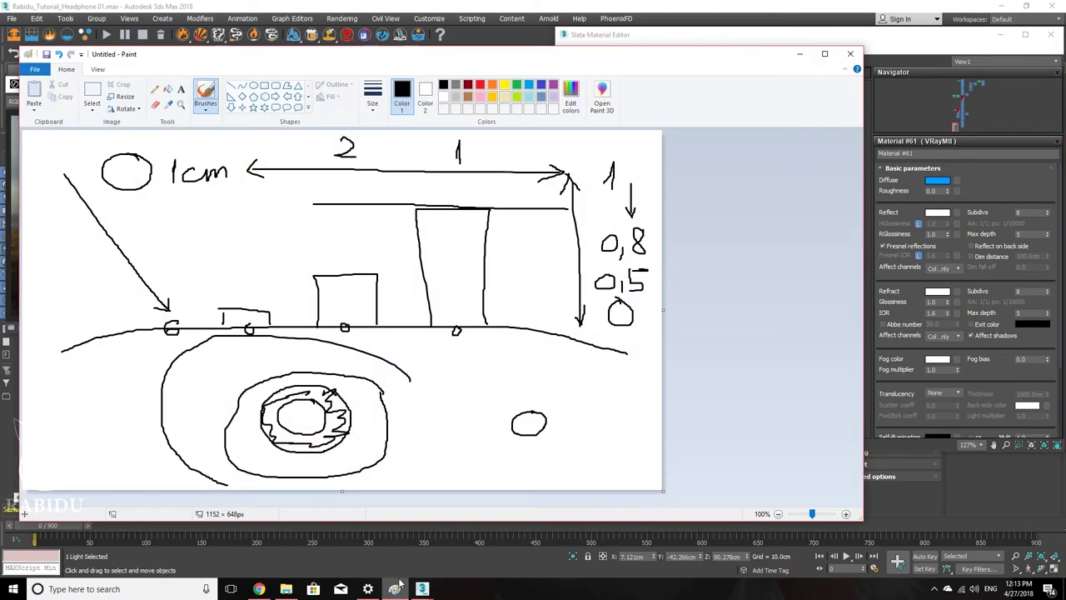
Step: Start a fresh canvas without saving and draw a central vertical double-headed arrow
left_click(35, 70)
left_click(45, 87)
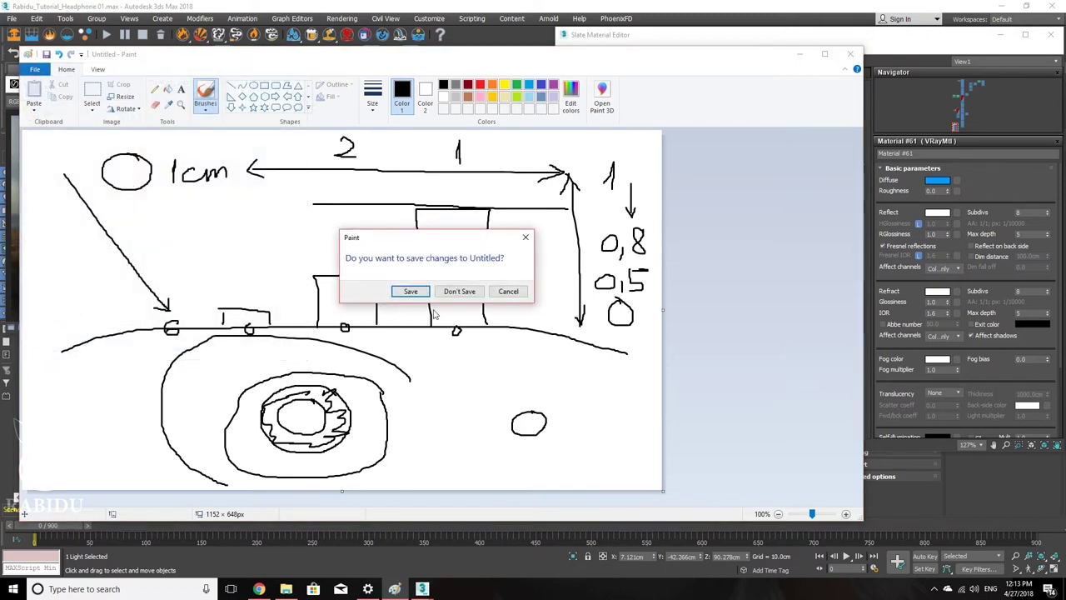
left_click(453, 293)
left_click_drag(334, 220, 336, 408)
mouse_move(332, 215)
left_mouse_down()
mouse_move(324, 238)
mouse_move(343, 236)
left_mouse_up()
mouse_move(325, 395)
left_mouse_down()
mouse_move(343, 405)
mouse_move(355, 395)
left_mouse_up()
Step: Add the horizontal axis and a left object line with a ray, arrowhead at its top
left_click_drag(143, 318, 587, 326)
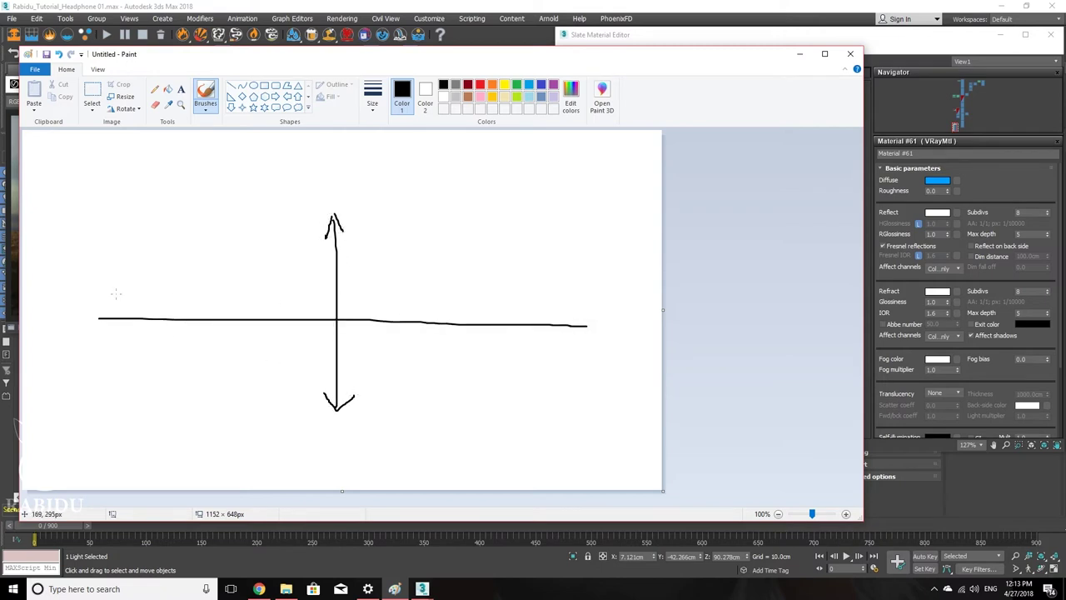
left_click_drag(146, 248, 143, 318)
mouse_move(147, 254)
left_mouse_down()
mouse_move(350, 254)
mouse_move(584, 370)
mouse_move(580, 330)
left_mouse_up()
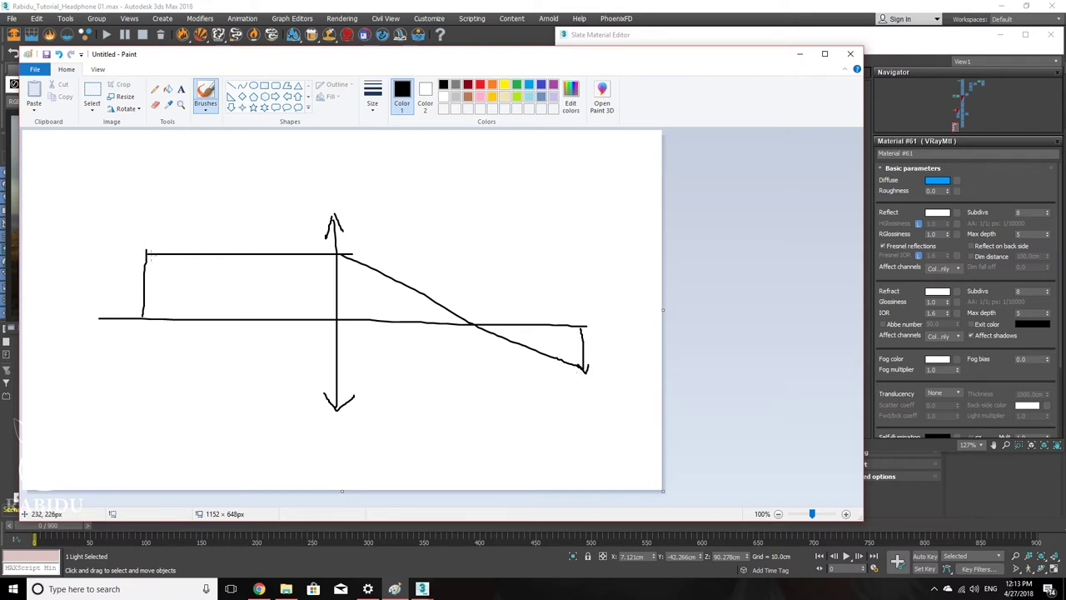
left_click_drag(146, 252, 135, 265)
Step: Try refraction IOR values of 1.0 and 1.5 on the glass sphere material
left_click(799, 53)
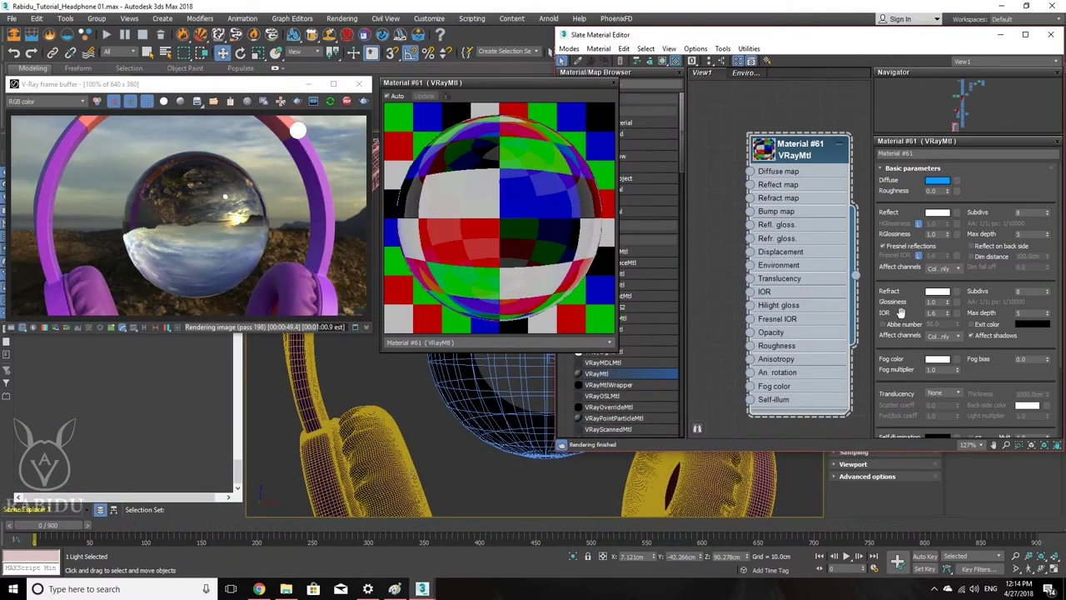
double_click(931, 313)
type("1")
key("Return")
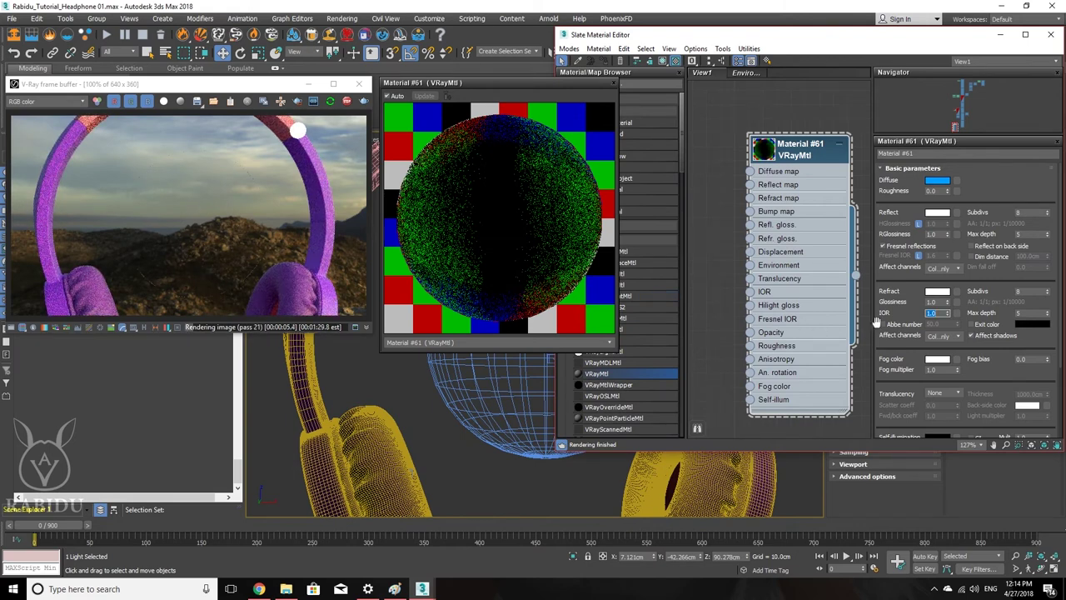
type("1.5")
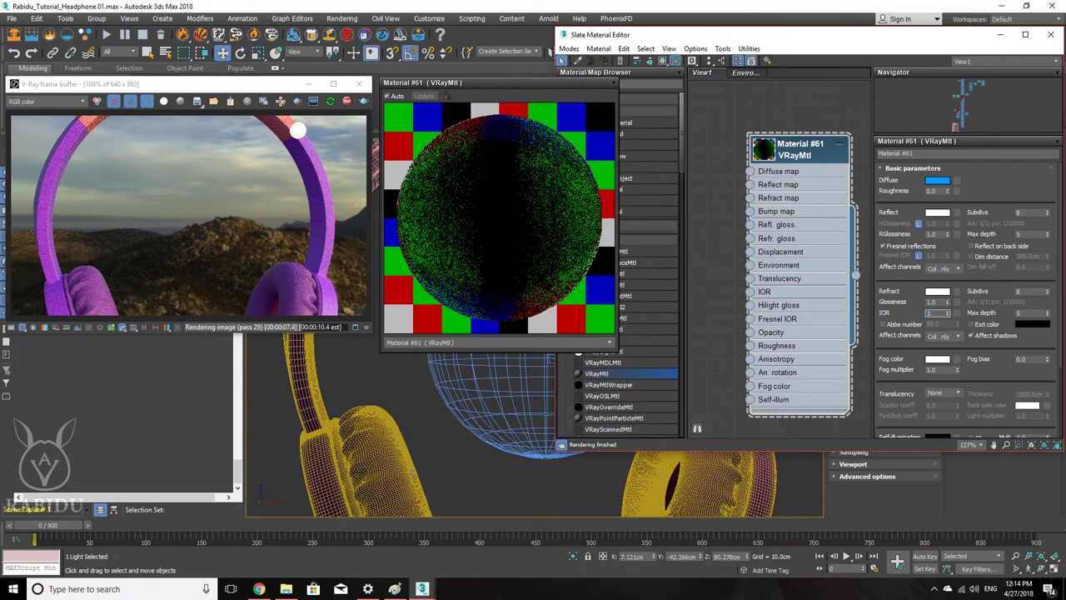
key("Return")
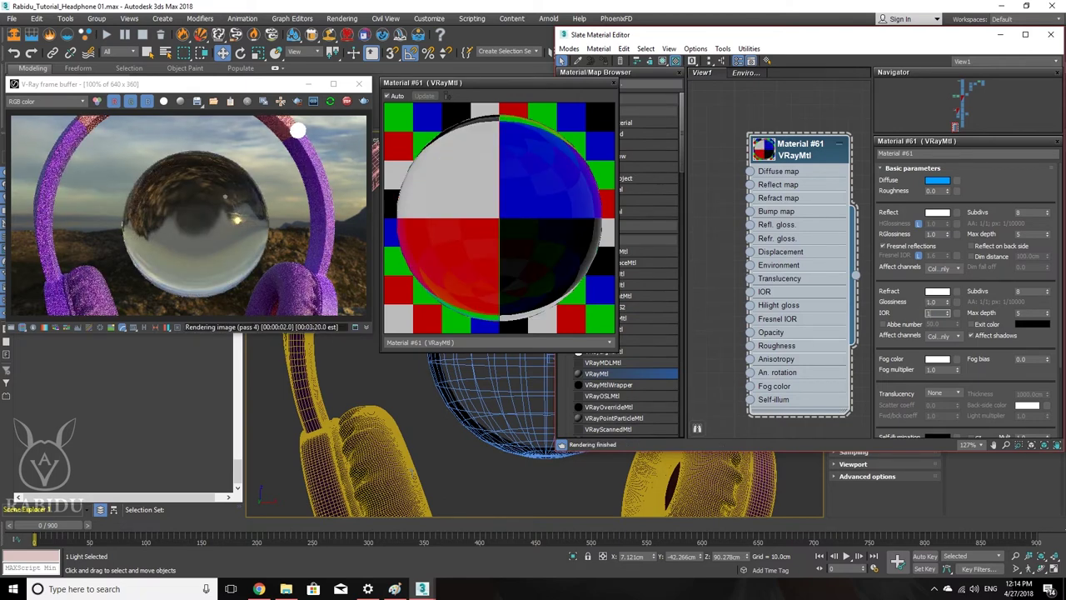
Step: Try IOR 1.001 and 1.01, then raise it with the spinner to 1.41
type("1.001")
key("Return")
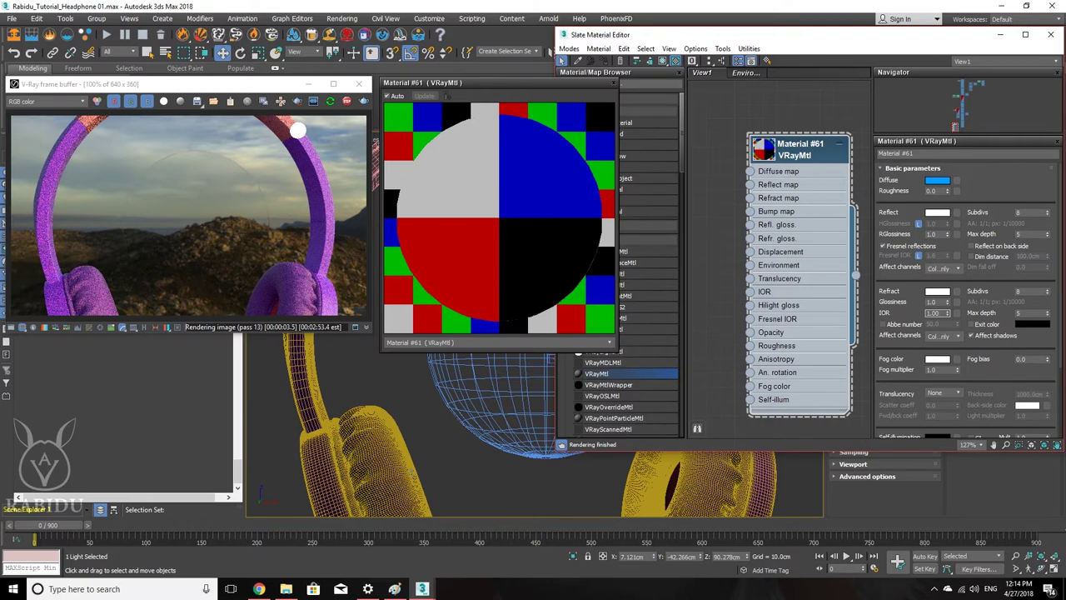
type("1.01")
key("Return")
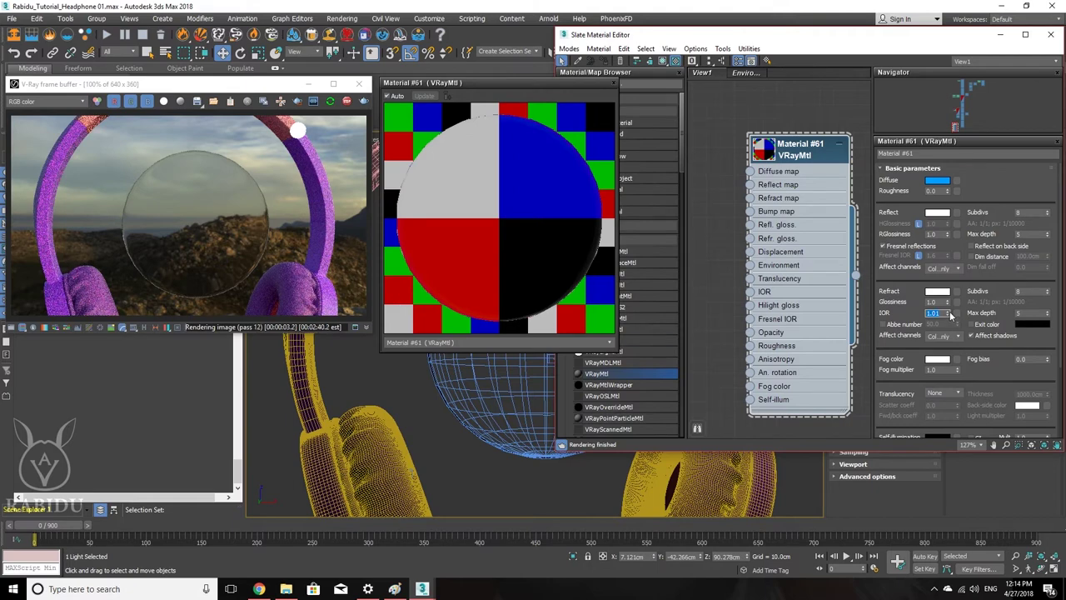
left_click_drag(950, 319, 952, 315)
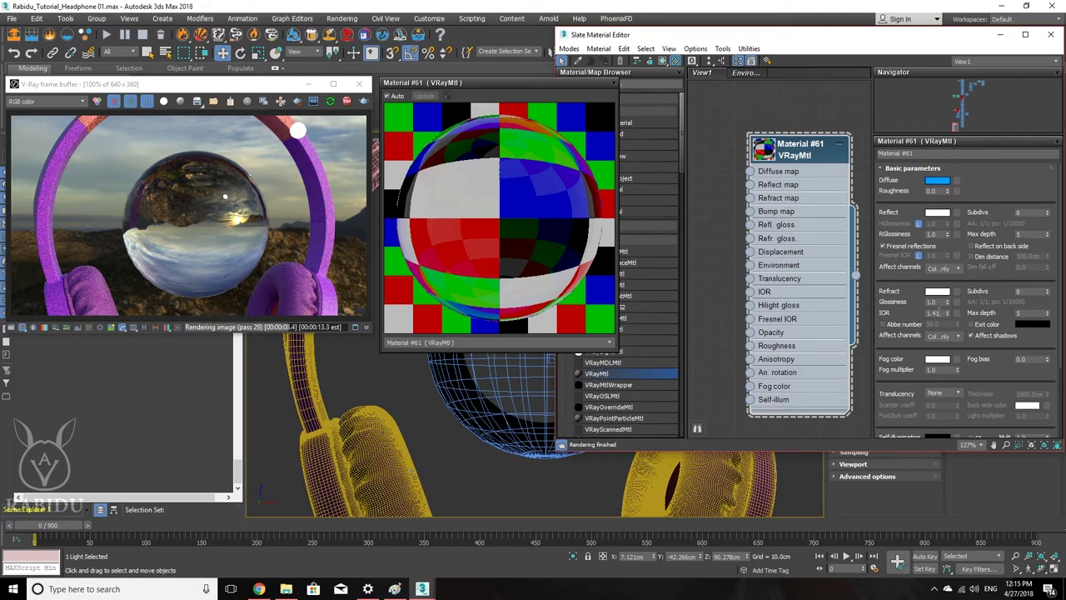
double_click(935, 313)
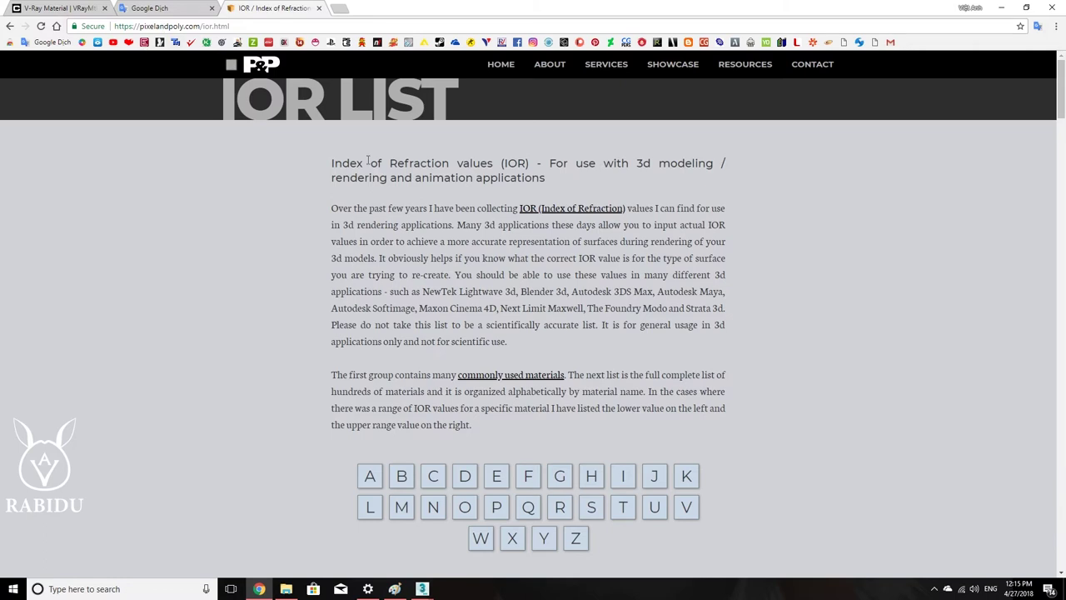
Step: Translate the heading words 'Index' and '3d modeling' on the IOR List page
left_click_drag(333, 164, 374, 158)
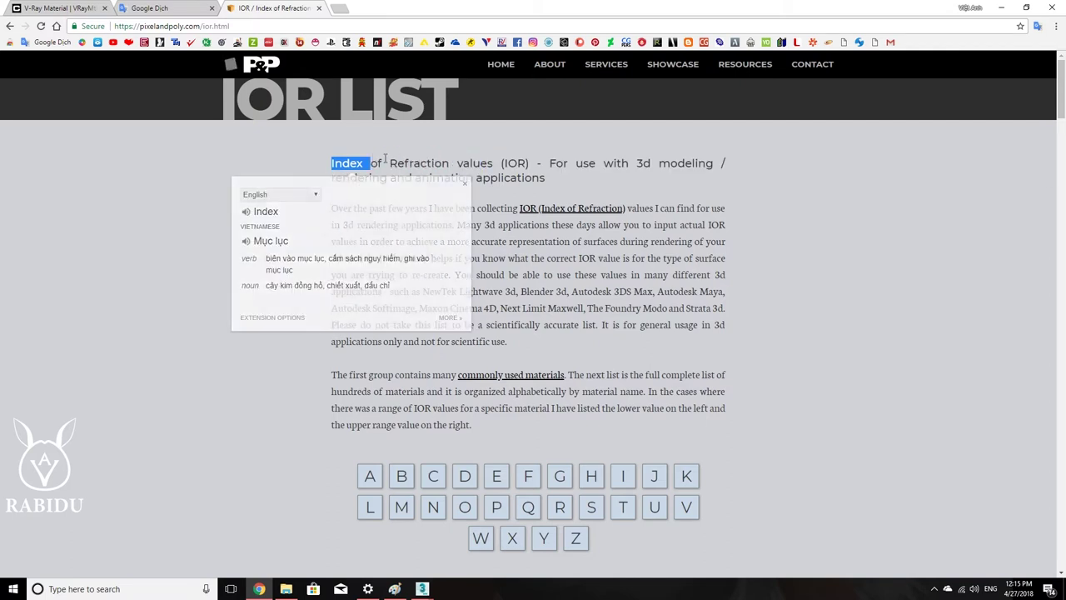
left_click(374, 158)
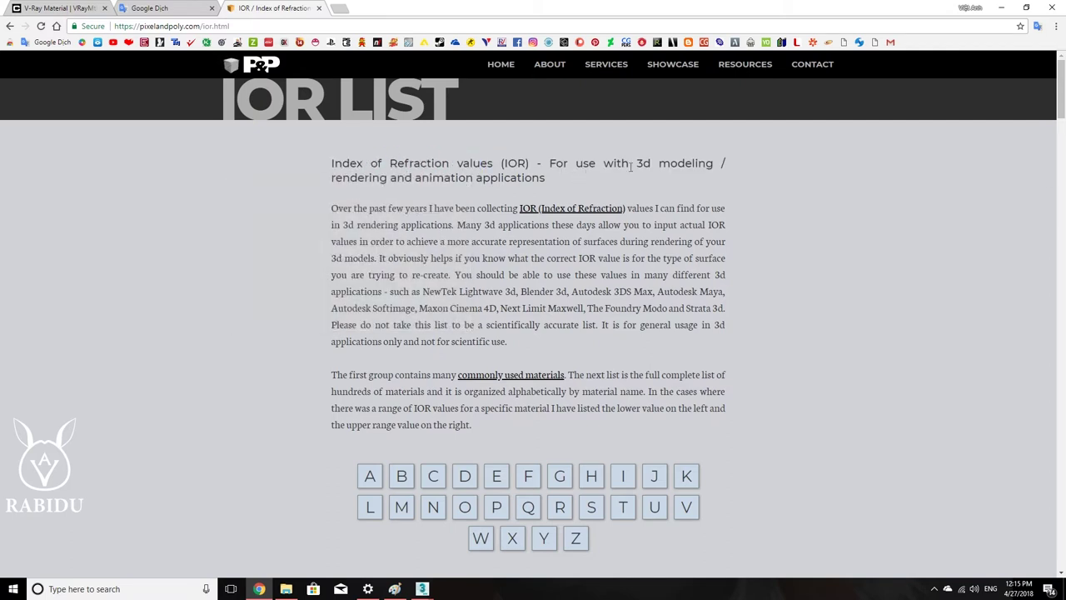
left_click_drag(640, 163, 716, 166)
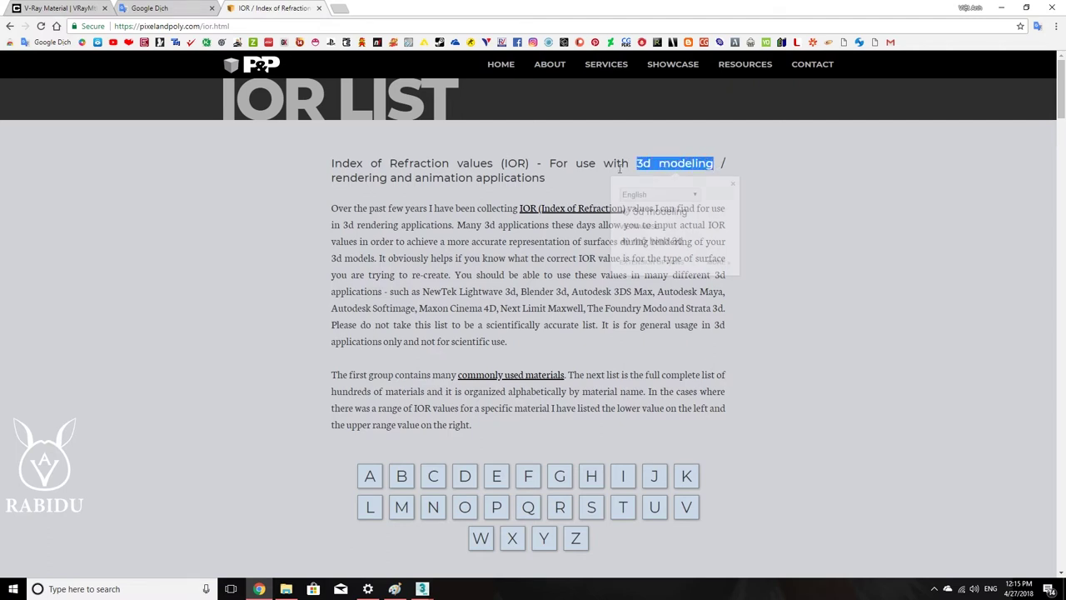
left_click(329, 183)
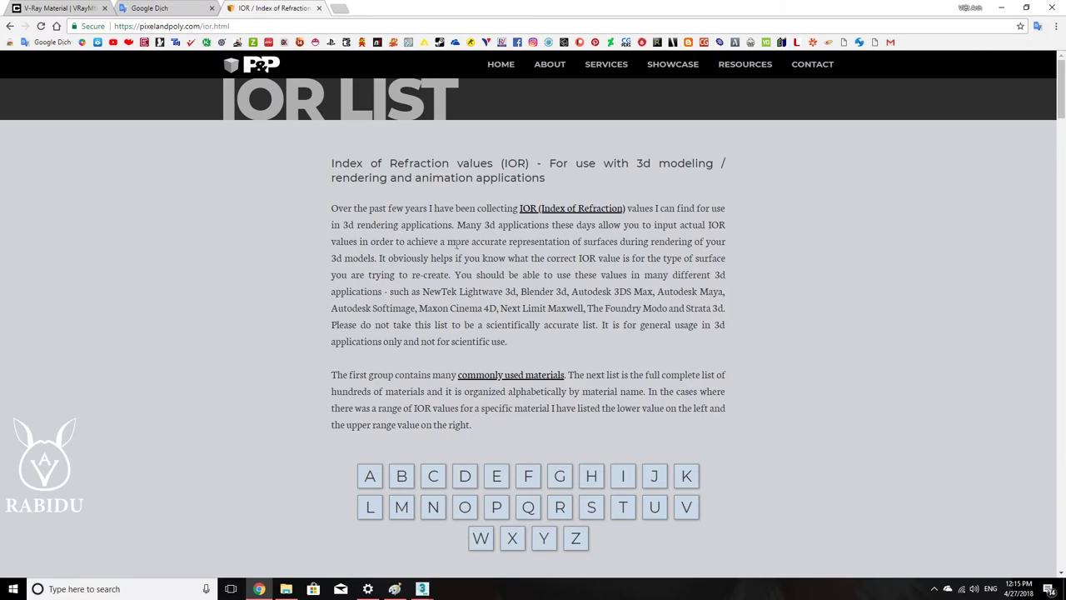
Step: Scroll down to the Common Materials table listing Glass and Diamond IORs
scroll(456, 243, "down", 3)
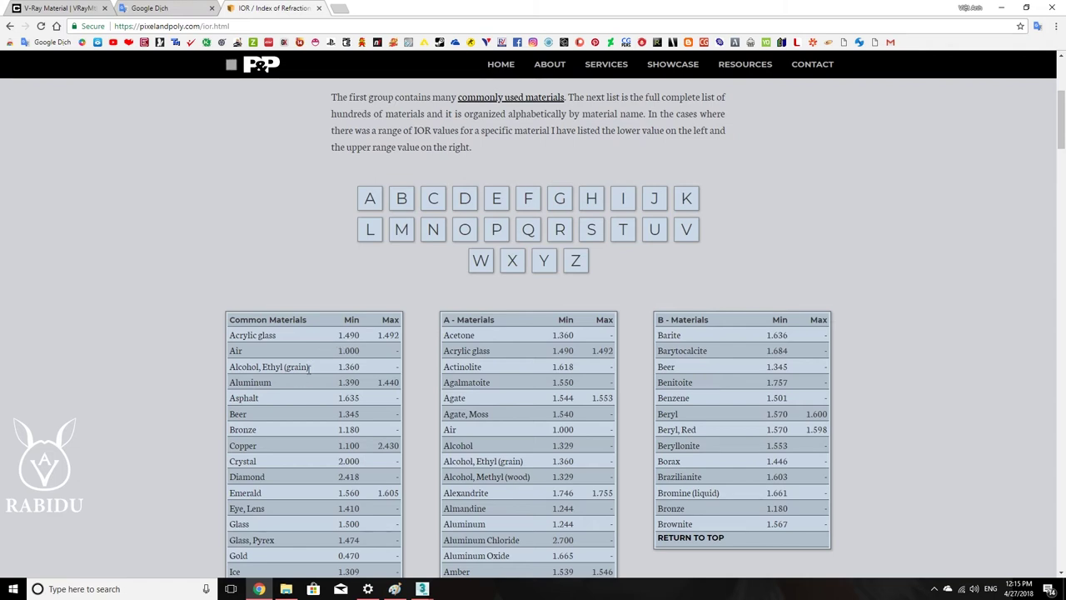
scroll(310, 375, "down", 2)
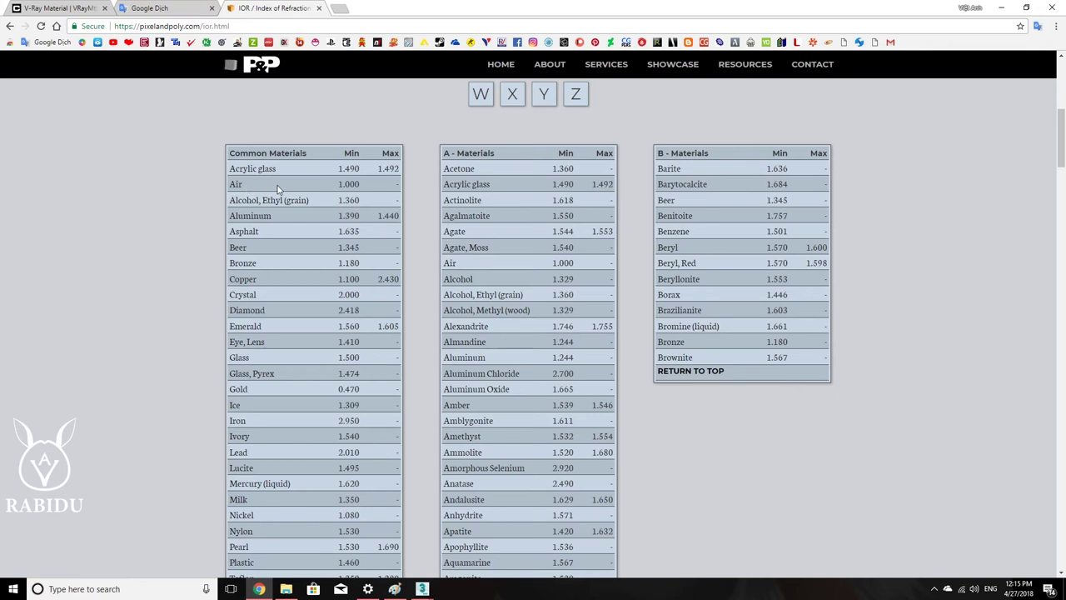
scroll(346, 190, "down", 1)
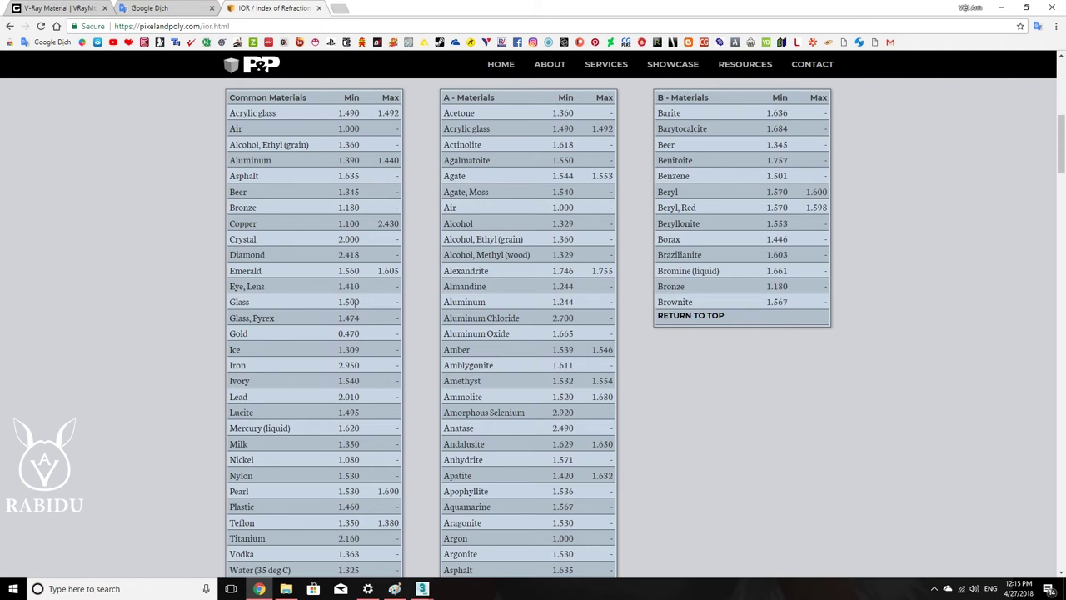
scroll(354, 304, "down", 1)
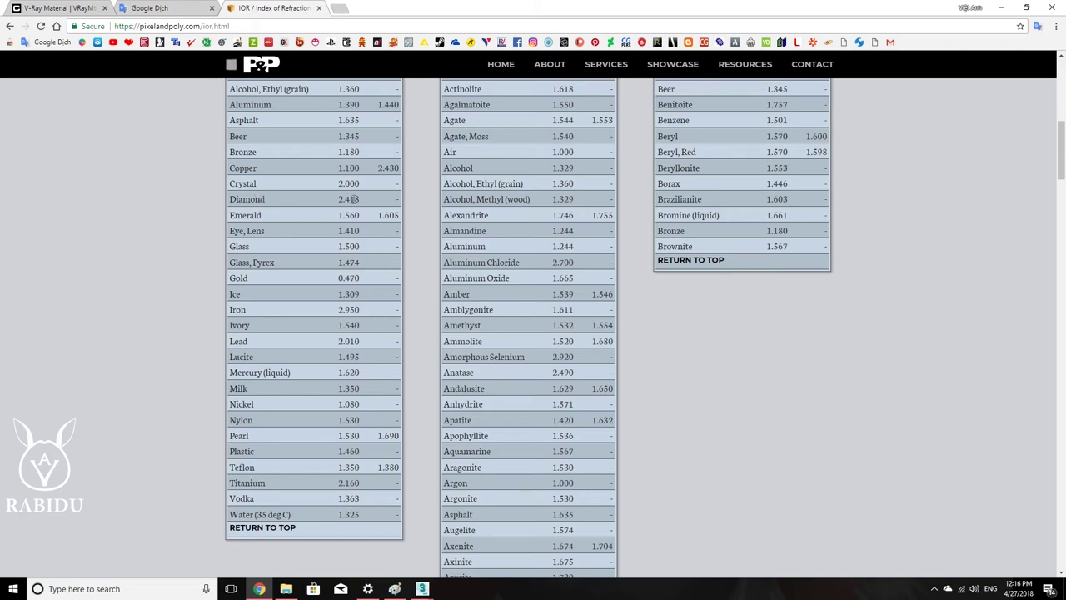
key("alt+Tab")
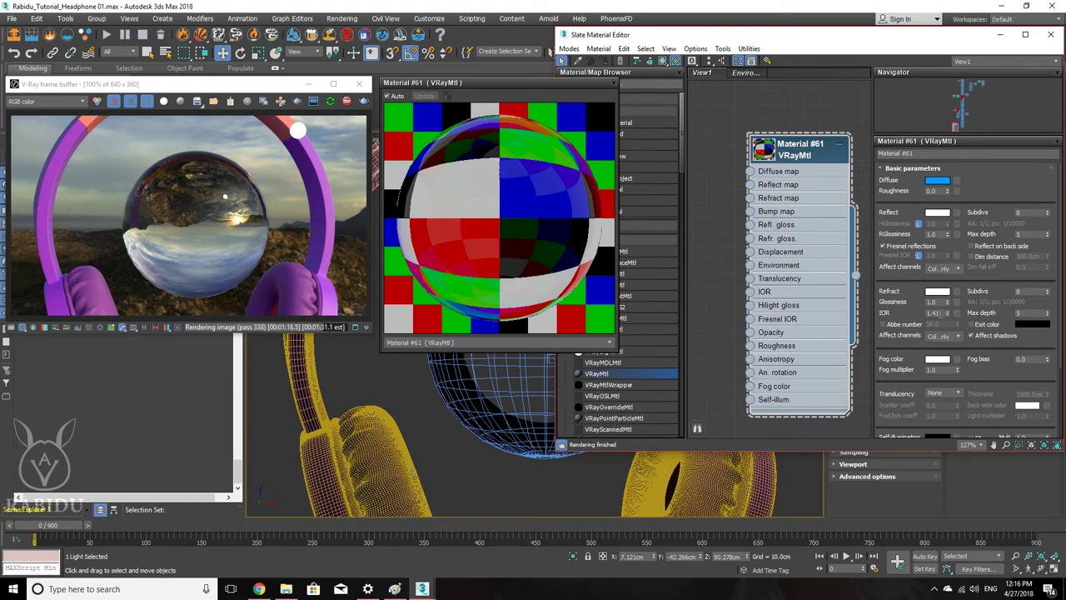
Step: Change the Refract IOR to 1.363, then to the diamond value 2.418
double_click(938, 314)
type("1.")
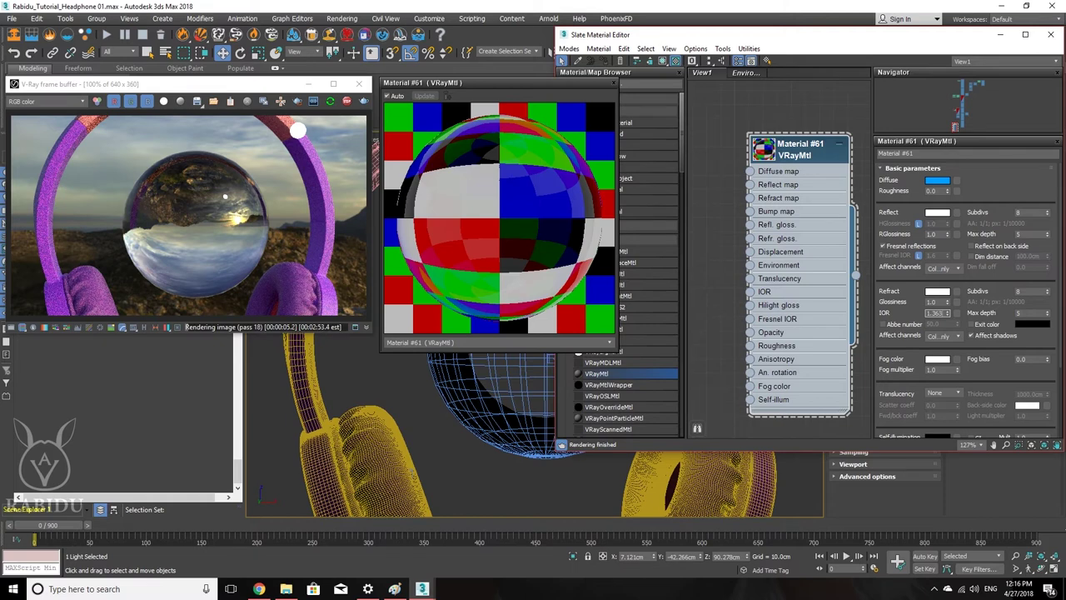
key("Return")
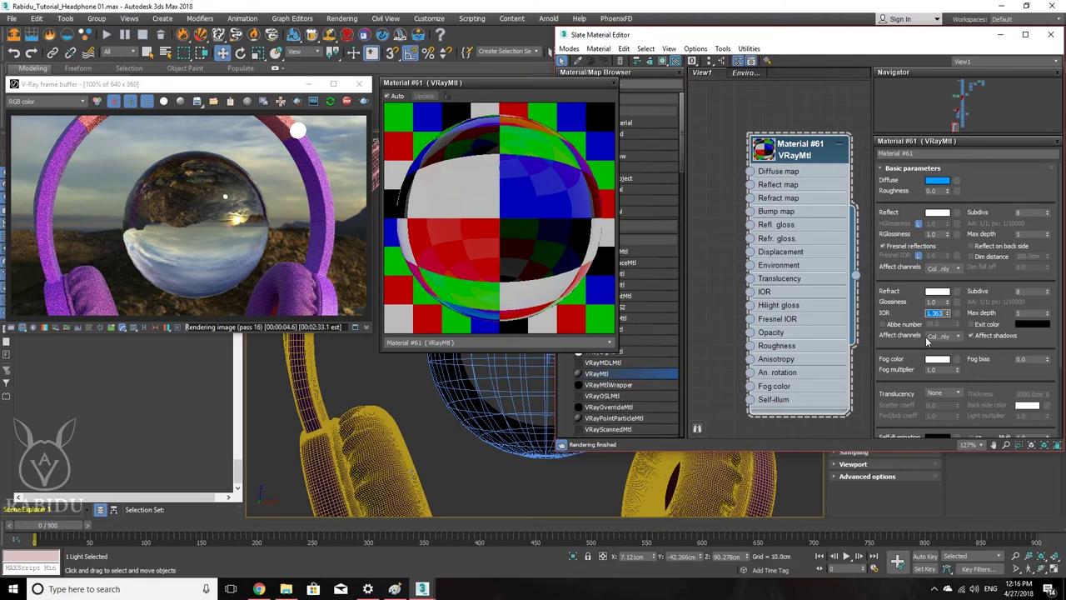
type("2.418")
key("Return")
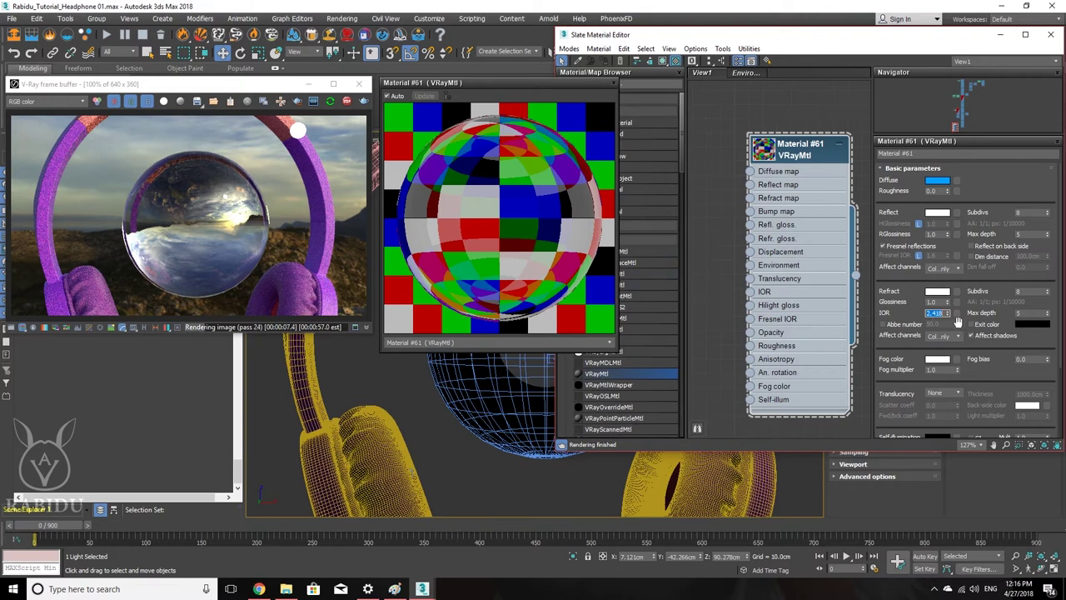
Step: Set the Reflect colour of Material #61 to pure black (RGB 0,0,0)
left_click(940, 213)
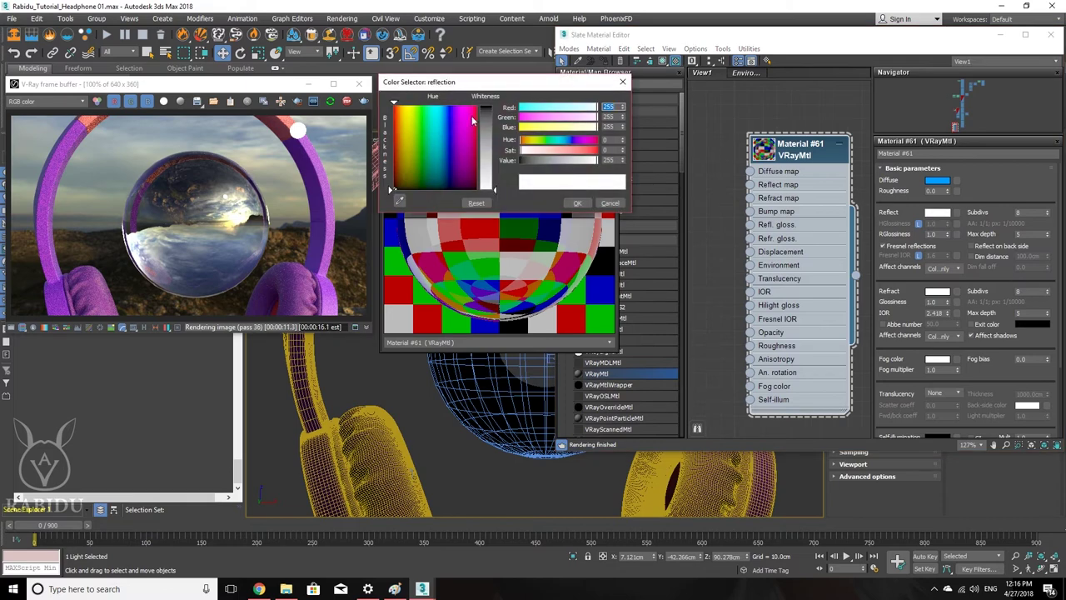
left_click_drag(491, 127, 491, 105)
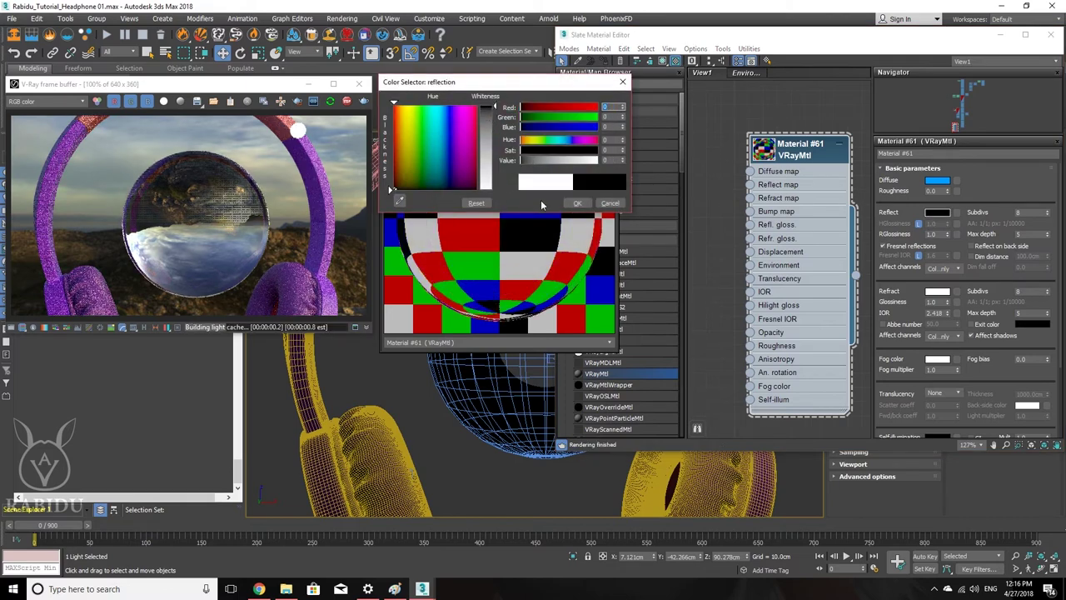
left_click(577, 204)
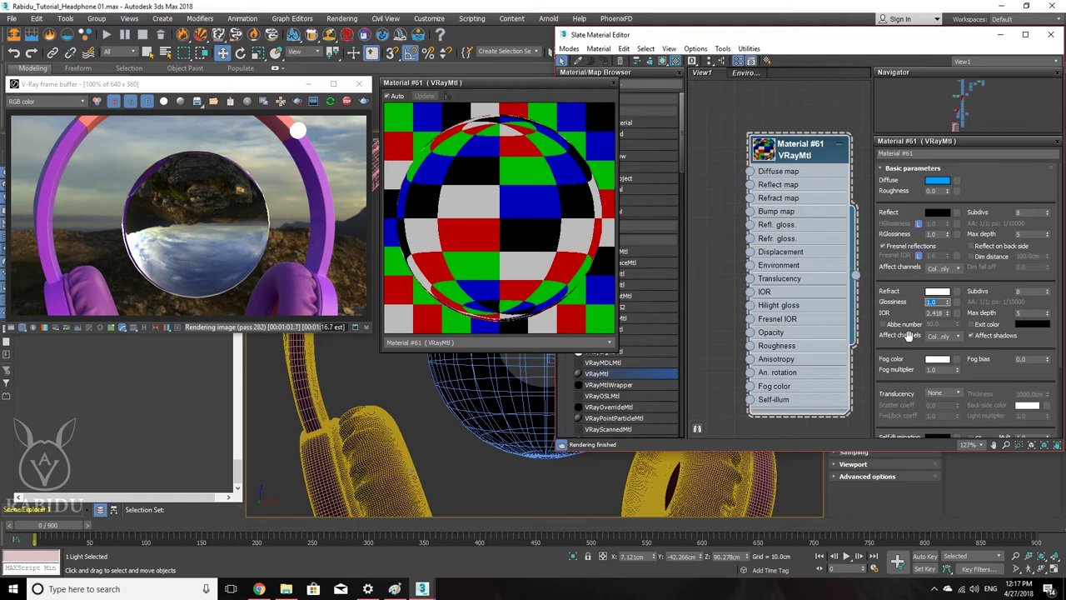
Step: Set Refract Glossiness to 0.9, close the material preview, then settle on 0.8
type(".9")
key("Return")
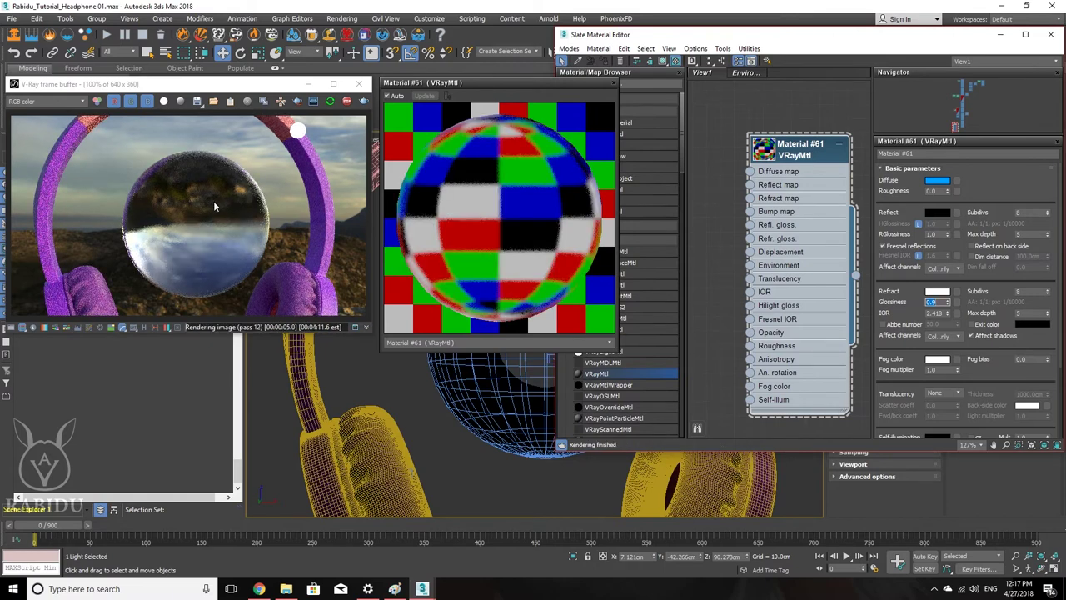
left_click(618, 83)
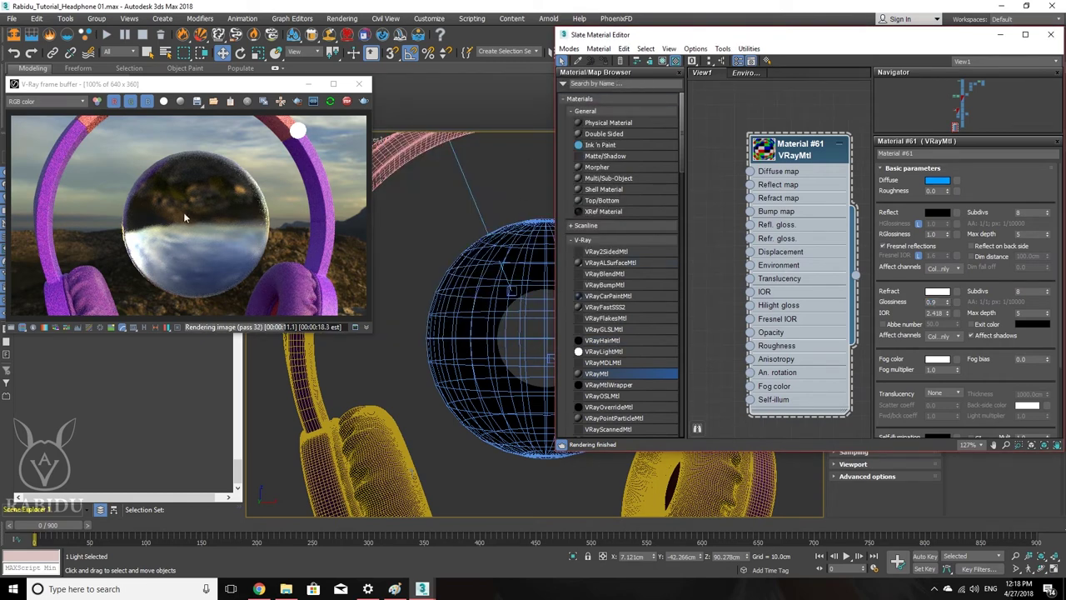
double_click(938, 301)
type(".8")
key("Return")
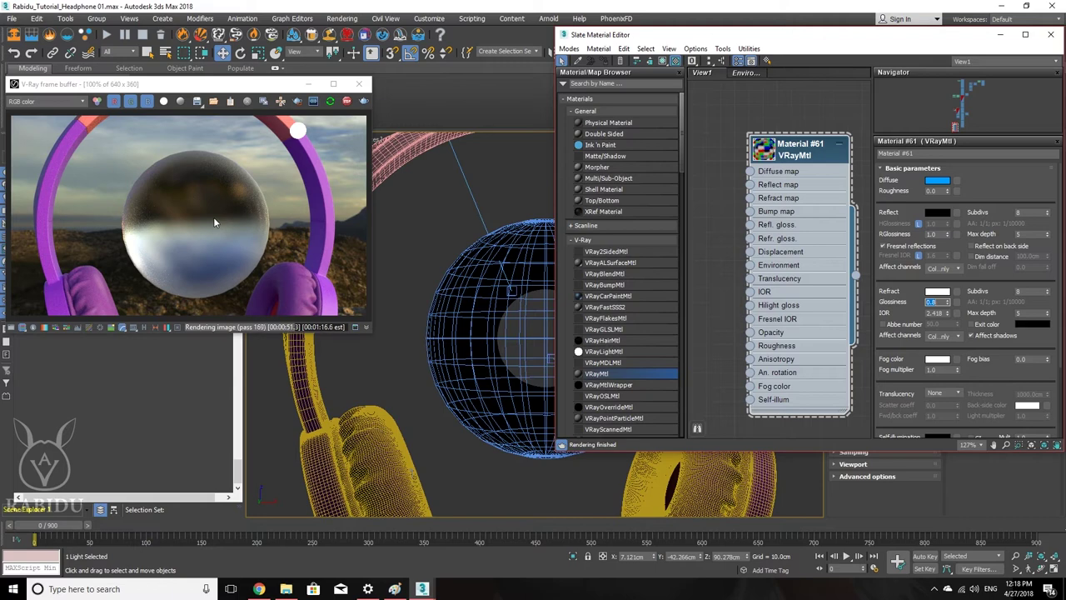
Step: Restore the refraction glossiness to 0.9
left_click(939, 302)
type("0.9")
key("Return")
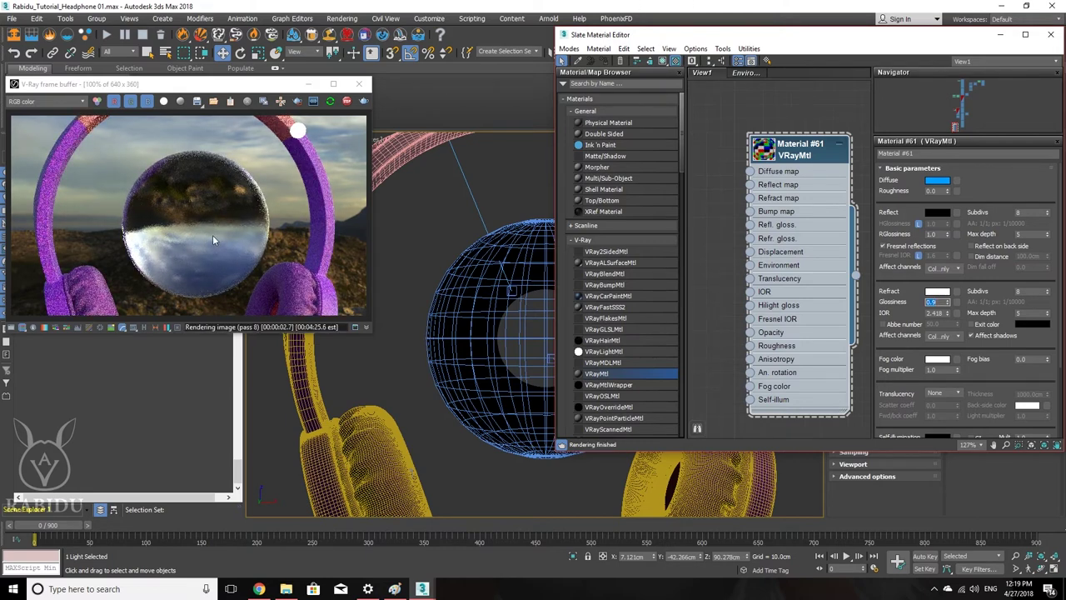
Step: Set refraction Subdivs to 1 to compare the render, then back to 8
double_click(939, 313)
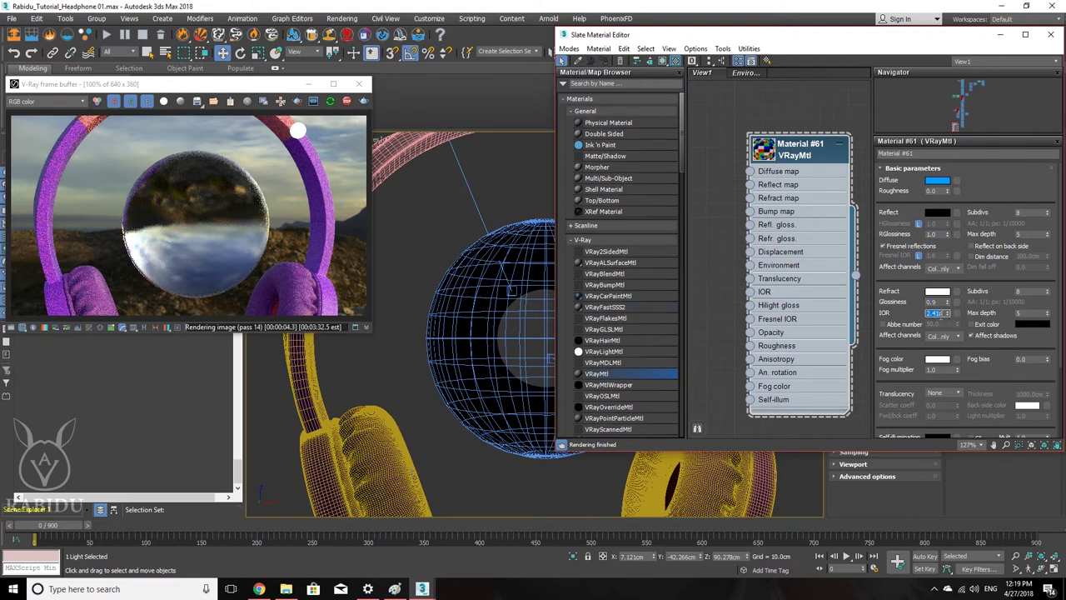
double_click(1031, 291)
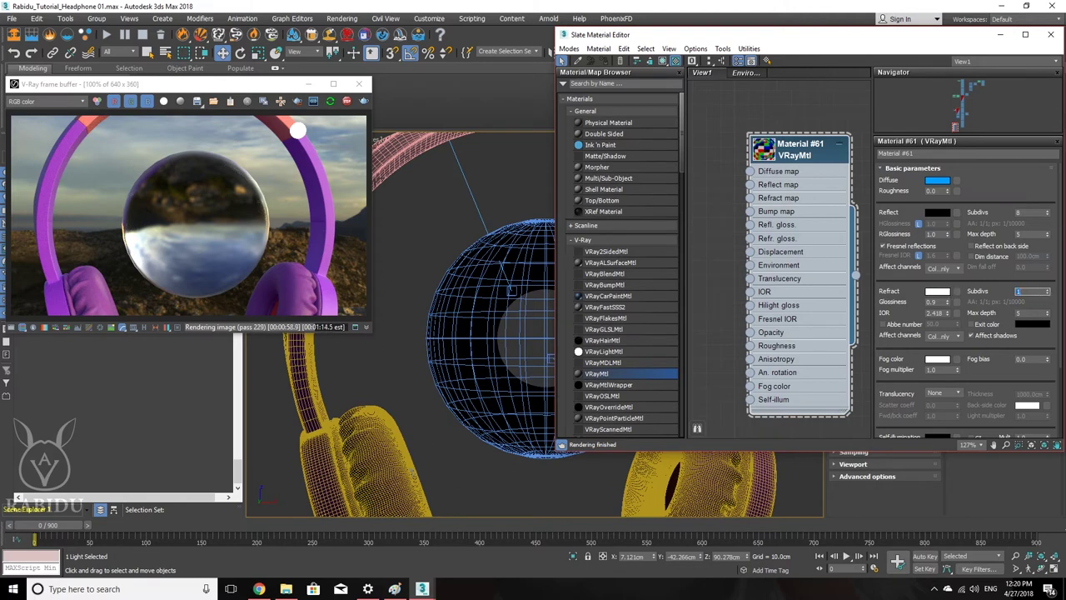
type("1")
key("Return")
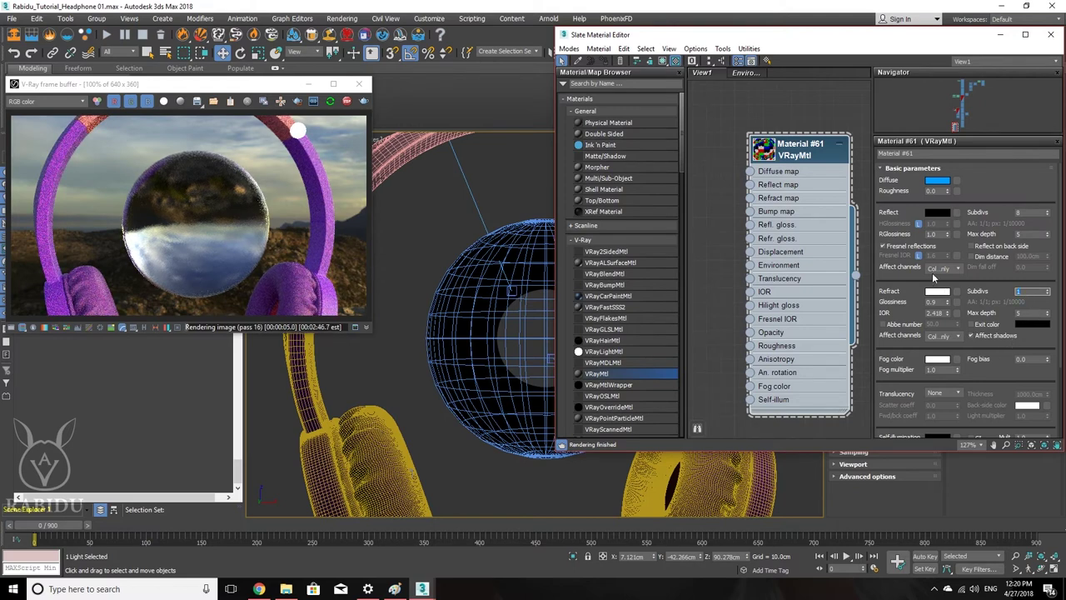
type("8")
key("Return")
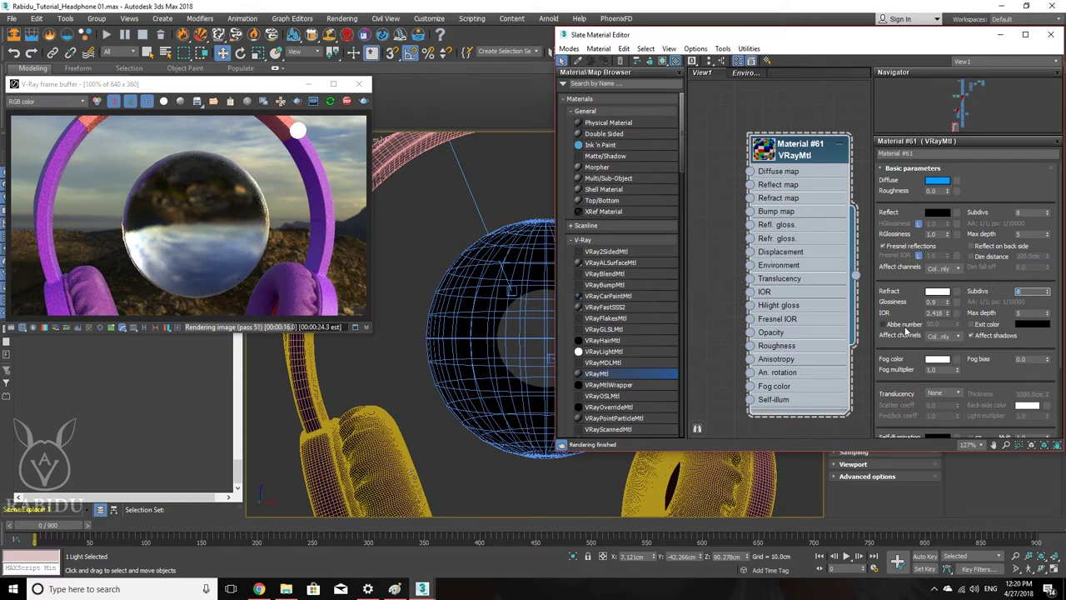
Step: Enable Abbe number dispersion, trying 10 before settling on 5, and orbit the view
left_click(883, 324)
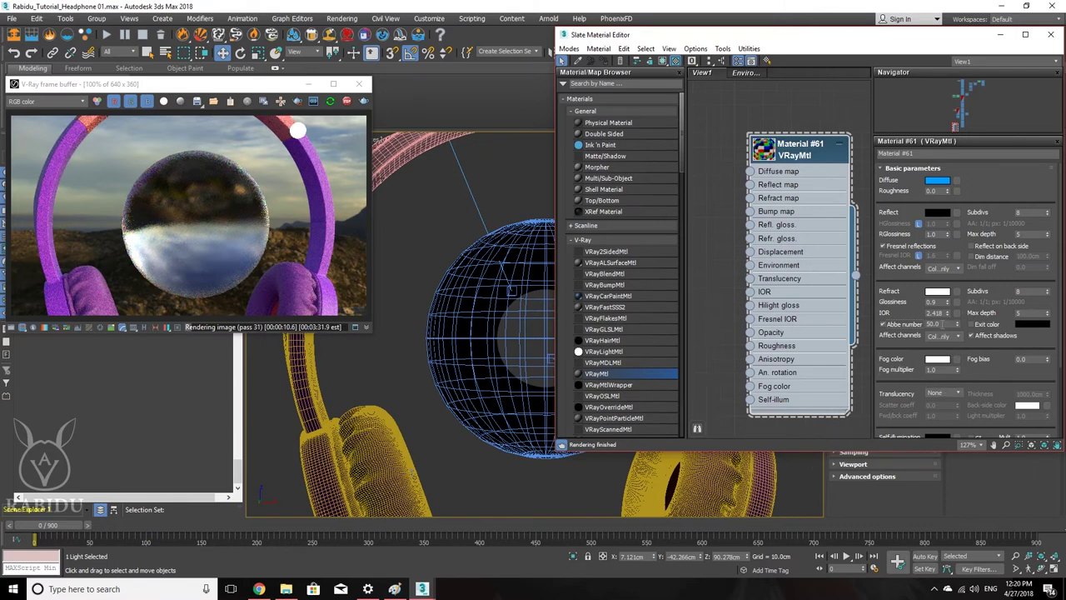
double_click(941, 323)
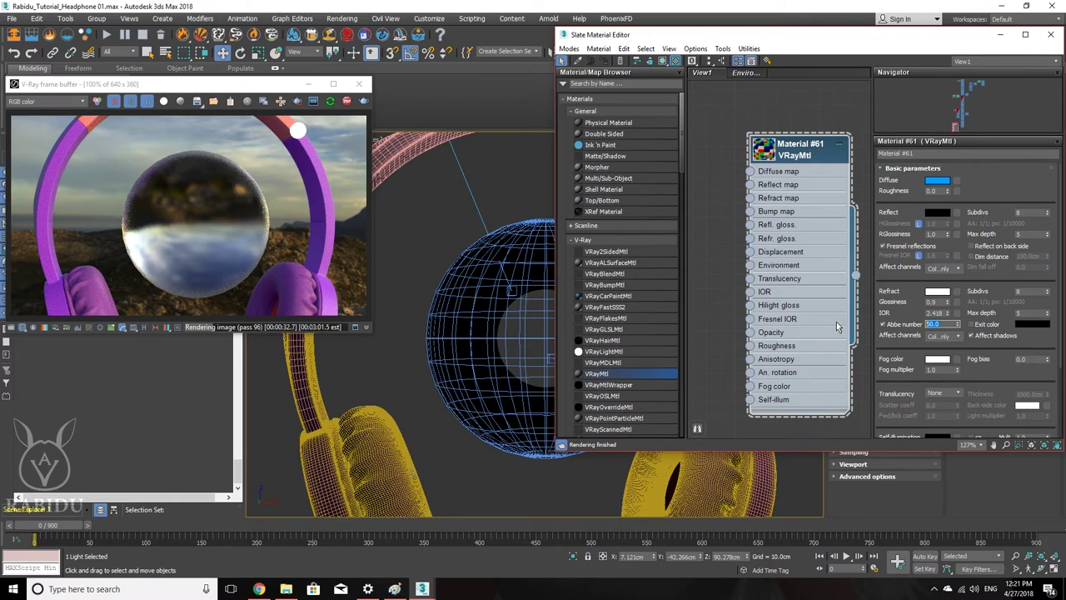
type("10")
key("Return")
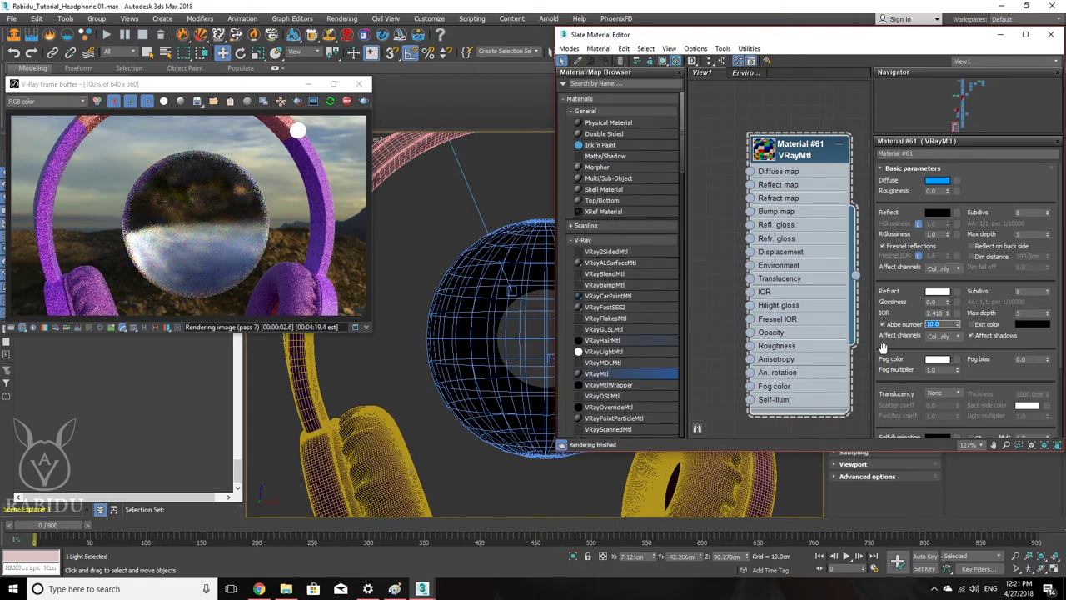
type("5")
key("Return")
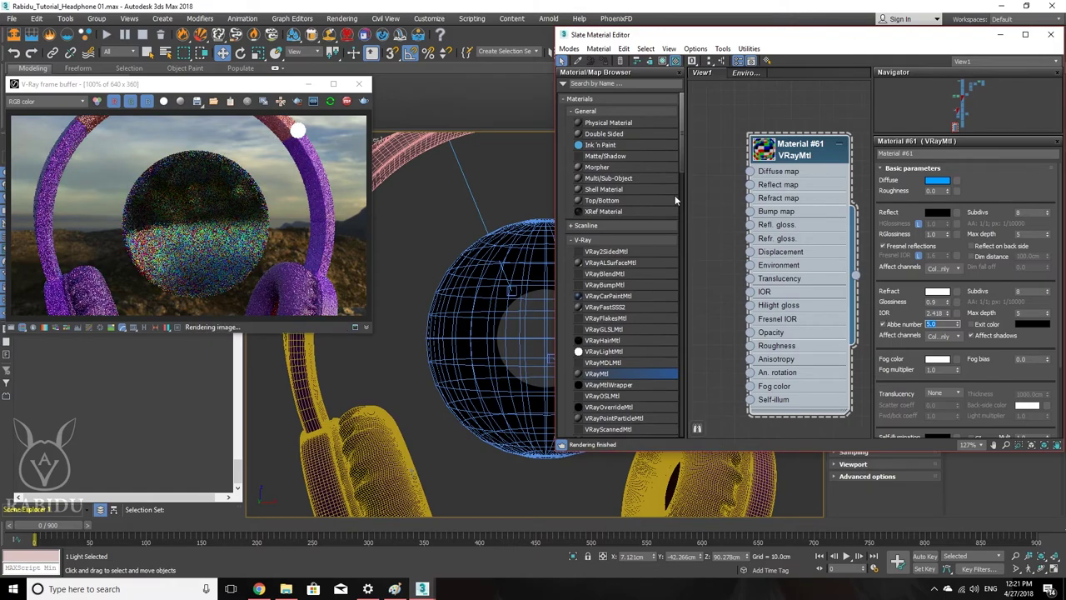
middle_click_drag(452, 342, 492, 344, "alt")
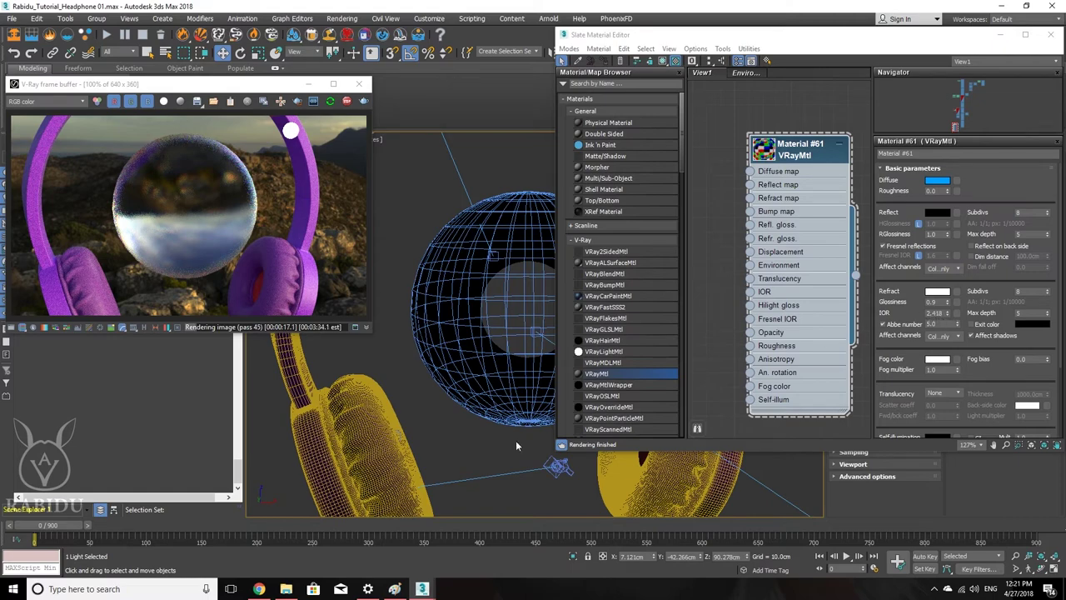
left_click(259, 589)
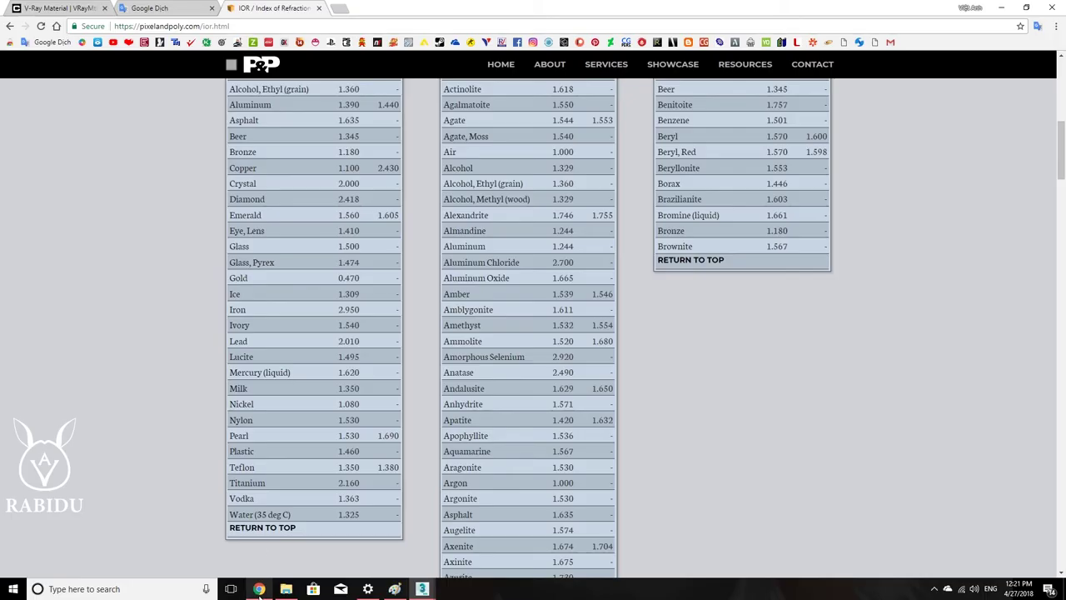
left_click(55, 7)
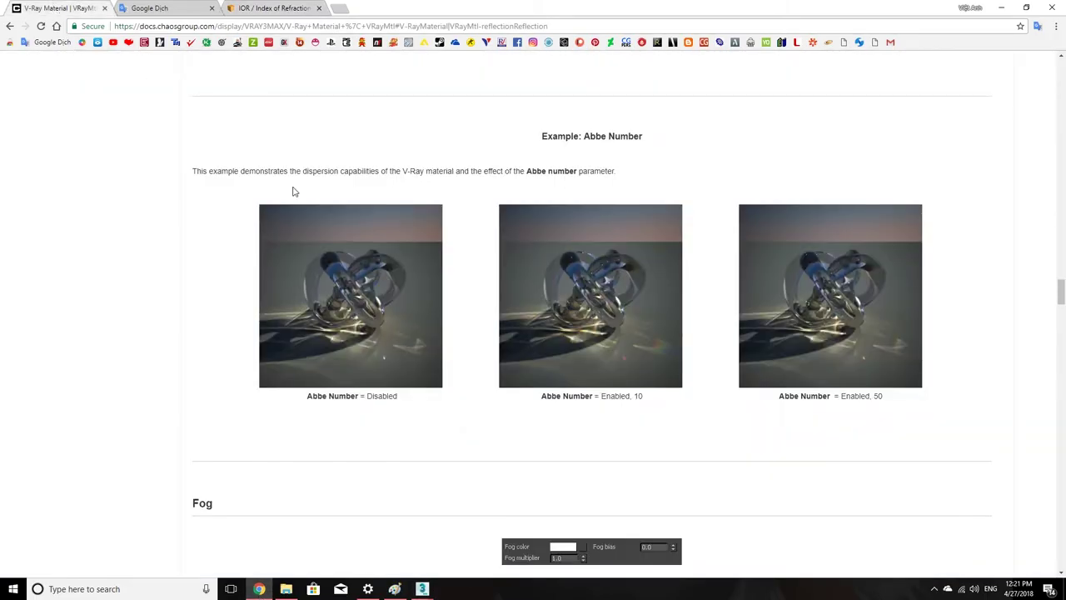
left_click(584, 344)
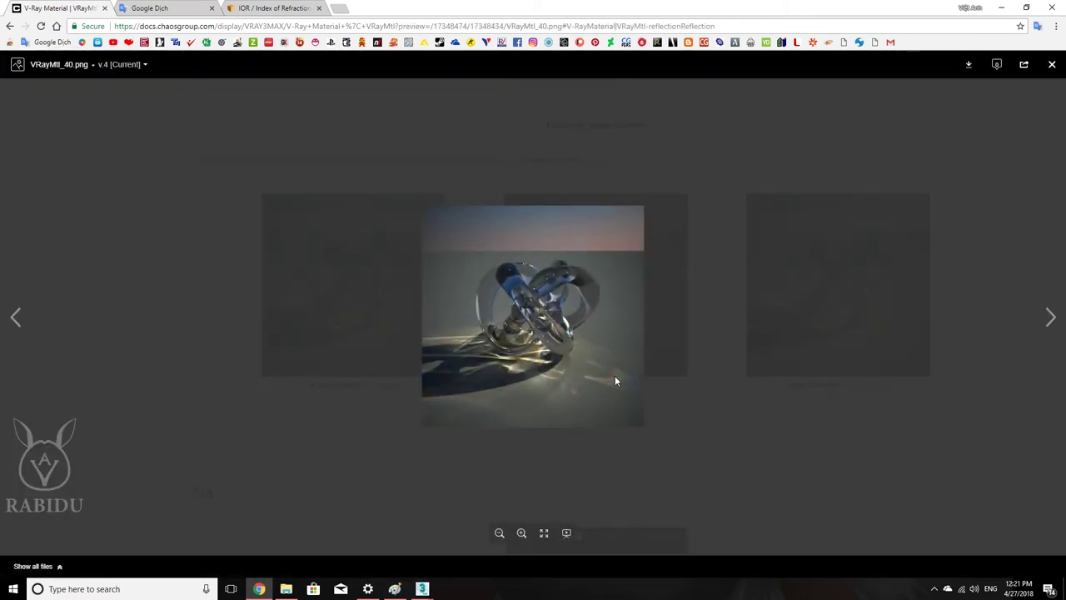
left_click(522, 532)
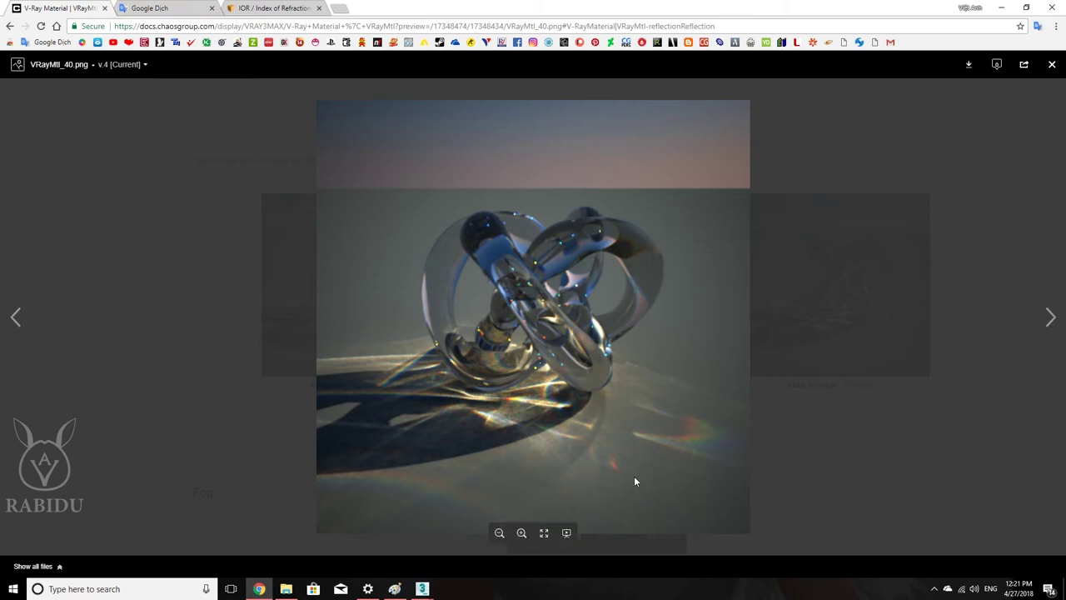
left_click(1051, 65)
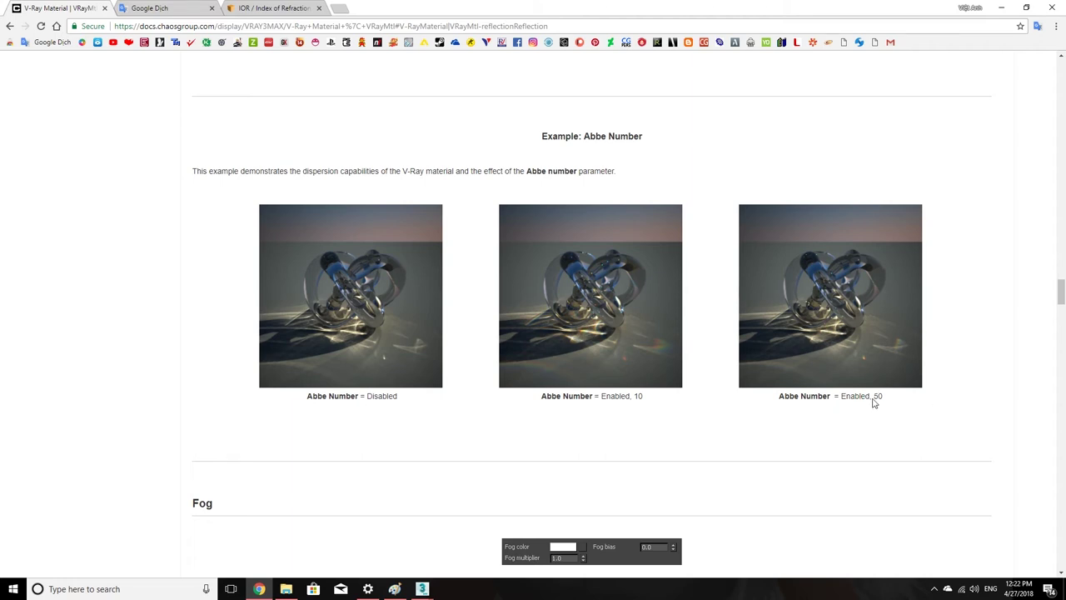
left_click(876, 364)
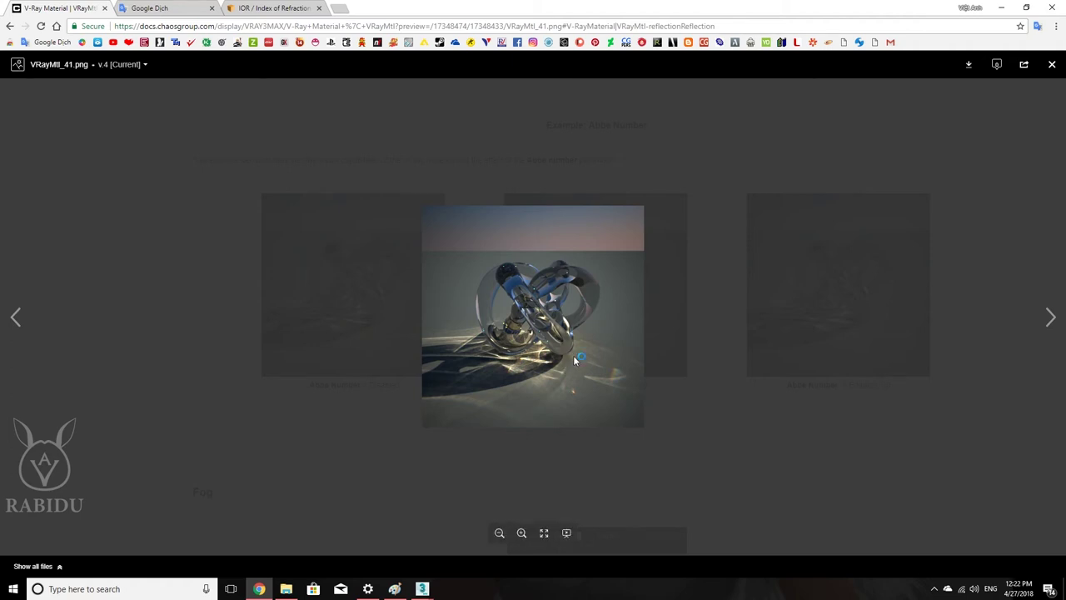
left_click(1053, 74)
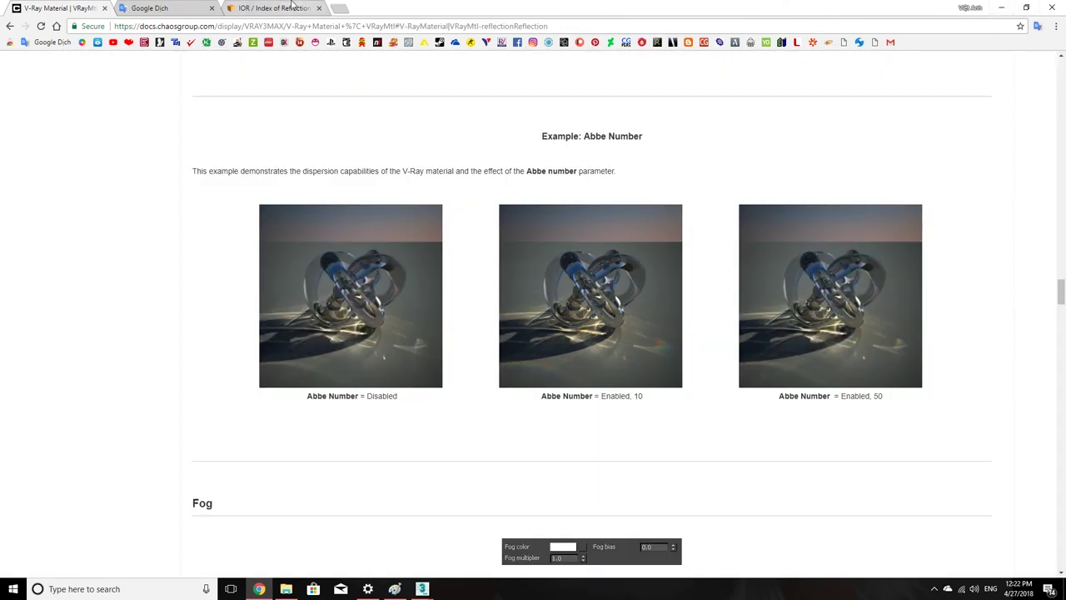
left_click(268, 9)
left_click(1002, 10)
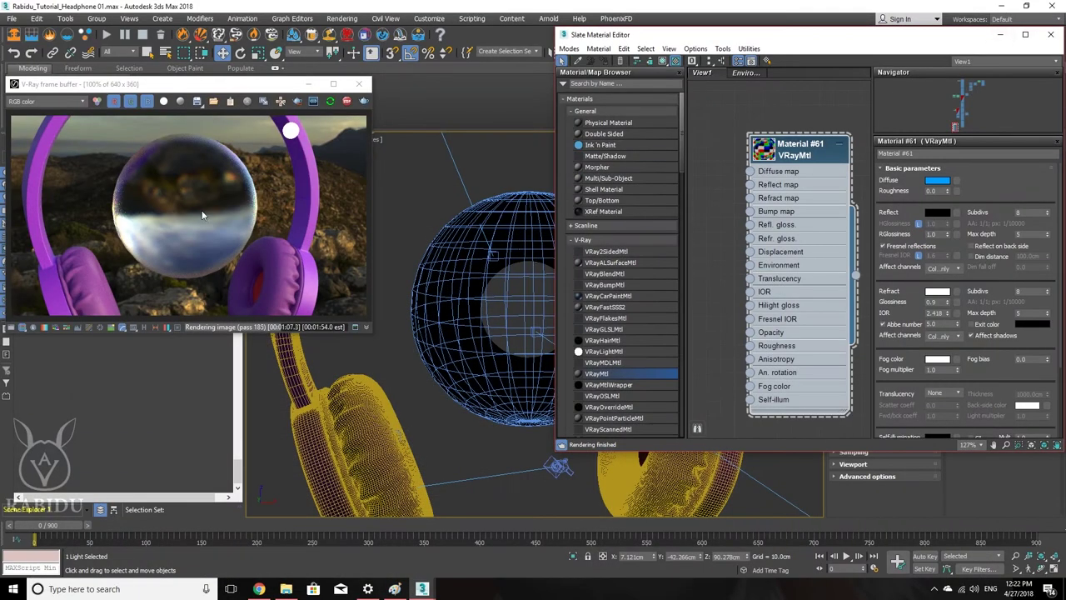
Step: Leave the refraction colour unchanged and set Refract Glossiness to 1.0
left_click(938, 293)
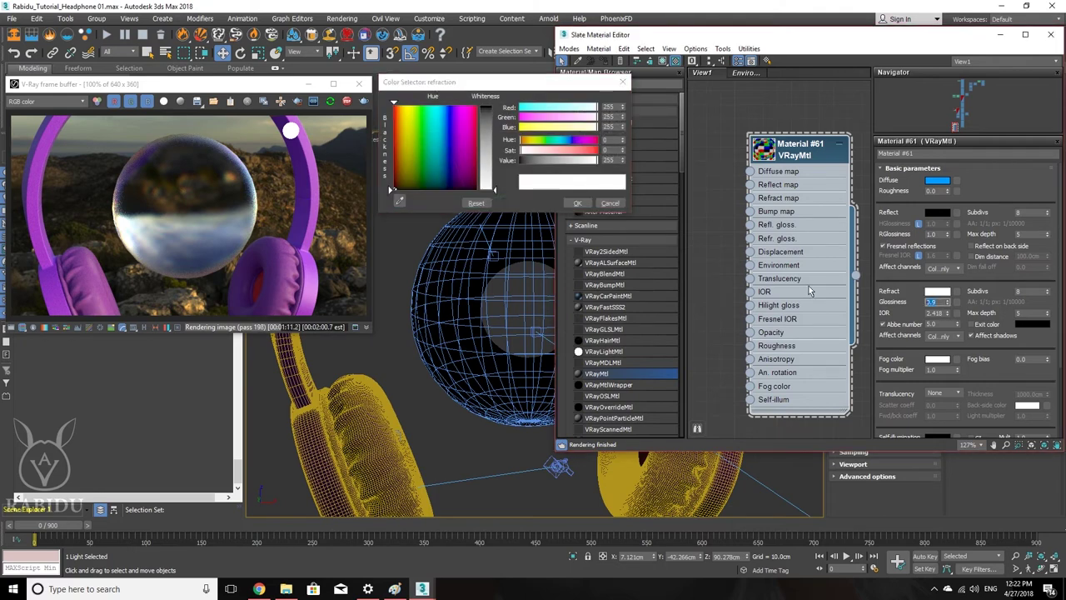
left_click(577, 203)
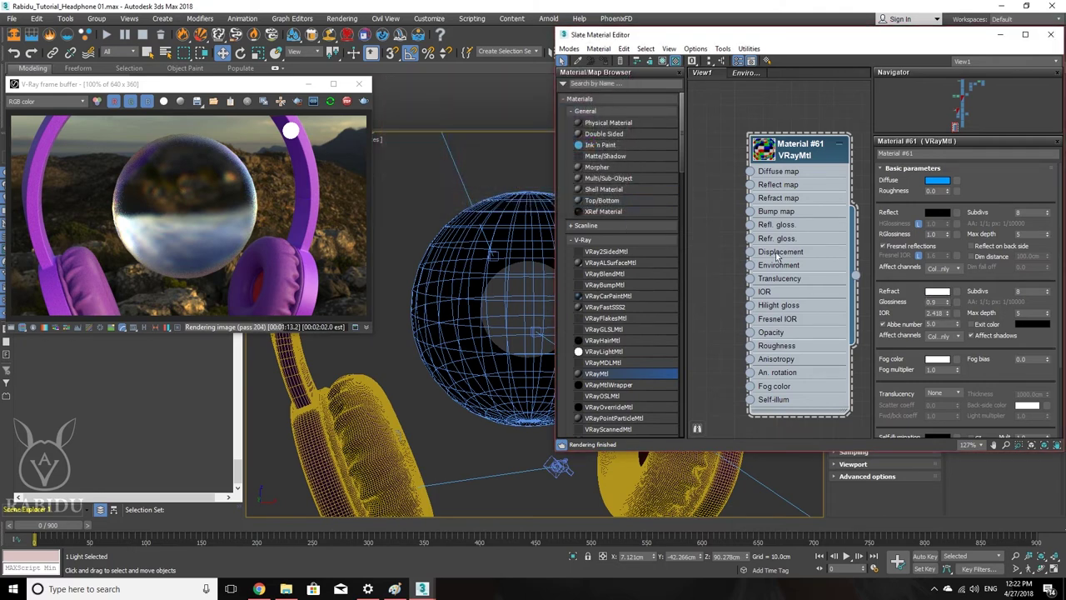
left_click(933, 302)
type("1")
key("Return")
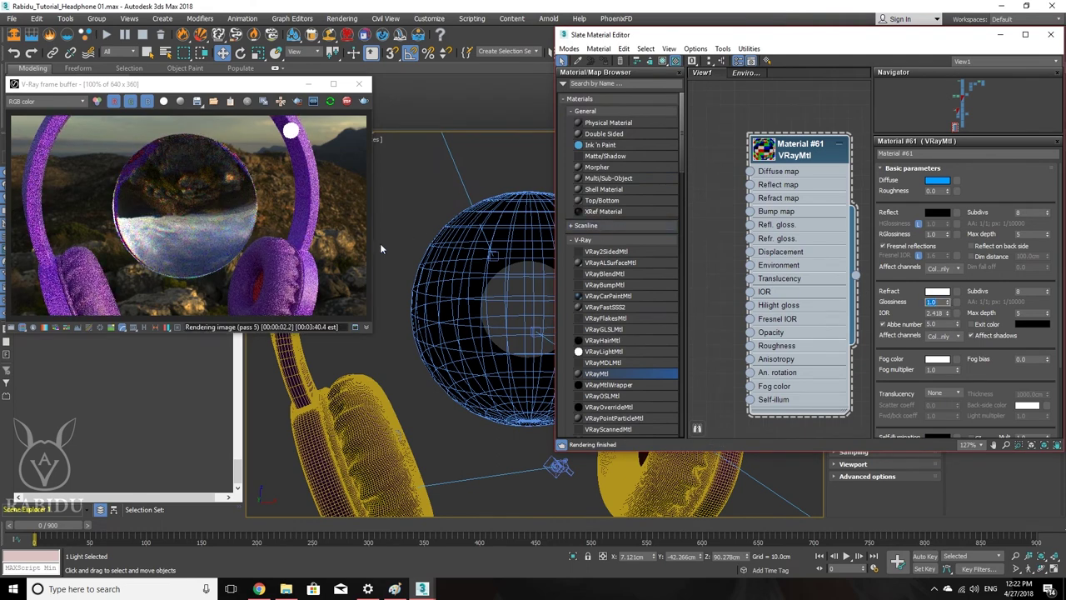
Step: Change the Abbe number to 50, then to 1.0 for strong dispersion
double_click(942, 325)
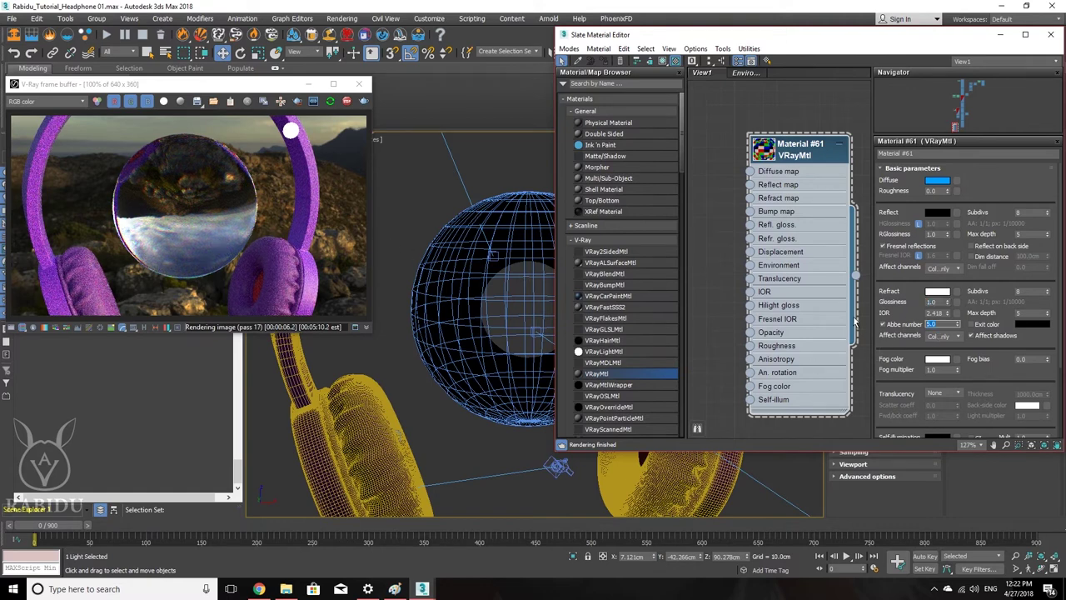
type("50")
key("Return")
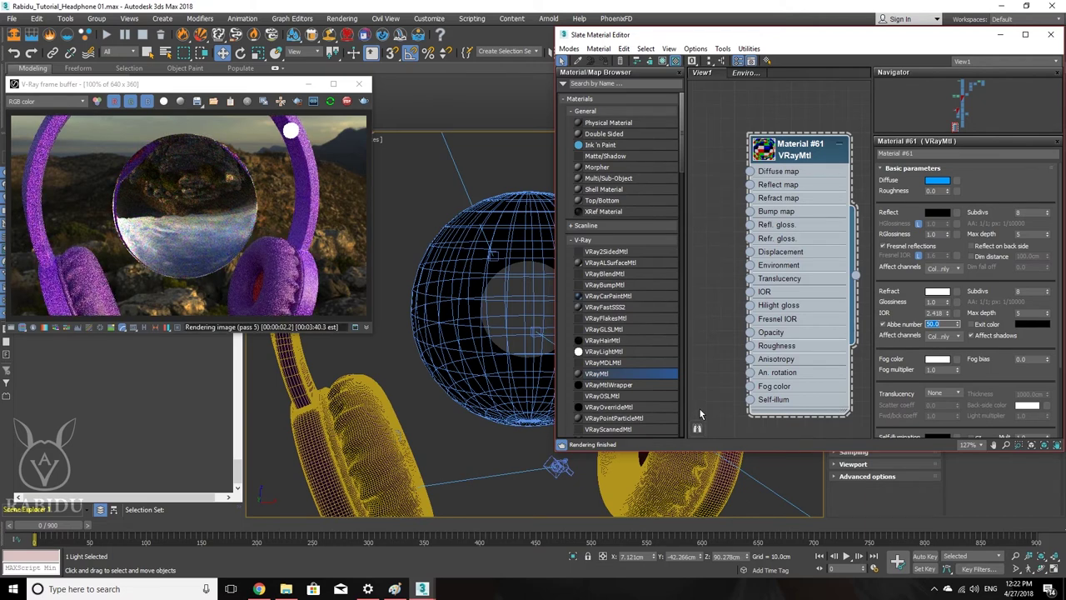
type("1")
key("Return")
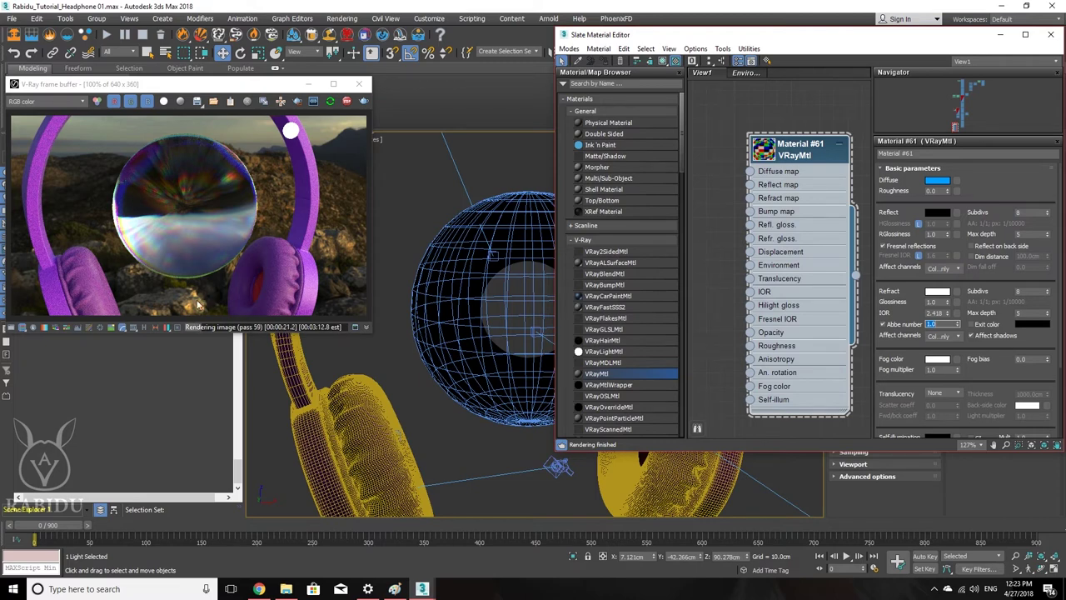
Step: Orbit out to show the sphere and ear cups, then uncheck Abbe number dispersion
scroll(523, 324, "up", 10)
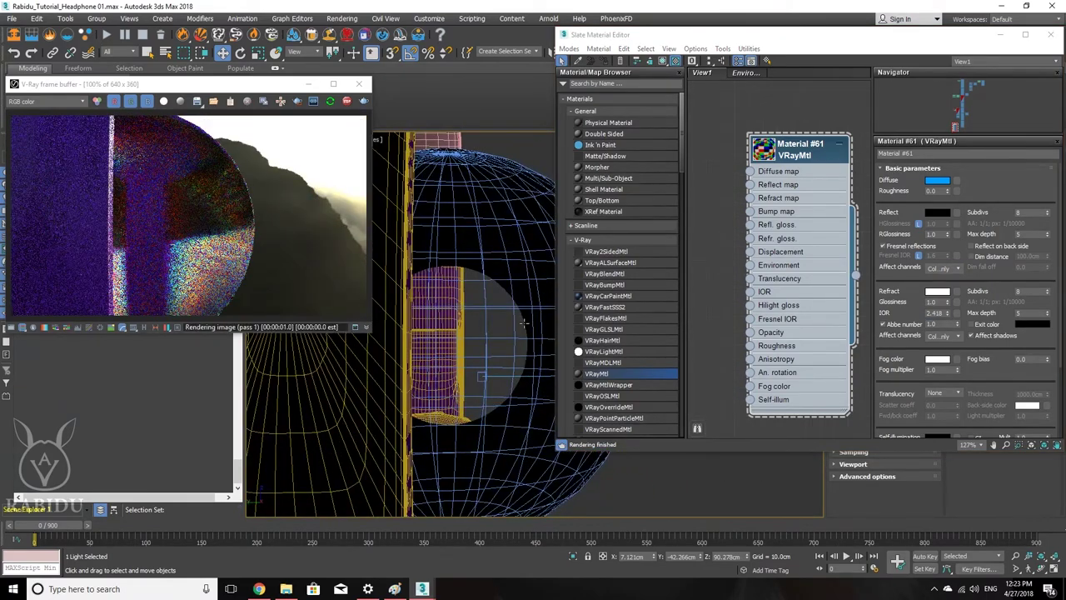
scroll(508, 327, "down", 5)
middle_click_drag(509, 326, 497, 343, "alt")
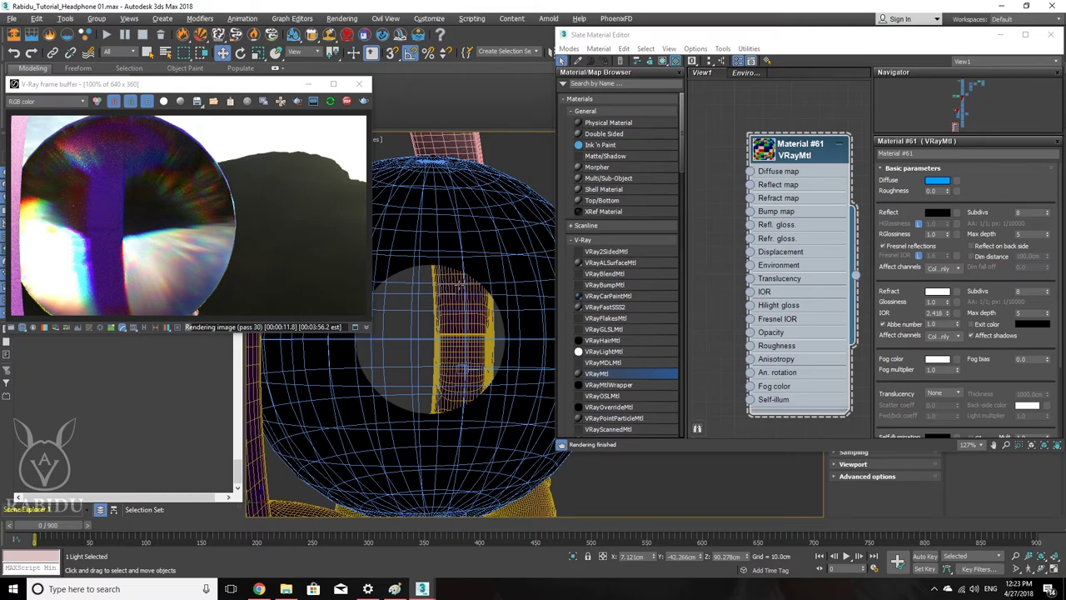
middle_click_drag(399, 238, 445, 290, "alt")
scroll(445, 290, "up", 3)
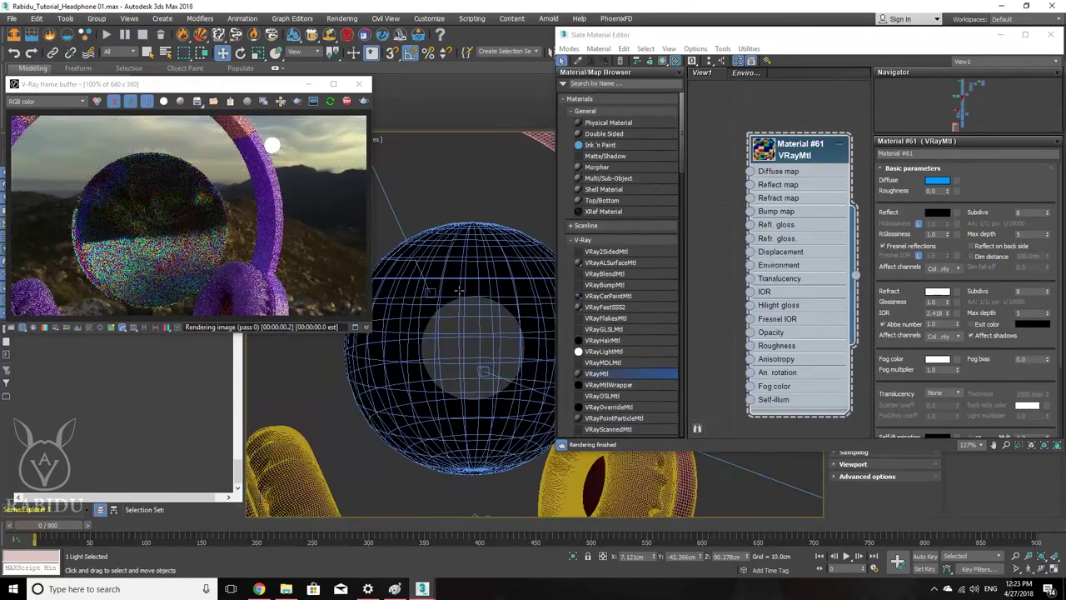
scroll(450, 300, "up", 2)
left_click(884, 324)
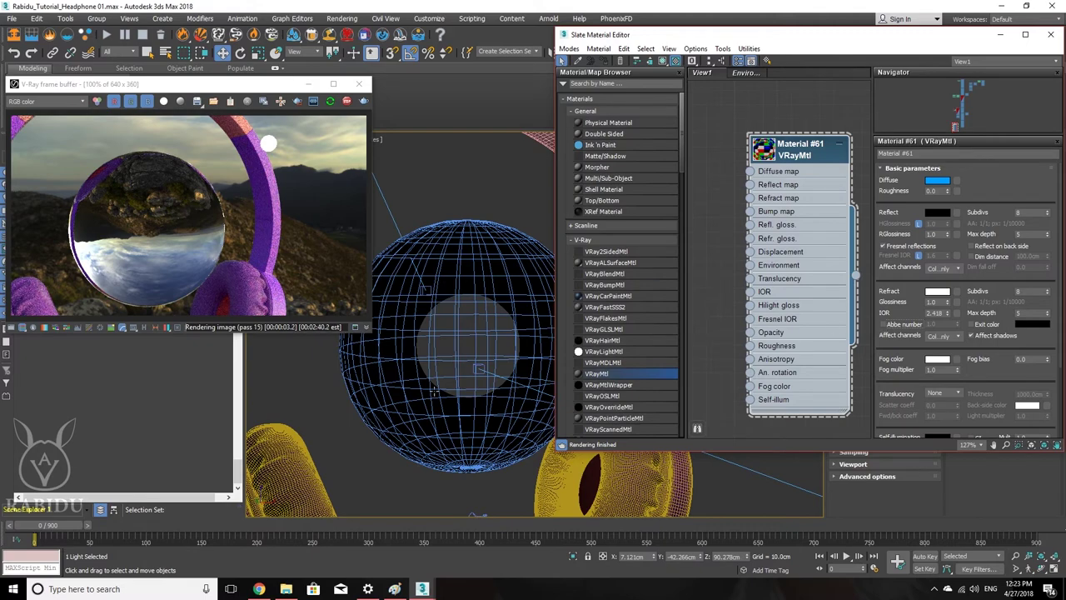
Step: Orbit, pan and zoom the Perspective view onto the headphone cable's jack
middle_click_drag(450, 367, 459, 317, "alt")
scroll(459, 335, "down", 5)
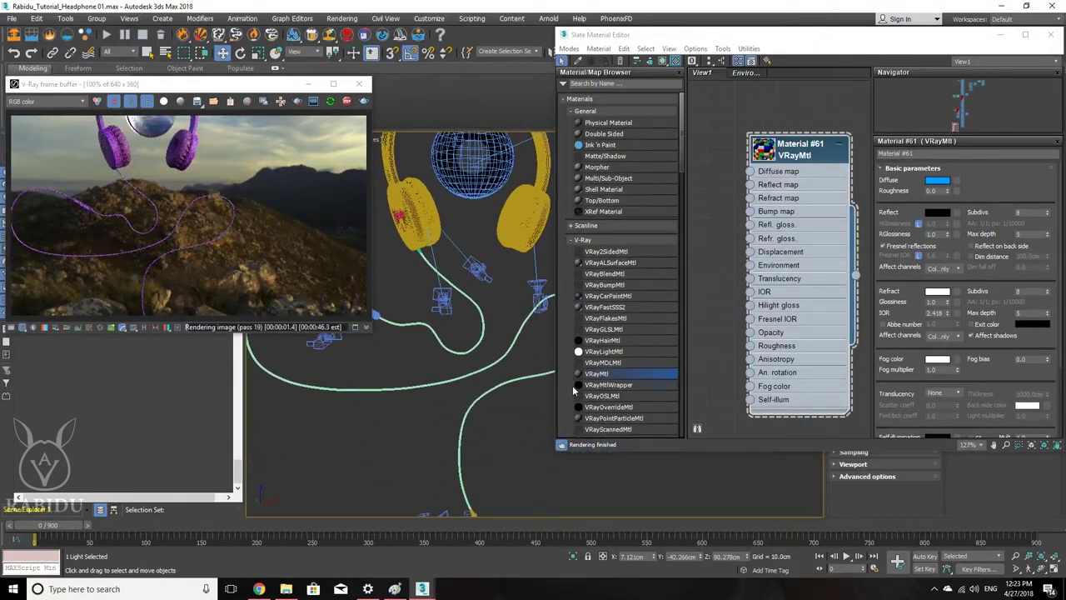
middle_click_drag(536, 427, 466, 179)
scroll(424, 246, "up", 6)
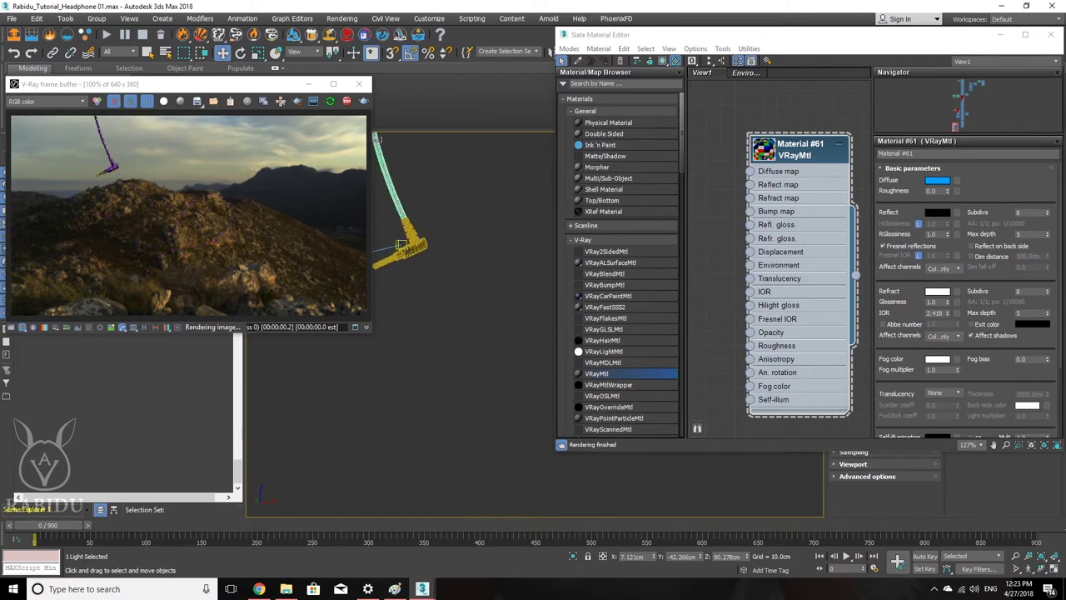
scroll(424, 243, "down", 4)
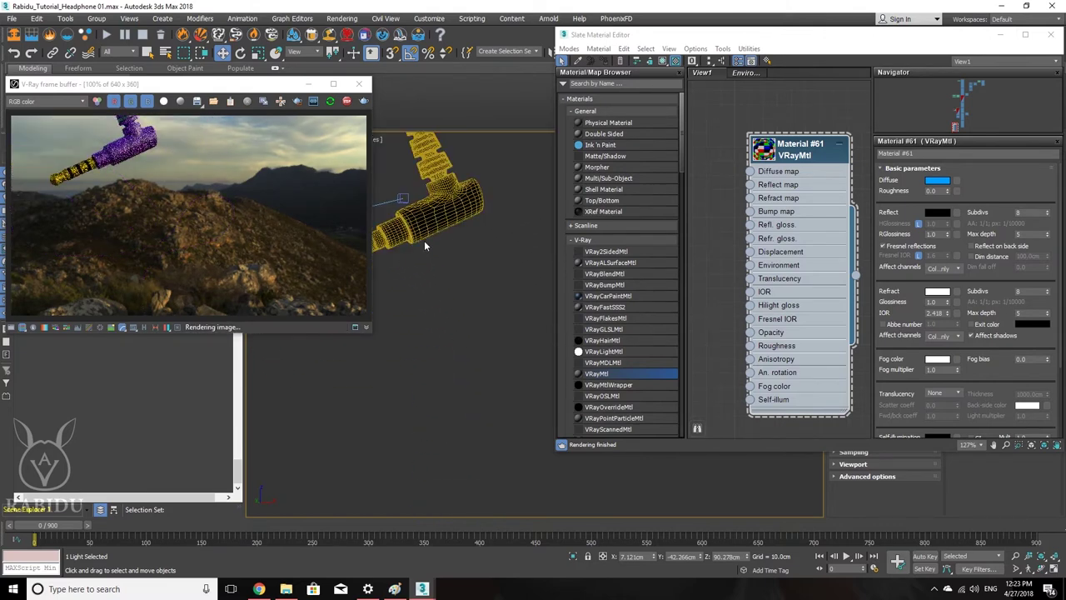
middle_click_drag(424, 240, 454, 368, "alt")
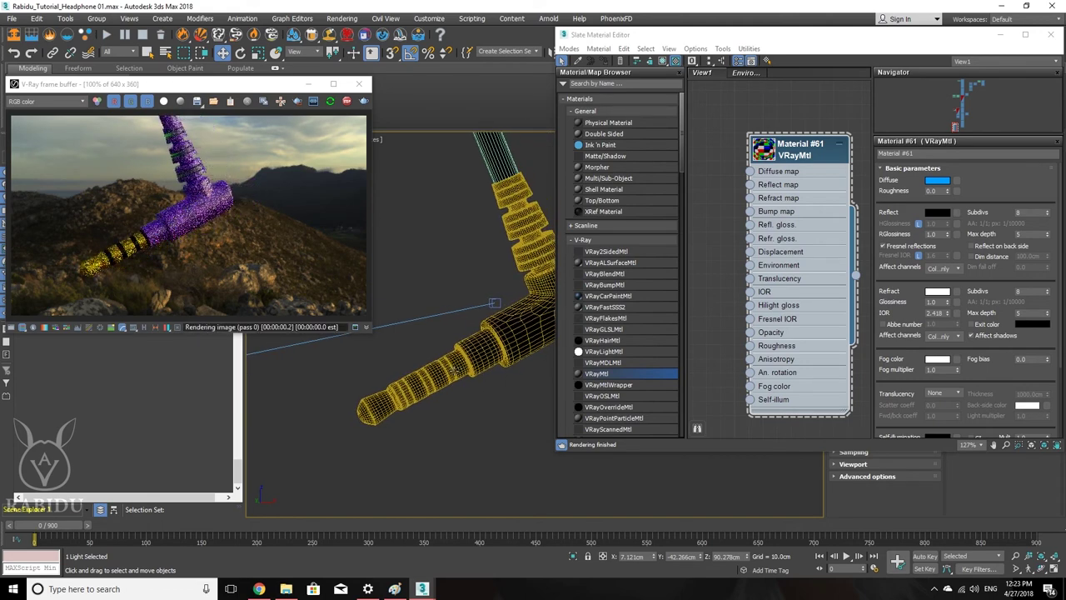
Step: Select the headphone jack and load its material into the Slate editor with Pick Material from Object
left_click(458, 367)
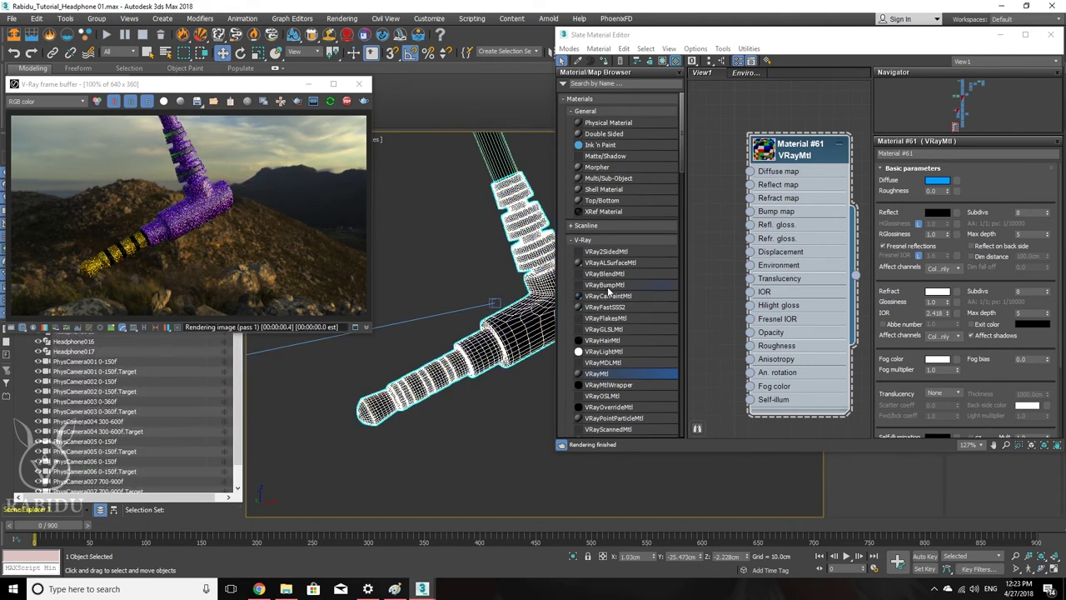
left_click(579, 60)
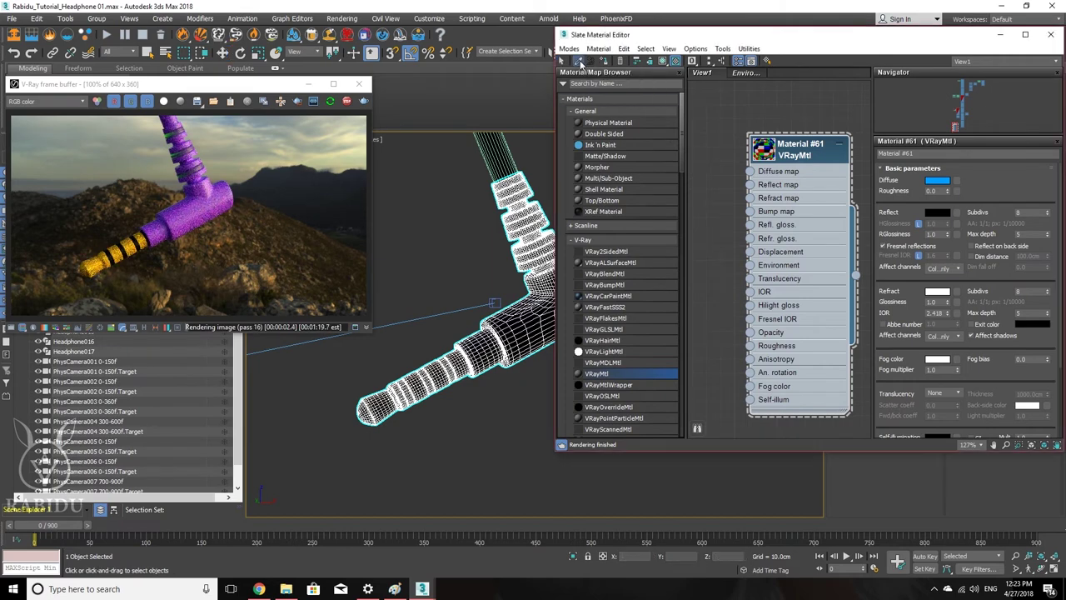
left_click(512, 249)
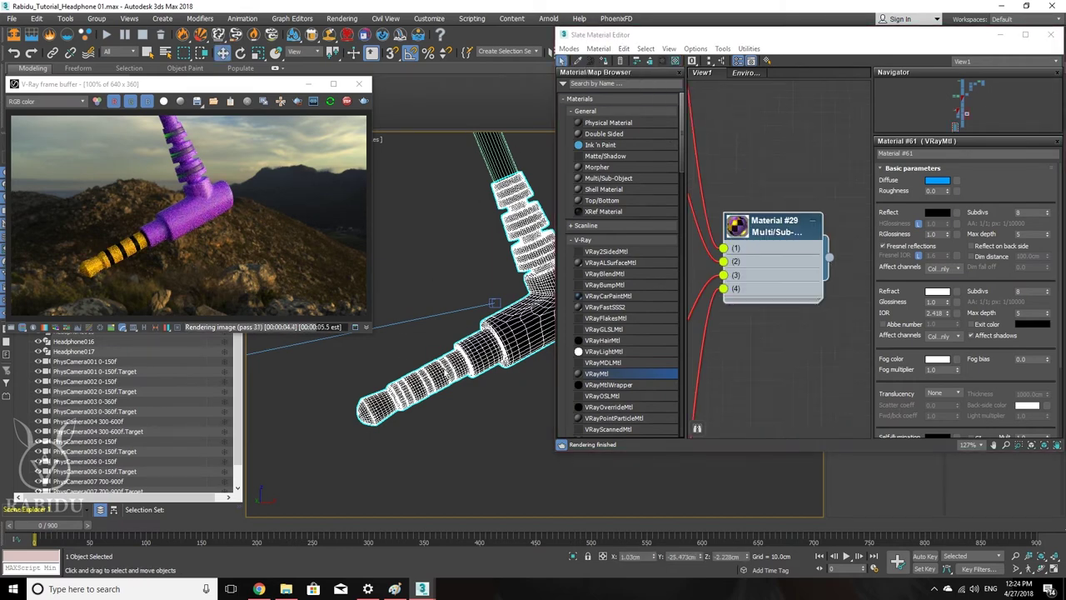
Step: Pan and zoom the node view to reveal the Multi/Sub-Object's child, VRayBlend and gold VRayMtl nodes
middle_click_drag(736, 262, 763, 170)
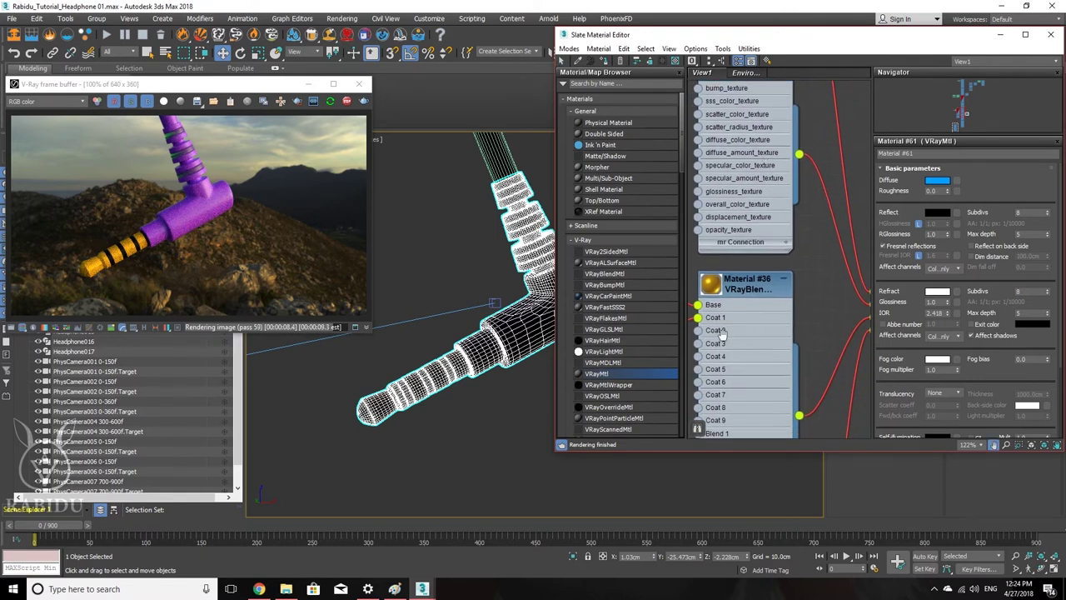
scroll(758, 250, "down", 3)
middle_click_drag(758, 263, 797, 339)
scroll(812, 355, "down", 1)
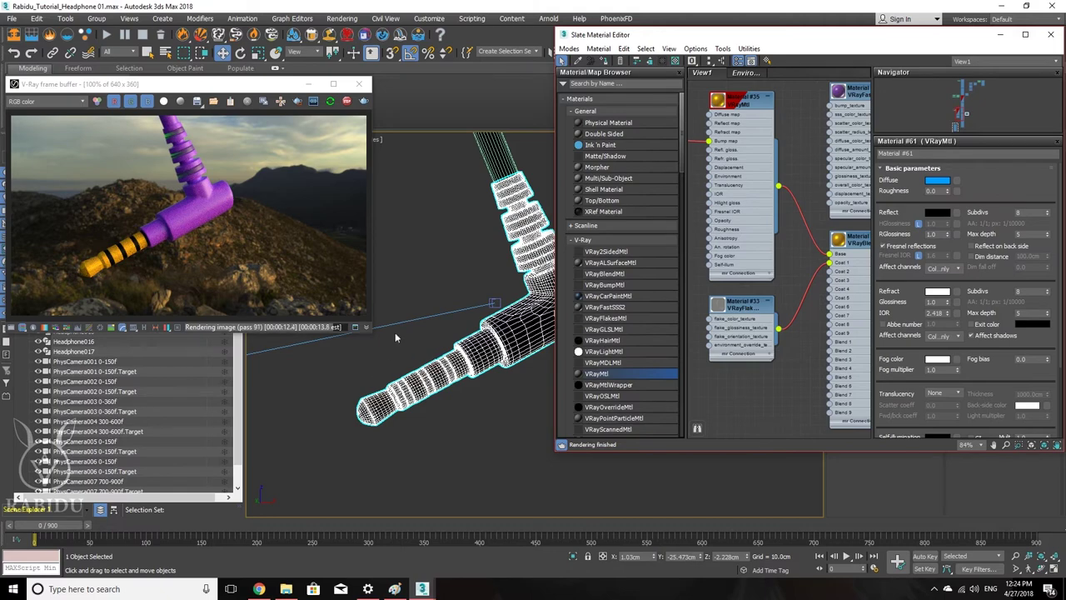
scroll(485, 379, "up", 3)
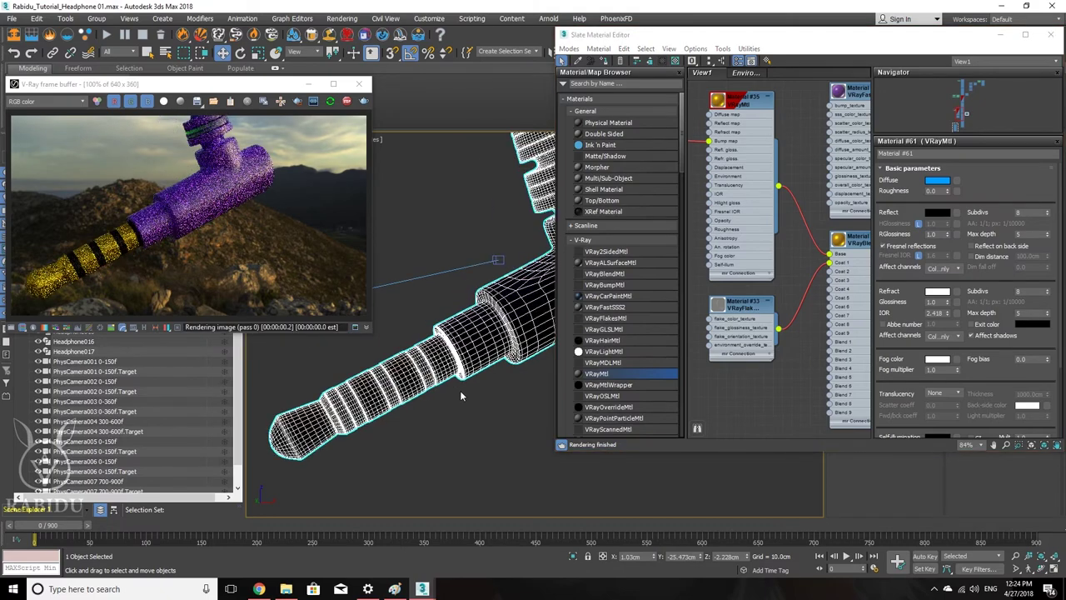
scroll(467, 386, "down", 2)
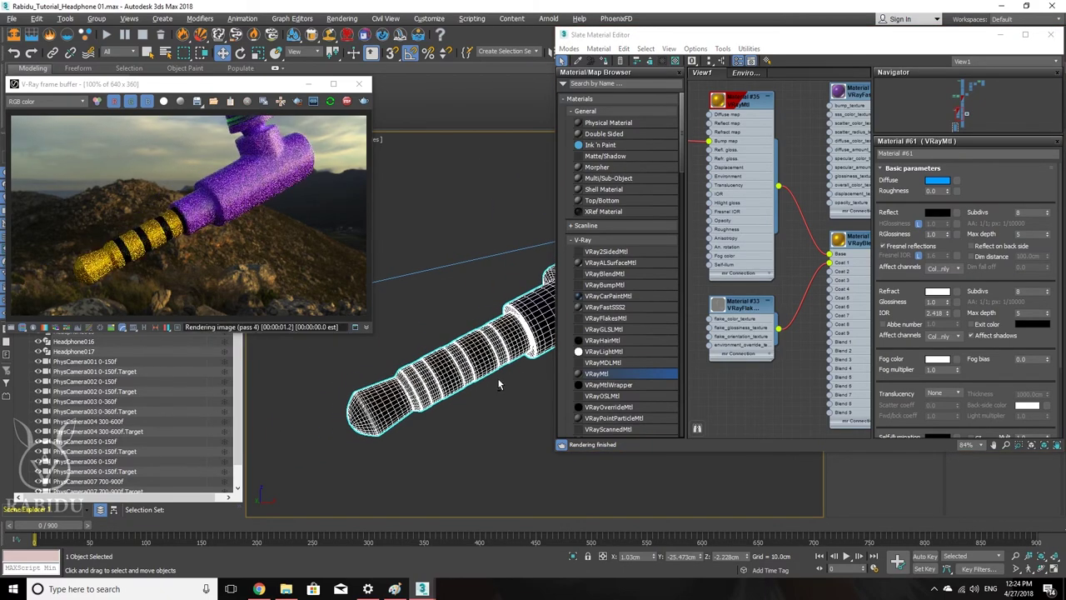
scroll(505, 383, "up", 1)
Step: Zoom and orbit the viewport into a close-up showing the jack plug's end cap
middle_click_drag(504, 390, 488, 387)
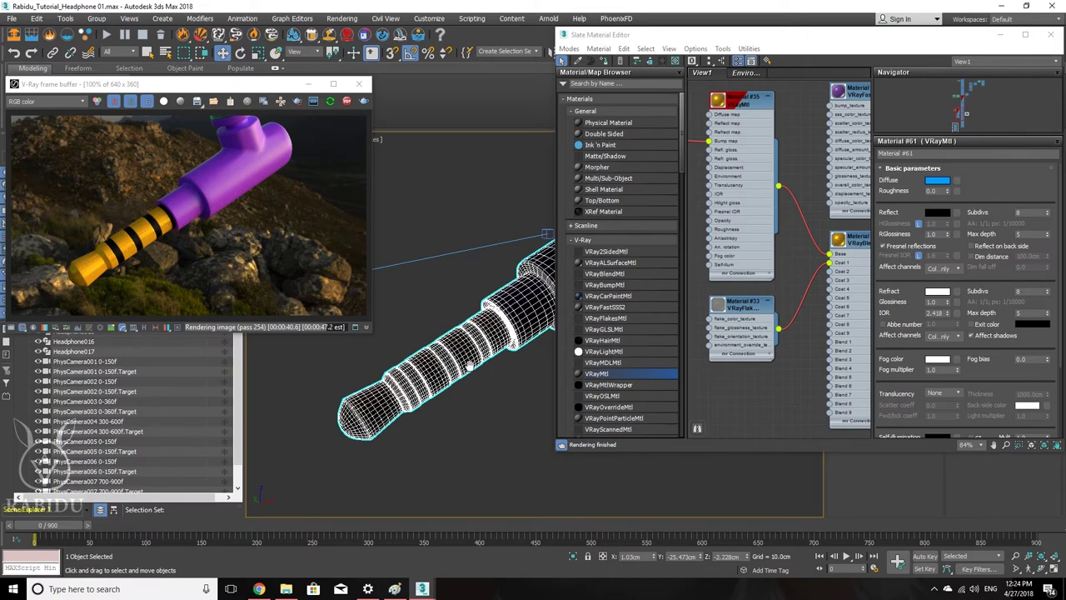
scroll(465, 370, "up", 5)
scroll(480, 367, "up", 5)
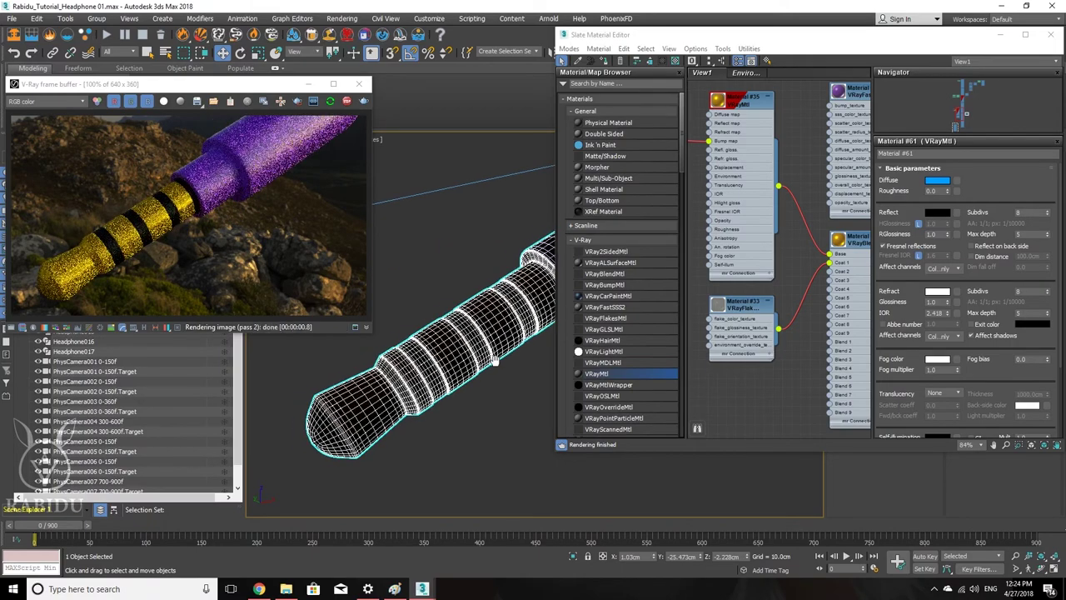
middle_click_drag(525, 357, 591, 353, "alt")
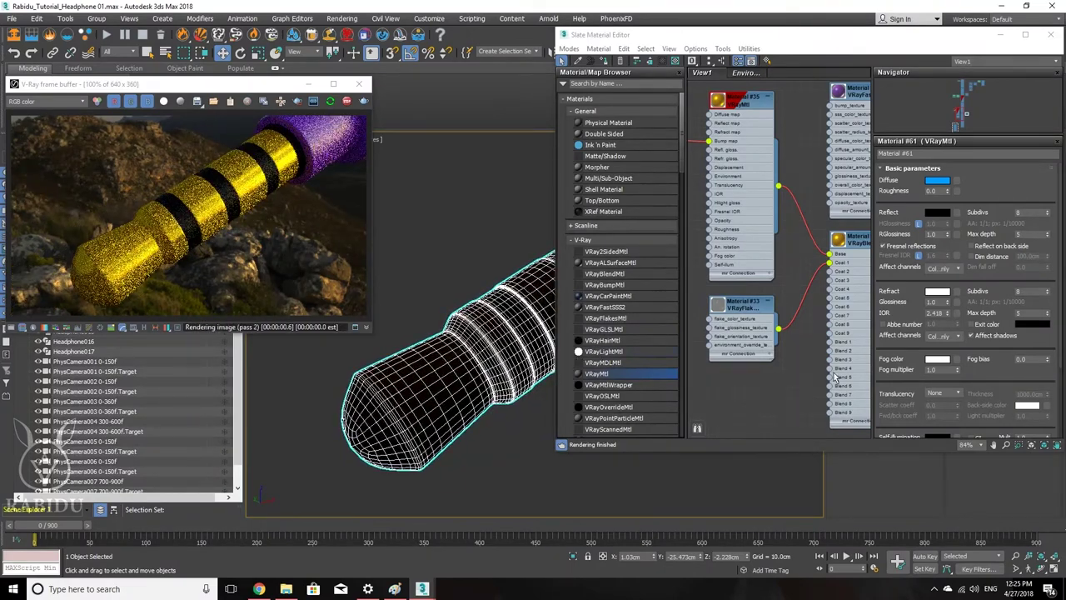
Step: Open Material #35's parameters and center its node in the view
double_click(744, 163)
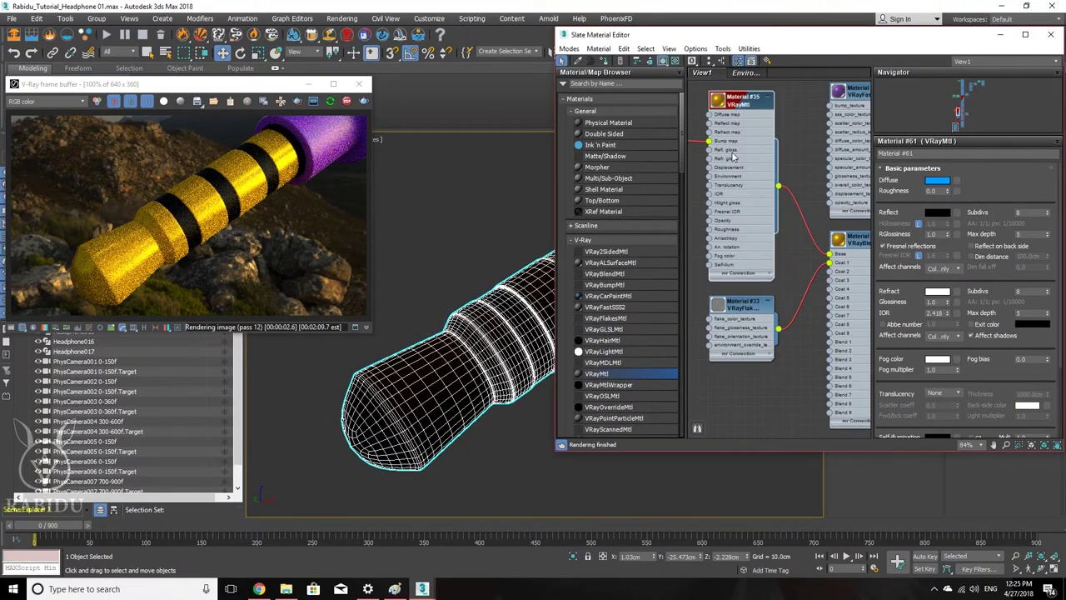
key("z")
scroll(739, 171, "up", 3)
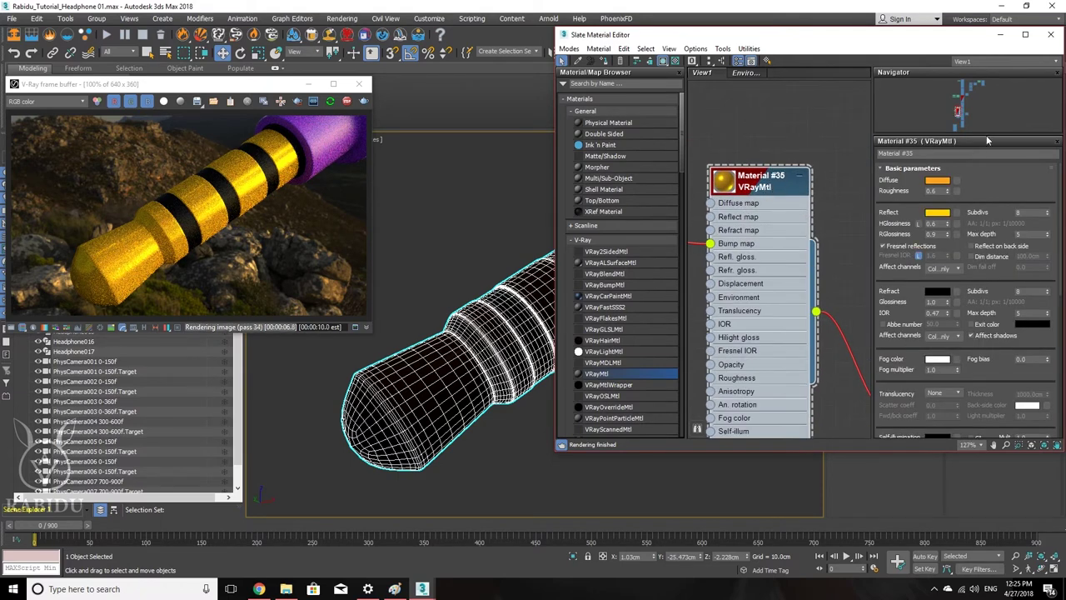
scroll(794, 255, "down", 2)
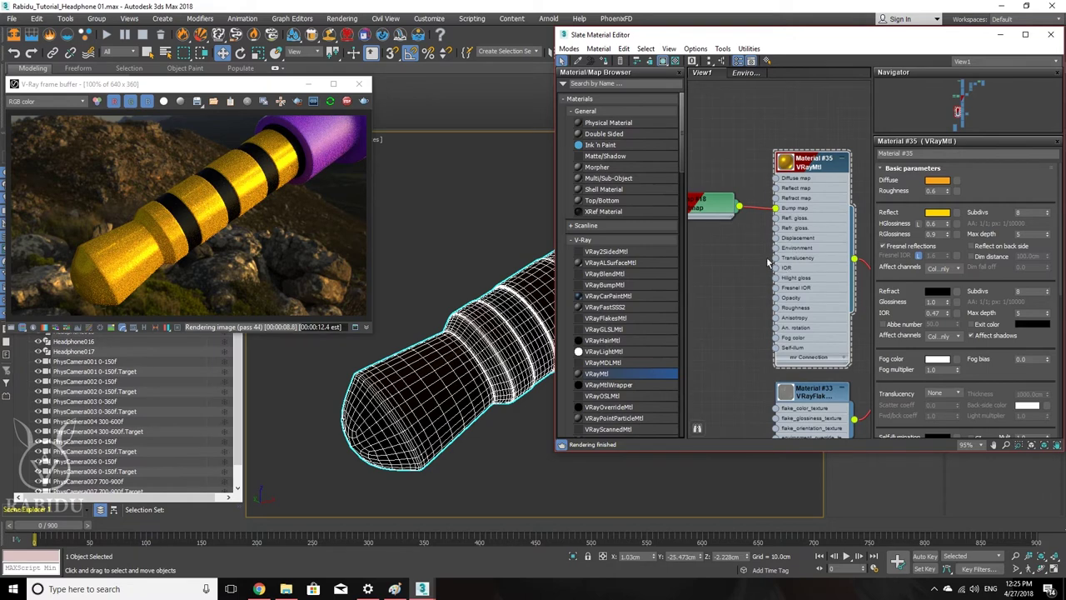
scroll(791, 274, "up", 2)
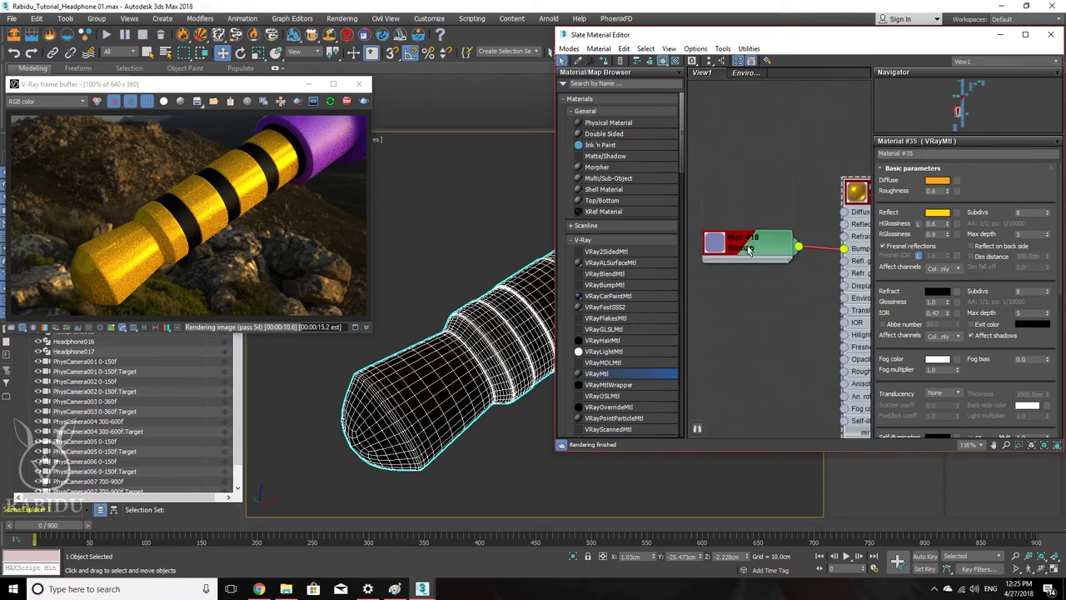
Step: Inspect the Gold Normal bump map (Map #18) in an enlarged preview, then reposition the node view
right_click(748, 248)
left_click(778, 299)
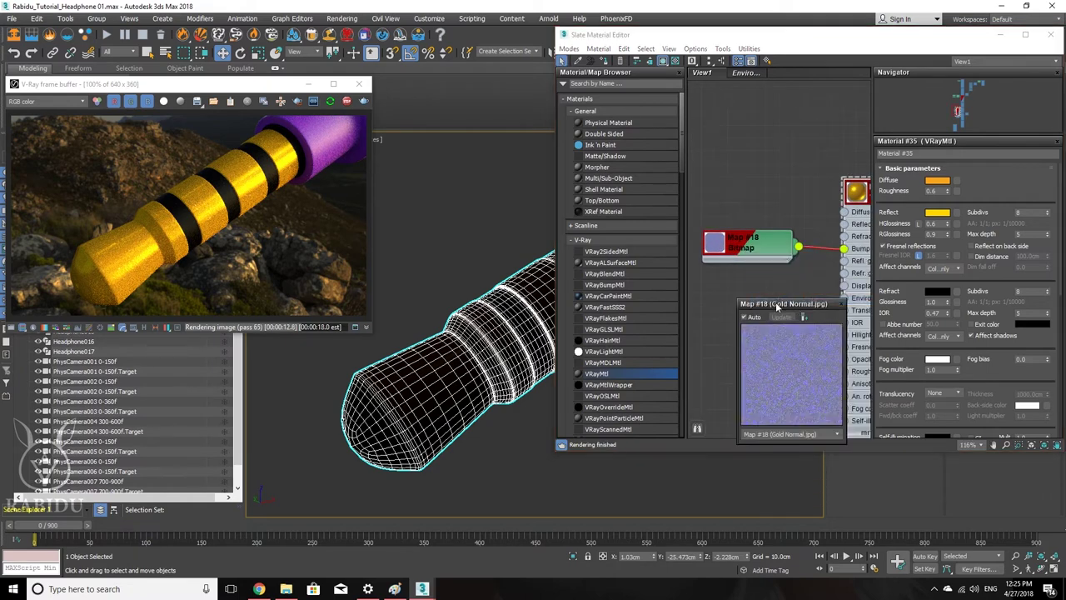
left_click_drag(778, 298, 489, 63)
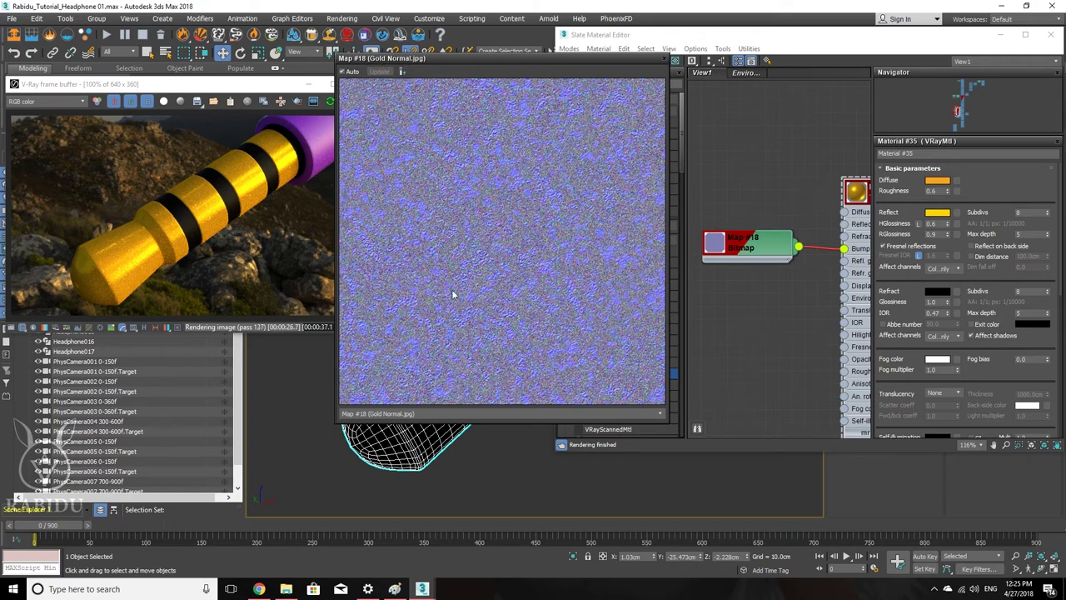
left_click(666, 63)
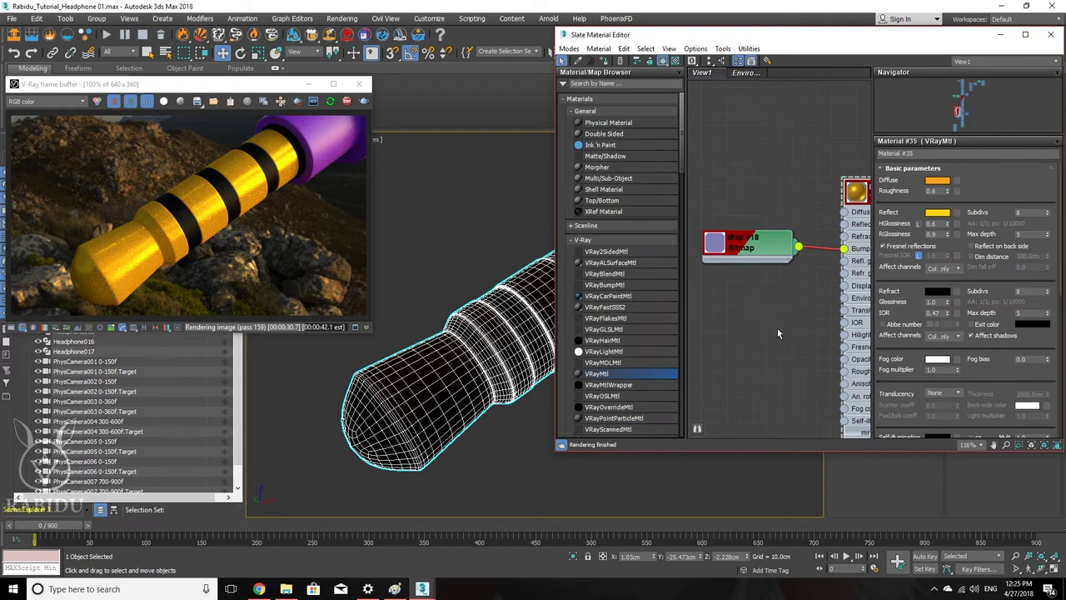
middle_click_drag(813, 348, 781, 306)
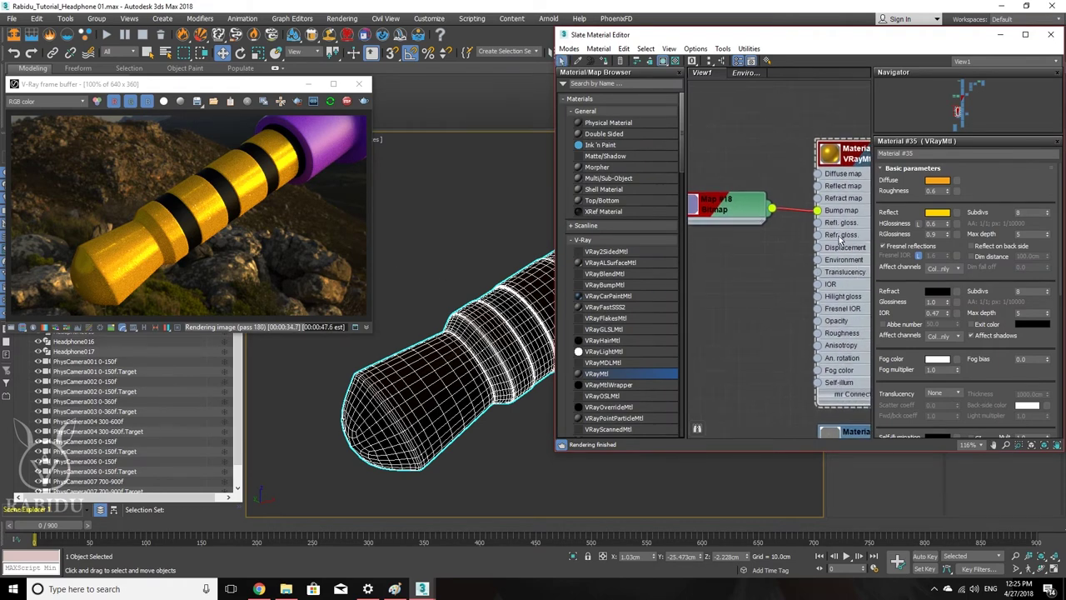
mouse_move(795, 279)
middle_mouse_down()
mouse_move(740, 299)
mouse_move(784, 279)
middle_mouse_up()
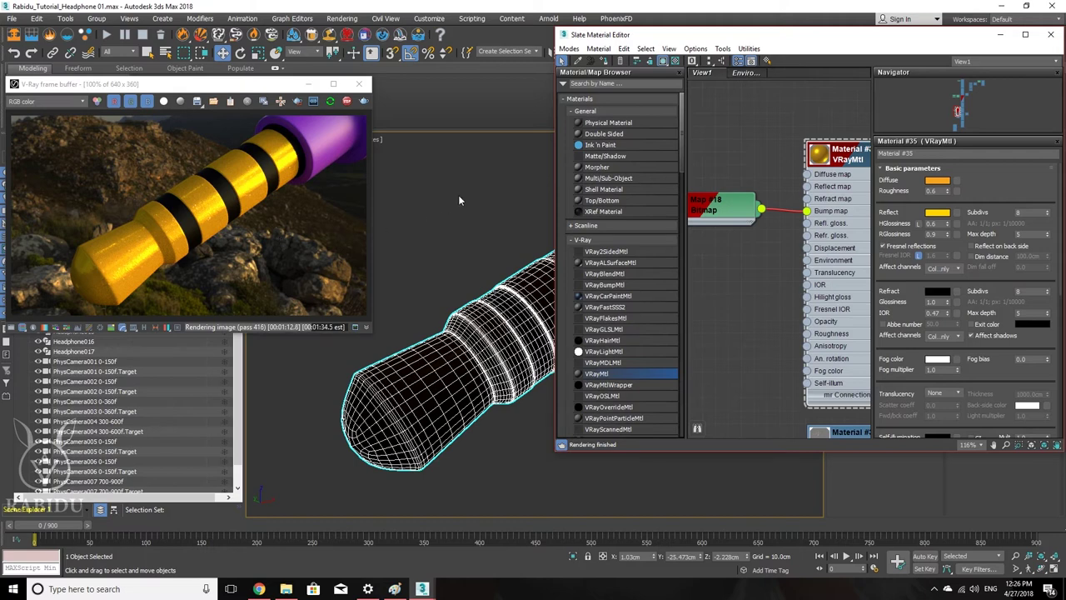
Step: Raise the Diffuse colour's green value from 97 to about 128 for a yellower gold
left_click(942, 183)
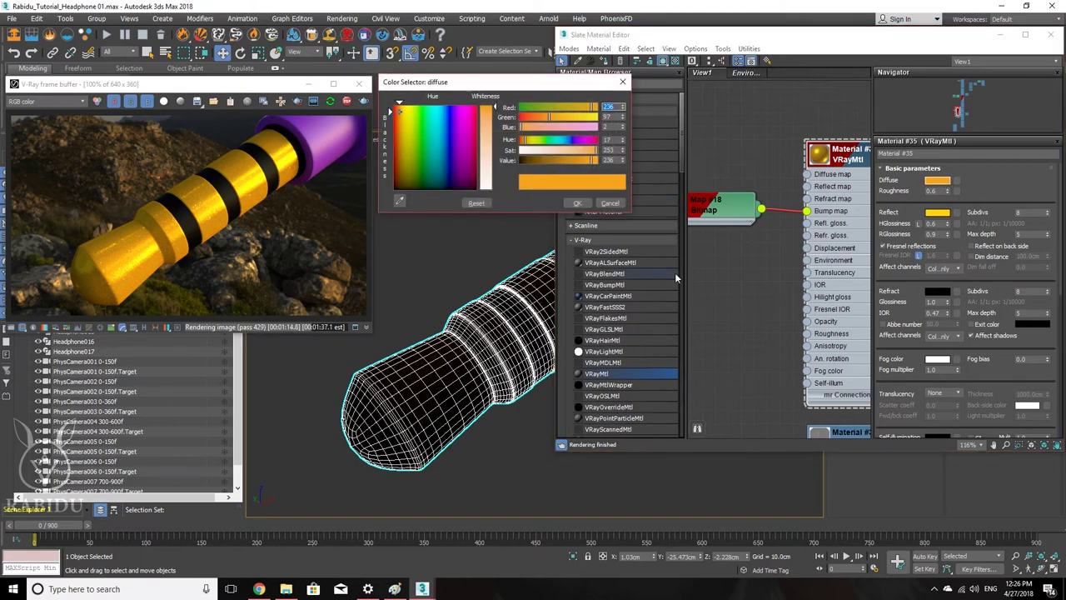
left_click(565, 121)
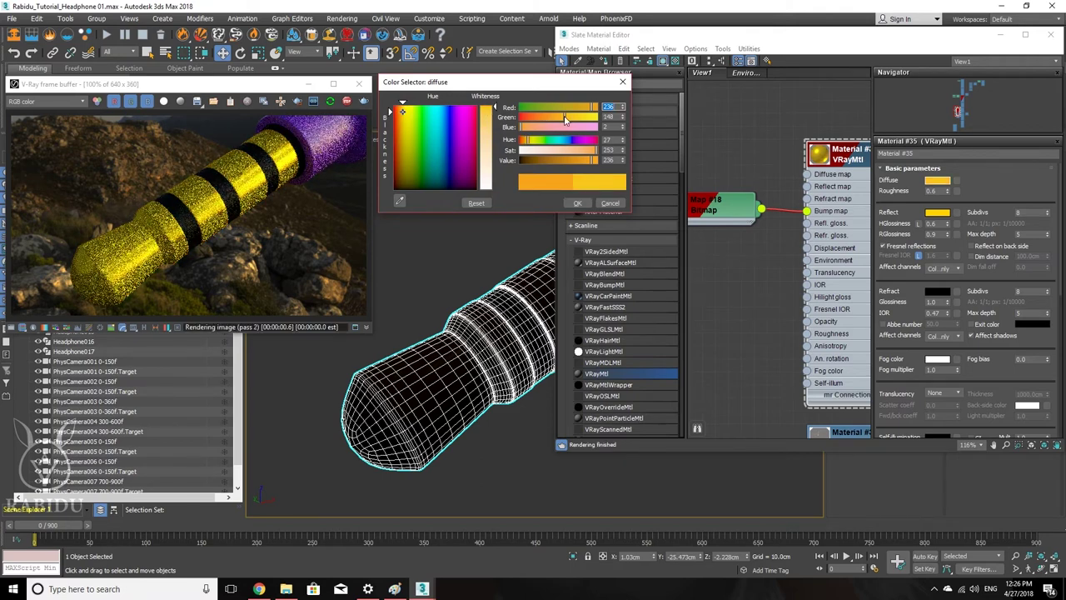
left_click(563, 122)
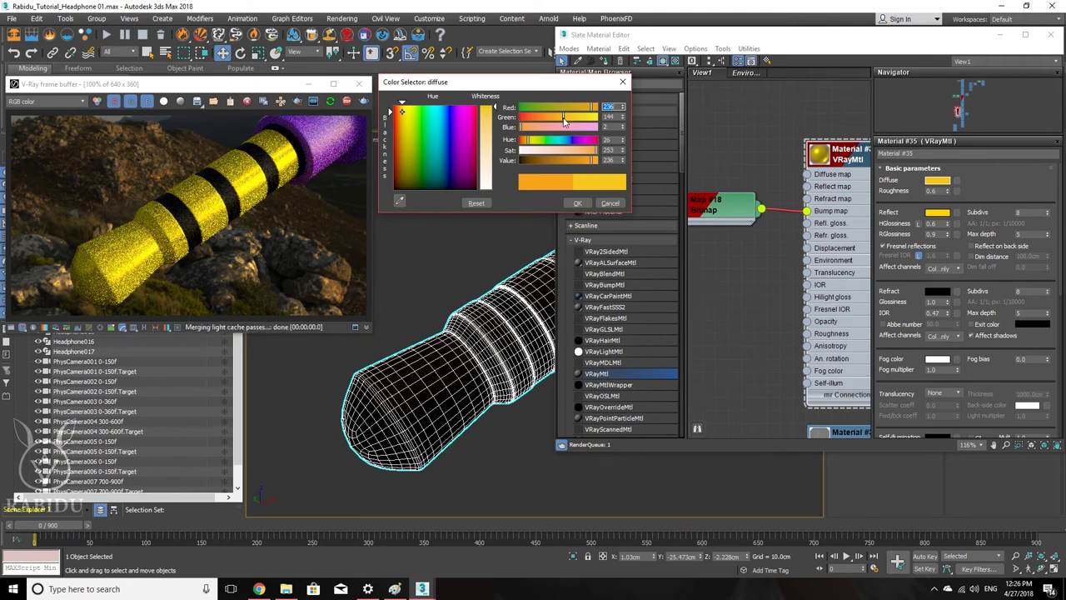
left_click_drag(563, 123, 559, 124)
left_click(579, 203)
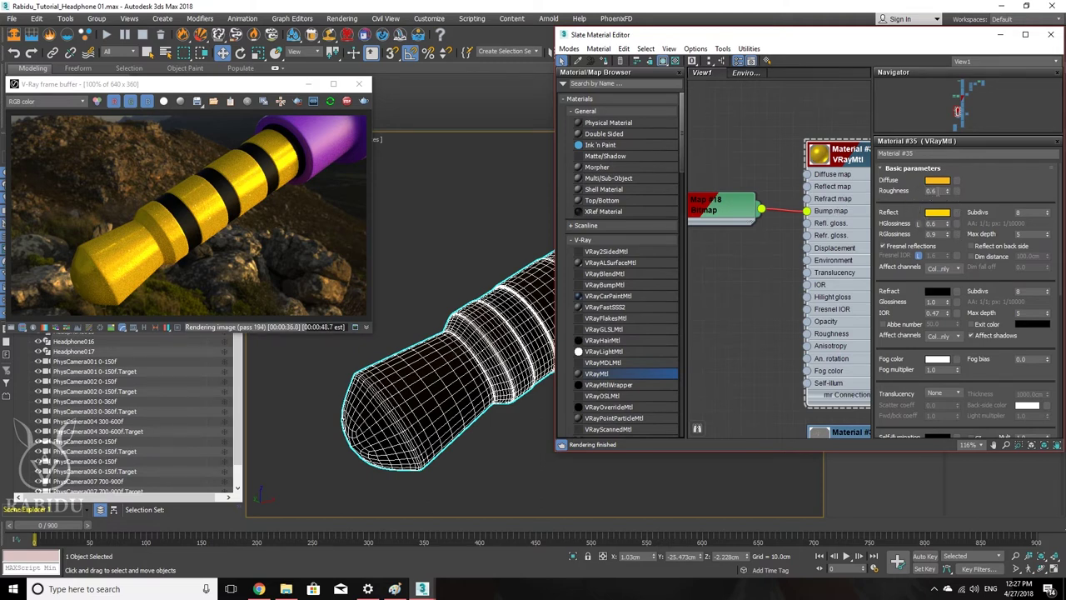
left_click(939, 191)
left_click_drag(941, 191, 890, 182)
type("0")
key("Return")
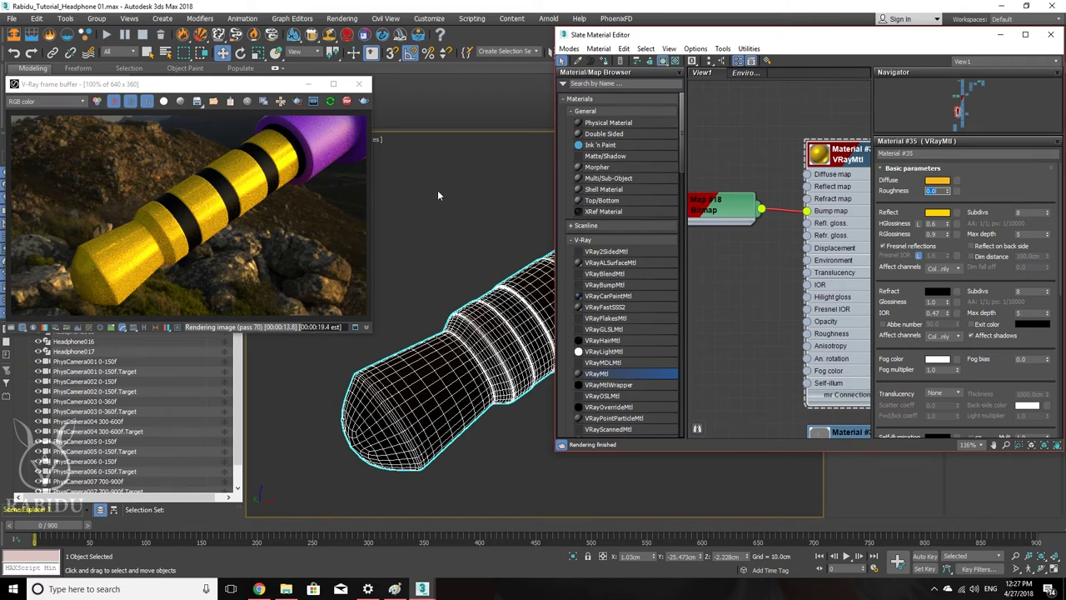
type("0.3")
key("Return")
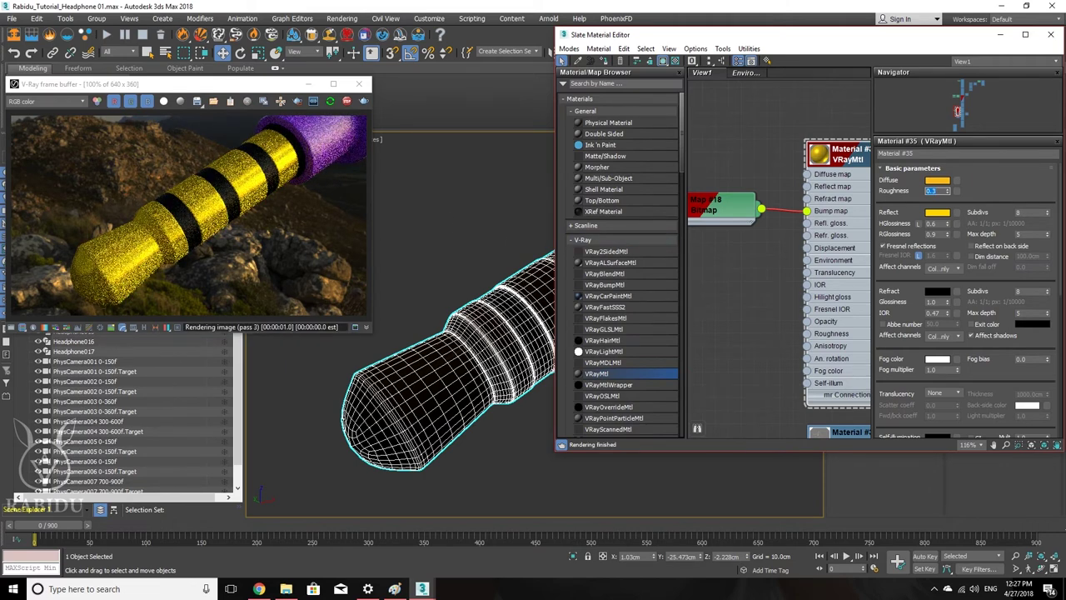
type("0.6")
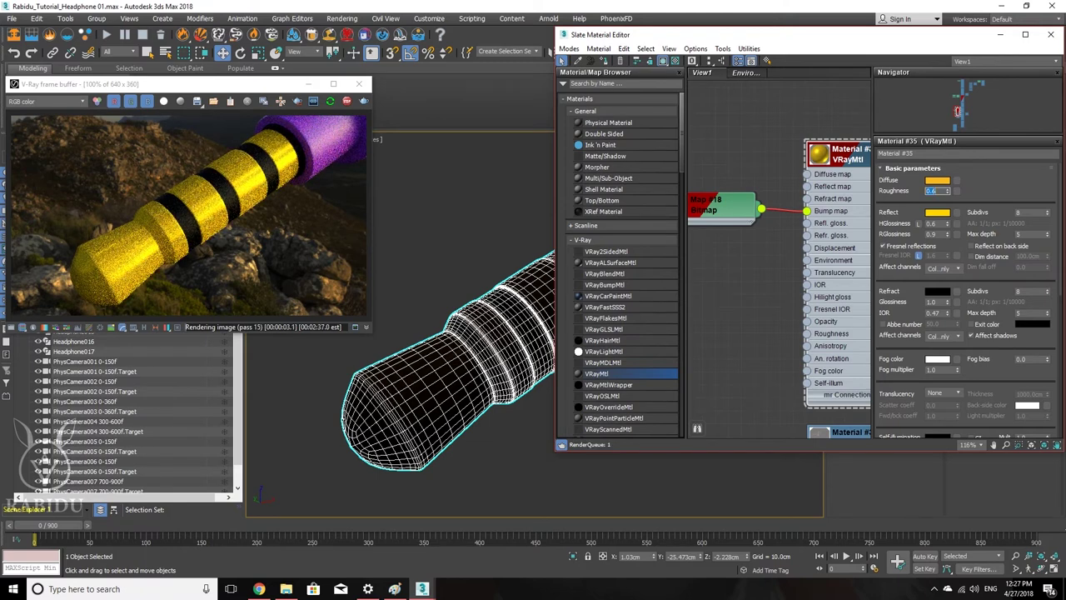
key("Return")
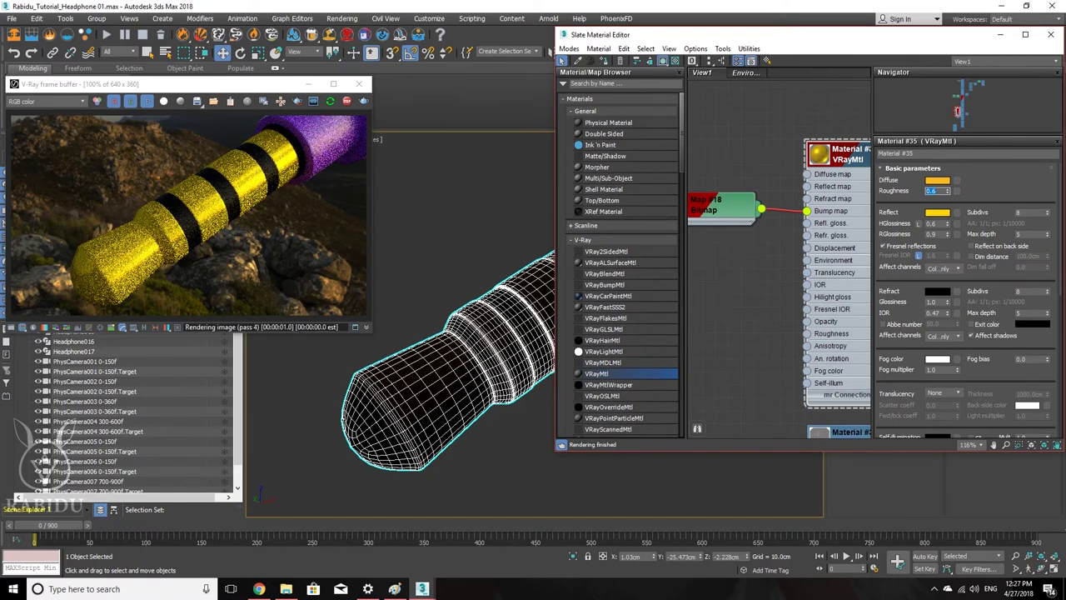
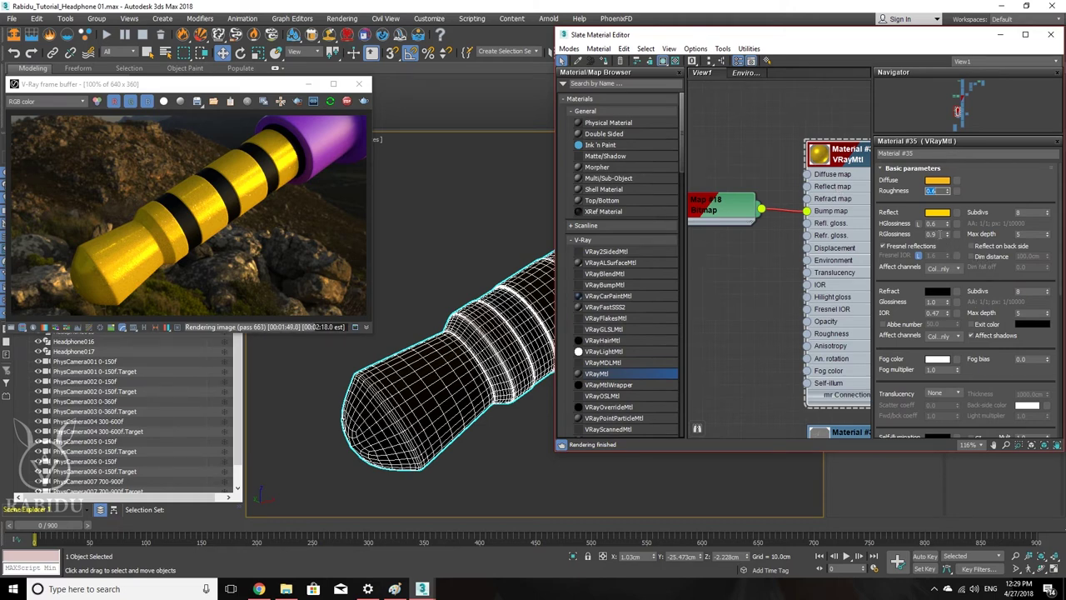
Step: Unlock highlight glossiness, set it to 0.6 to re-render the plug, then switch to the IOR page
left_click(939, 235)
left_click(918, 223)
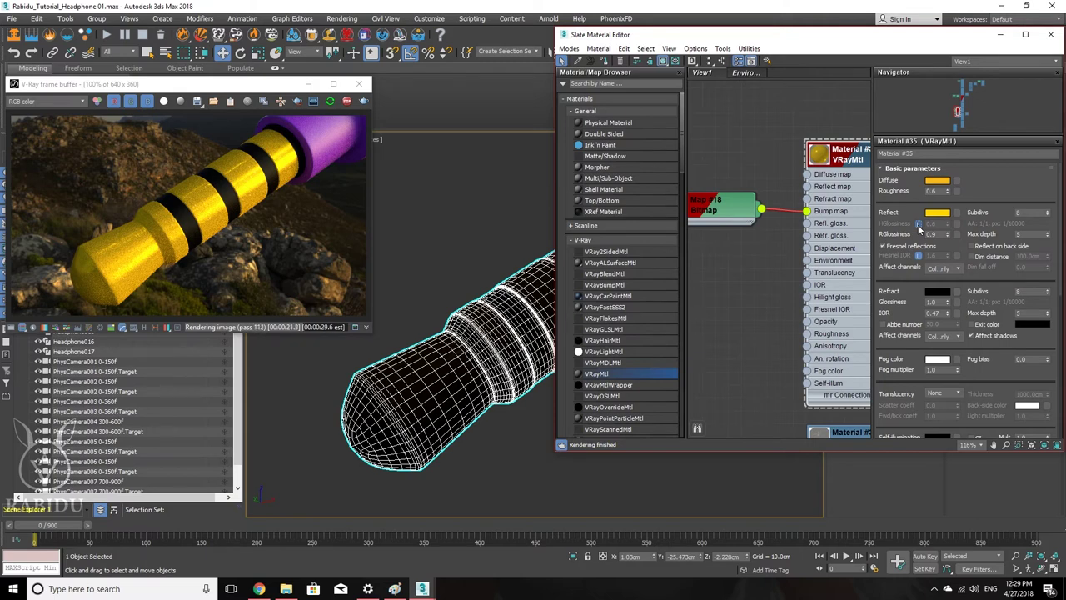
left_click(919, 224)
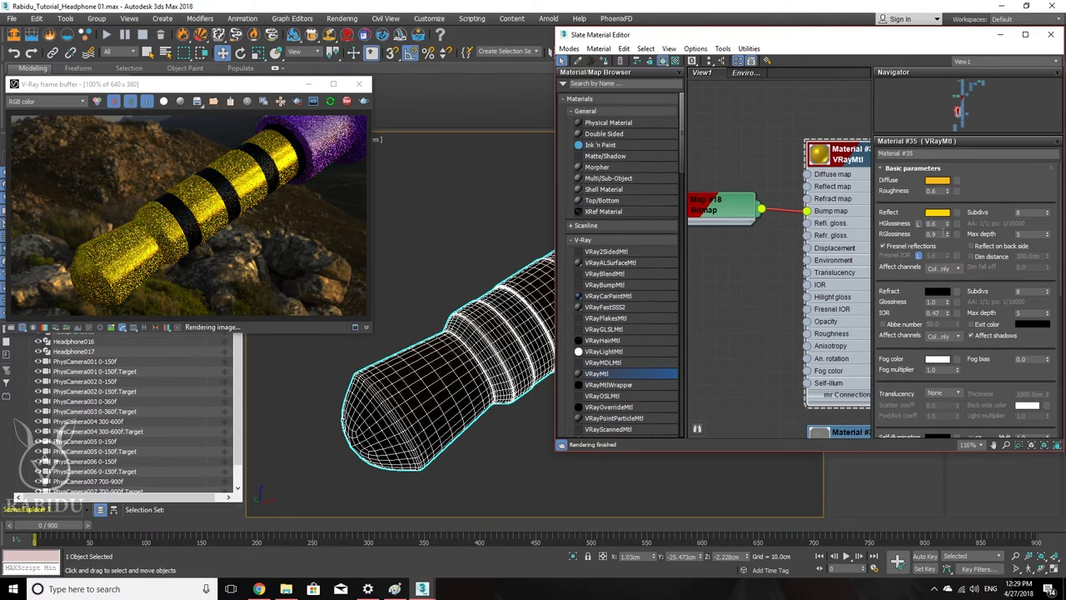
double_click(937, 224)
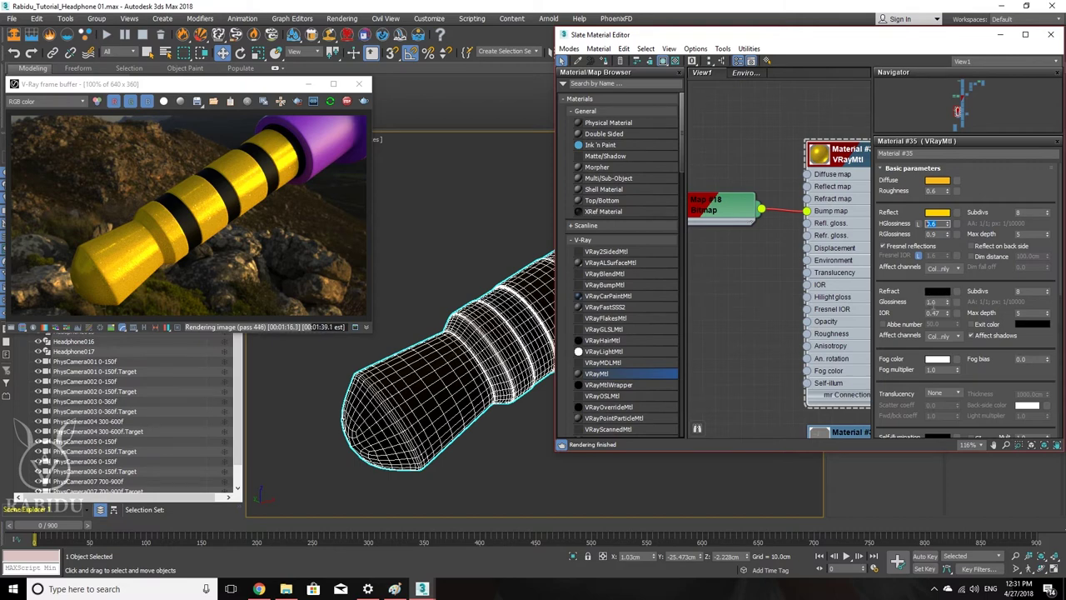
left_click(948, 303)
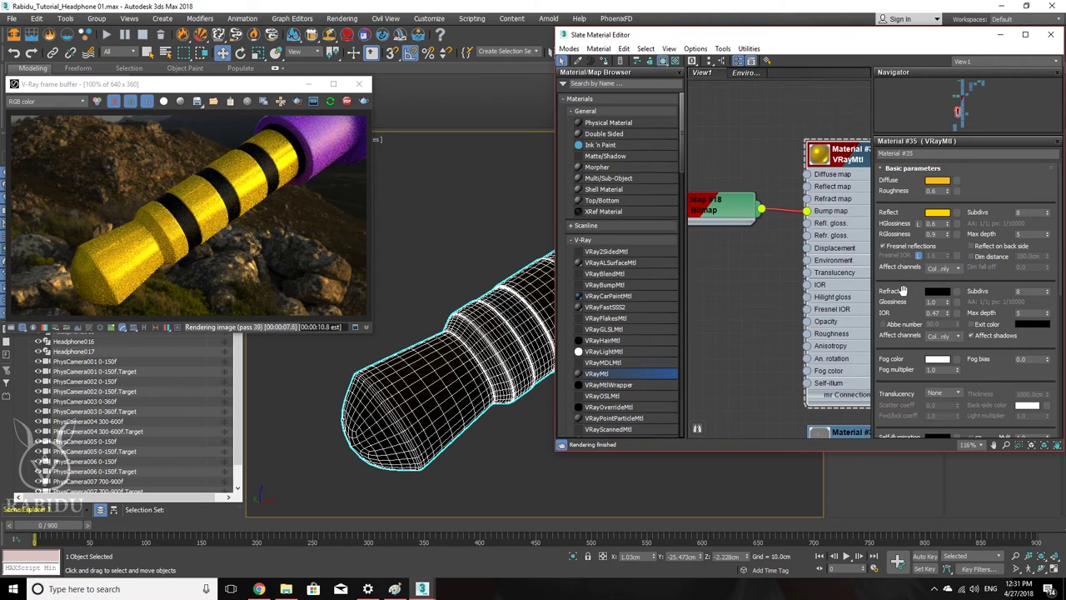
left_click(254, 590)
Step: Scroll through the IOR table of common materials, then minimize Chrome
scroll(305, 367, "up", 2)
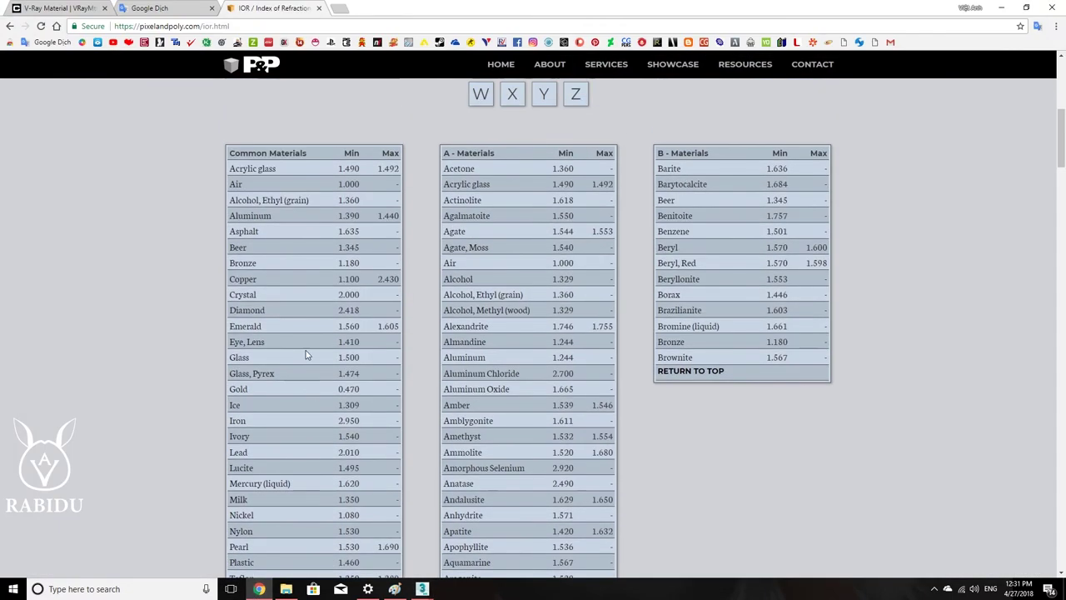
scroll(271, 333, "down", 1)
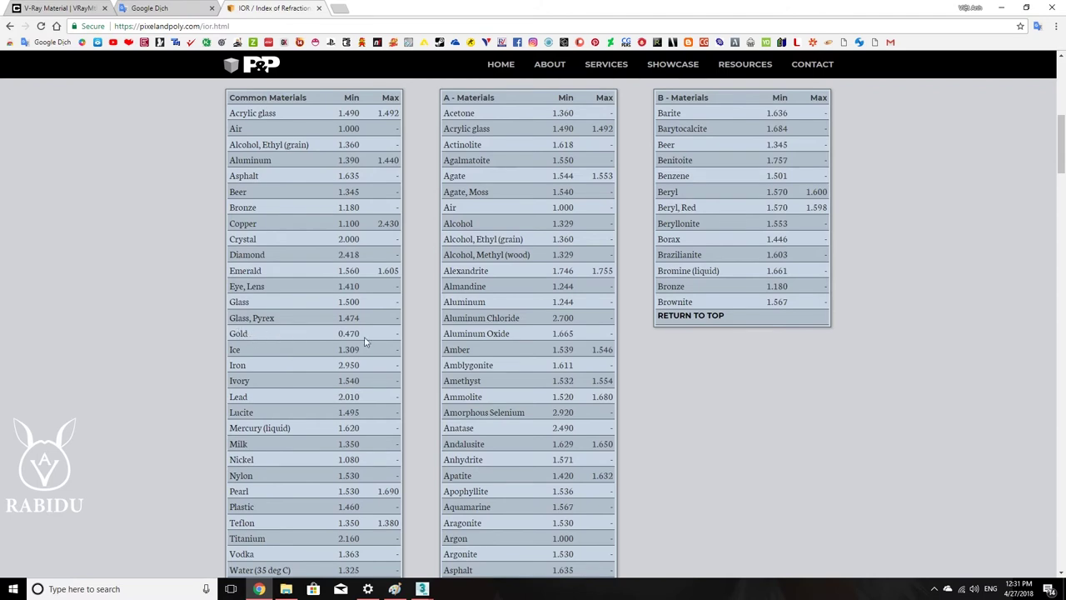
left_click(1000, 8)
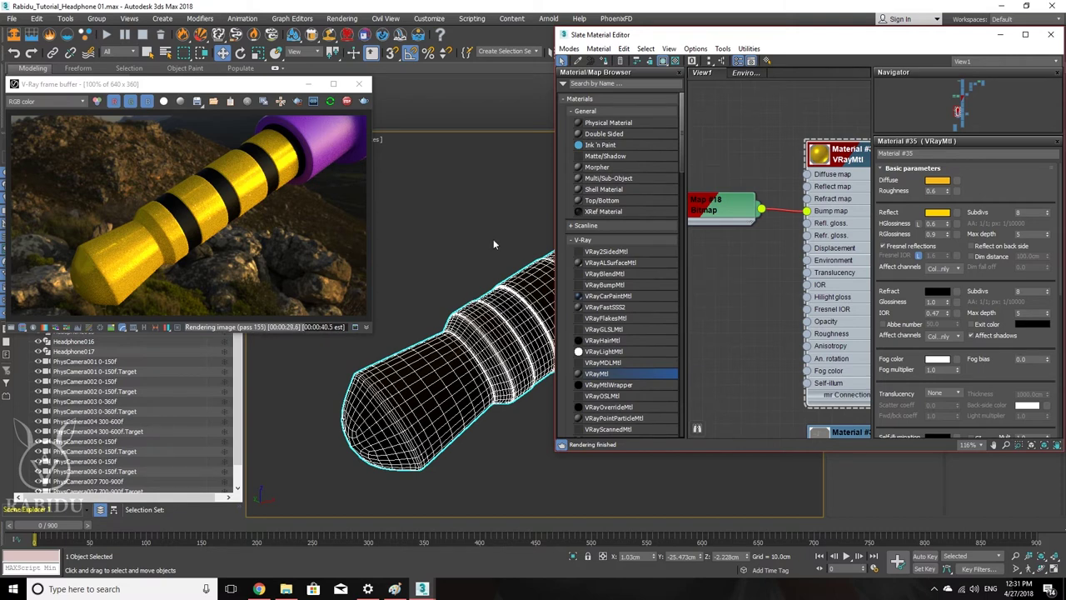
Step: Scroll up to BRDF, check the shading types twice while keeping Microfacet GTR (GGX), and return to Chrome
left_click_drag(898, 302, 906, 180)
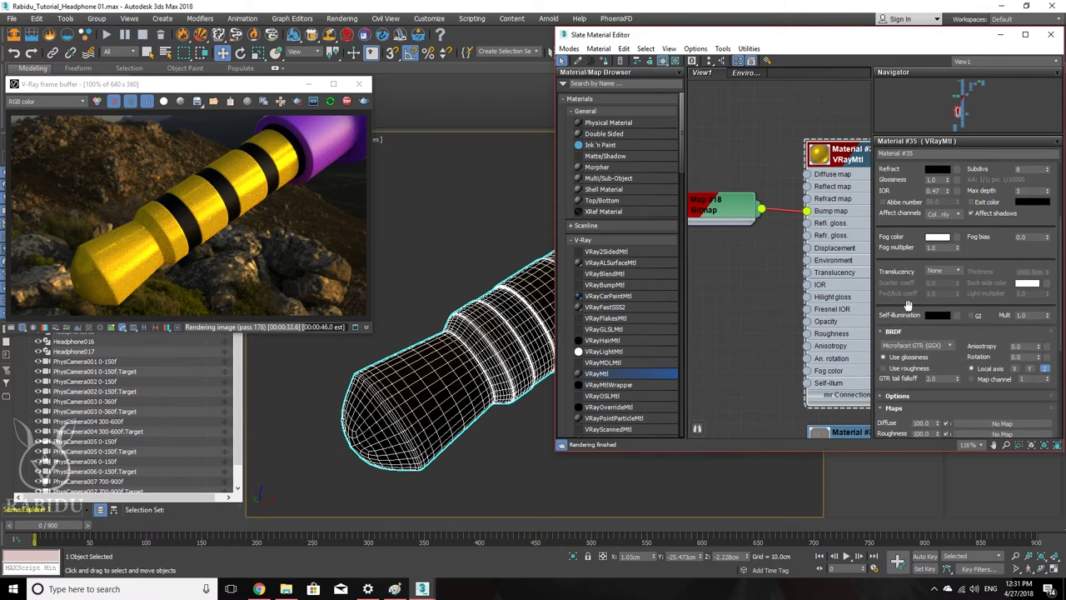
left_click_drag(909, 301, 912, 268)
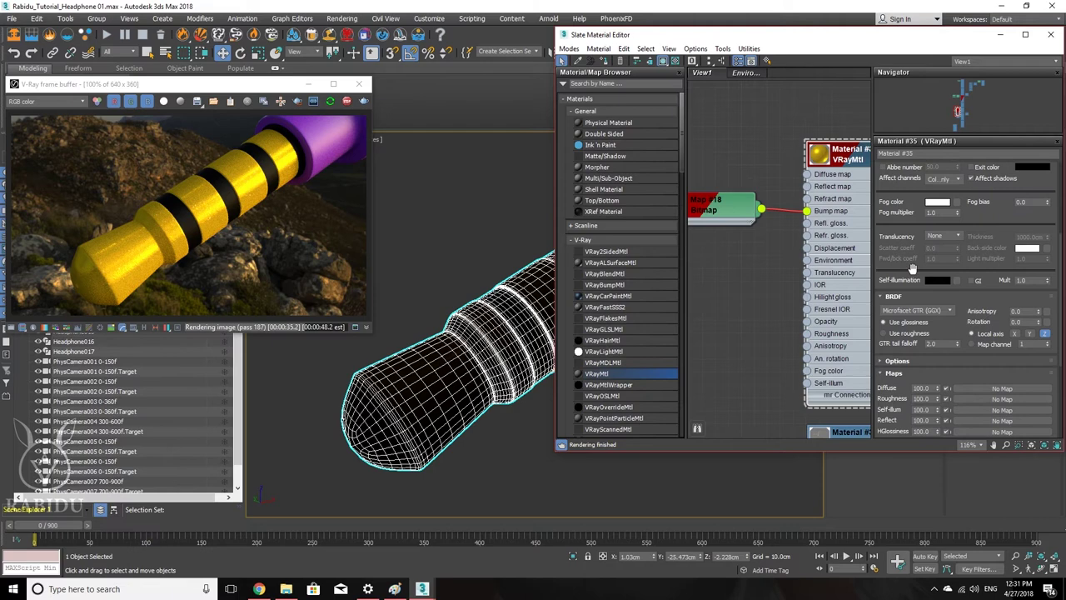
left_click(954, 311)
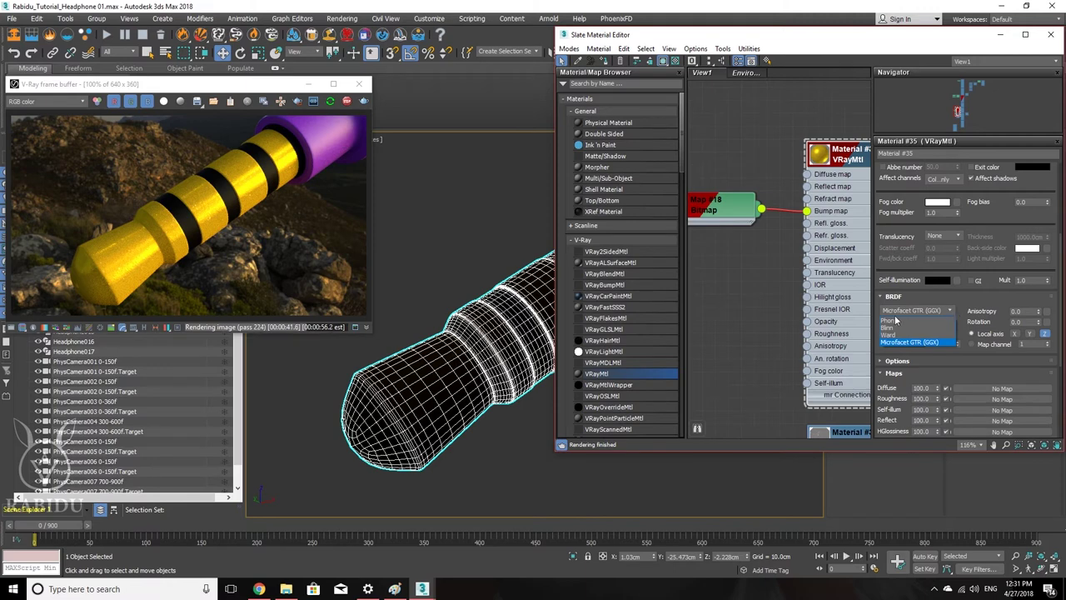
left_click(939, 298)
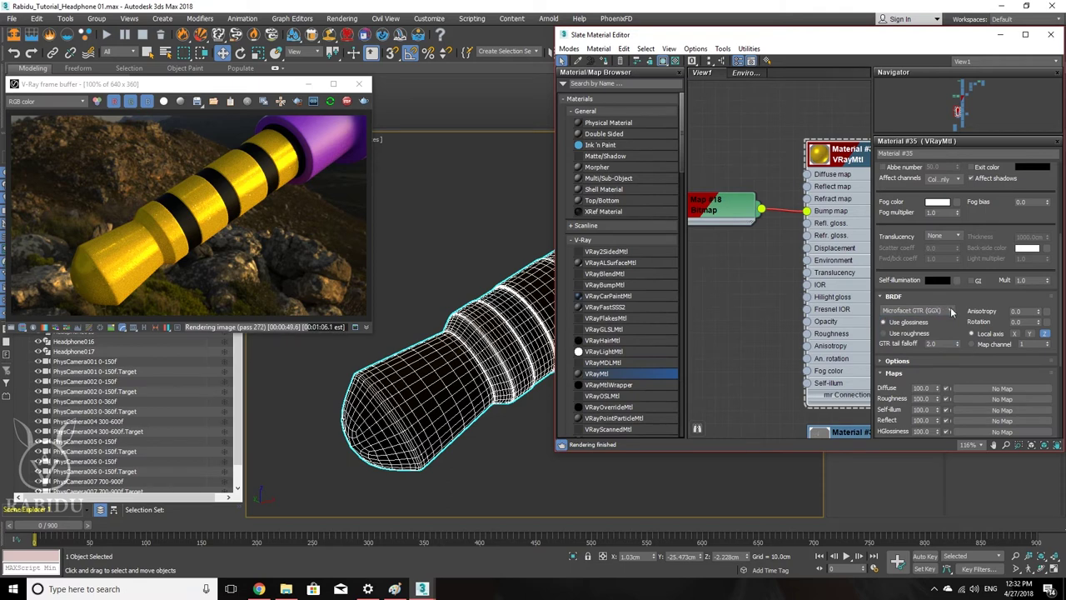
left_click(952, 311)
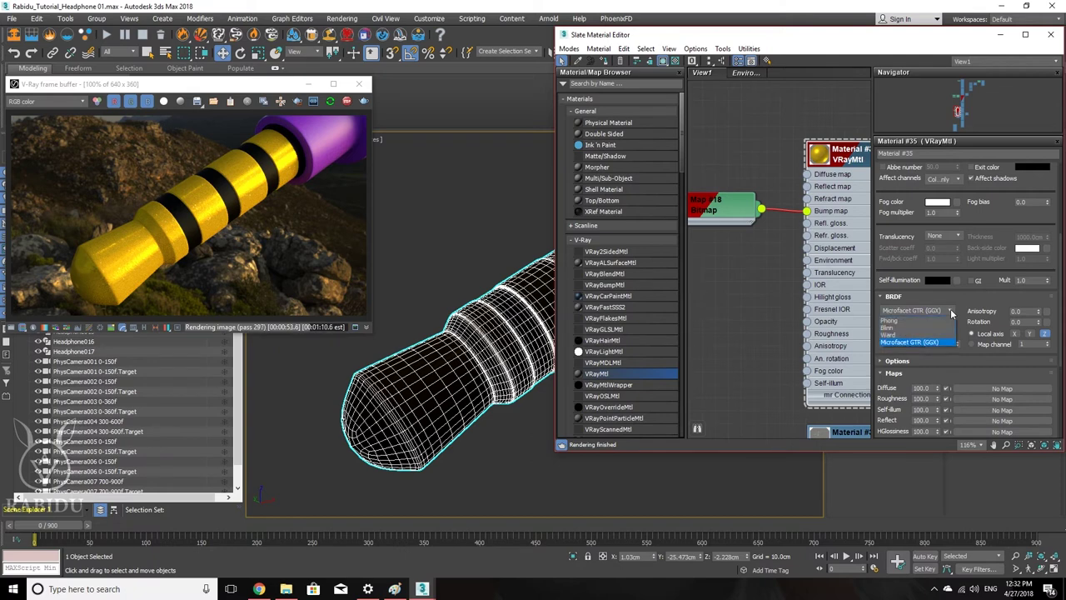
left_click(947, 305)
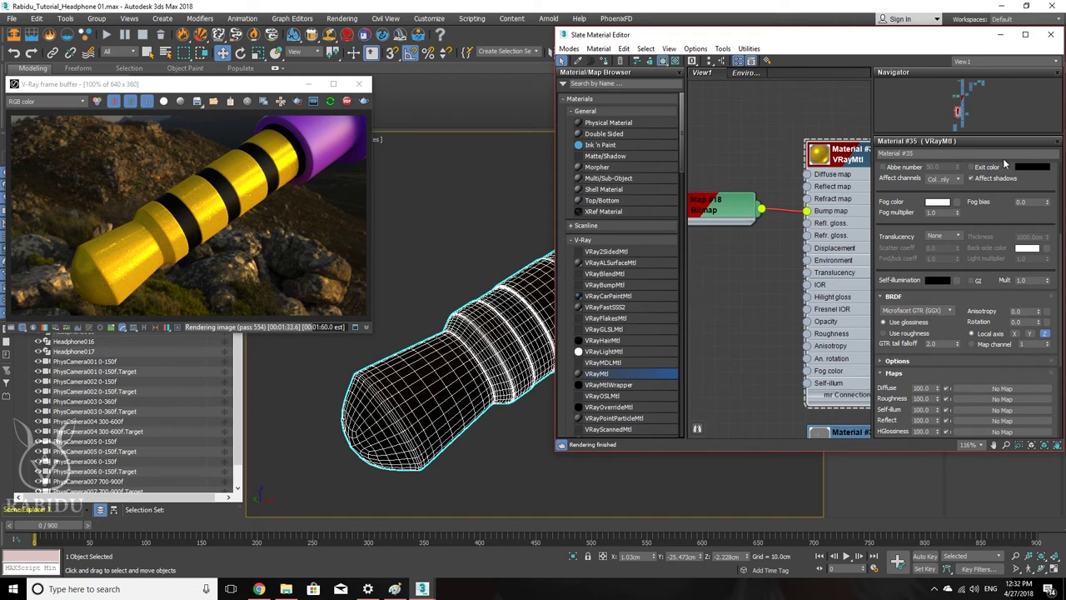
left_click(260, 589)
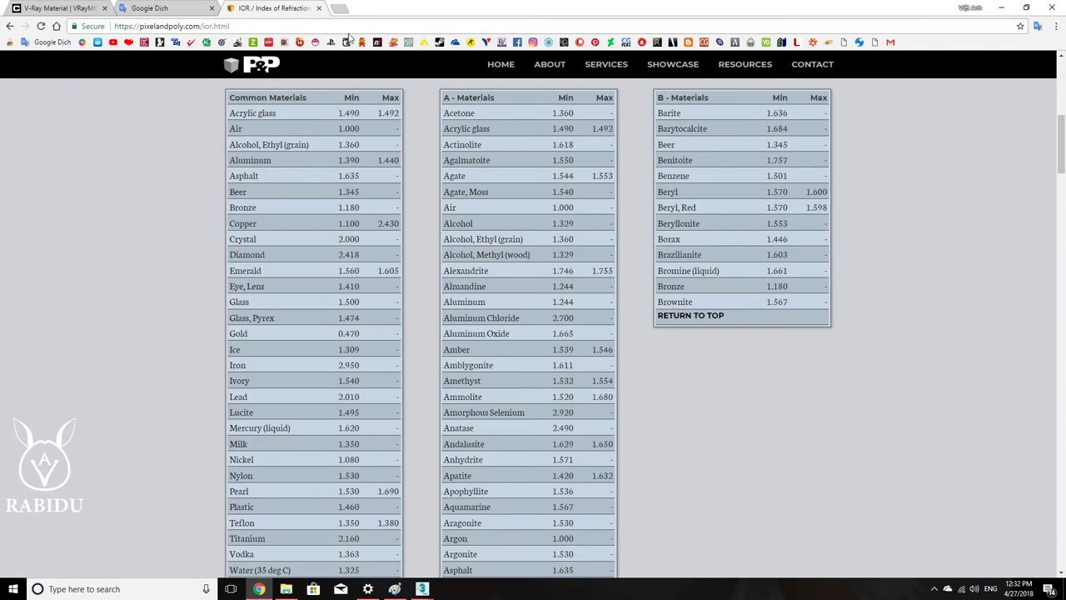
Step: In a new tab, search Google for 'shader', then refine the query to 'shader là gì'
left_click(338, 9)
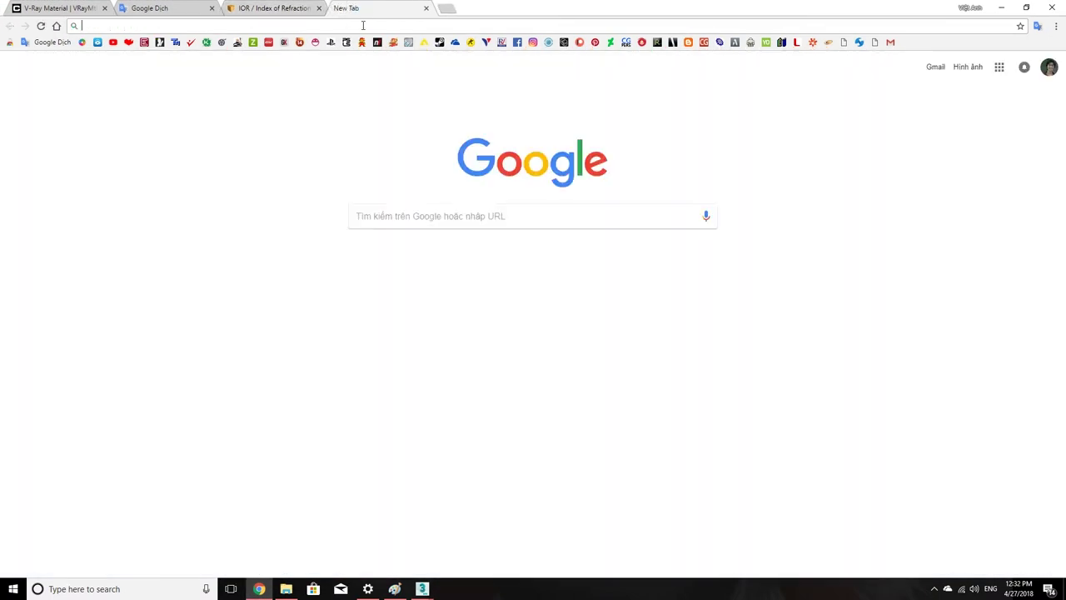
type("shader")
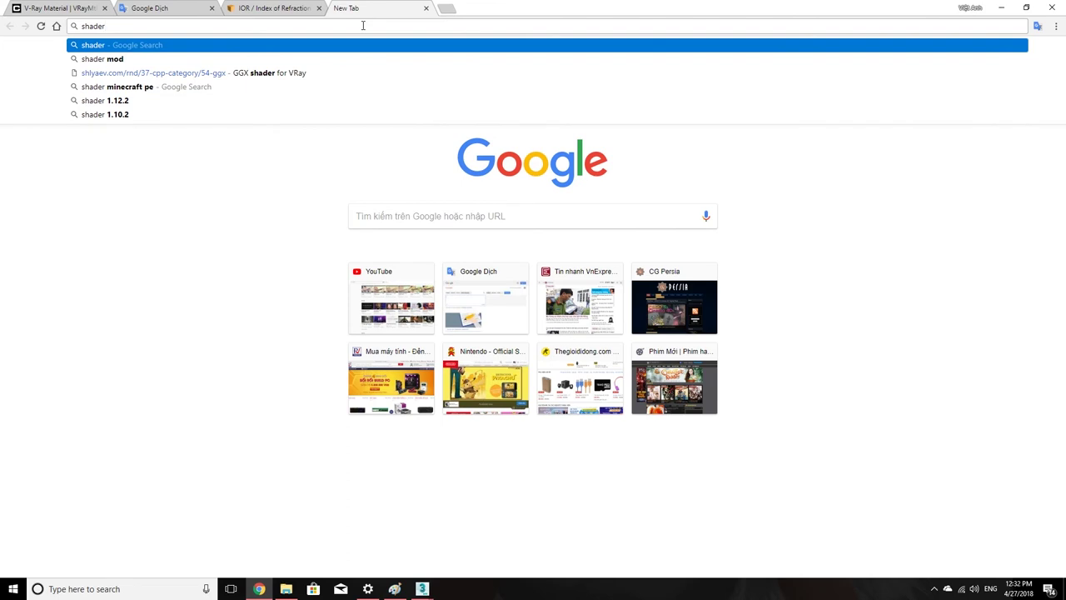
key("Return")
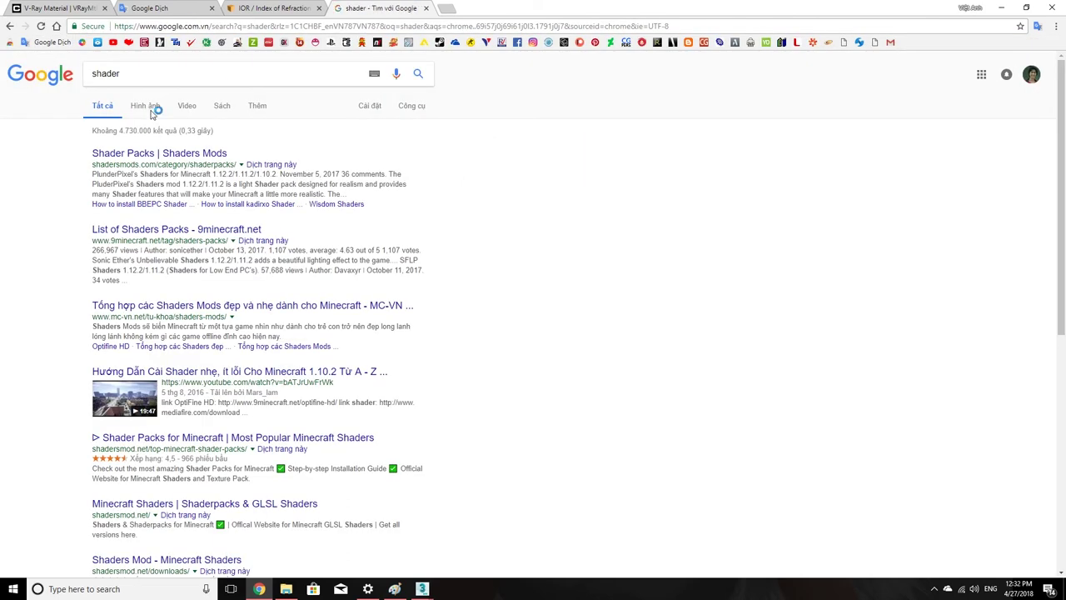
left_click(136, 73)
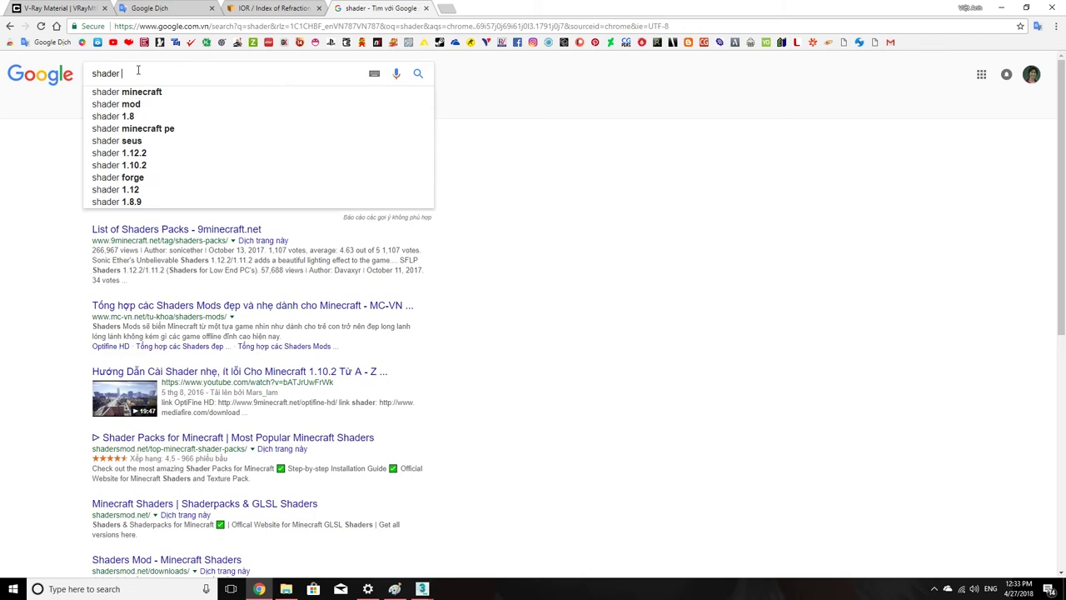
type("là")
key("Down")
key("Return")
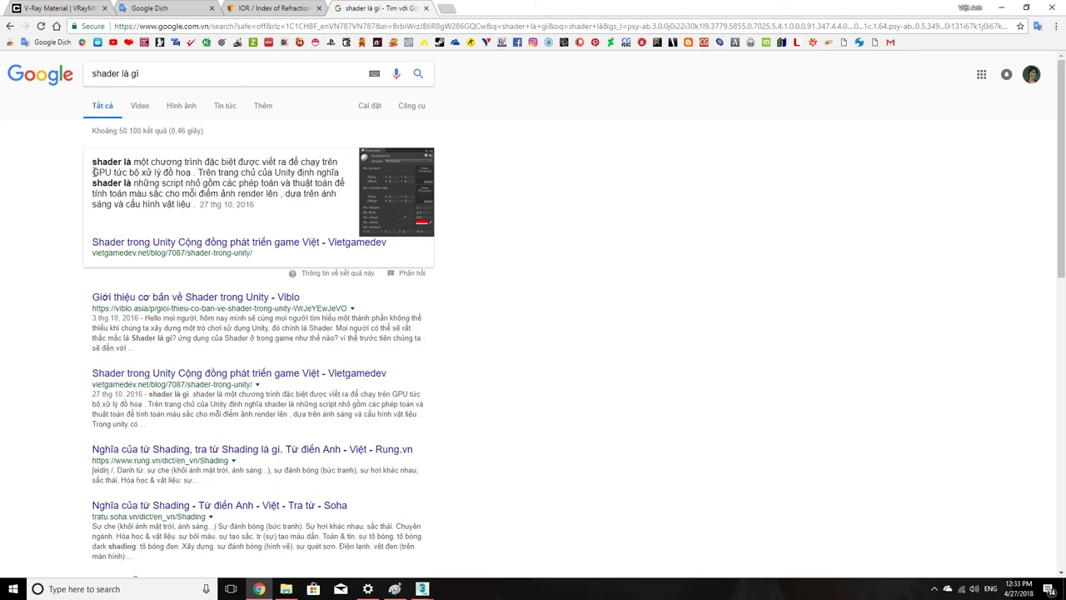
Step: Highlight the snippet's phrase about the GPU, then just the word GPU, clearing each selection
left_click_drag(93, 172, 193, 174)
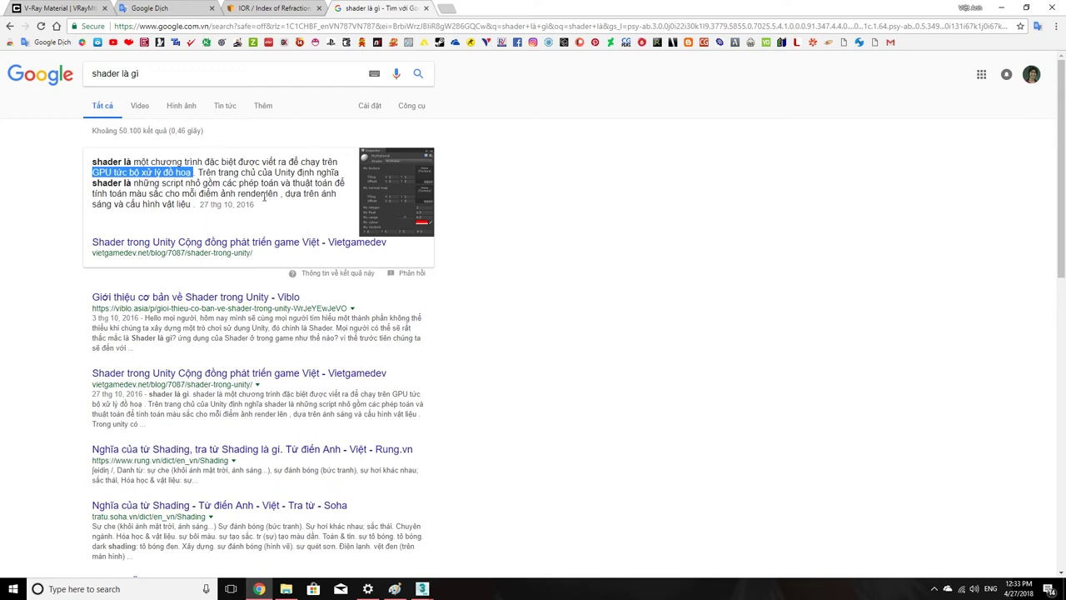
left_click(117, 175)
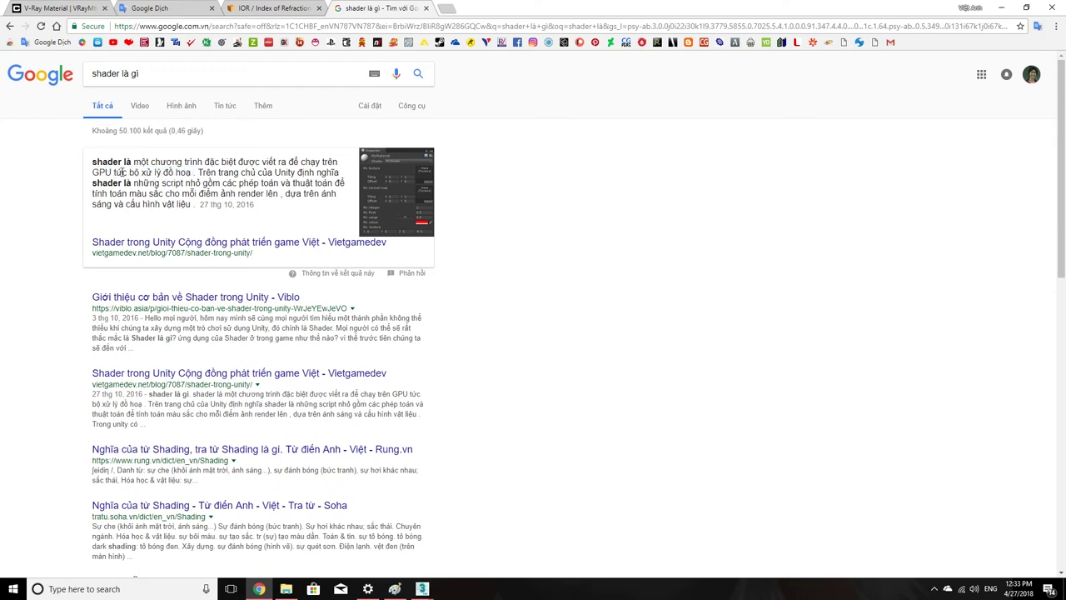
left_click_drag(92, 172, 114, 173)
left_click(155, 182)
left_click(1002, 7)
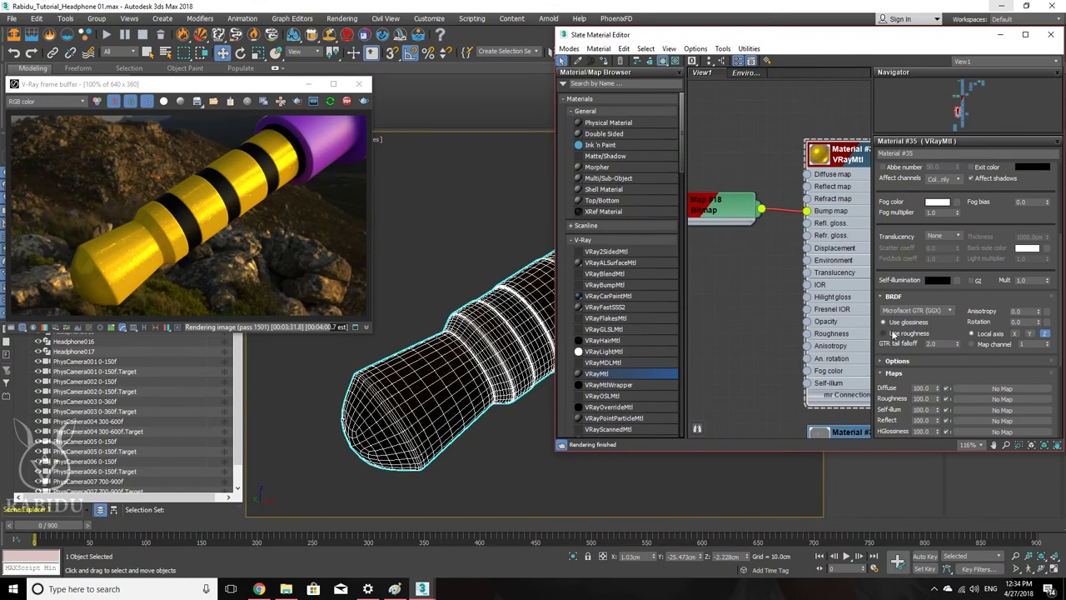
left_click(949, 311)
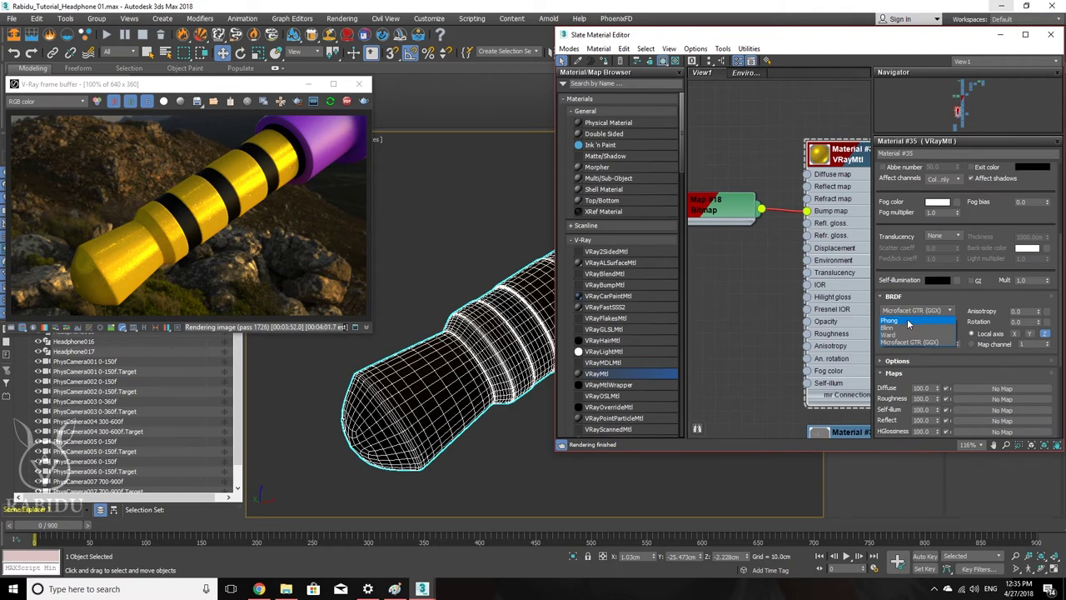
left_click(957, 299)
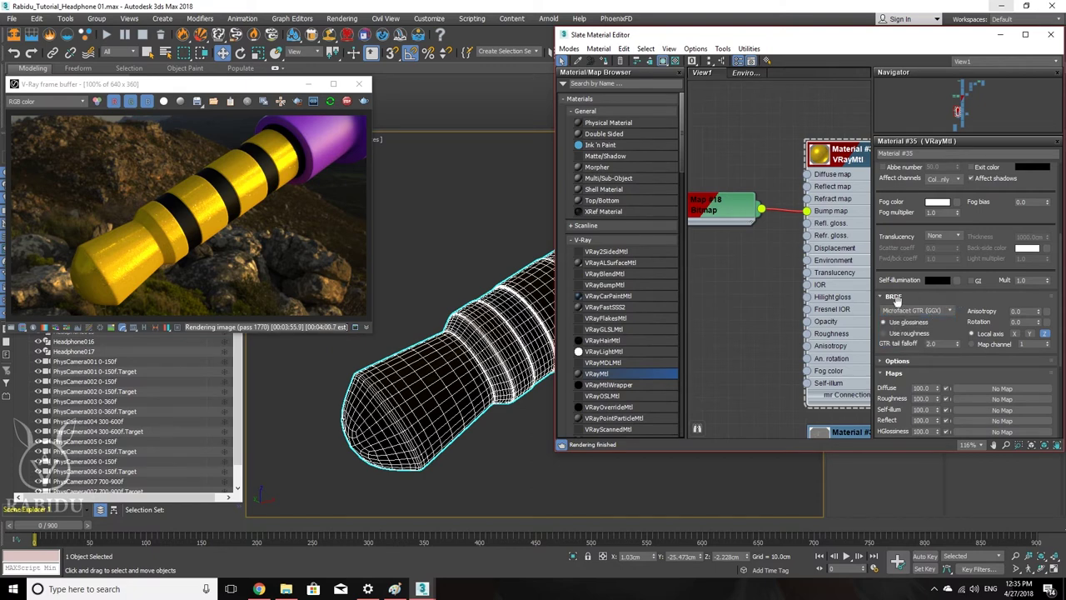
left_click(936, 310)
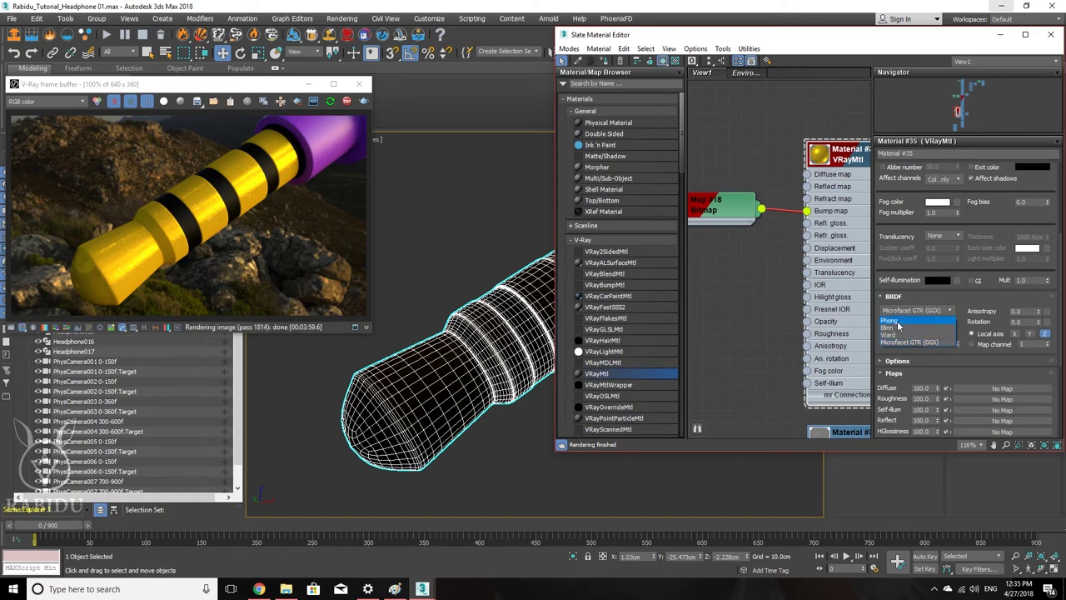
left_click(919, 310)
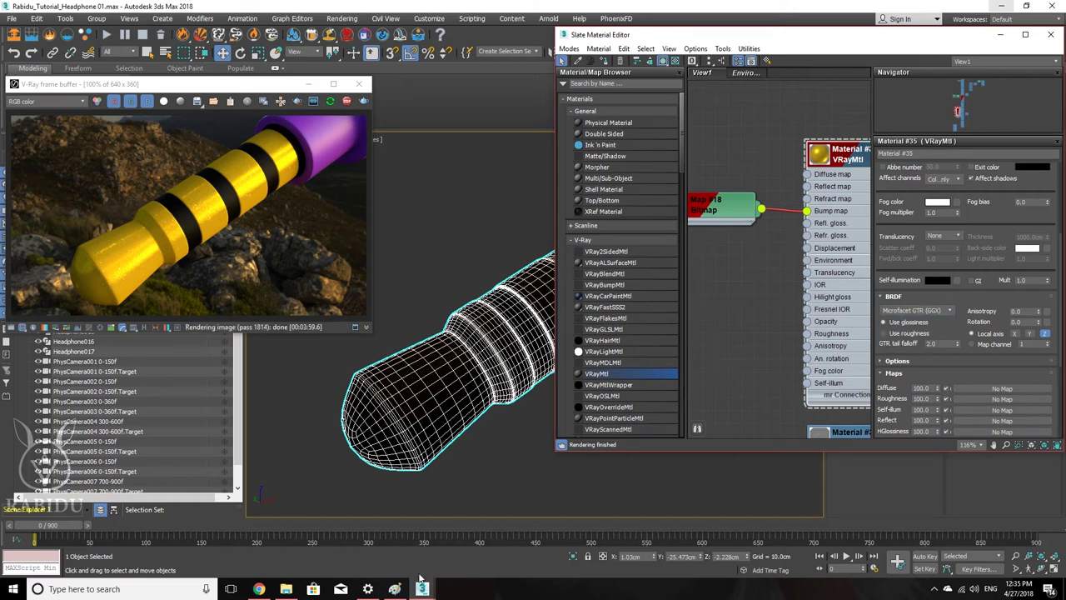
left_click(259, 589)
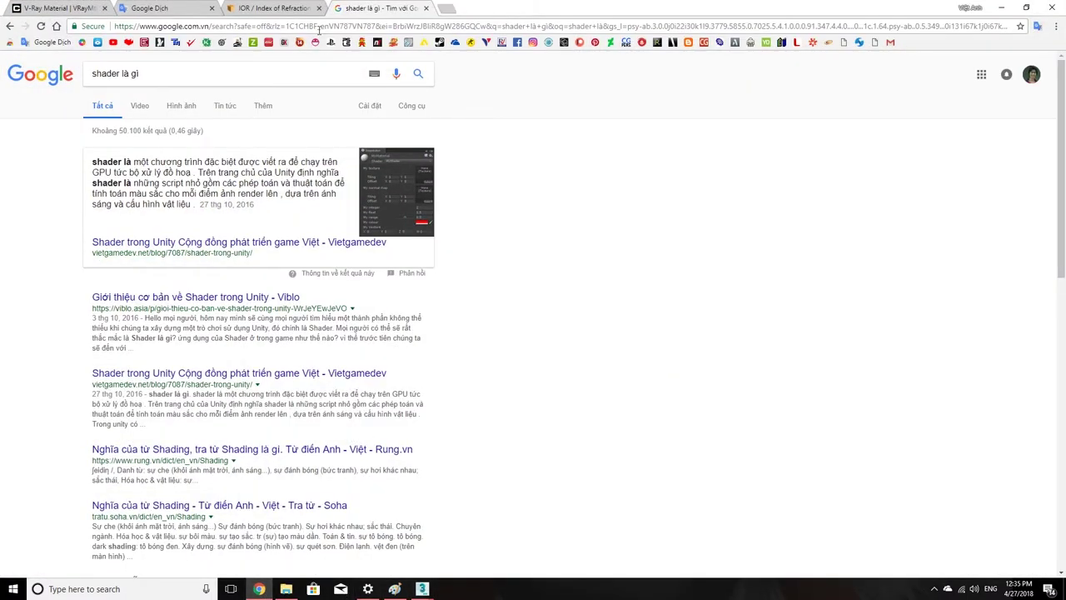
Step: Scroll through the V-Ray Material documentation page to find the BRDF Type section
left_click(75, 8)
scroll(405, 289, "down", 6)
scroll(409, 297, "up", 15)
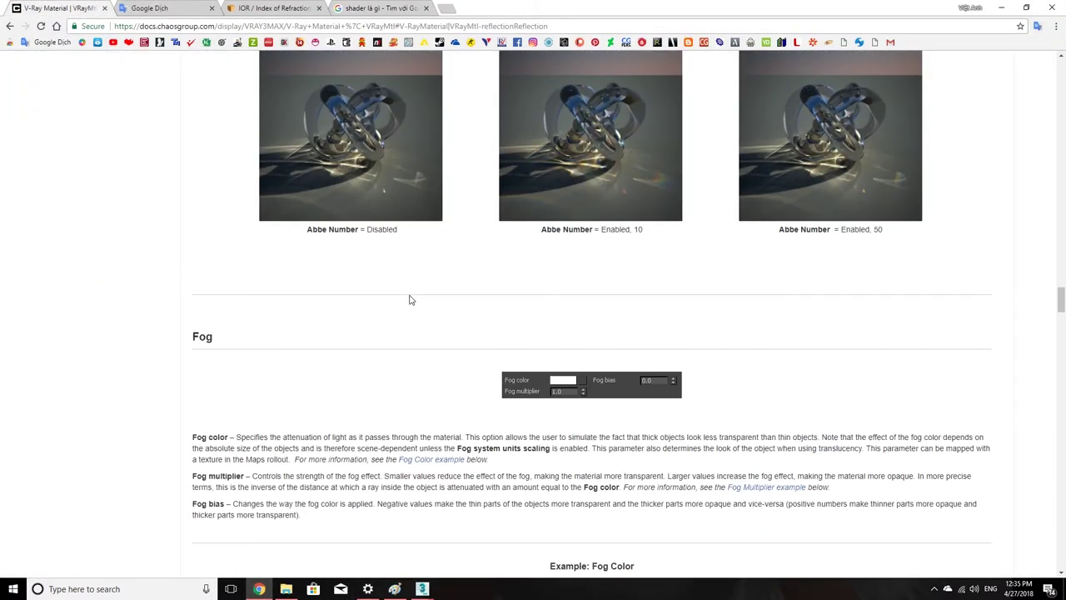
scroll(429, 346, "up", 12)
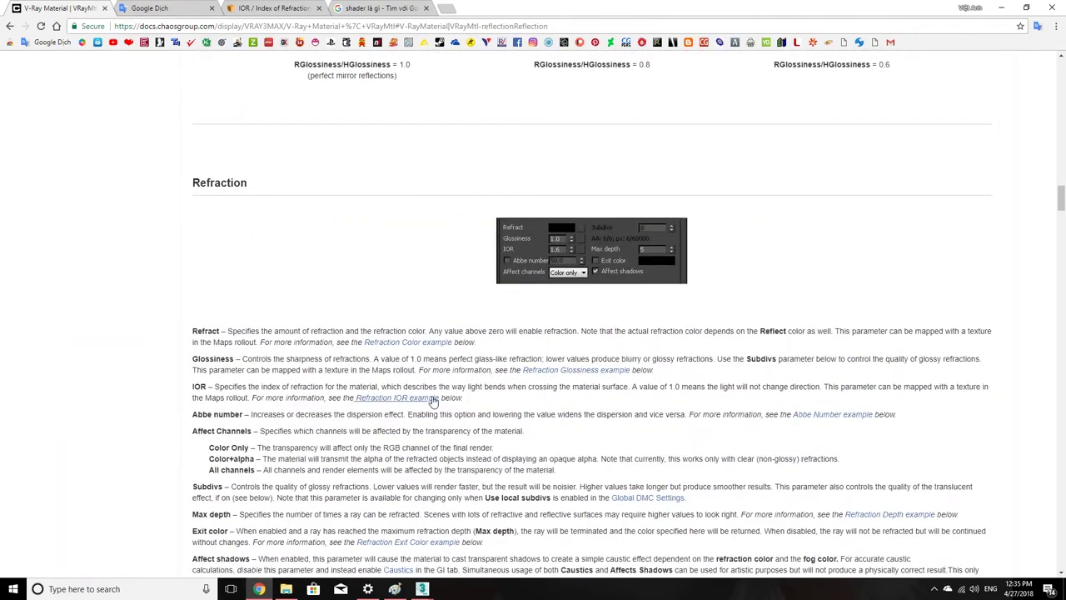
scroll(429, 392, "down", 1)
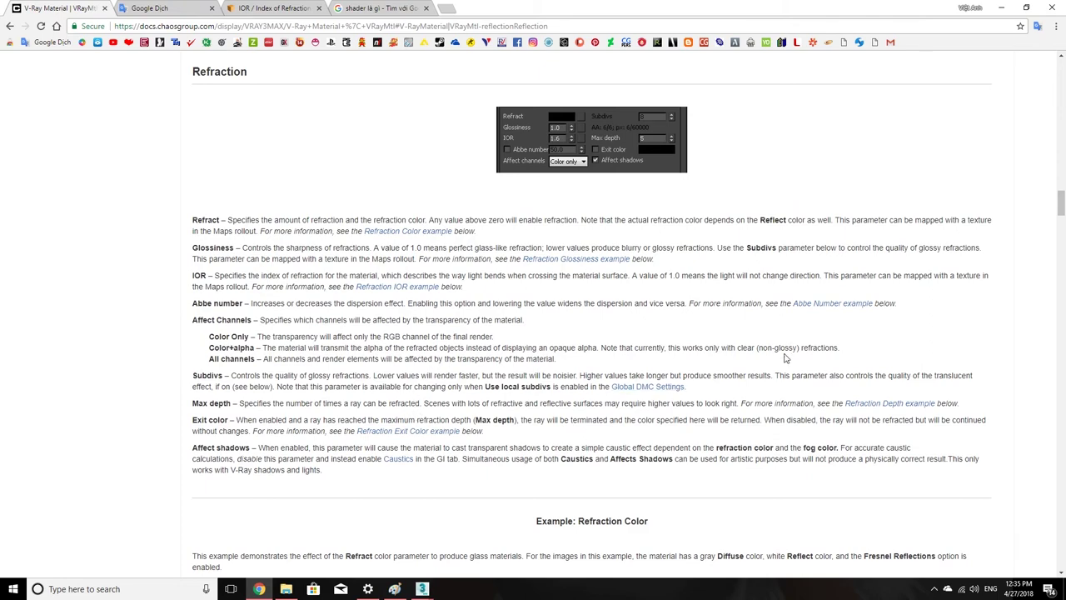
scroll(784, 357, "up", 6)
scroll(786, 362, "up", 8)
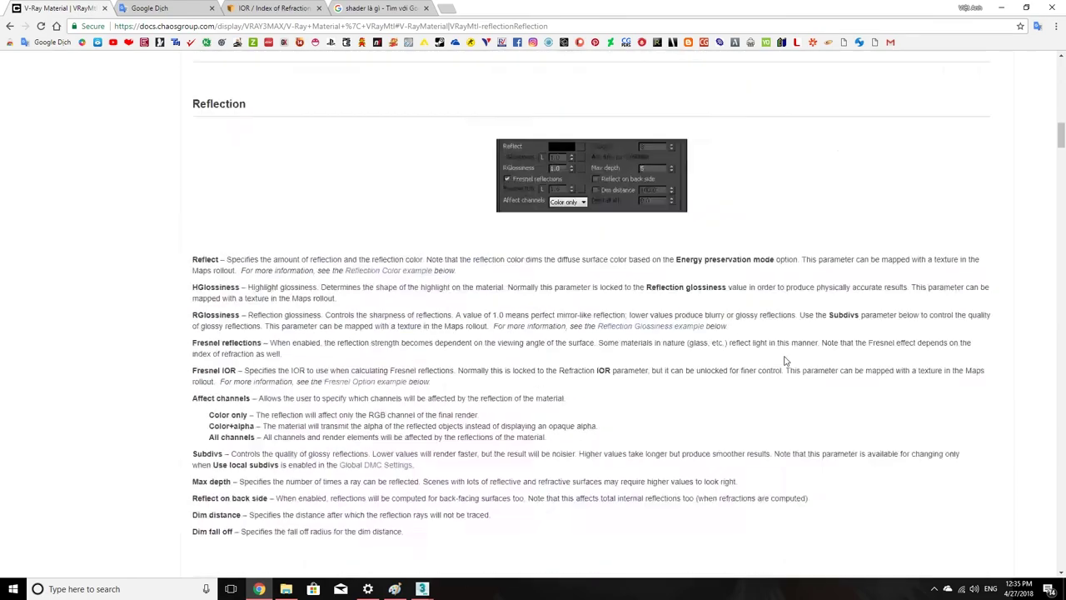
scroll(786, 356, "down", 20)
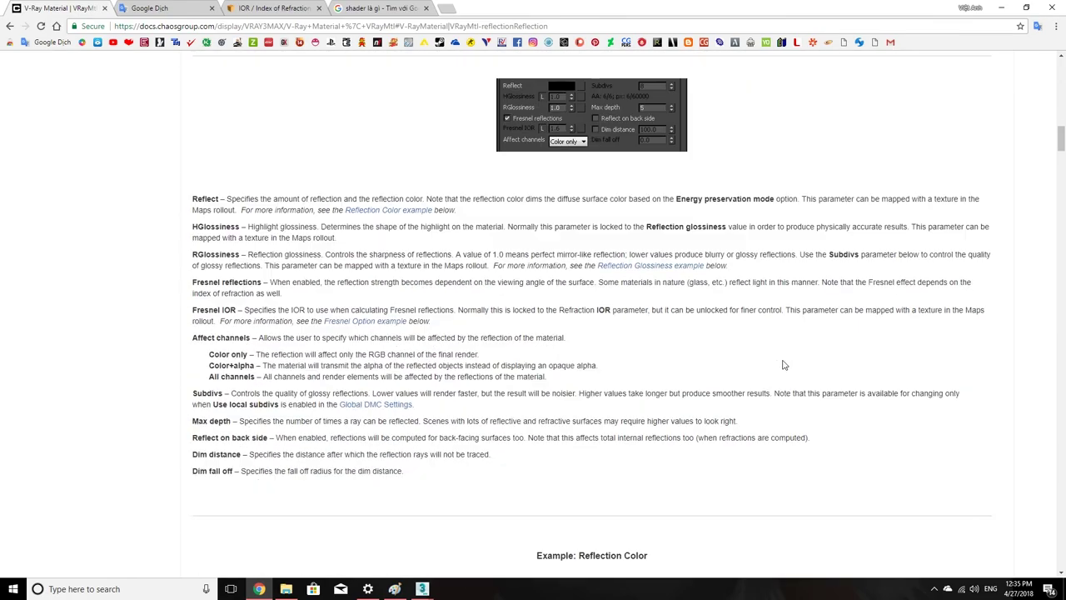
scroll(786, 325, "down", 20)
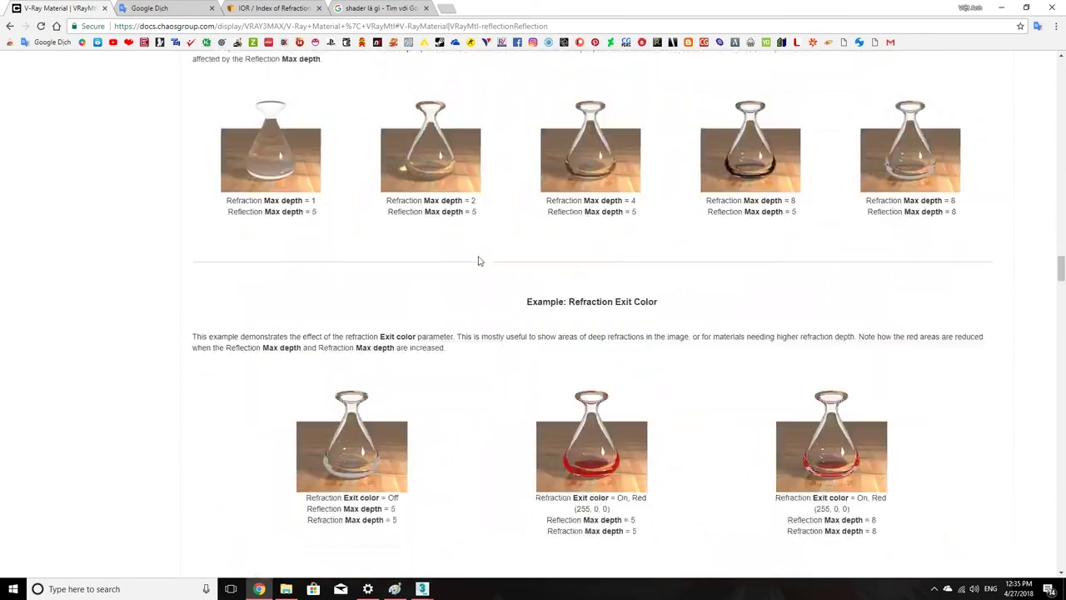
scroll(442, 315, "down", 15)
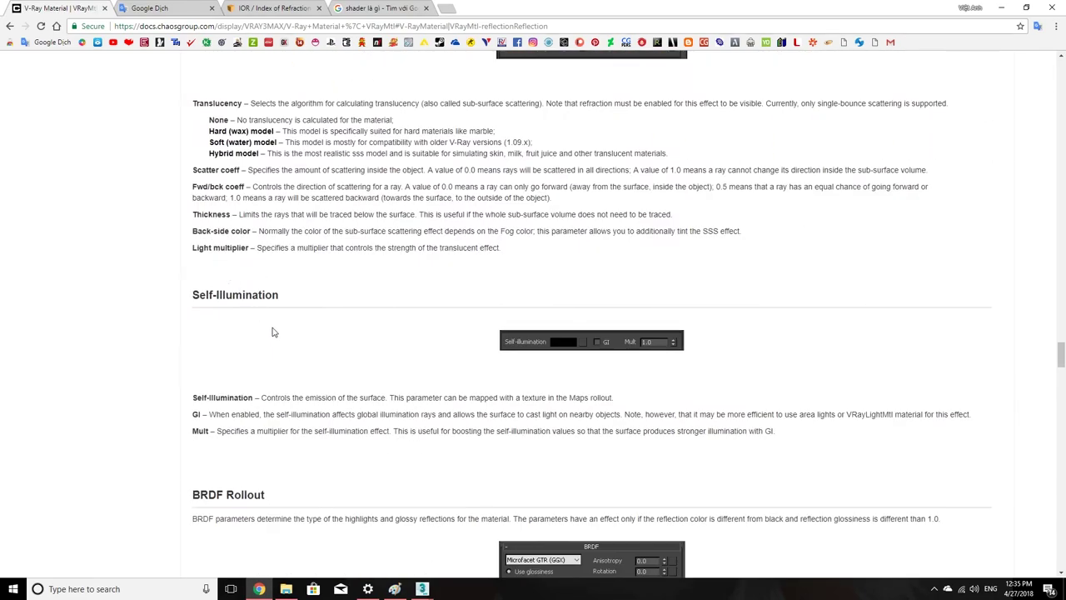
scroll(275, 335, "down", 4)
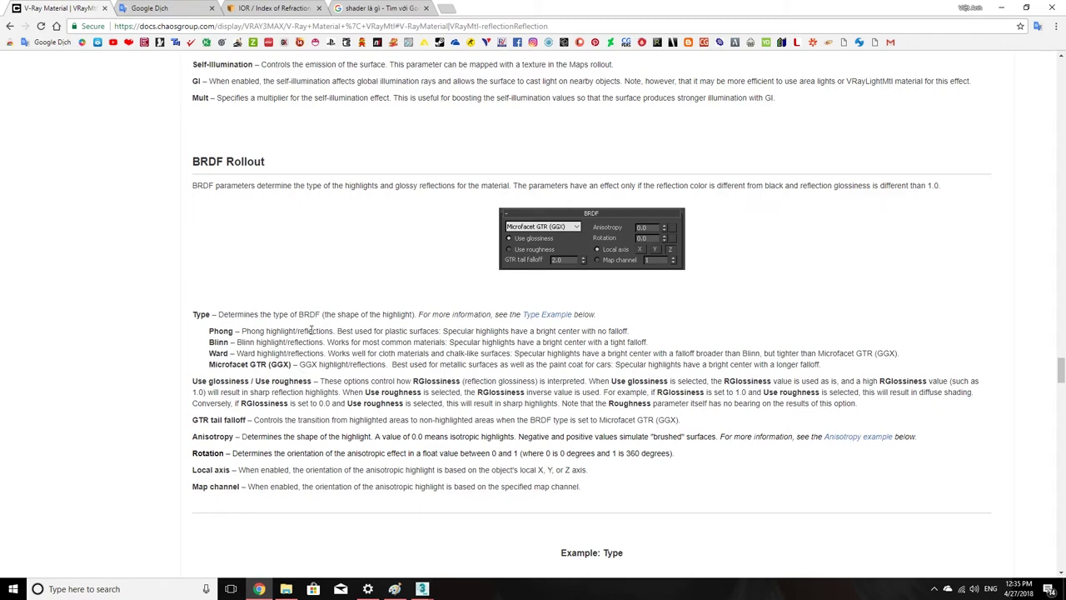
Step: Open the Type Example link in a new tab, skim and close it, then scroll to Example: Type
middle_click(537, 315)
left_click(167, 8)
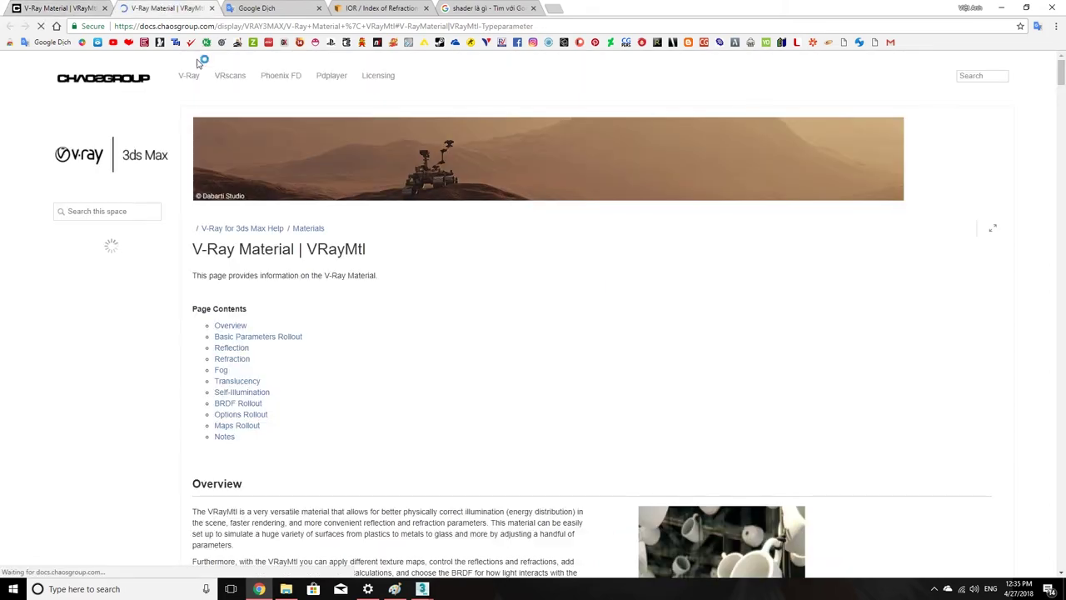
scroll(467, 372, "down", 10)
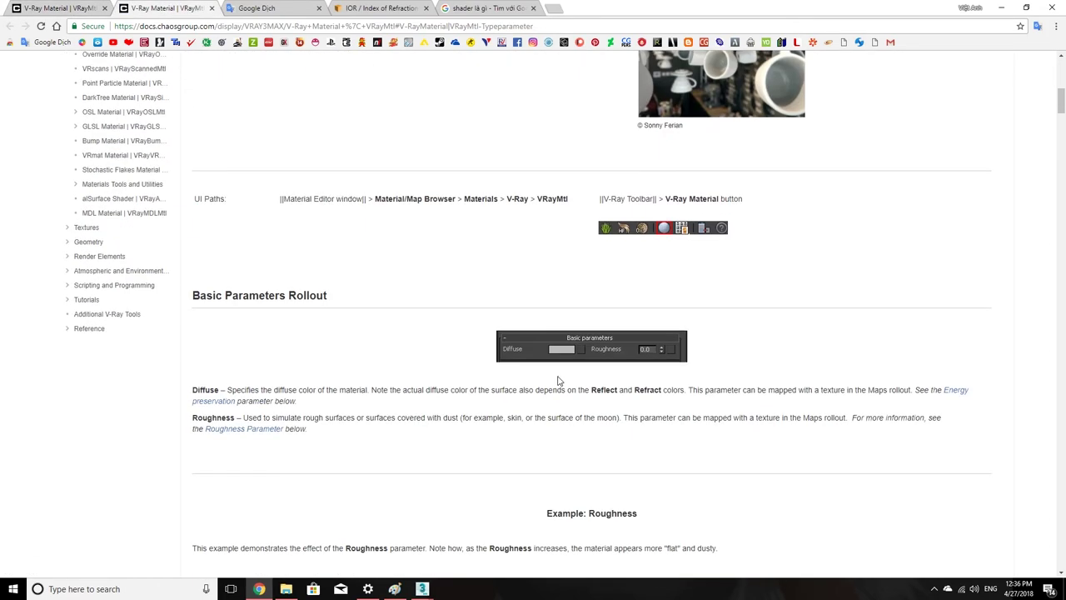
scroll(535, 373, "down", 4)
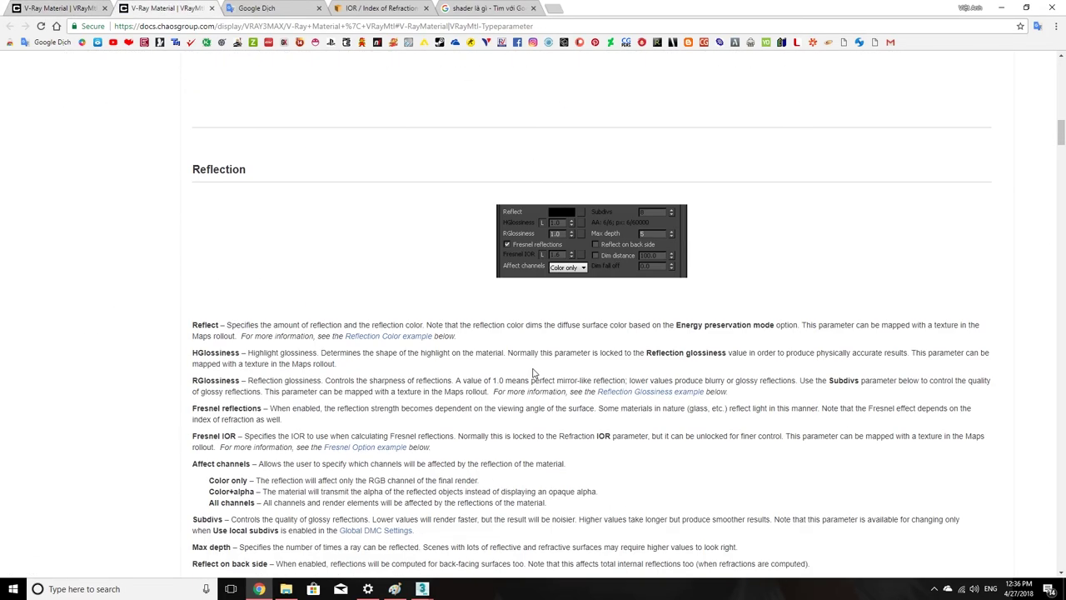
scroll(535, 373, "down", 2)
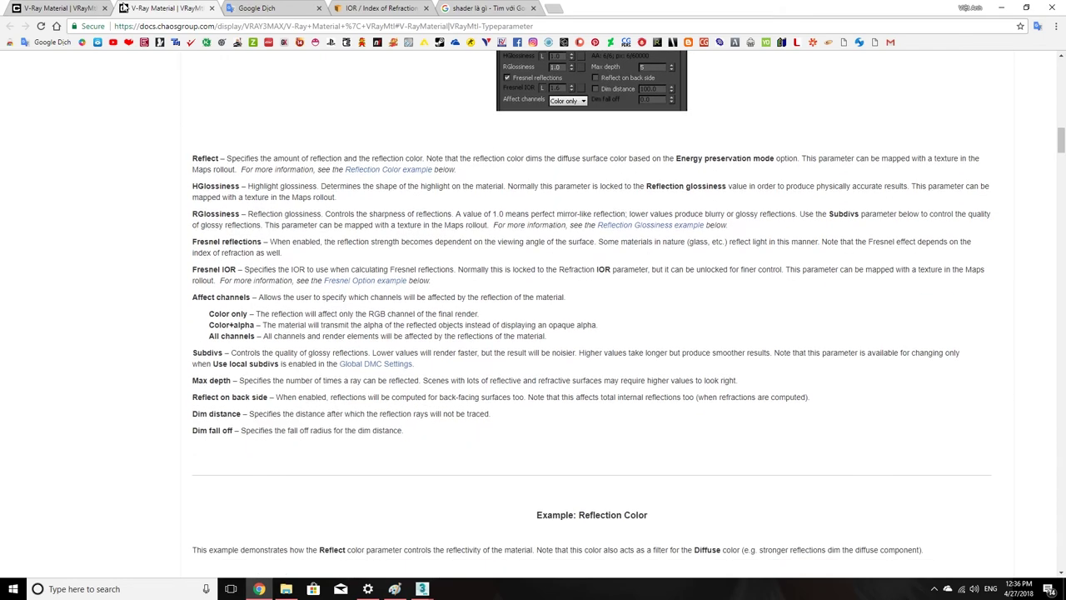
middle_click(164, 7)
scroll(347, 202, "down", 6)
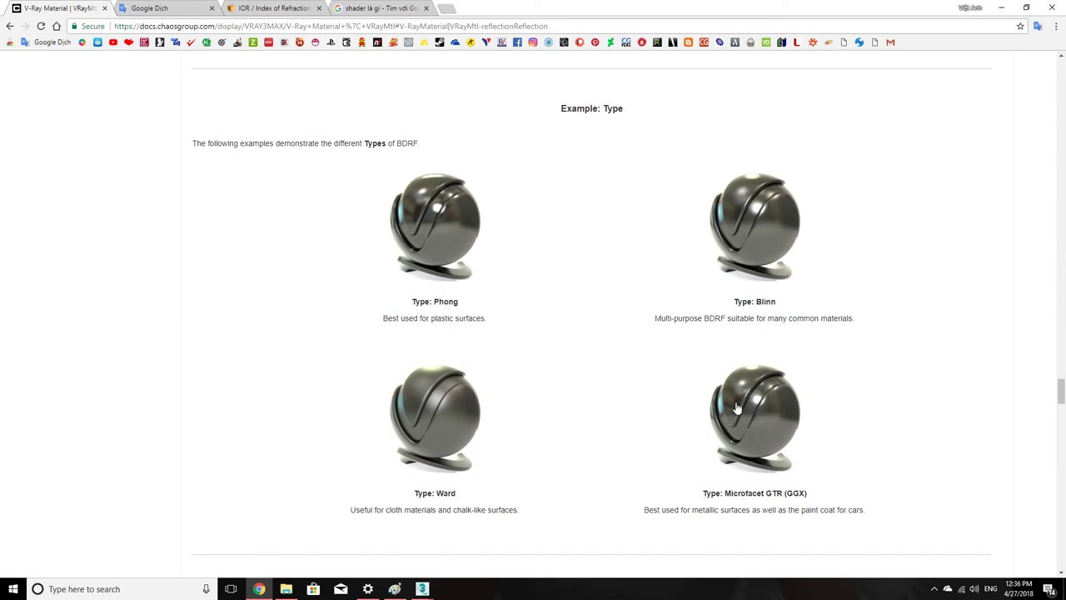
Step: Back in 3ds Max, check the BRDF type list, keep Microfacet GTR (GGX), and return to the V-Ray docs
left_click(1001, 6)
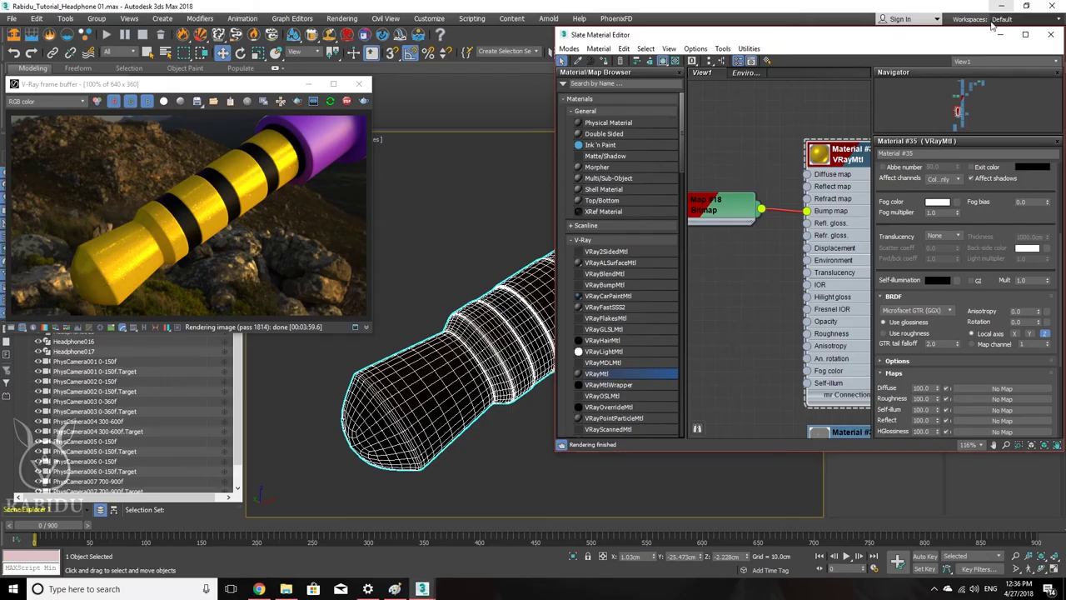
left_click(930, 311)
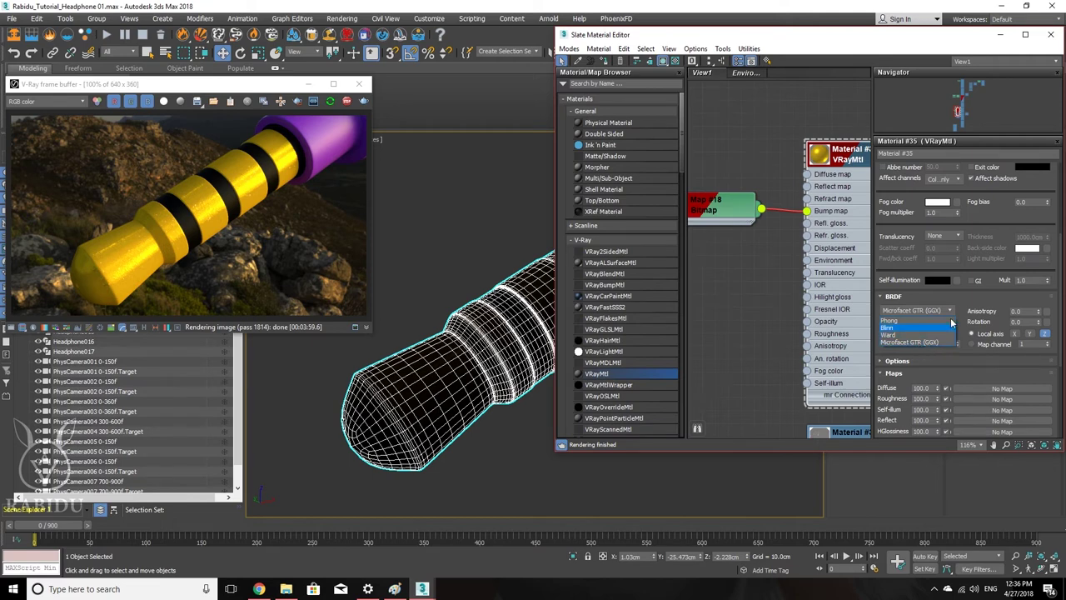
left_click(965, 303)
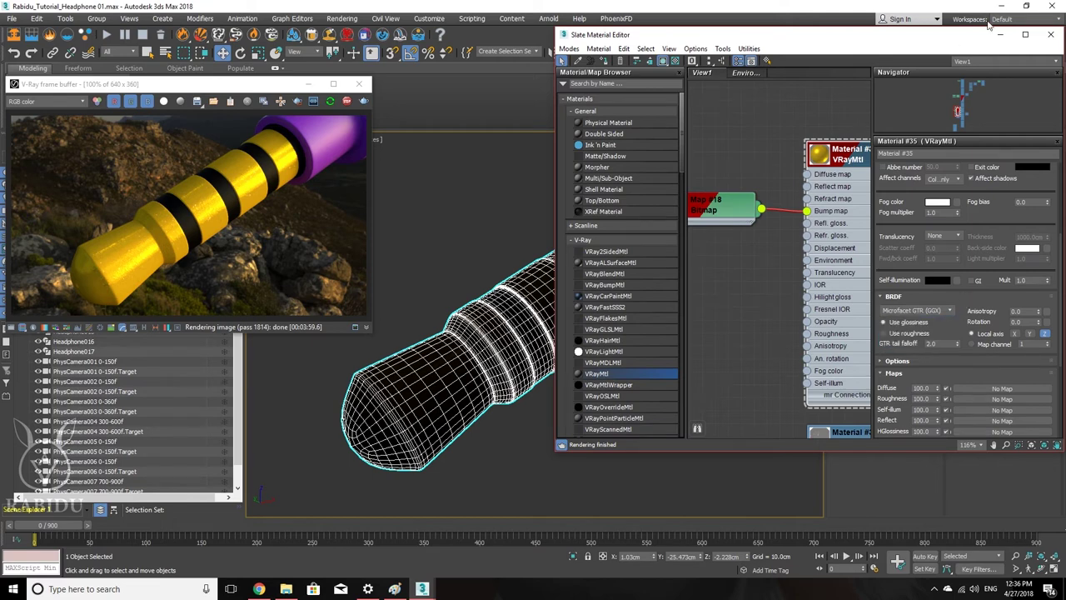
left_click(259, 590)
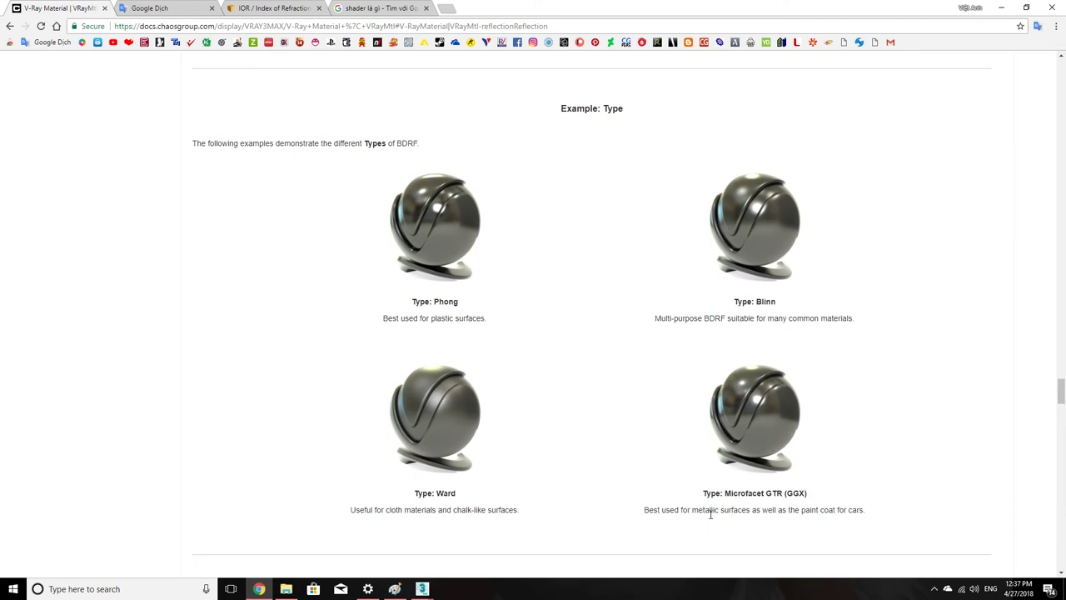
double_click(652, 510)
left_click(512, 506)
Step: In 3ds Max, keep BRDF at Microfacet GTR (GGX), orbit the plug, and pan the node graph to Material #33
left_click(1001, 9)
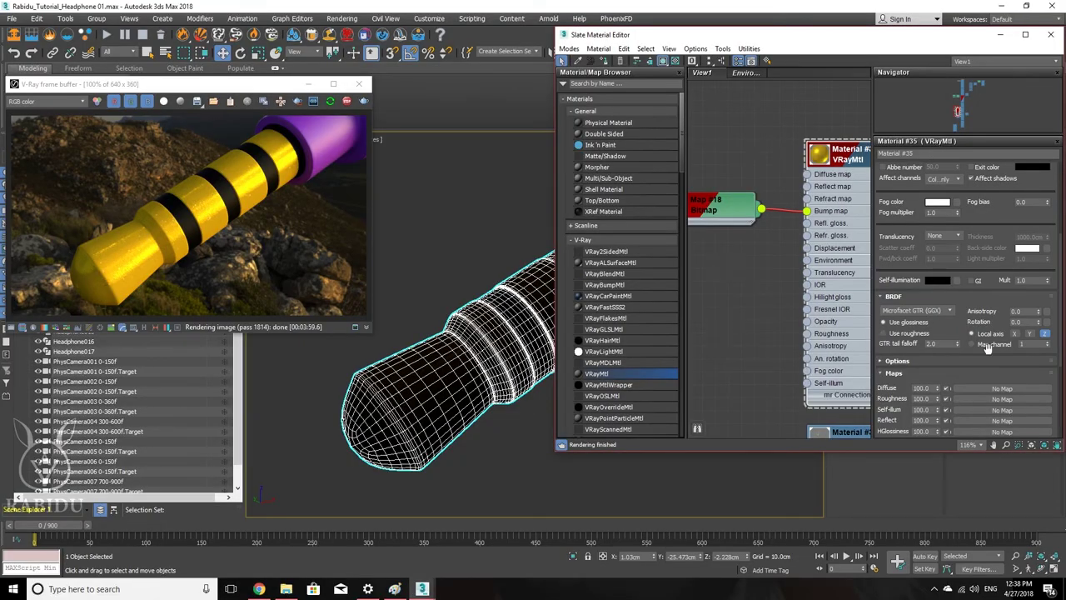
left_click(937, 311)
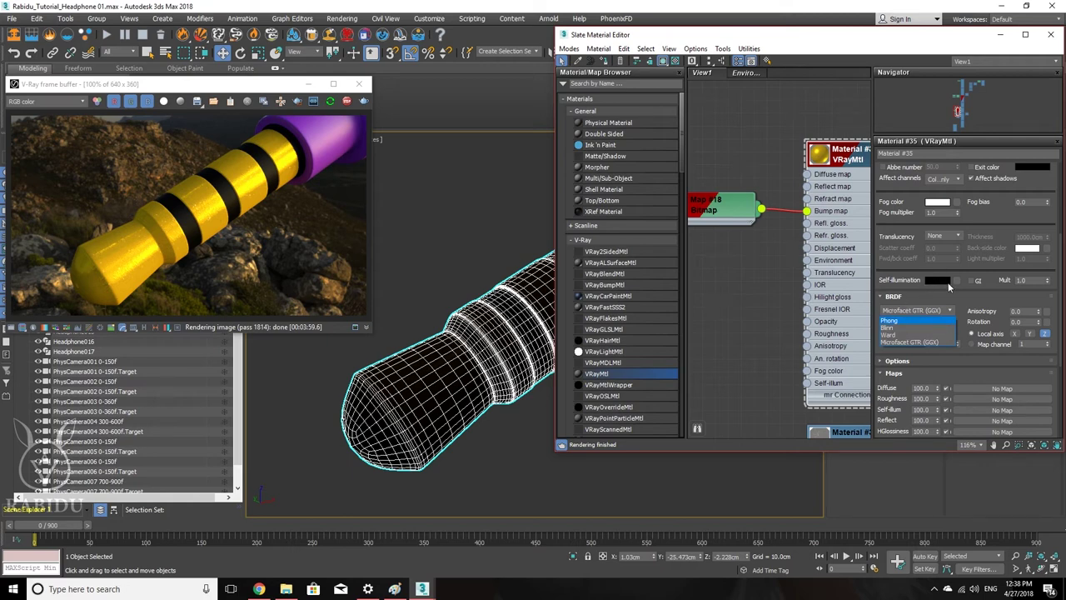
left_click(962, 306)
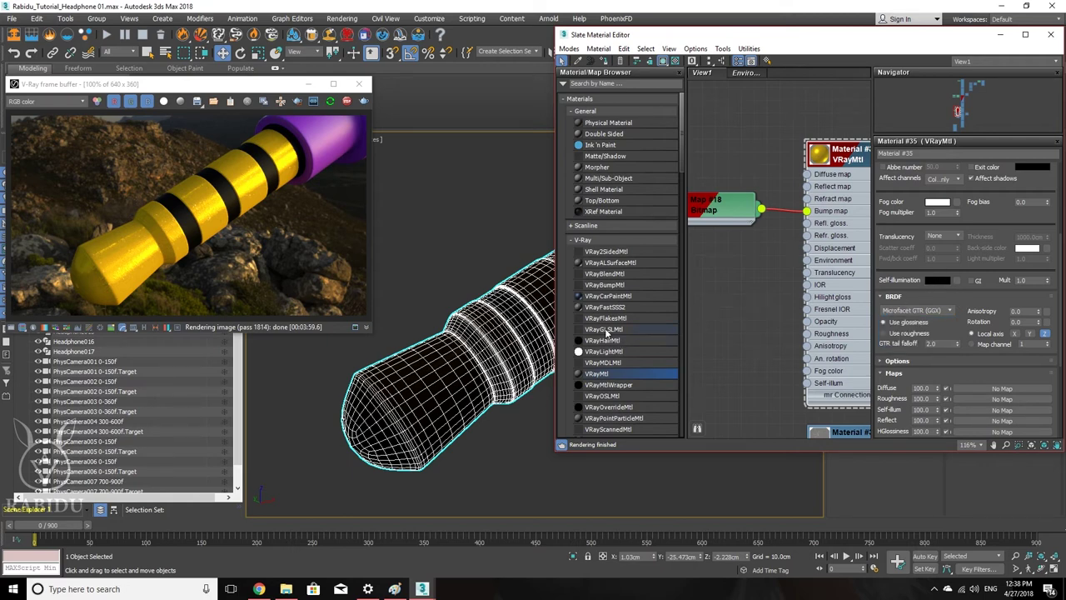
middle_click_drag(526, 312, 488, 325, "alt")
middle_click_drag(834, 328, 749, 278)
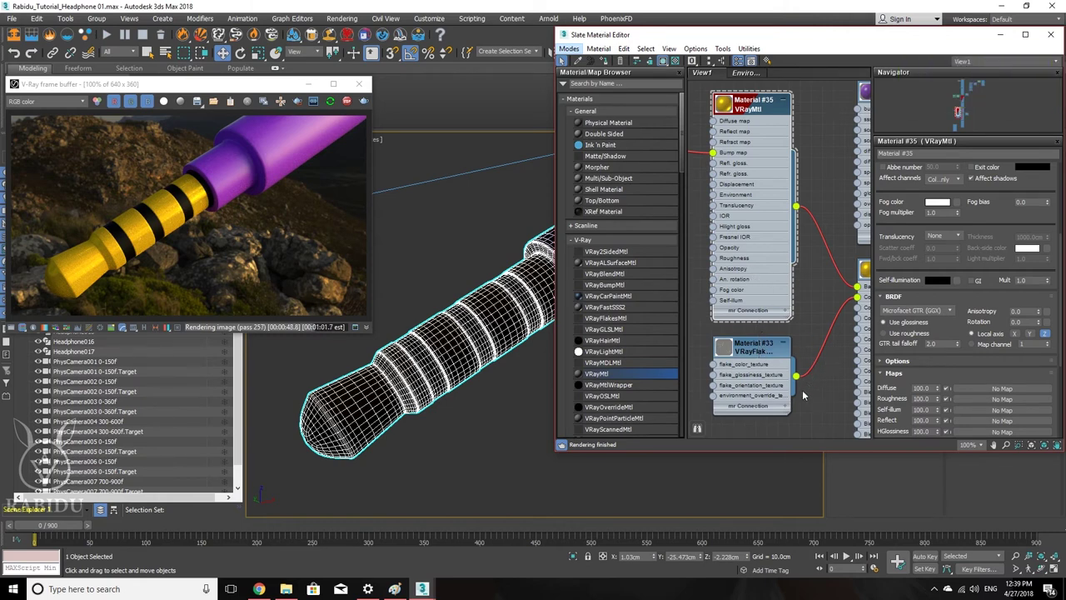
Step: Open Material #33's VRayFlakesMtl parameters and zoom the viewport in on the jack
left_click(771, 359)
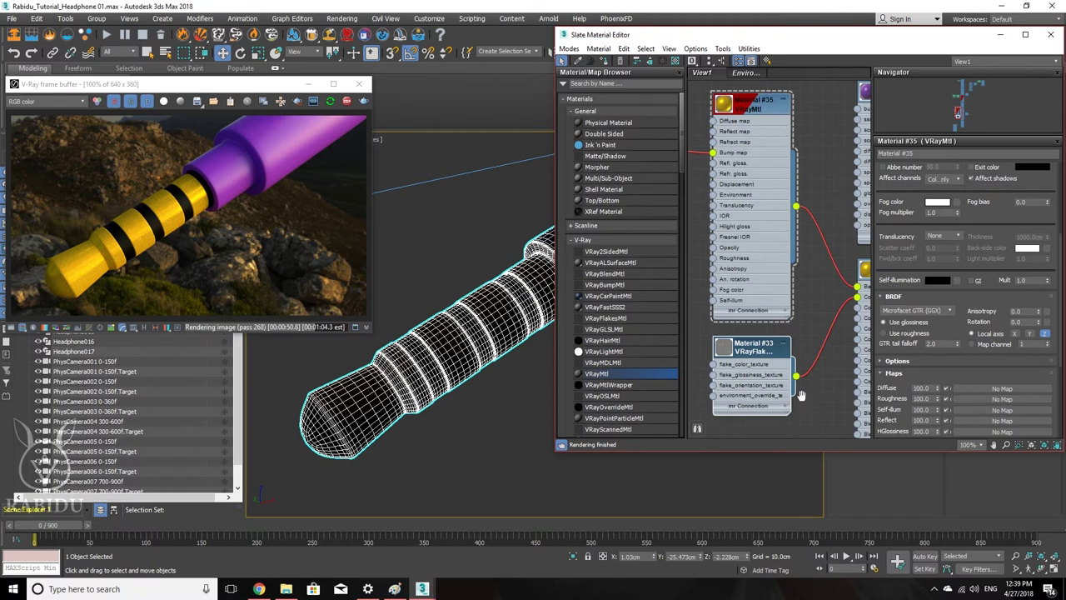
scroll(800, 395, "down", 3)
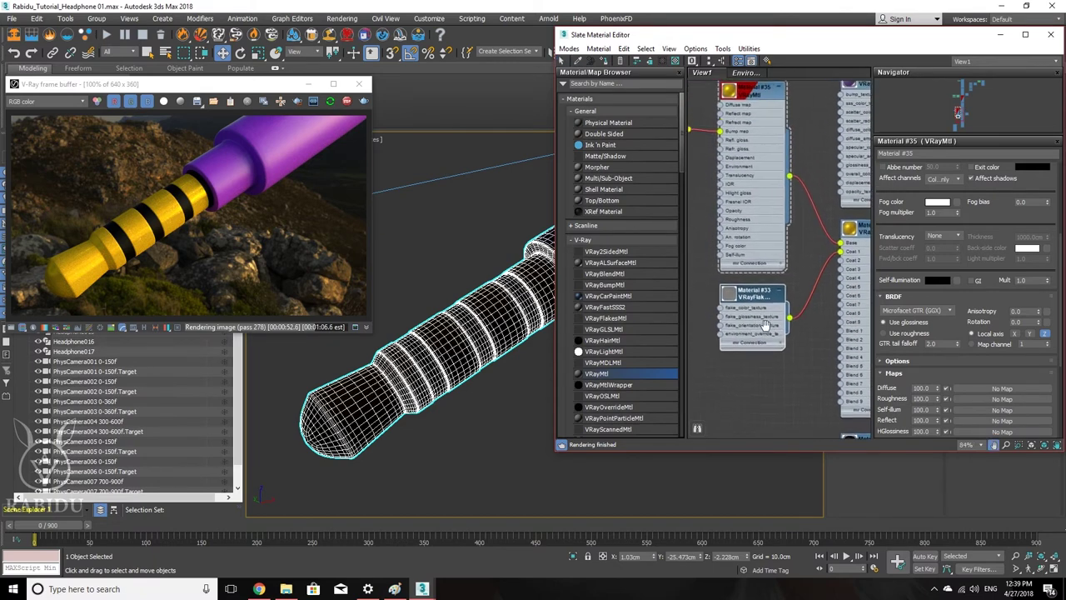
scroll(765, 323, "up", 3)
double_click(762, 324)
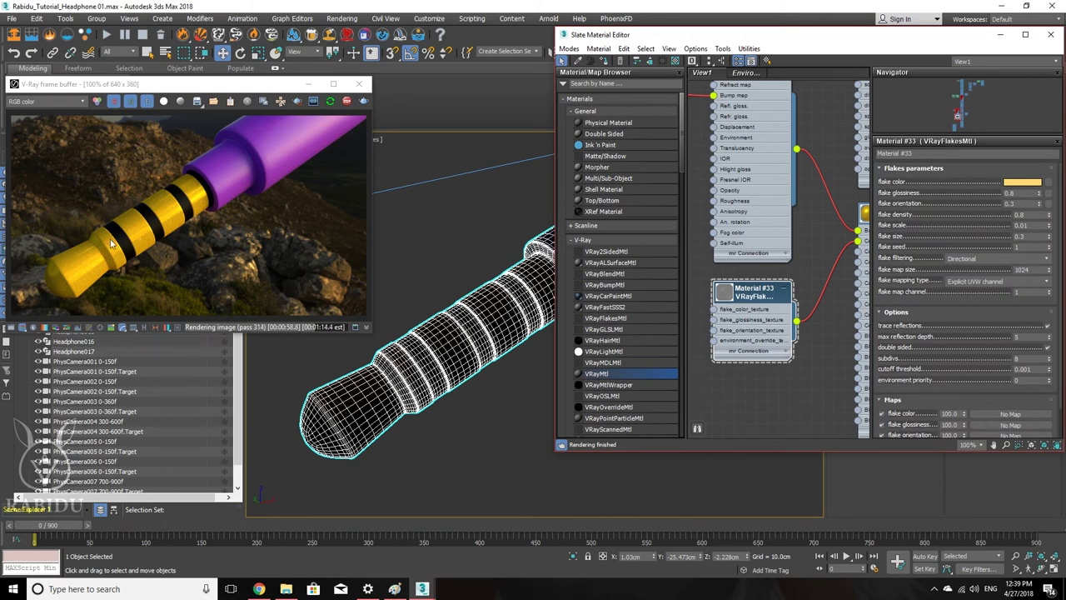
left_click(453, 339)
scroll(452, 339, "up", 3)
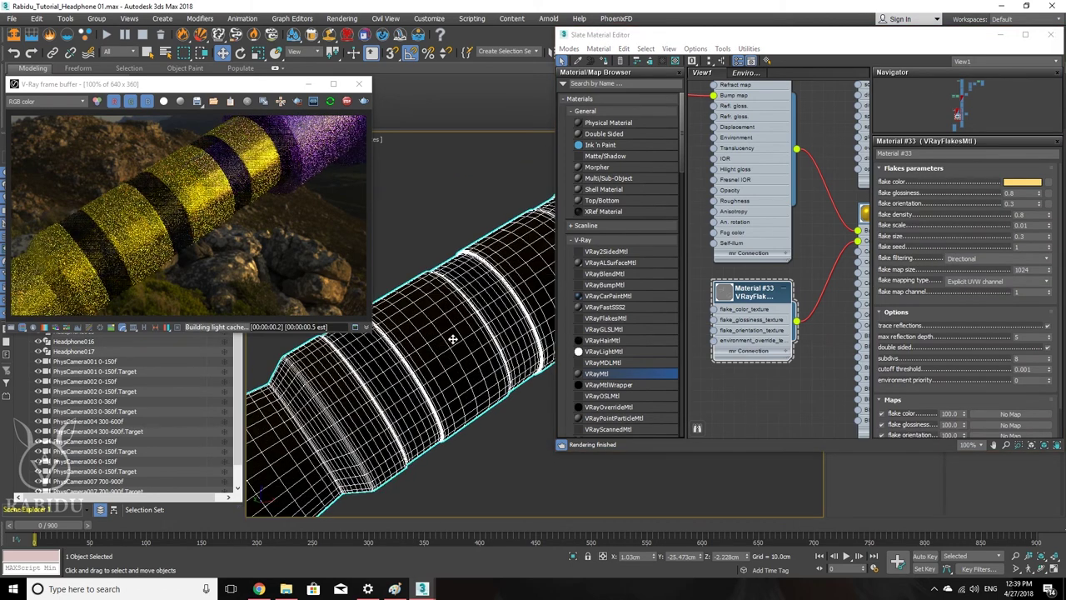
scroll(453, 339, "up", 3)
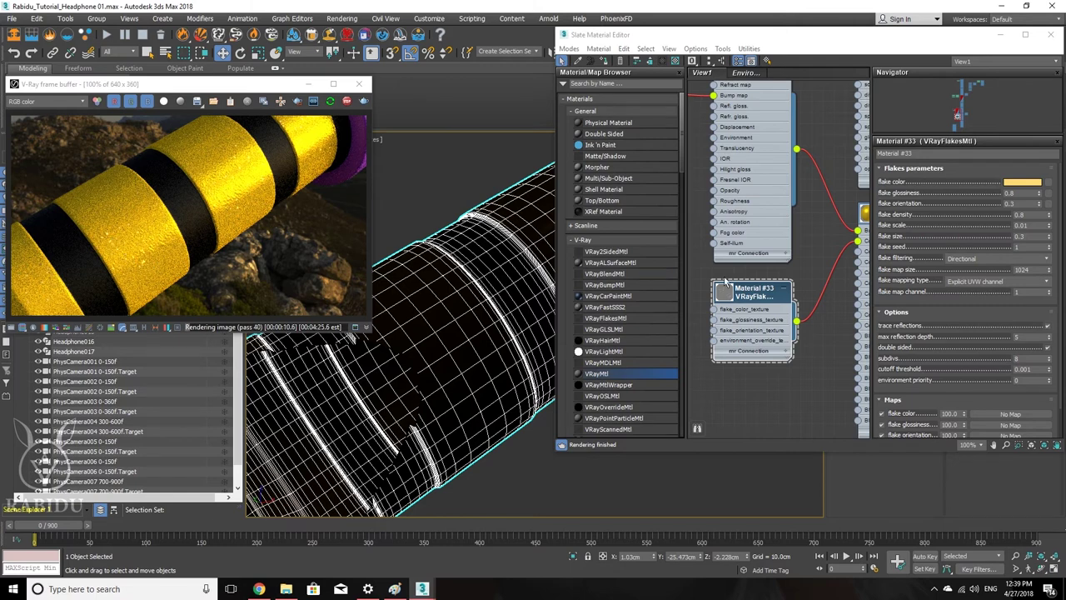
left_click(735, 330)
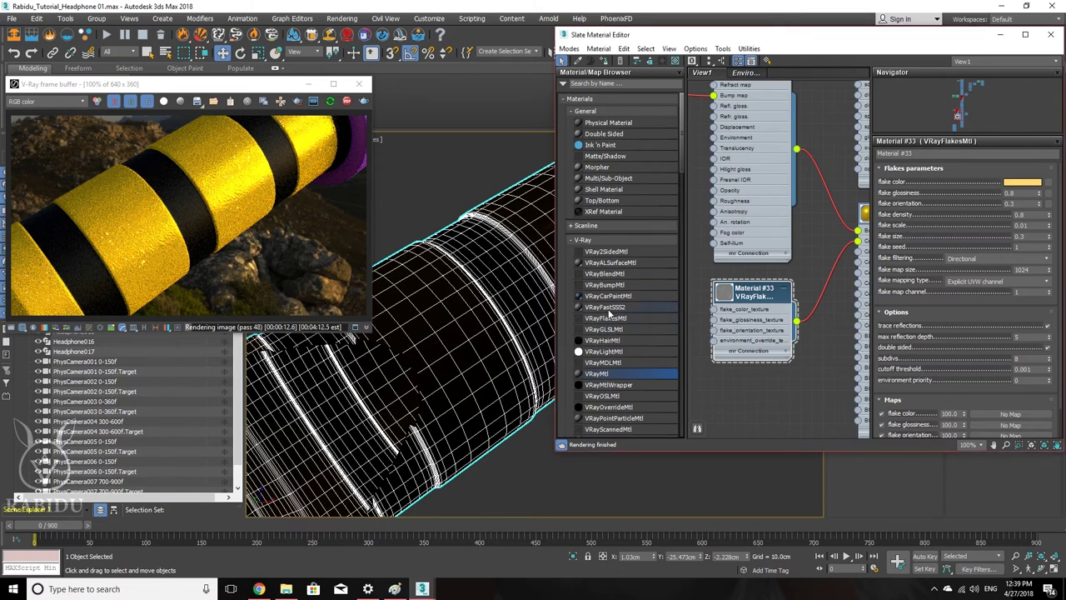
left_click_drag(611, 323, 735, 385)
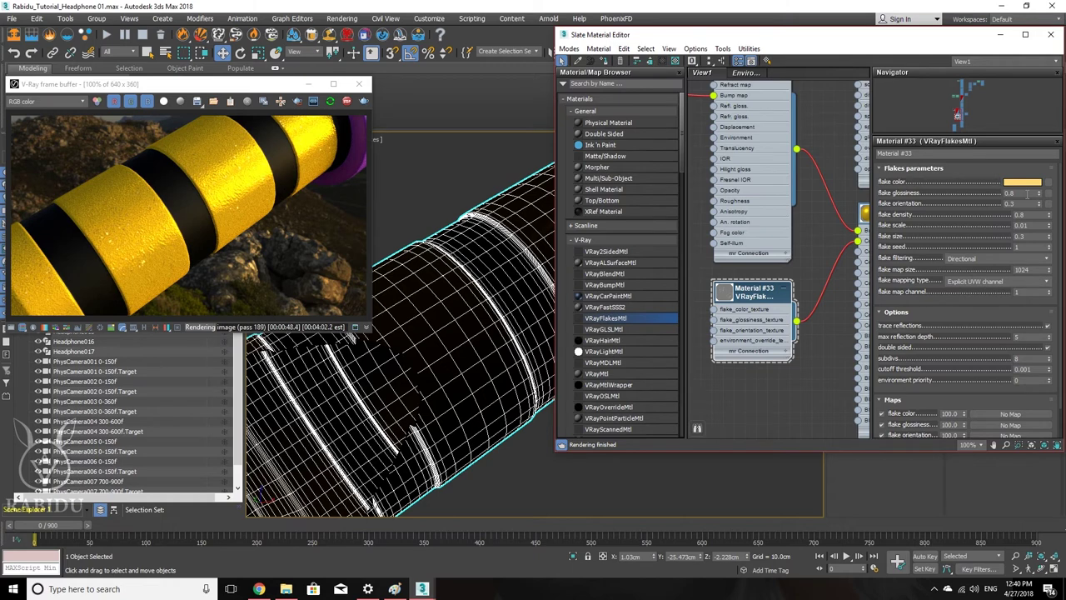
Step: Change Material #33's flake size to 3.0, then revert it to 0.3 and zoom out
left_click(1037, 239)
type("3")
key("Return")
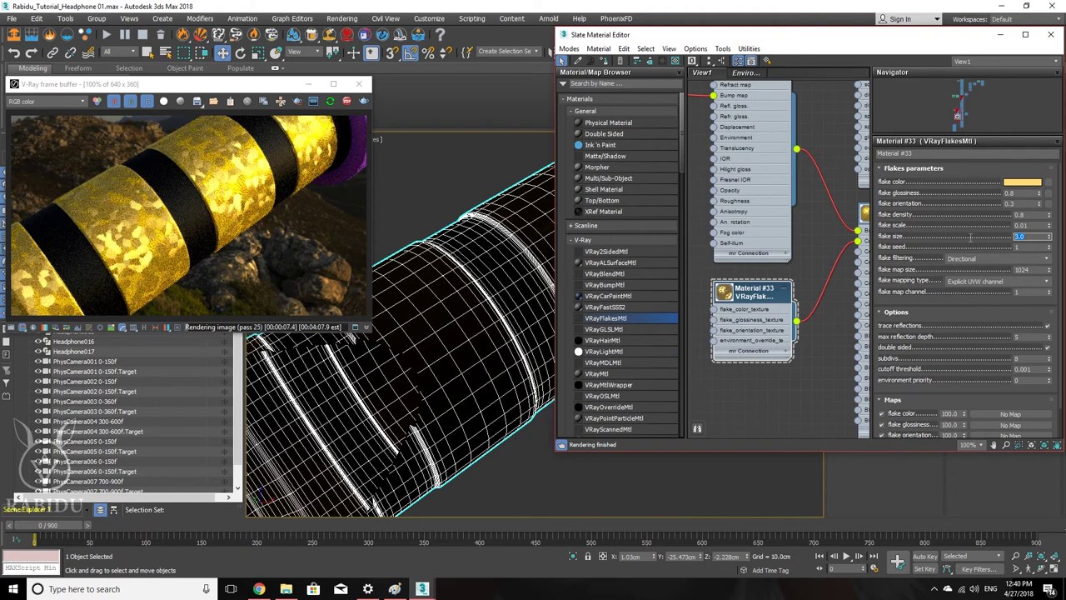
type("0.3")
key("Return")
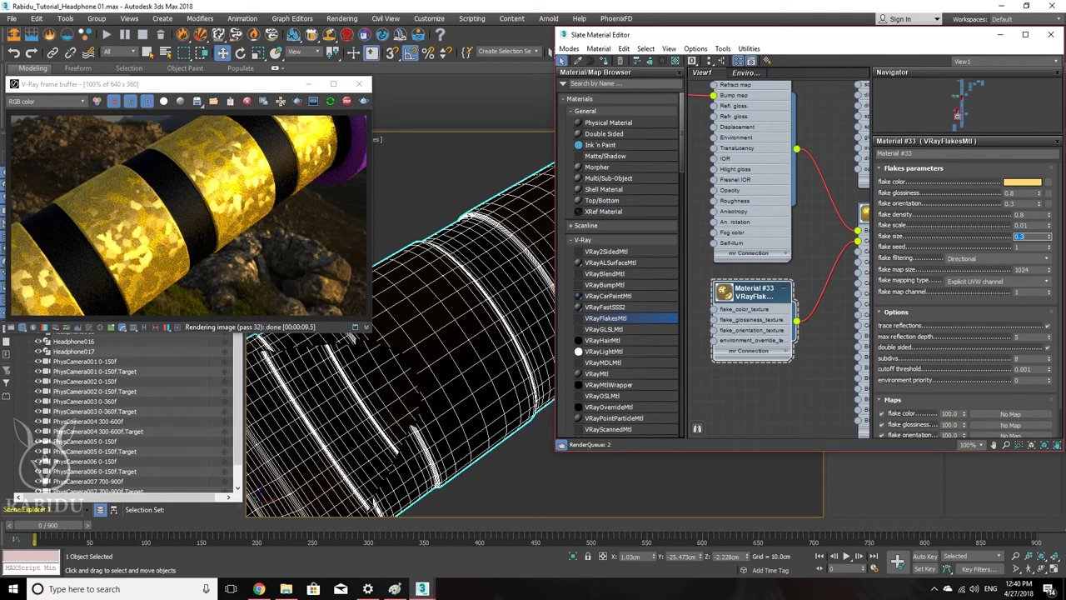
scroll(482, 360, "down", 5)
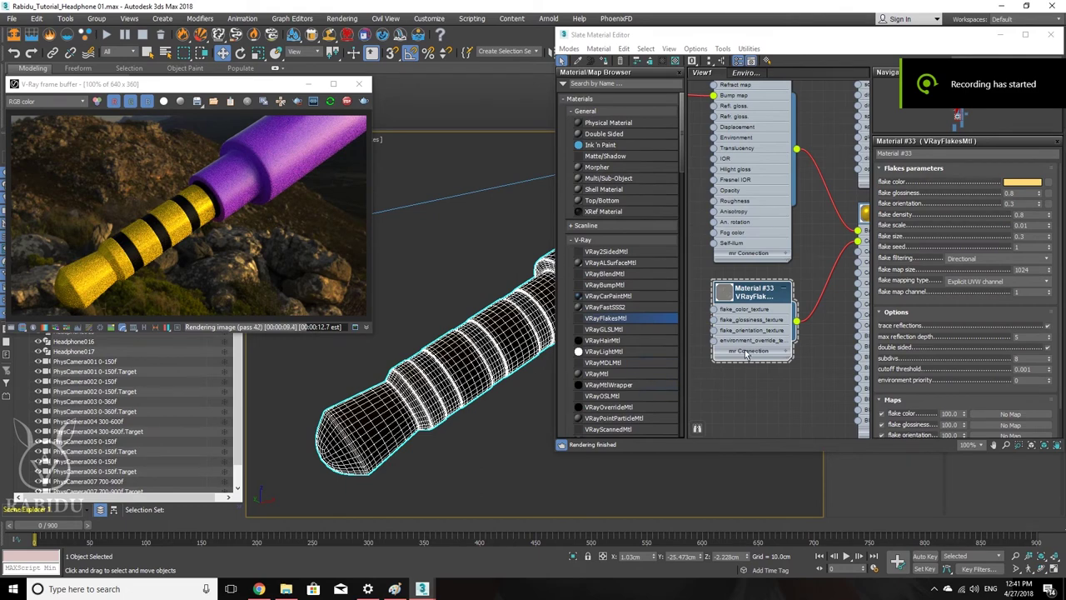
scroll(748, 342, "down", 2)
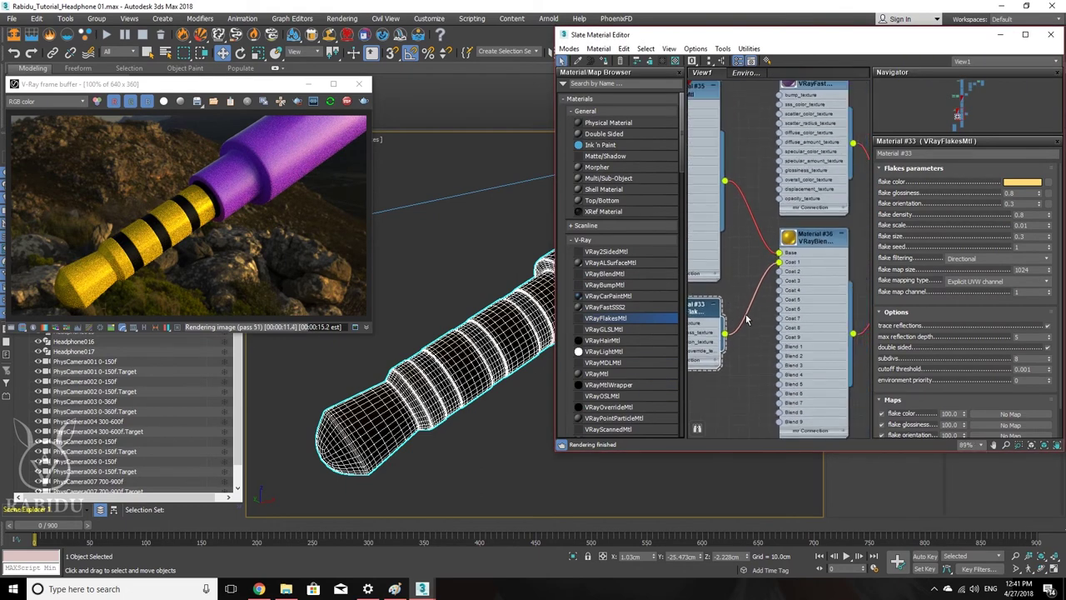
middle_click_drag(748, 319, 780, 307)
double_click(813, 284)
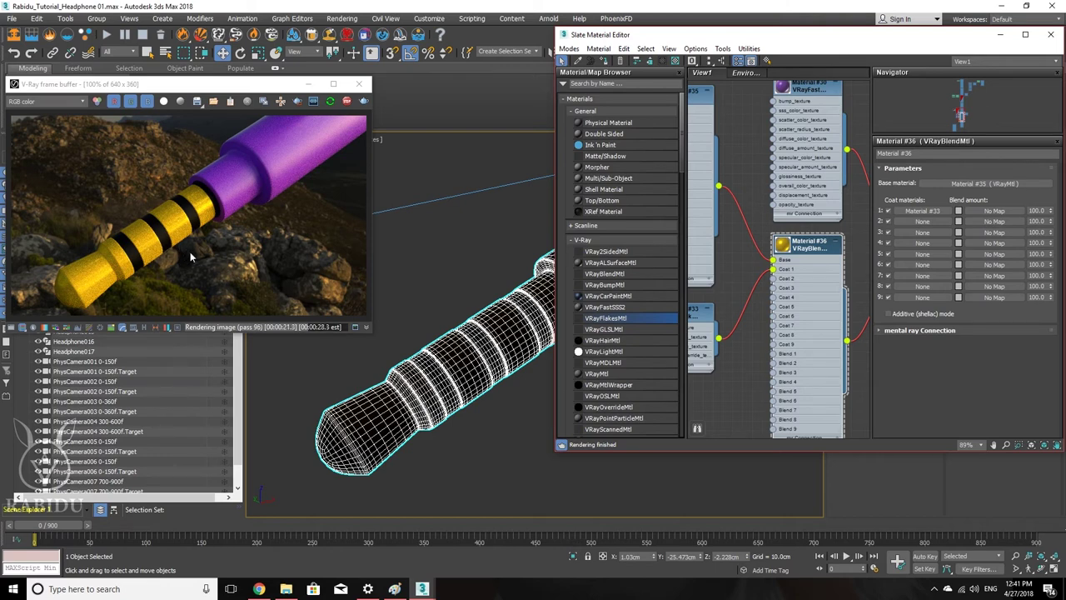
middle_click_drag(794, 317, 833, 342)
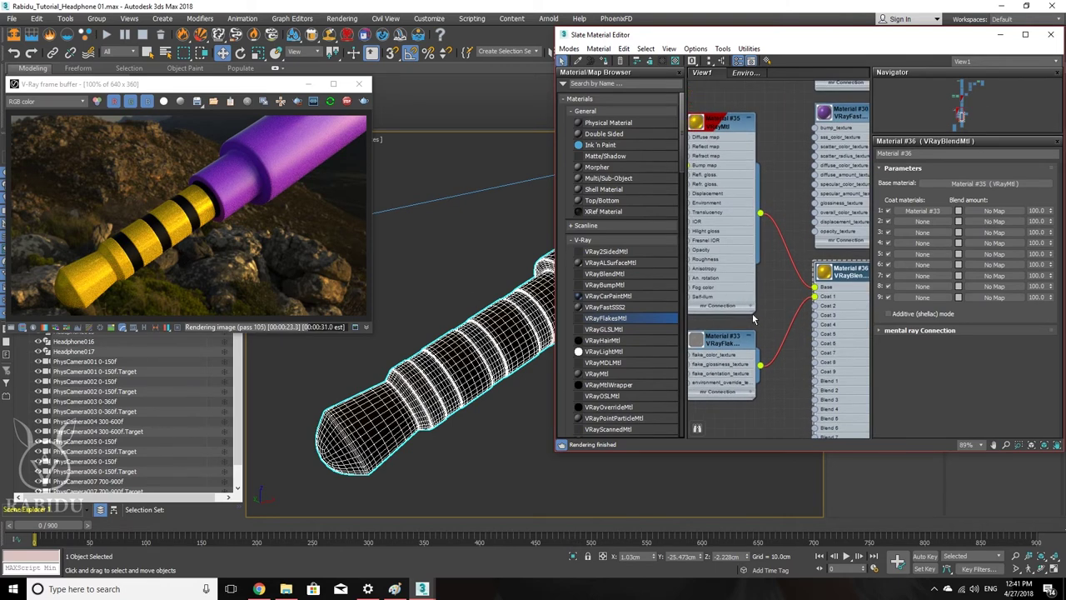
middle_click_drag(752, 314, 791, 313)
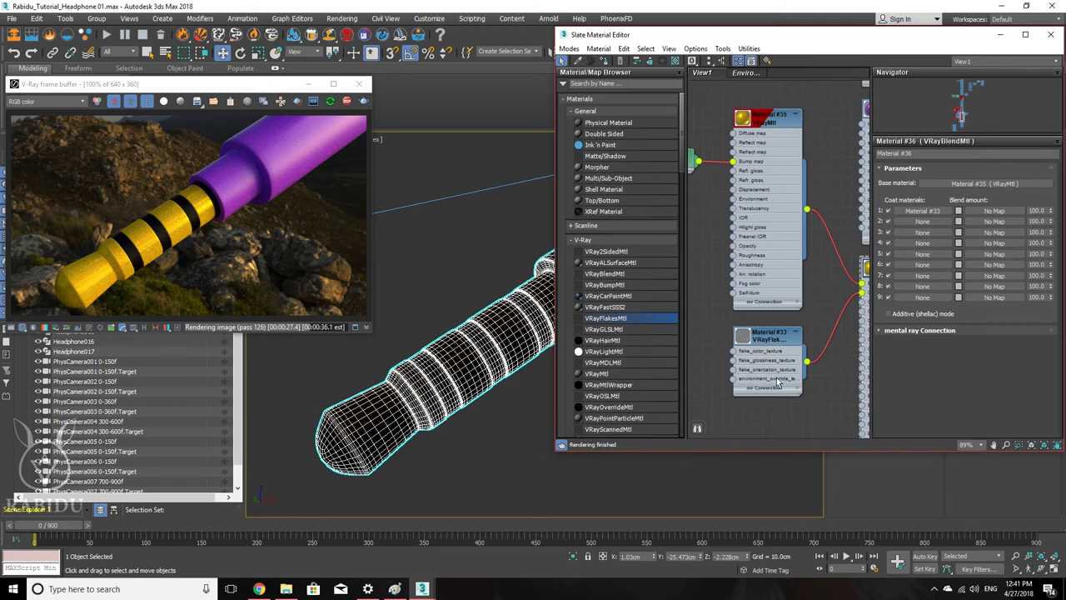
middle_click_drag(814, 392, 761, 359)
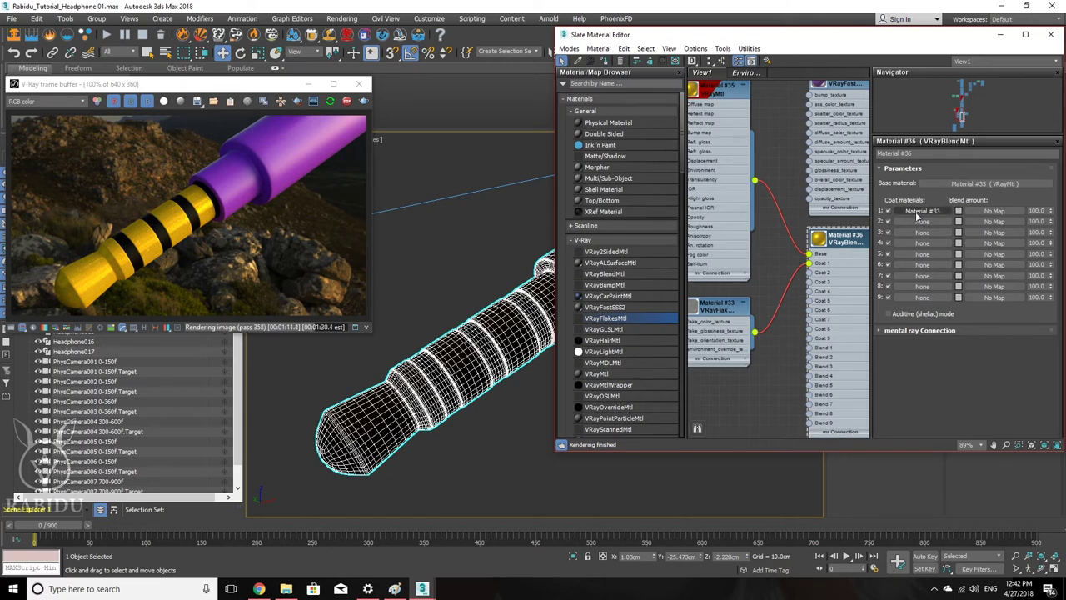
middle_click_drag(854, 300, 838, 279)
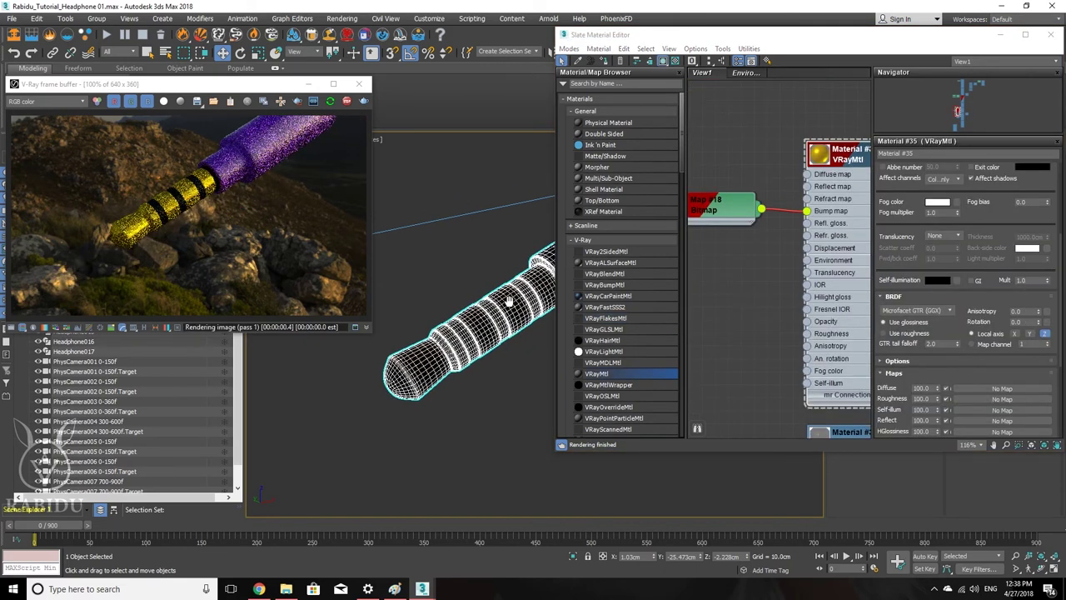
scroll(486, 313, "up", 3)
scroll(486, 313, "down", 3)
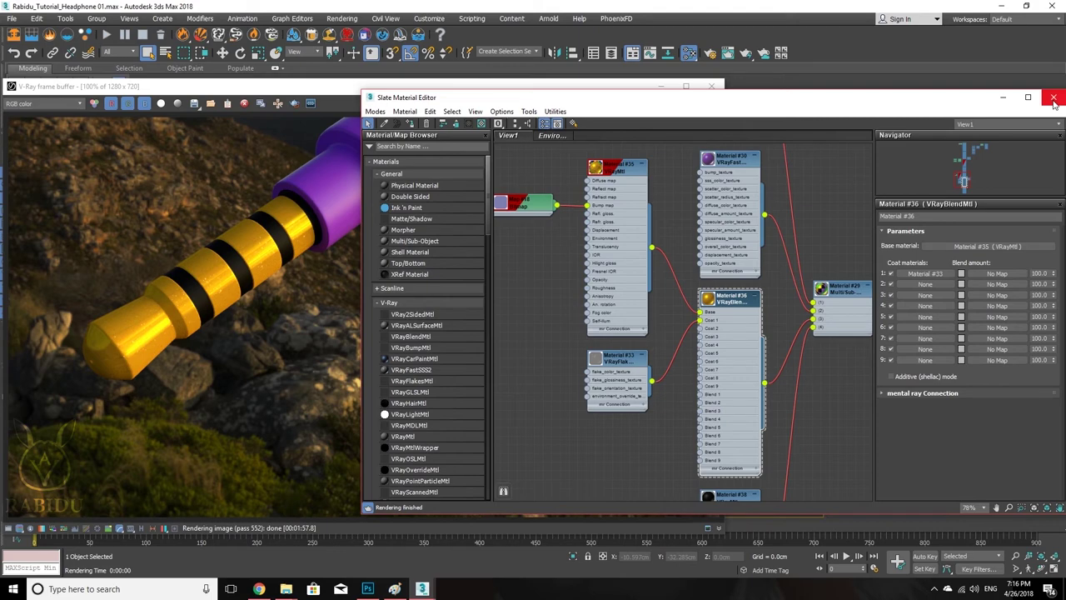
Step: Close the Slate Material Editor and V-Ray frame buffer, then select the left ear cup, Headphone016
left_click(1054, 98)
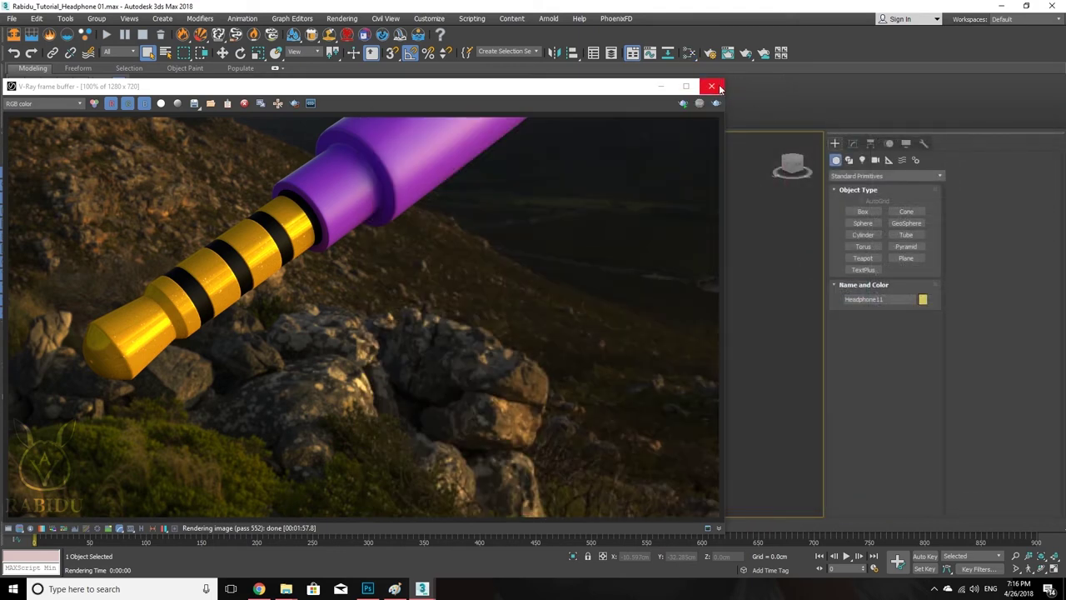
left_click(712, 87)
middle_click_drag(469, 254, 537, 378, "alt")
left_click(426, 391)
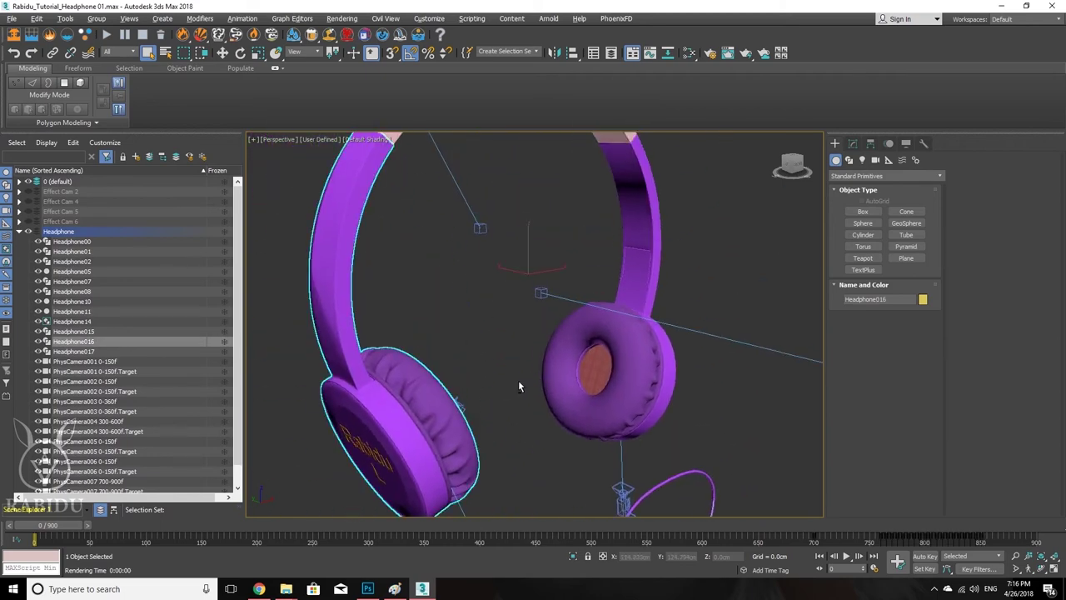
middle_click_drag(427, 392, 475, 252, "alt")
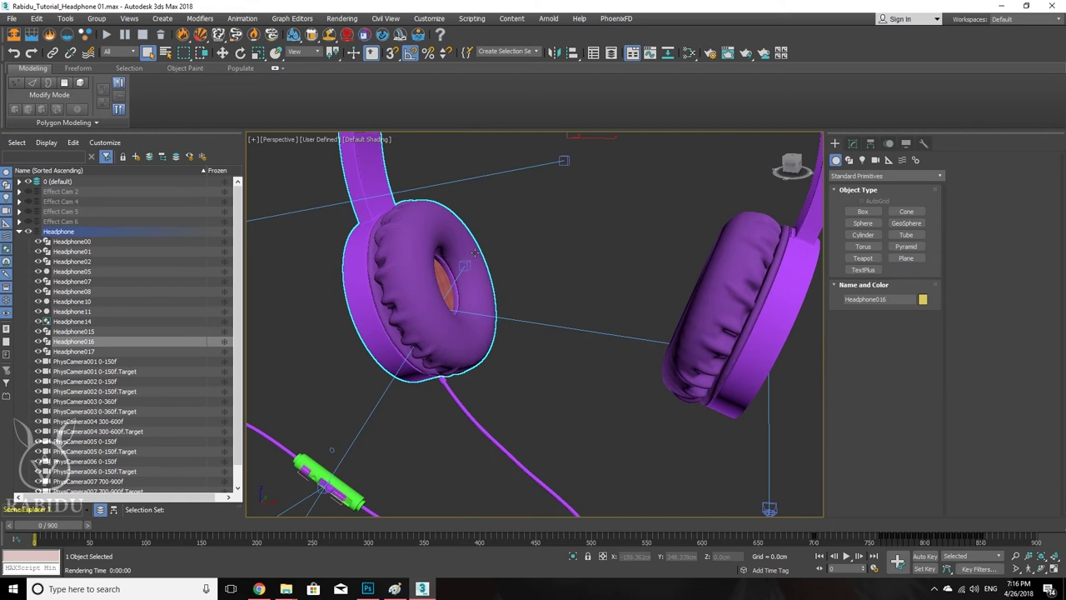
Step: Turn on Edged Faces (F4) to show wireframe edges over the shaded ear cup
scroll(424, 286, "up", 3)
middle_click_drag(416, 286, 399, 316, "alt")
scroll(399, 316, "up", 3)
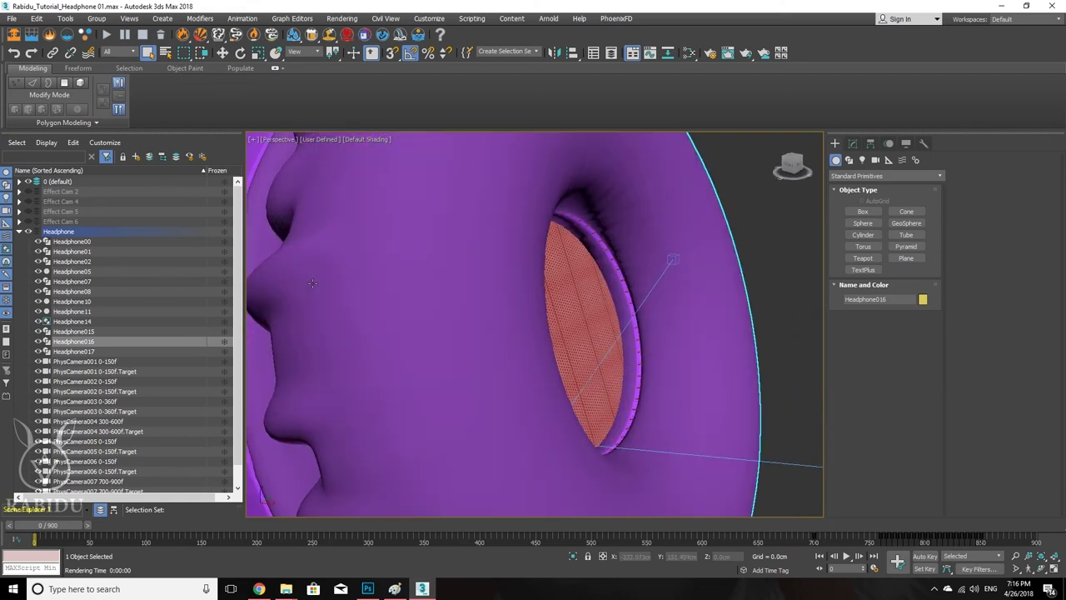
scroll(314, 283, "down", 3)
scroll(317, 290, "up", 3)
scroll(344, 304, "down", 1)
key("F4")
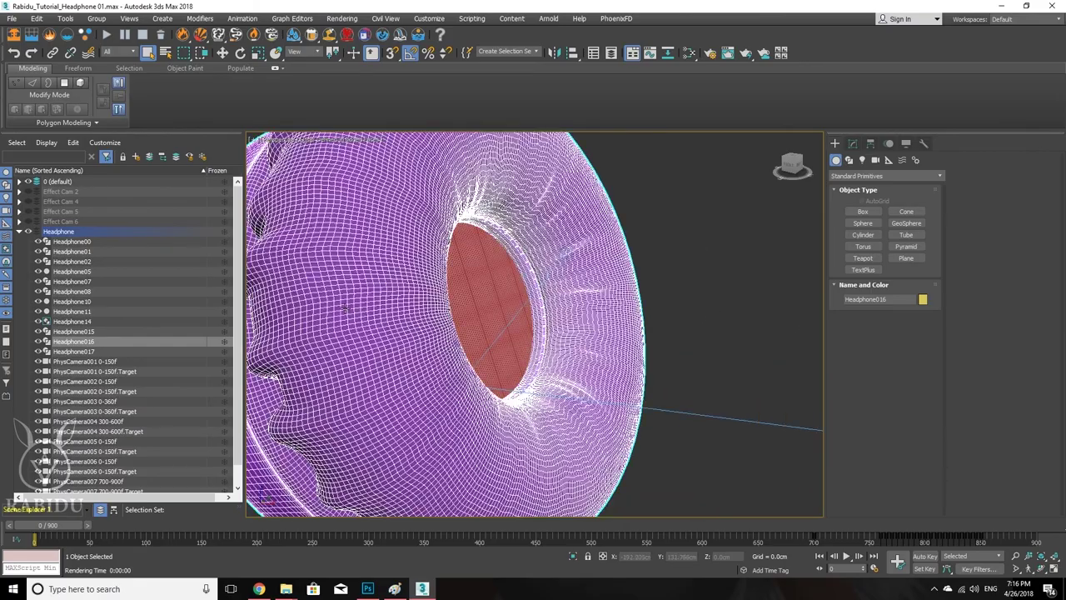
Step: Show Headphone016's modifier stack in the Modify panel
mouse_move(344, 308)
middle_mouse_down("alt")
mouse_move(366, 313)
mouse_move(375, 301)
middle_mouse_up("alt")
scroll(371, 297, "down", 4)
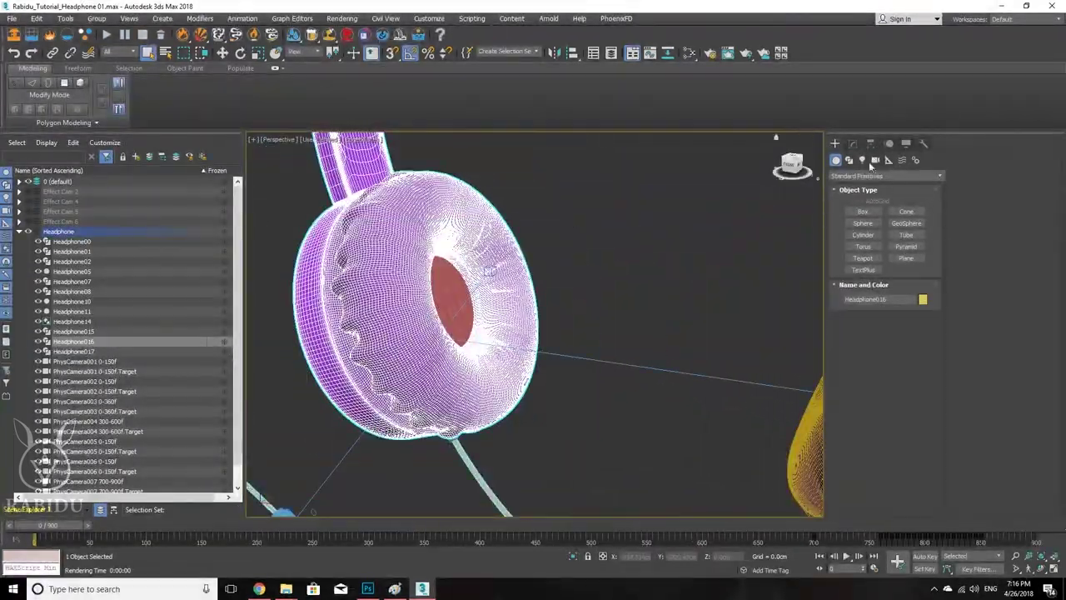
left_click(854, 143)
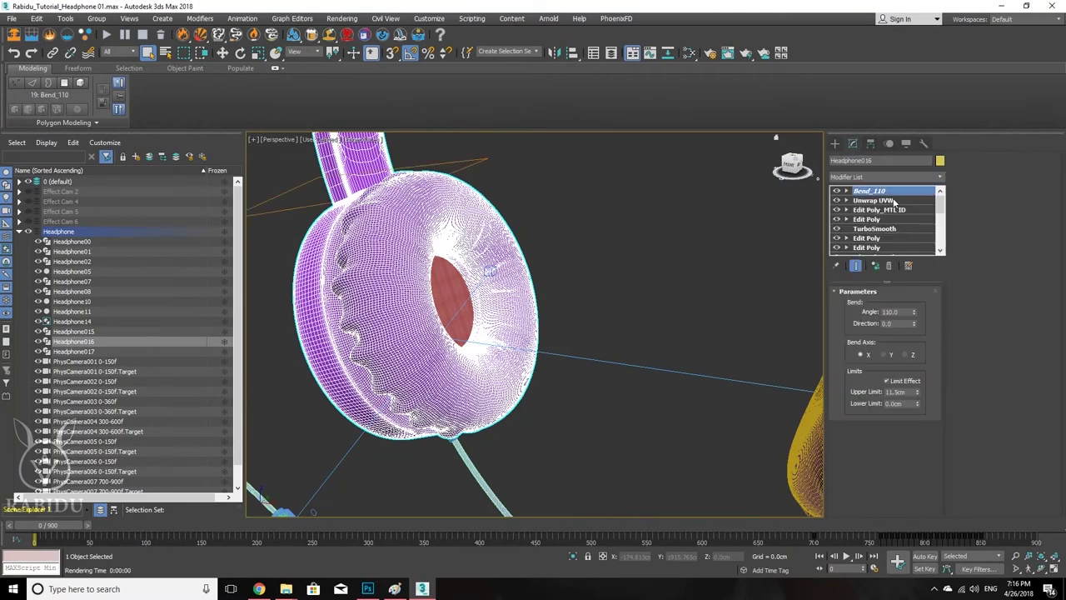
Step: Select the Unwrap UVW modifier in Headphone016's stack
left_click(888, 200)
scroll(519, 309, "down", 12)
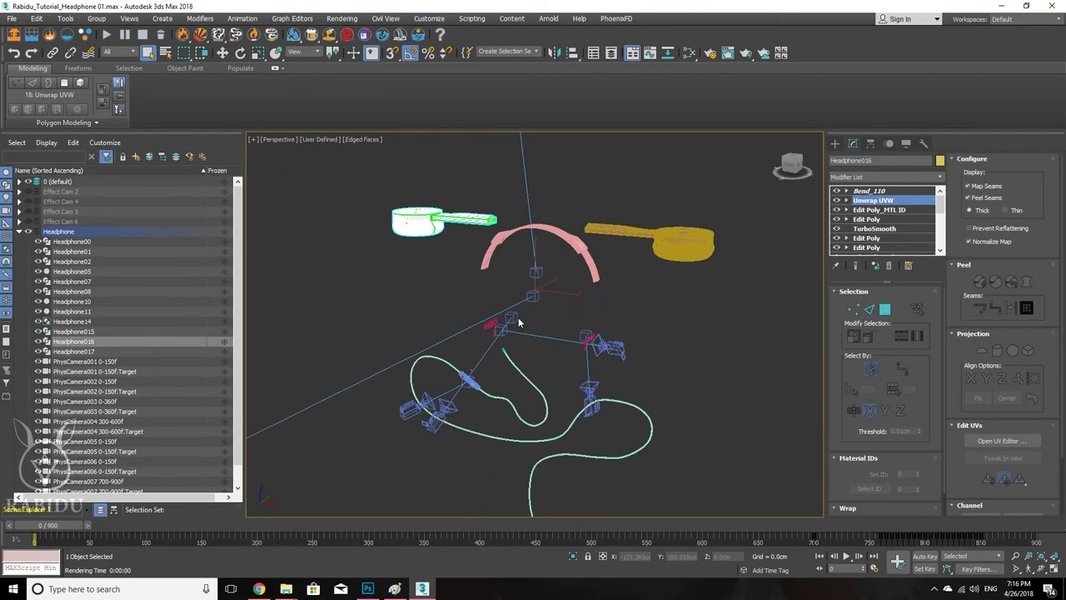
scroll(441, 263, "up", 8)
scroll(440, 263, "up", 6)
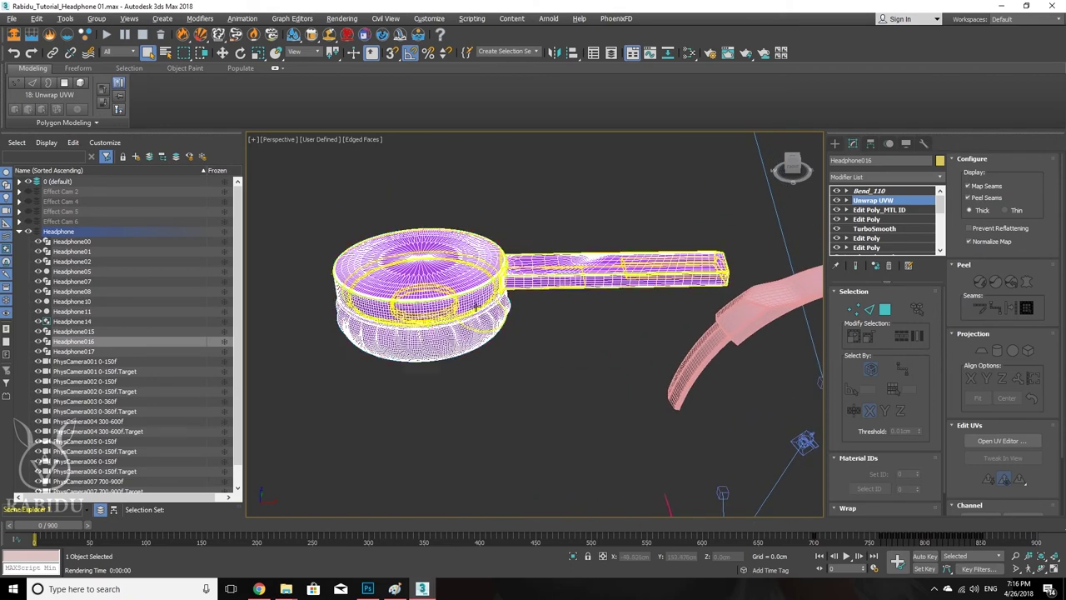
Step: Isolate the ear cup with Alt+Q and frame it in the view
key("alt+q")
scroll(512, 300, "up", 4)
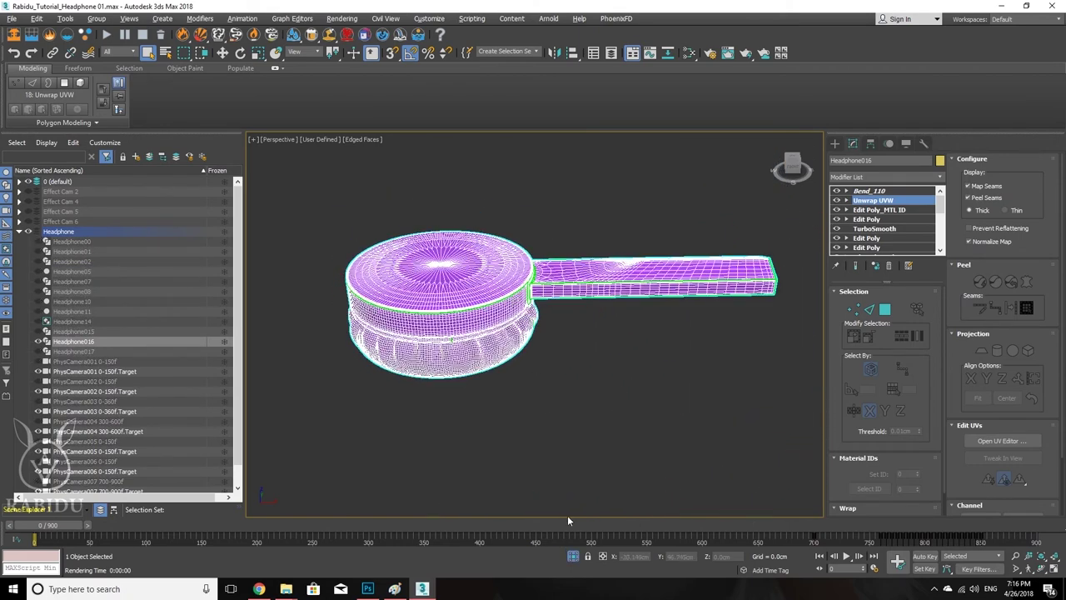
left_click(574, 558)
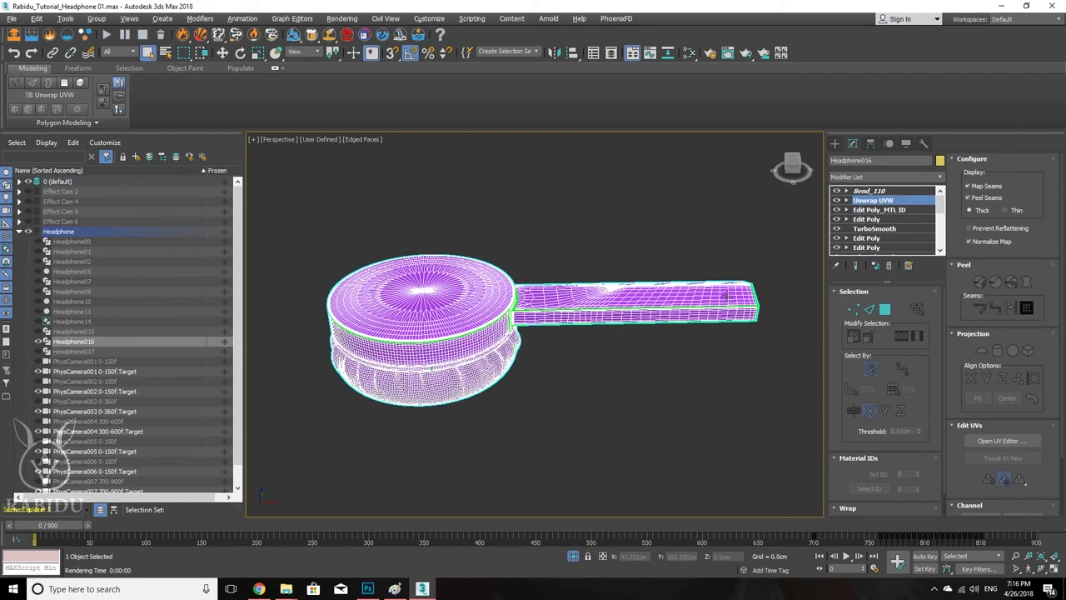
left_click(942, 179)
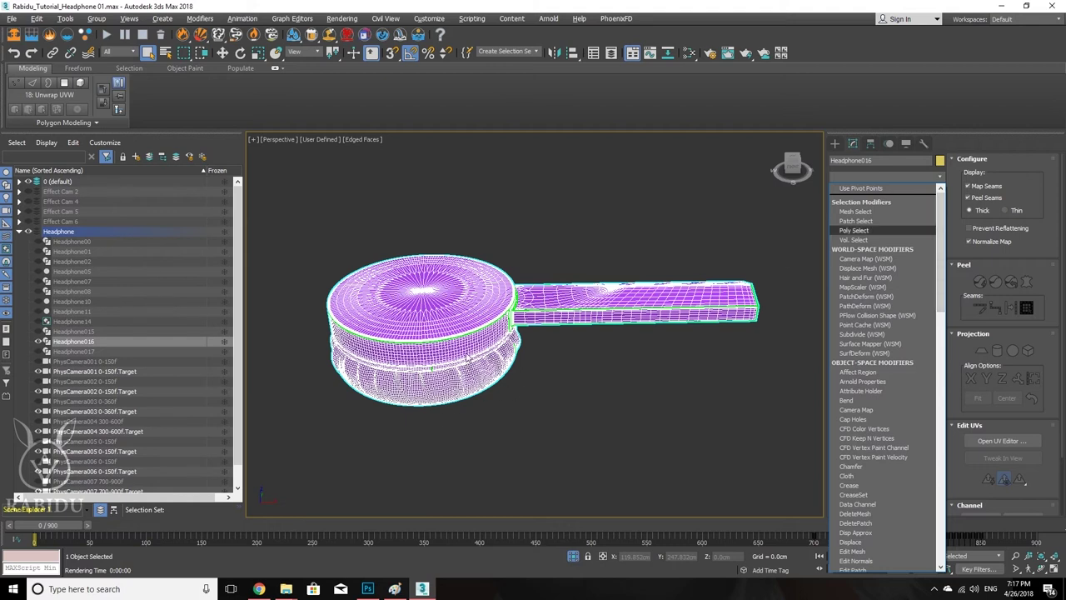
left_click_drag(940, 269, 948, 534)
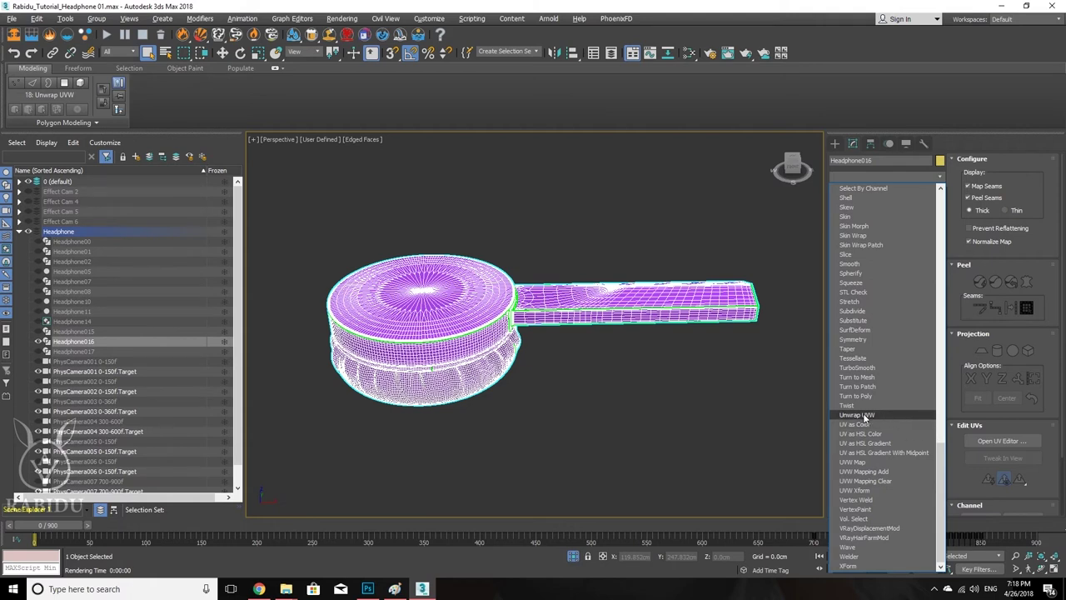
left_click(555, 326)
middle_click_drag(517, 356, 547, 357, "alt")
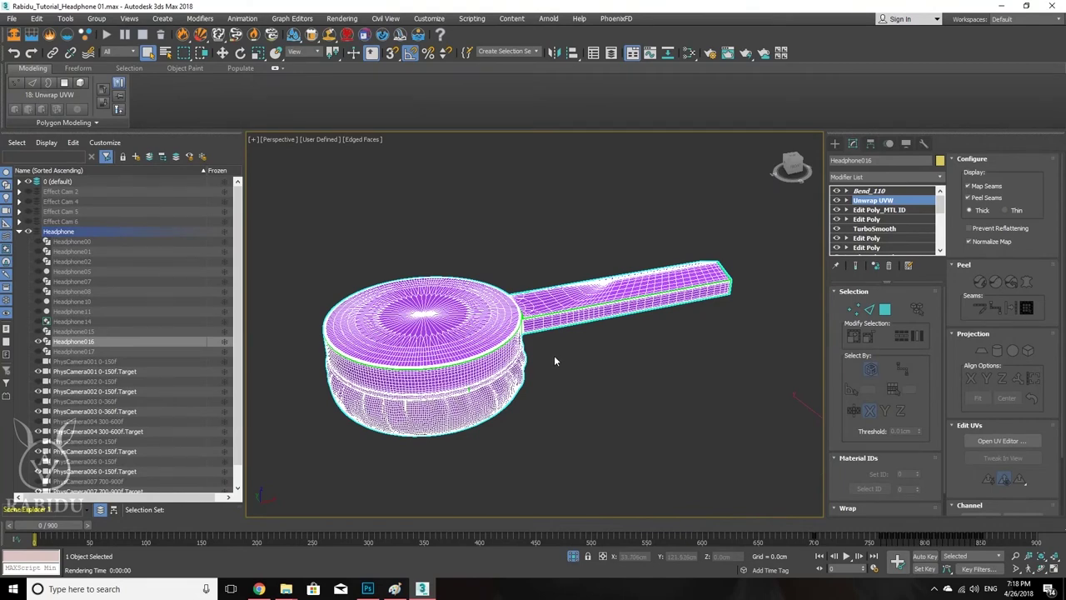
middle_click_drag(589, 396, 568, 329, "alt")
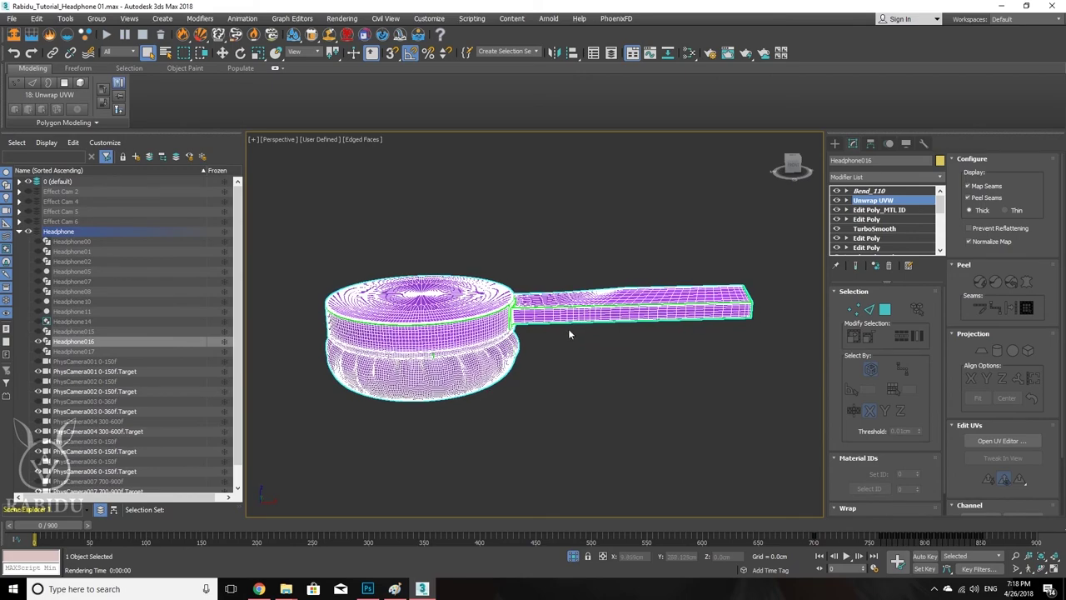
middle_click_drag(685, 297, 687, 310, "alt")
middle_click_drag(532, 311, 617, 354, "alt")
scroll(441, 281, "up", 5)
scroll(519, 329, "down", 3)
scroll(505, 336, "up", 5)
scroll(505, 336, "up", 2)
scroll(528, 317, "down", 6)
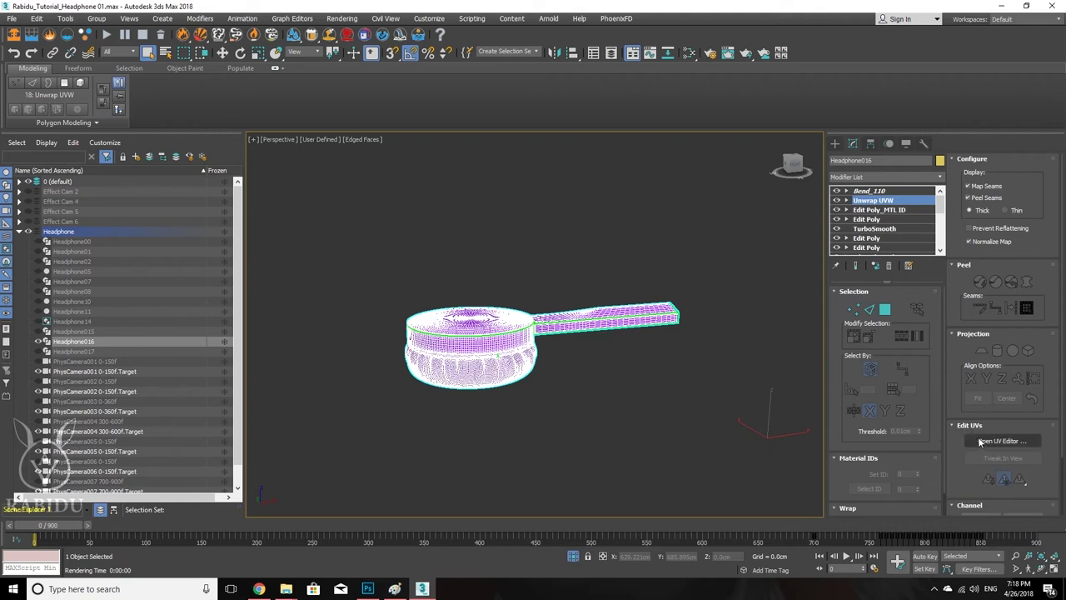
Step: Open the Edit UVWs editor and pan its view over Headphone016's unwrapped UV islands
left_click(1023, 442)
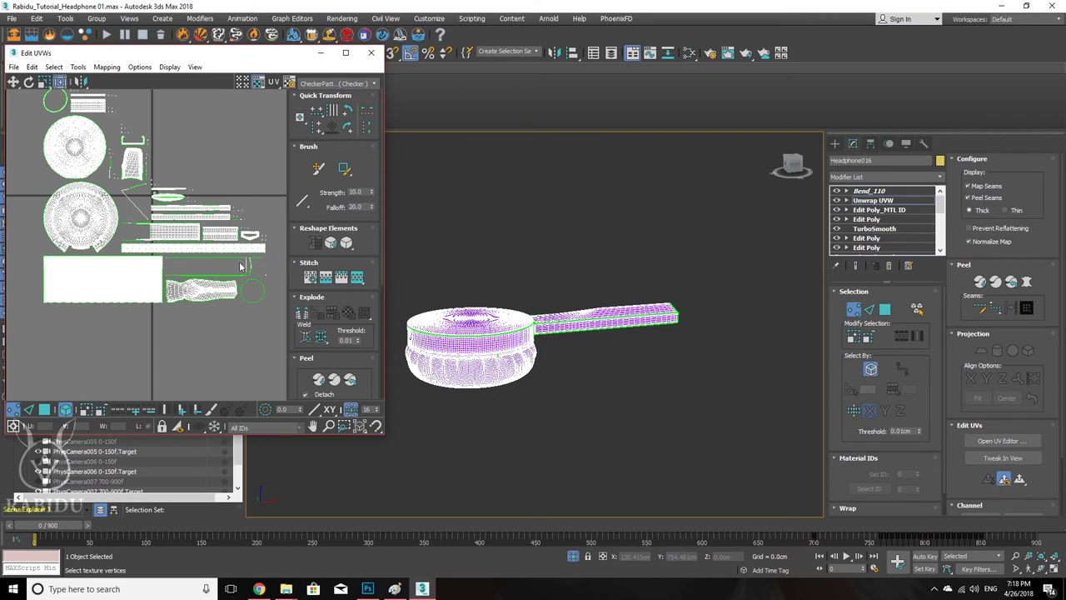
middle_click_drag(146, 164, 157, 248)
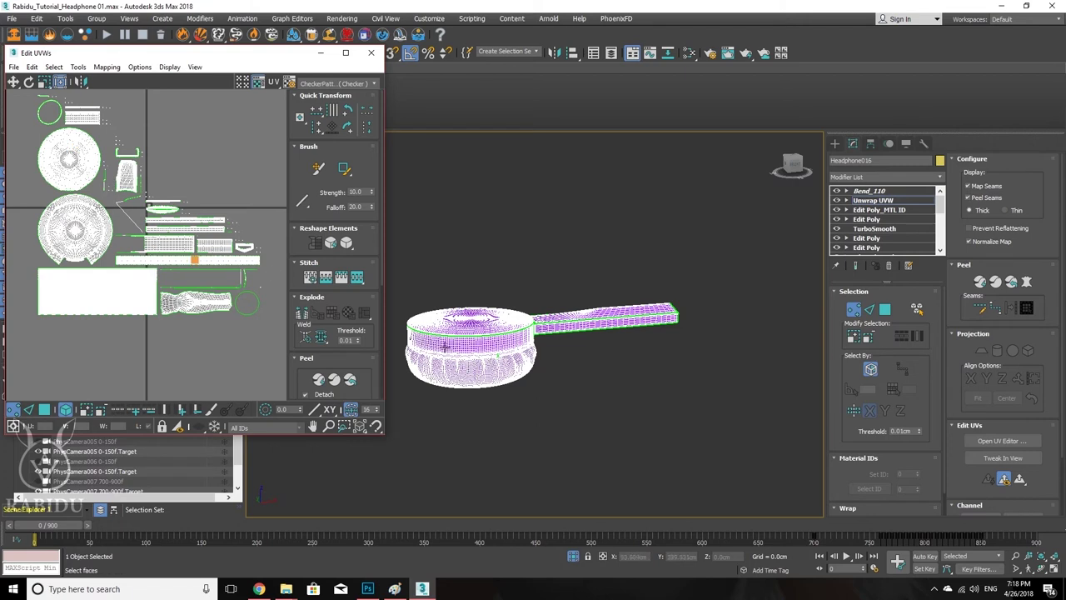
middle_click_drag(70, 163, 68, 181)
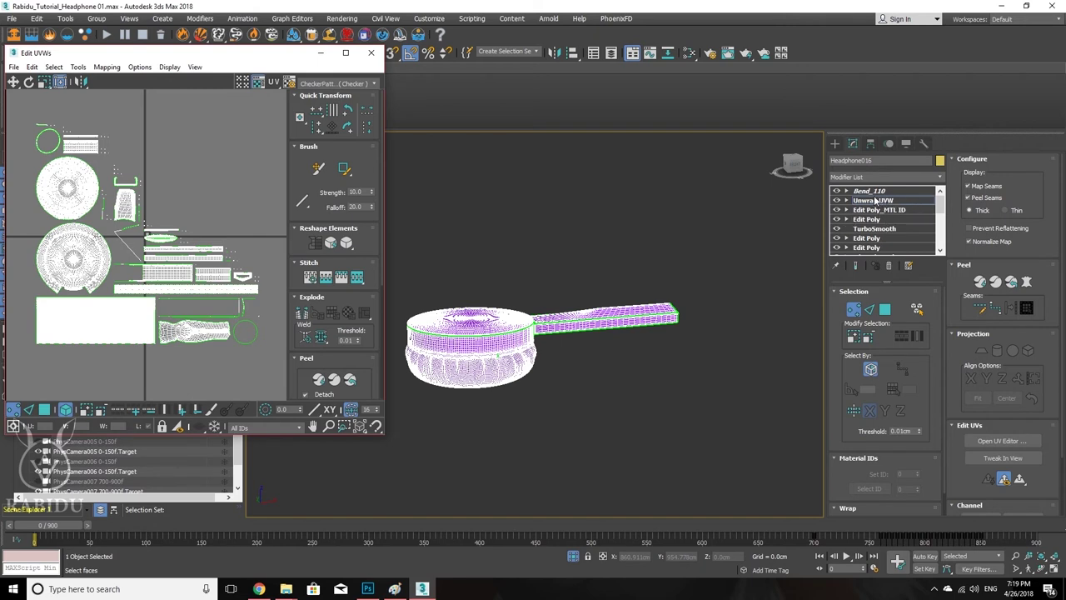
scroll(525, 371, "up", 5)
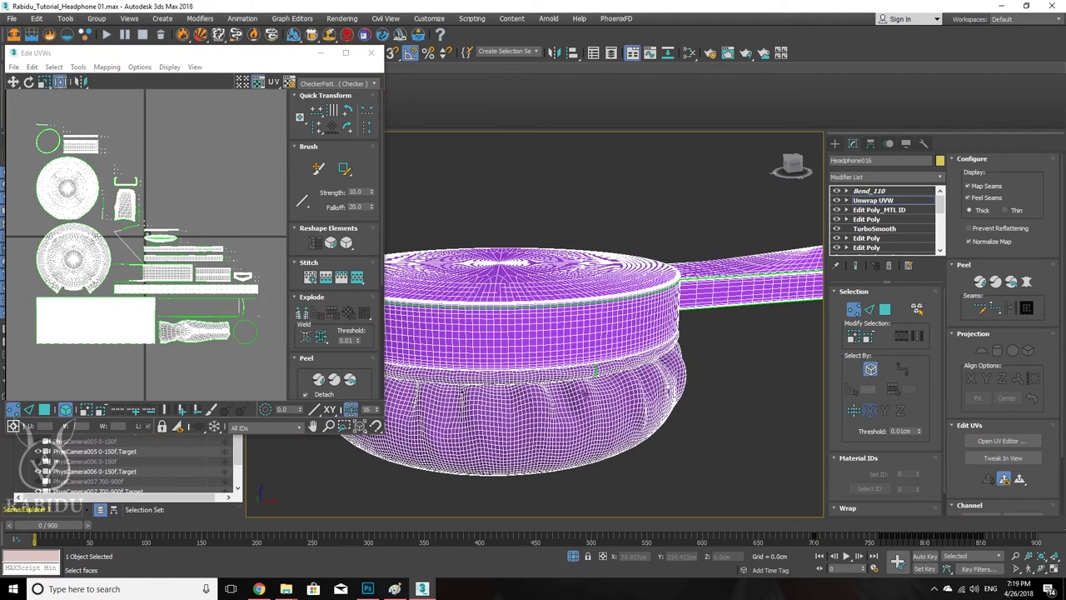
scroll(552, 314, "down", 5)
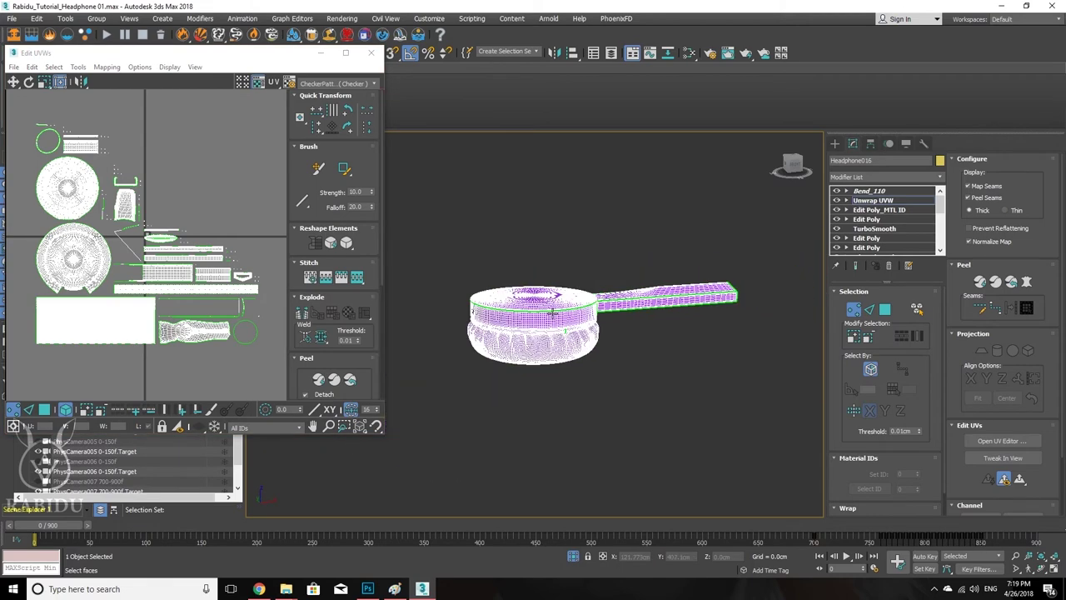
scroll(552, 315, "up", 1)
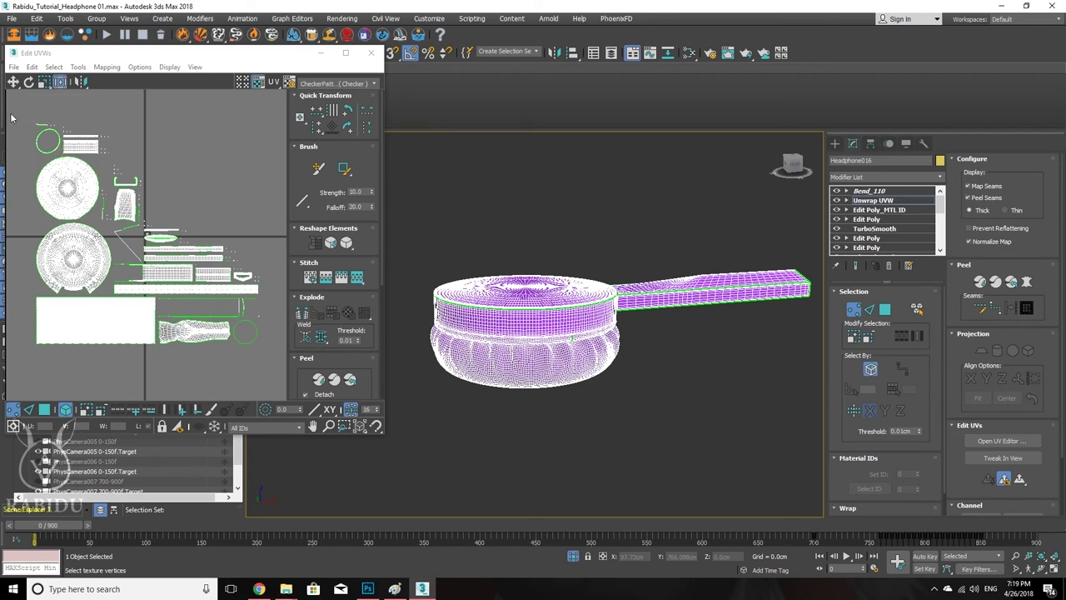
left_click(60, 254)
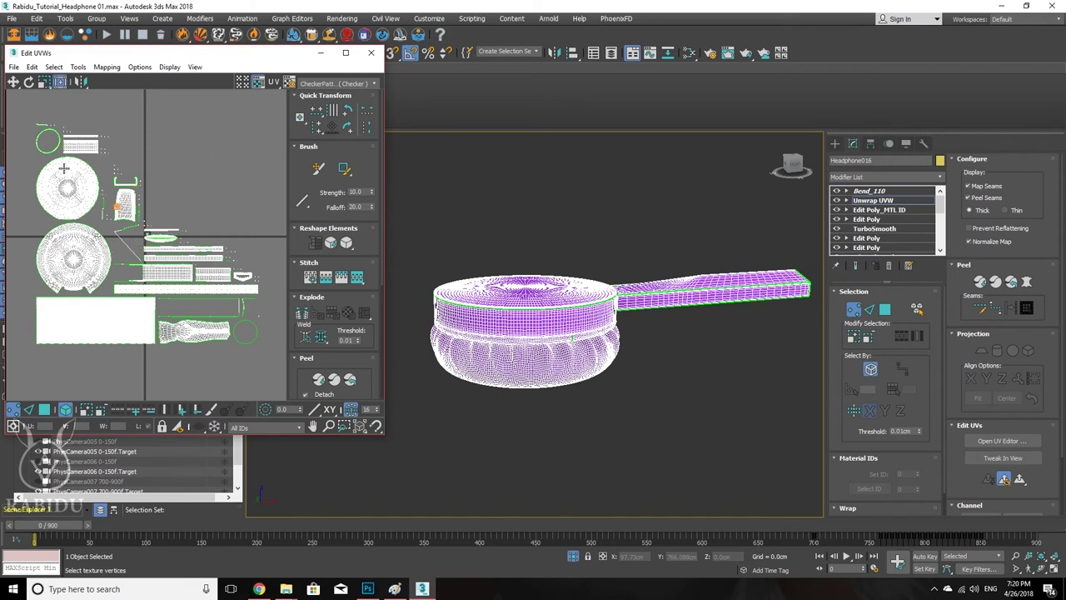
Step: Switch to UV face selection and select all of Headphone016's UV islands with Ctrl+A
left_click_drag(19, 107, 287, 385)
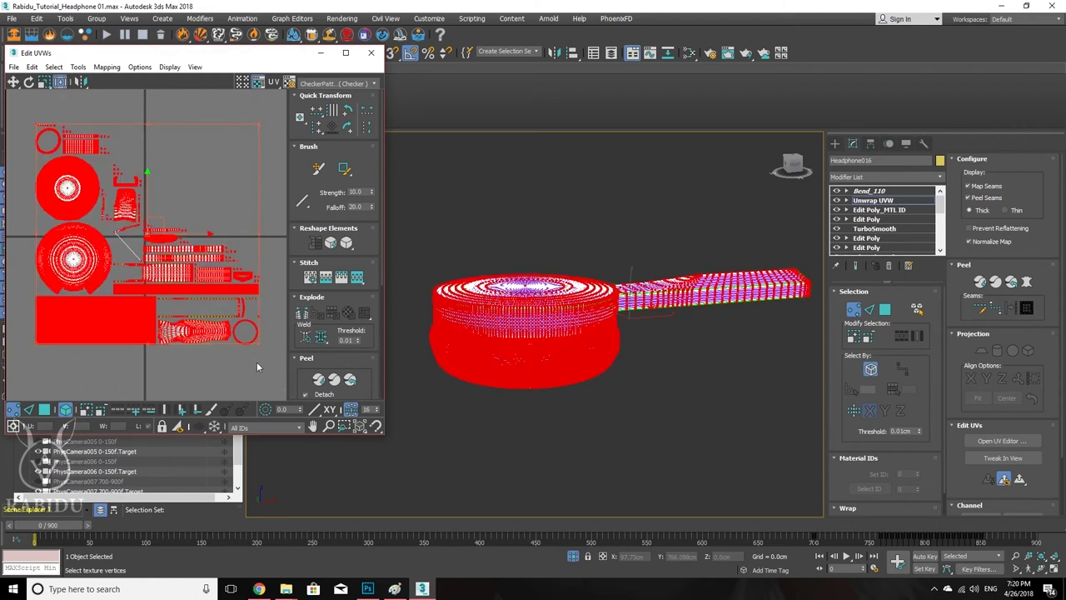
left_click(45, 409)
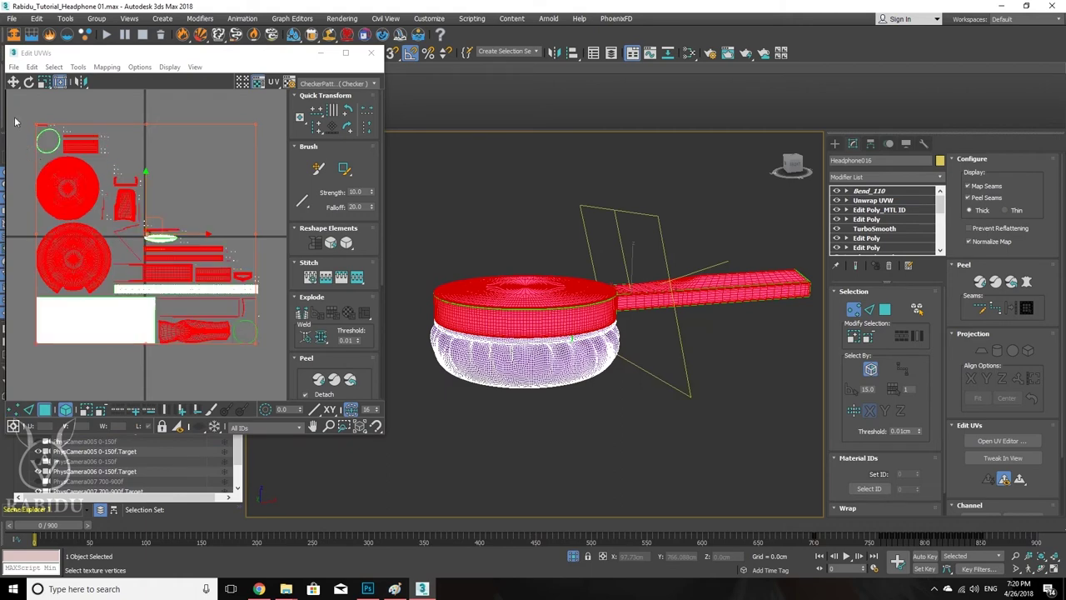
left_click_drag(16, 106, 288, 388)
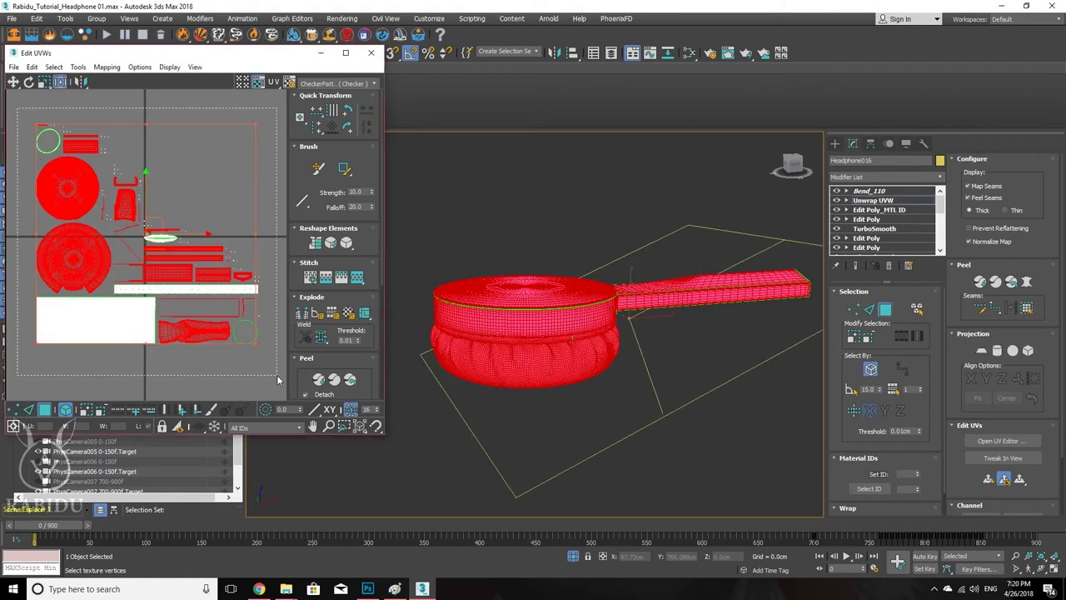
scroll(123, 245, "up", 8)
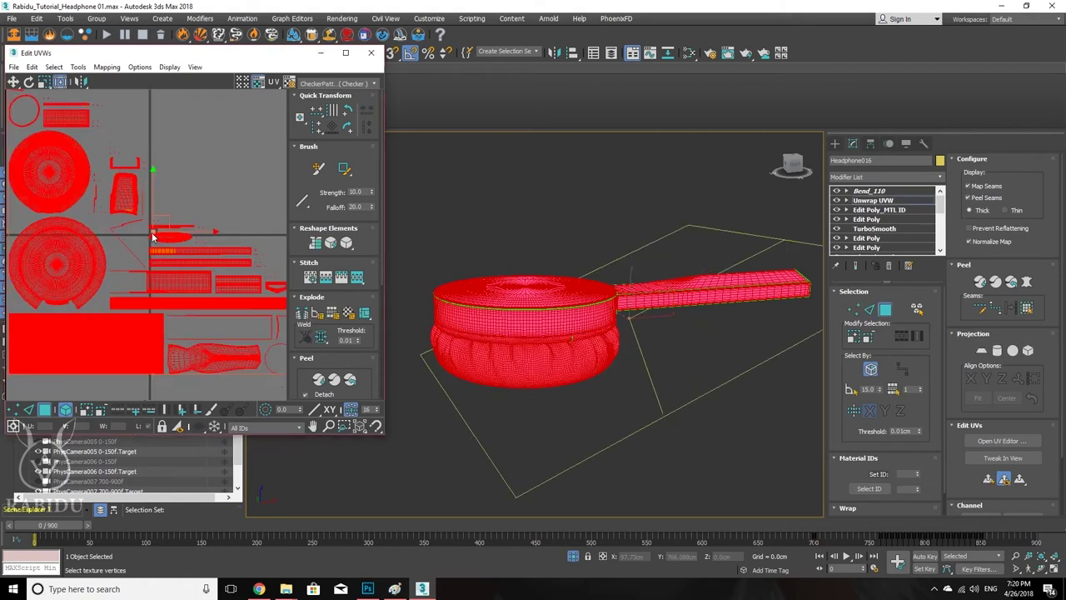
scroll(188, 235, "up", 2)
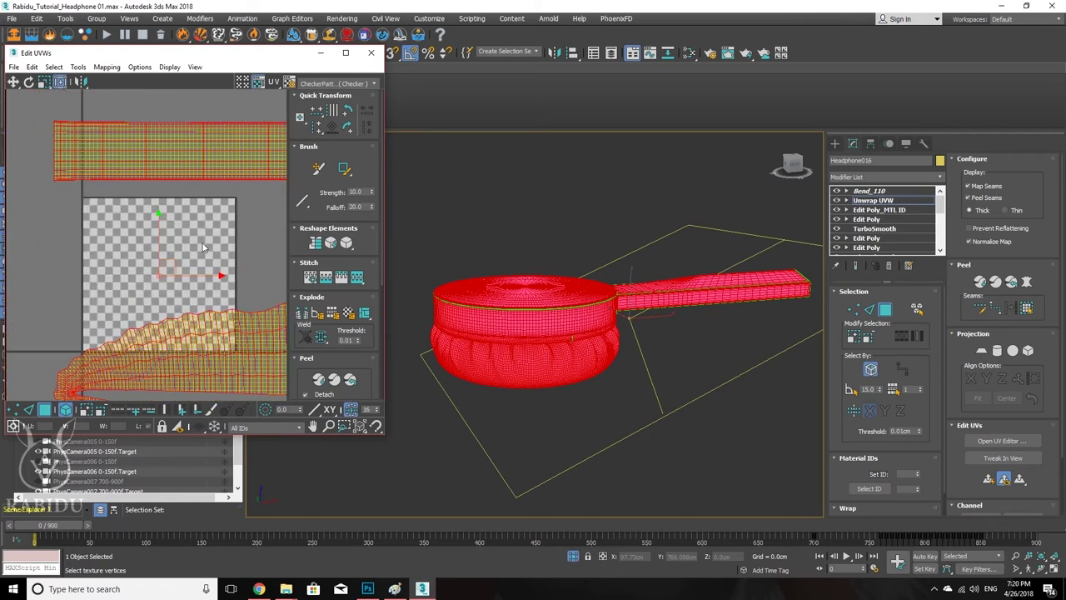
scroll(188, 225, "down", 6)
scroll(189, 224, "down", 3)
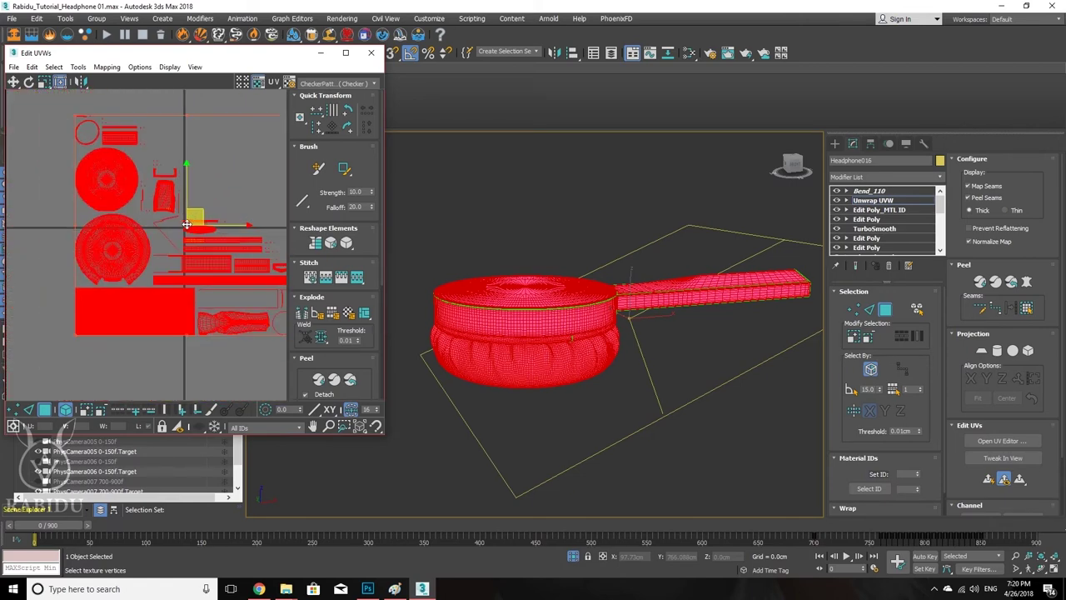
middle_click_drag(226, 262, 191, 242)
scroll(194, 261, "up", 2)
key("ctrl+a")
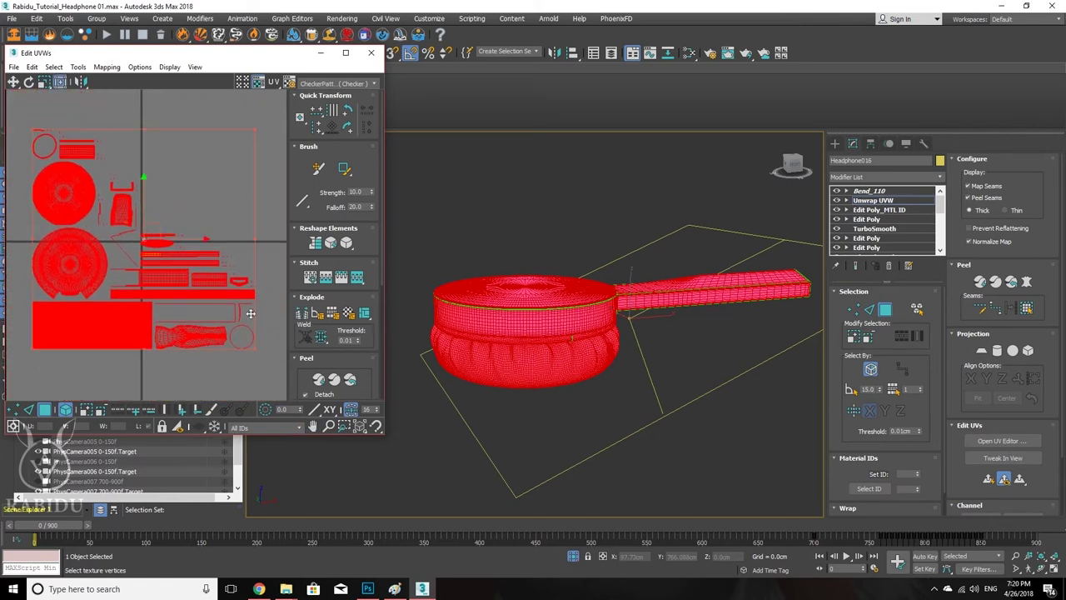
scroll(293, 361, "down", 5)
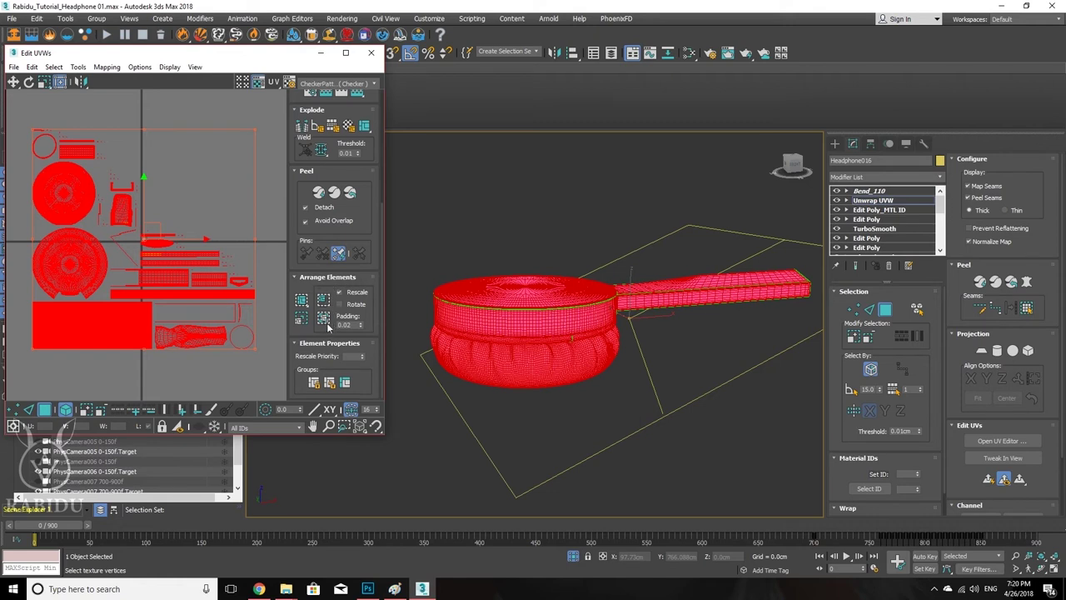
Step: Repack all UV islands with Pack Normalize at 0.02 padding into the 0–1 square
left_click(324, 319)
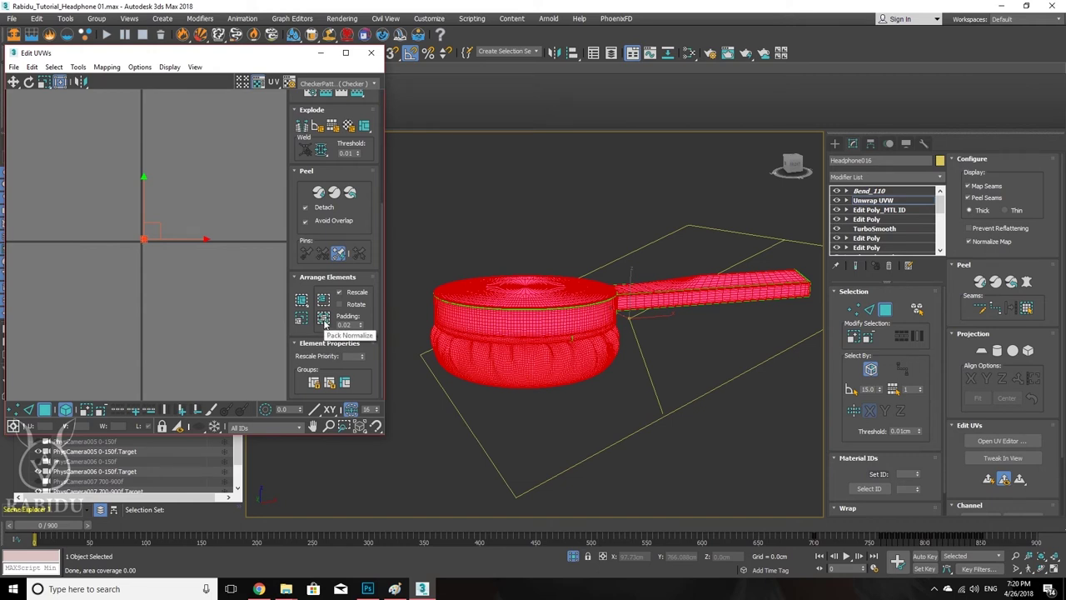
scroll(136, 267, "up", 5)
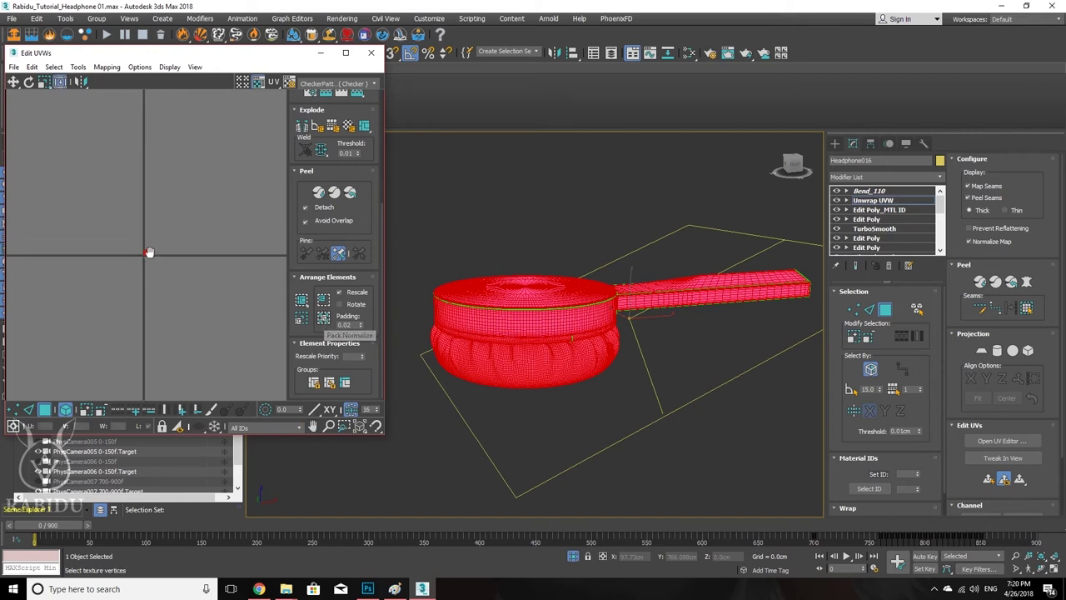
scroll(137, 267, "up", 4)
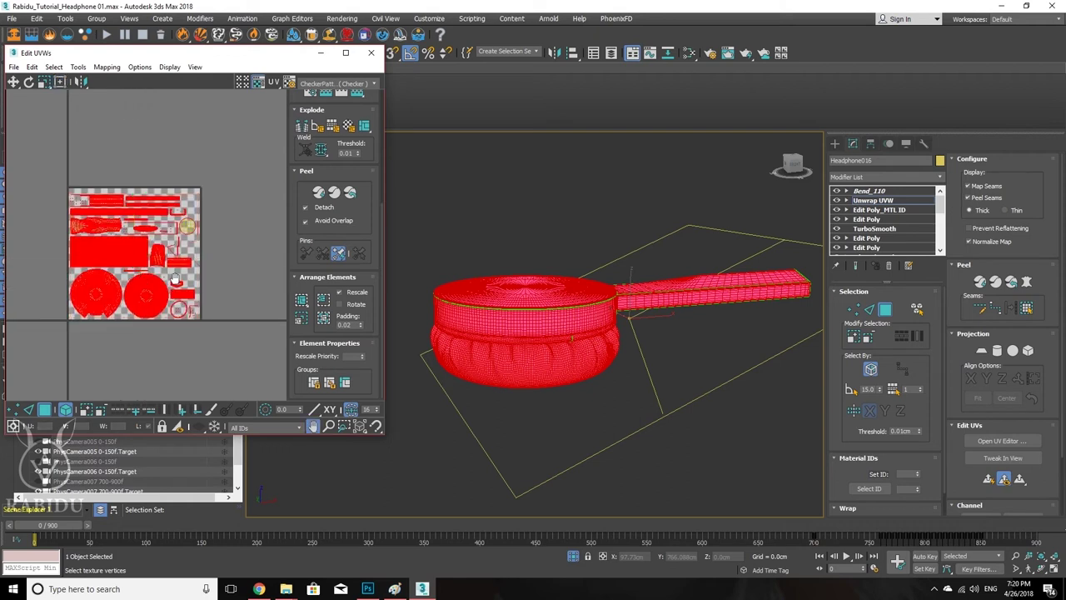
middle_click_drag(600, 304, 603, 272)
scroll(602, 273, "up", 2)
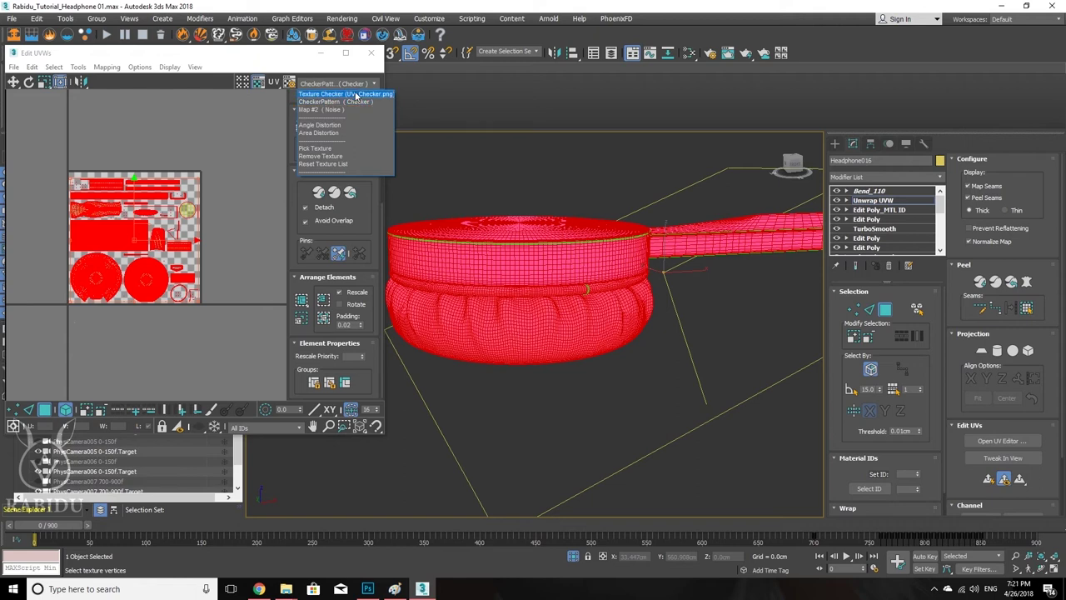
Step: Apply the UV_Checker.png texture checker and inspect it around the ear cup
left_click(345, 94)
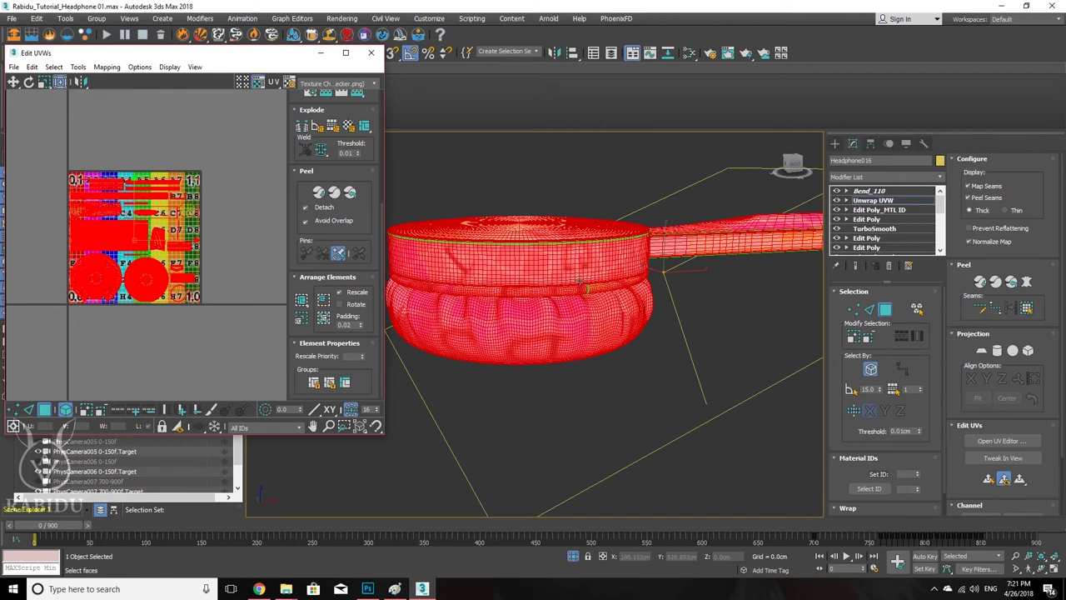
middle_click_drag(556, 280, 582, 305, "alt")
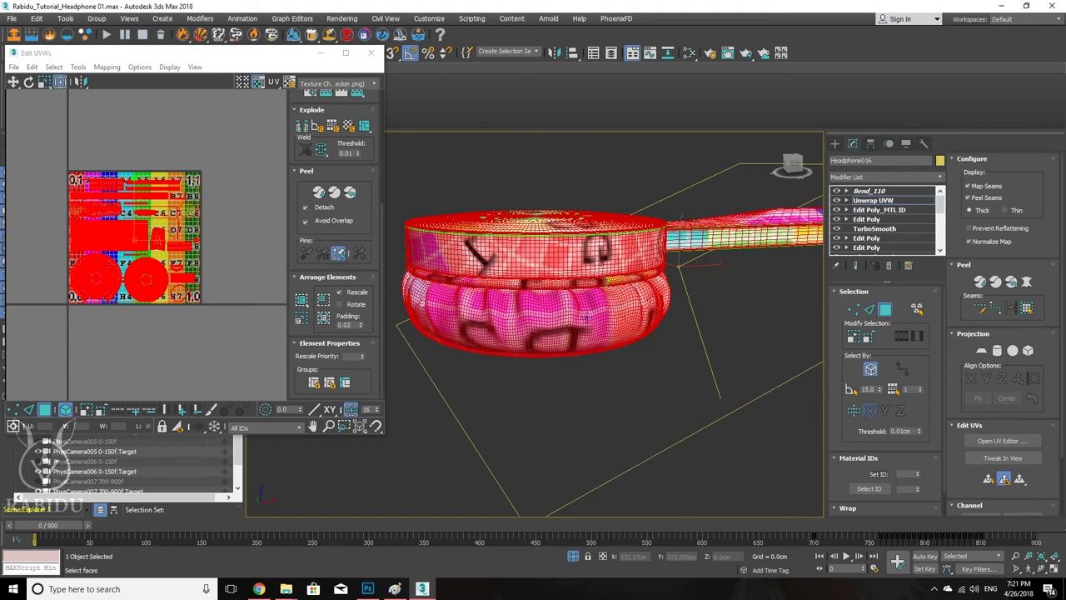
middle_click_drag(586, 317, 553, 310, "alt")
scroll(553, 310, "up", 10)
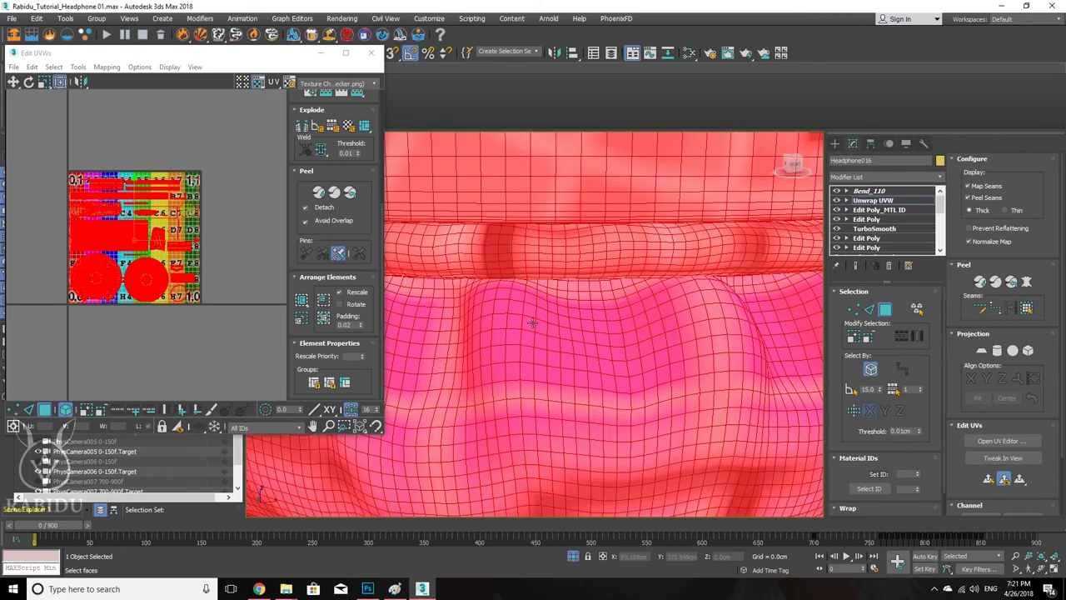
scroll(569, 296, "down", 5)
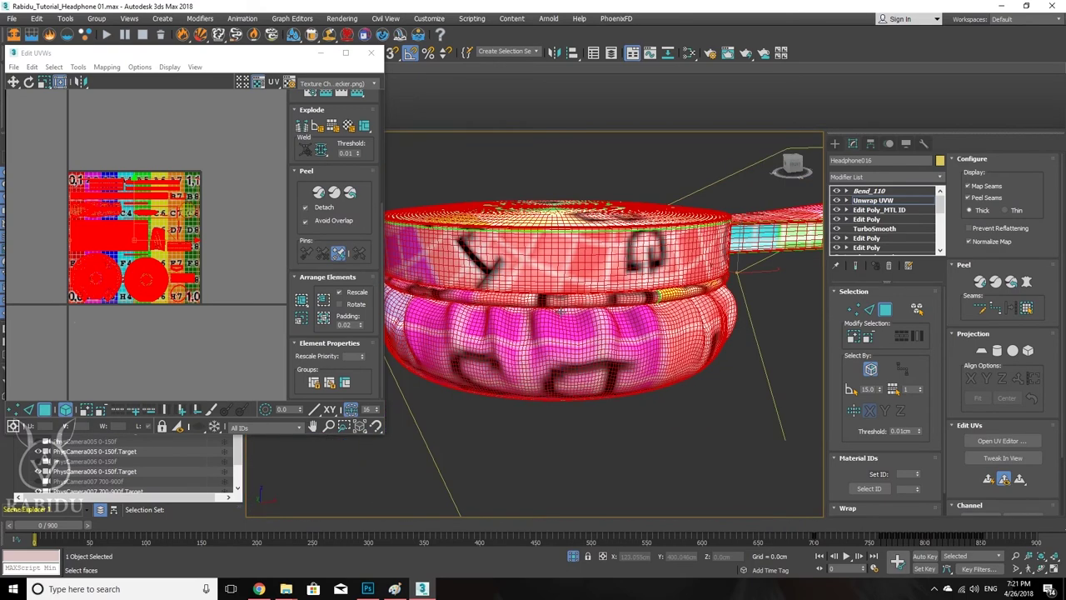
middle_click_drag(569, 296, 578, 344, "alt")
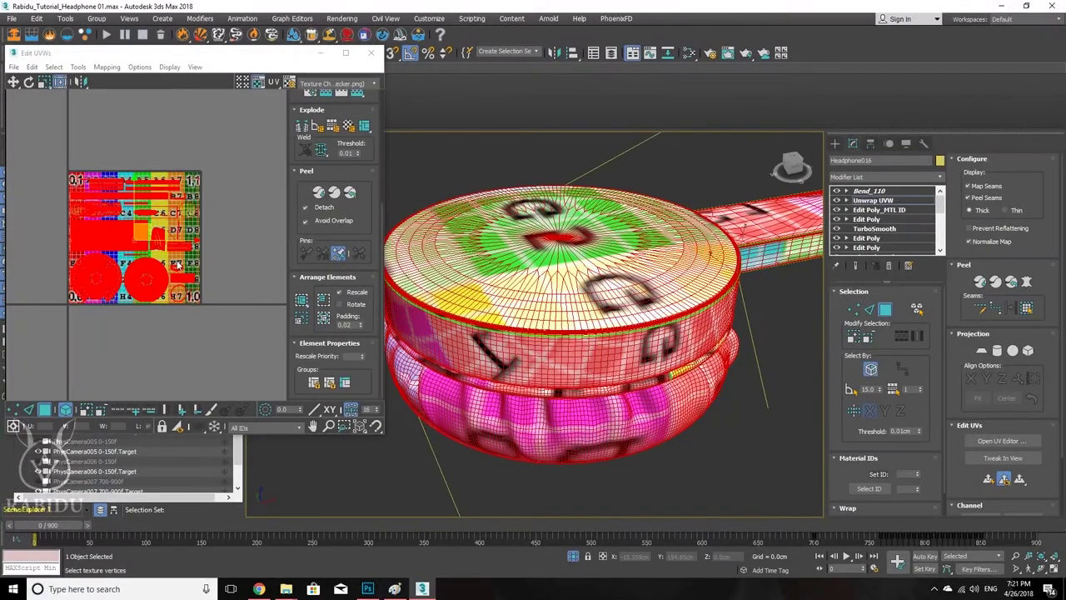
scroll(189, 275, "down", 3)
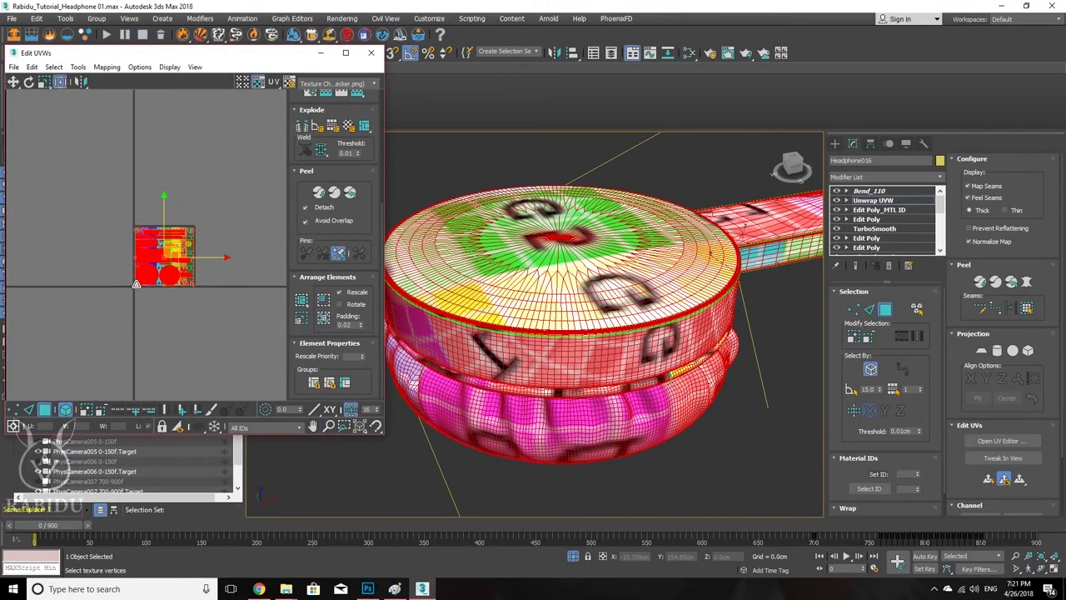
Step: Scale up the whole packed UV layout so the checker squares look finer, then deselect
left_click_drag(75, 183, 273, 355)
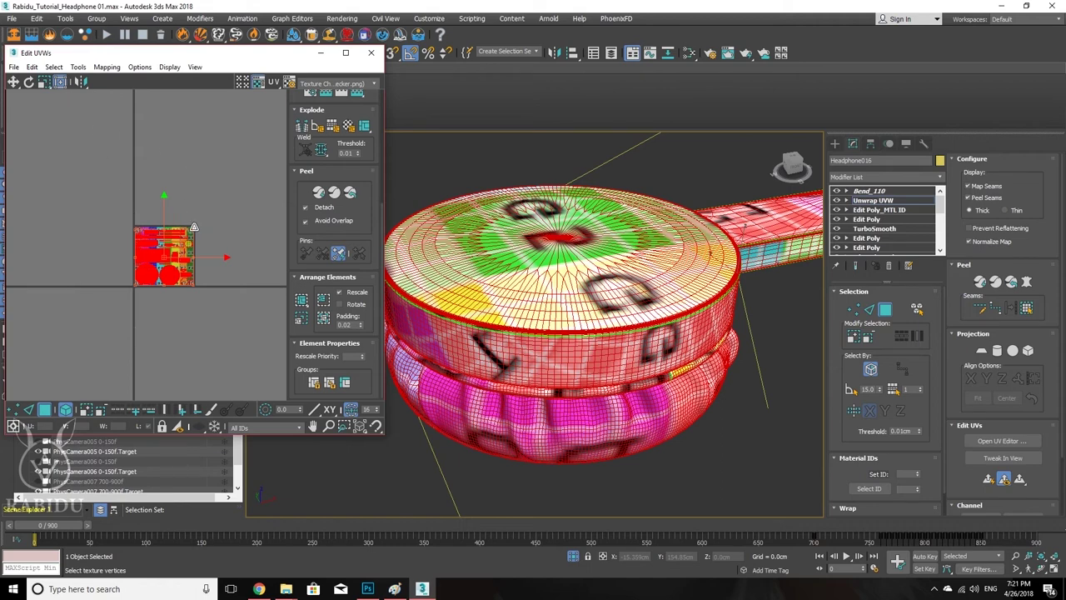
left_click_drag(194, 226, 195, 190)
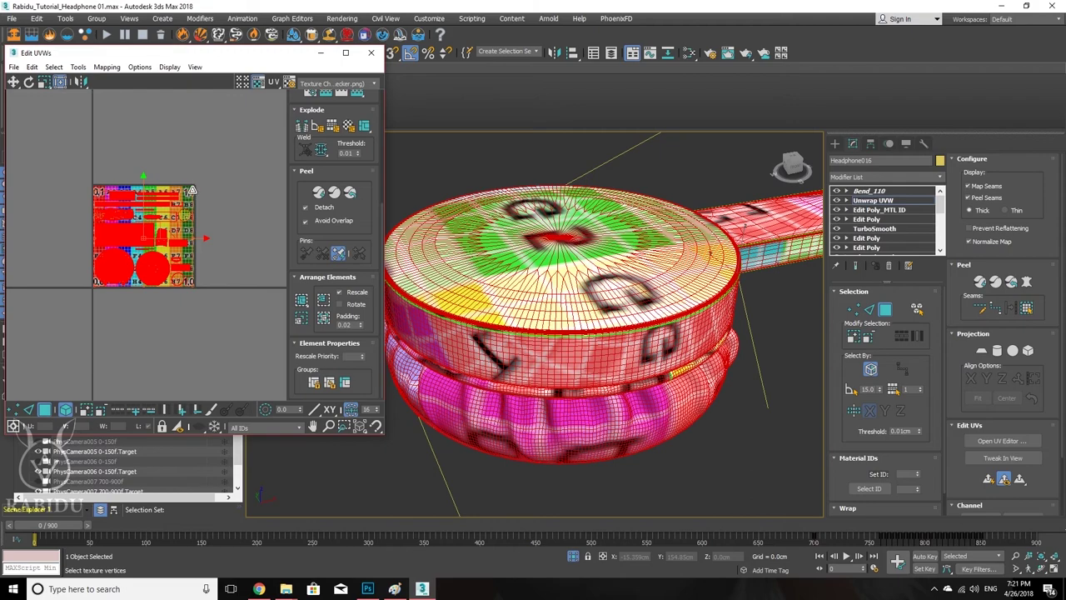
left_click_drag(192, 190, 225, 190)
scroll(243, 166, "down", 6)
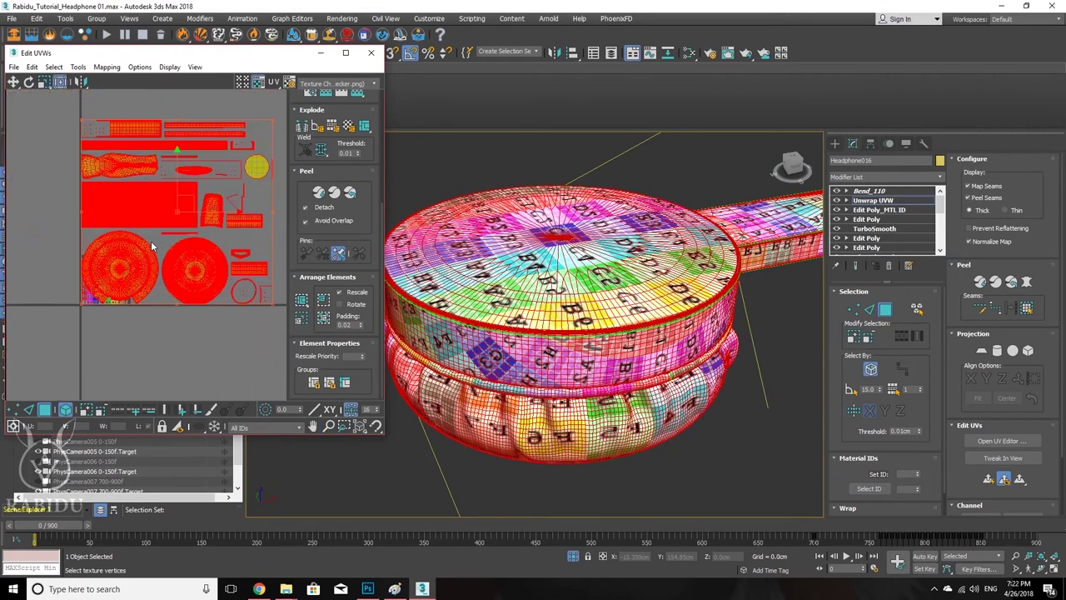
middle_click_drag(204, 208, 133, 269)
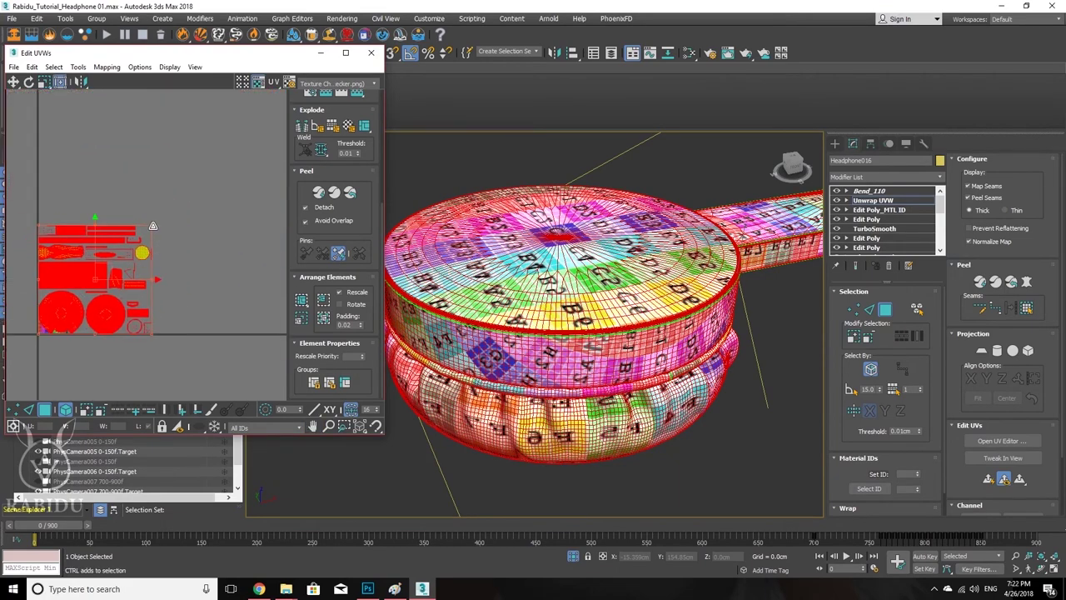
left_click_drag(152, 224, 182, 200)
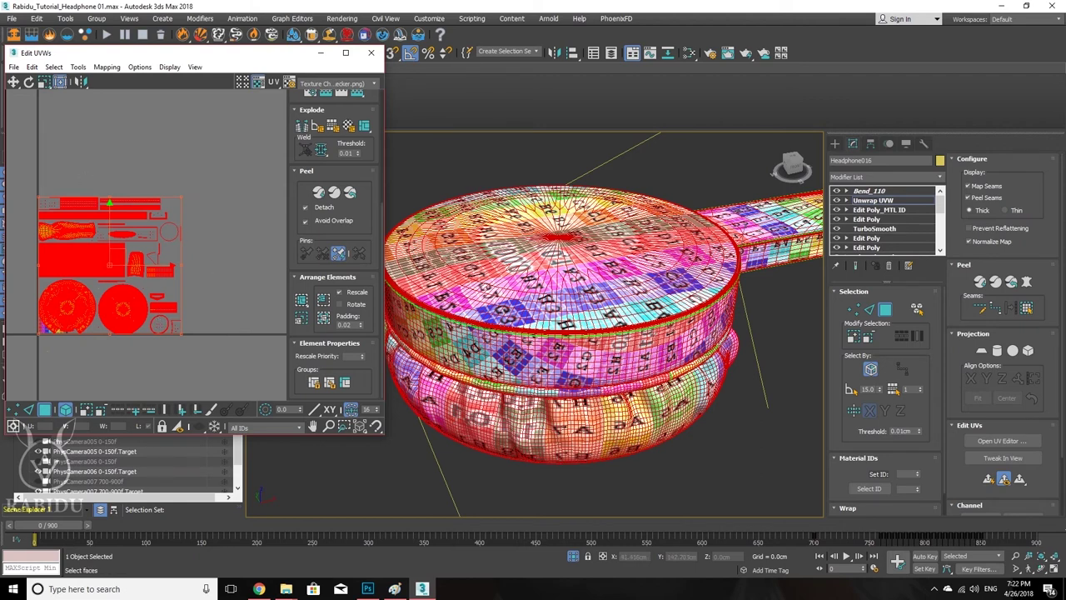
left_click(217, 212)
mouse_move(547, 331)
middle_mouse_down("alt")
mouse_move(580, 290)
mouse_move(621, 317)
mouse_move(607, 304)
middle_mouse_up("alt")
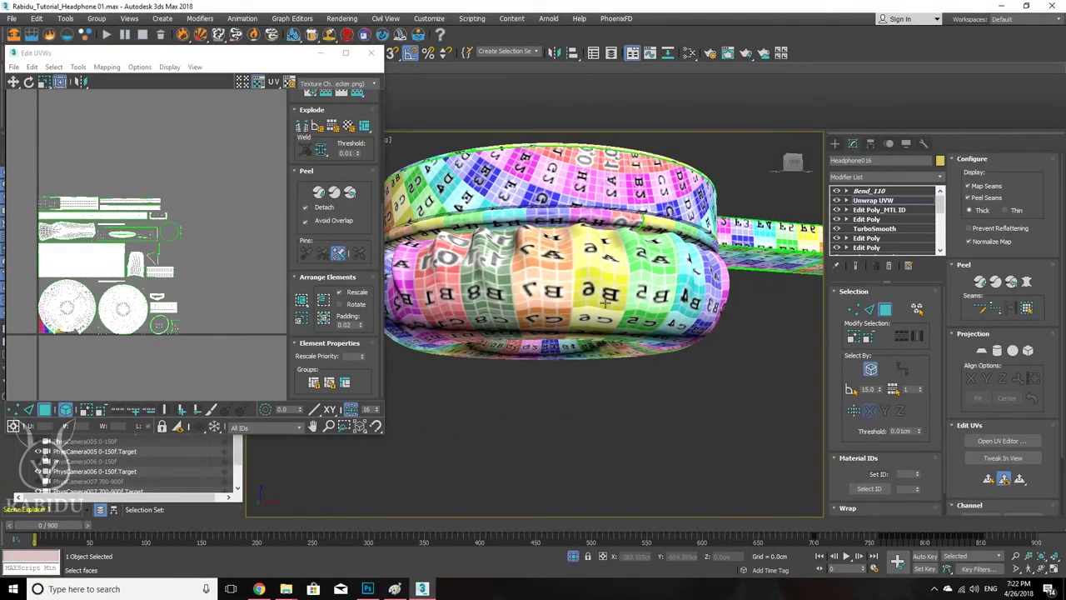
mouse_move(606, 304)
middle_mouse_down("alt")
mouse_move(556, 275)
mouse_move(559, 241)
mouse_move(555, 299)
mouse_move(600, 321)
middle_mouse_up("alt")
scroll(547, 285, "up", 4)
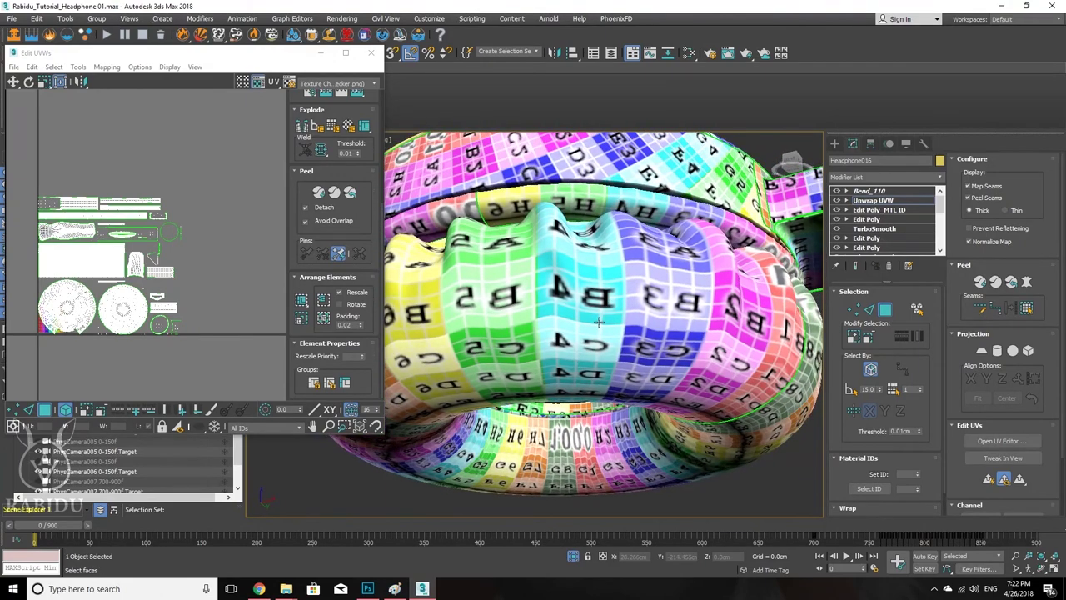
key("F4")
key("F4")
middle_click_drag(560, 339, 675, 330, "alt")
scroll(200, 283, "up", 5)
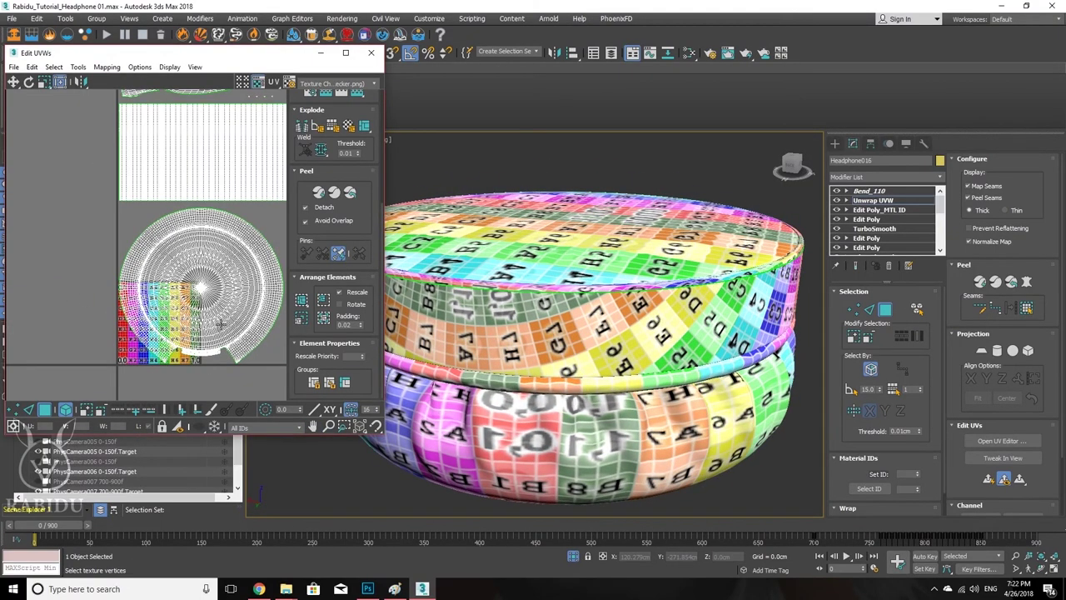
middle_click_drag(522, 349, 652, 393, "alt")
scroll(523, 334, "up", 5)
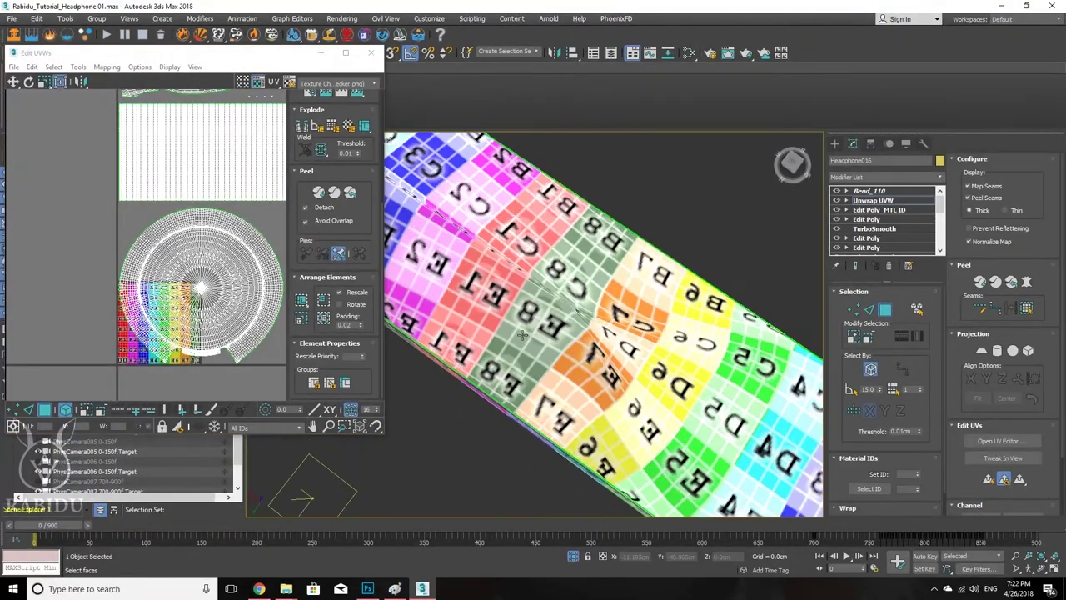
scroll(569, 335, "down", 5)
middle_click_drag(569, 334, 612, 236, "alt")
scroll(577, 350, "up", 3)
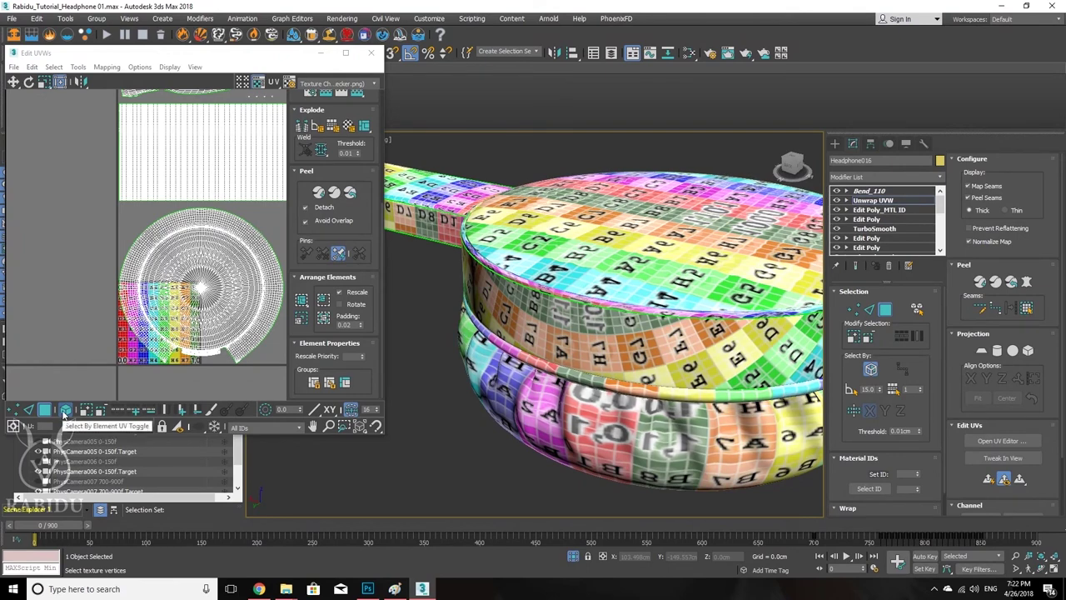
Step: Select a face at the cup cap's centre, shown with shaded face fill (F2)
left_click(65, 409)
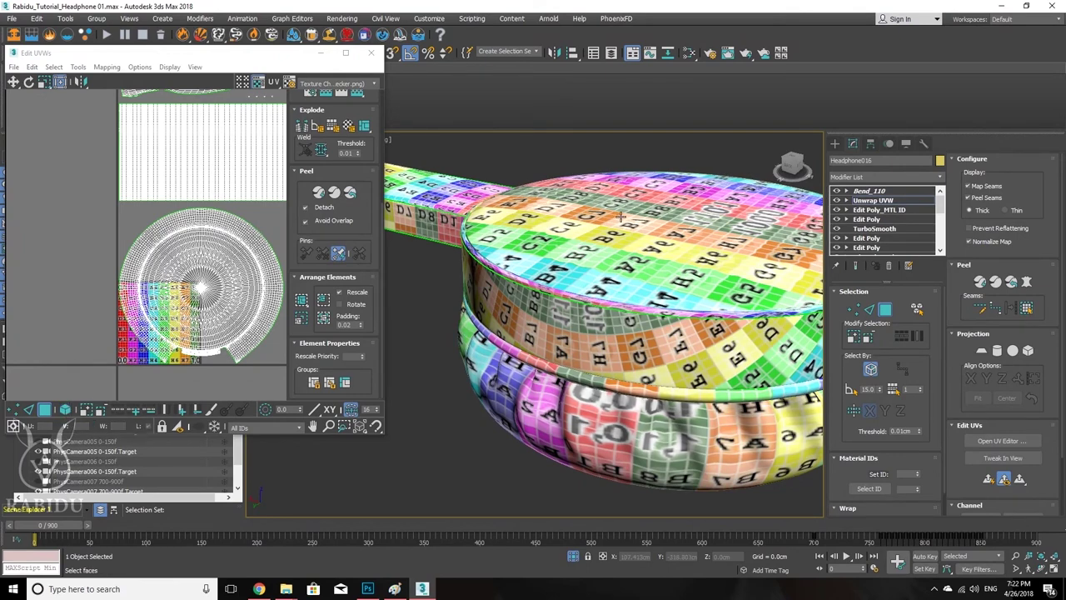
scroll(690, 223, "up", 3)
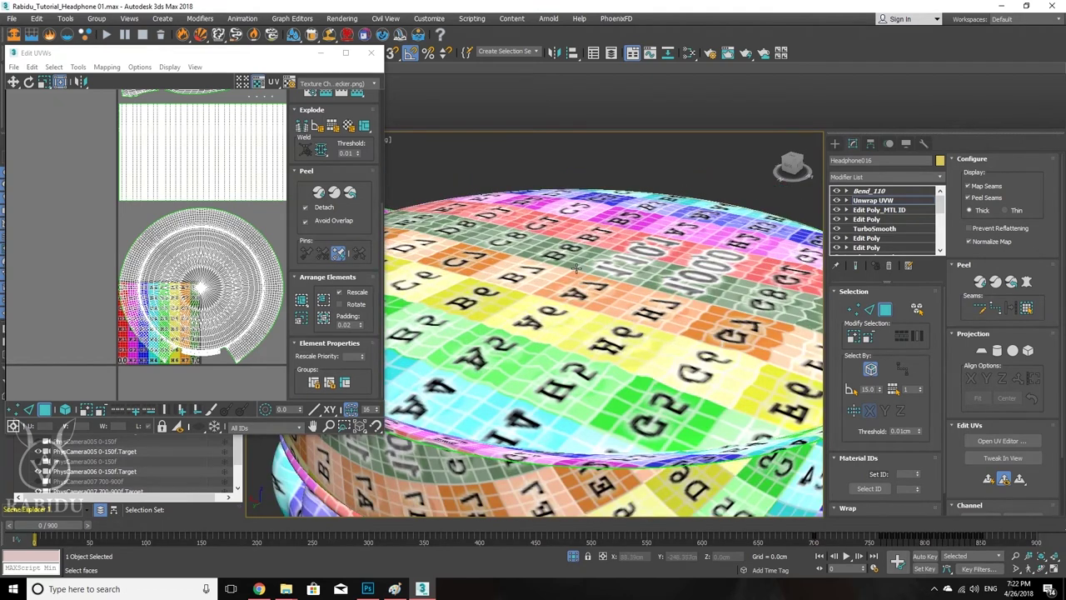
left_click(576, 269)
key("F2")
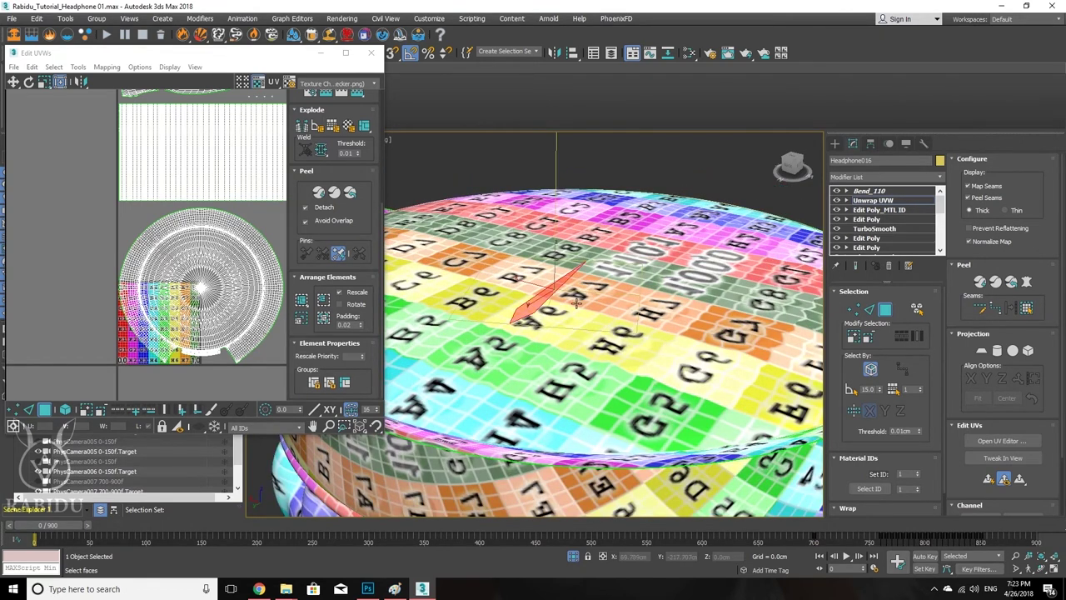
scroll(160, 277, "up", 5)
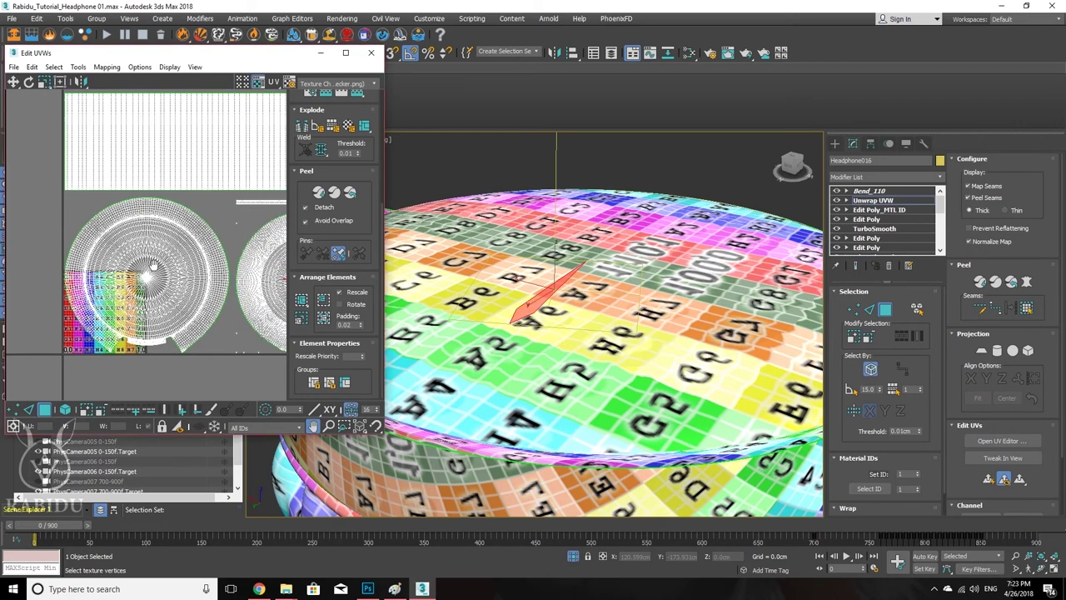
scroll(160, 279, "down", 4)
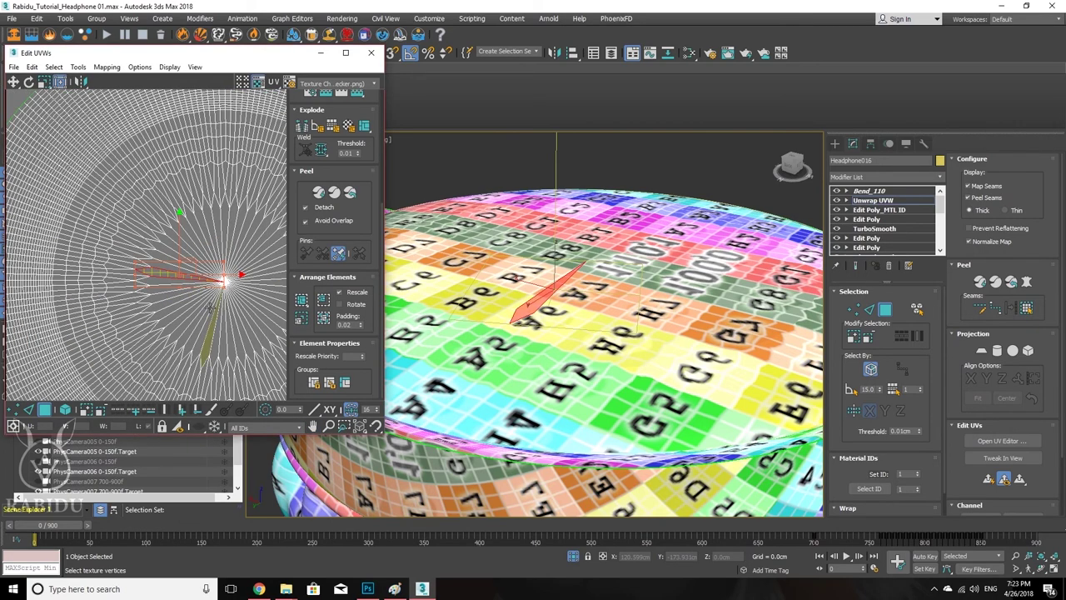
scroll(158, 285, "up", 4)
scroll(158, 285, "down", 3)
scroll(158, 285, "up", 3)
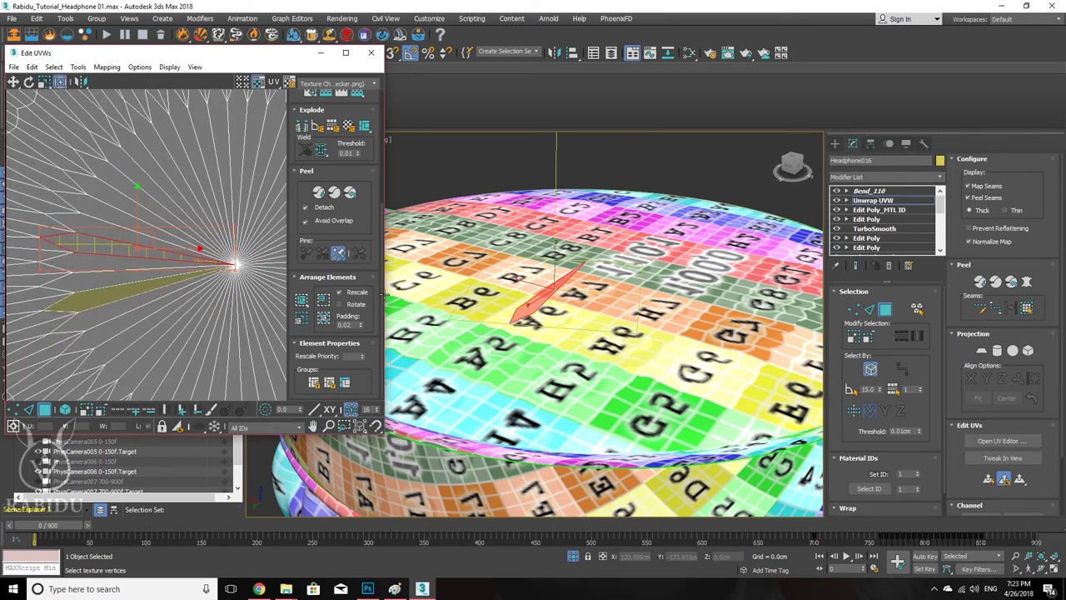
scroll(600, 295, "up", 3)
scroll(600, 296, "up", 4)
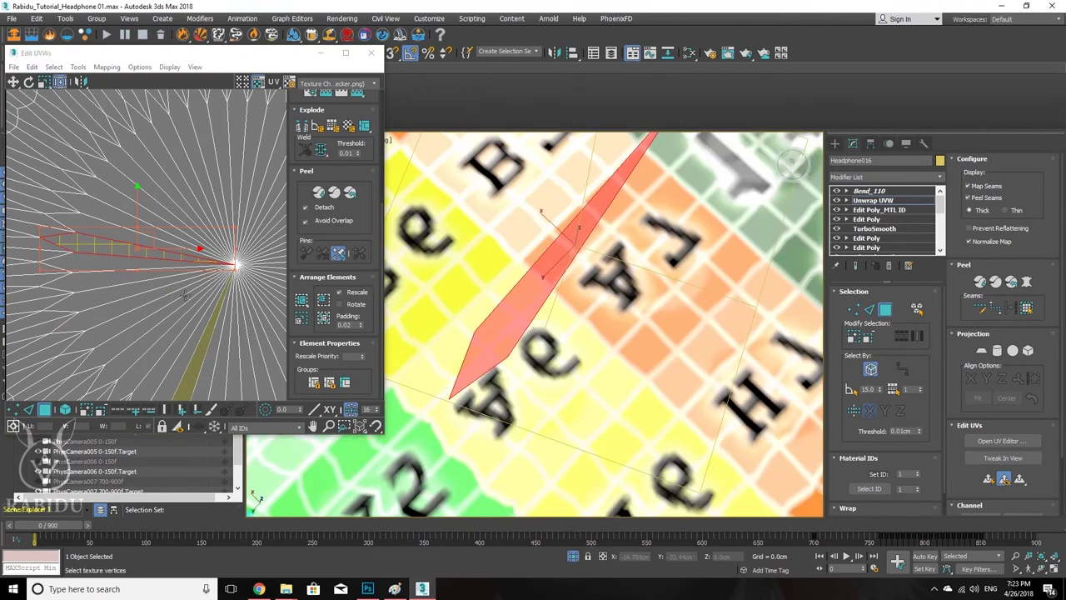
Step: Add the remaining wedge faces of the cap's fan and shift their UVs upward
left_click(564, 288, "ctrl")
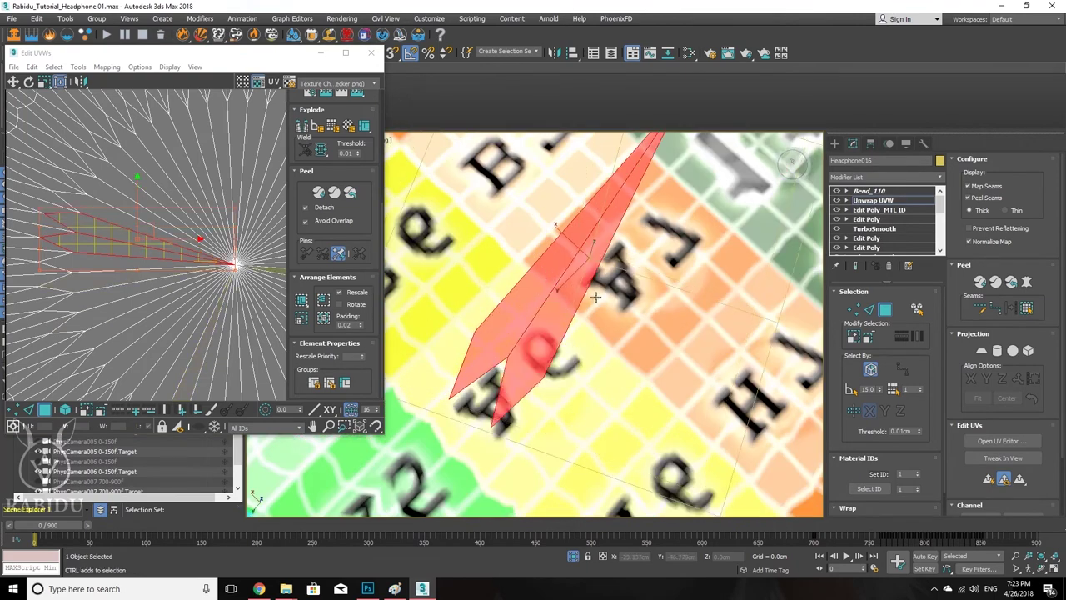
left_click(596, 298, "ctrl")
left_click(630, 291, "ctrl")
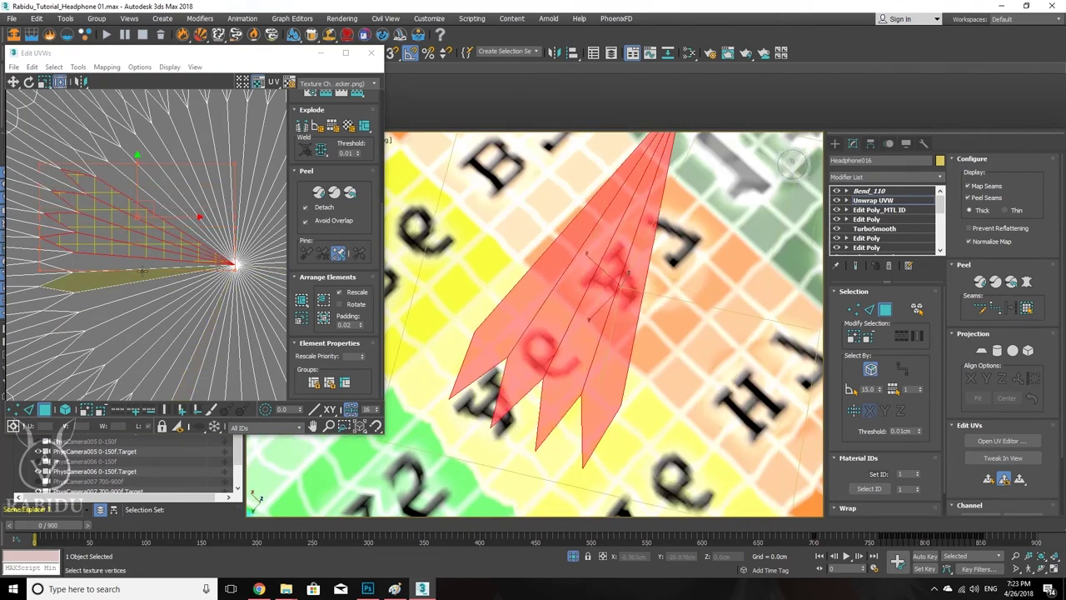
left_click(157, 230)
left_click_drag(158, 229, 85, 391)
scroll(535, 324, "down", 5)
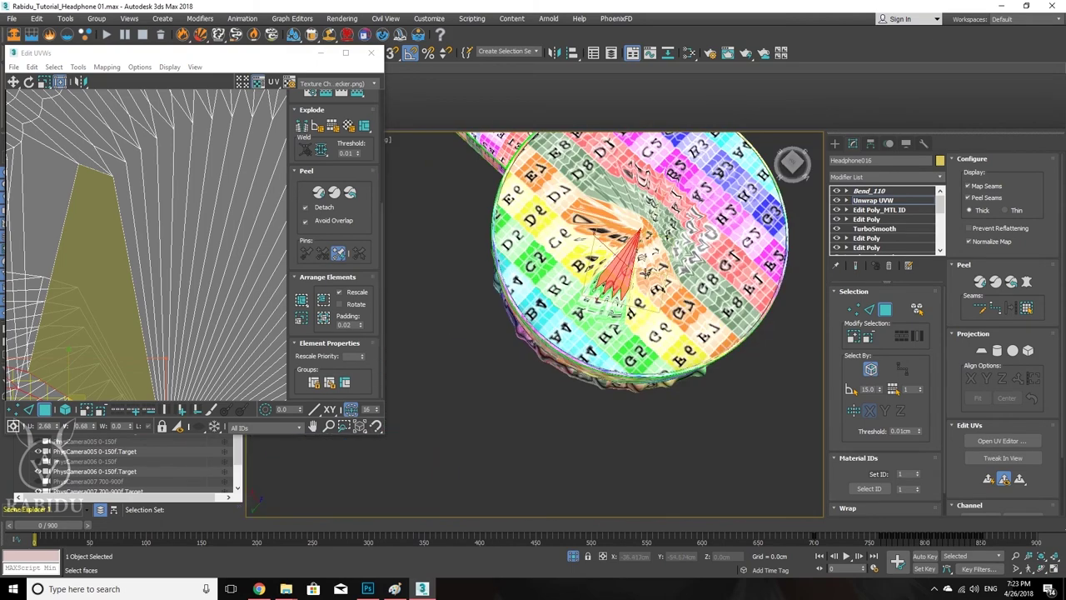
scroll(645, 270, "up", 5)
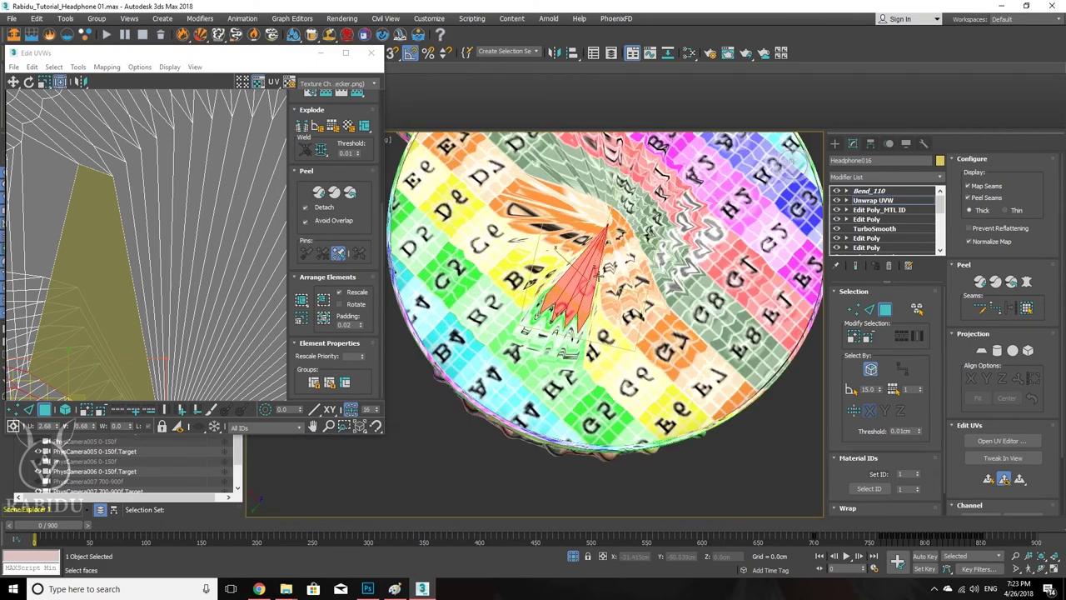
scroll(591, 314, "down", 3)
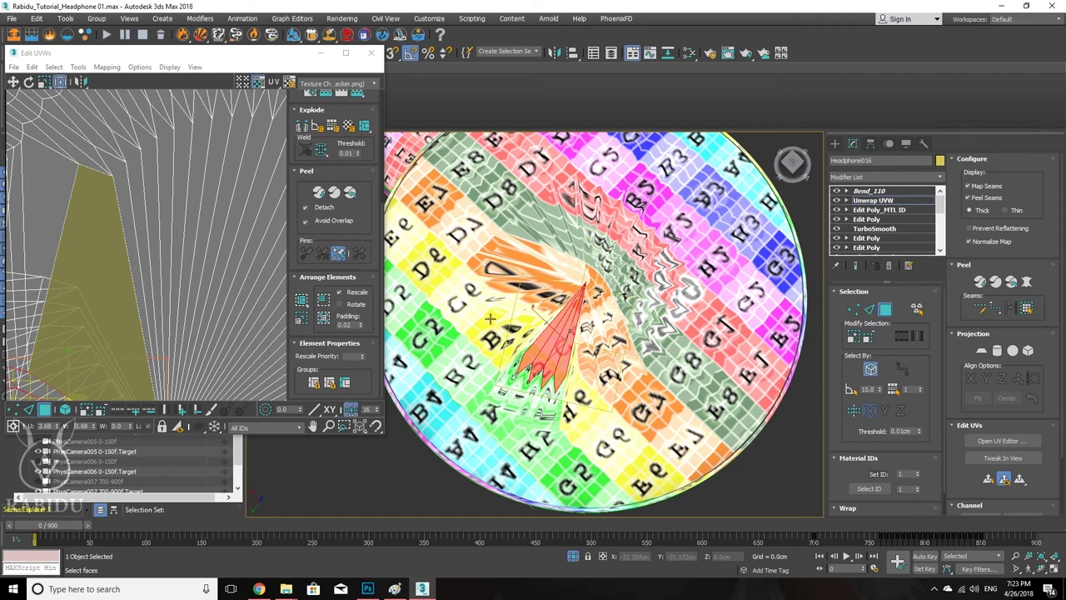
scroll(113, 249, "down", 5)
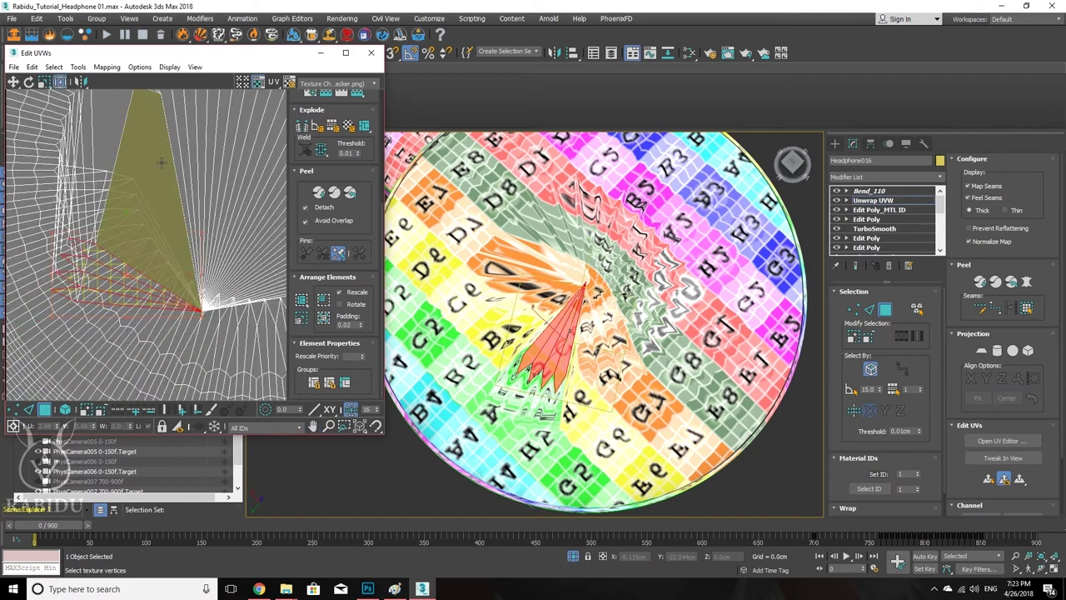
Step: Reshape the wedge UVs and settle the peeled strip into the radial layout at the fan centre
left_click_drag(115, 227, 187, 233)
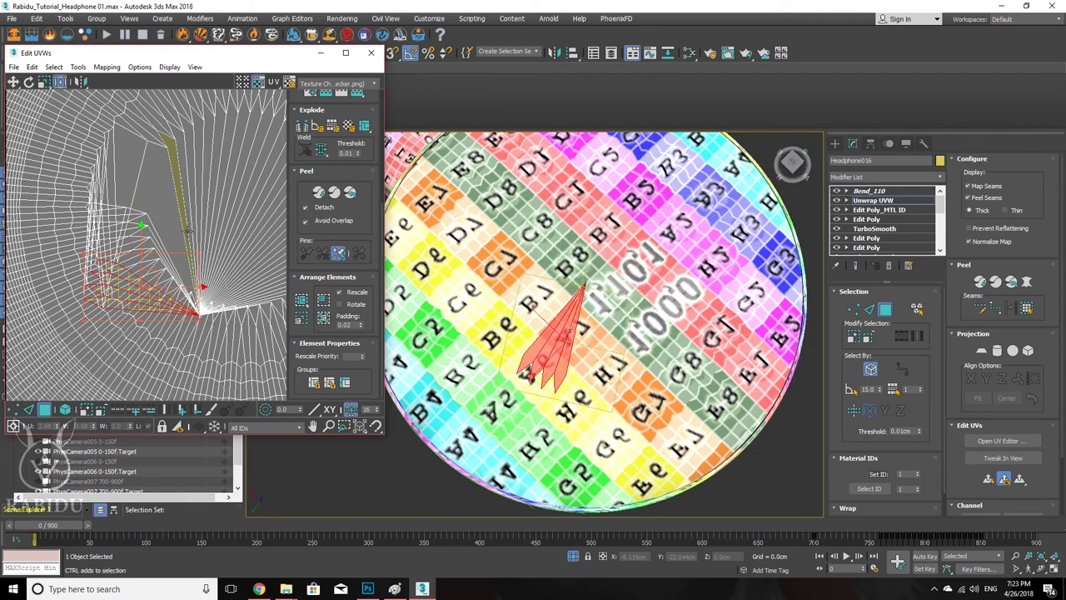
left_click_drag(143, 187, 227, 224)
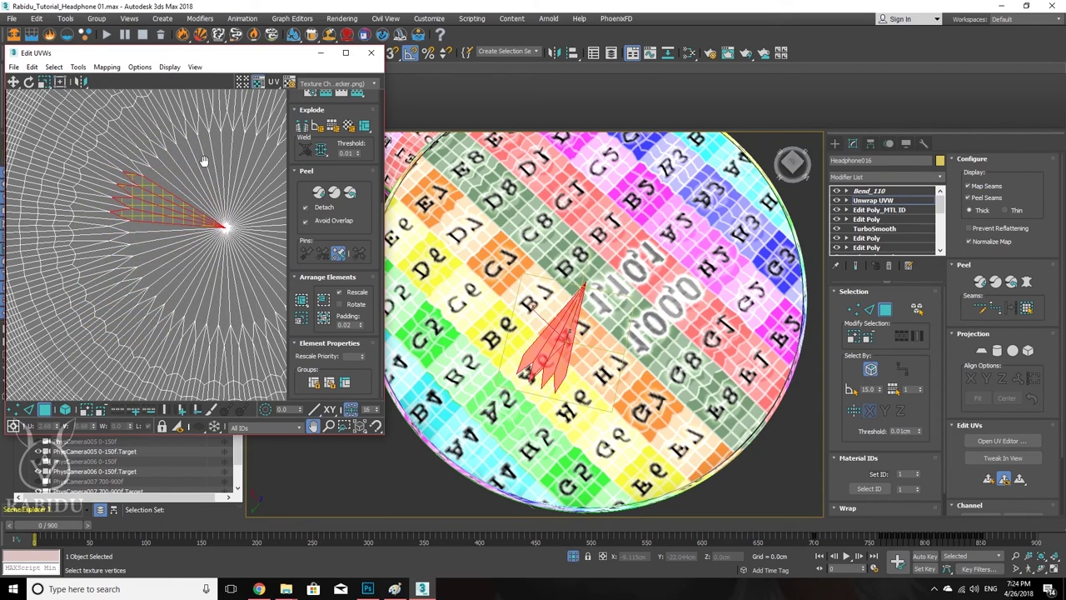
middle_click_drag(234, 243, 160, 240)
scroll(159, 239, "down", 6)
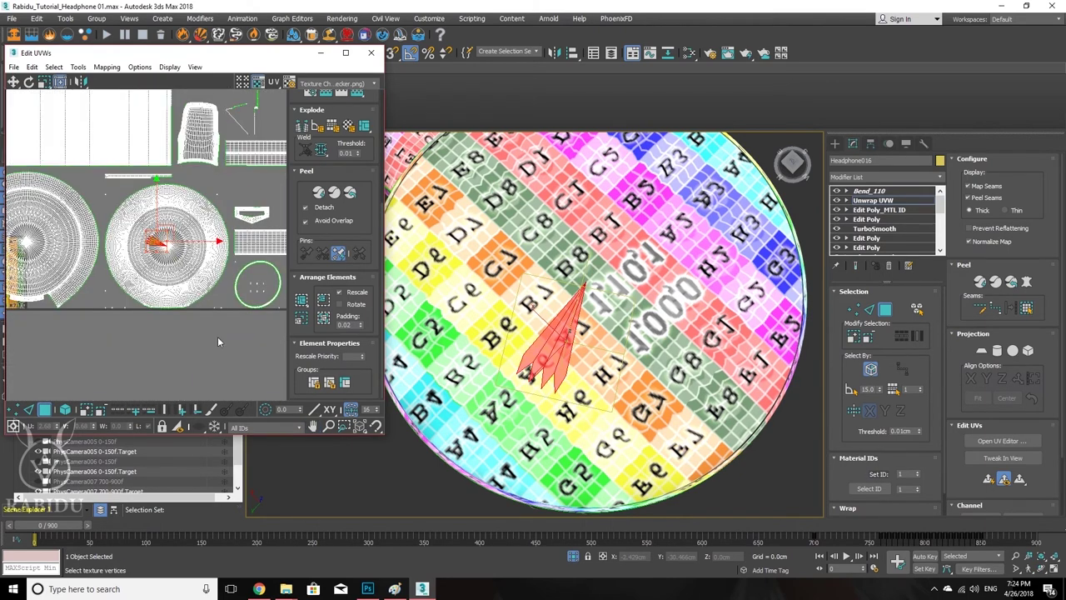
Step: Clear the wedge face selection and orbit to a side view of the cup
left_click(217, 337)
middle_click_drag(218, 336, 247, 350)
middle_click_drag(604, 264, 635, 271)
scroll(650, 297, "down", 5)
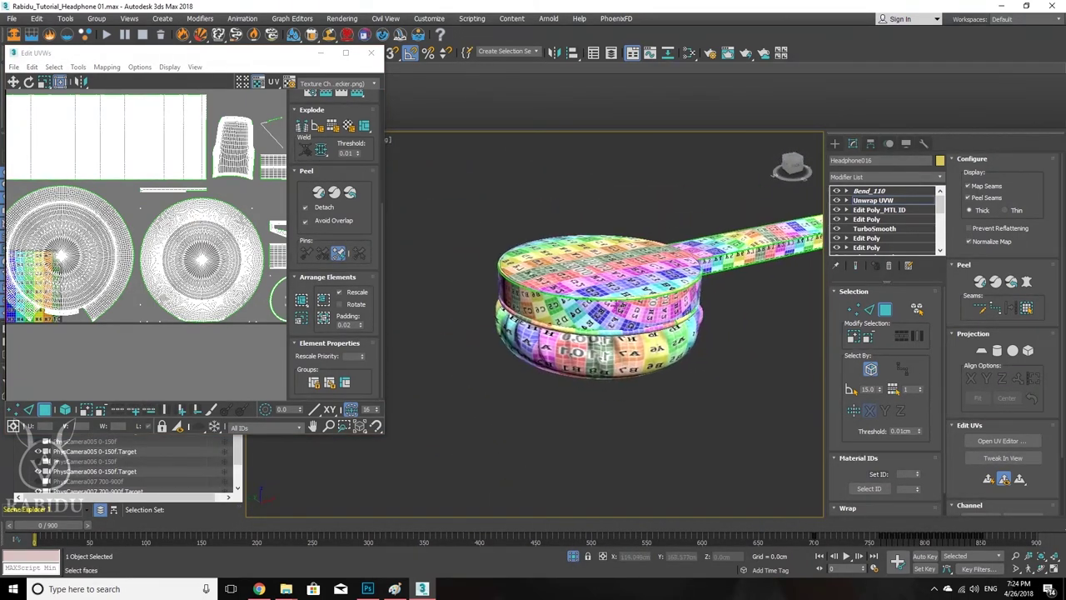
middle_click_drag(634, 314, 623, 308)
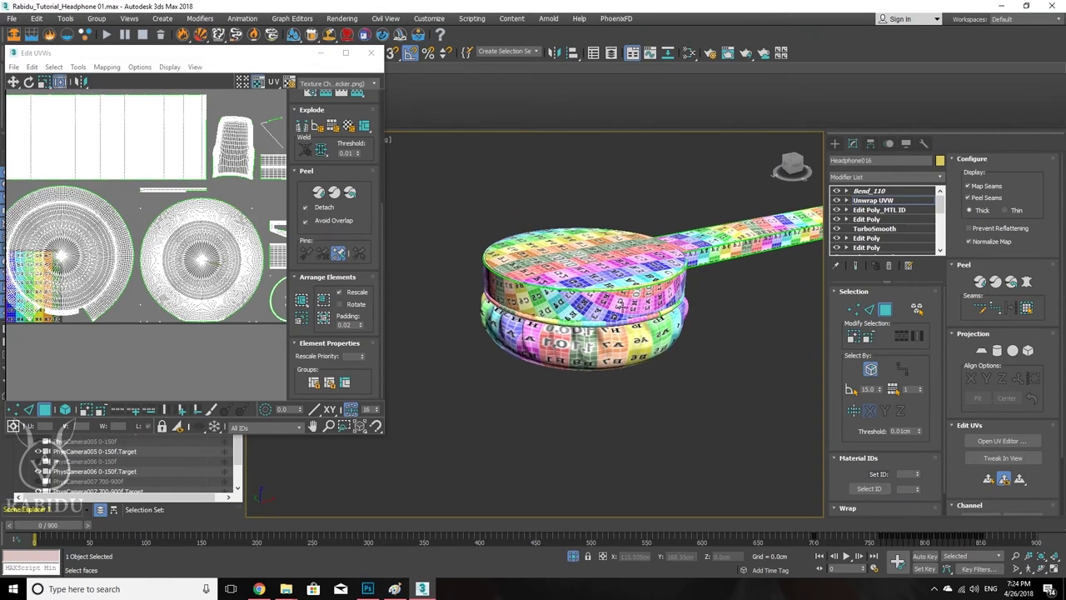
Step: Enable Select By Element and pick the ear cup's upper cylinder as one element
left_click(917, 309)
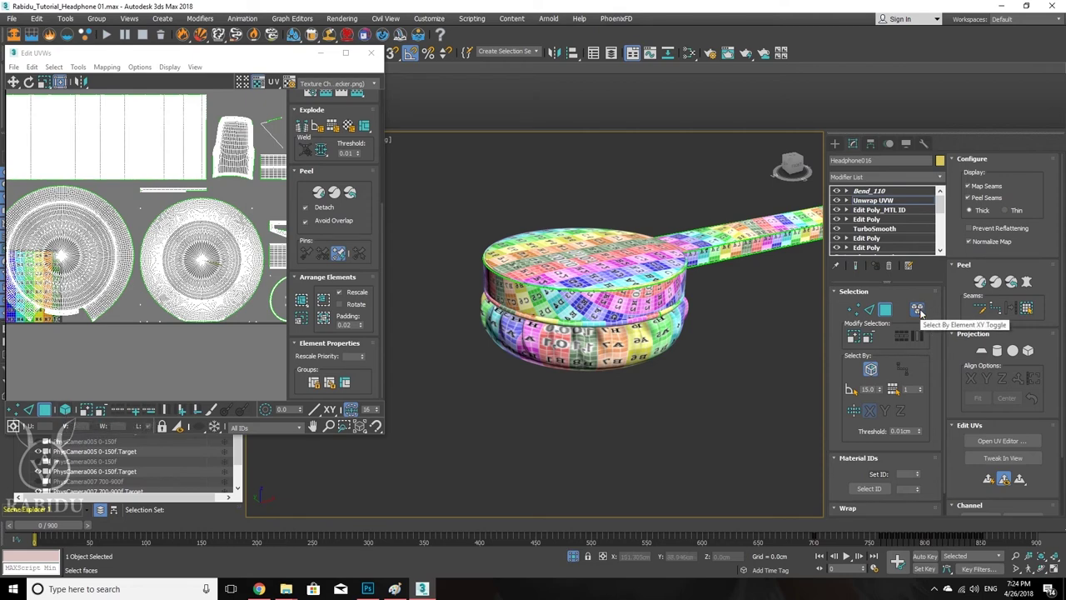
scroll(664, 309, "up", 4)
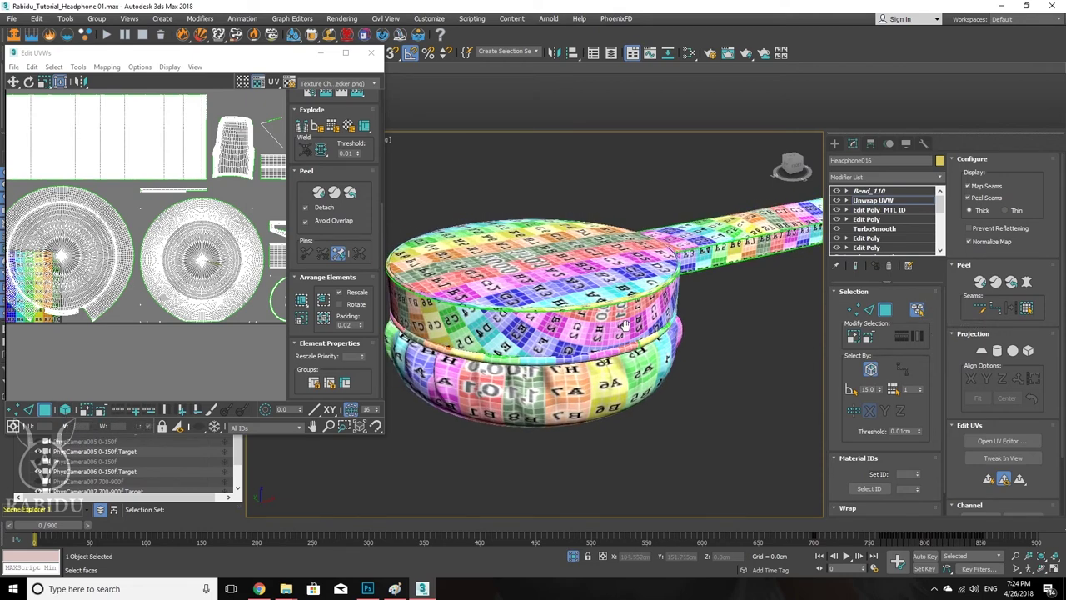
middle_click_drag(625, 325, 666, 326)
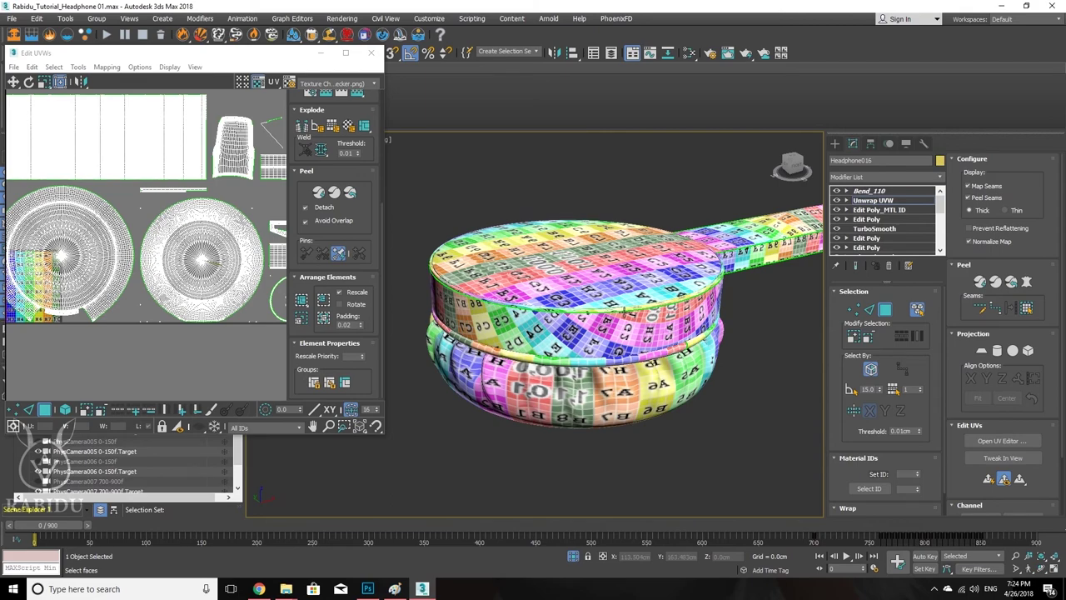
left_click(625, 312)
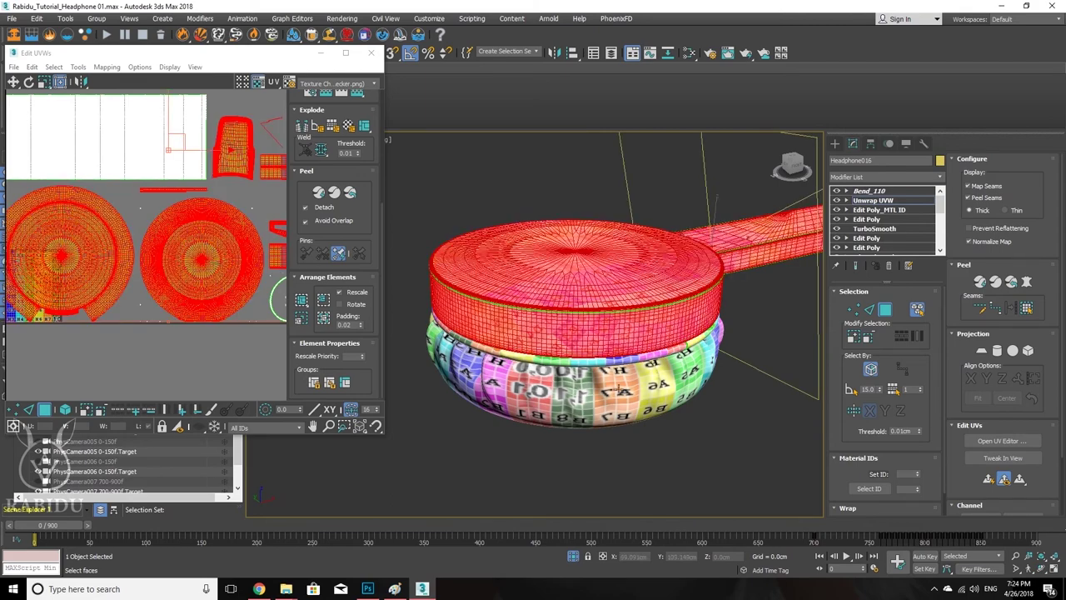
Step: Select the lower torus cushion of the ear cup
left_click(637, 383)
middle_click_drag(637, 383, 534, 316, "alt")
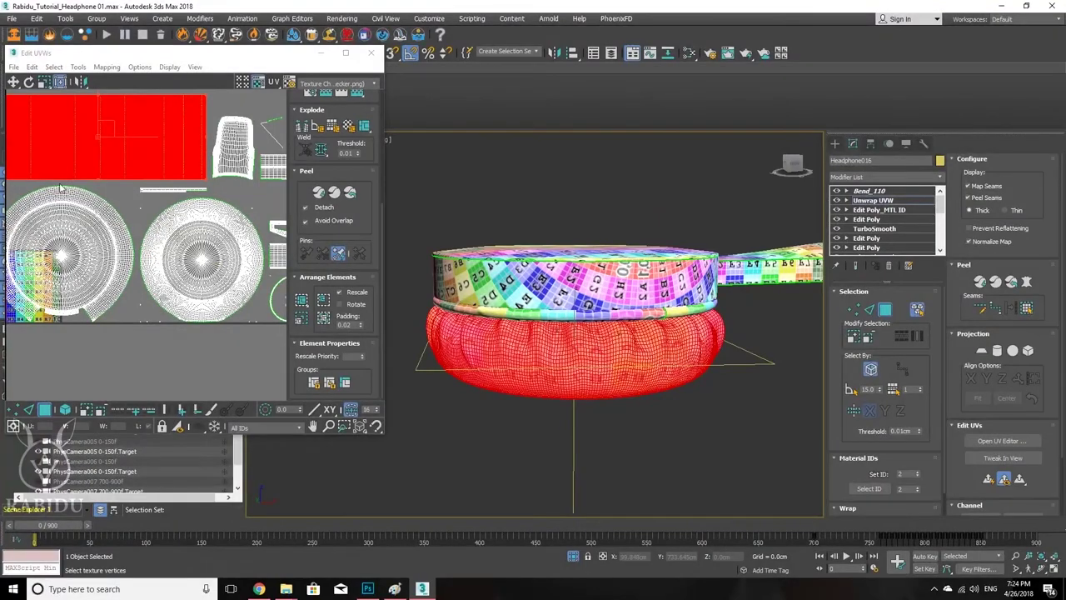
scroll(158, 275, "up", 2)
scroll(159, 275, "down", 4)
scroll(158, 275, "down", 4)
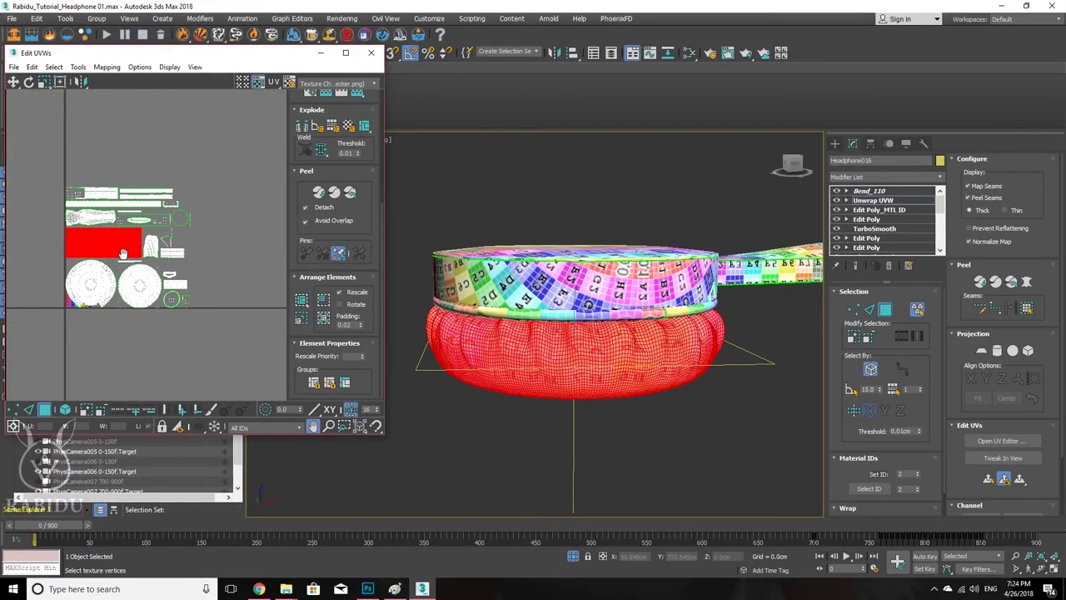
scroll(158, 265, "down", 2)
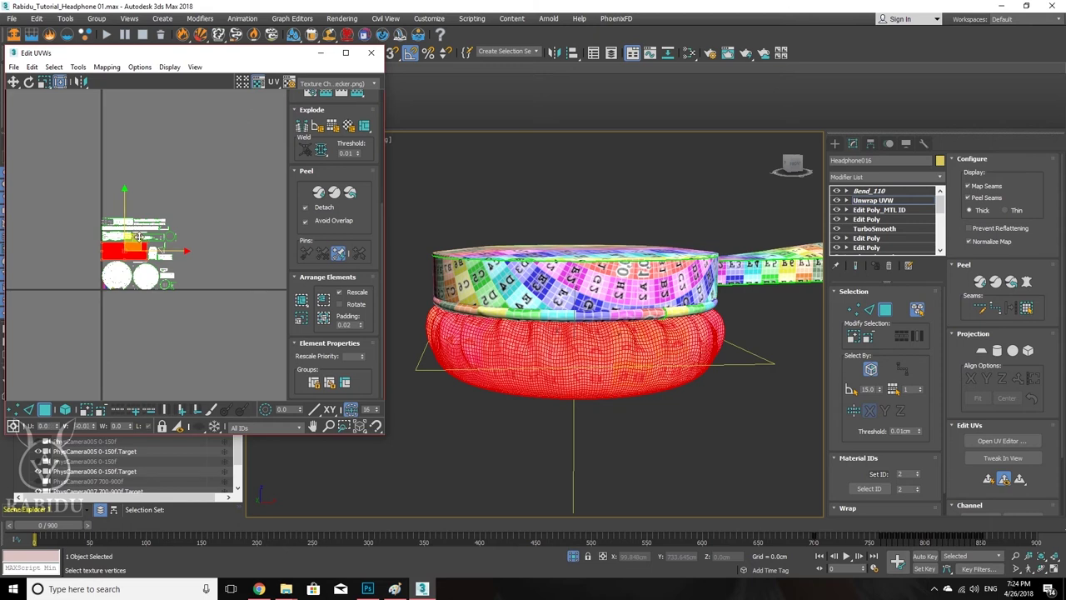
Step: Move the cushion's red UV island down, clear of the other islands
mouse_move(138, 237)
left_mouse_down()
mouse_move(155, 356)
mouse_move(145, 356)
left_mouse_up()
middle_click_drag(190, 352, 186, 257)
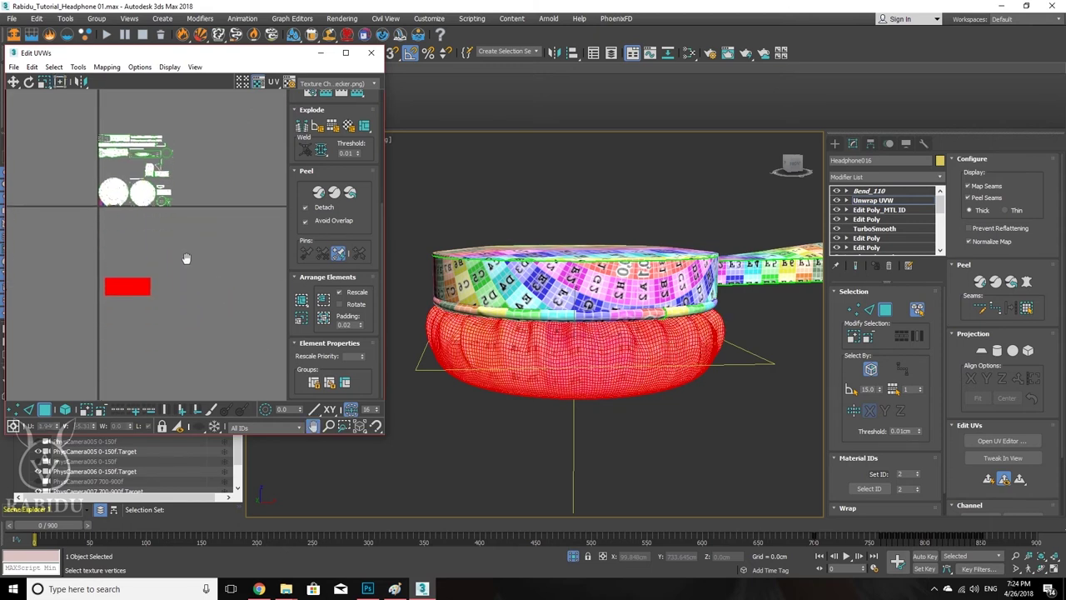
scroll(131, 283, "up", 2)
scroll(119, 251, "up", 3)
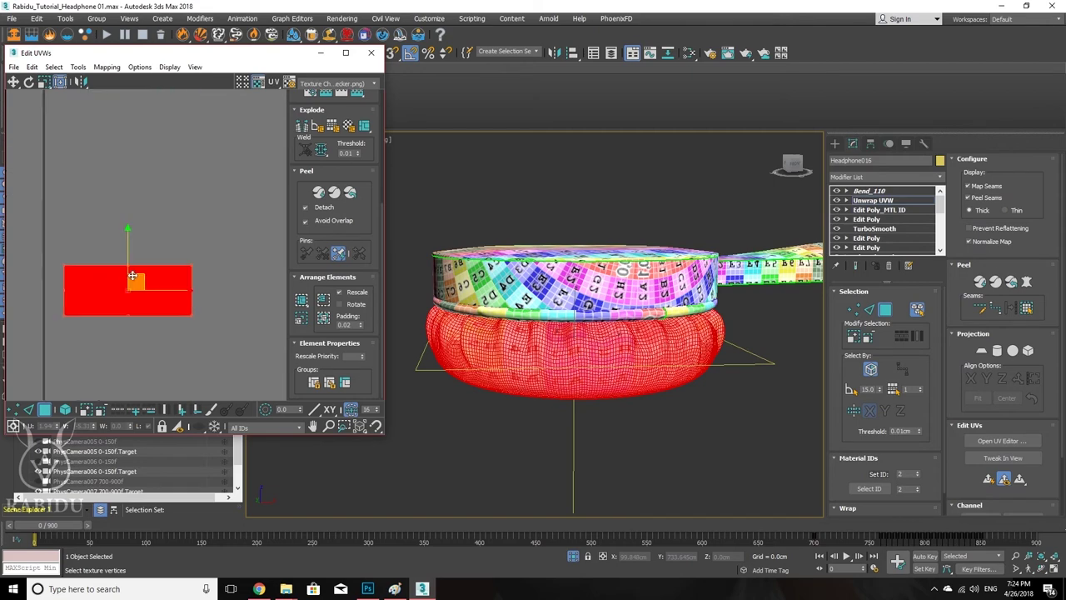
scroll(113, 283, "up", 4)
scroll(112, 279, "down", 4)
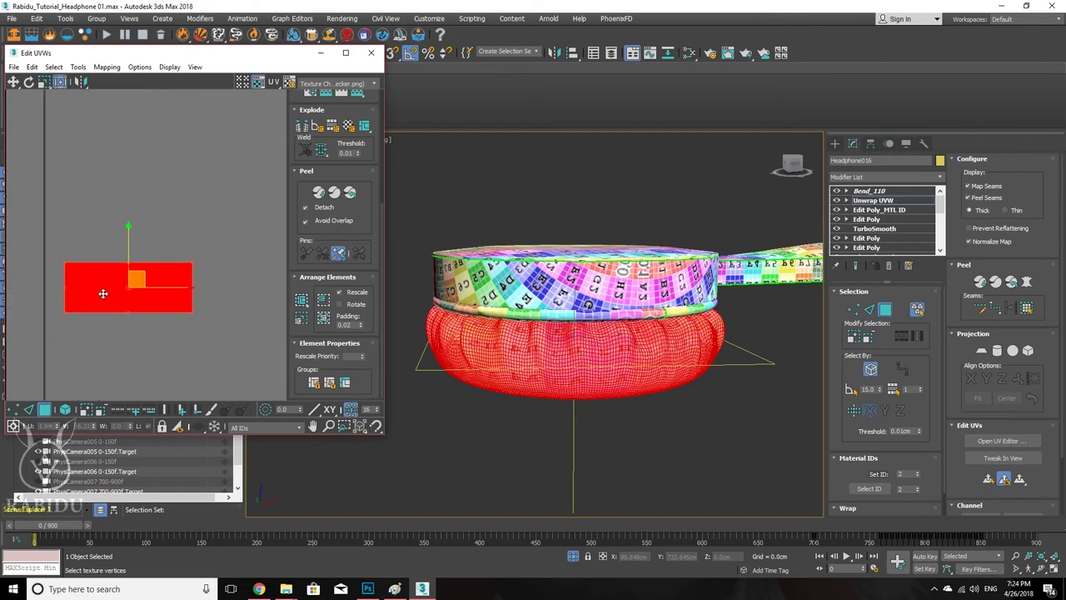
scroll(100, 290, "up", 4)
scroll(210, 348, "up", 2)
scroll(209, 342, "down", 5)
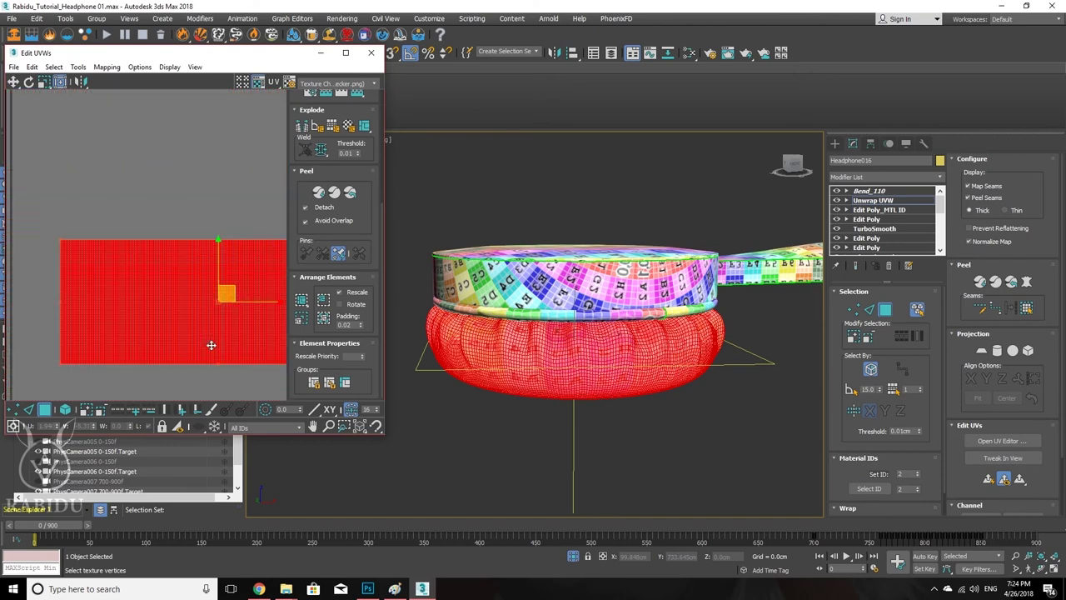
middle_click_drag(210, 340, 140, 299)
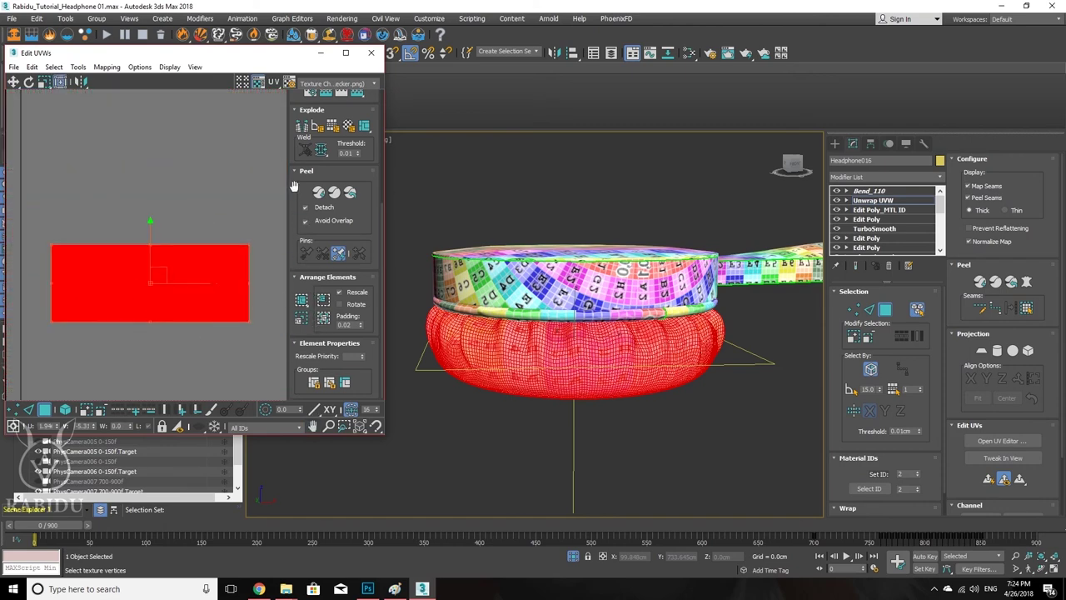
scroll(293, 185, "up", 5)
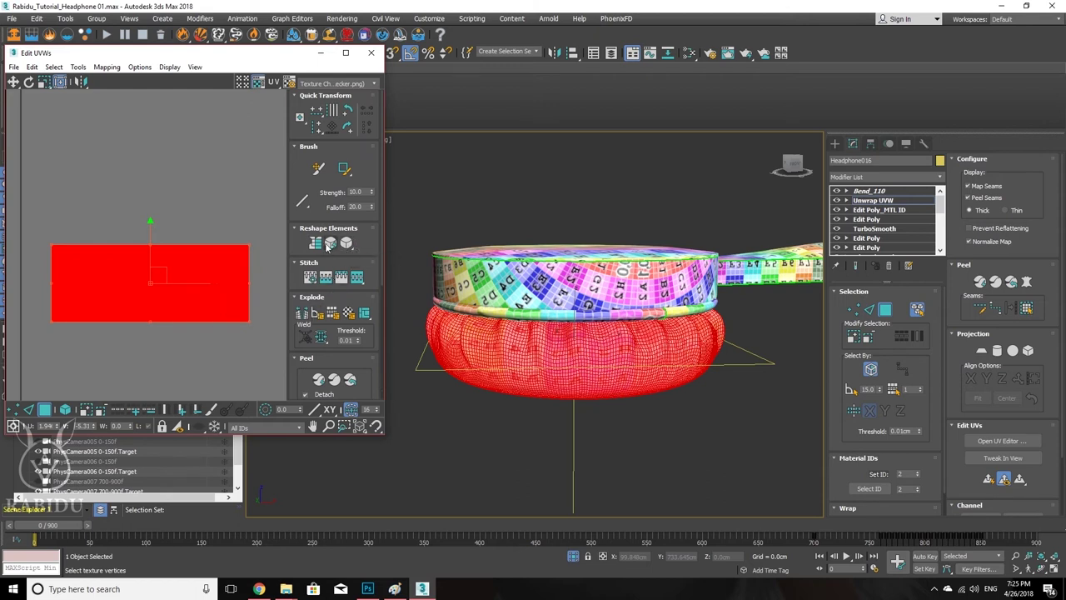
Step: Relax the cushion UVs, move the strip to the lower left, and deselect
left_click(350, 315)
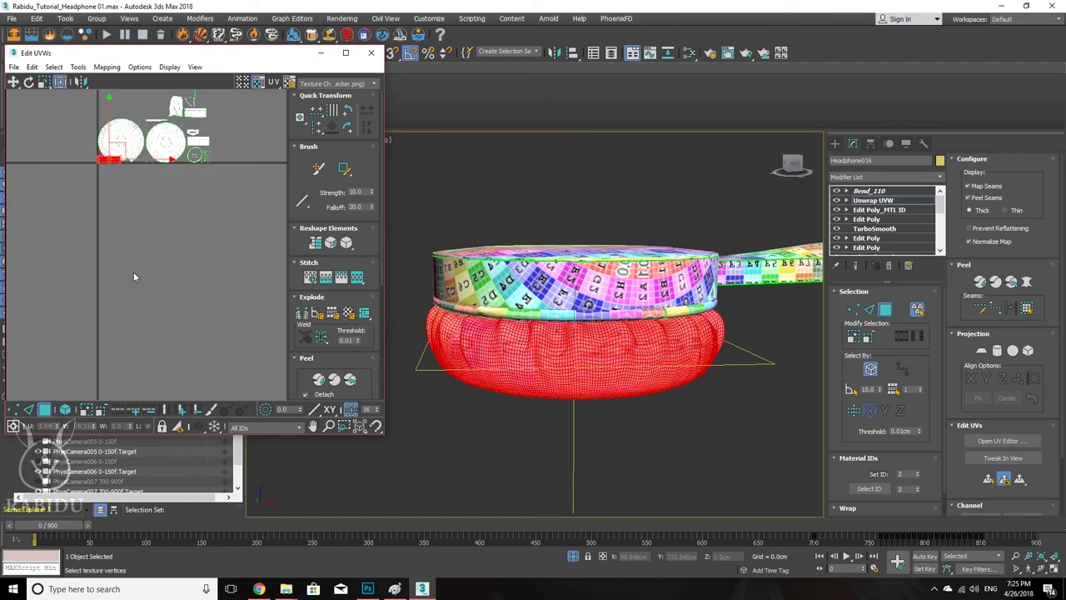
scroll(136, 167, "up", 3)
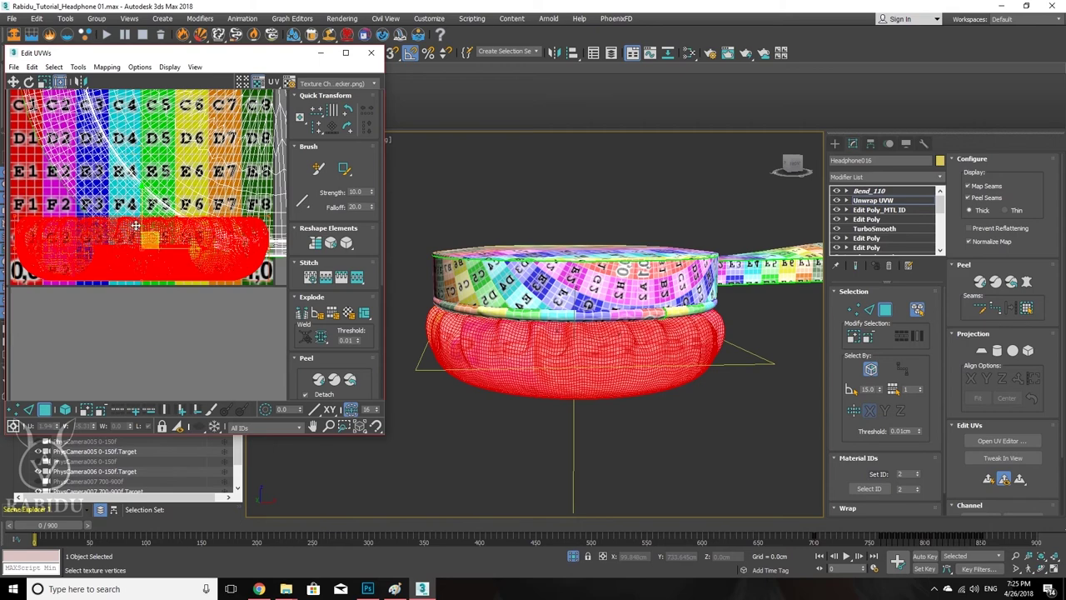
scroll(142, 237, "down", 3)
left_click_drag(155, 225, 185, 392)
middle_click_drag(199, 305, 147, 53)
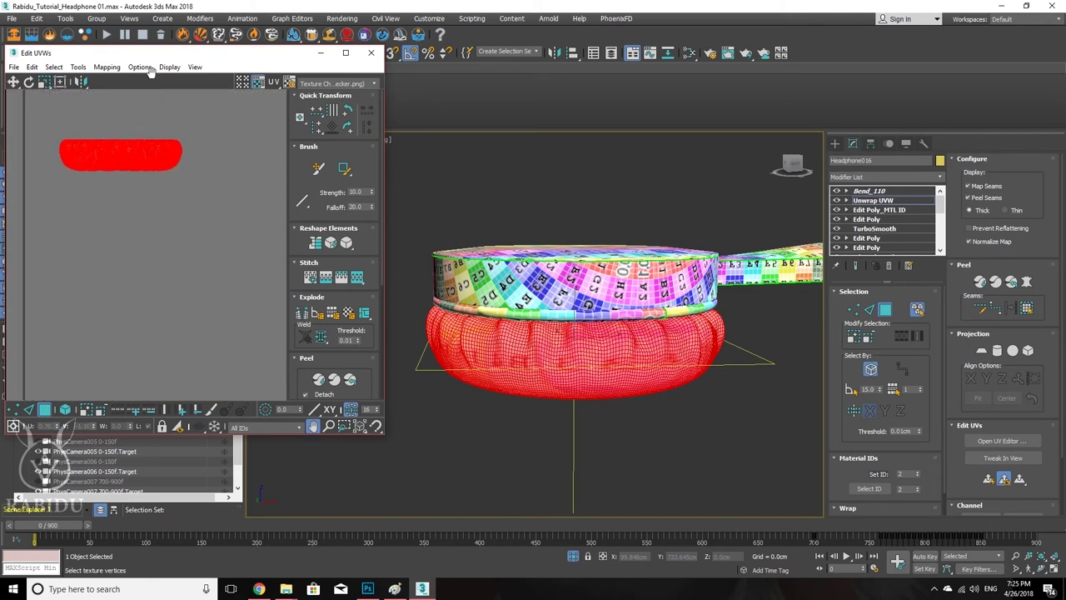
middle_click_drag(148, 228, 129, 271)
scroll(129, 271, "up", 6)
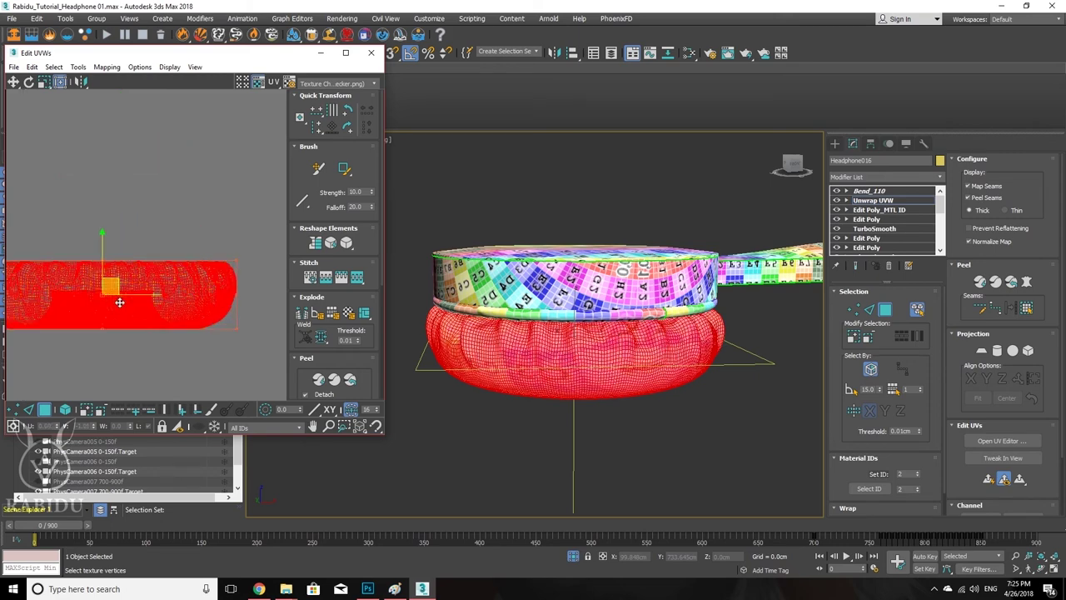
left_click(157, 175)
Step: Frame the UV layout and marquee-select every UV vertex of the ear cushion
middle_click_drag(119, 224, 138, 213)
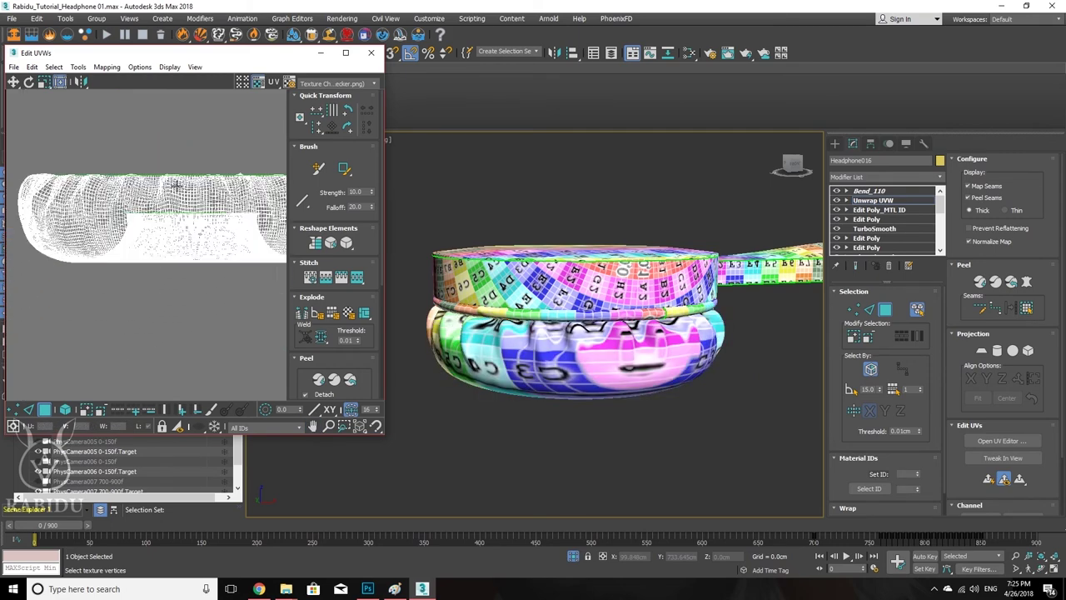
scroll(141, 212, "down", 4)
middle_click_drag(553, 319, 582, 178, "alt")
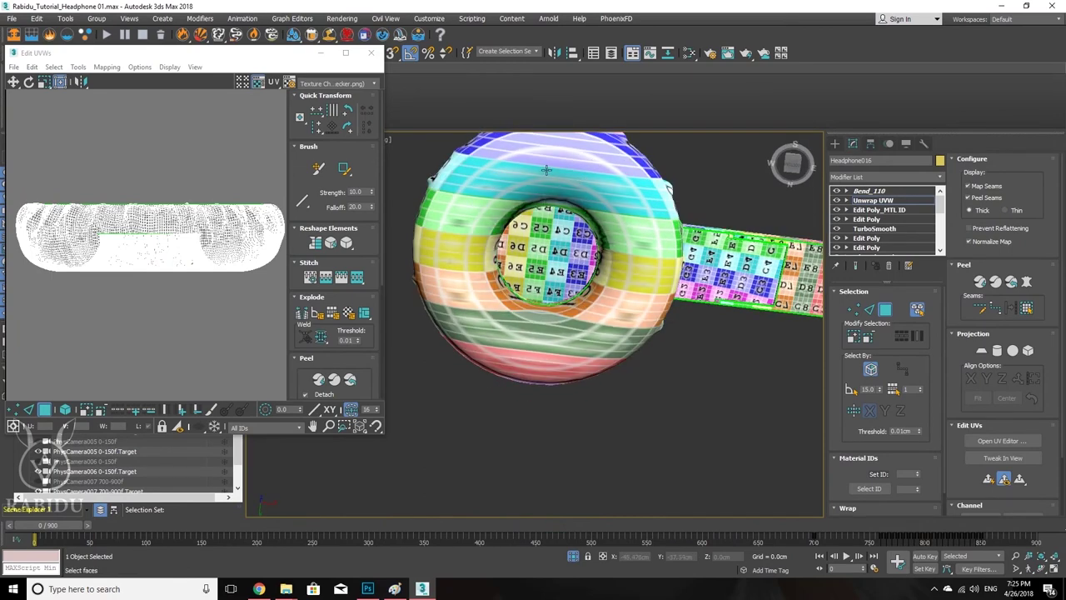
middle_click_drag(550, 233, 576, 272, "alt")
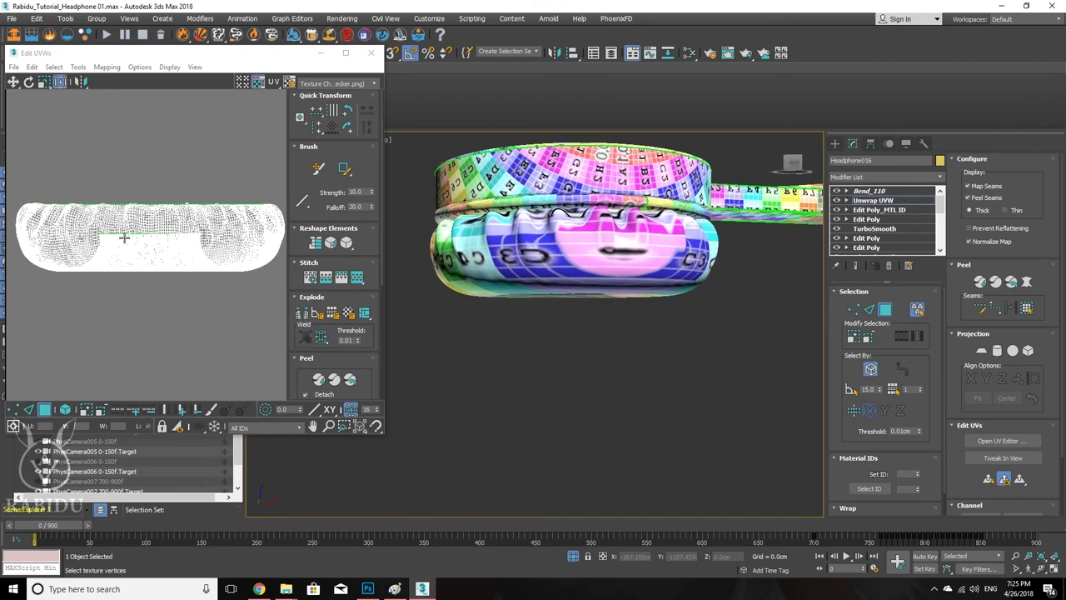
scroll(114, 233, "down", 2)
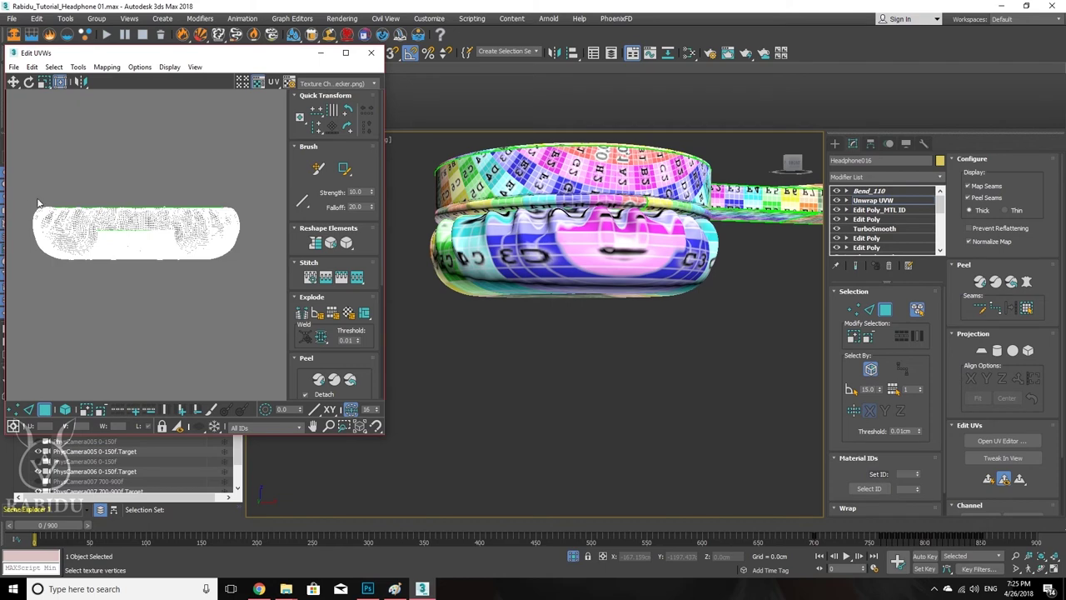
left_click_drag(131, 272, 256, 295)
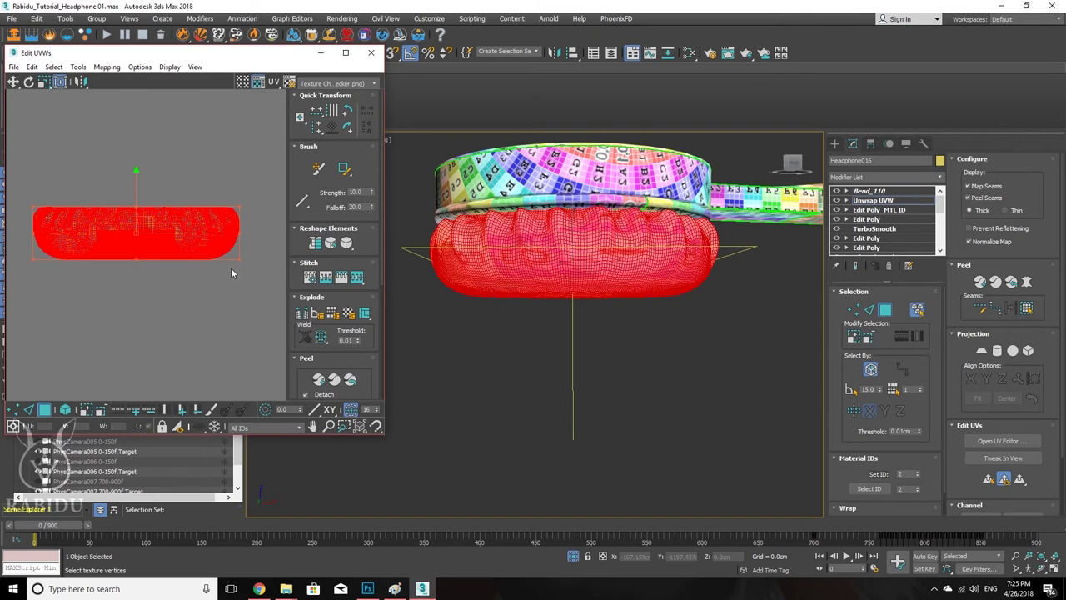
Step: Flatten the cushion UVs by polygon angle into separate islands
left_click(316, 315)
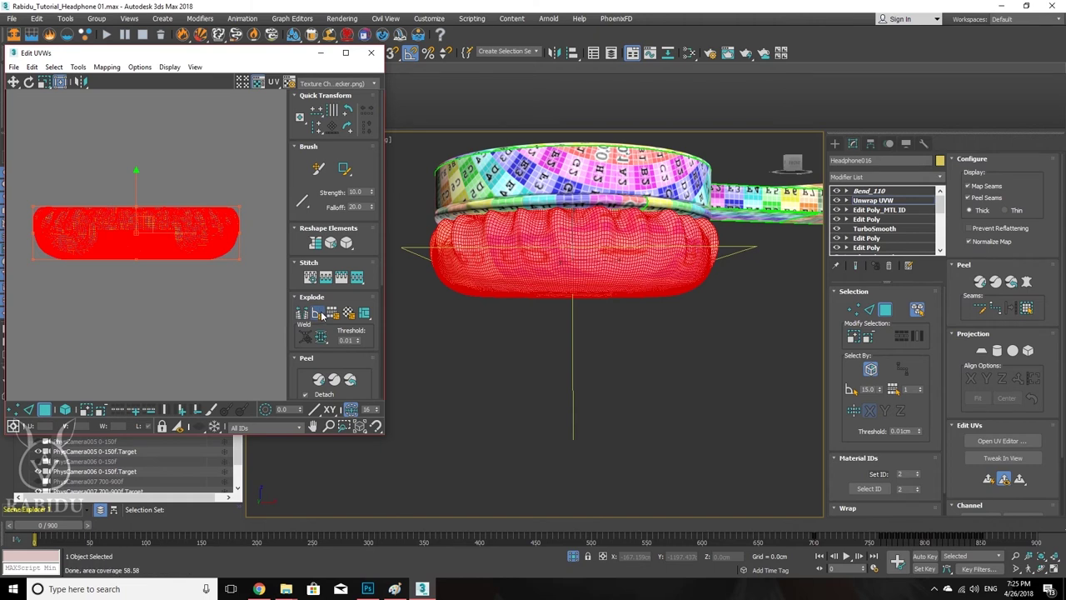
middle_click_drag(61, 178, 119, 285)
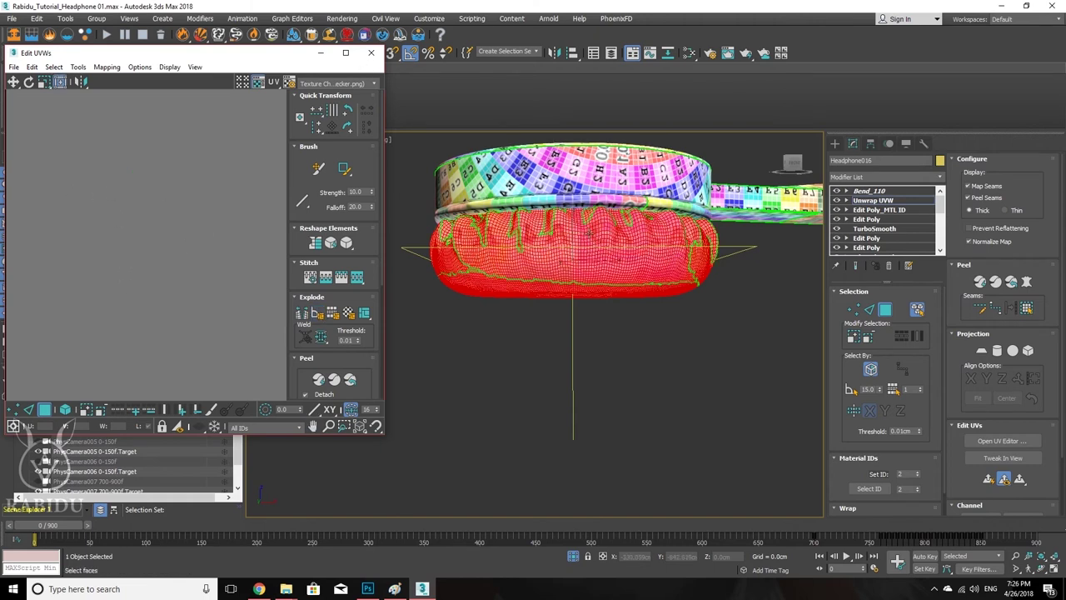
scroll(110, 297, "up", 5)
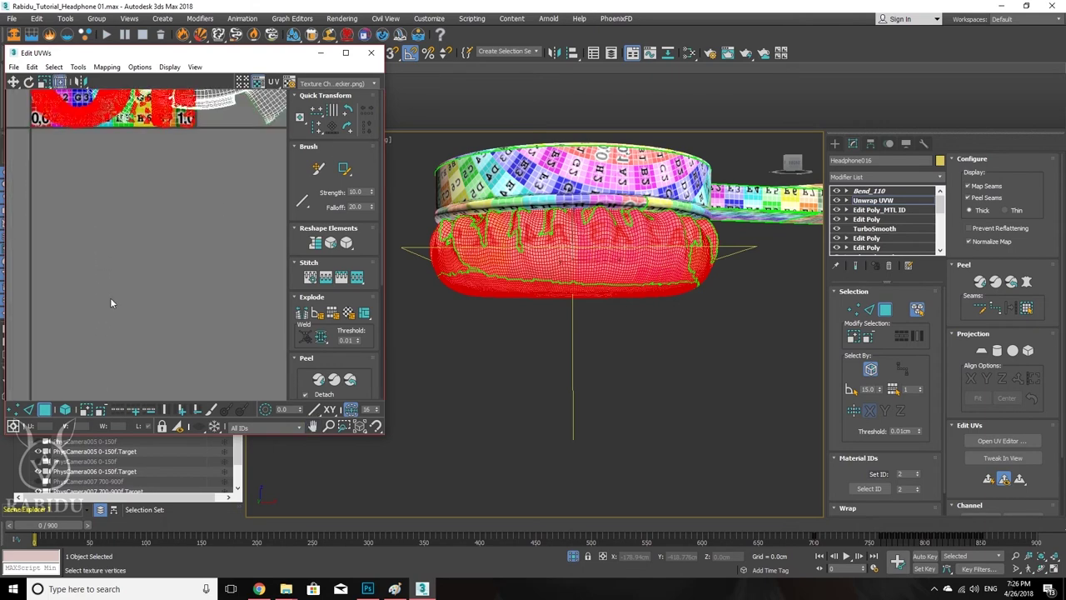
middle_click_drag(152, 173, 177, 161)
Step: Move the flattened cushion islands to the lower left and zoom in to inspect them
left_click(131, 194)
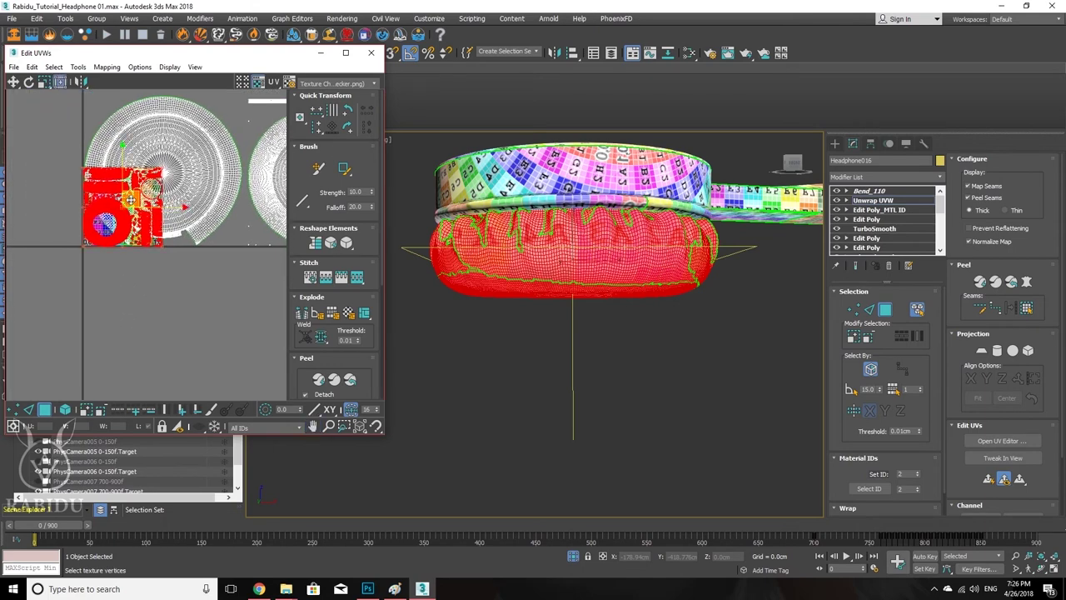
left_click_drag(138, 191, 164, 333)
middle_click_drag(164, 333, 167, 214)
scroll(107, 200, "up", 6)
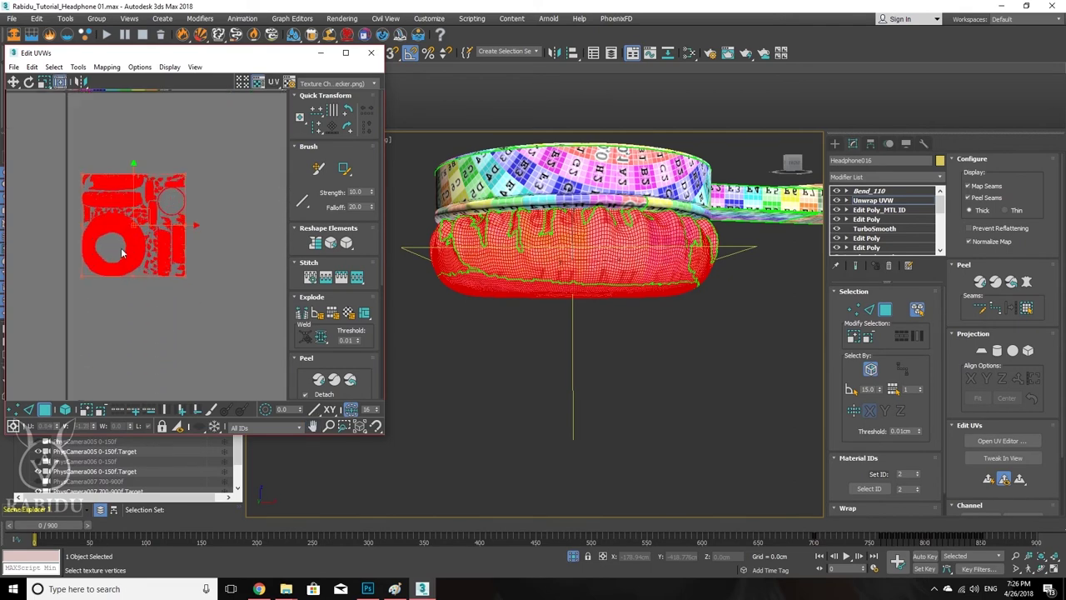
scroll(142, 266, "up", 5)
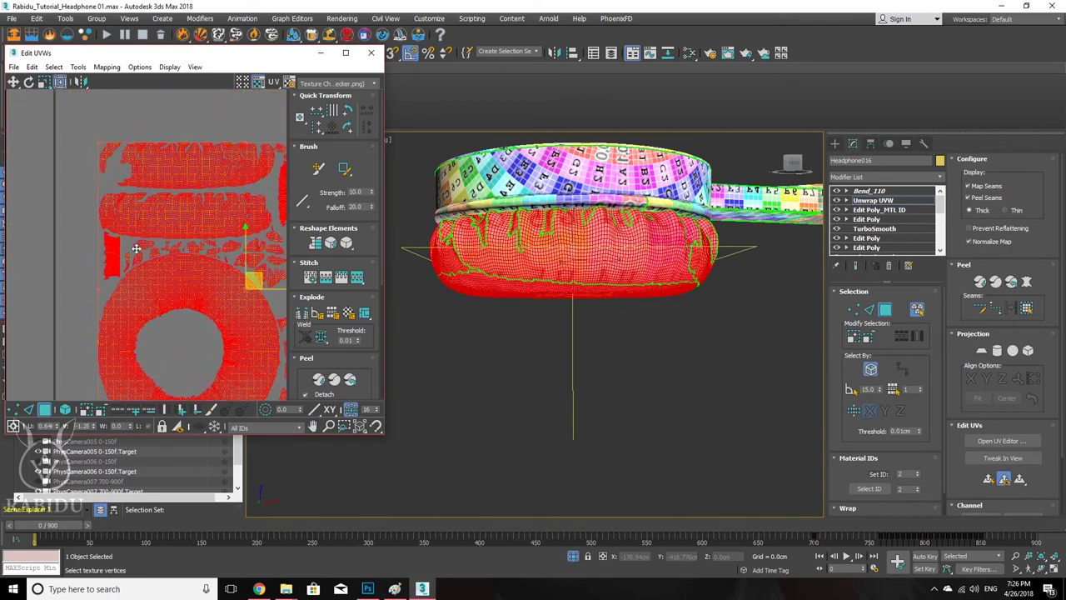
scroll(138, 271, "down", 8)
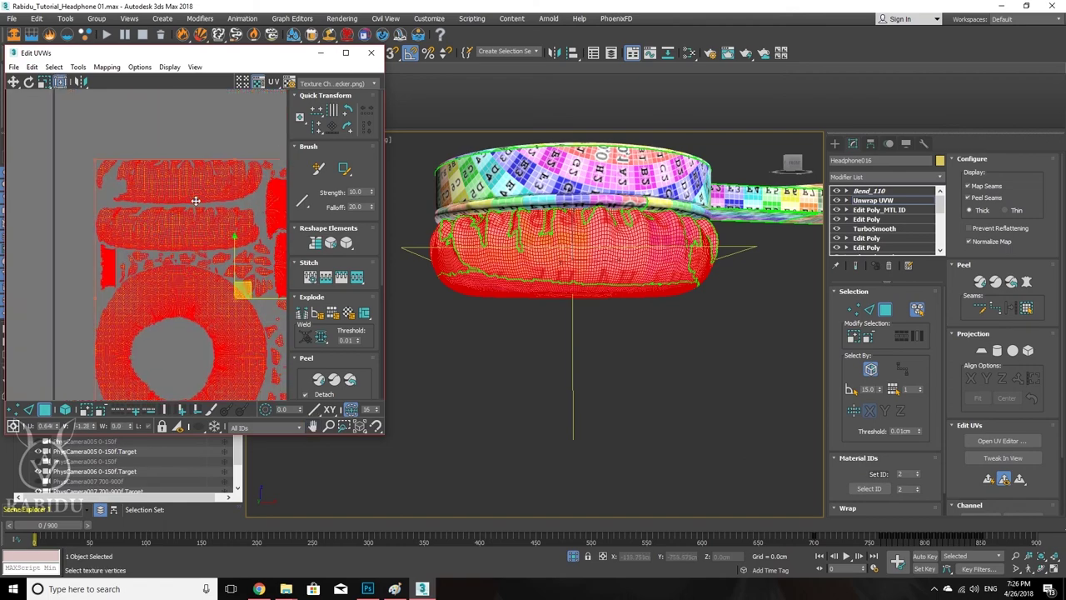
scroll(139, 234, "up", 5)
scroll(119, 225, "up", 1)
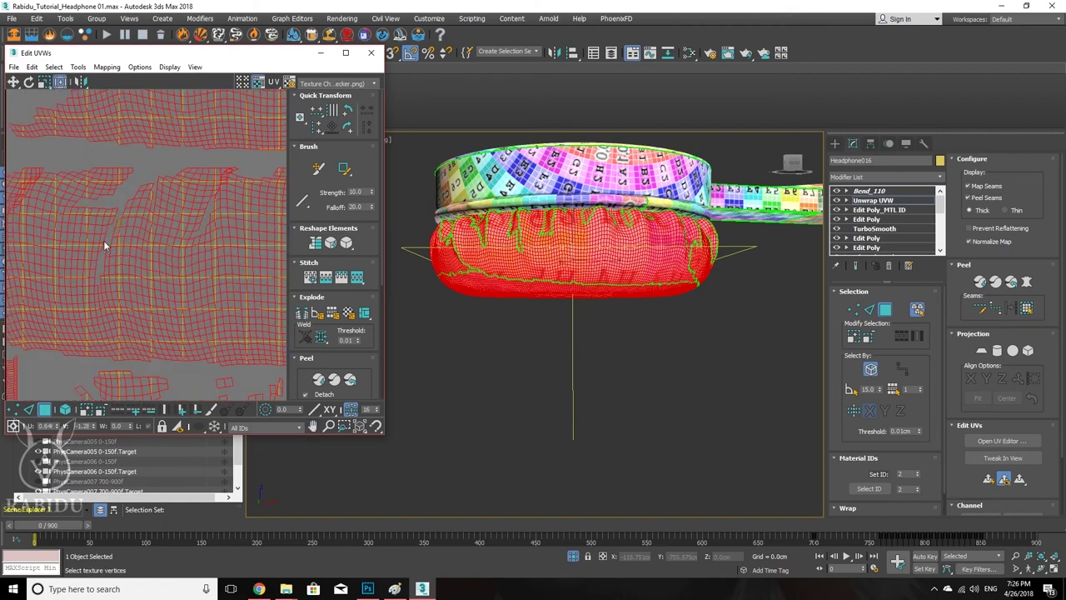
scroll(105, 246, "up", 1)
scroll(118, 222, "down", 8)
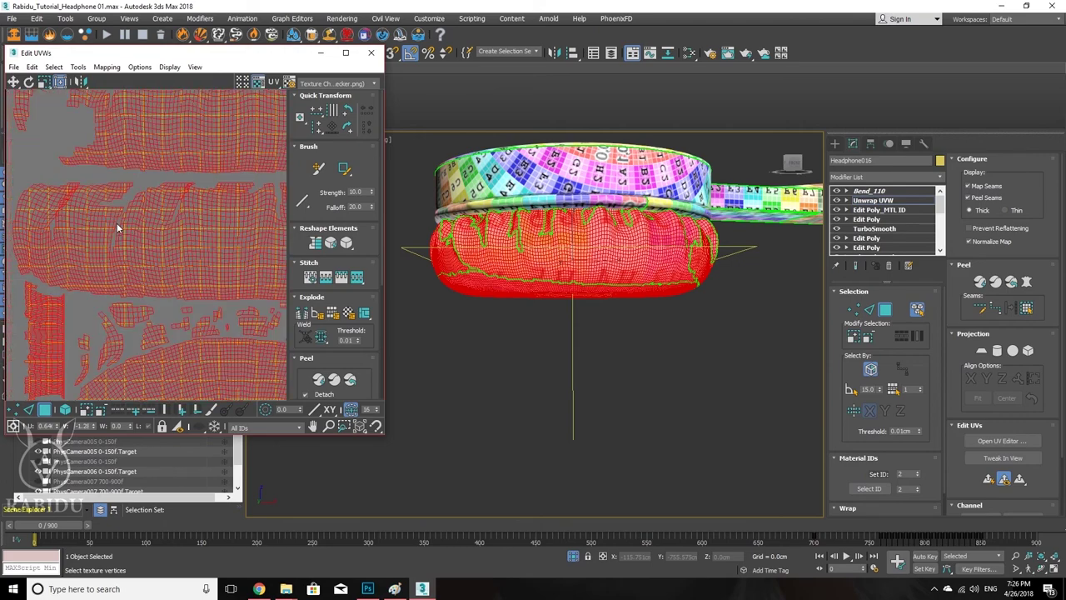
scroll(614, 267, "up", 2)
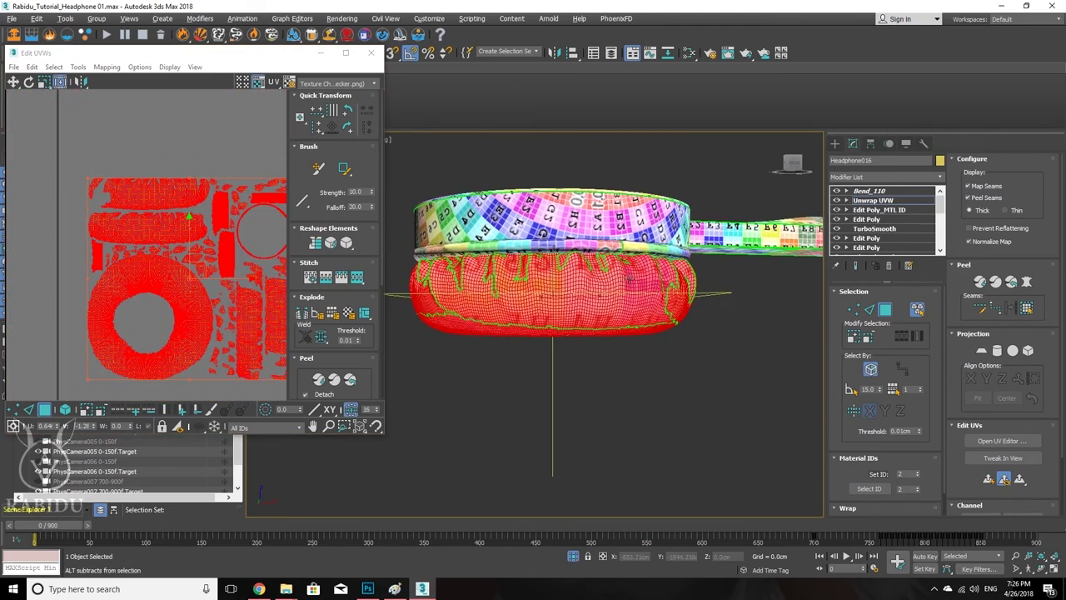
mouse_move(620, 281)
middle_mouse_down("alt")
mouse_move(609, 284)
mouse_move(619, 277)
middle_mouse_up("alt")
scroll(572, 310, "up", 5)
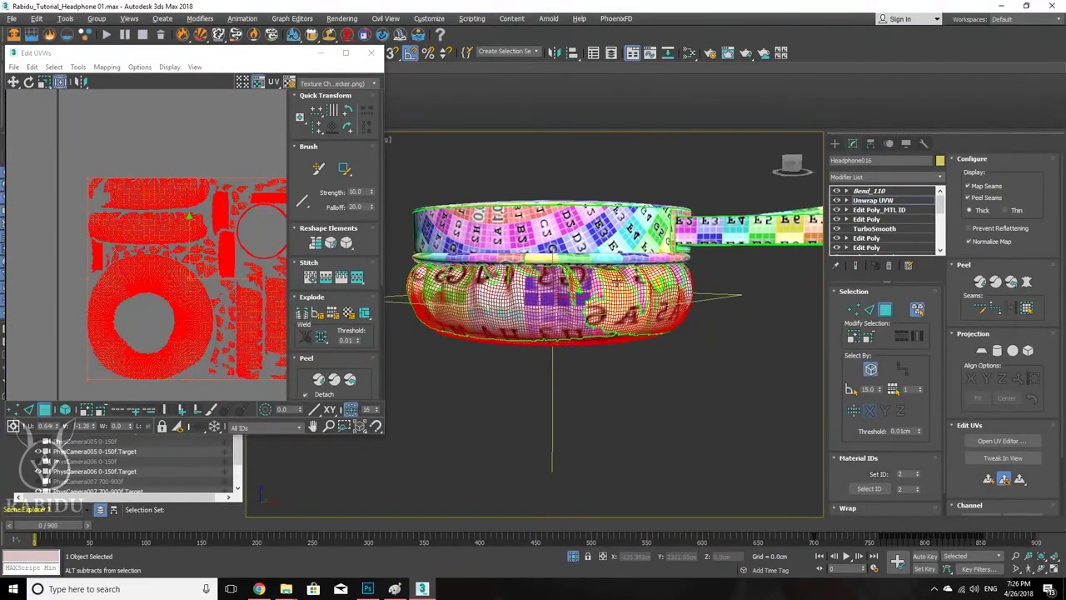
scroll(569, 285, "up", 2)
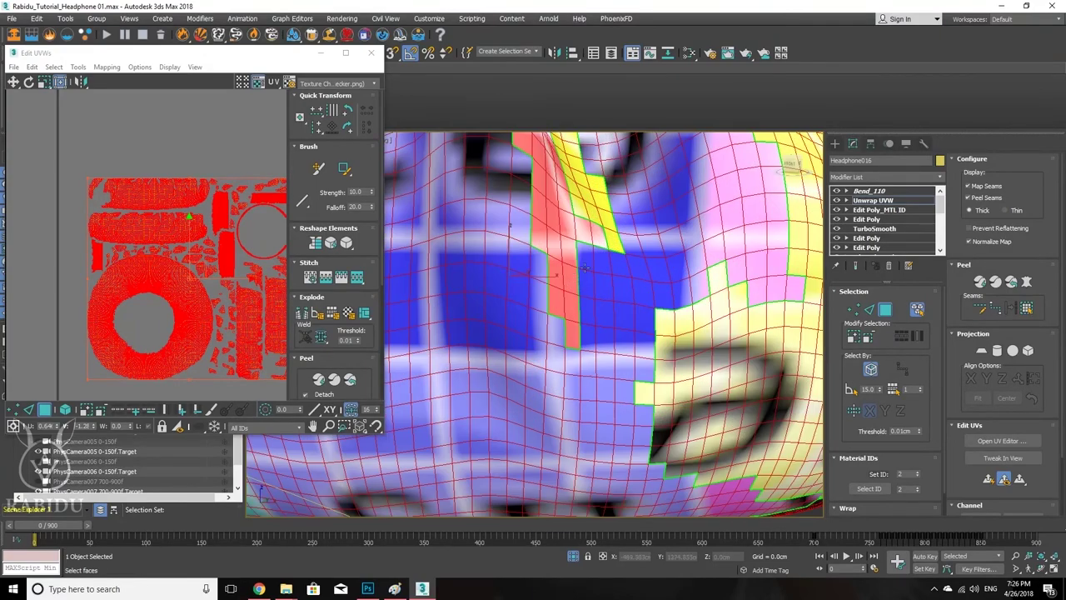
scroll(575, 279, "down", 10)
scroll(587, 275, "up", 3)
middle_click_drag(587, 275, 583, 358, "alt")
scroll(221, 211, "down", 4)
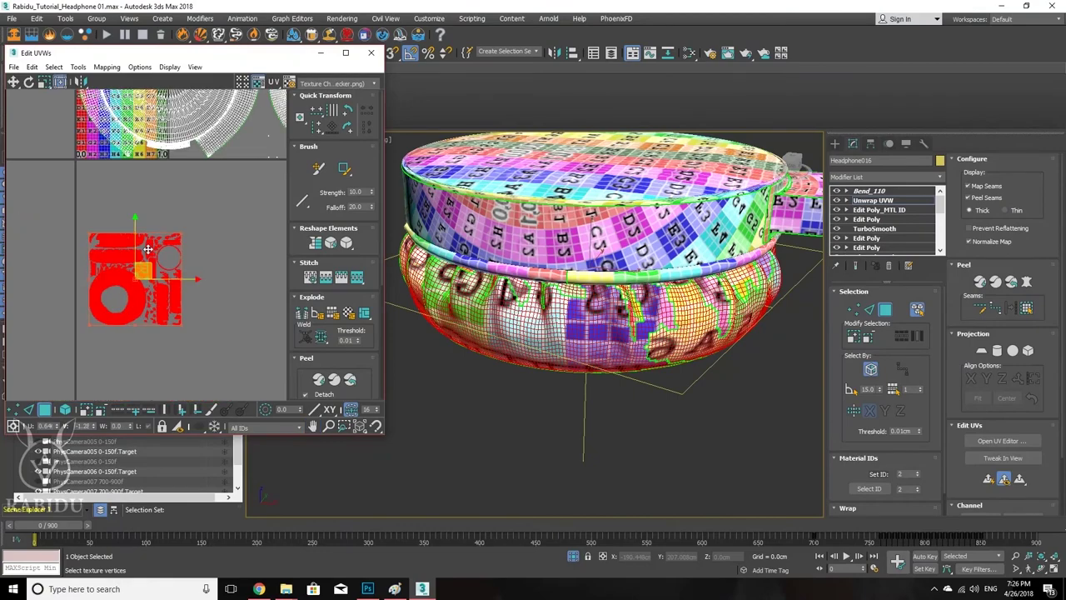
scroll(628, 262, "down", 3)
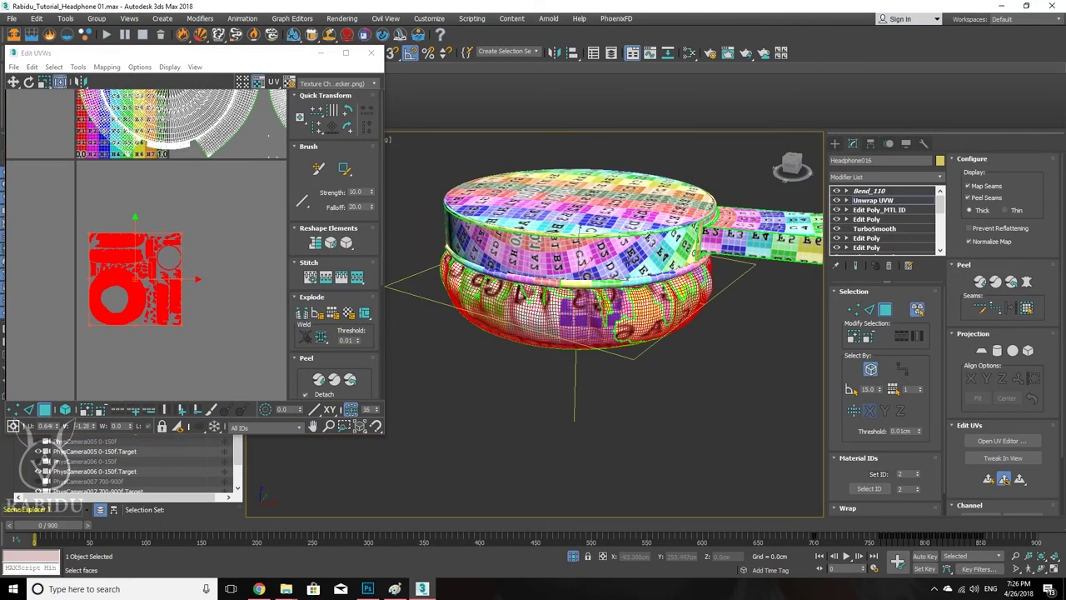
middle_click_drag(137, 185, 136, 268)
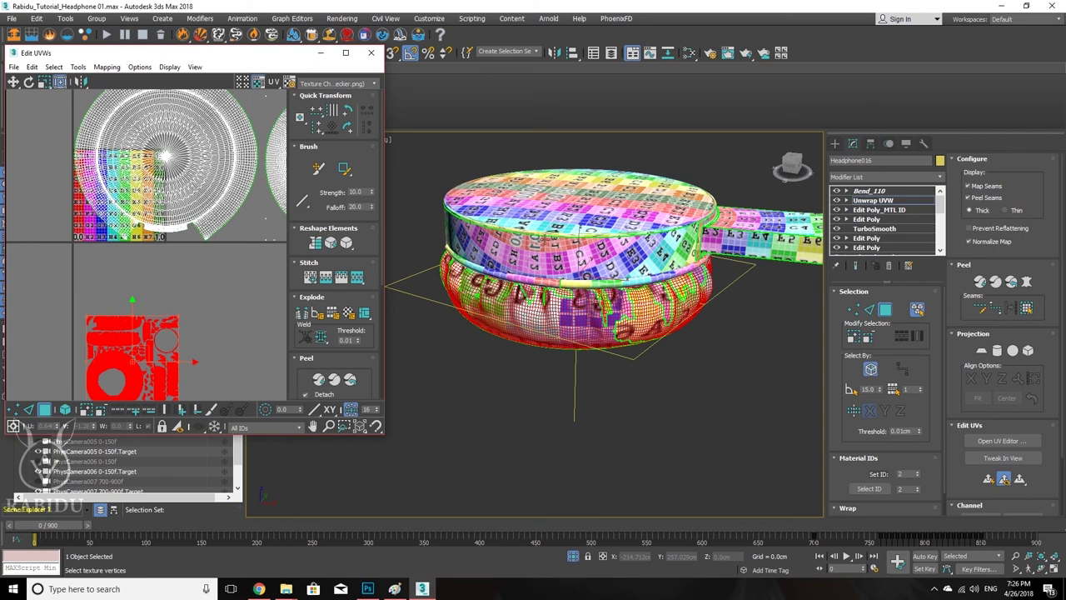
scroll(592, 277, "up", 5)
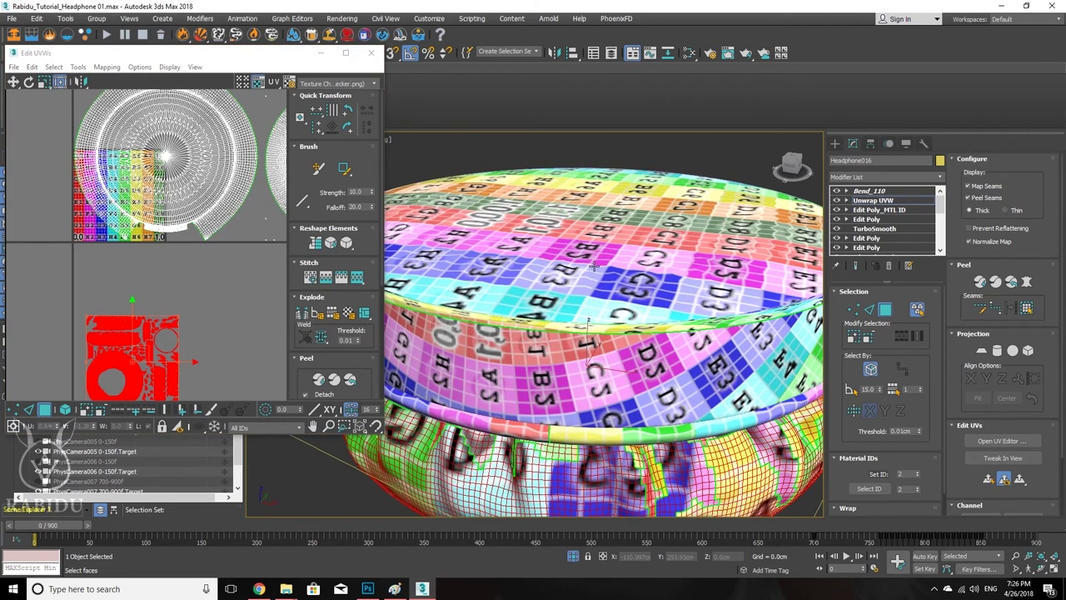
Step: Select the faces of the ear cup's top cap
left_click(637, 233)
middle_click_drag(602, 268, 612, 275, "alt")
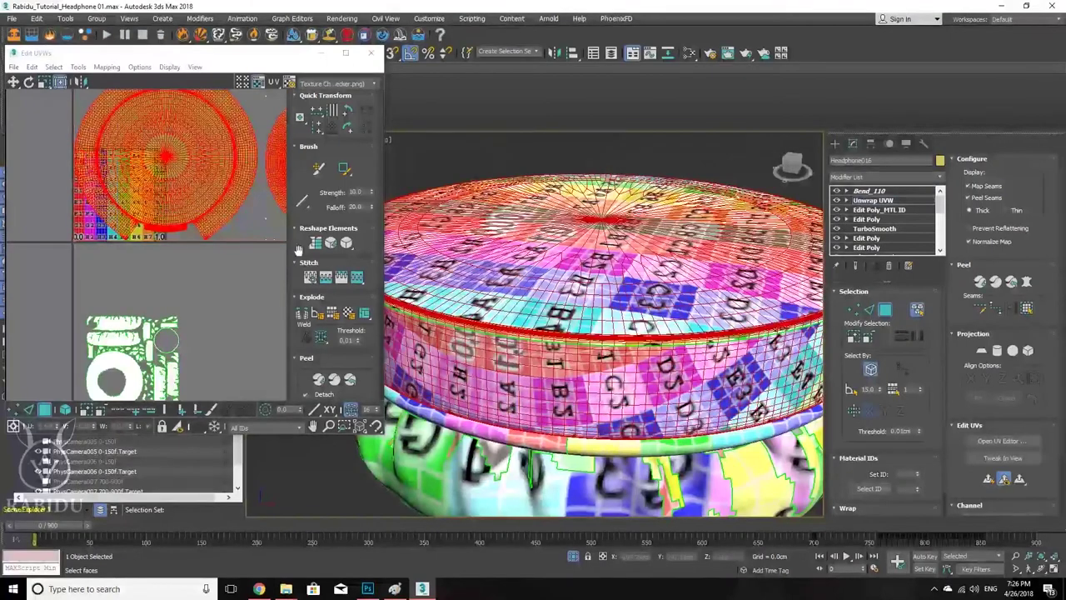
scroll(117, 288, "down", 3)
scroll(117, 289, "down", 4)
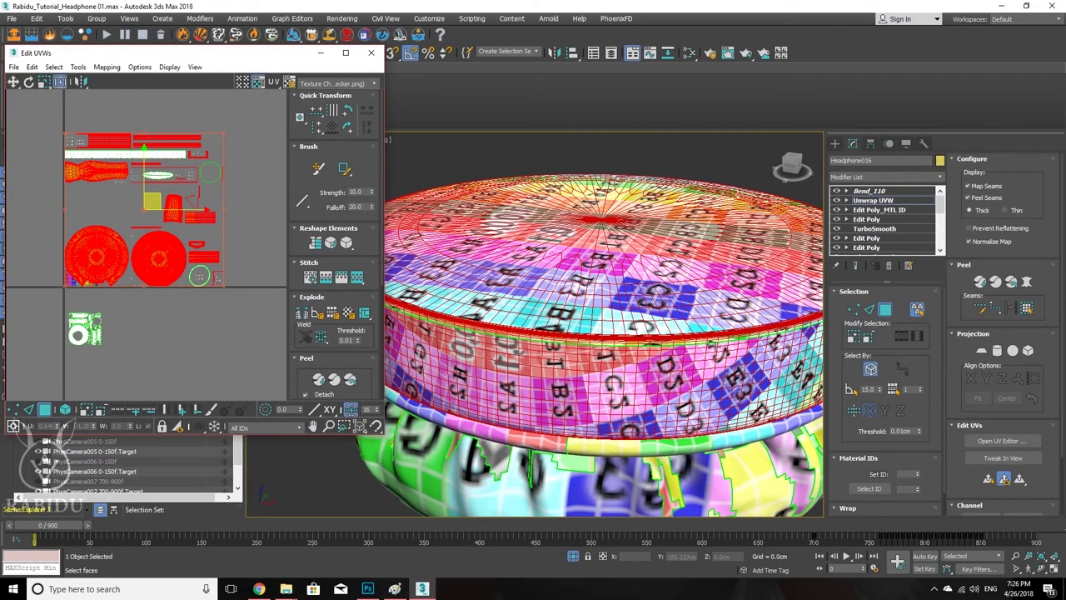
middle_click_drag(587, 230, 608, 241, "alt")
middle_click_drag(123, 251, 124, 219)
scroll(123, 219, "down", 1)
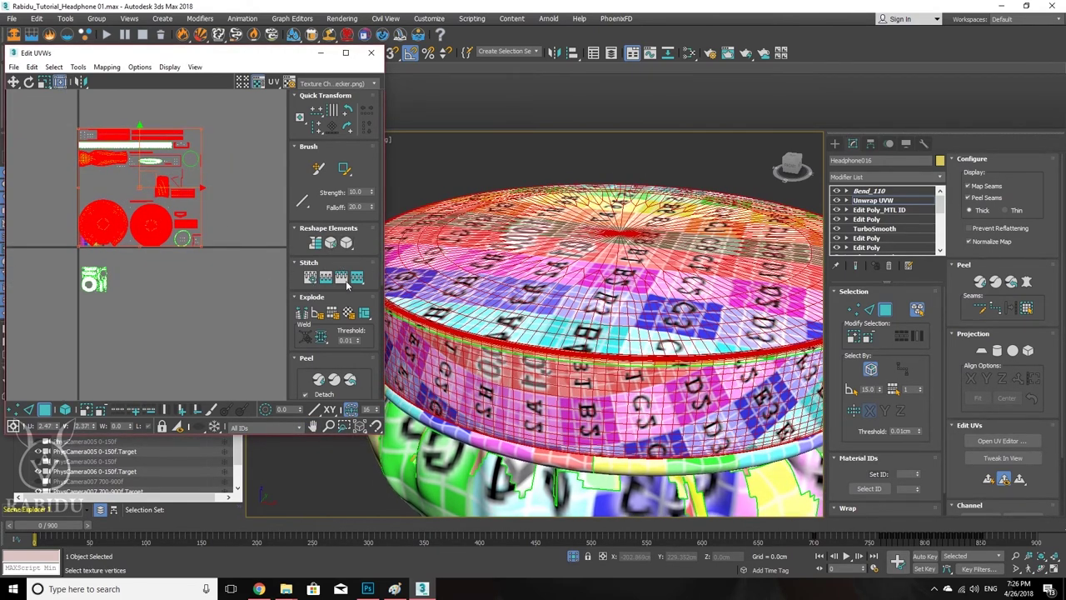
Step: Break the cap UVs into a strip and move it down-right, clear of other islands
left_click(348, 314)
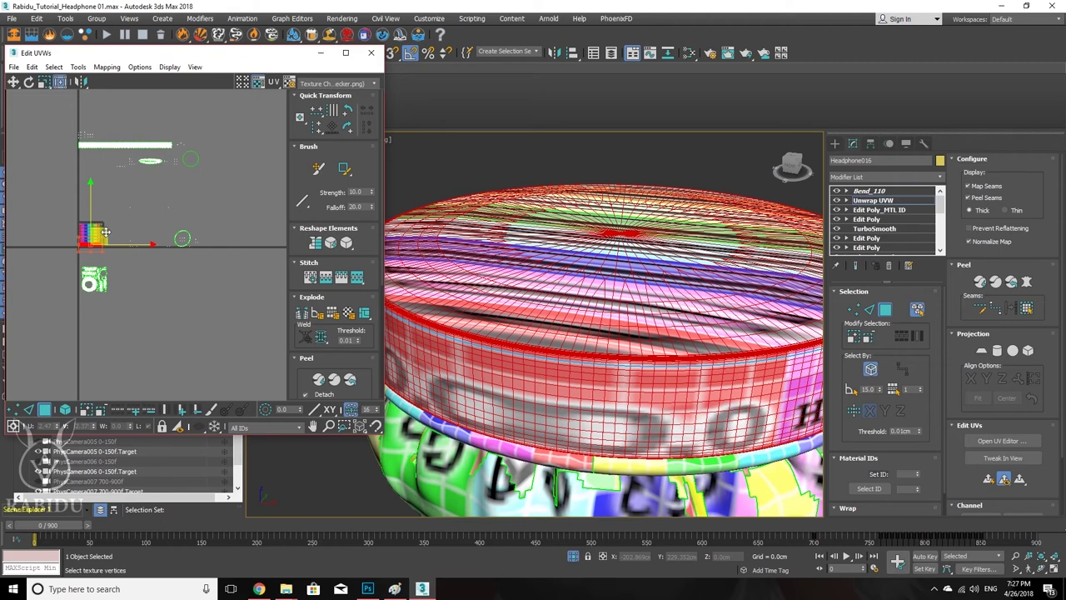
left_click_drag(106, 231, 157, 260)
scroll(158, 289, "up", 3)
scroll(125, 279, "up", 3)
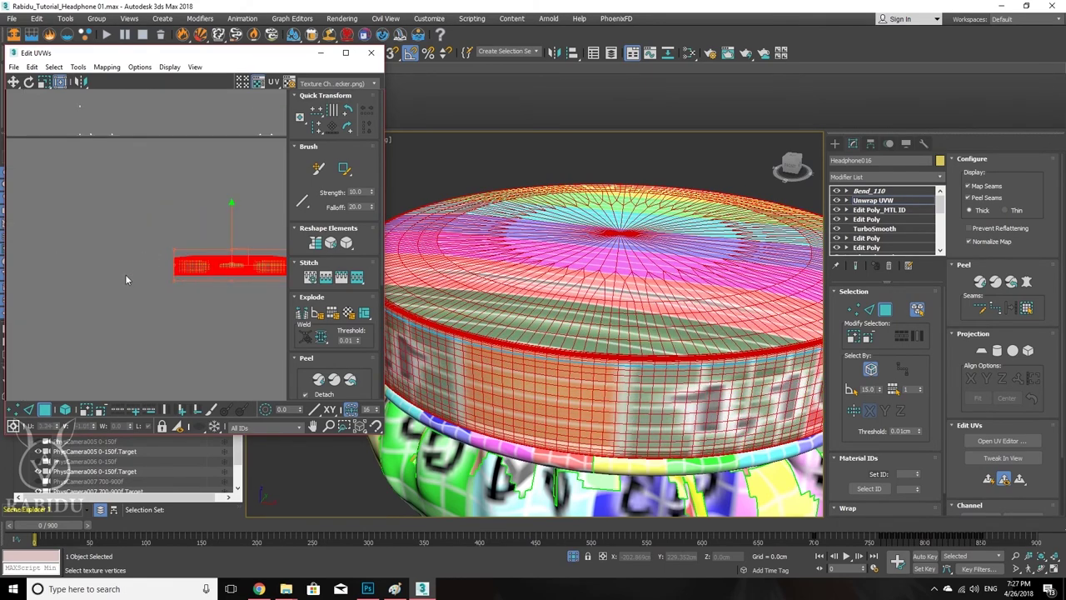
scroll(125, 279, "down", 4)
scroll(464, 194, "down", 3)
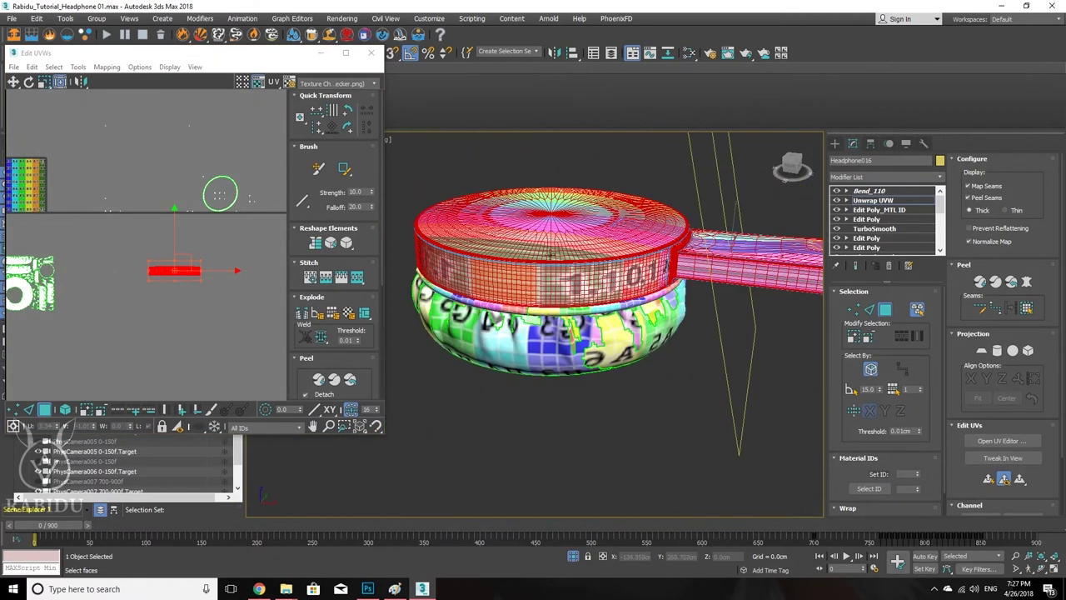
scroll(550, 275, "down", 5)
scroll(550, 275, "up", 7)
scroll(584, 275, "down", 2)
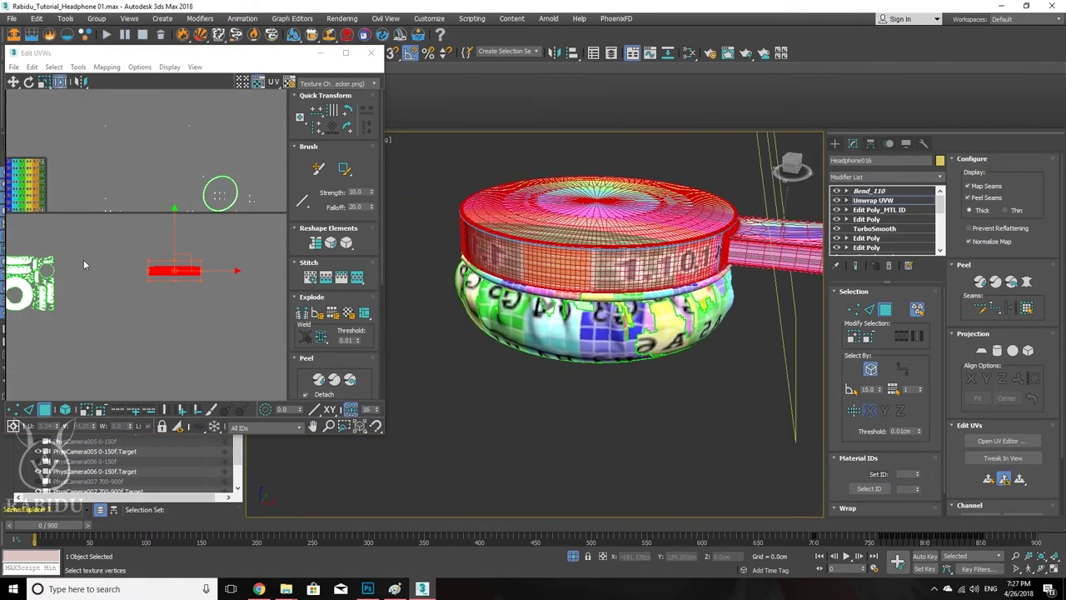
middle_click_drag(83, 265, 105, 249)
scroll(158, 260, "up", 2)
scroll(158, 260, "down", 2)
Step: Select a ring of faces around the ear cup's side, starting from a single face
scroll(163, 260, "up", 1)
right_click(167, 258)
scroll(171, 258, "up", 3)
scroll(125, 255, "up", 1)
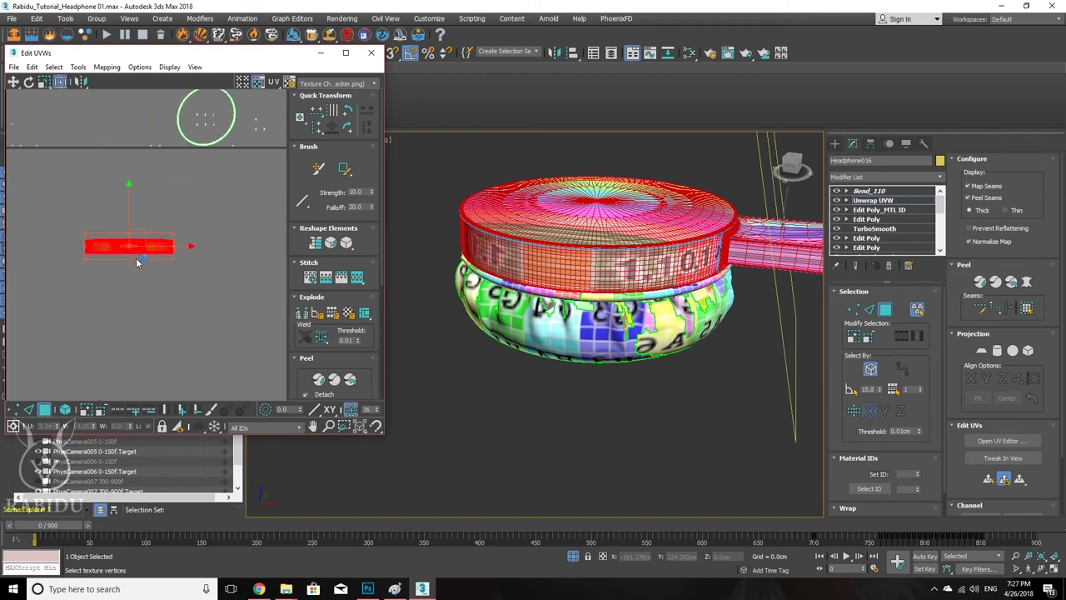
scroll(633, 250, "up", 3)
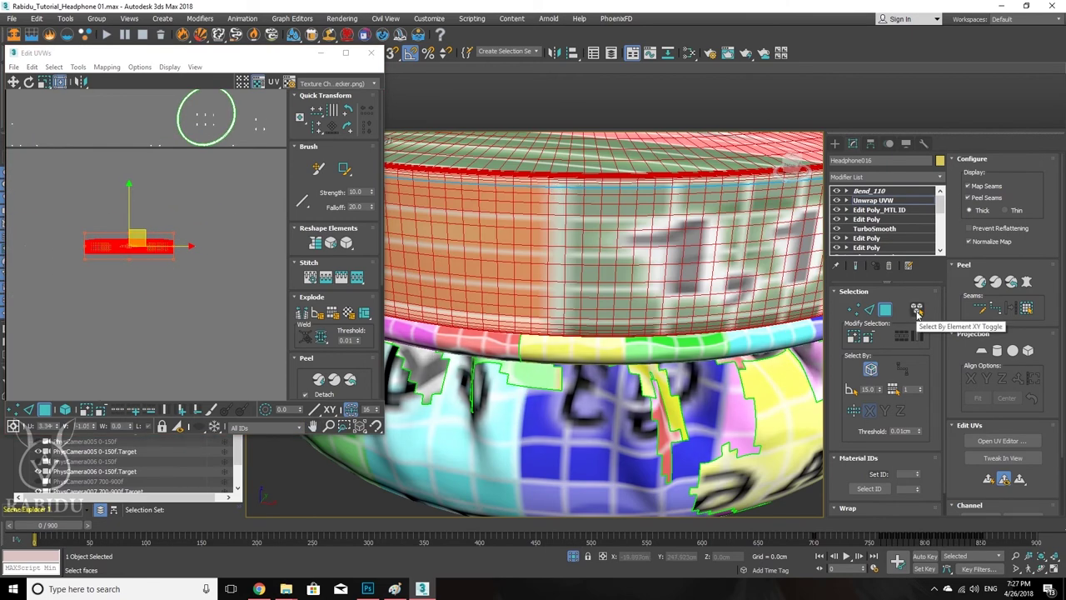
left_click(592, 198)
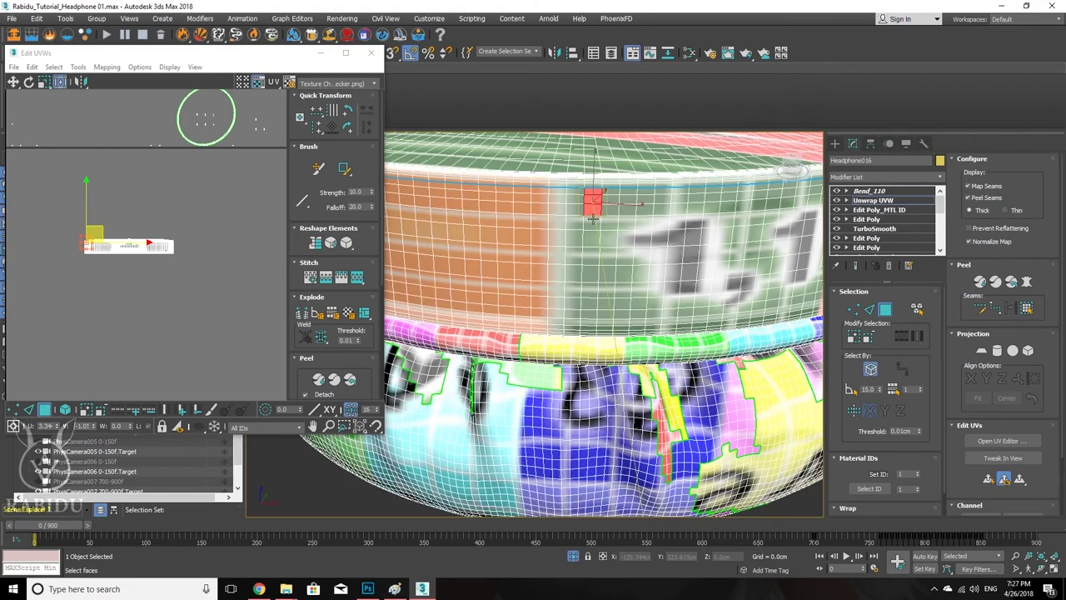
scroll(593, 218, "up", 2)
left_click_drag(600, 230, 593, 436, "ctrl")
scroll(593, 436, "down", 3)
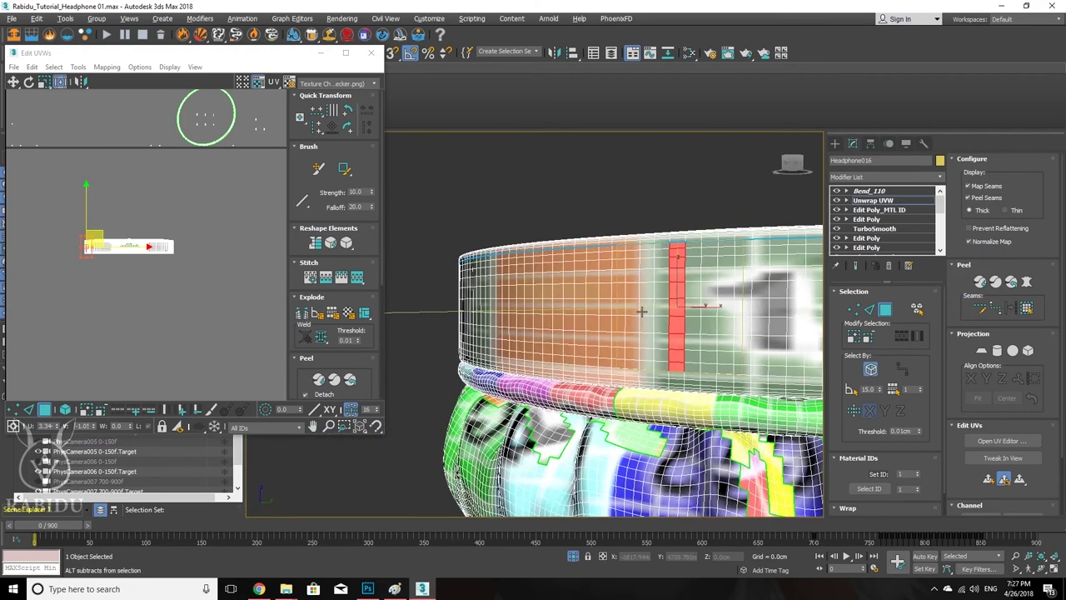
scroll(641, 311, "up", 2)
left_click(870, 339)
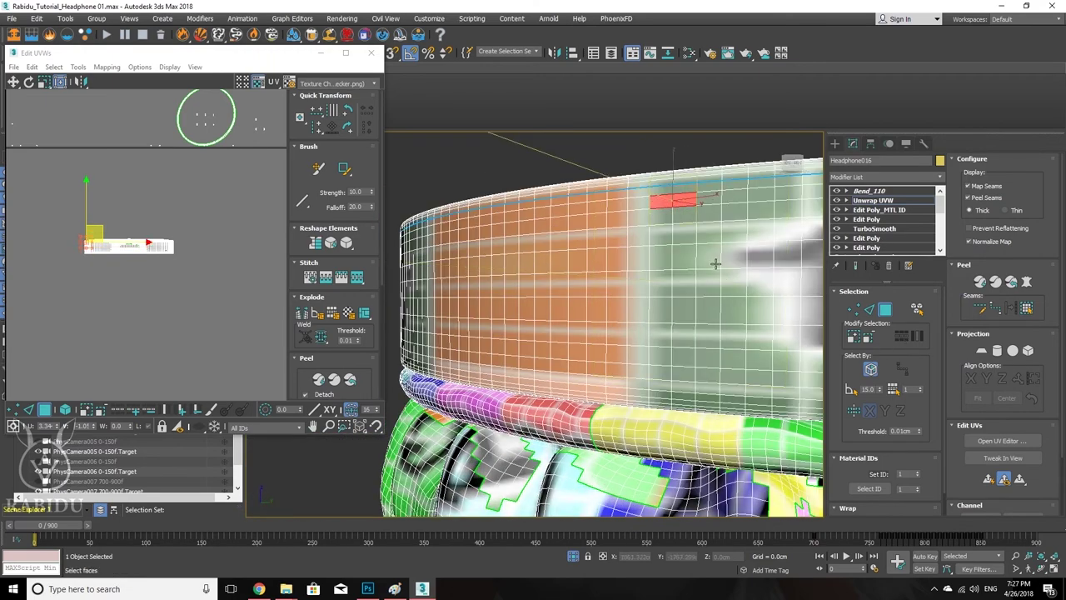
scroll(628, 265, "up", 1)
left_click(612, 220, "shift")
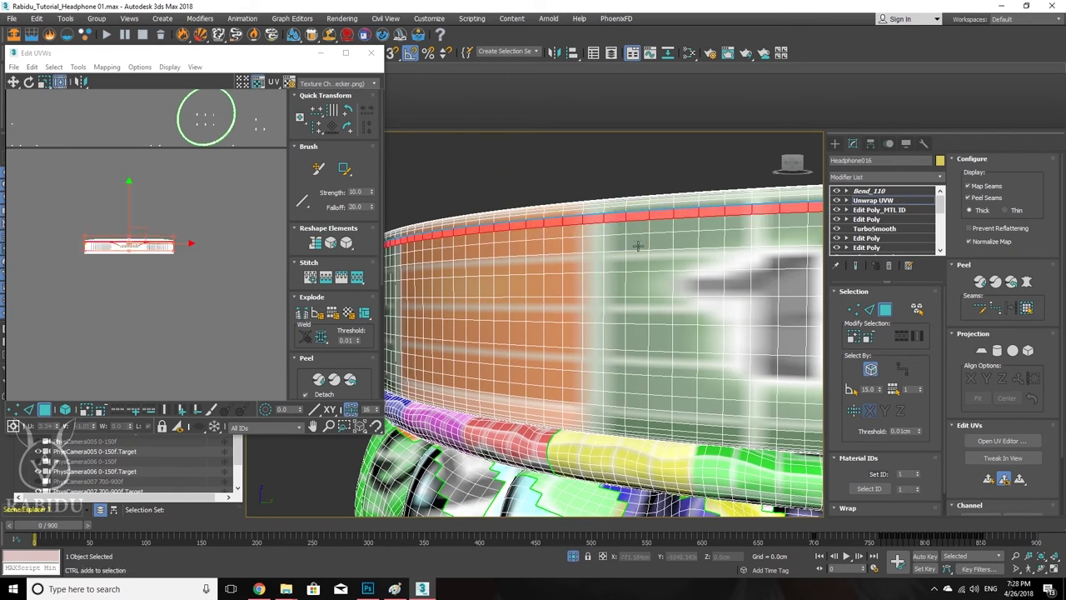
left_click(600, 315)
left_click(610, 315, "shift")
Step: Add the side band's faces to the selection and remove a stray face
middle_click_drag(611, 315, 715, 305)
scroll(617, 325, "down", 5)
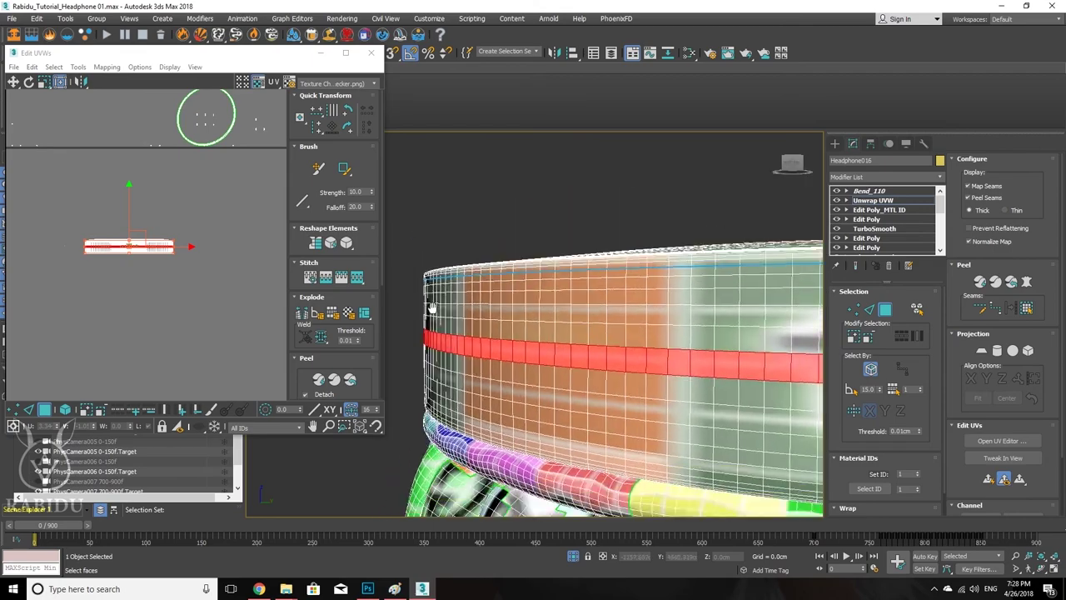
middle_click_drag(617, 325, 500, 335, "alt")
middle_click_drag(650, 335, 643, 309, "alt")
scroll(643, 308, "up", 5)
scroll(643, 308, "down", 5)
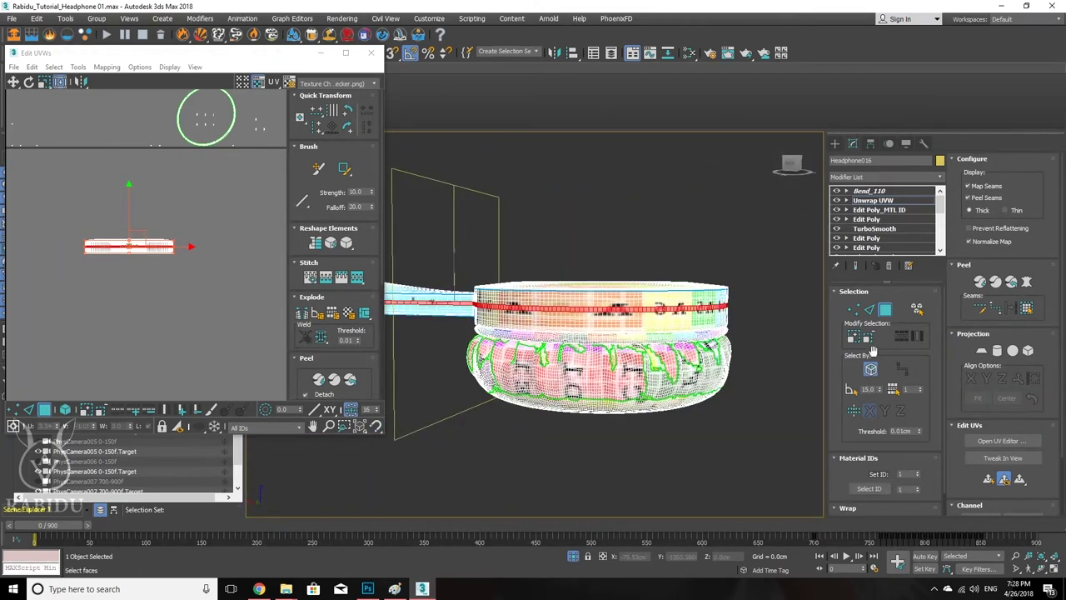
left_click(644, 320, "ctrl")
scroll(644, 324, "up", 5)
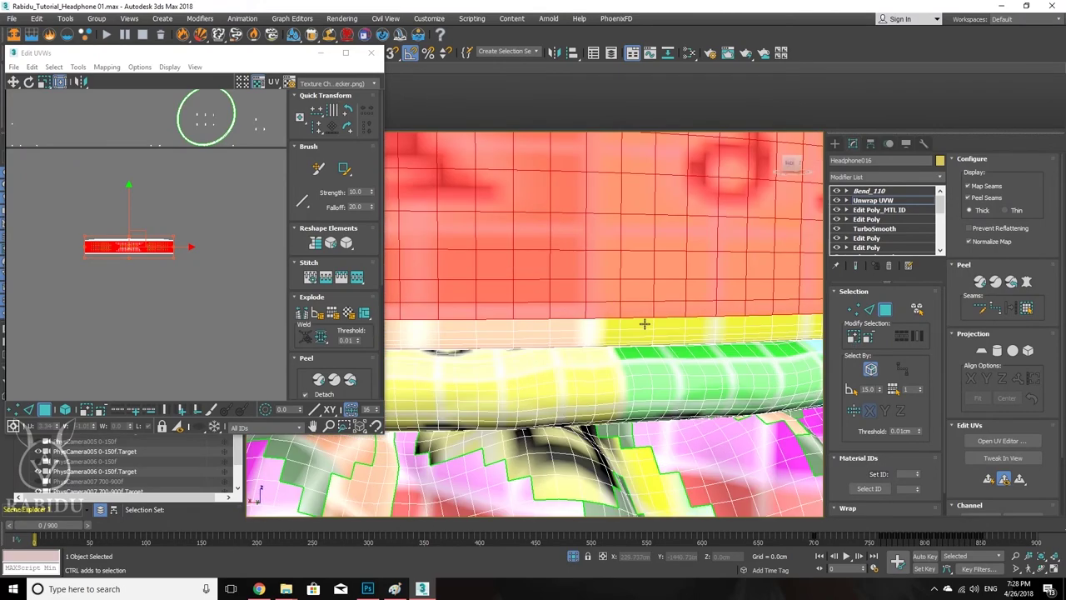
scroll(621, 284, "up", 3)
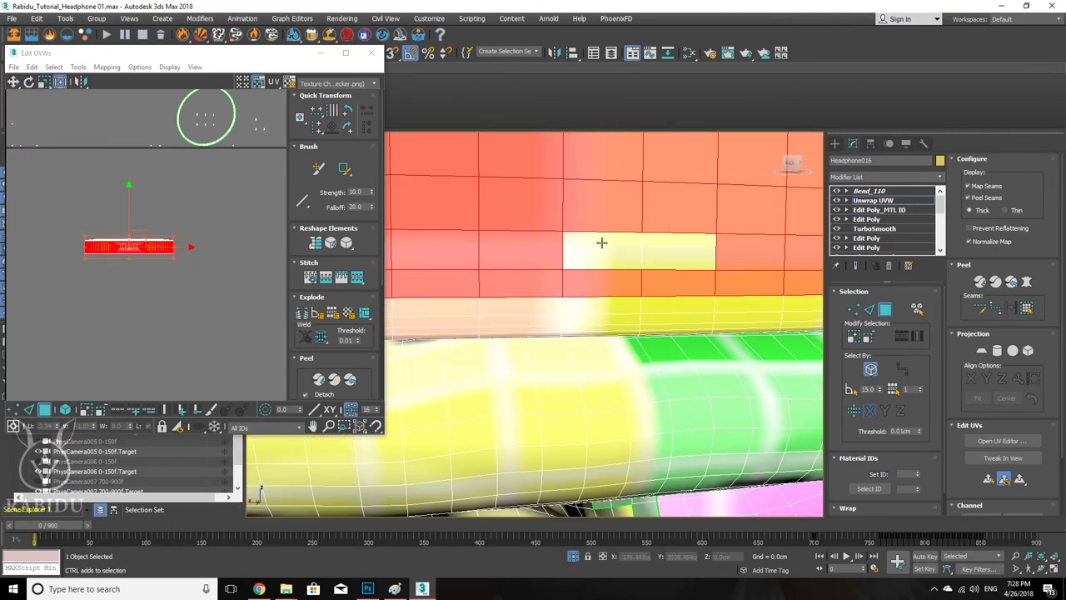
mouse_move(604, 281)
middle_mouse_down("alt")
mouse_move(617, 267)
mouse_move(602, 276)
middle_mouse_up("alt")
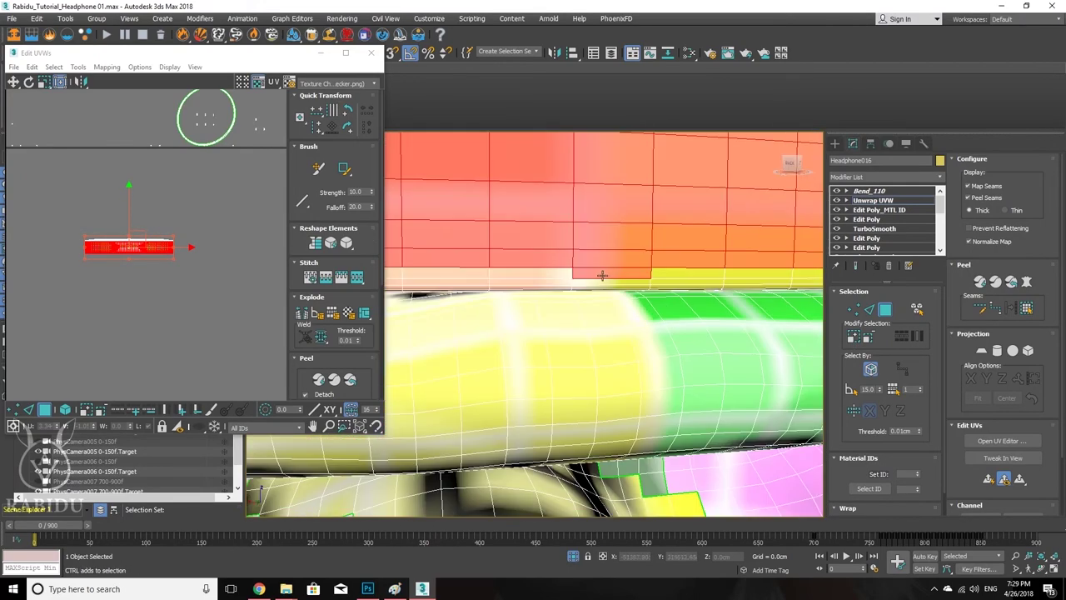
left_click(583, 273, "alt")
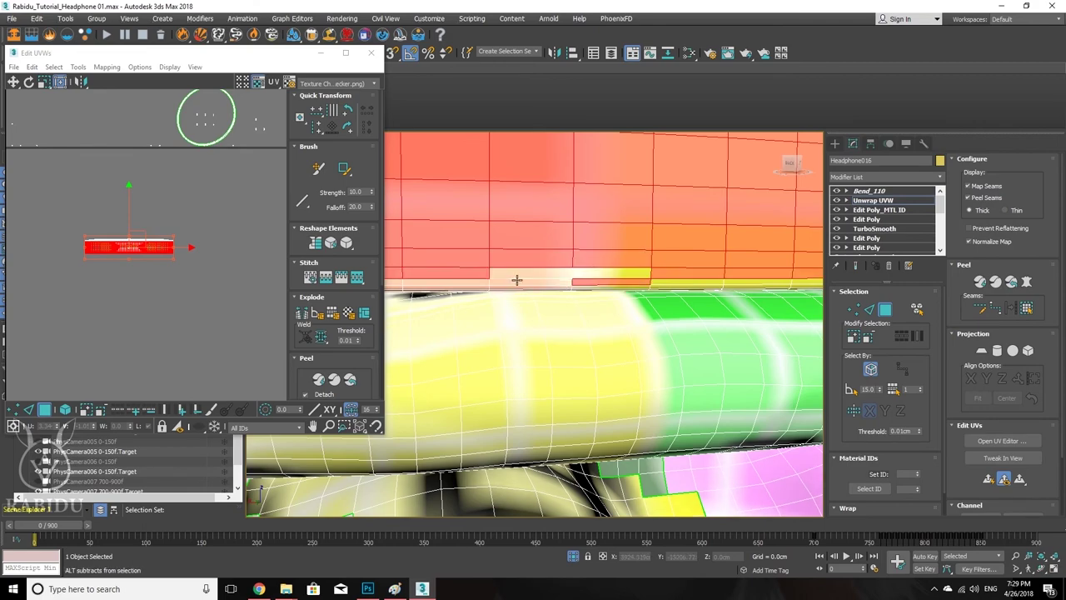
Step: Orbit around the band to check the face selection from several sides
scroll(517, 280, "down", 10)
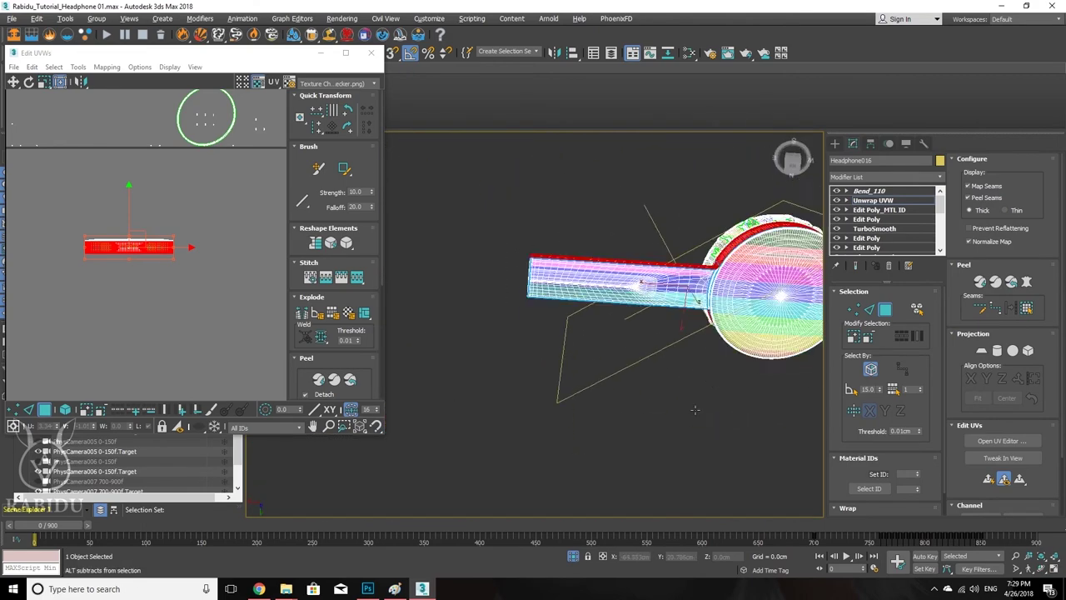
middle_click_drag(695, 409, 667, 323, "alt")
scroll(612, 259, "up", 8)
scroll(670, 325, "up", 4)
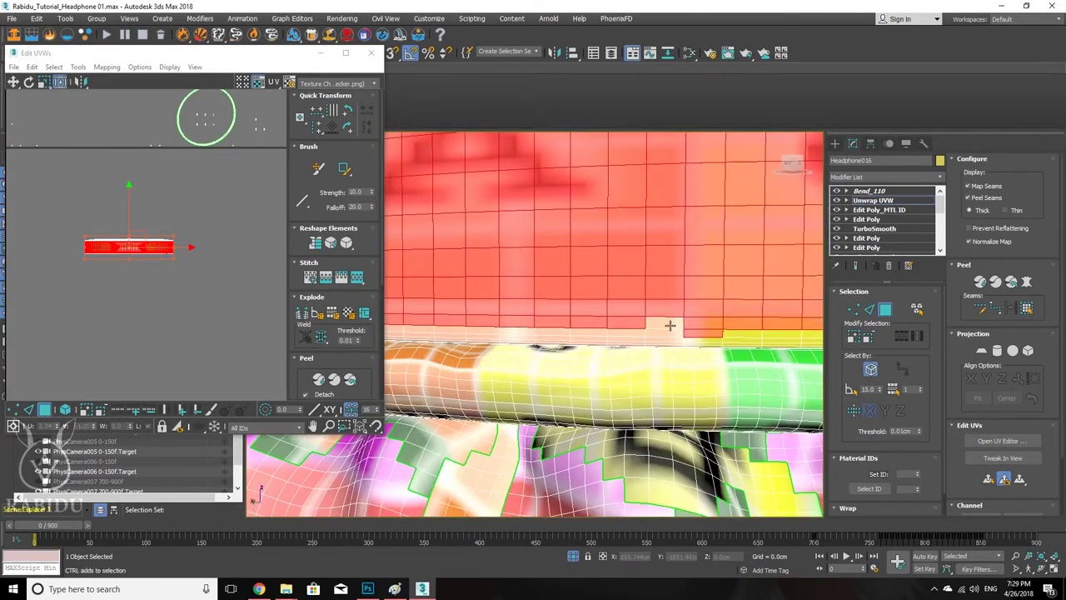
scroll(669, 325, "down", 5)
scroll(517, 253, "up", 3)
middle_click_drag(516, 252, 718, 339)
scroll(718, 339, "up", 3)
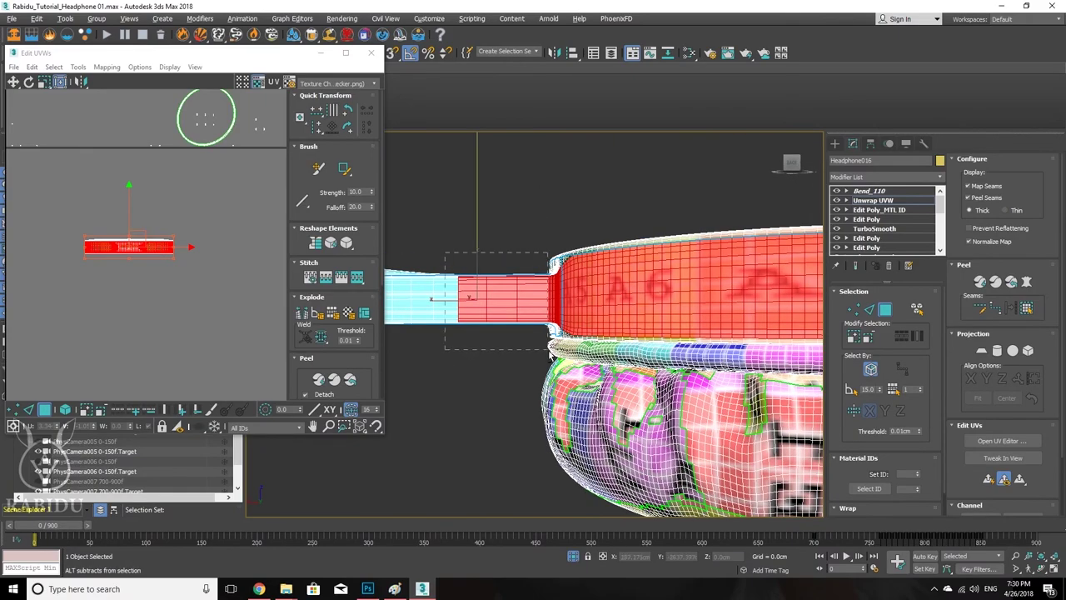
middle_click_drag(579, 250, 579, 353, "alt")
scroll(579, 353, "up", 2)
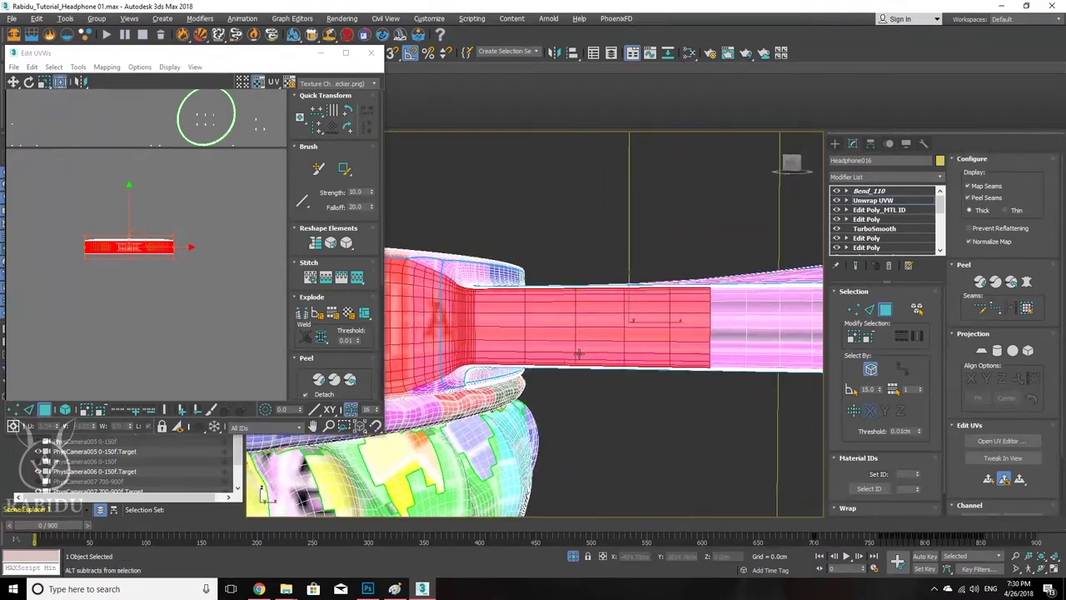
scroll(495, 241, "down", 2)
middle_click_drag(495, 241, 616, 318, "alt")
scroll(574, 295, "up", 2)
scroll(574, 295, "down", 5)
scroll(772, 311, "up", 3)
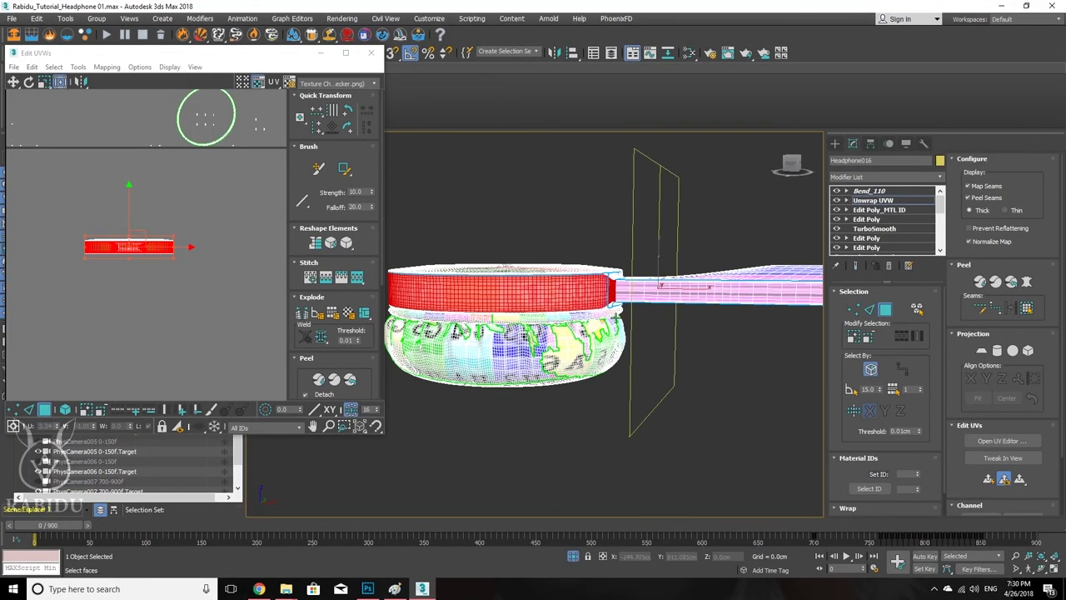
Step: Break the band's UVs and move the red island down-left into its own space
middle_click_drag(250, 281, 203, 293)
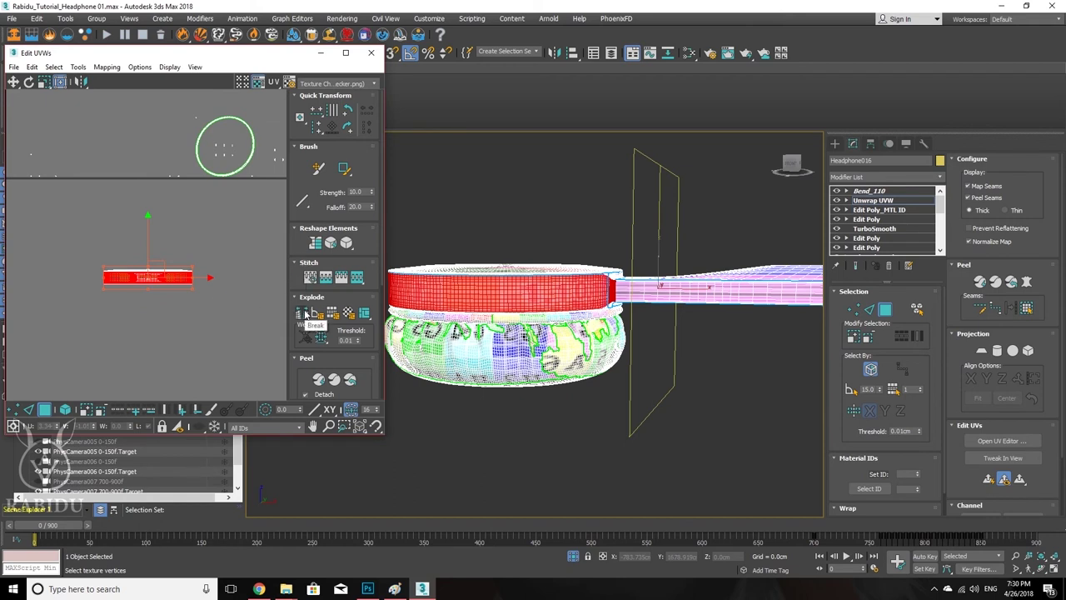
left_click(305, 313)
left_click(169, 277)
left_click_drag(169, 276, 112, 341)
middle_click_drag(112, 341, 242, 271)
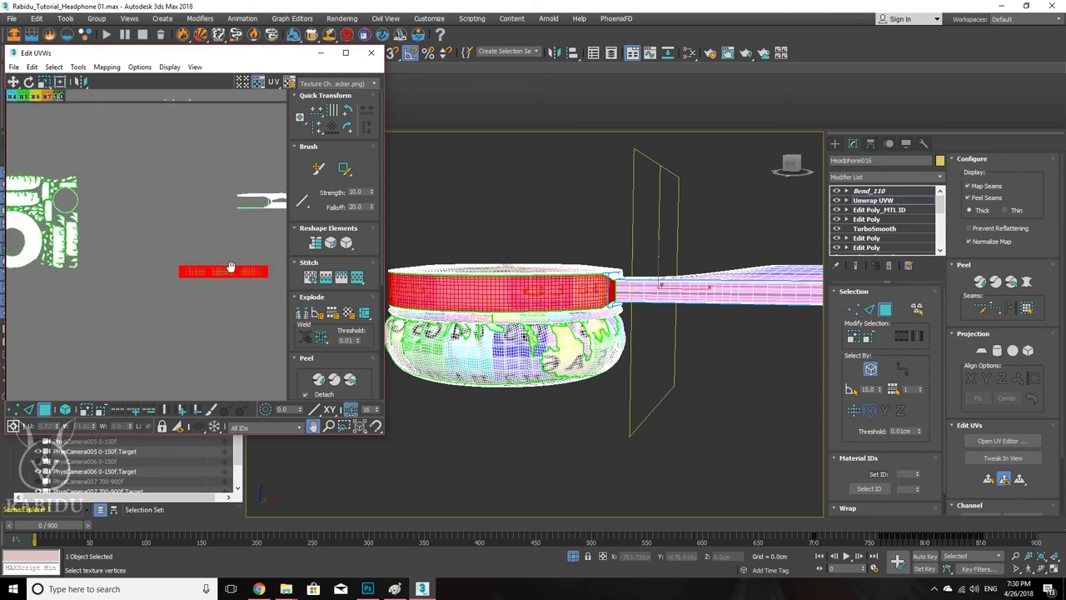
scroll(196, 279, "up", 3)
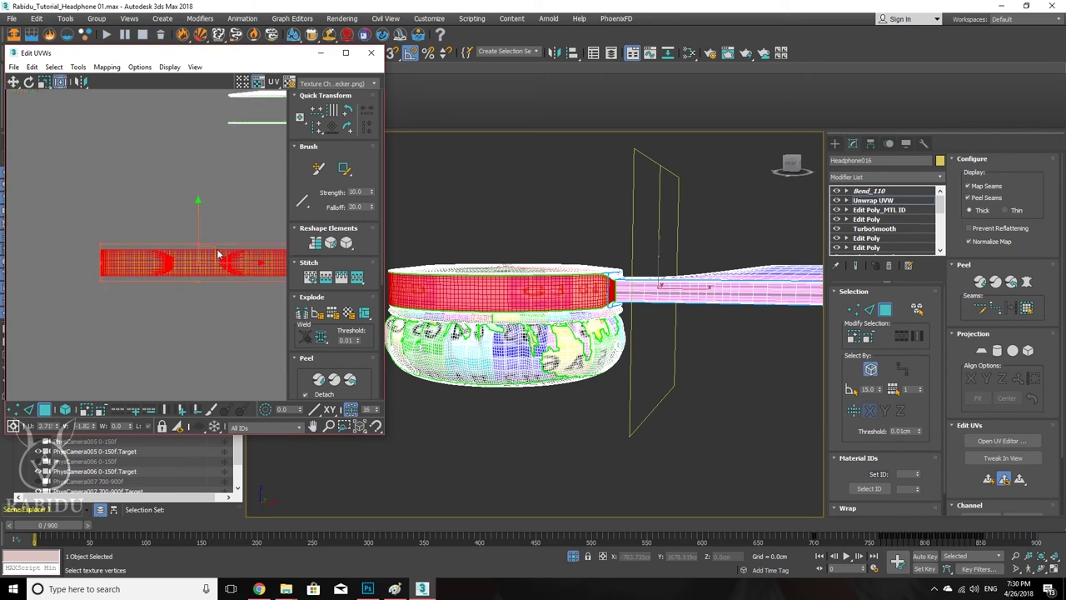
left_click_drag(215, 253, 193, 270)
middle_click_drag(156, 296, 155, 281)
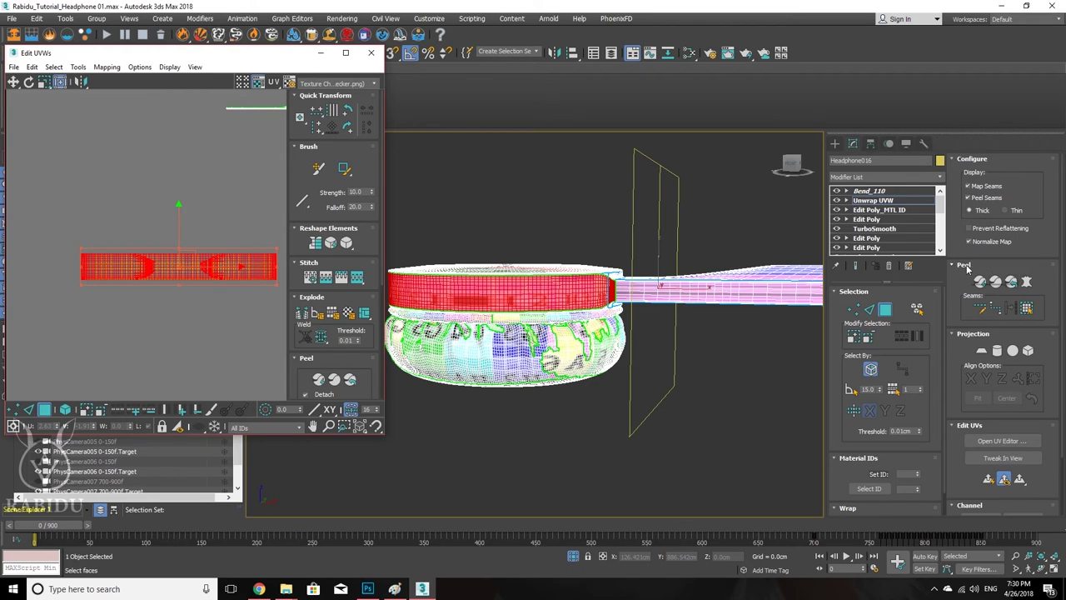
Step: Pelt-map the band faces with Start Pelt then Stop Pelt, and open the Relax Tool settings
left_click(1026, 282)
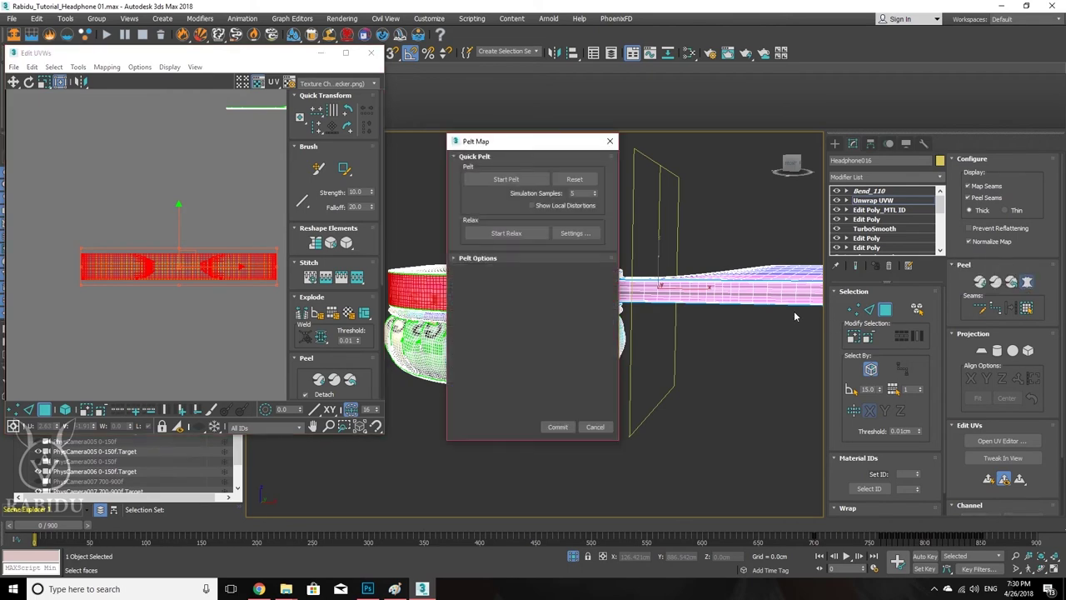
left_click(513, 182)
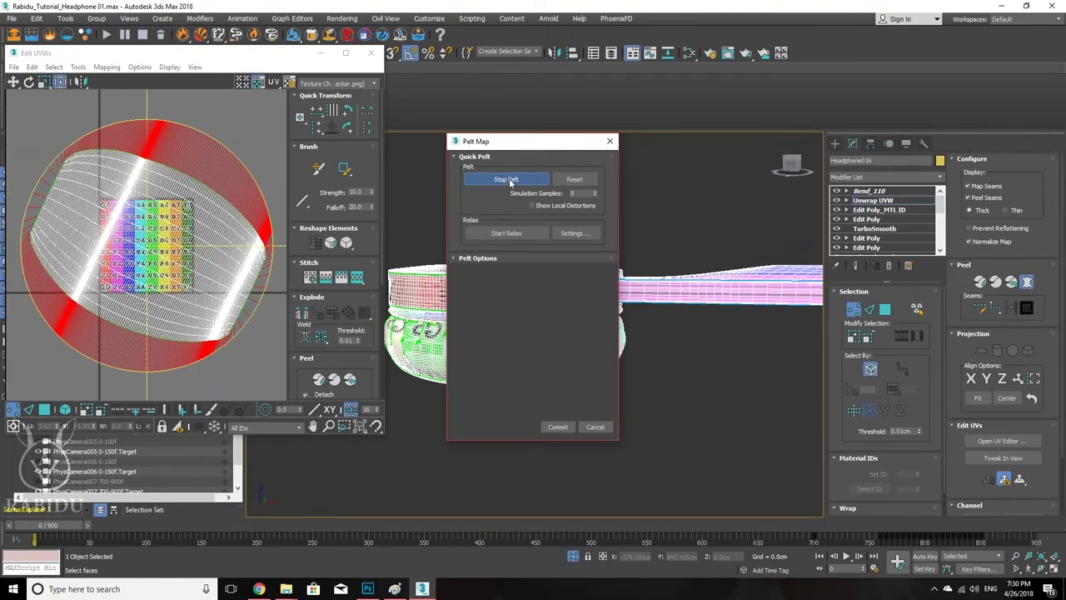
left_click(509, 181)
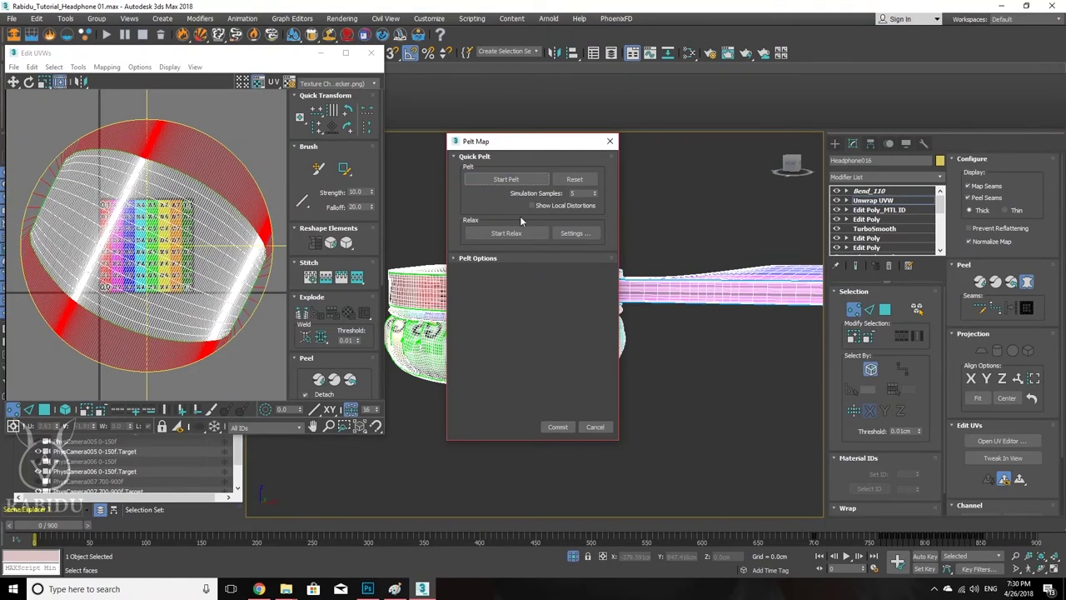
left_click(573, 234)
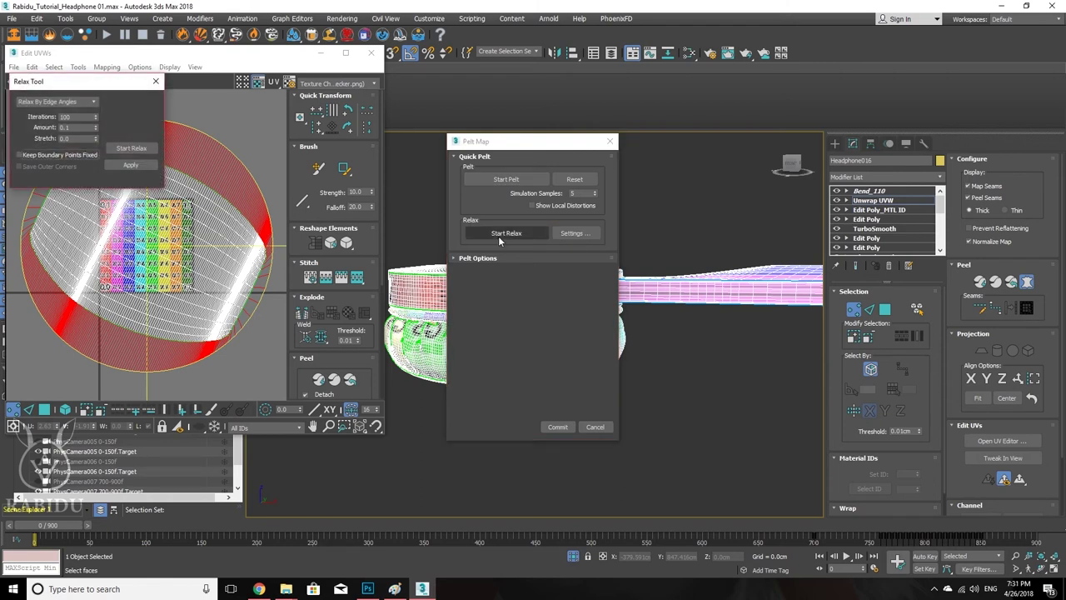
Step: Switch the Relax Tool to Relax By Polygon Angles and run a first relax
left_click(93, 102)
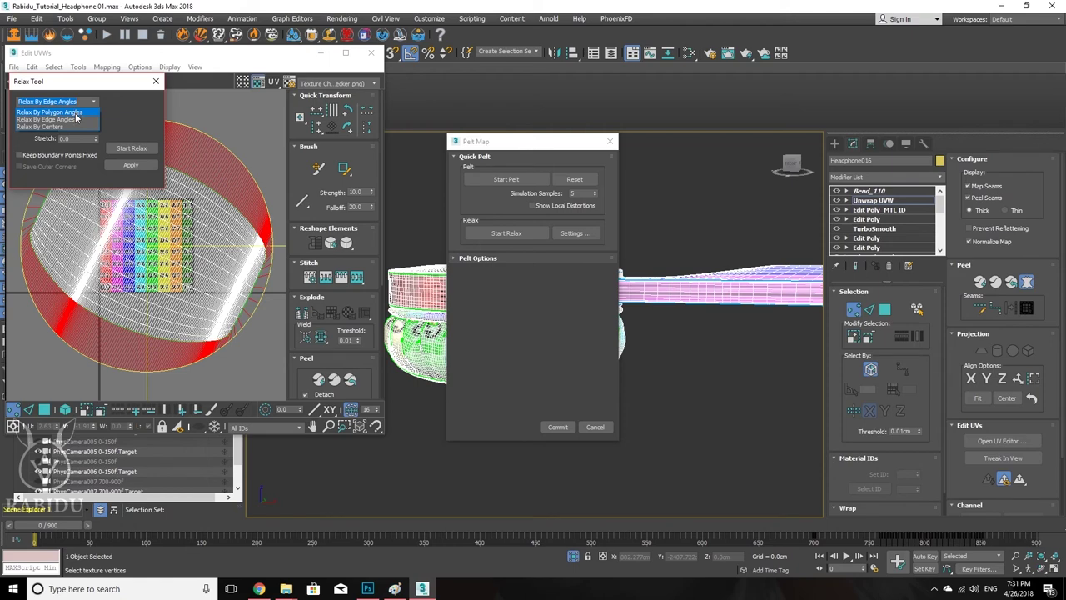
left_click(50, 112)
left_click(129, 150)
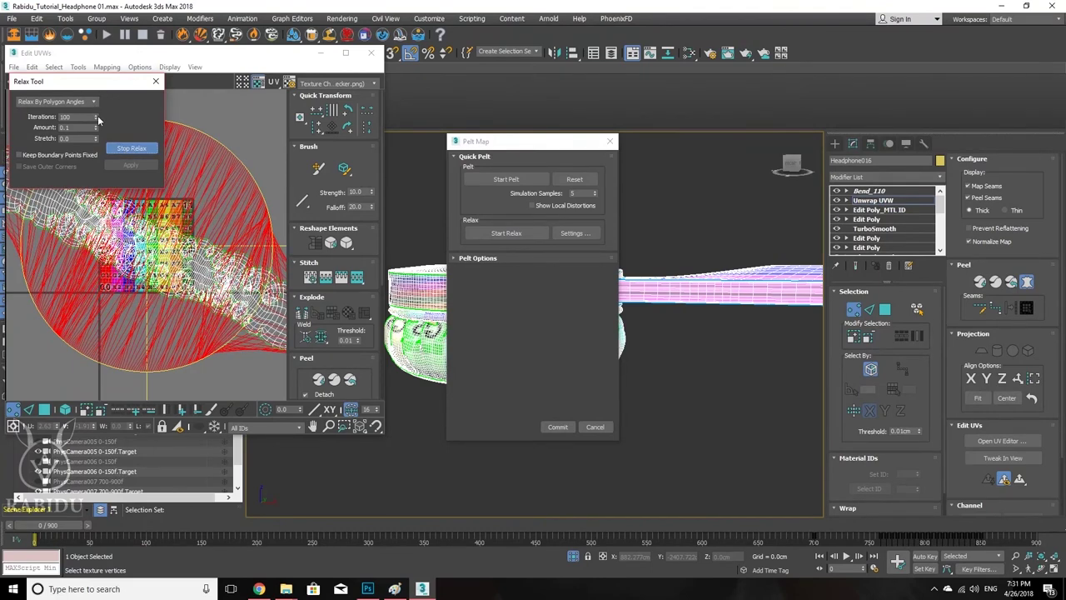
left_click_drag(99, 85, 464, 244)
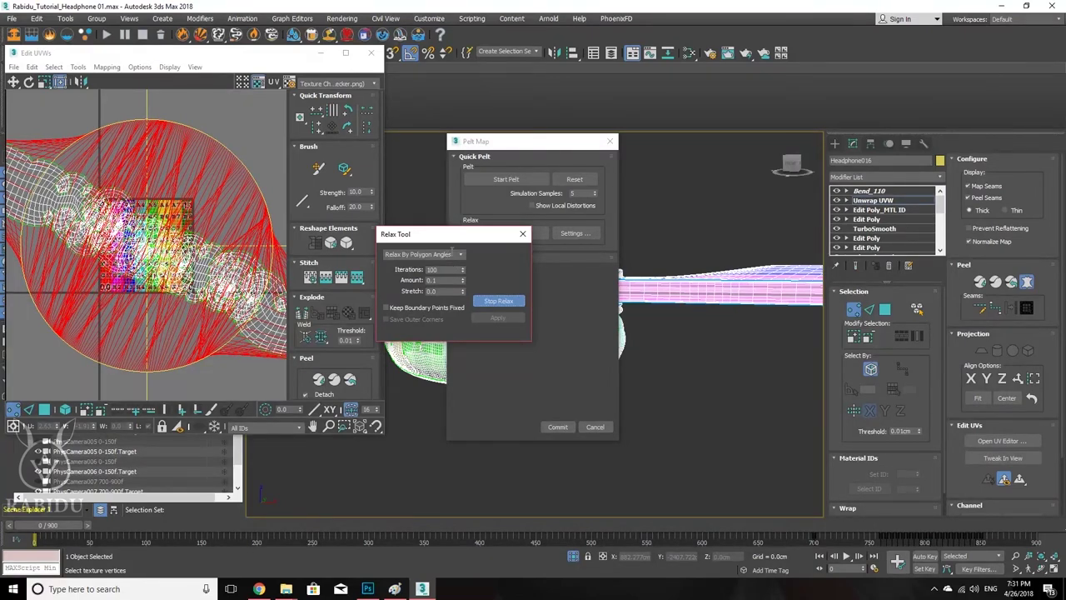
left_click(463, 257)
left_click(463, 257)
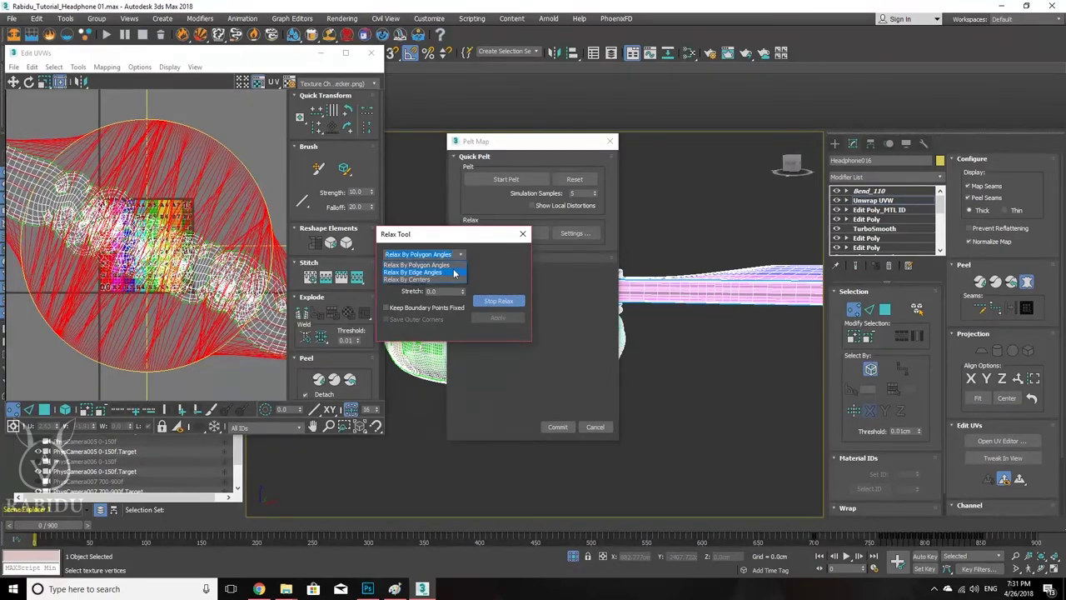
left_click(454, 267)
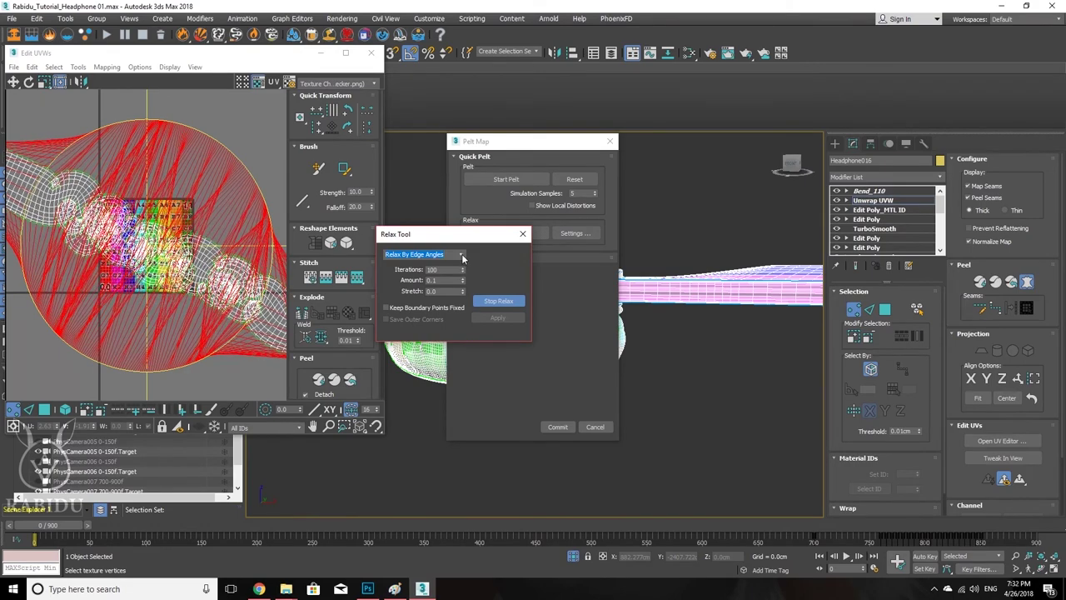
left_click(463, 256)
left_click(460, 268)
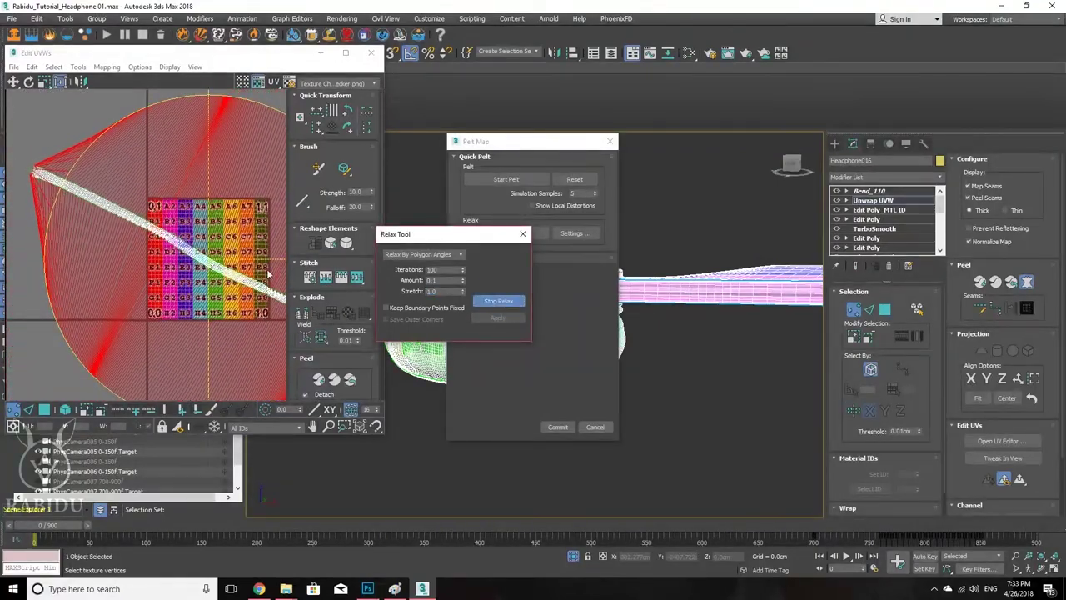
Step: Set Amount and Stretch to 0.1 and relax the band UVs again
left_click(498, 301)
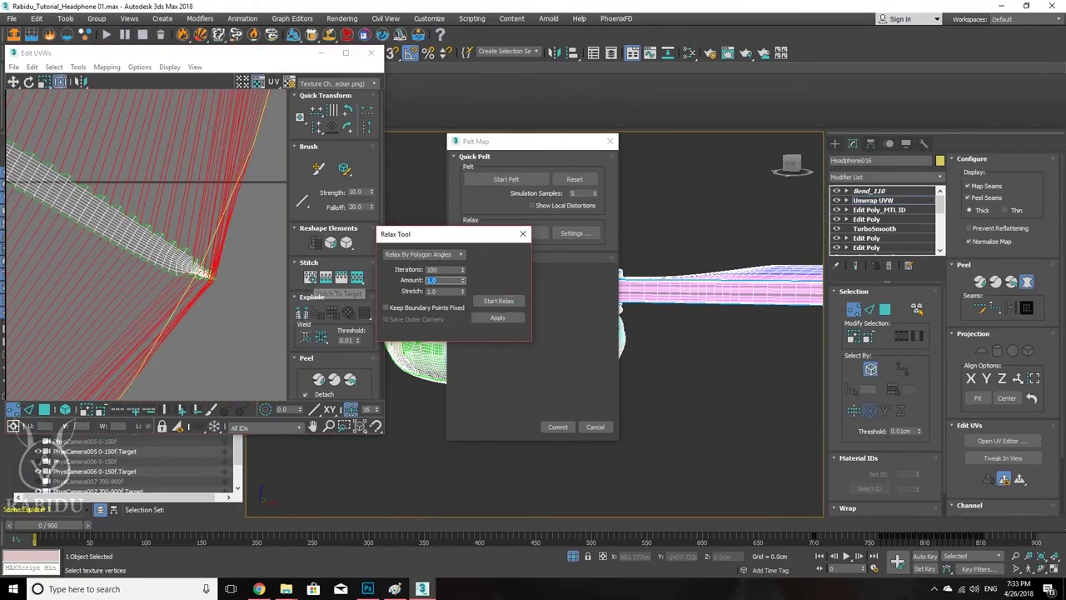
type("0.1")
key("Tab")
type("0.1")
left_click(498, 301)
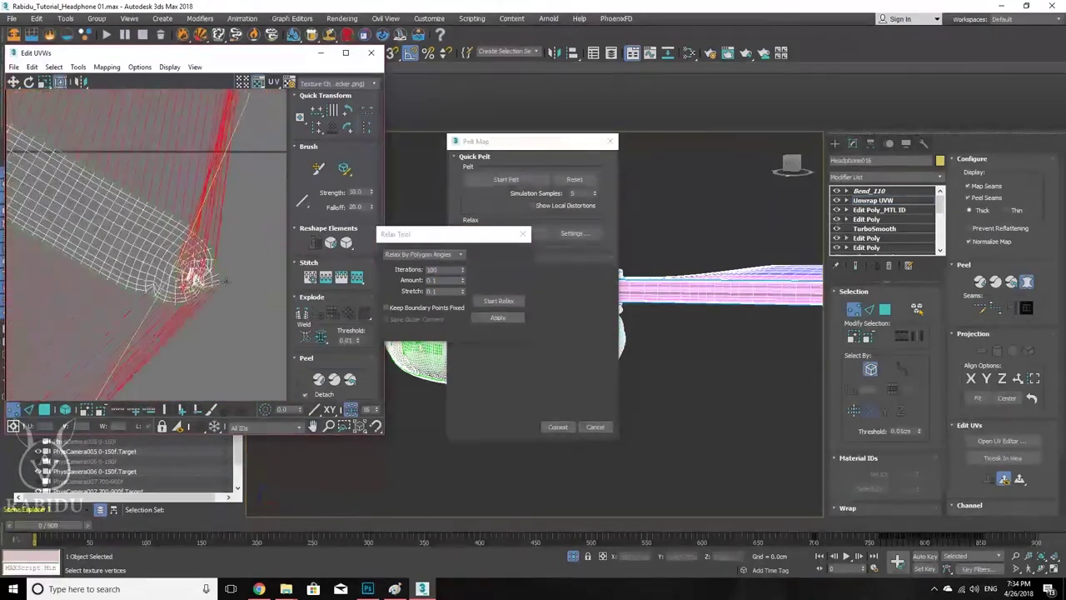
left_click(495, 301)
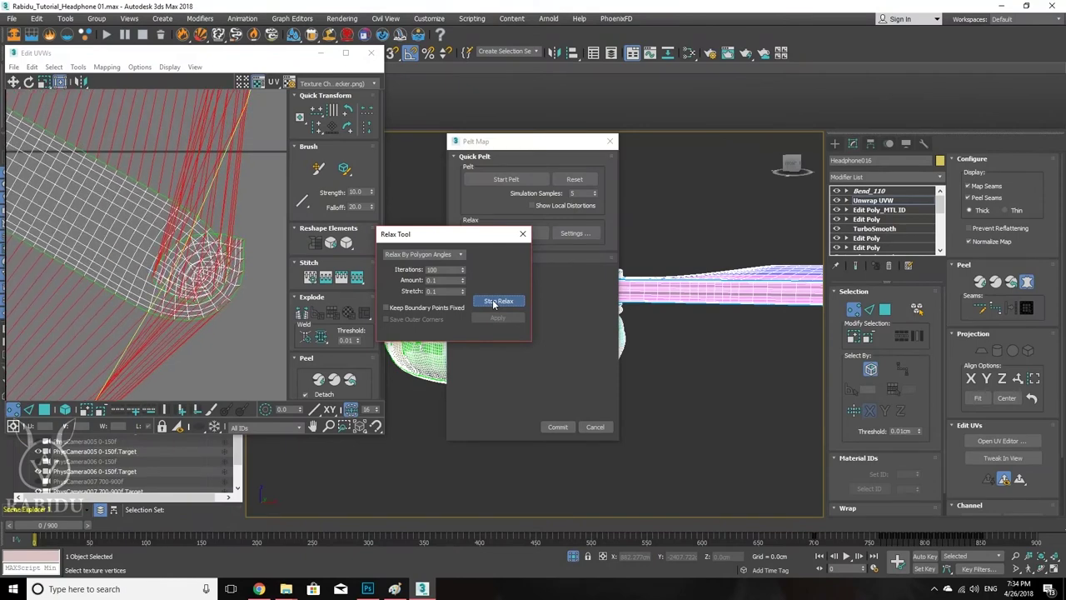
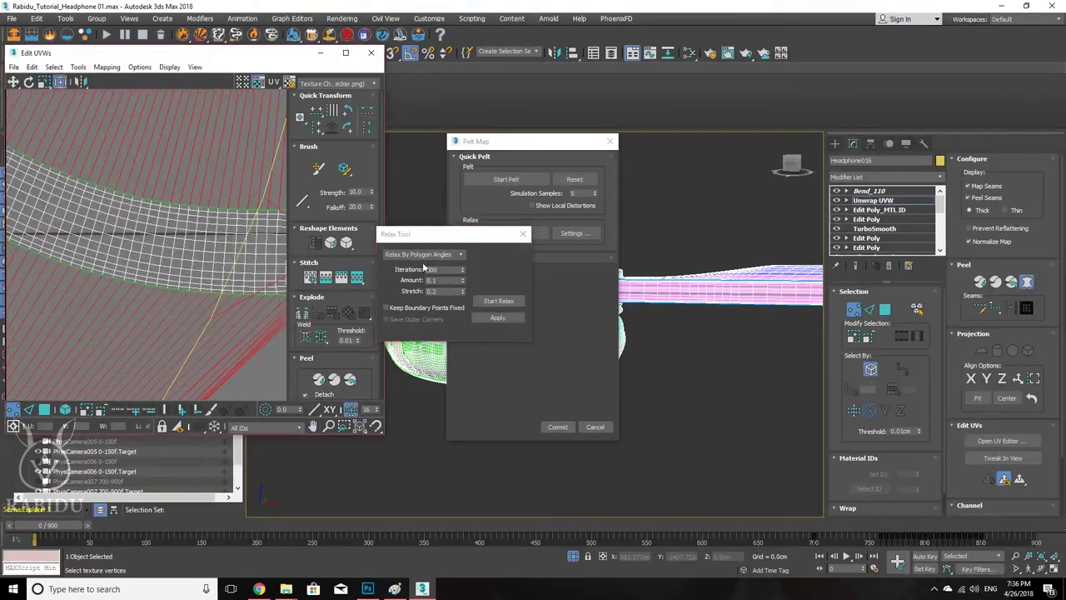
Step: Relax the pelted band UVs with 100 iterations, then commit the pelt mapping
type("100")
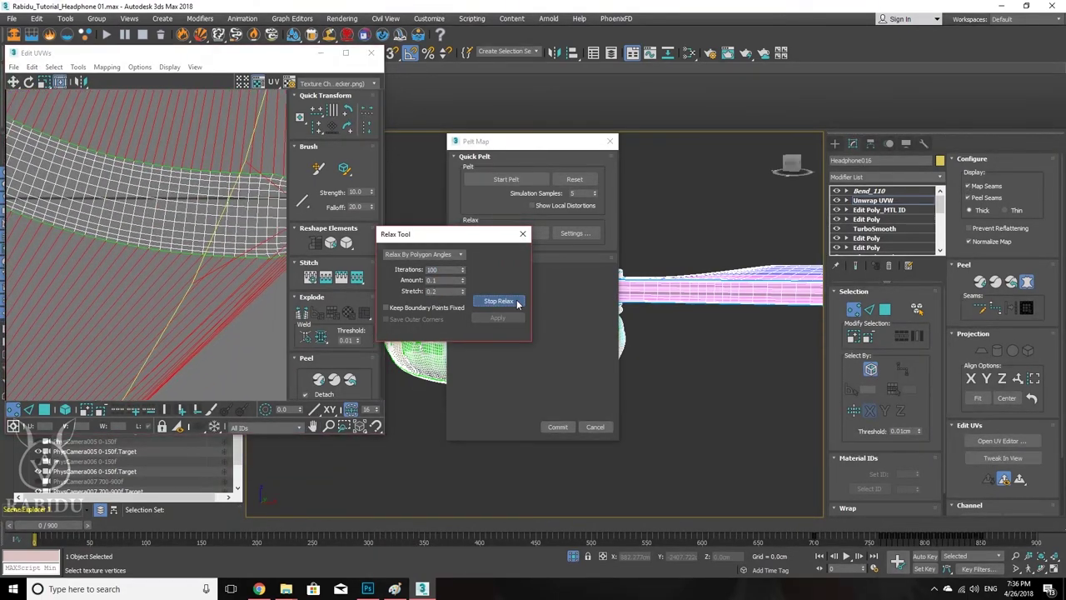
left_click(516, 303)
scroll(223, 217, "down", 5)
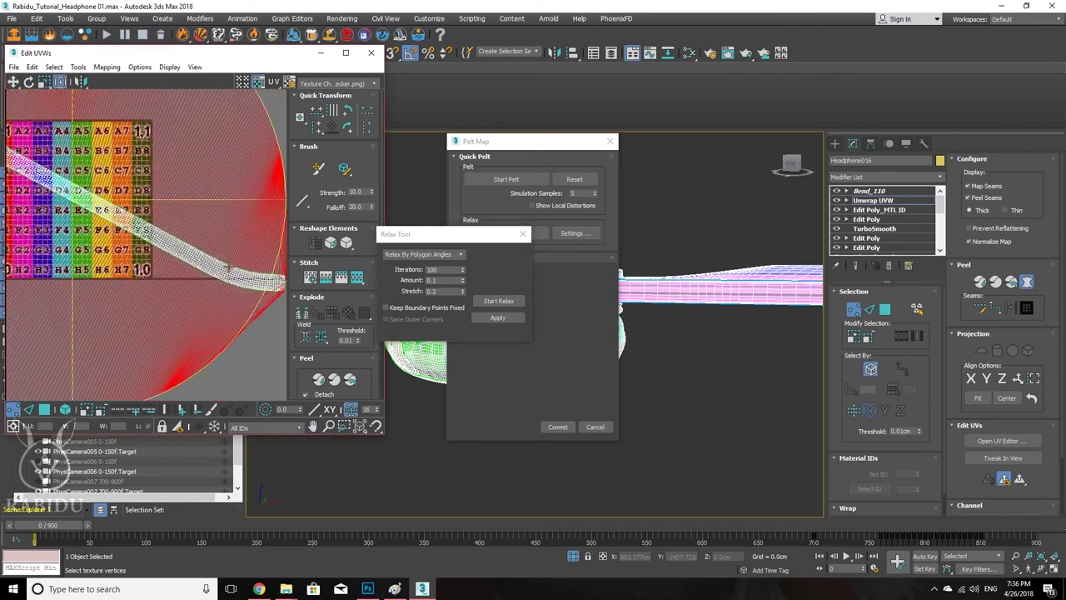
scroll(107, 208, "down", 3)
middle_click_drag(65, 200, 151, 264)
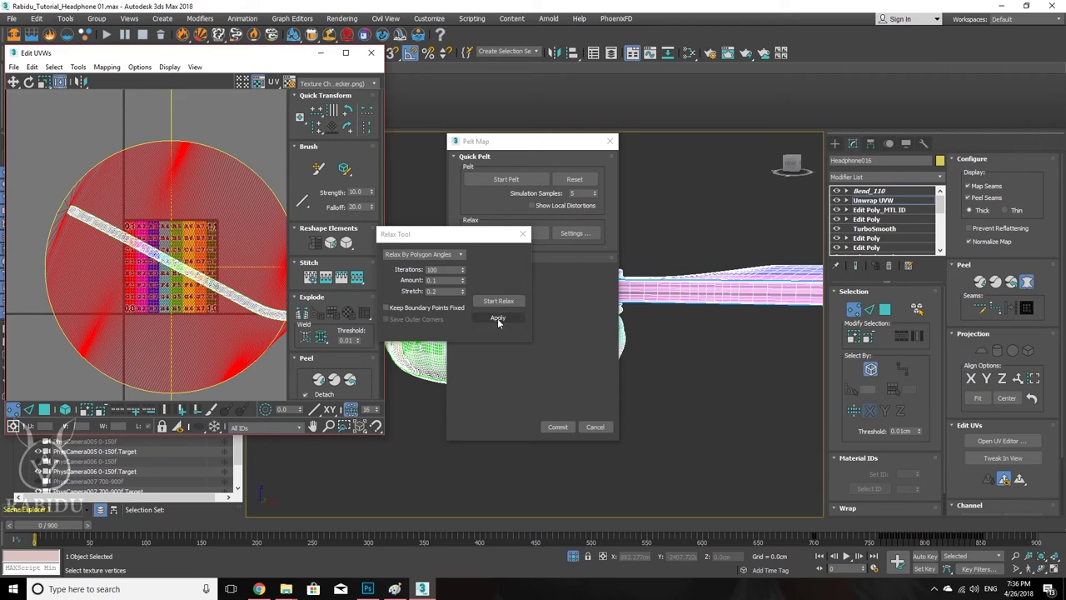
left_click(563, 428)
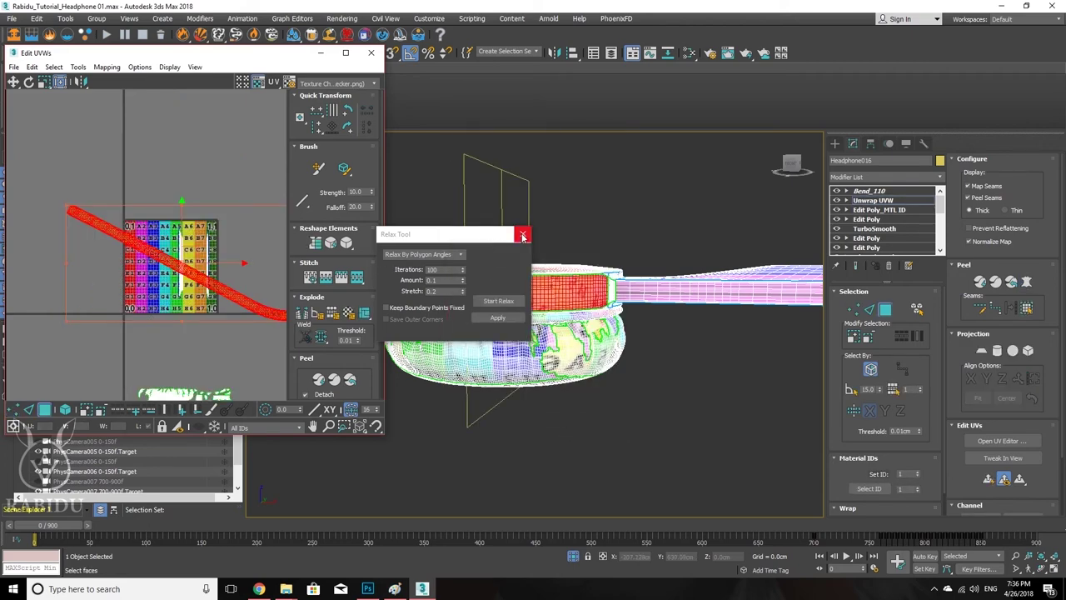
Step: Close the relax settings and shift the red UV strip up and to the left
left_click(523, 237)
middle_click_drag(208, 269, 150, 182)
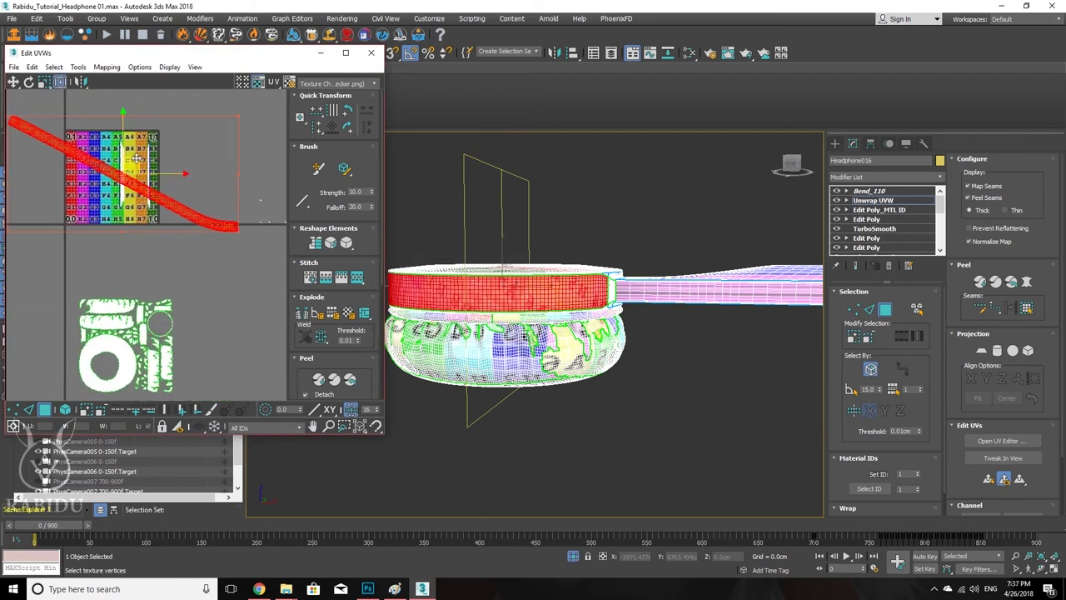
left_click_drag(129, 173, 49, 148)
scroll(82, 165, "up", 2)
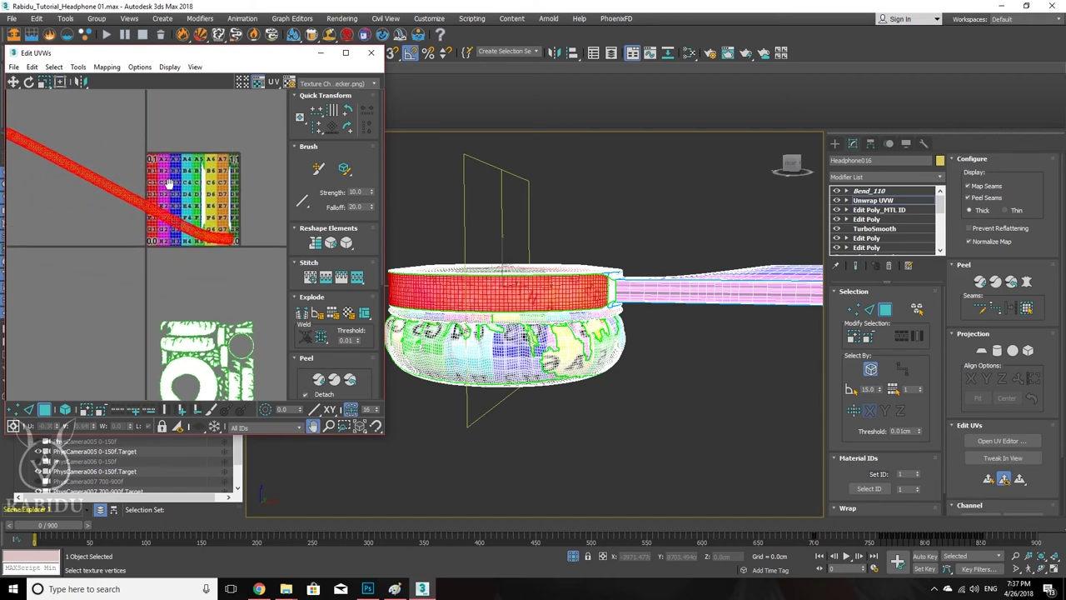
scroll(192, 205, "up", 1)
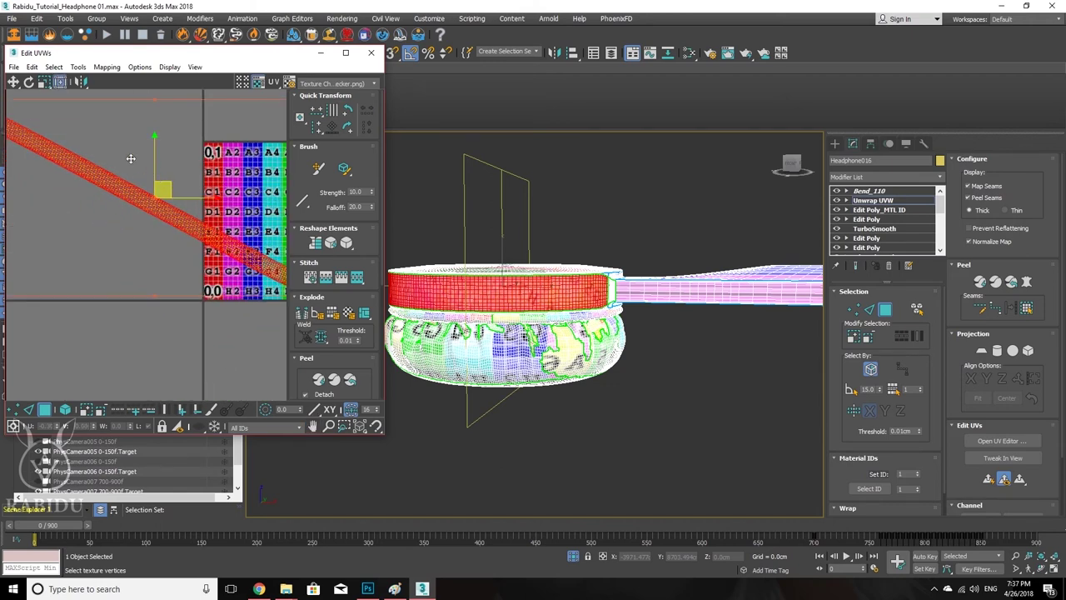
Step: Rotate the strip with Freeform until it lies horizontal, then move it down-left
left_click_drag(131, 158, 100, 151)
key("e")
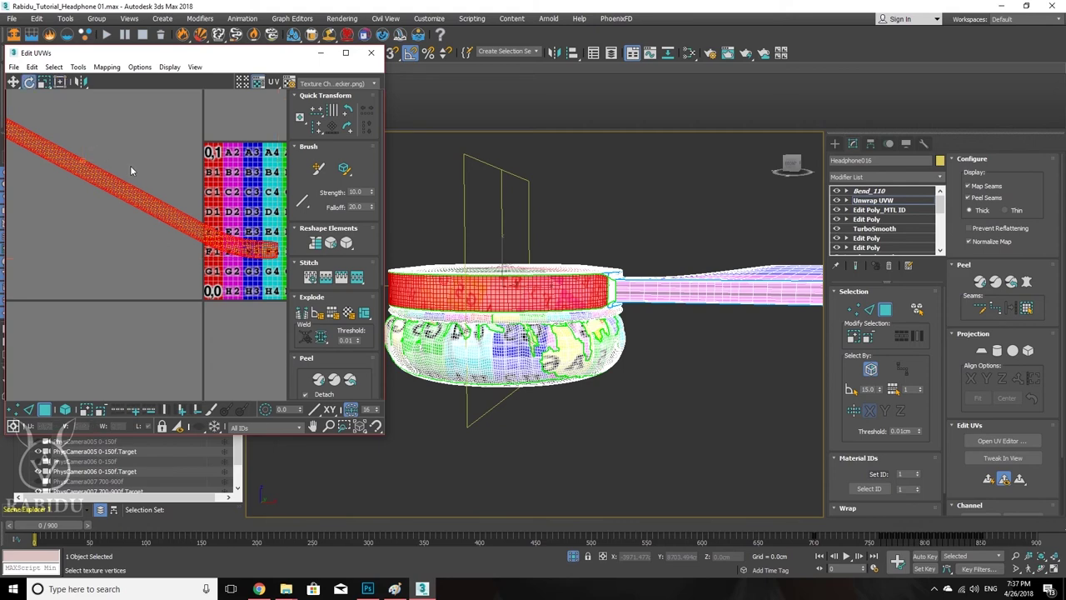
scroll(172, 208, "down", 3)
key("w")
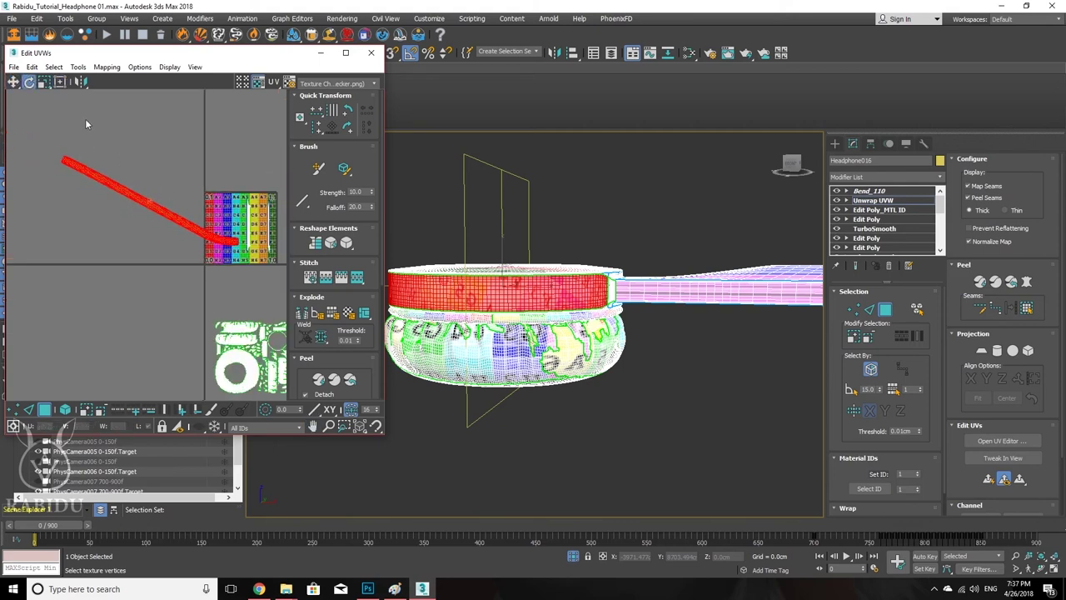
left_click(60, 81)
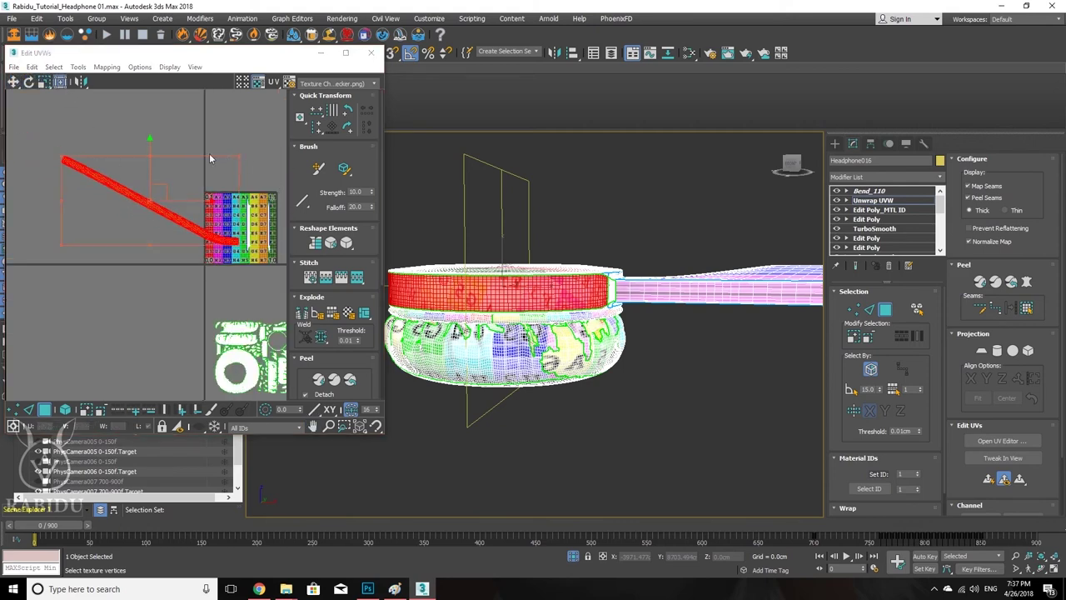
left_click_drag(154, 154, 115, 140)
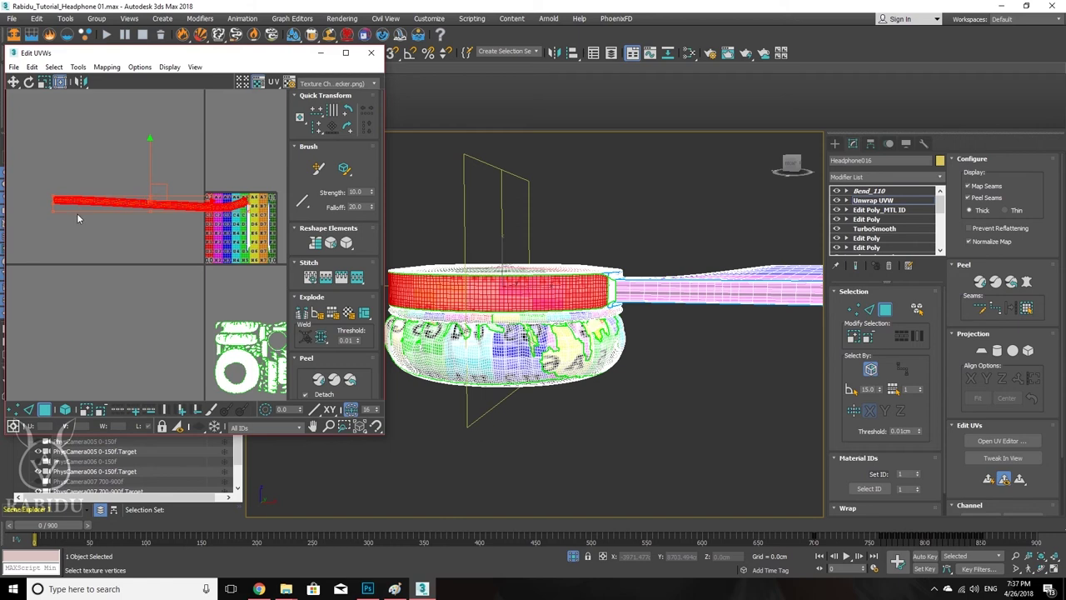
left_click_drag(52, 203, 55, 208)
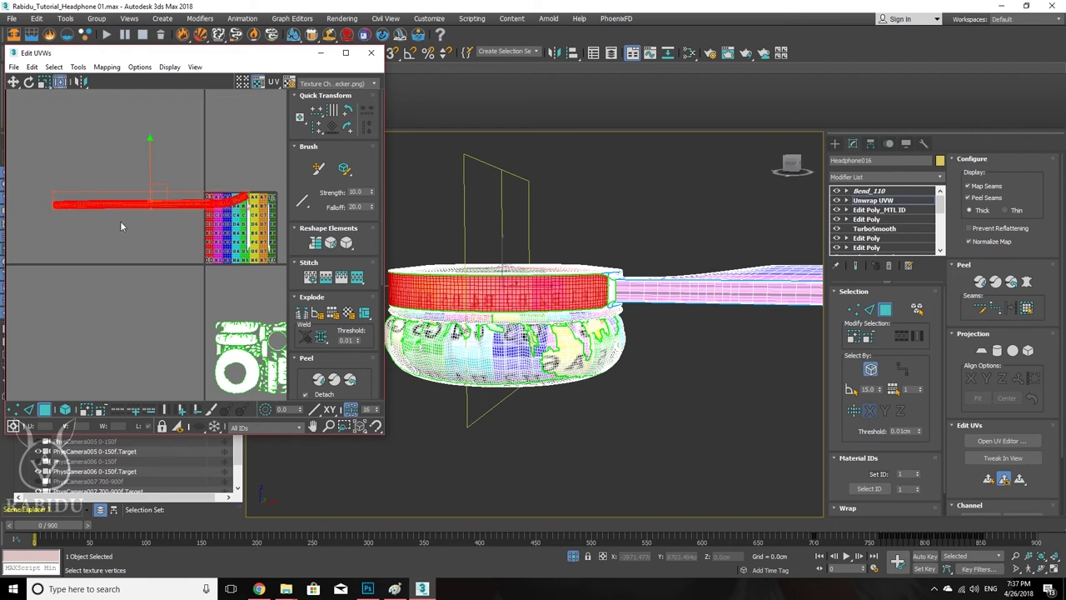
key("w")
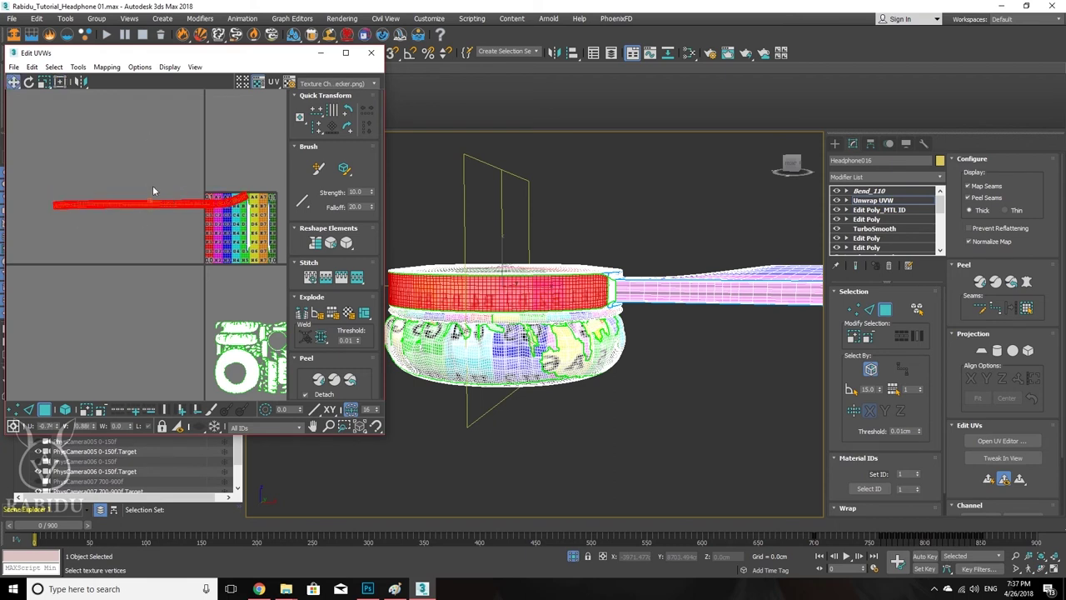
left_click(60, 83)
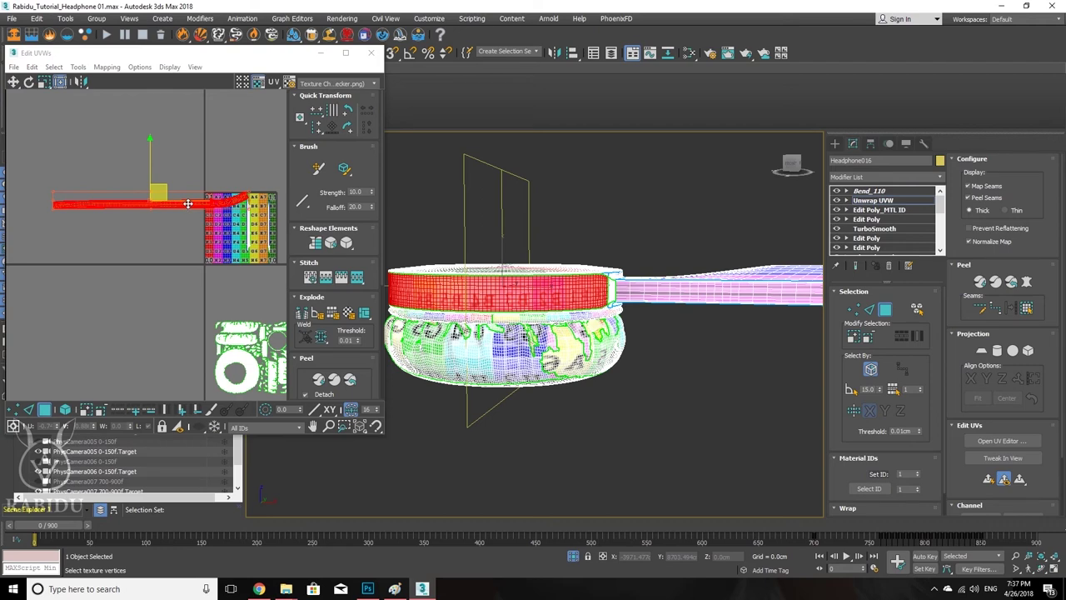
left_click_drag(112, 203, 64, 245)
key("z")
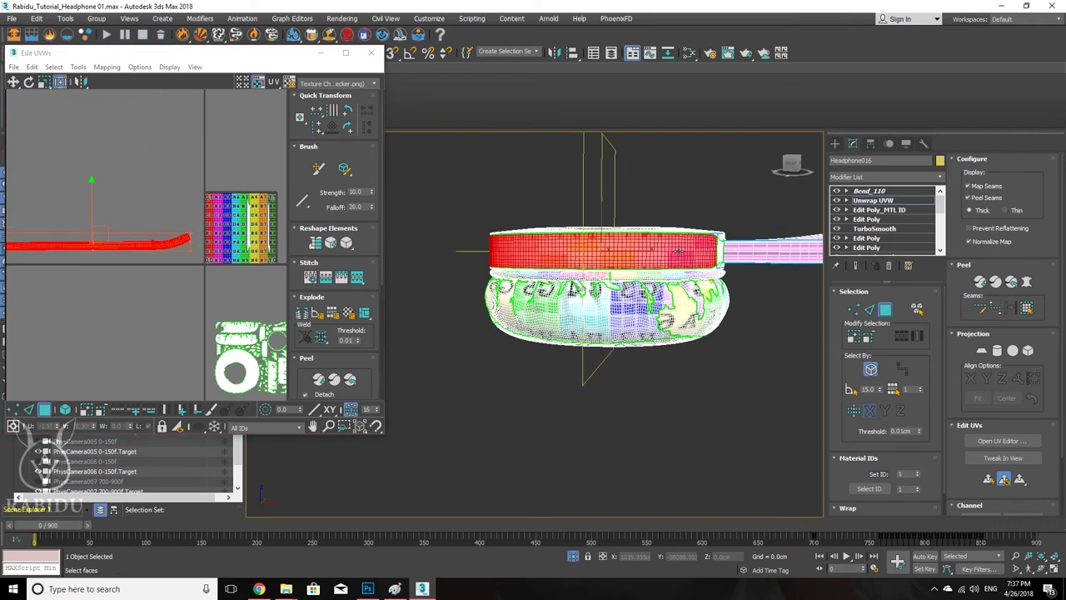
scroll(658, 254, "up", 4)
scroll(633, 255, "down", 2)
middle_click_drag(620, 253, 629, 220, "alt")
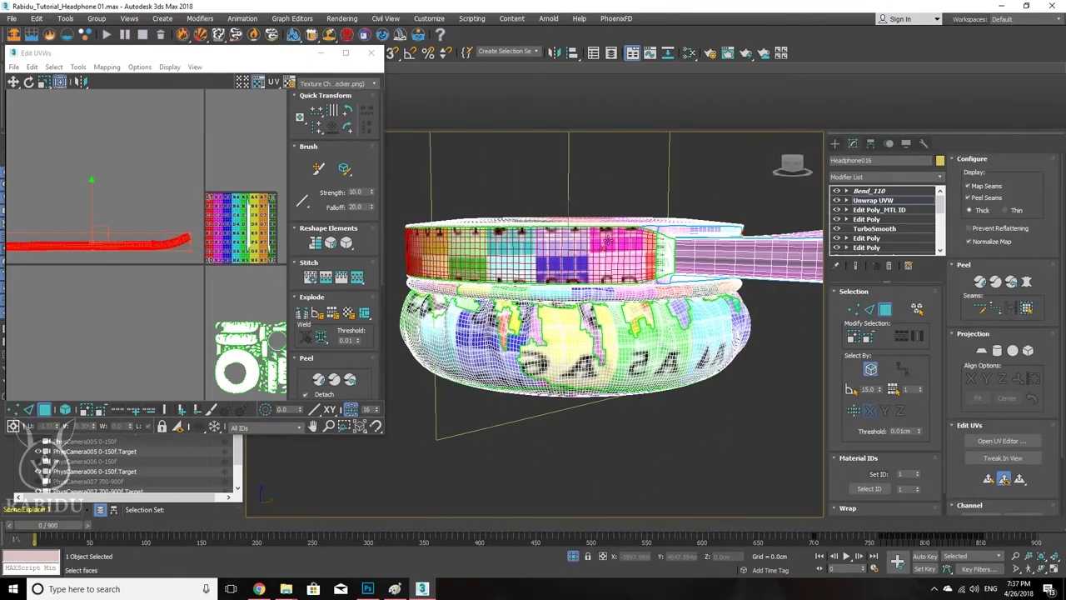
middle_click_drag(575, 251, 534, 245, "alt")
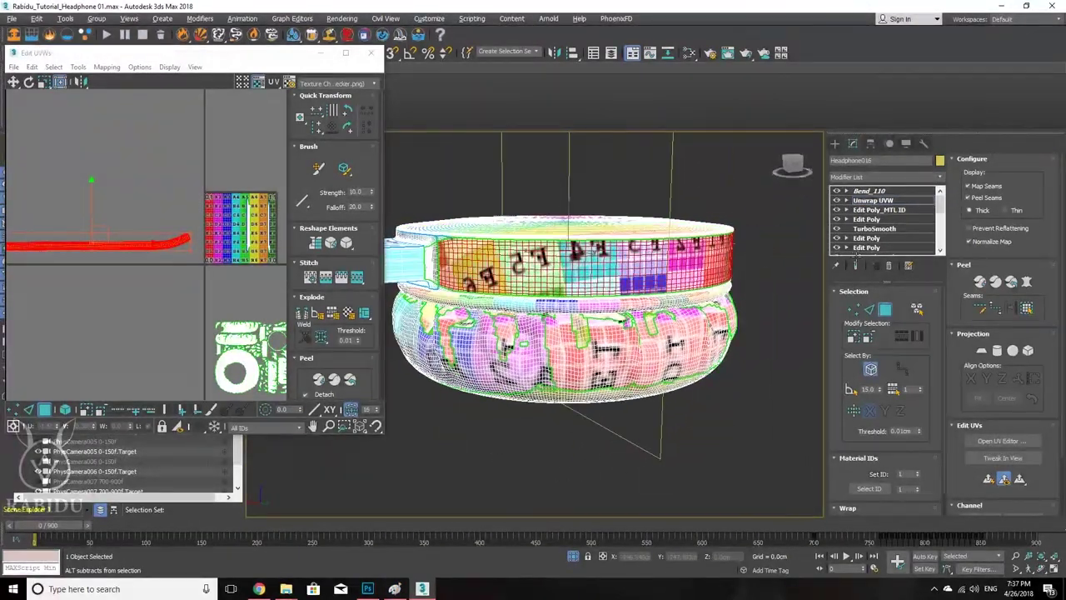
middle_click_drag(611, 253, 598, 247, "alt")
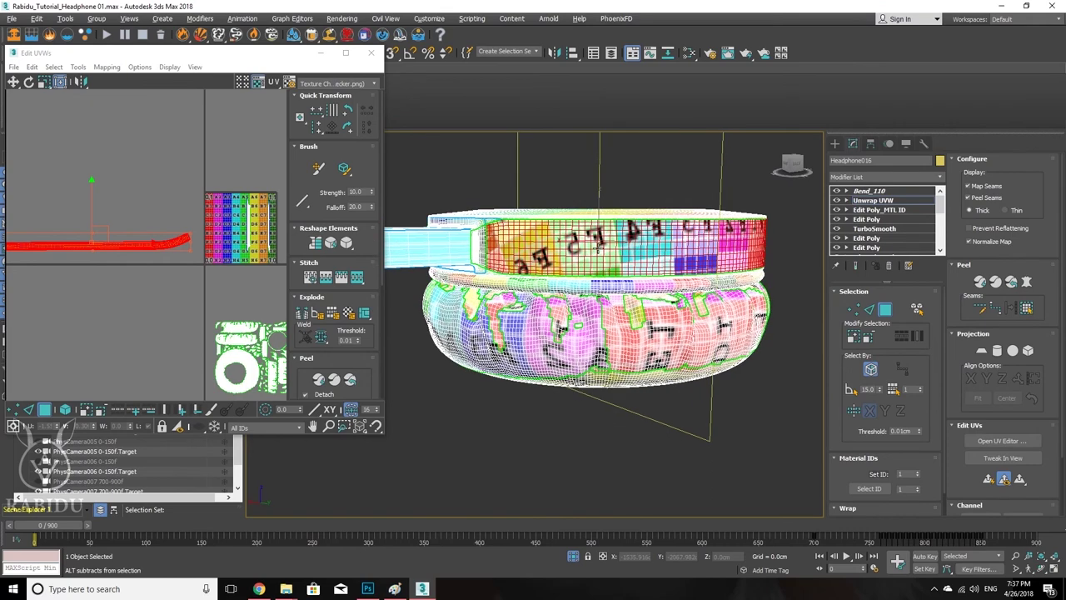
scroll(167, 246, "up", 5)
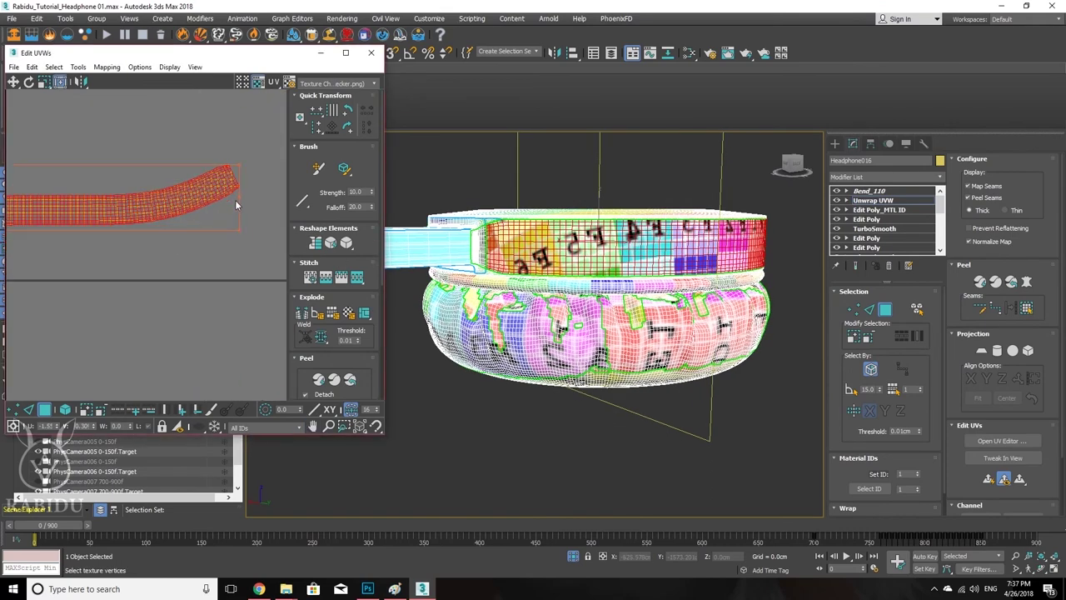
scroll(238, 200, "up", 3)
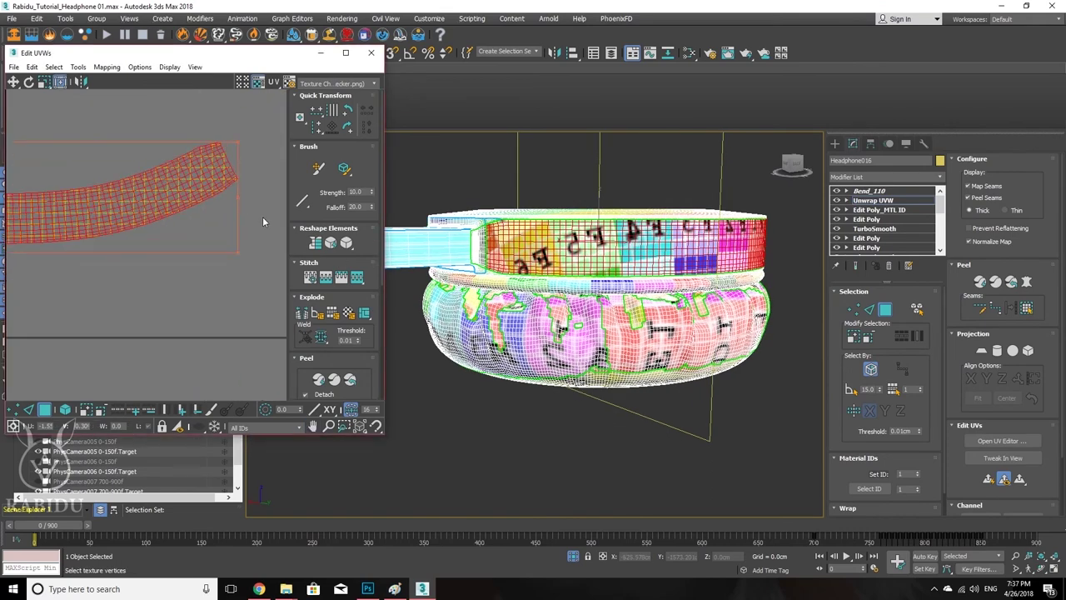
left_click(262, 217)
Step: Switch to UV vertex mode and select all of the strip's vertices
left_click(14, 410)
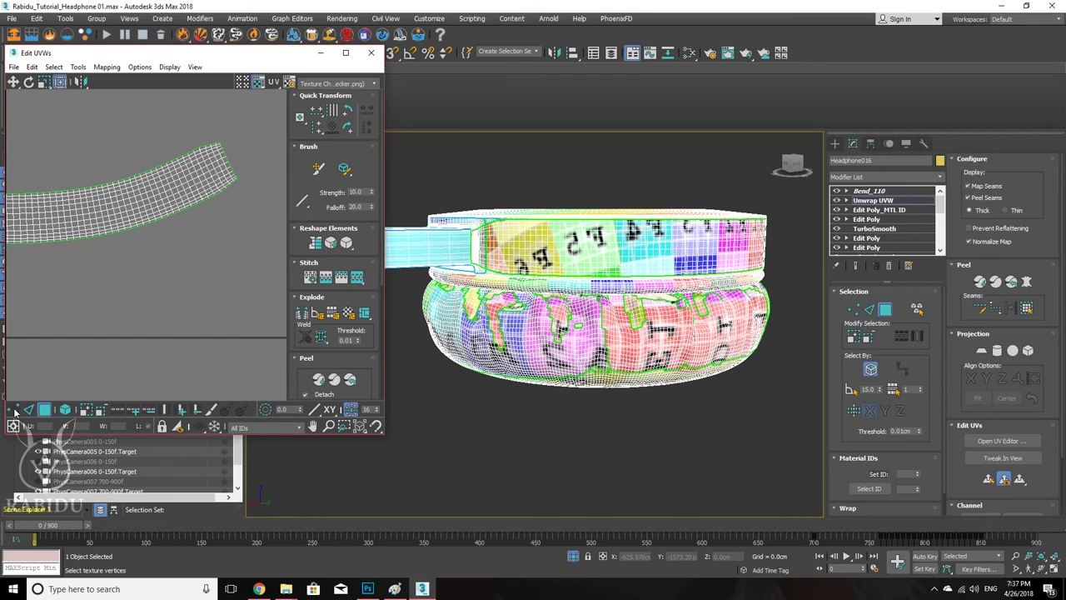
key("ctrl+a")
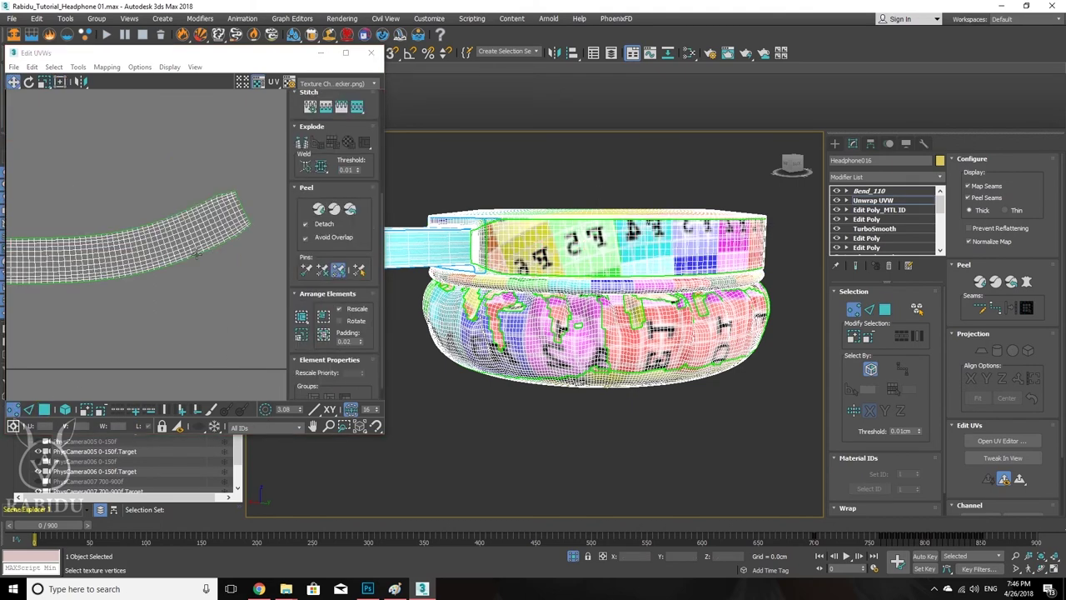
scroll(199, 246, "down", 2)
scroll(209, 237, "up", 3)
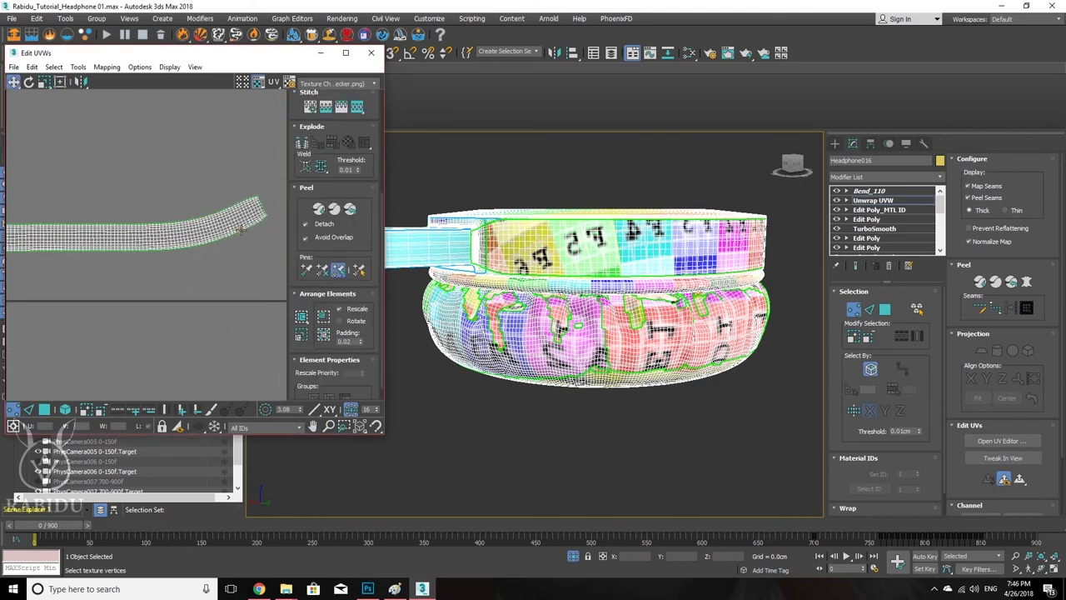
scroll(125, 230, "down", 2)
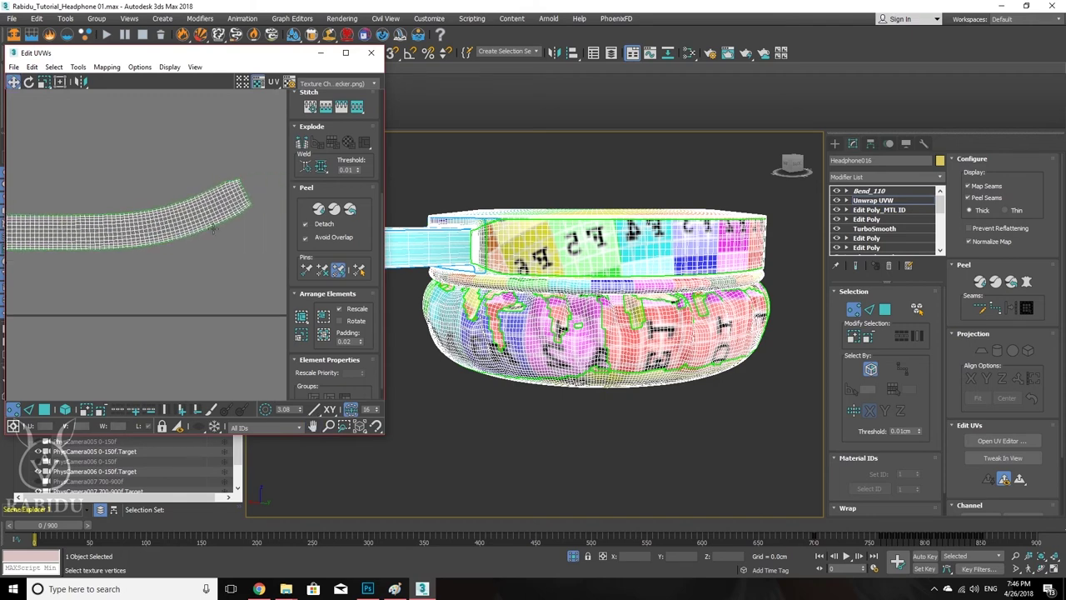
scroll(229, 216, "up", 2)
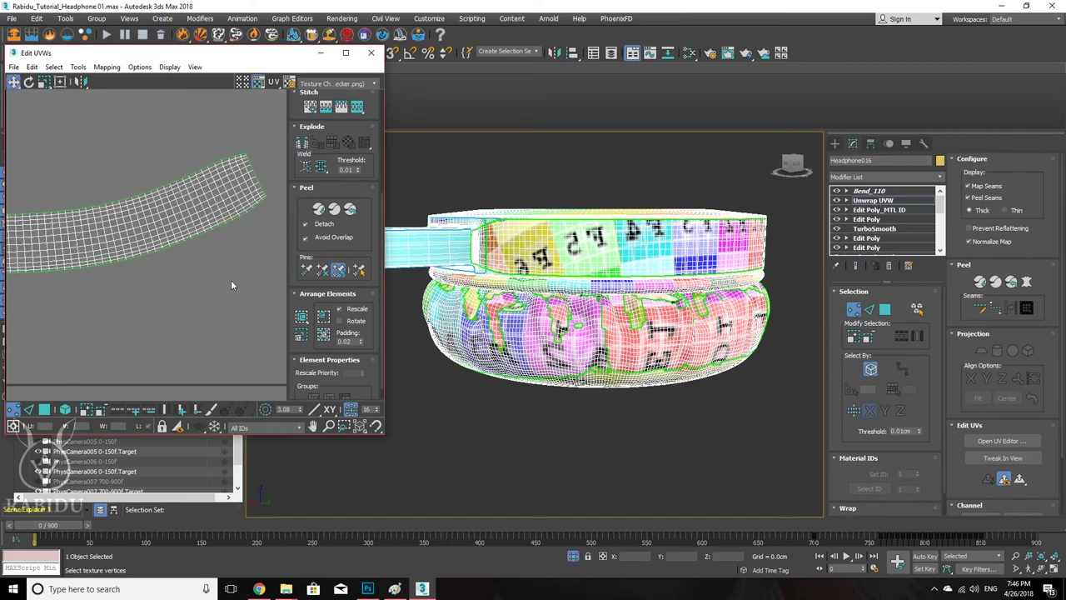
Step: Turn on Soft Selection and box-select the vertices at the strip's end
left_click(270, 409)
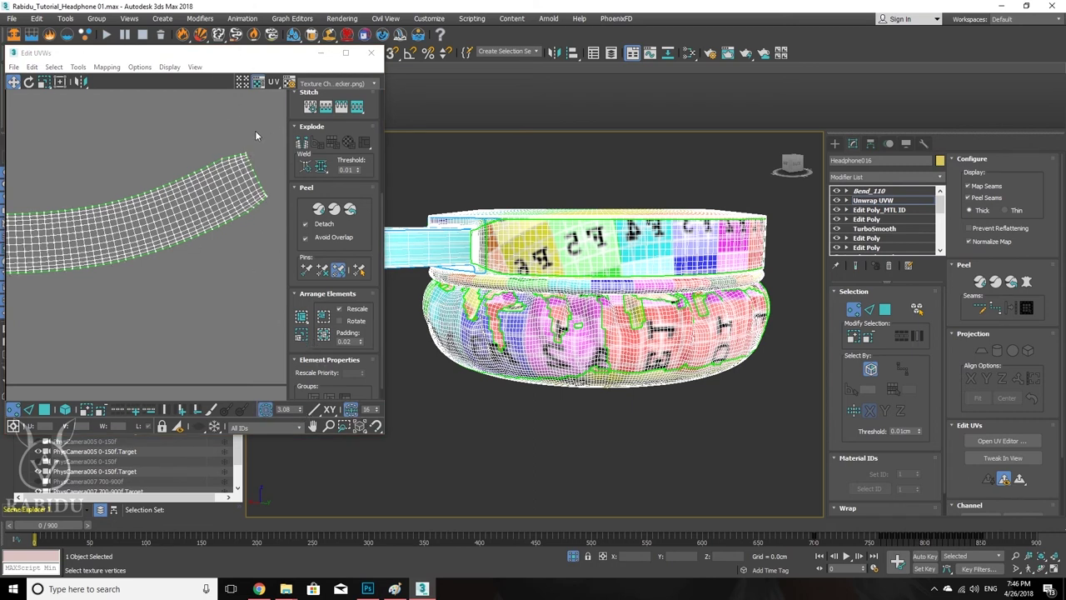
left_click_drag(241, 160, 269, 167)
scroll(247, 117, "up", 3)
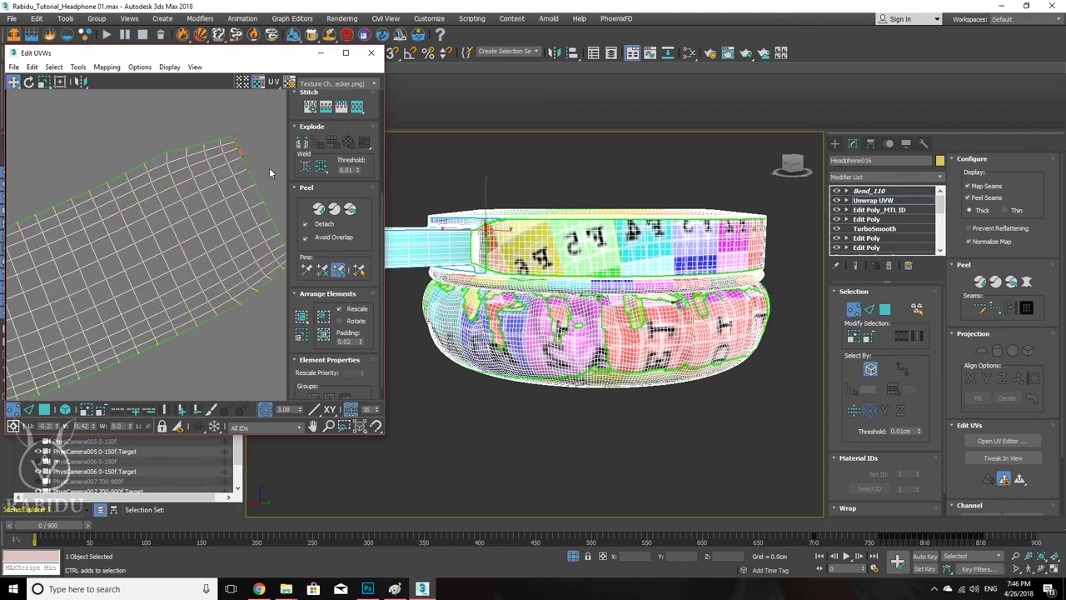
middle_click_drag(262, 180, 223, 152)
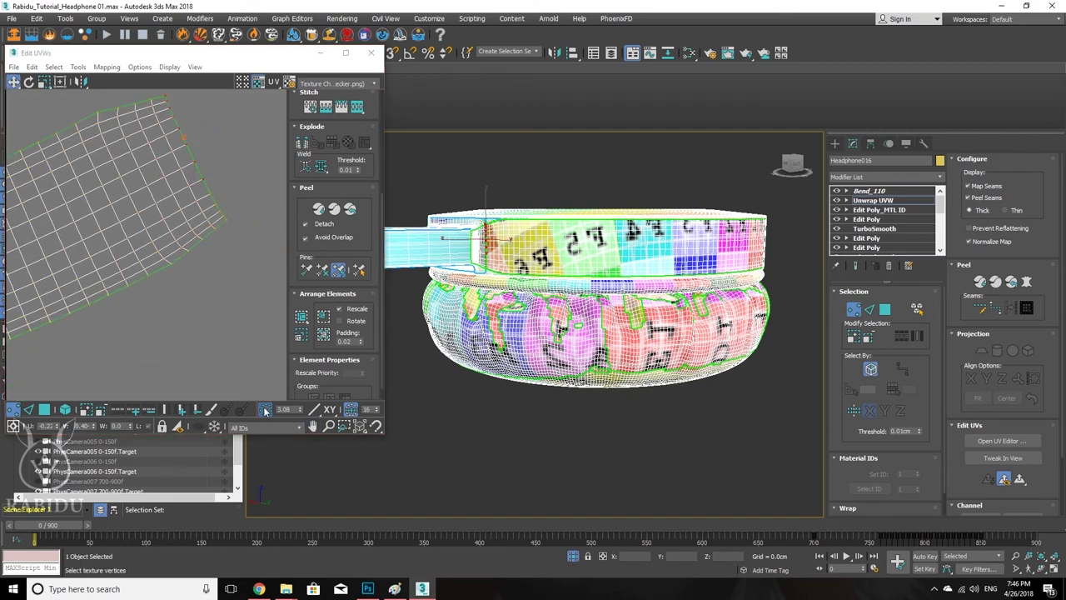
left_click_drag(246, 165, 225, 228)
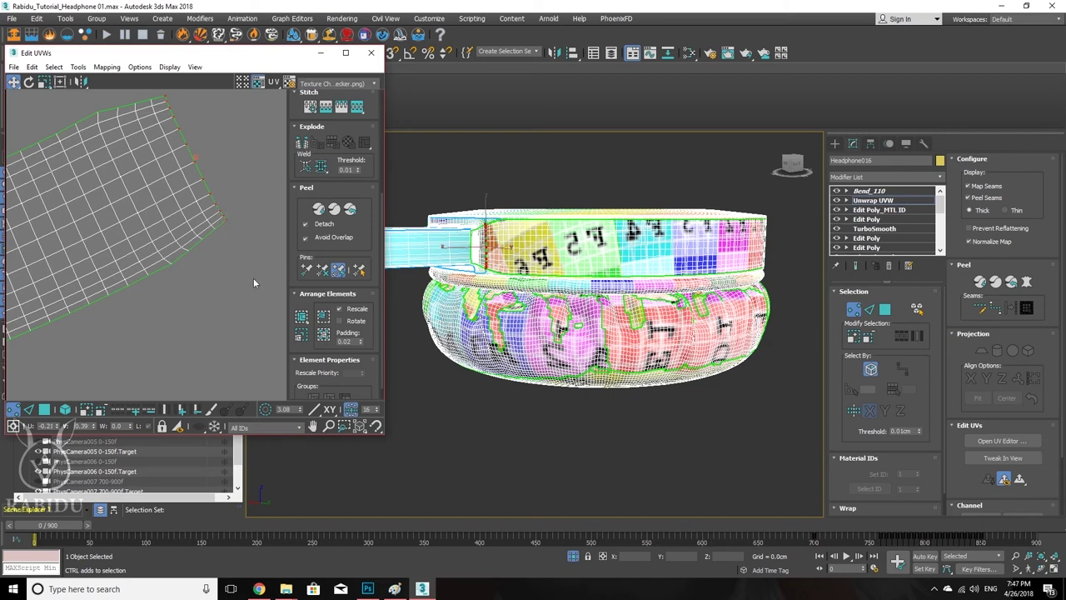
Step: Enable Soft Selection, widen its falloff along the strip, and limit it by edges
left_click(265, 409)
scroll(177, 263, "down", 4)
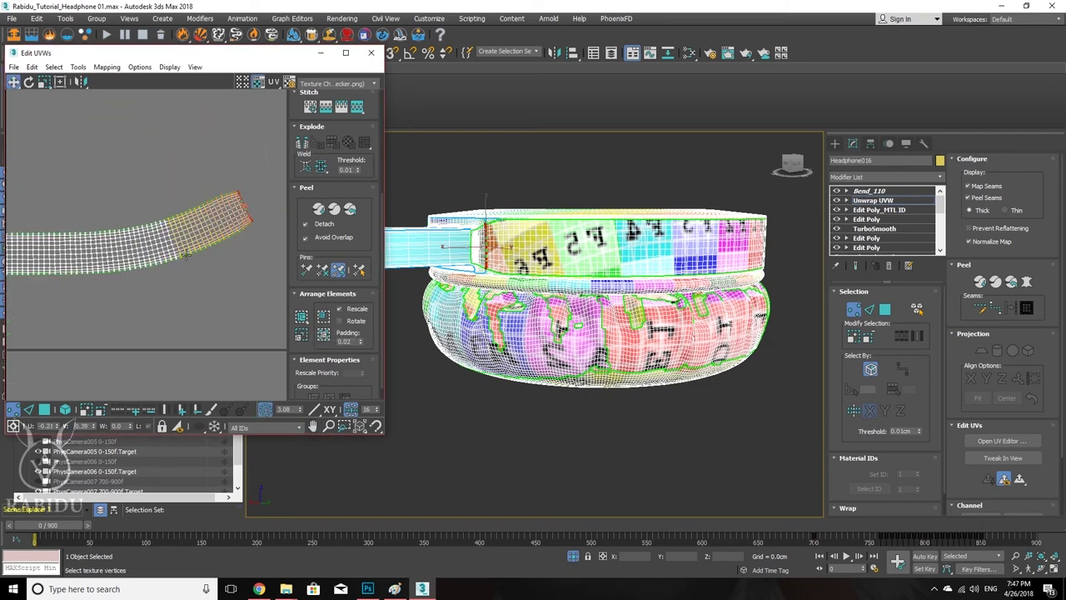
middle_click_drag(185, 256, 192, 278)
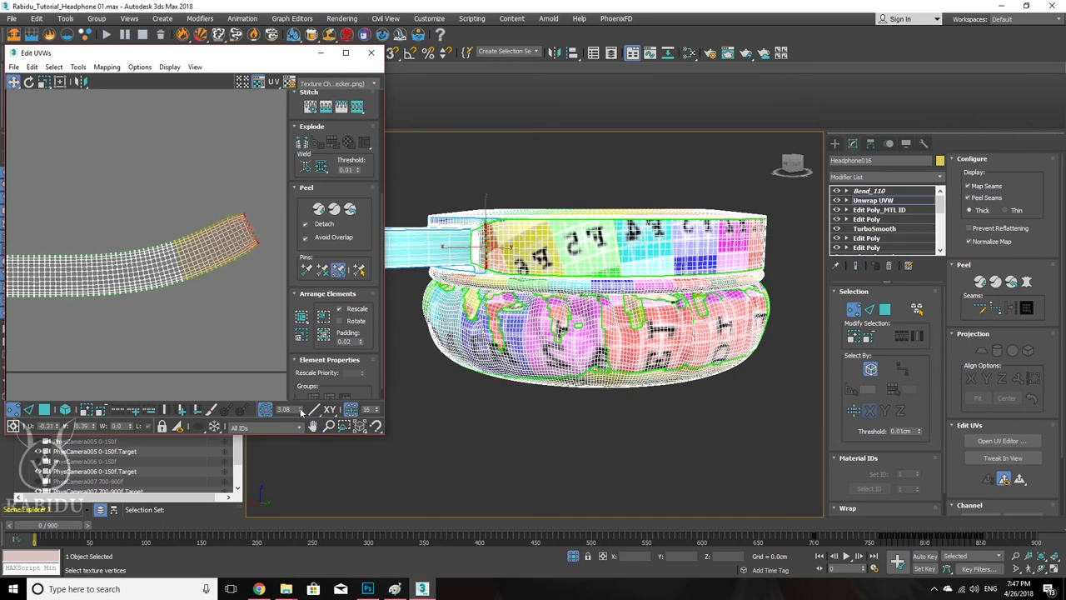
left_click_drag(302, 411, 280, 287)
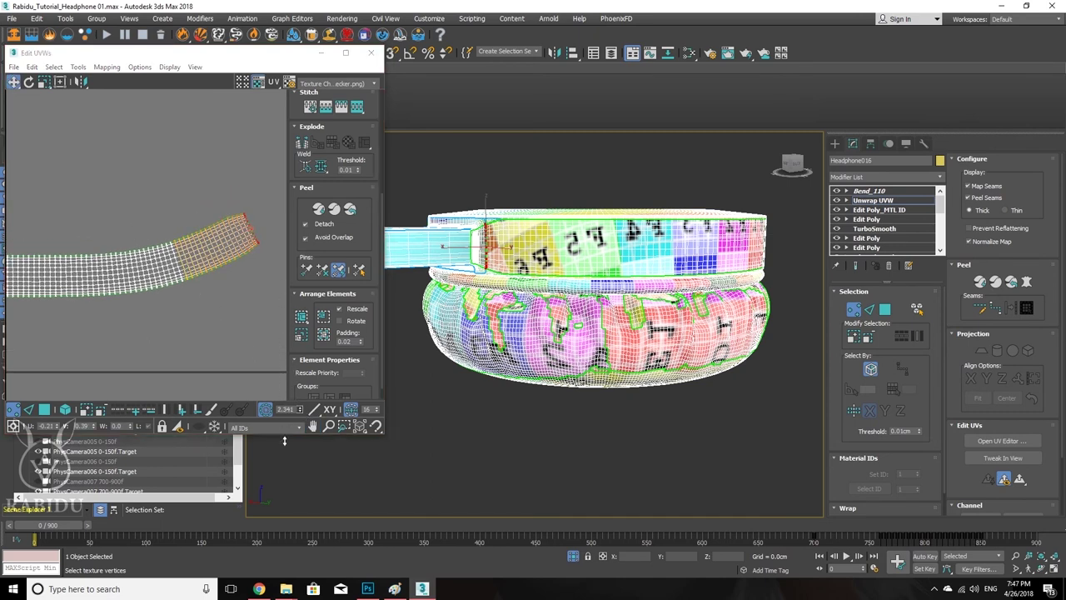
mouse_move(284, 442)
left_mouse_down()
mouse_move(284, 453)
mouse_move(280, 436)
left_mouse_up()
left_click_drag(373, 359, 372, 345)
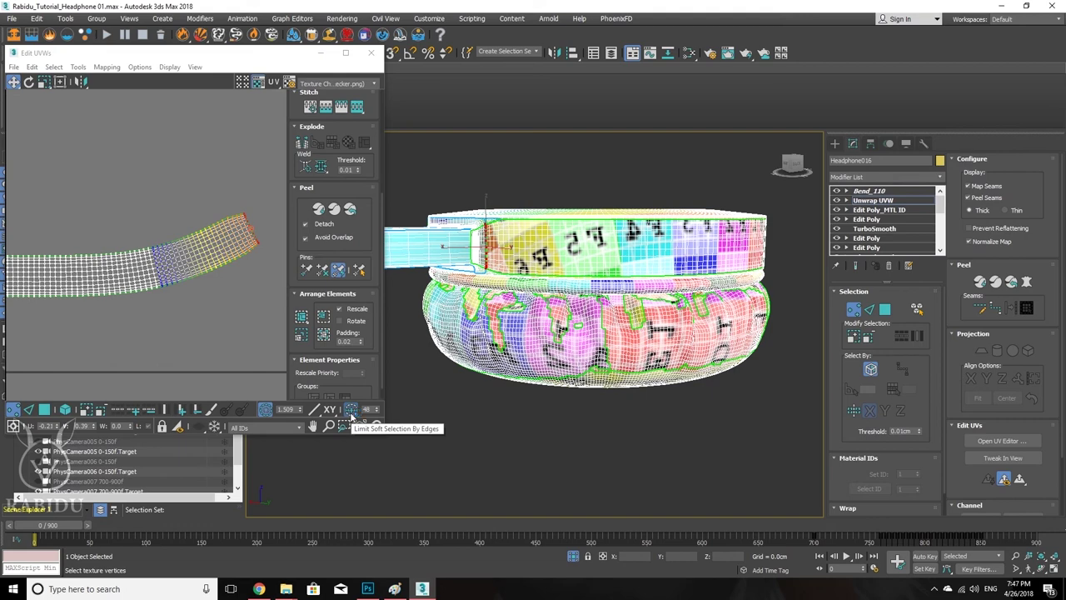
left_click(351, 411)
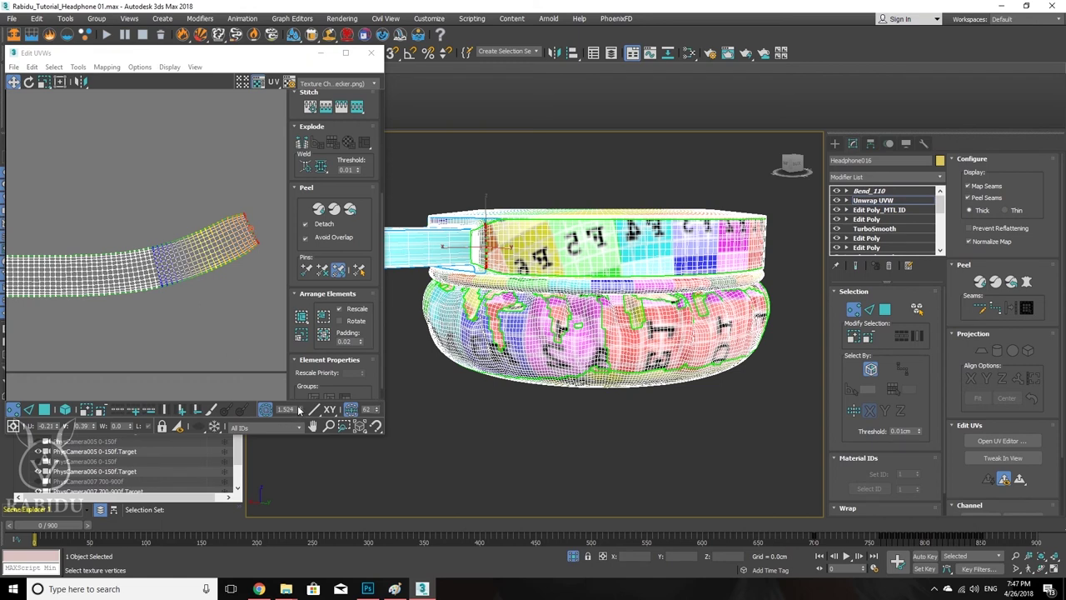
left_click_drag(296, 398, 291, 384)
Step: Rotate and move the strip's bent end until it lines up horizontally
key("e")
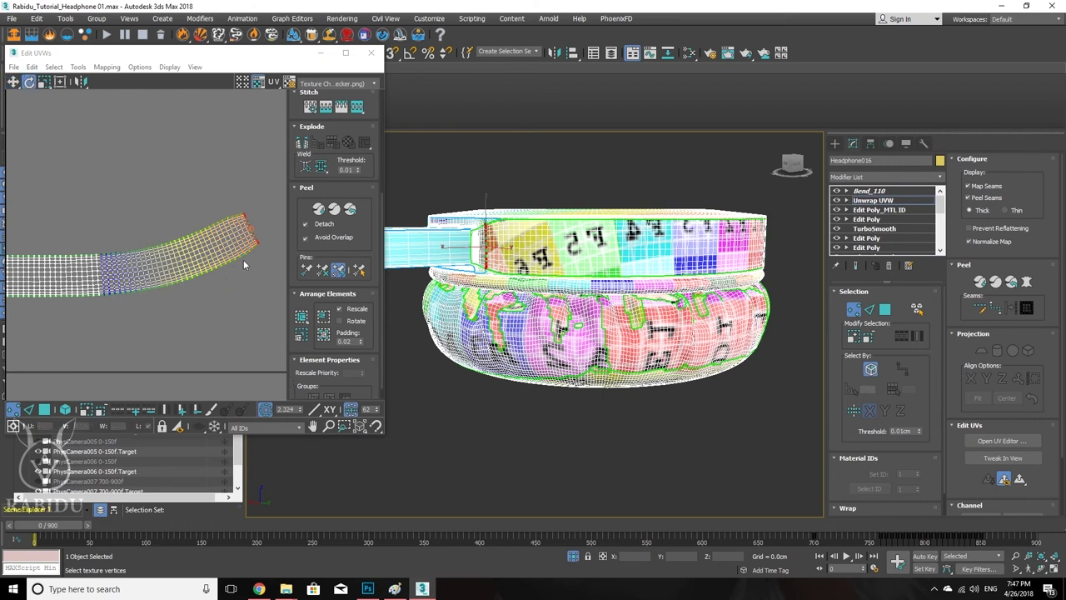
mouse_move(244, 265)
left_mouse_down()
mouse_move(252, 211)
mouse_move(257, 235)
mouse_move(204, 213)
mouse_move(254, 237)
mouse_move(250, 223)
mouse_move(246, 260)
left_mouse_up()
key("w")
key("e")
key("w")
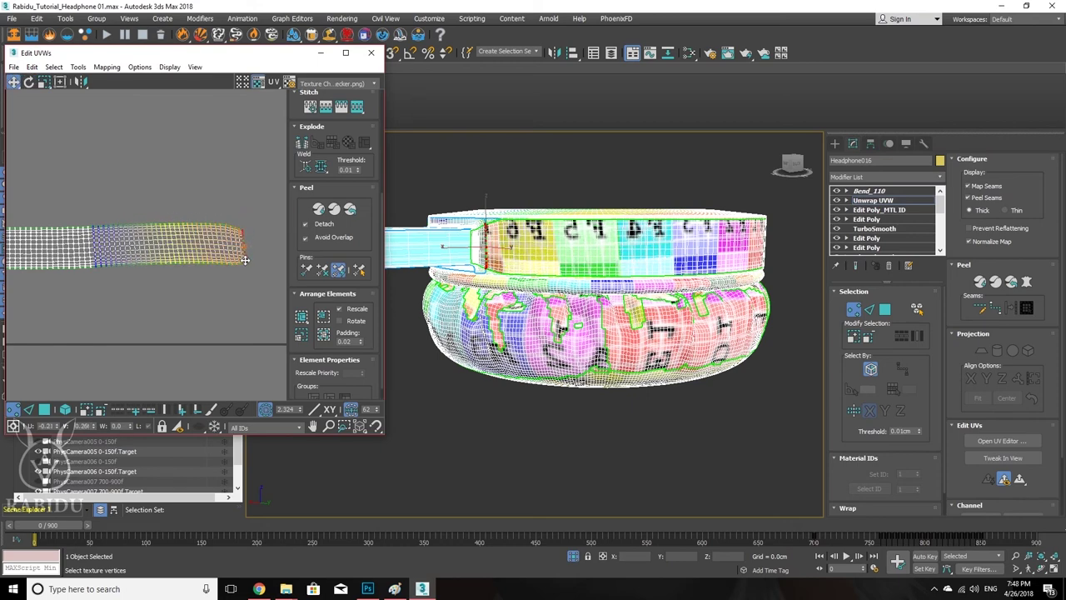
left_click_drag(170, 280, 196, 270)
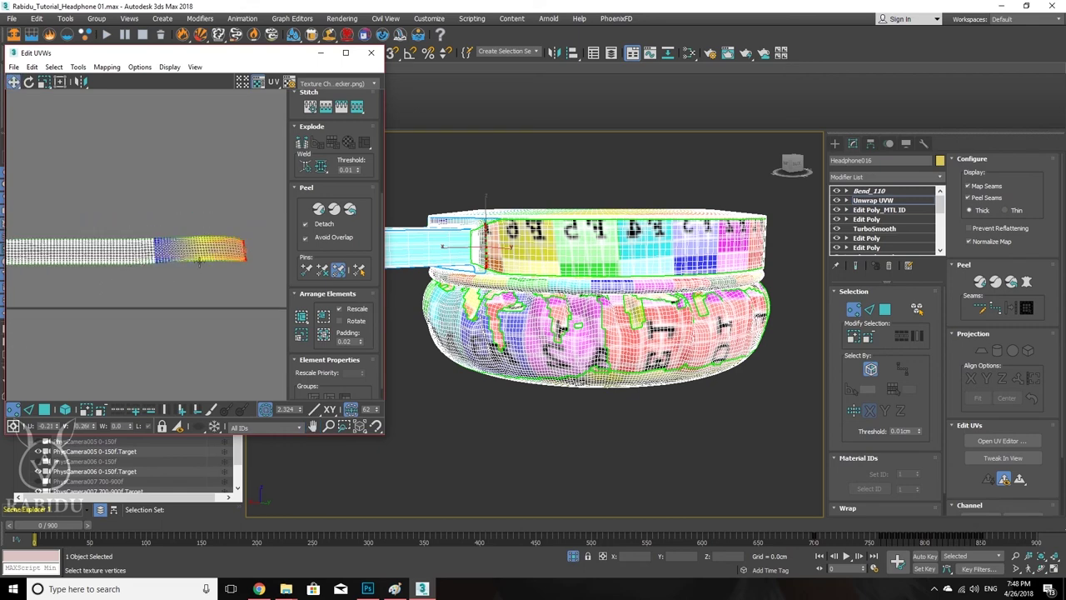
scroll(179, 267, "up", 2)
scroll(195, 282, "down", 4)
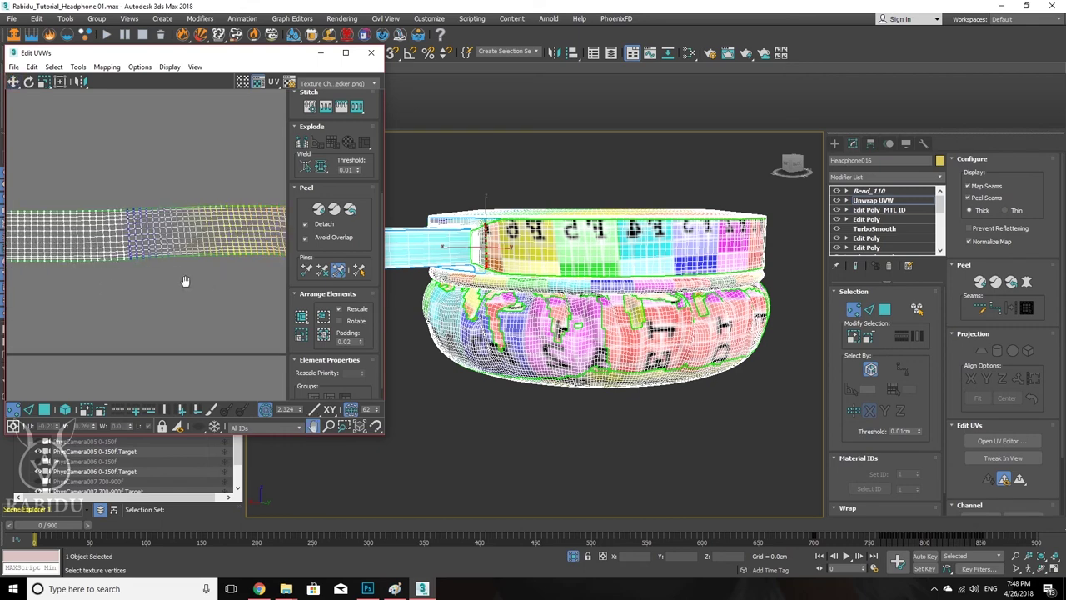
left_click_drag(141, 289, 30, 305)
Step: Select the entire straightened UV strip
left_click(245, 281)
scroll(242, 292, "down", 2)
scroll(229, 291, "up", 3)
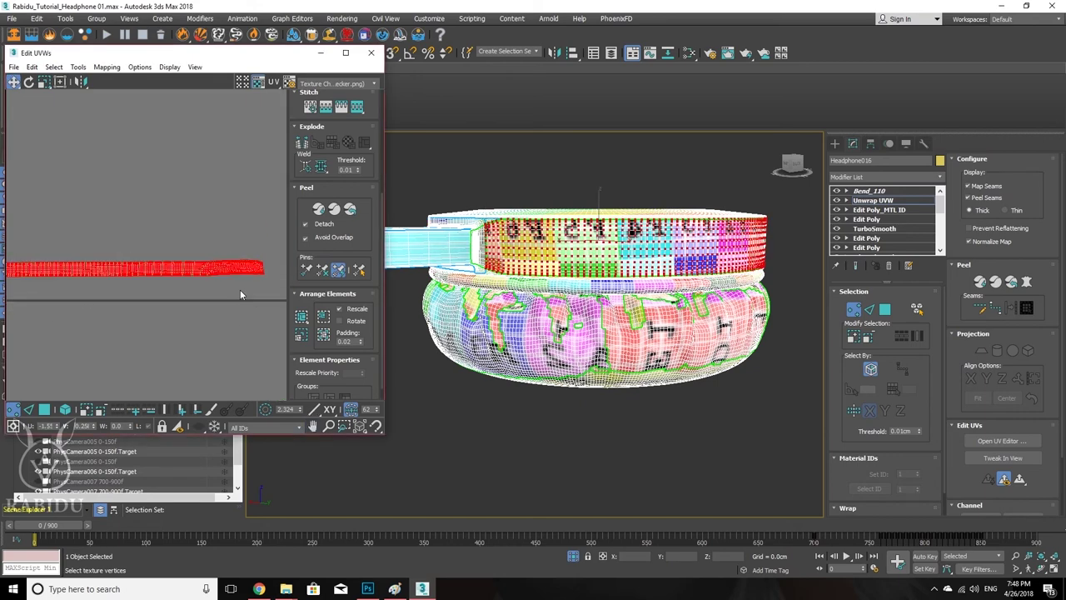
left_click(106, 66)
Step: Relax the strip by polygon angles, rerunning it with Stretch 0.1
mouse_move(78, 67)
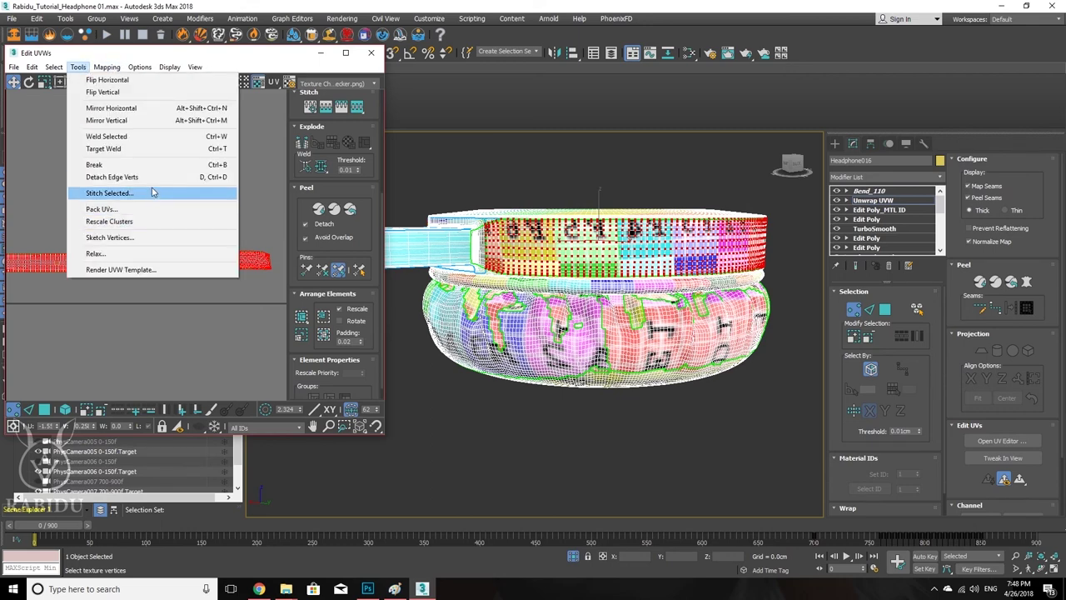
left_click(96, 253)
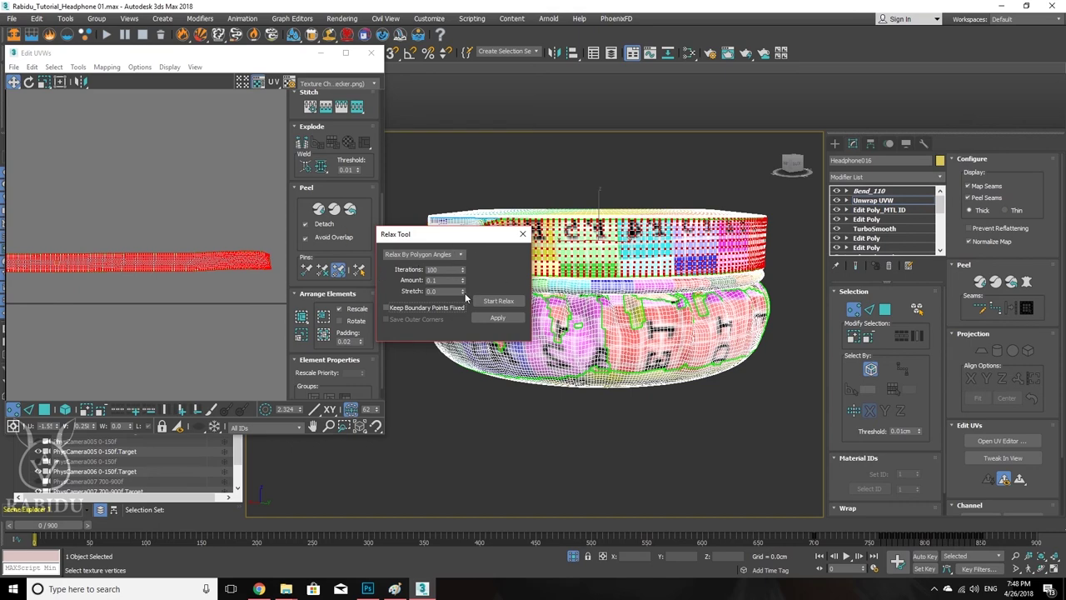
left_click(499, 300)
left_click(331, 296)
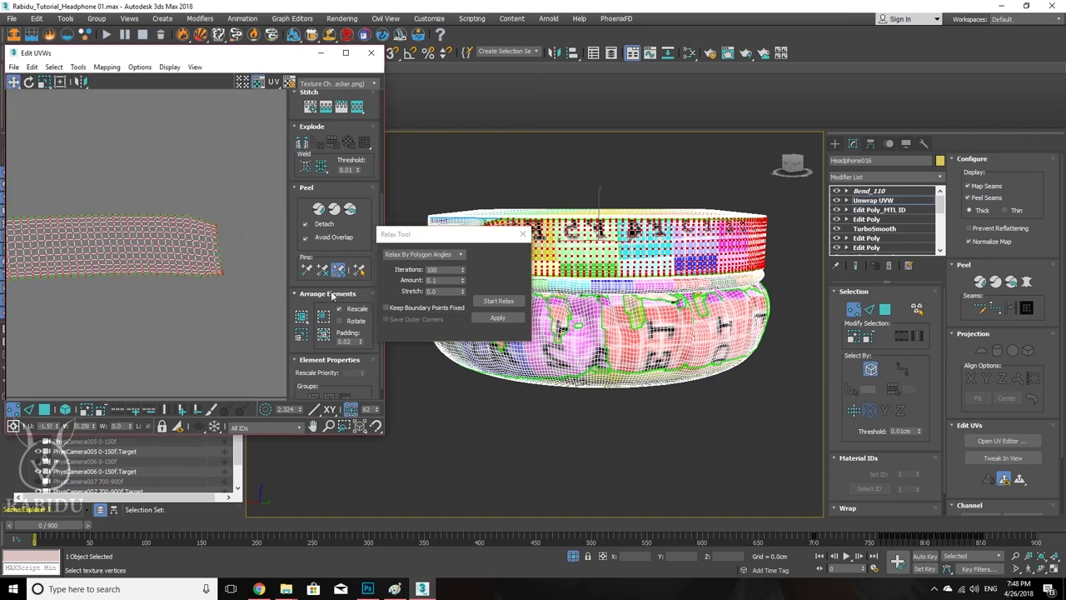
left_click(480, 301)
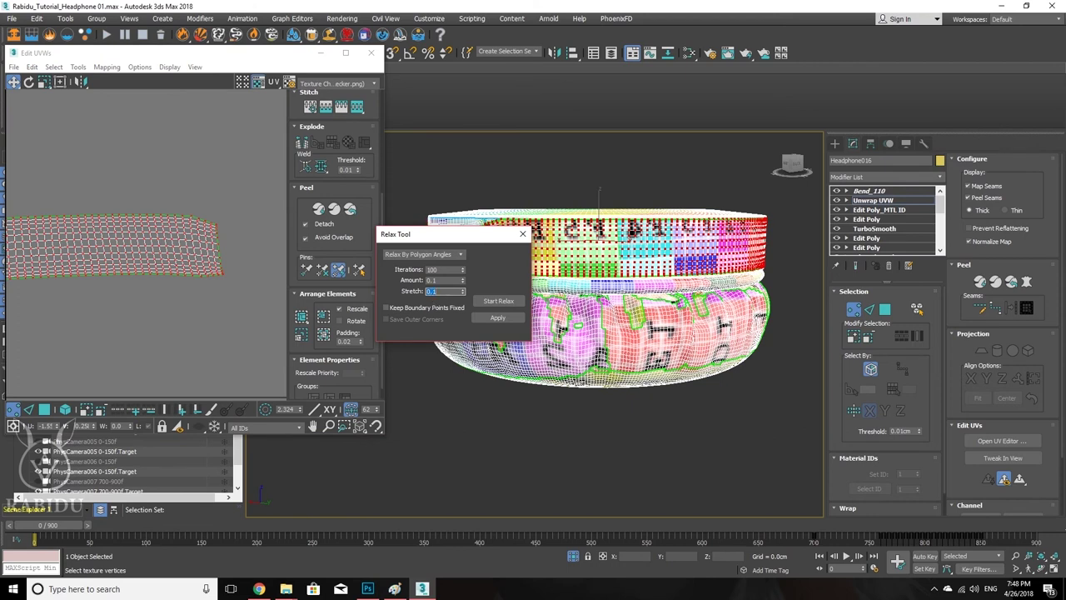
left_click(501, 301)
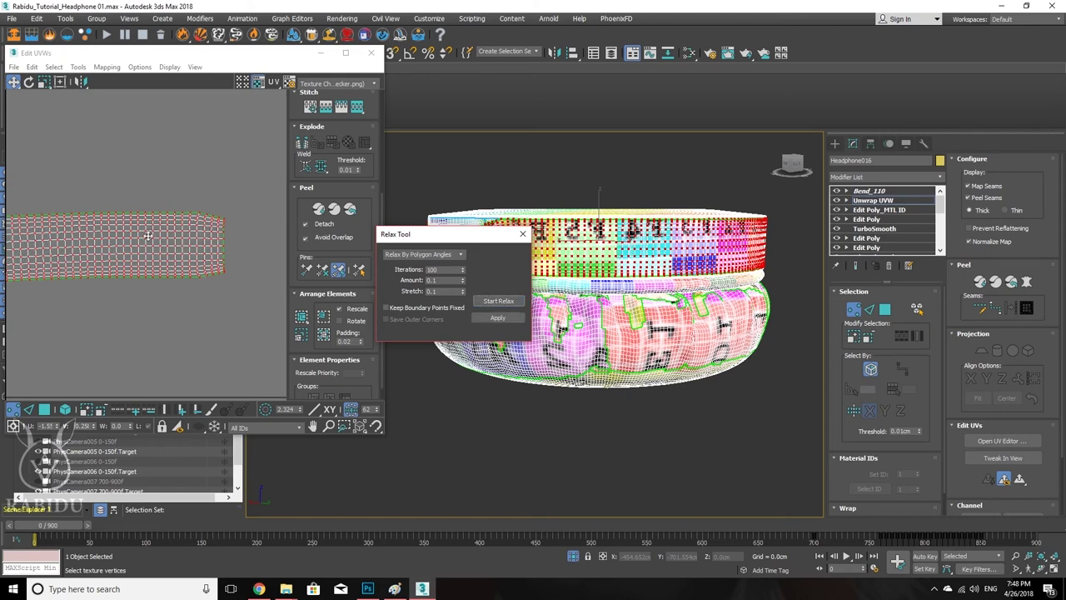
Step: Apply the relax to the selected strip and close the Relax Tool
left_click(148, 237)
scroll(167, 225, "down", 3)
scroll(196, 224, "up", 3)
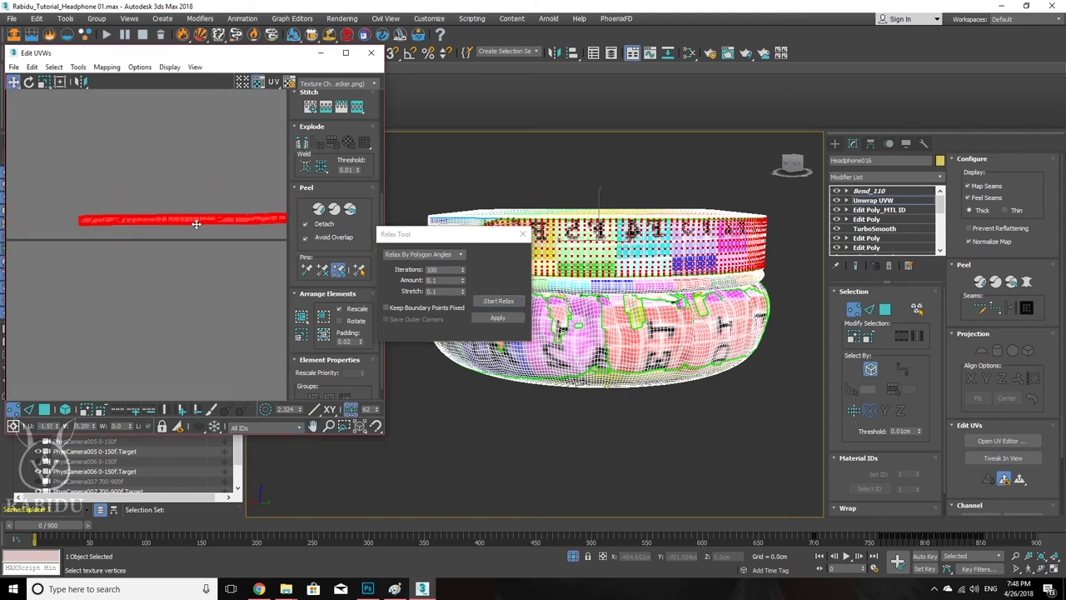
scroll(196, 224, "down", 2)
scroll(162, 221, "up", 4)
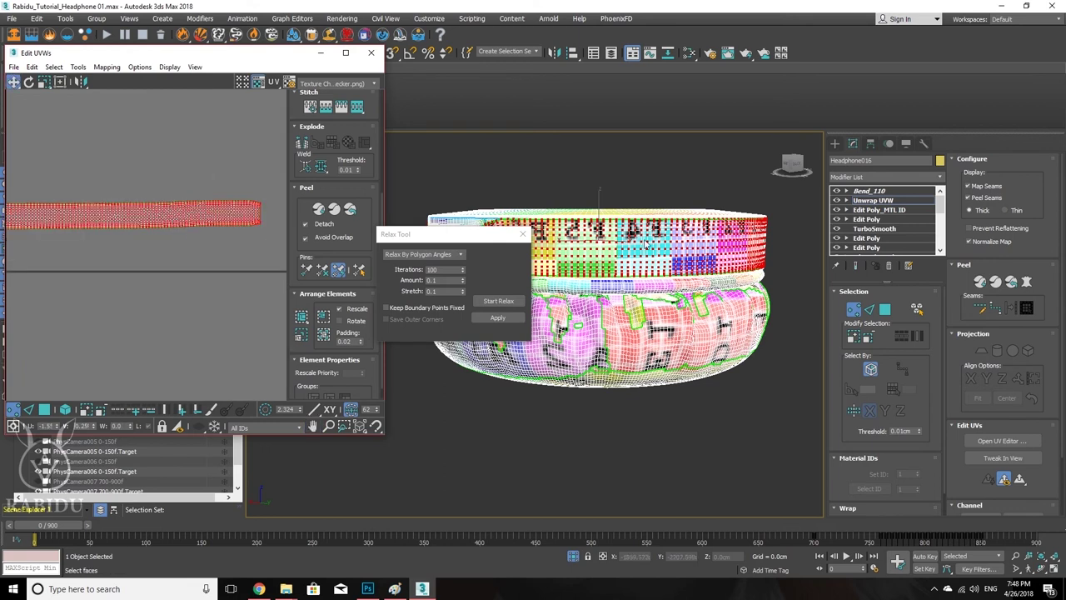
left_click(500, 318)
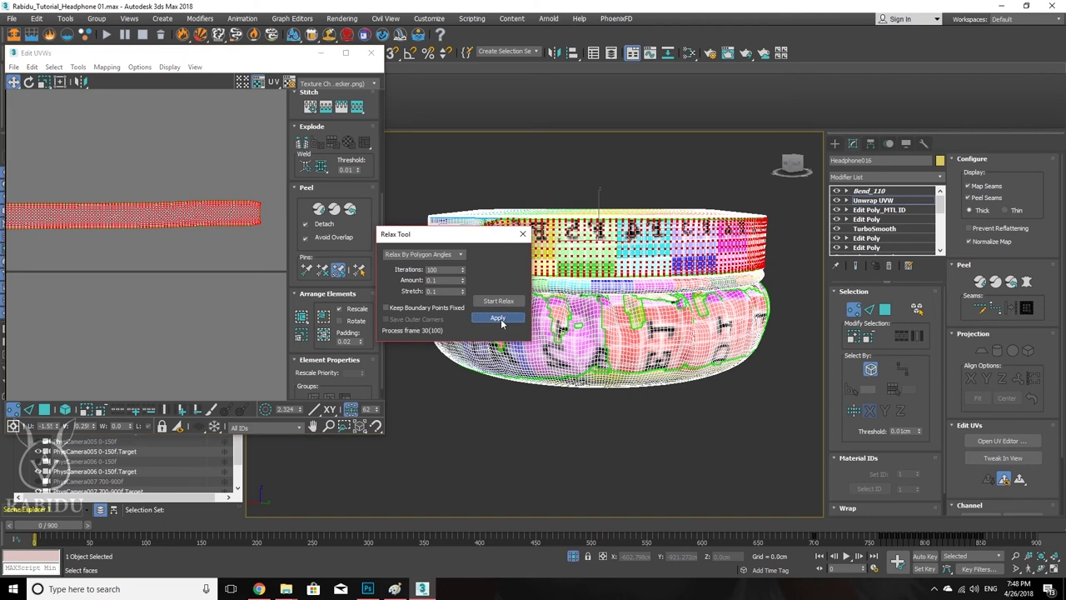
left_click(523, 234)
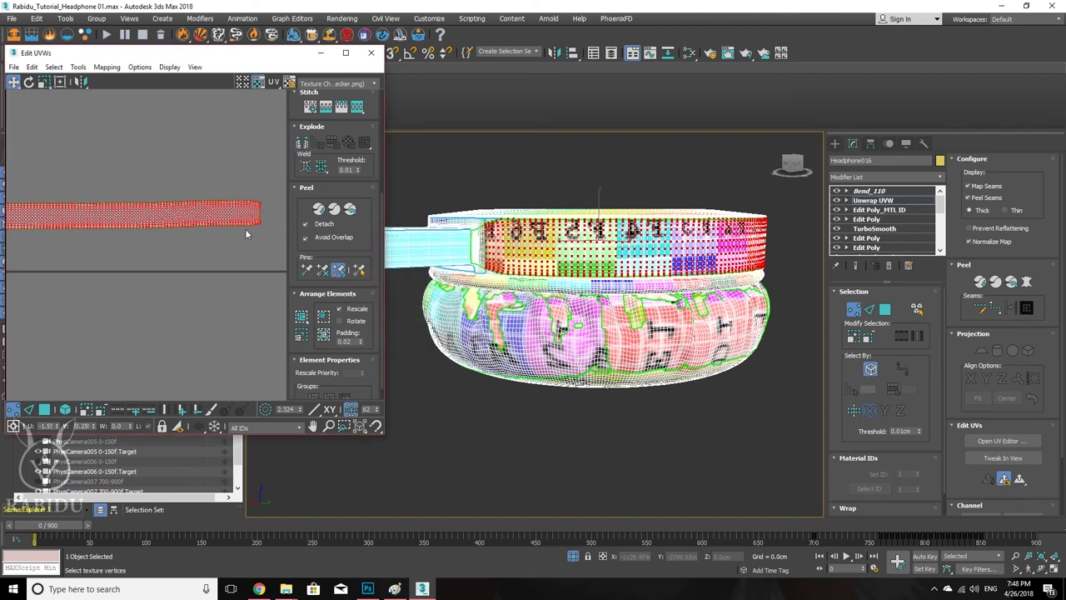
Step: Switch to UV Face mode and orbit around the headphone cup to inspect it
scroll(157, 222, "down", 3)
middle_click_drag(583, 291, 568, 274)
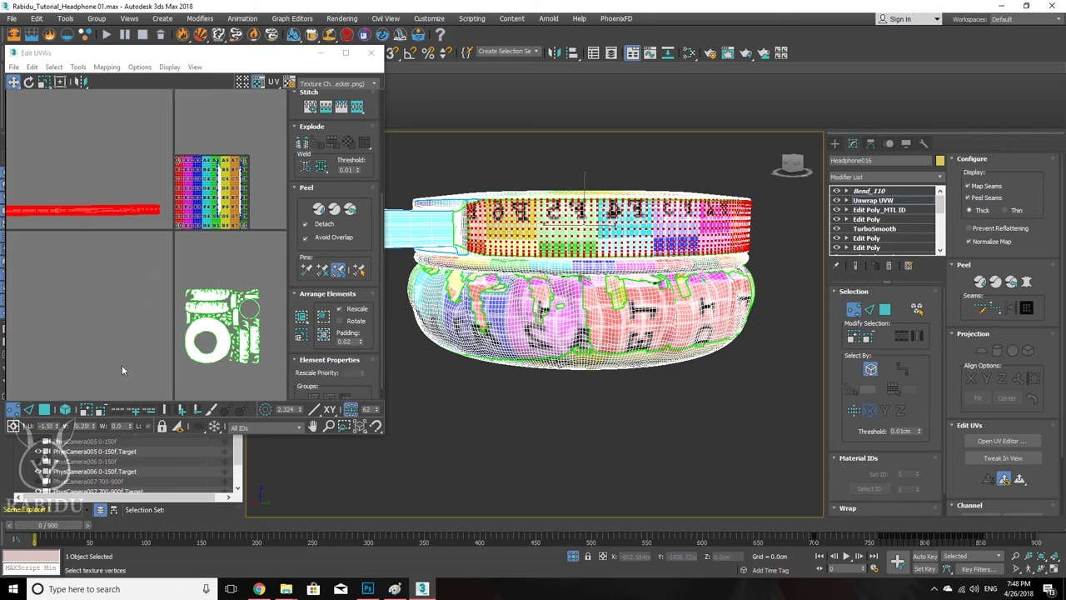
left_click(44, 409)
middle_click_drag(621, 300, 635, 337, "alt")
middle_click_drag(717, 316, 620, 232, "alt")
scroll(567, 179, "down", 3)
scroll(619, 231, "down", 5)
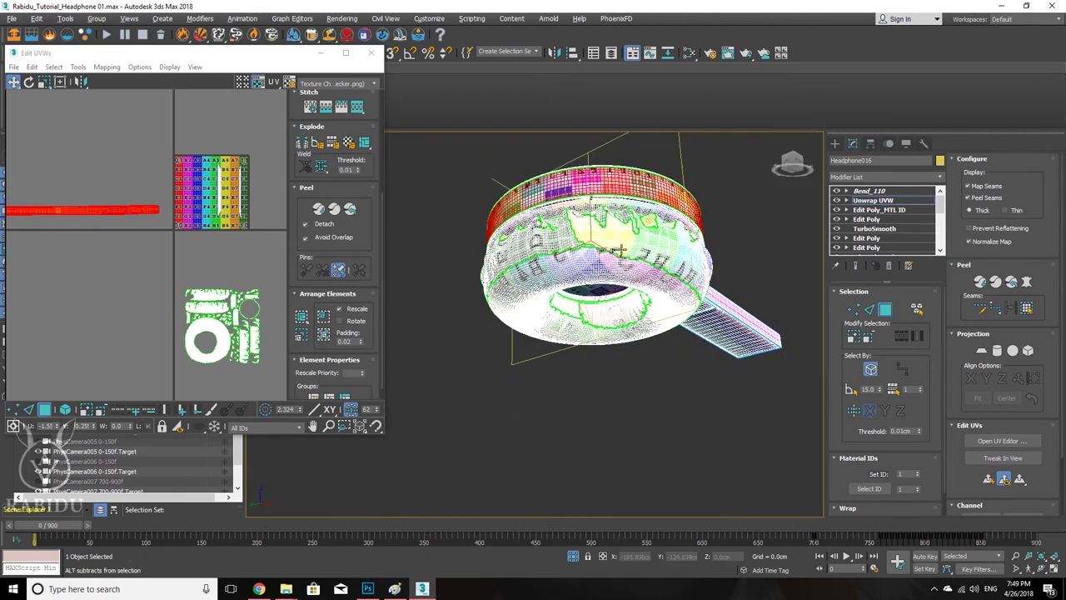
mouse_move(620, 230)
middle_mouse_down("alt")
mouse_move(620, 191)
mouse_move(617, 233)
middle_mouse_up("alt")
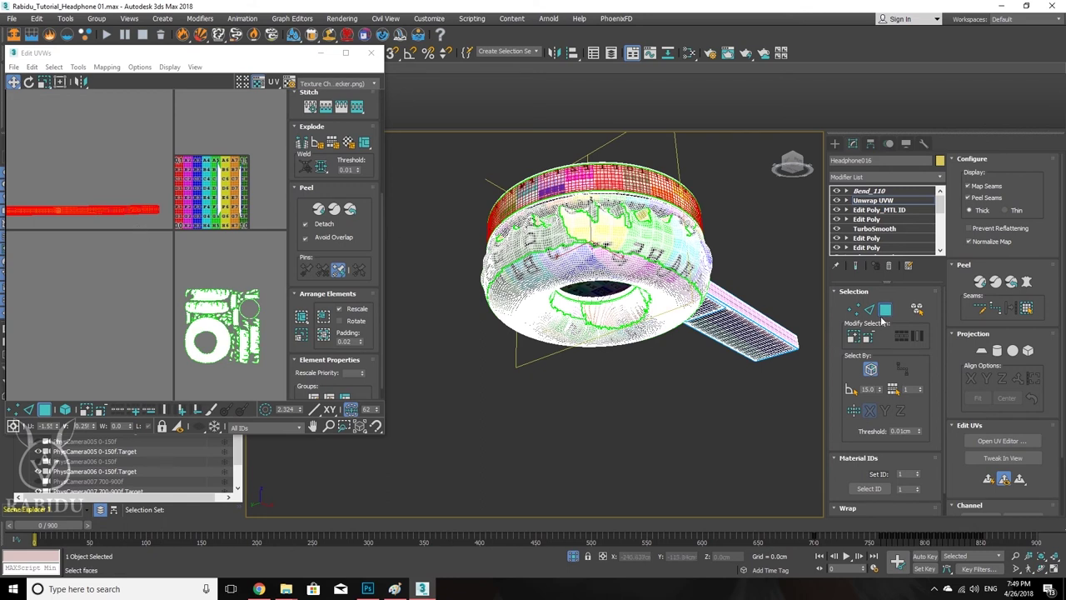
Step: With Select By Element on, select the whole headphone cushion and open Pelt Map
left_click(917, 308)
left_click(623, 234)
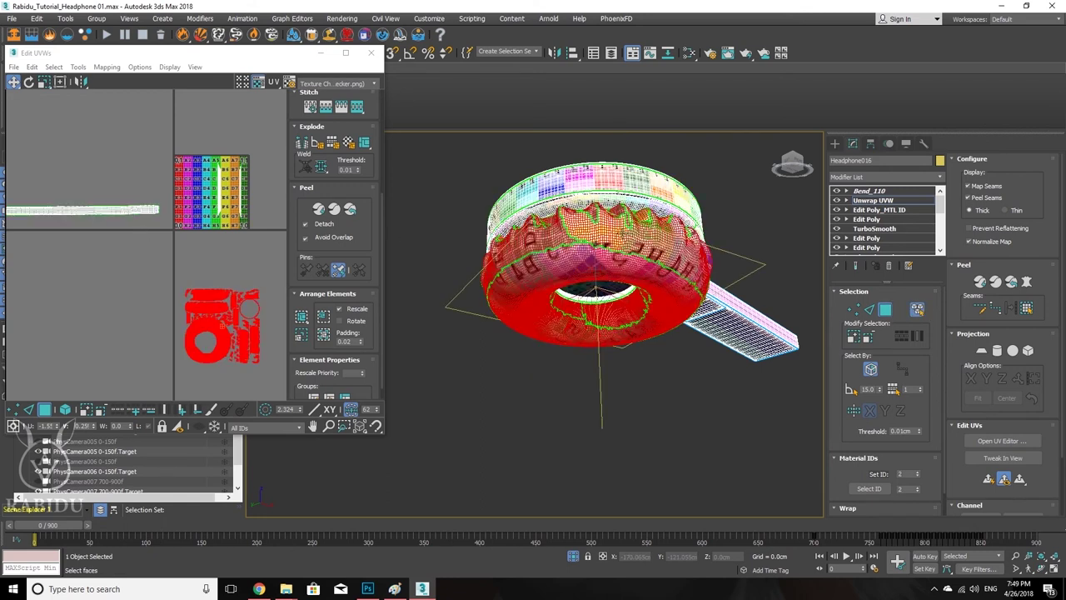
middle_click_drag(623, 239, 623, 275, "alt")
scroll(589, 259, "up", 5)
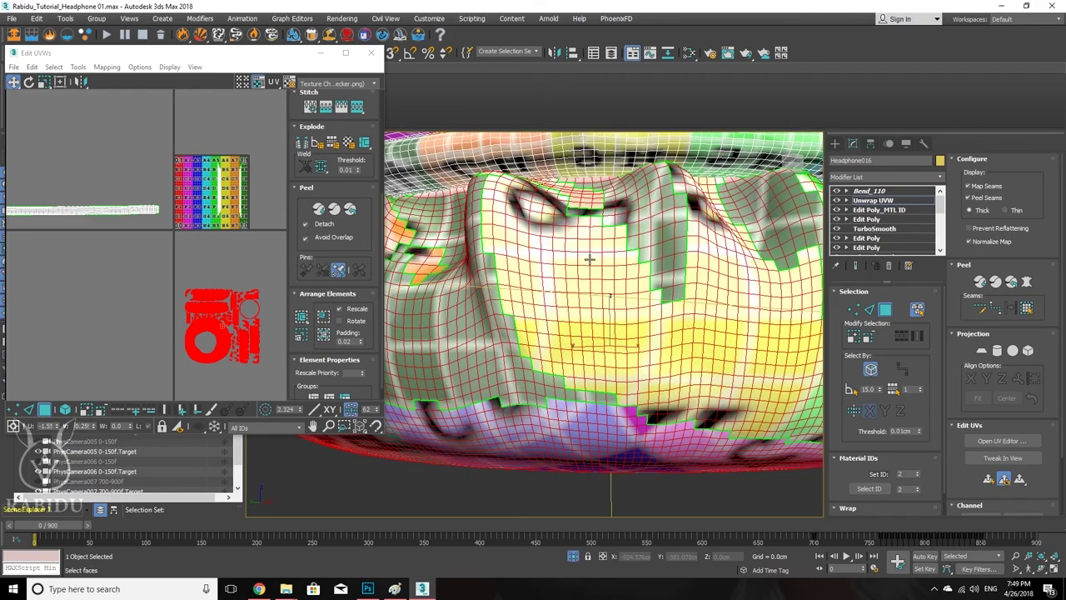
scroll(589, 259, "down", 5)
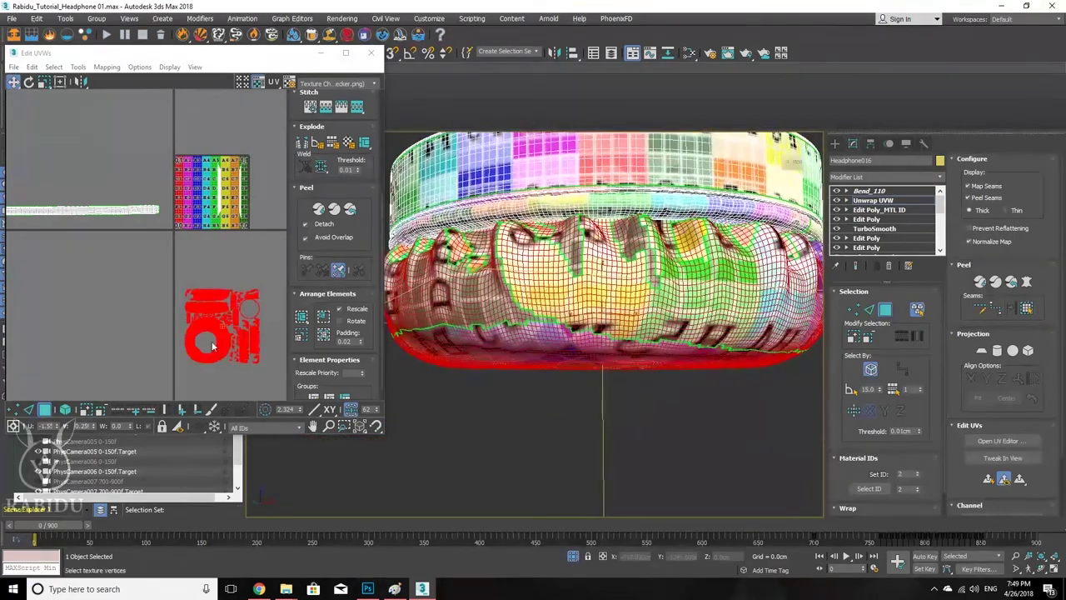
scroll(158, 304, "down", 2)
scroll(158, 304, "up", 5)
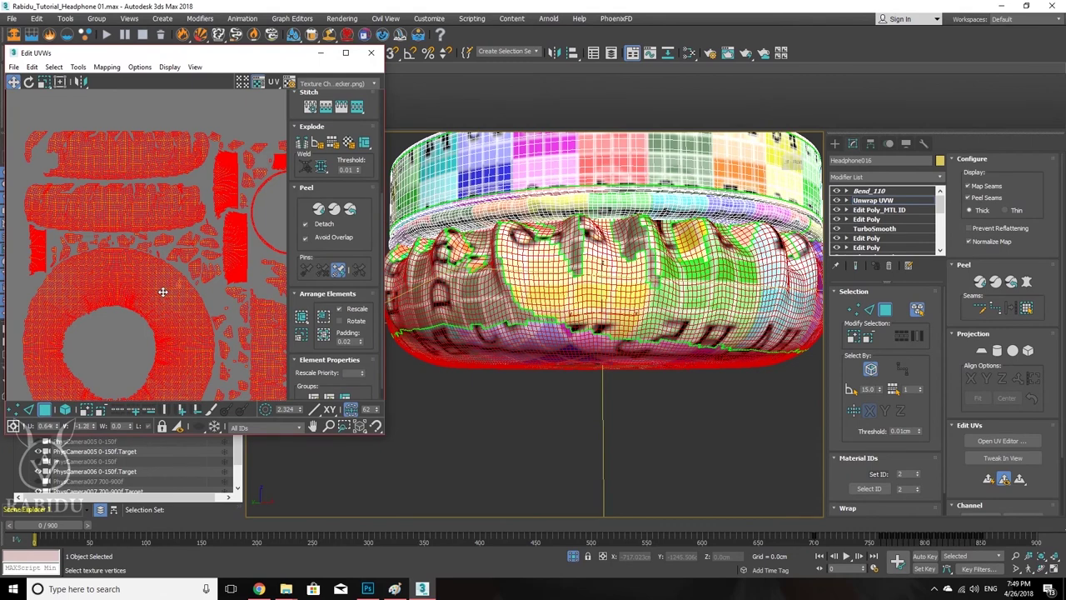
scroll(162, 291, "down", 5)
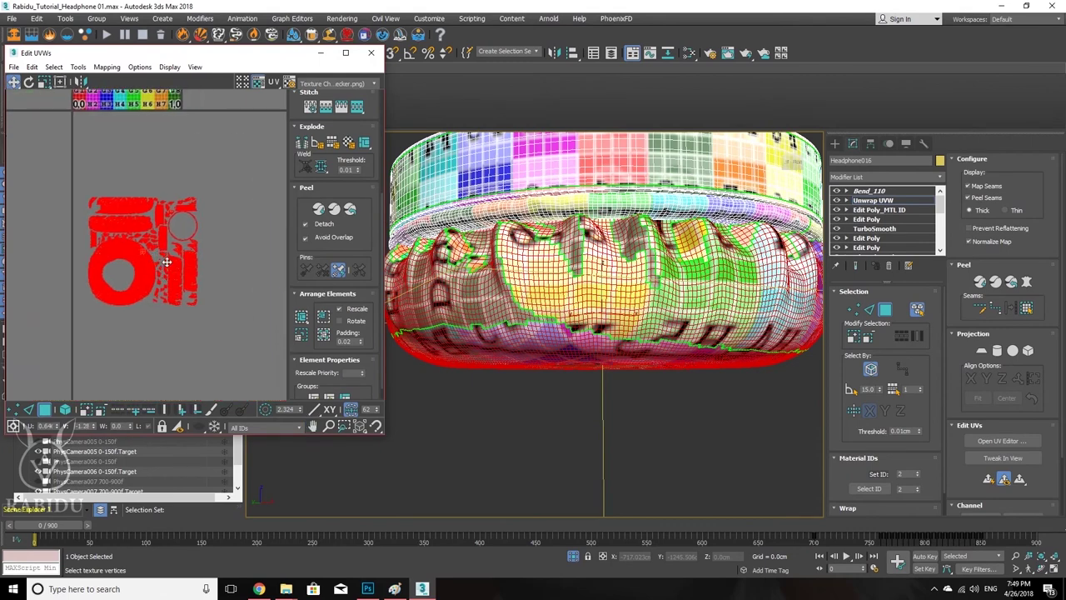
left_click(1029, 283)
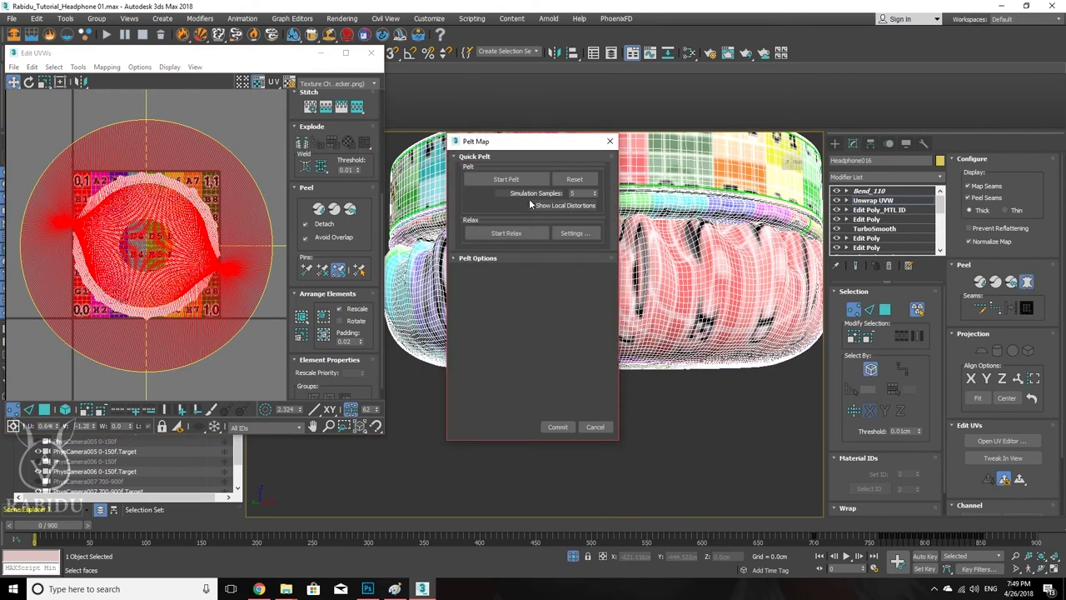
Step: Run the cushion's pelt simulation, stop it once settled, and commit the result
left_click(523, 180)
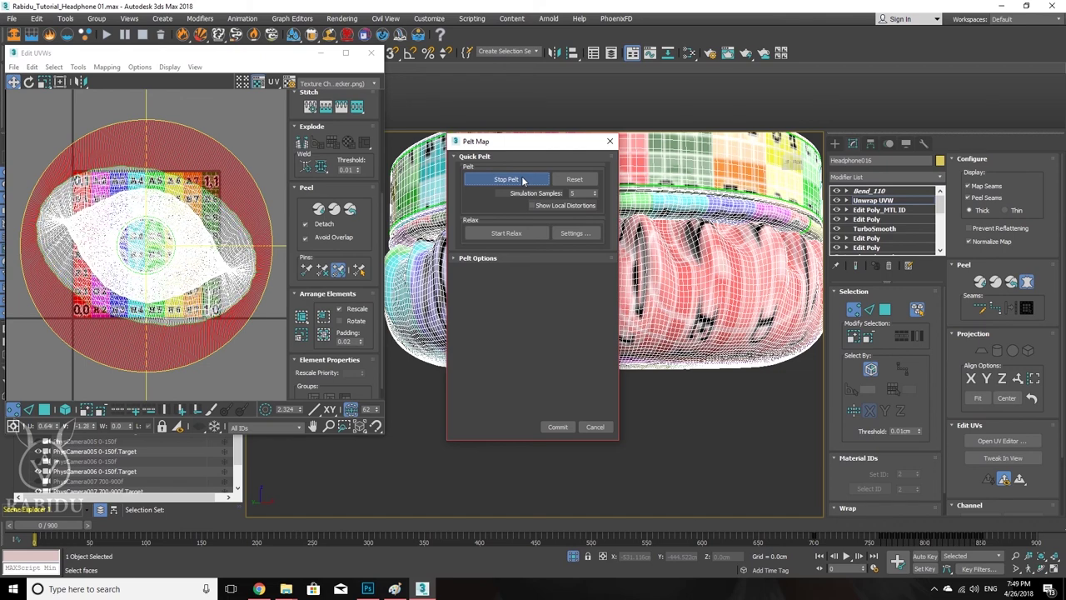
left_click(524, 181)
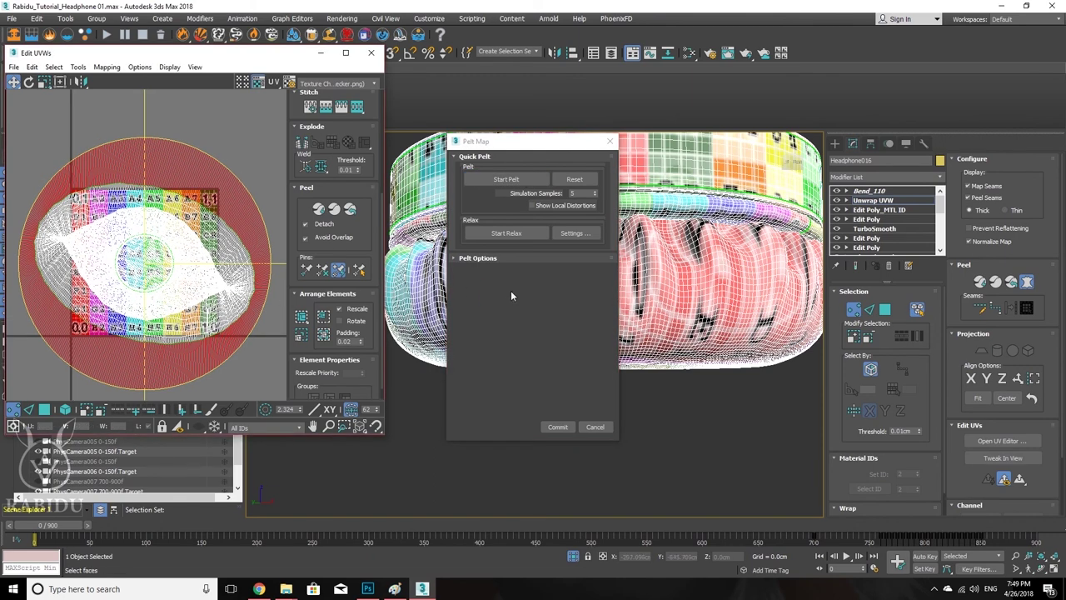
left_click(557, 427)
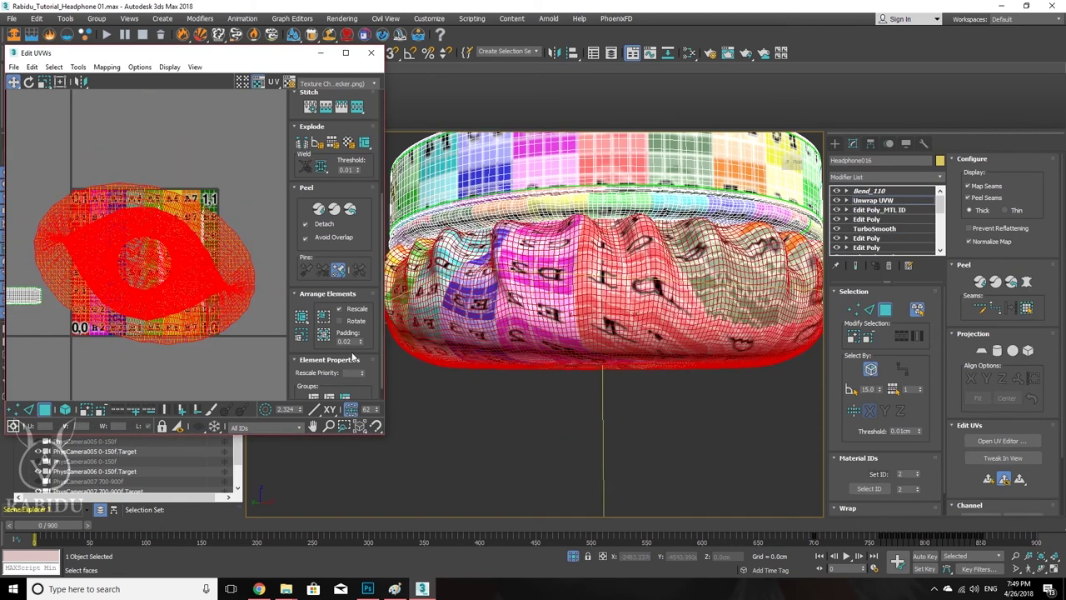
Step: Move the cushion's round UV shell below the checker tile
middle_click_drag(217, 246, 228, 177)
left_click_drag(240, 150, 240, 350)
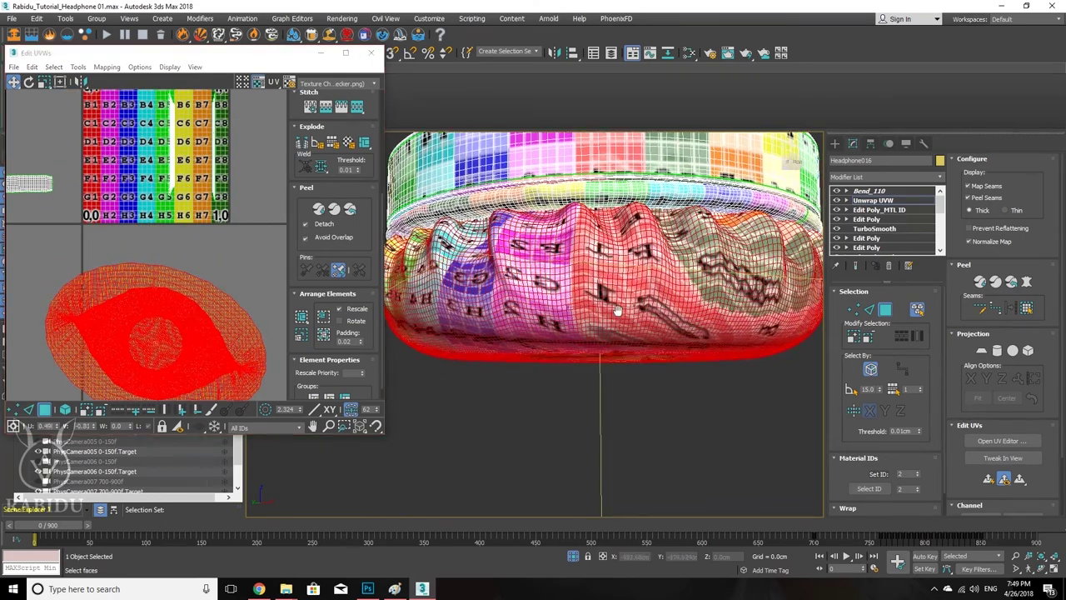
middle_click_drag(617, 350, 582, 184, "alt")
scroll(620, 185, "down", 5)
scroll(597, 275, "up", 5)
scroll(583, 238, "down", 5)
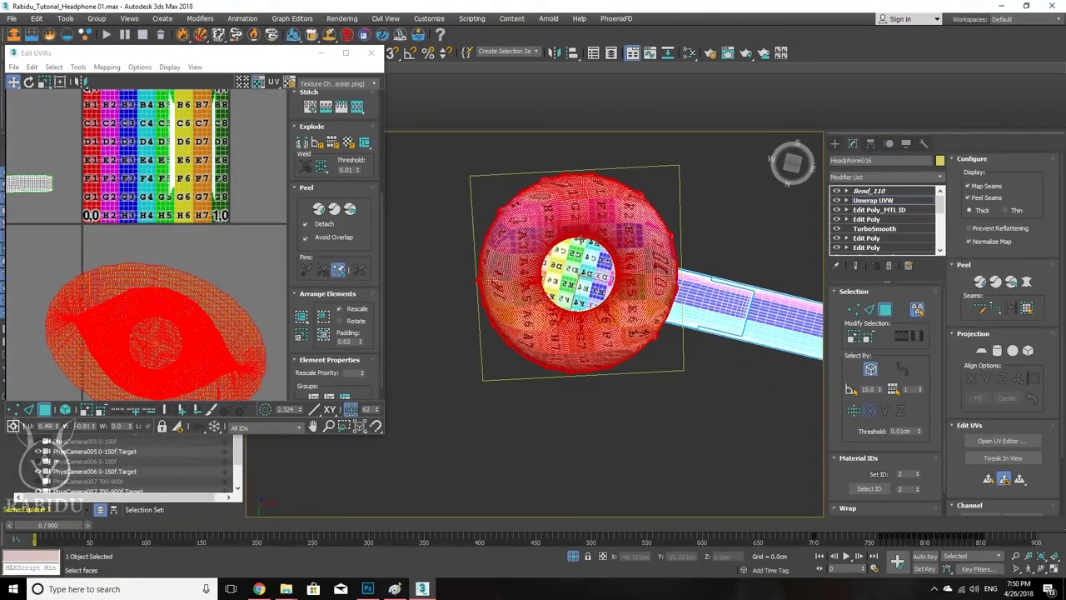
scroll(582, 184, "up", 6)
Step: Orbit and zoom around the cushion to inspect the checker on its wall and inner hole
middle_click_drag(587, 357, 576, 273, "alt")
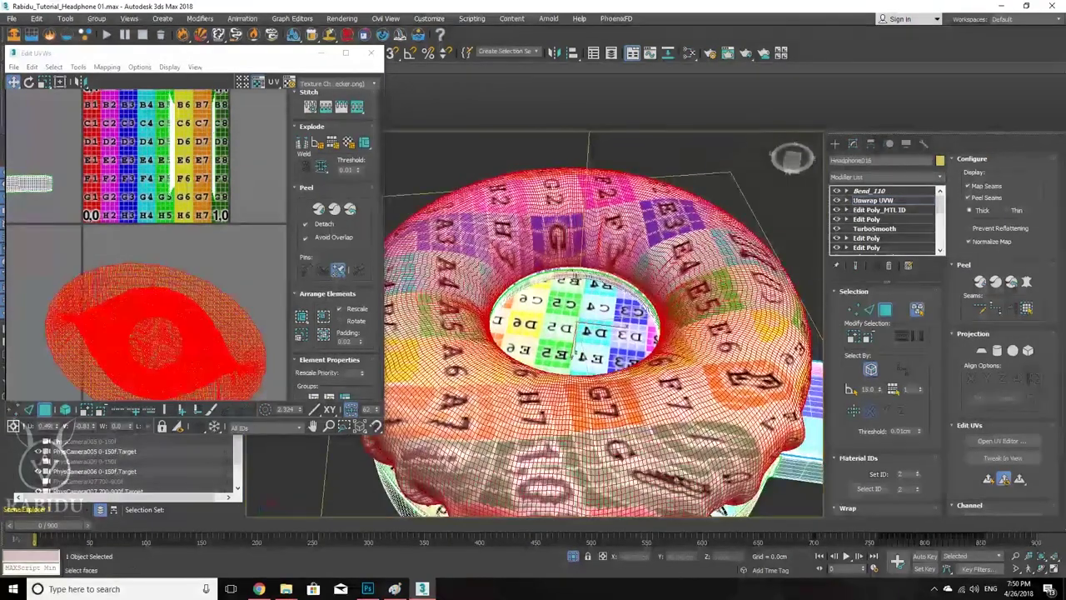
scroll(577, 273, "up", 5)
scroll(573, 284, "down", 3)
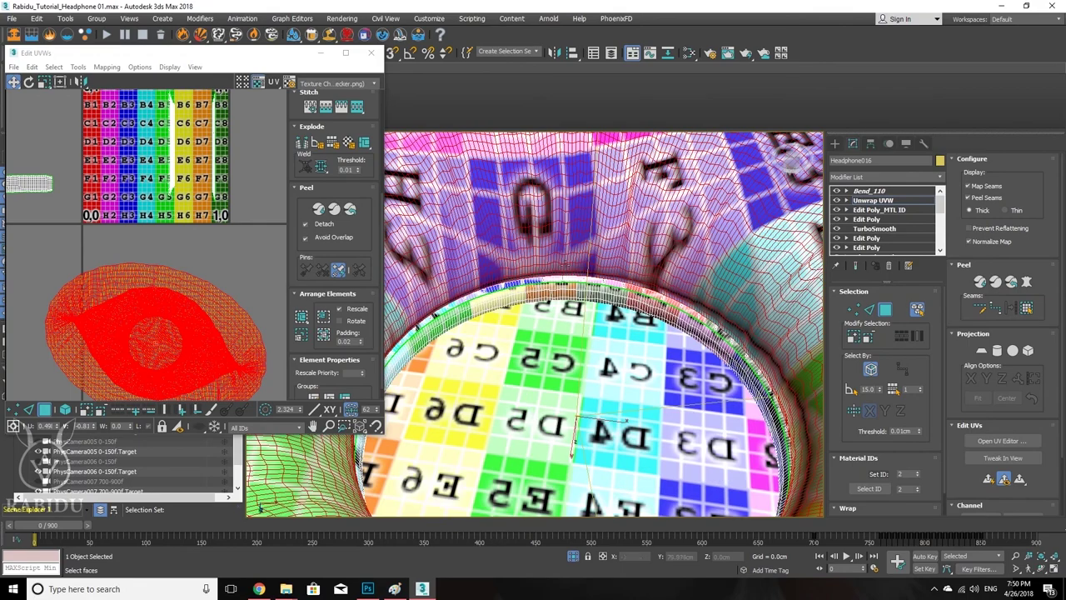
middle_click_drag(573, 284, 560, 304, "alt")
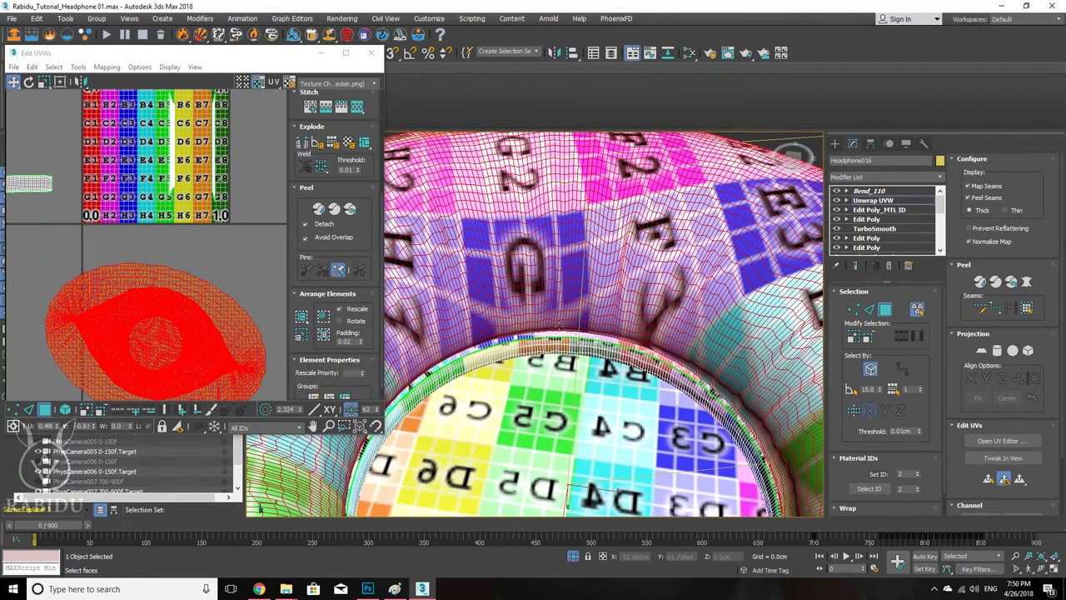
scroll(560, 336, "down", 10)
middle_click_drag(560, 336, 558, 269, "alt")
scroll(125, 300, "down", 5)
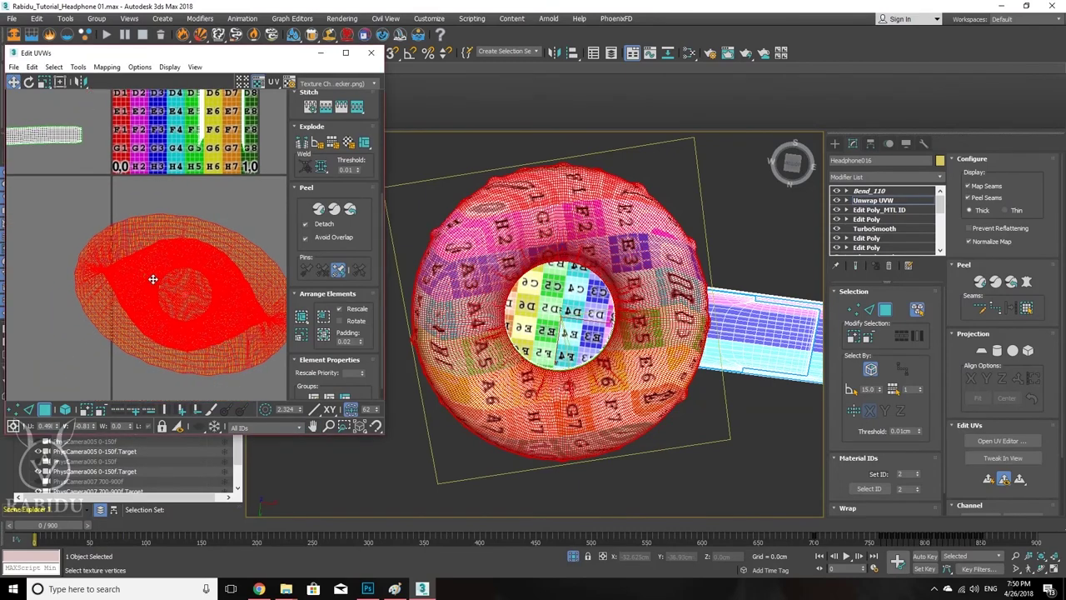
middle_click_drag(119, 238, 85, 231)
scroll(85, 231, "down", 3)
scroll(146, 221, "down", 1)
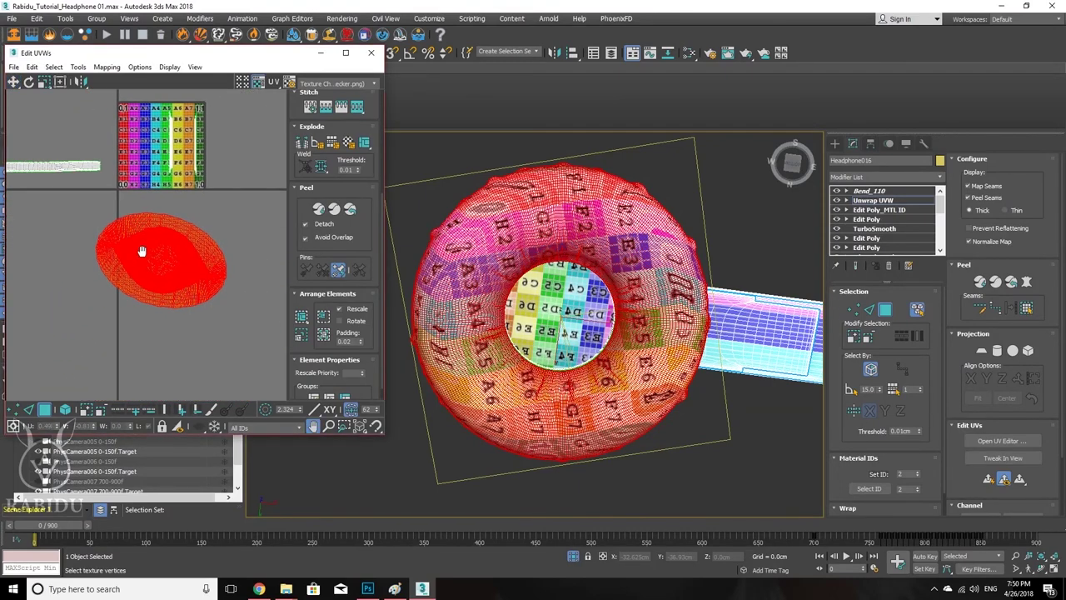
scroll(150, 258, "up", 5)
middle_click_drag(597, 265, 598, 321, "alt")
scroll(597, 321, "up", 8)
Step: In Edge mode, select a vertical edge loop on the cushion's outer wall
left_click(869, 309)
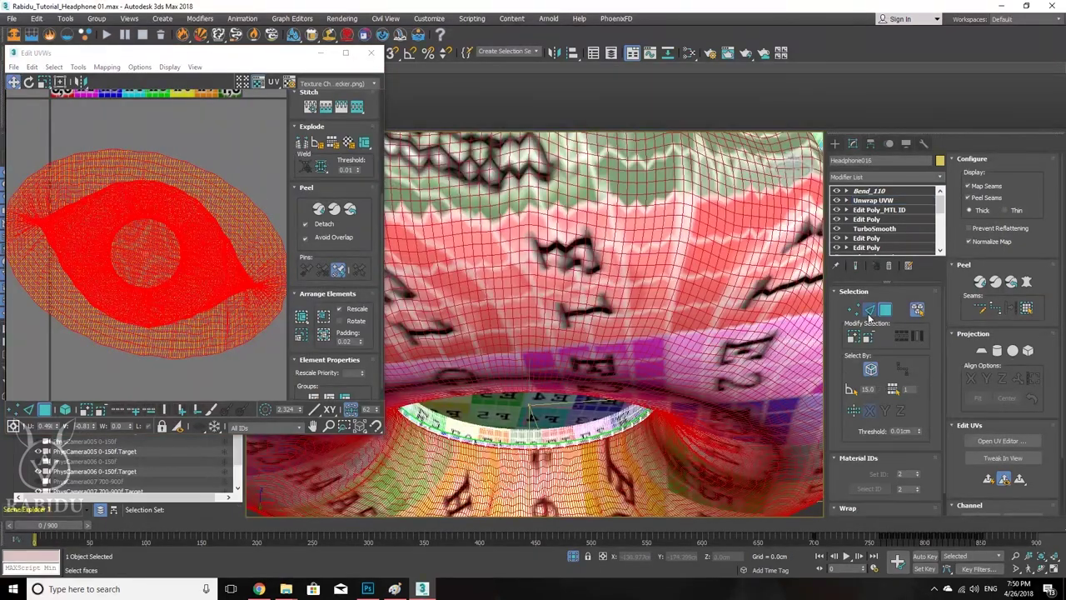
middle_click_drag(504, 296, 517, 323)
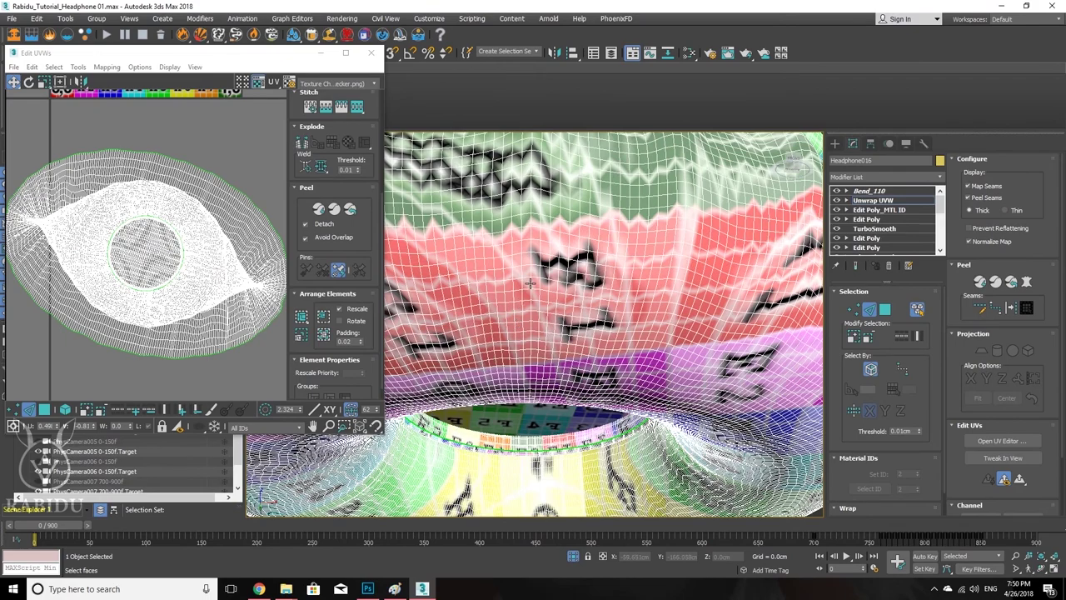
double_click(530, 283)
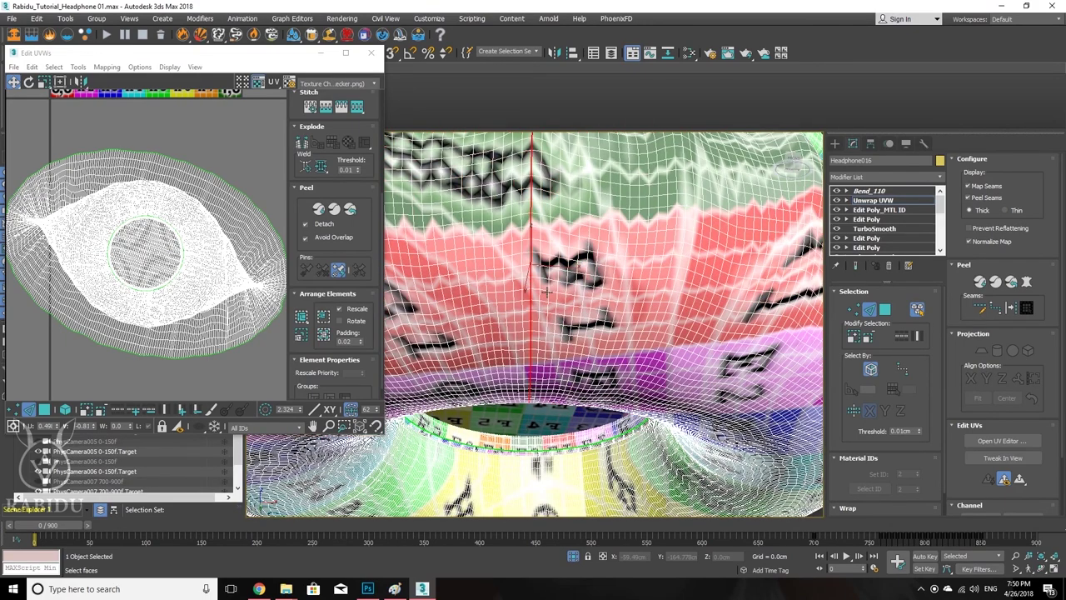
key("ctrl+a")
middle_click_drag(546, 289, 545, 265, "alt")
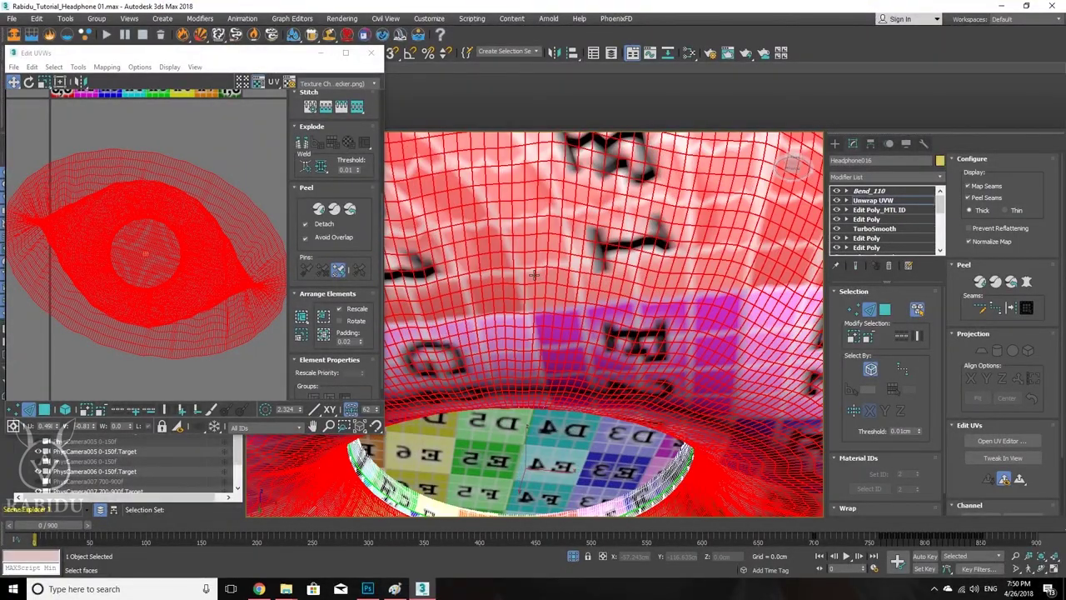
key("ctrl+z")
scroll(549, 311, "down", 5)
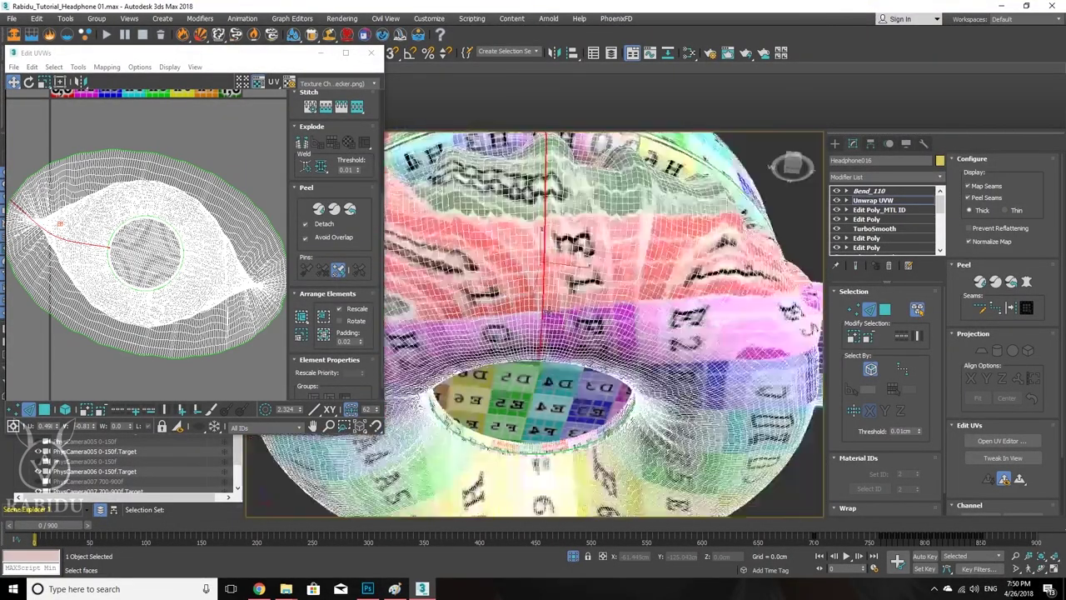
mouse_move(550, 311)
middle_mouse_down("alt")
mouse_move(550, 283)
mouse_move(553, 342)
mouse_move(553, 300)
middle_mouse_up("alt")
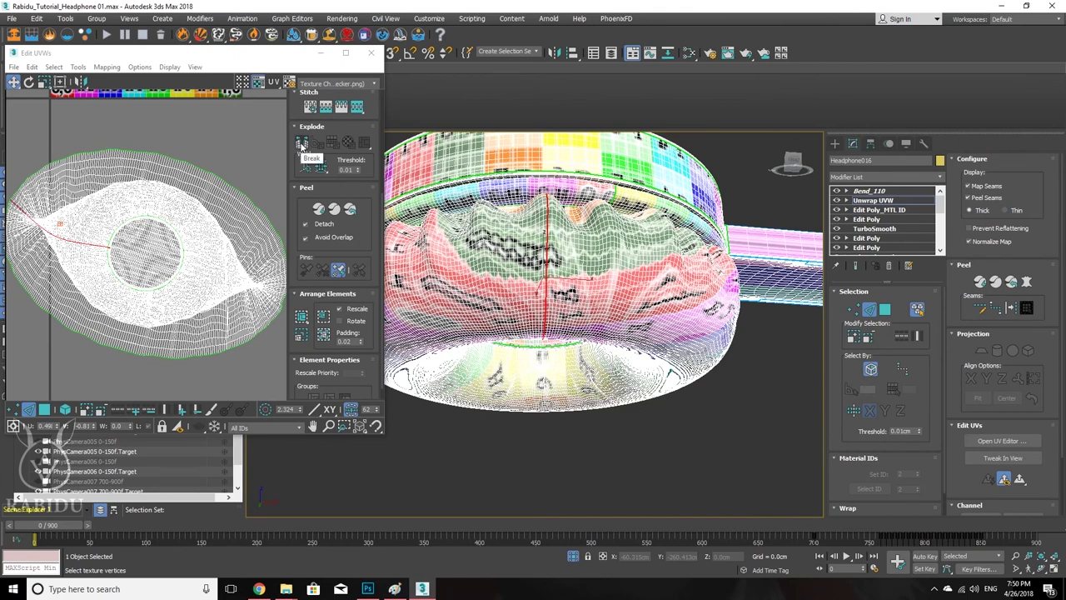
Step: Break the UVs along that loop, then select all faces in Face mode
left_click(301, 144)
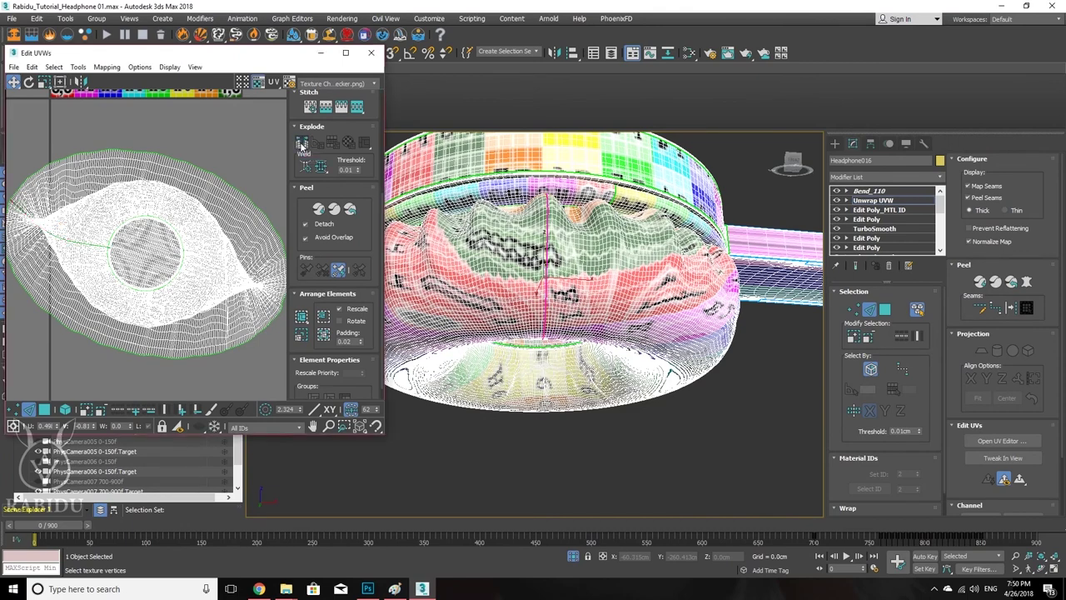
middle_click_drag(95, 266, 112, 232)
scroll(113, 232, "down", 4)
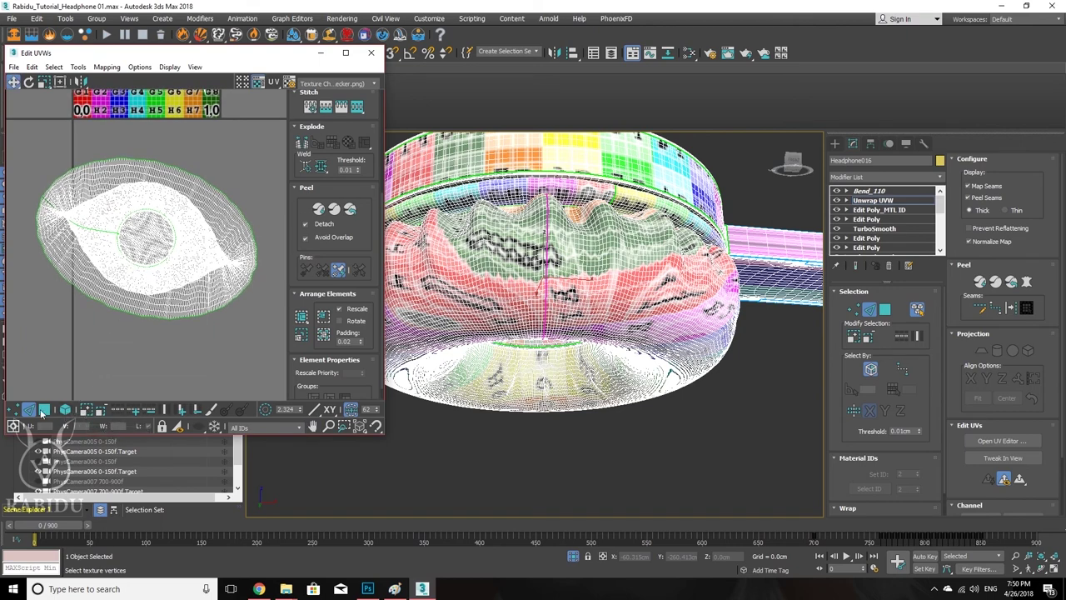
left_click(45, 410)
key("ctrl+a")
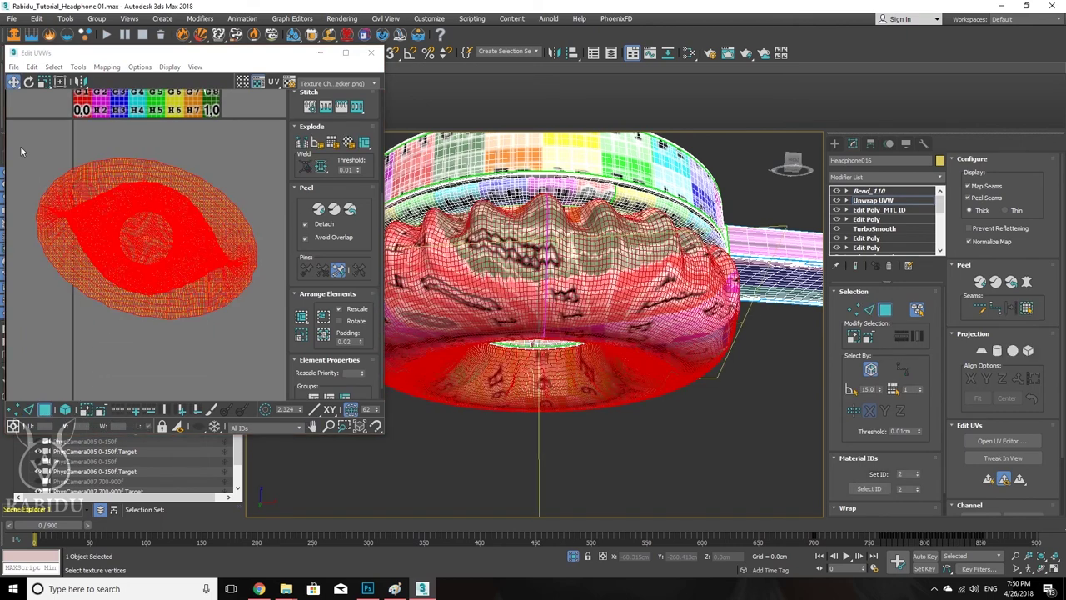
left_click_drag(21, 149, 269, 355)
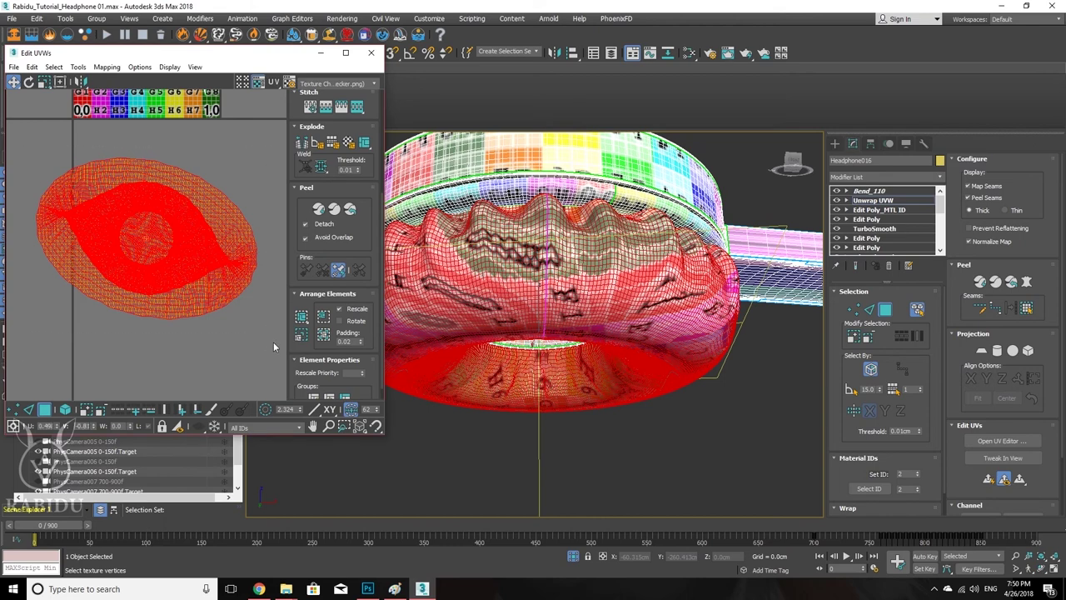
left_click(1028, 283)
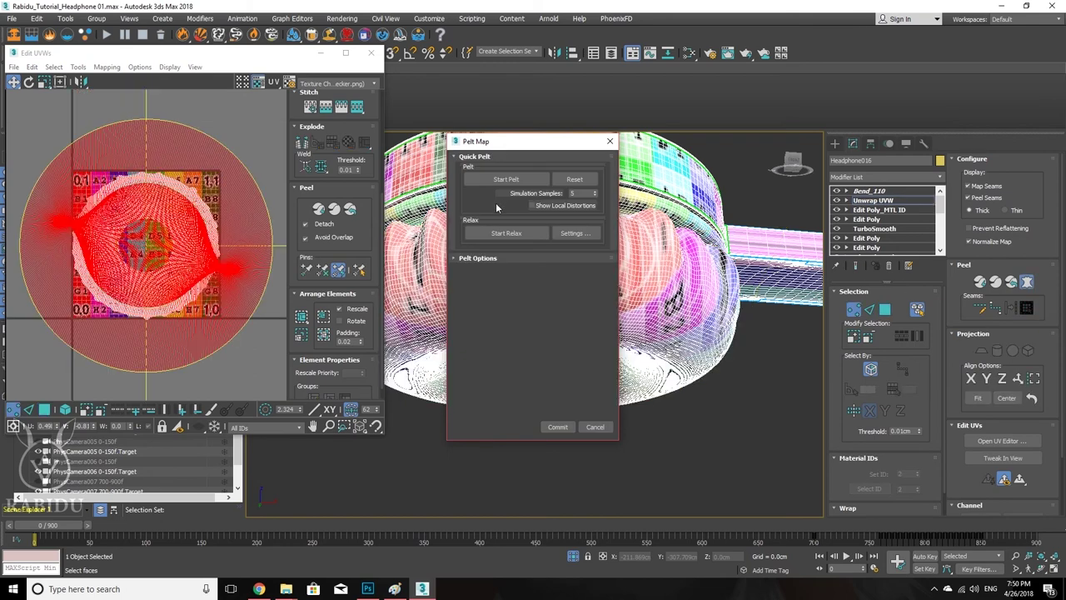
left_click(597, 428)
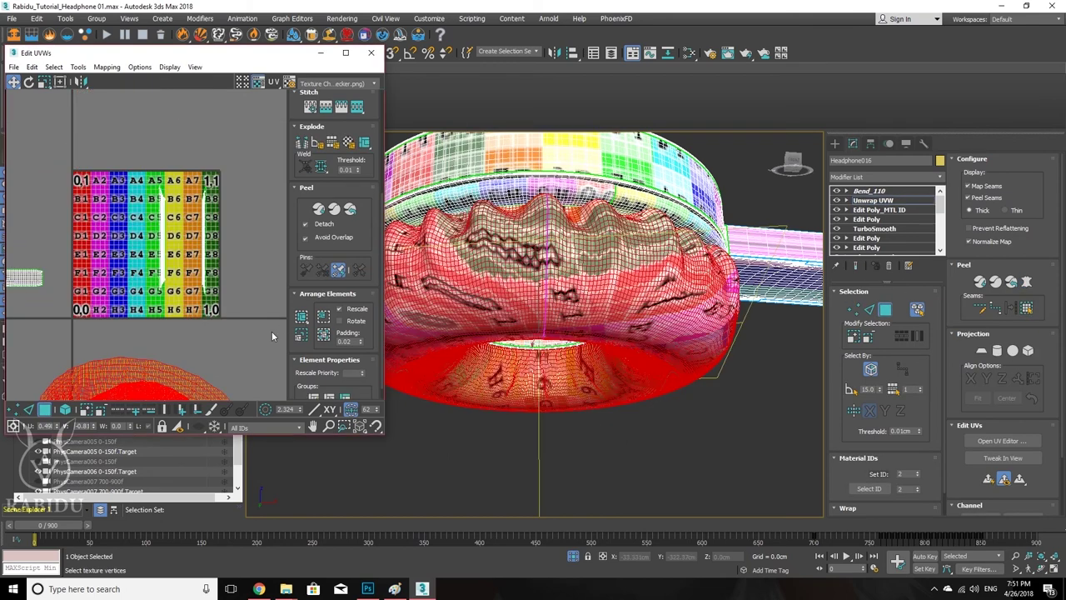
Step: Zoom in on the cushion's curved UV shell and apply Straighten Selection to make it a rectangular strip
scroll(200, 305, "up", 5)
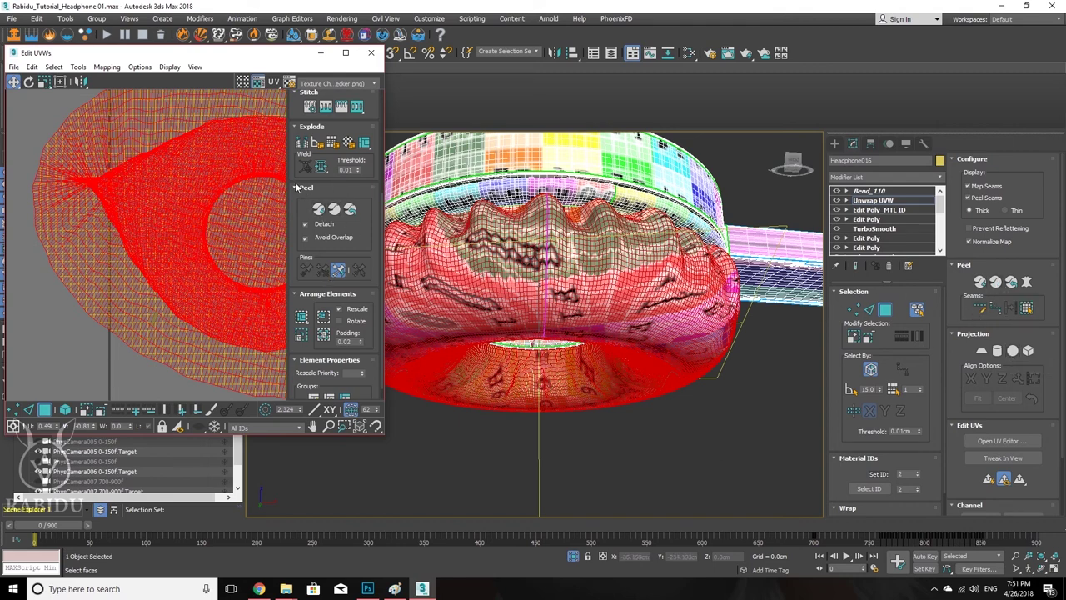
left_click_drag(294, 182, 291, 272)
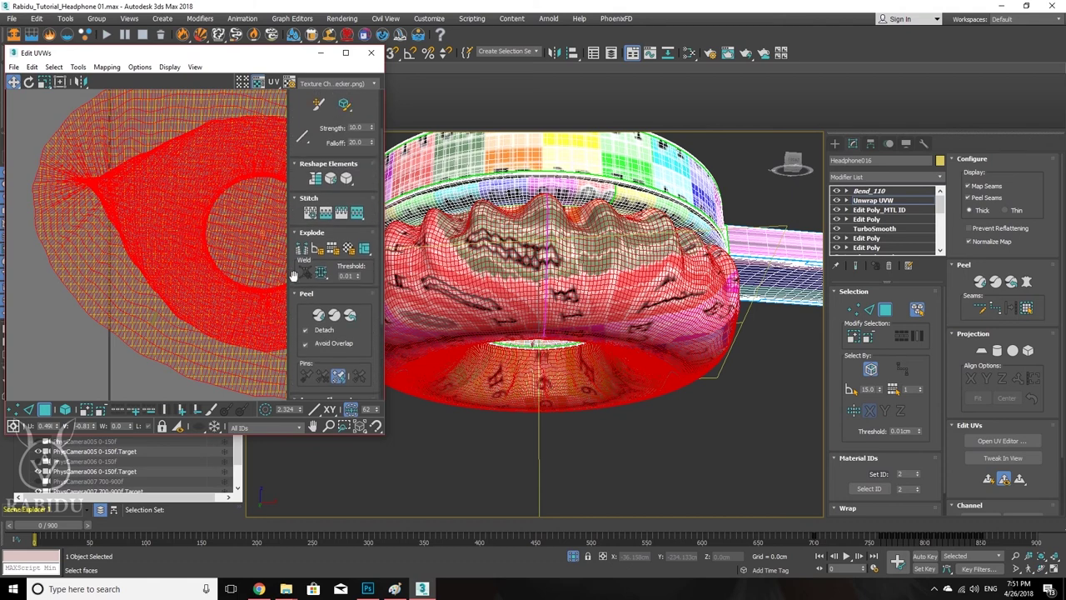
left_click(316, 178)
scroll(198, 250, "down", 4)
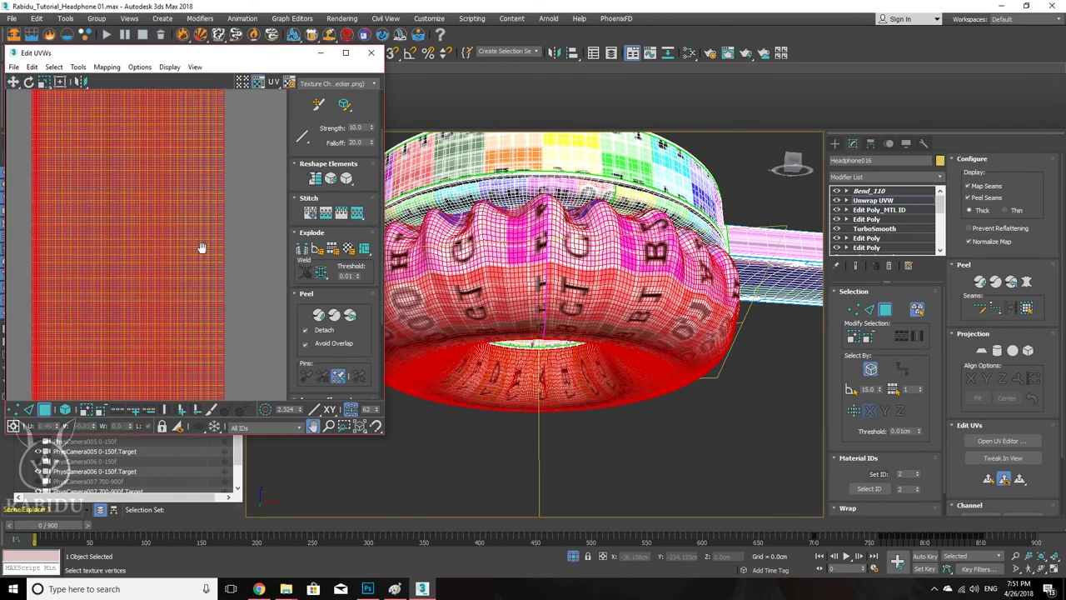
scroll(180, 291, "down", 4)
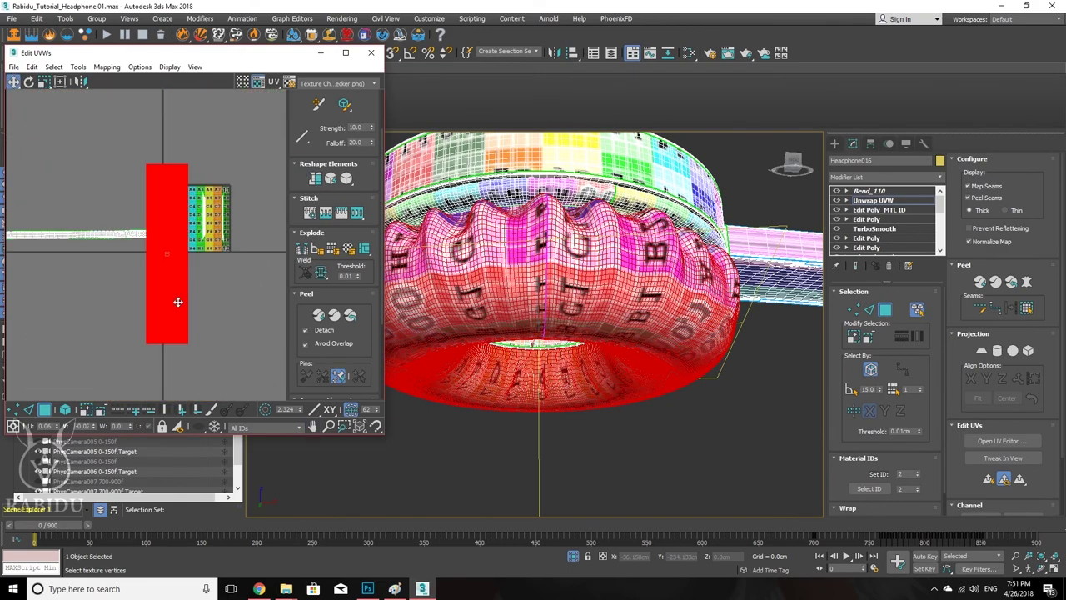
Step: Move the straightened UV shell down-right, then inspect the cushion from front, side and top views
left_click_drag(177, 293, 197, 397)
middle_click_drag(195, 334, 166, 209)
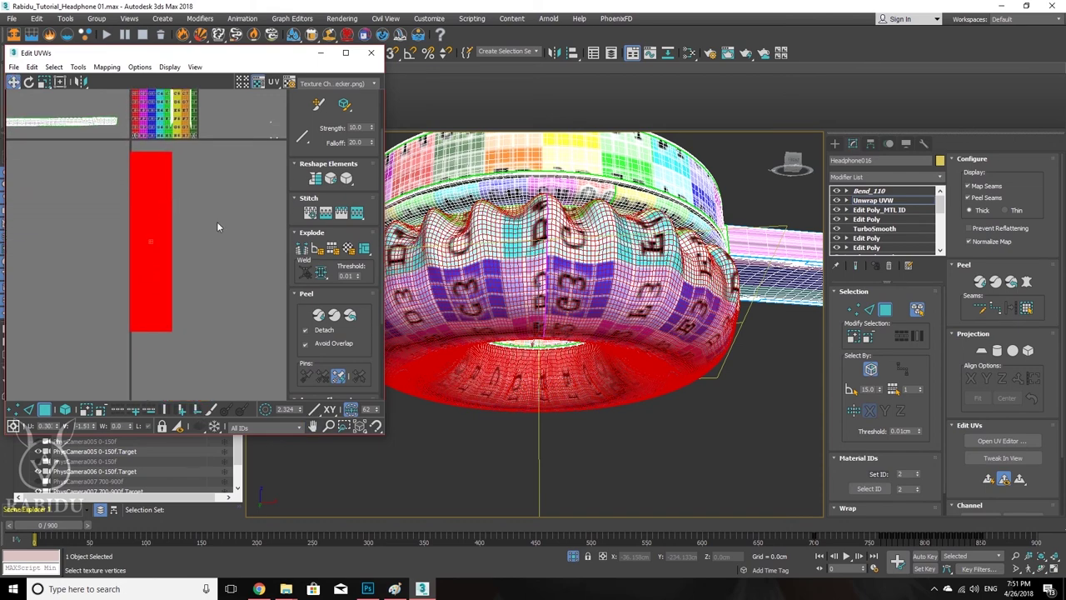
middle_click_drag(550, 333, 550, 250, "alt")
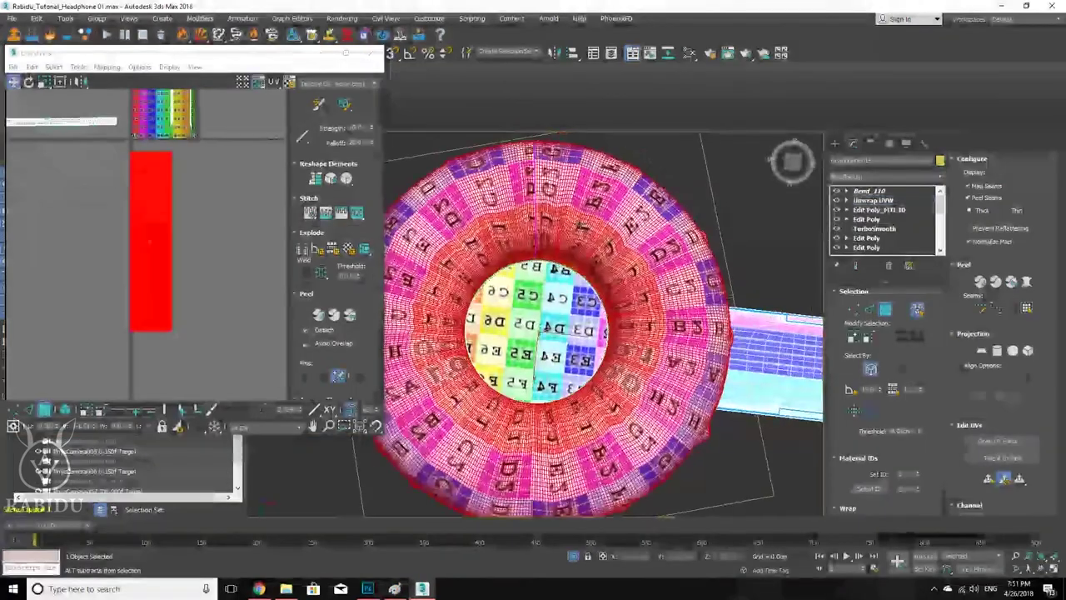
scroll(546, 329, "down", 3)
middle_click_drag(546, 330, 579, 360, "alt")
scroll(557, 294, "up", 3)
mouse_move(557, 295)
middle_mouse_down("alt")
mouse_move(561, 342)
mouse_move(571, 283)
middle_mouse_up("alt")
scroll(180, 248, "up", 5)
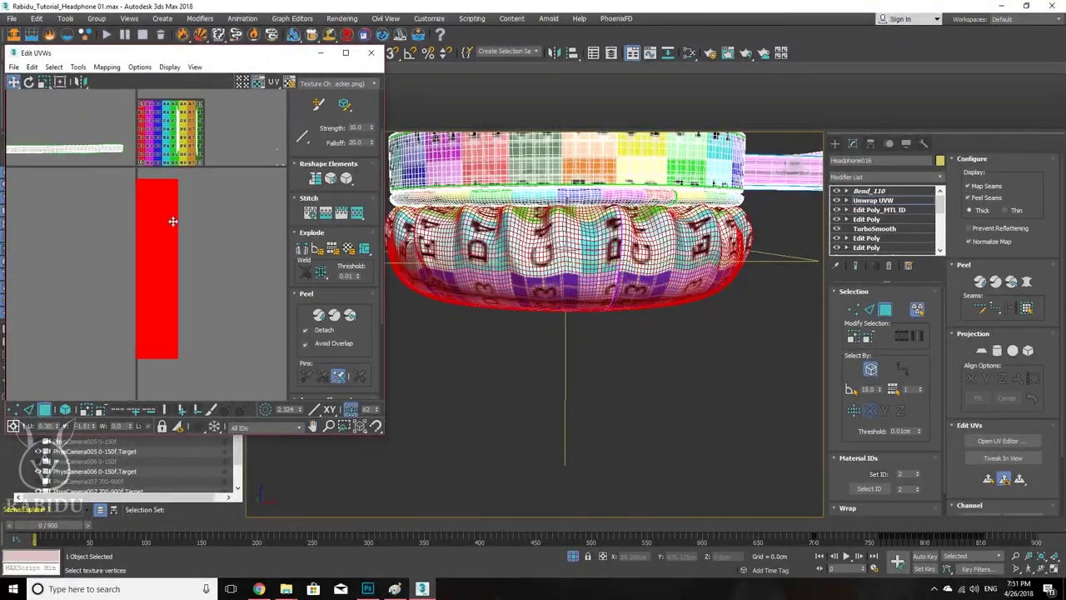
scroll(166, 187, "up", 6)
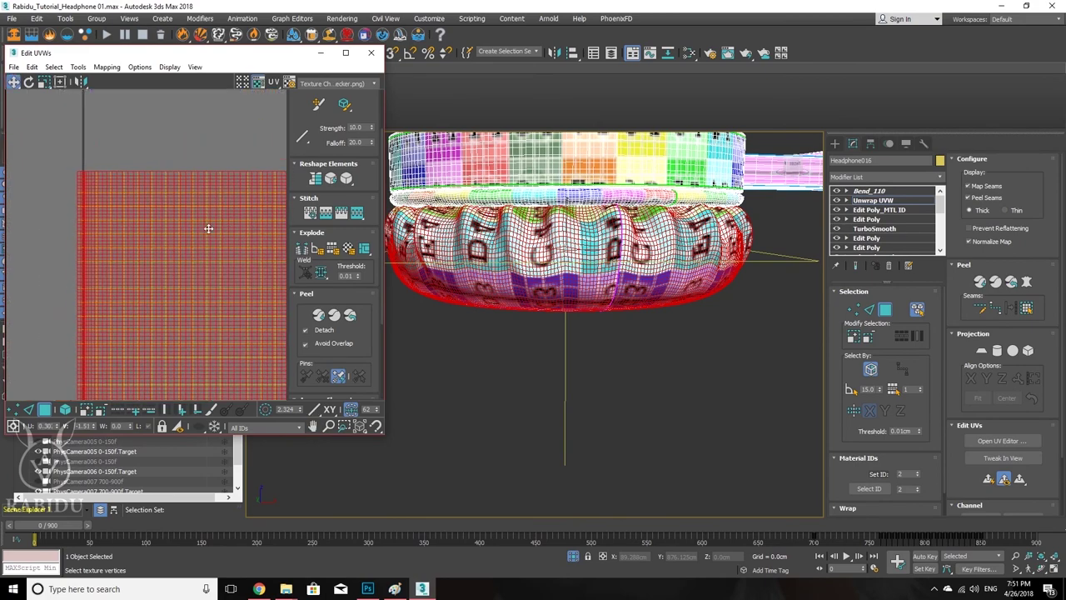
scroll(89, 190, "down", 3)
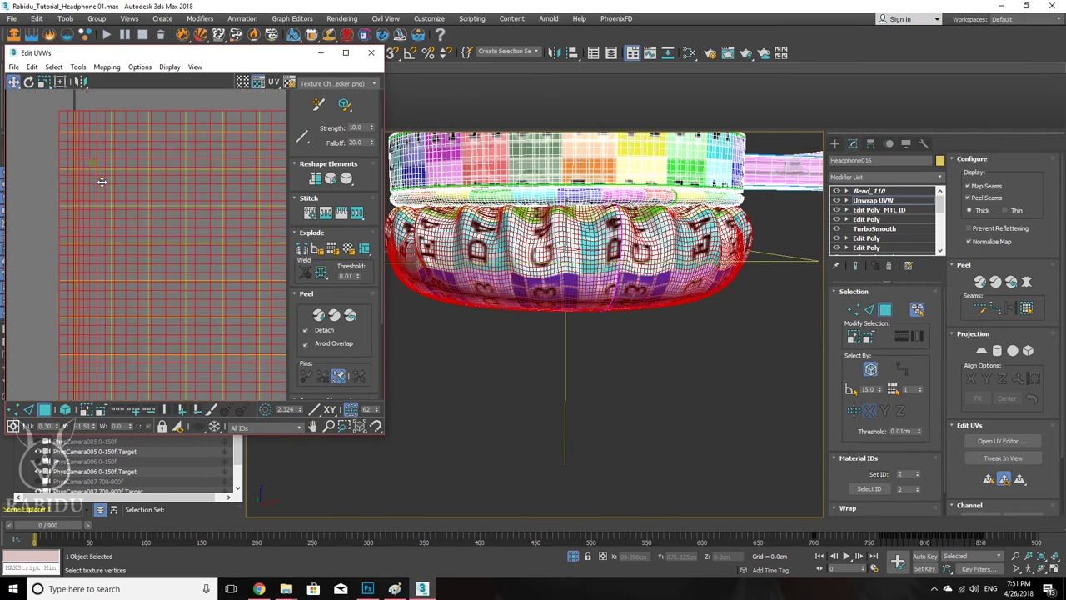
scroll(106, 169, "down", 1)
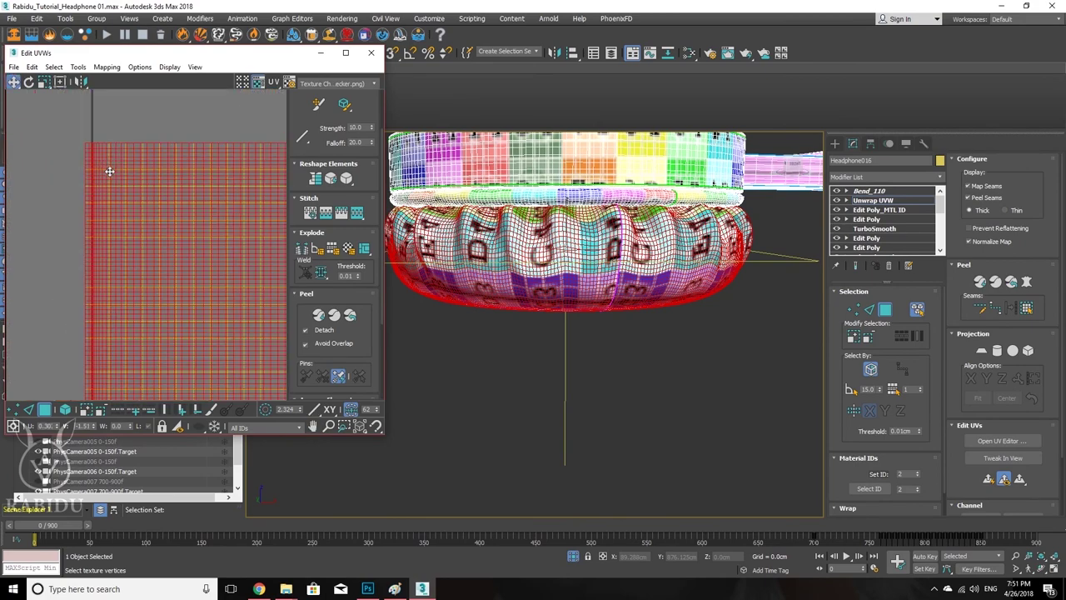
scroll(155, 183, "down", 2)
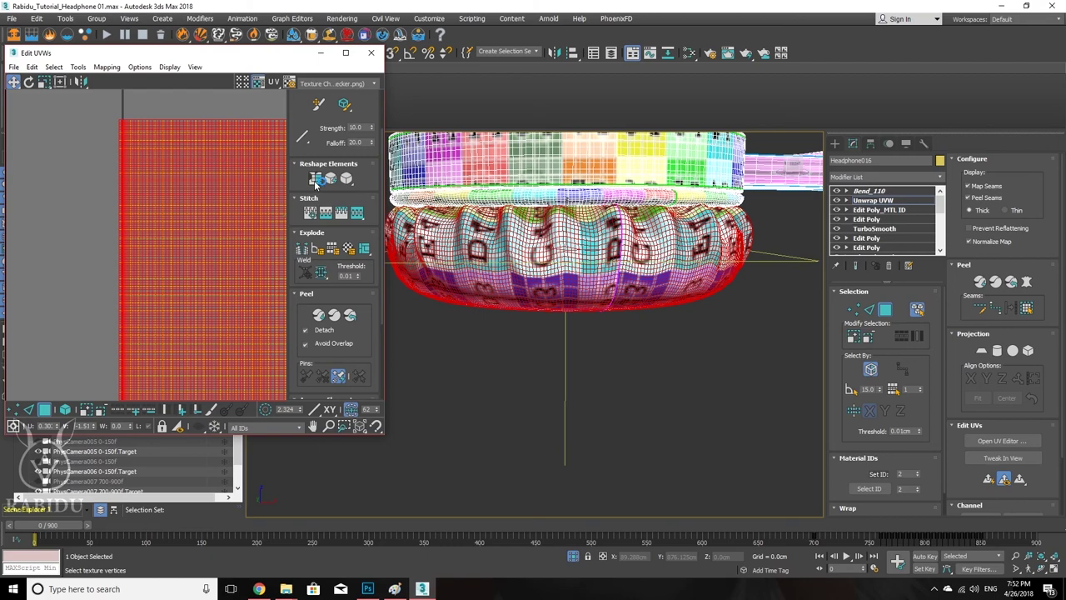
Step: Select the cushion UV strip's vertices, then its faces, in the Edit UVWs editor
middle_click_drag(519, 261, 524, 268)
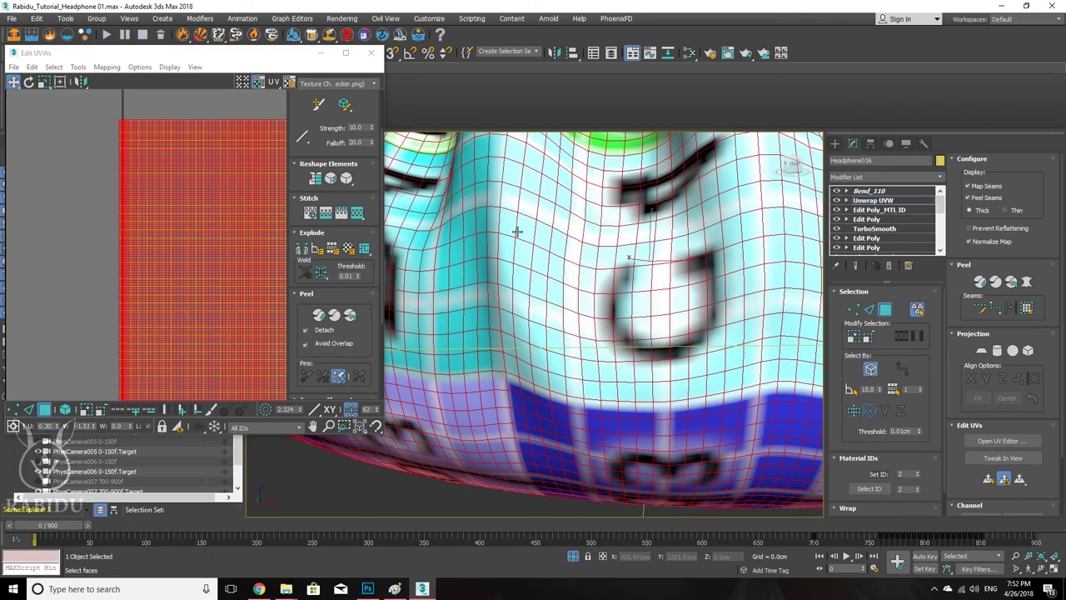
scroll(516, 232, "up", 6)
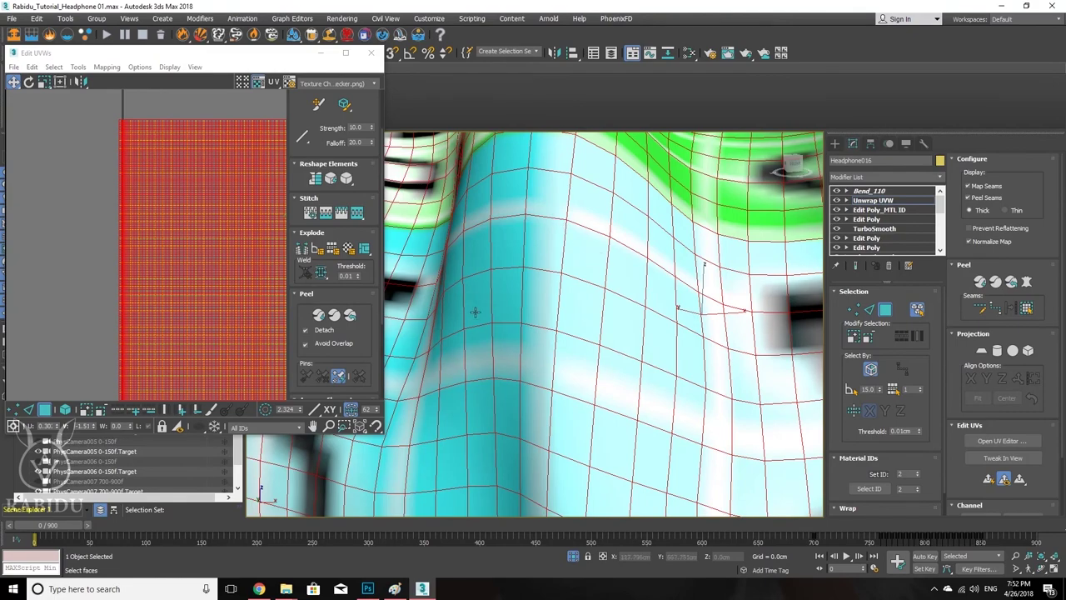
scroll(466, 291, "down", 6)
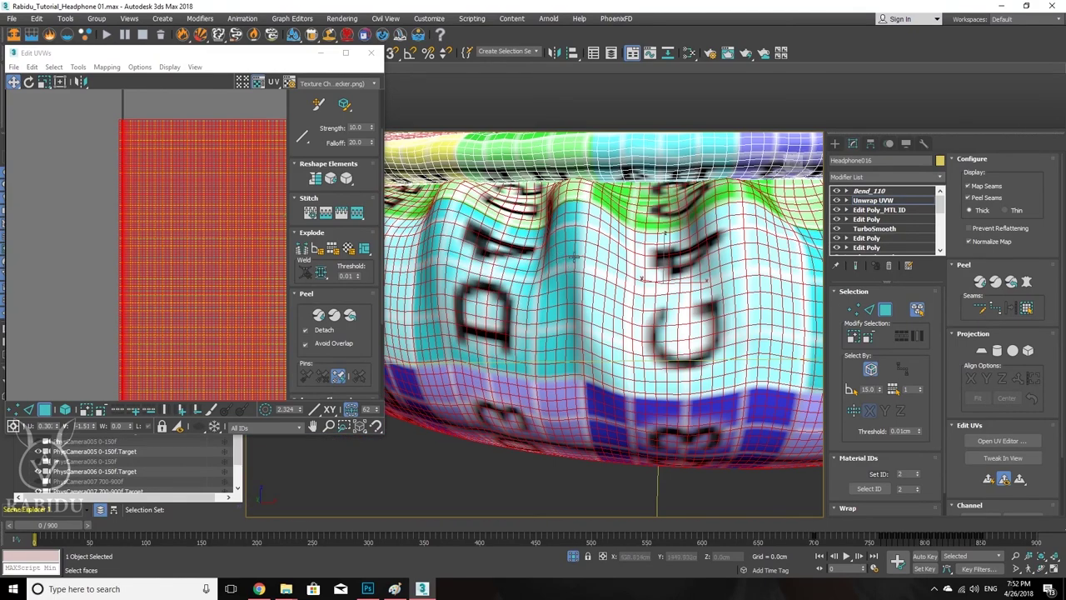
middle_click_drag(586, 250, 606, 279, "alt")
scroll(119, 171, "down", 5)
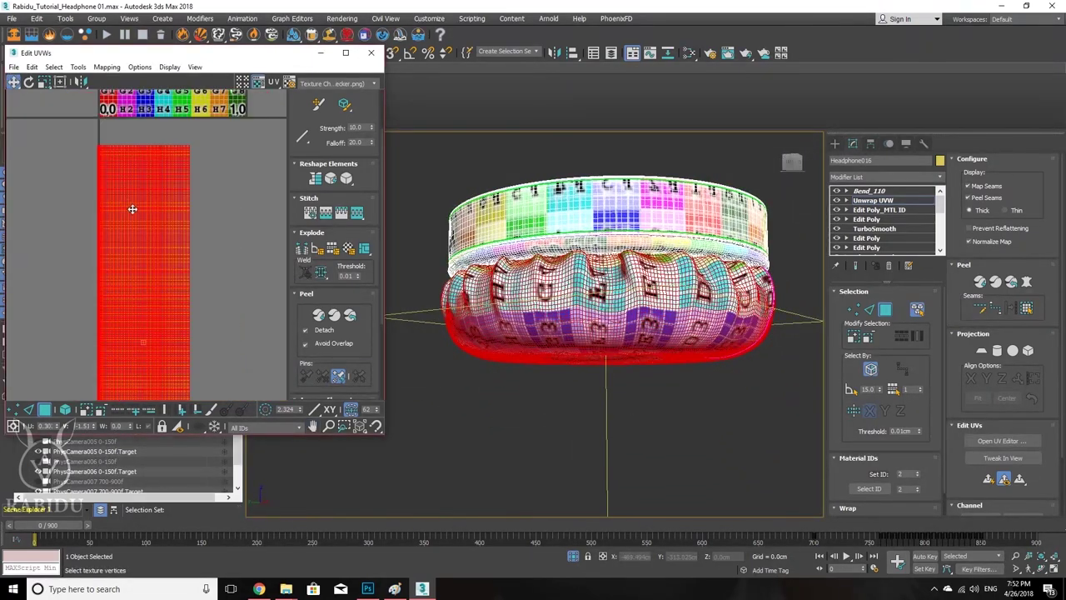
left_click(14, 409)
key("ctrl+a")
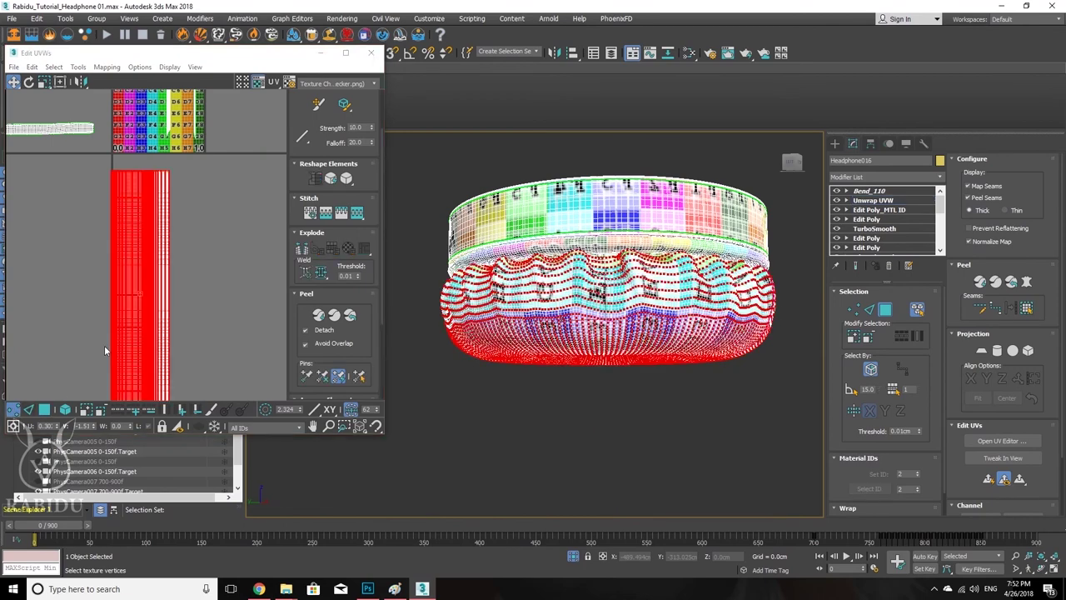
scroll(211, 206, "down", 2)
left_click_drag(247, 327, 112, 108)
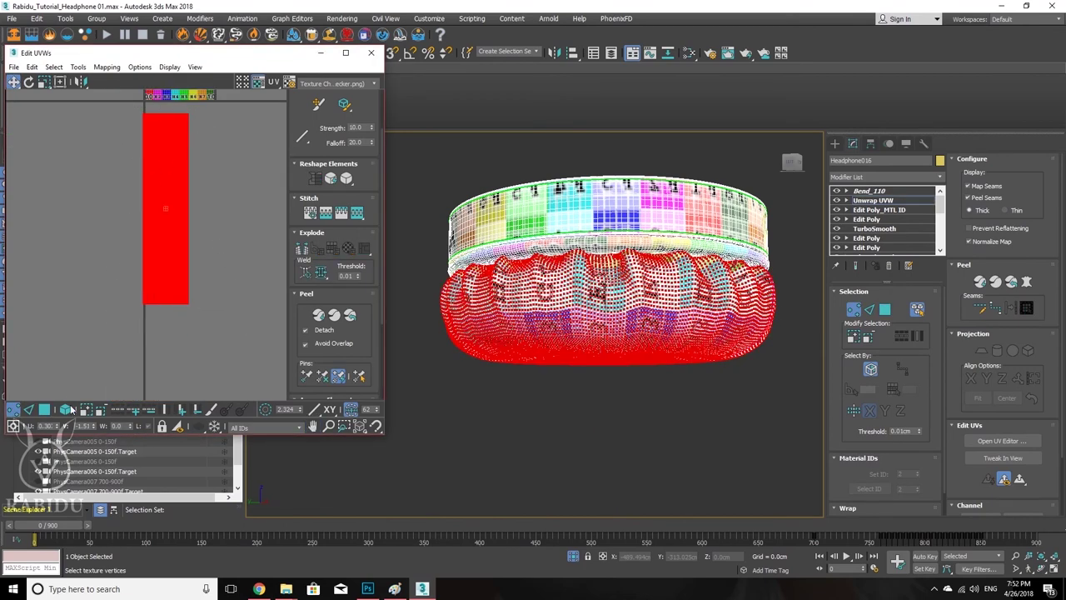
left_click(44, 409)
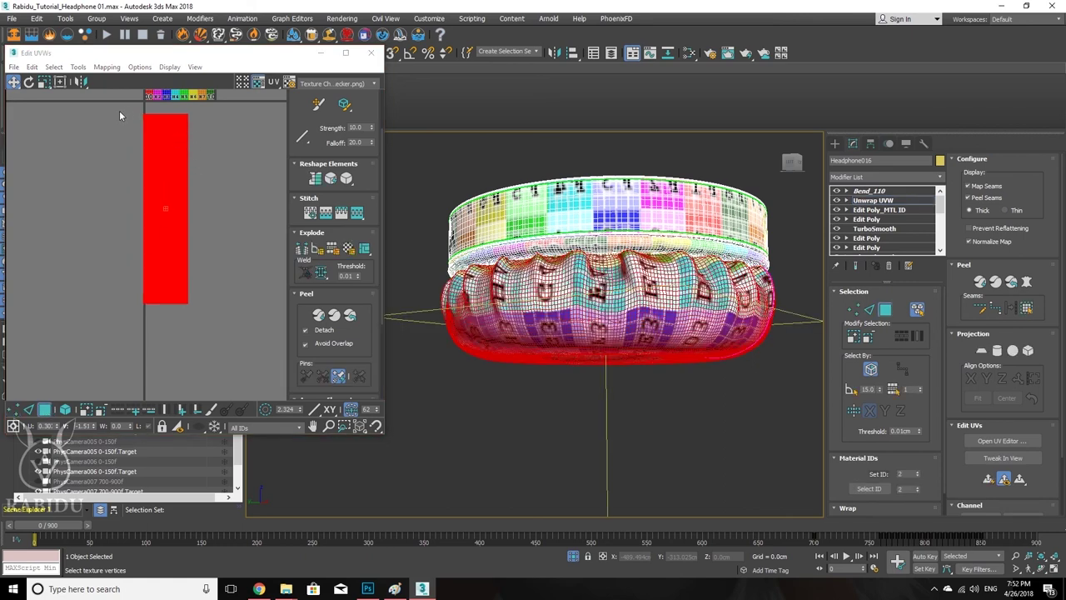
left_click_drag(125, 108, 143, 125)
left_click_drag(214, 288, 231, 324)
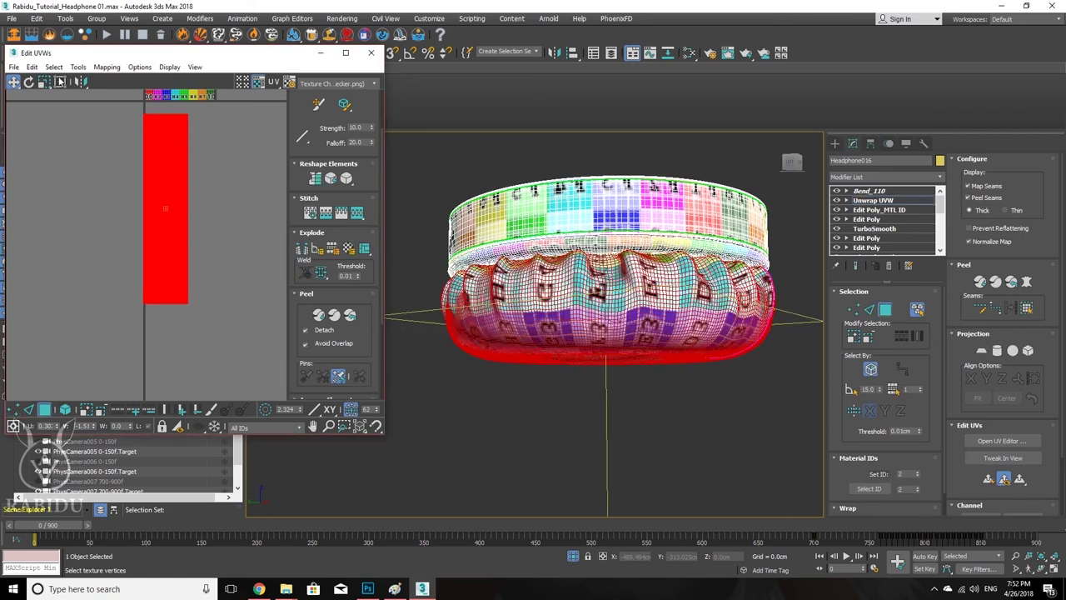
scroll(190, 162, "up", 3)
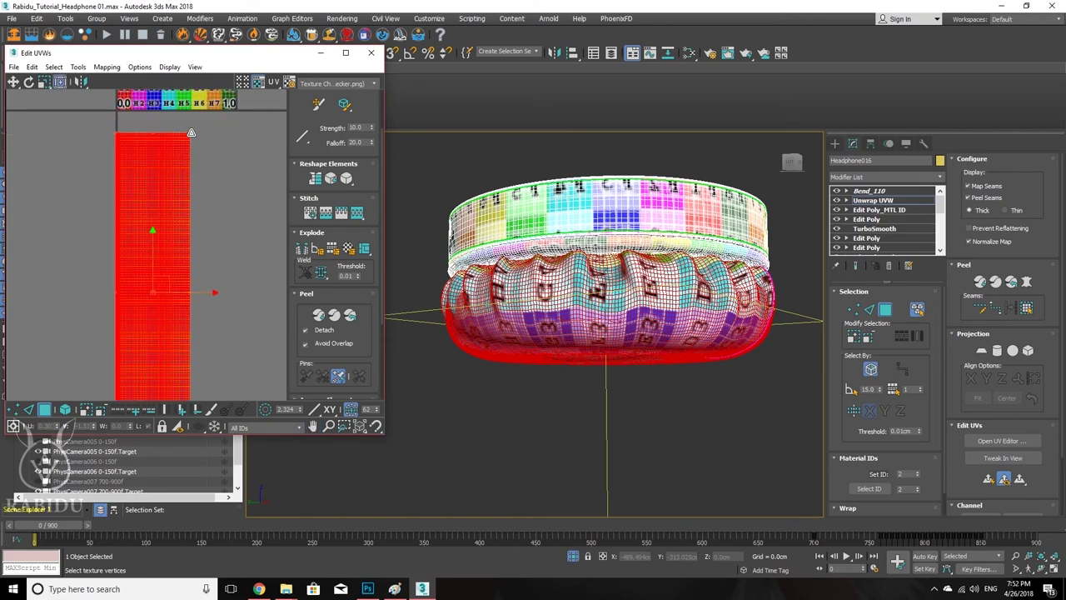
Step: Try scaling the cushion strip wider, undo it, clear the selection and pan toward the band strip
left_click_drag(191, 134, 230, 233)
key("ctrl+z")
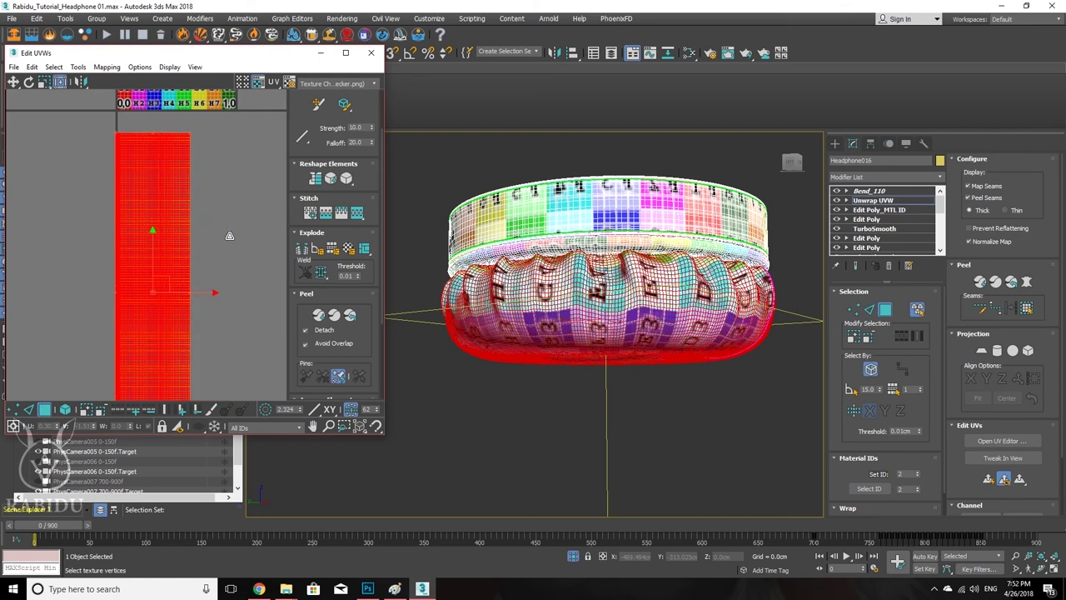
left_click(225, 218)
scroll(225, 217, "down", 3)
middle_click_drag(225, 217, 220, 190)
Step: Select the band's thin UV strip in Vertex mode and stretch it horizontally
middle_click_drag(117, 140, 194, 210)
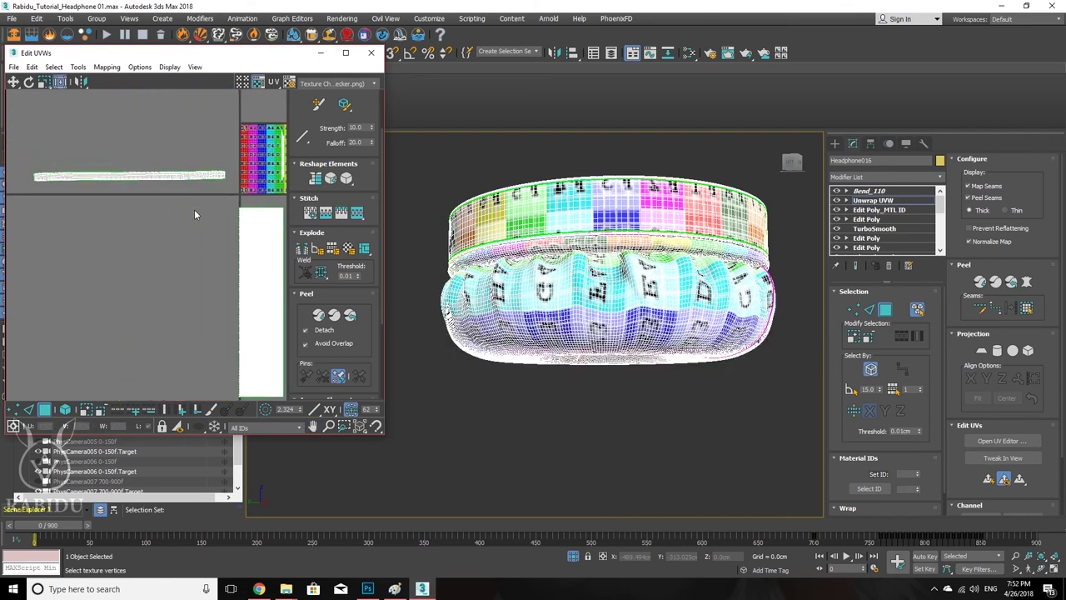
scroll(74, 203, "up", 2)
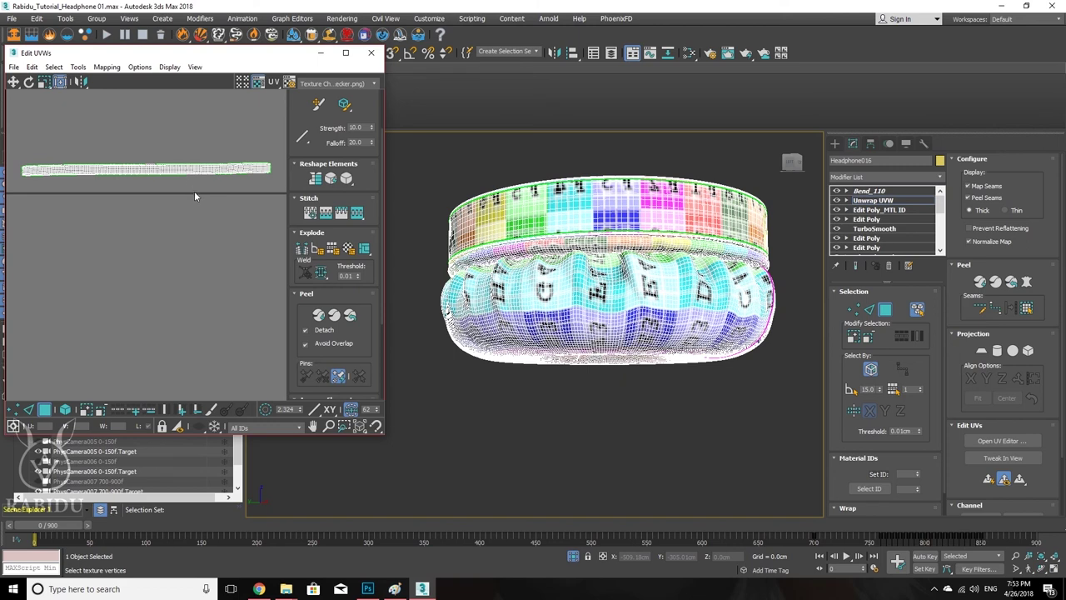
middle_click_drag(196, 203, 203, 228)
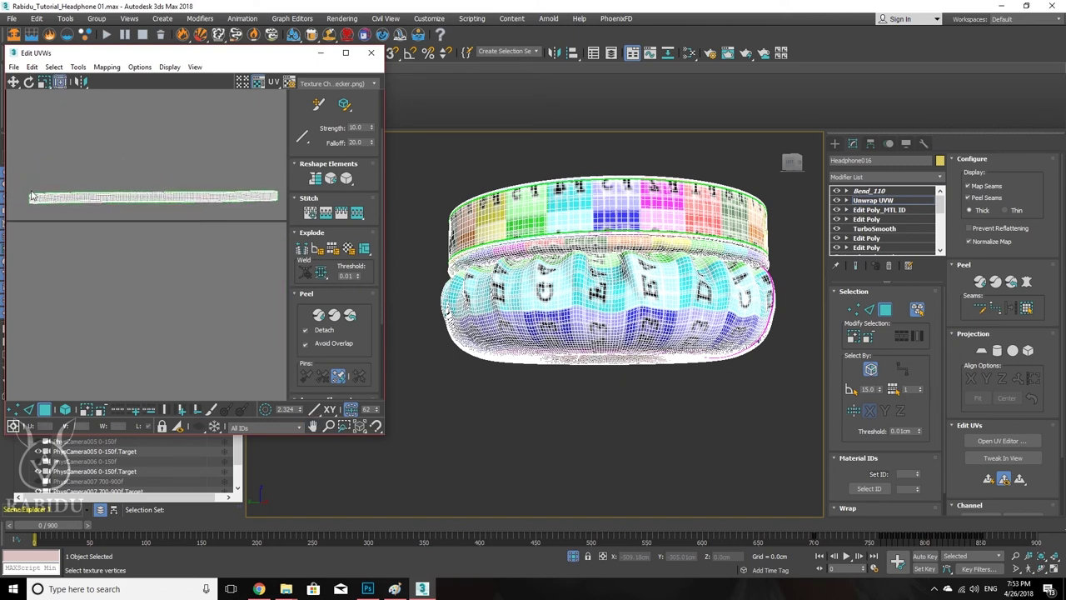
left_click_drag(20, 175, 284, 222)
left_click(16, 410)
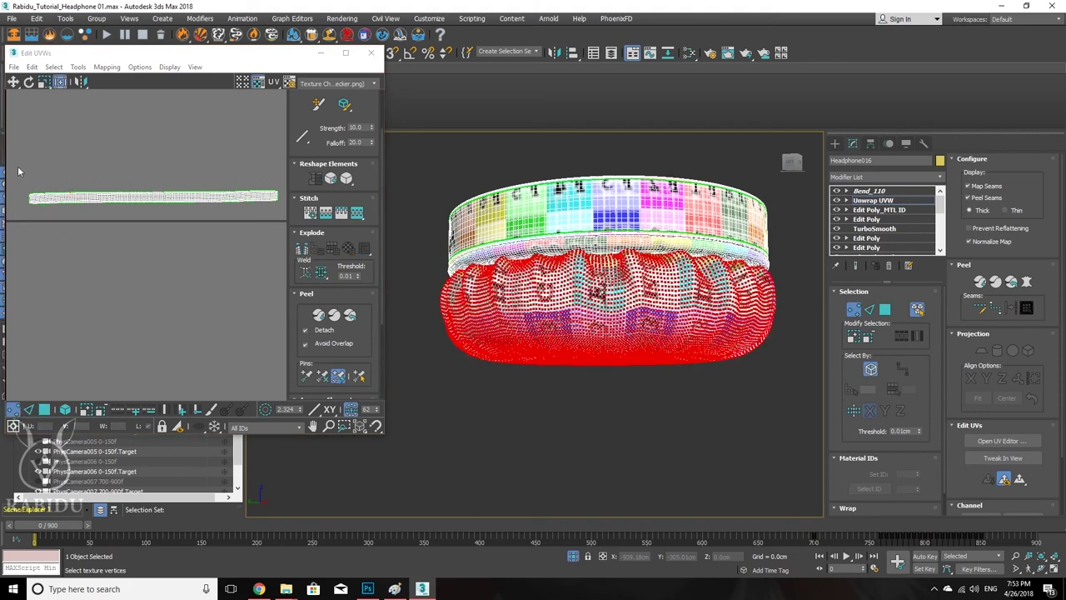
left_click_drag(18, 170, 284, 228)
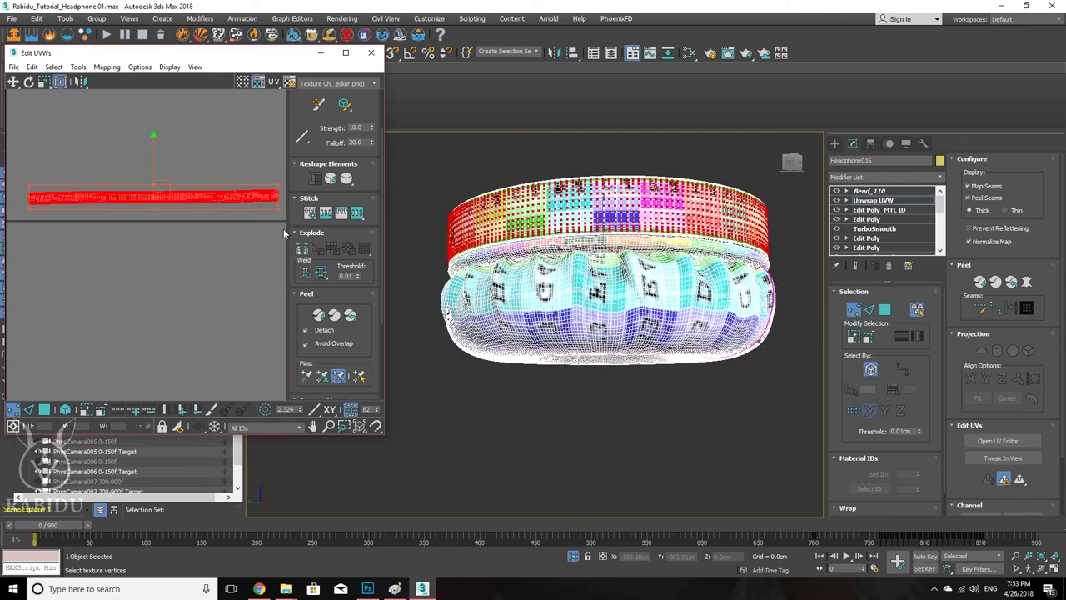
left_click_drag(93, 228, 122, 231)
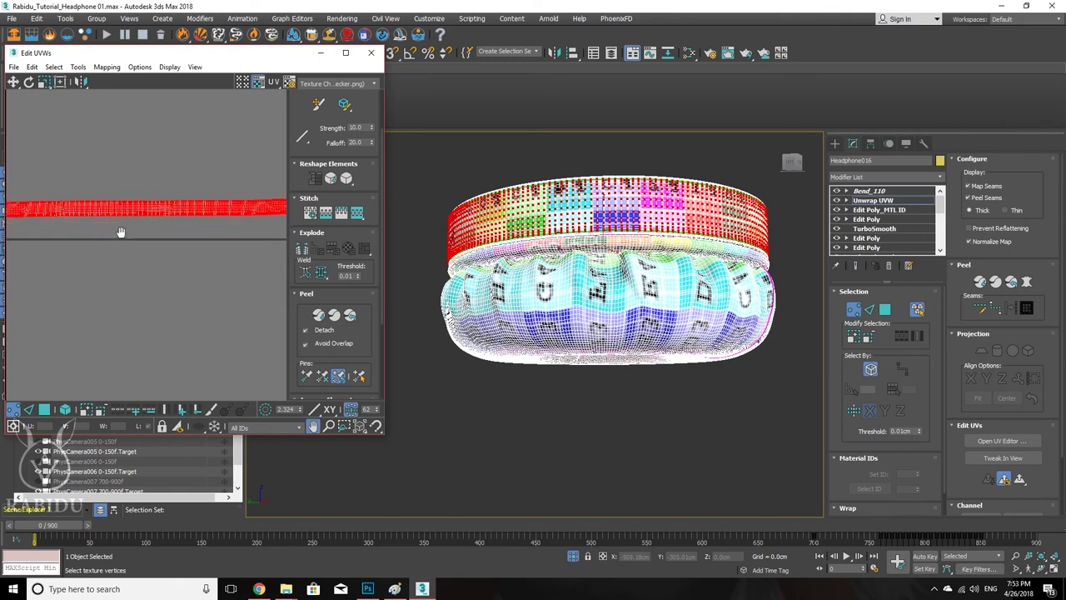
Step: Widen the Edit UVWs window, stretch the band strip even further and recentre it
left_click_drag(387, 198, 572, 200)
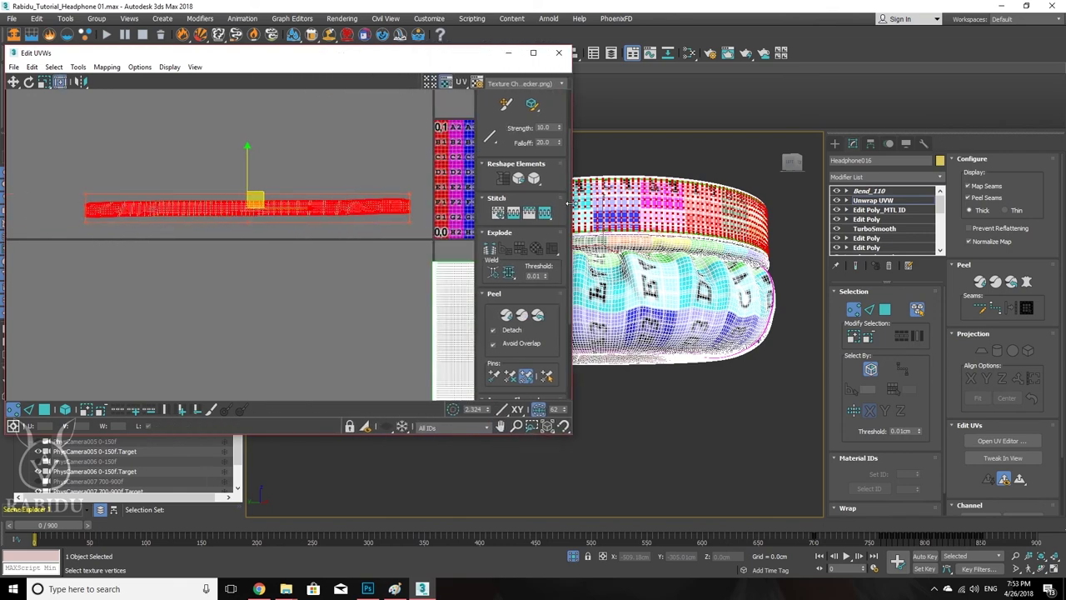
left_click_drag(275, 208, 240, 224)
middle_click_drag(248, 221, 261, 233)
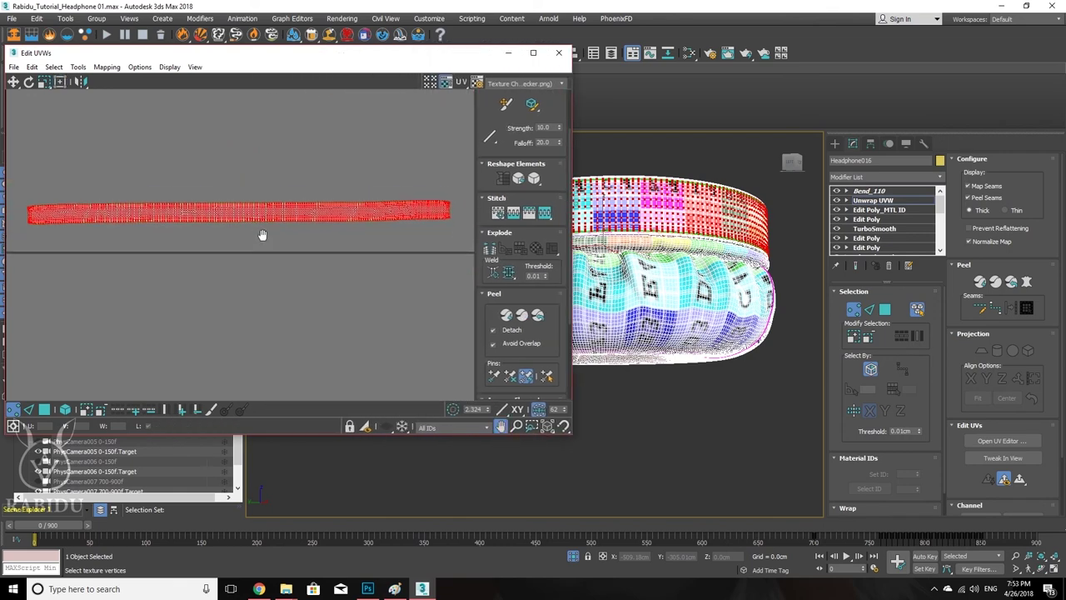
Step: Turn on Display > Show Edge Distortion and zoom in on the band strip beside the checker map
left_click(169, 67)
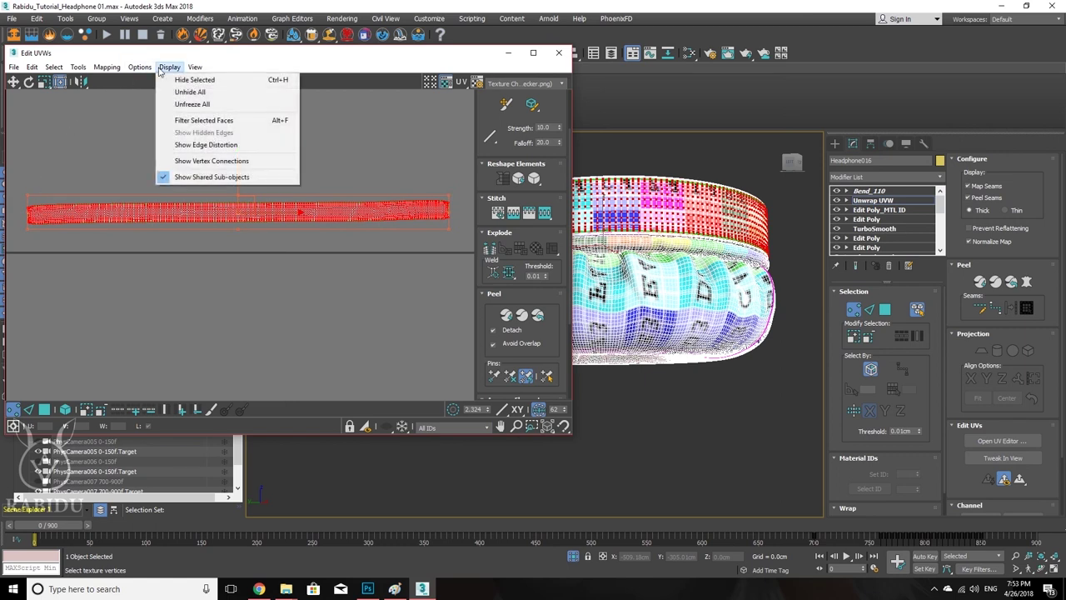
left_click(237, 146)
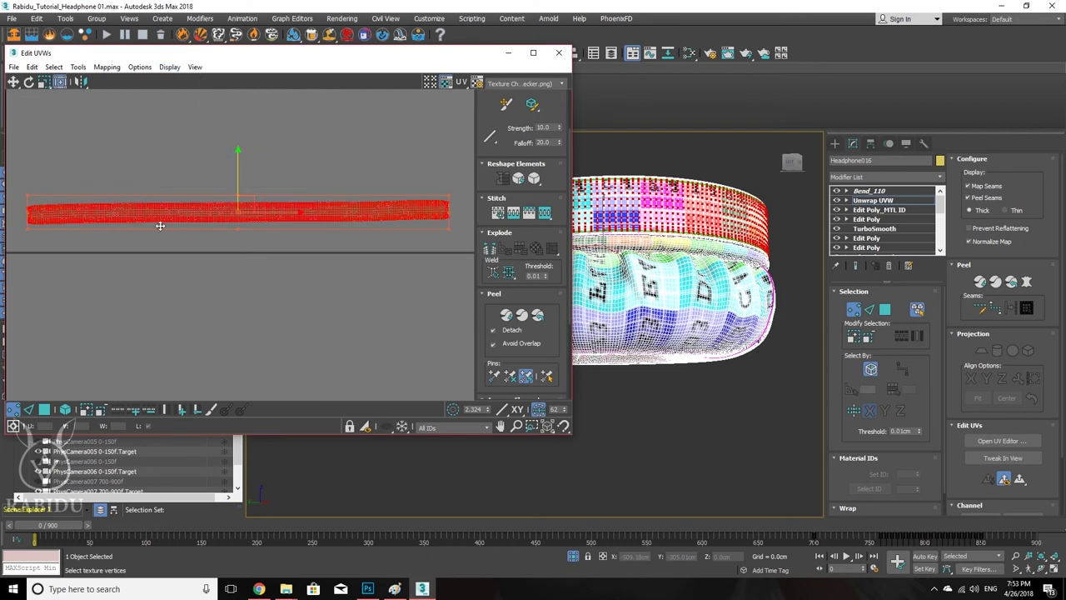
middle_click_drag(160, 226, 167, 252)
scroll(58, 238, "up", 5)
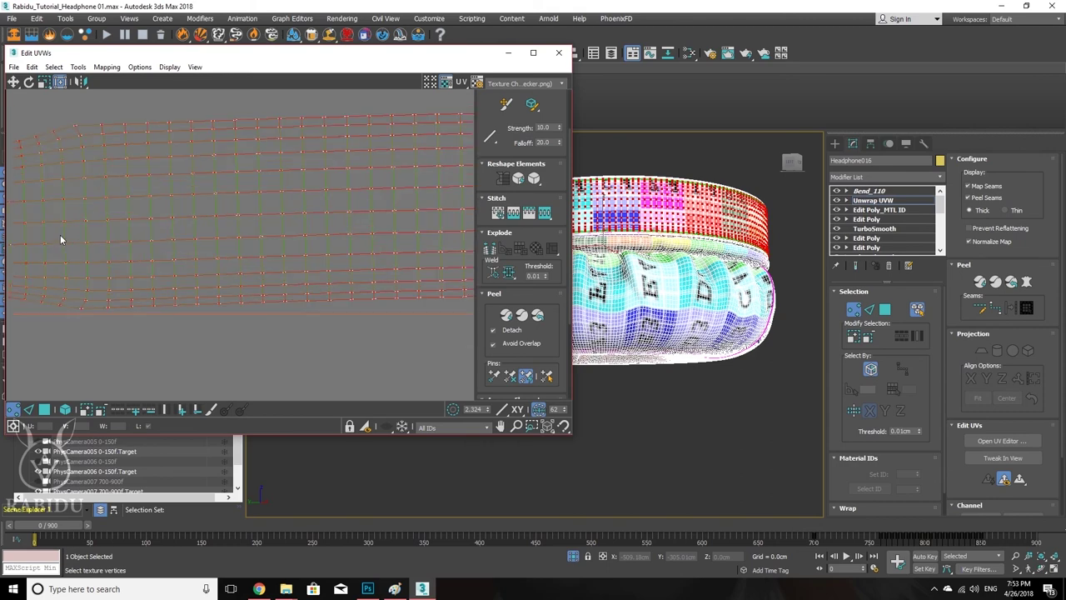
scroll(60, 238, "down", 5)
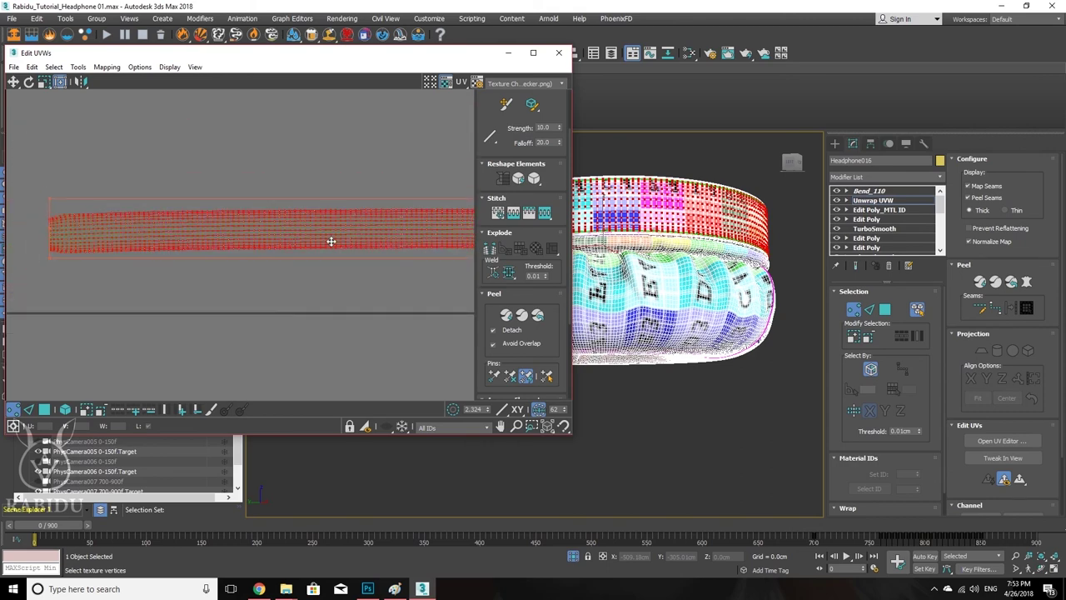
scroll(250, 230, "up", 4)
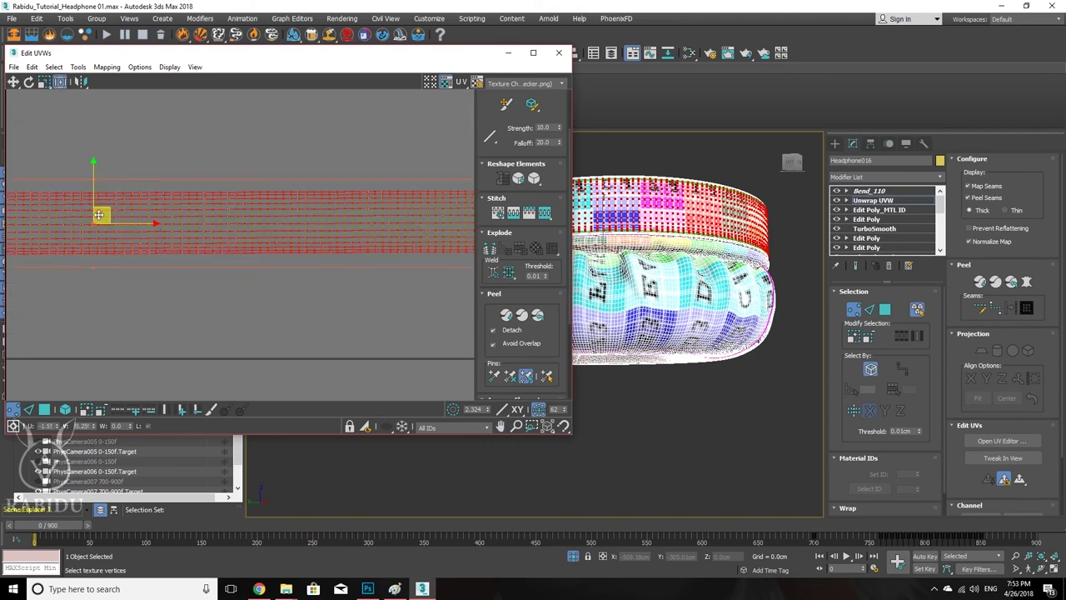
scroll(98, 215, "up", 5)
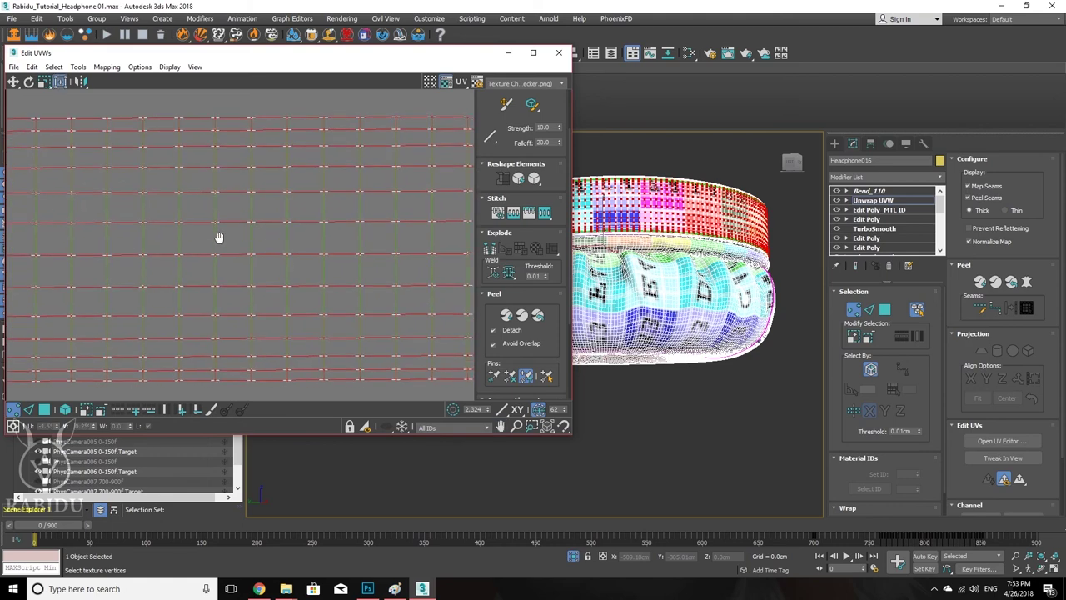
scroll(217, 244, "up", 3)
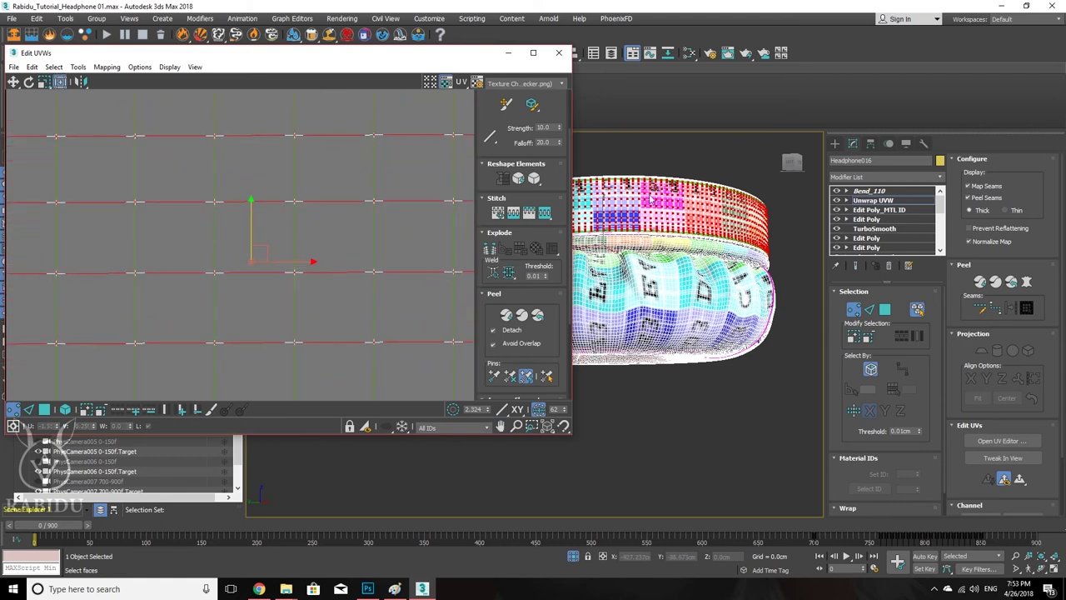
scroll(669, 234, "up", 5)
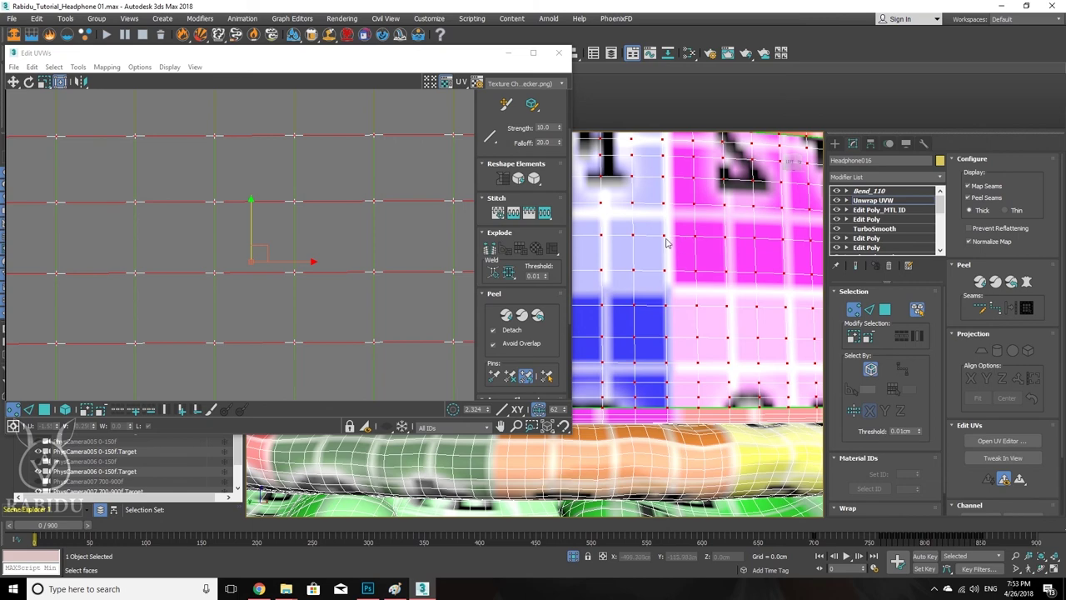
scroll(248, 190, "down", 8)
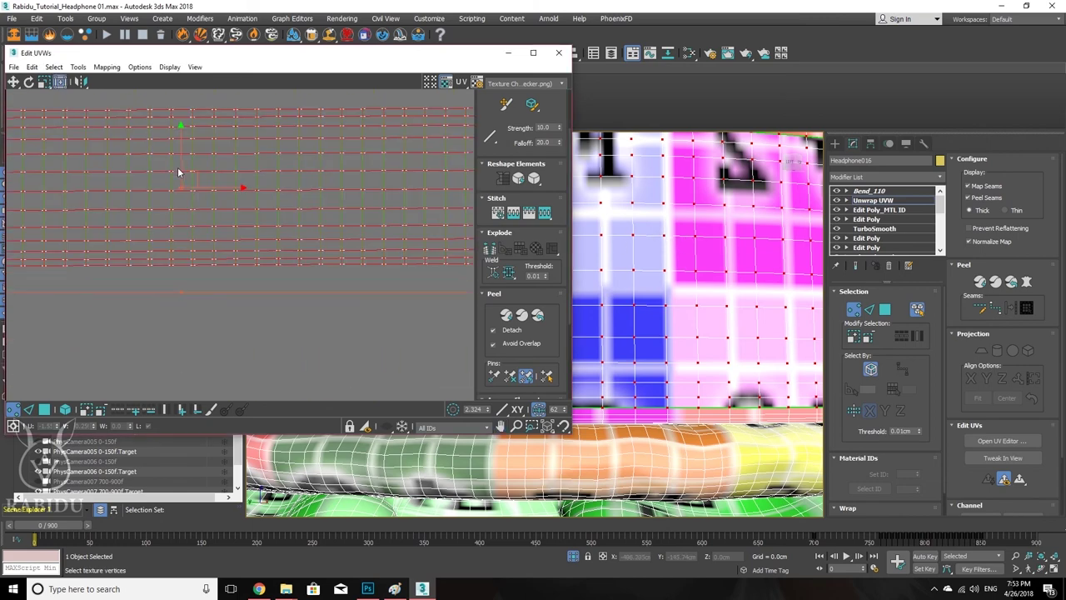
middle_click_drag(286, 186, 188, 214)
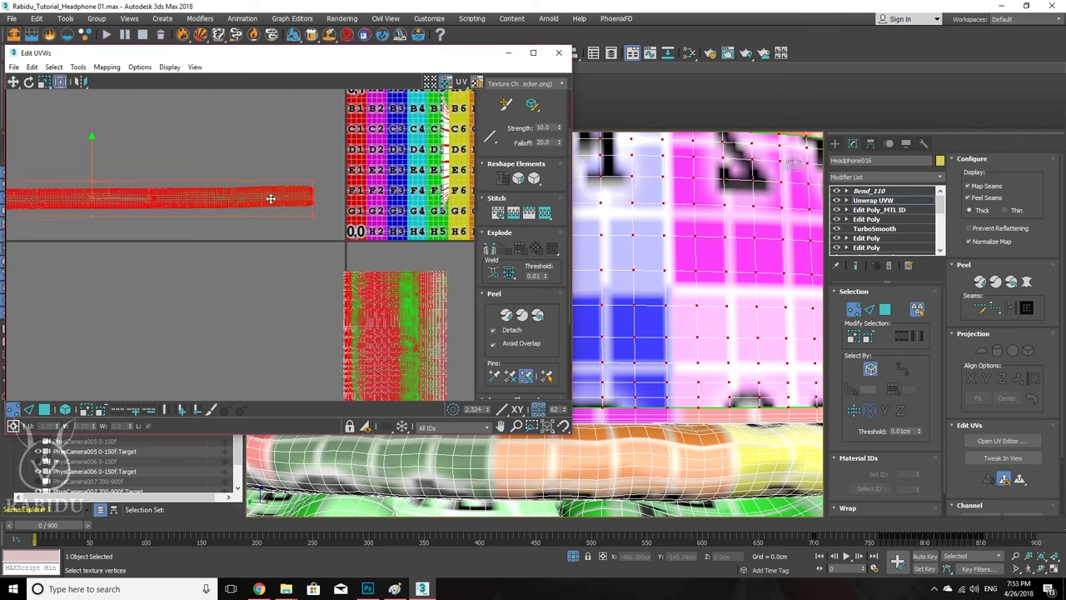
left_click_drag(308, 177, 338, 255)
scroll(207, 173, "up", 2)
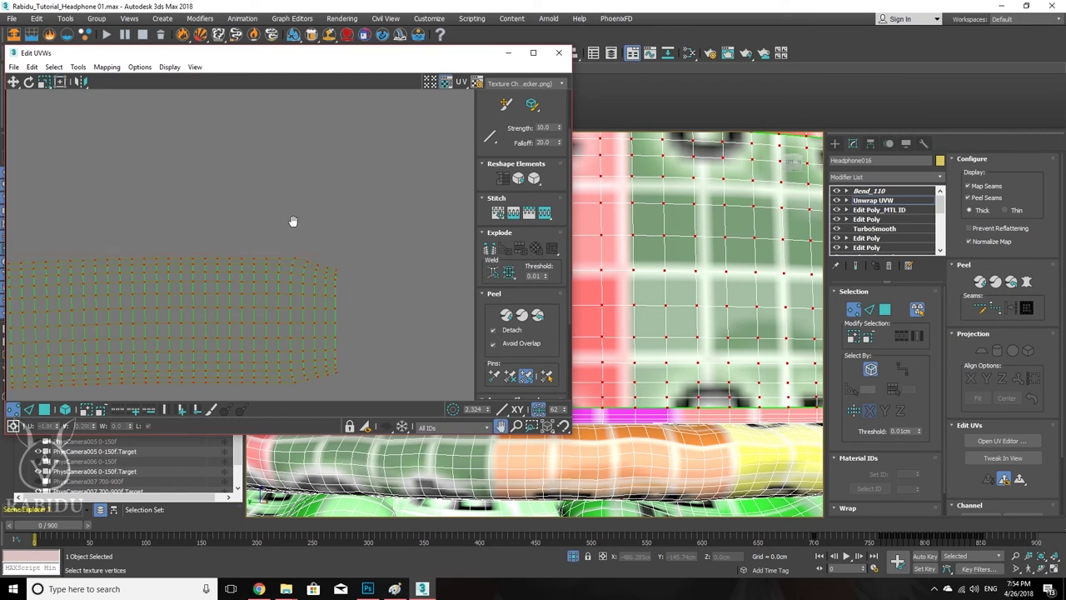
scroll(309, 197, "up", 2)
mouse_move(310, 198)
left_mouse_down()
mouse_move(167, 247)
mouse_move(364, 238)
mouse_move(298, 246)
mouse_move(271, 231)
mouse_move(184, 257)
left_mouse_up()
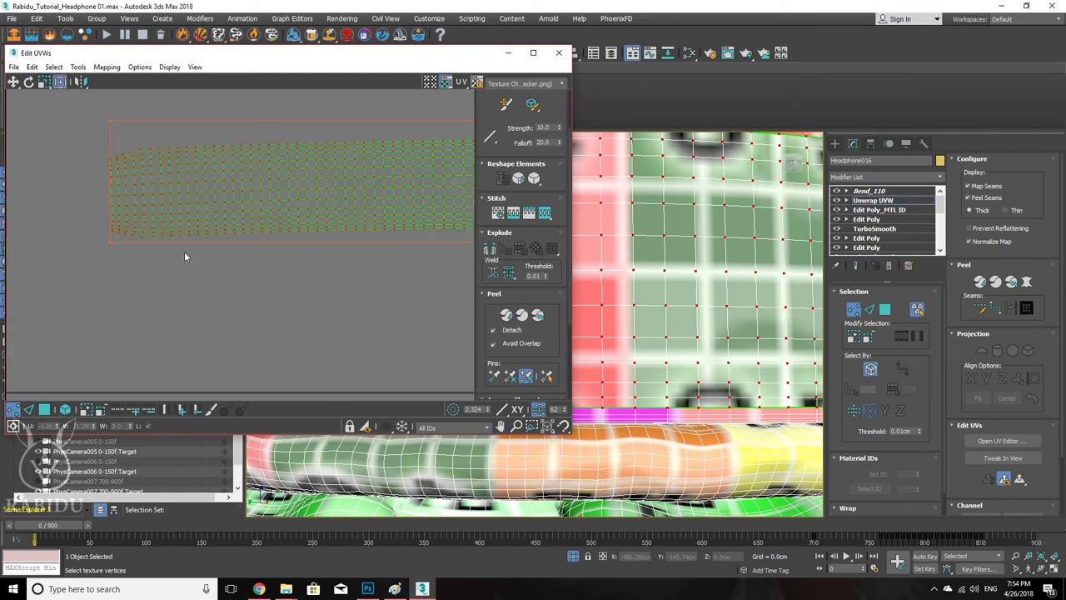
scroll(126, 198, "up", 3)
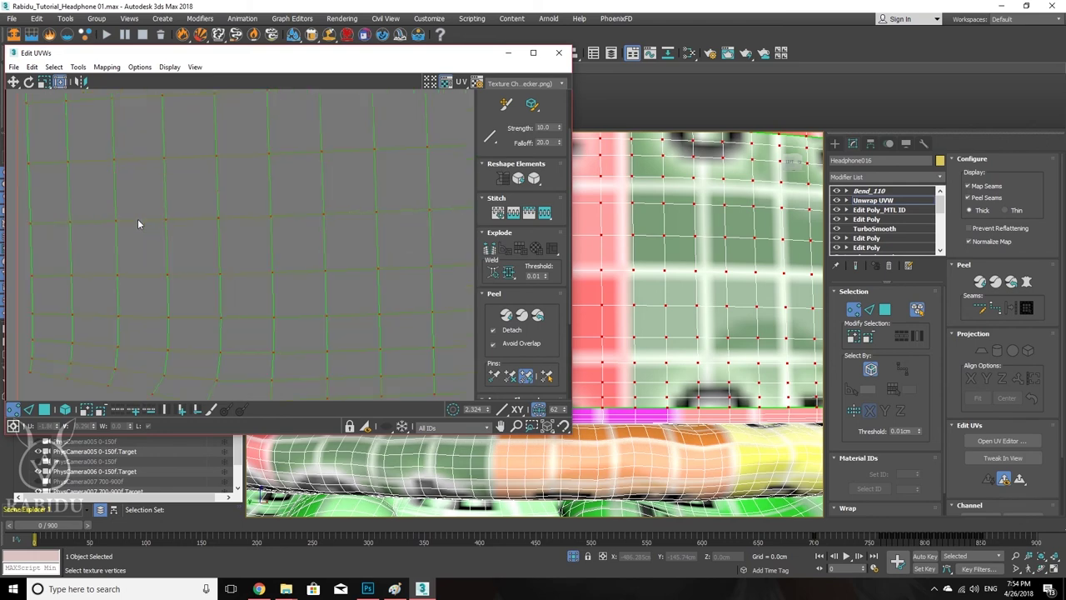
scroll(137, 218, "up", 3)
scroll(219, 224, "down", 3)
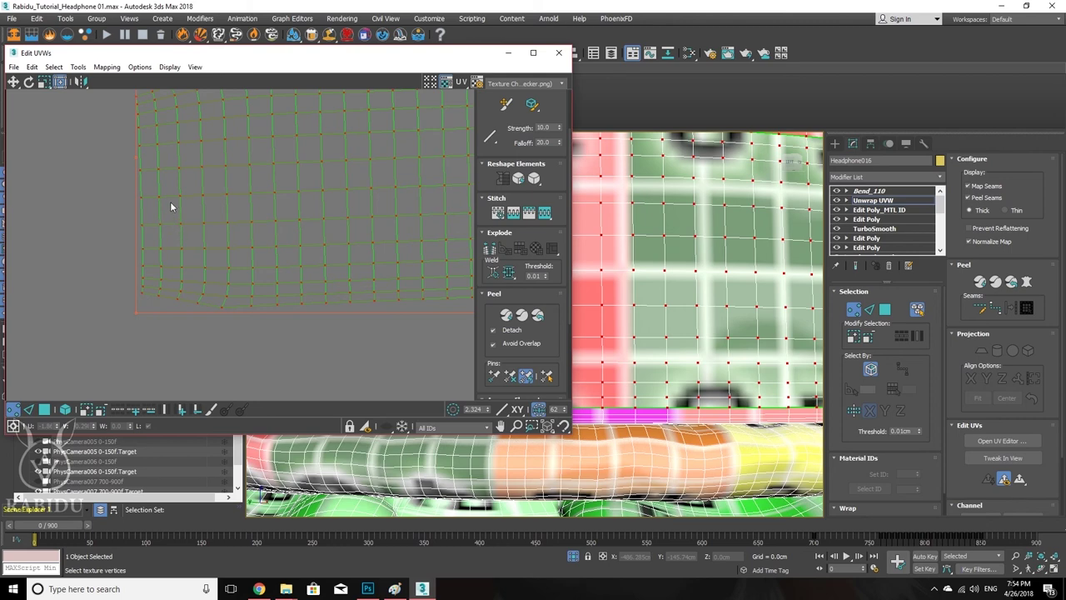
scroll(145, 170, "up", 3)
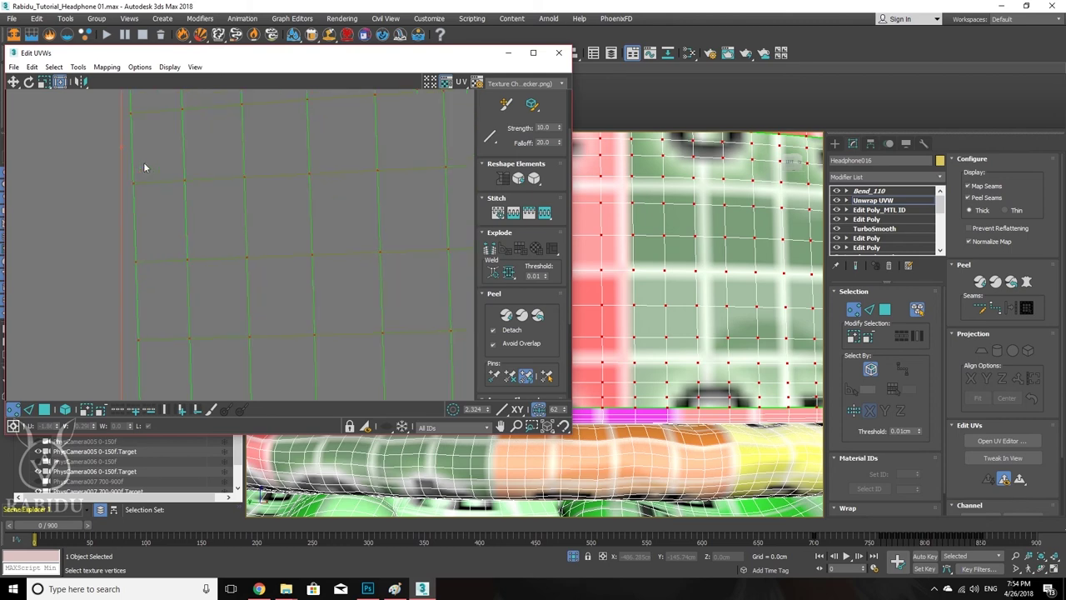
left_click_drag(151, 214, 58, 191)
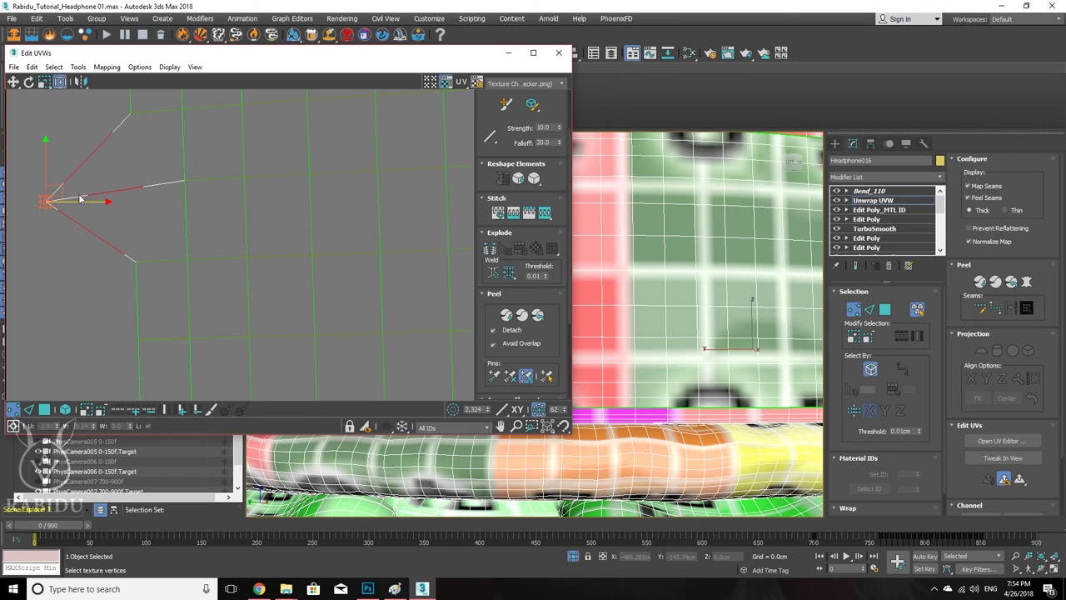
key("ctrl+z")
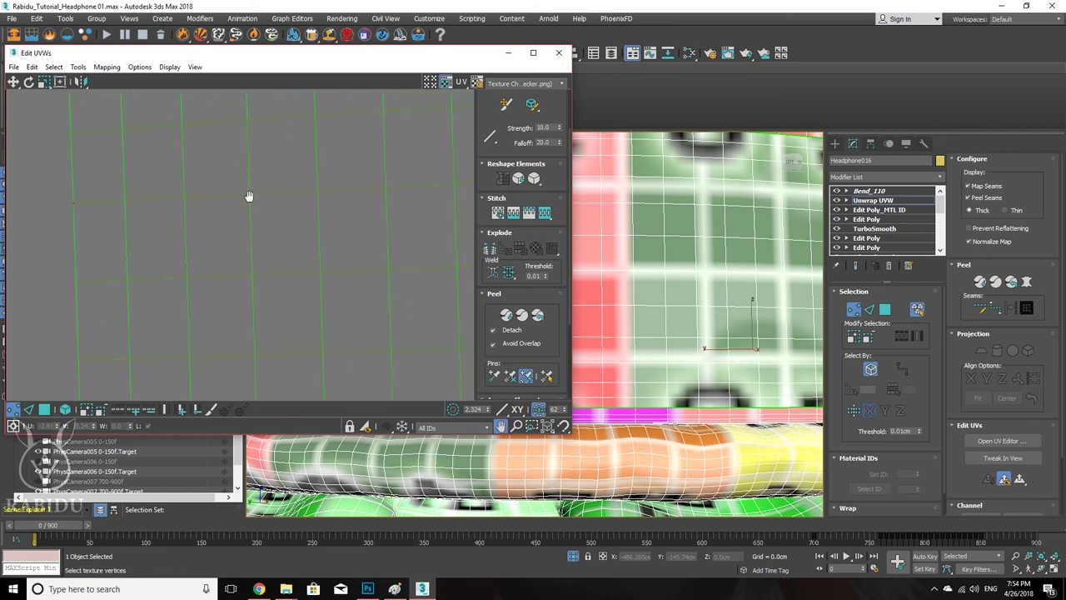
scroll(250, 195, "down", 3)
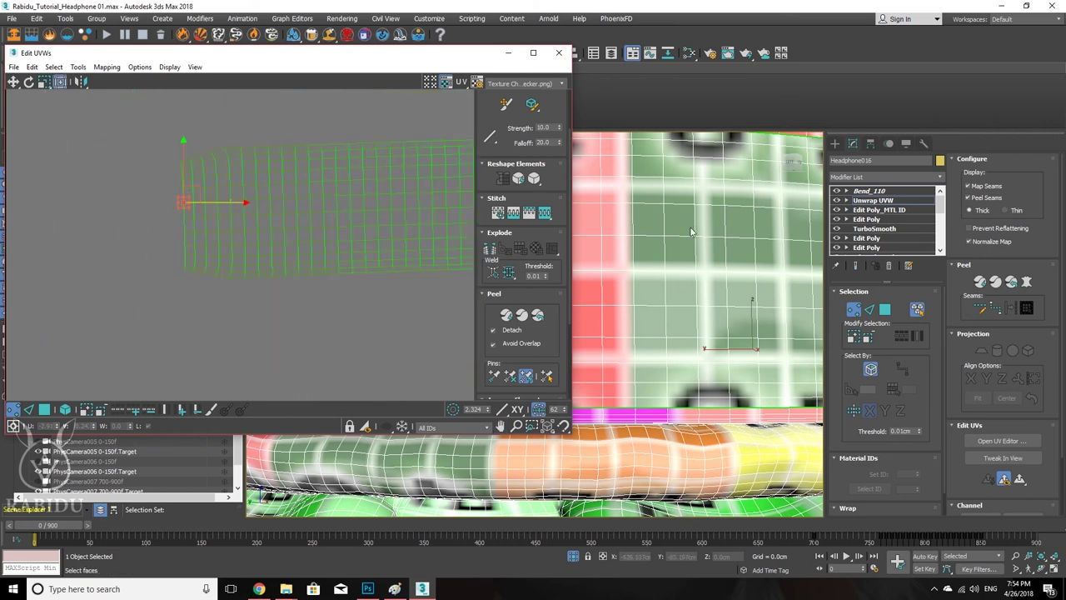
scroll(220, 191, "down", 4)
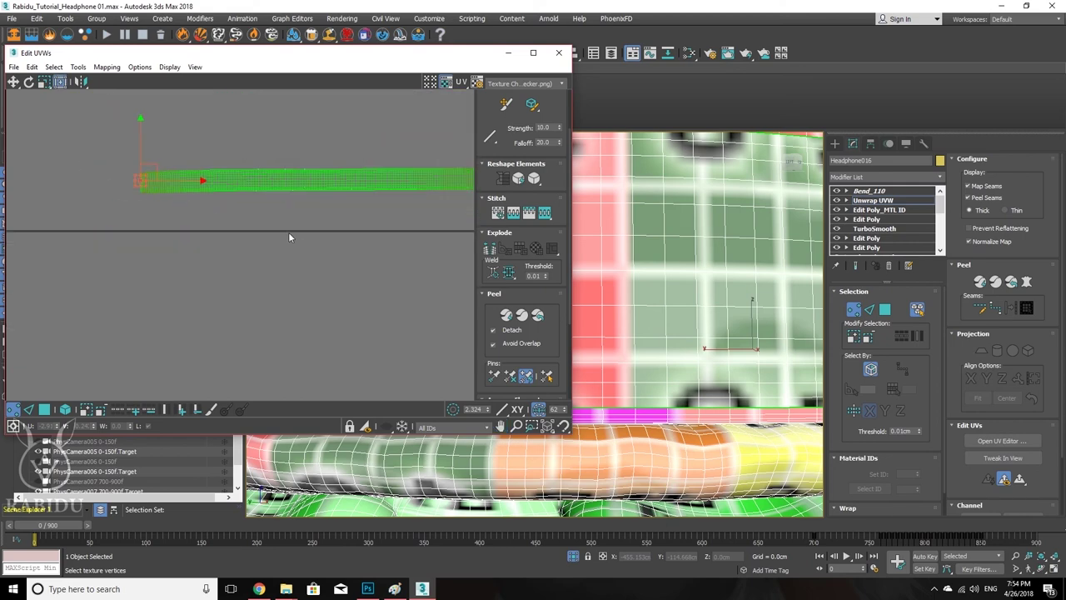
middle_click_drag(324, 258, 167, 210)
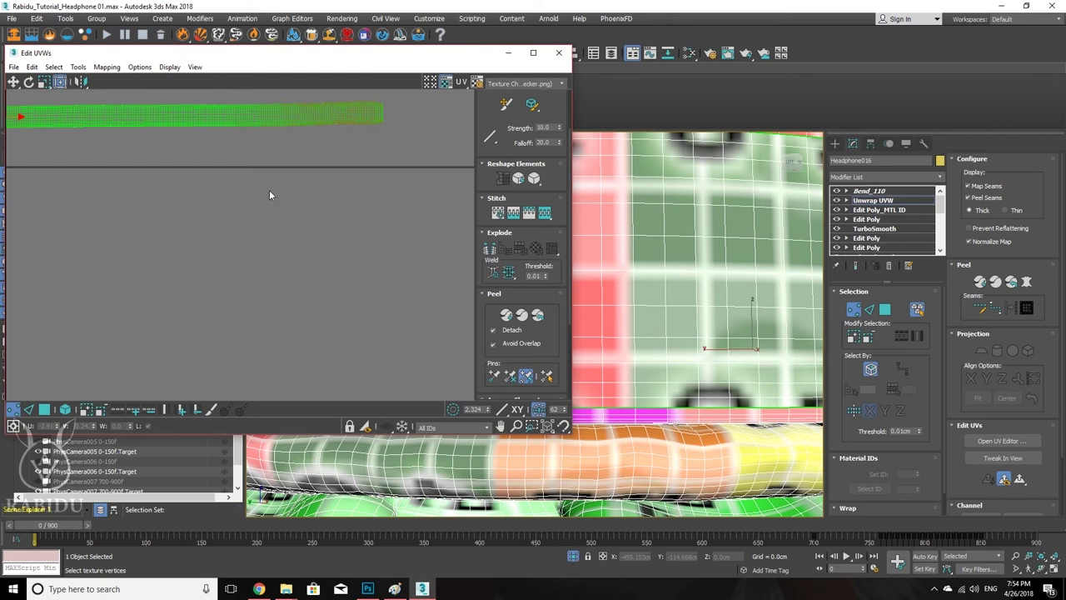
scroll(275, 198, "down", 3)
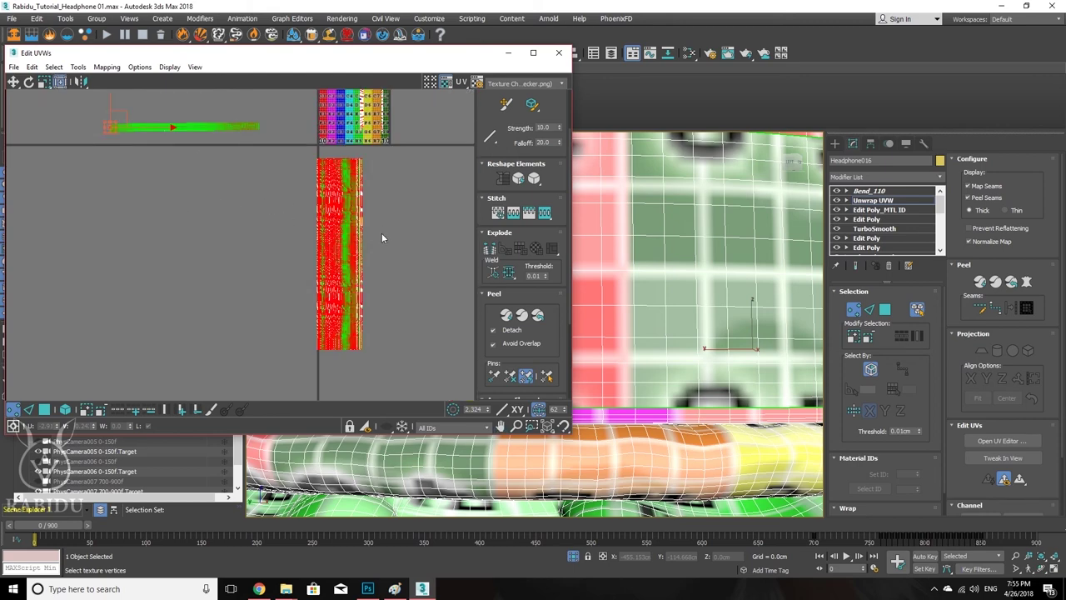
Step: Select the cushion's UV strip, move it into the 0–1 tile and Freeform-scale it to fit upright
middle_click_drag(382, 238, 348, 214)
left_click_drag(343, 132, 256, 361)
scroll(328, 208, "up", 5)
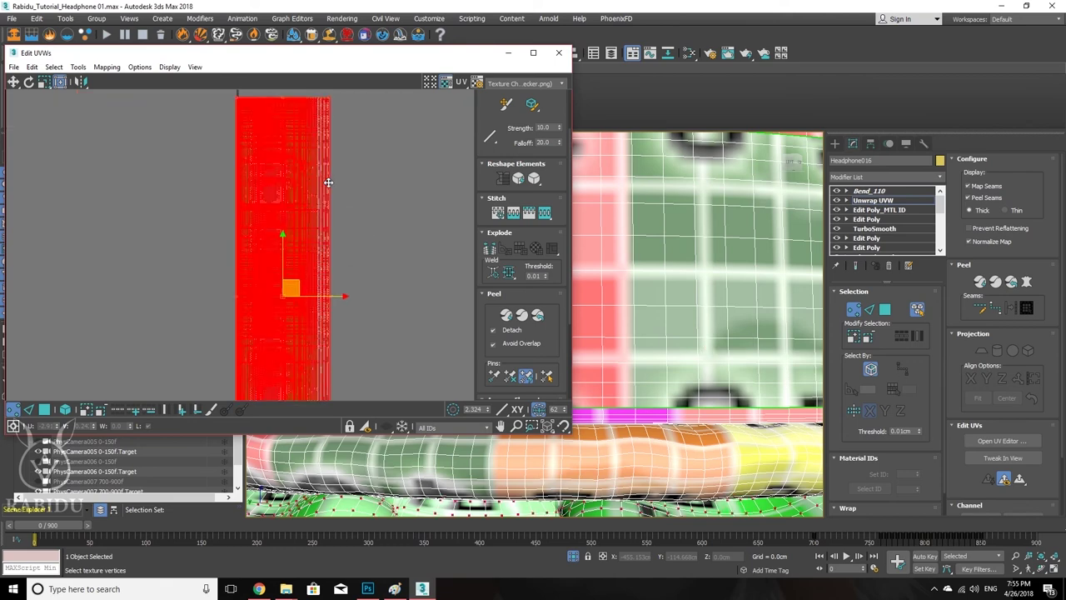
scroll(339, 195, "up", 4)
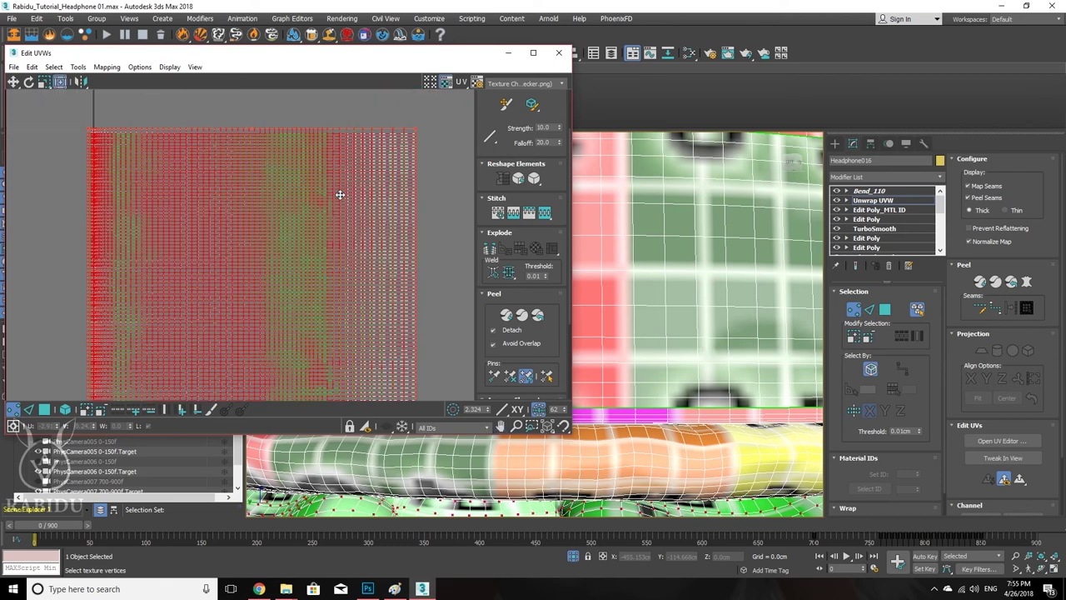
left_click_drag(390, 161, 420, 195)
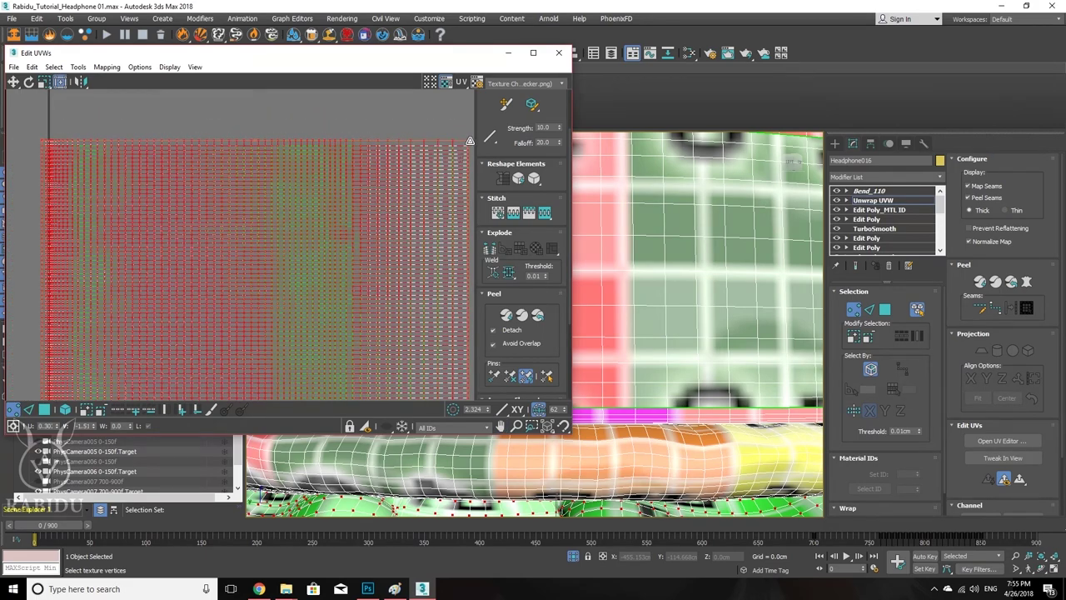
left_click_drag(470, 142, 417, 116)
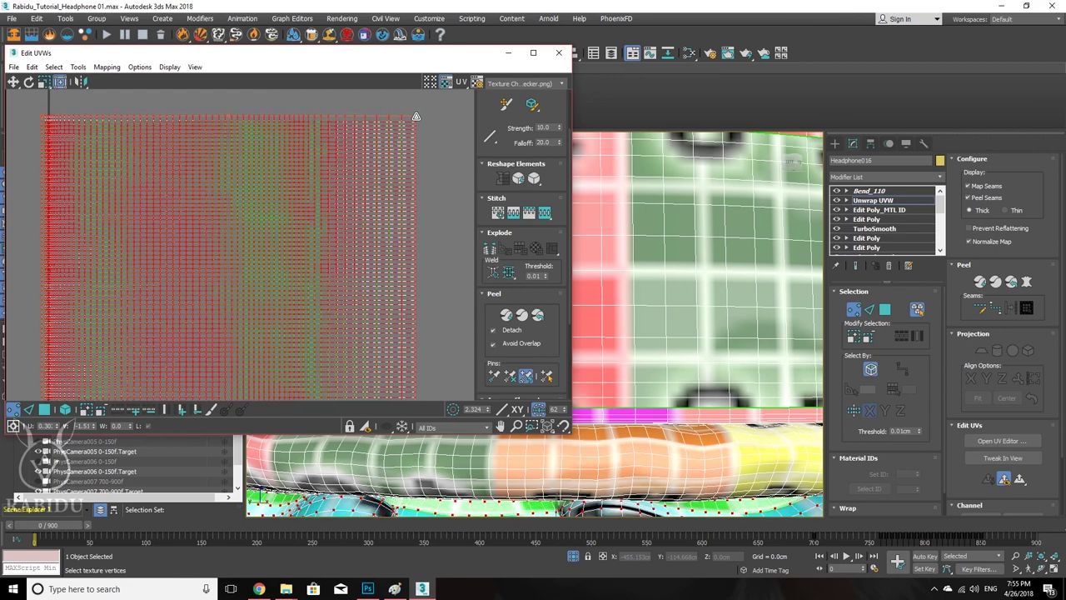
left_click_drag(416, 116, 186, 281)
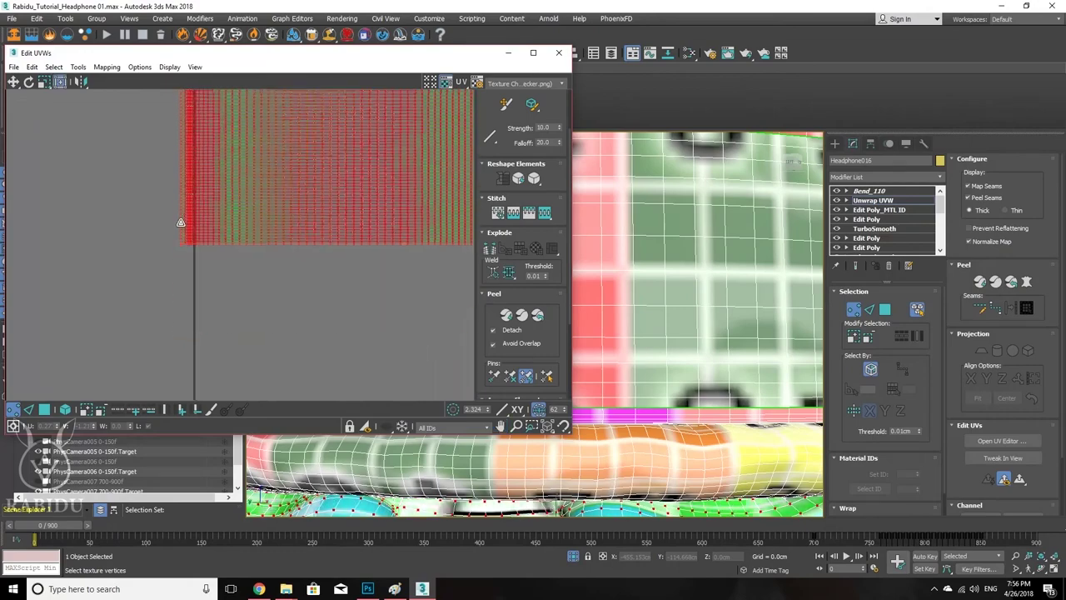
left_click_drag(124, 331, 280, 241)
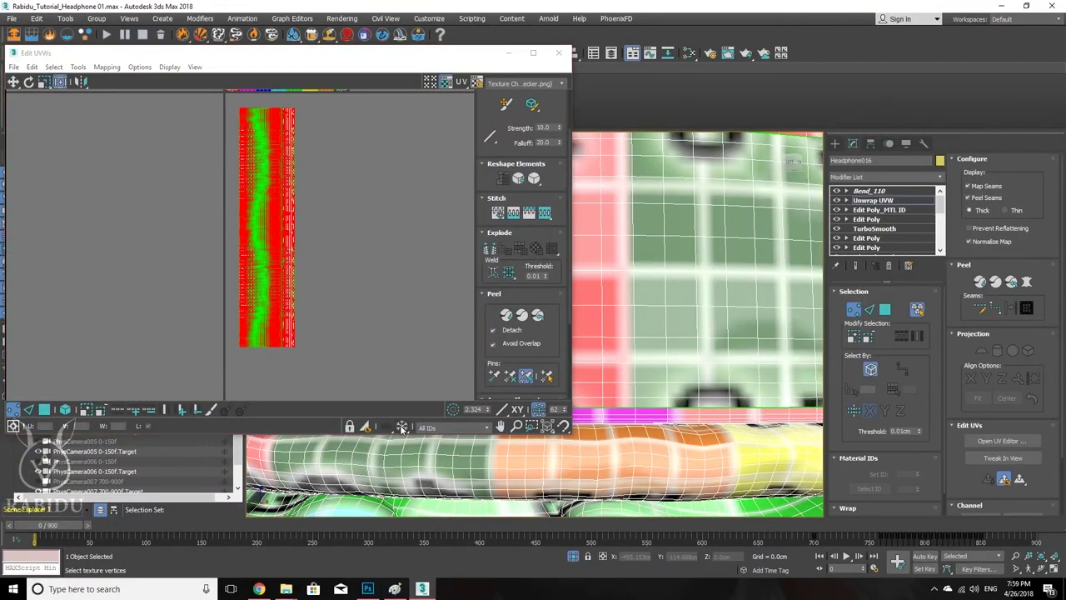
Step: Set the Soft Selection Falloff to 0.411
scroll(240, 360, "up", 2)
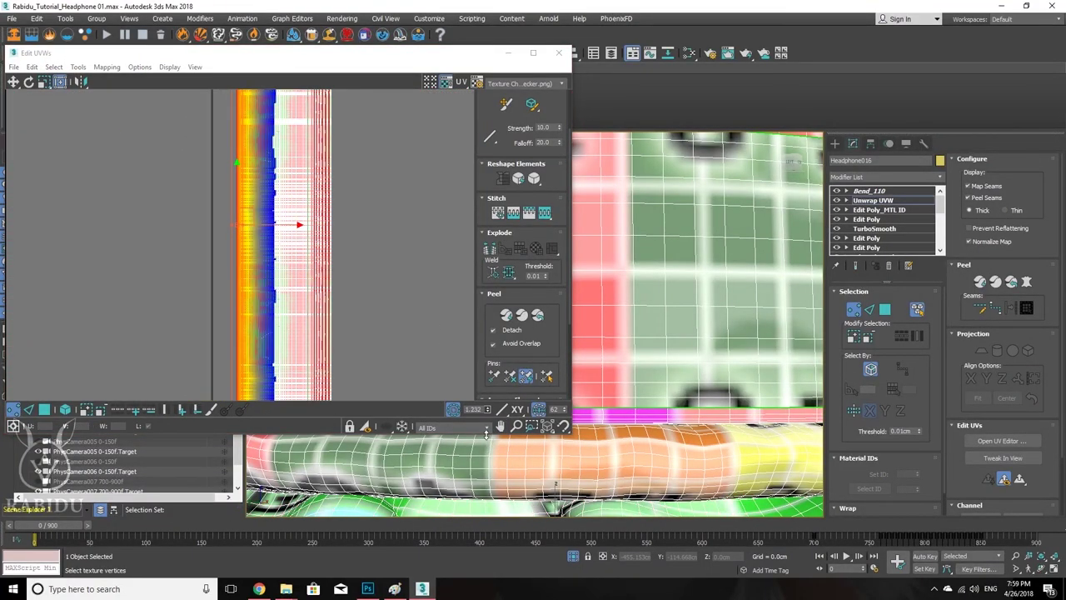
scroll(300, 222, "up", 3)
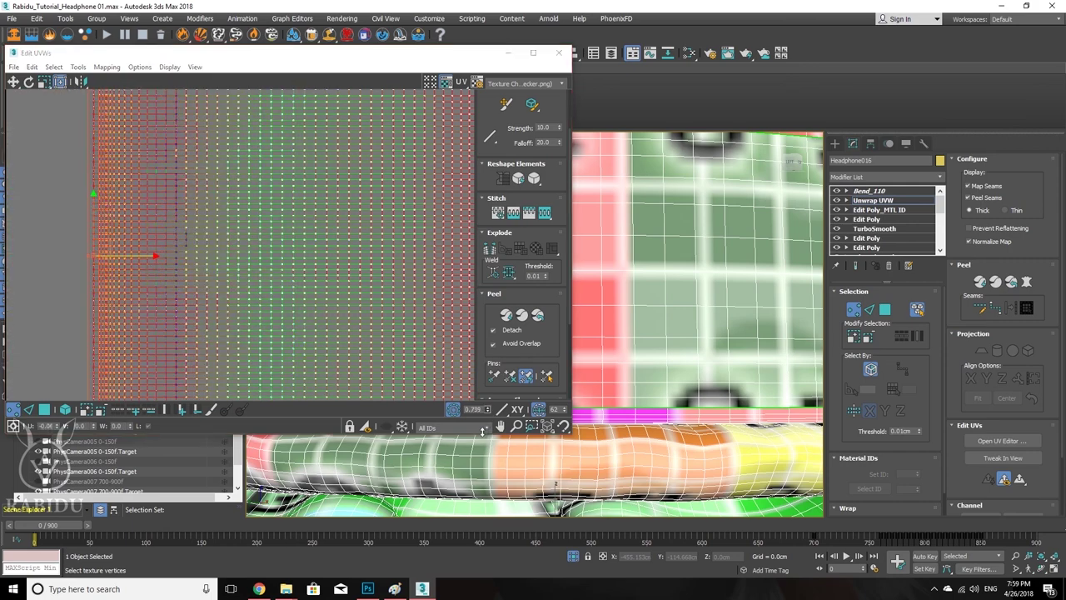
left_click_drag(485, 409, 478, 428)
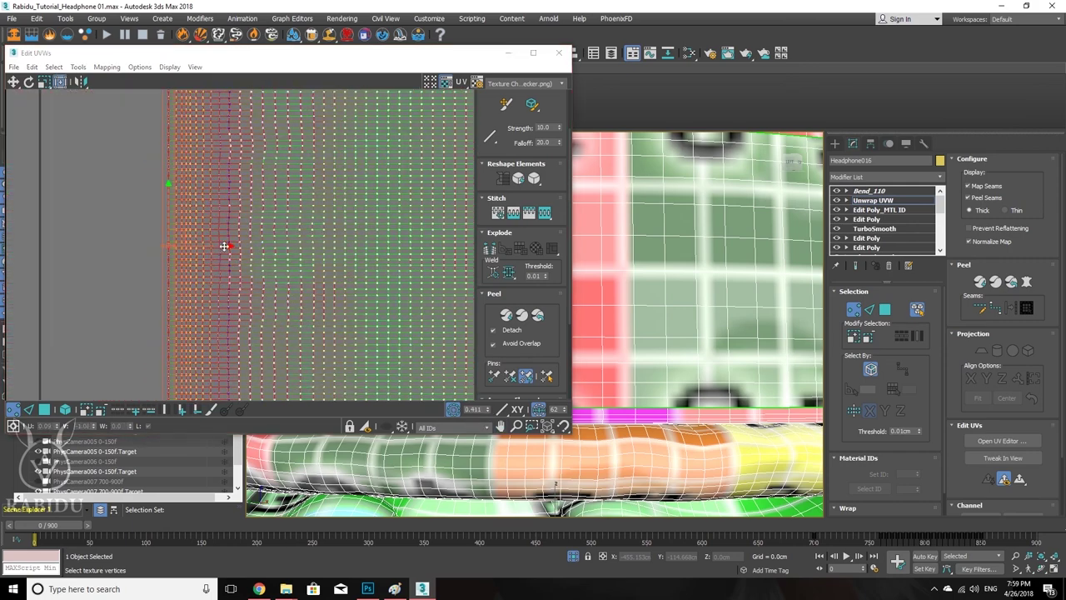
left_click_drag(226, 243, 171, 247)
Step: Select a horizontal row of UV vertices on the island's left side and slide it right
middle_click_drag(172, 247, 93, 273)
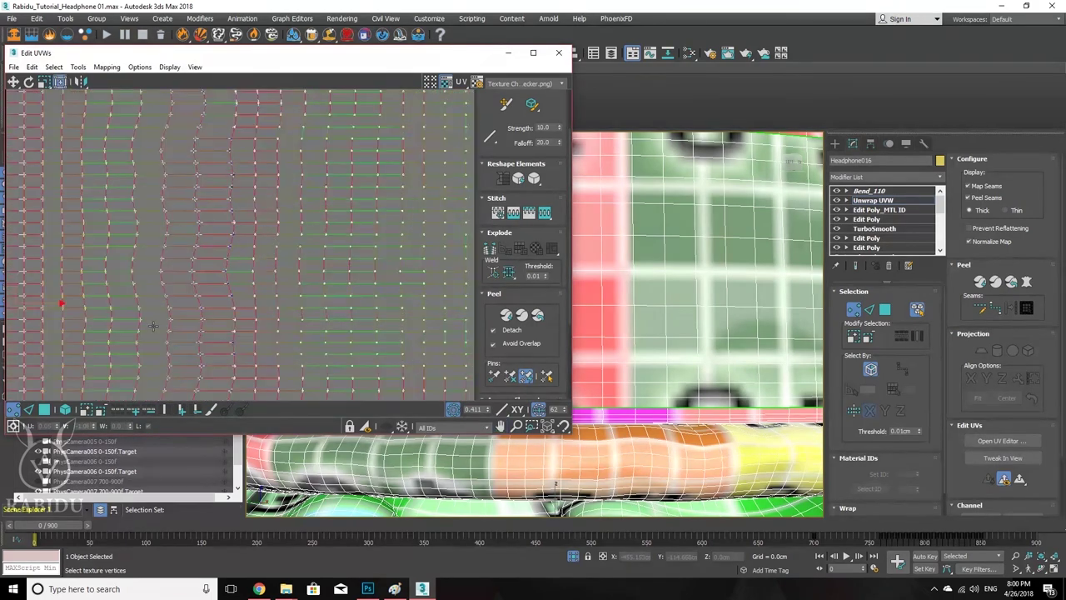
scroll(321, 304, "up", 4)
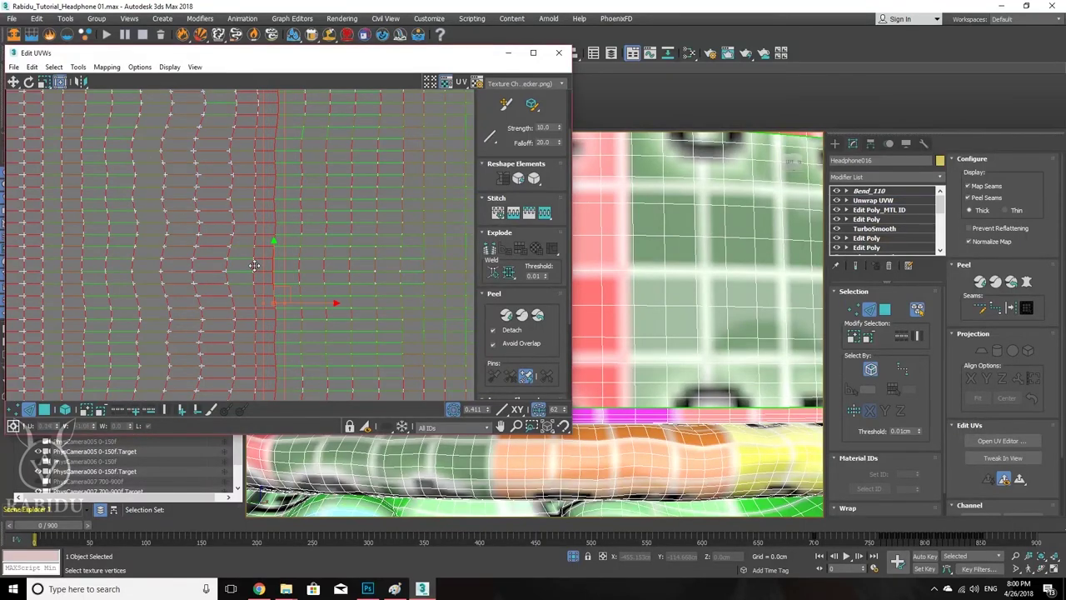
middle_click_drag(11, 272, 98, 260)
left_click_drag(98, 260, 342, 249)
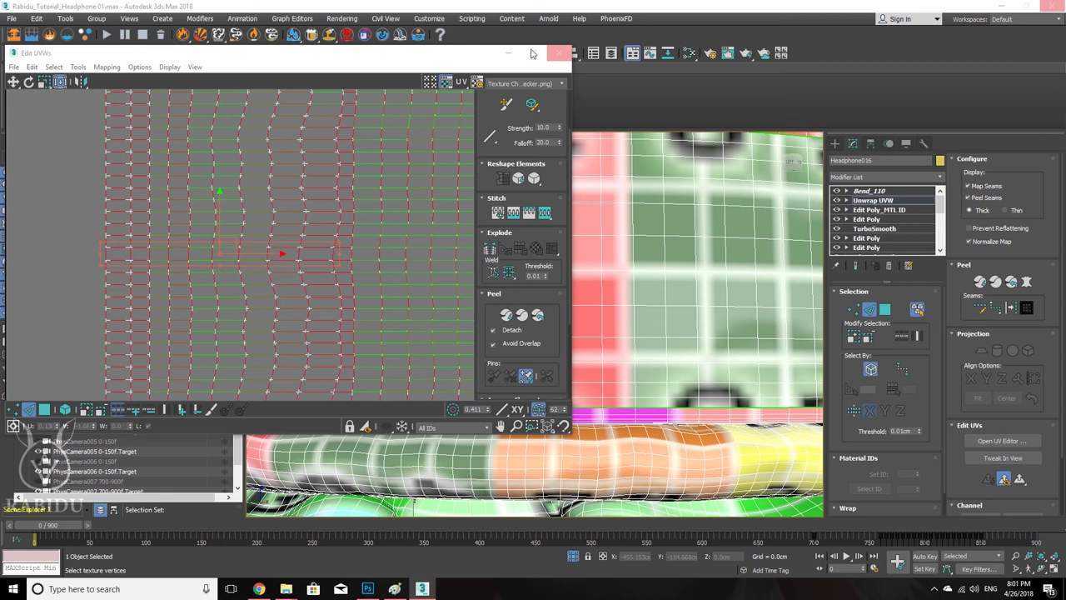
middle_click_drag(105, 236, 90, 275)
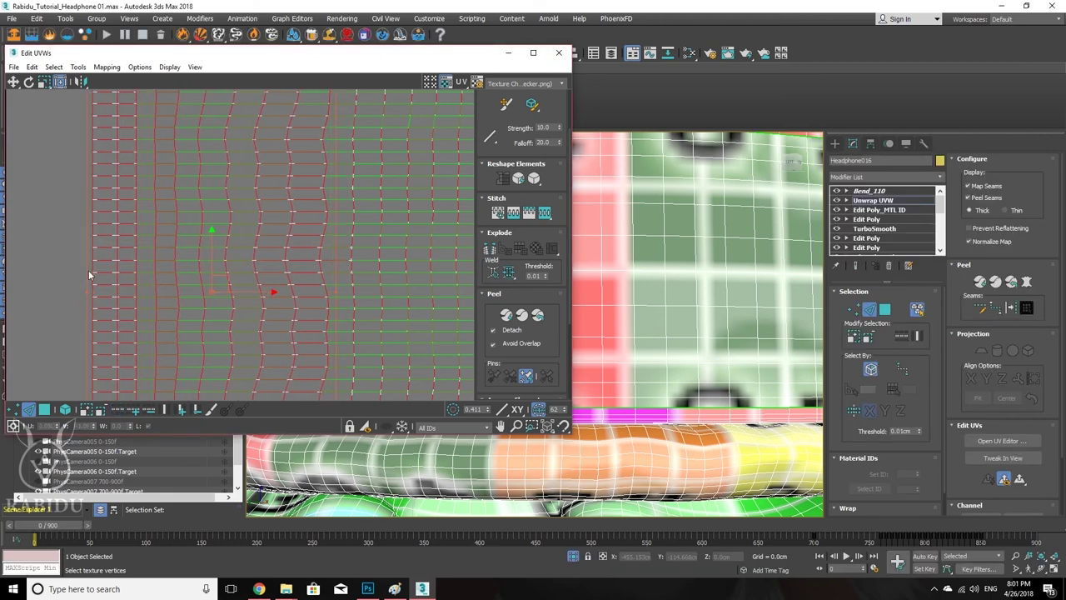
left_click_drag(273, 292, 83, 300)
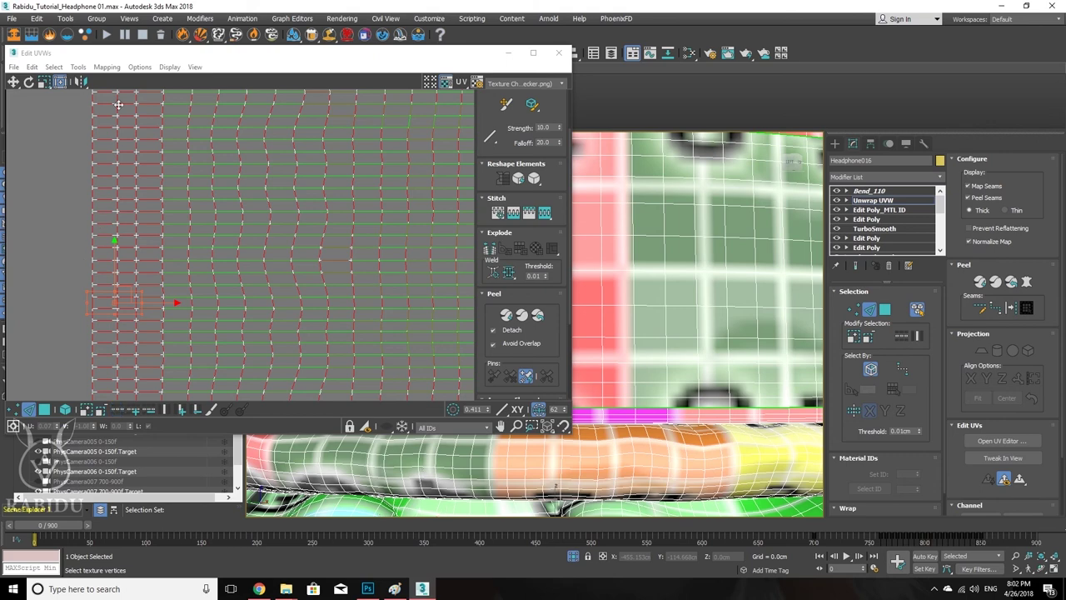
Step: Nudge the selected vertex column along X, then select left-edge vertices and slide them slightly right
left_click(114, 292)
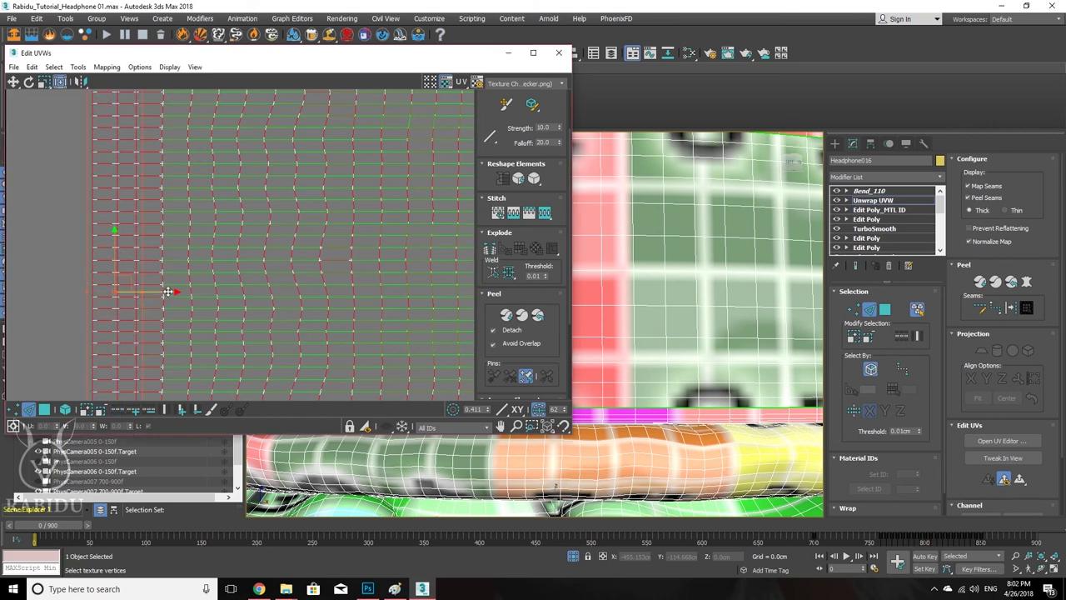
left_click_drag(168, 291, 172, 291)
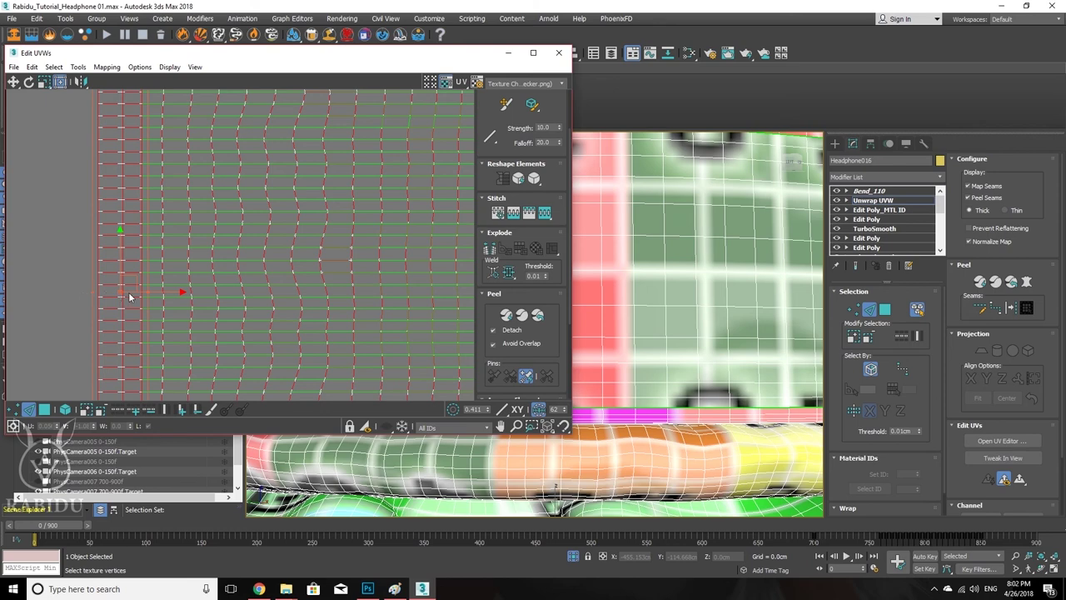
left_click_drag(130, 297, 120, 297)
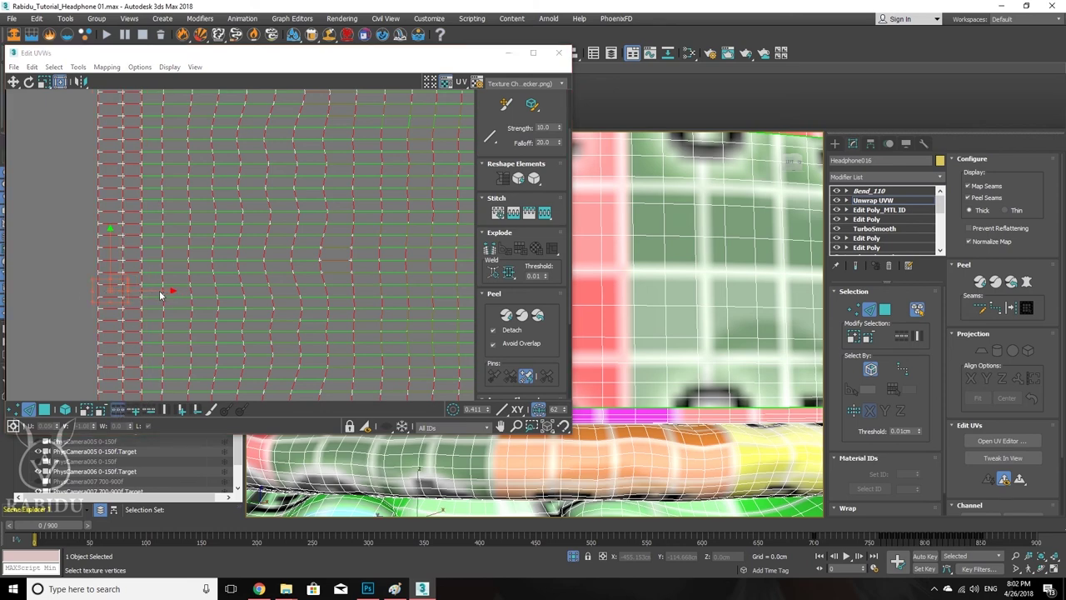
left_click_drag(161, 294, 166, 291)
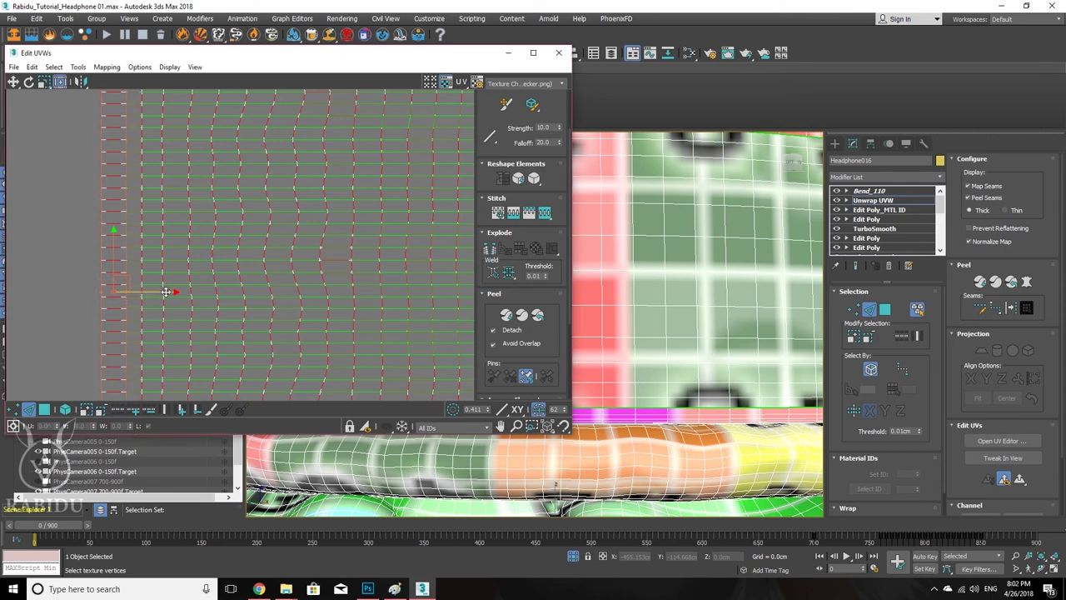
left_click_drag(94, 289, 150, 292)
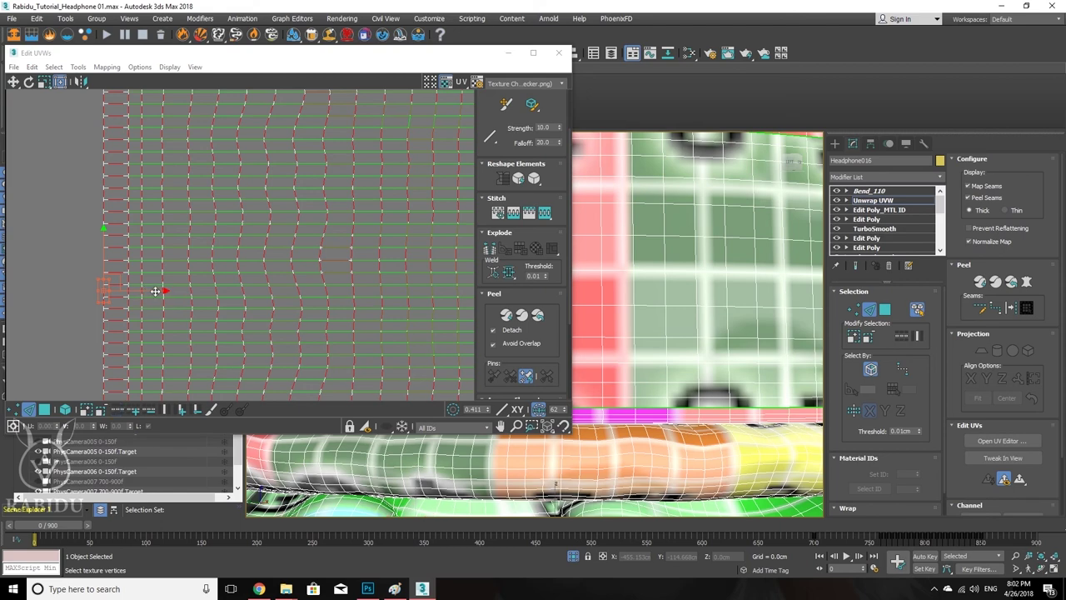
left_click_drag(155, 291, 166, 294)
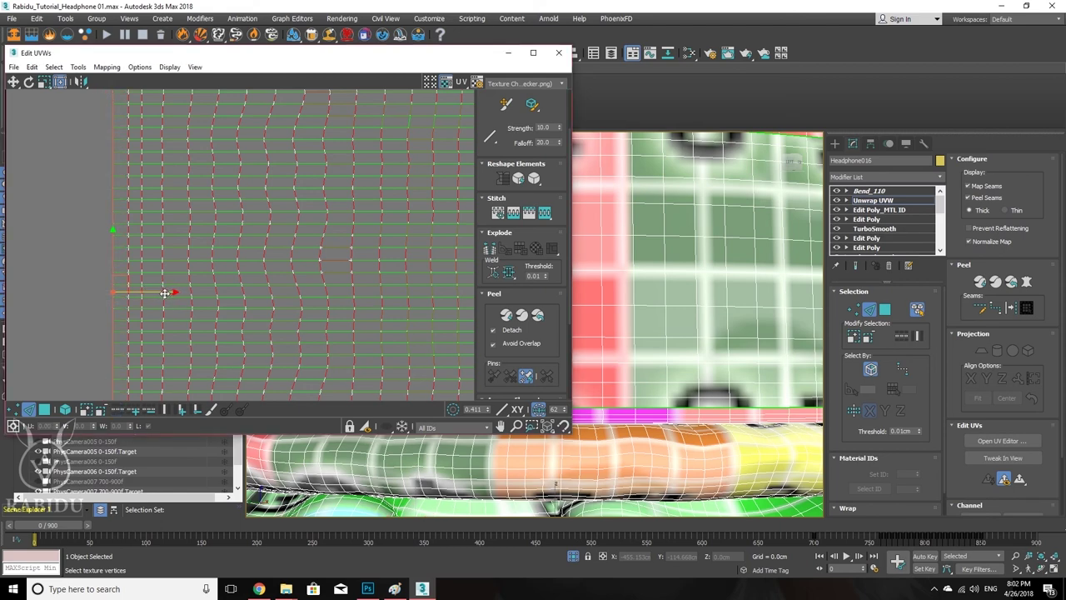
scroll(240, 262, "down", 4)
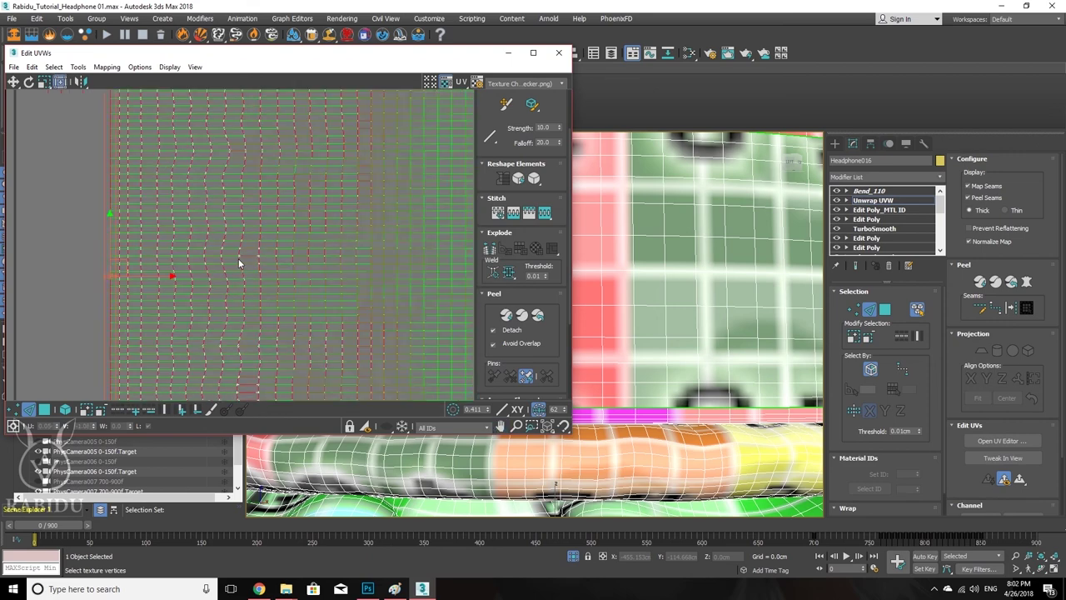
scroll(140, 274, "up", 4)
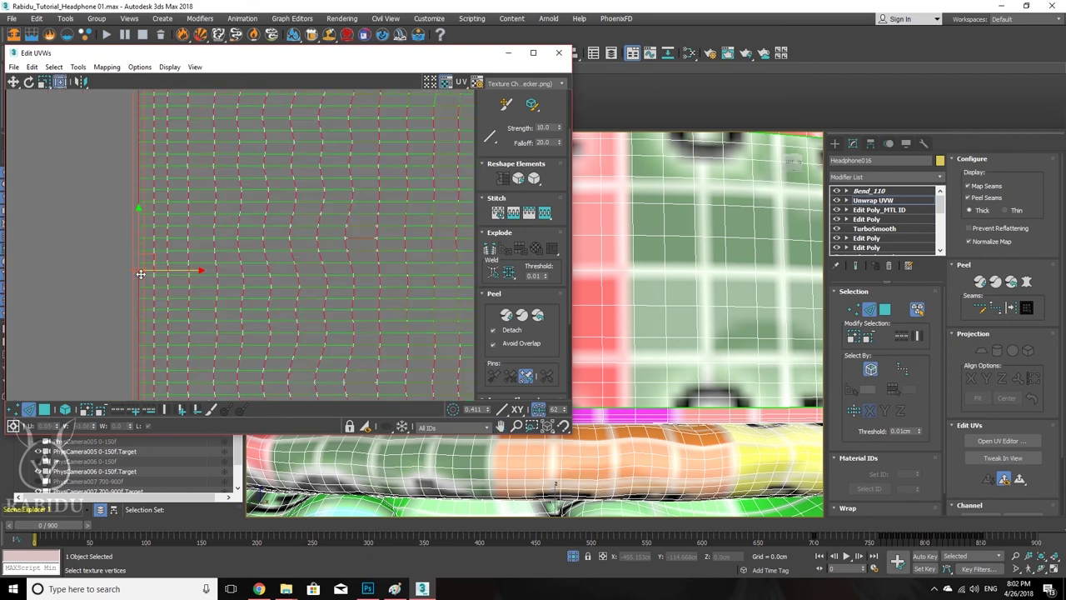
scroll(162, 207, "down", 5)
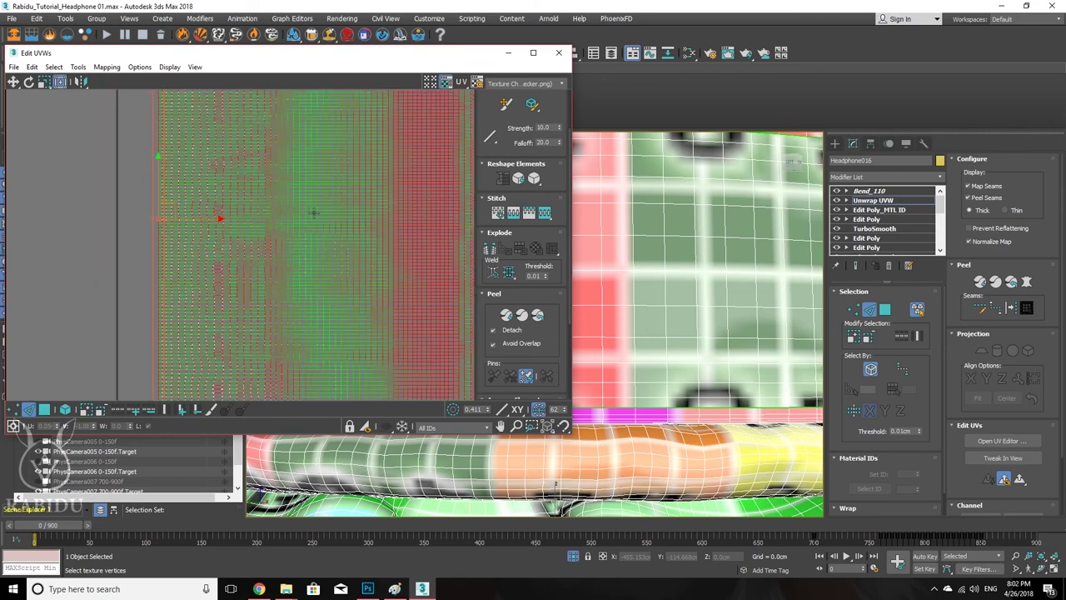
scroll(326, 214, "up", 3)
scroll(326, 218, "down", 4)
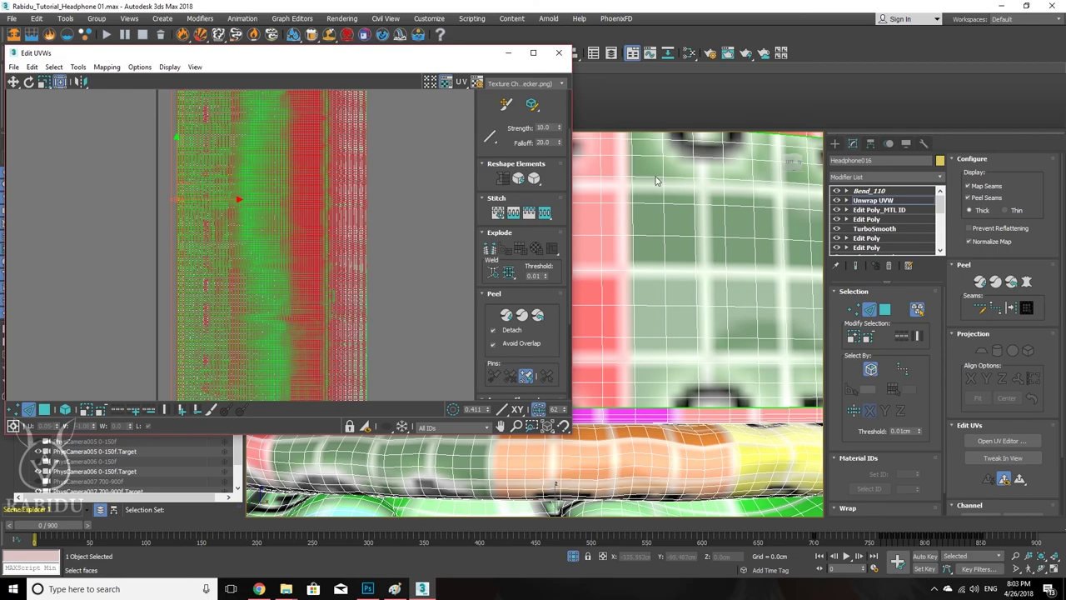
middle_click_drag(707, 269, 738, 332, "alt")
scroll(658, 262, "up", 5)
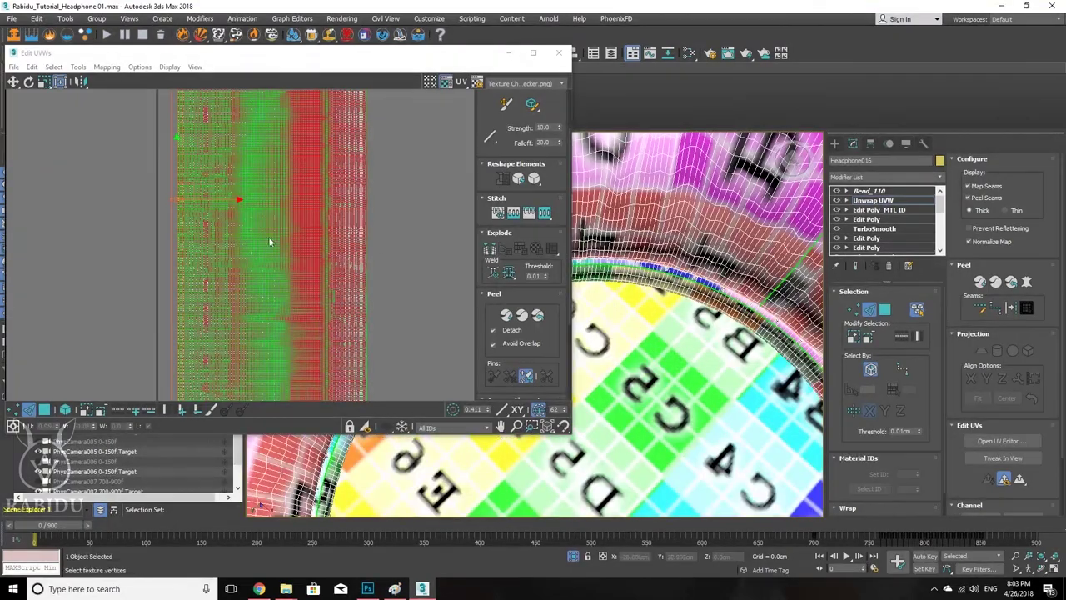
scroll(741, 293, "down", 5)
middle_click_drag(748, 248, 690, 230, "alt")
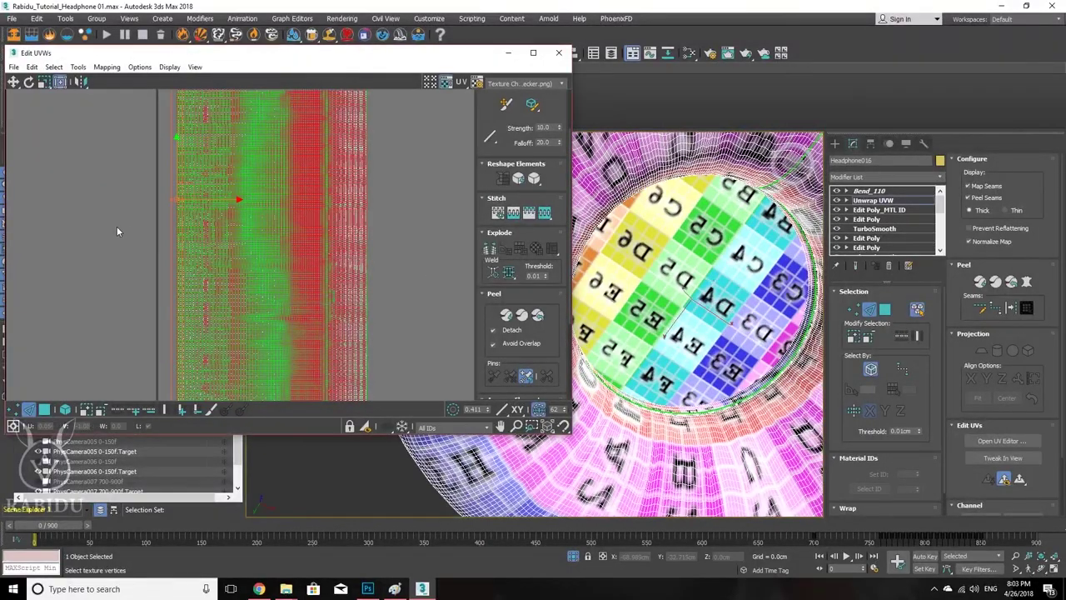
scroll(269, 305, "down", 3)
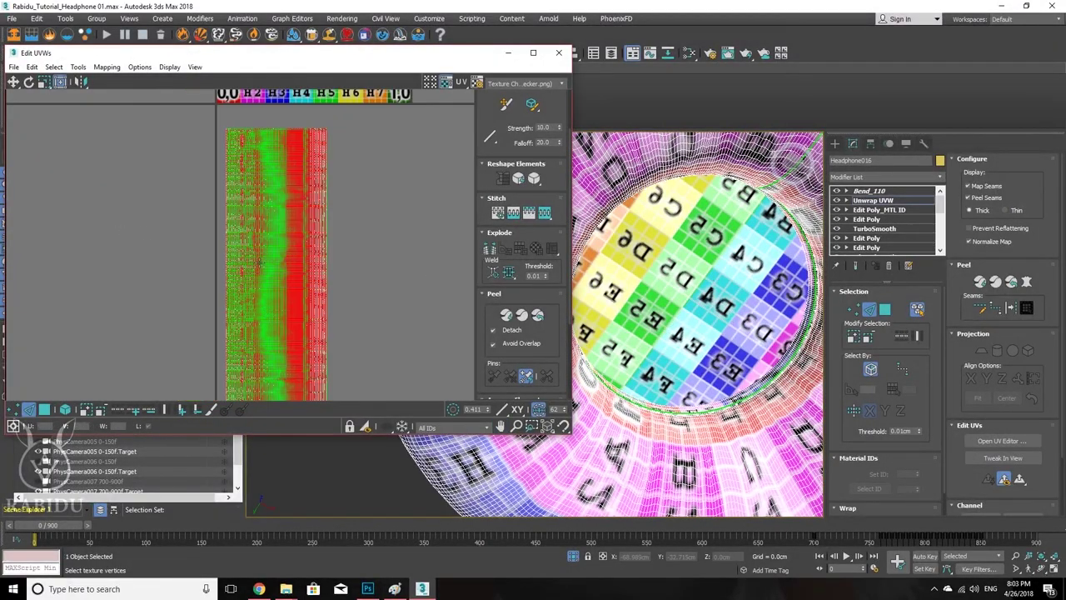
scroll(258, 219, "up", 2)
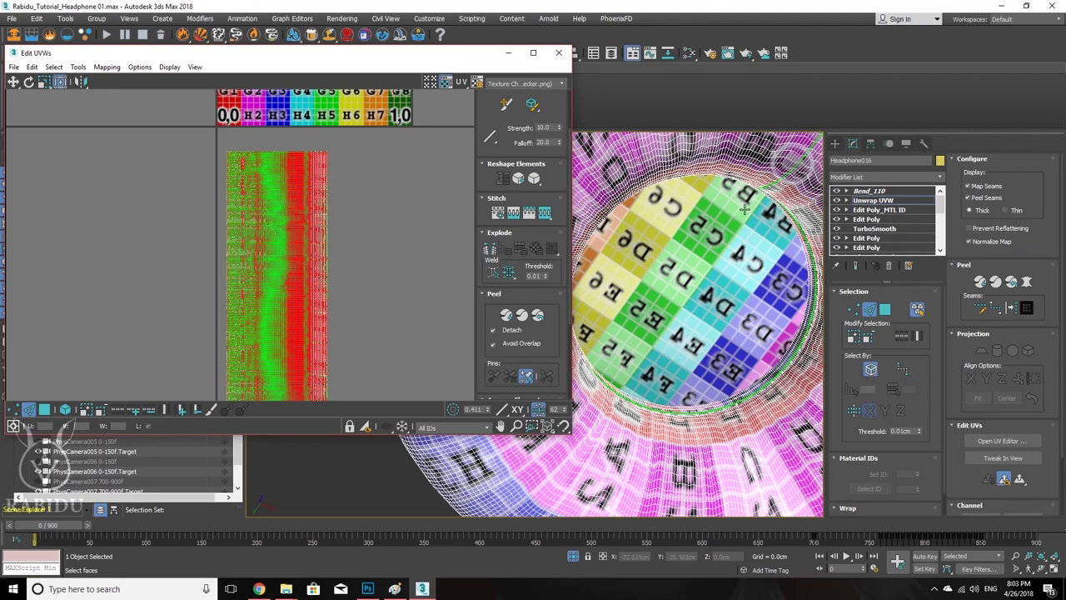
middle_click_drag(675, 250, 645, 265, "alt")
scroll(683, 213, "up", 5)
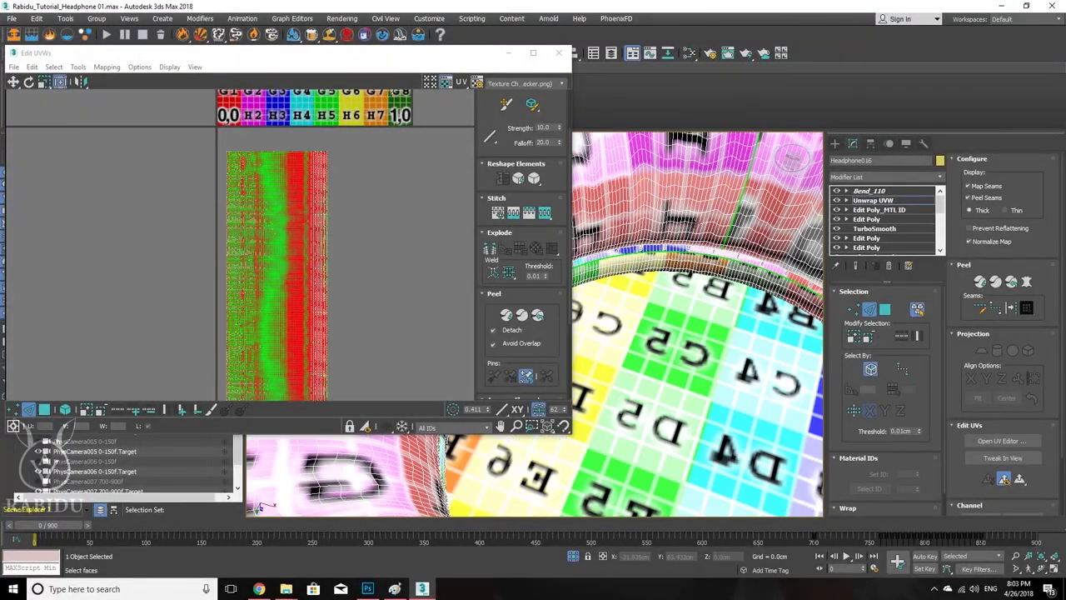
scroll(696, 207, "down", 2)
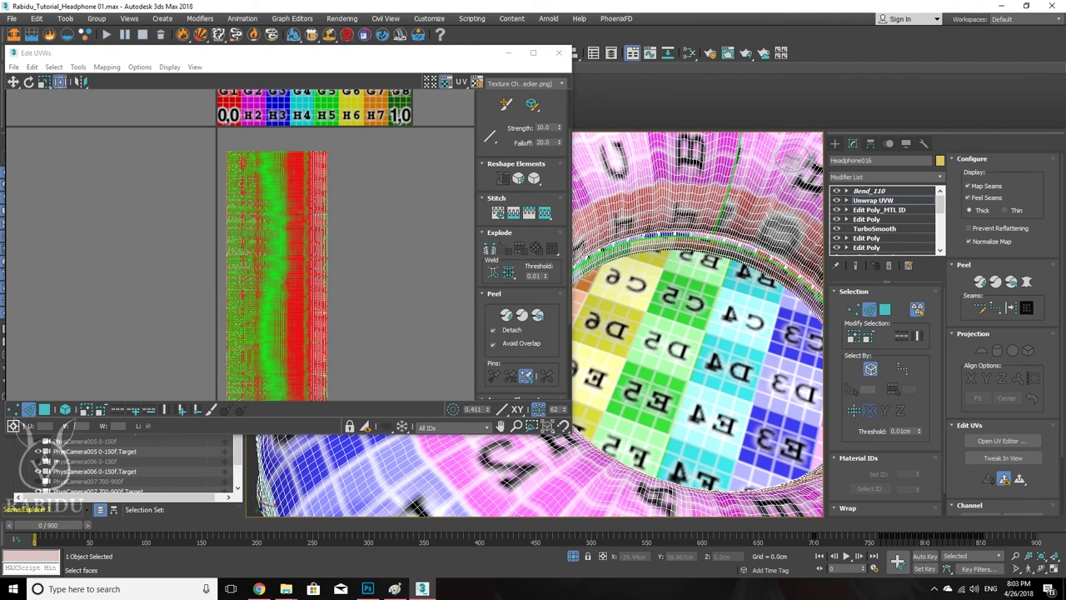
scroll(664, 237, "down", 6)
scroll(664, 238, "up", 5)
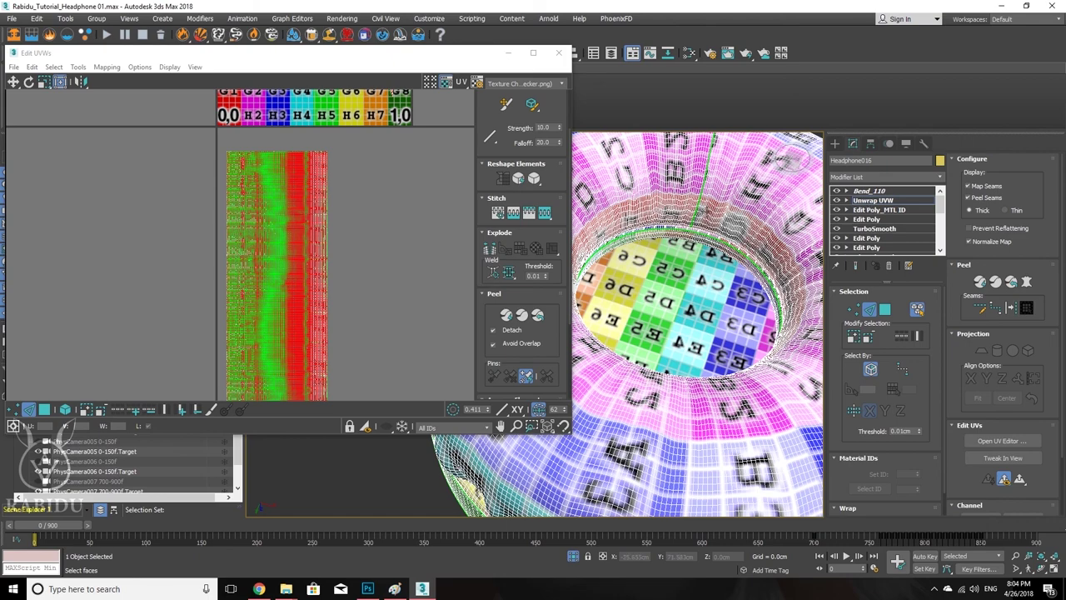
middle_click_drag(707, 214, 699, 246, "alt")
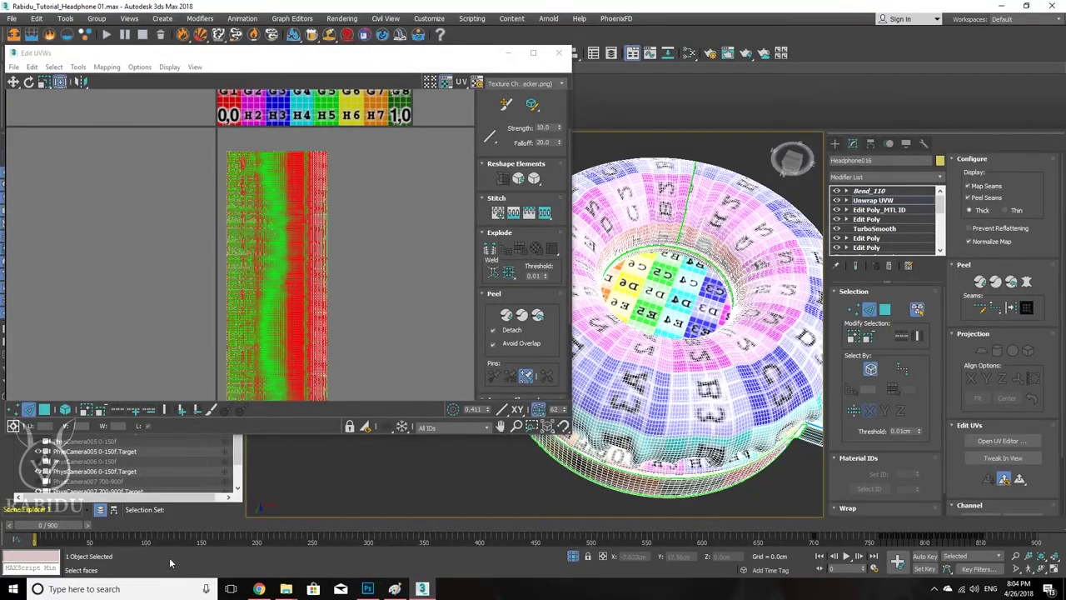
Step: Bring Chrome forward, switch to the Unwrella tab and load the Unwrella home page
left_click(259, 589)
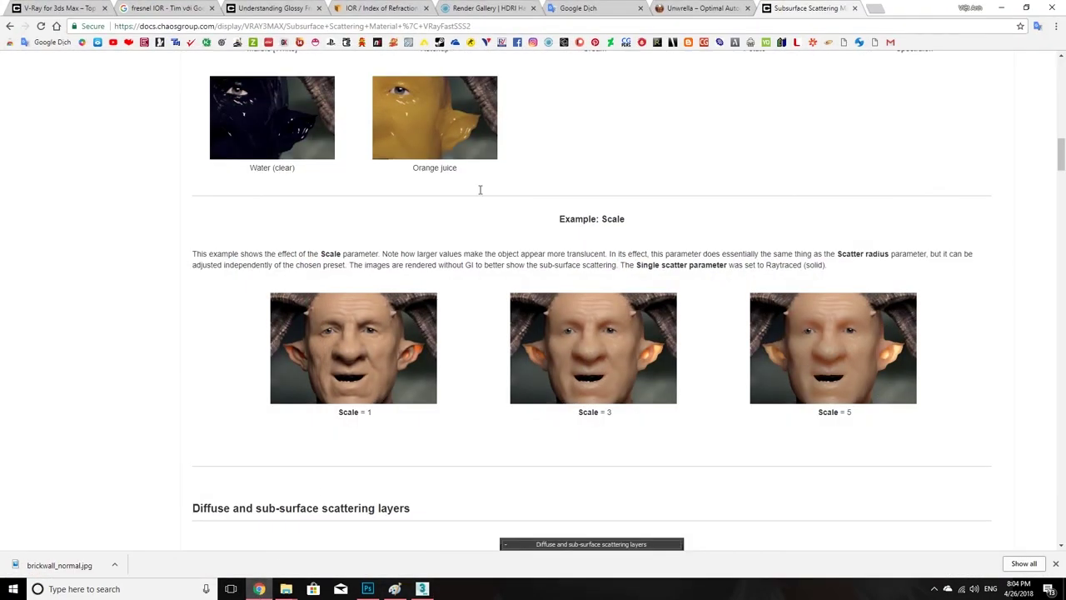
left_click(704, 9)
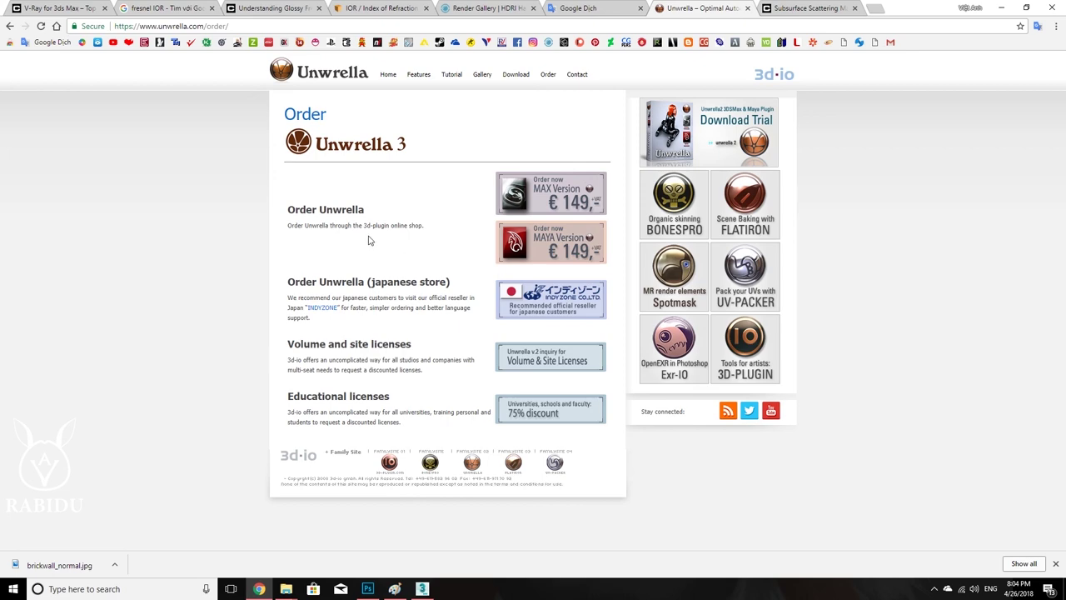
left_click(388, 75)
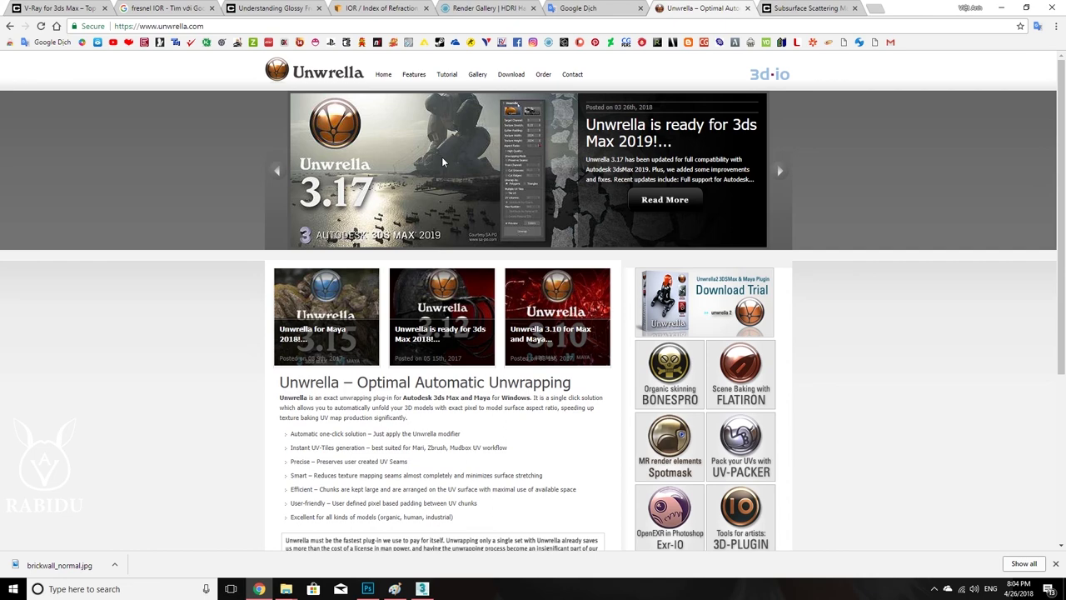
Step: Minimize Chrome, look over the cushion's UV layout, then close the Edit UVWs window
left_click(1003, 10)
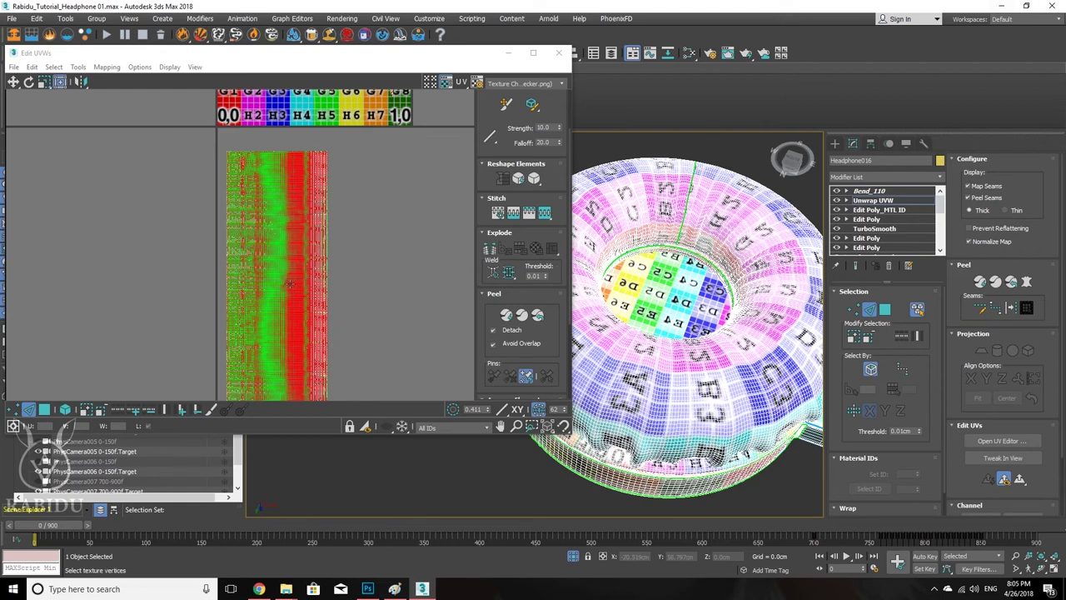
scroll(342, 242, "down", 2)
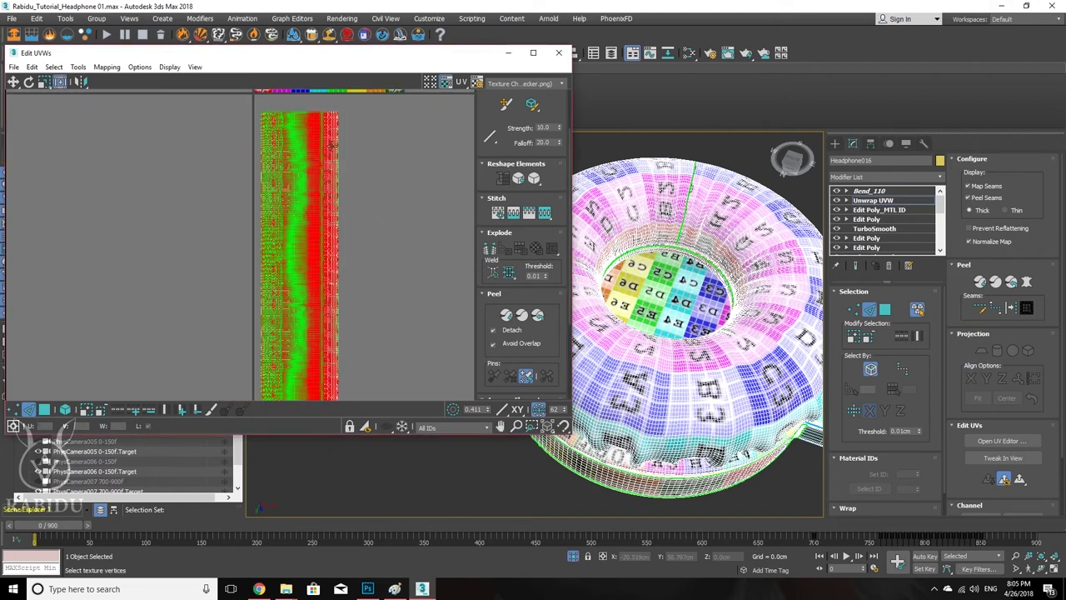
scroll(332, 143, "up", 5)
scroll(346, 157, "up", 4)
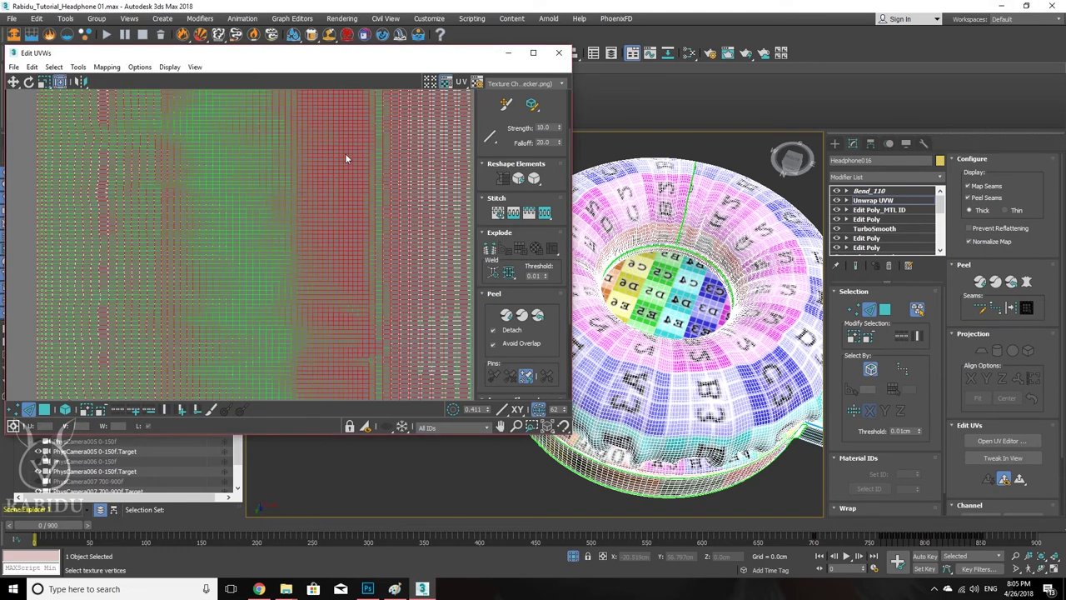
scroll(346, 159, "down", 6)
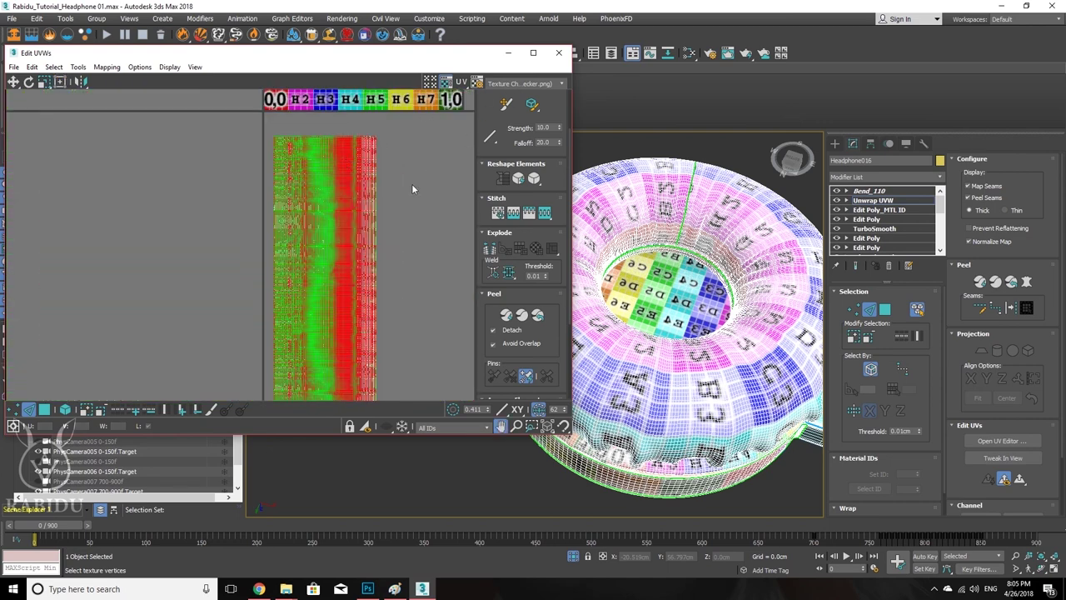
middle_click_drag(417, 183, 376, 198)
left_click(559, 56)
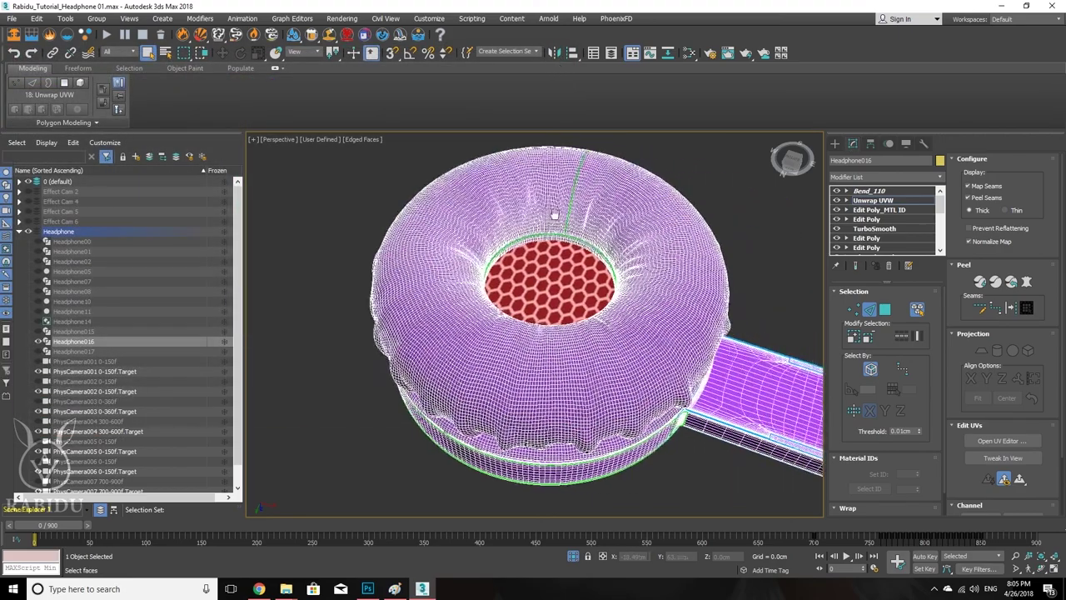
Step: Reopen the UV editor for the cushion and frame the checker map, keeping it as background texture
middle_click_drag(795, 221, 945, 279, "alt")
left_click(1002, 441)
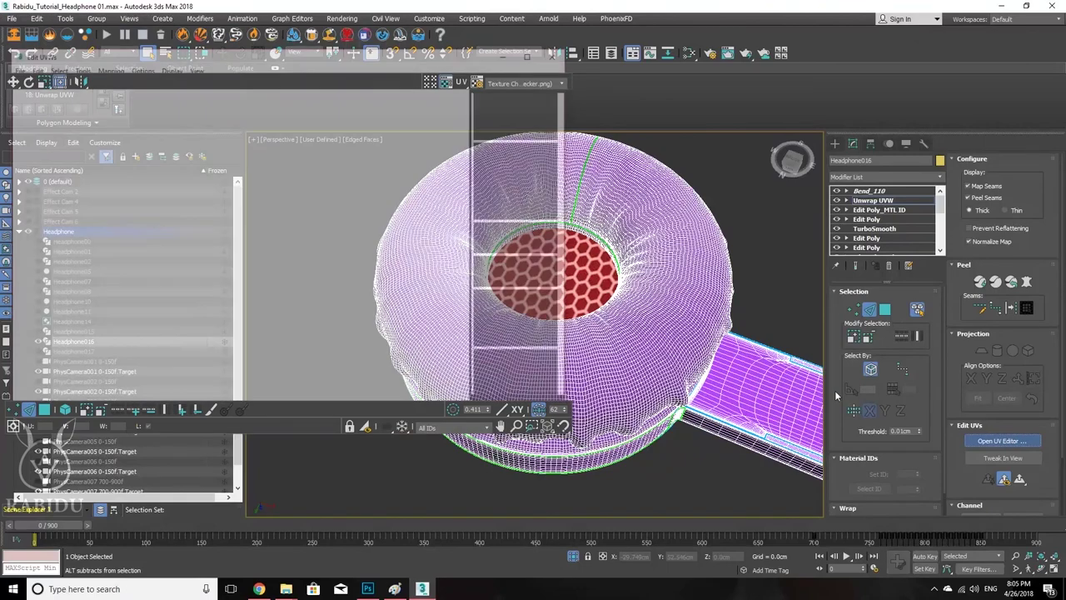
middle_click_drag(364, 255, 275, 205)
scroll(326, 165, "down", 3)
middle_click_drag(326, 164, 312, 254)
left_click(502, 84)
left_click(515, 97)
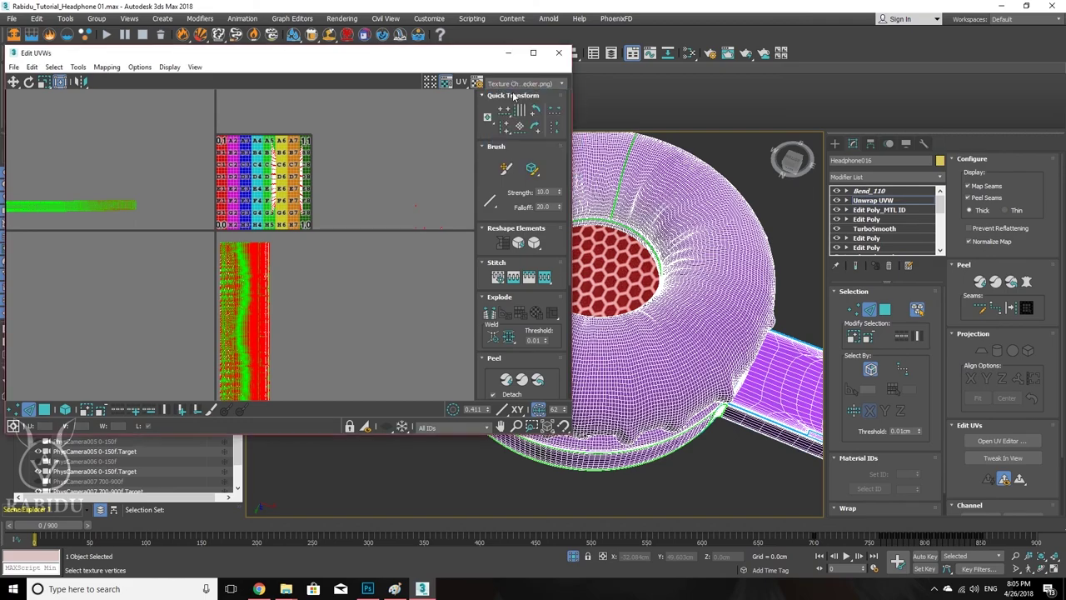
Step: Orbit to the cushion's top opening and zoom through the UV layout to recheck it
middle_click_drag(658, 238, 670, 279, "alt")
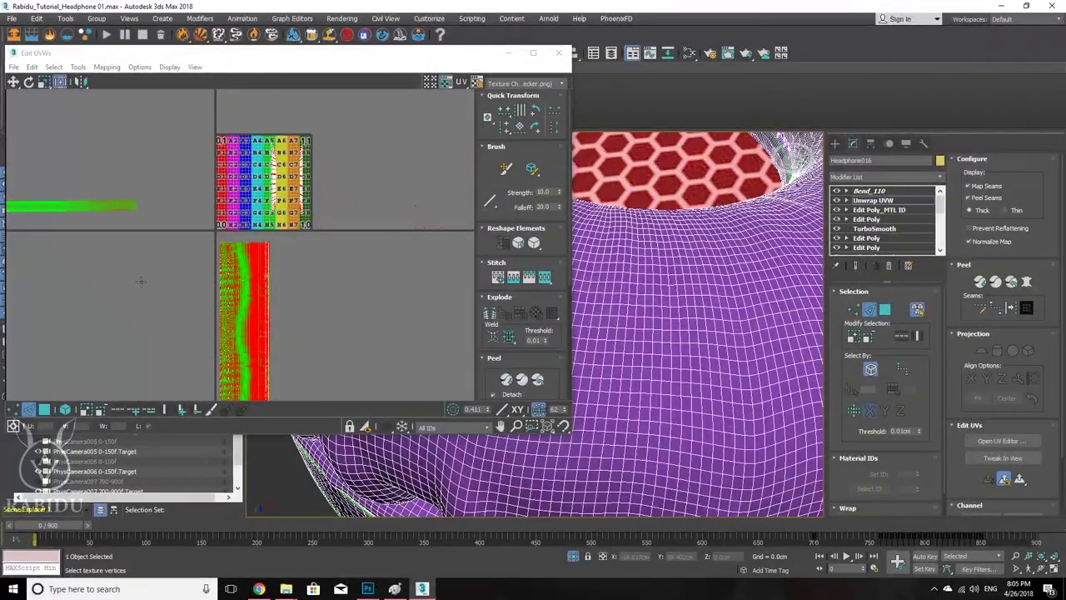
middle_click_drag(241, 276, 292, 223)
scroll(302, 193, "up", 8)
scroll(291, 223, "down", 4)
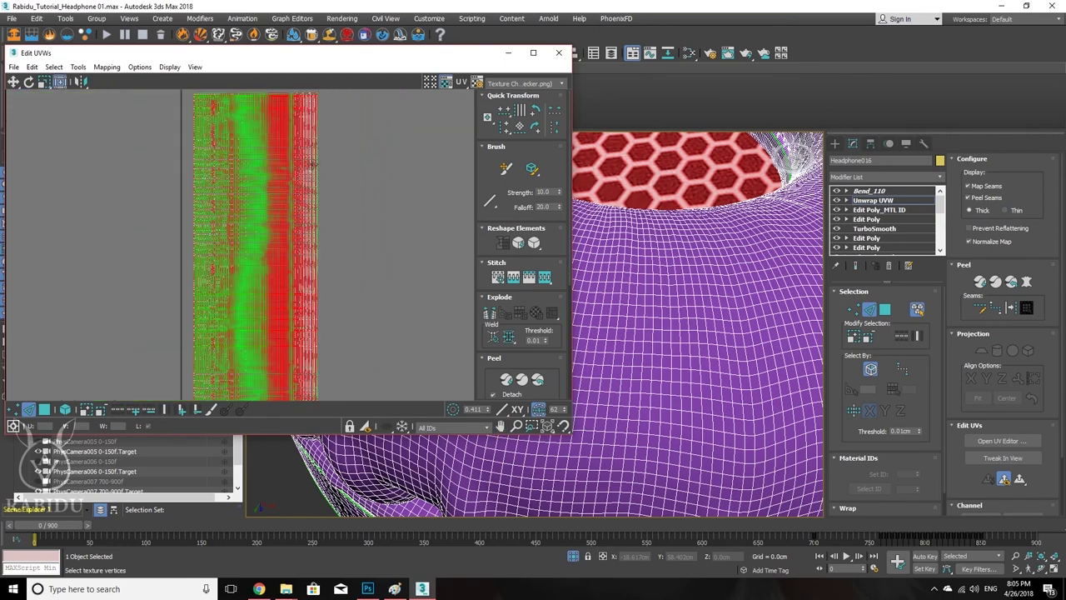
scroll(312, 163, "up", 5)
scroll(298, 237, "down", 3)
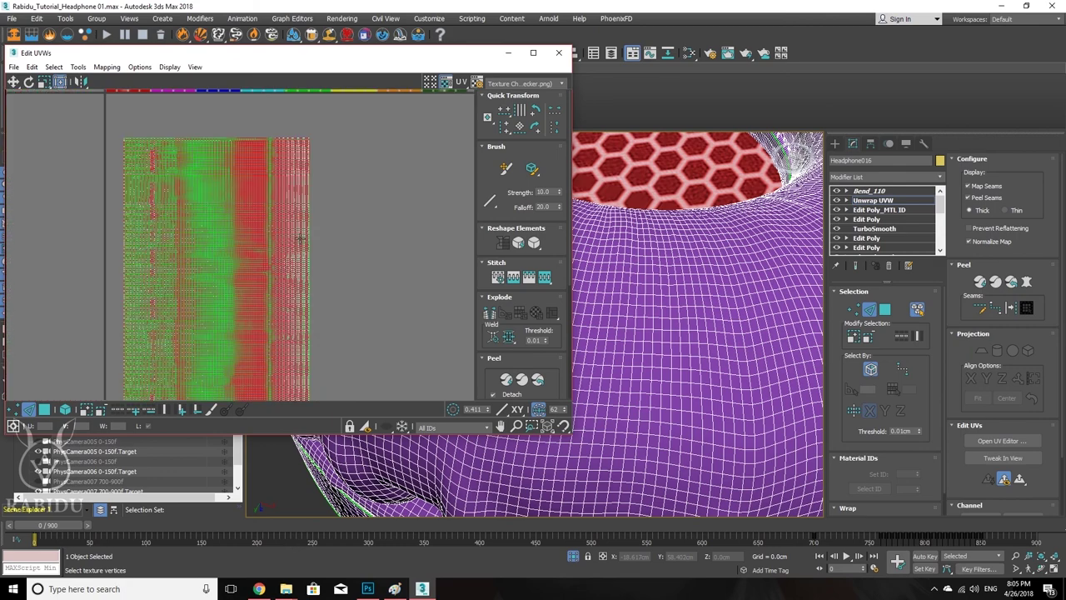
scroll(304, 230, "down", 3)
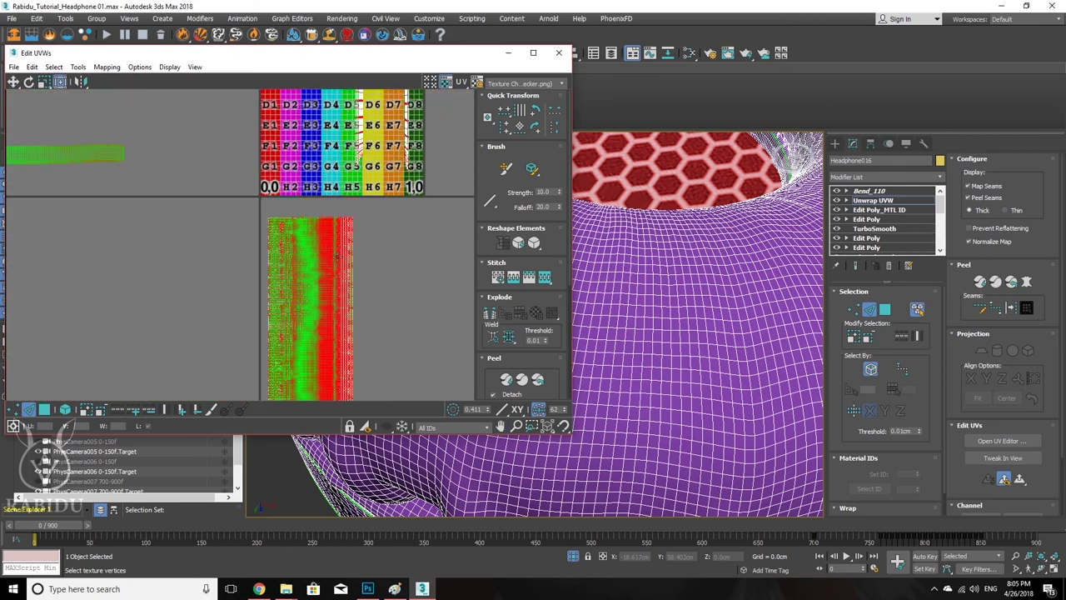
scroll(374, 200, "down", 3)
scroll(338, 172, "down", 3)
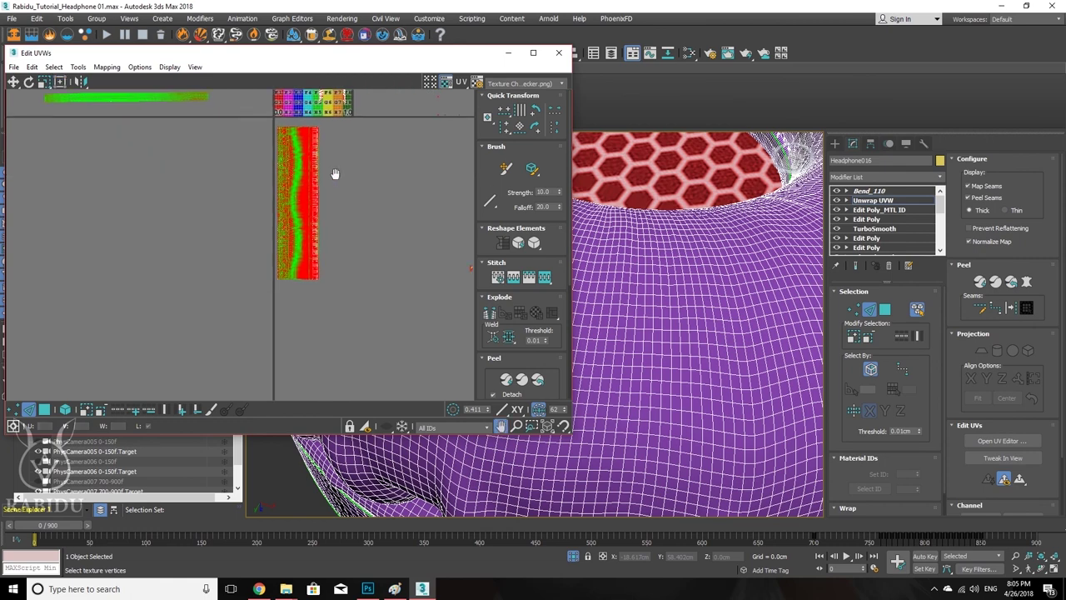
scroll(259, 223, "up", 1)
scroll(259, 223, "up", 4)
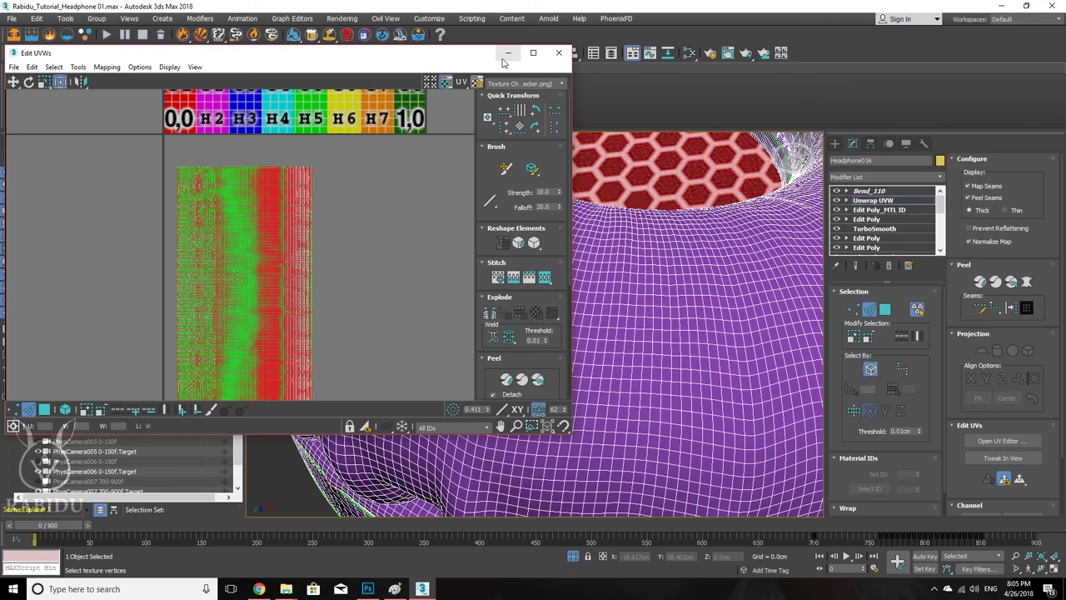
Step: Close the UV editor and frame the whole headphone cup, viewed from above
left_click(560, 54)
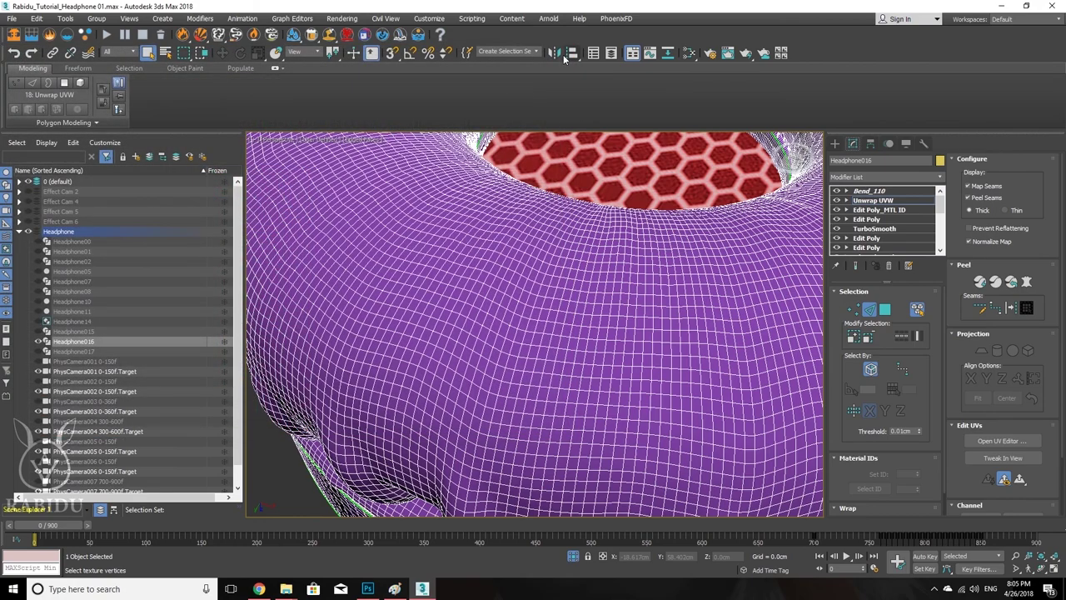
key("z")
middle_click_drag(536, 217, 505, 297, "alt")
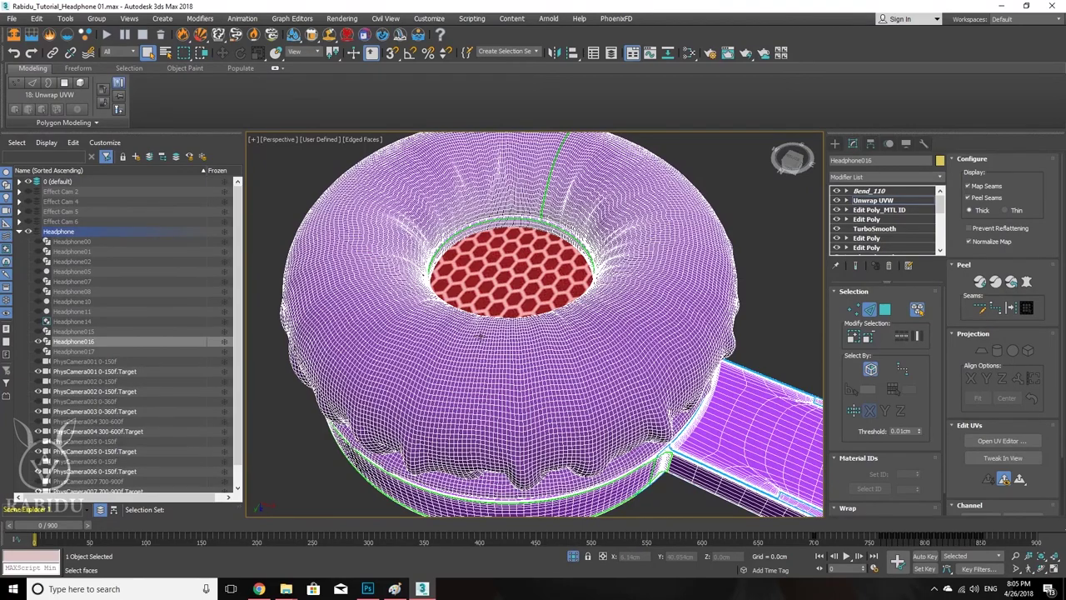
scroll(481, 334, "up", 5)
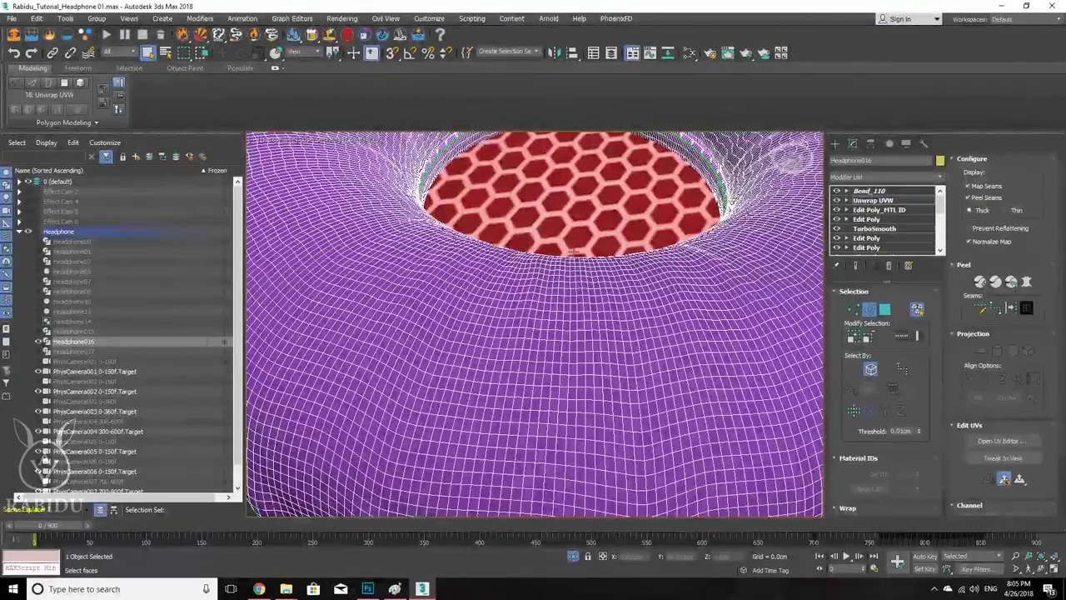
Step: In Slate Material Editor, show the Map #16 VRayHDRI shaded in viewport on VRaySkin Material #23
left_click(690, 53)
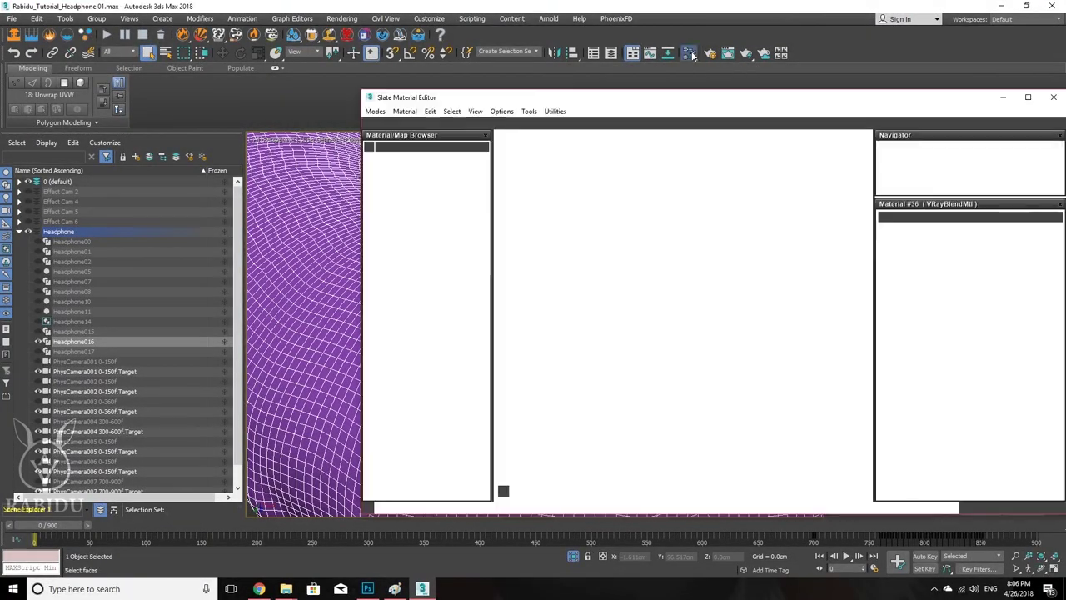
scroll(716, 375, "down", 4)
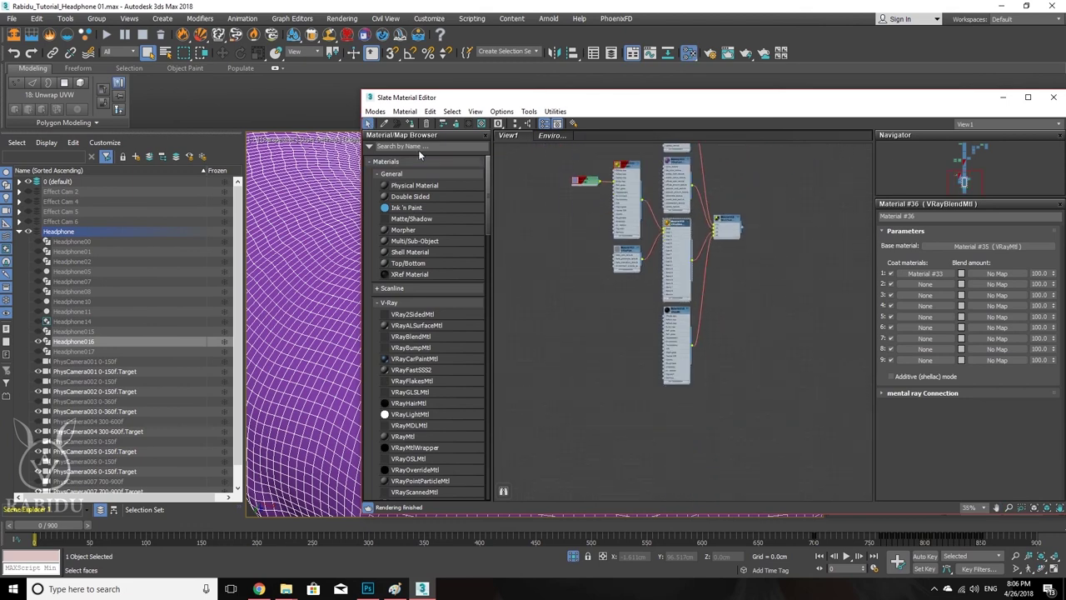
left_click(384, 123)
left_click(327, 227)
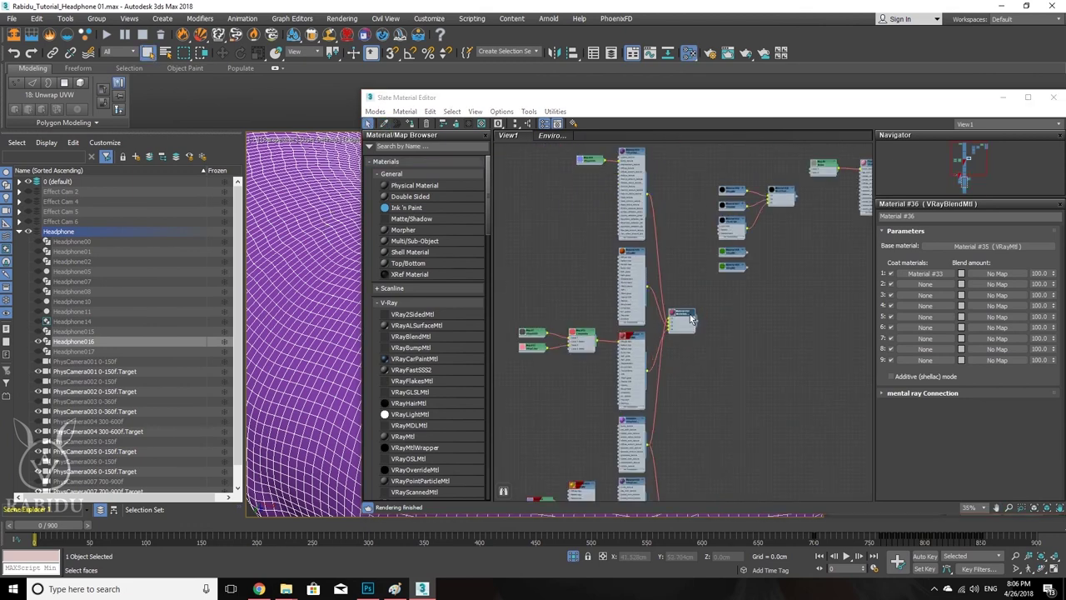
middle_click_drag(691, 319, 689, 287)
middle_click_drag(647, 243, 667, 306)
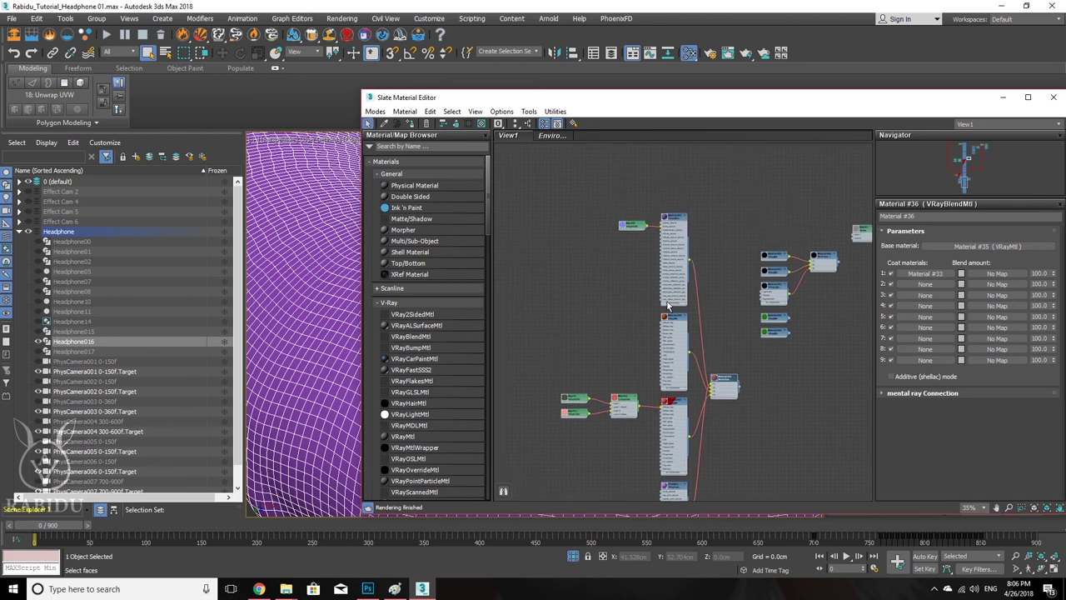
scroll(642, 233, "up", 4)
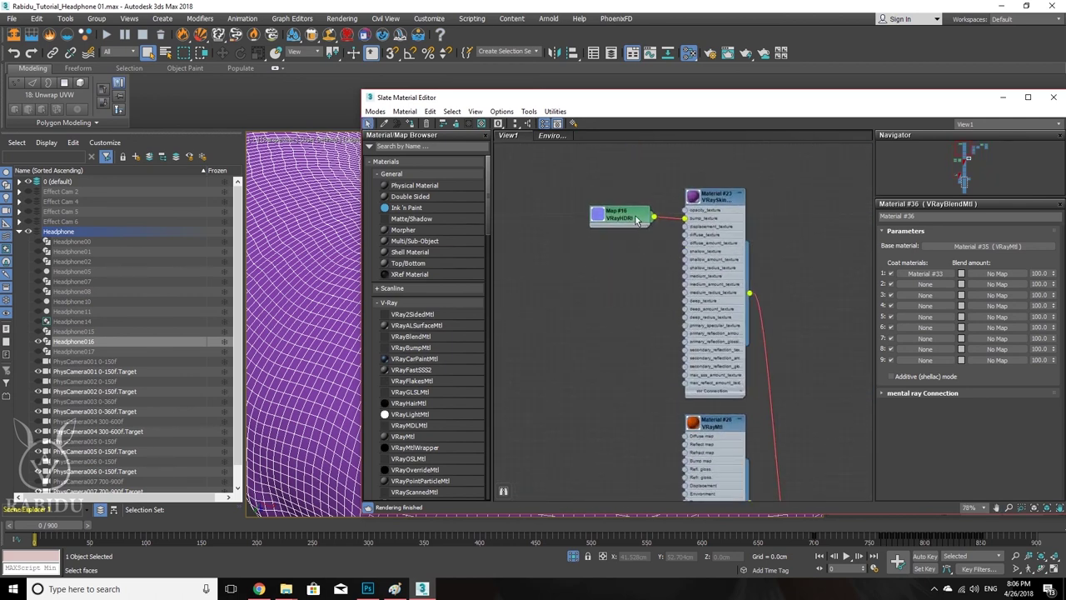
left_click(640, 221)
right_click(636, 220)
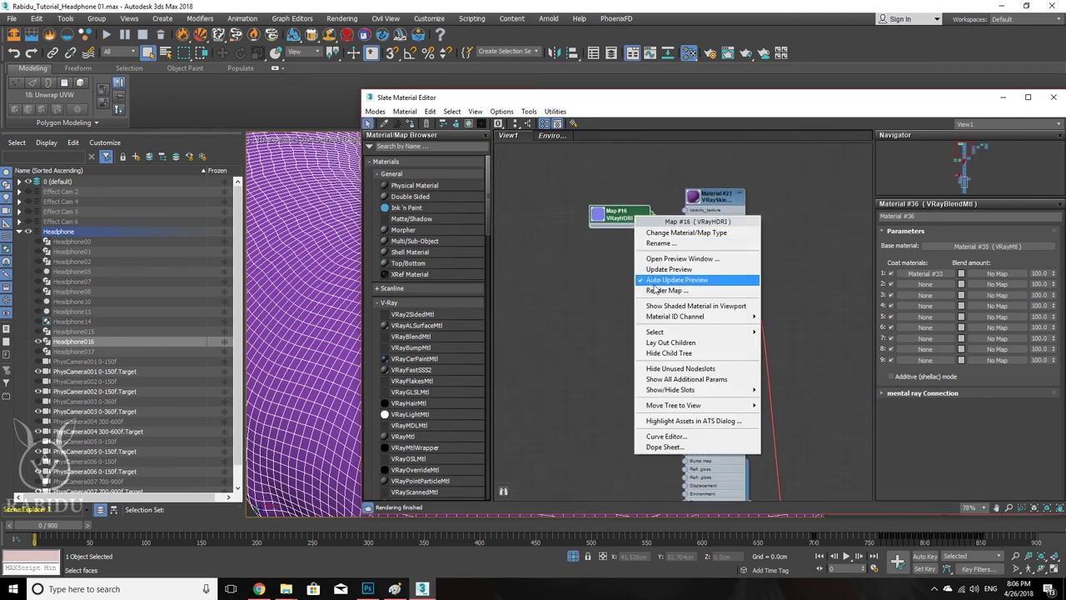
left_click(680, 306)
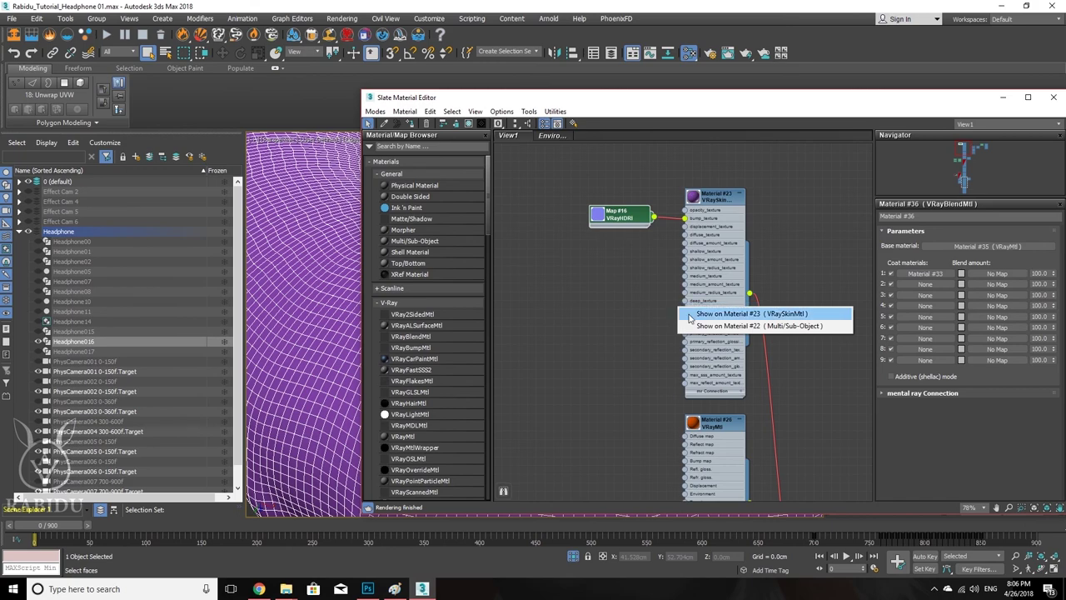
left_click(693, 314)
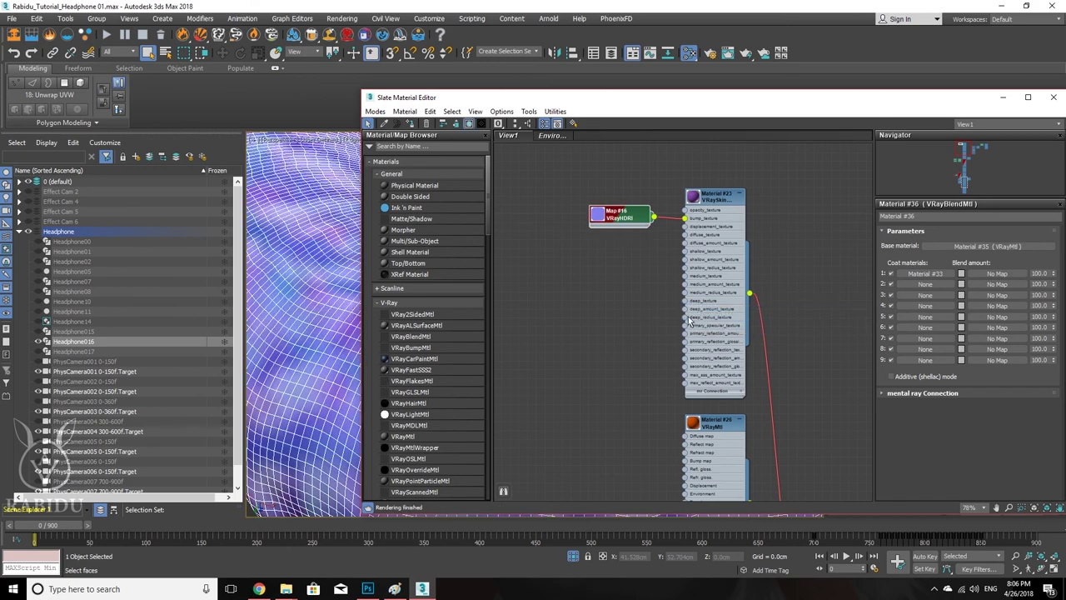
Step: Minimize the material editor and turn off edged faces with F4 to view the cushion
left_click(1003, 97)
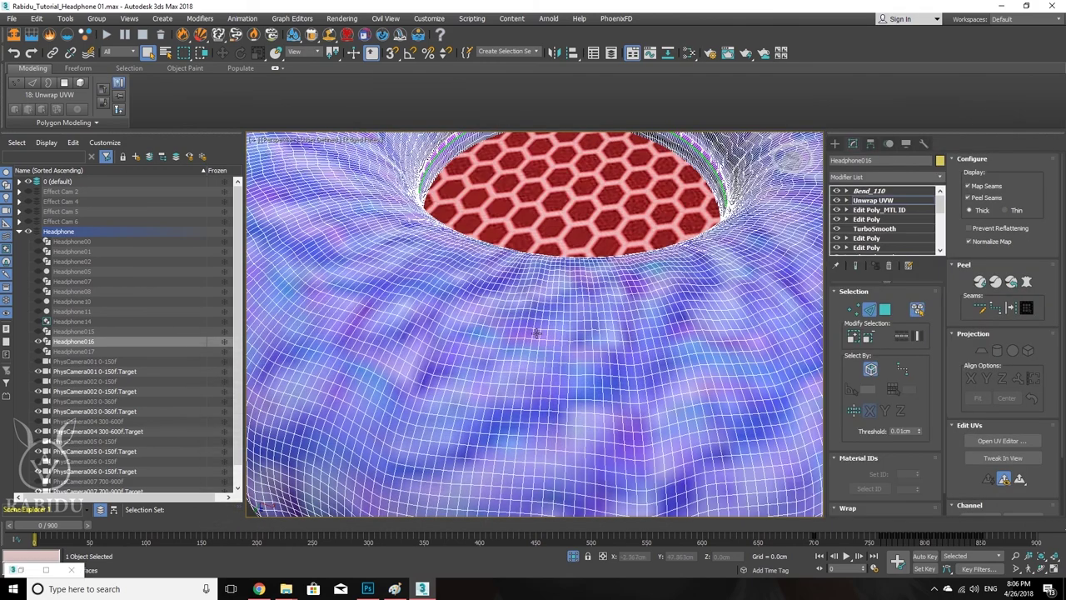
scroll(540, 272, "down", 3)
scroll(581, 289, "up", 2)
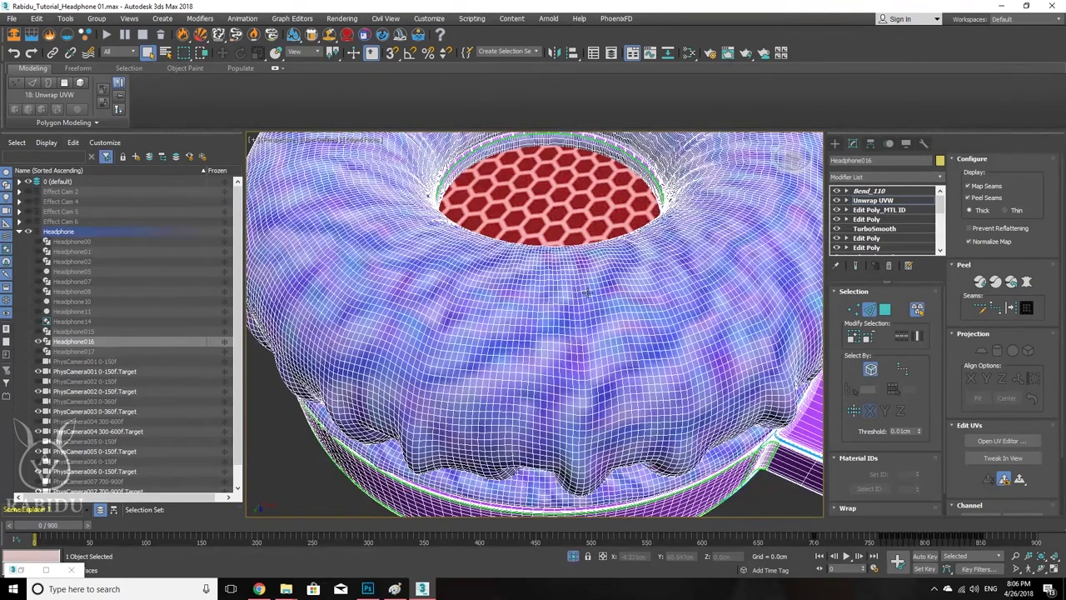
key("F4")
scroll(585, 298, "down", 4)
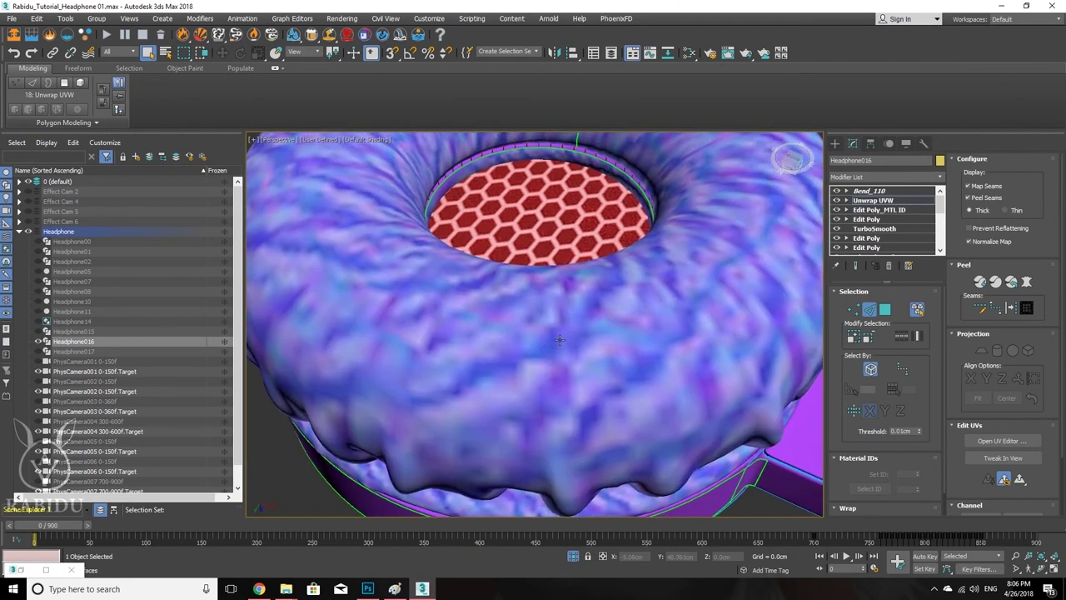
scroll(560, 333, "up", 5)
scroll(573, 312, "down", 3)
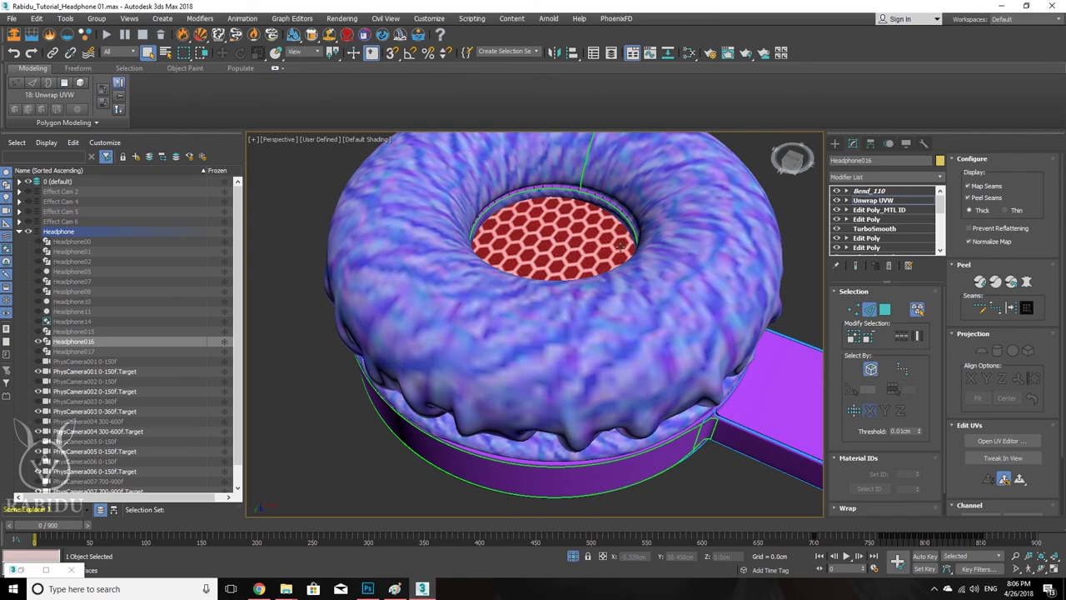
Step: Reopen Slate Material Editor, select the Map #16 node and arrange the window to show its parameters
left_click(689, 54)
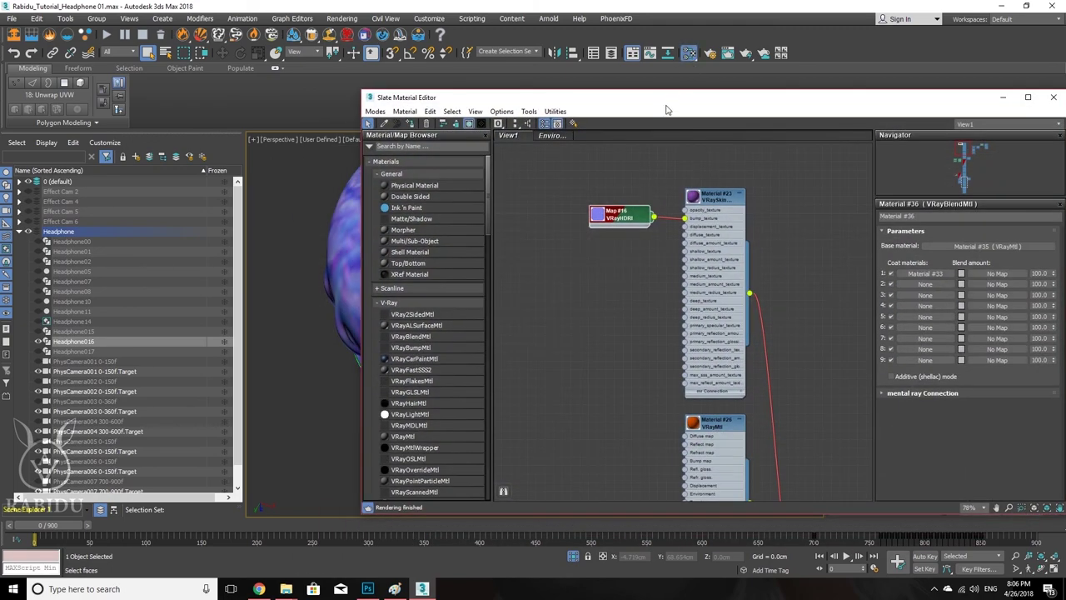
left_click_drag(667, 109, 900, 87)
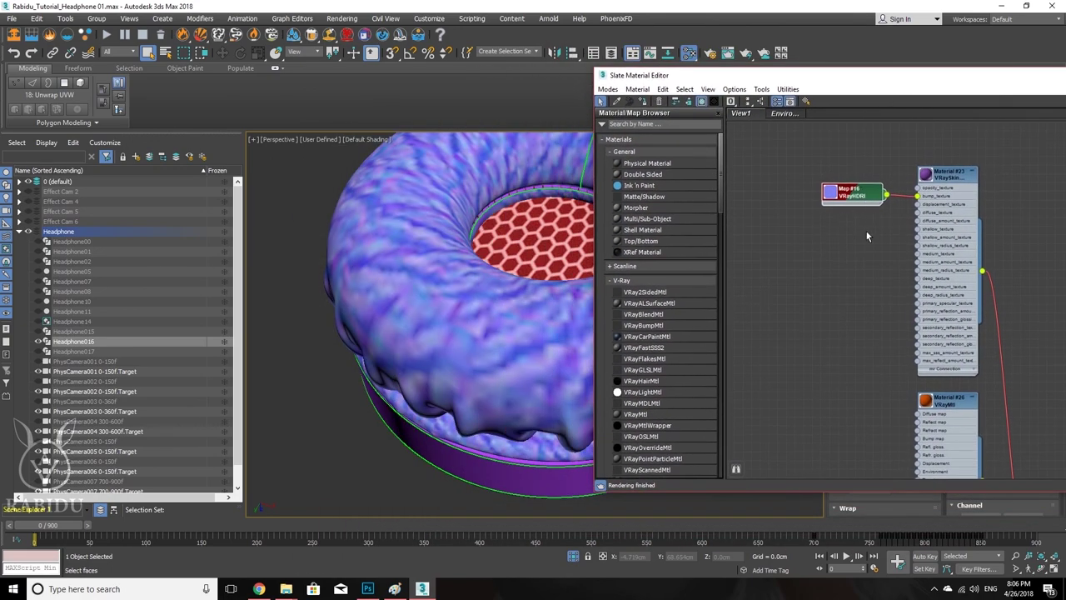
left_click(856, 196)
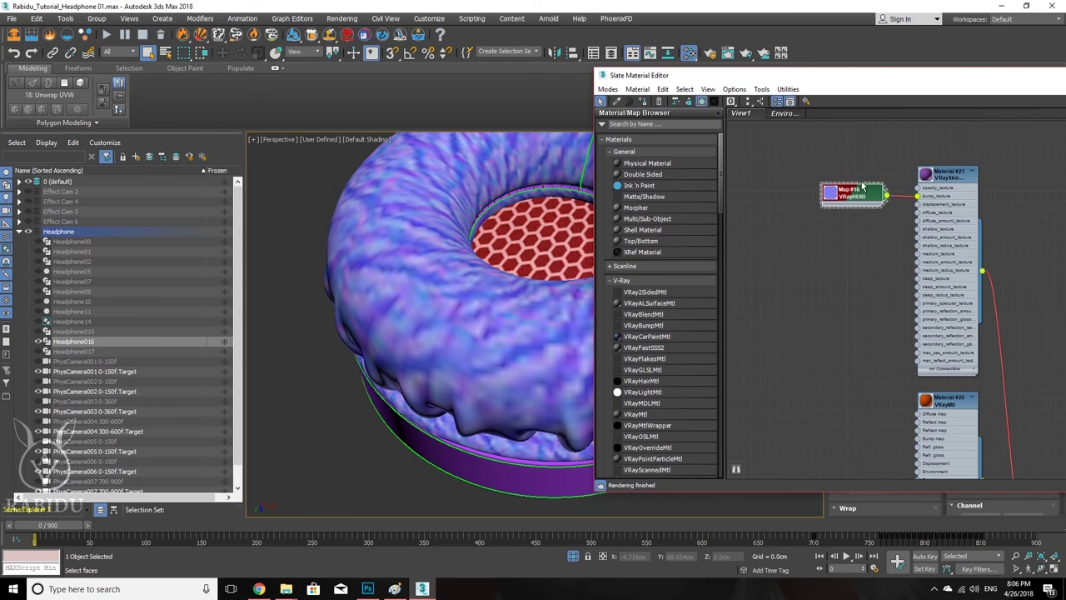
left_click_drag(889, 83, 654, 79)
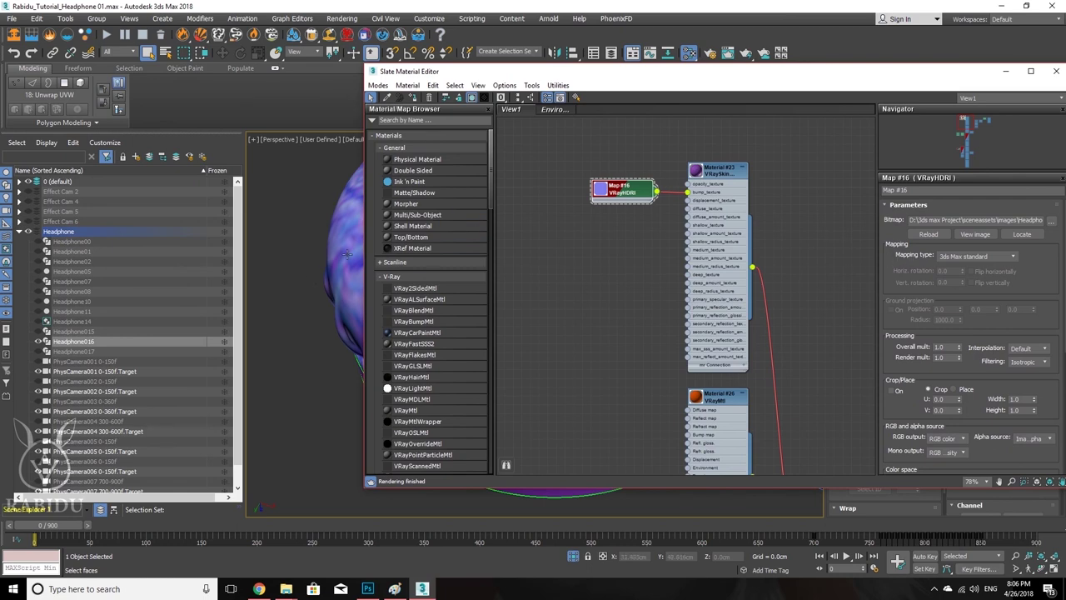
left_click_drag(364, 257, 561, 257)
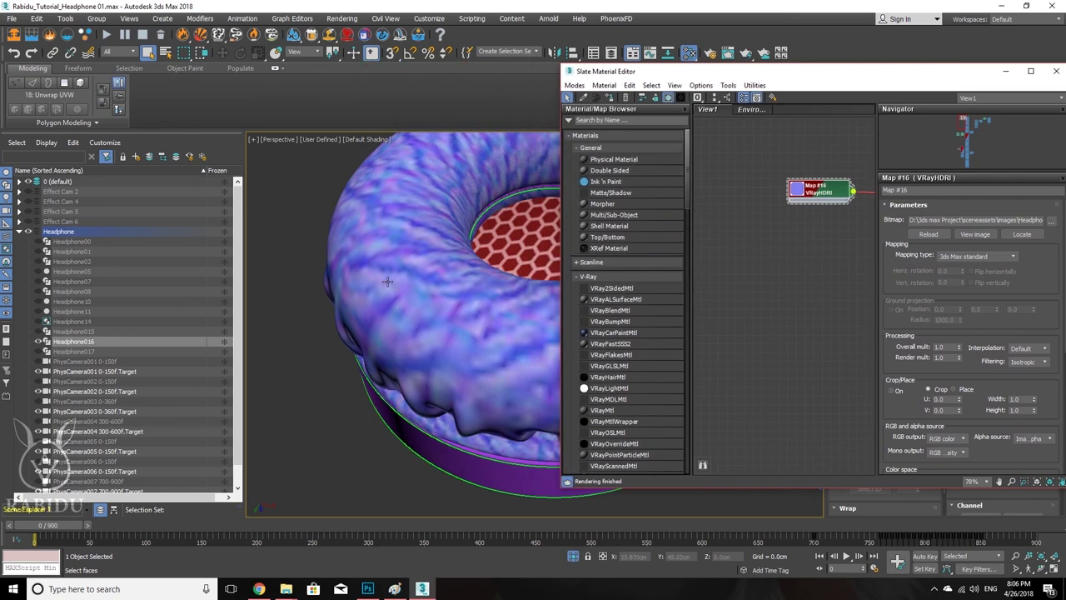
scroll(467, 253, "up", 3)
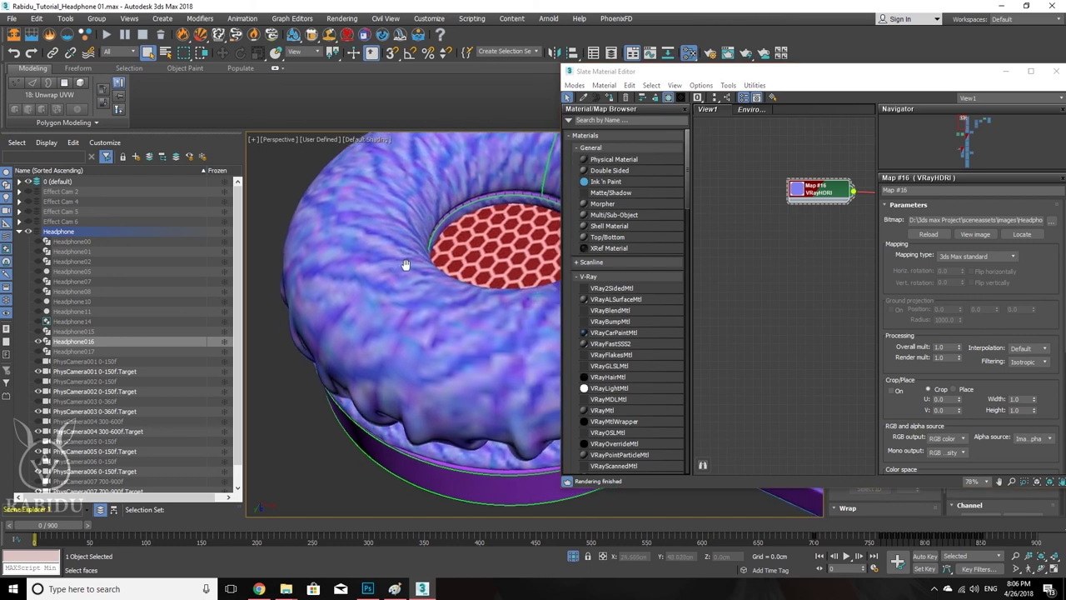
middle_click_drag(814, 244, 749, 245)
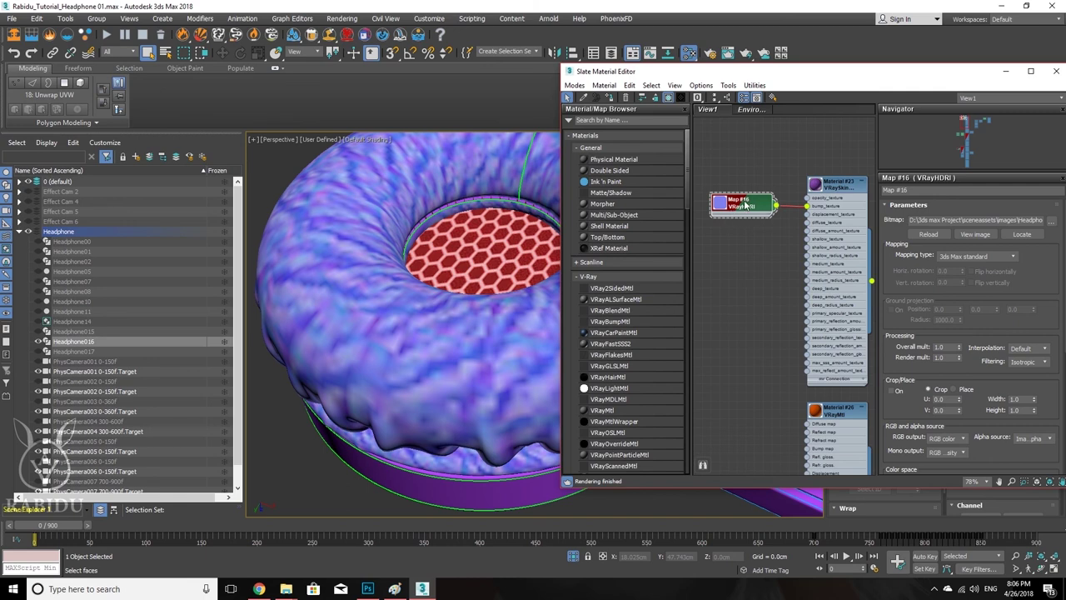
Step: Try a tiling of 0.01 in both U and V on Map #16's Coordinates
scroll(896, 360, "down", 4)
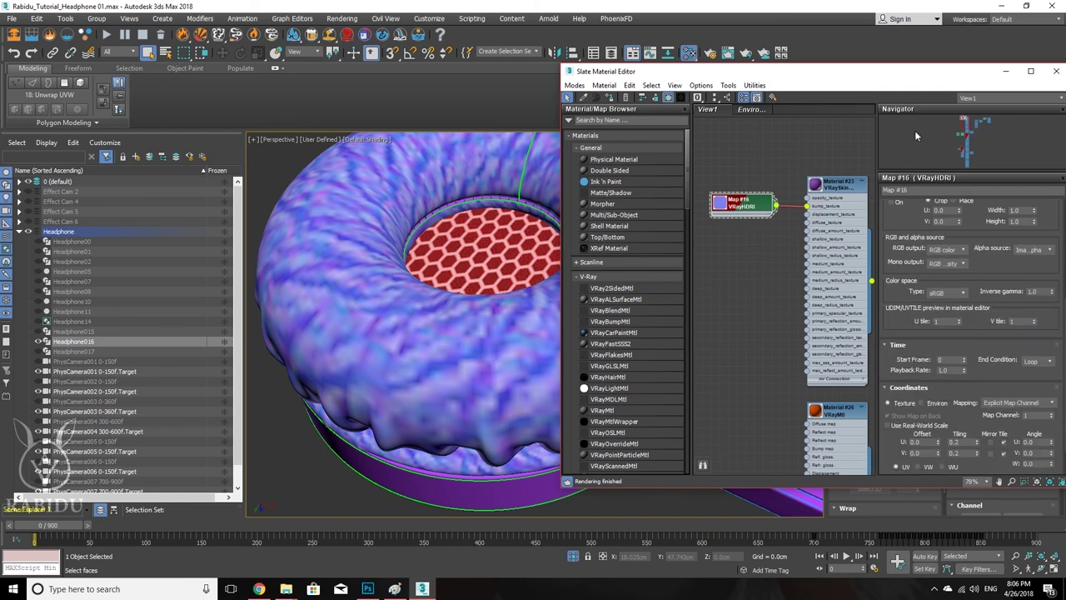
scroll(898, 363, "down", 1)
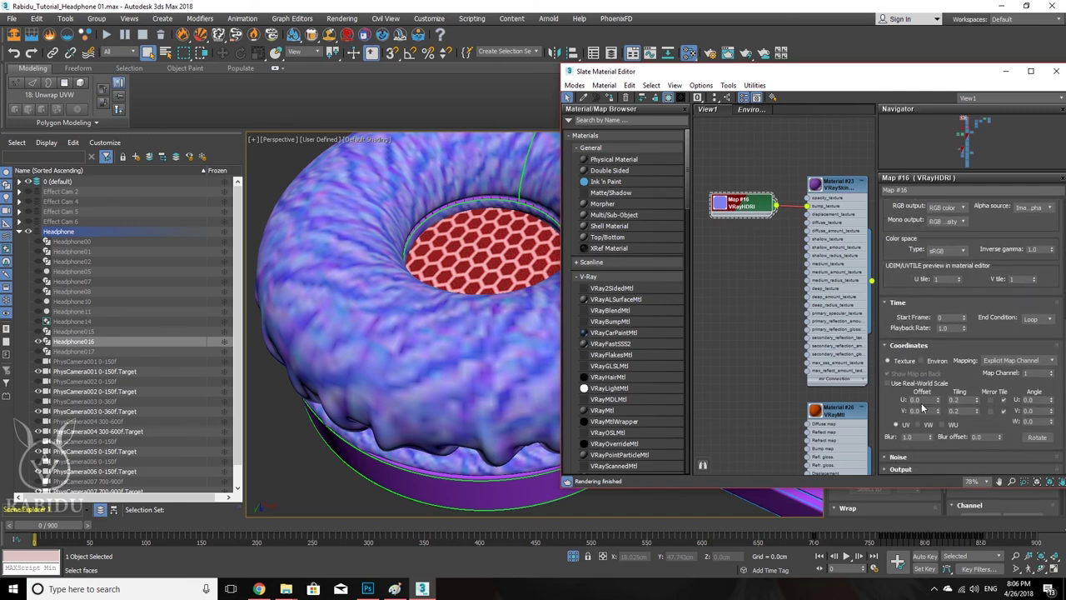
left_click(965, 399)
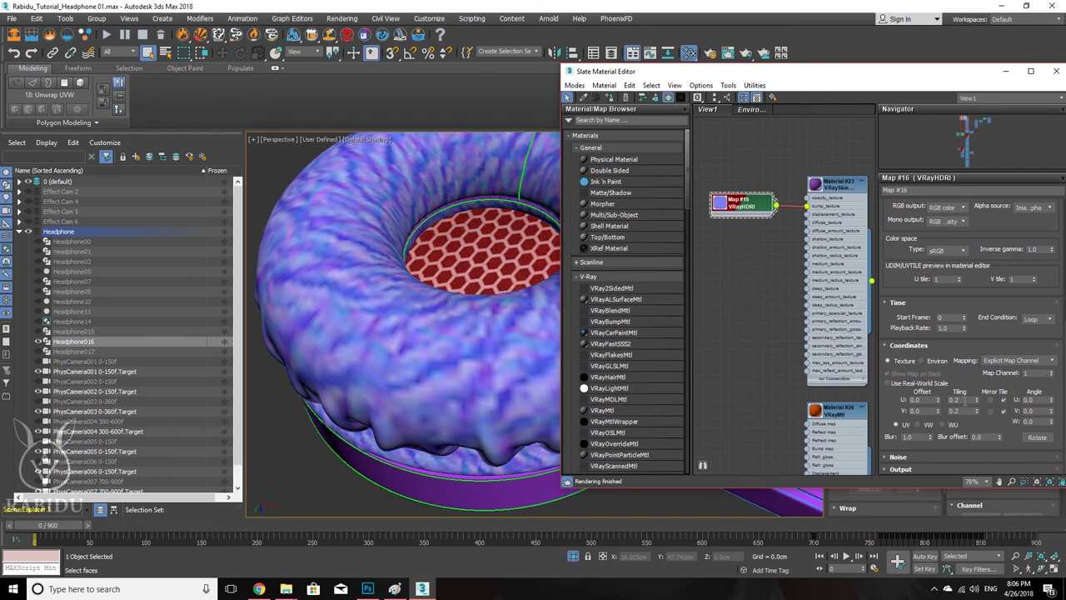
double_click(954, 400)
key("BackSpace")
type("0.01")
key("Tab")
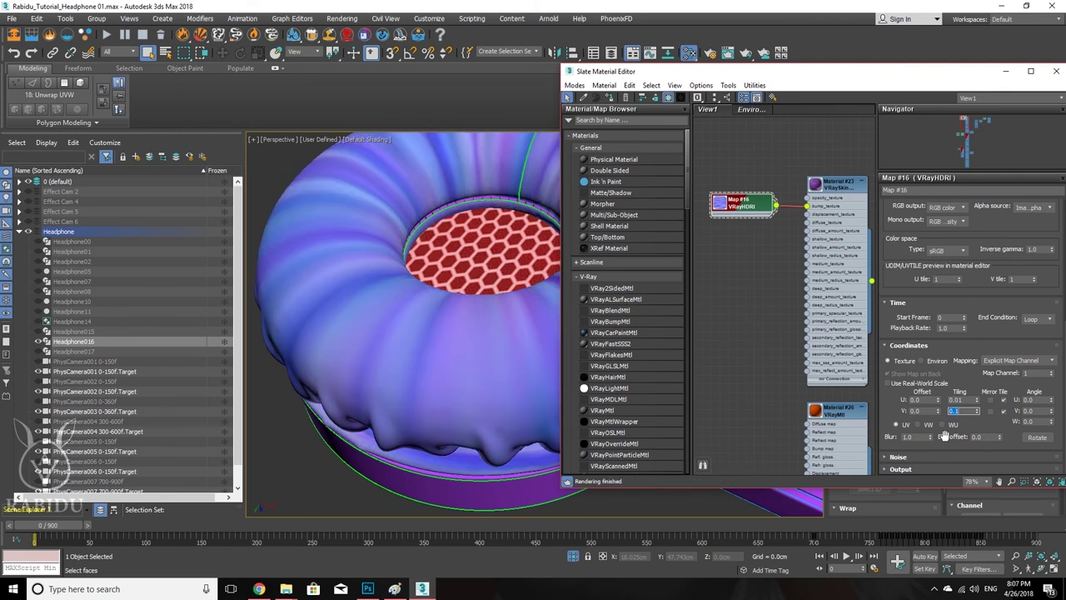
type("0.01")
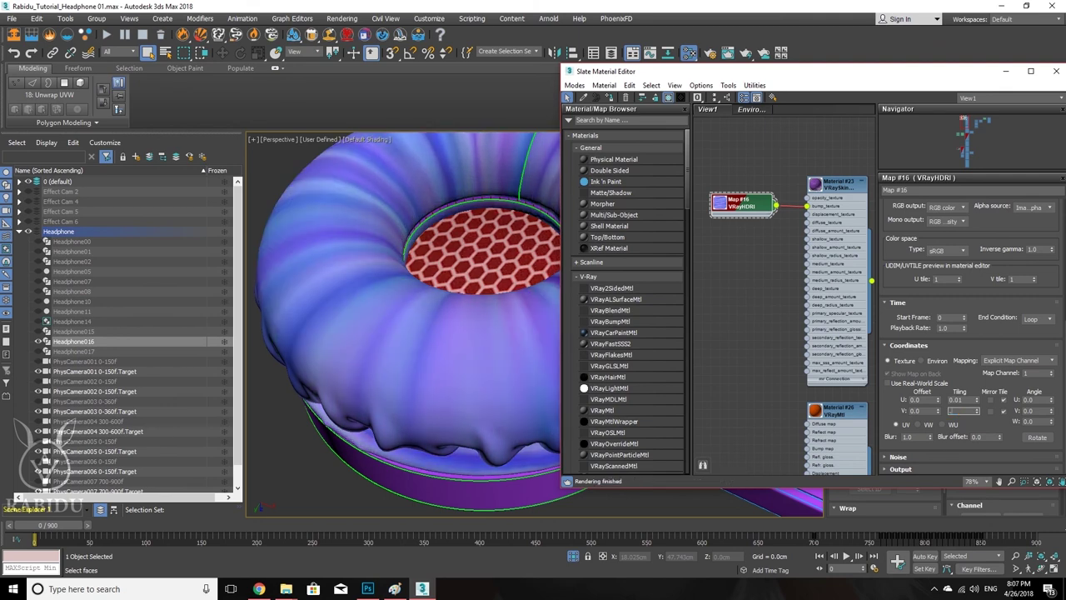
key("Return")
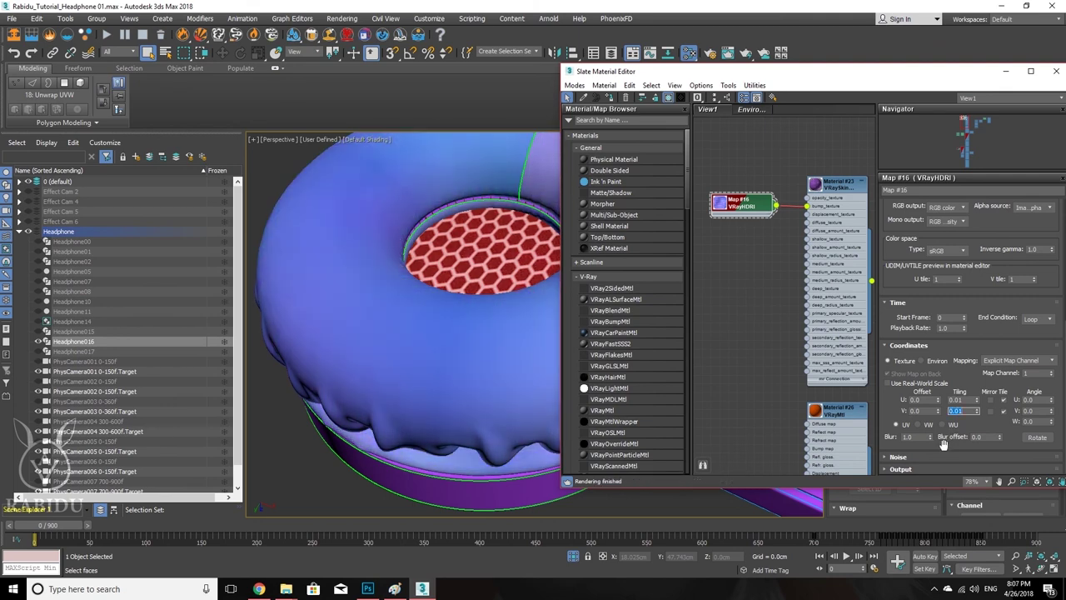
Step: Change the HDRI bump map's U and V tiling to 10
double_click(956, 399)
type("10")
key("Tab")
type("10")
key("Return")
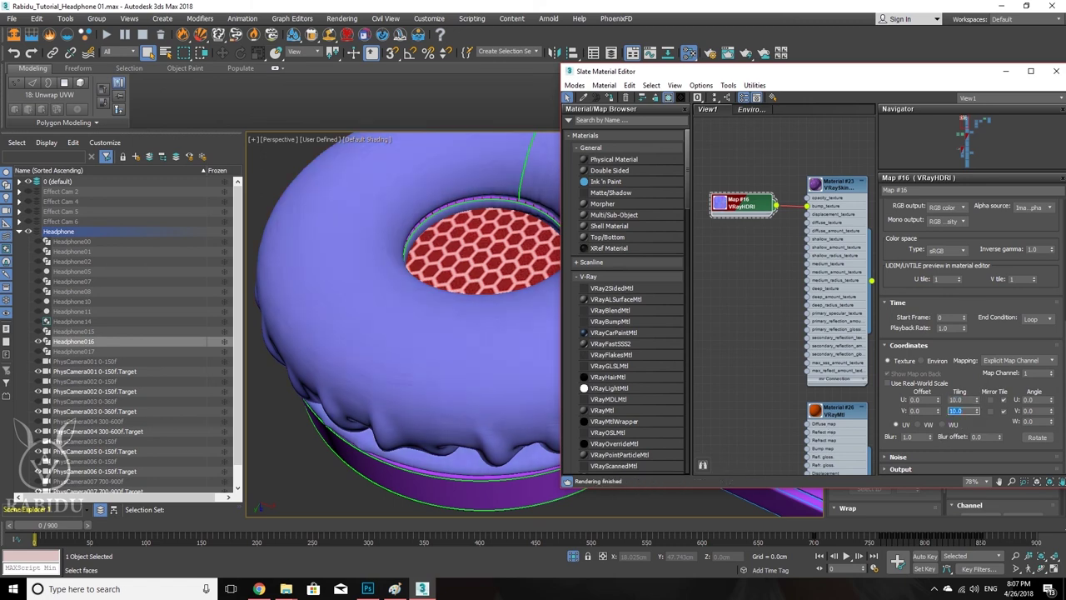
Step: Settle on a U and V tiling of 5.0 for fine cushion wrinkles
left_click(956, 401)
type("5")
key("Tab")
type("5")
key("Return")
left_click(425, 359)
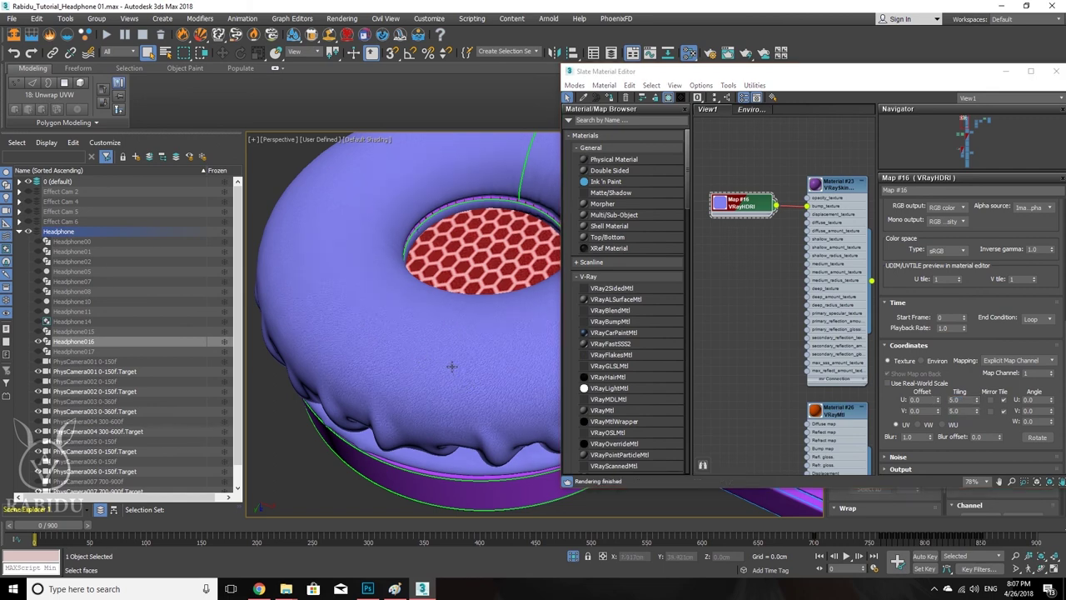
scroll(451, 366, "up", 5)
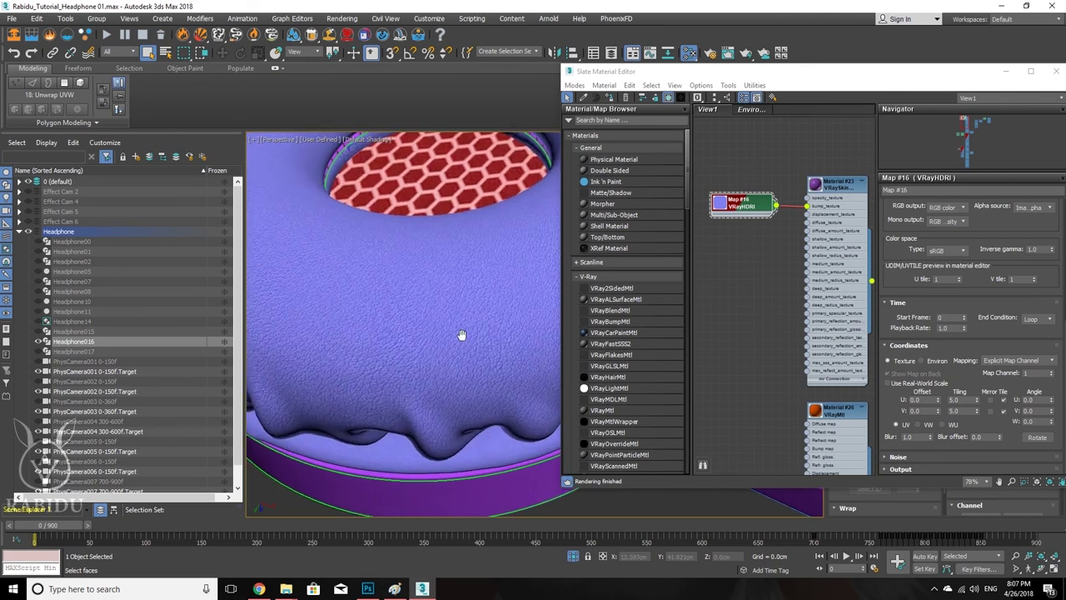
scroll(417, 329, "up", 4)
scroll(416, 329, "down", 5)
scroll(415, 331, "up", 2)
middle_click_drag(416, 331, 424, 281, "alt")
scroll(403, 247, "up", 2)
scroll(403, 250, "down", 2)
scroll(417, 280, "down", 2)
scroll(405, 276, "up", 2)
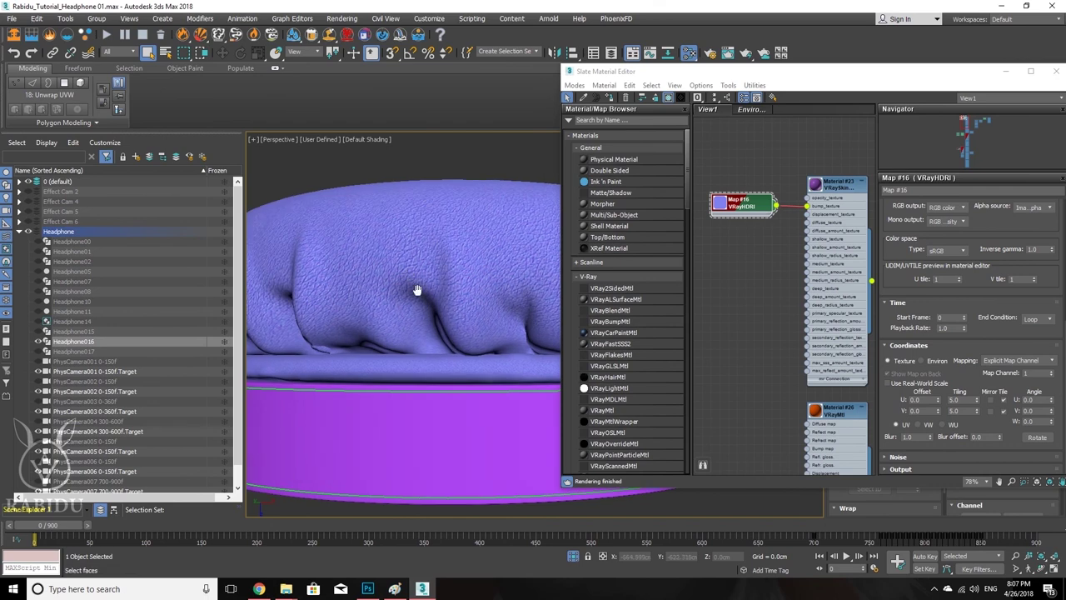
scroll(416, 291, "down", 3)
scroll(413, 308, "up", 3)
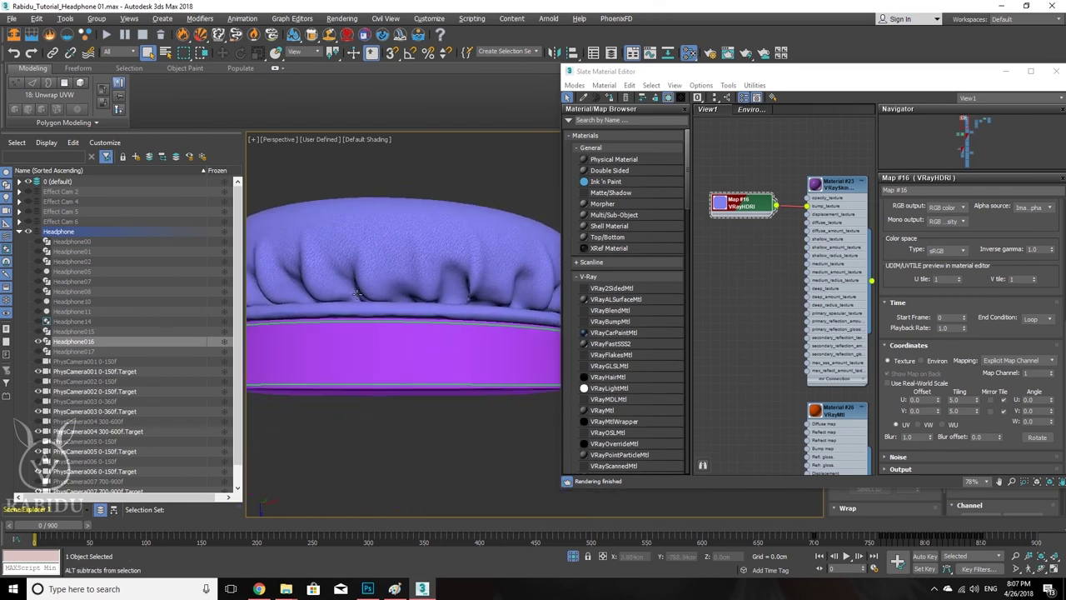
scroll(425, 350, "down", 4)
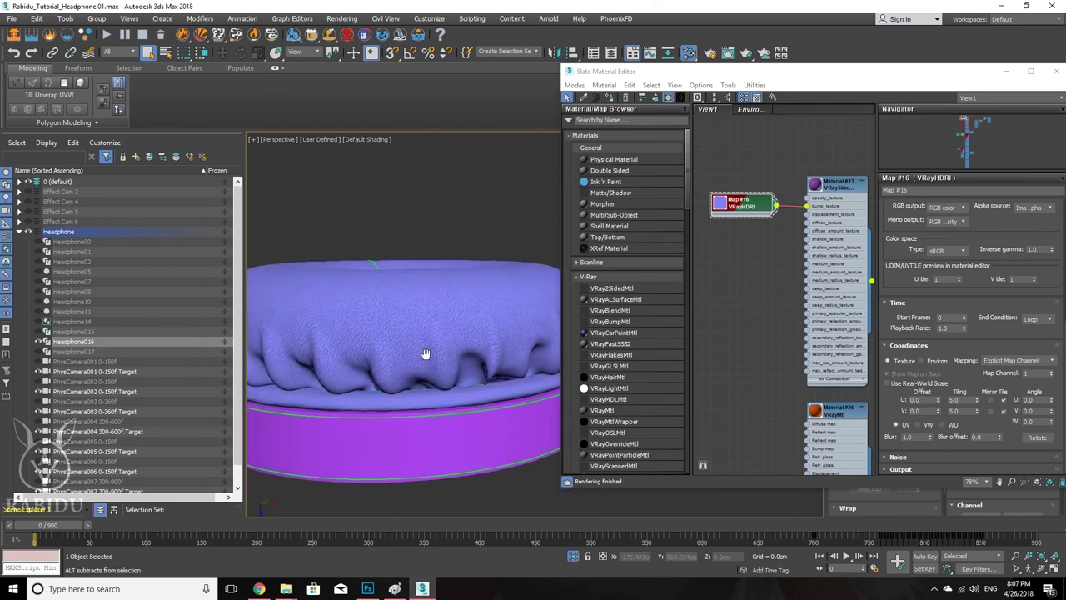
middle_click_drag(467, 349, 486, 383, "alt")
scroll(478, 326, "up", 3)
scroll(458, 384, "up", 2)
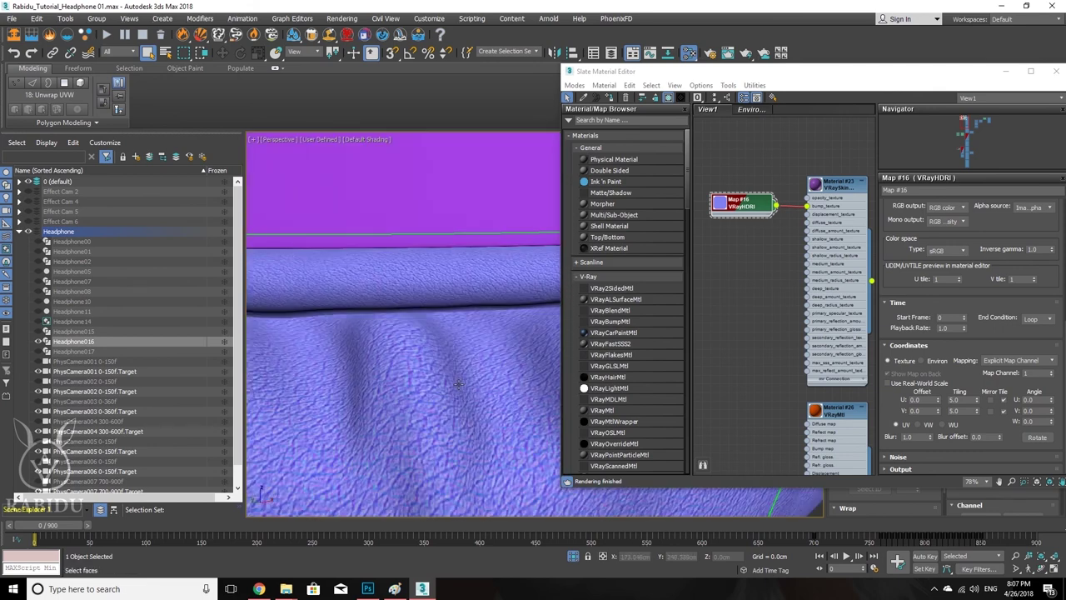
middle_click_drag(432, 275, 449, 296)
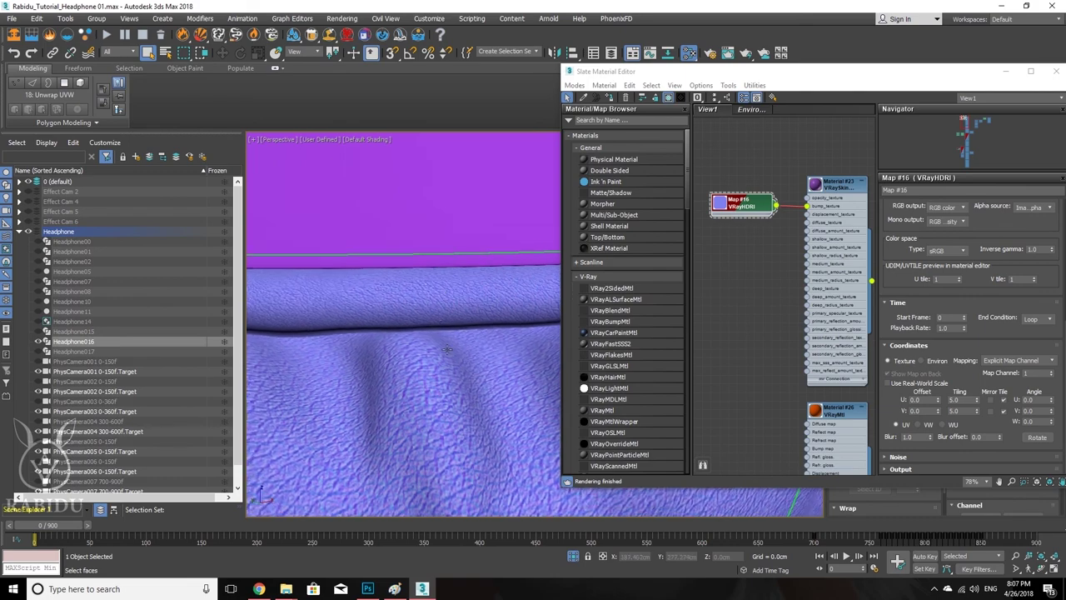
scroll(447, 350, "up", 2)
scroll(458, 316, "down", 4)
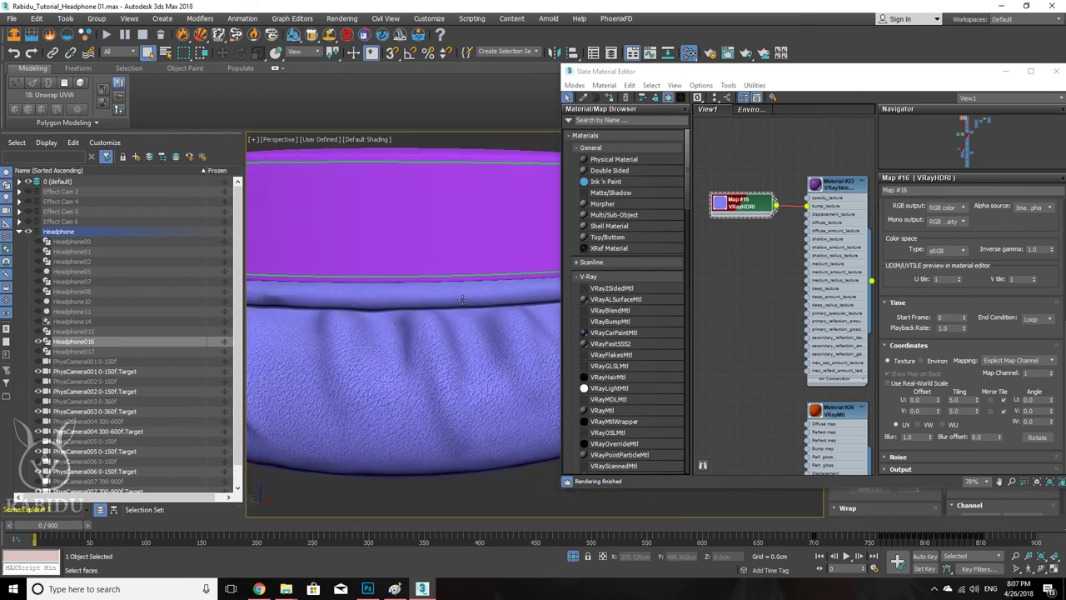
middle_click_drag(462, 300, 438, 332, "alt")
scroll(395, 284, "up", 3)
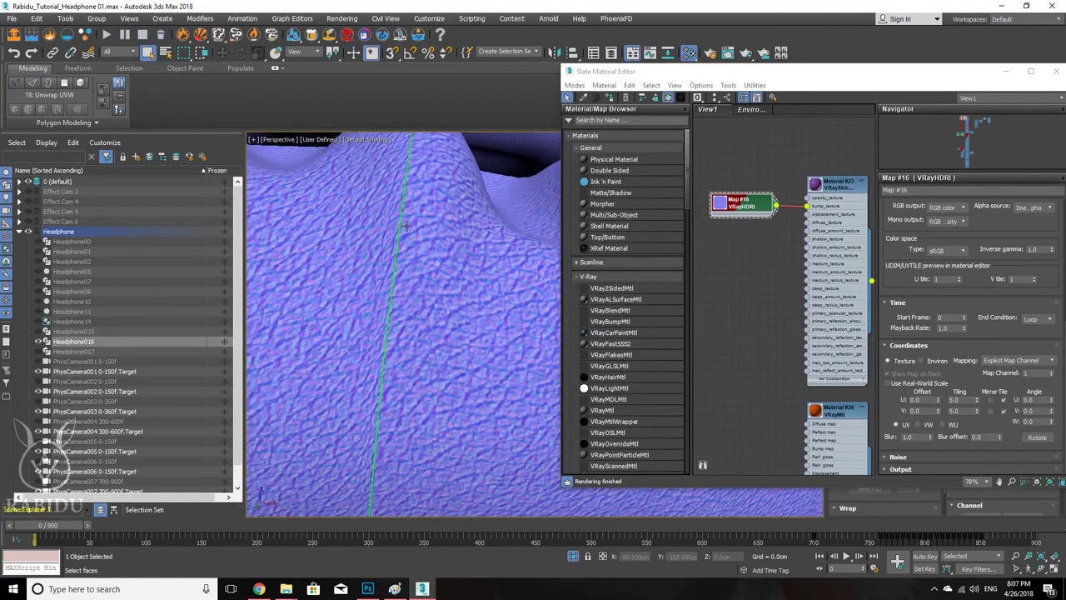
middle_click_drag(408, 343, 427, 223)
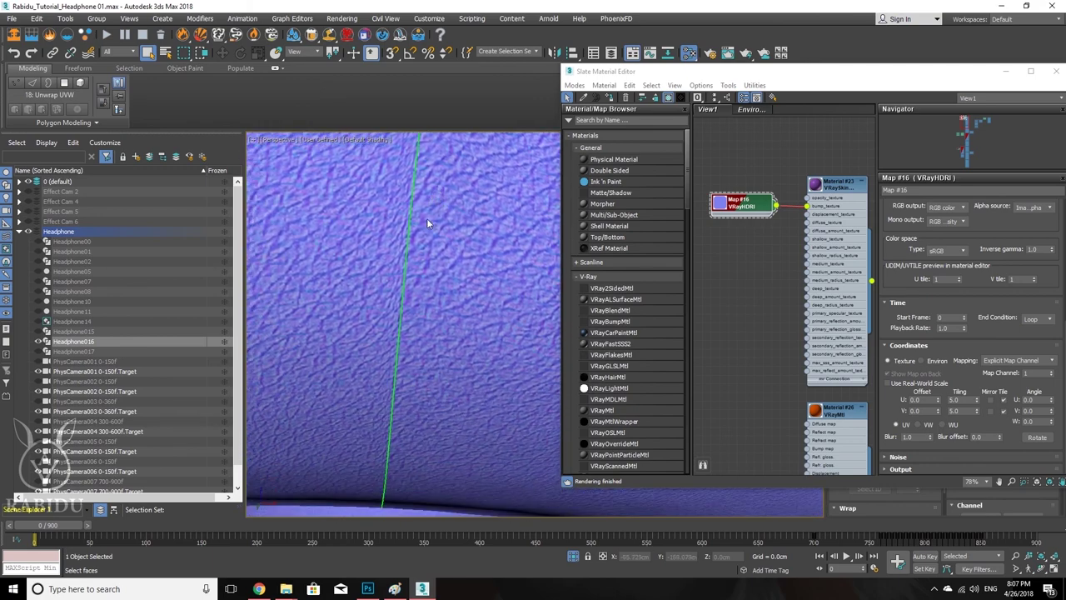
scroll(398, 357, "down", 5)
middle_click_drag(398, 357, 467, 210, "alt")
scroll(422, 284, "up", 3)
scroll(423, 272, "down", 6)
scroll(472, 323, "up", 4)
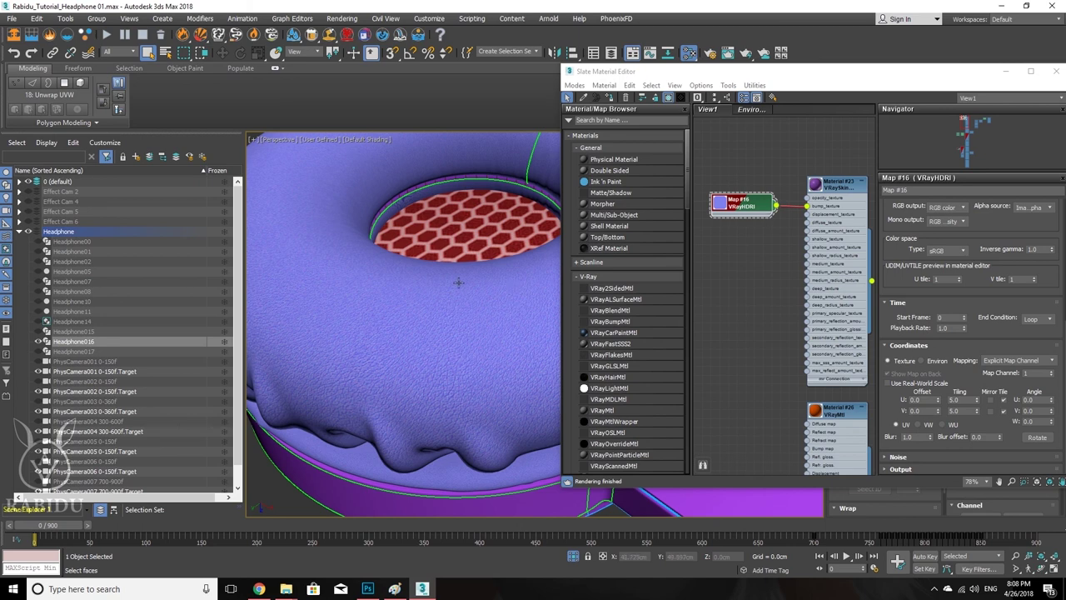
Step: Toggle Show Shaded Material in Viewport off for Map #16, then orbit to inspect the wrinkled cushion
right_click(751, 203)
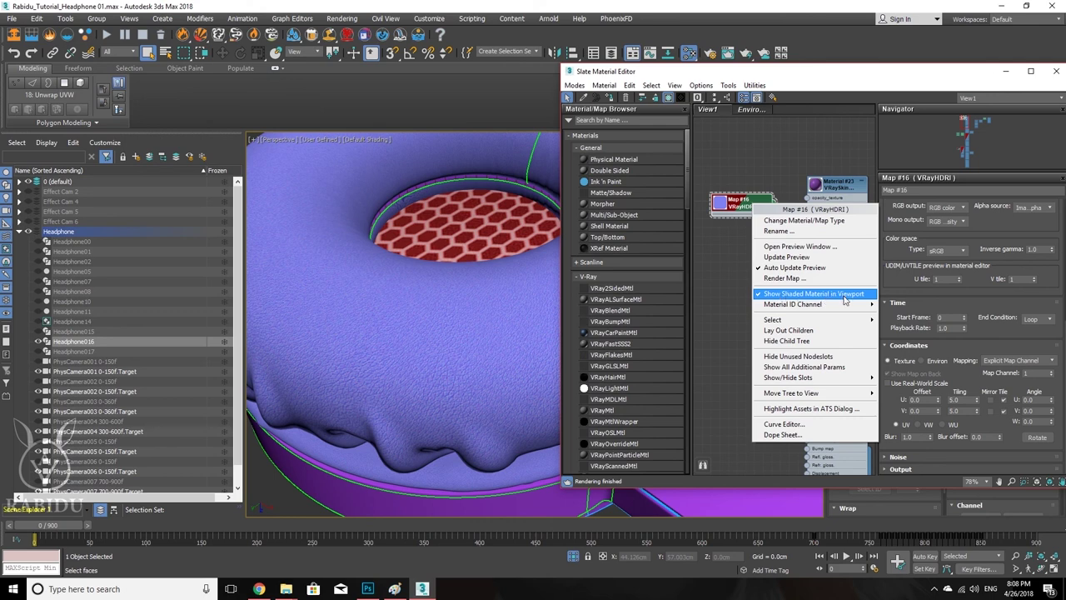
left_click(780, 144)
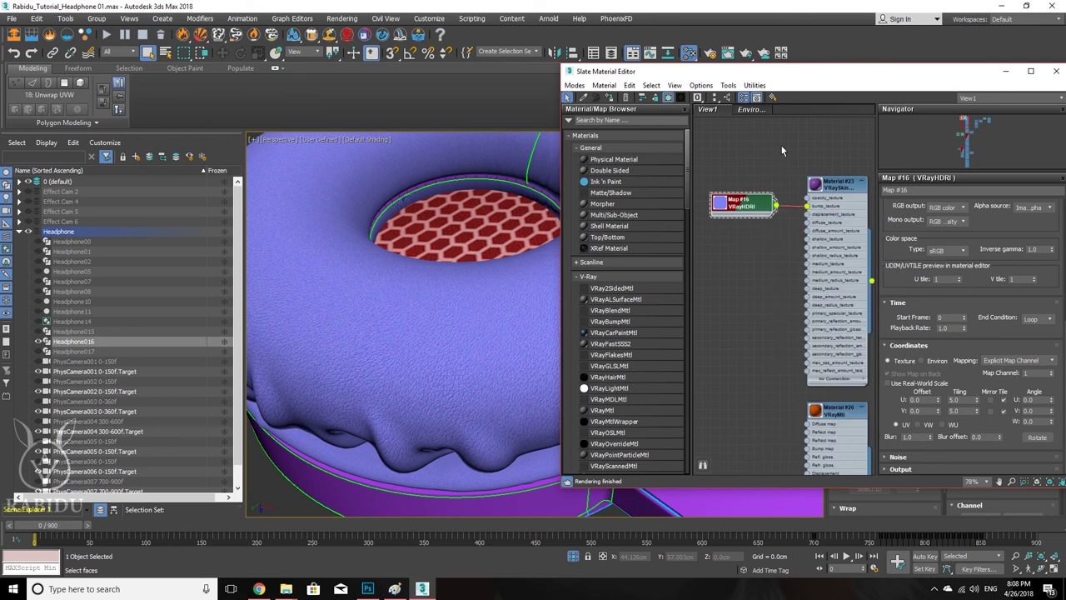
middle_click_drag(462, 271, 448, 293, "alt")
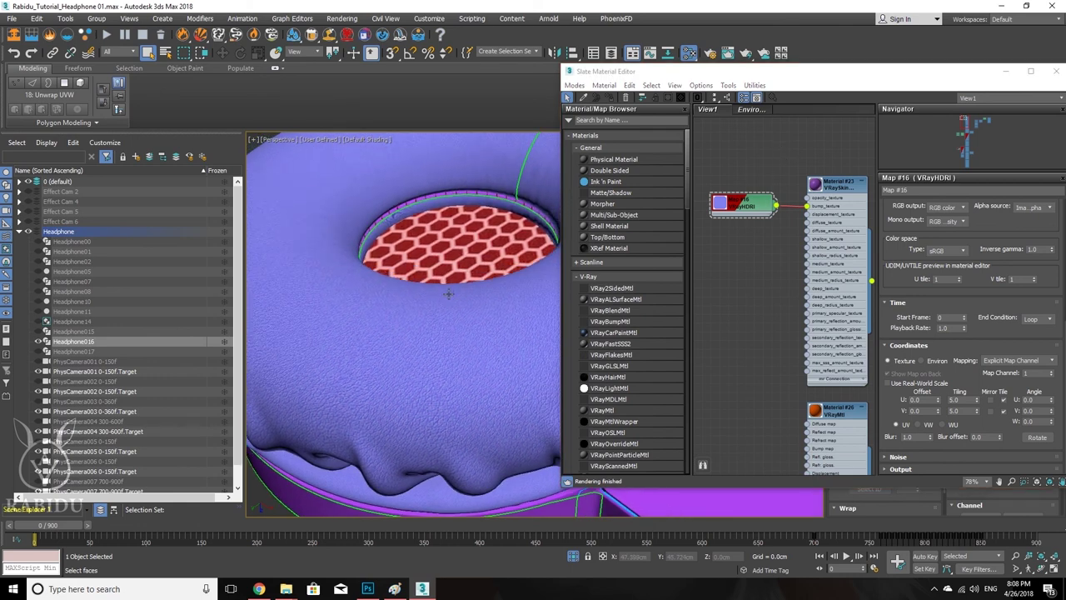
scroll(448, 293, "down", 5)
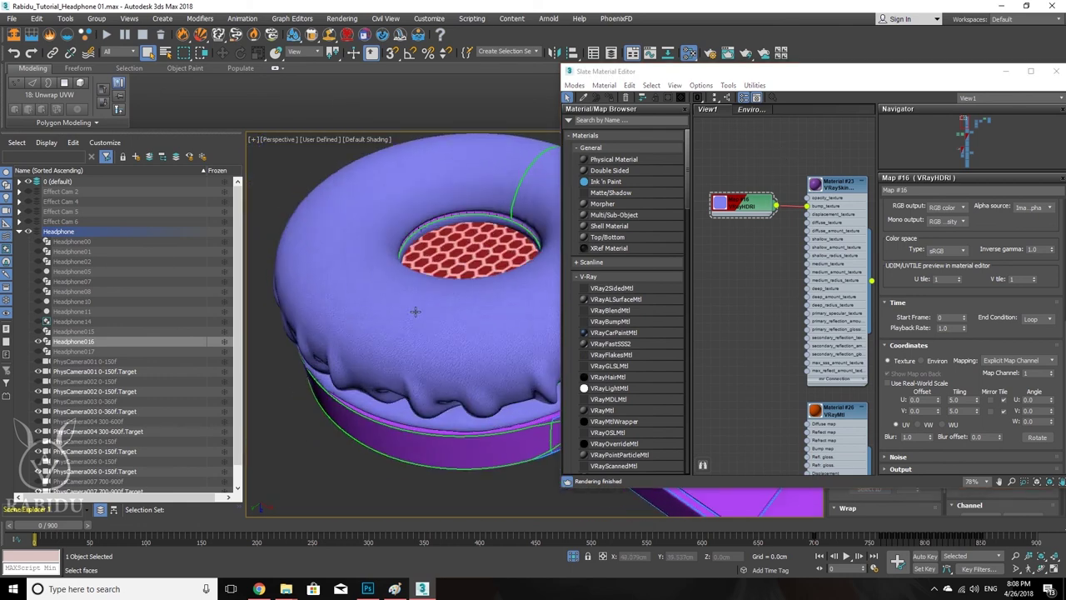
middle_click_drag(476, 287, 464, 338, "alt")
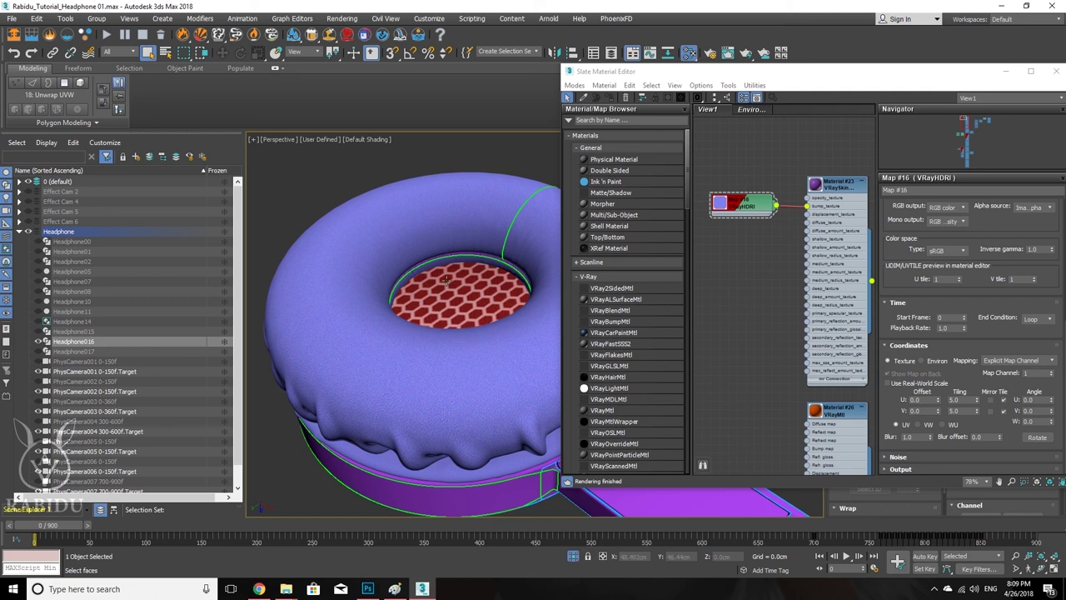
middle_click_drag(444, 291, 439, 325, "alt")
mouse_move(335, 317)
middle_mouse_down("alt")
mouse_move(444, 318)
mouse_move(392, 291)
mouse_move(363, 255)
mouse_move(421, 218)
mouse_move(415, 205)
mouse_move(440, 197)
mouse_move(440, 185)
middle_mouse_up("alt")
scroll(486, 263, "up", 3)
scroll(432, 250, "down", 4)
scroll(415, 205, "up", 4)
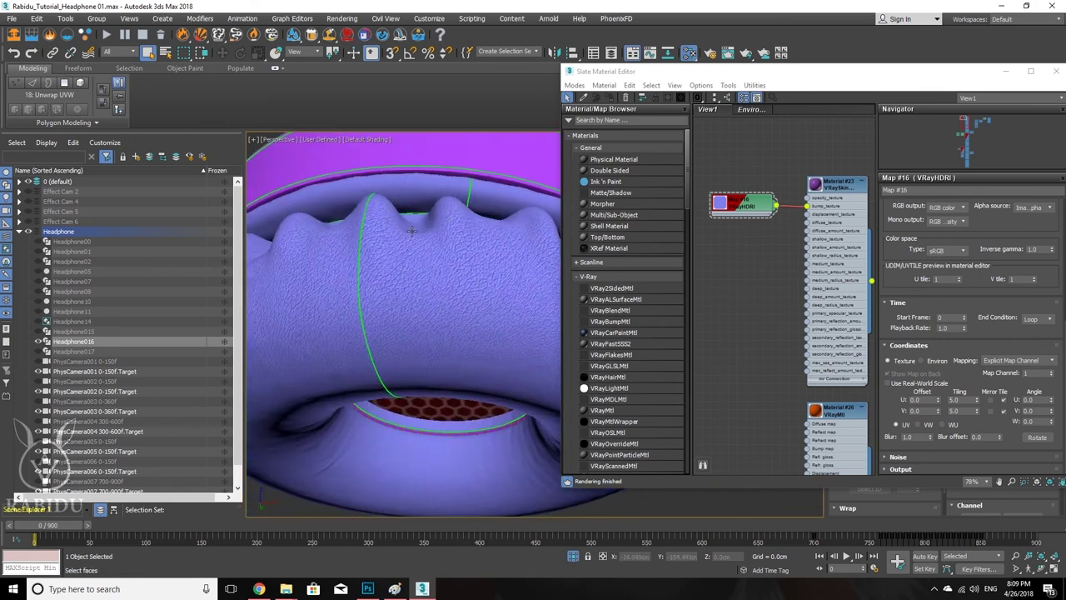
mouse_move(404, 234)
middle_mouse_down()
mouse_move(479, 235)
mouse_move(483, 247)
mouse_move(463, 162)
mouse_move(480, 232)
mouse_move(472, 195)
middle_mouse_up()
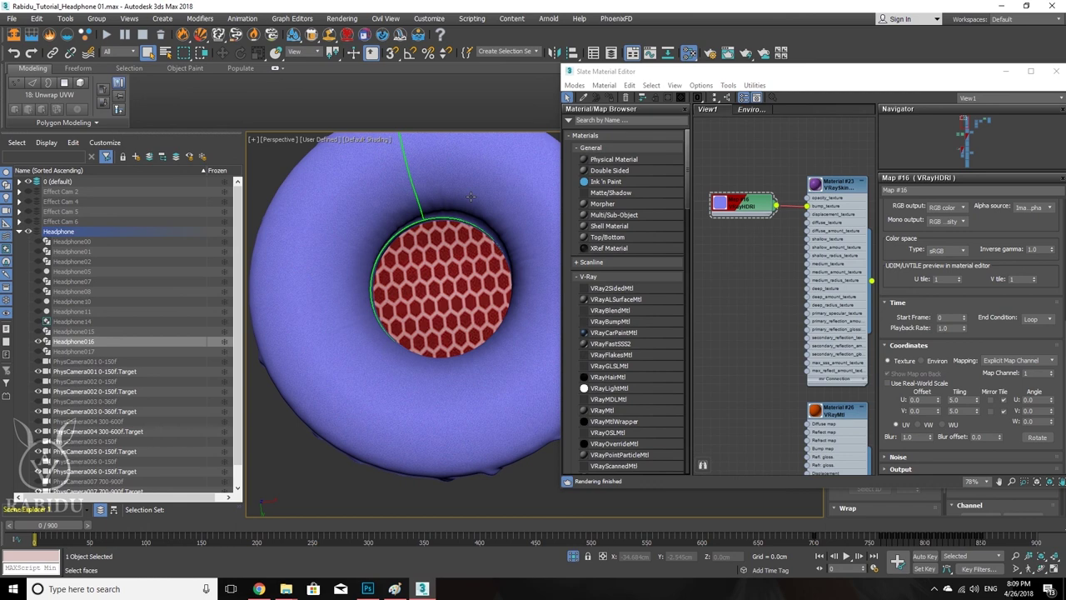
scroll(450, 189, "down", 4)
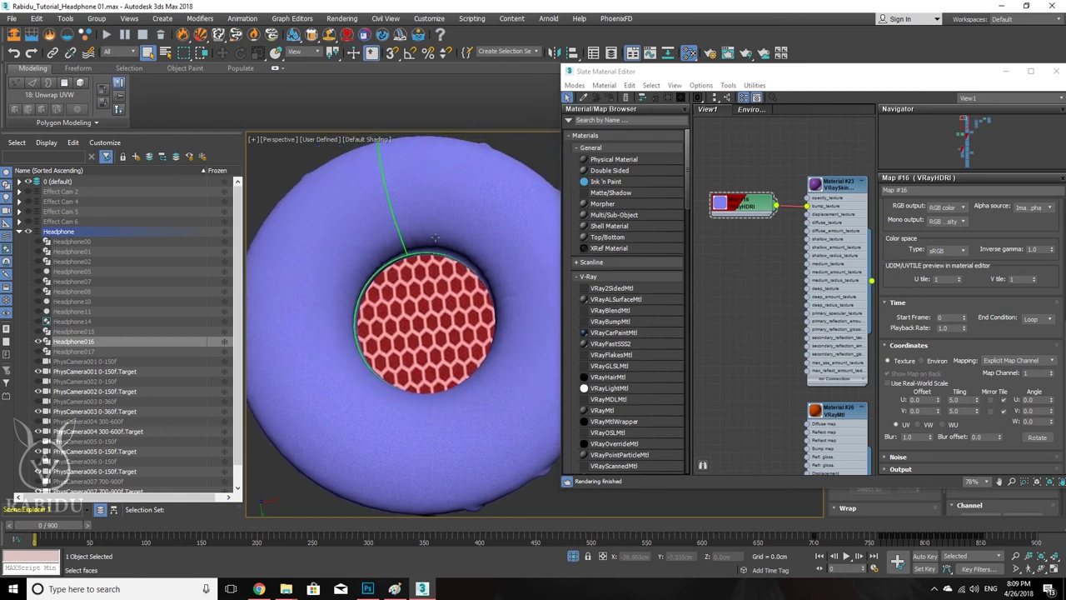
middle_click_drag(458, 225, 451, 225, "alt")
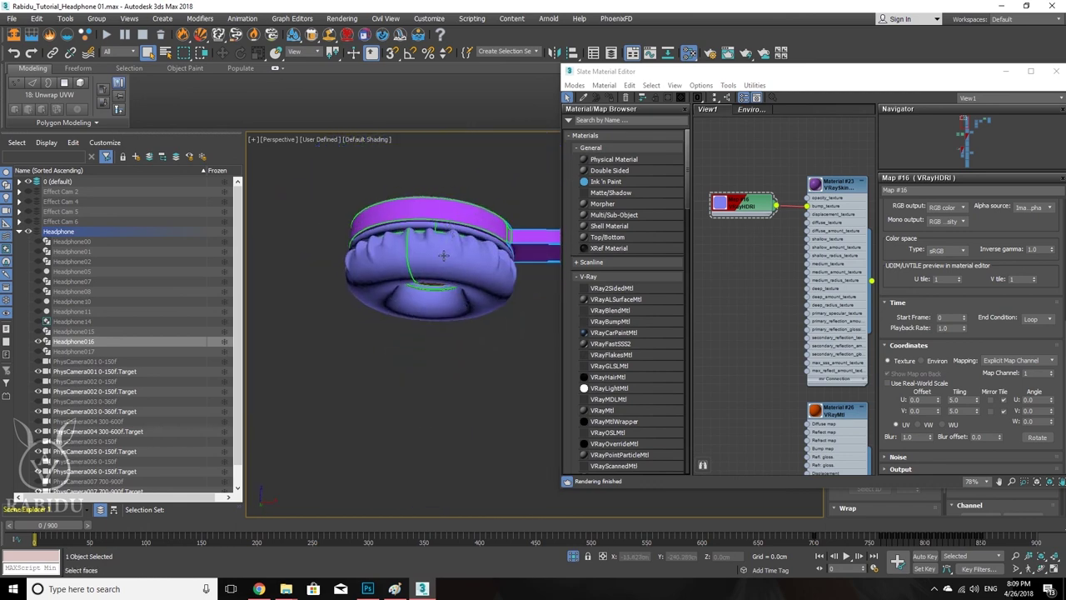
scroll(444, 255, "up", 5)
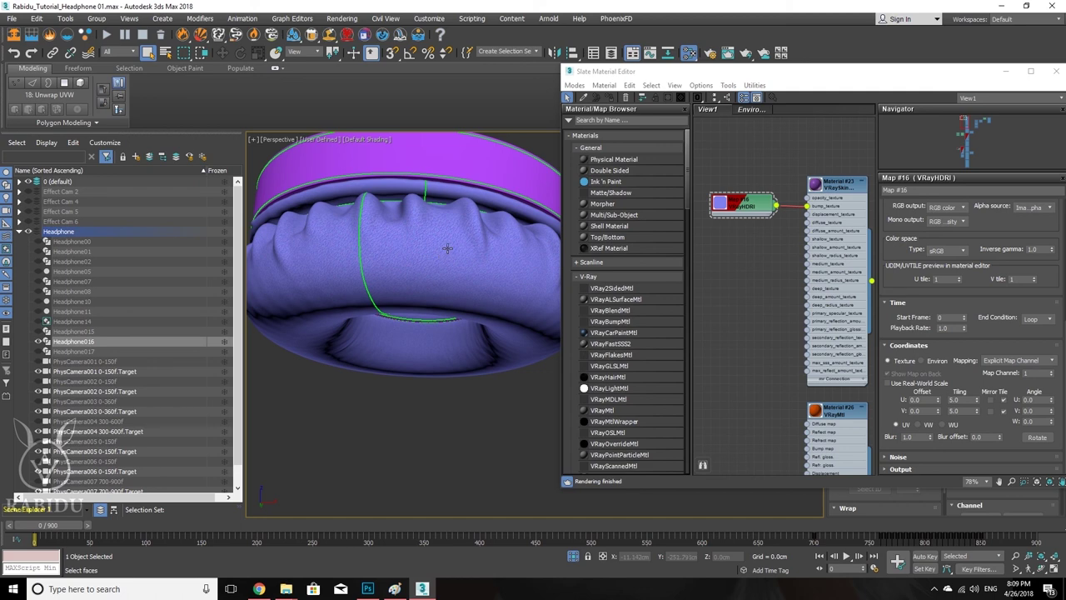
scroll(427, 242, "down", 4)
middle_click_drag(424, 241, 446, 274, "alt")
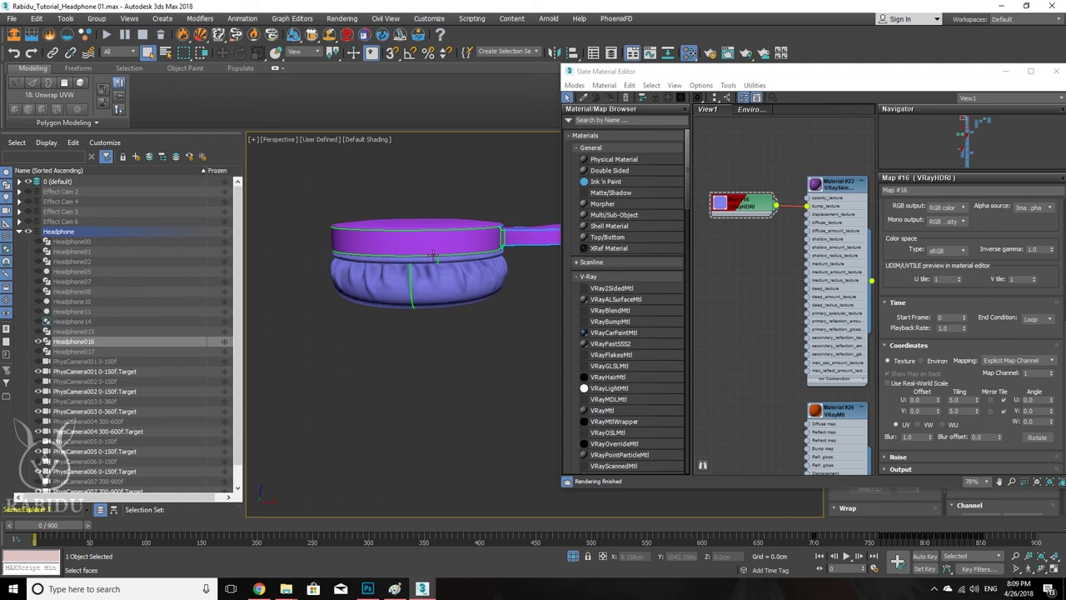
middle_click_drag(420, 234, 456, 323, "alt")
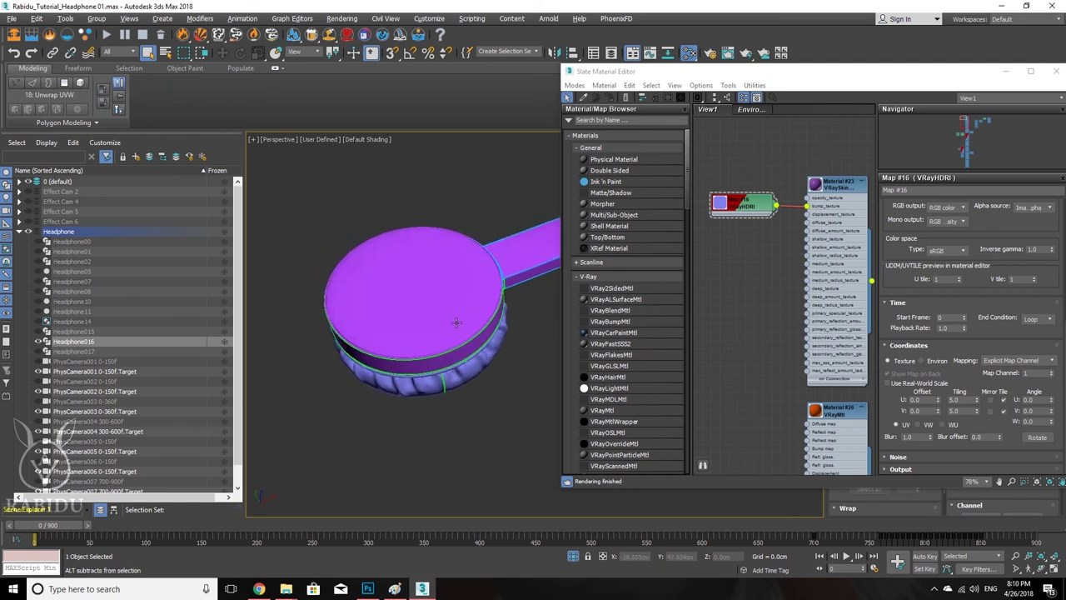
scroll(456, 284, "up", 5)
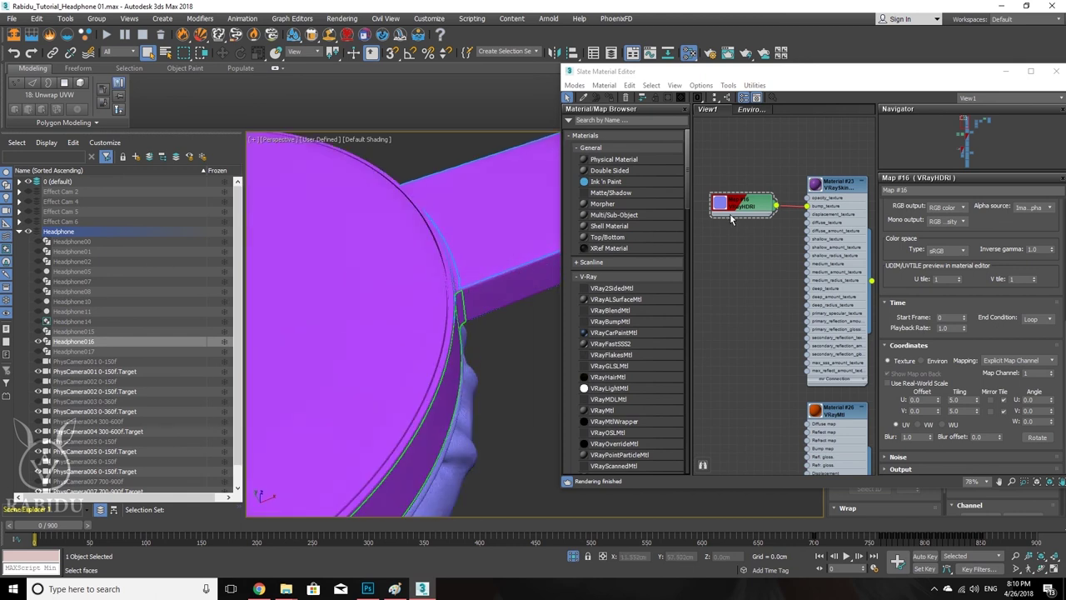
scroll(462, 275, "down", 5)
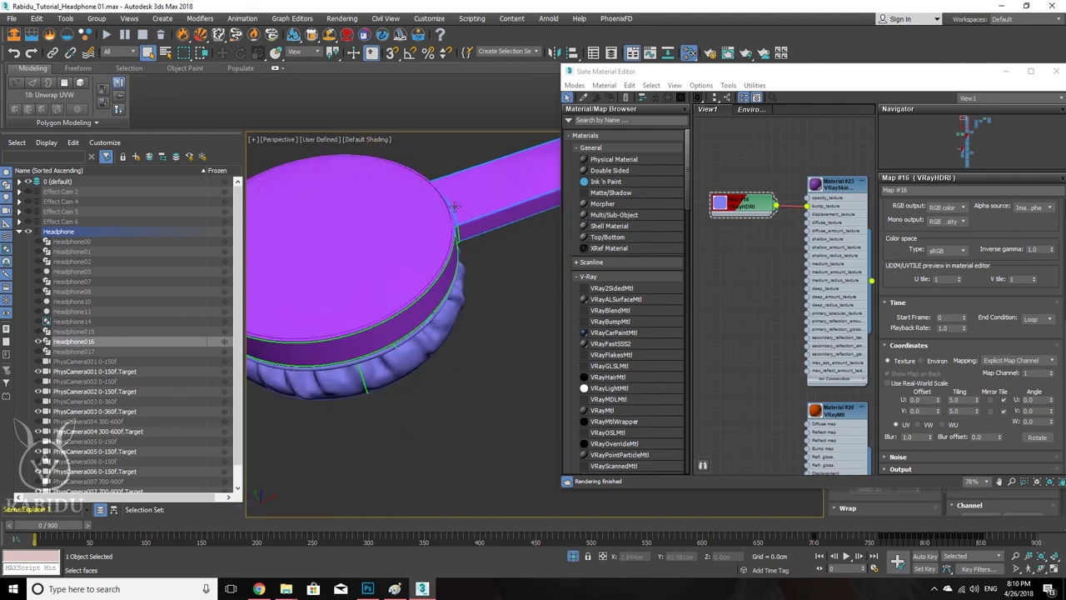
middle_click_drag(463, 275, 446, 302, "alt")
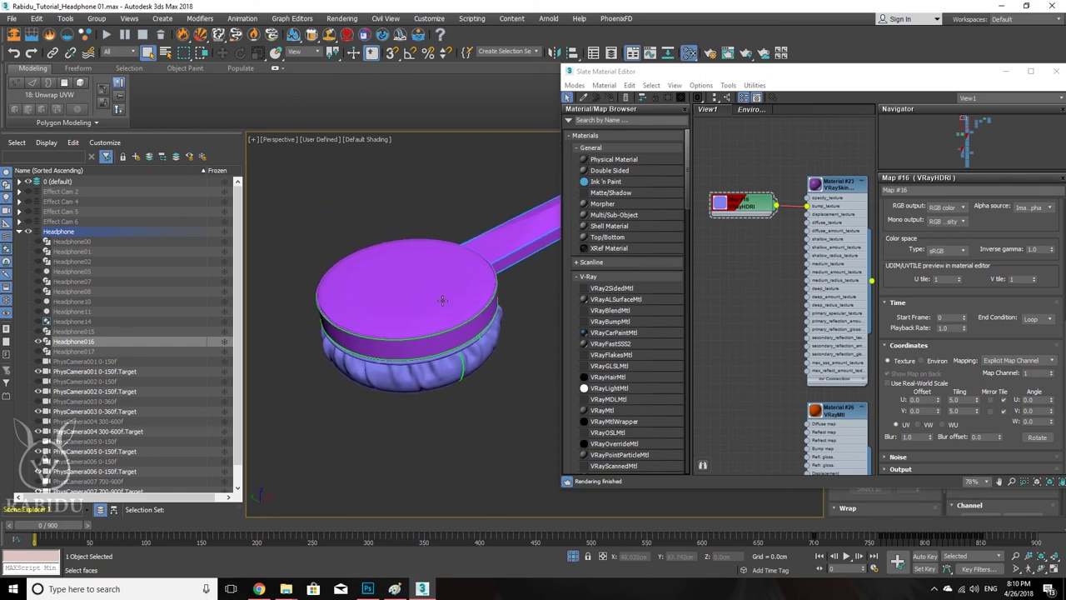
left_click(259, 589)
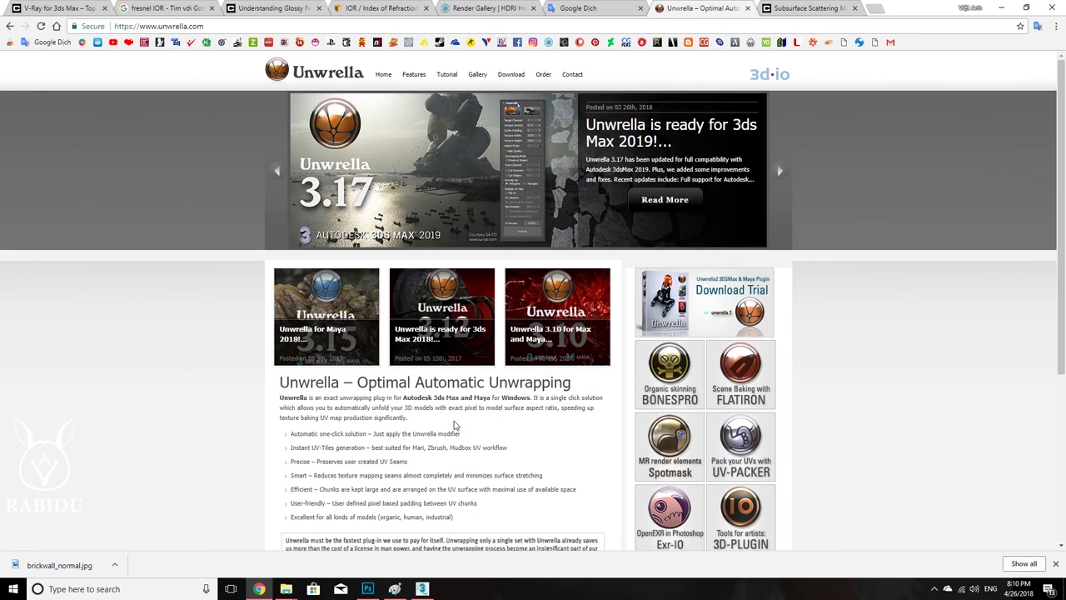
left_click(546, 74)
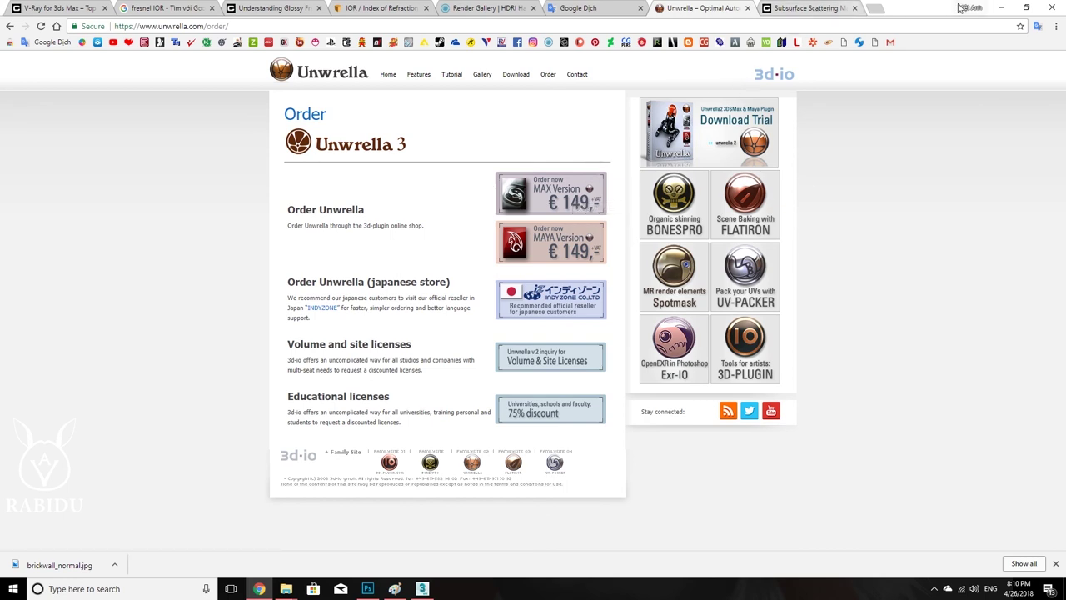
left_click(1001, 8)
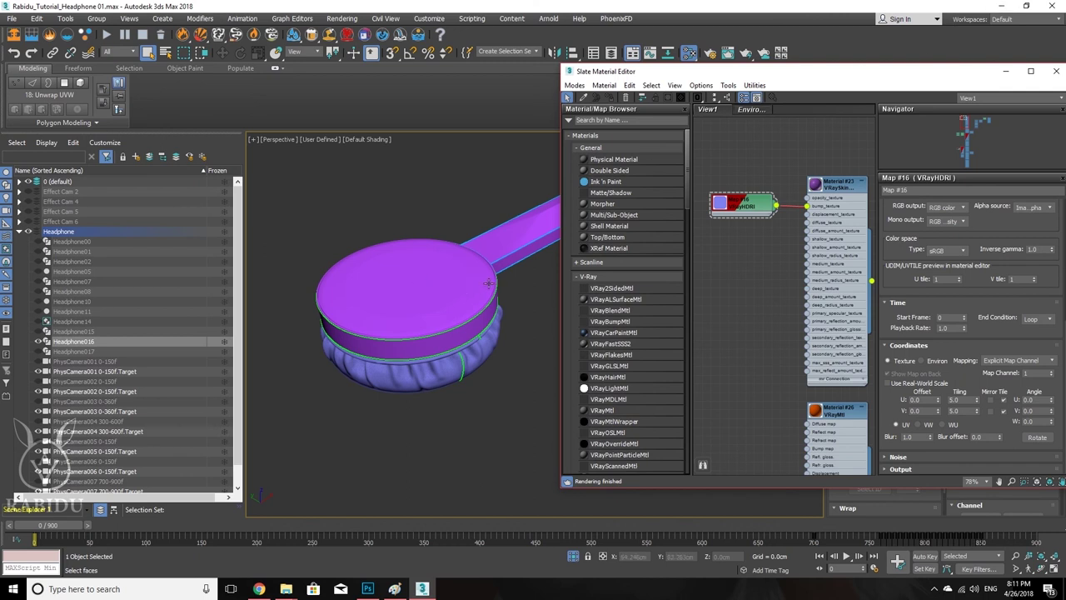